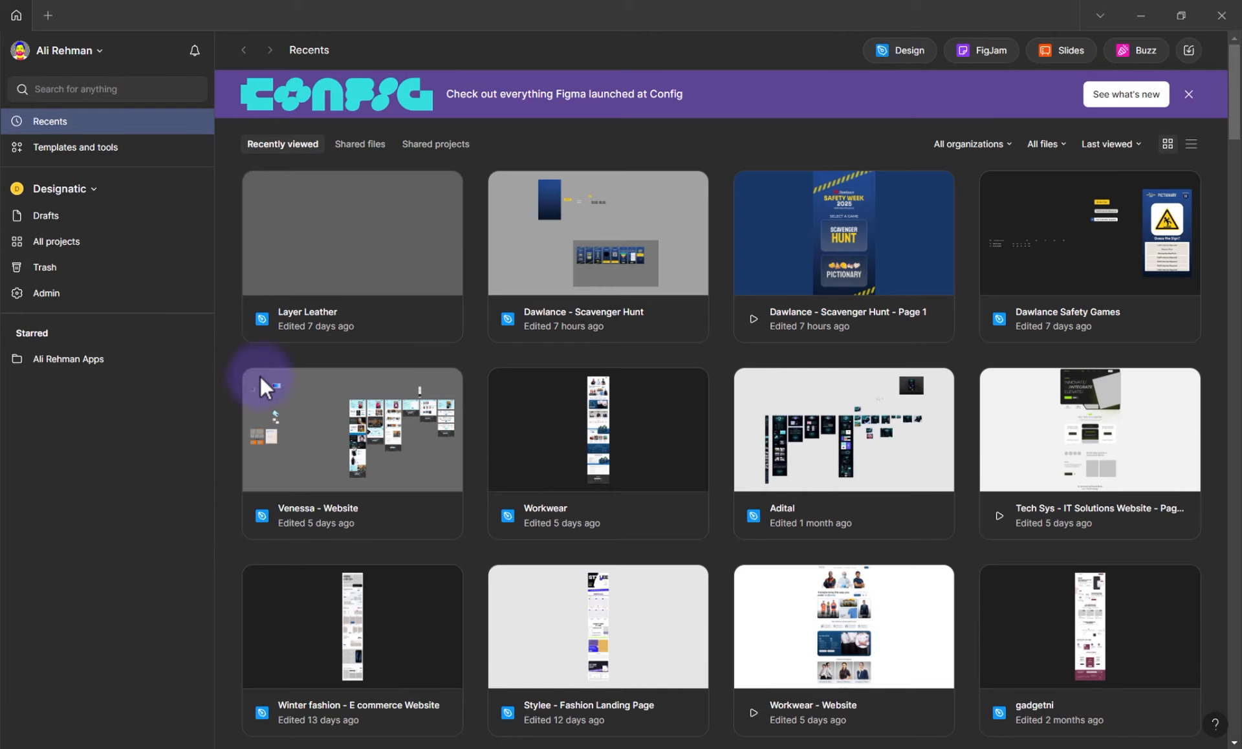
pyautogui.scroll(-15, 576, 387)
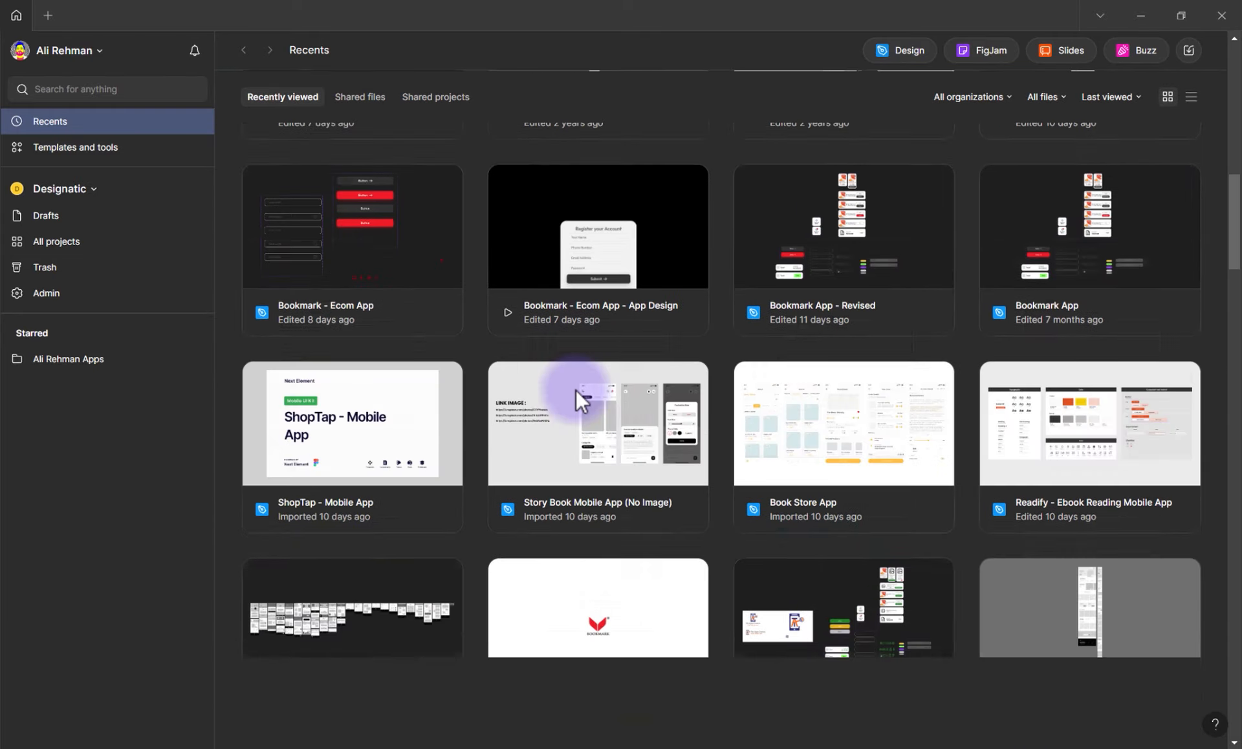
pyautogui.scroll(-15, 575, 389)
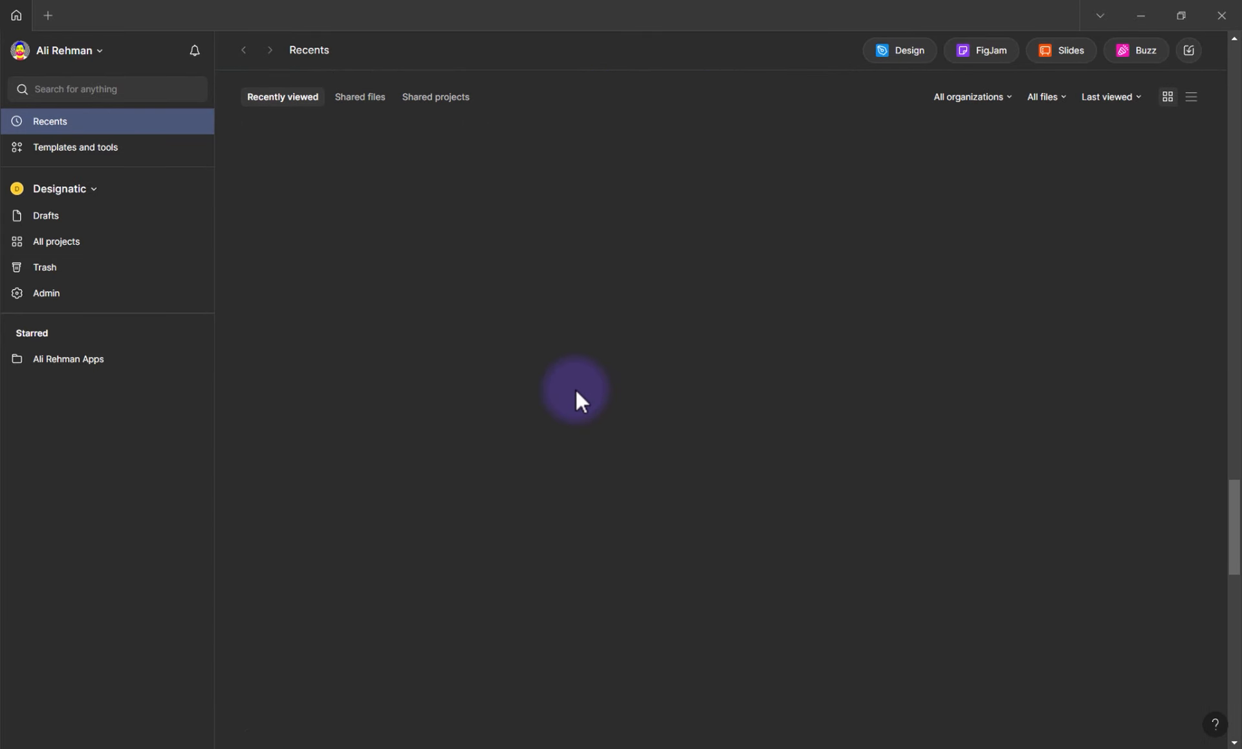
pyautogui.scroll(15, 574, 390)
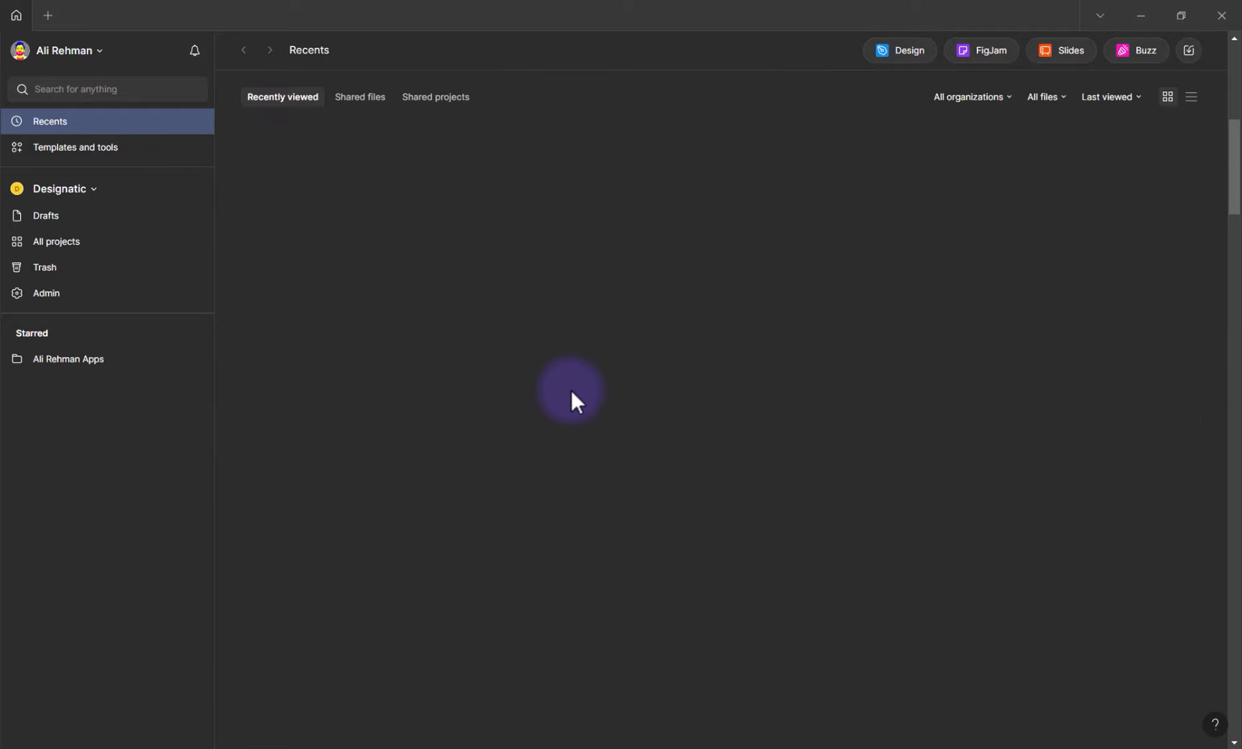
pyautogui.scroll(2, 572, 390)
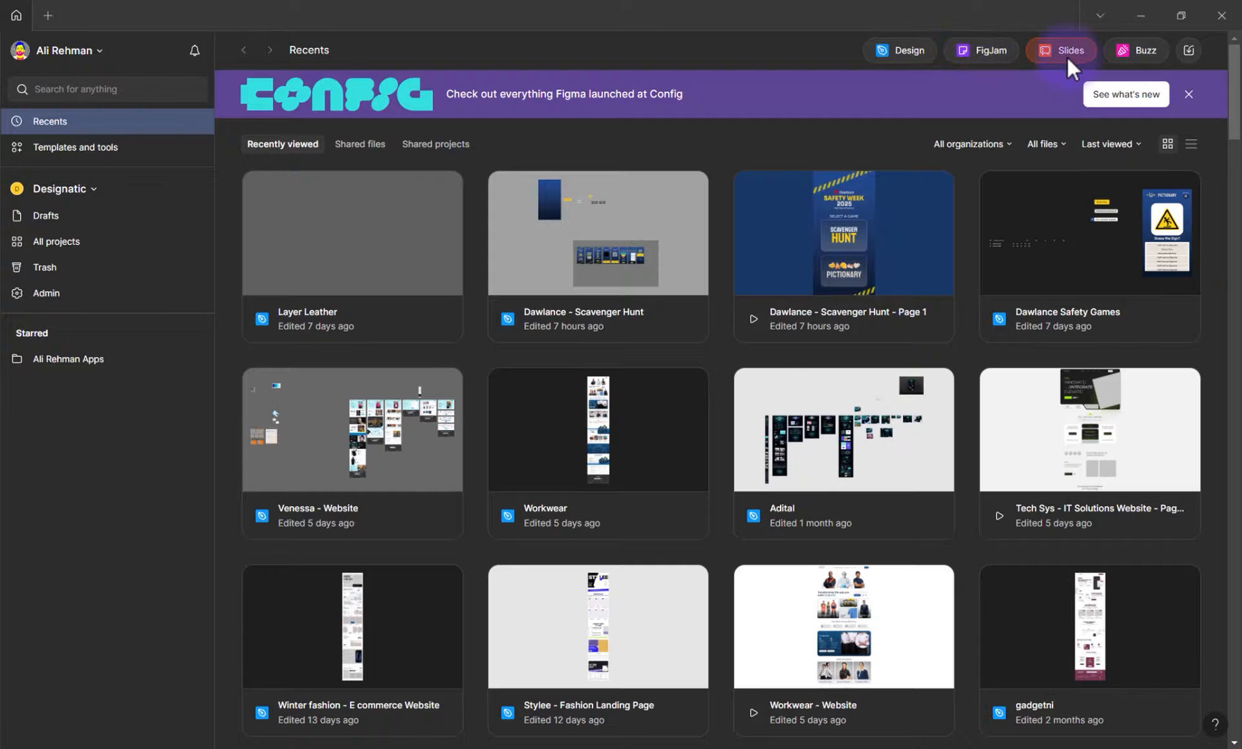
# Create a new FigJam board and rename it "Health Orbit - Flow"
pyautogui.click(972, 50)
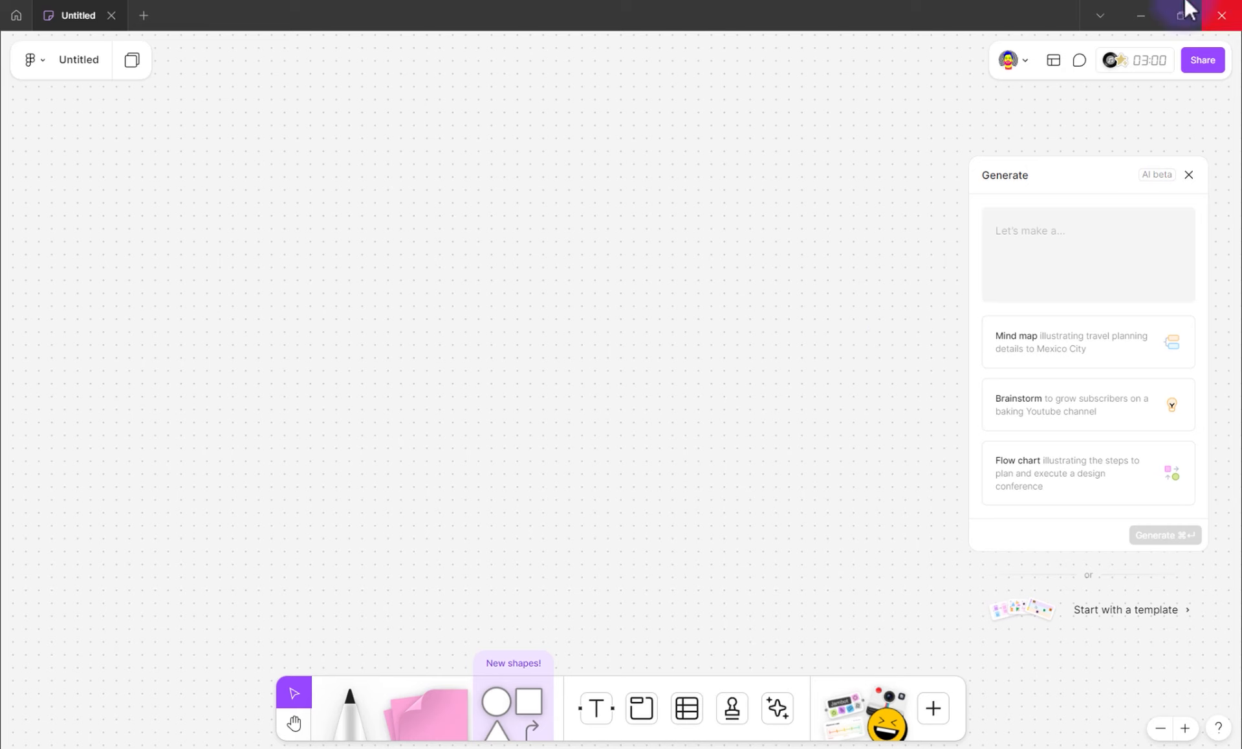
pyautogui.click(74, 64)
pyautogui.click(50, 85)
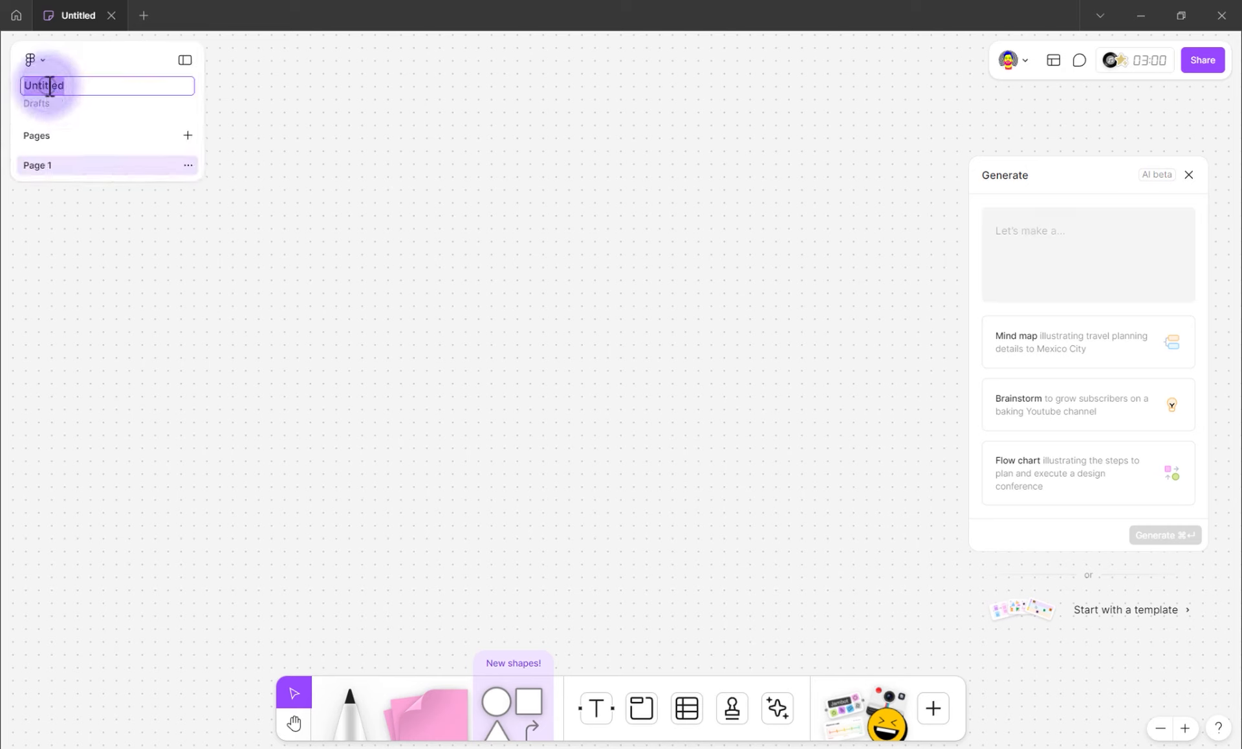
pyautogui.write('Health Orbit - Flow')
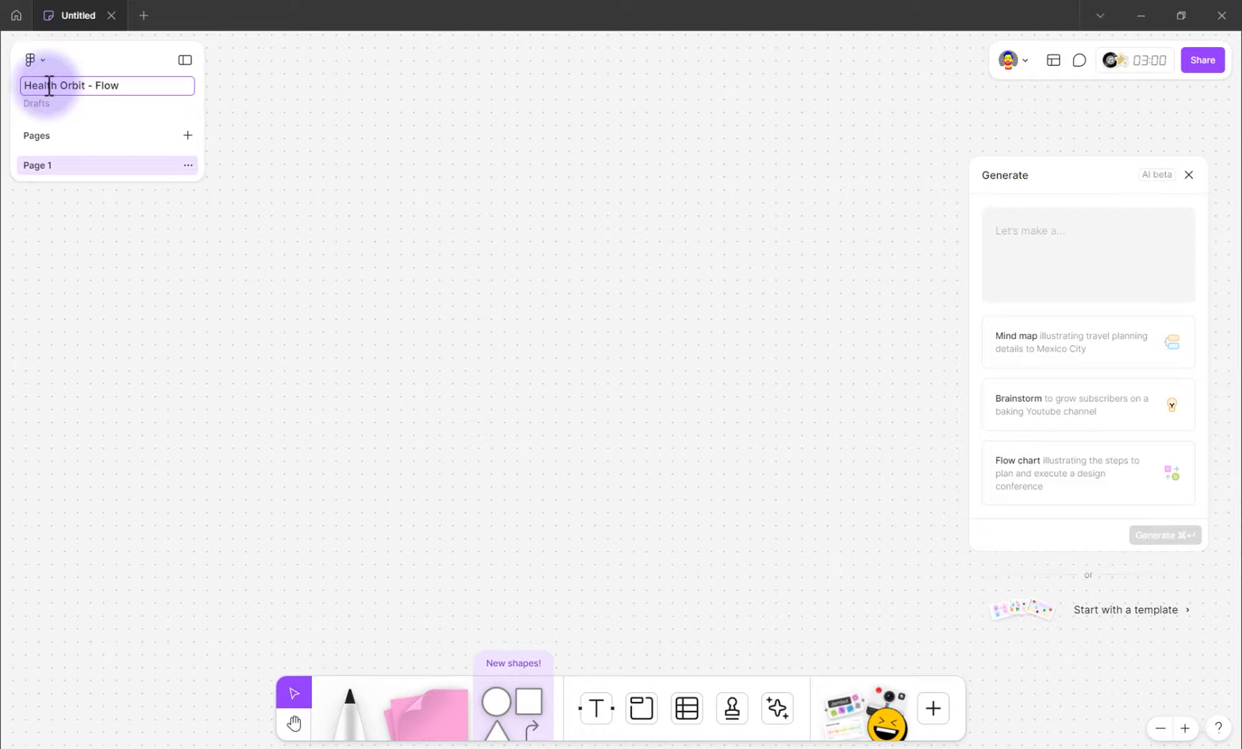
pyautogui.click(239, 176)
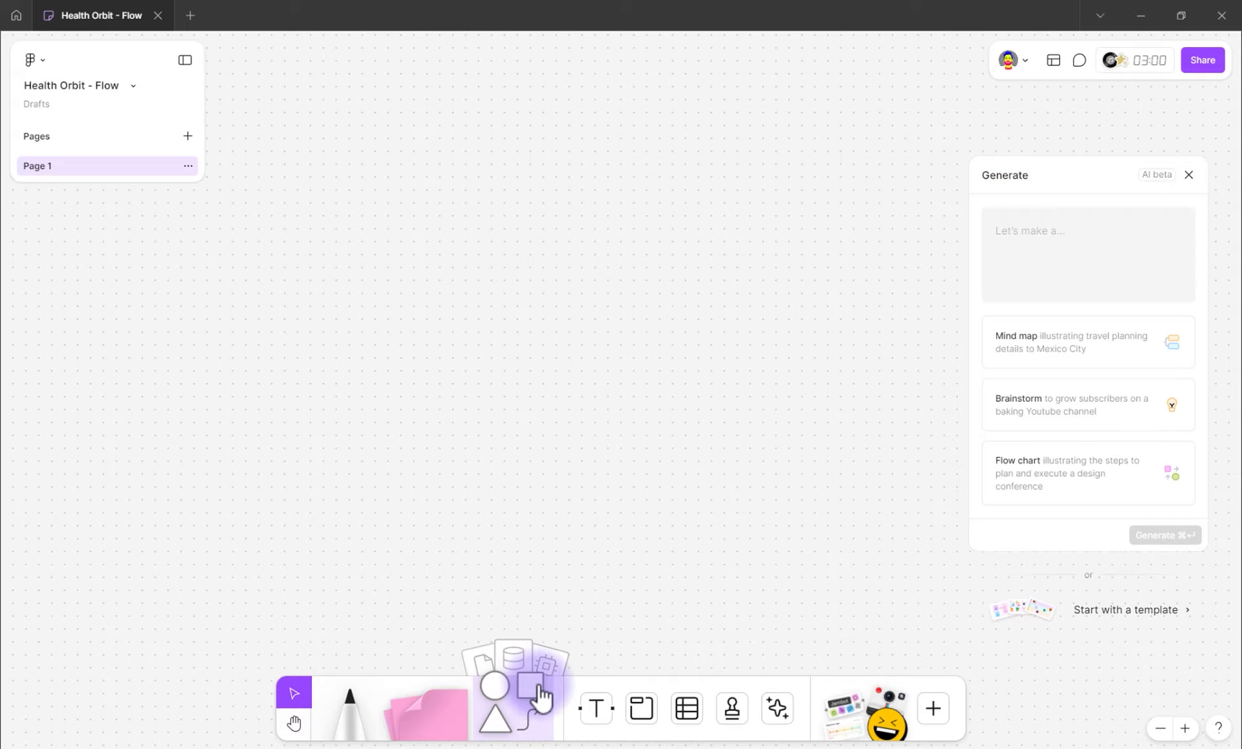
# Open the shapes library, dismiss its introduction tip, and look through the connector, basic, flowchart and advanced shapes
pyautogui.click(508, 716)
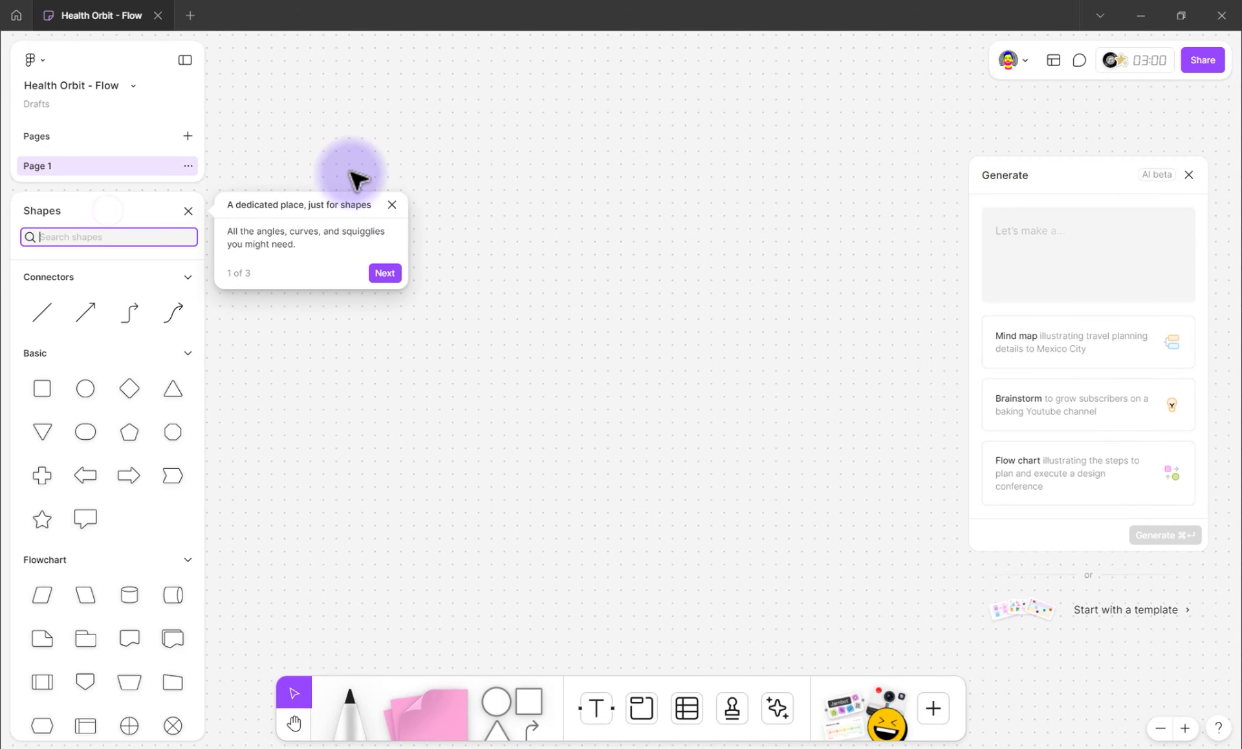
pyautogui.click(392, 204)
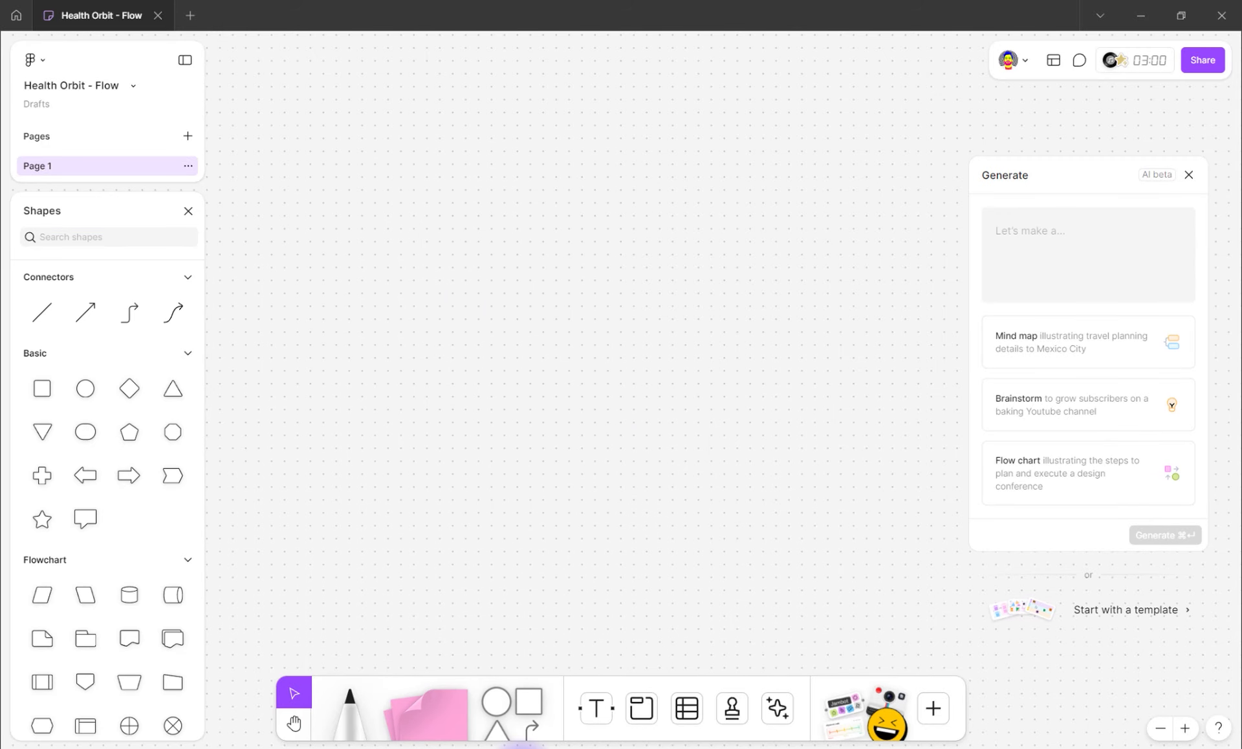
pyautogui.click(515, 724)
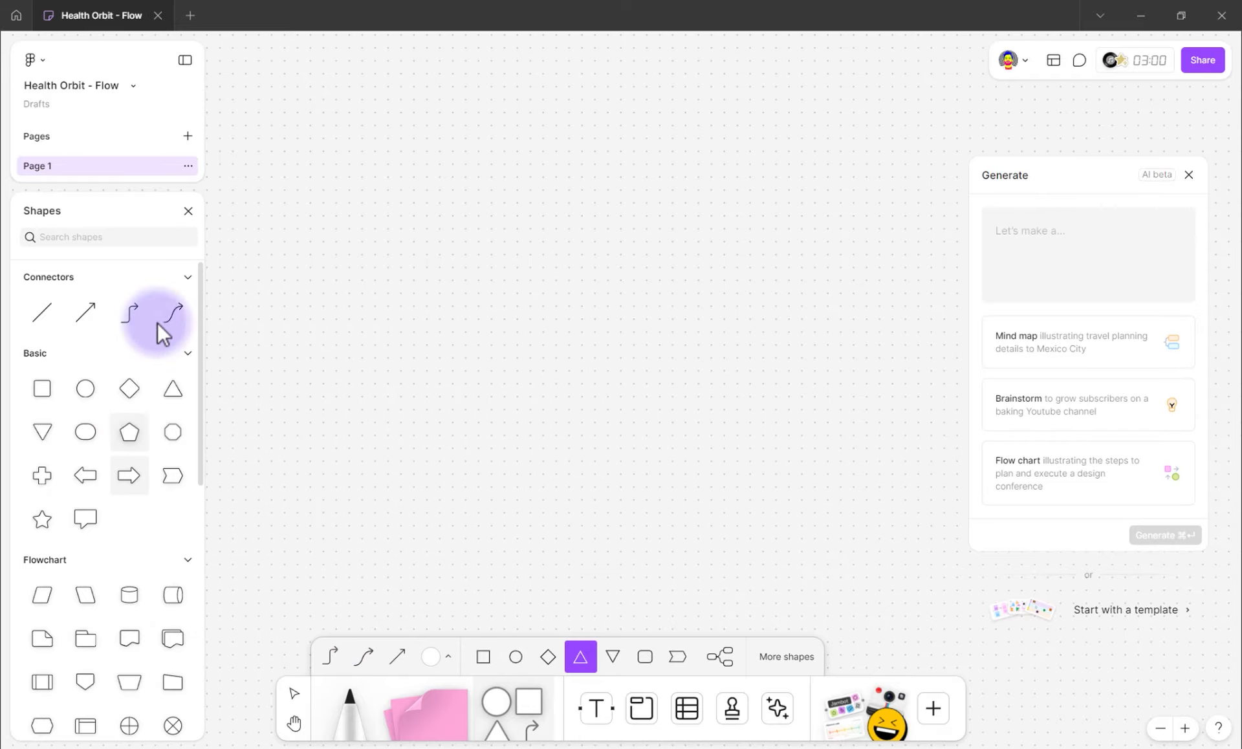
pyautogui.scroll(-5, 80, 617)
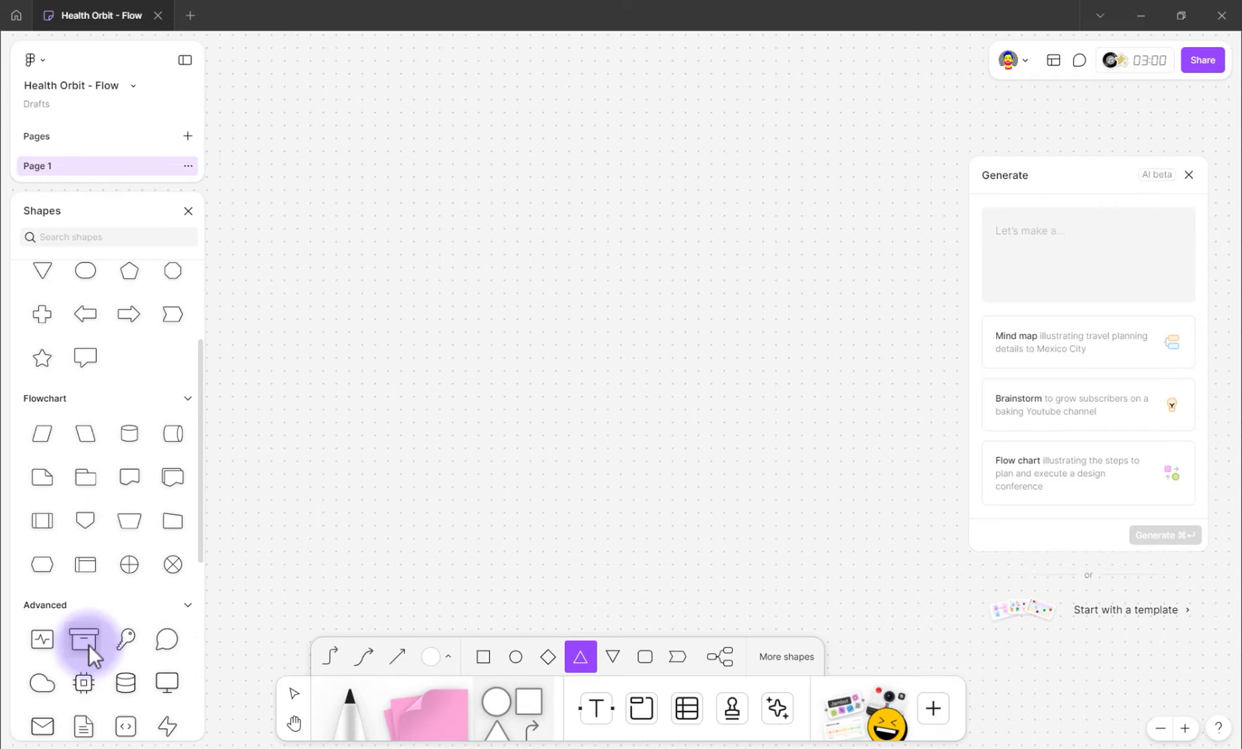
pyautogui.scroll(-3, 53, 595)
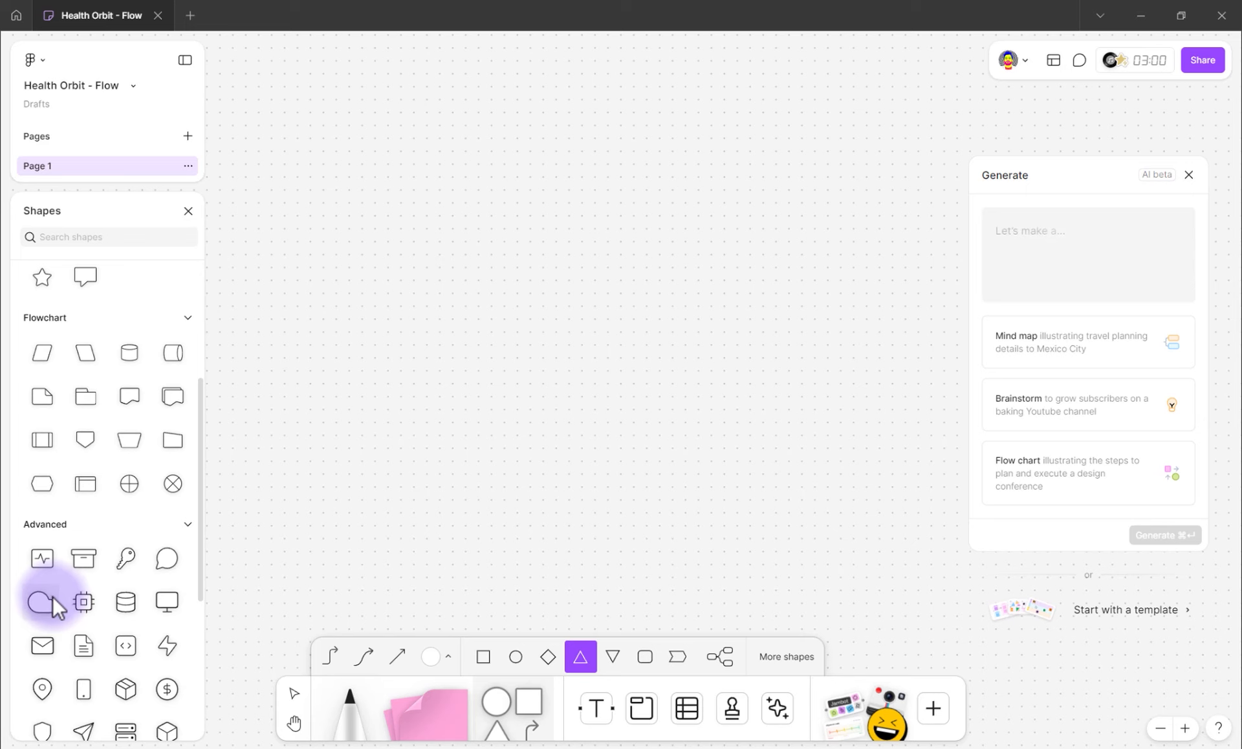
pyautogui.scroll(-8, 54, 599)
pyautogui.scroll(15, 61, 631)
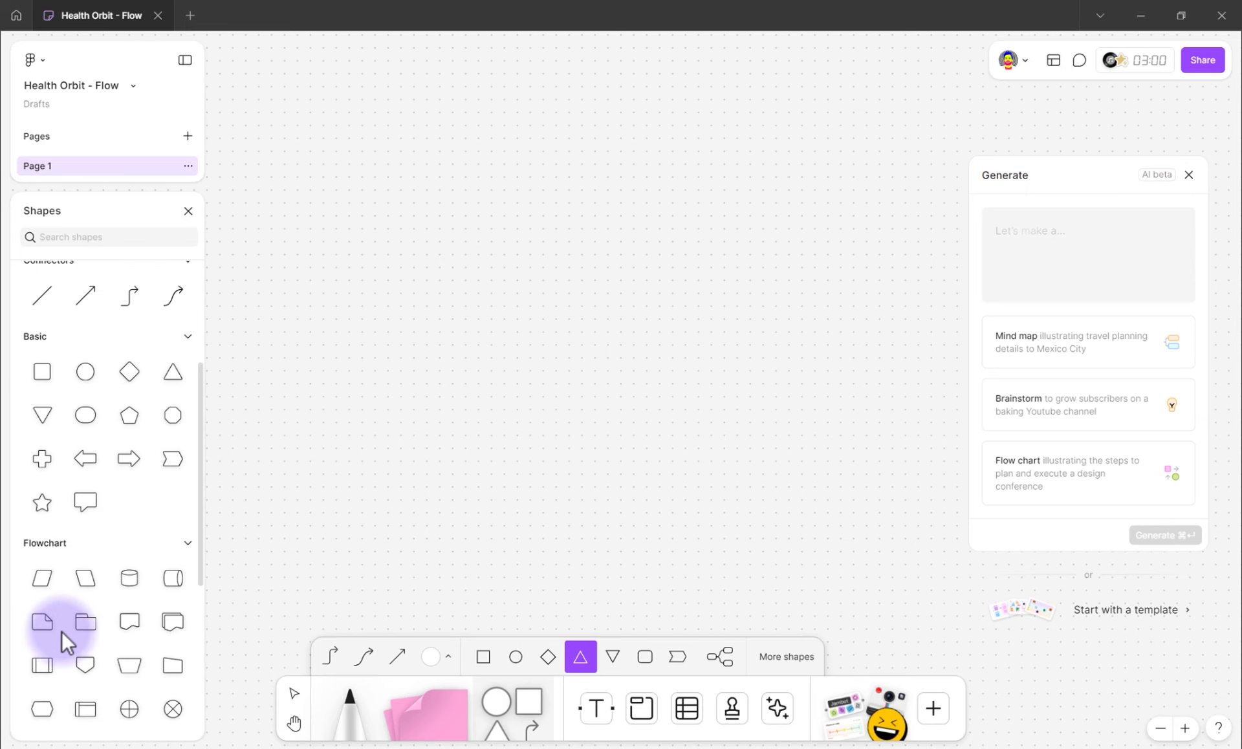
pyautogui.scroll(1, 61, 632)
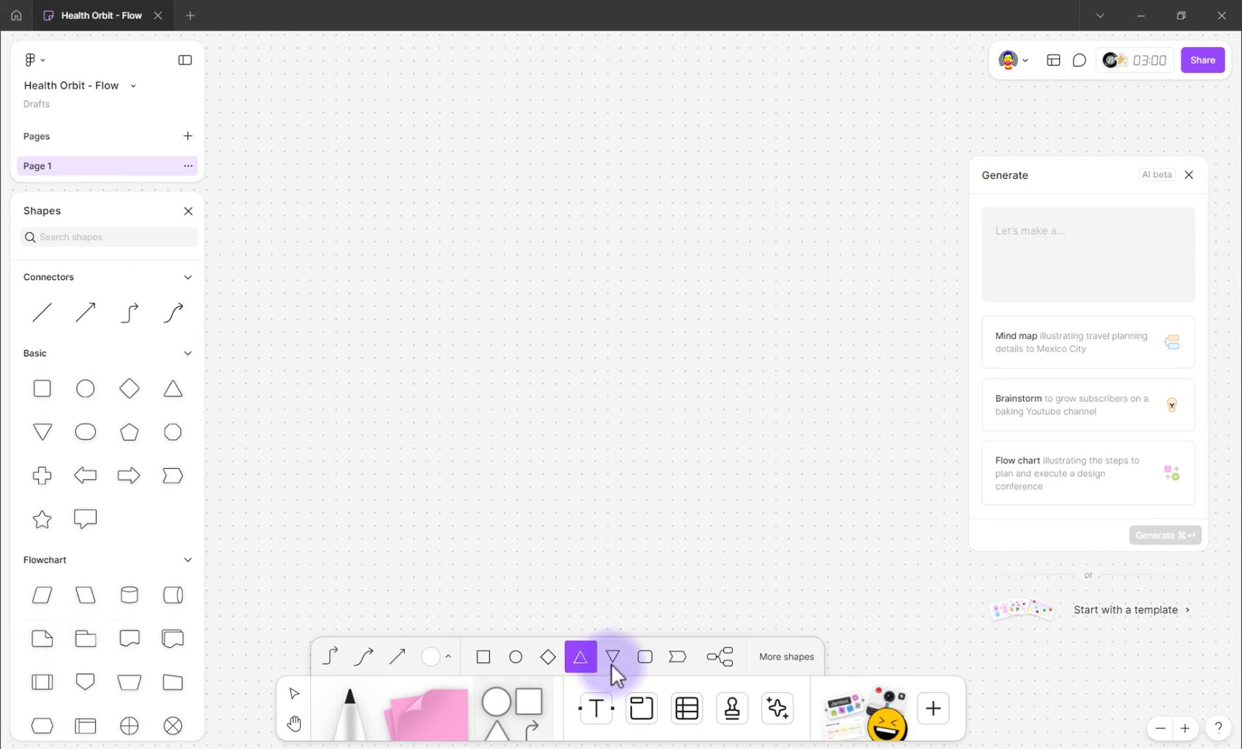
# Place a rounded rectangle on the empty board and label it "Splash"
pyautogui.click(644, 656)
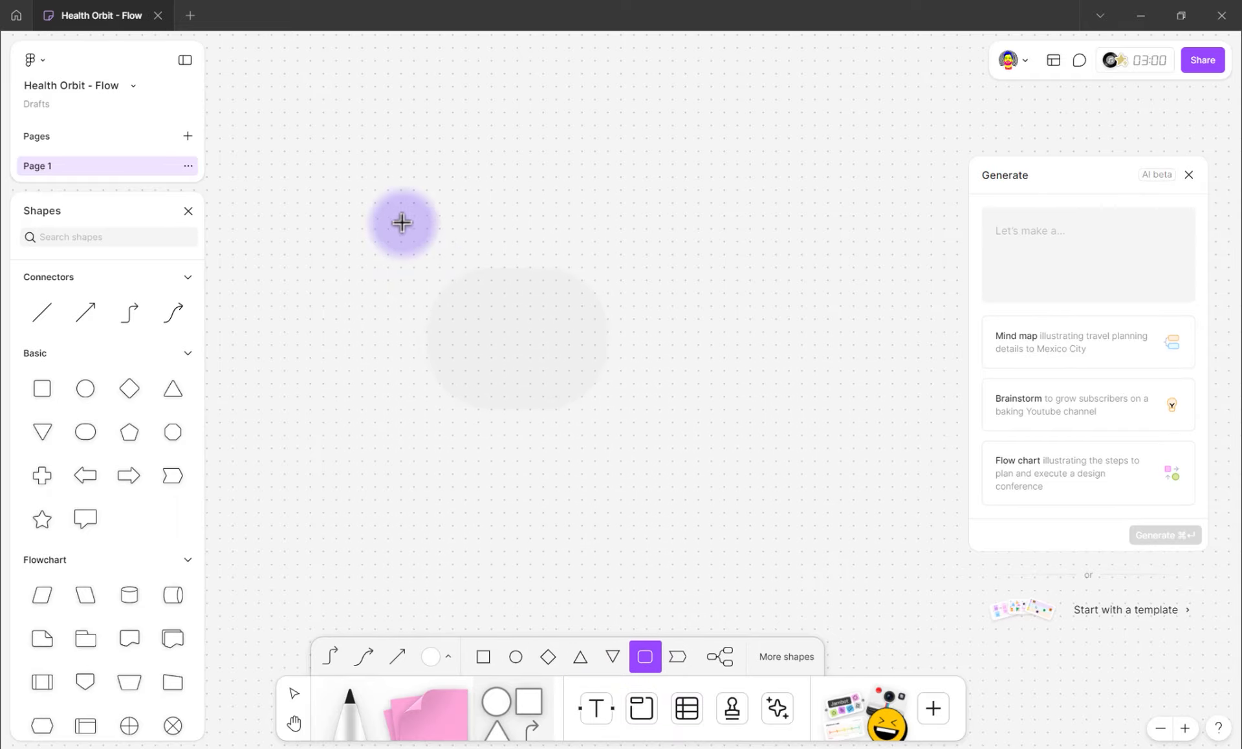
pyautogui.click(453, 275)
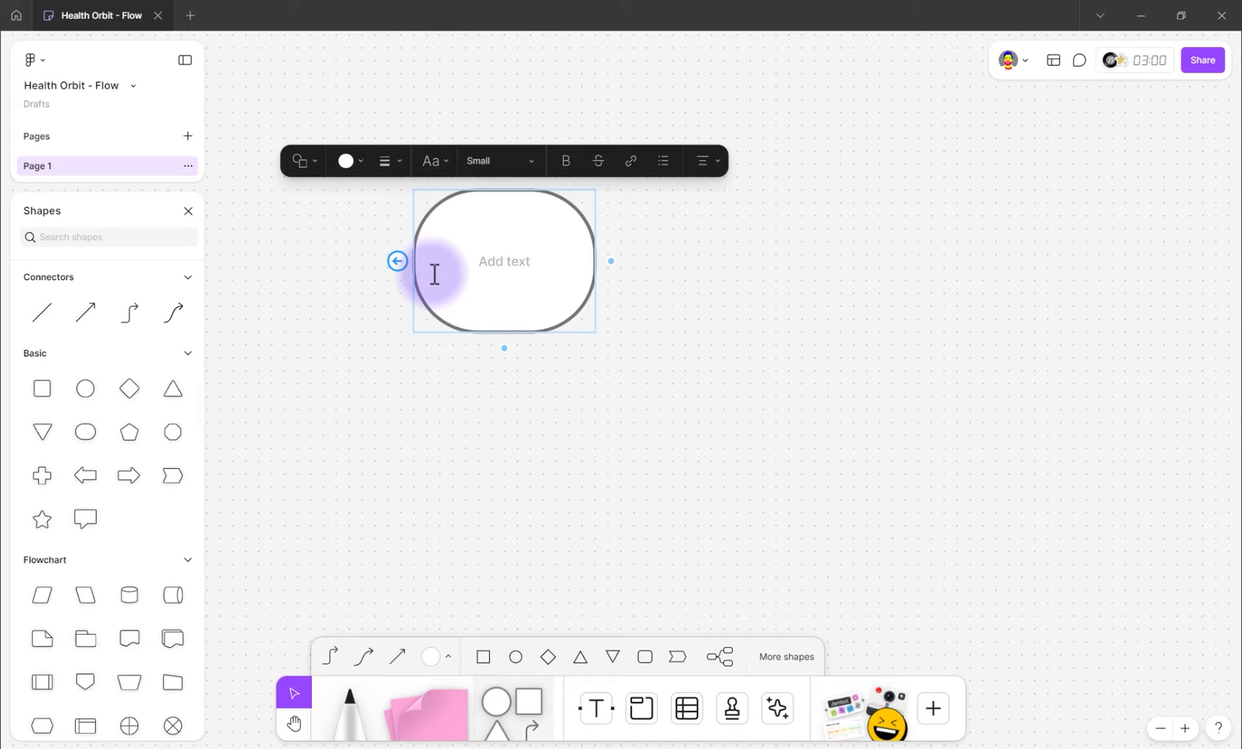
pyautogui.write('Splash')
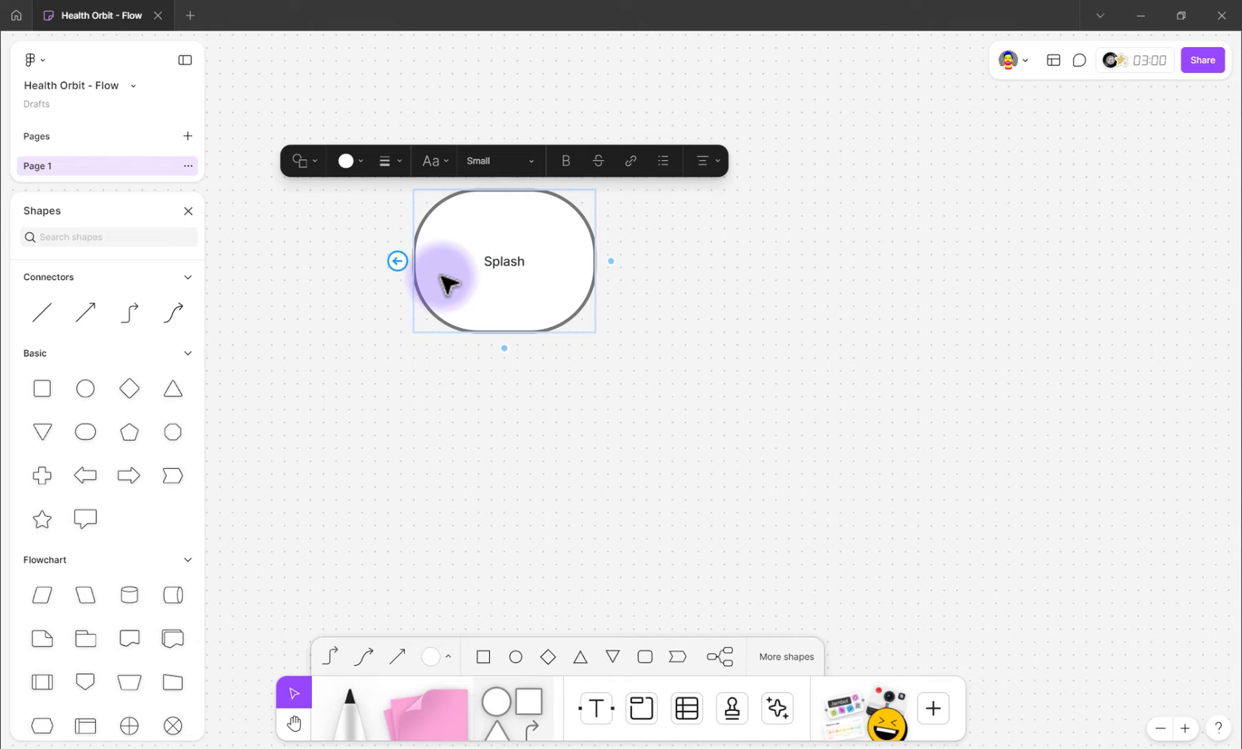
# Add a connected shape below Splash, change it to a diamond, and label it "Already Member"
pyautogui.click(504, 349)
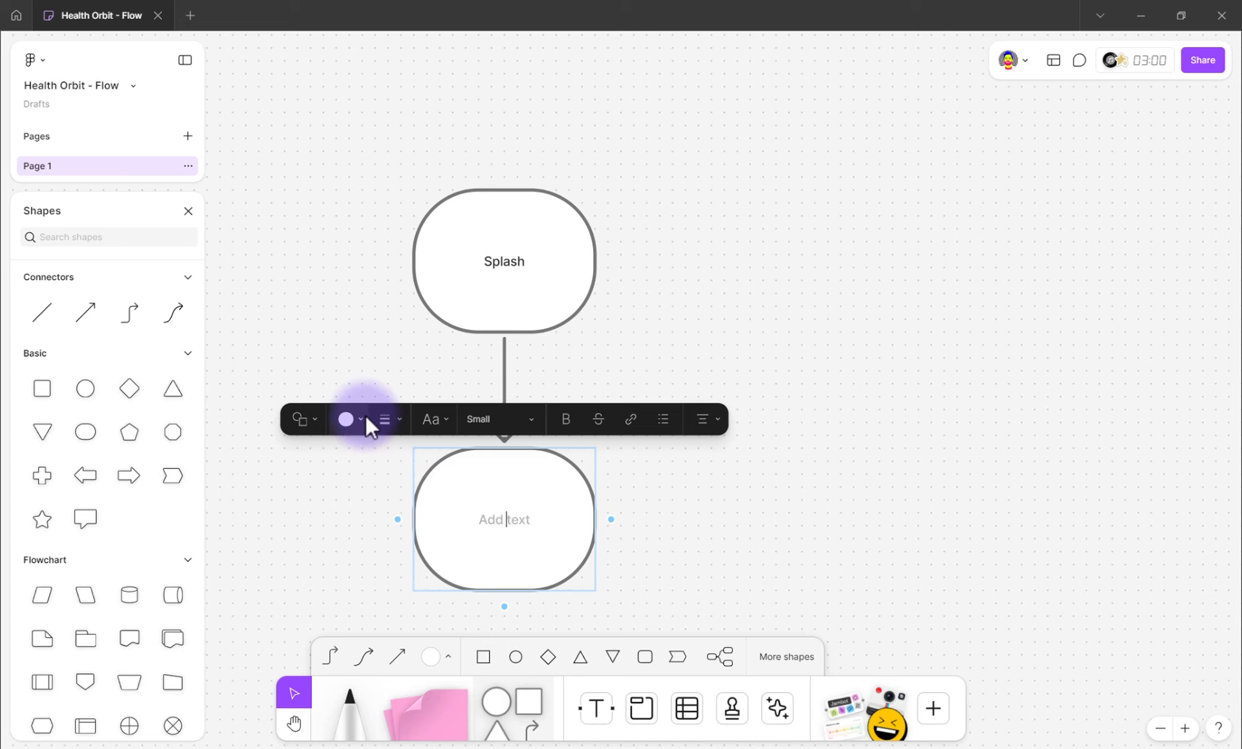
pyautogui.click(322, 418)
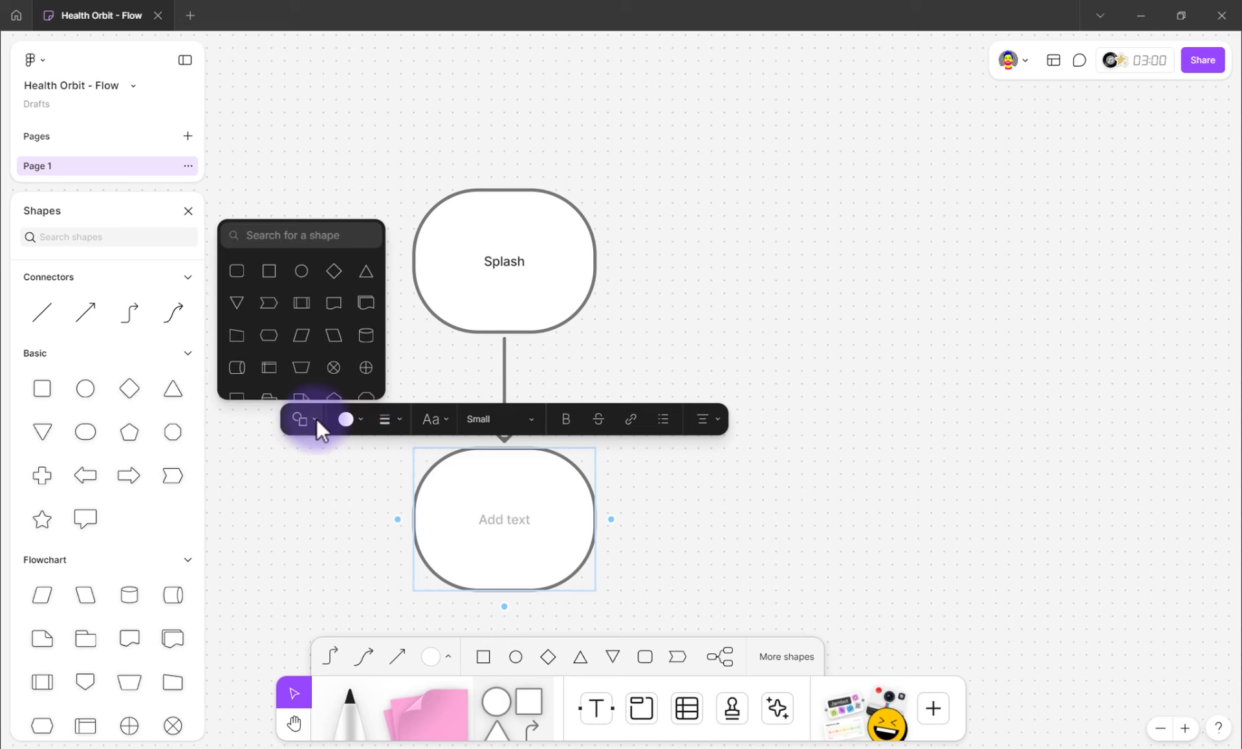
pyautogui.click(316, 418)
pyautogui.click(315, 417)
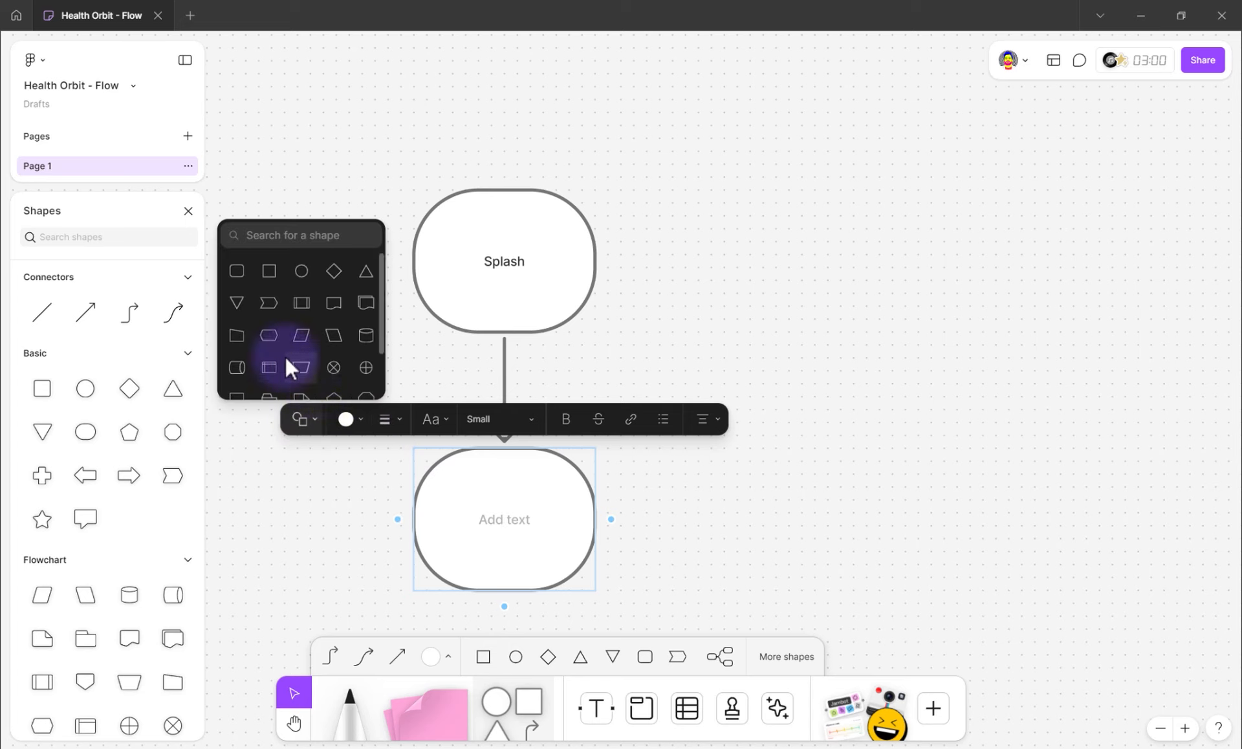
pyautogui.click(336, 272)
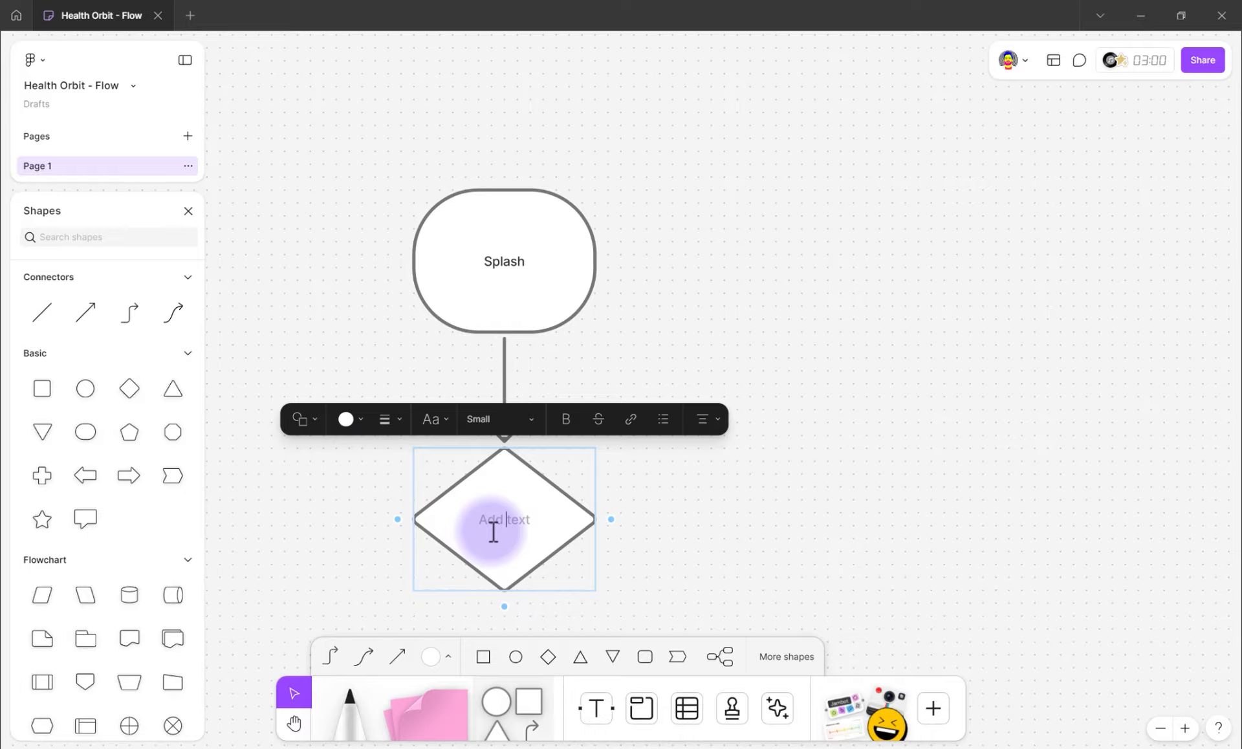
pyautogui.write('Already Member')
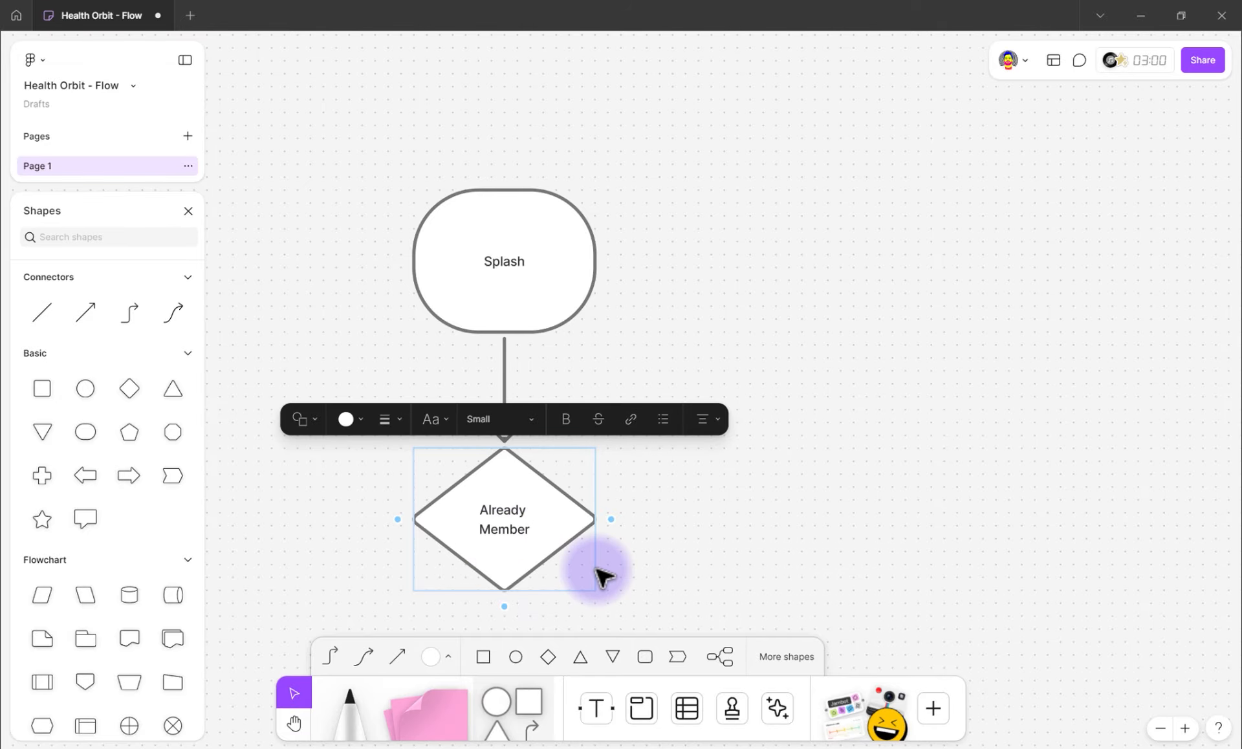
# Add a connected shape to the right of the Already Member diamond, label it "Sign Up", and change it to a square shape
pyautogui.scroll(-1, 631, 576)
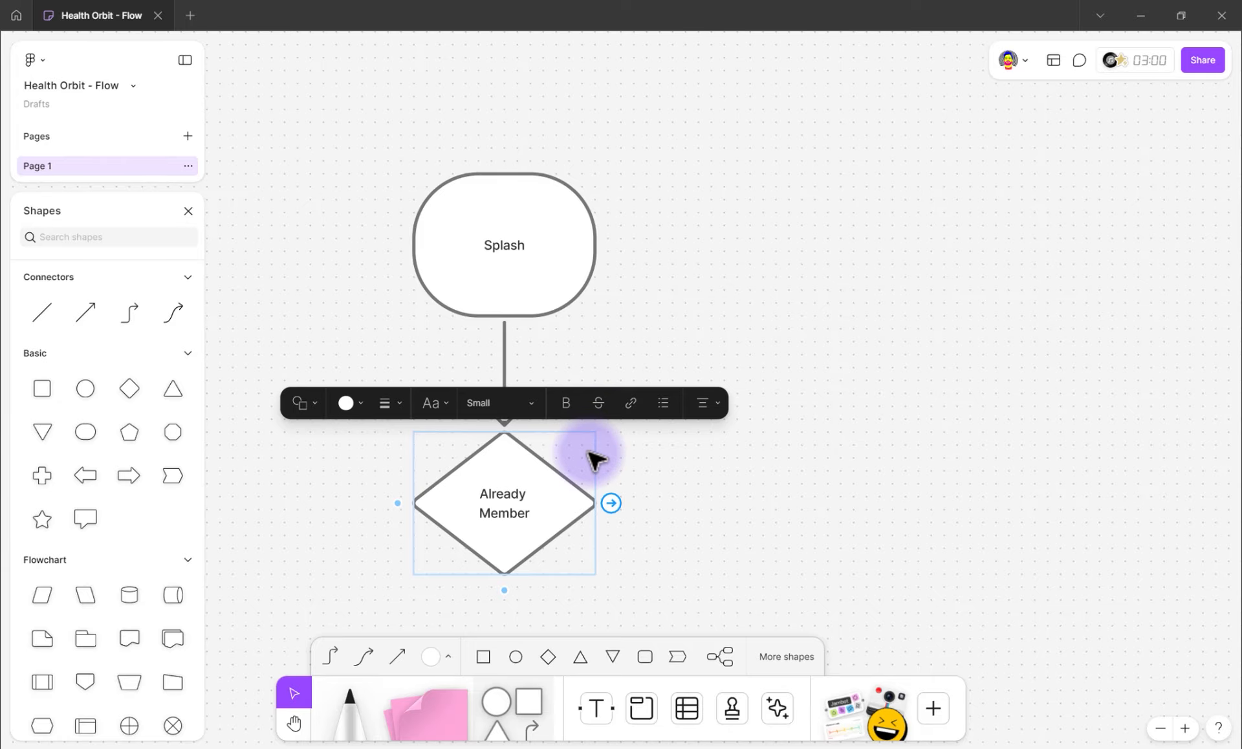
pyautogui.scroll(-3, 594, 456)
pyautogui.scroll(-3, 594, 460)
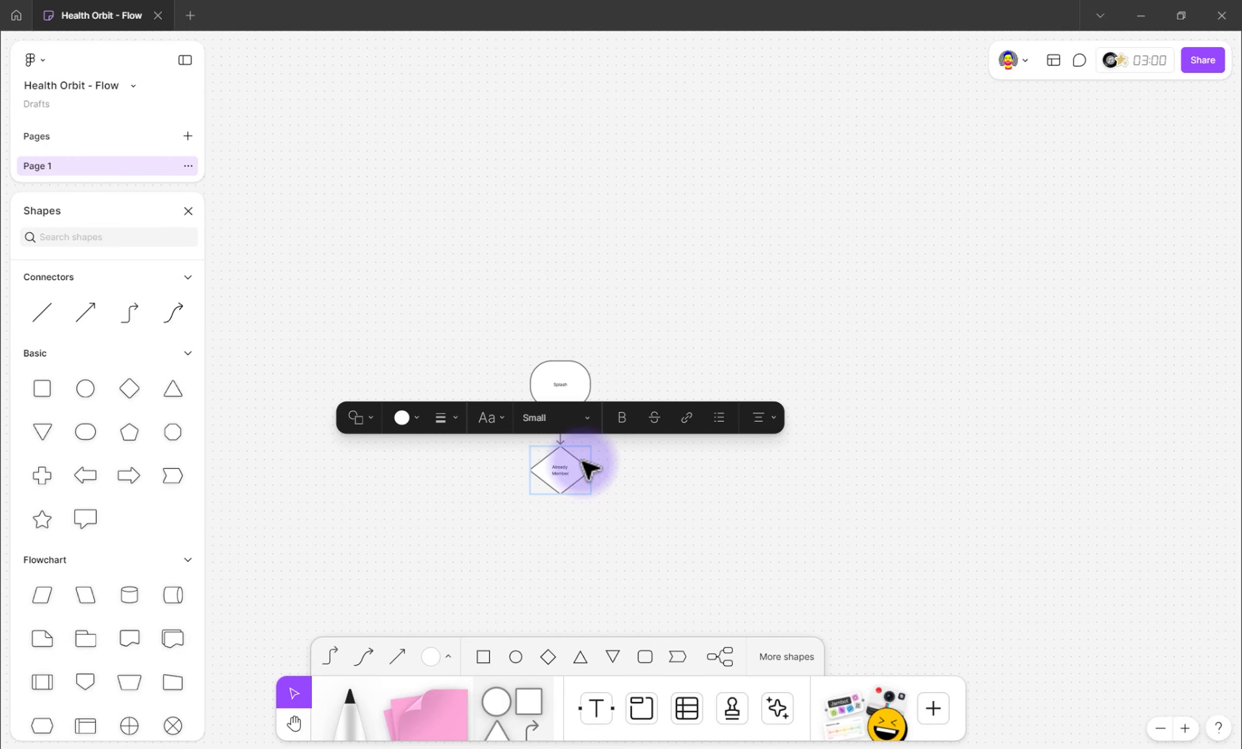
pyautogui.scroll(2, 582, 471)
pyautogui.click(612, 479)
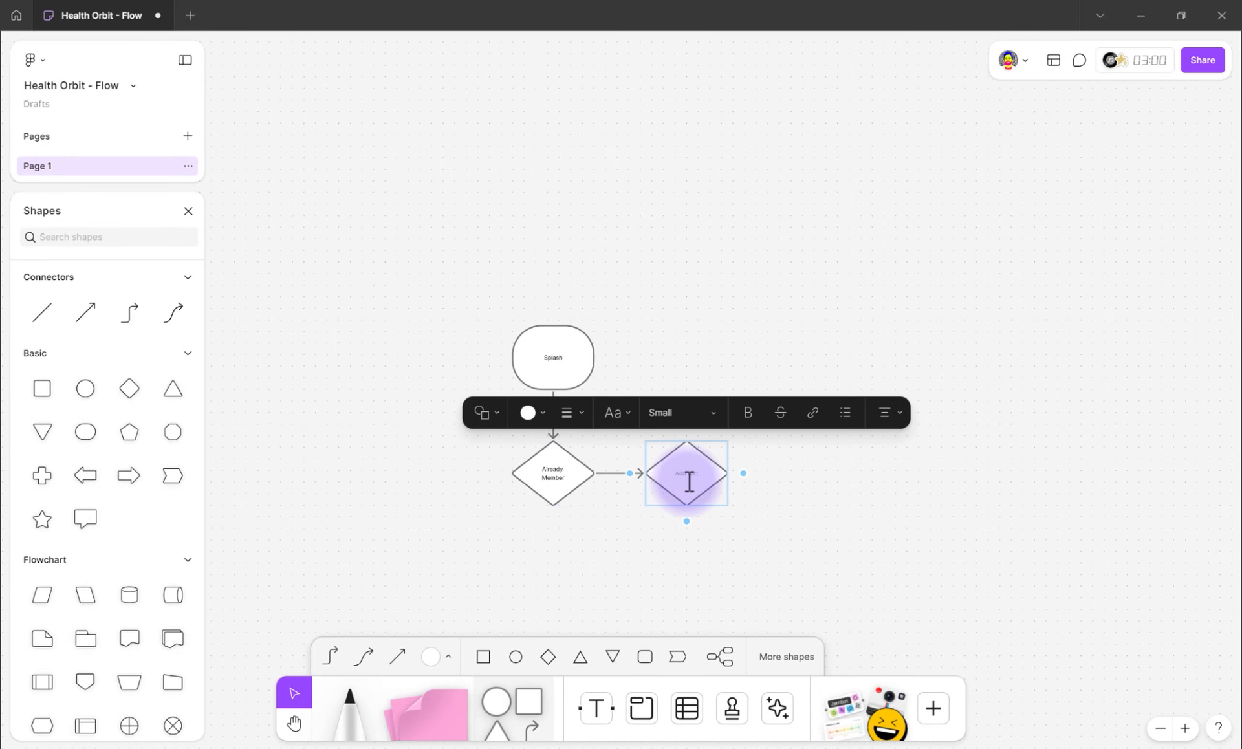
pyautogui.click(700, 479)
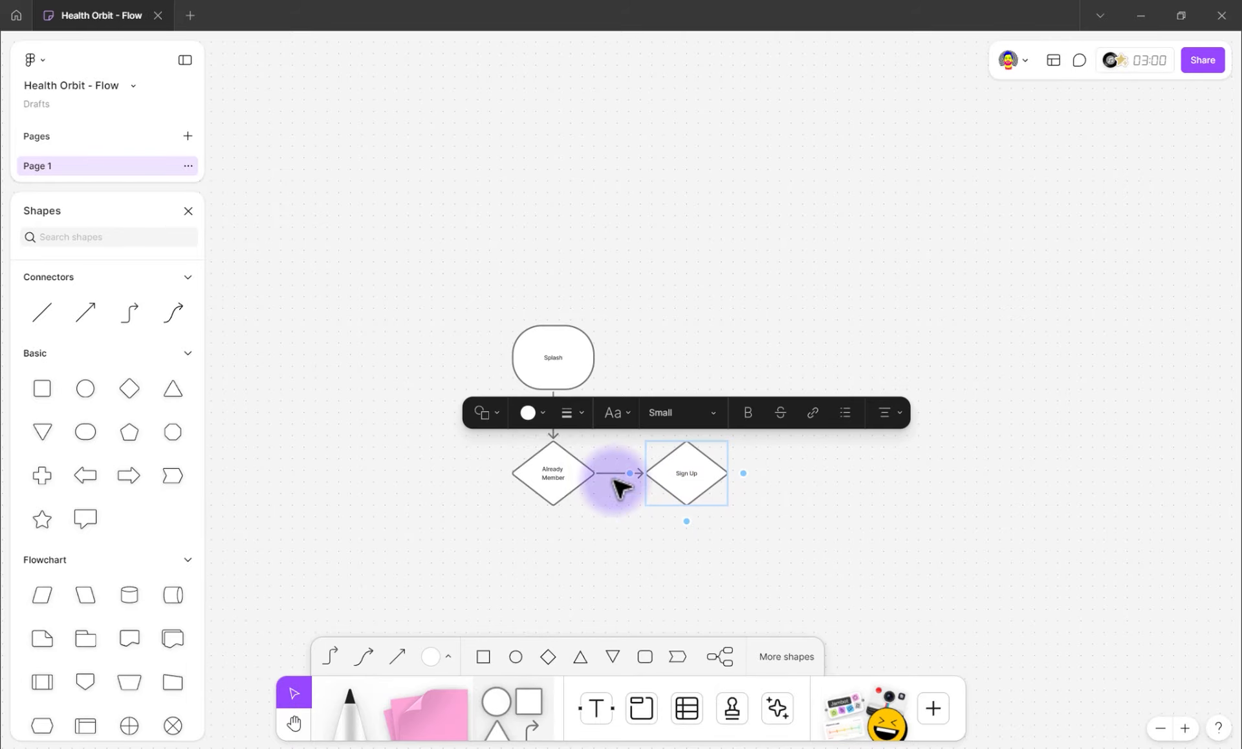
pyautogui.click(490, 417)
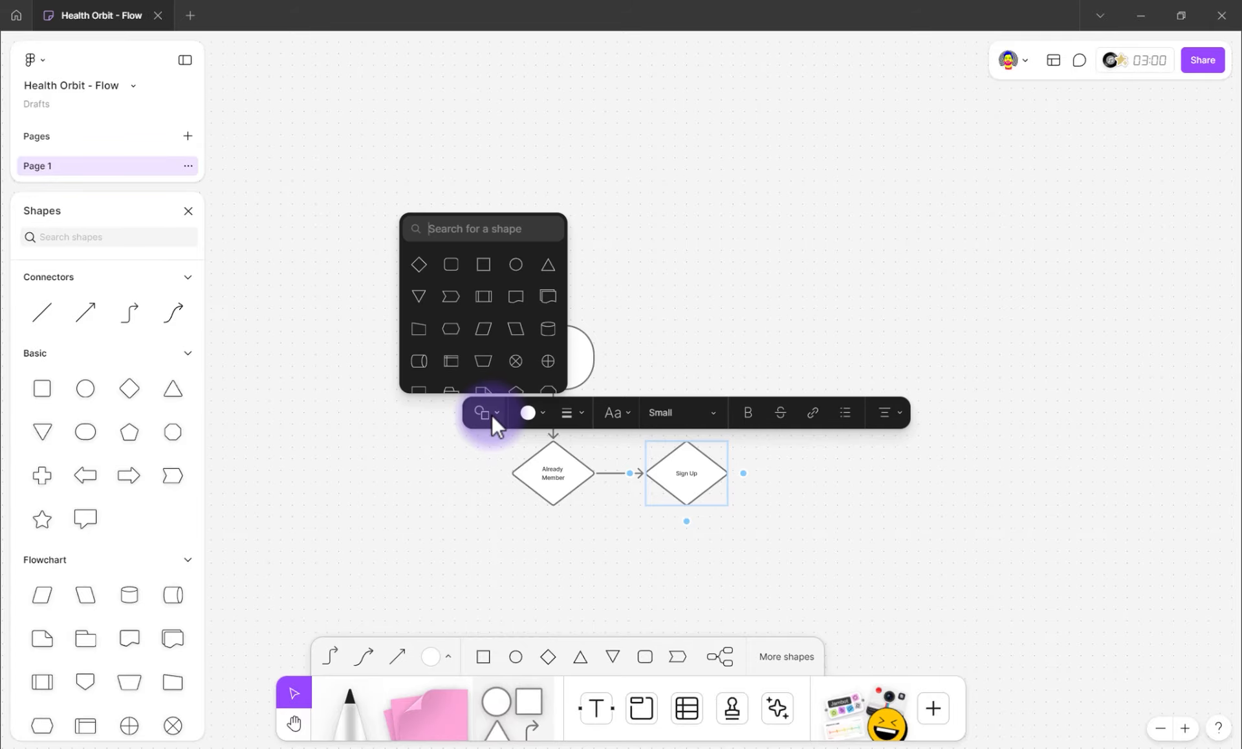
pyautogui.click(482, 272)
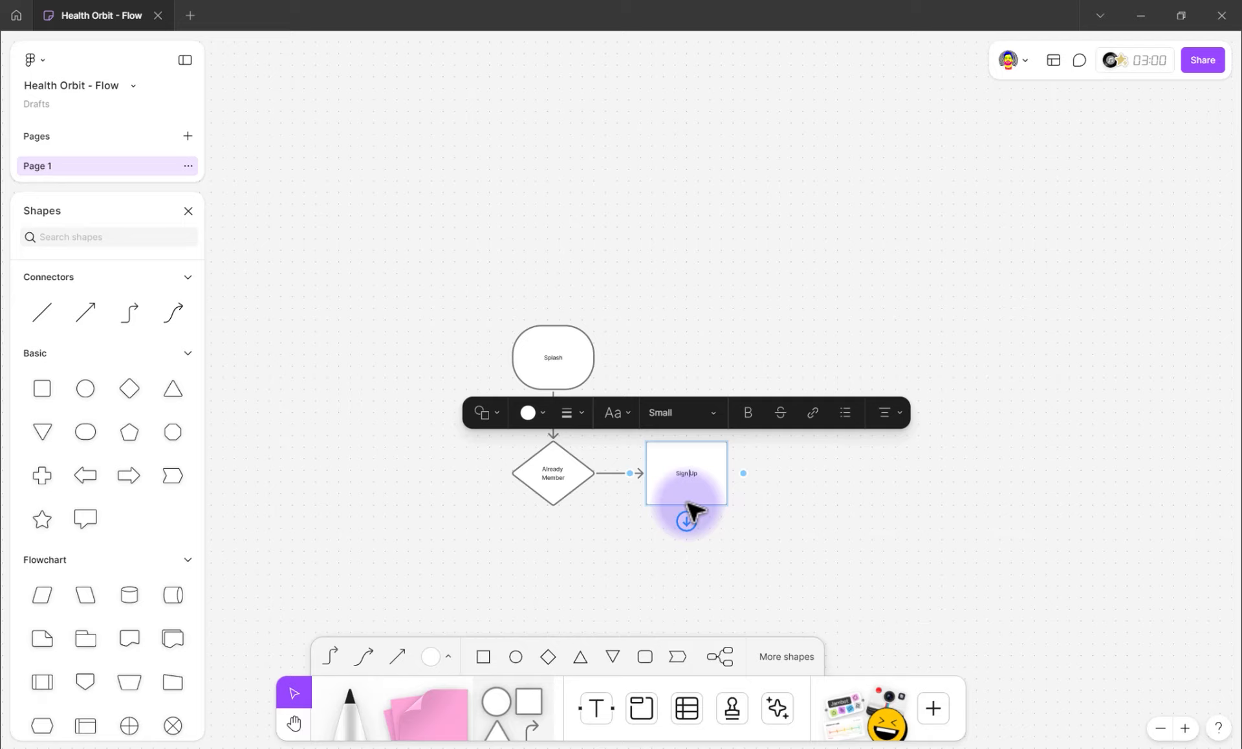
# Add a connected shape below the Already Member diamond, change it to a square shape, and label it "Sign In"
pyautogui.click(553, 488)
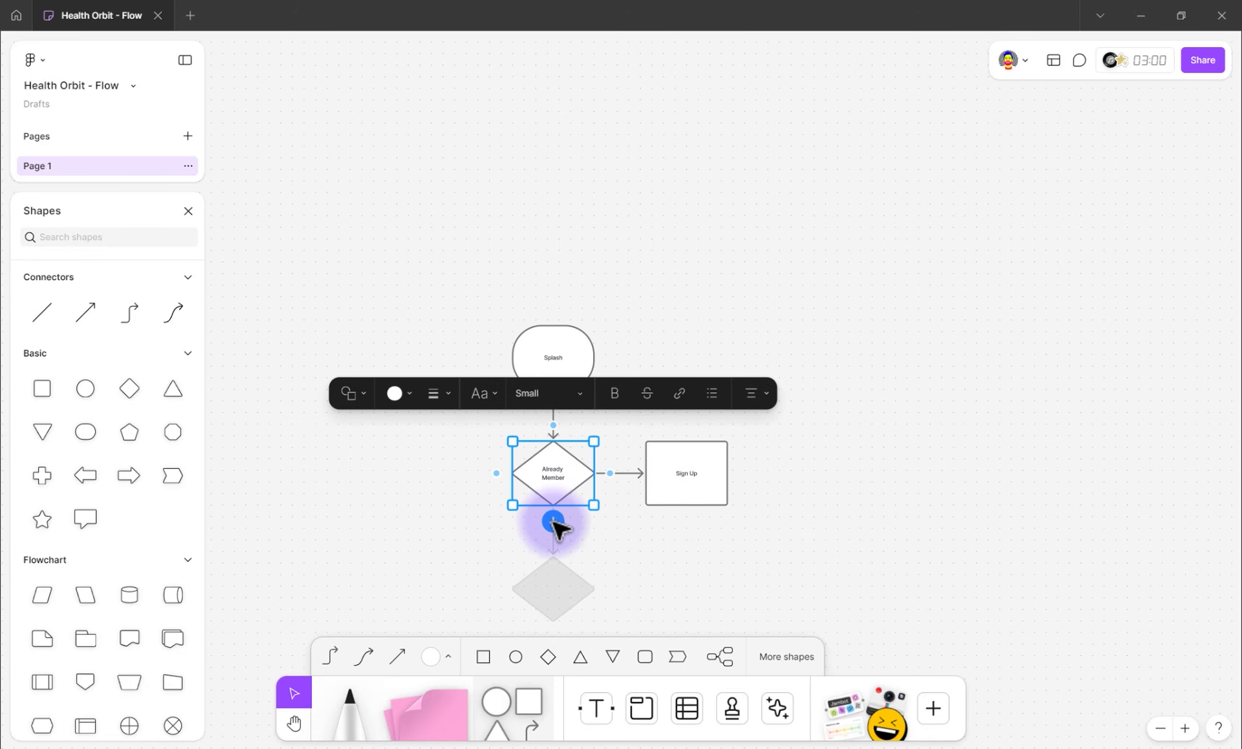
pyautogui.click(554, 521)
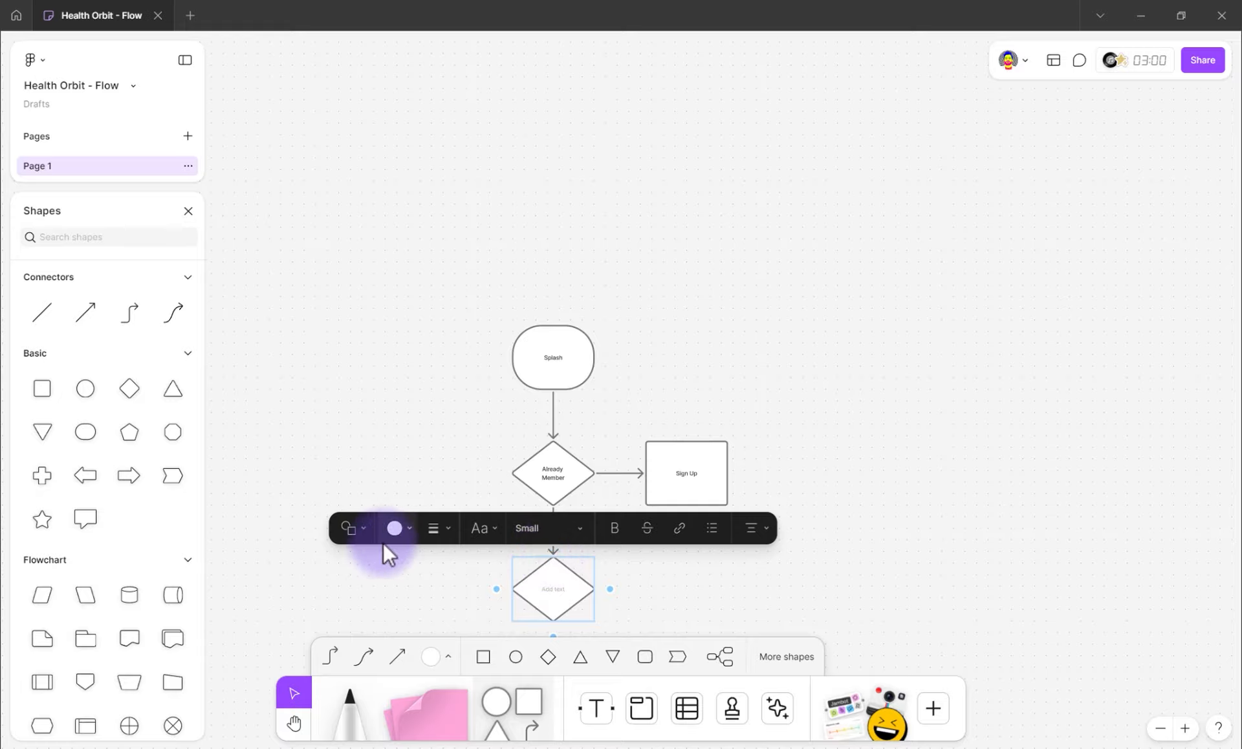
pyautogui.click(367, 527)
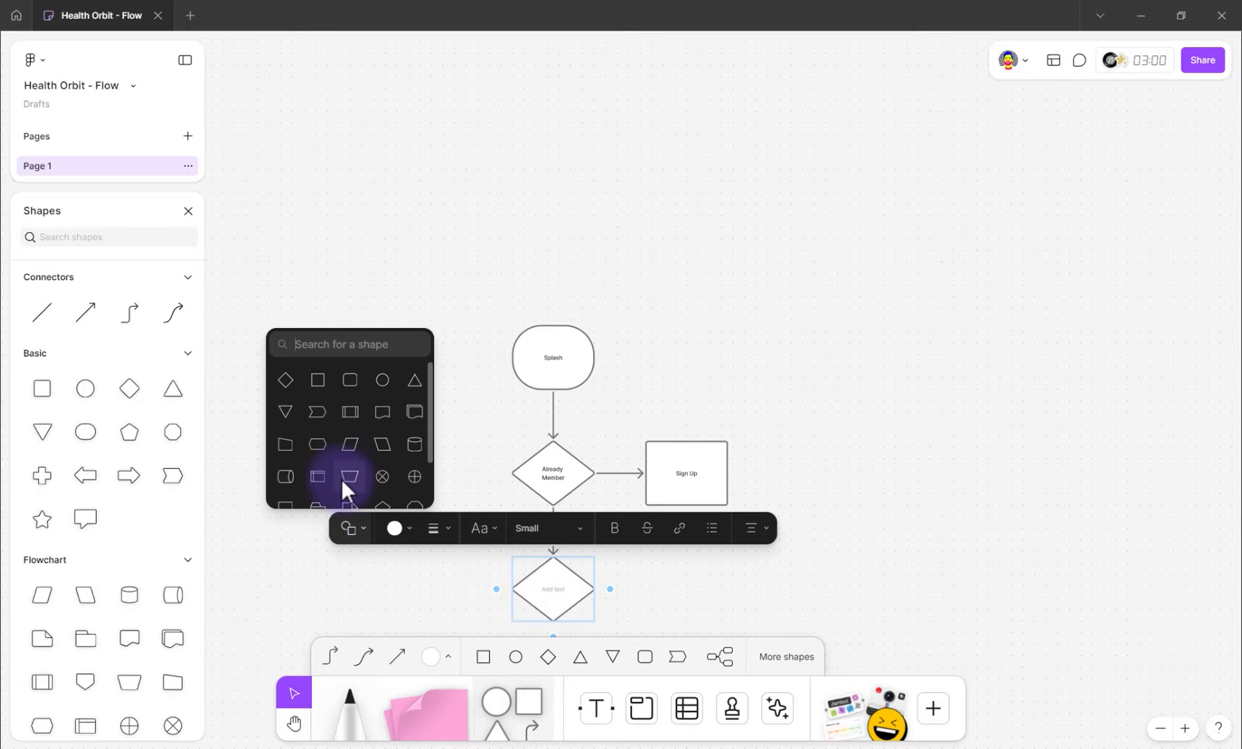
pyautogui.click(318, 381)
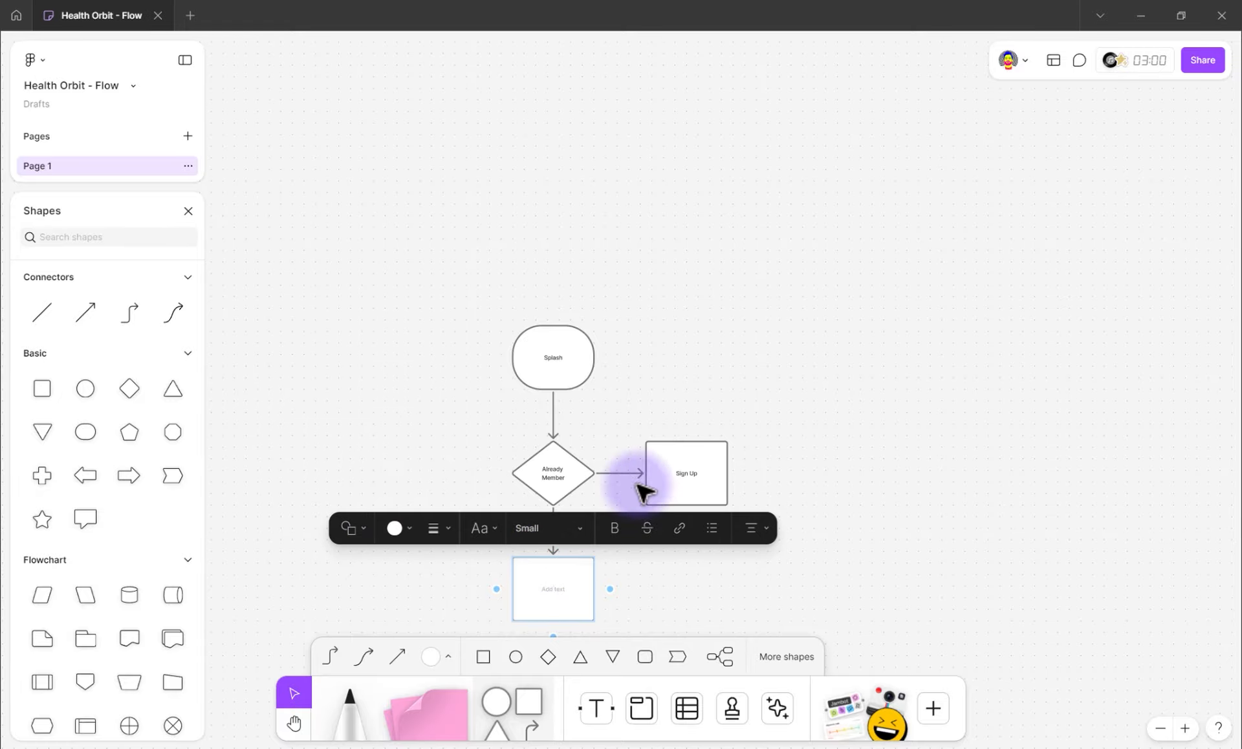
pyautogui.scroll(1, 639, 595)
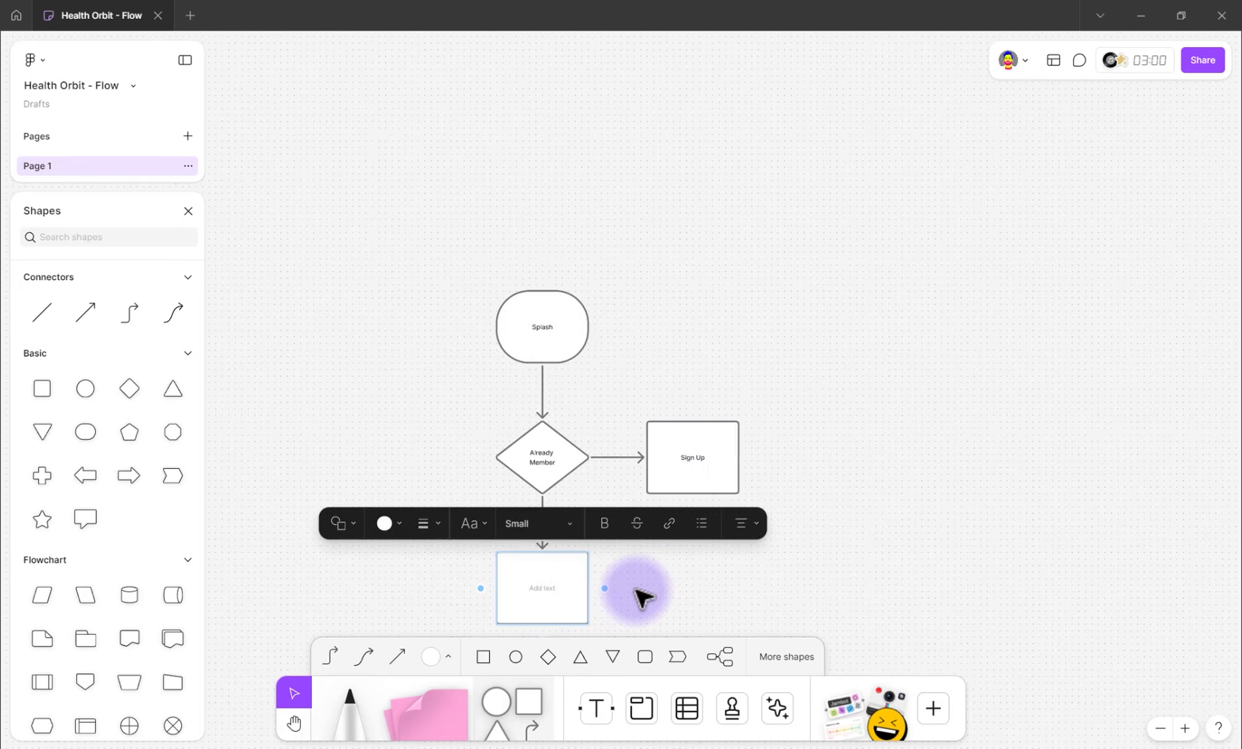
pyautogui.scroll(2, 639, 595)
pyautogui.moveTo(642, 568); pyautogui.dragTo(637, 340)
pyautogui.click(521, 386)
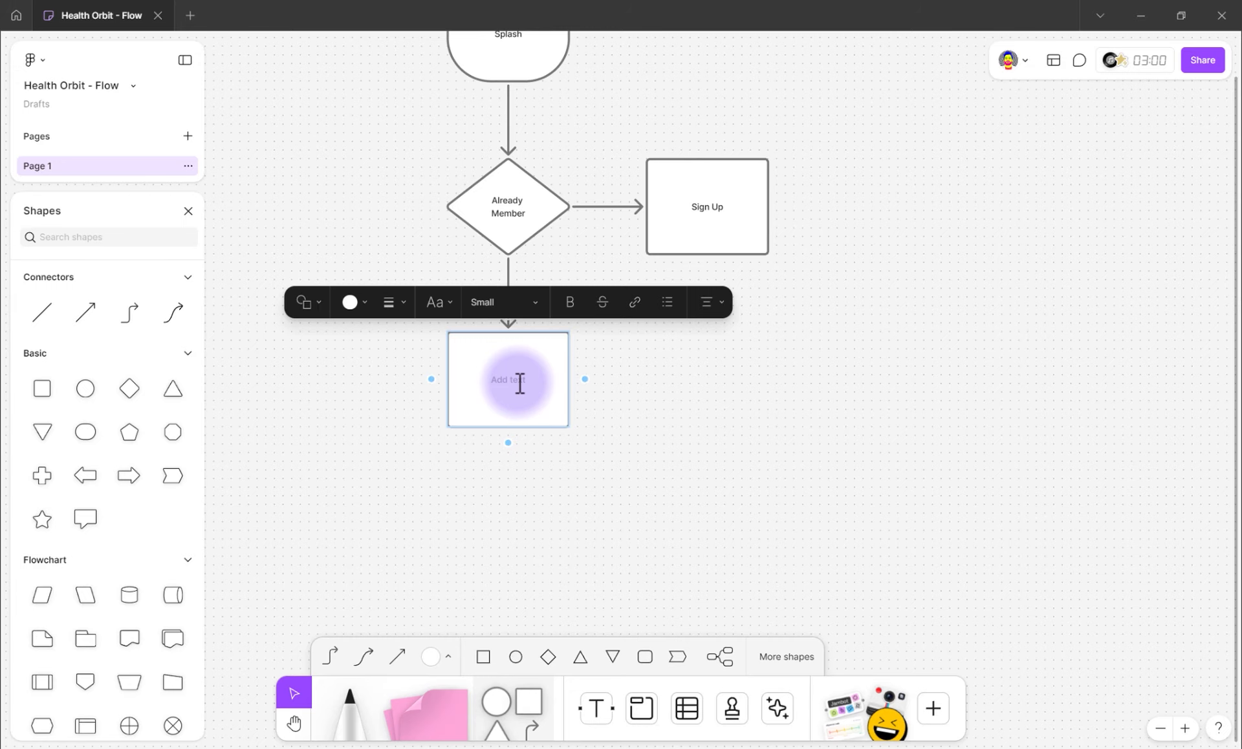
pyautogui.write('s')
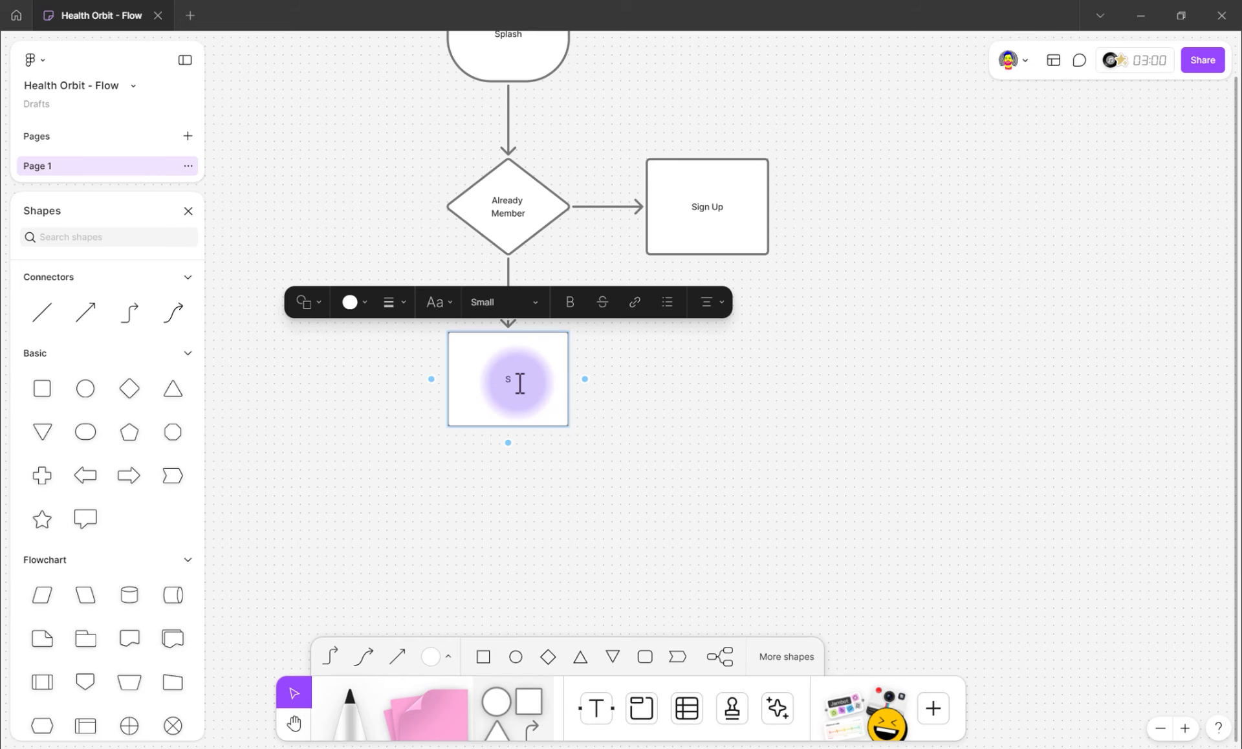
pyautogui.write('ign In')
# Label the connector between the Already Member diamond and the Sign In box "Yes"
pyautogui.click(508, 294)
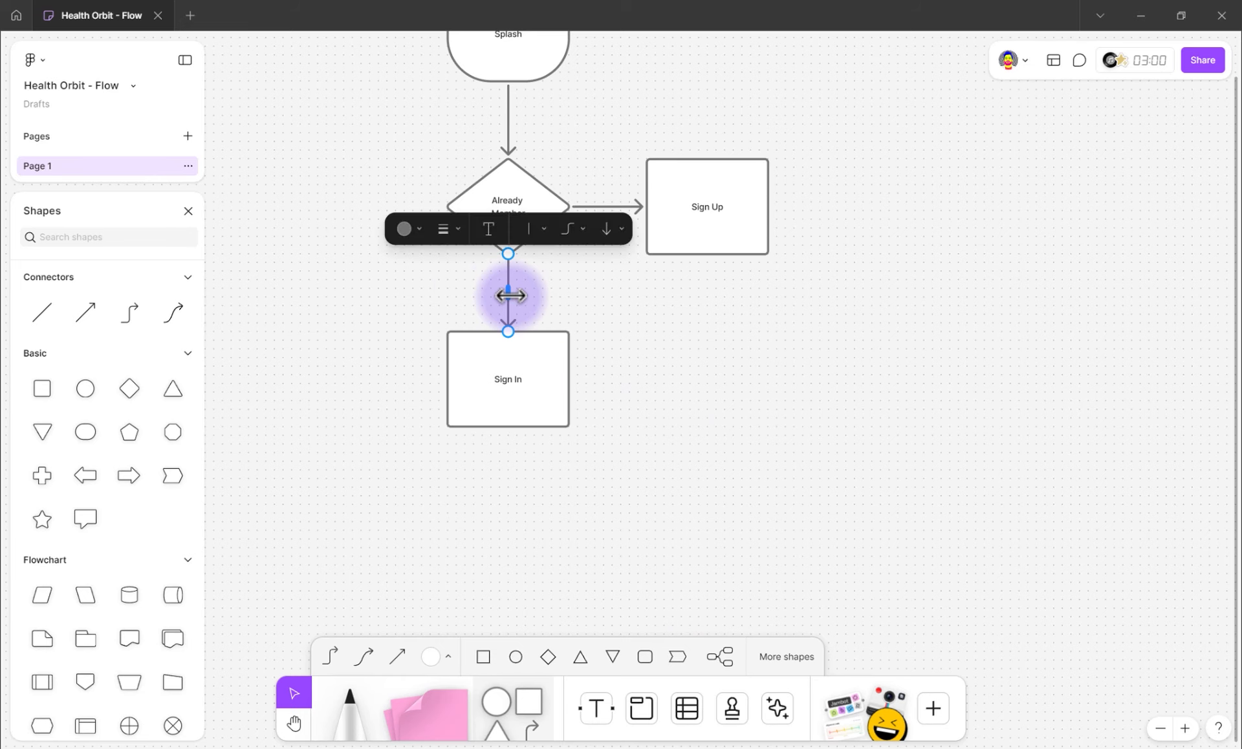
pyautogui.doubleClick(511, 298)
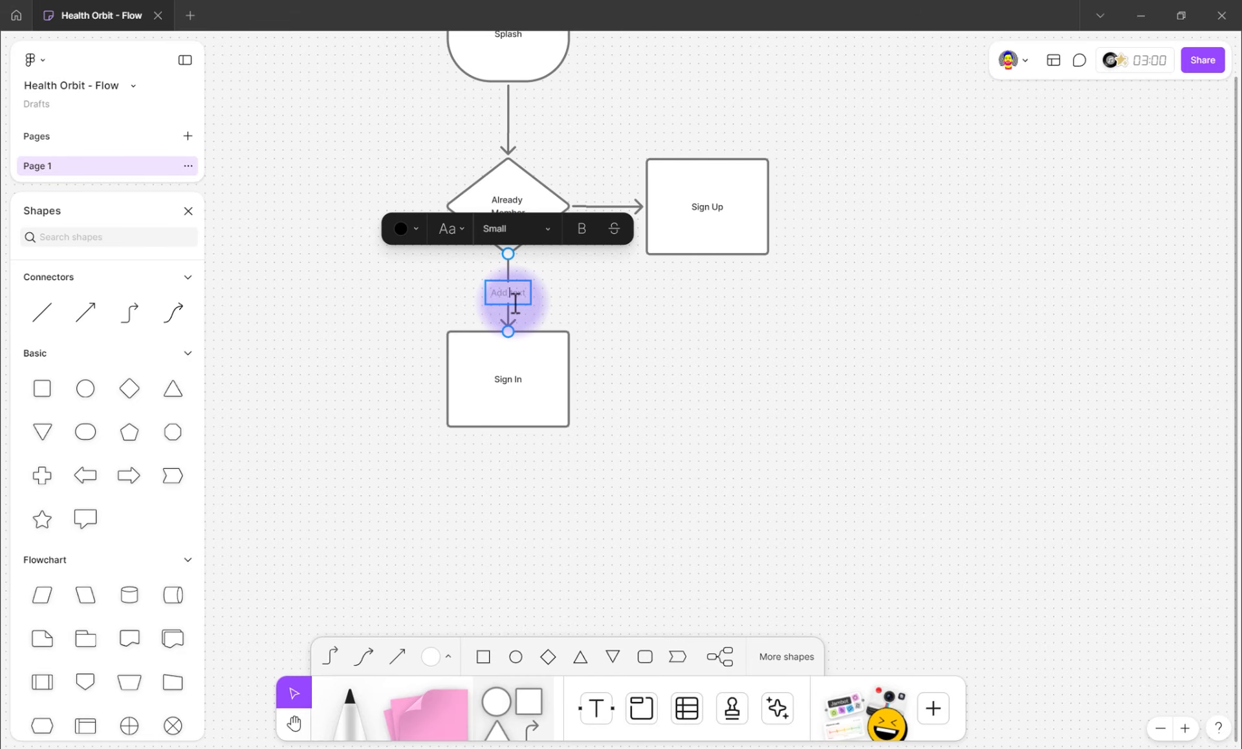
pyautogui.write('YEs')
pyautogui.press('BackSpace')
pyautogui.press('BackSpace')
pyautogui.write('es')
pyautogui.click(568, 337)
pyautogui.click(443, 342)
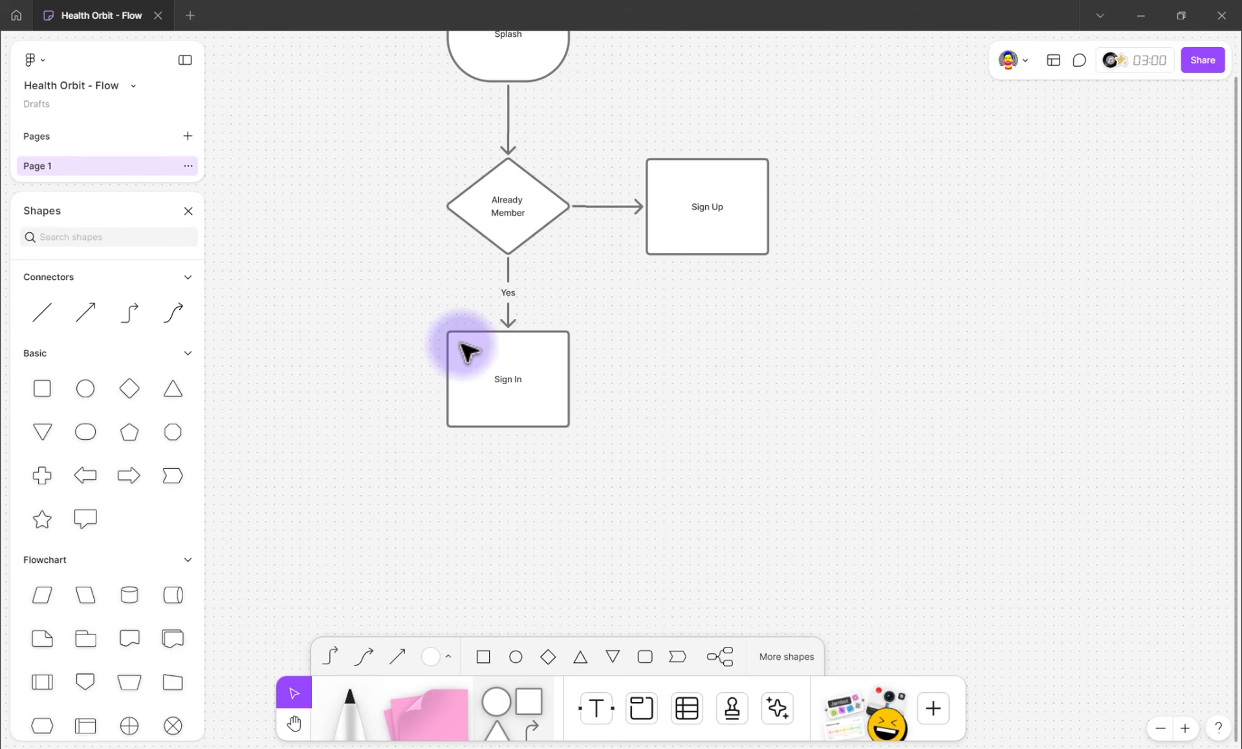
# Label the connector between the Already Member diamond and the Sign Up box "No"
pyautogui.click(602, 207)
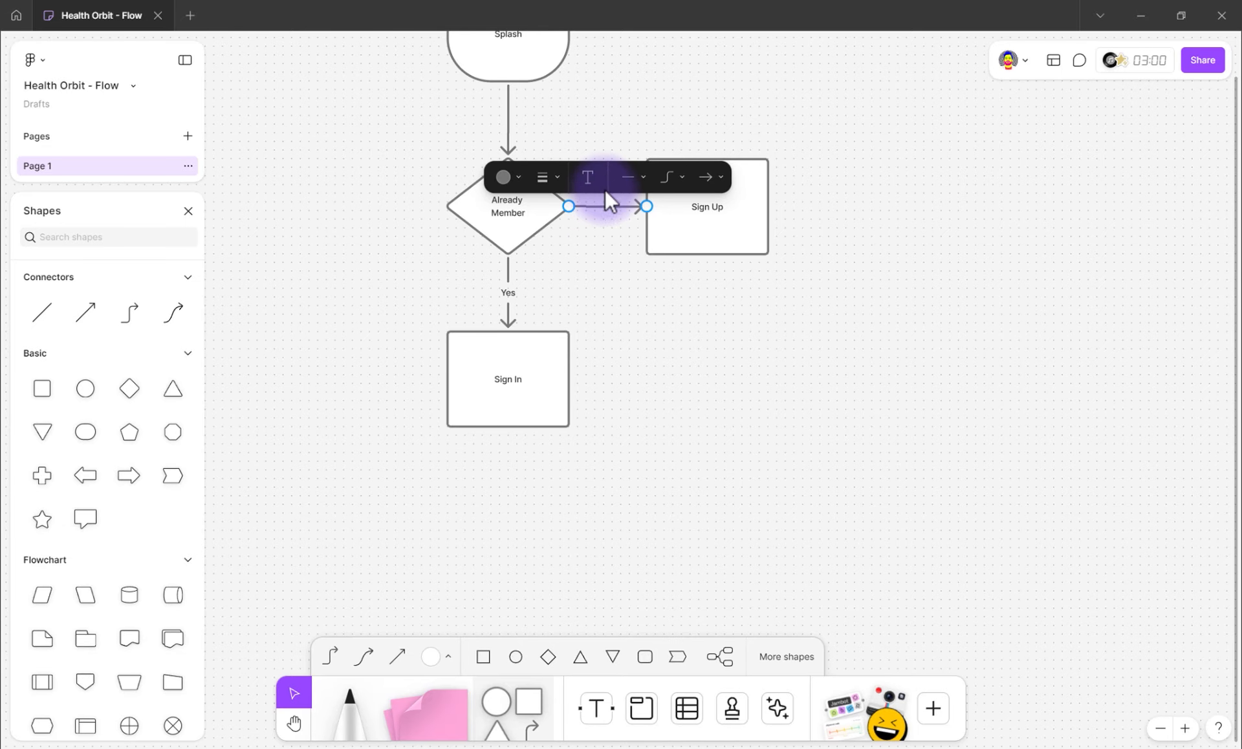
pyautogui.click(595, 180)
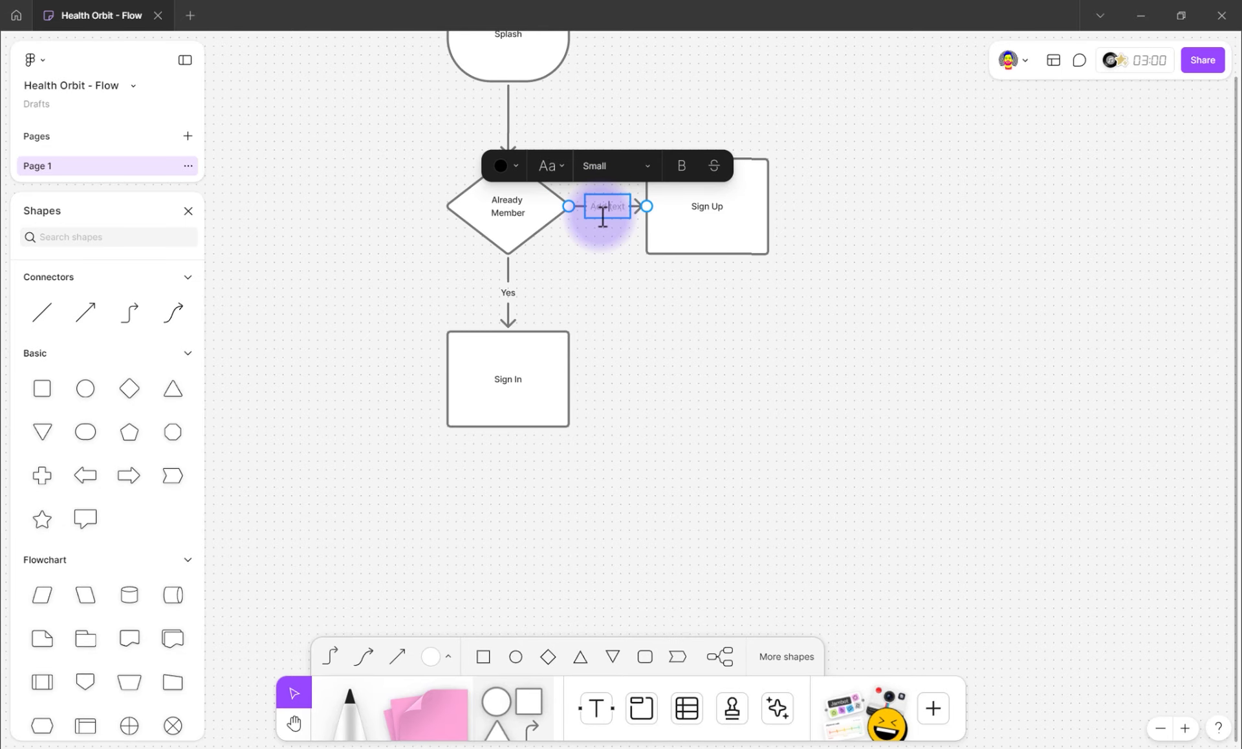
pyautogui.write('No')
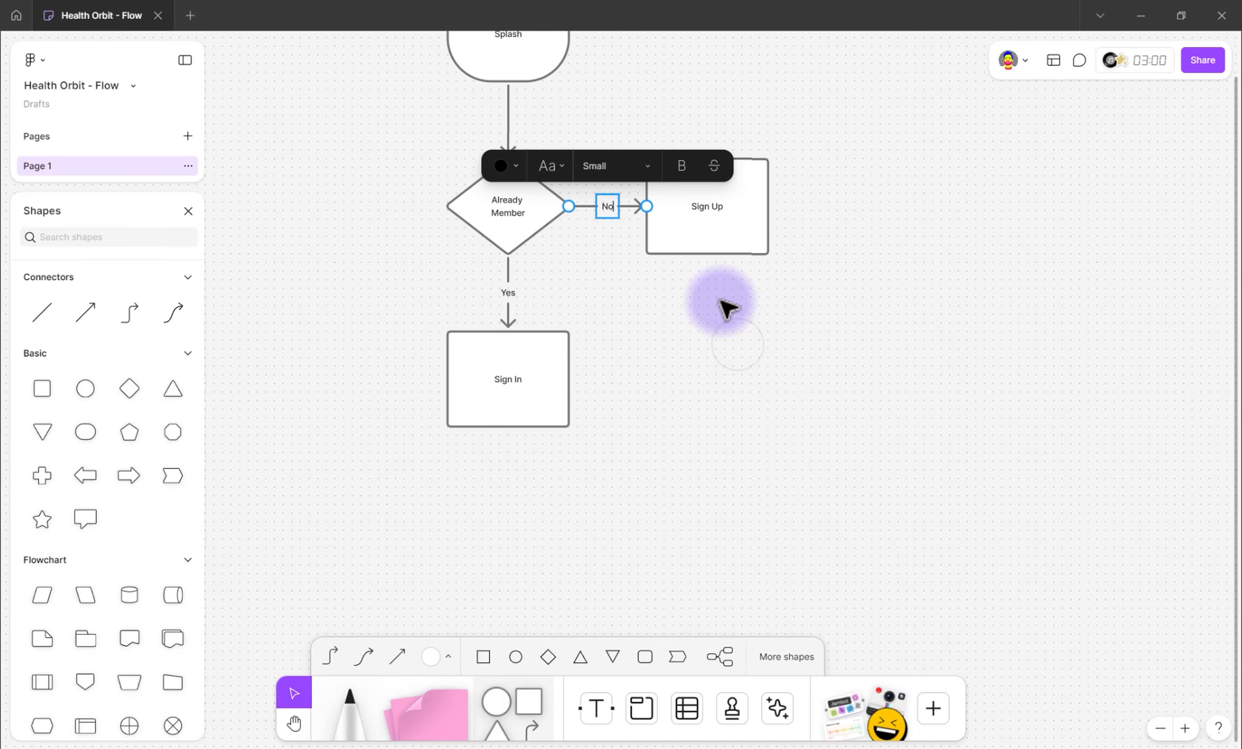
pyautogui.click(726, 306)
# Add a connected square shape below the Sign In box and label it "Home"
pyautogui.moveTo(591, 271); pyautogui.dragTo(542, 238)
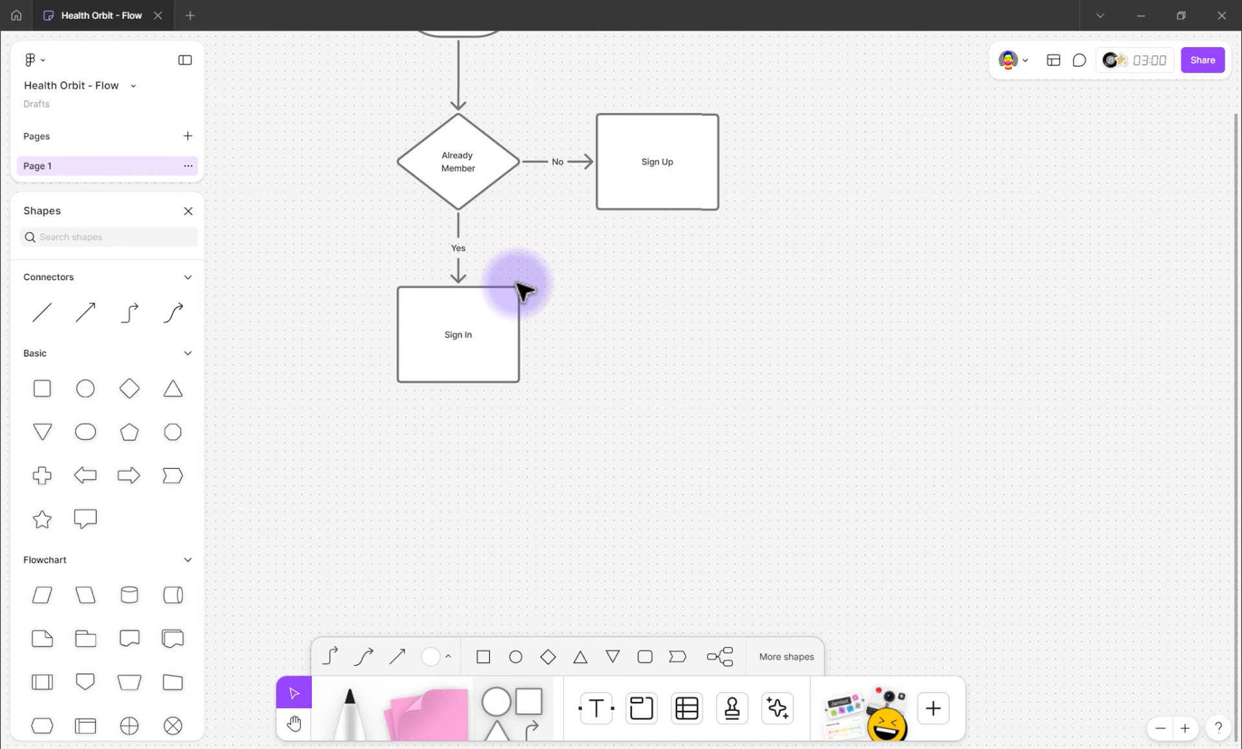
pyautogui.click(508, 341)
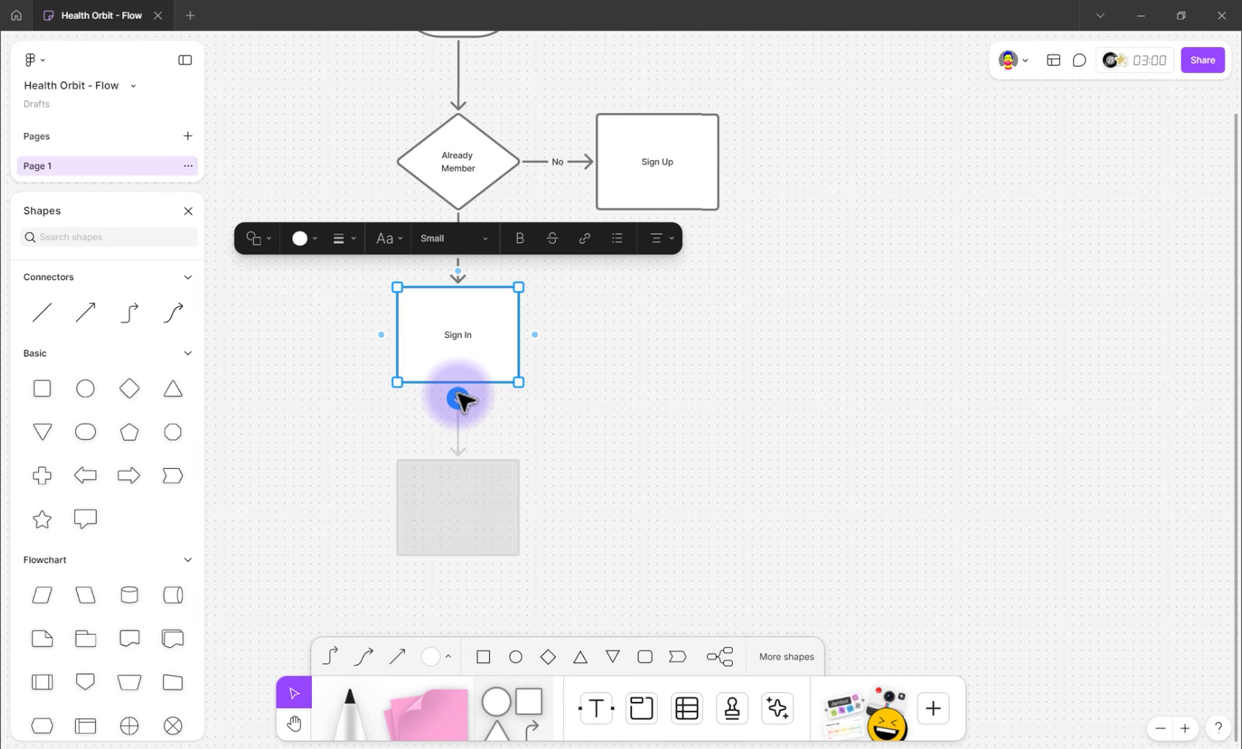
pyautogui.click(459, 397)
pyautogui.write('Home')
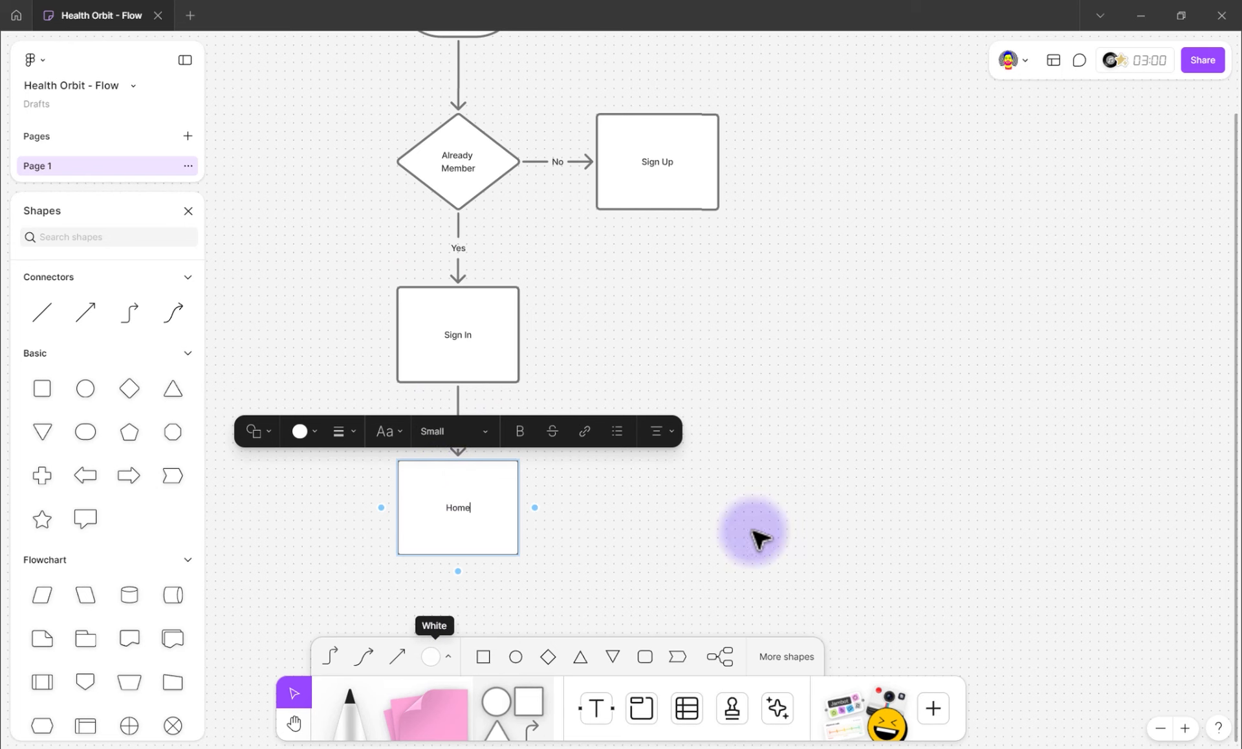
# Draw a connector from the underside of the Sign Up box to the right side of the Home box
pyautogui.click(661, 147)
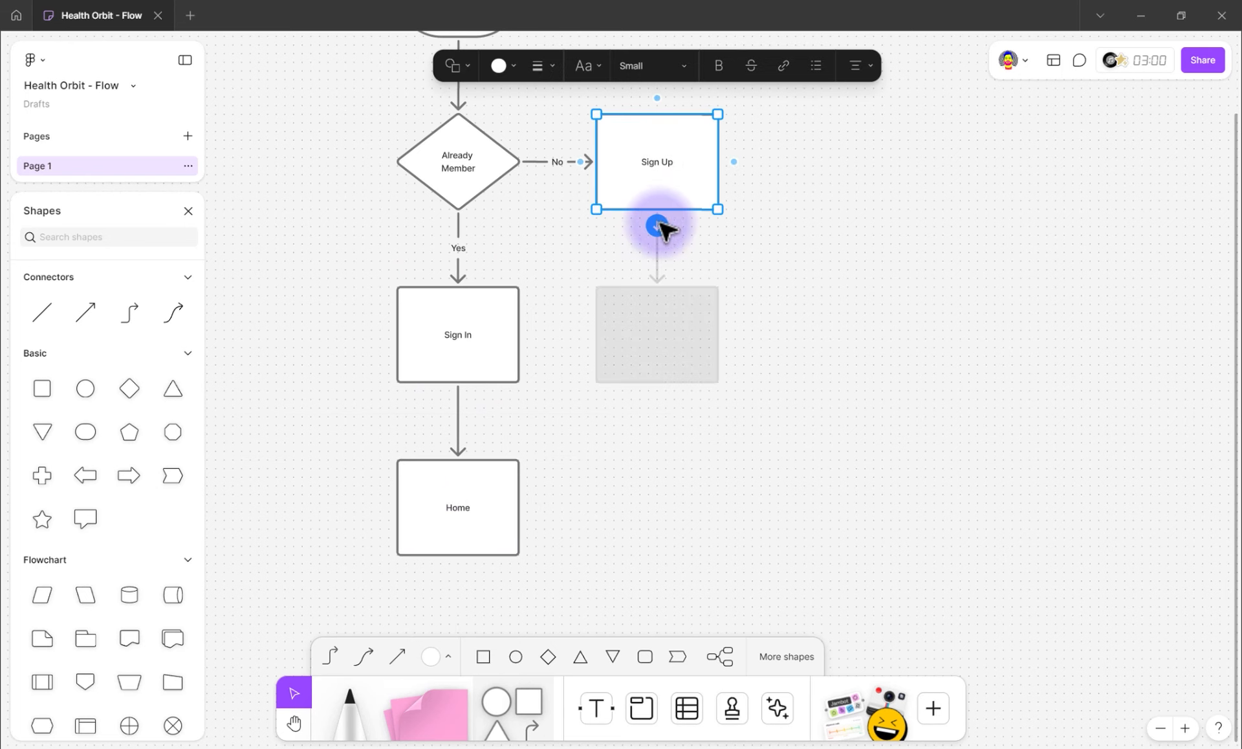
pyautogui.moveTo(657, 226); pyautogui.dragTo(519, 509)
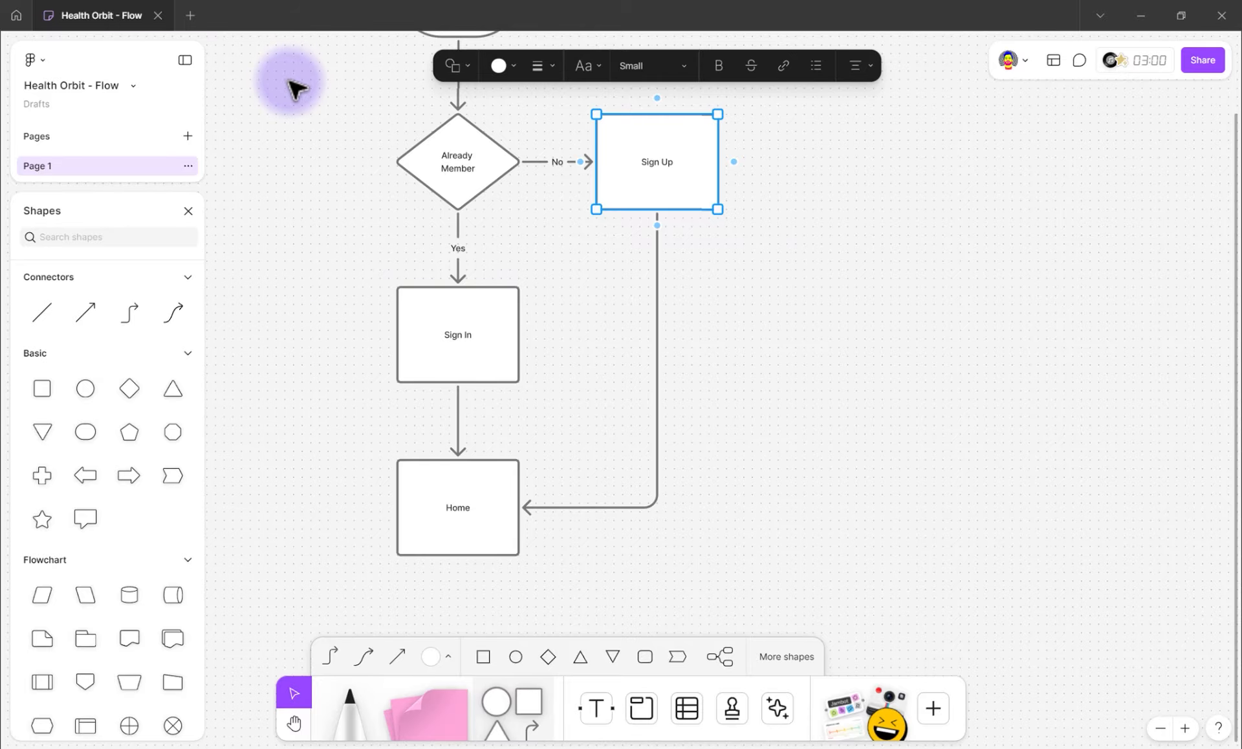
pyautogui.scroll(-3, 582, 489)
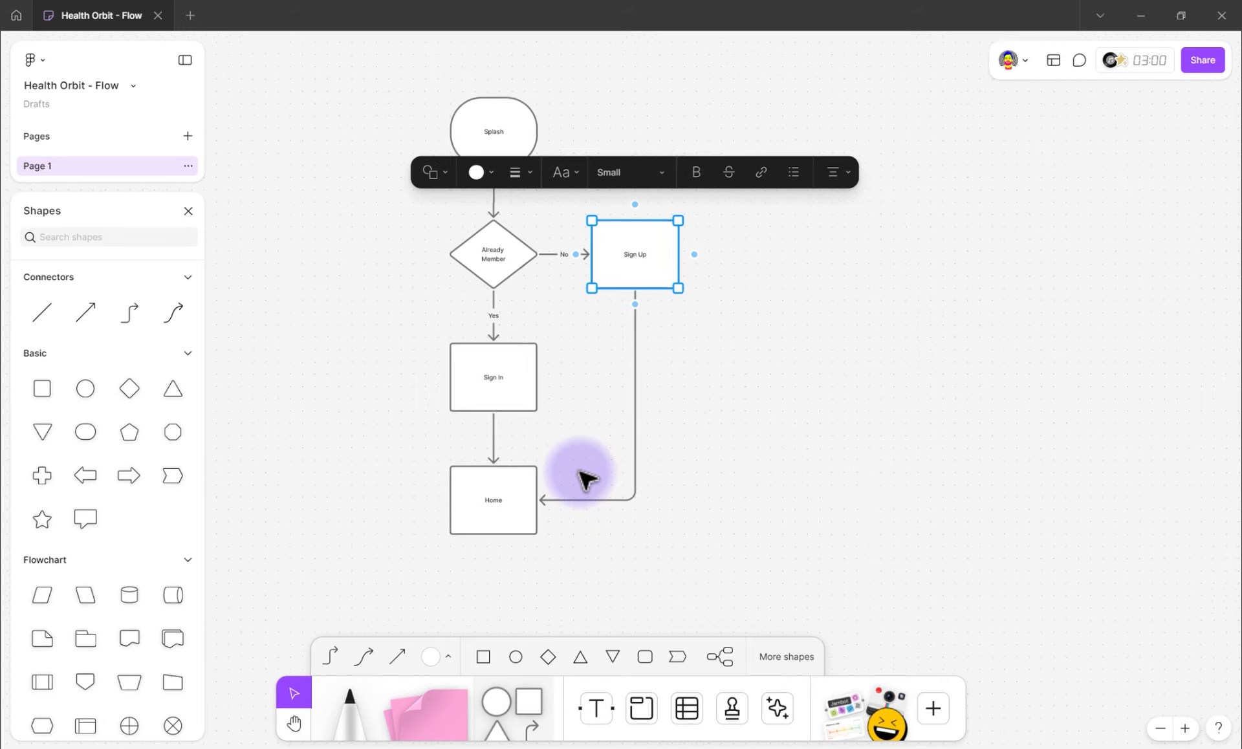
pyautogui.click(730, 435)
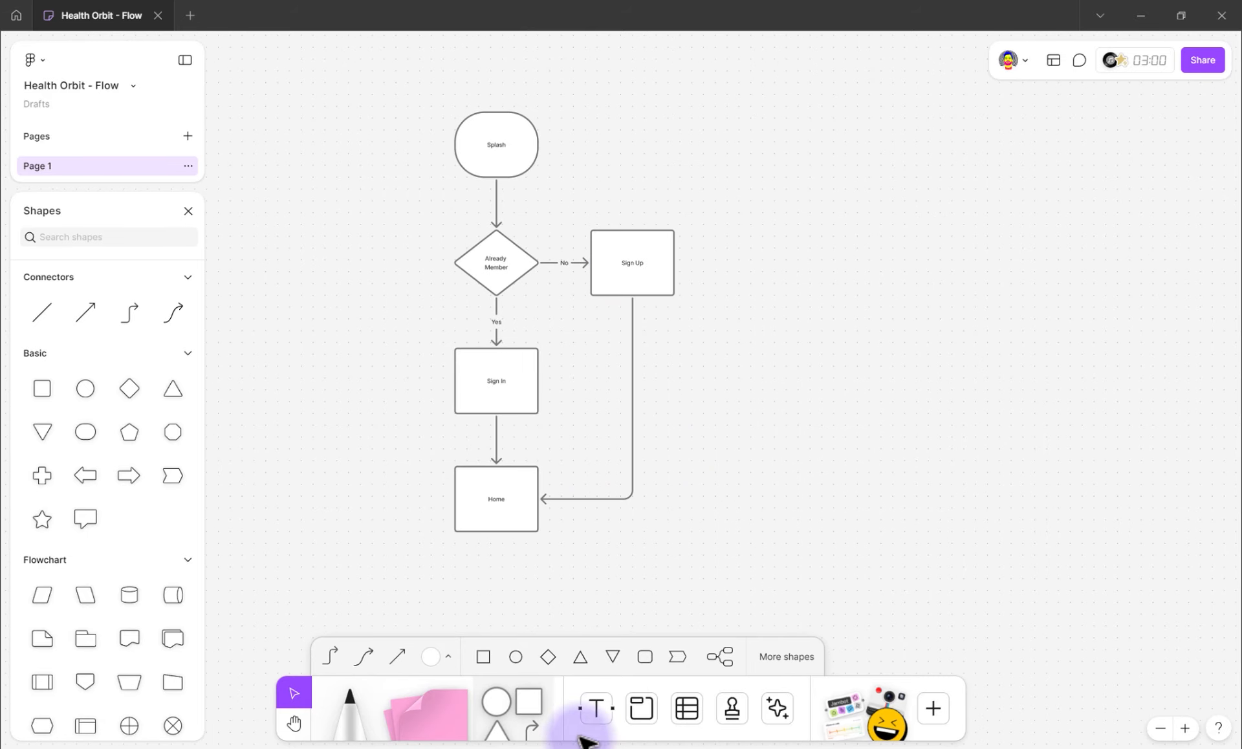
# Draw a section around the whole flow and name it "Doctor Side App - Tablet"
pyautogui.click(642, 710)
pyautogui.moveTo(384, 76); pyautogui.dragTo(744, 649)
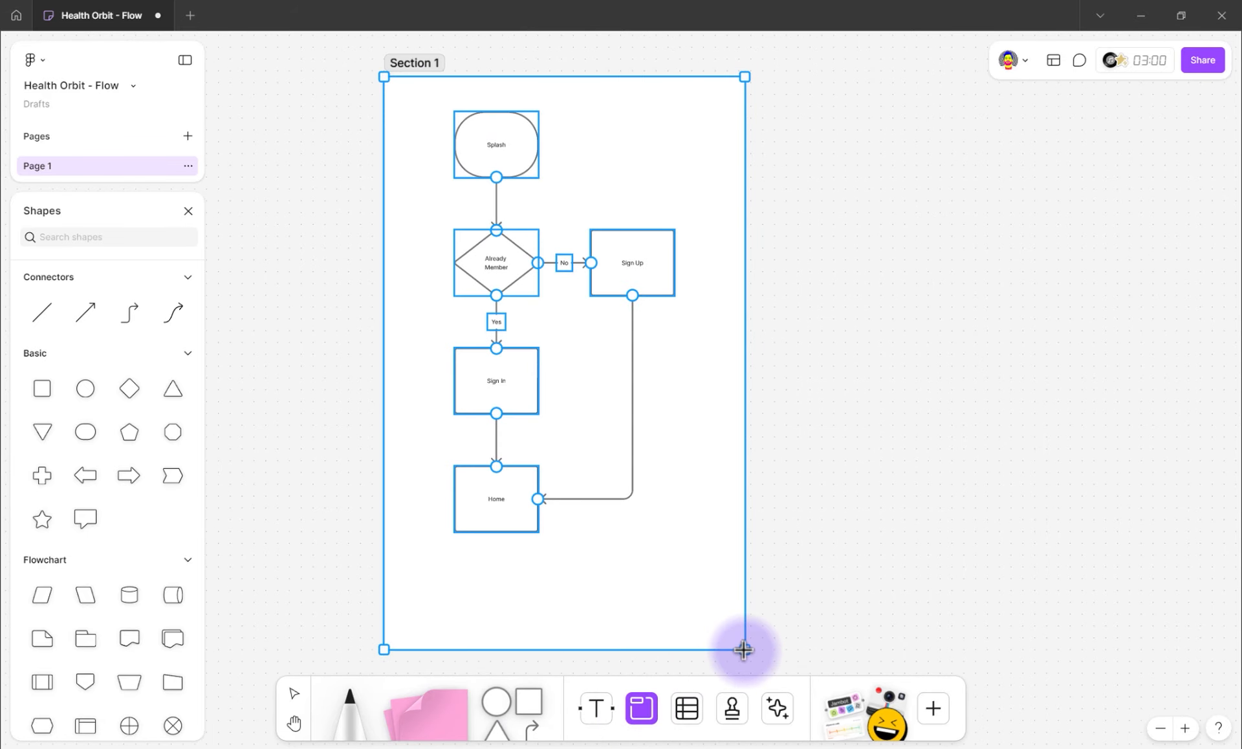
pyautogui.doubleClick(416, 70)
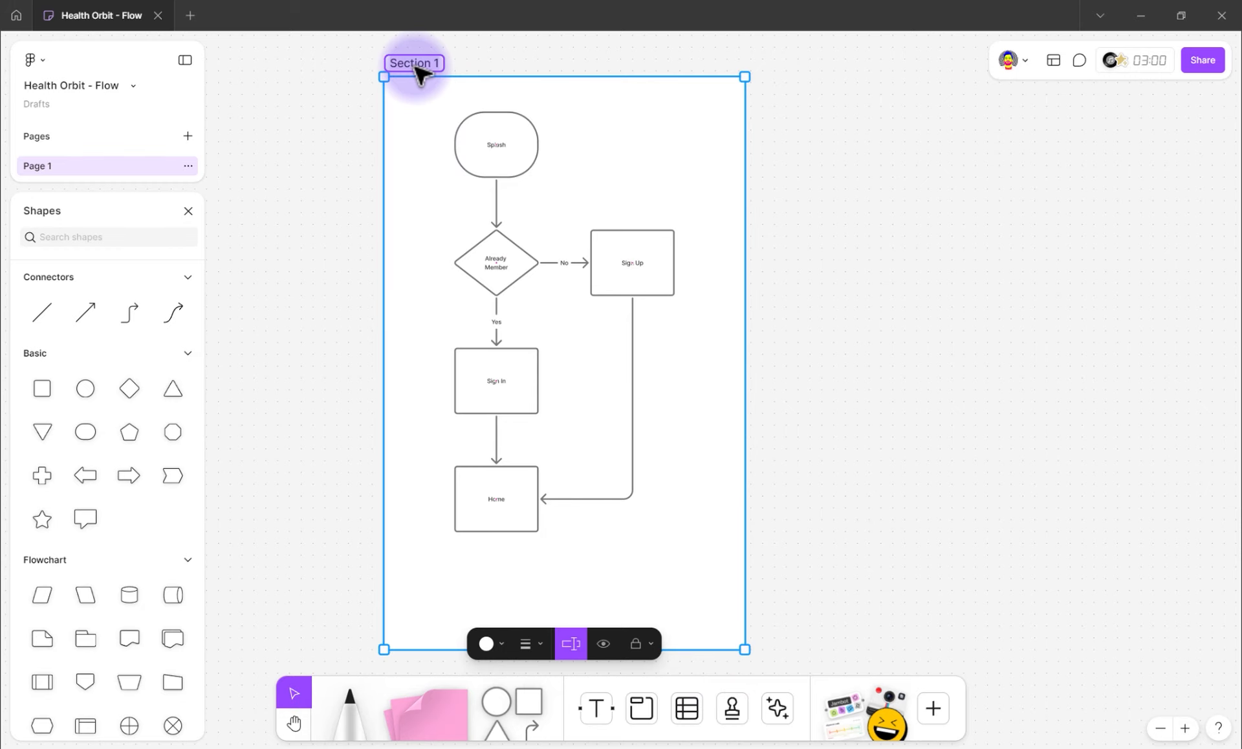
pyautogui.write('Doctor Side App')
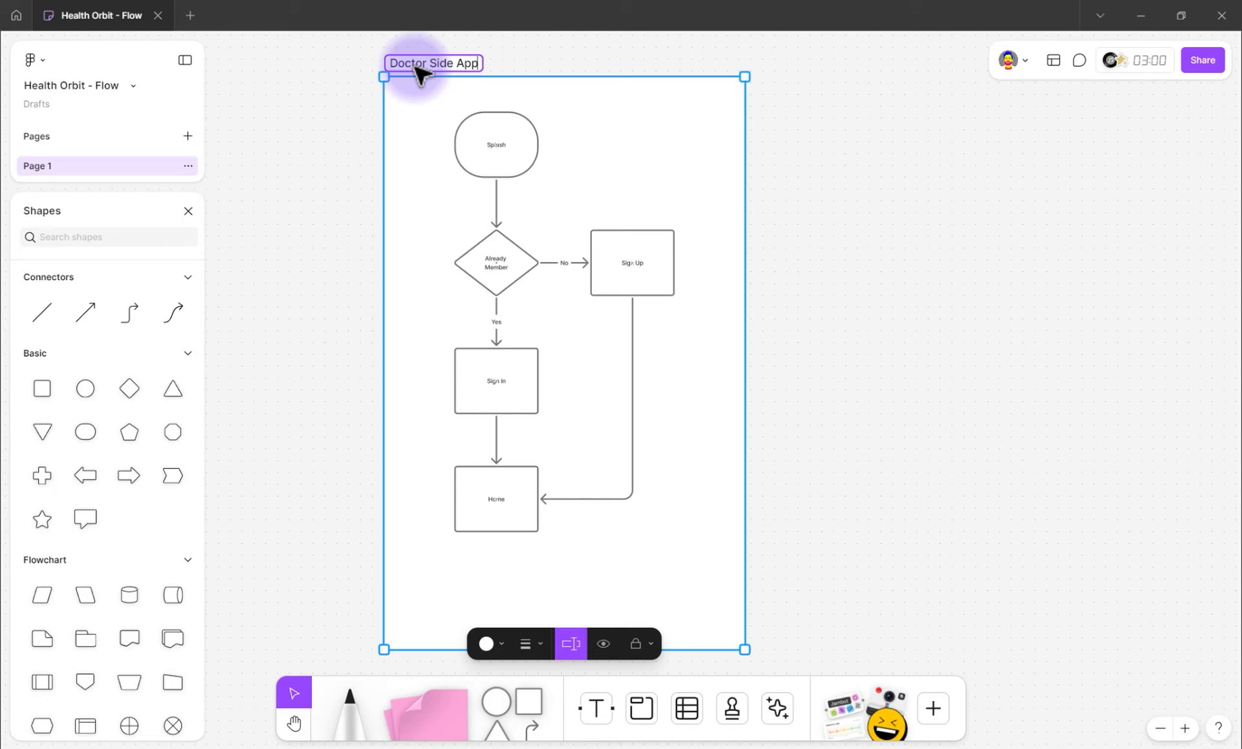
pyautogui.write(' - Tablet')
pyautogui.press('Return')
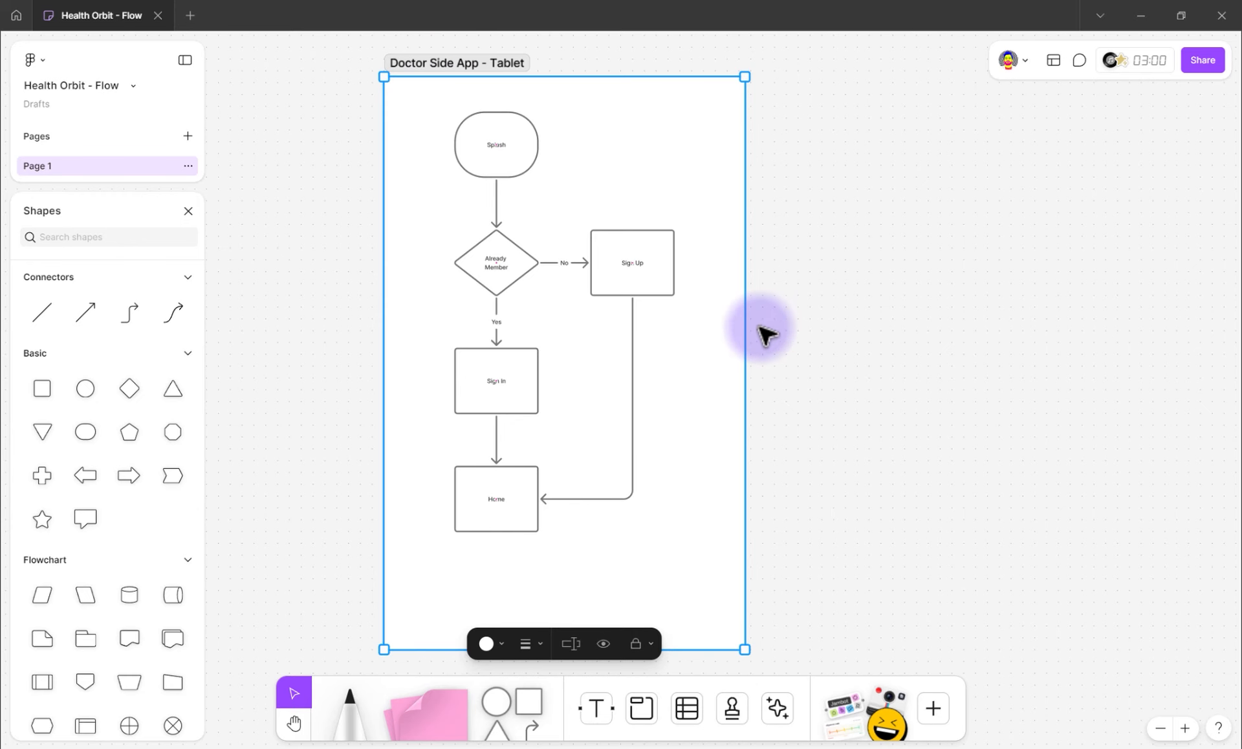
# Duplicate the Doctor Side App - Tablet section with its flow and place the copy just to the right of the original
pyautogui.moveTo(798, 419); pyautogui.dragTo(551, 436)
pyautogui.click(252, 161)
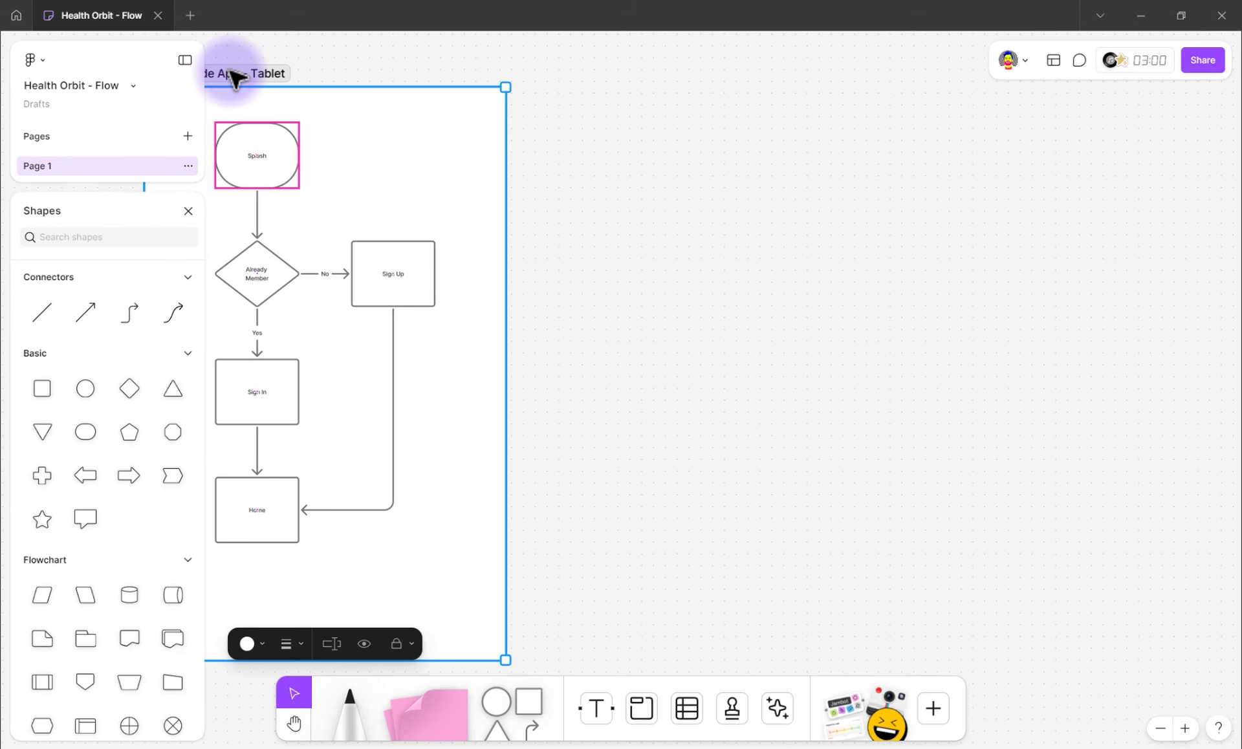
pyautogui.moveTo(230, 70); pyautogui.dragTo(648, 77)
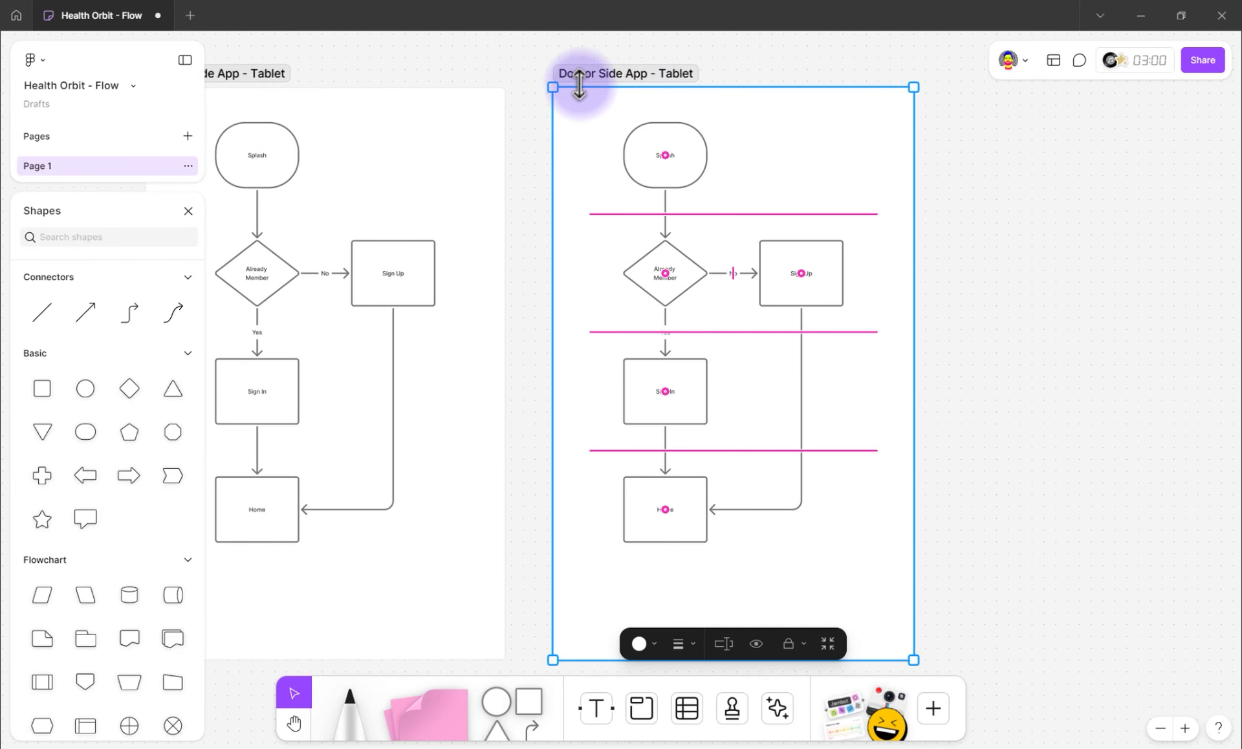
# Rename the duplicated section as "Patient Side App - Phone"
pyautogui.doubleClick(619, 77)
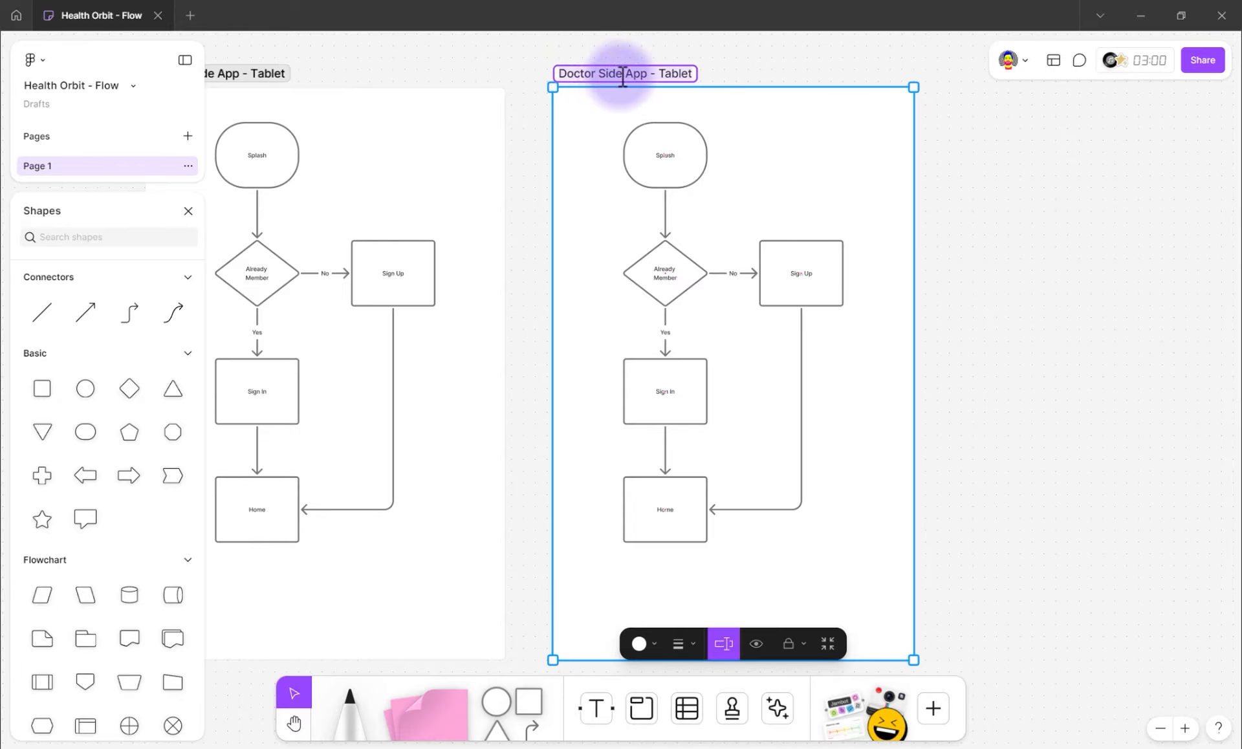
pyautogui.moveTo(600, 67); pyautogui.dragTo(620, 70)
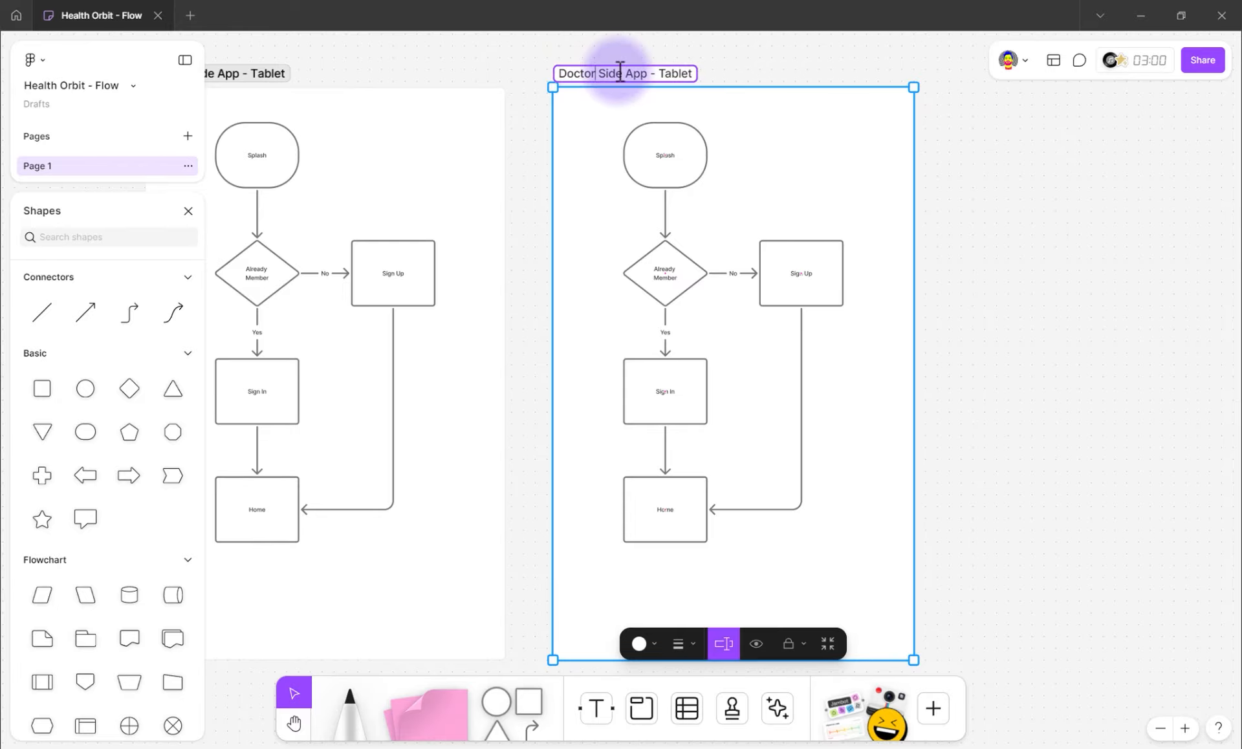
pyautogui.press('BackSpace')
pyautogui.press('BackSpace')
pyautogui.press('BackSpace')
pyautogui.press('BackSpace')
pyautogui.press('BackSpace')
pyautogui.press('BackSpace')
pyautogui.write('Patient')
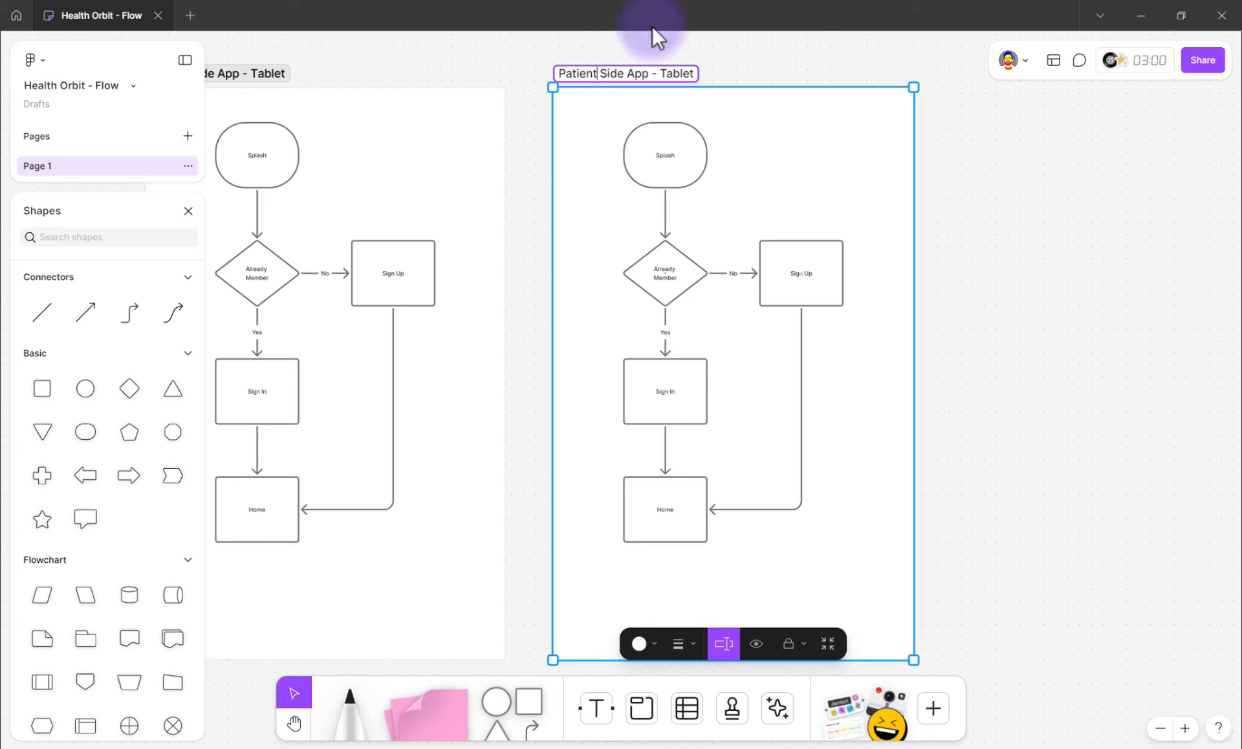
pyautogui.doubleClick(664, 73)
pyautogui.write('Phon')
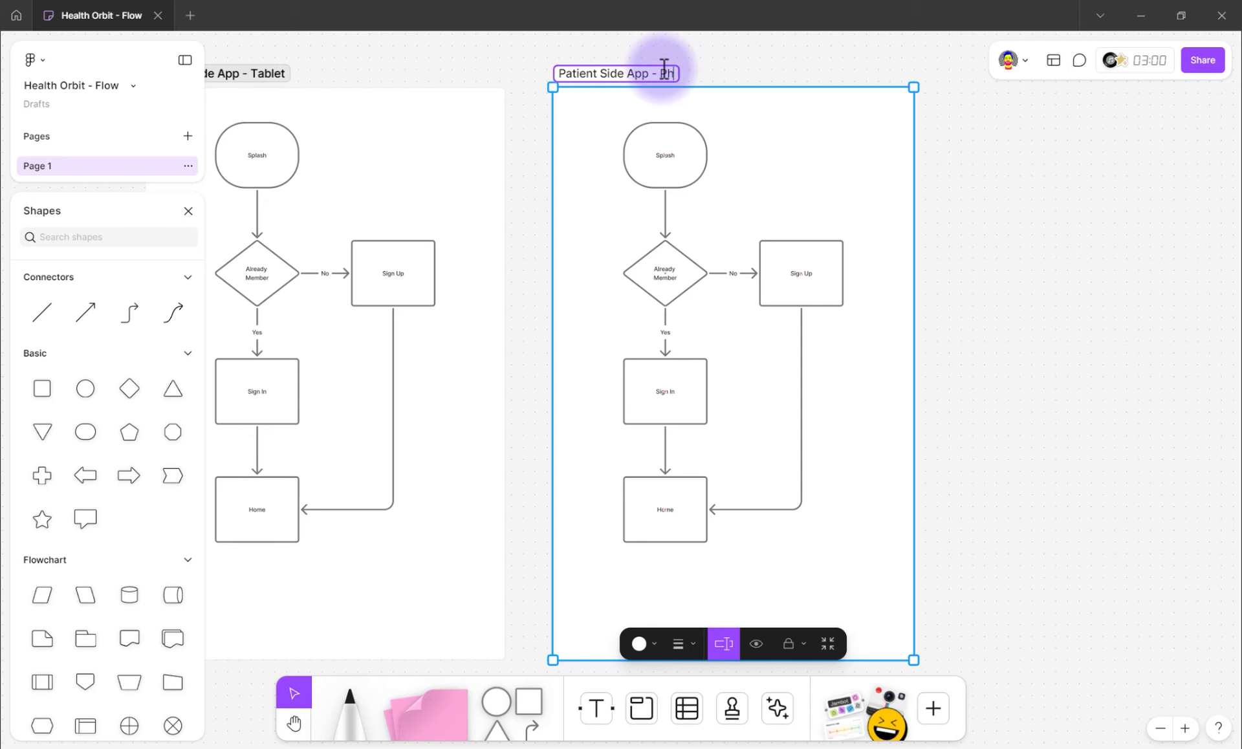
# Look over the flow in the Patient Side App - Phone section from Splash down to Home
pyautogui.scroll(5, 729, 137)
pyautogui.scroll(-1, 729, 143)
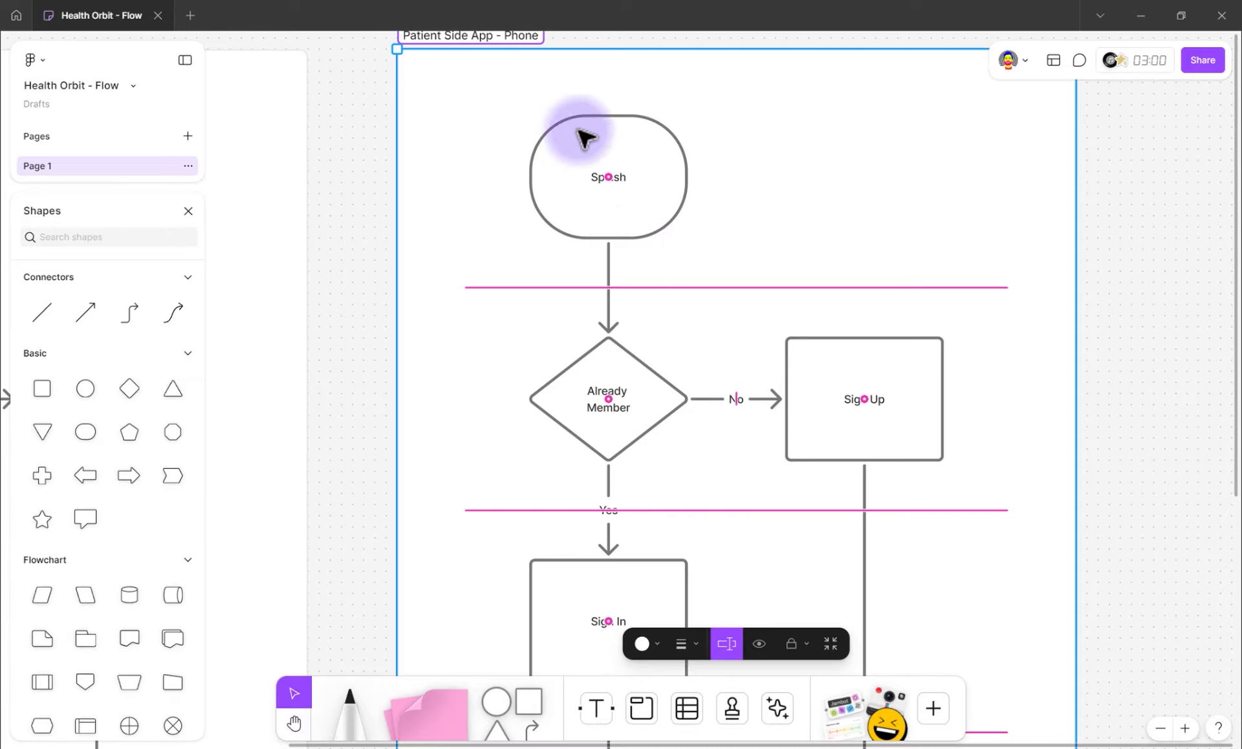
pyautogui.click(609, 320)
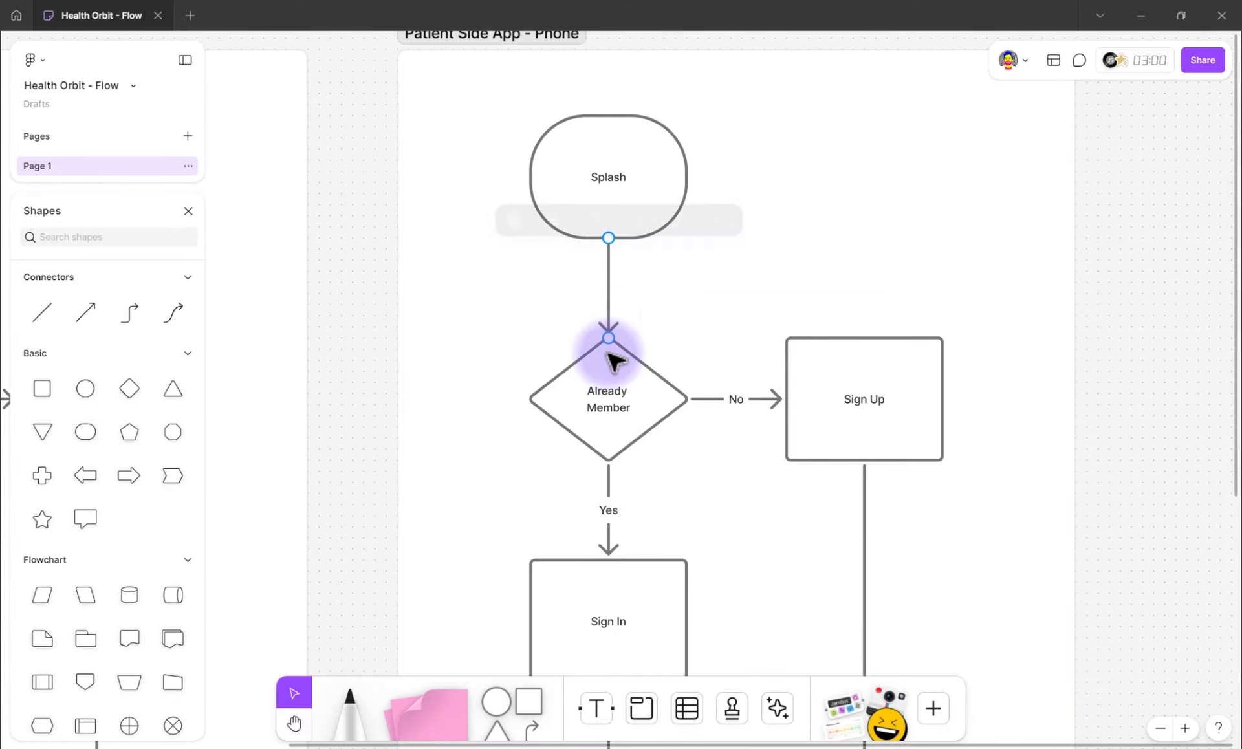
pyautogui.scroll(-1, 672, 569)
pyautogui.scroll(-1, 695, 556)
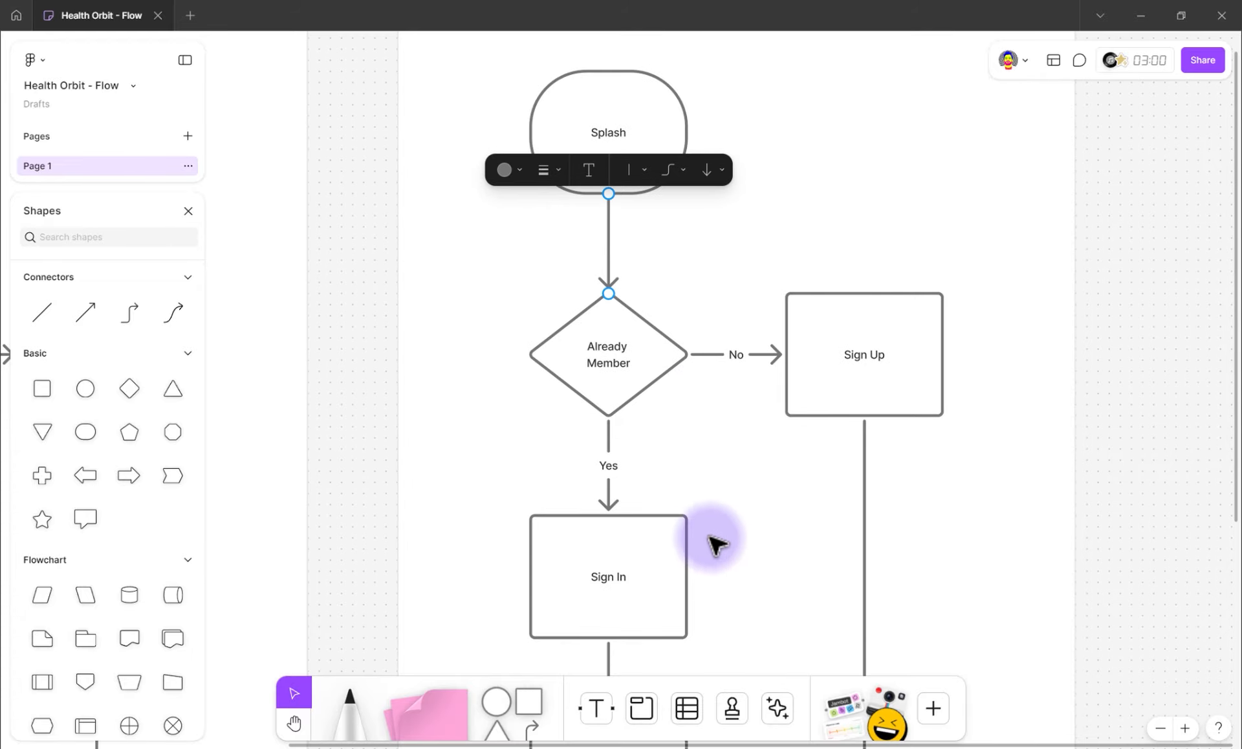
pyautogui.scroll(-4, 906, 355)
pyautogui.scroll(-15, 883, 397)
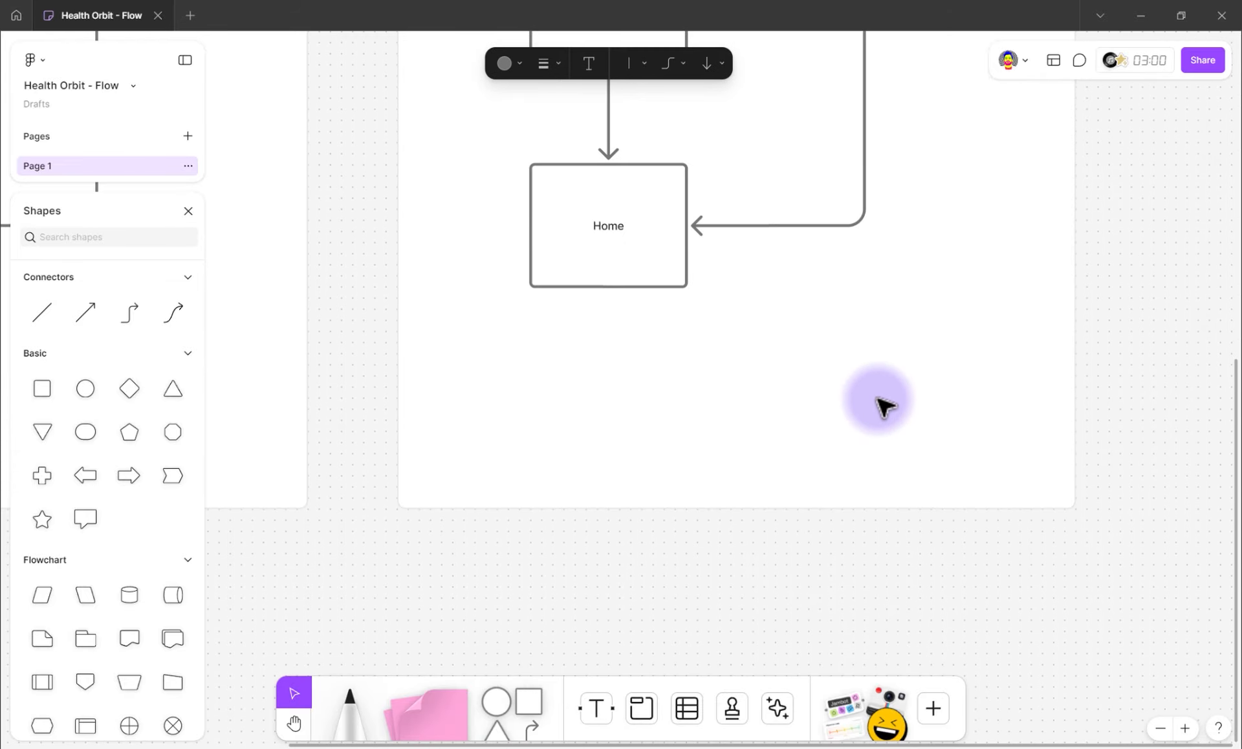
pyautogui.scroll(1, 754, 352)
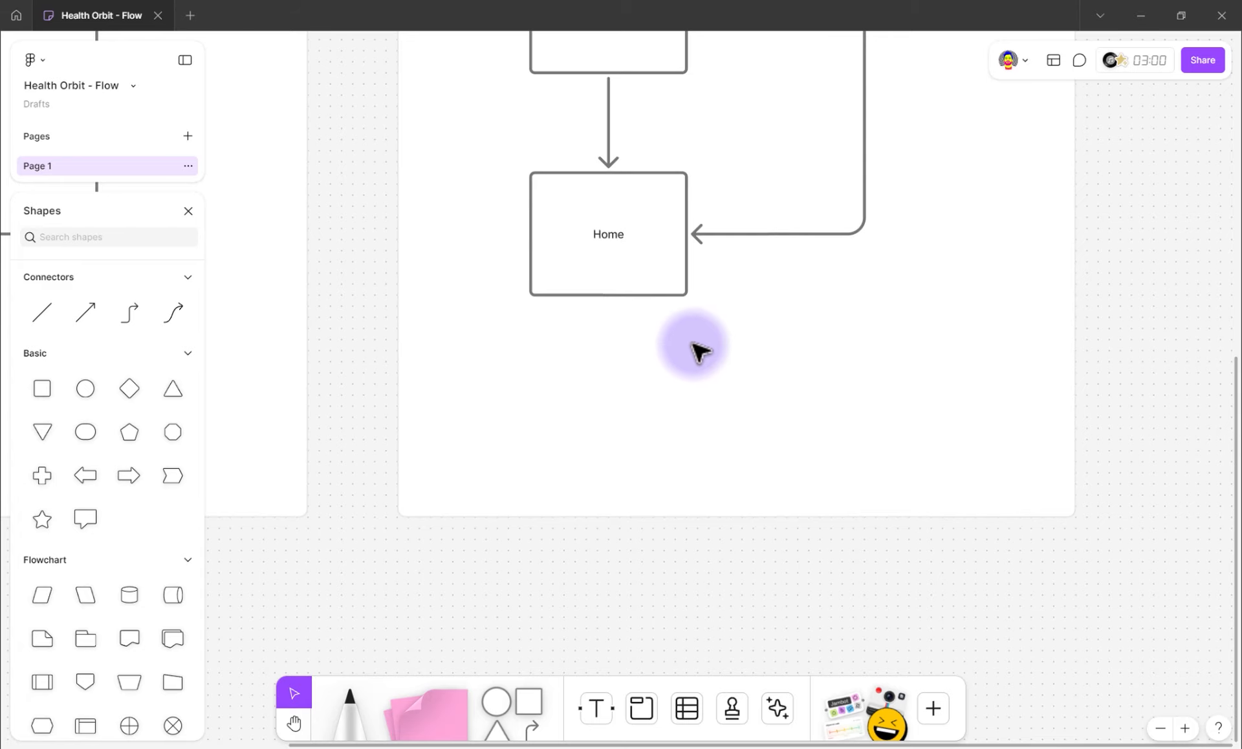
# Add a connected box directly below Home in the Patient Side App - Phone section and label it "Online"
pyautogui.click(591, 284)
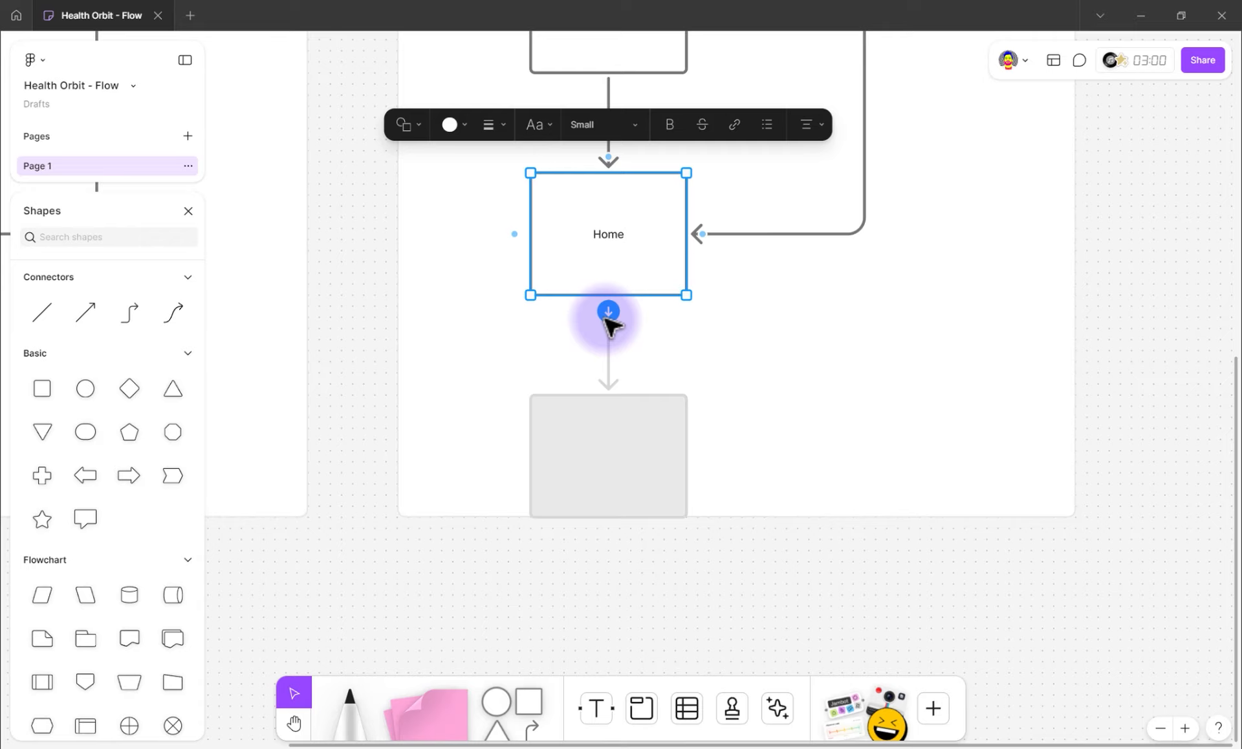
pyautogui.click(608, 313)
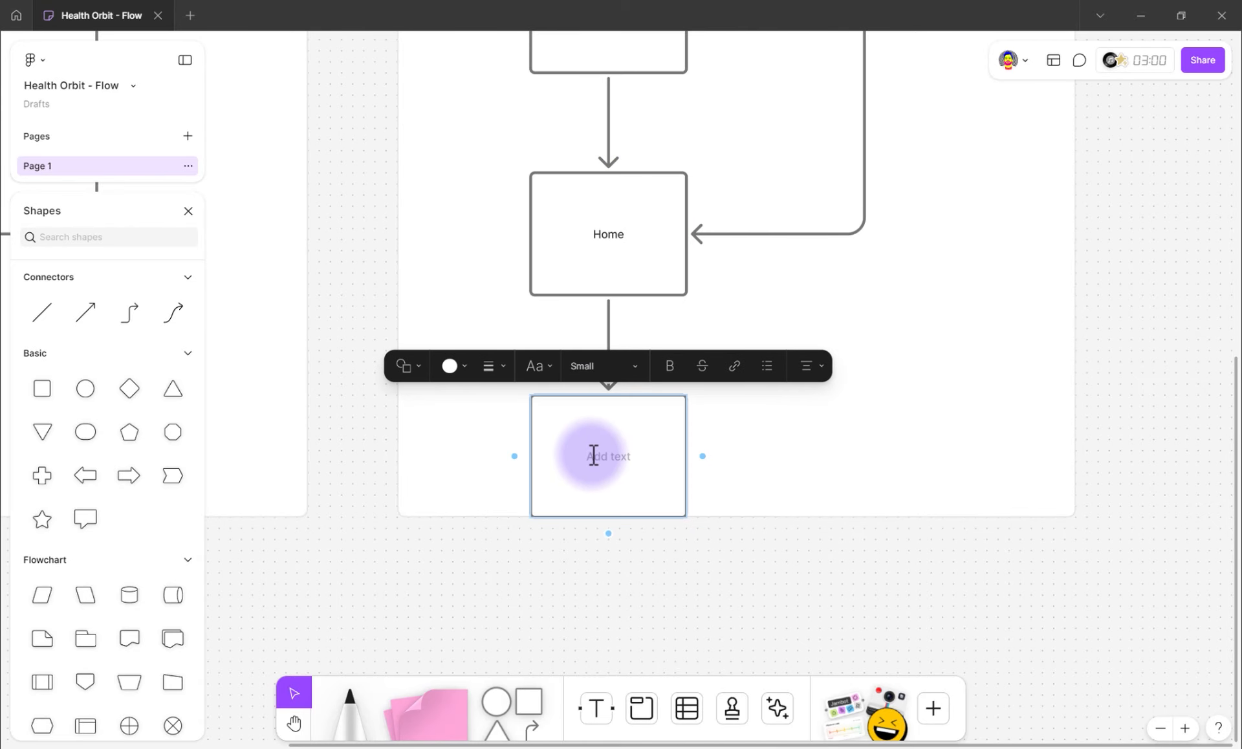
pyautogui.press('Escape')
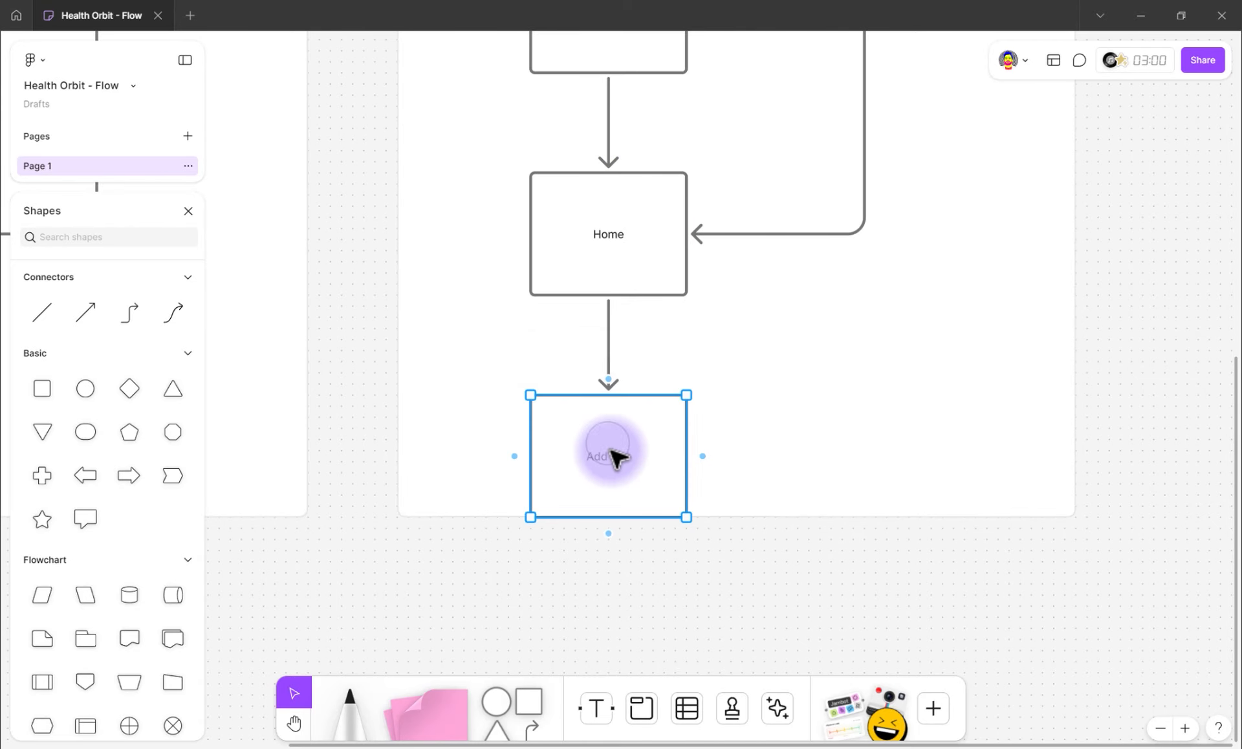
pyautogui.click(609, 460)
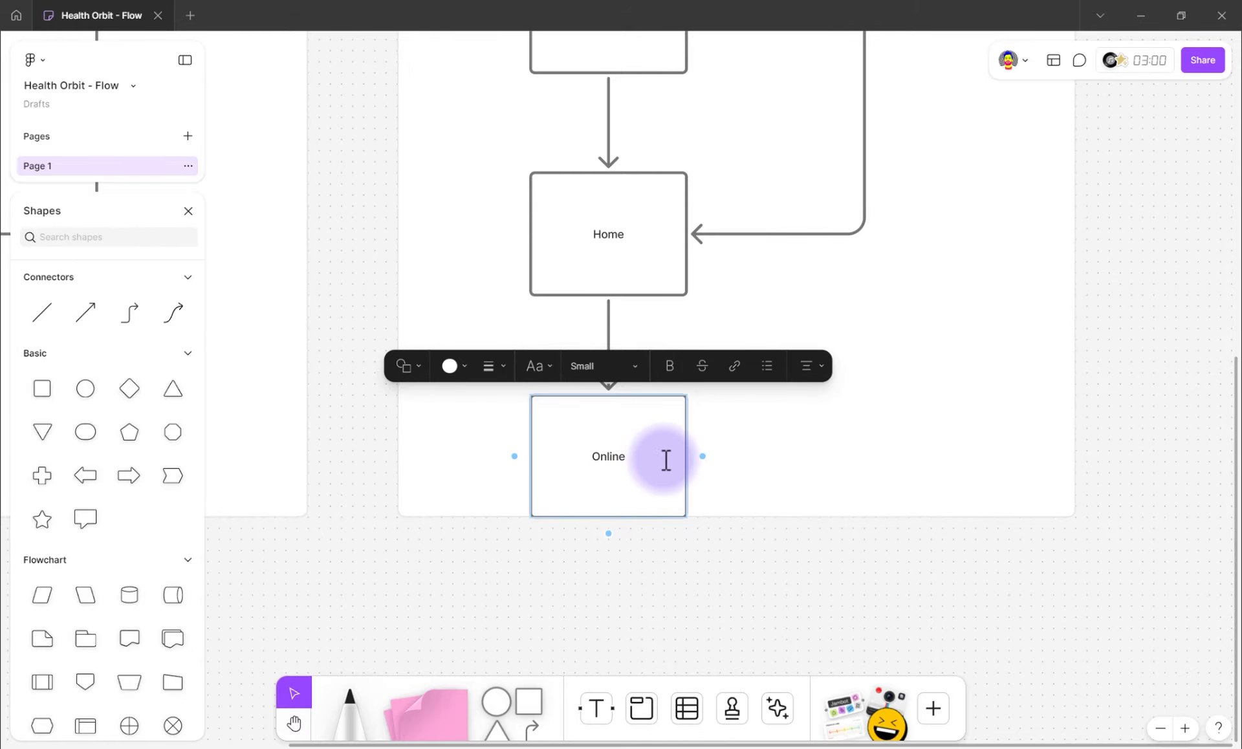
# Add a second box branching from Home, label it "Offline", and place it beside the Online box
pyautogui.scroll(-3, 563, 422)
pyautogui.moveTo(532, 299); pyautogui.dragTo(476, 404)
pyautogui.click(420, 270)
pyautogui.moveTo(592, 444)
pyautogui.mouseDown()
pyautogui.moveTo(675, 445)
pyautogui.moveTo(505, 445)
pyautogui.mouseUp()
pyautogui.moveTo(489, 414); pyautogui.dragTo(505, 406)
pyautogui.doubleClick(514, 446)
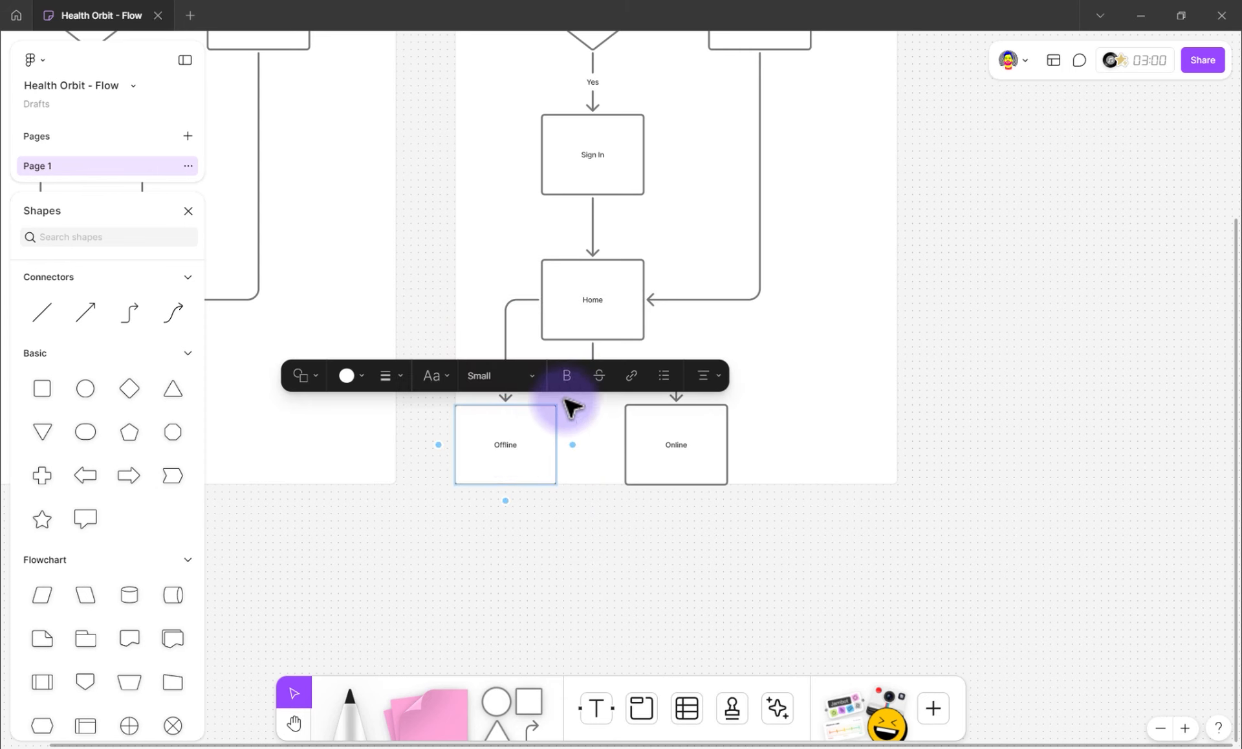
pyautogui.moveTo(562, 418); pyautogui.dragTo(609, 426)
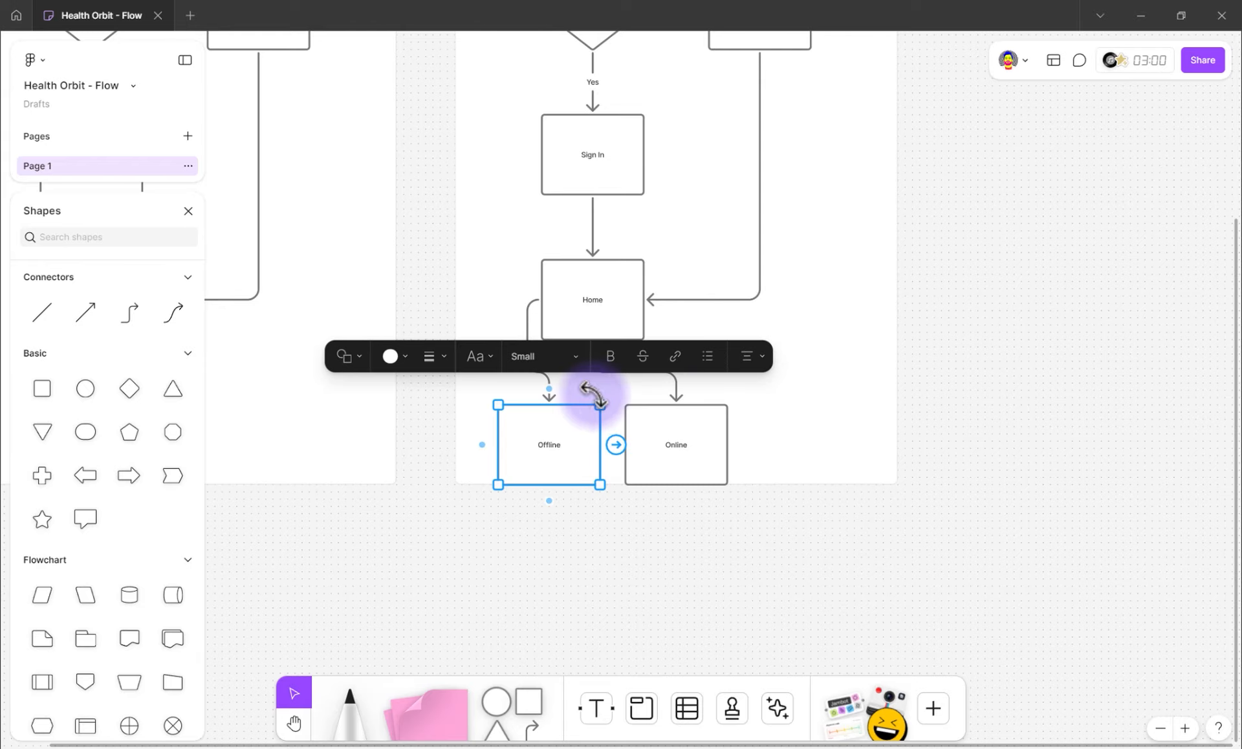
pyautogui.scroll(5, 692, 421)
pyautogui.scroll(-1, 691, 435)
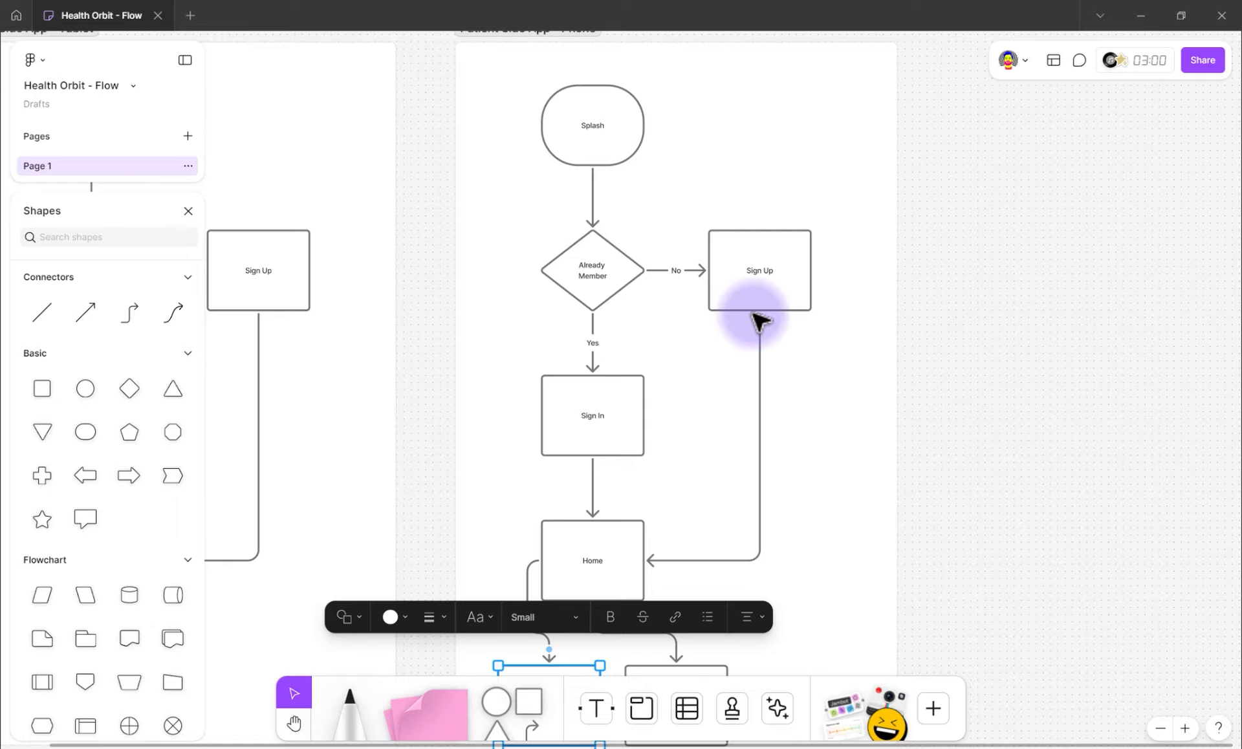
pyautogui.moveTo(476, 365); pyautogui.dragTo(927, 316)
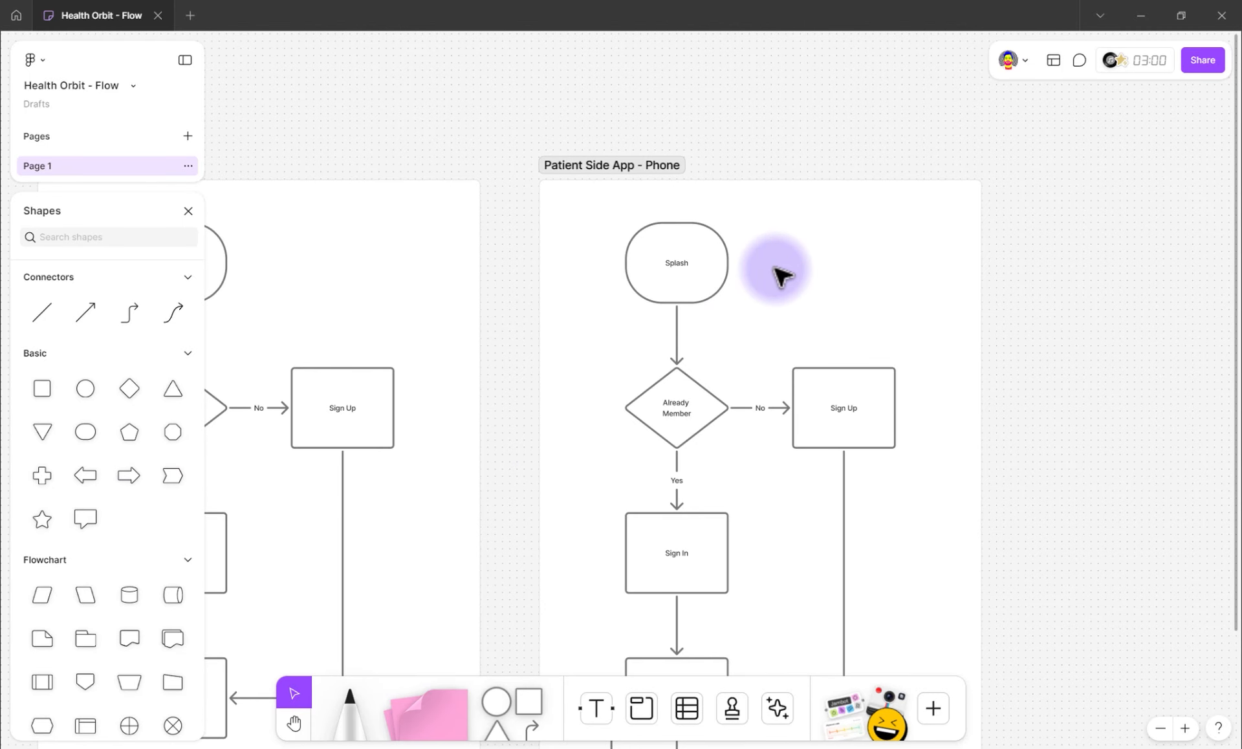
pyautogui.moveTo(569, 456); pyautogui.dragTo(347, 321)
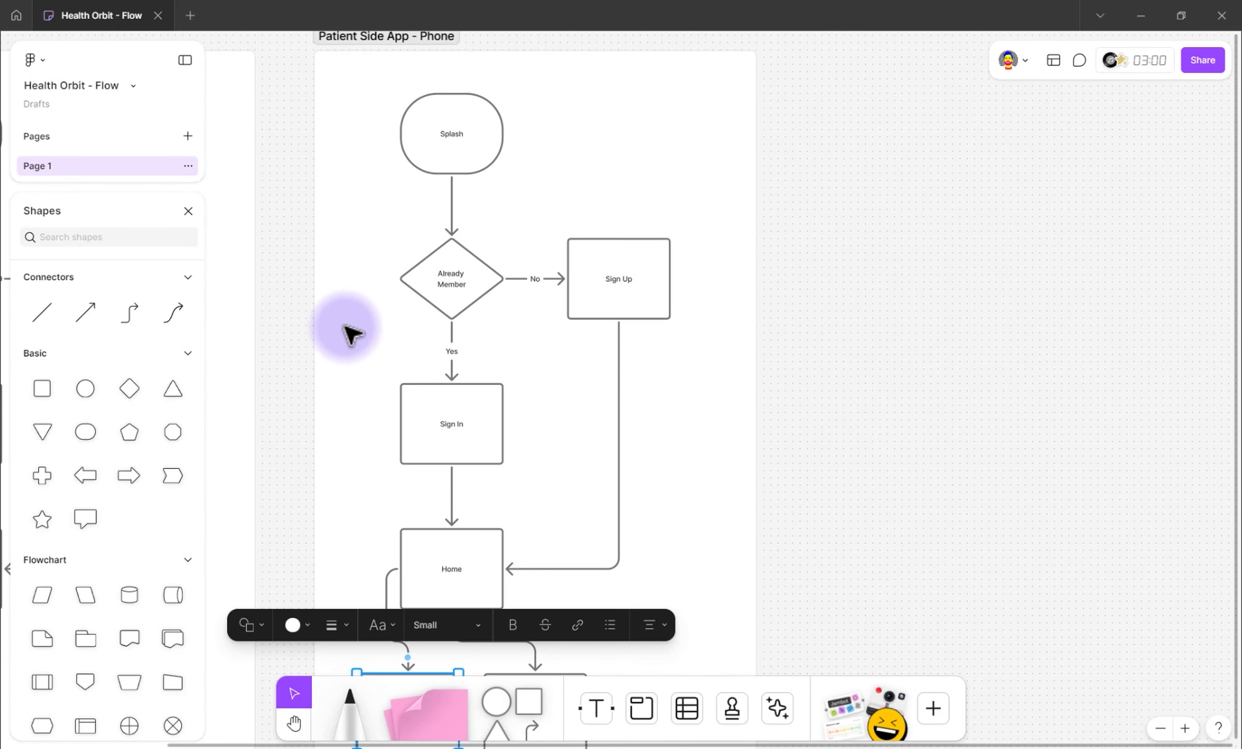
pyautogui.moveTo(398, 181); pyautogui.dragTo(293, 170)
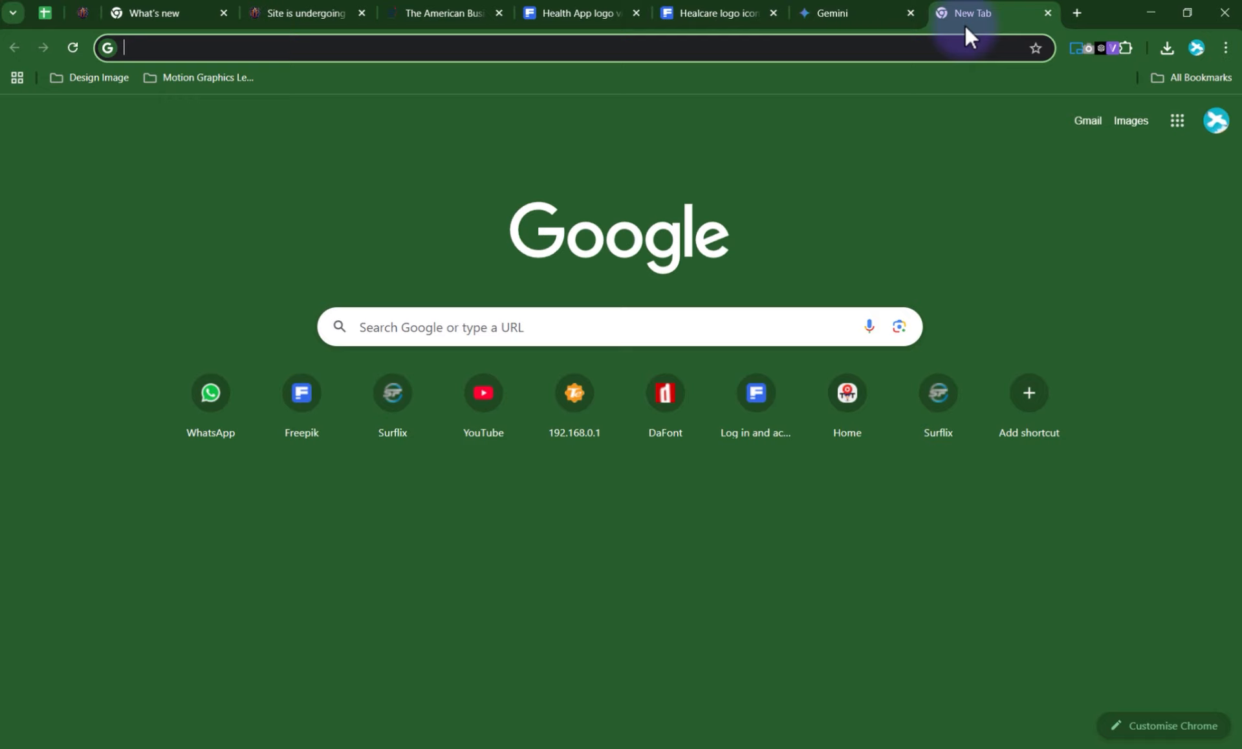
# Search Google in the browser for "flowchart shapes meaning", view SmartDraw's Flowchart Symbols image, and return to FigJam
pyautogui.write('flow')
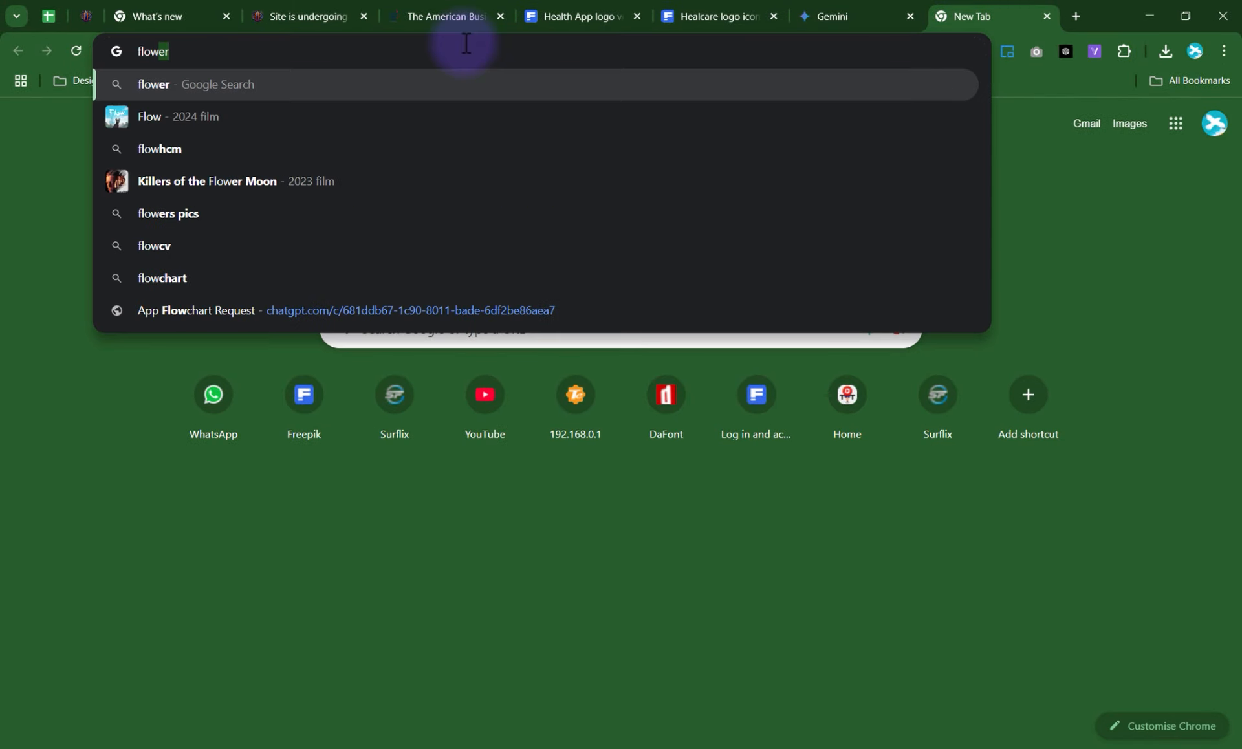
pyautogui.write('chart shapes meaning')
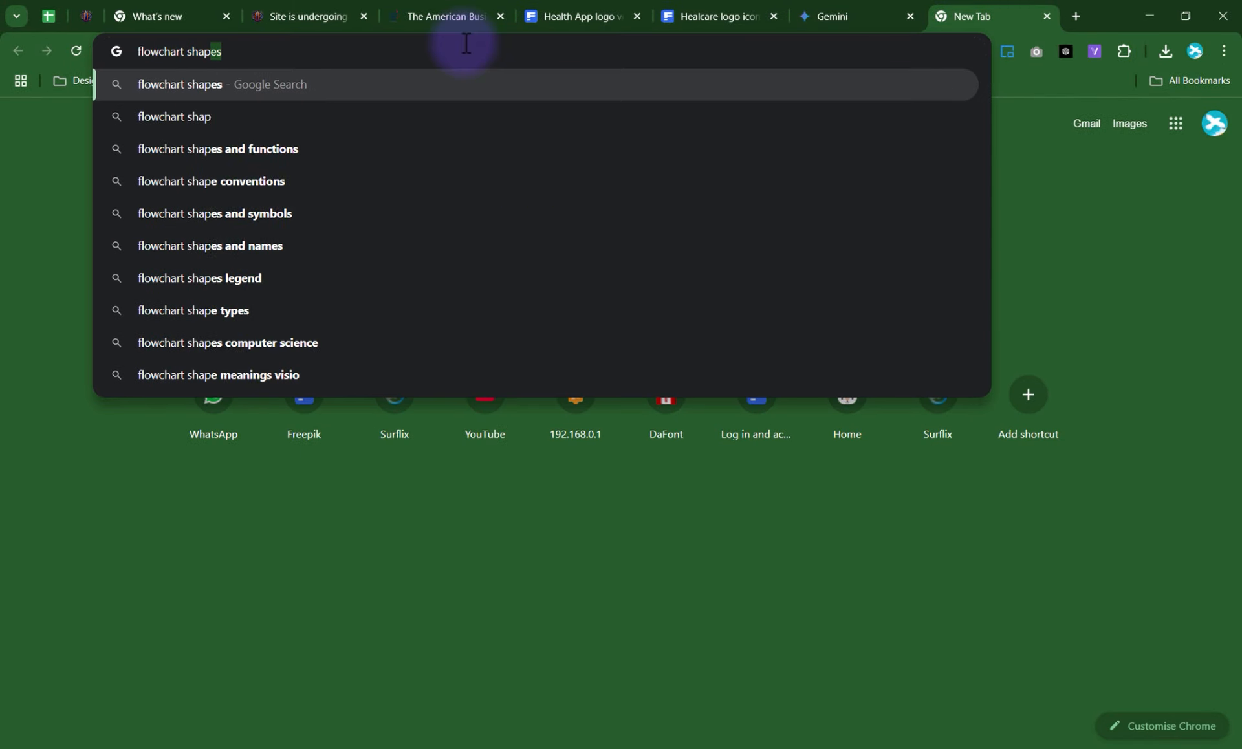
pyautogui.press('Return')
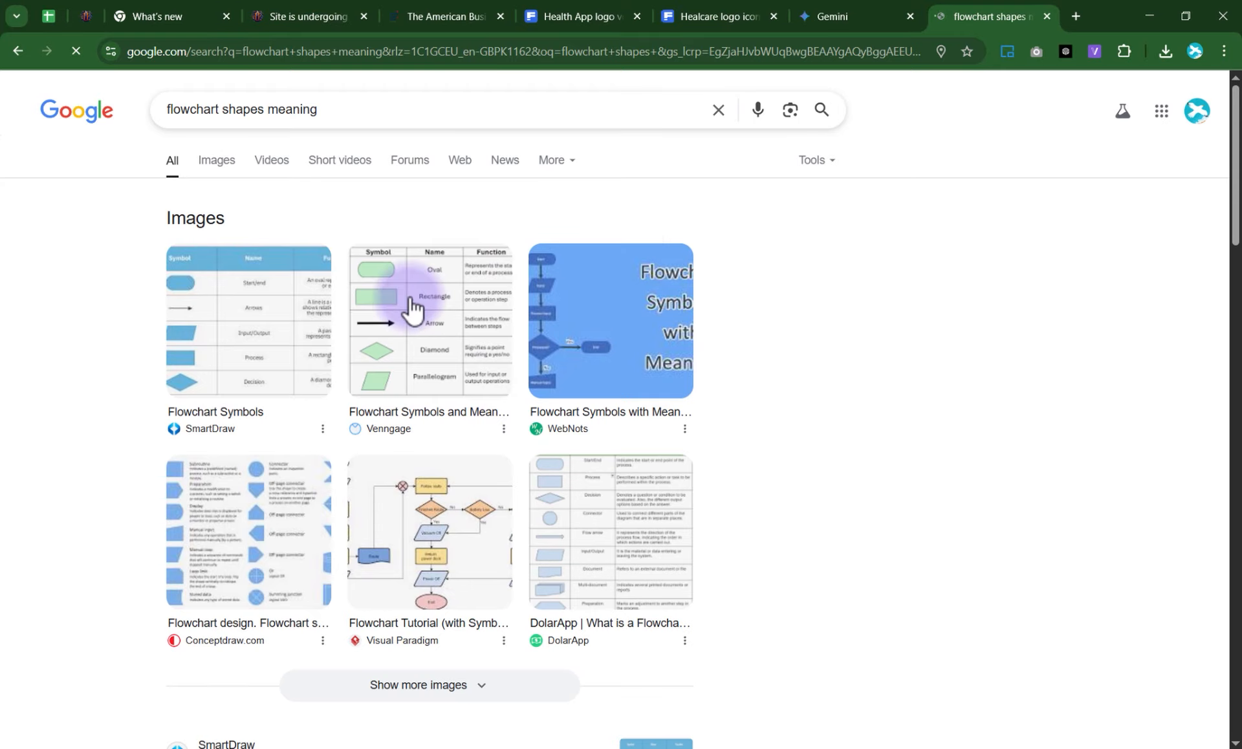
pyautogui.click(277, 290)
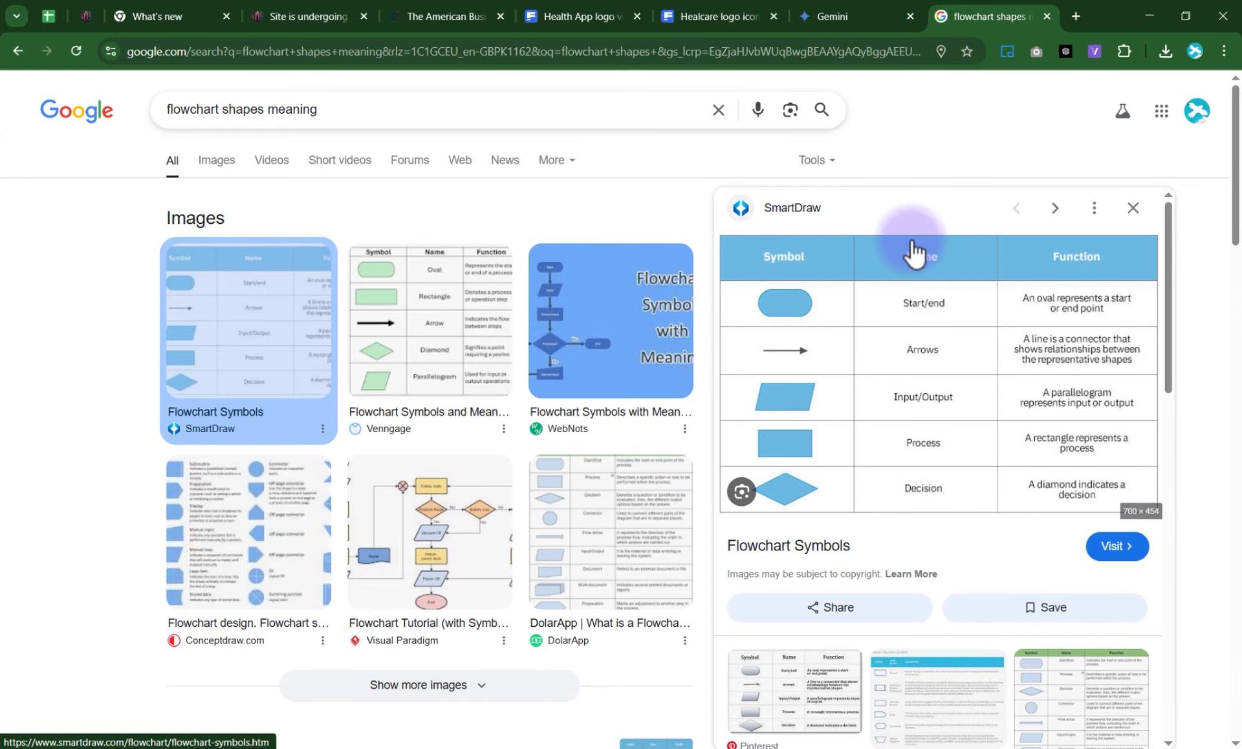
pyautogui.click(1150, 14)
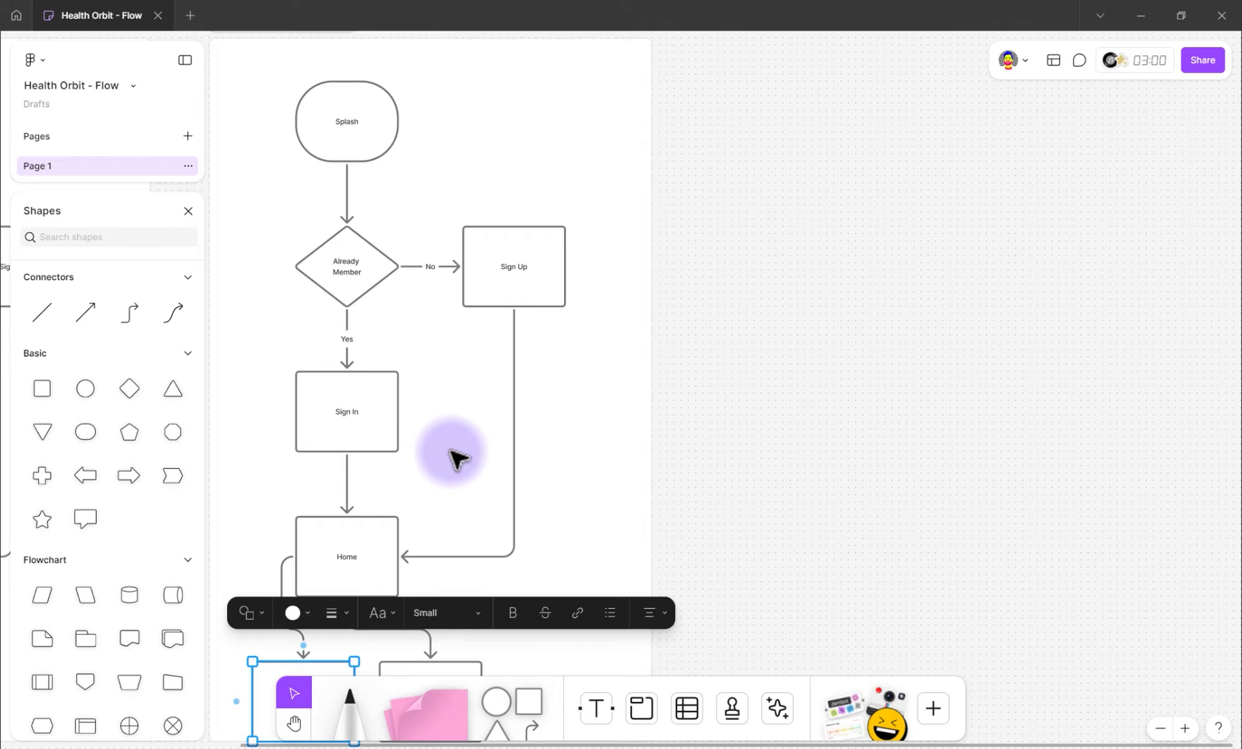
pyautogui.scroll(-5, 456, 459)
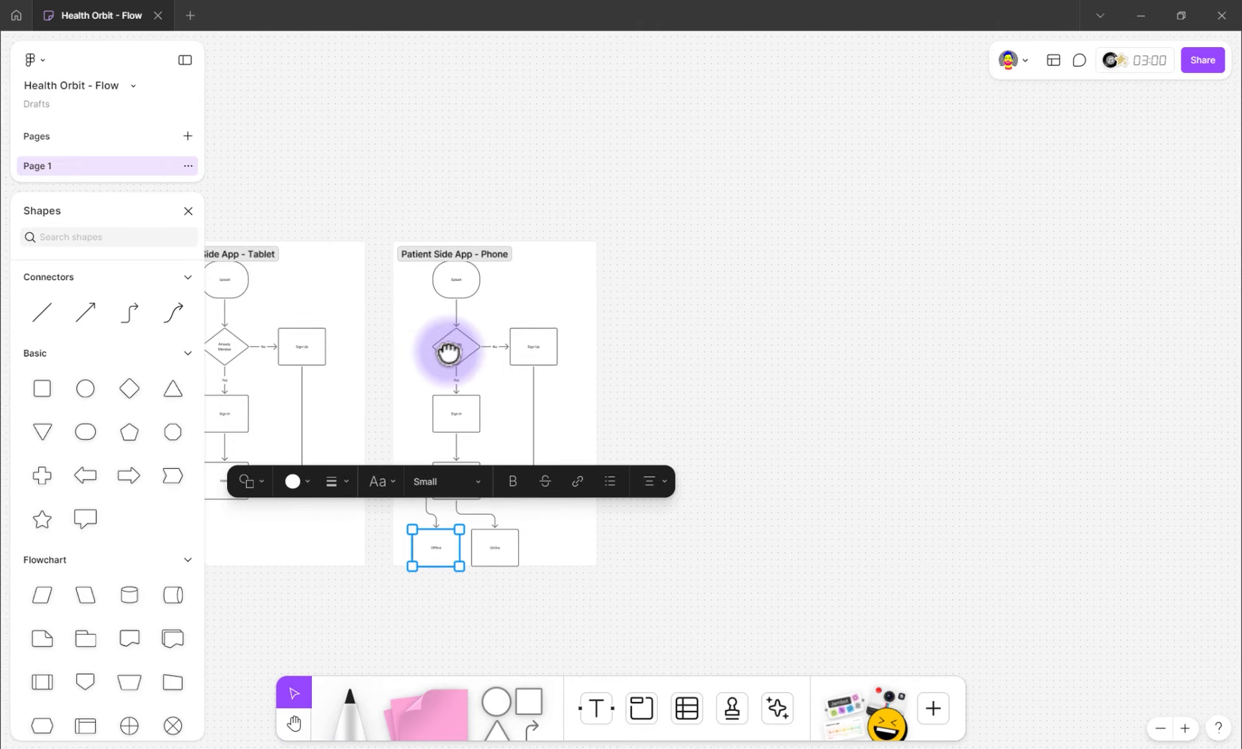
pyautogui.hscroll(-3, 443, 349)
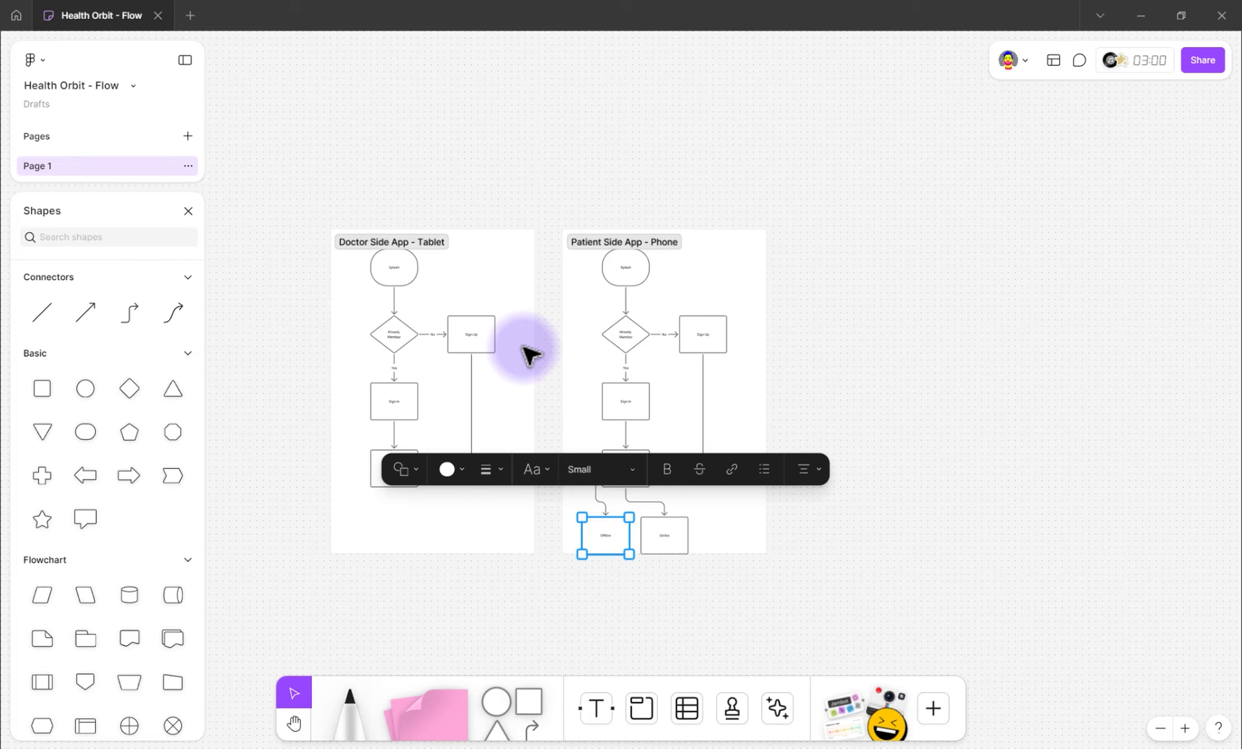
pyautogui.click(529, 354)
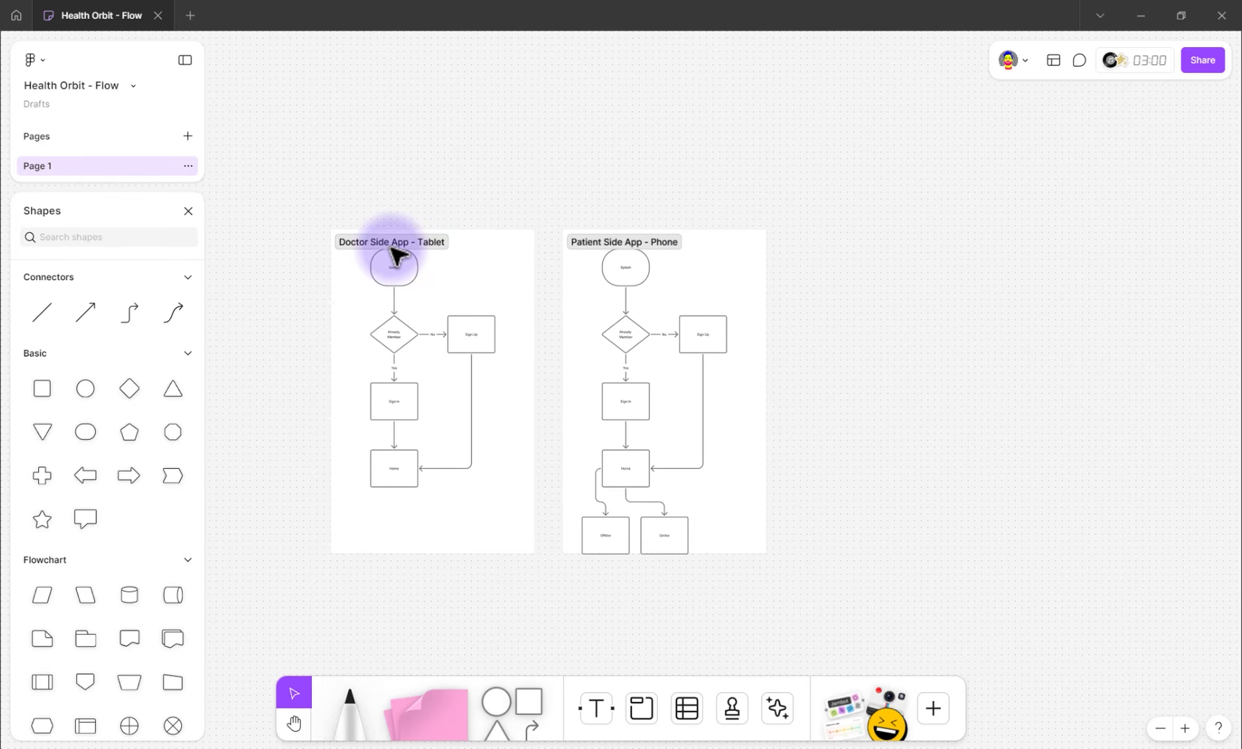
# Create a new Figma design file
pyautogui.click(189, 16)
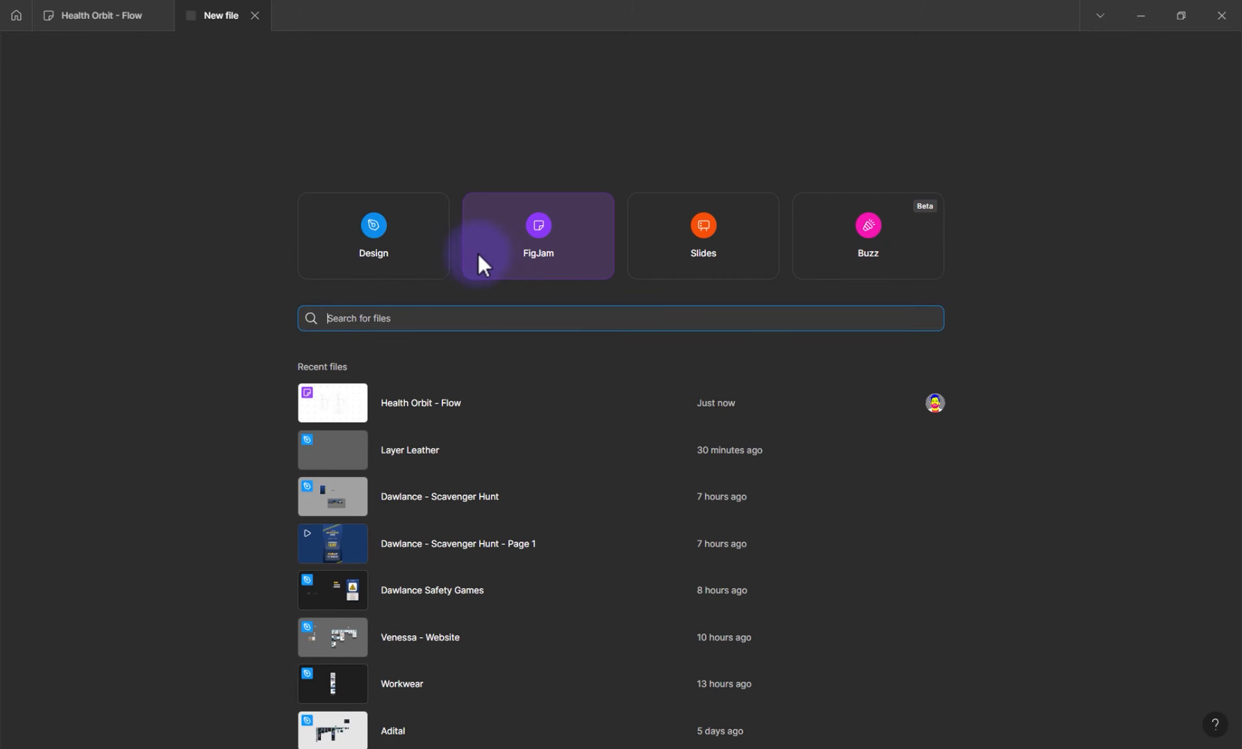
pyautogui.click(377, 232)
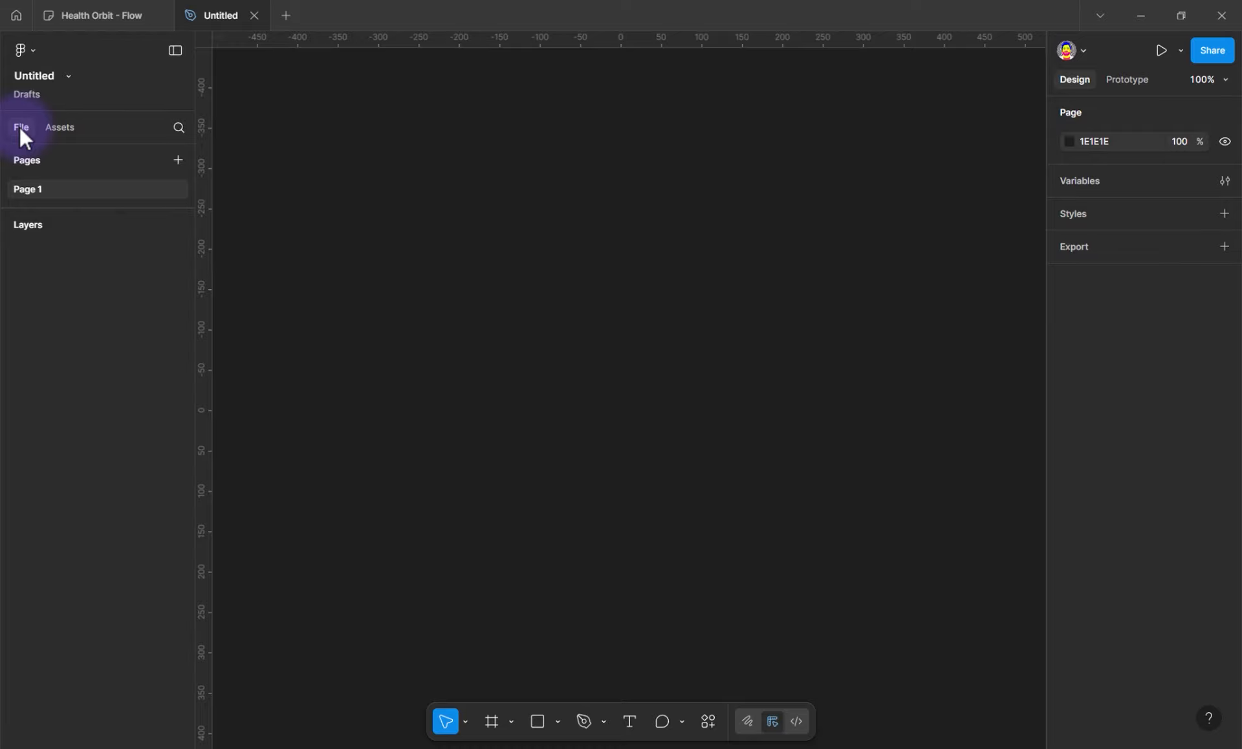
pyautogui.click(68, 76)
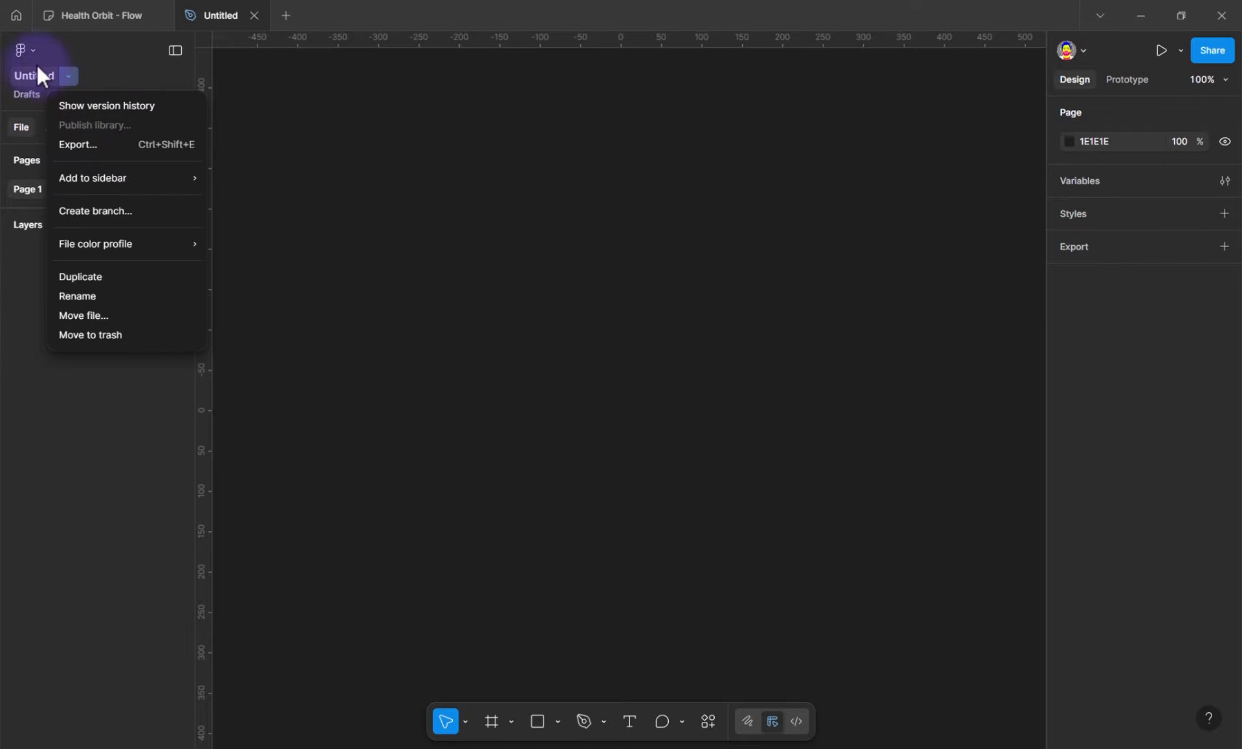
pyautogui.press('Escape')
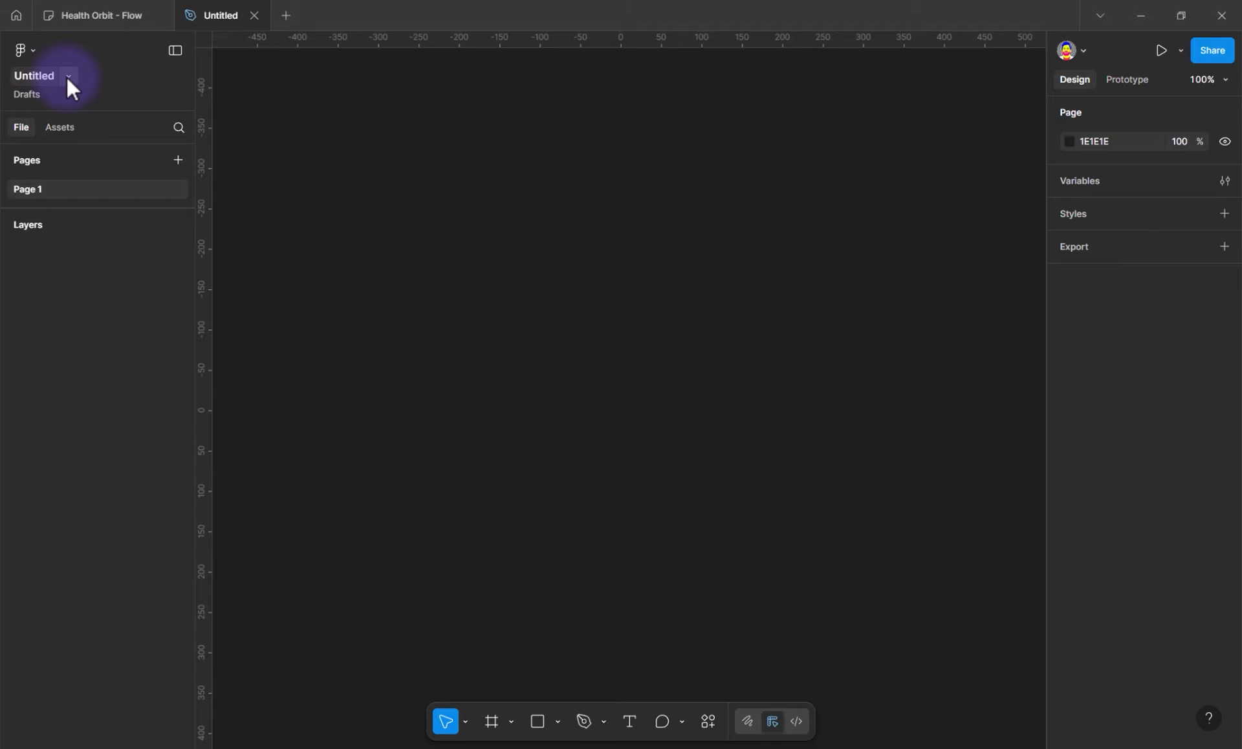
pyautogui.click(29, 55)
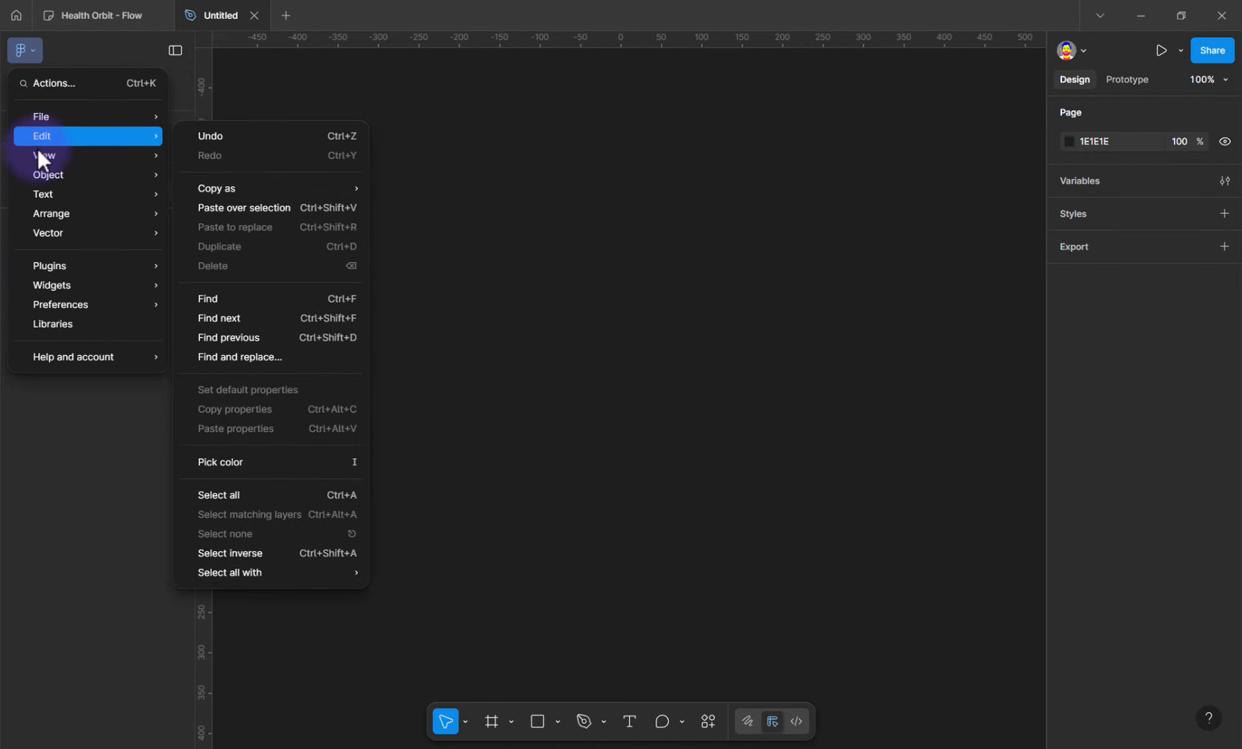
pyautogui.moveTo(43, 180)
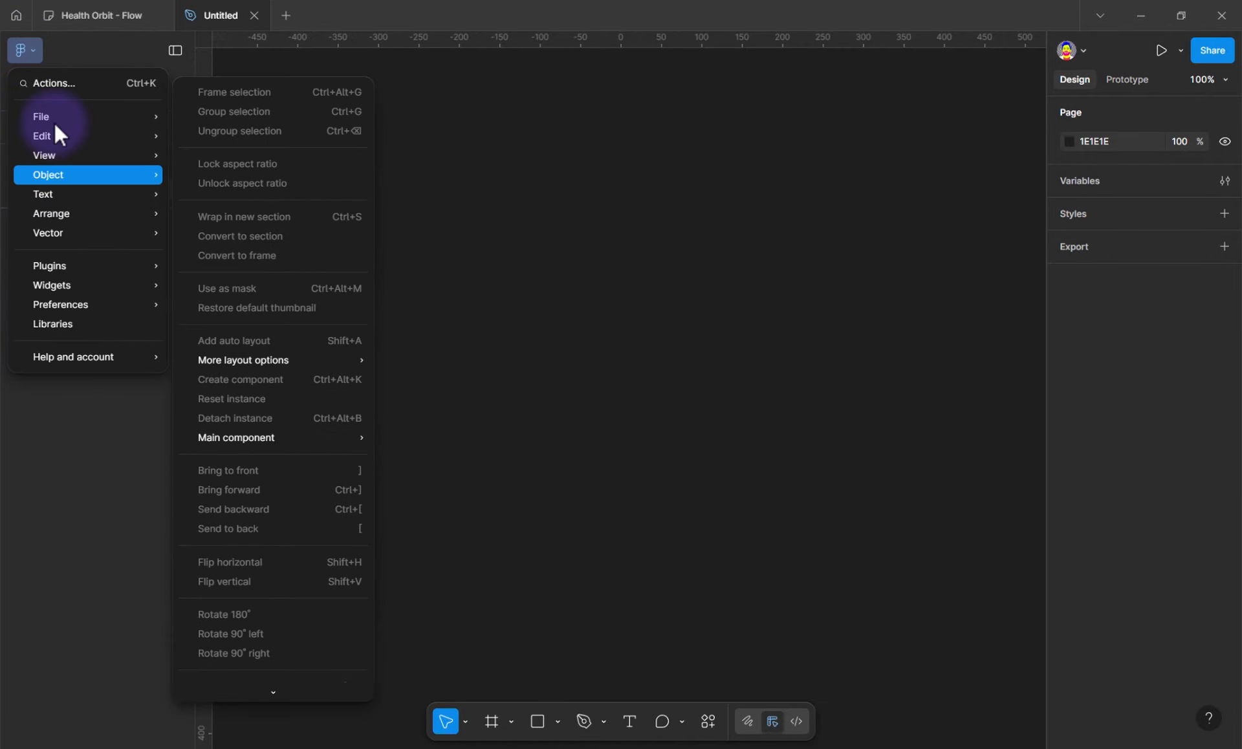
pyautogui.click(33, 52)
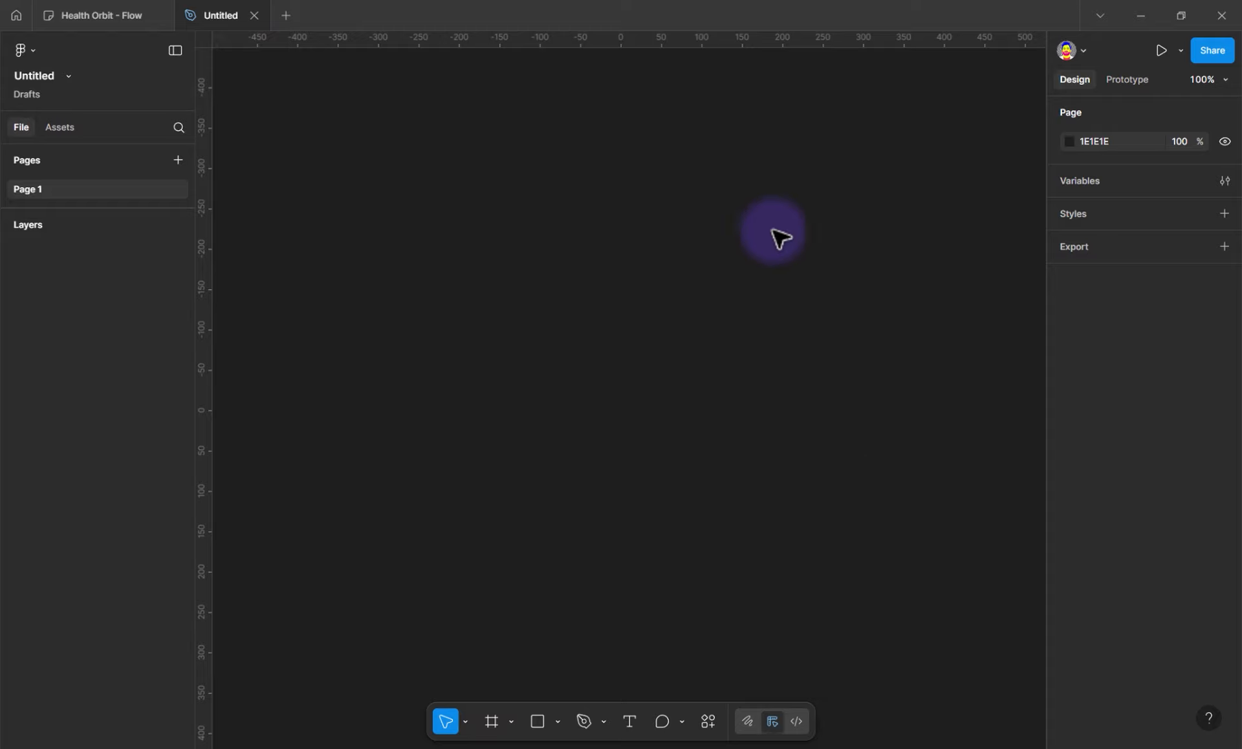
# Rename the new design file as "Health Orbit - App Design"
pyautogui.click(50, 80)
pyautogui.write('He')
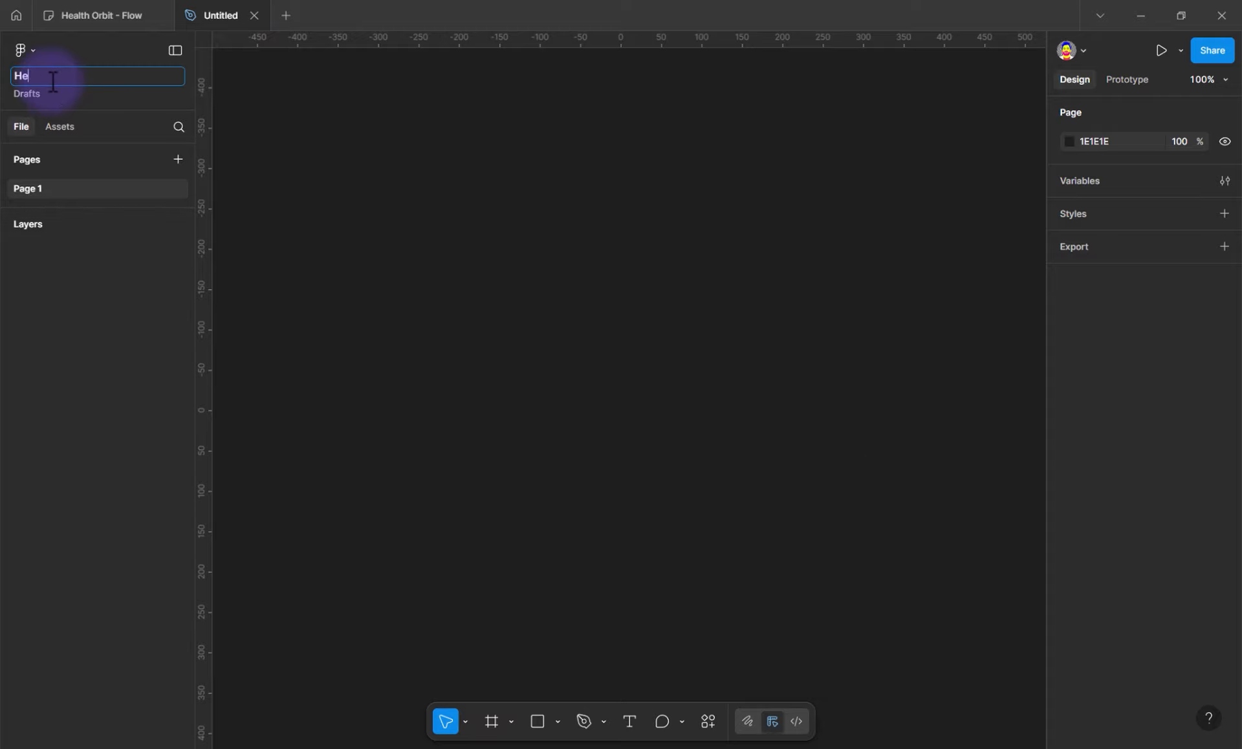
pyautogui.write('Orbit - App Design')
pyautogui.click(285, 361)
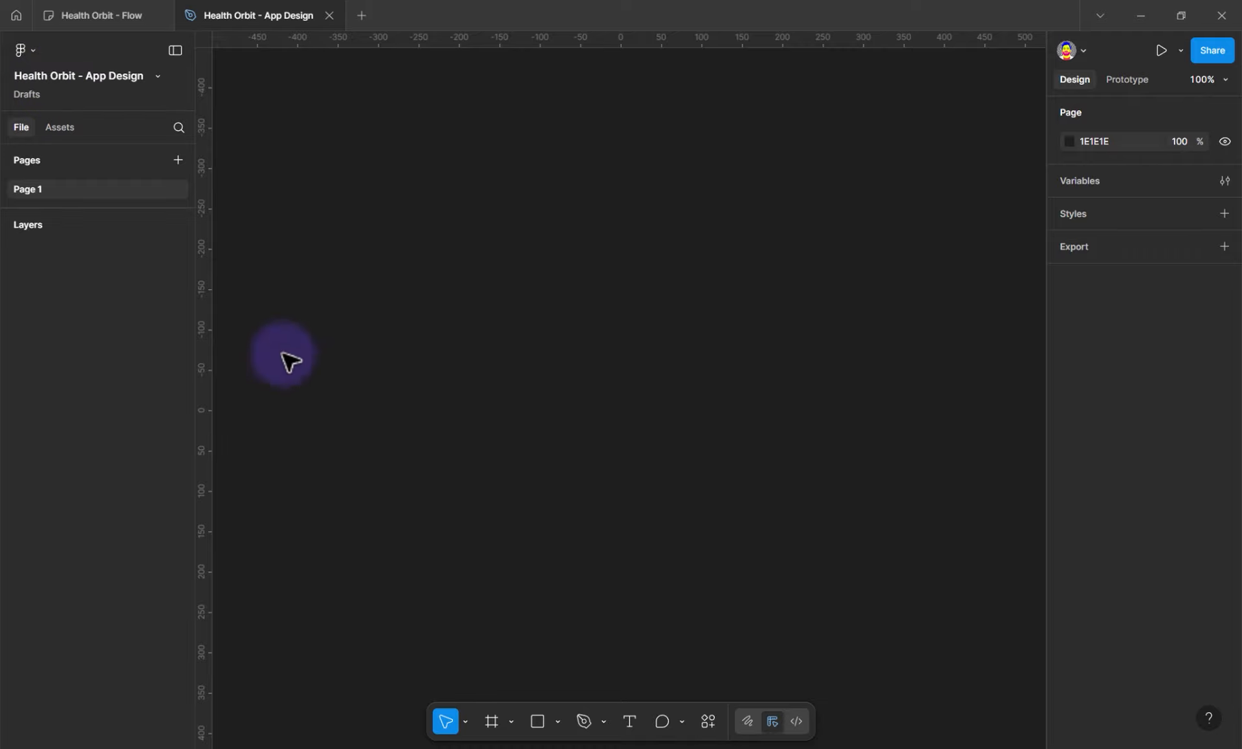
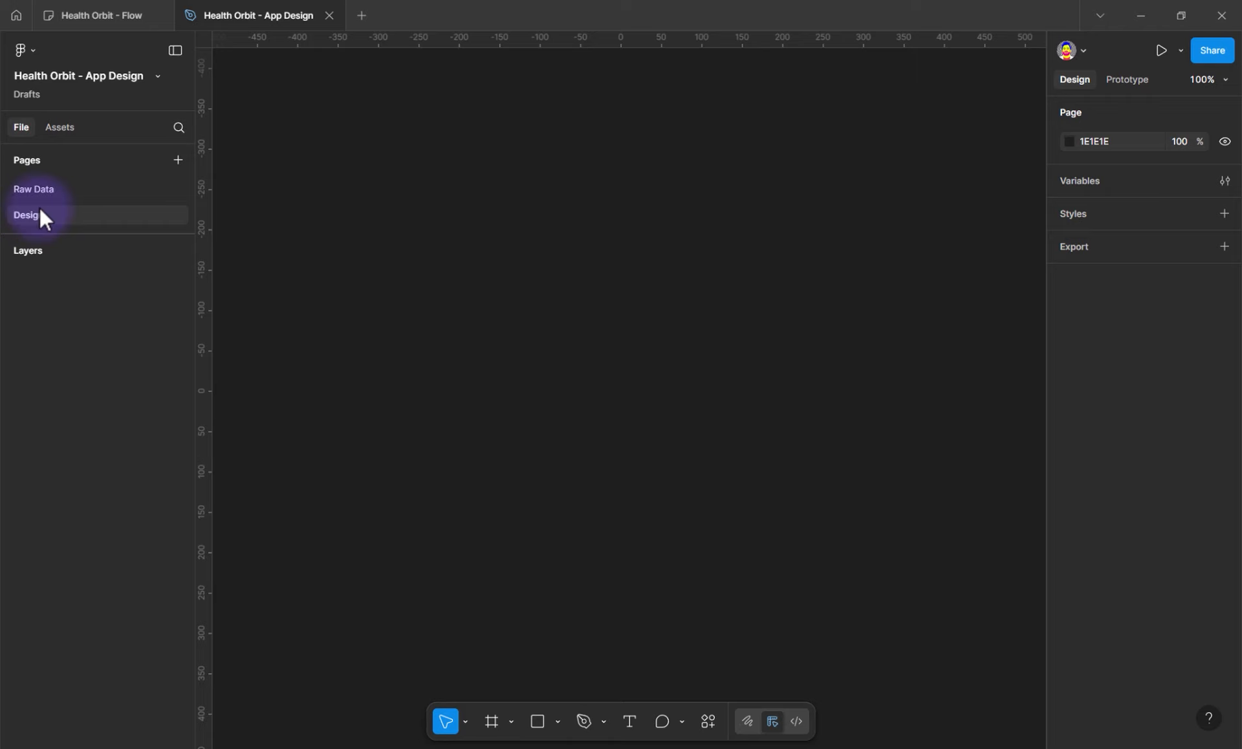
# Open the Raw Data page, and in Illustrator collect the complete Health Orbit logo with its tagline as an export asset
pyautogui.click(42, 193)
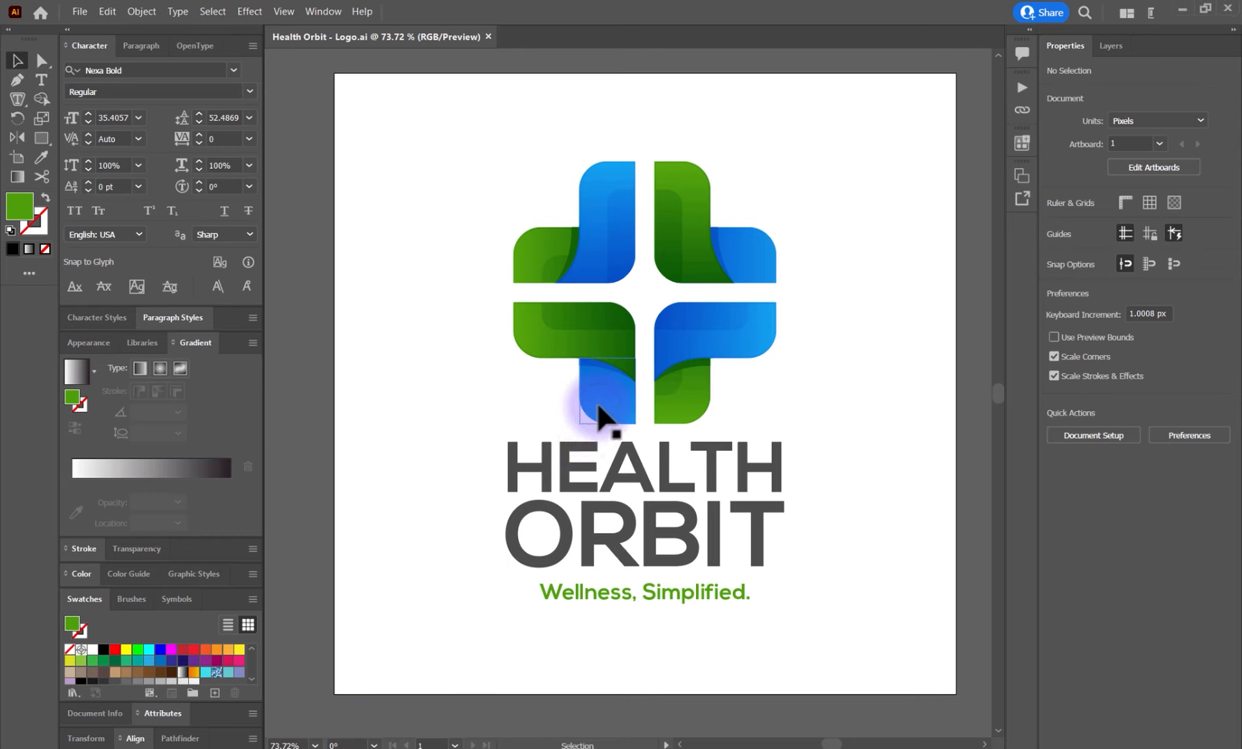
pyautogui.click(608, 349)
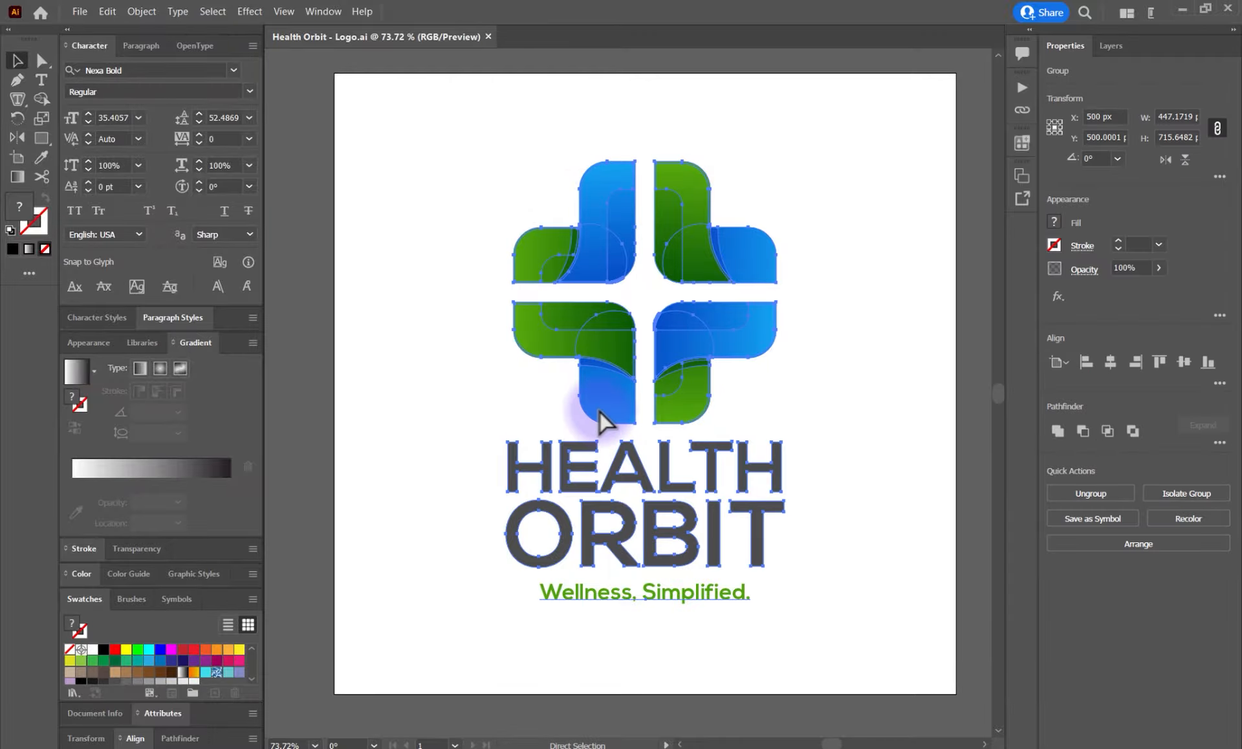
pyautogui.moveTo(563, 489); pyautogui.dragTo(912, 241)
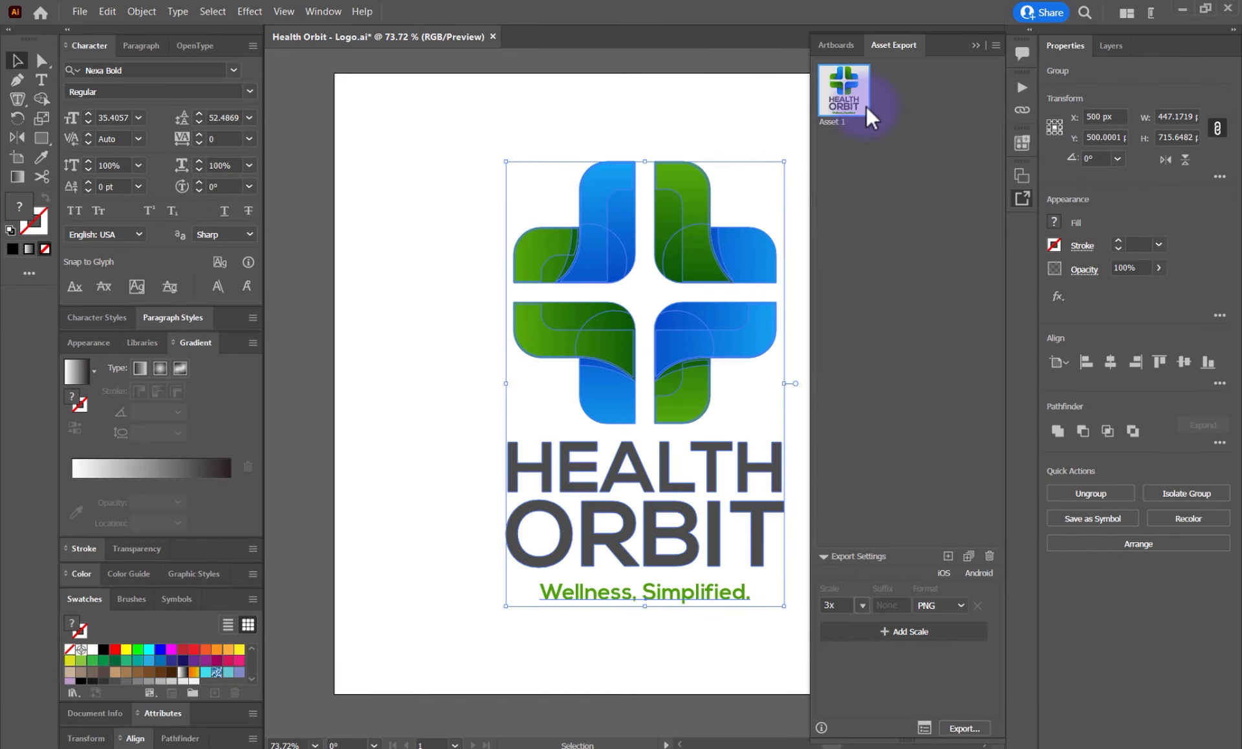
# Export the logo asset in SVG format to the Assets folder of the Figma App - Health Orbit project
pyautogui.click(933, 608)
pyautogui.click(937, 554)
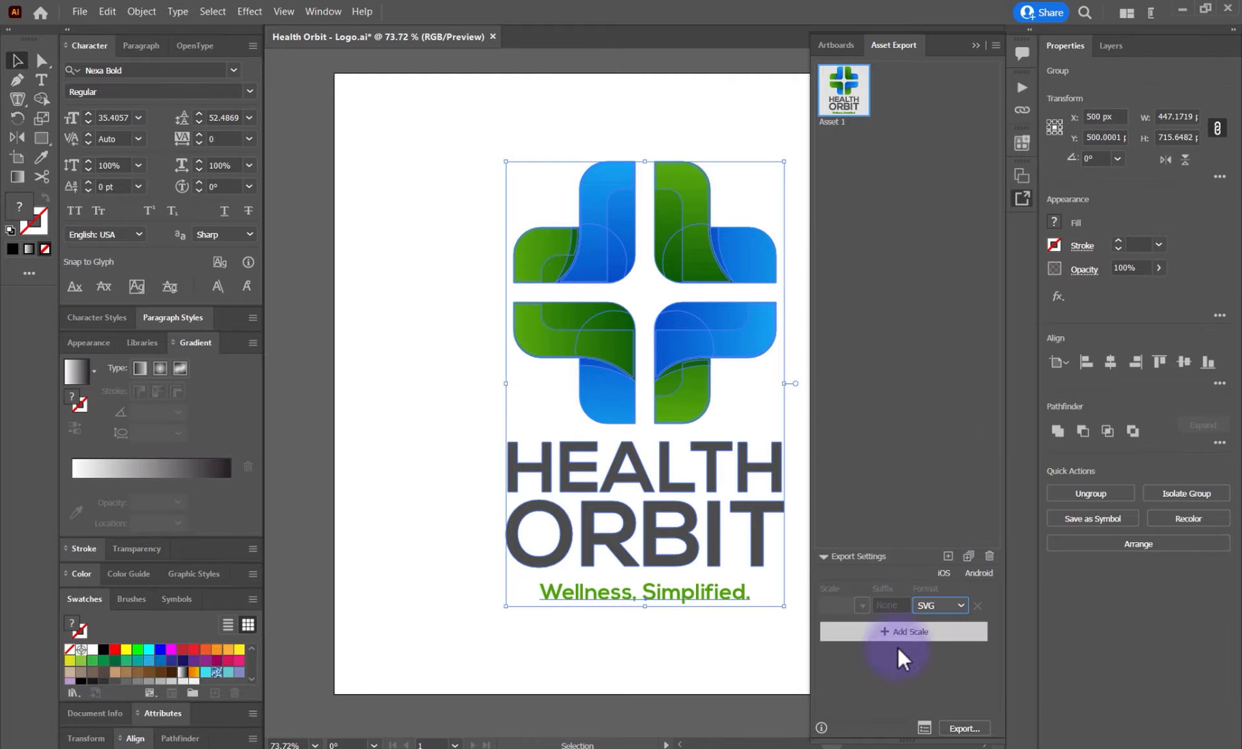
pyautogui.click(941, 727)
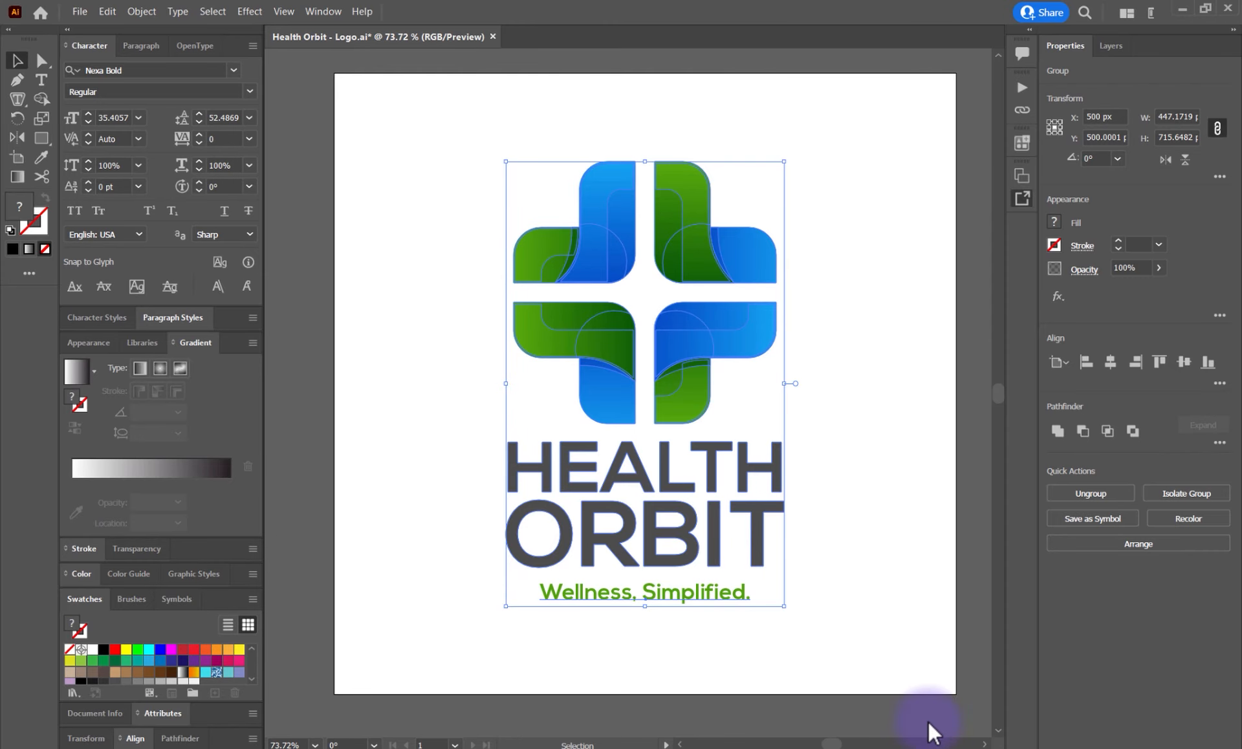
pyautogui.click(936, 363)
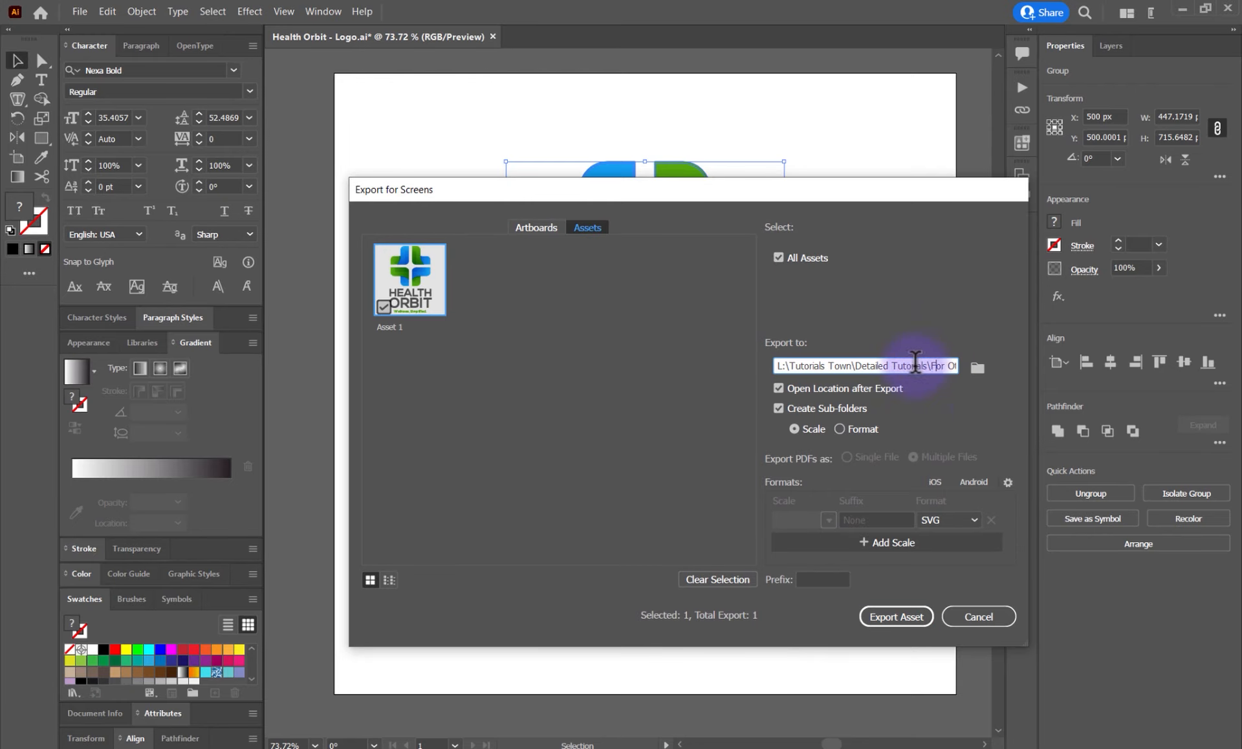
pyautogui.click(902, 620)
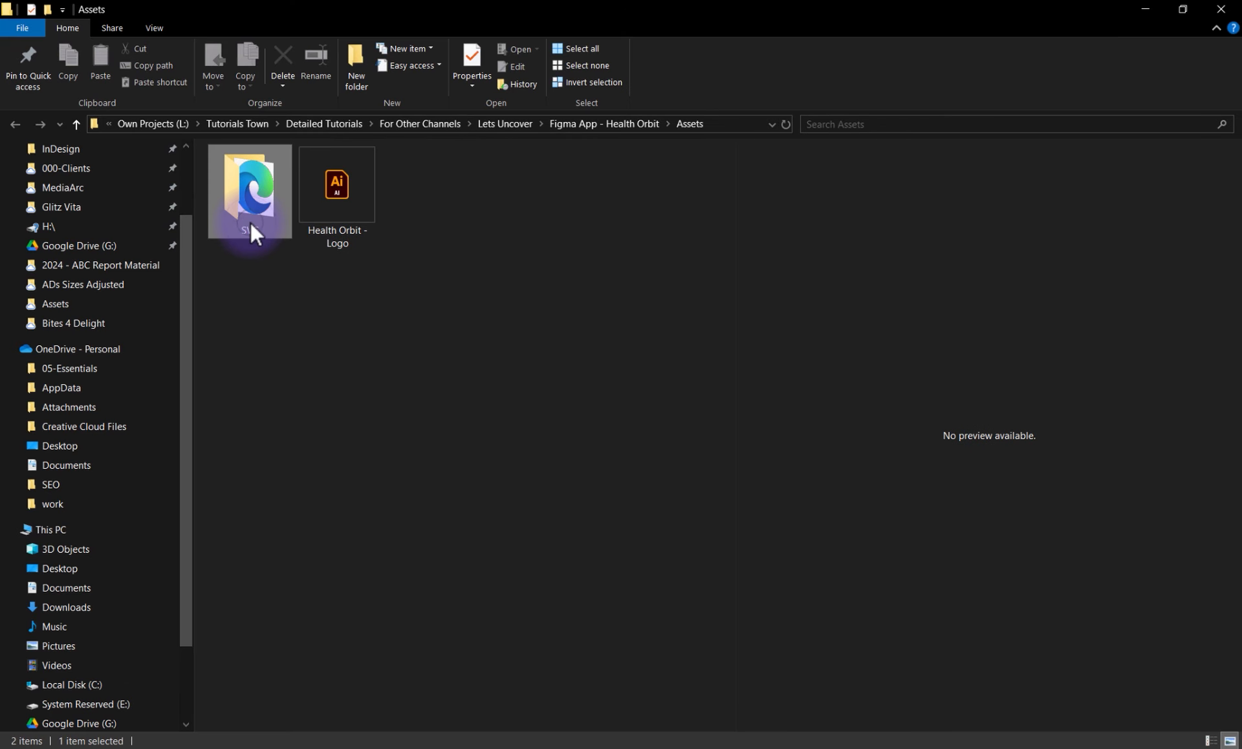
# In the exported SVG folder, rename the logo file as "HO - Logo" and import it onto the Raw Data page canvas in Figma
pyautogui.doubleClick(251, 223)
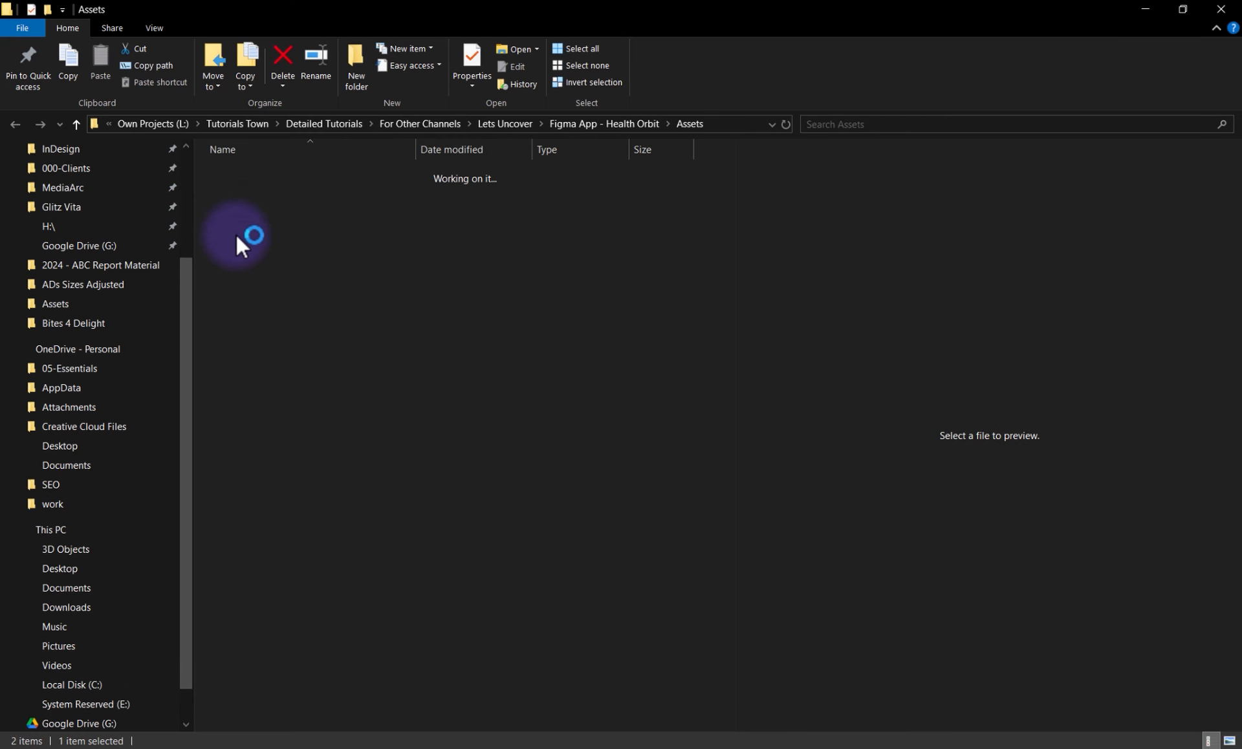
pyautogui.click(231, 169)
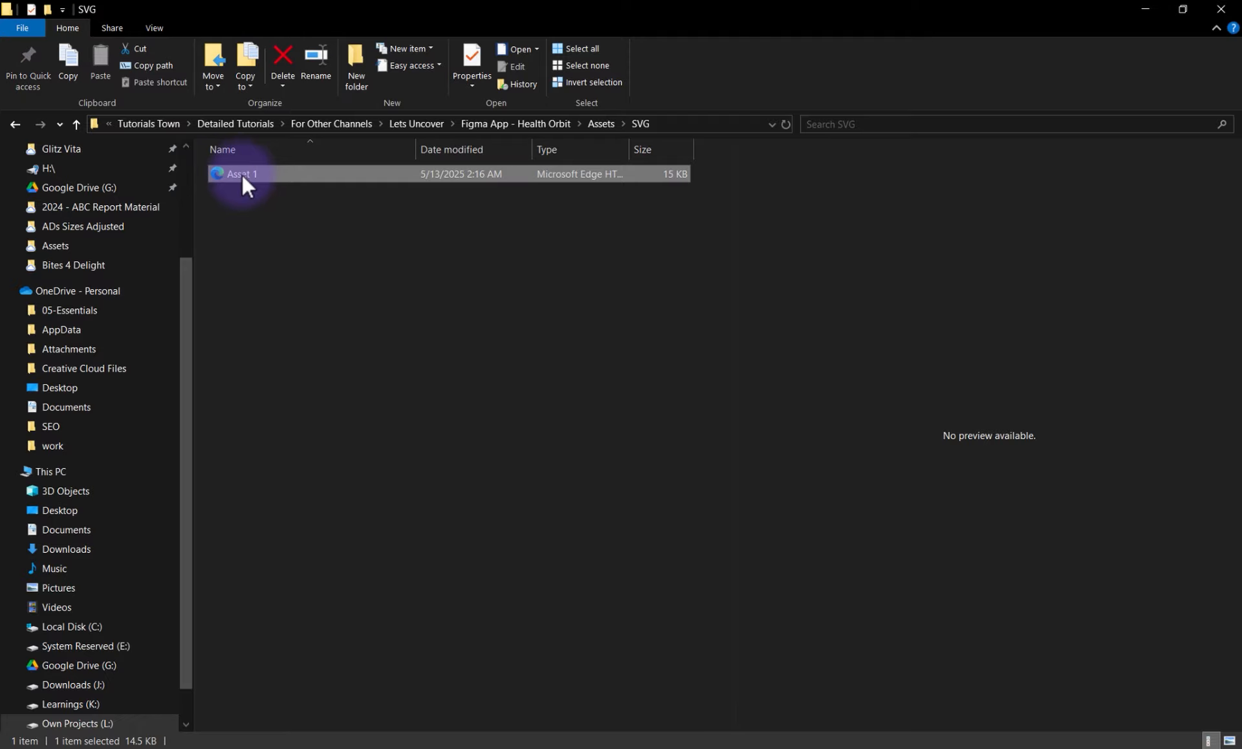
pyautogui.click(243, 175)
pyautogui.write('HO - Logo')
pyautogui.click(242, 199)
pyautogui.moveTo(240, 173)
pyautogui.mouseDown()
pyautogui.moveTo(264, 175)
pyautogui.moveTo(401, 335)
pyautogui.moveTo(540, 696)
pyautogui.moveTo(452, 727)
pyautogui.moveTo(446, 748)
pyautogui.moveTo(521, 661)
pyautogui.moveTo(524, 393)
pyautogui.mouseUp()
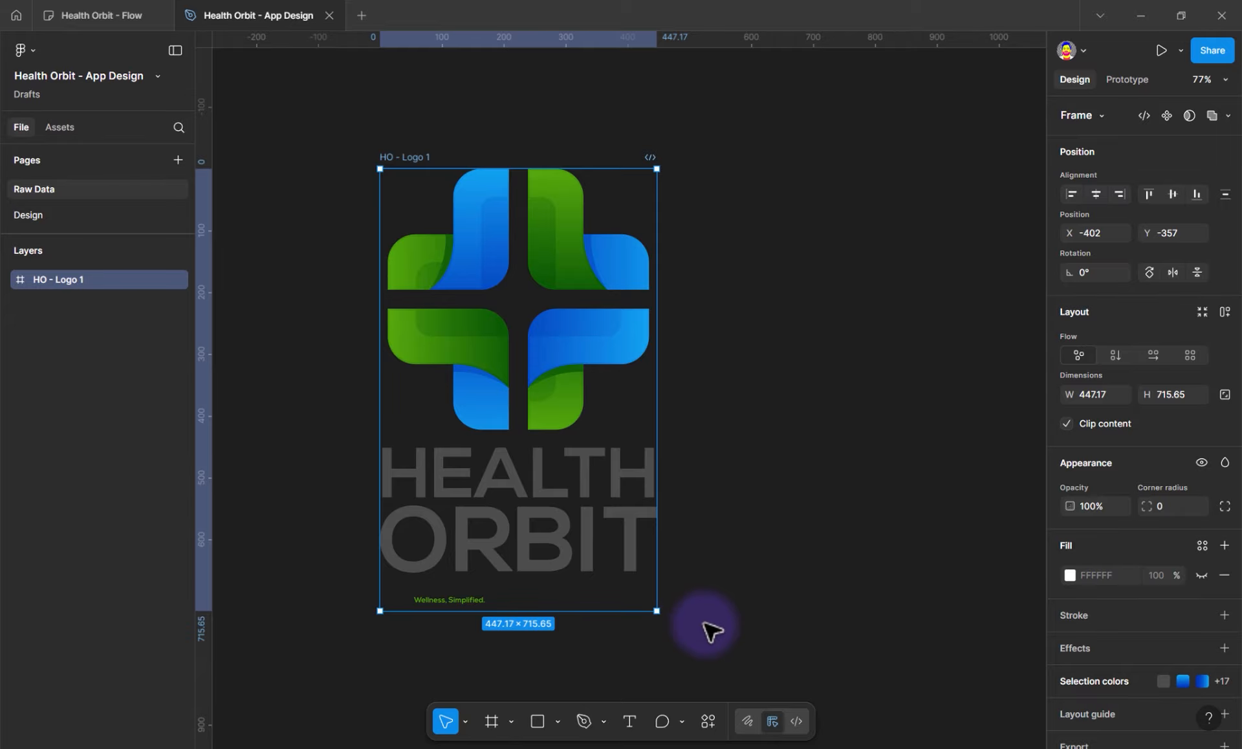
# Check the logo's paths in outline view while moving it to about X -403, Y -385, and return to the normal display
pyautogui.hotkey('ctrl', 'y')
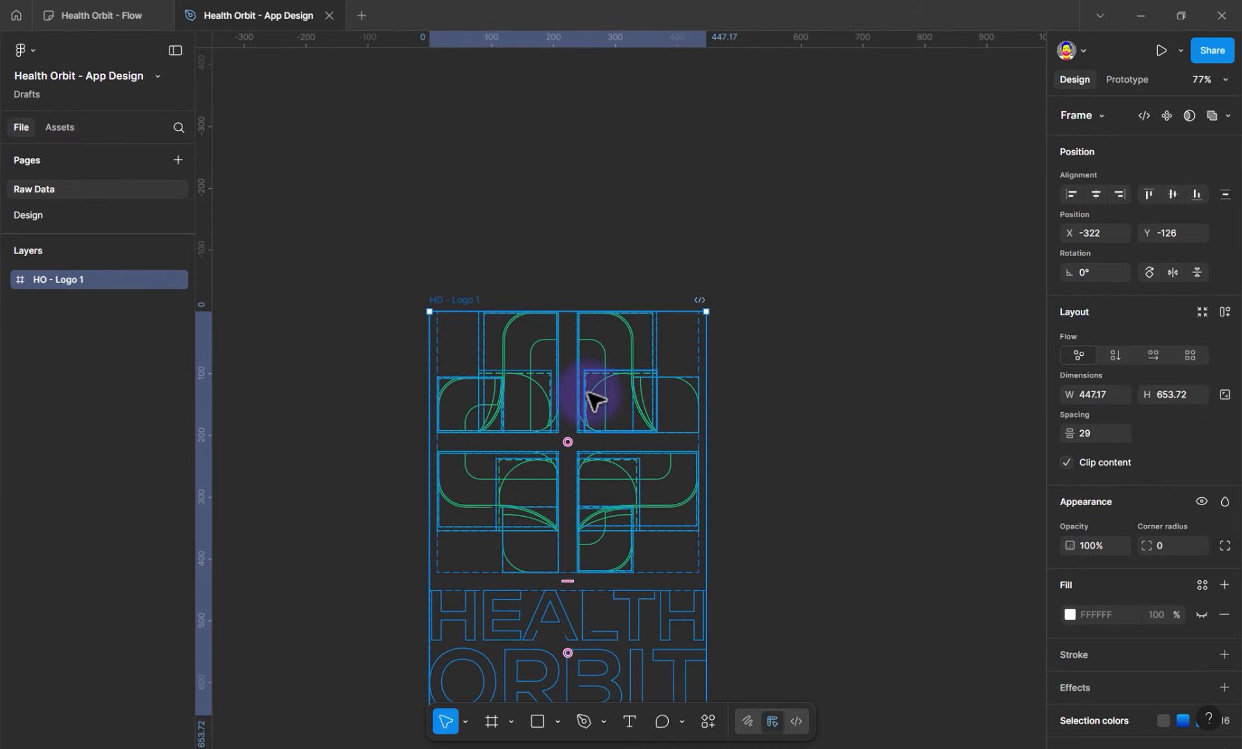
pyautogui.moveTo(587, 392); pyautogui.dragTo(431, 180)
pyautogui.rightClick(427, 176)
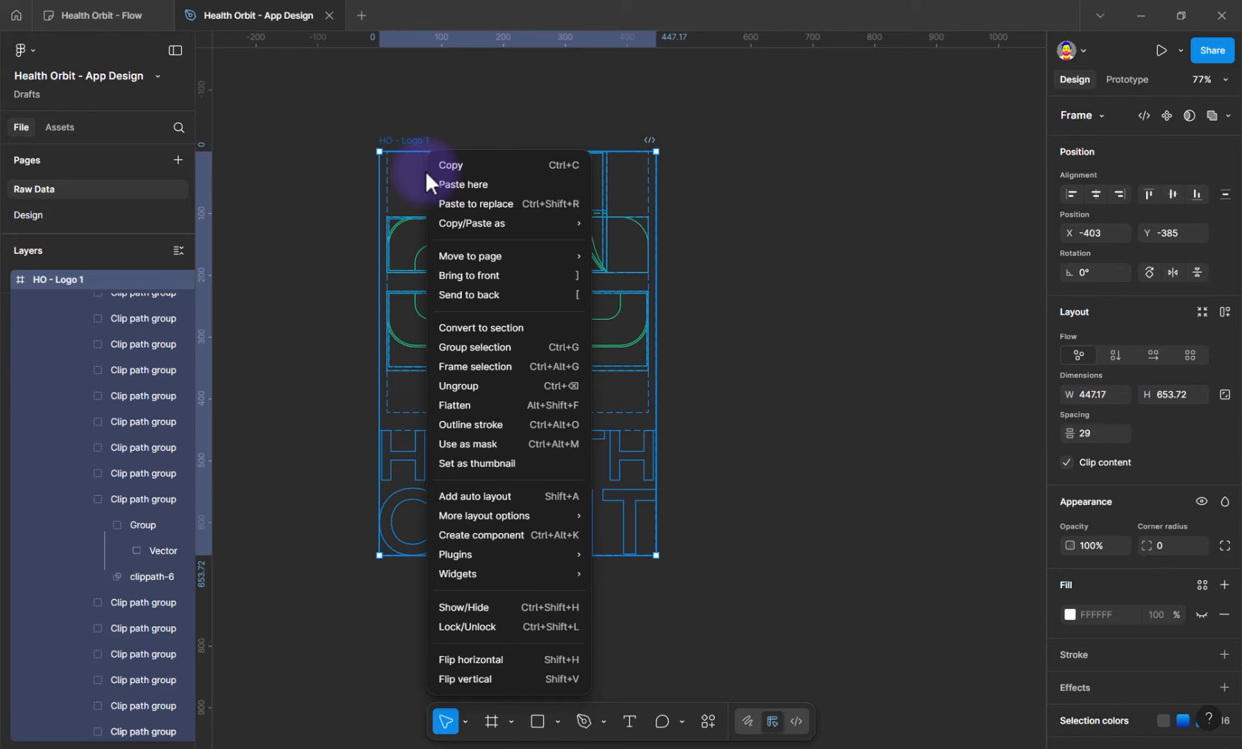
pyautogui.click(37, 49)
pyautogui.moveTo(49, 156)
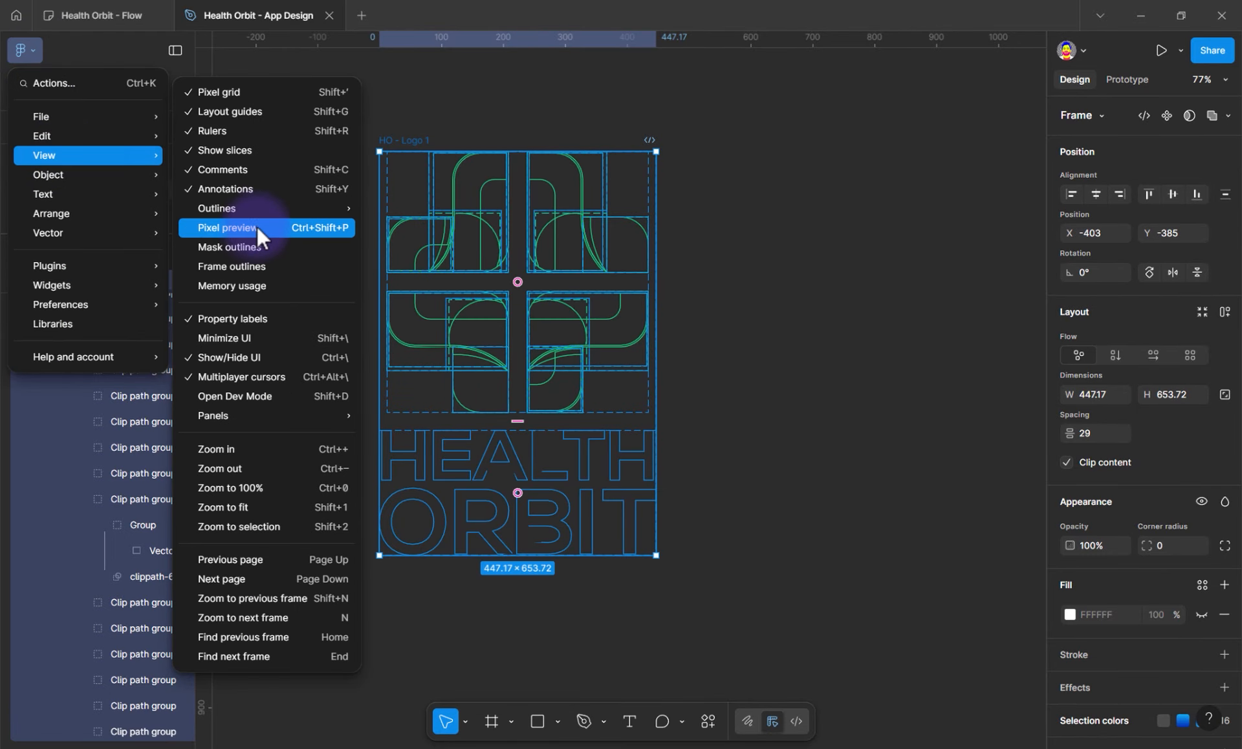
pyautogui.moveTo(237, 209)
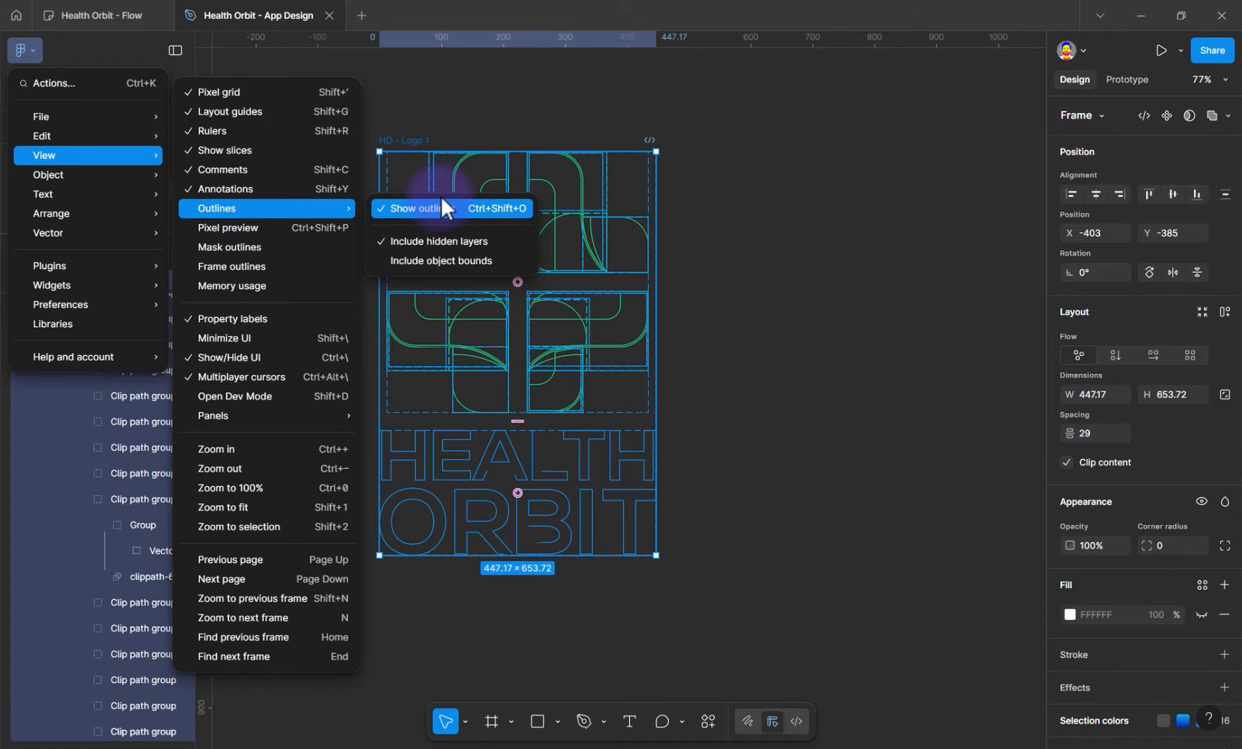
pyautogui.click(421, 211)
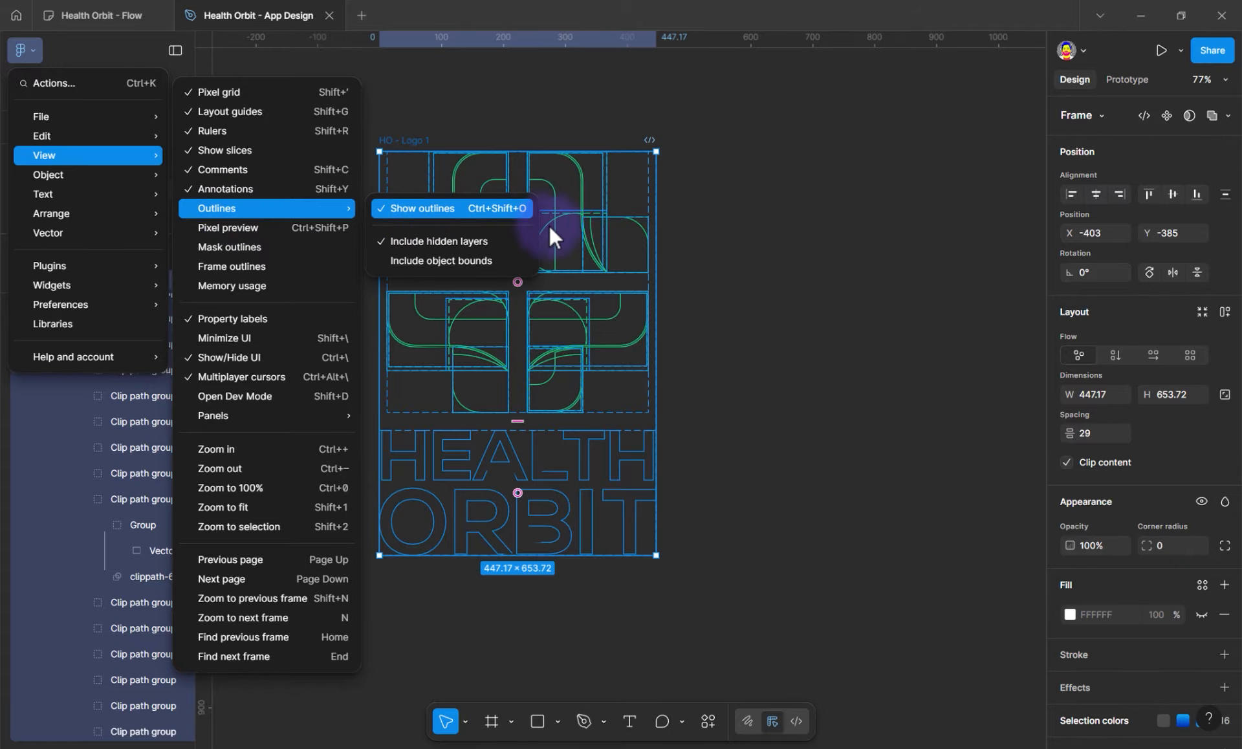
pyautogui.click(824, 460)
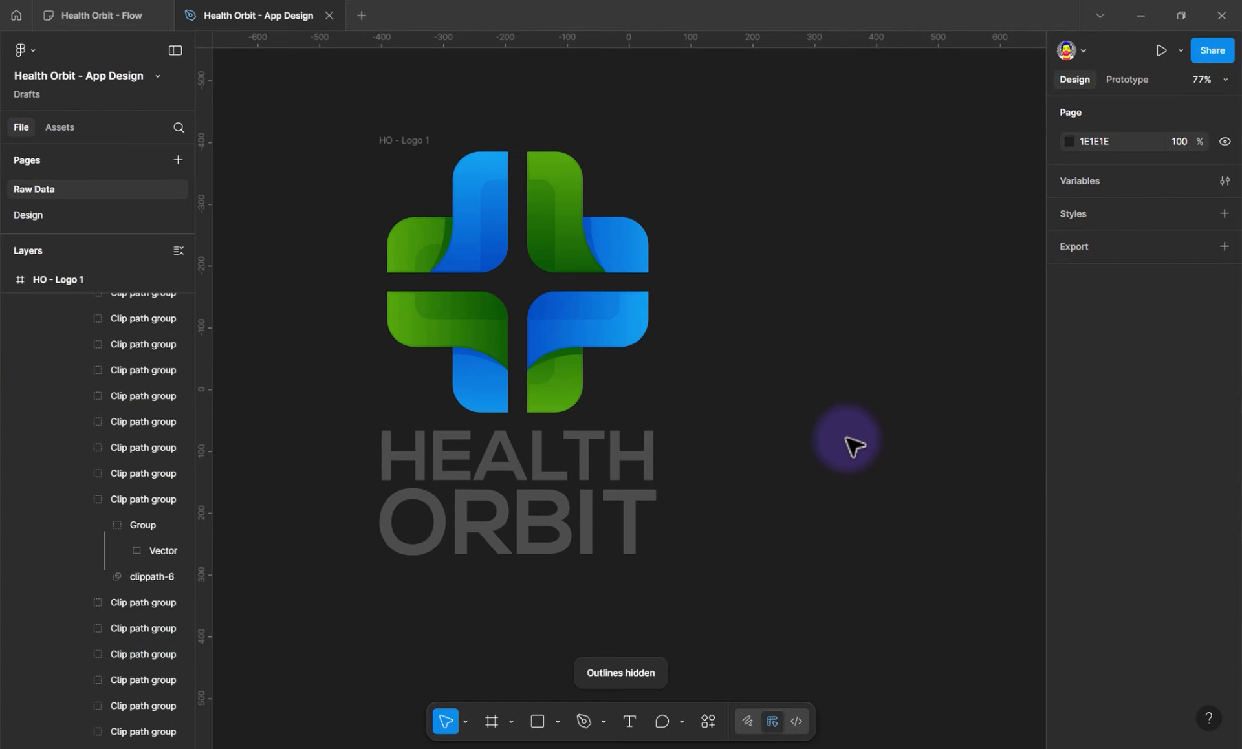
# Lighten the Raw Data page background to grey 5D5D5D
pyautogui.scroll(-1, 660, 382)
pyautogui.scroll(-2, 573, 269)
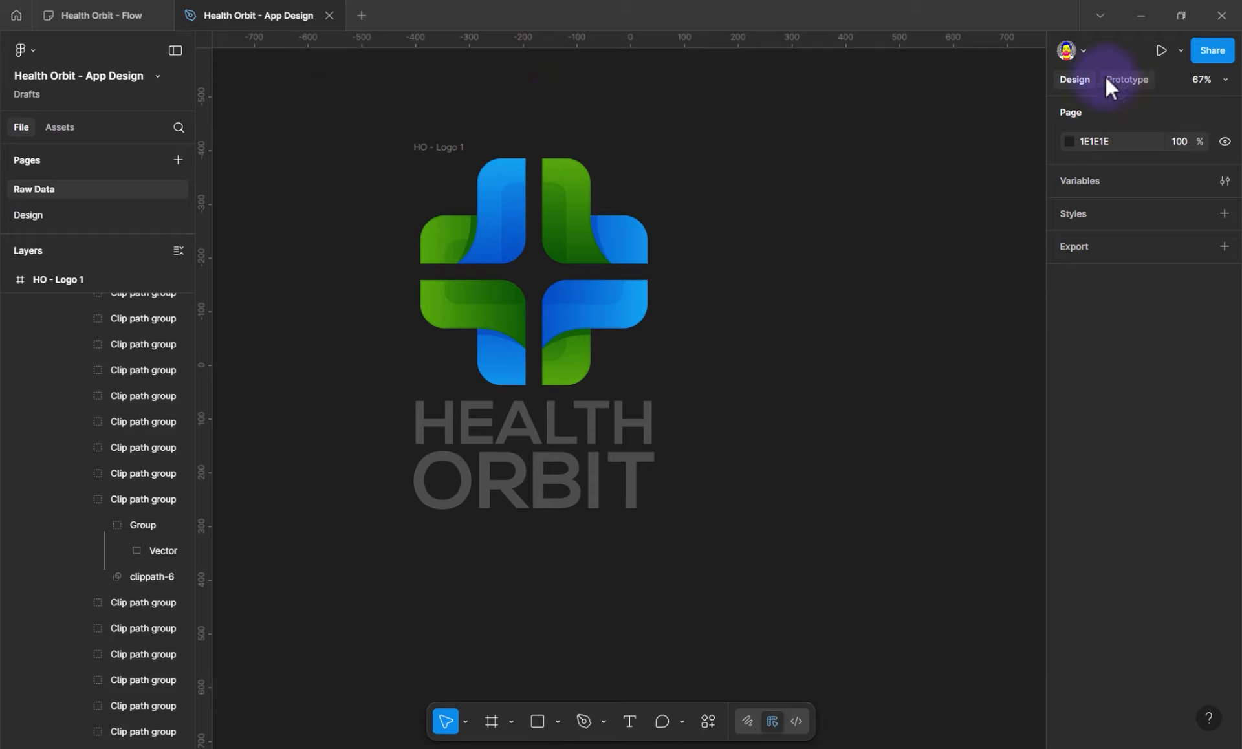
pyautogui.click(1069, 141)
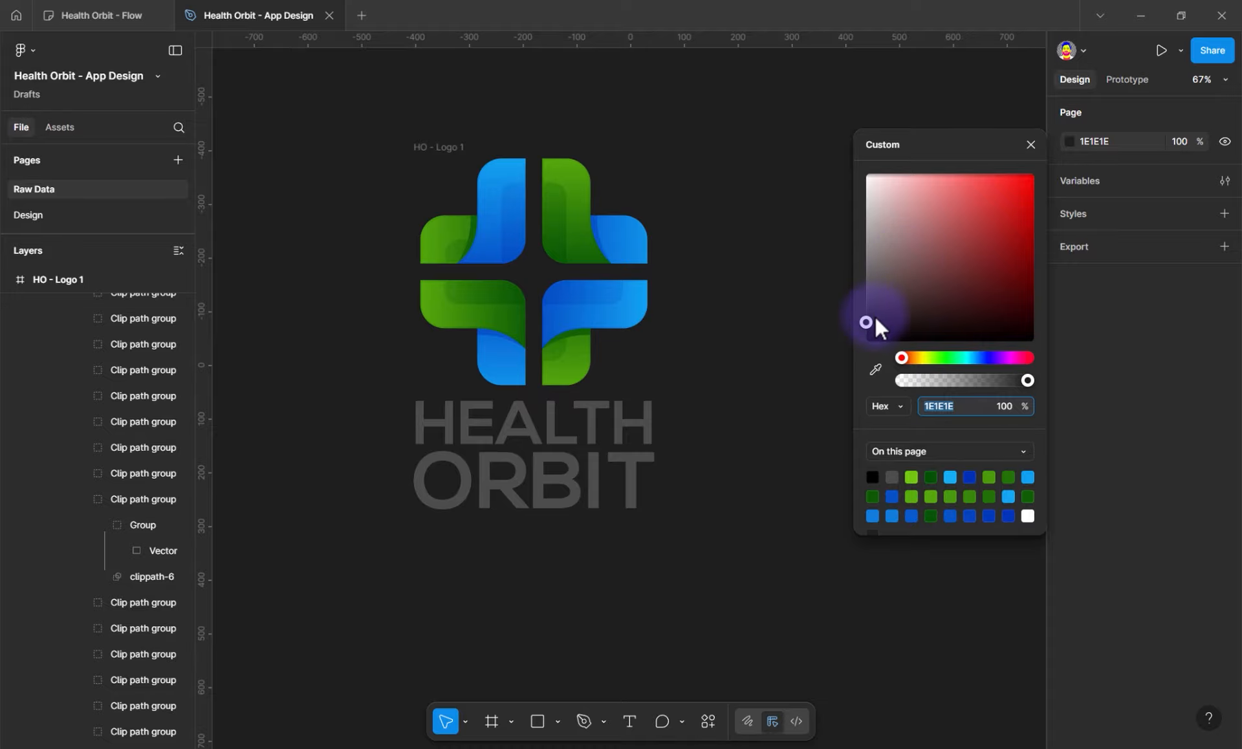
pyautogui.moveTo(875, 316); pyautogui.dragTo(864, 290)
pyautogui.click(779, 362)
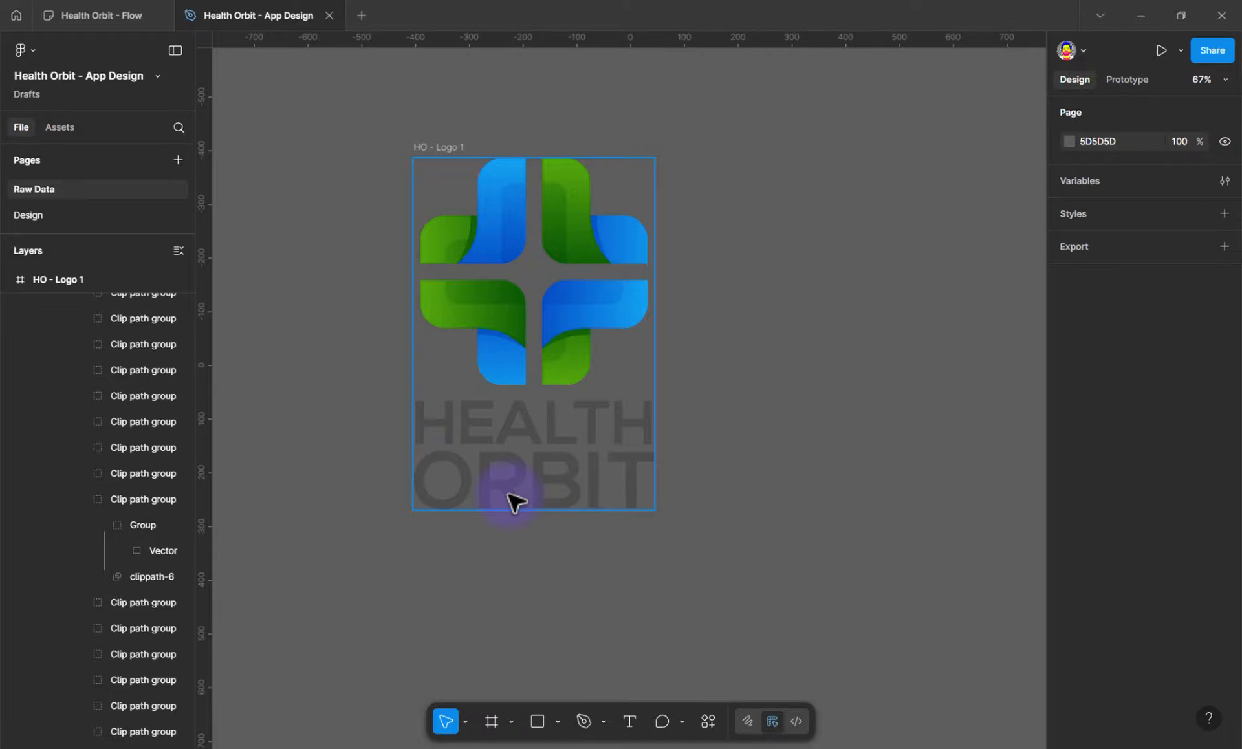
# Paste the "Wellness, Simplified." tagline artwork and place it just below the HEALTH ORBIT wordmark
pyautogui.click(514, 501)
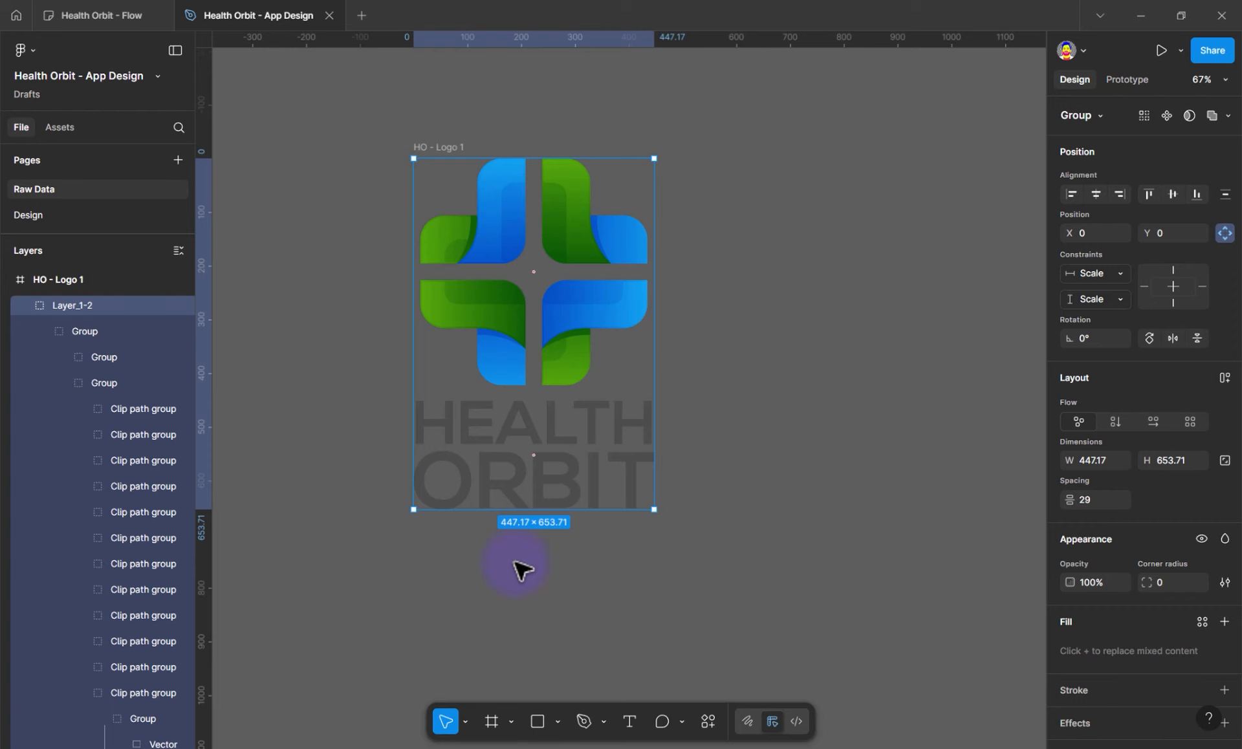
pyautogui.click(521, 569)
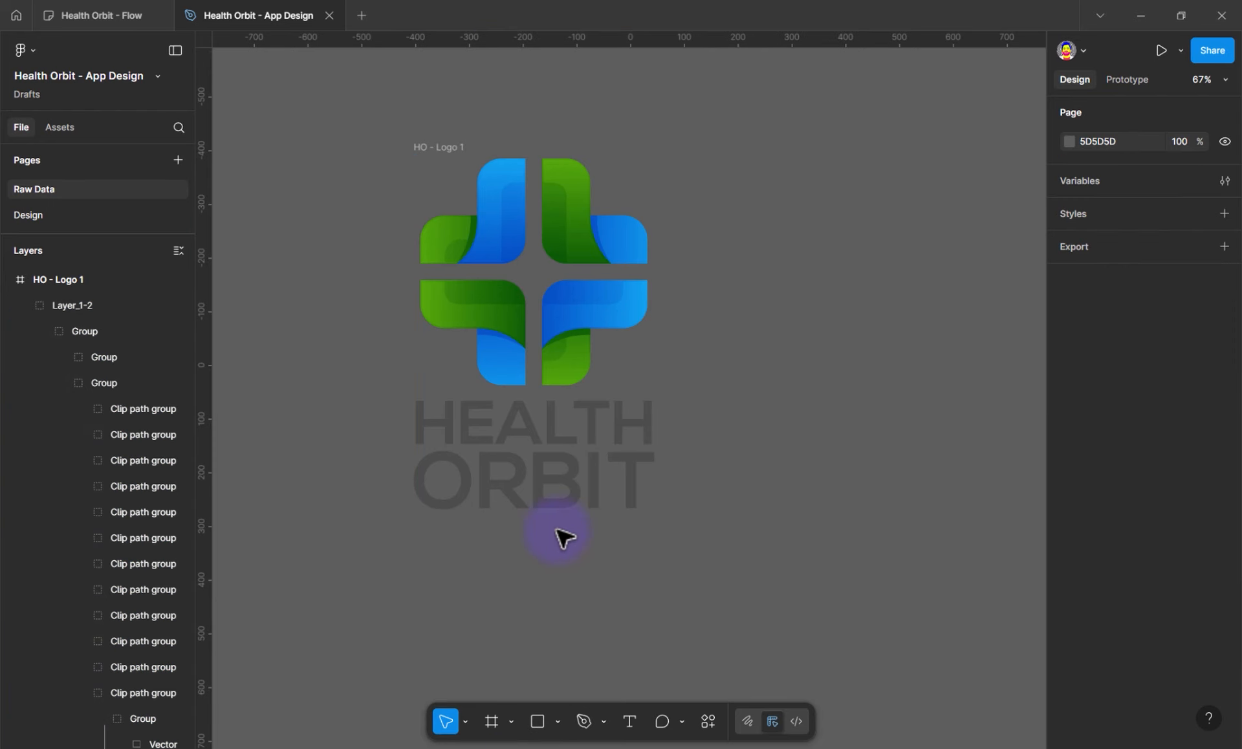
pyautogui.hotkey('ctrl', 'v')
pyautogui.moveTo(635, 491); pyautogui.dragTo(595, 534)
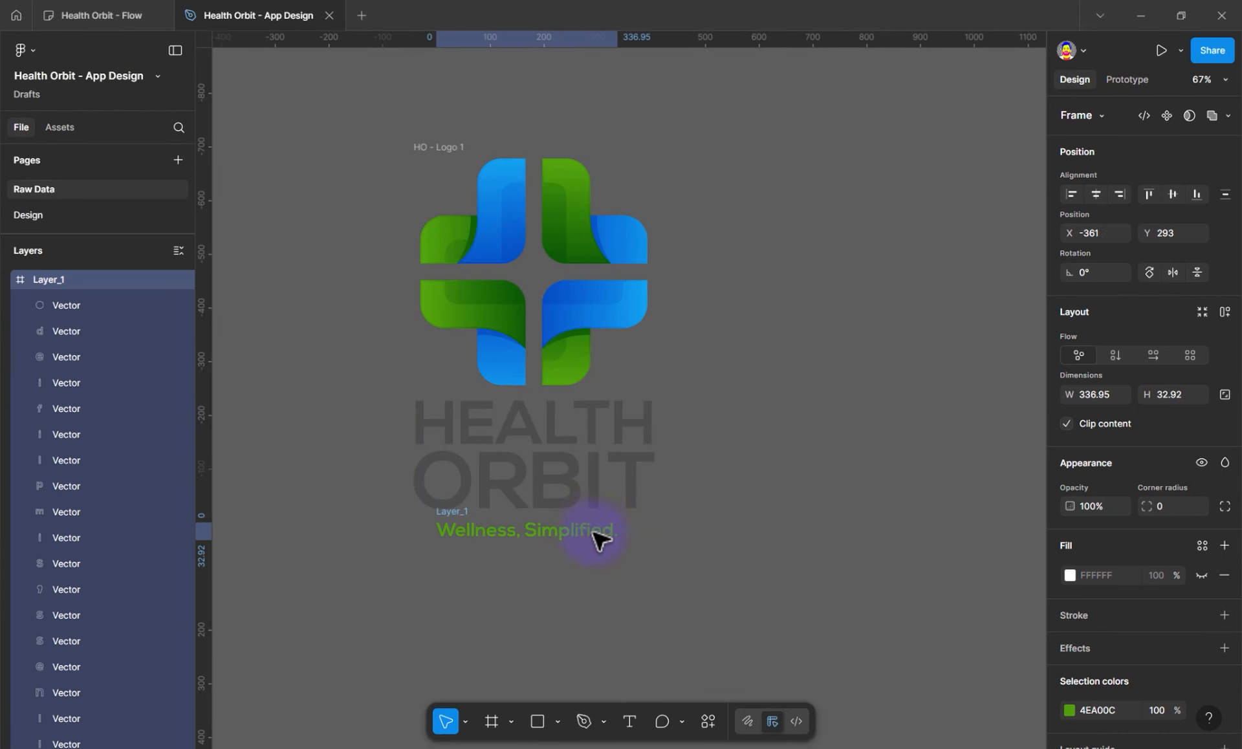
# Ungroup the logo's two outer nested groups so that the symbol and the wordmark are separate groups inside the frame
pyautogui.click(603, 480)
pyautogui.scroll(-1, 593, 453)
pyautogui.rightClick(605, 478)
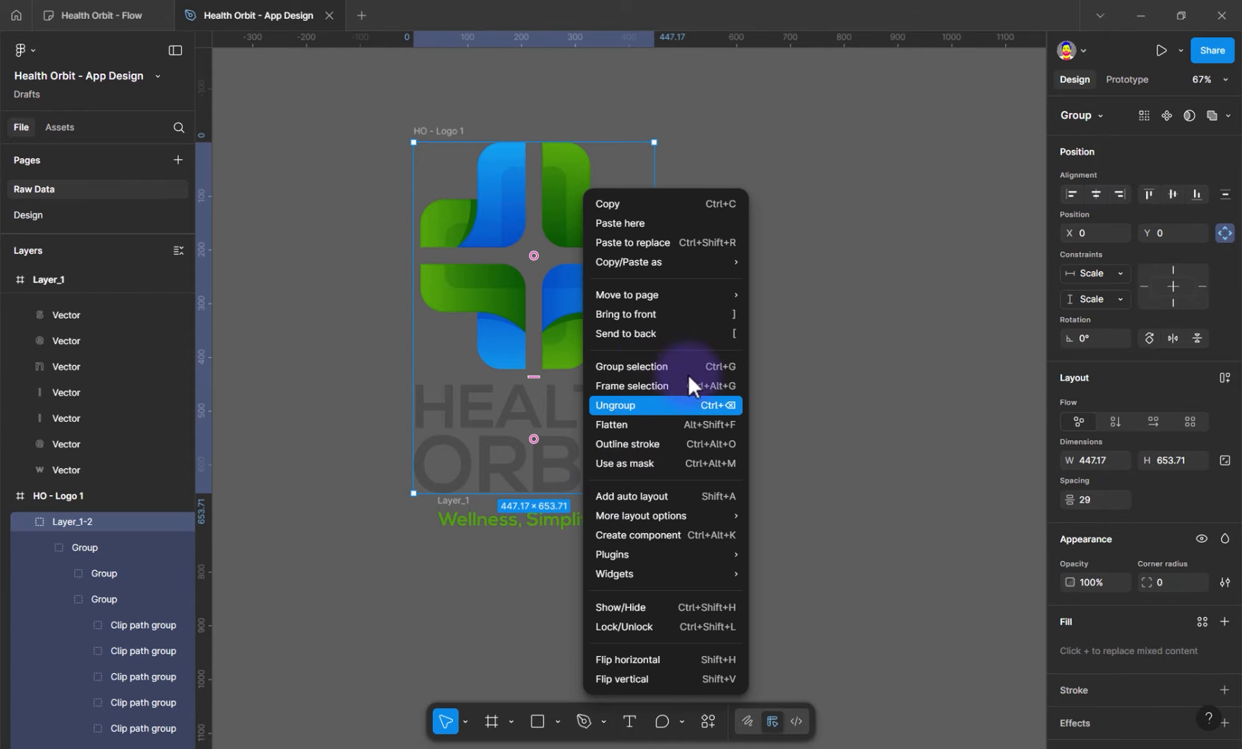
pyautogui.click(653, 405)
pyautogui.click(743, 238)
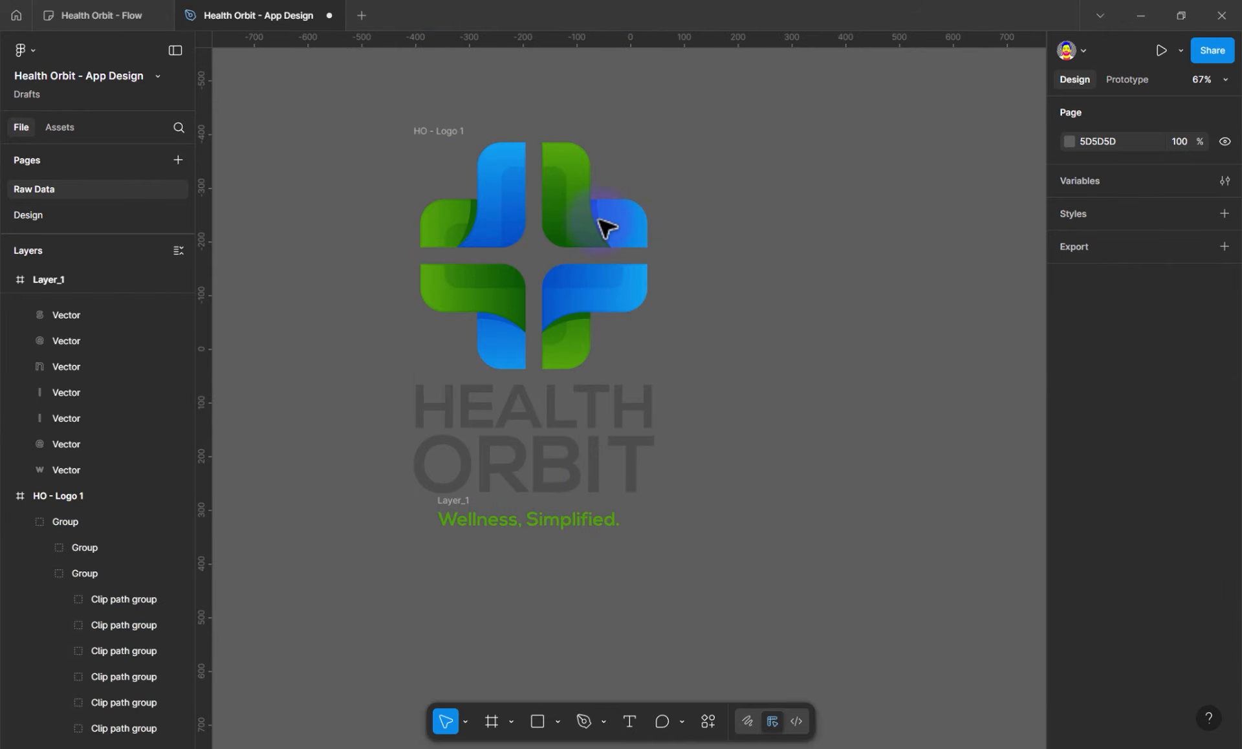
pyautogui.click(605, 227)
pyautogui.rightClick(600, 227)
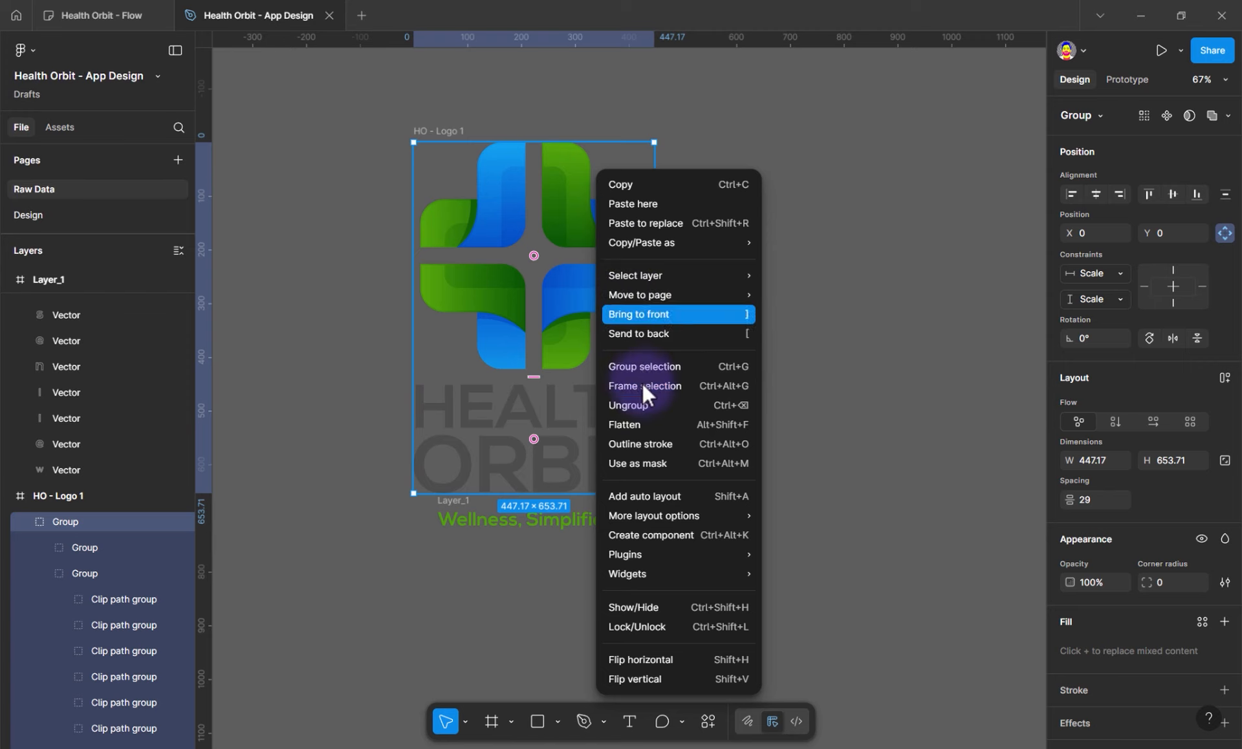
pyautogui.click(642, 404)
pyautogui.click(654, 299)
pyautogui.click(590, 305)
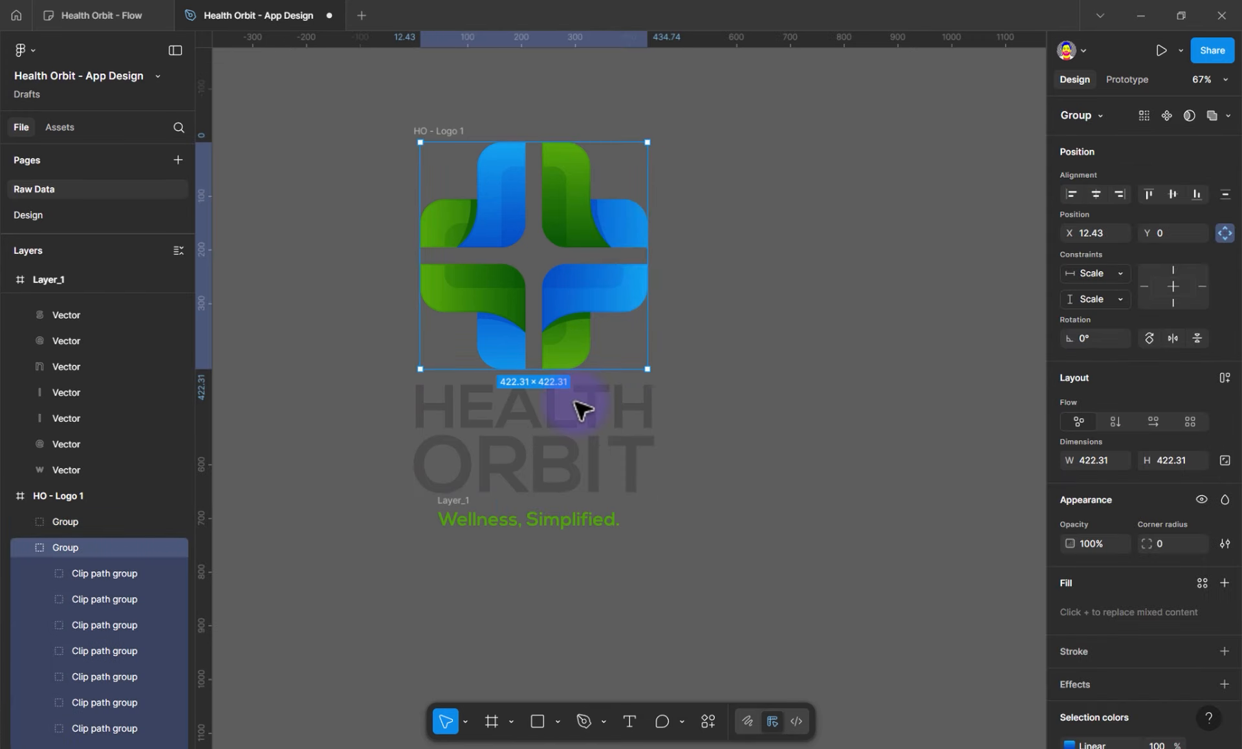
pyautogui.click(600, 412)
# Move the tagline slightly closer to the wordmark and group its letter vectors together
pyautogui.click(577, 518)
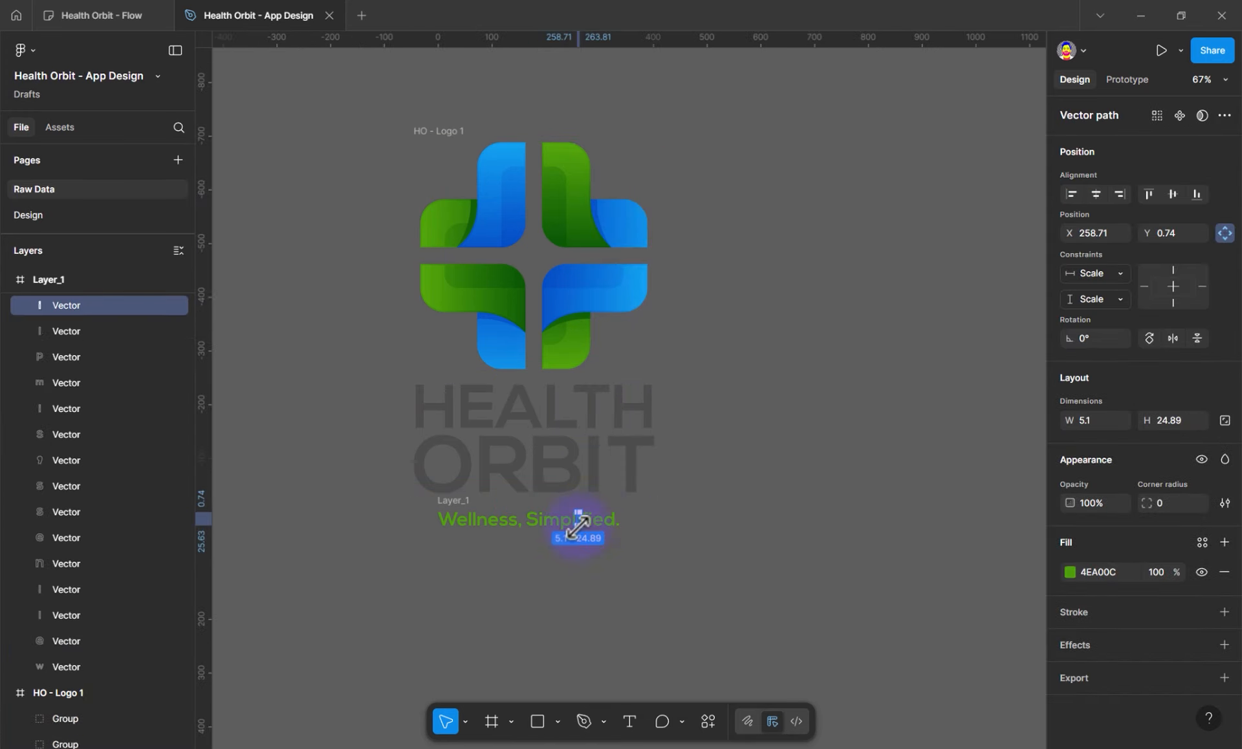
pyautogui.hotkey('ctrl', 'a')
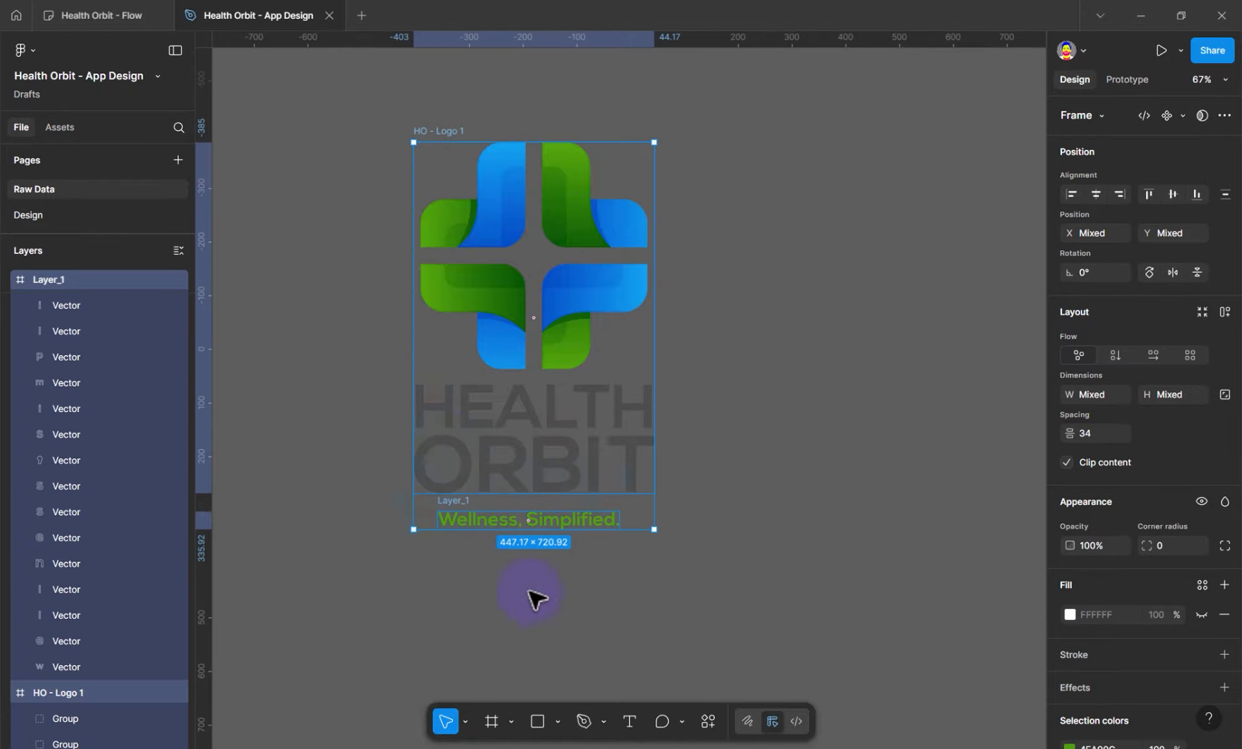
pyautogui.press('Escape')
pyautogui.hotkey('ctrl', 'z')
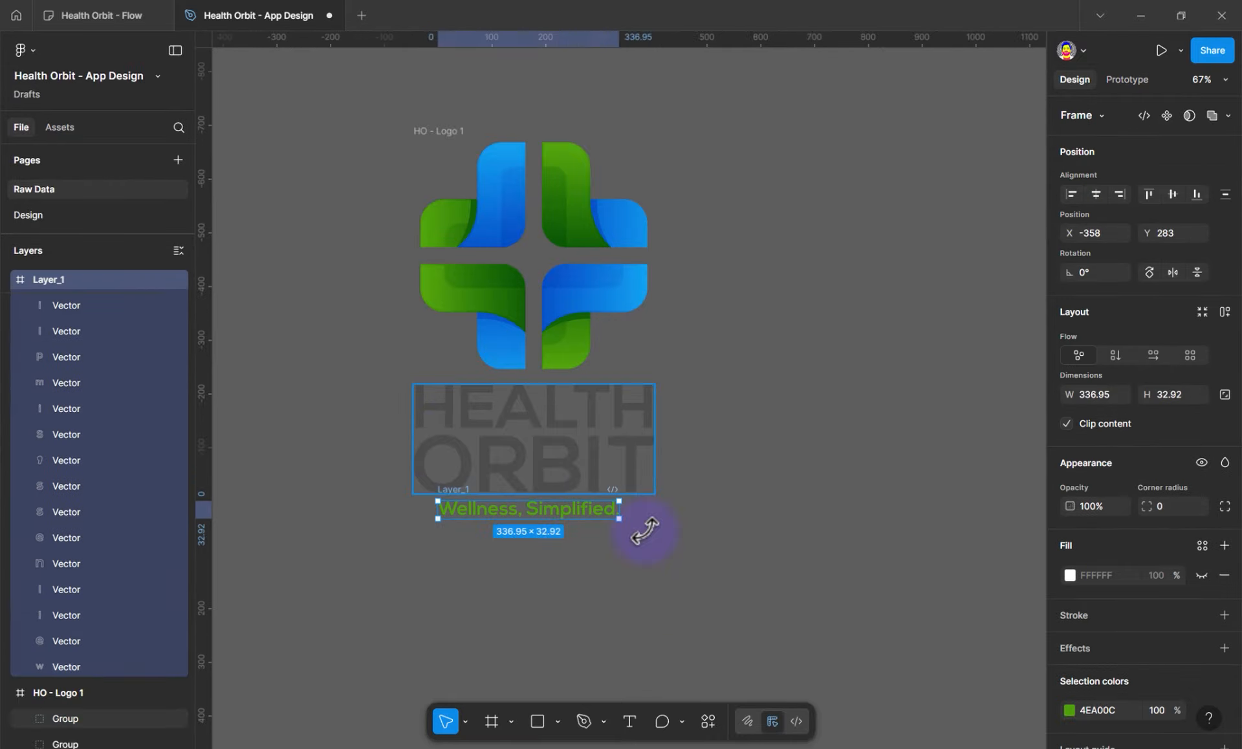
pyautogui.moveTo(637, 545); pyautogui.dragTo(377, 504)
pyautogui.hotkey('ctrl', 'g')
# Ungroup the HO - Logo 1 frame and the tagline's Layer_1 frame to release their contents onto the page
pyautogui.click(454, 131)
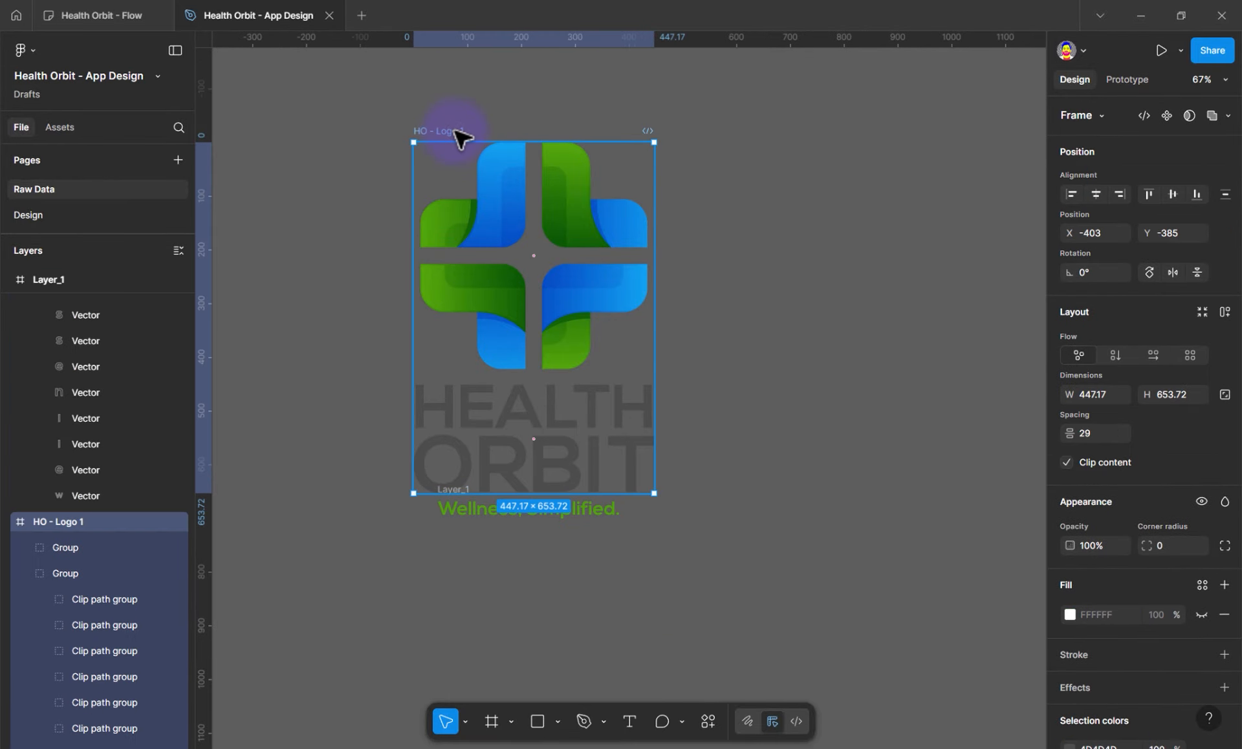
pyautogui.rightClick(456, 129)
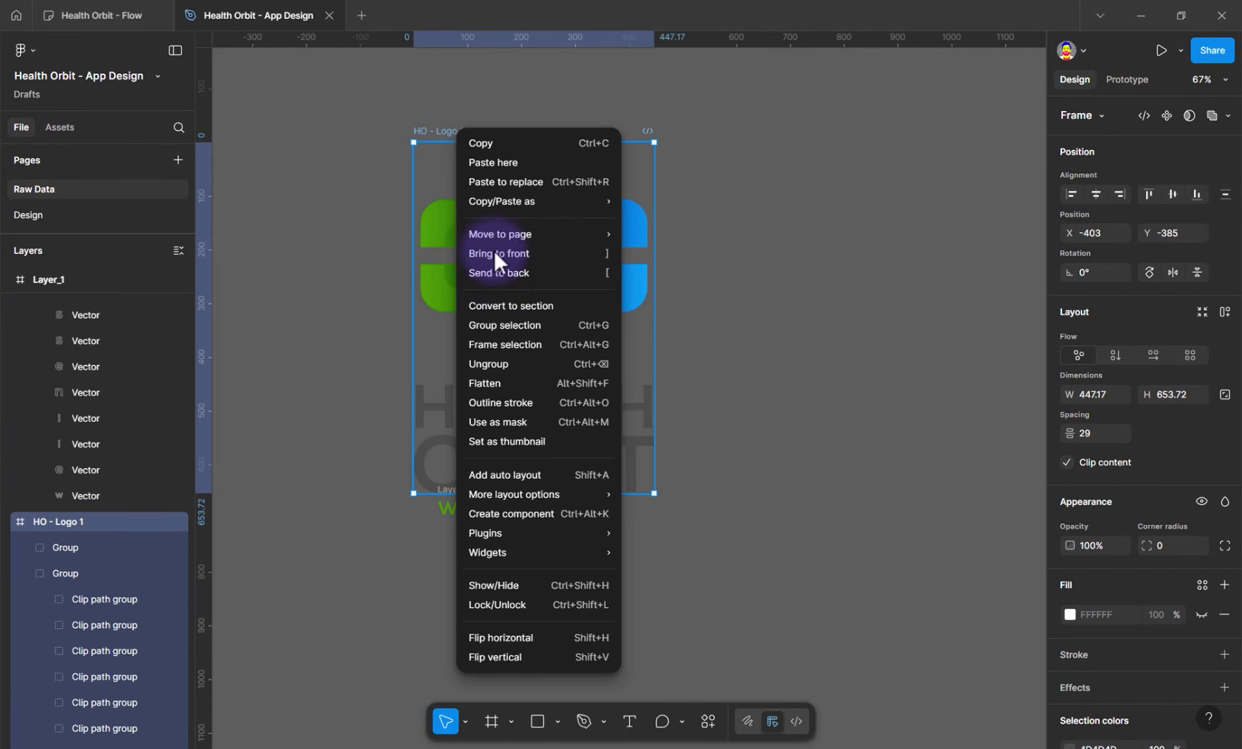
pyautogui.click(517, 364)
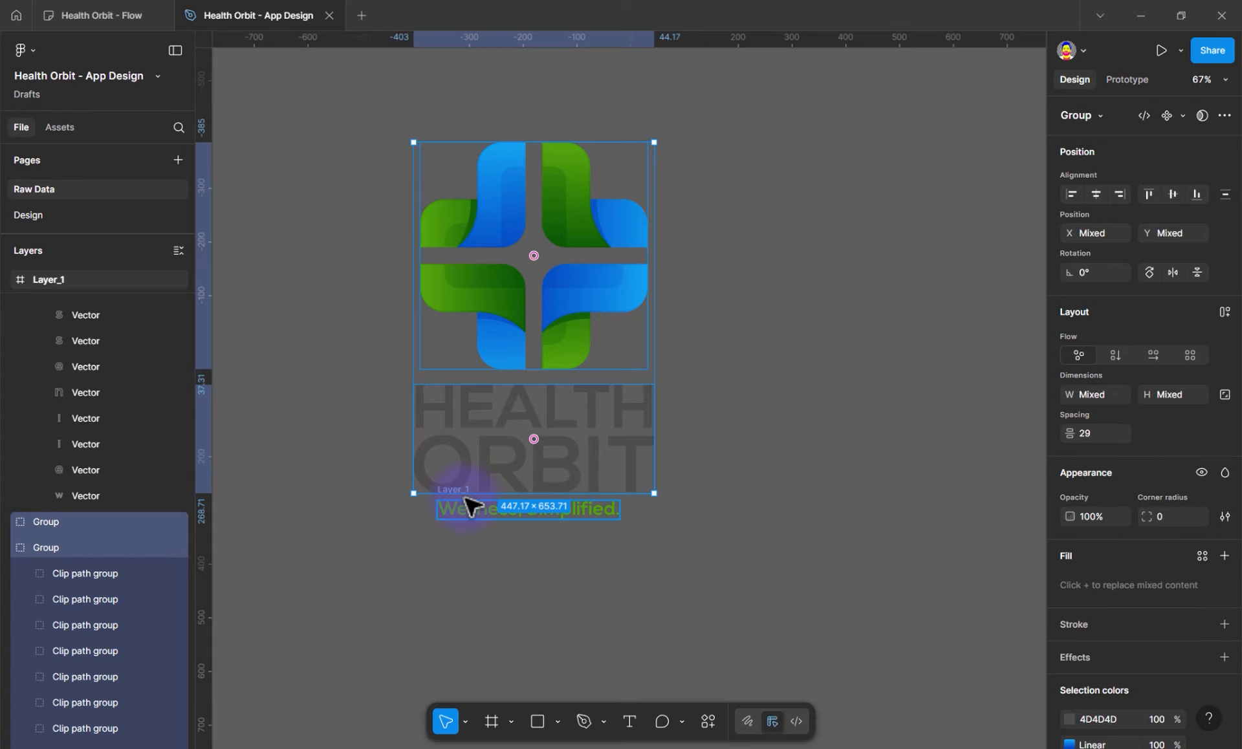
pyautogui.click(471, 511)
pyautogui.rightClick(470, 511)
pyautogui.click(504, 397)
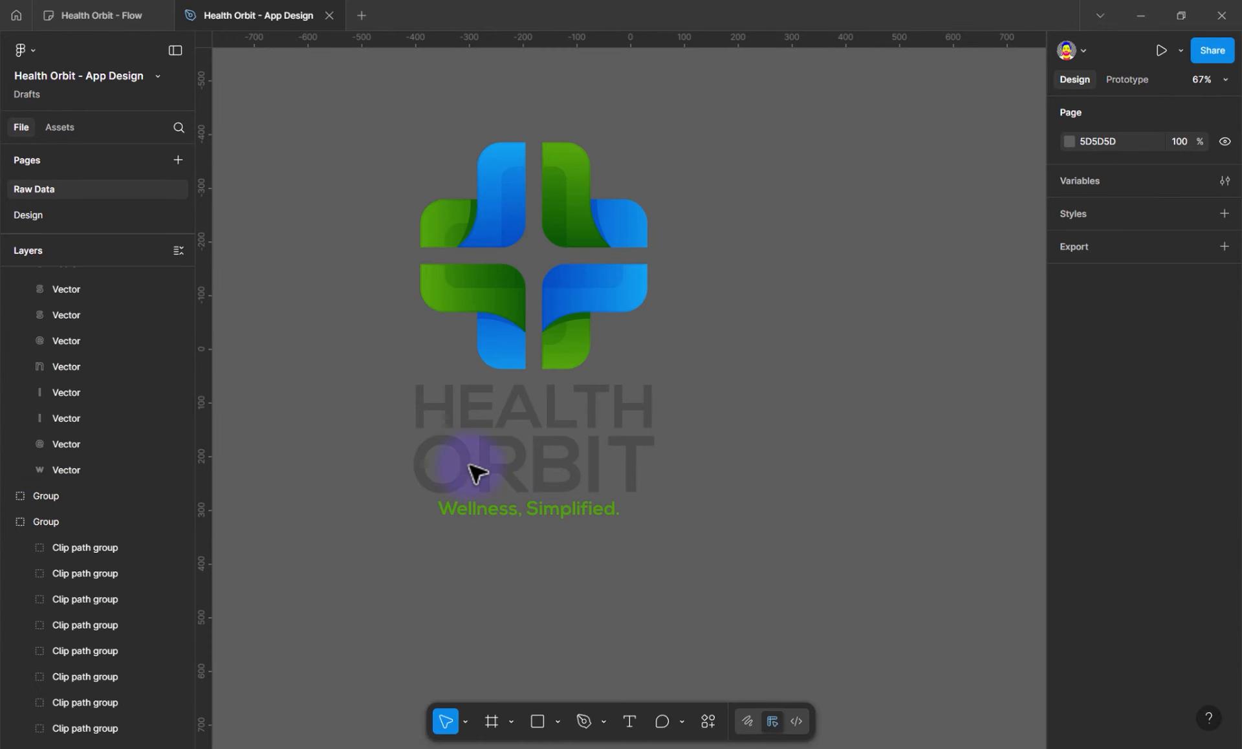
# Align the tagline and the wordmark on their horizontal centers and group them together
pyautogui.moveTo(654, 549); pyautogui.dragTo(385, 396)
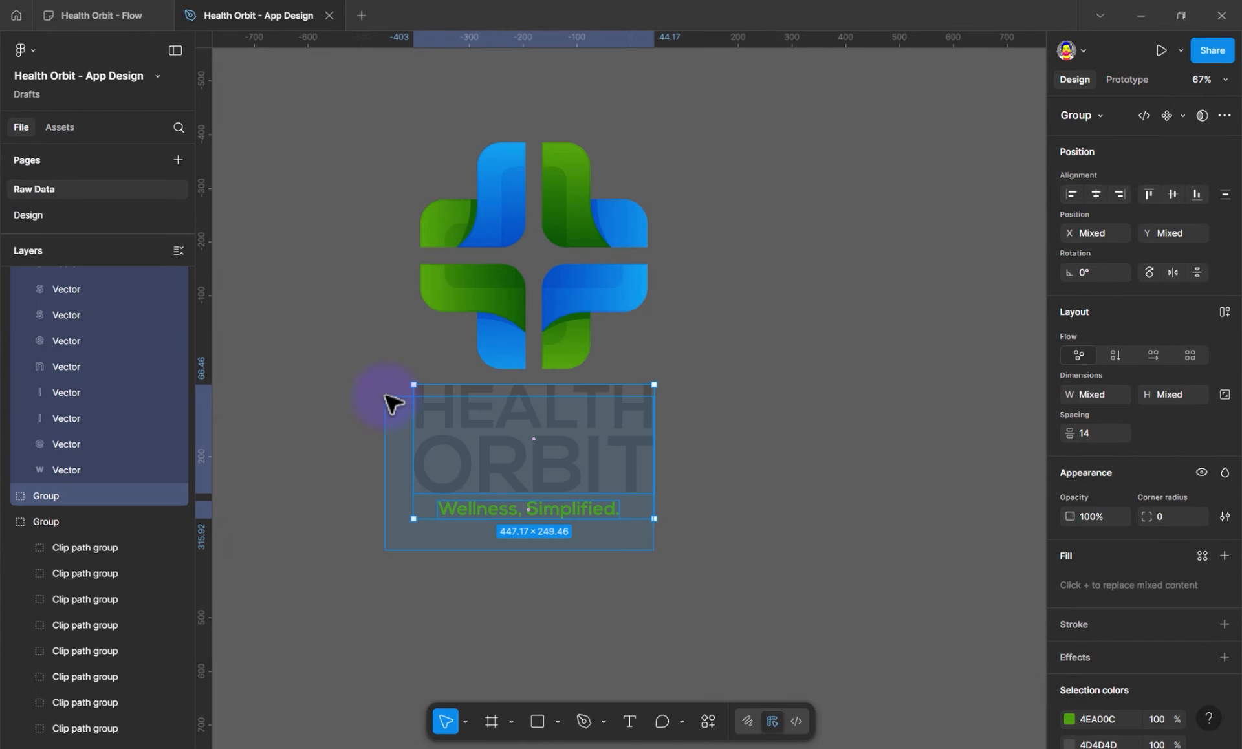
pyautogui.click(527, 591)
pyautogui.click(545, 513)
pyautogui.keyDown('shift'); pyautogui.click(573, 477); pyautogui.keyUp('shift')
pyautogui.click(1096, 193)
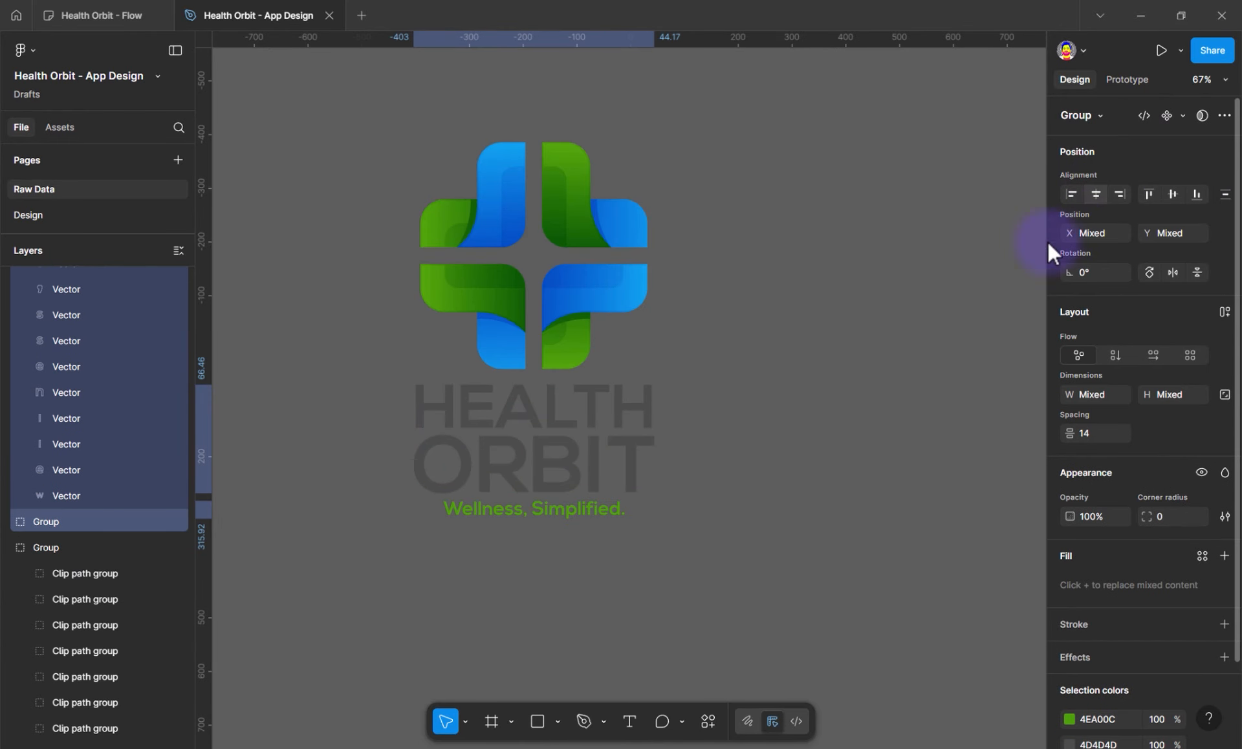
pyautogui.hotkey('ctrl', 'g')
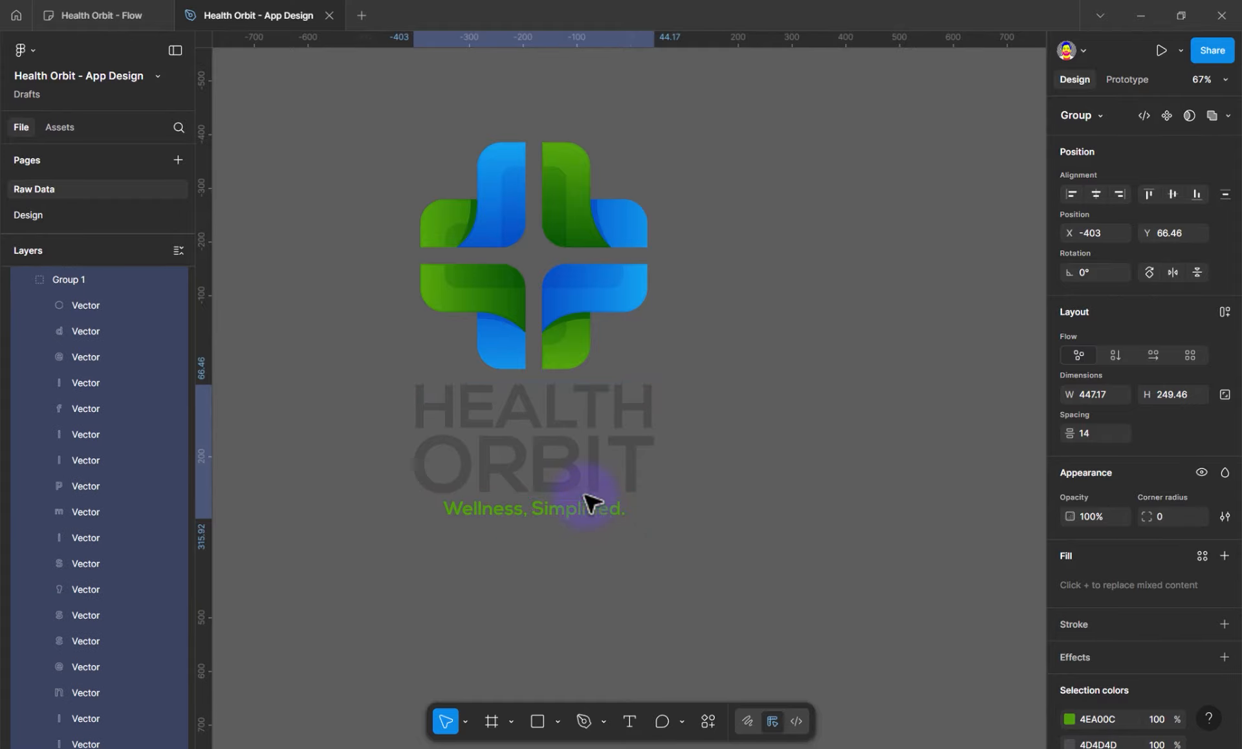
# Duplicate the logo symbol alone and place the copy beside the full logo, level with the original at about X 158
pyautogui.click(517, 354)
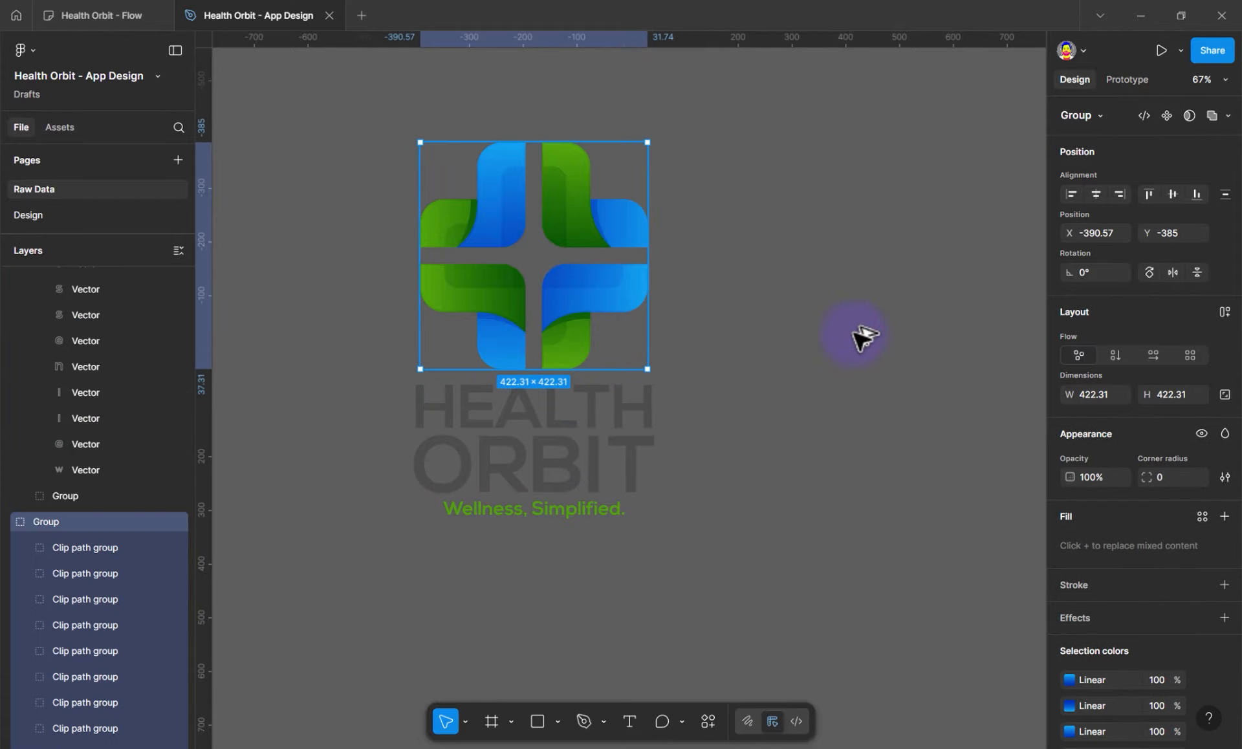
pyautogui.keyDown('alt'); pyautogui.moveTo(559, 328); pyautogui.dragTo(854, 329); pyautogui.keyUp('alt')
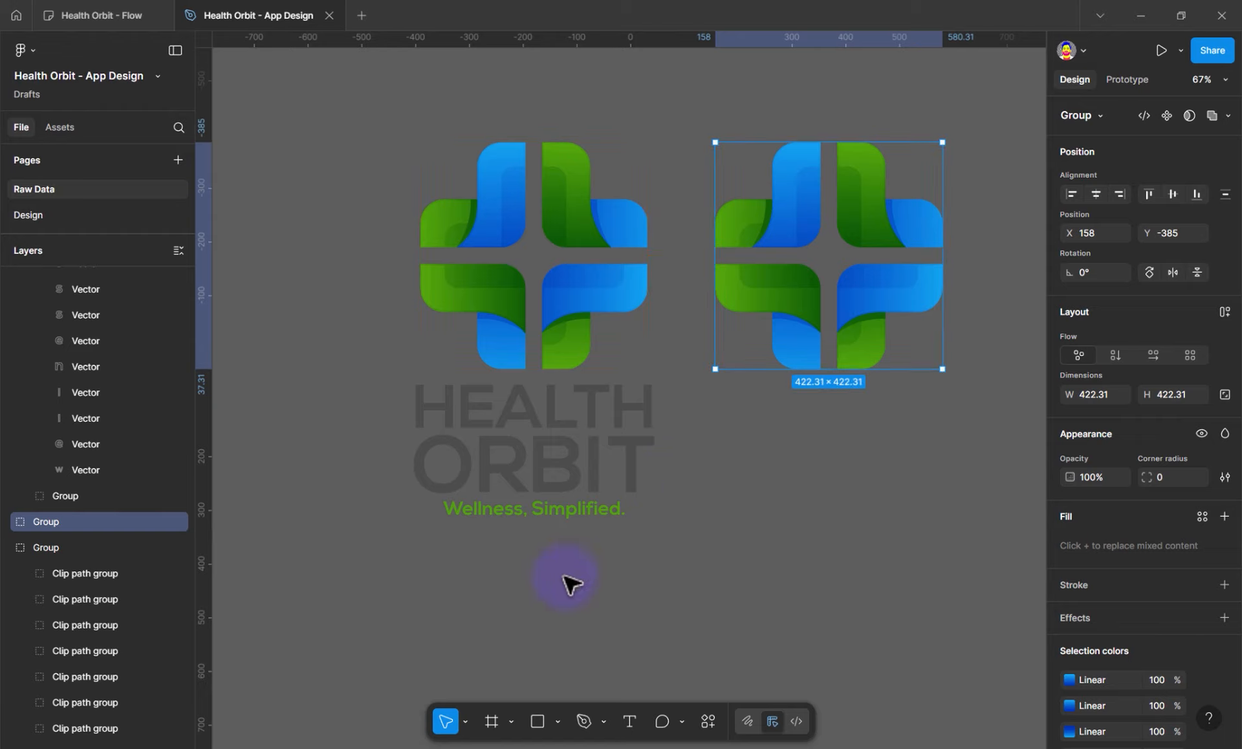
pyautogui.press('Escape')
# Duplicate the full logo and arrange the copy as a horizontal version with the symbol to the left of the wordmark and tagline
pyautogui.click(503, 285)
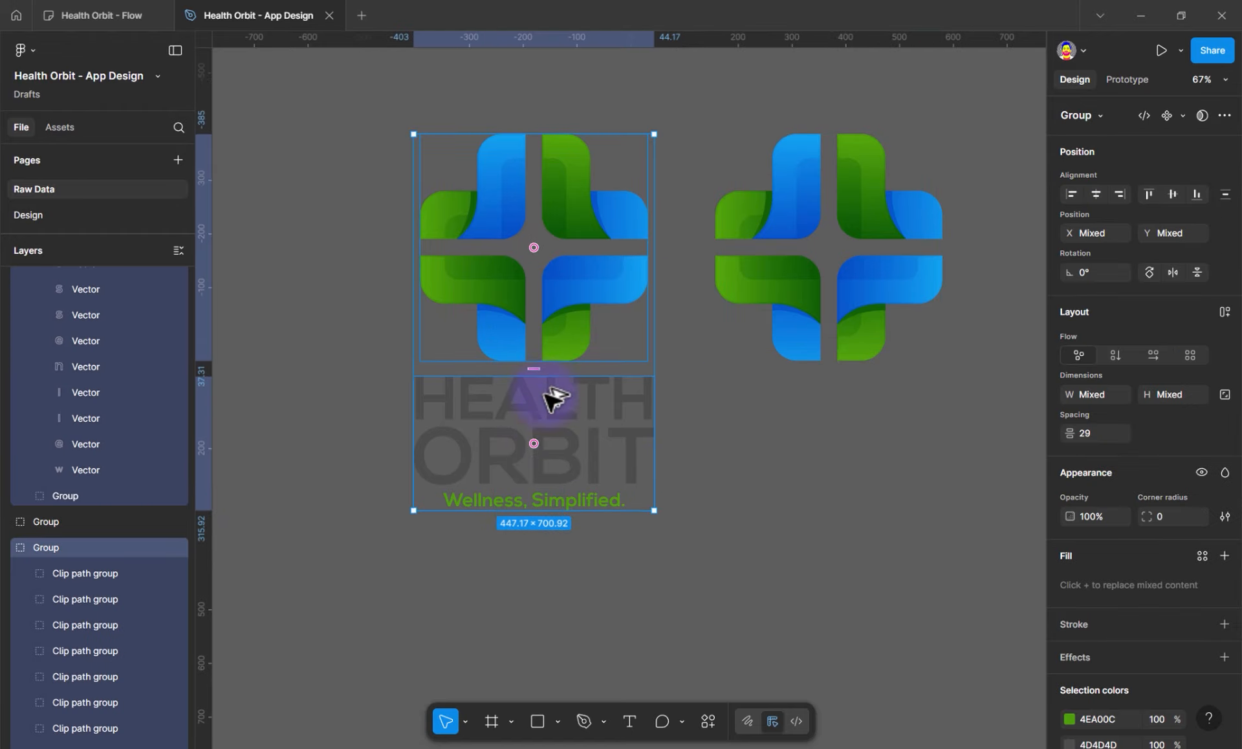
pyautogui.scroll(-2, 553, 404)
pyautogui.scroll(-4, 559, 406)
pyautogui.keyDown('alt'); pyautogui.moveTo(555, 402); pyautogui.dragTo(353, 382); pyautogui.keyUp('alt')
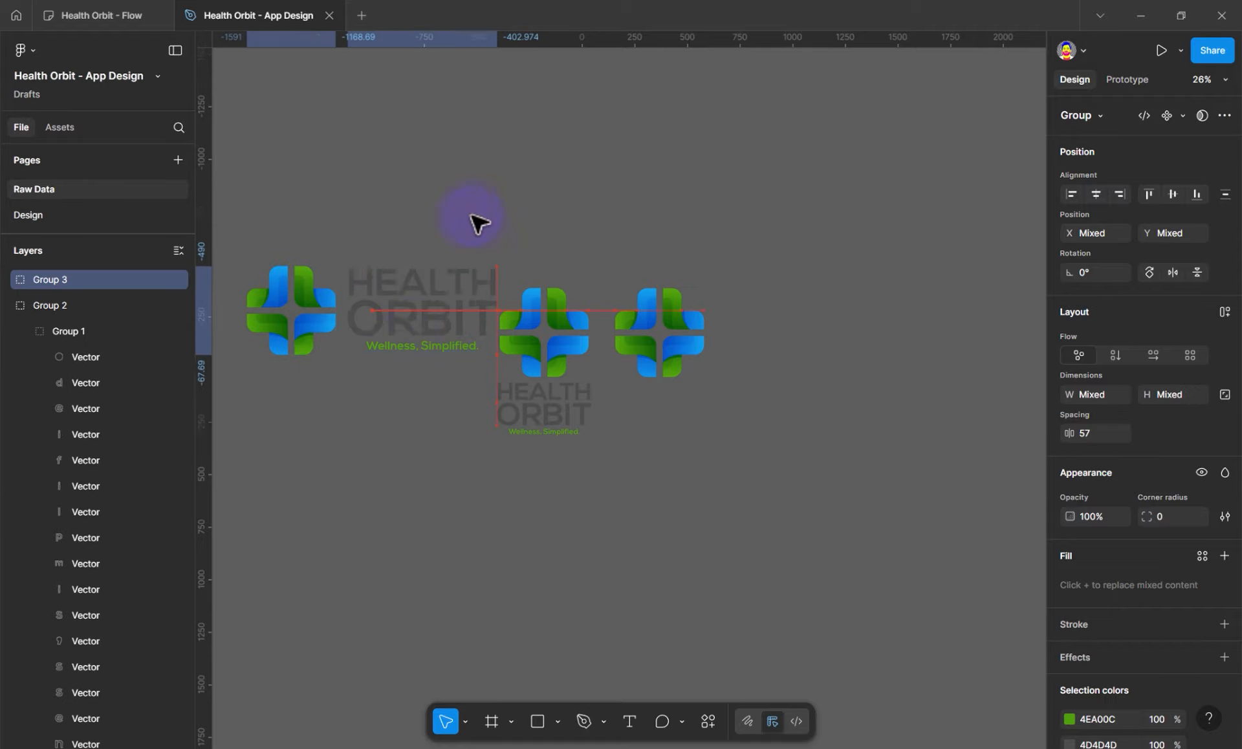
pyautogui.click(569, 510)
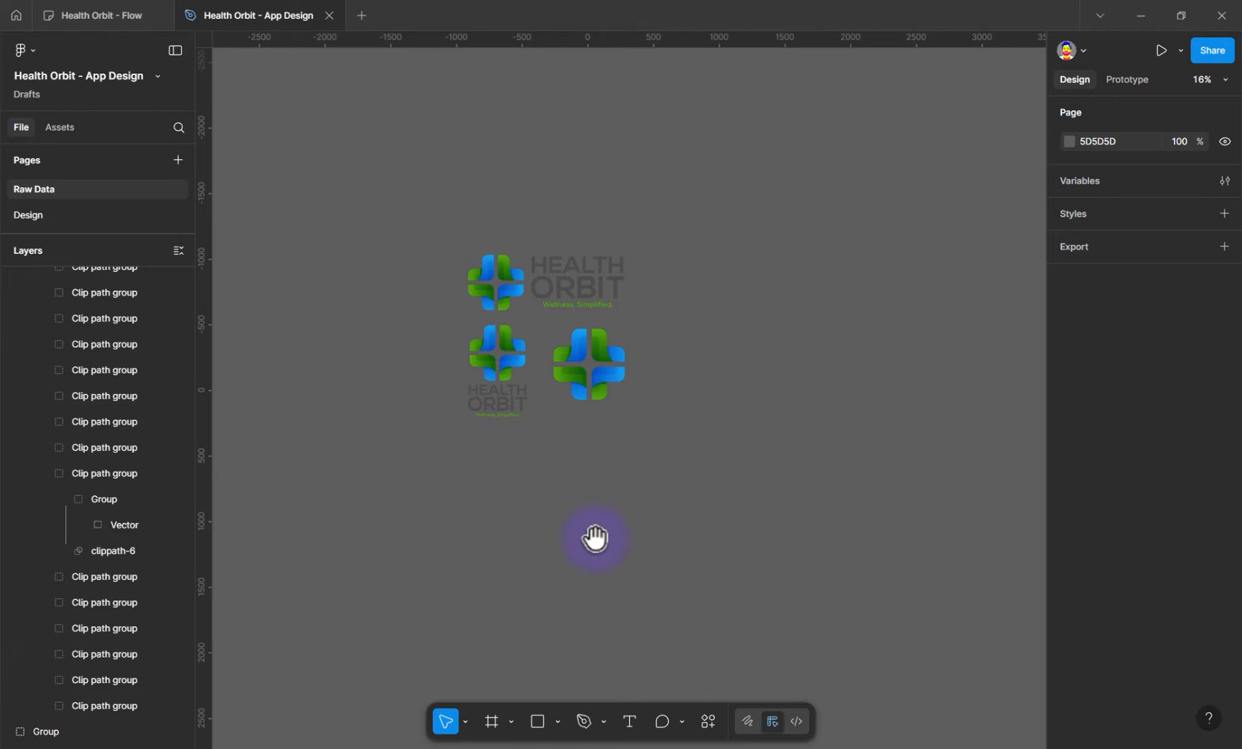
pyautogui.moveTo(595, 535); pyautogui.dragTo(397, 521)
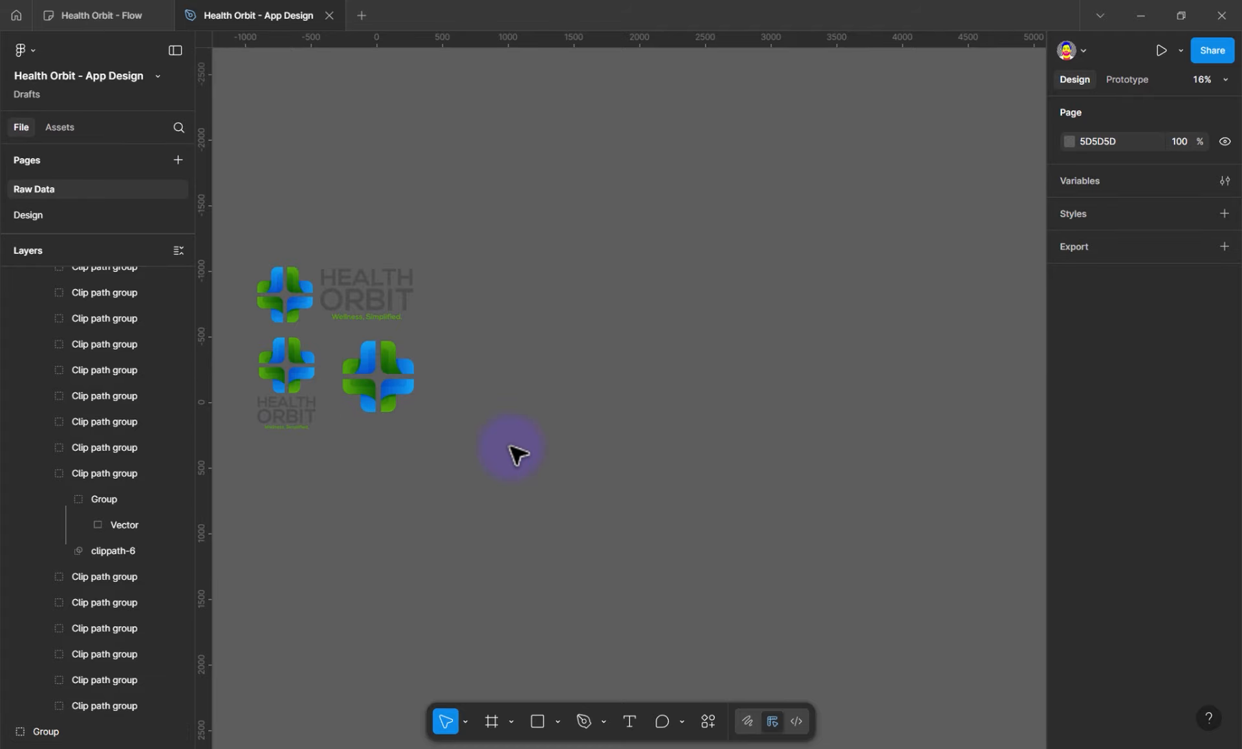
# Draw a square of about 140 × 140 beside the logo symbol and duplicate it into a row of six spaced 15 apart
pyautogui.click(407, 410)
pyautogui.scroll(3, 404, 406)
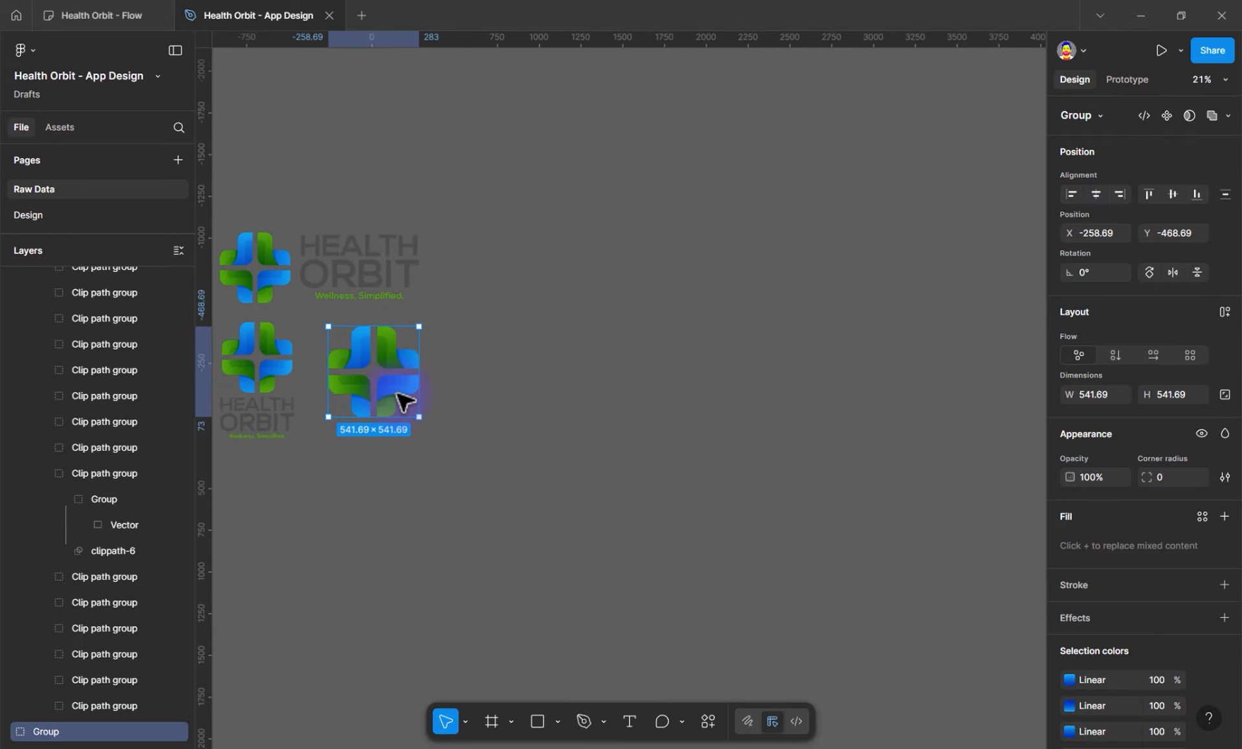
pyautogui.scroll(2, 404, 404)
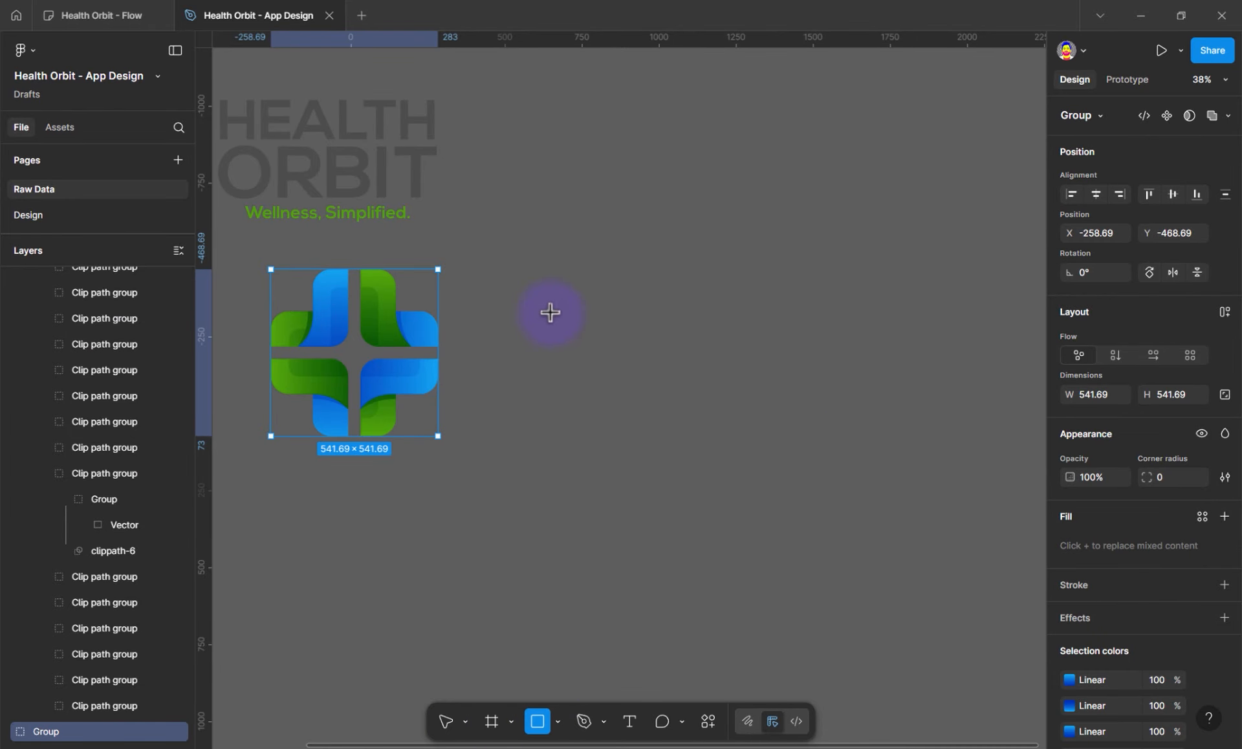
pyautogui.moveTo(537, 293)
pyautogui.mouseDown()
pyautogui.moveTo(568, 333)
pyautogui.moveTo(620, 320)
pyautogui.moveTo(607, 319)
pyautogui.mouseUp()
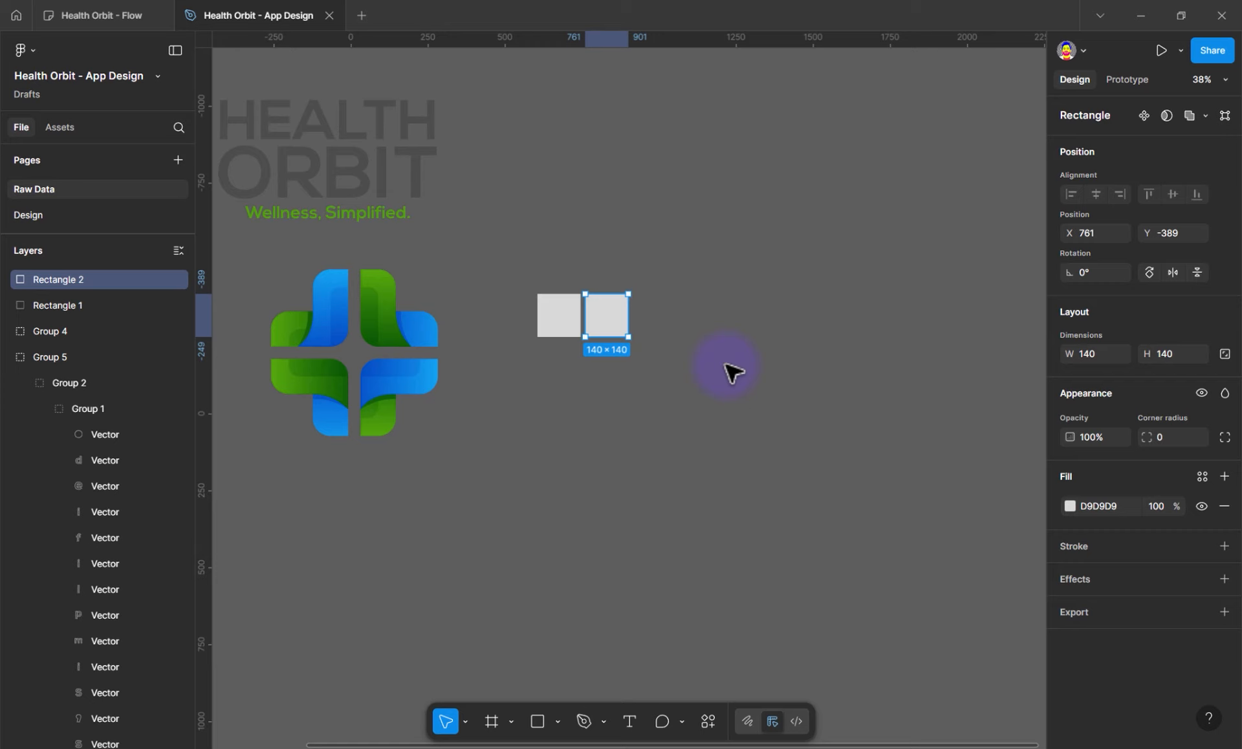
pyautogui.hotkey('ctrl', 'd')
pyautogui.hotkey('ctrl', 'd')
pyautogui.hotkey('ctrl', 'd')
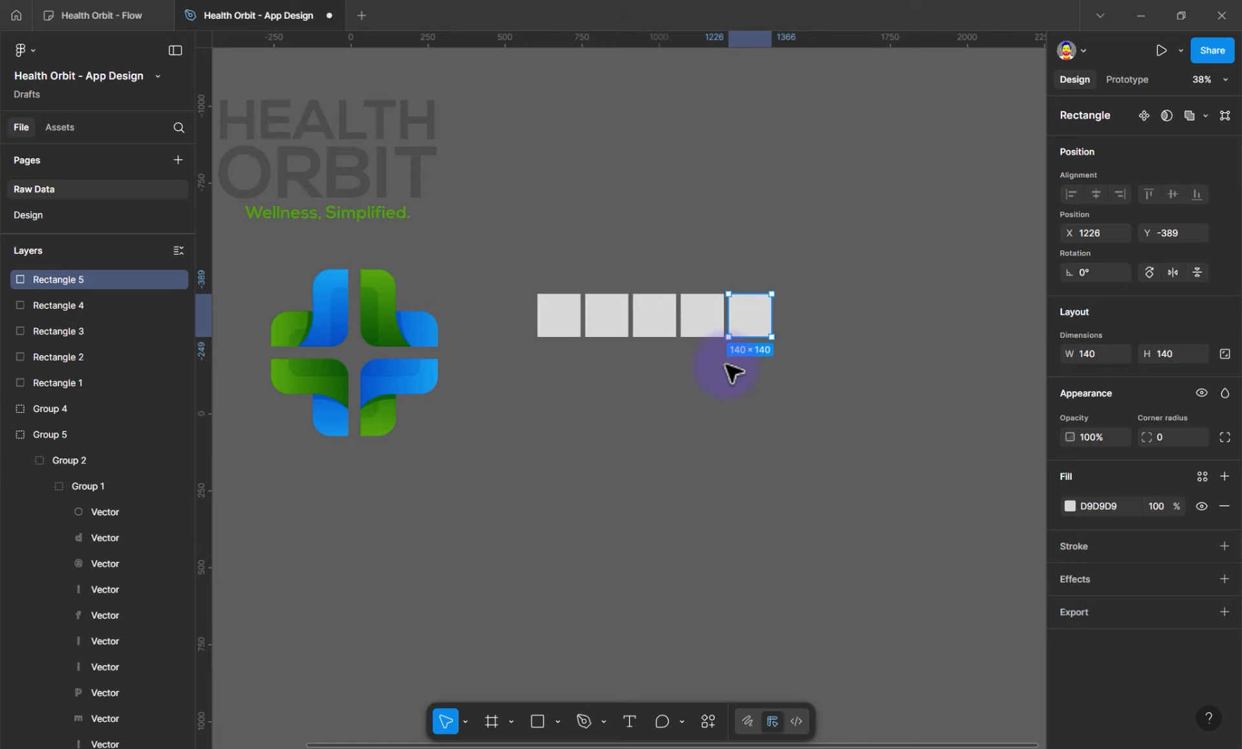
pyautogui.hotkey('ctrl', 'd')
pyautogui.click(554, 352)
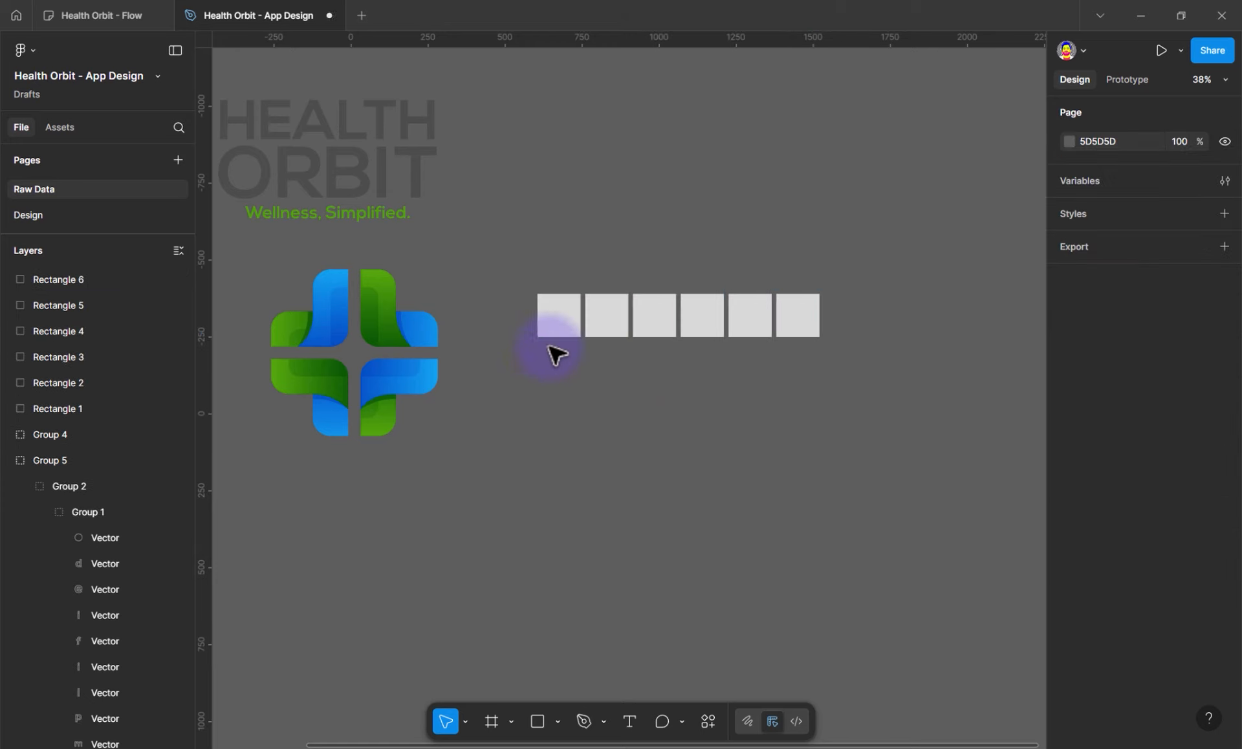
# Fill the first three squares with blues sampled from the logo symbol: 0F8EE6, 0B78DB and 0656CA
pyautogui.click(563, 319)
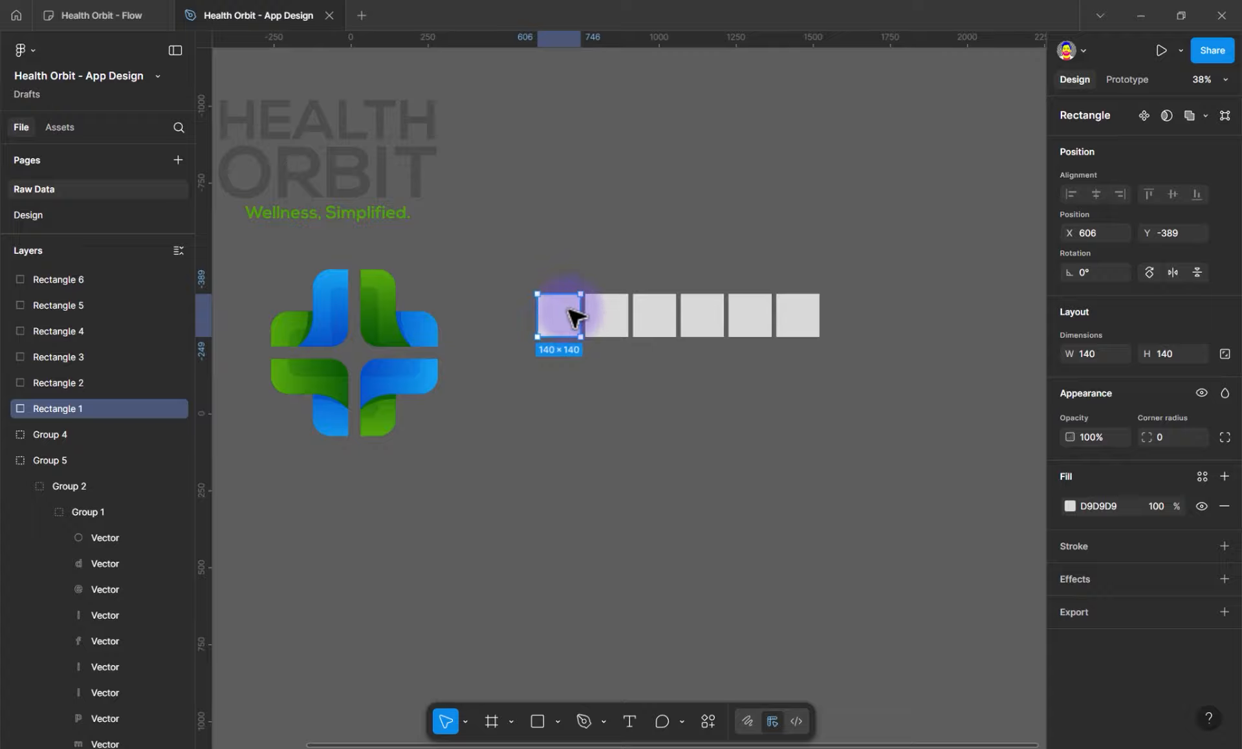
pyautogui.press('i')
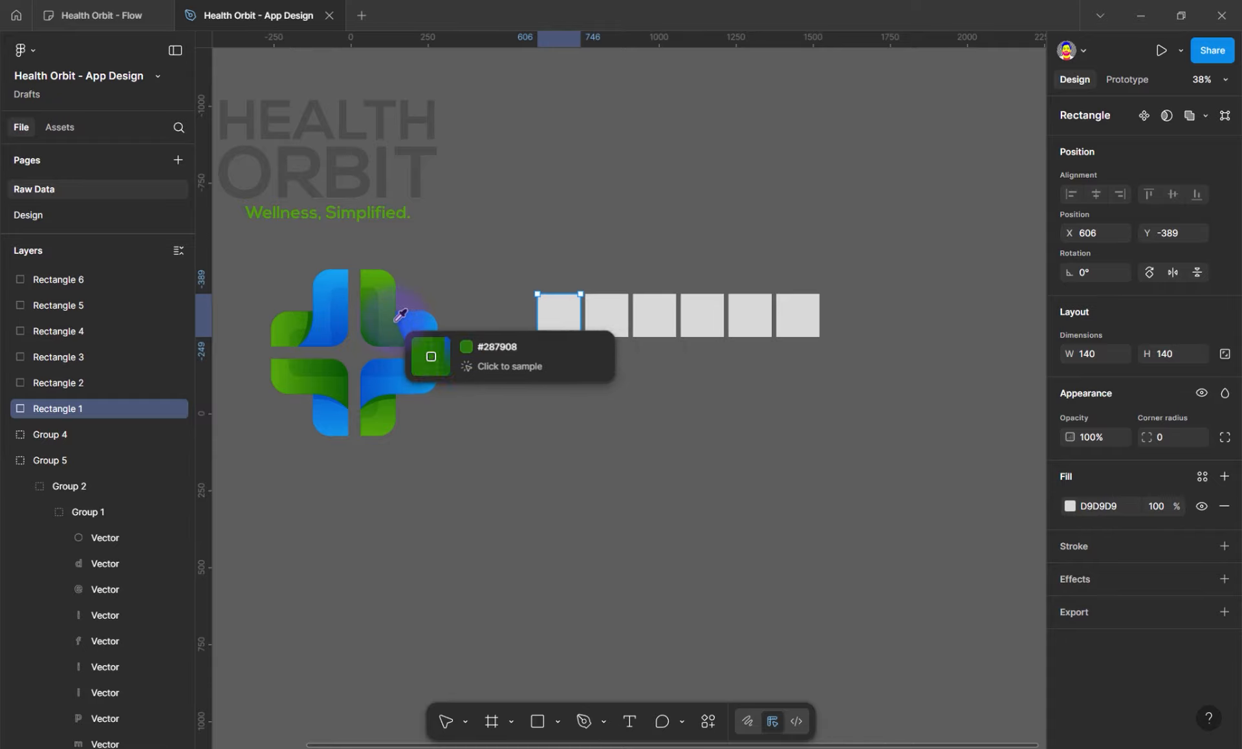
pyautogui.click(434, 316)
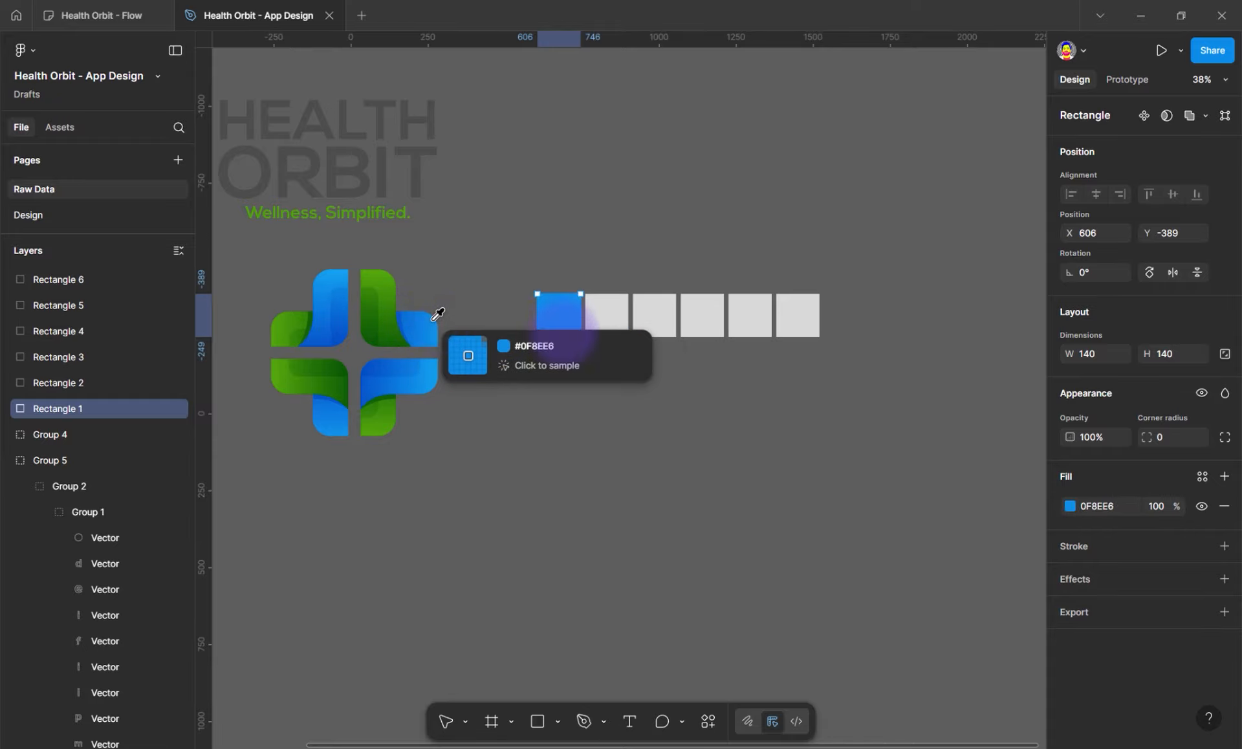
pyautogui.click(592, 320)
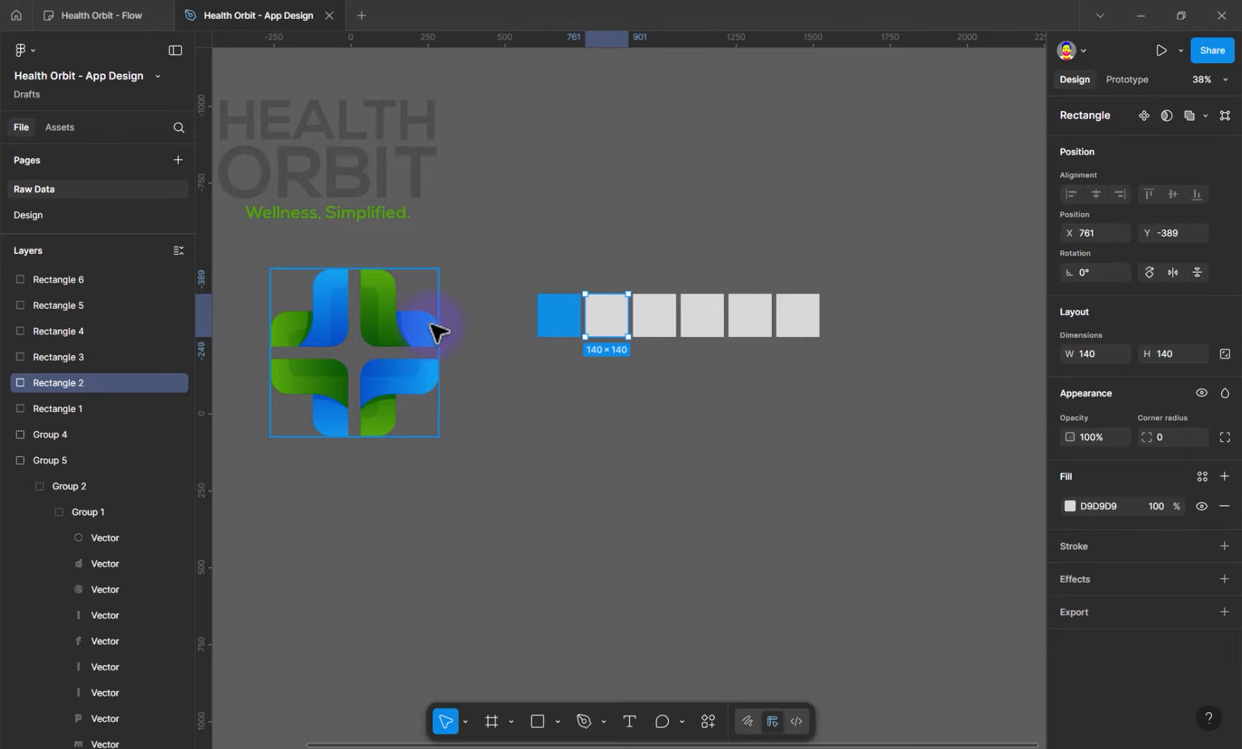
pyautogui.press('i')
pyautogui.click(413, 321)
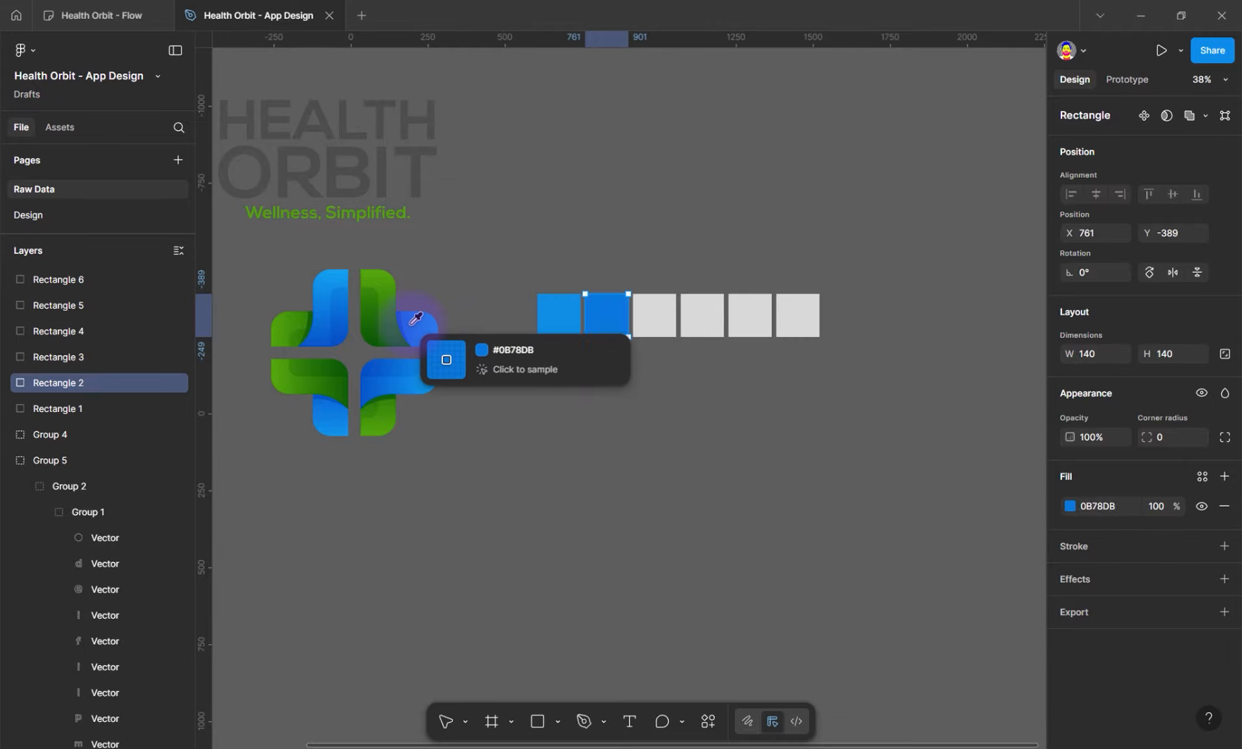
pyautogui.click(655, 321)
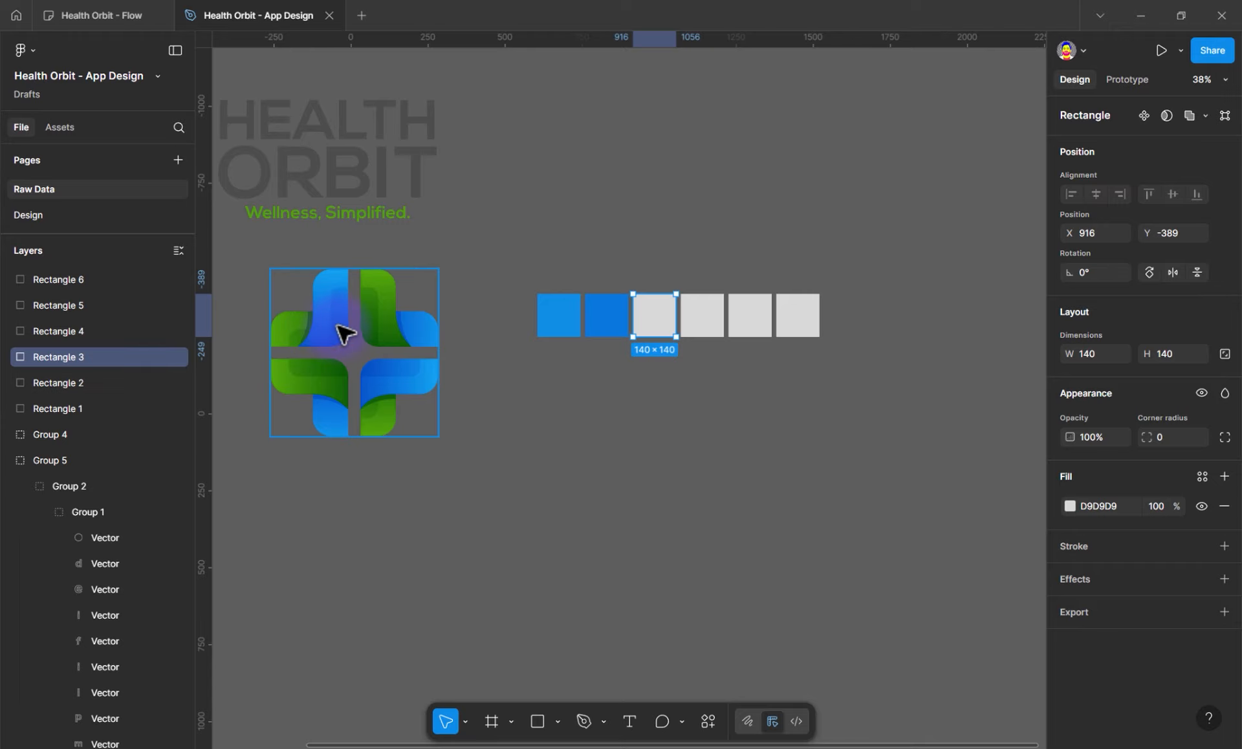
pyautogui.press('i')
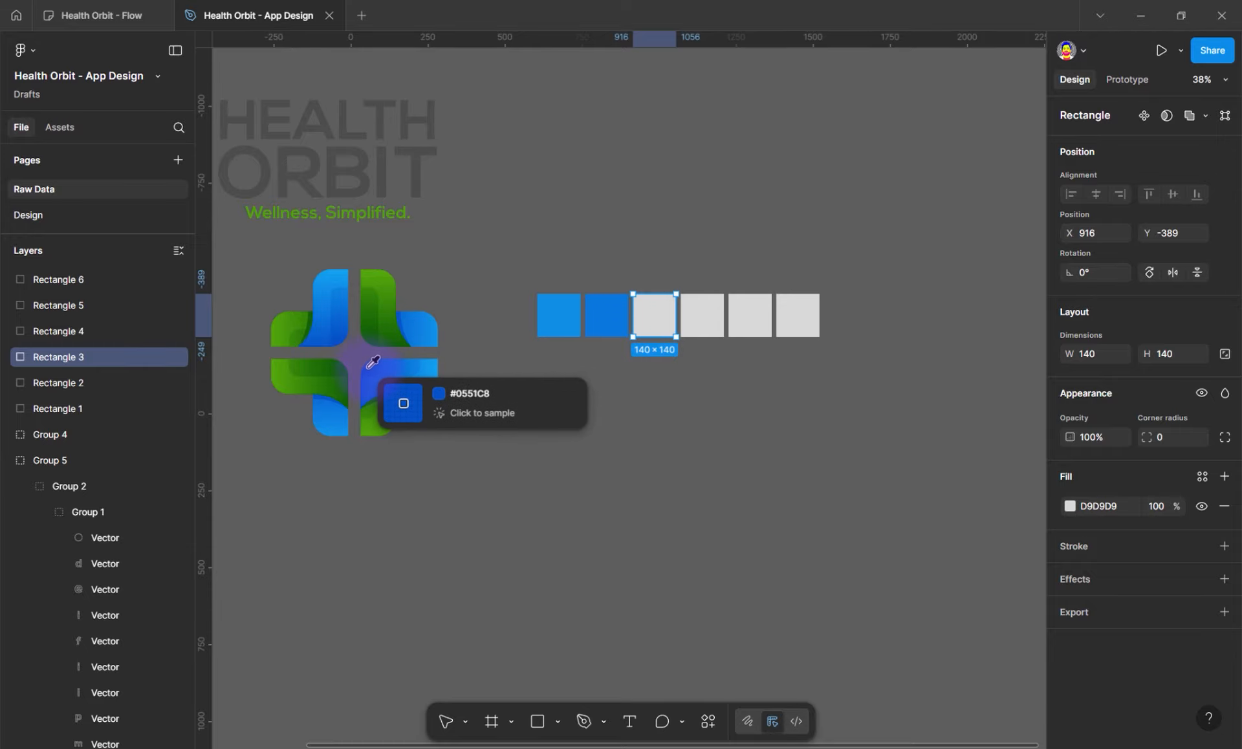
pyautogui.click(374, 369)
# Fill the last three squares with greens sampled from the logo symbol: 106004, 348509 and 51A40C
pyautogui.click(702, 317)
pyautogui.press('i')
pyautogui.click(399, 340)
pyautogui.click(750, 316)
pyautogui.press('i')
pyautogui.click(387, 302)
pyautogui.click(798, 314)
pyautogui.press('i')
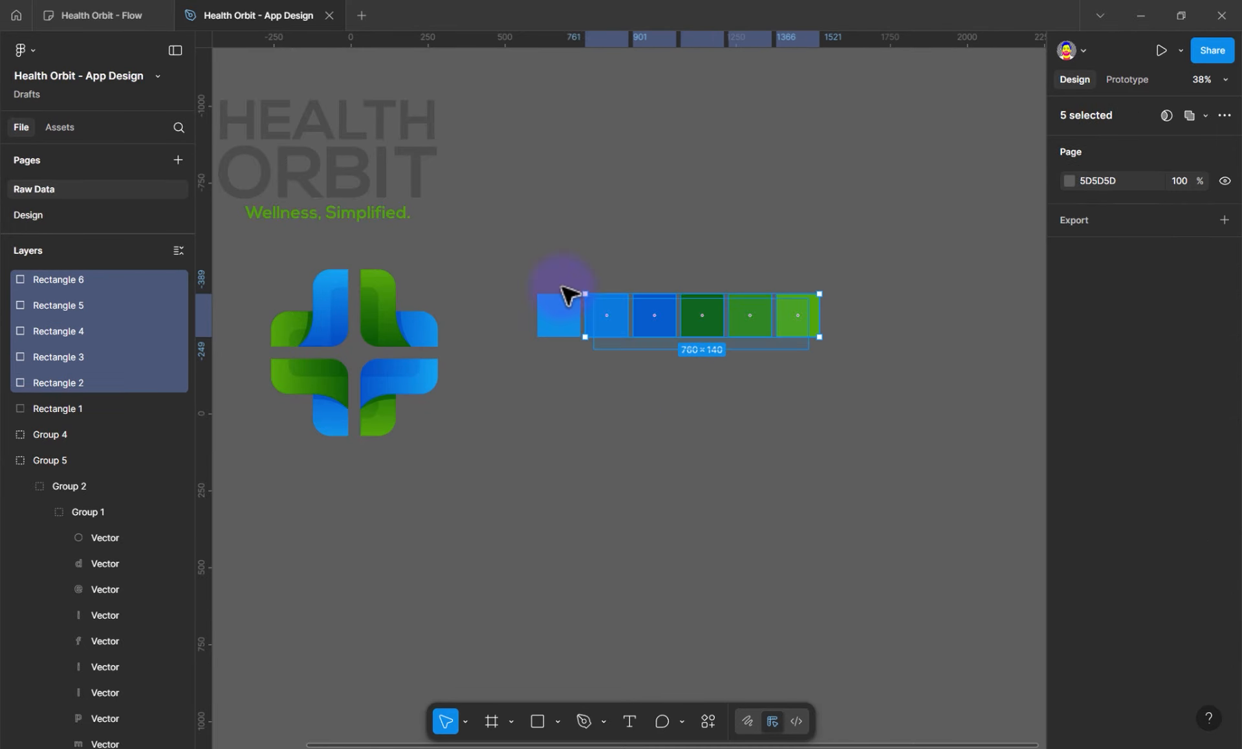
# Duplicate the row of six color swatches and place the copy directly below the original at Y -210
pyautogui.moveTo(612, 325); pyautogui.dragTo(620, 386)
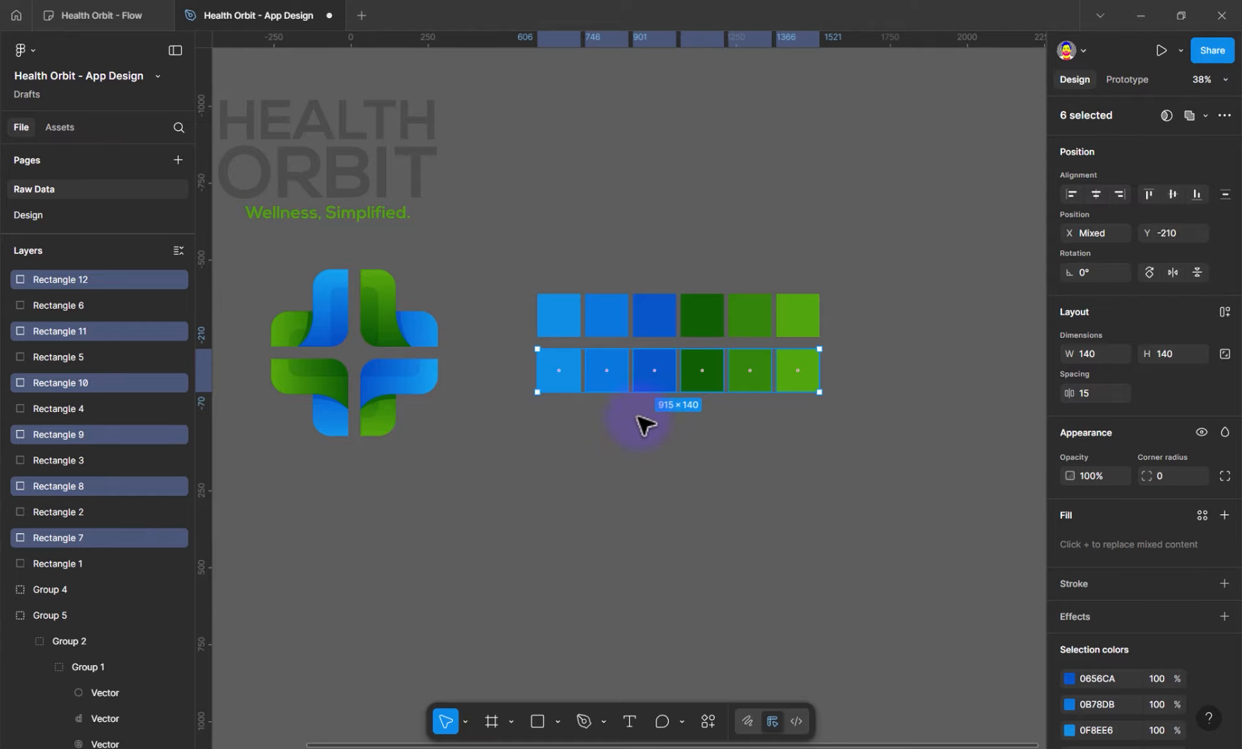
pyautogui.click(637, 439)
pyautogui.click(797, 383)
pyautogui.click(1202, 476)
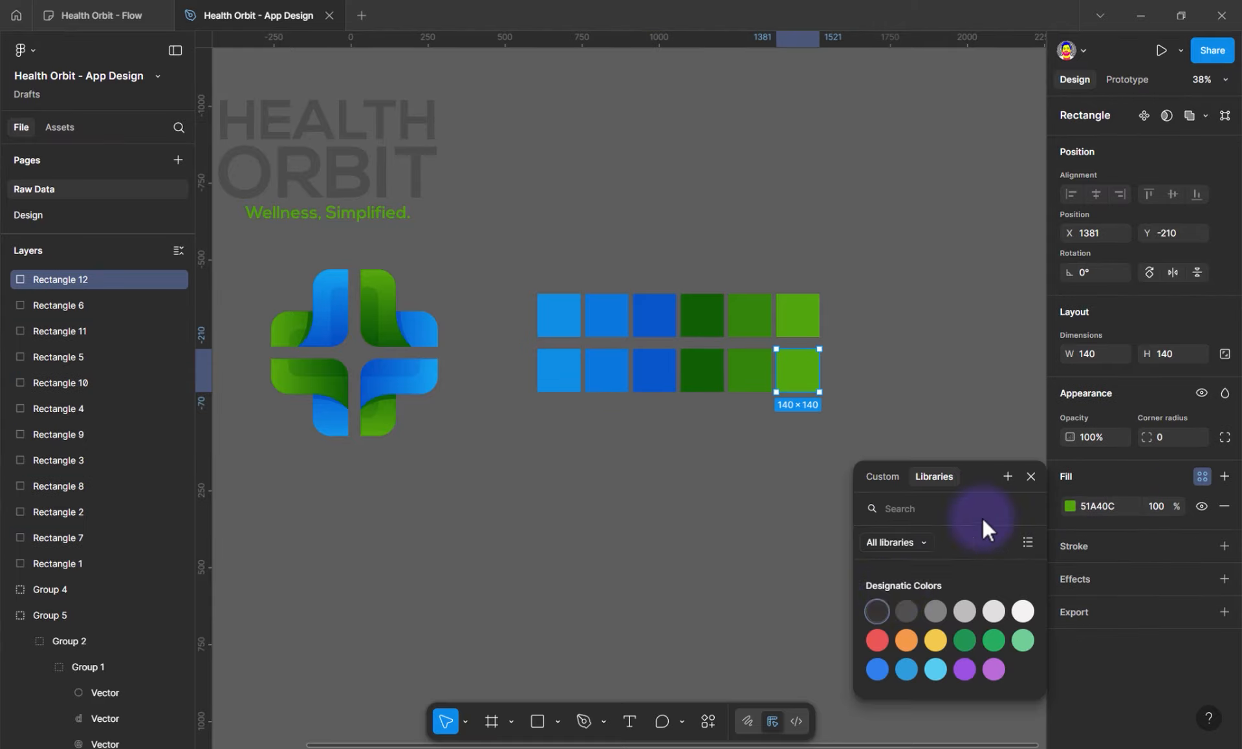
pyautogui.click(707, 525)
pyautogui.click(574, 379)
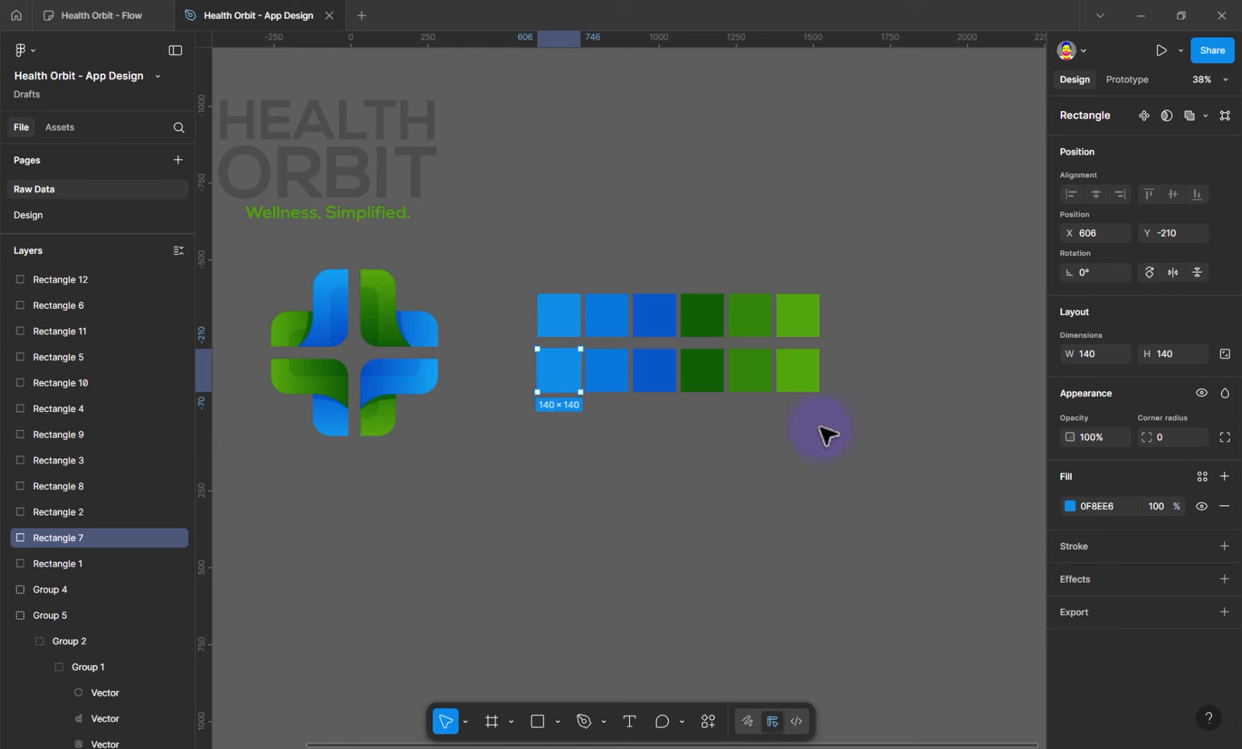
# Replace the mixed fills of all six swatches in the lower row with a single off-white F9F9F9 fill
pyautogui.moveTo(478, 359); pyautogui.dragTo(831, 440)
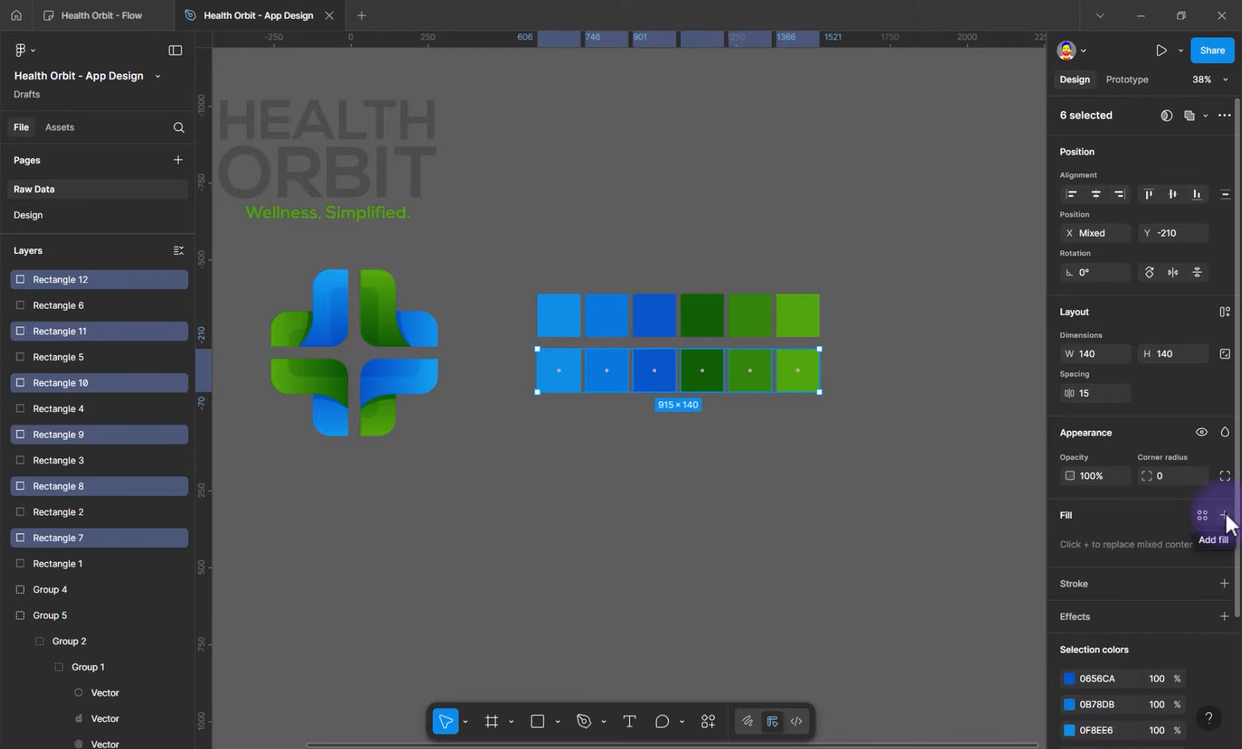
pyautogui.scroll(-3, 1207, 538)
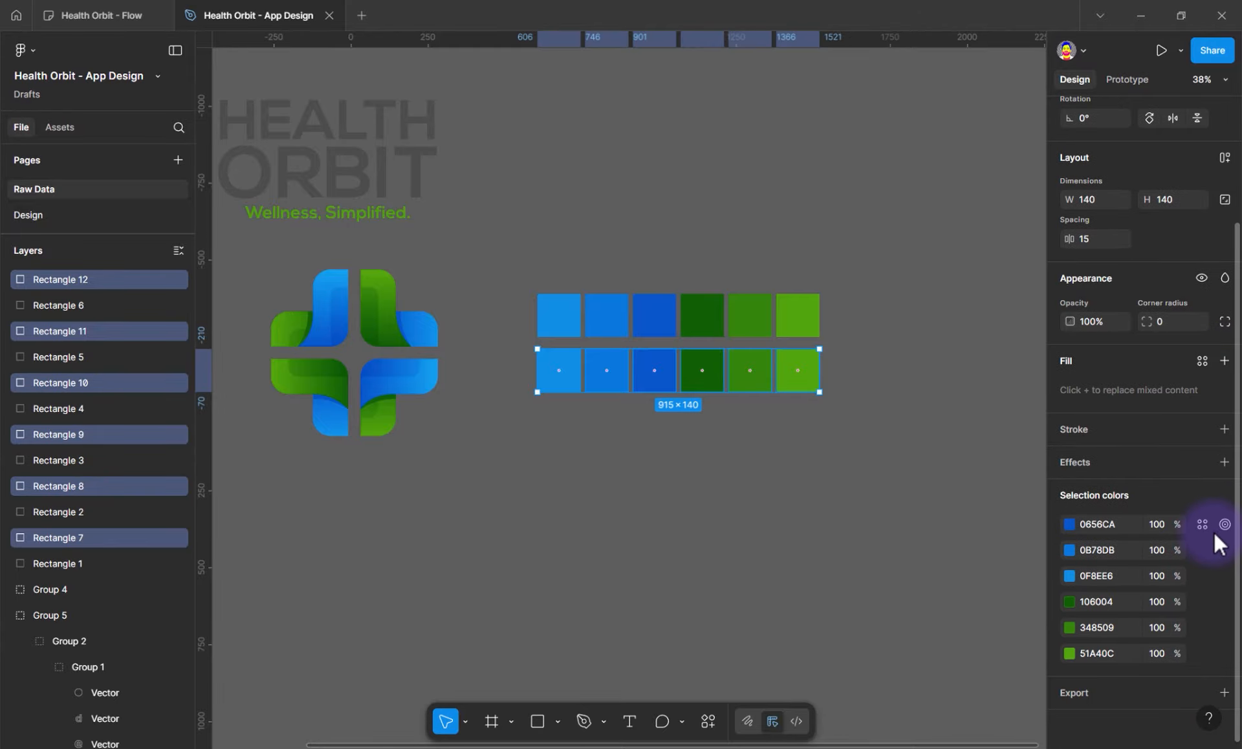
pyautogui.click(1224, 360)
pyautogui.moveTo(875, 418); pyautogui.dragTo(867, 386)
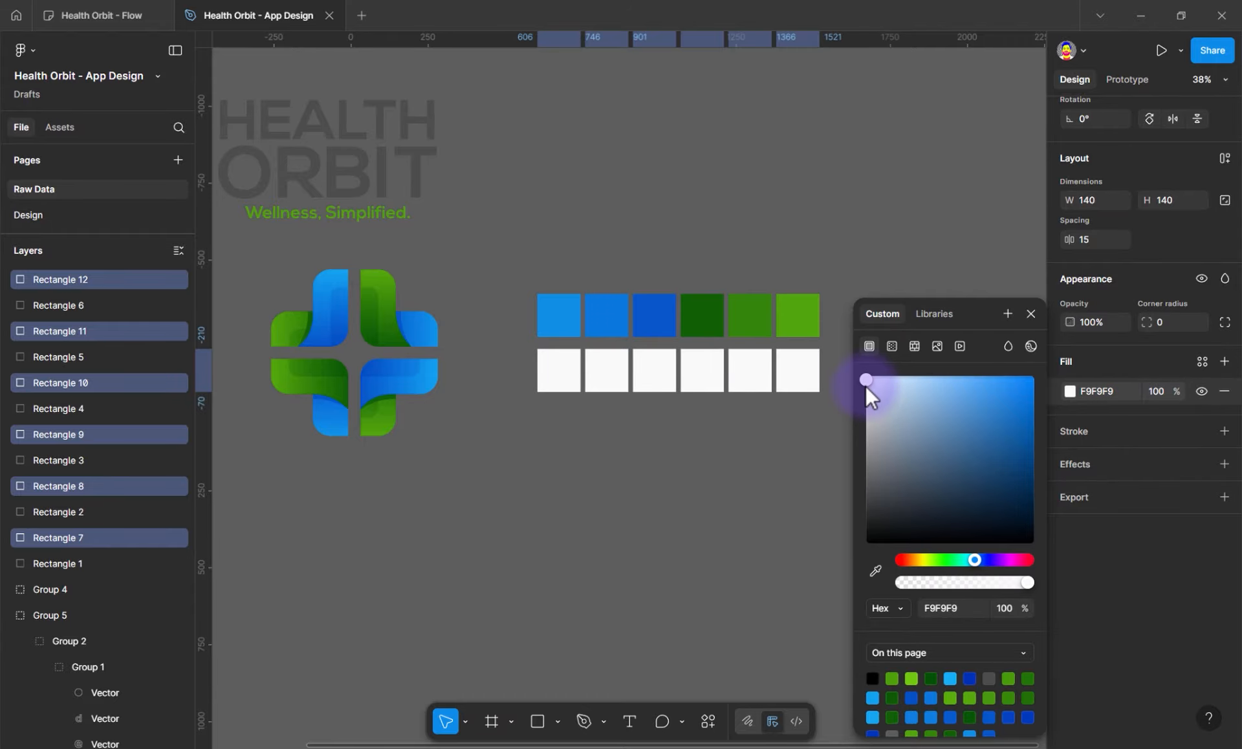
pyautogui.click(825, 369)
# Overlay black 000000 fills on the lower row's fifth swatch at 20% and its fourth swatch at 35%
pyautogui.click(763, 378)
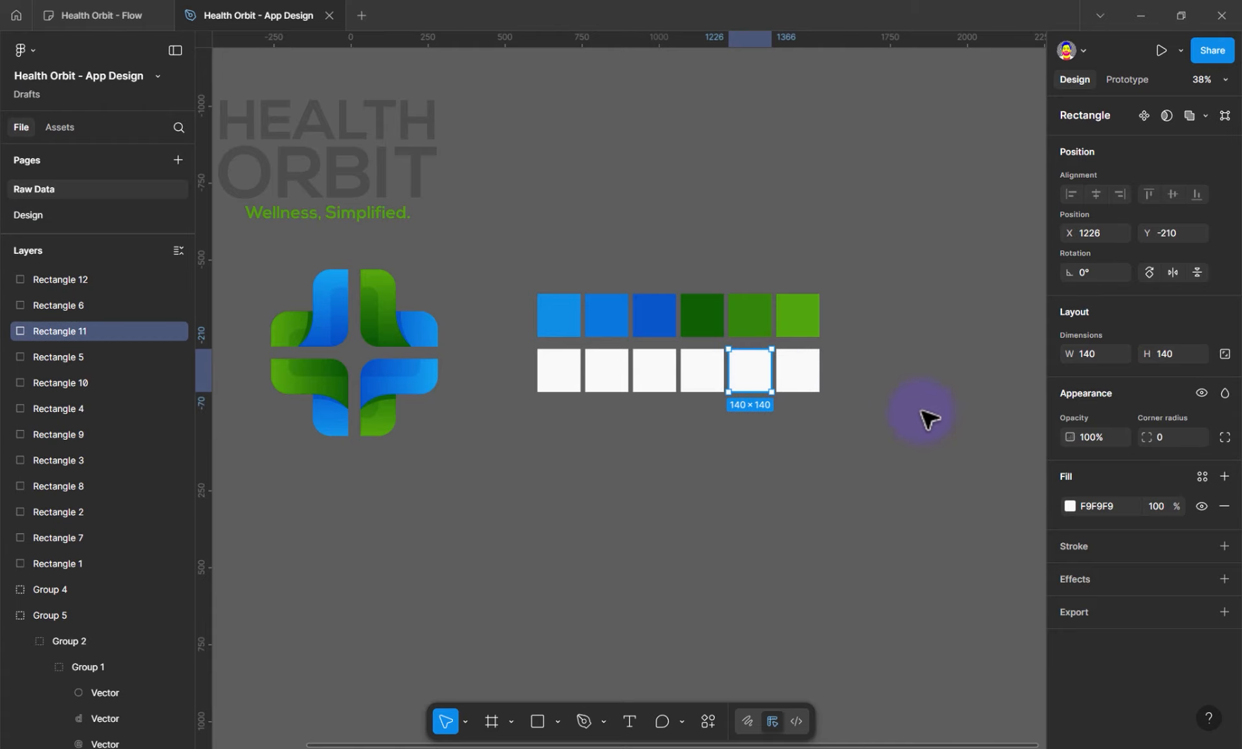
pyautogui.click(1224, 477)
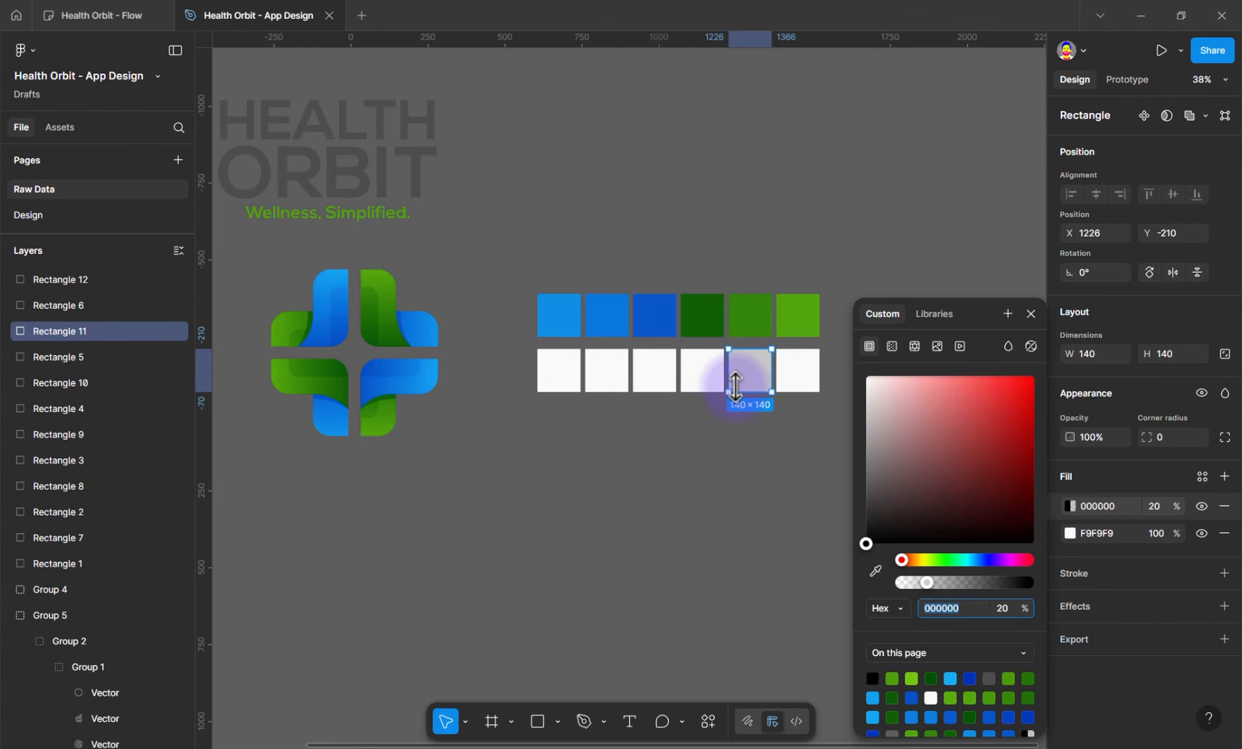
pyautogui.click(1224, 476)
pyautogui.click(1160, 510)
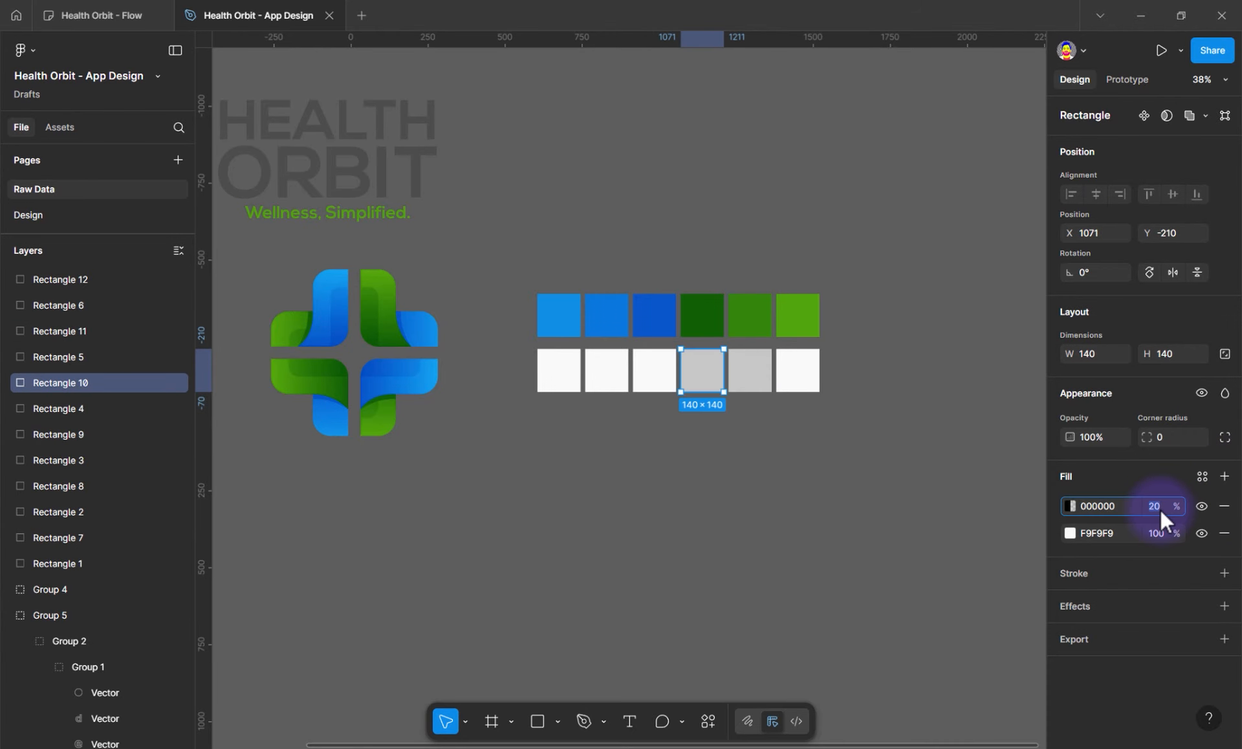
pyautogui.write('35')
pyautogui.press('Return')
# Add a second fill of black 000000 at 45% opacity to the third swatch of the lower row
pyautogui.click(671, 375)
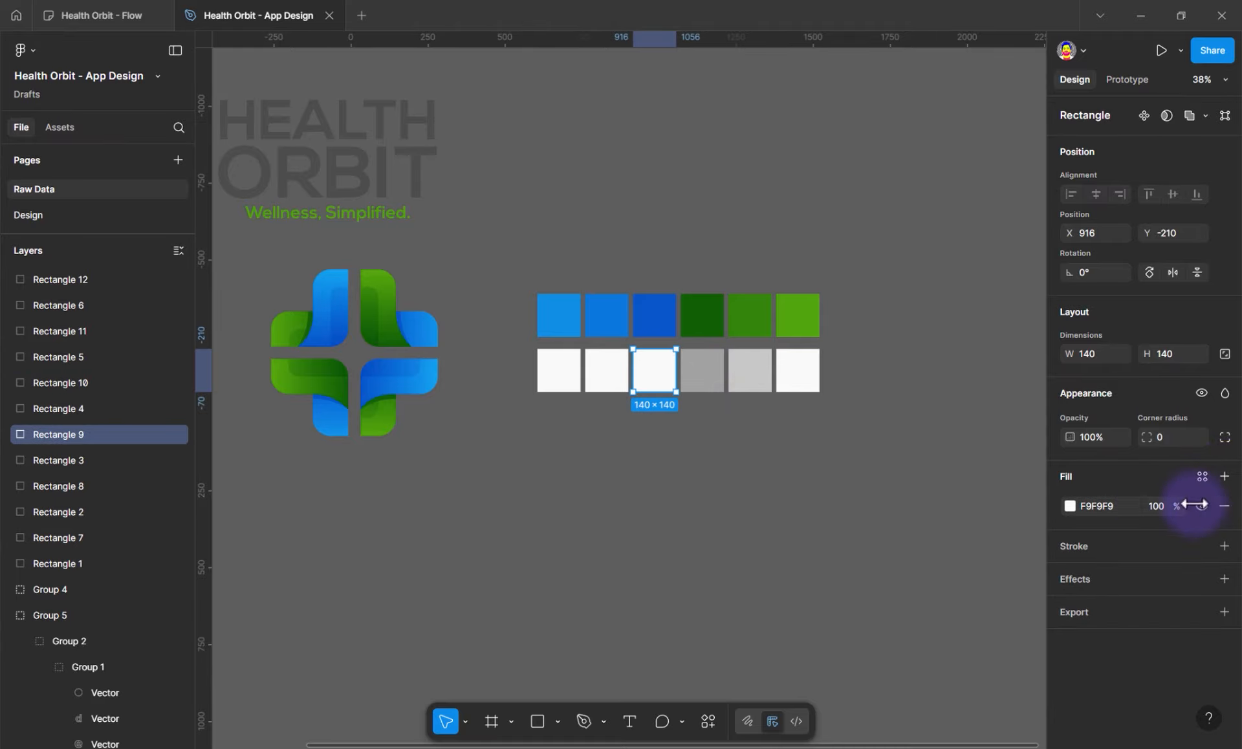
pyautogui.click(1225, 477)
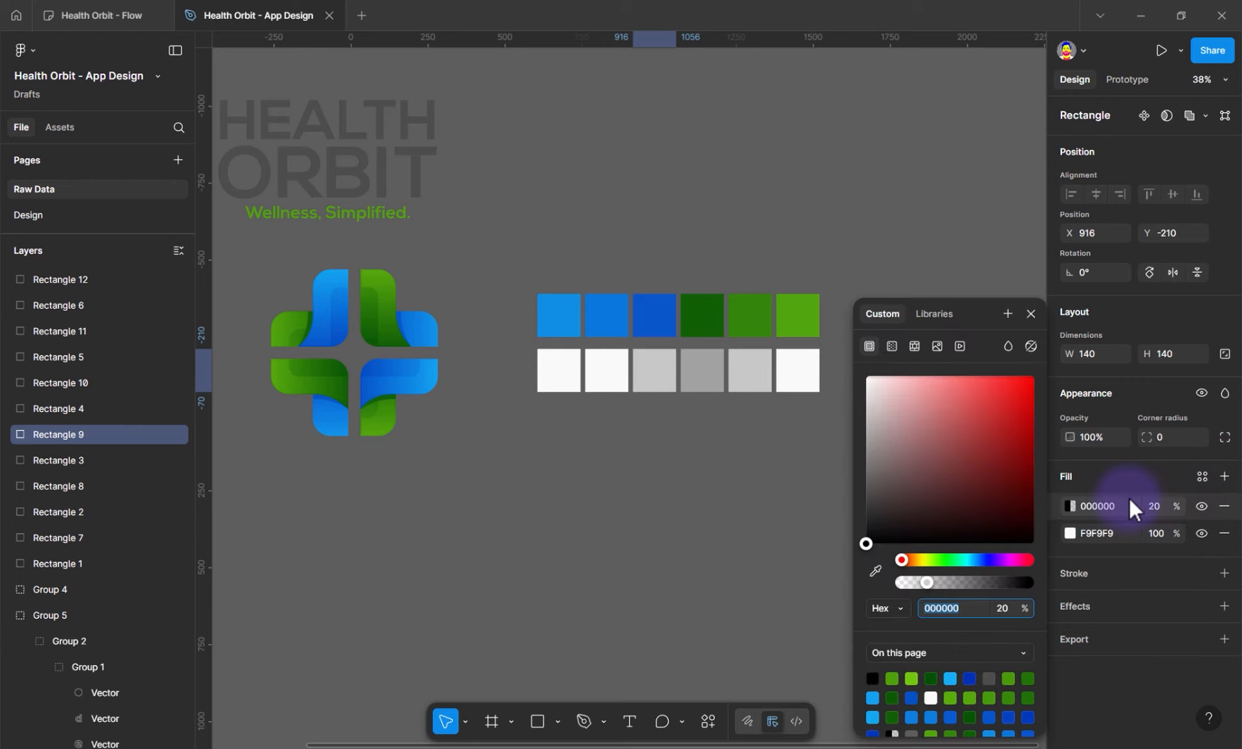
pyautogui.click(1155, 506)
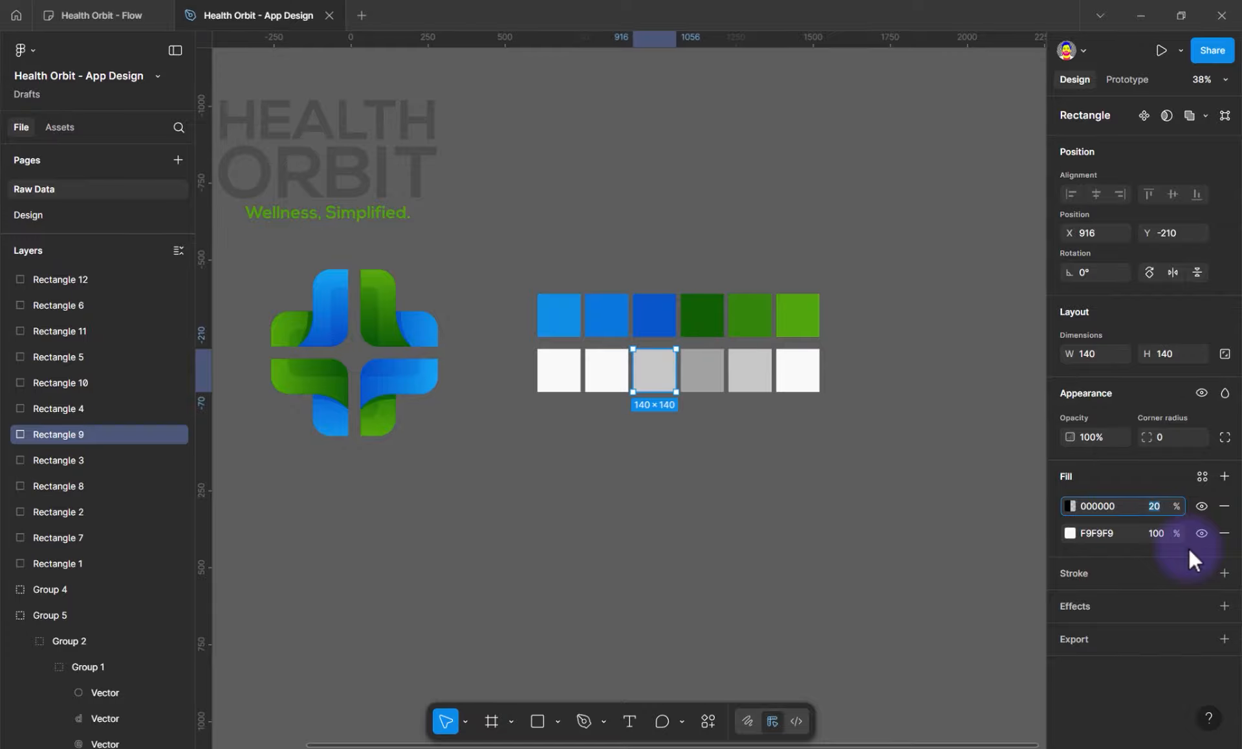
pyautogui.write('45')
pyautogui.press('Return')
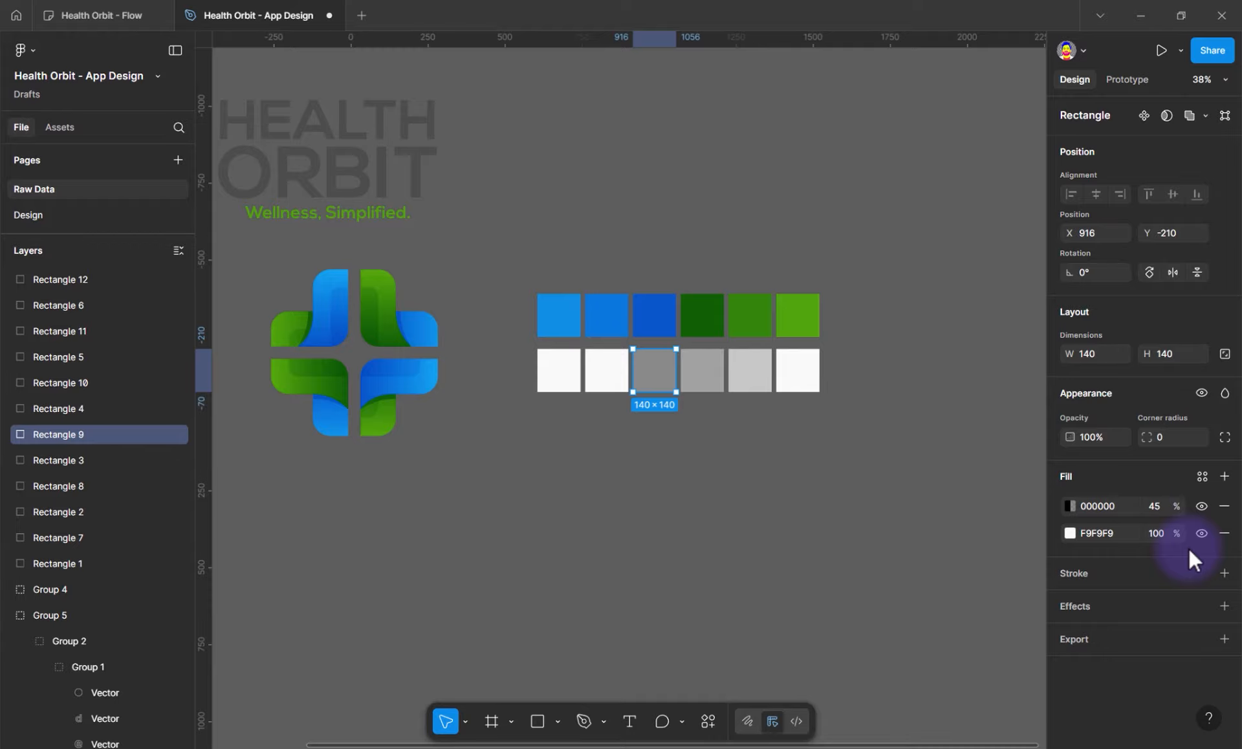
# Overlay black 000000 fills on the lower row's second swatch at 70% and its first swatch at 80%
pyautogui.click(606, 371)
pyautogui.click(1224, 476)
pyautogui.click(1153, 506)
pyautogui.write('70')
pyautogui.click(559, 370)
pyautogui.click(1224, 476)
pyautogui.click(1153, 506)
pyautogui.write('80')
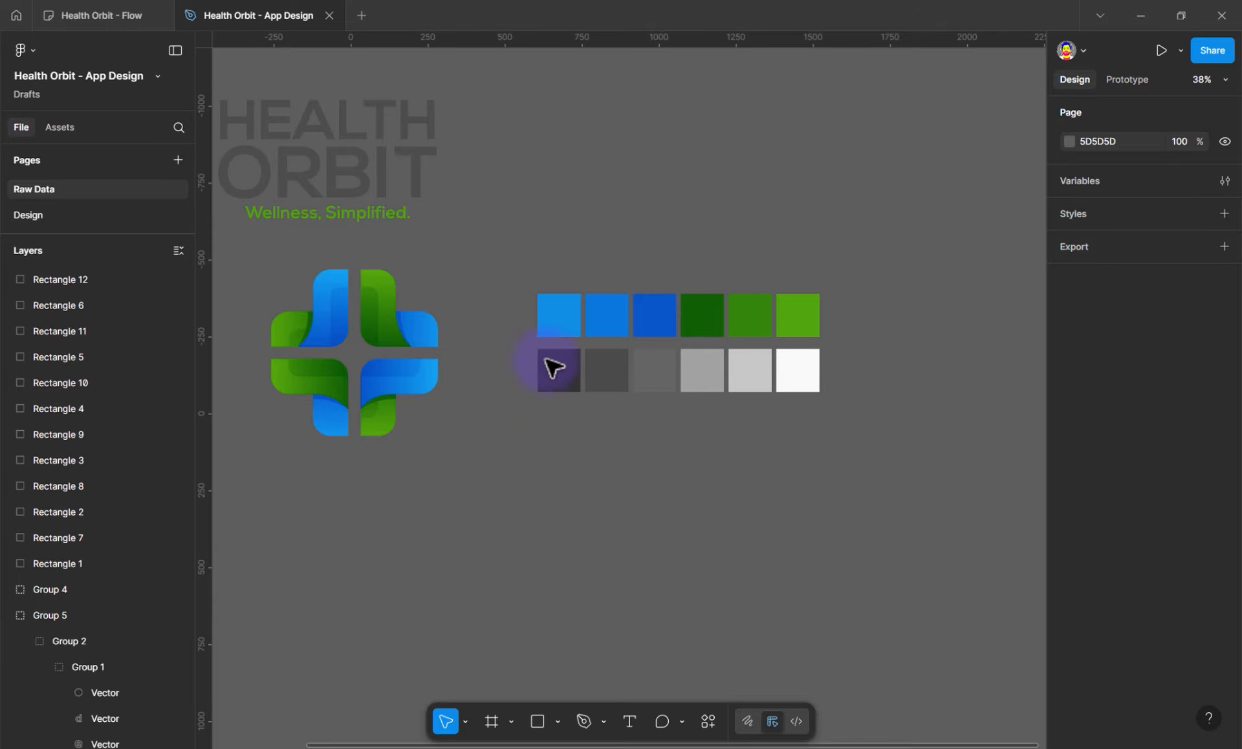
pyautogui.click(568, 328)
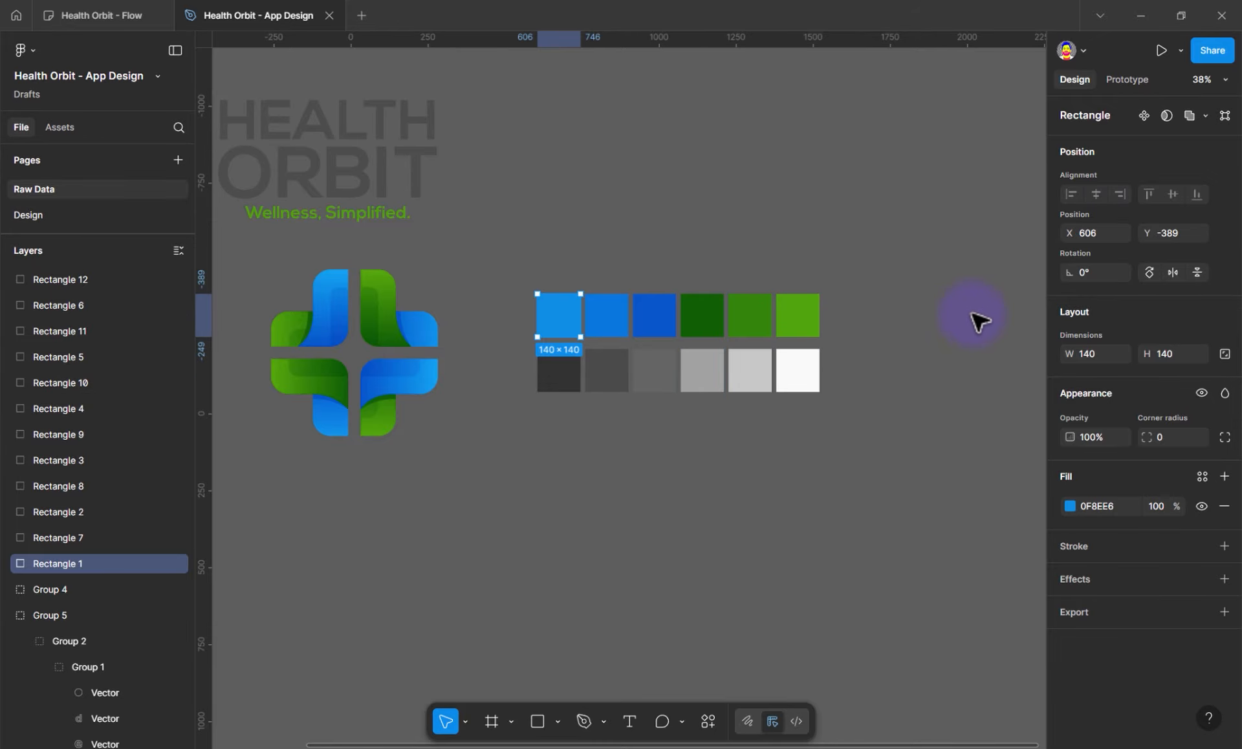
pyautogui.moveTo(846, 246); pyautogui.dragTo(485, 461)
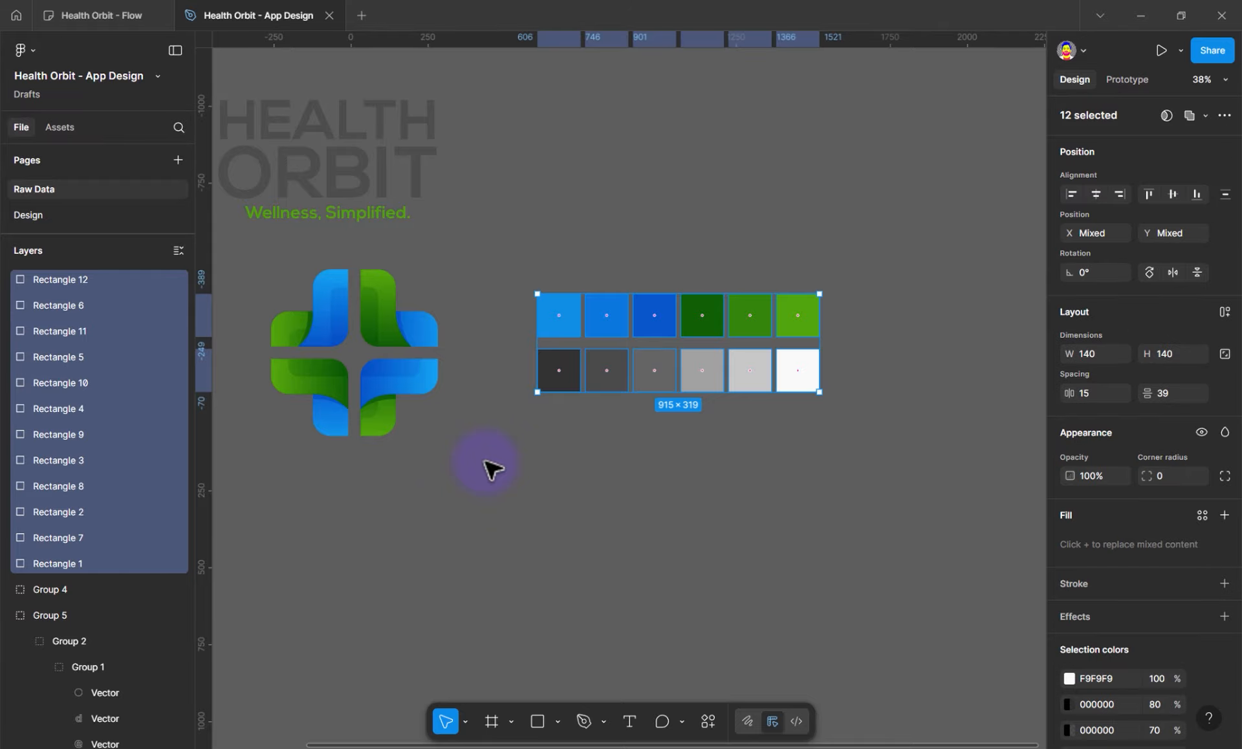
pyautogui.click(674, 507)
pyautogui.click(574, 335)
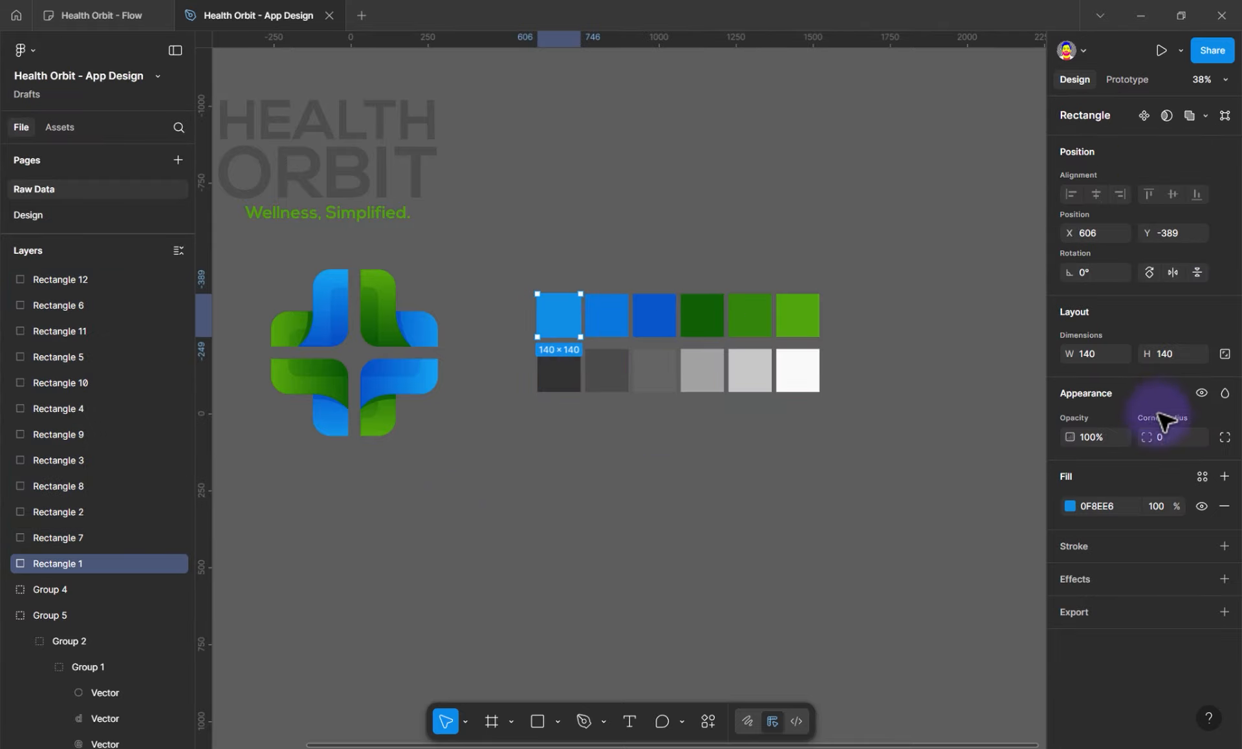
pyautogui.click(1200, 478)
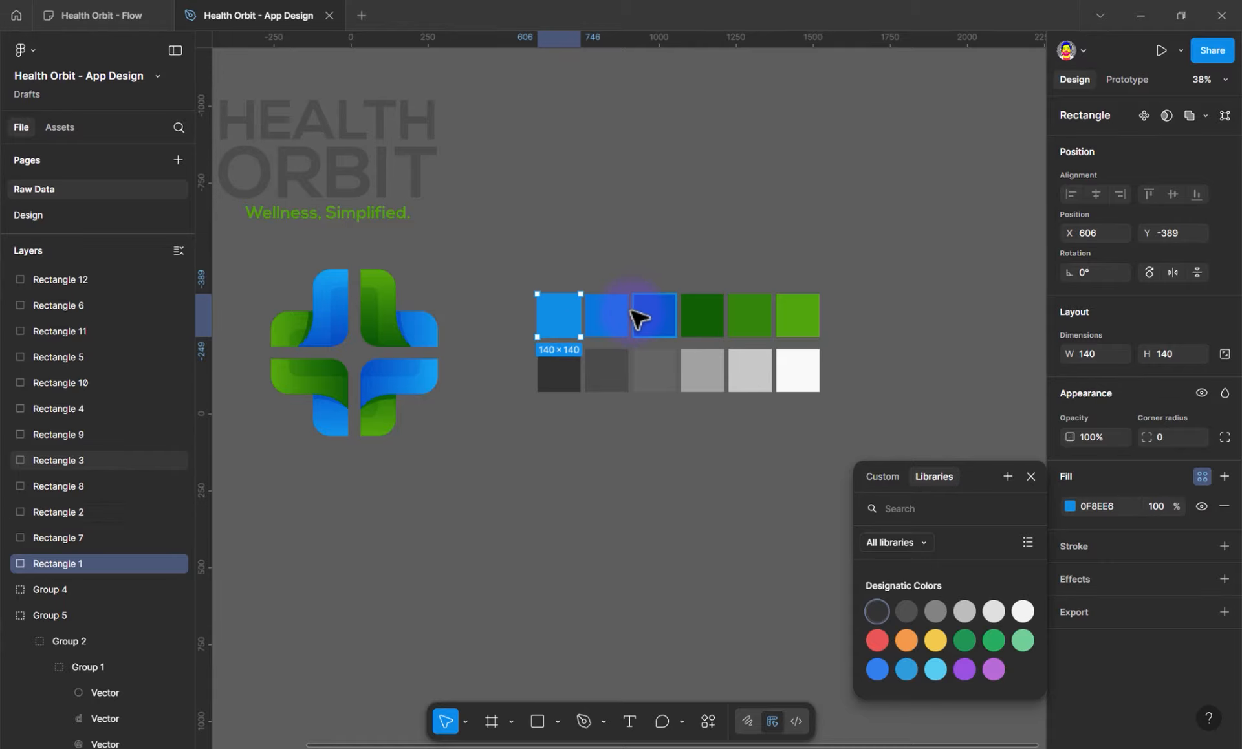
pyautogui.click(634, 418)
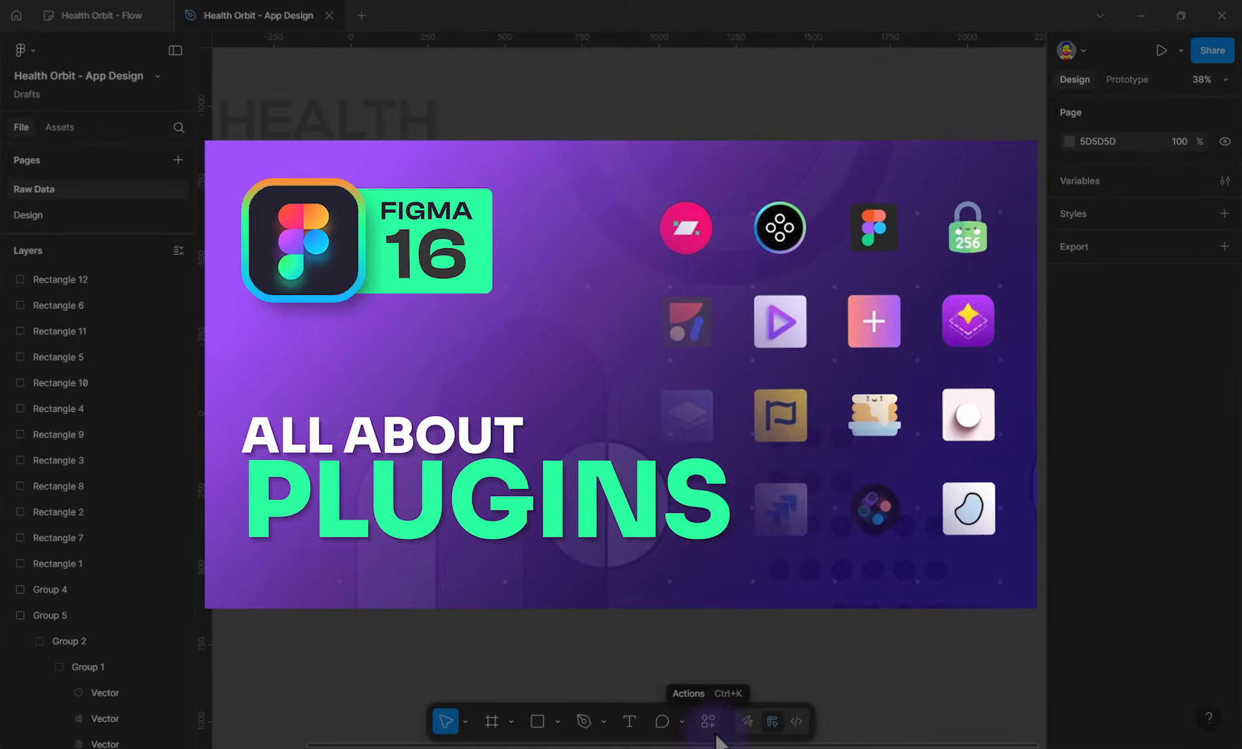
# Search the plugins and widgets for "chroma" to find the Chroma Colors plugin
pyautogui.click(712, 729)
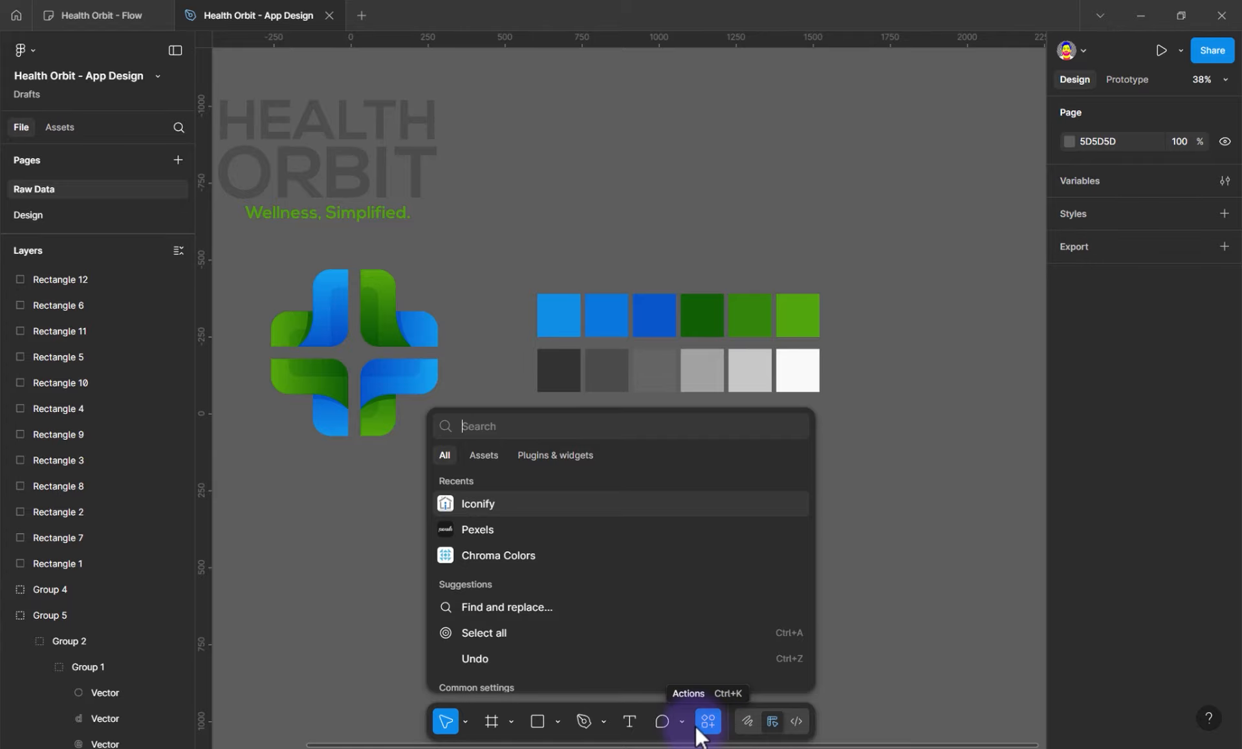
pyautogui.click(714, 717)
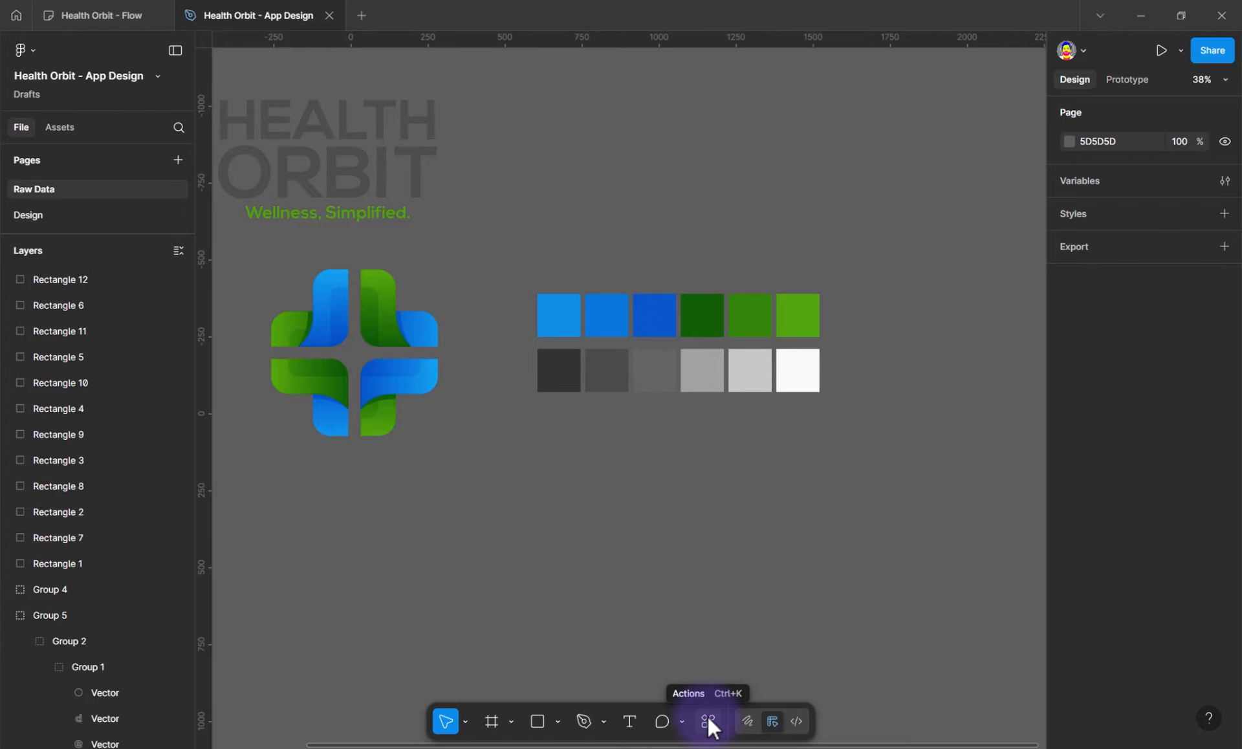
pyautogui.click(707, 719)
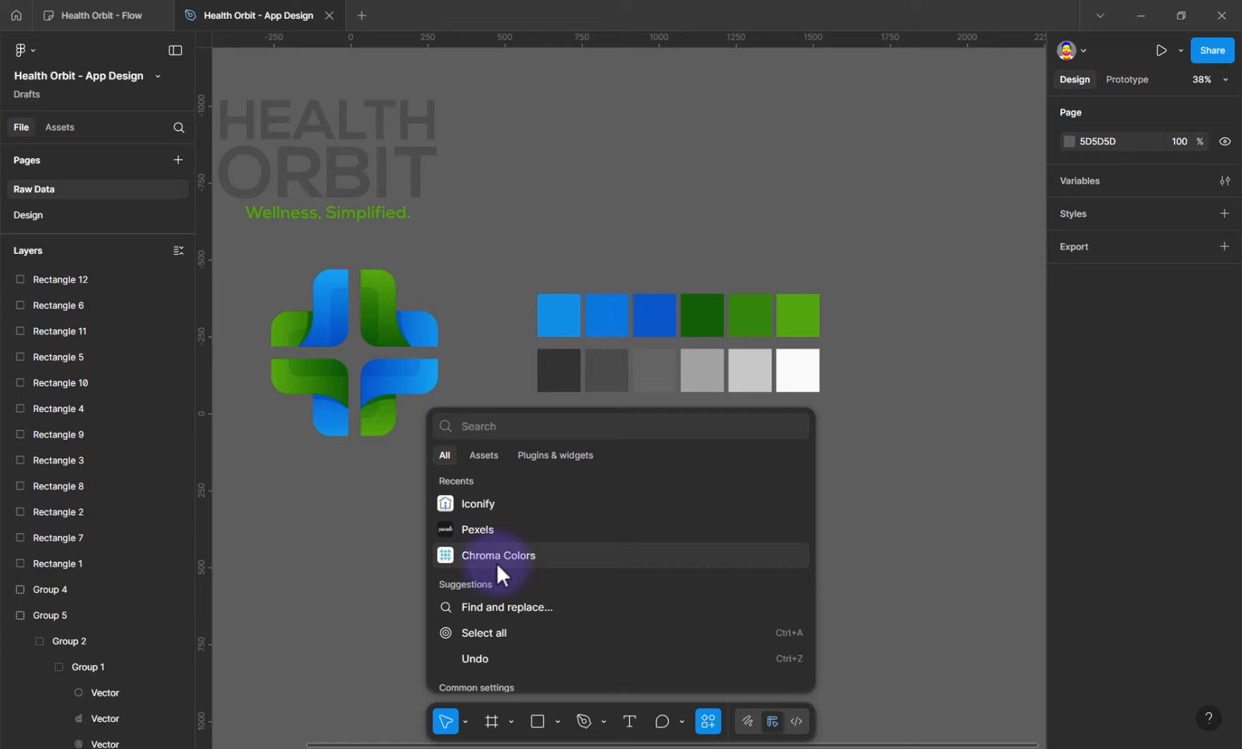
pyautogui.click(552, 455)
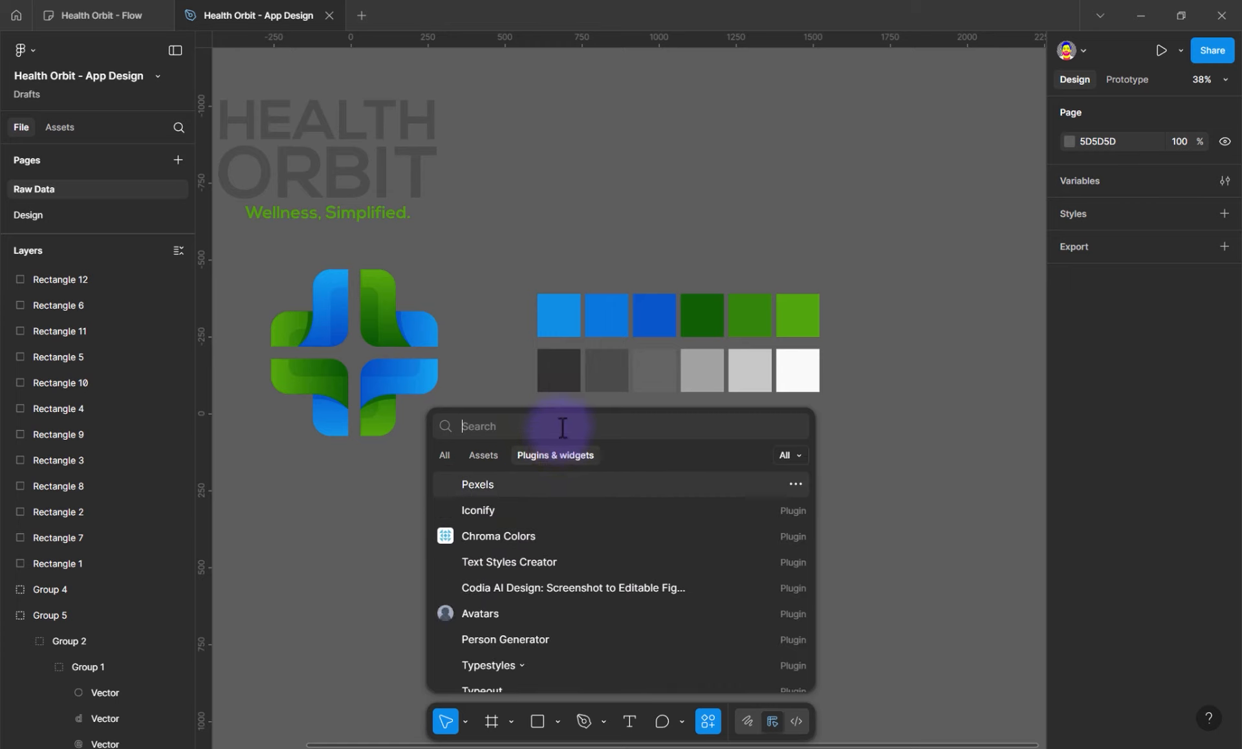
pyautogui.click(569, 426)
pyautogui.write('chroma')
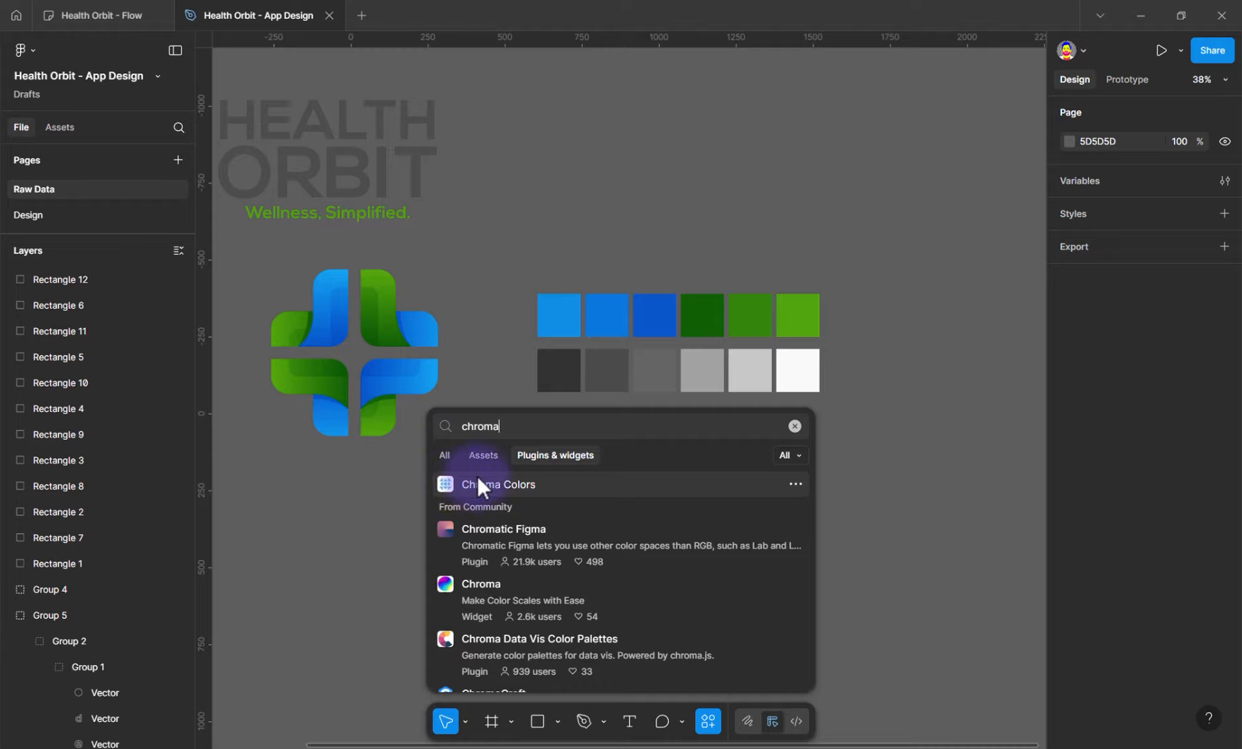
pyautogui.scroll(-3, 477, 672)
pyautogui.scroll(3, 479, 666)
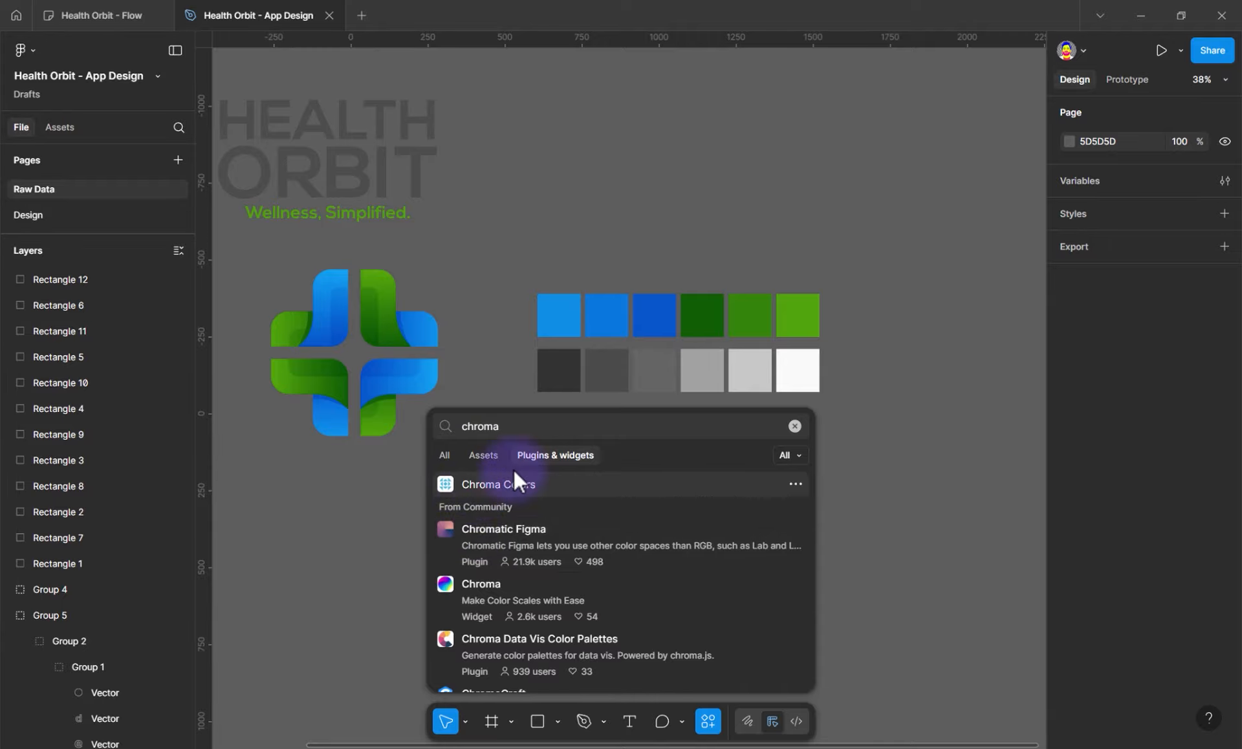
# Create color styles from all twelve swatches with the Chroma Colors plugin and check the styles linked to the swatches
pyautogui.moveTo(869, 279); pyautogui.dragTo(551, 372)
pyautogui.hotkey('ctrl', 'k')
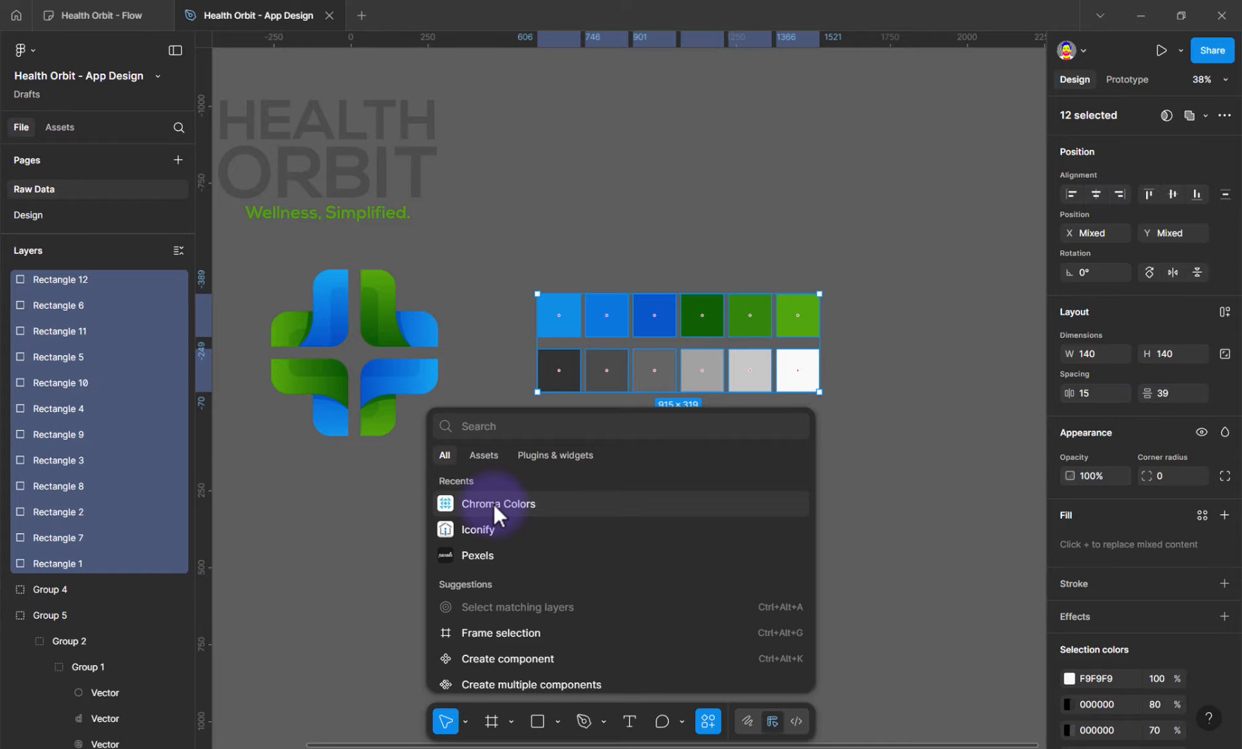
pyautogui.click(494, 504)
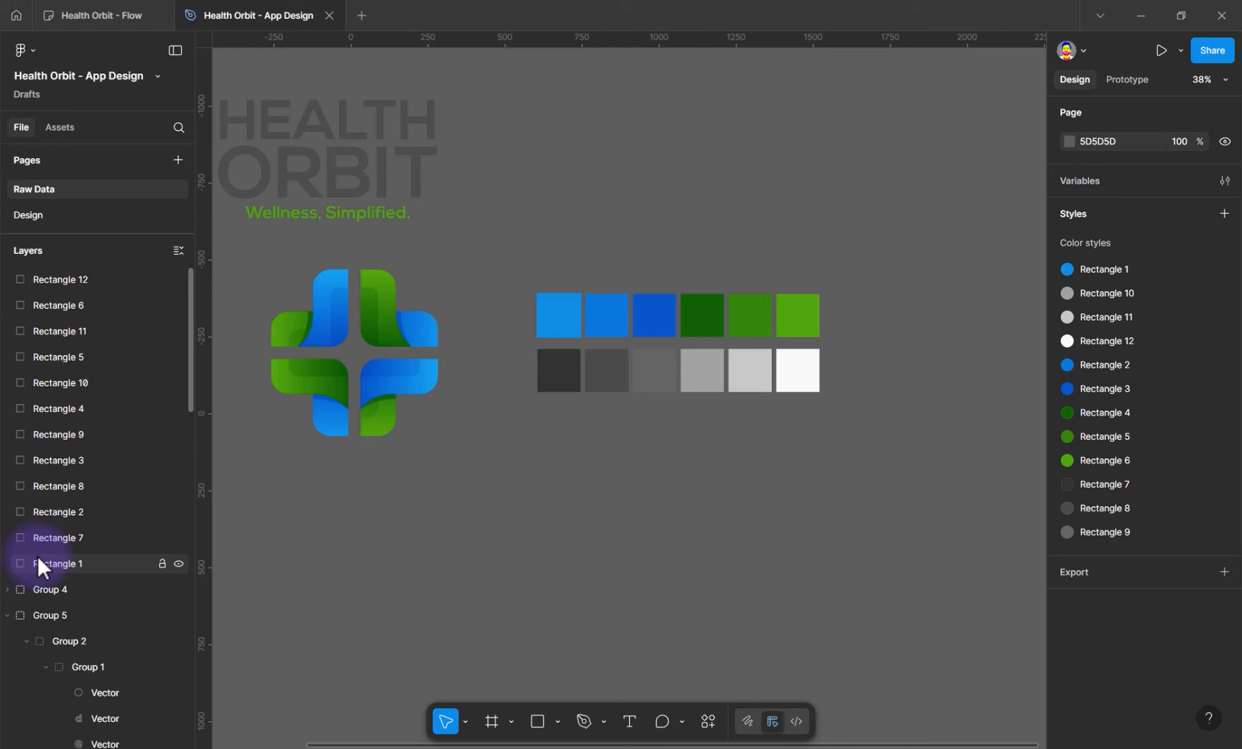
pyautogui.moveTo(845, 254); pyautogui.dragTo(503, 414)
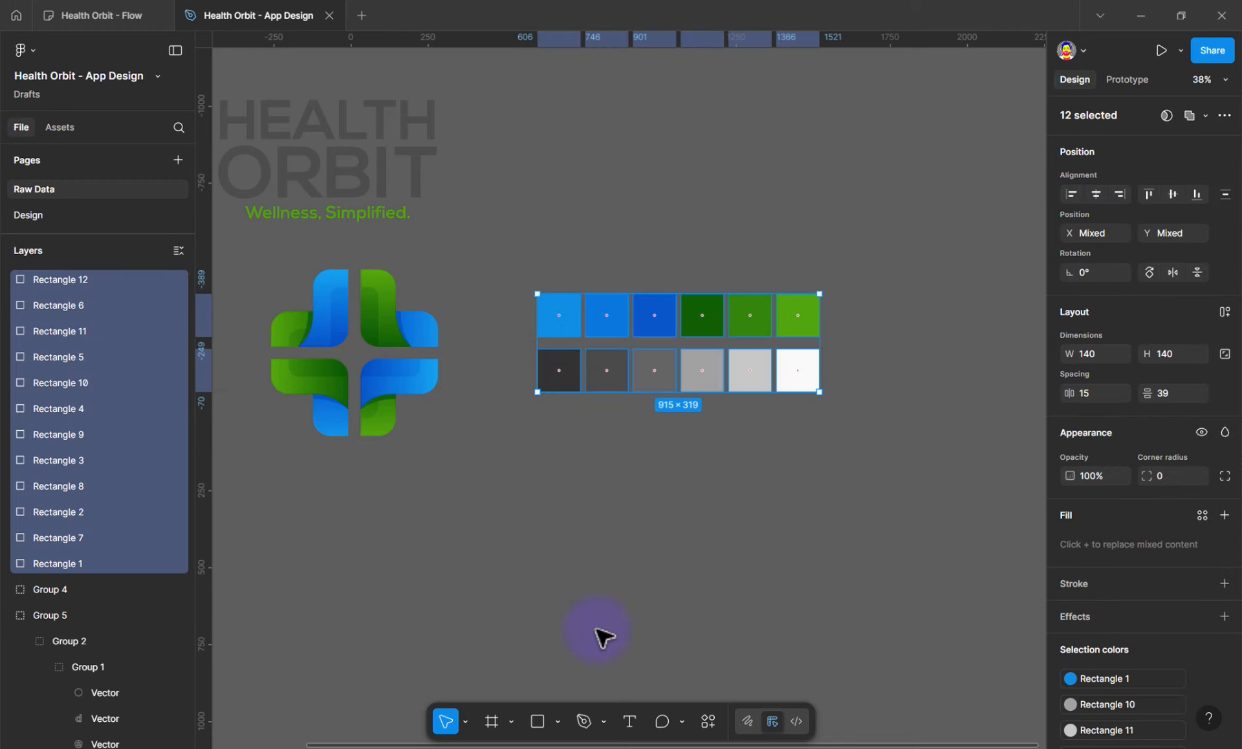
pyautogui.click(572, 684)
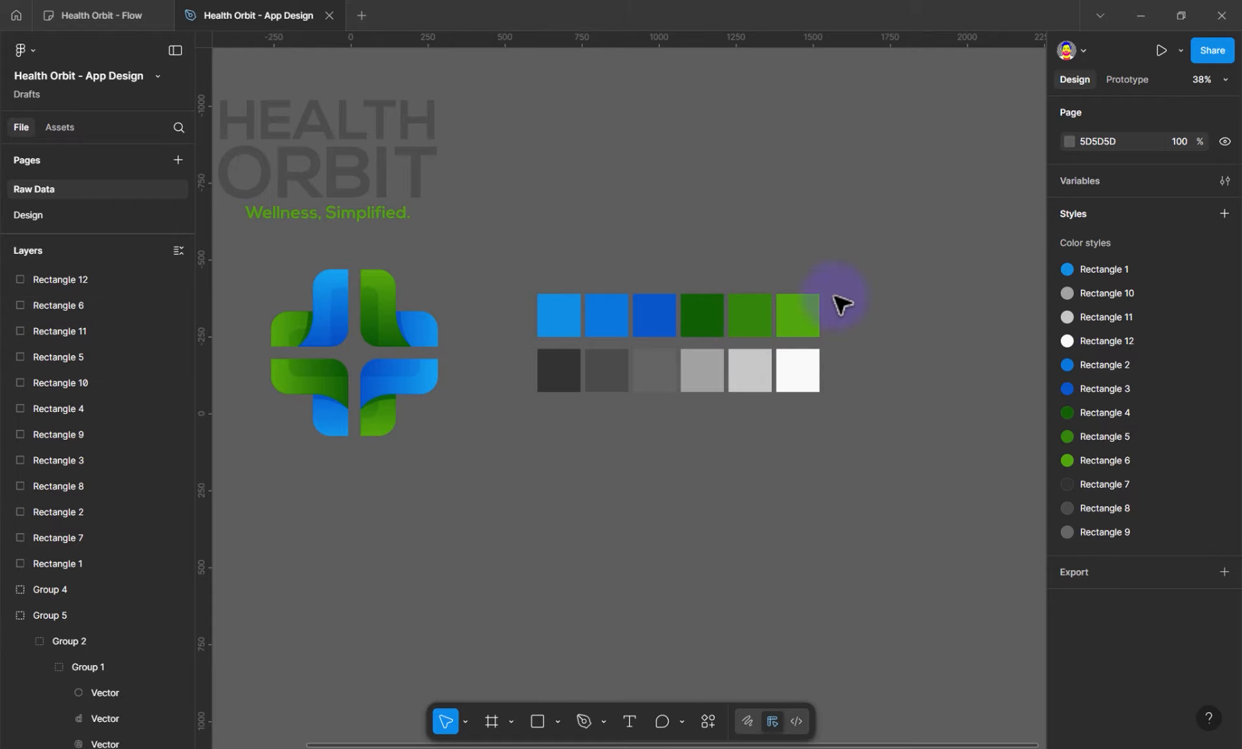
pyautogui.moveTo(840, 293); pyautogui.dragTo(514, 466)
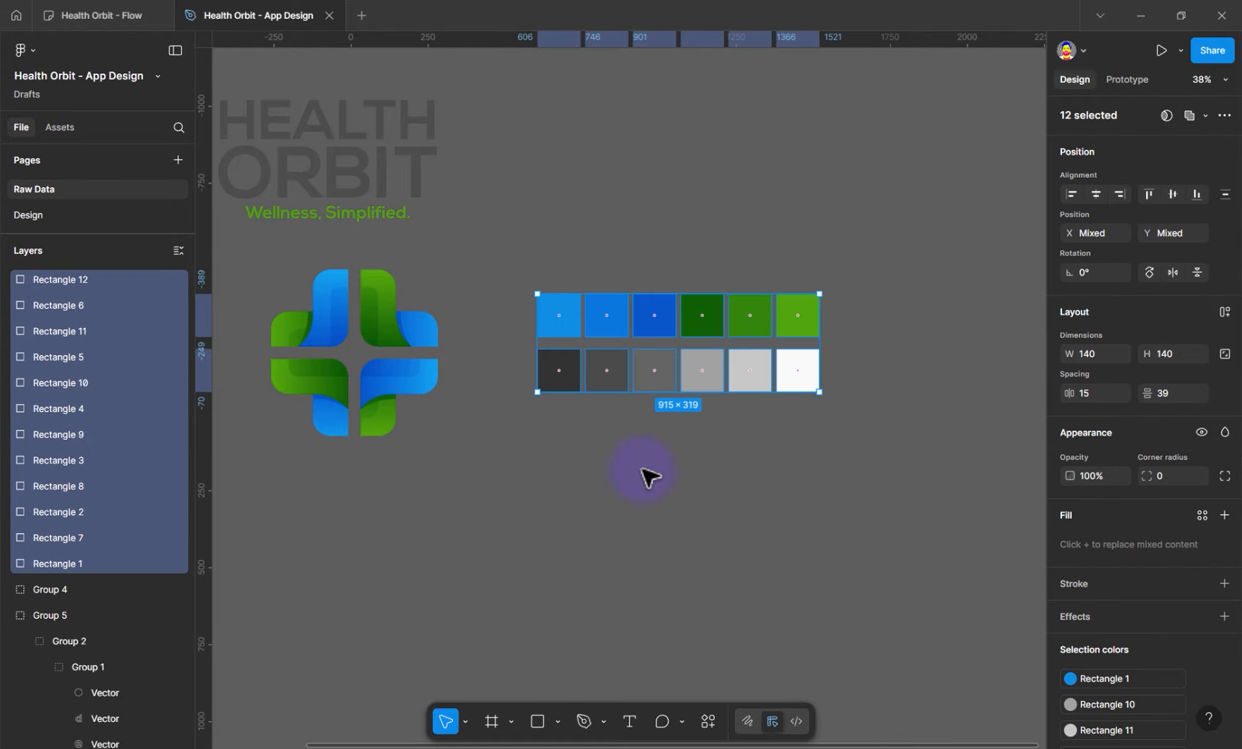
pyautogui.click(692, 461)
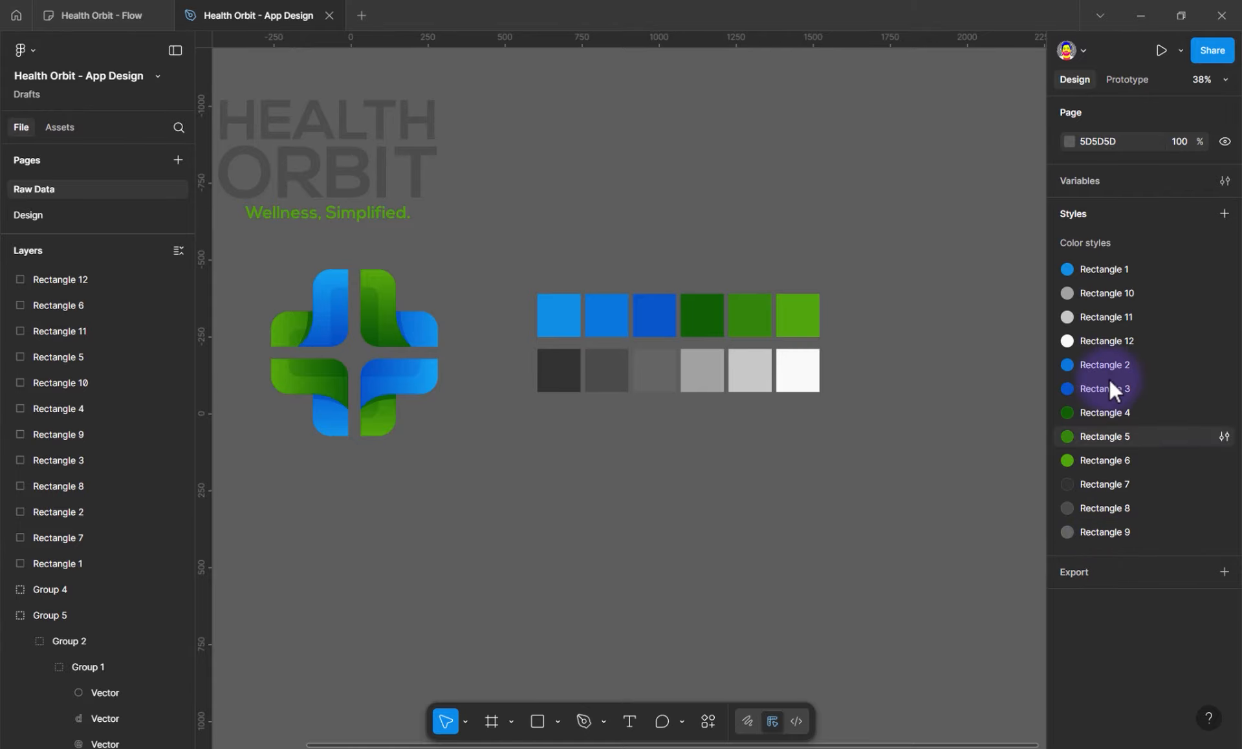
# Rename the three blue color styles B-1, B2 and B3, and order them one after another at the start of the color styles
pyautogui.doubleClick(1095, 267)
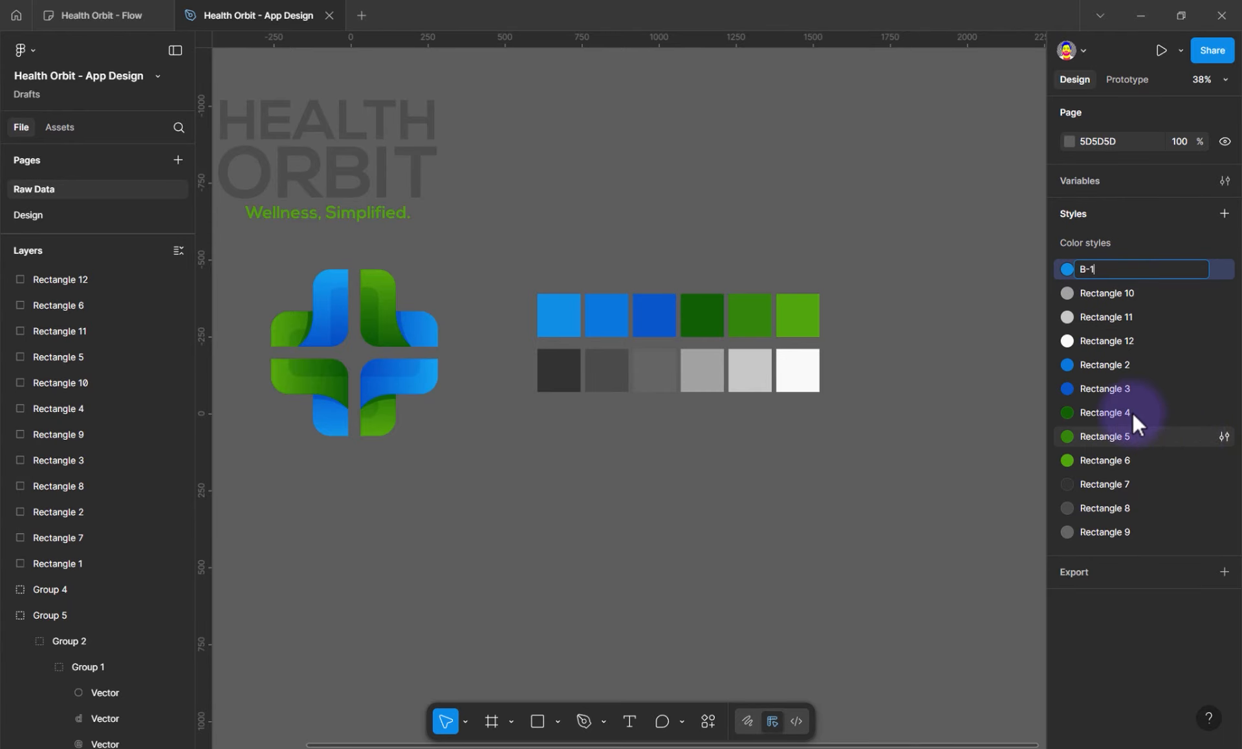
pyautogui.press('Return')
pyautogui.doubleClick(1110, 363)
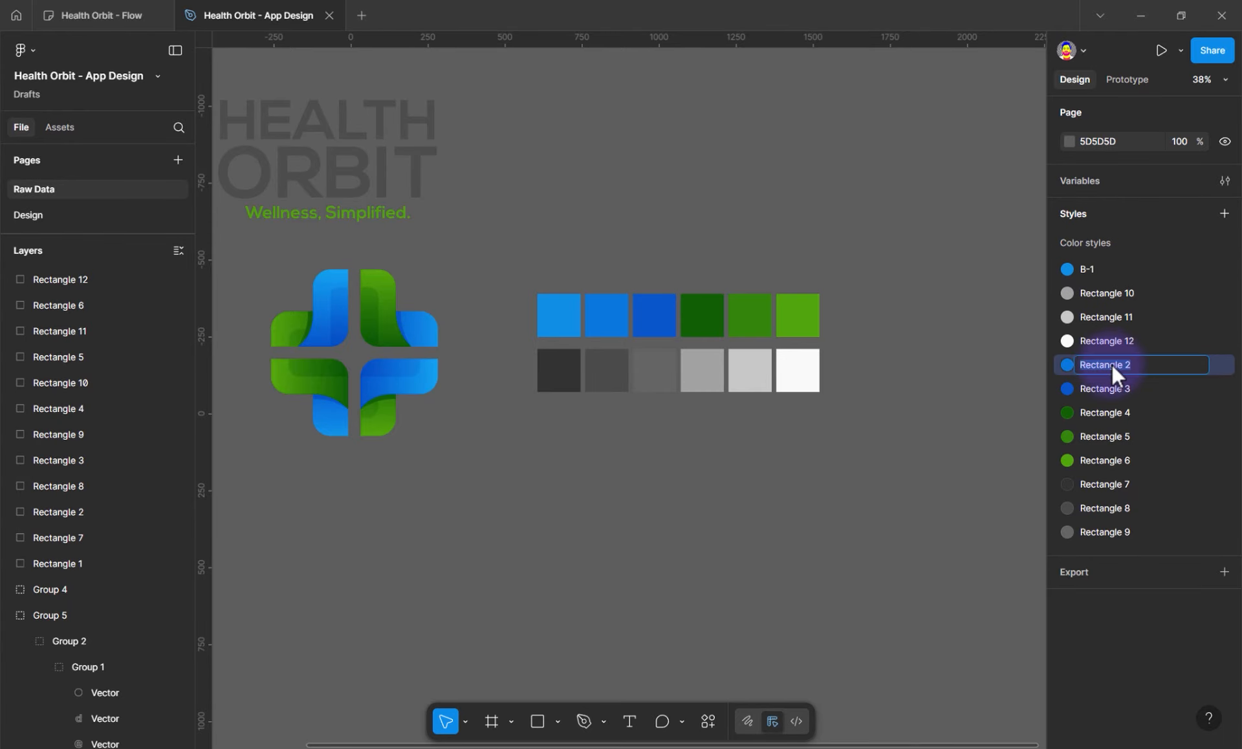
pyautogui.write('B2')
pyautogui.press('Return')
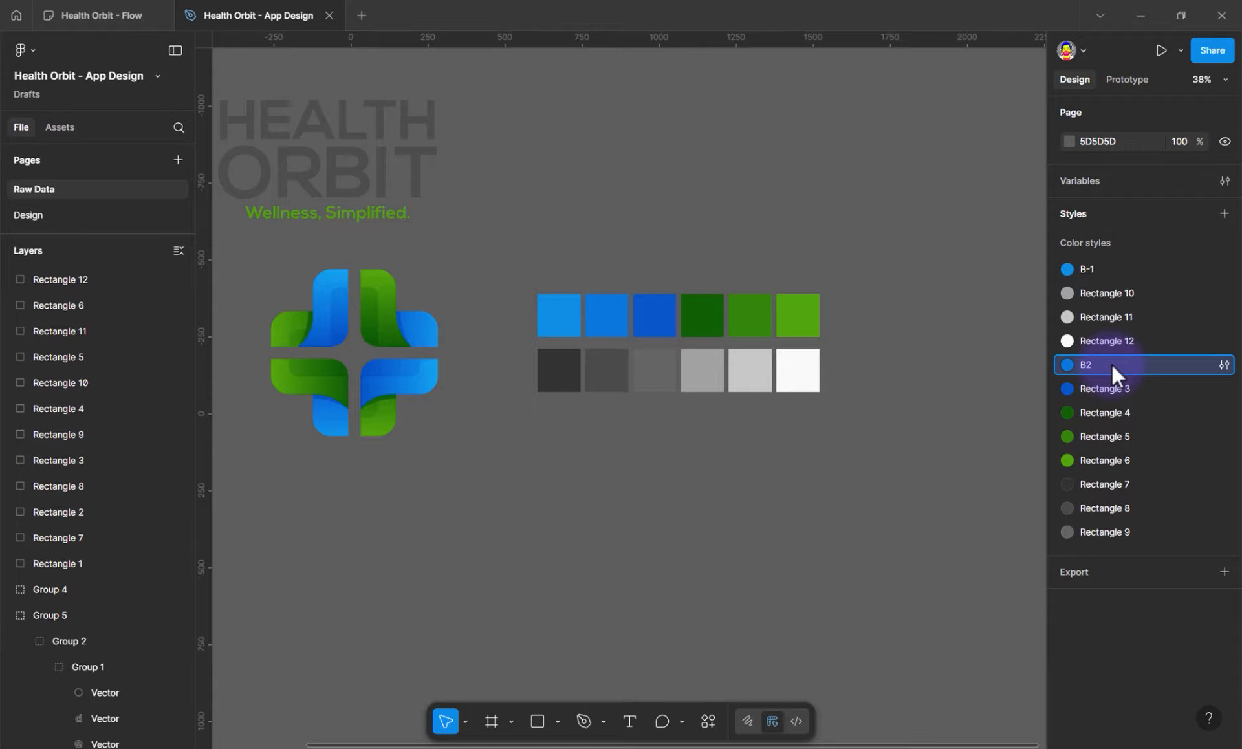
pyautogui.moveTo(1057, 363); pyautogui.dragTo(1126, 278)
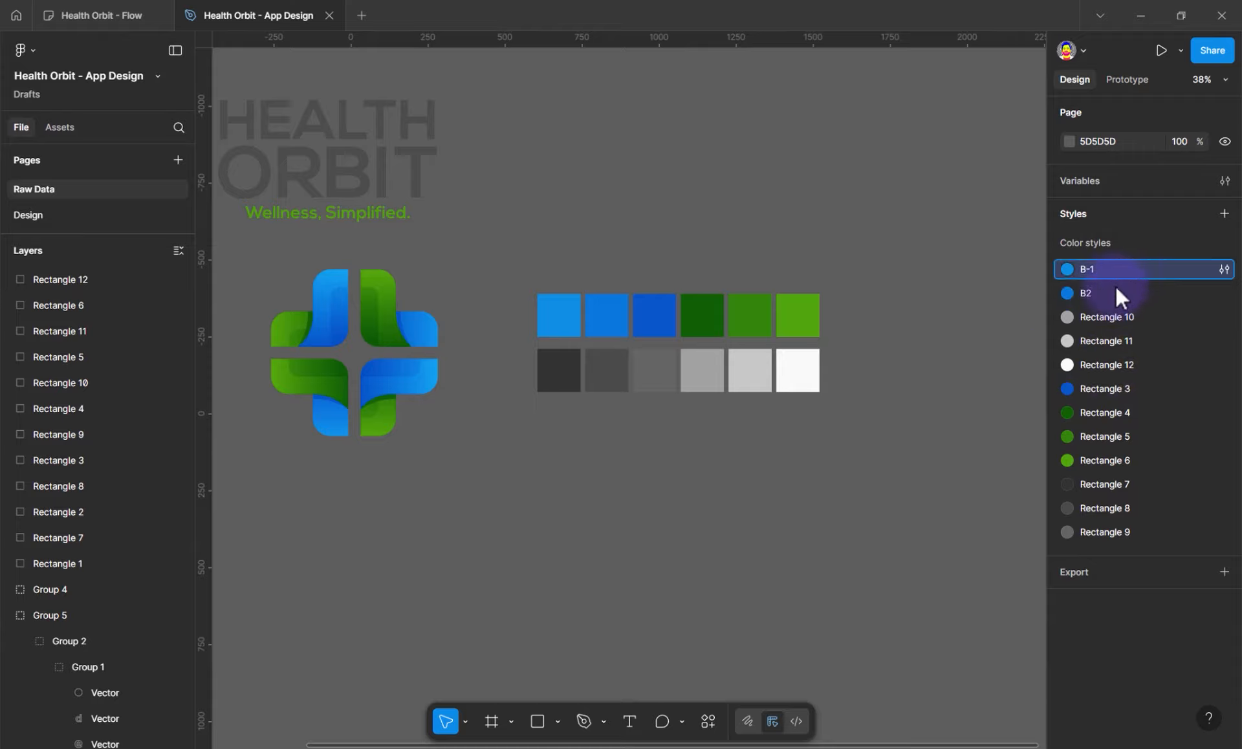
pyautogui.doubleClick(1109, 389)
pyautogui.write('B3')
pyautogui.moveTo(1109, 389); pyautogui.dragTo(1106, 308)
# Reorder the remaining color styles so Rectangle 4, 5 and 6 follow B3 and the neutrals end with Rectangle 9, 8 and 7
pyautogui.moveTo(1106, 412); pyautogui.dragTo(1104, 342)
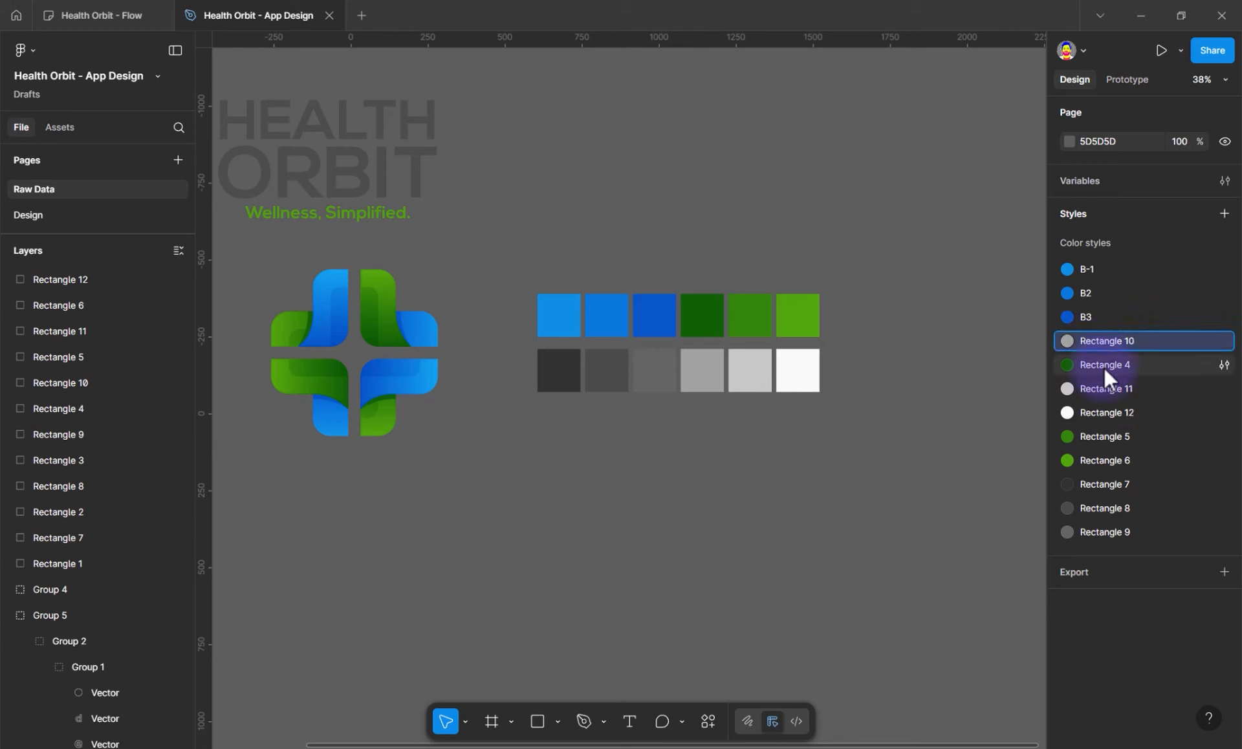
pyautogui.moveTo(1105, 437); pyautogui.dragTo(1104, 354)
pyautogui.moveTo(1105, 461); pyautogui.dragTo(1104, 379)
pyautogui.moveTo(1105, 532); pyautogui.dragTo(1103, 474)
pyautogui.moveTo(1105, 532); pyautogui.dragTo(1104, 497)
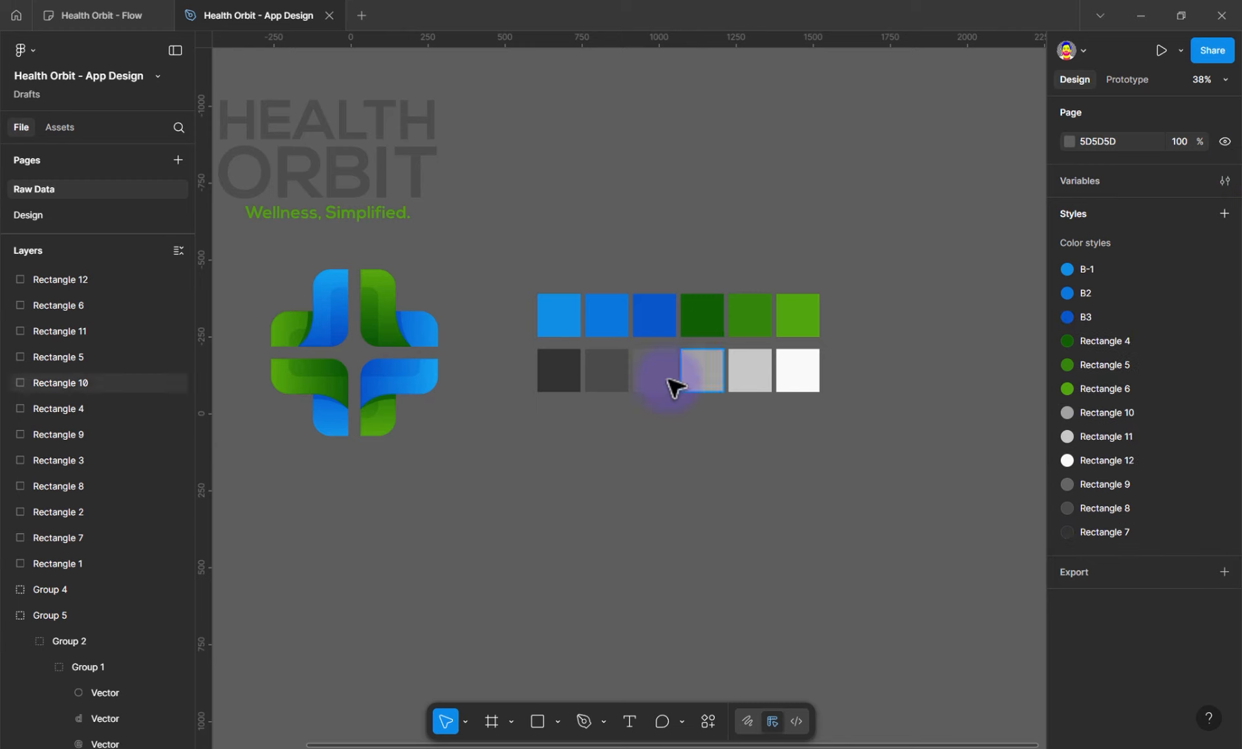
# Move all twelve swatches up beside the HEALTH ORBIT wordmark
pyautogui.moveTo(851, 283); pyautogui.dragTo(518, 438)
pyautogui.moveTo(556, 379); pyautogui.dragTo(555, 195)
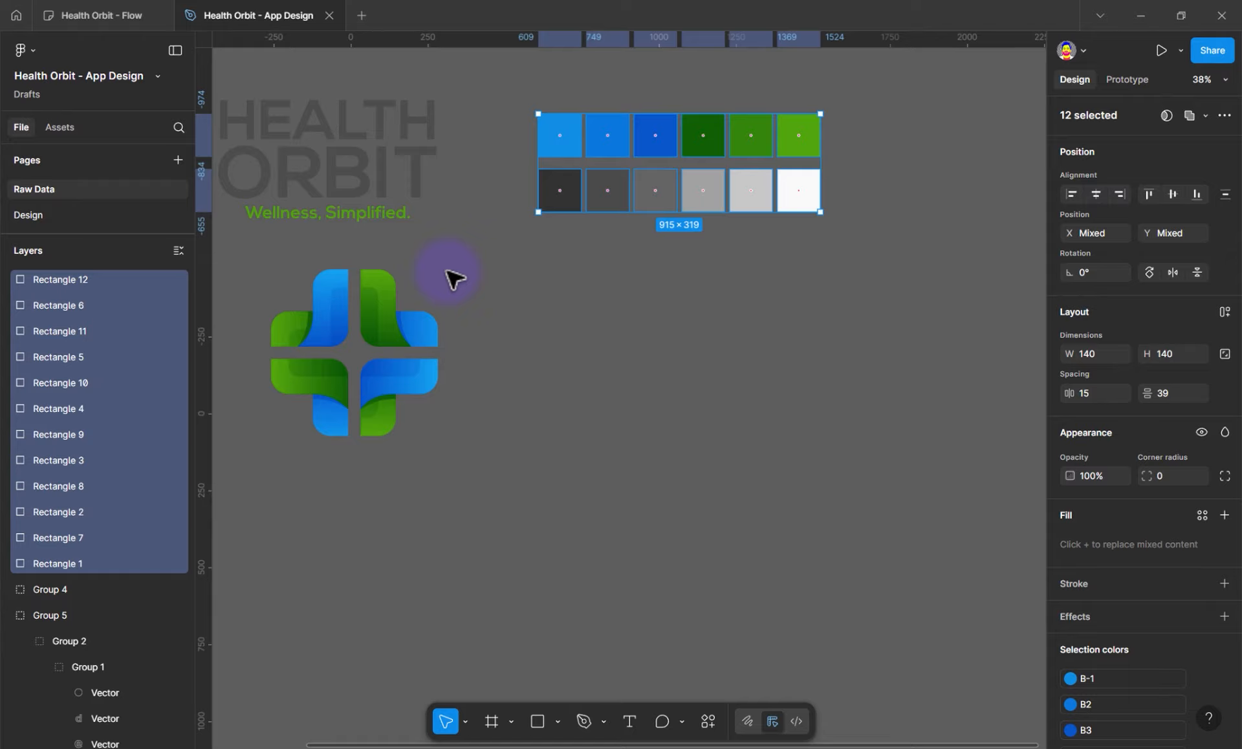
# Add the text "Hello World" on the empty canvas below the swatches and place it at X 751, Y 234
pyautogui.click(631, 722)
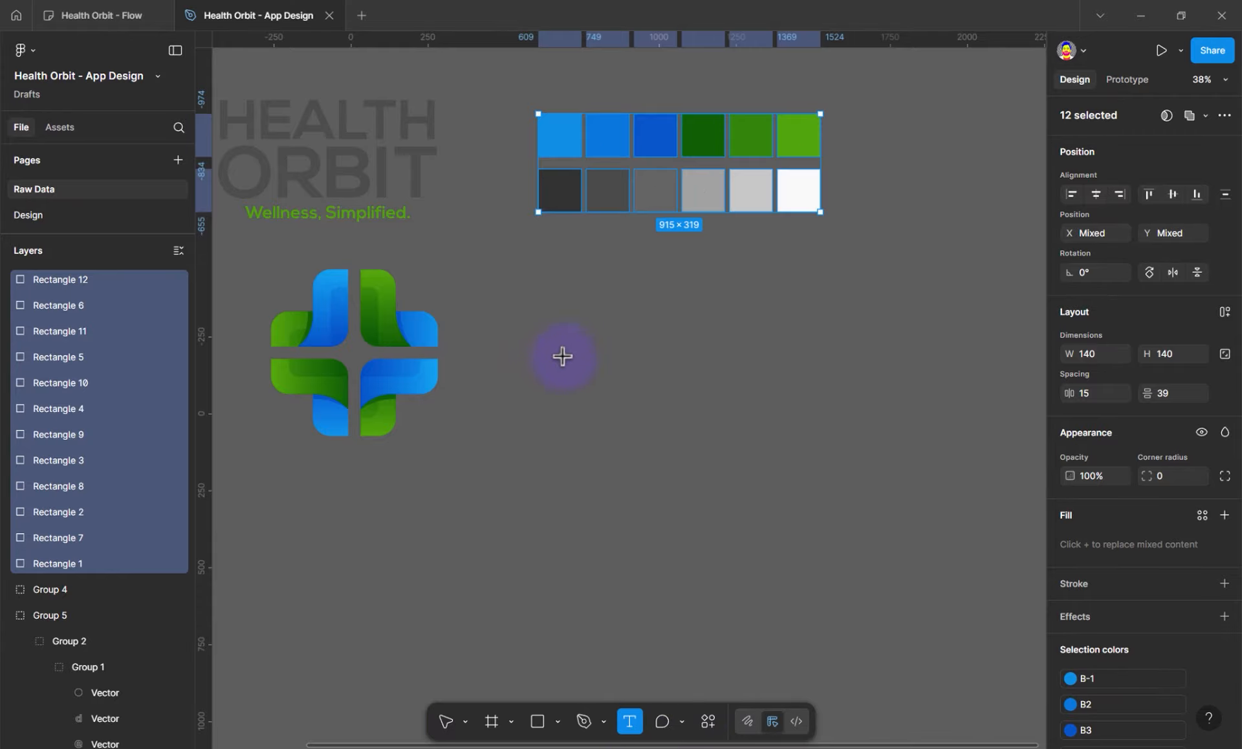
pyautogui.click(555, 485)
pyautogui.write('Hello World')
pyautogui.press('Escape')
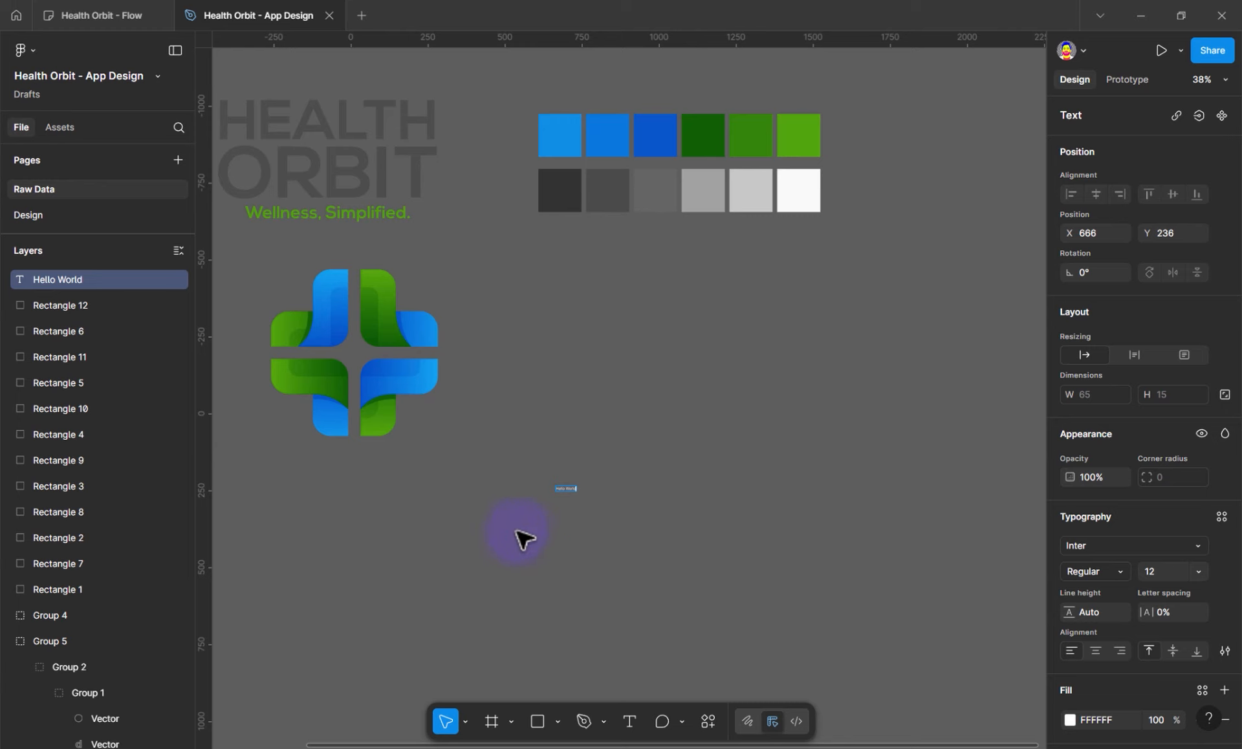
pyautogui.click(564, 520)
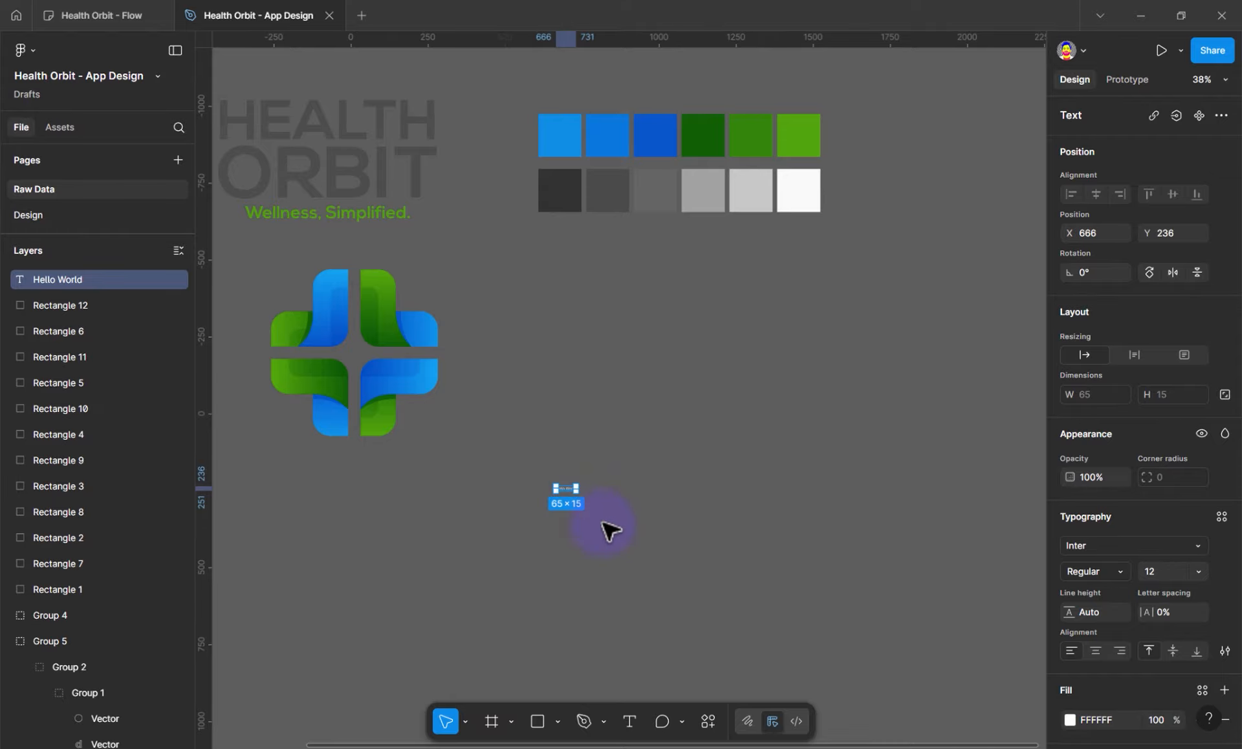
pyautogui.moveTo(618, 471); pyautogui.dragTo(508, 521)
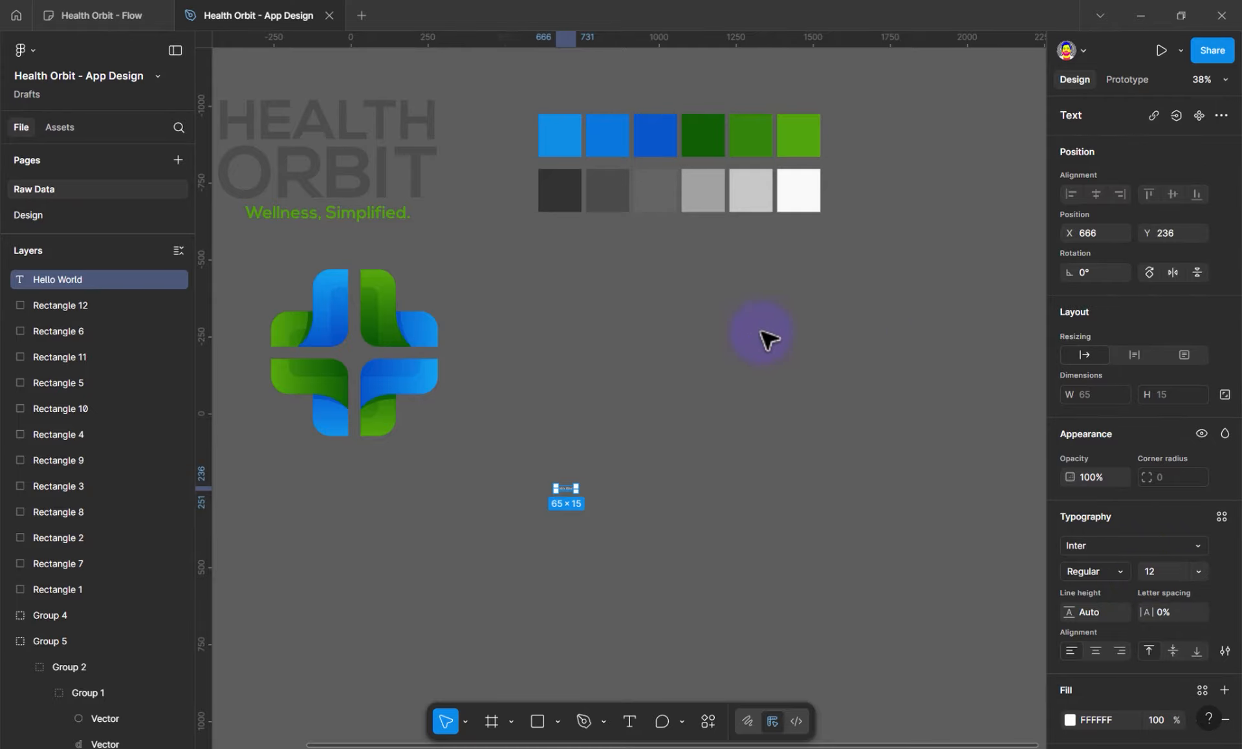
pyautogui.scroll(-3, 586, 548)
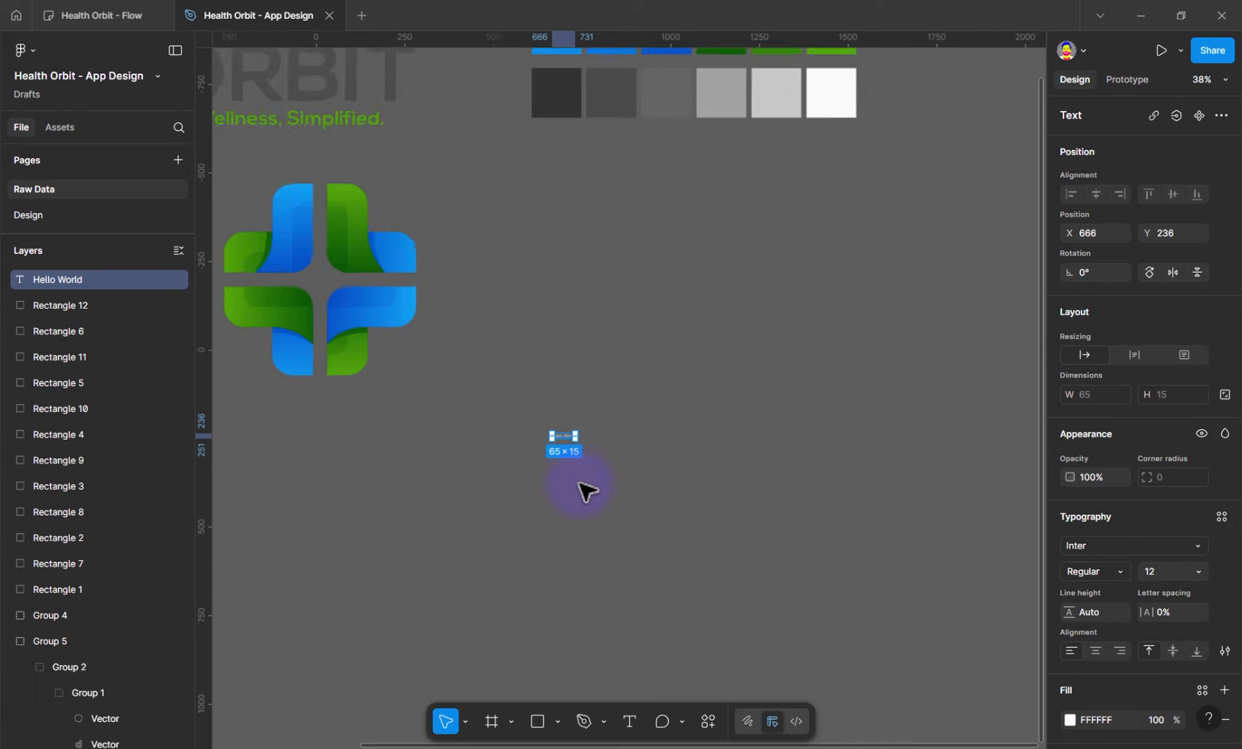
pyautogui.scroll(5, 586, 492)
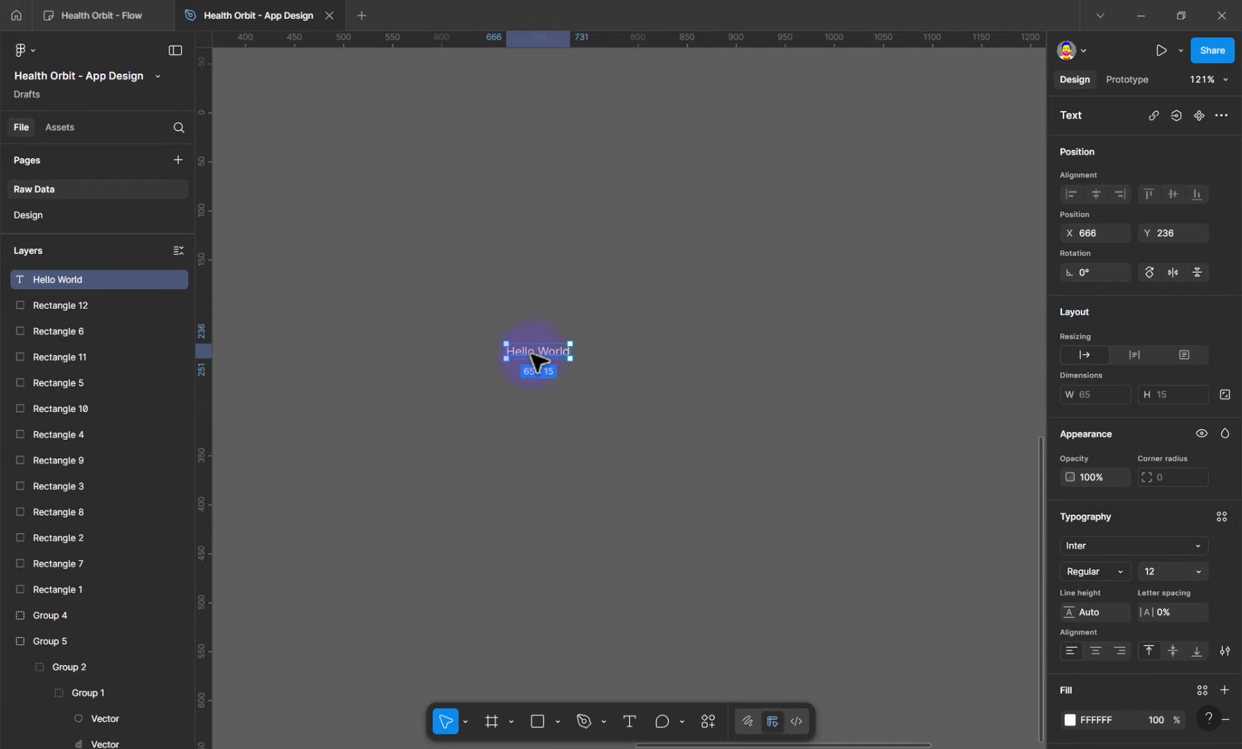
pyautogui.moveTo(532, 354); pyautogui.dragTo(615, 352)
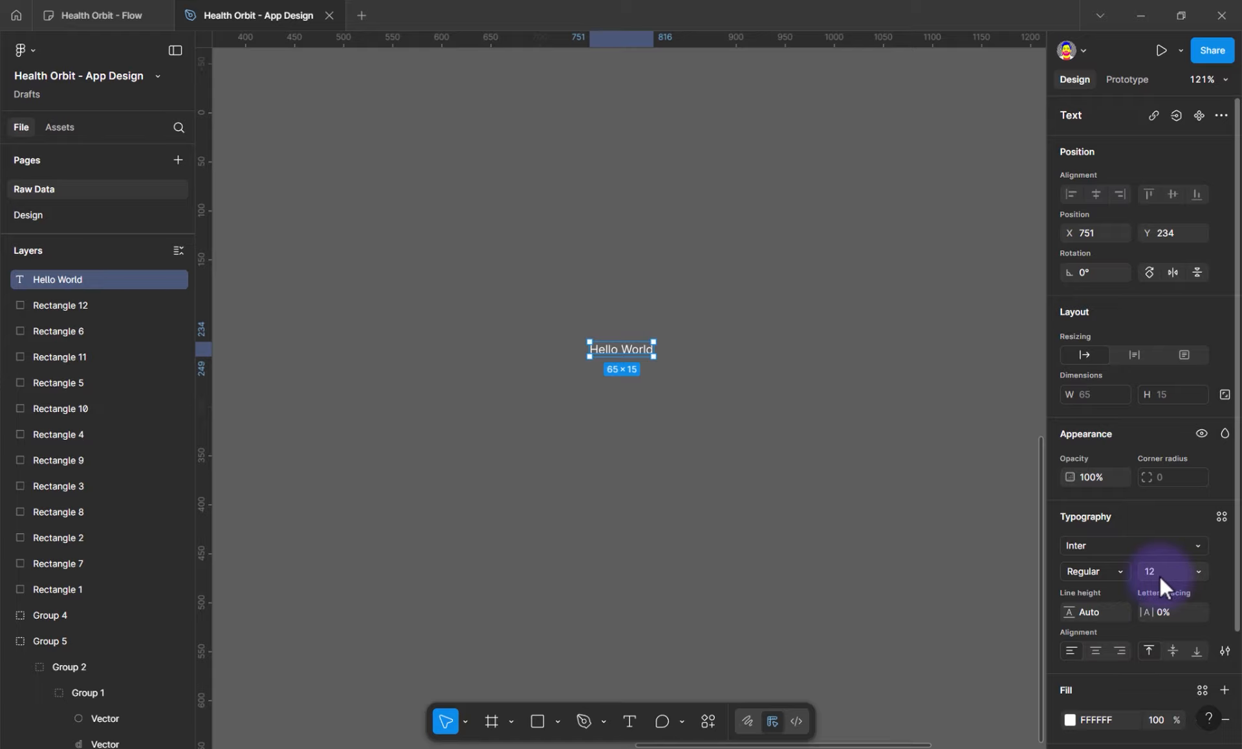
# Set the Hello World text's font to Be Vietnam
pyautogui.click(1078, 548)
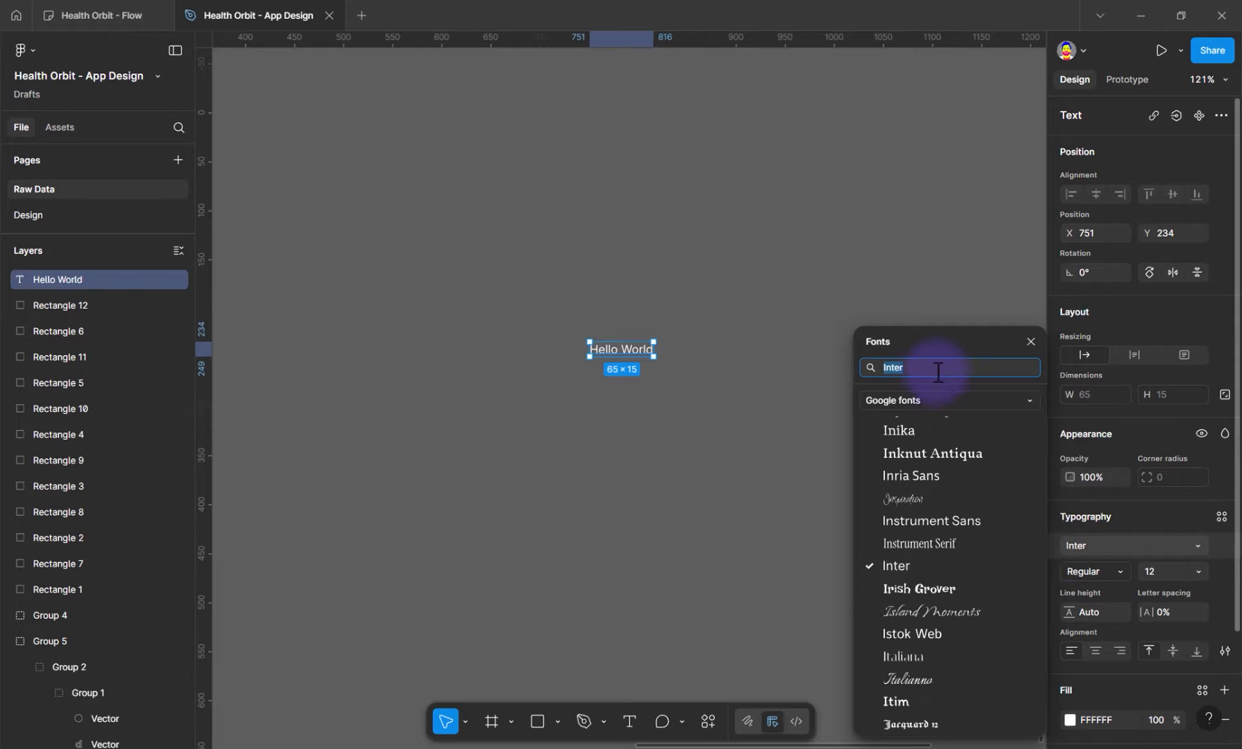
pyautogui.write('be')
pyautogui.click(923, 444)
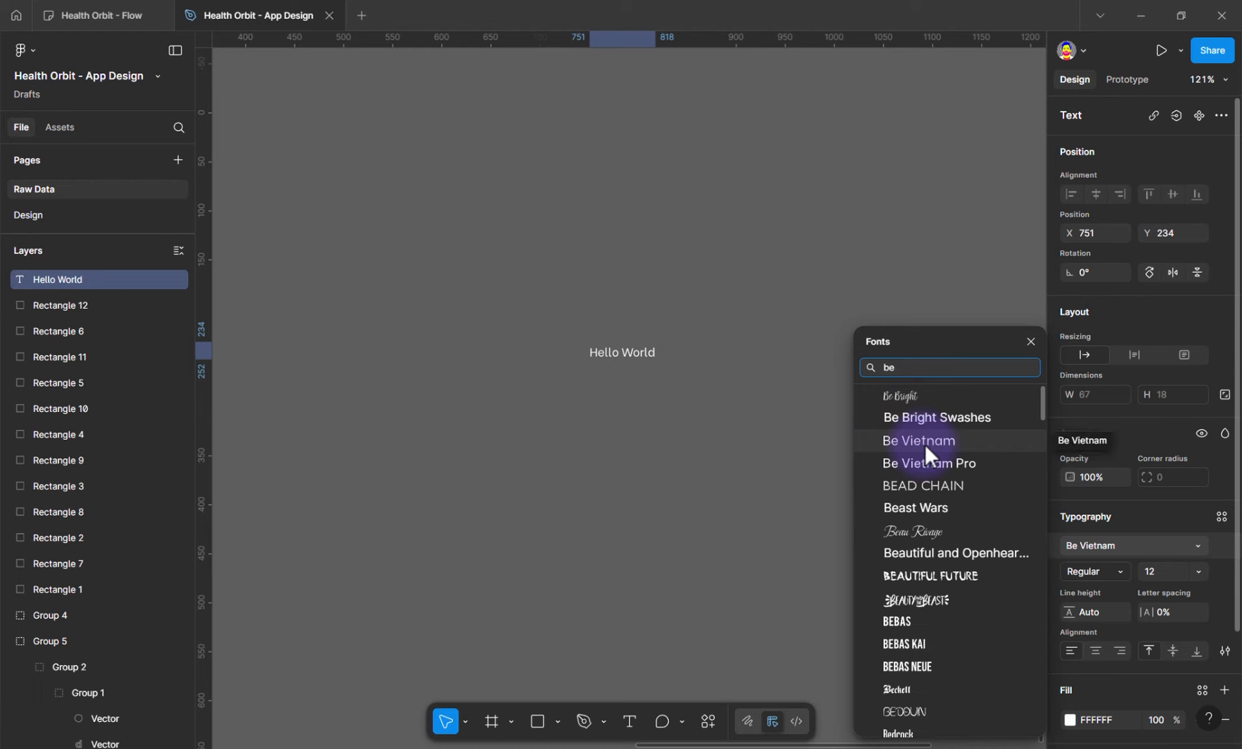
pyautogui.press('Escape')
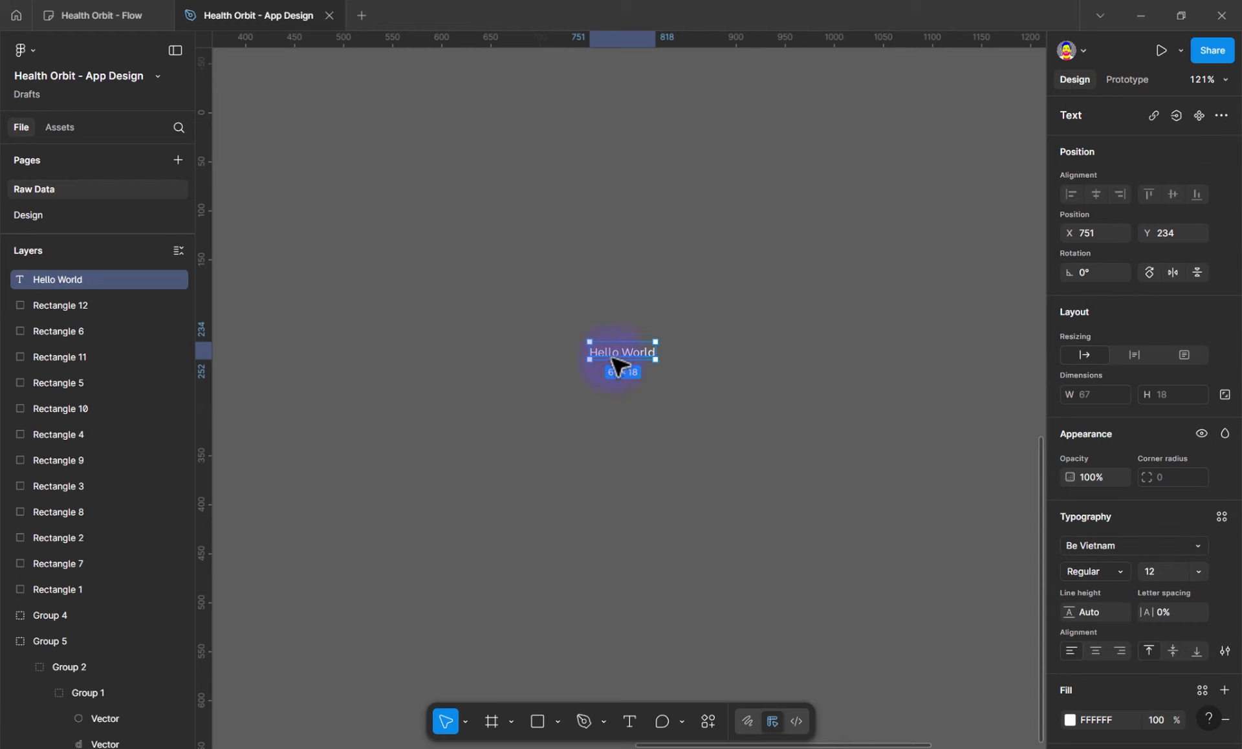
# Try the Hello World text at size 14, preview heavier weights, and settle on size 13 in Regular
pyautogui.click(1184, 577)
pyautogui.write('14')
pyautogui.press('Return')
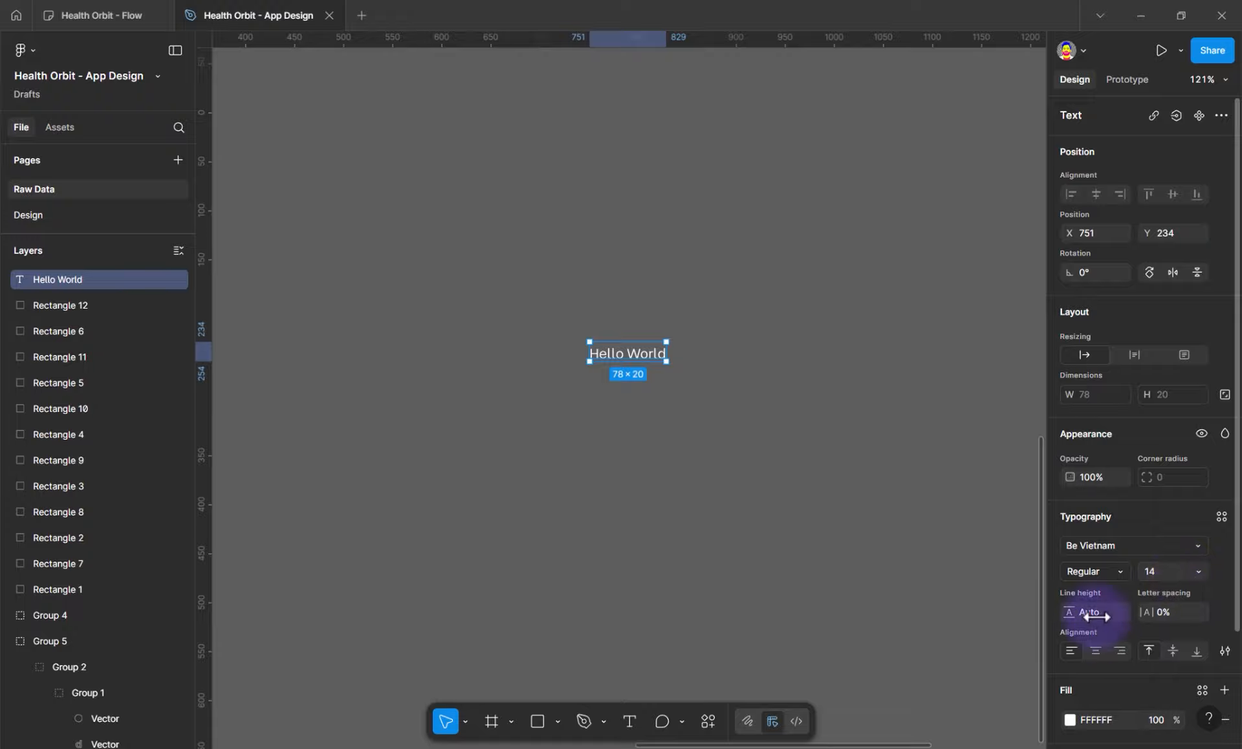
pyautogui.click(1098, 573)
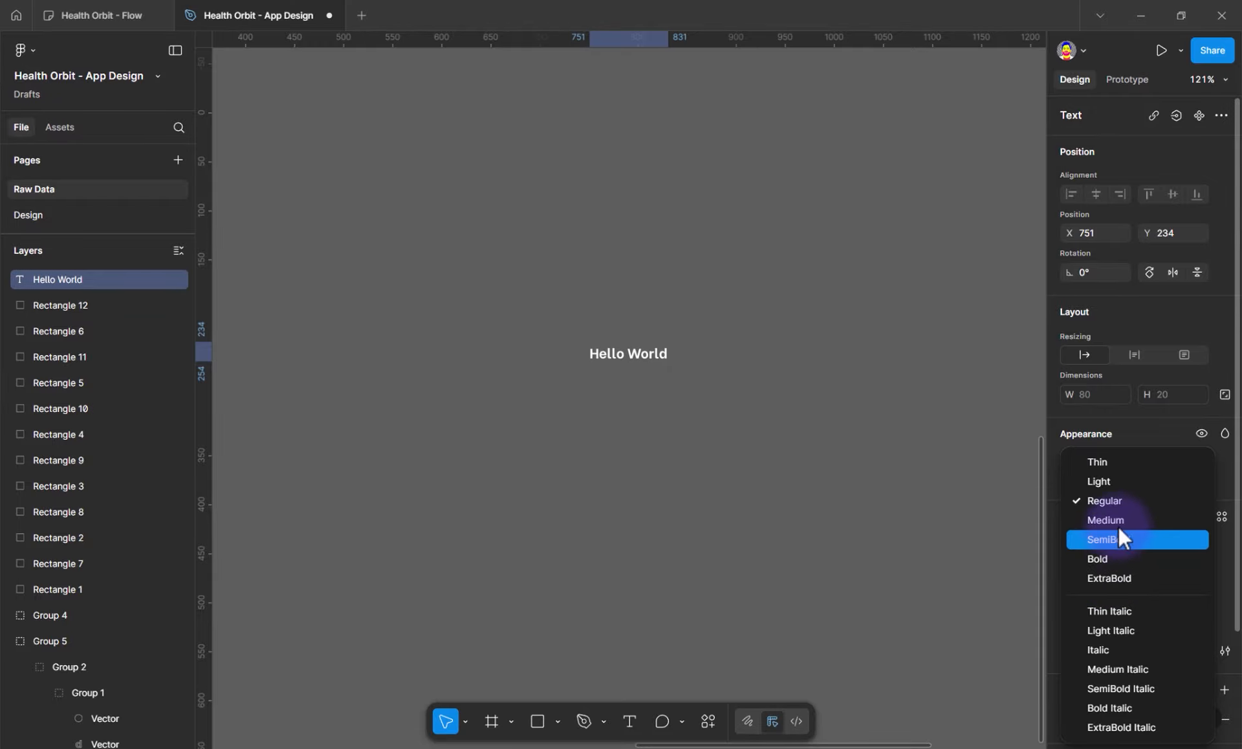
pyautogui.click(1132, 429)
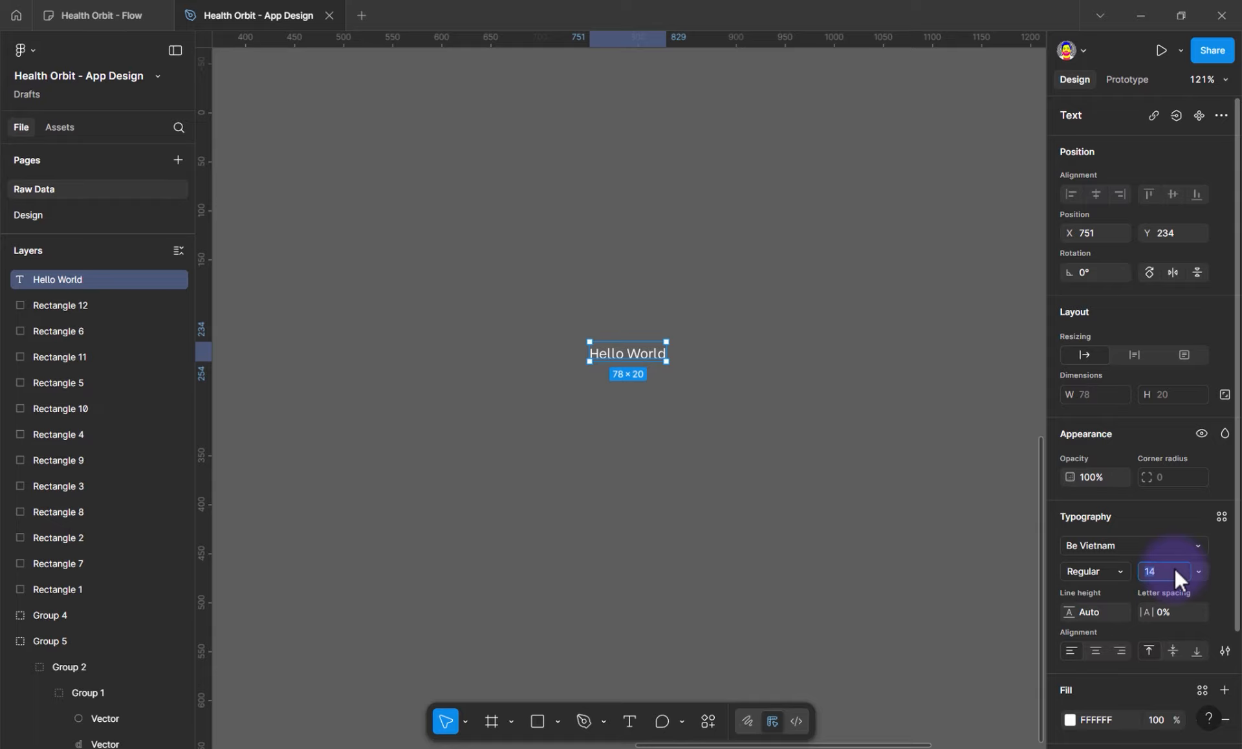
pyautogui.press('Return')
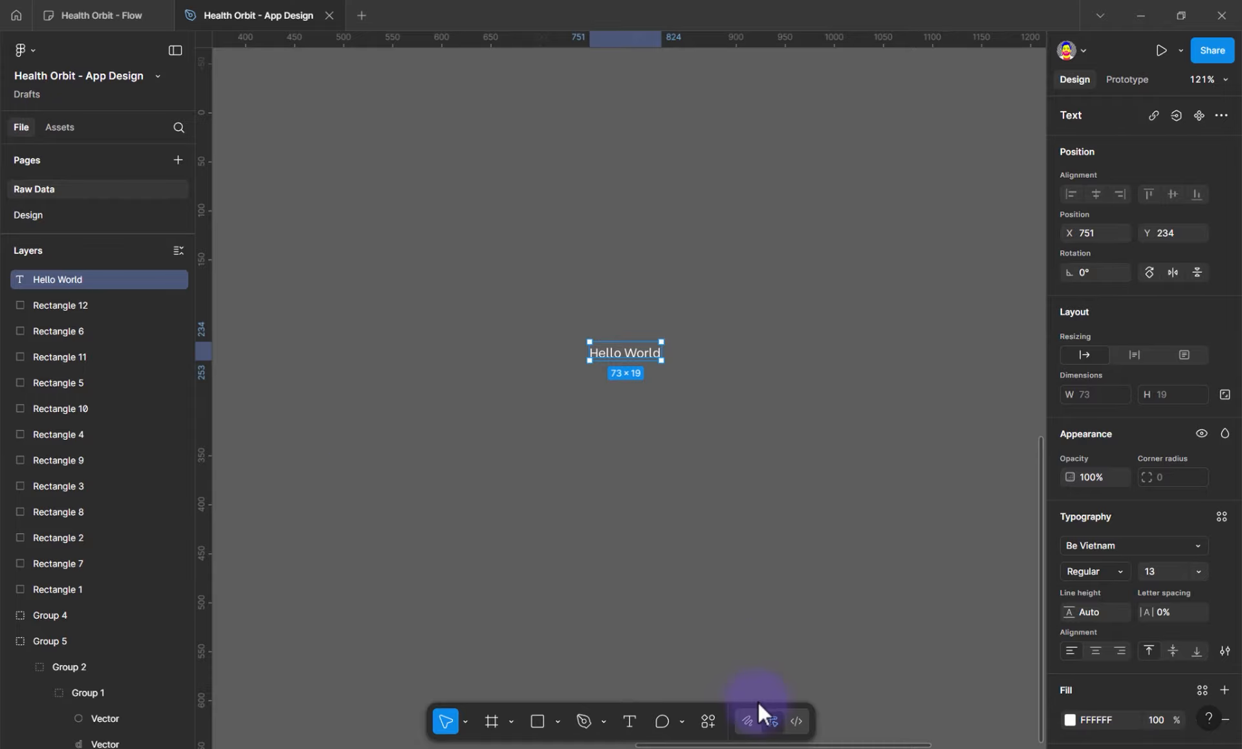
# Find the Typescale plugin, run it on the Hello World text, and move its window clear of the text
pyautogui.click(716, 722)
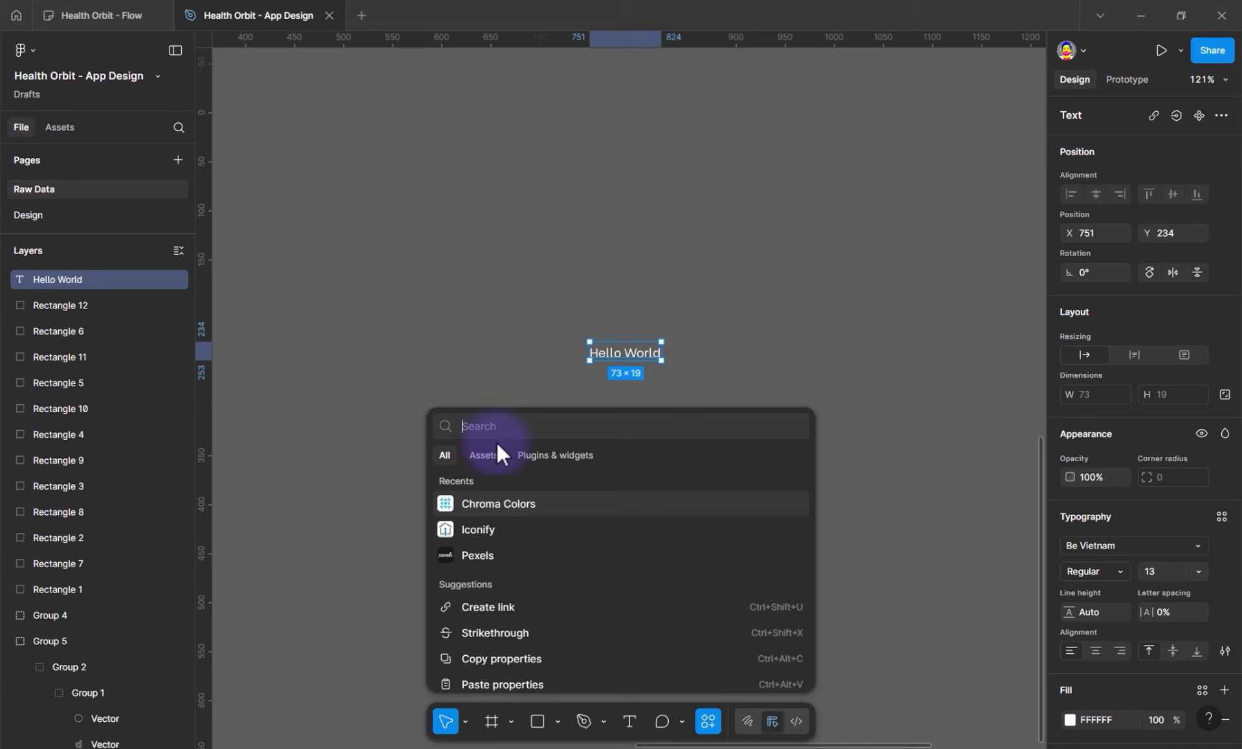
pyautogui.click(573, 455)
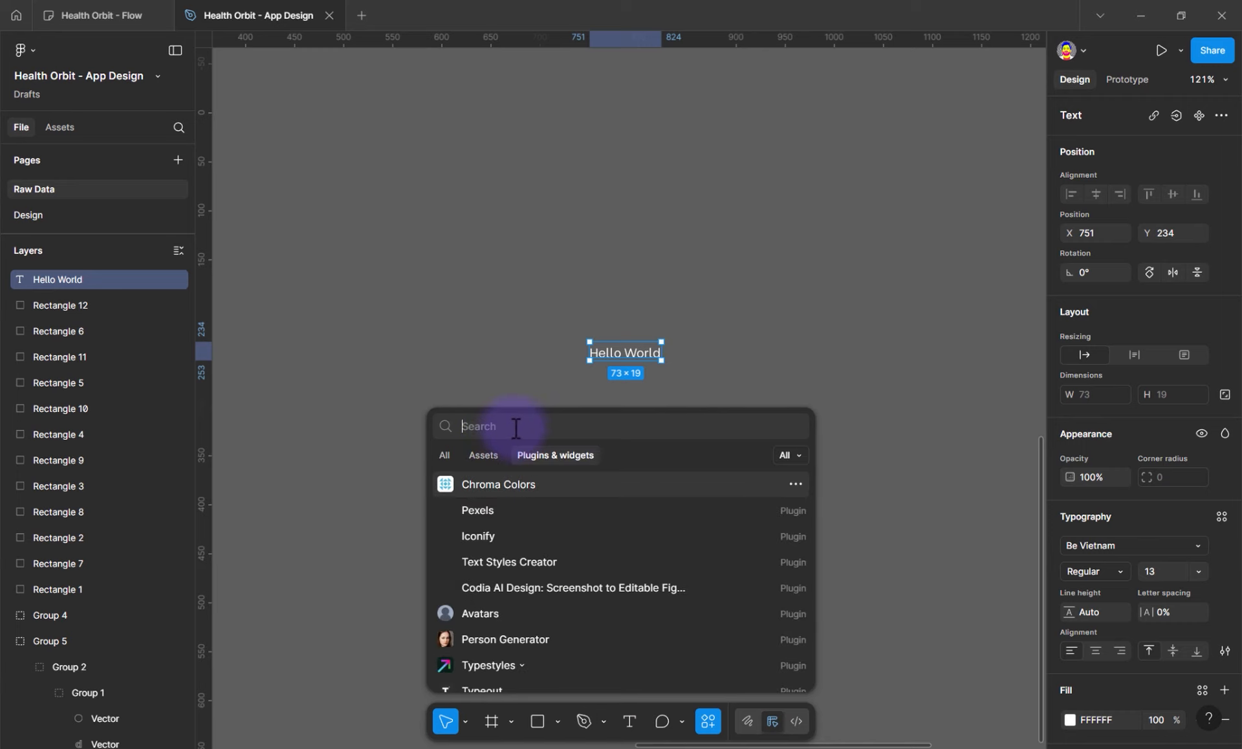
pyautogui.write('type')
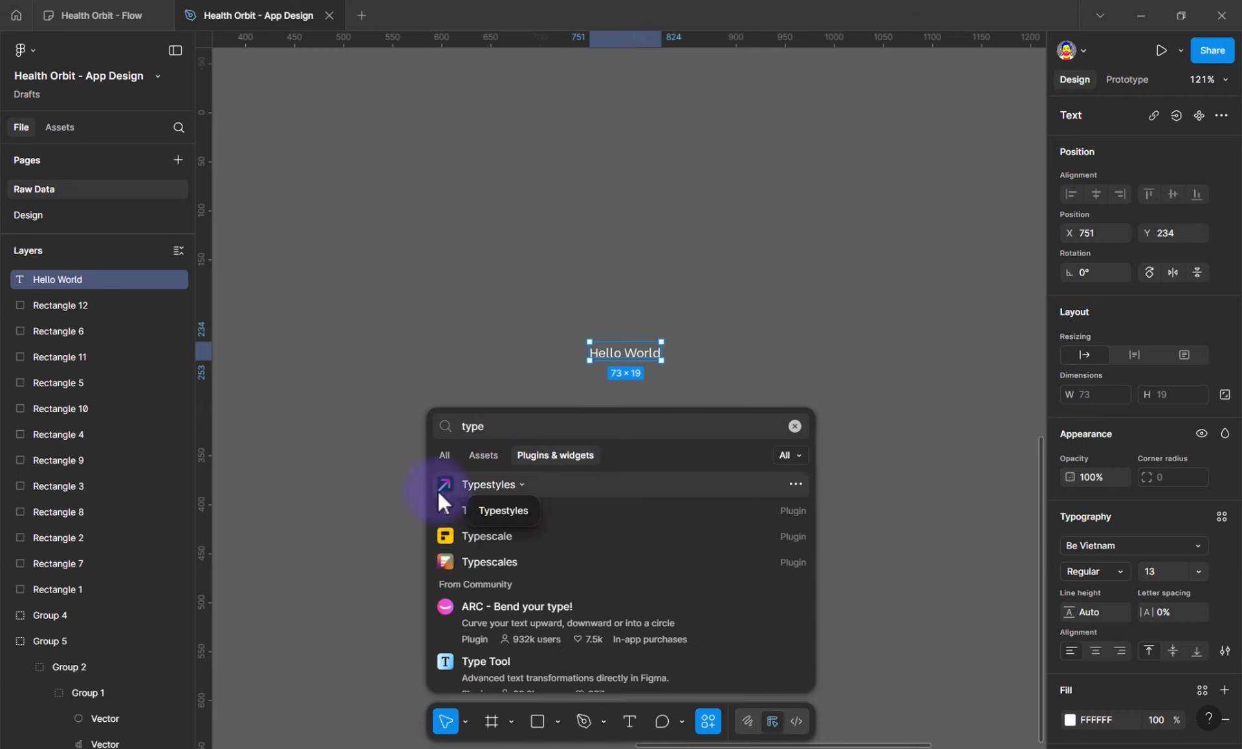
pyautogui.click(494, 539)
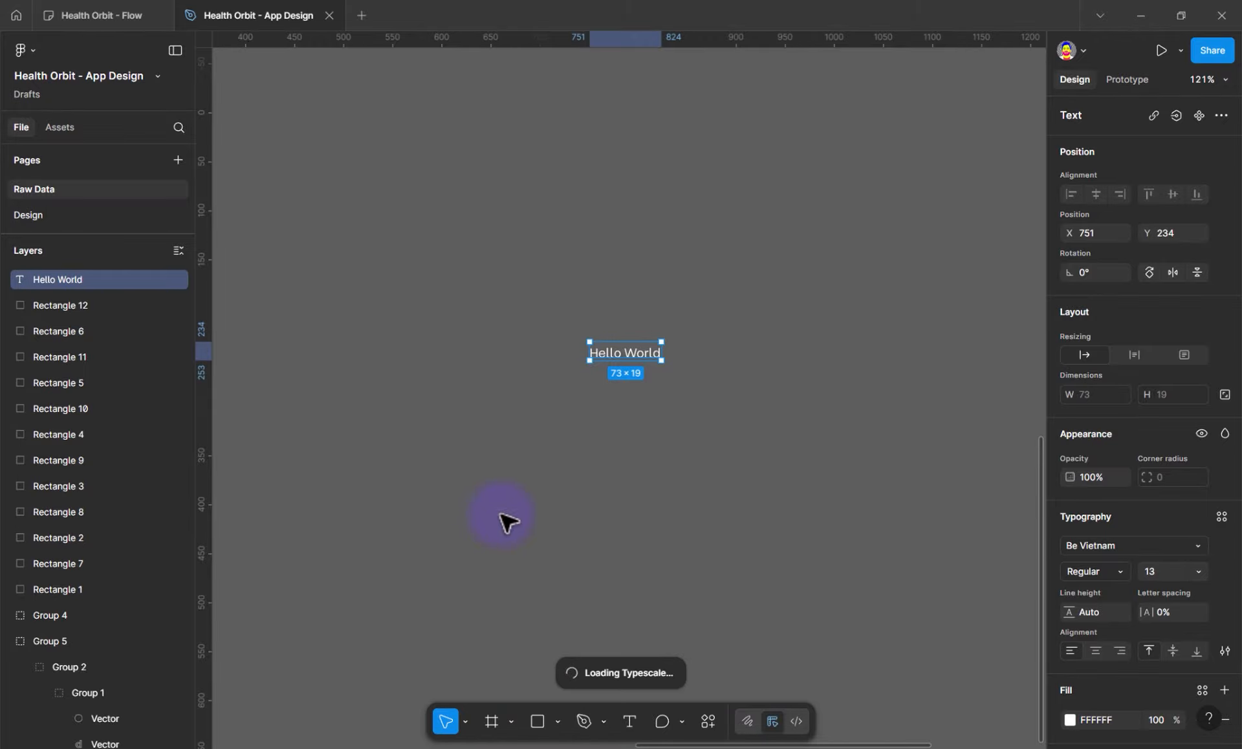
pyautogui.moveTo(473, 372); pyautogui.dragTo(382, 232)
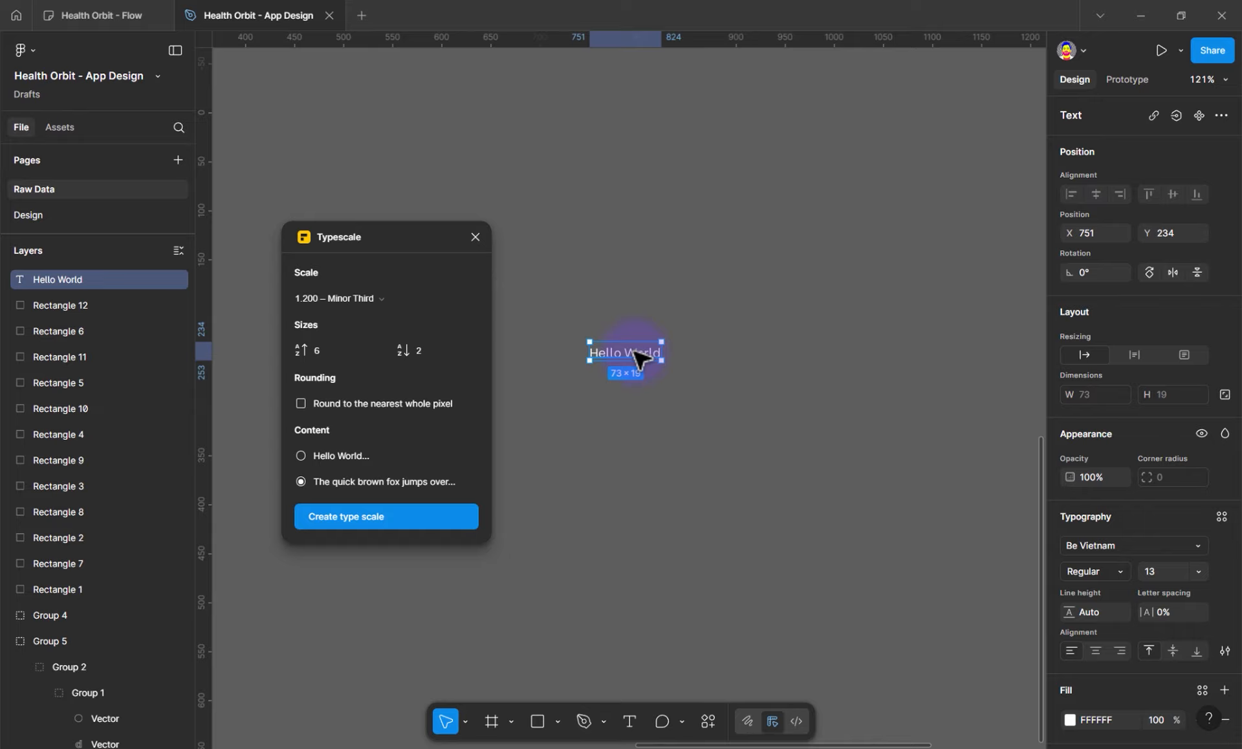
# Configure the type scale with 6 larger sizes, 1 smaller size and the 1.250 – Major Third ratio
pyautogui.click(414, 350)
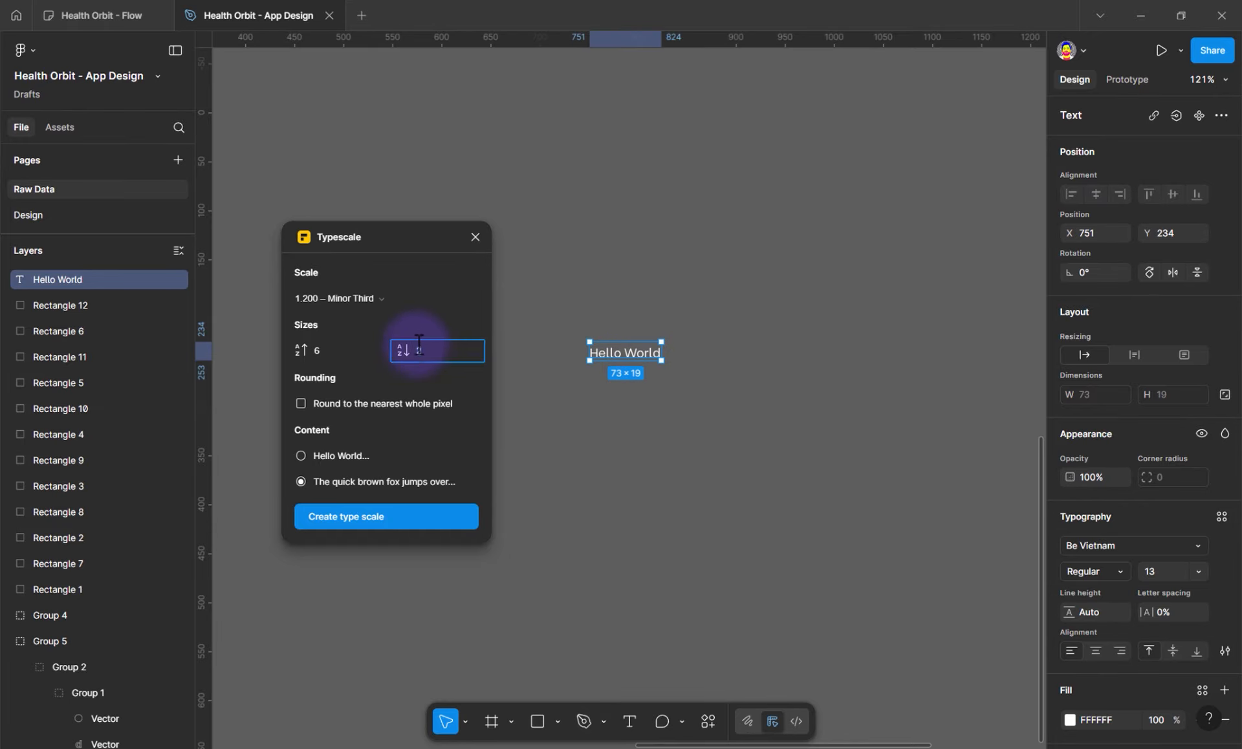
pyautogui.doubleClick(419, 350)
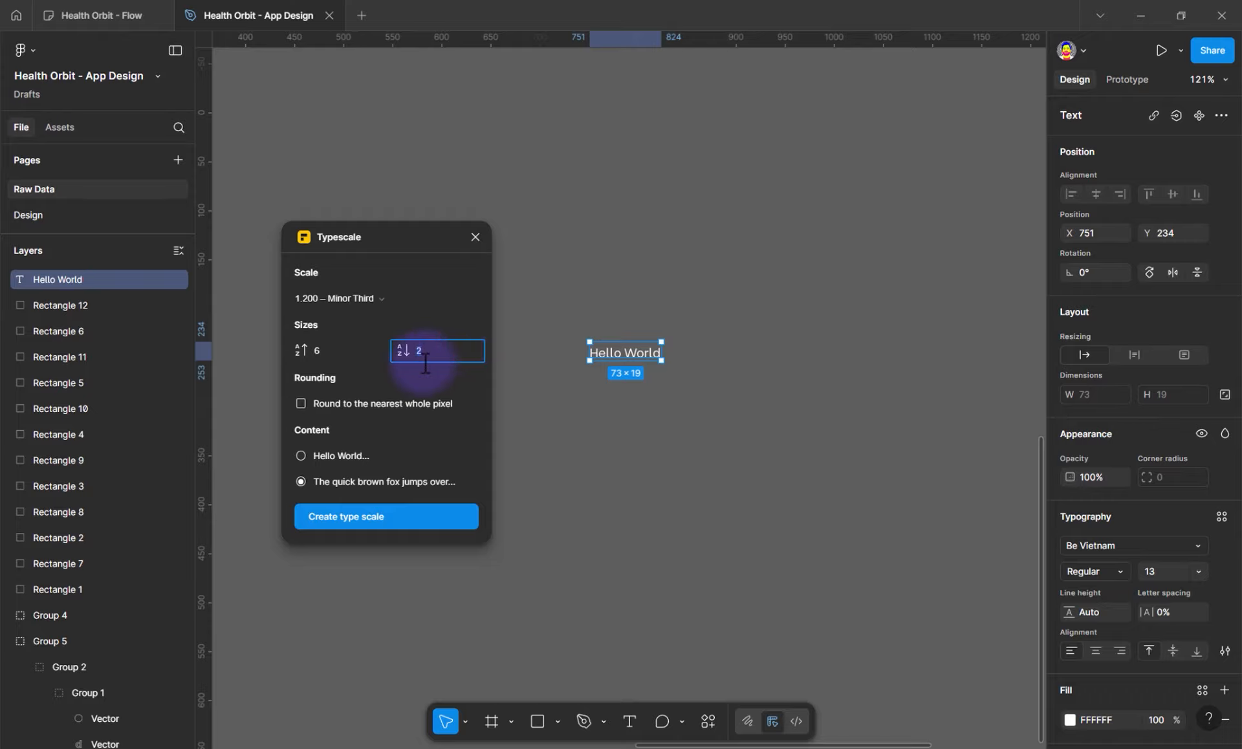
pyautogui.write('1')
pyautogui.click(318, 351)
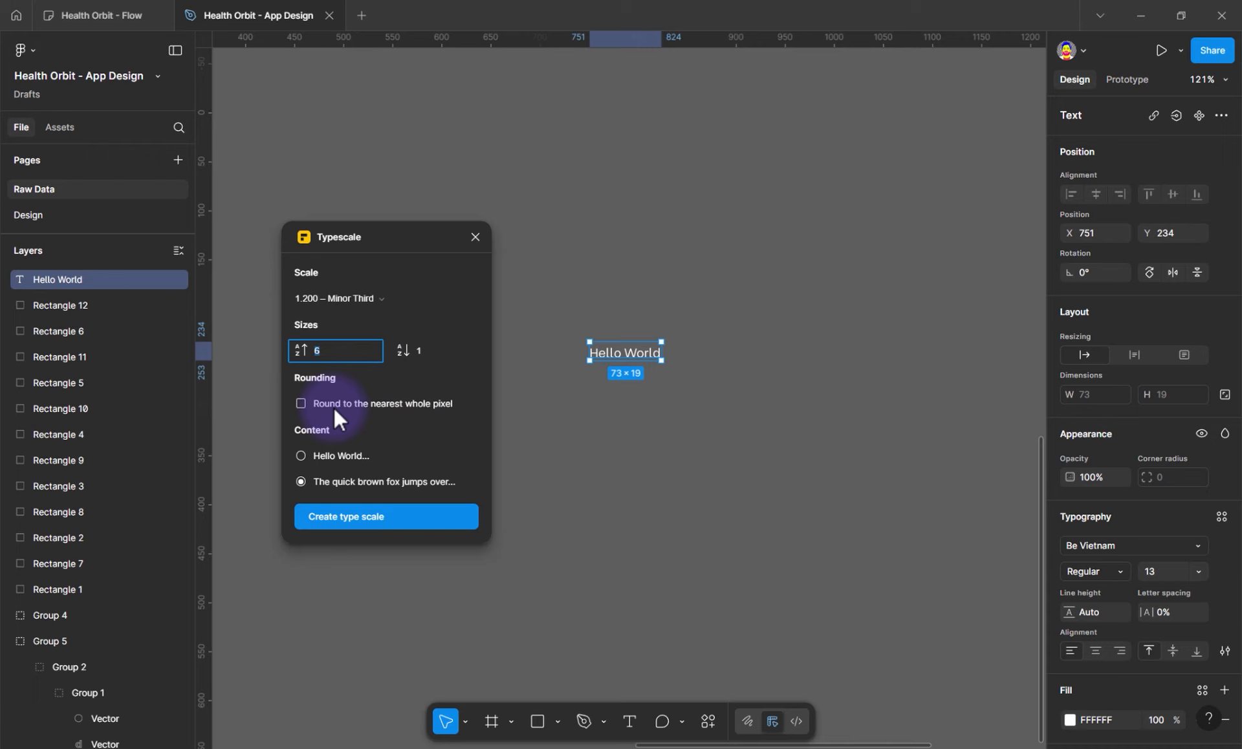
pyautogui.click(321, 344)
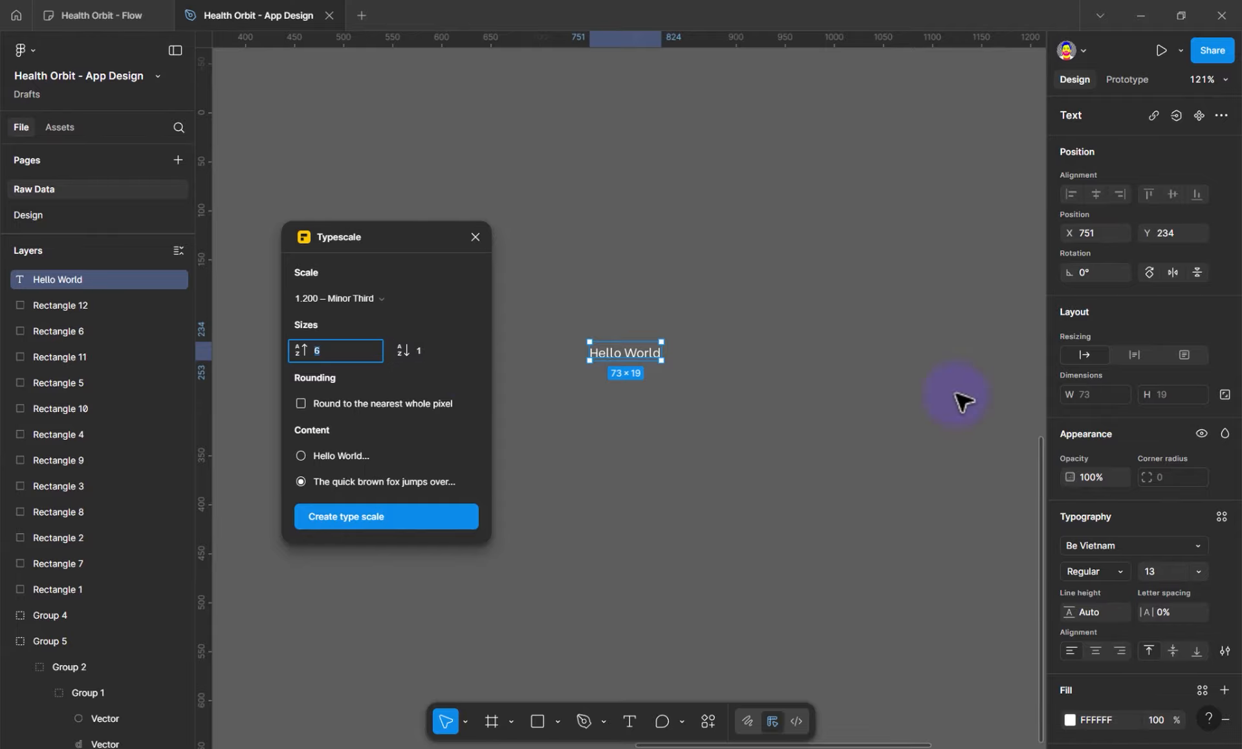
pyautogui.click(333, 293)
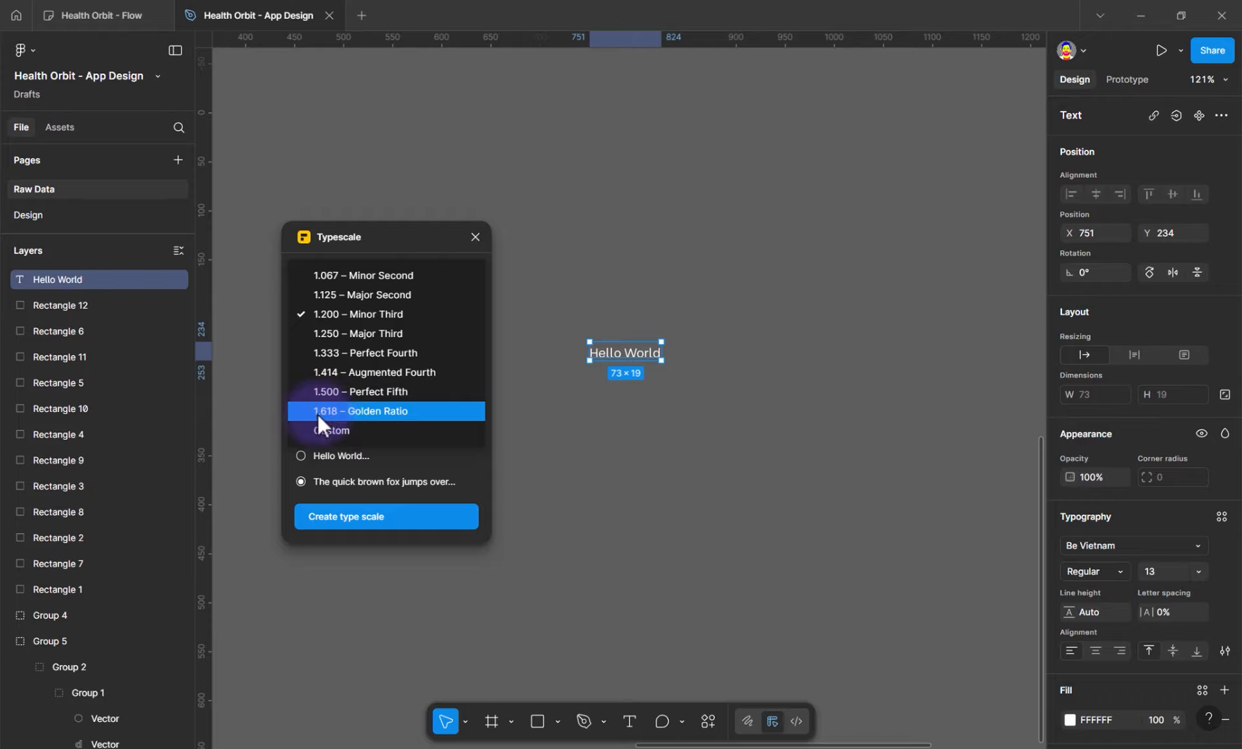
pyautogui.click(362, 334)
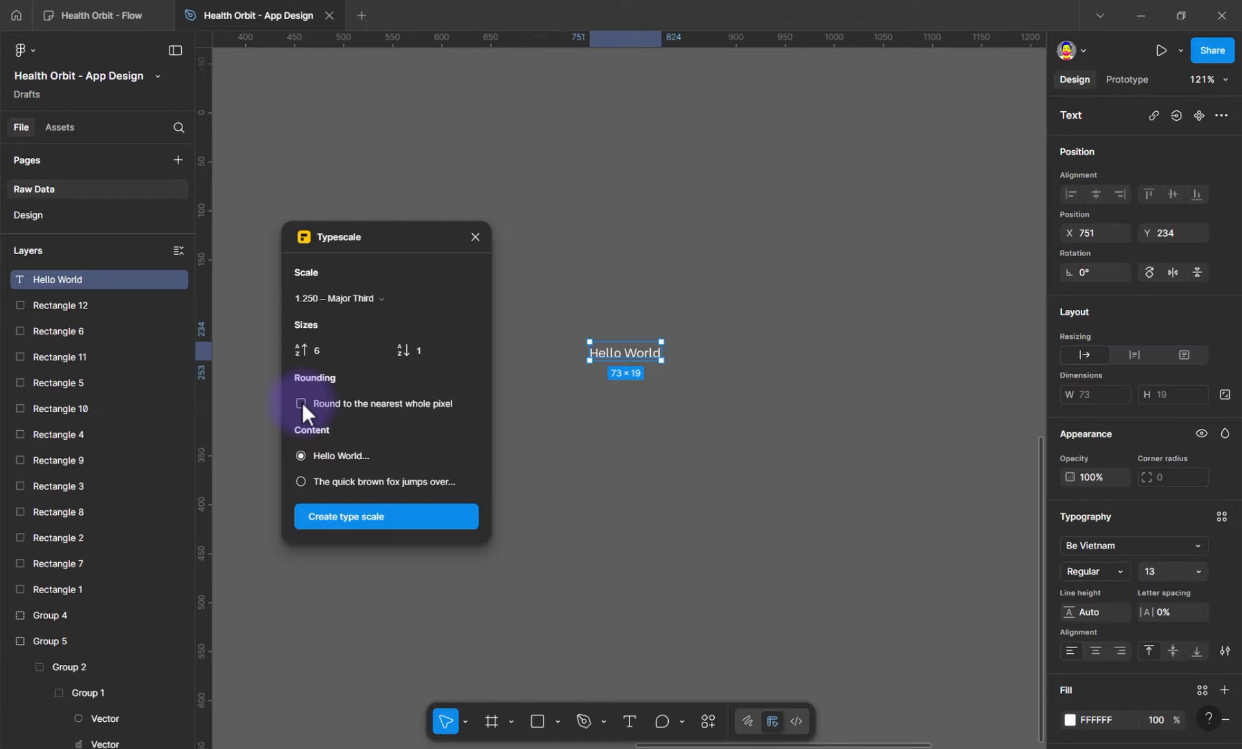
# Enable rounding to the nearest whole pixel and create the type scale with the "The quick brown fox jumps over..." content
pyautogui.click(1177, 572)
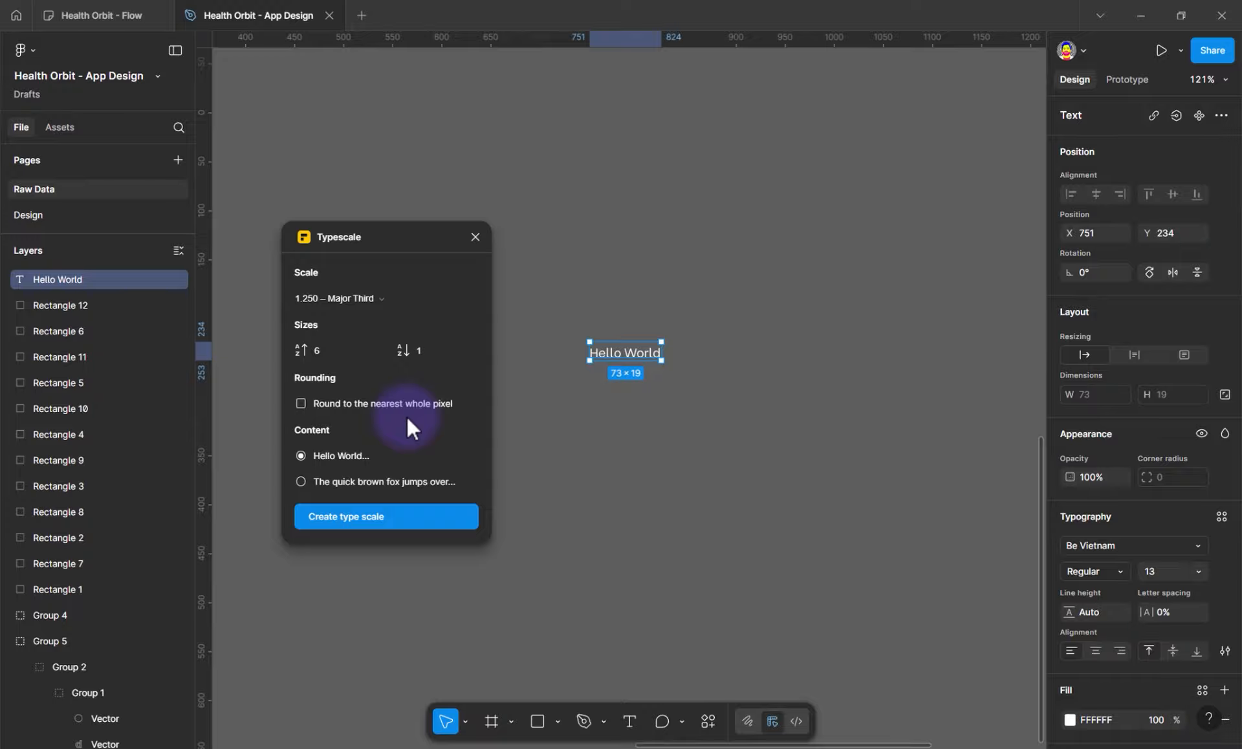
pyautogui.click(373, 403)
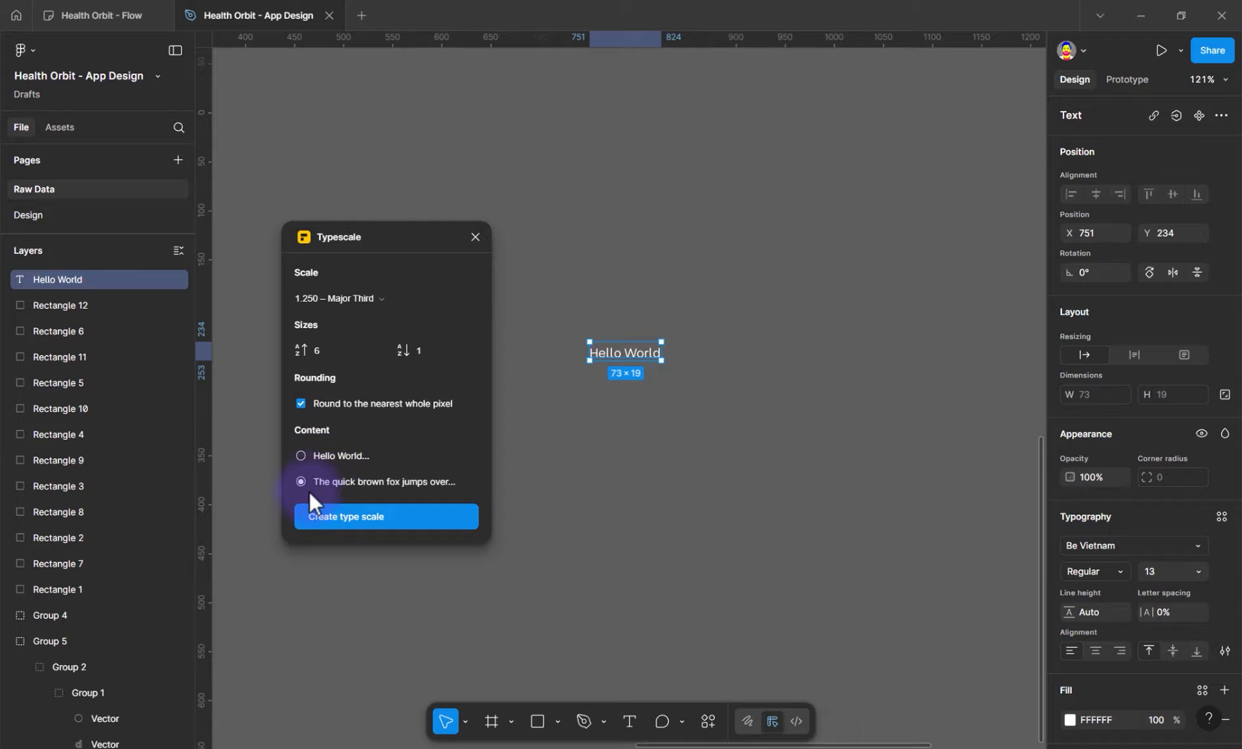
pyautogui.click(362, 516)
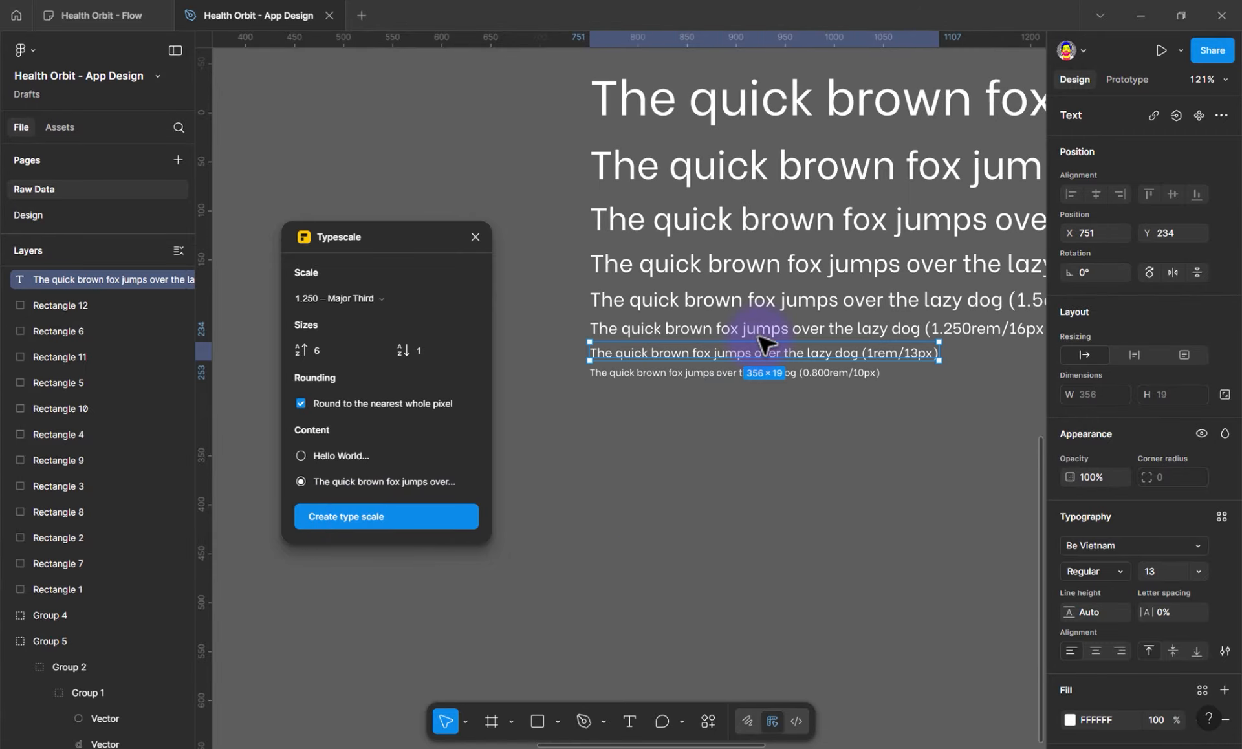
pyautogui.moveTo(749, 356); pyautogui.dragTo(679, 472)
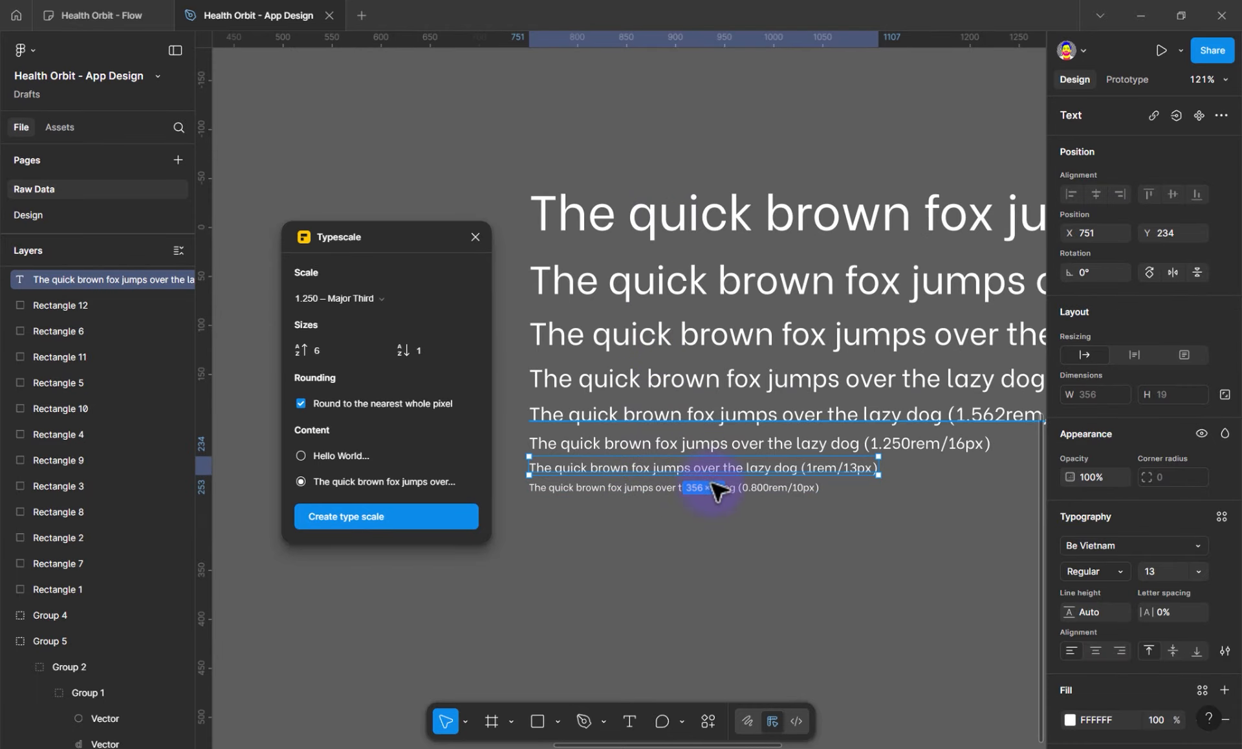
pyautogui.click(543, 207)
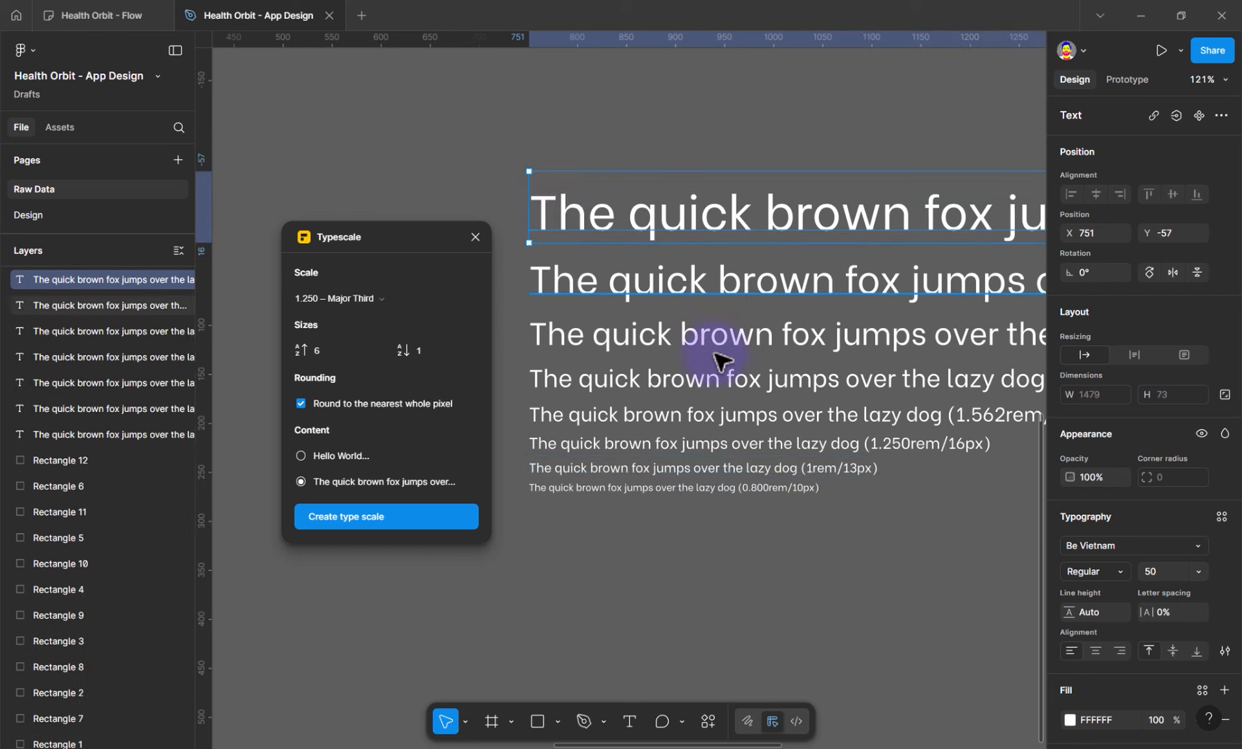
pyautogui.moveTo(781, 541)
pyautogui.mouseDown()
pyautogui.moveTo(749, 444)
pyautogui.moveTo(702, 186)
pyautogui.mouseUp()
pyautogui.moveTo(789, 542); pyautogui.dragTo(731, 307)
pyautogui.click(851, 543)
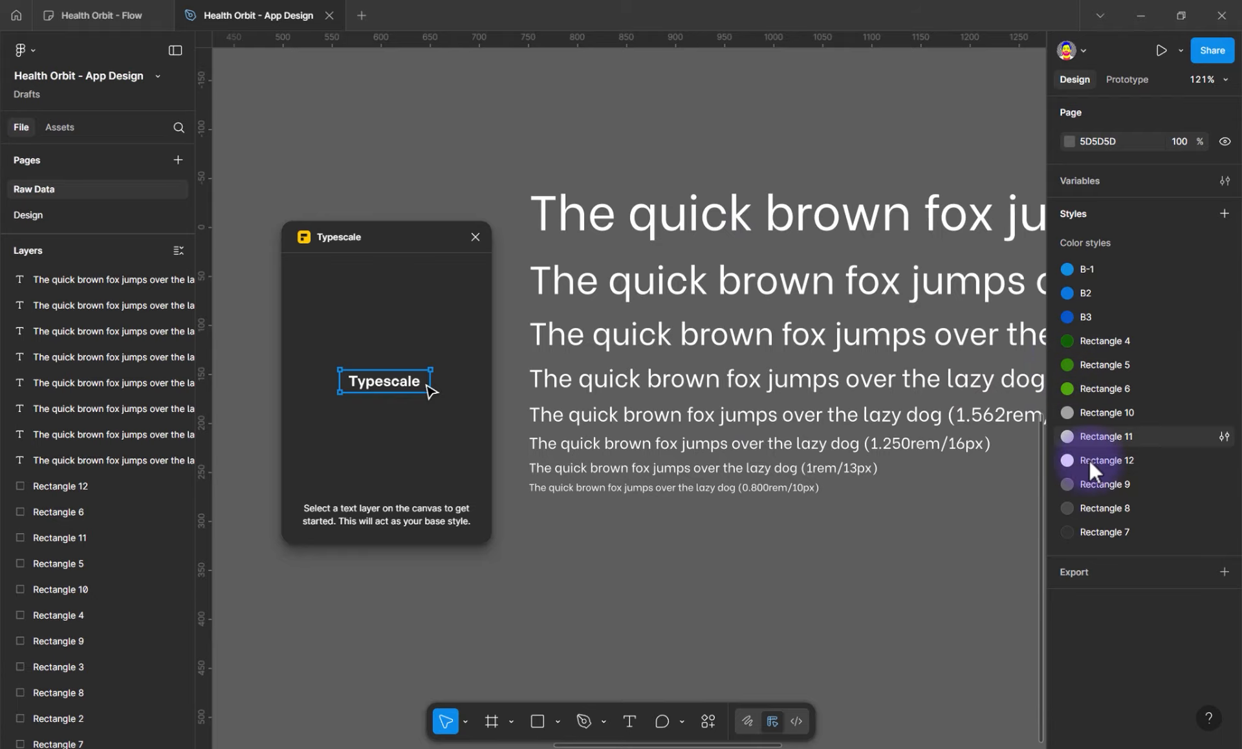
# Set the largest sample line's font weight to Bold and close the Typescale plugin
pyautogui.click(728, 227)
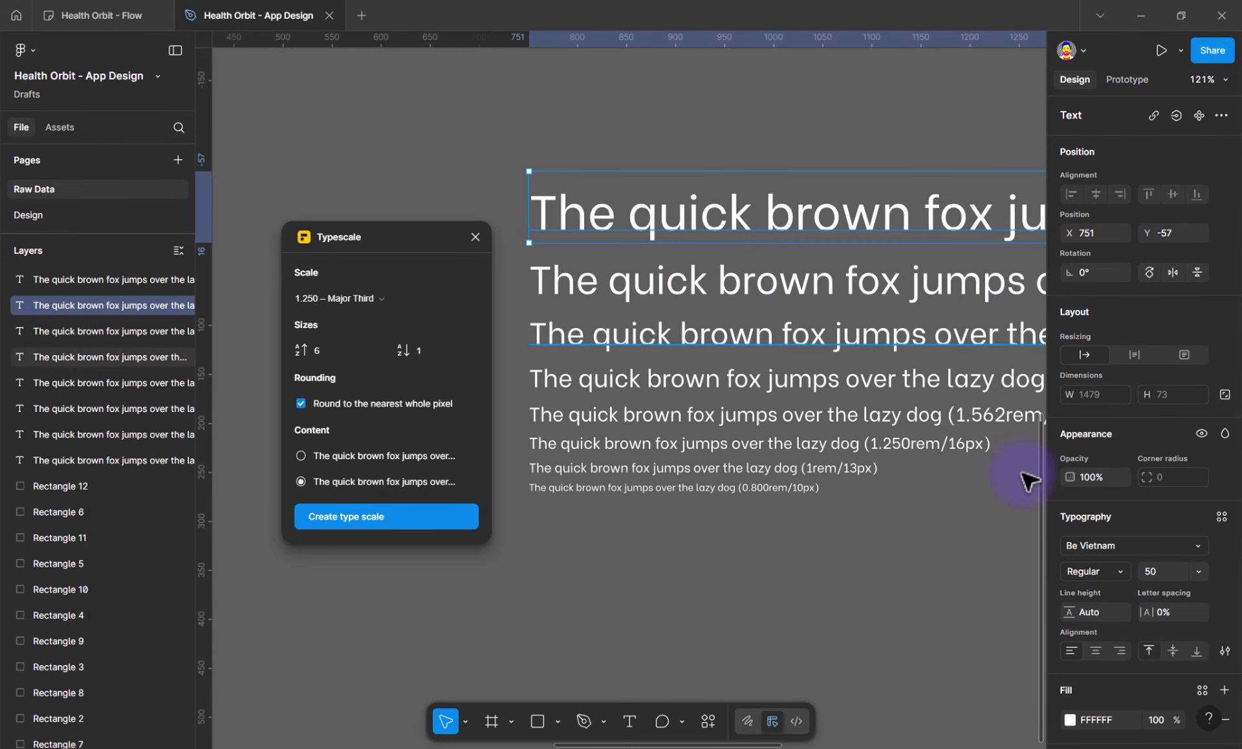
pyautogui.click(1109, 569)
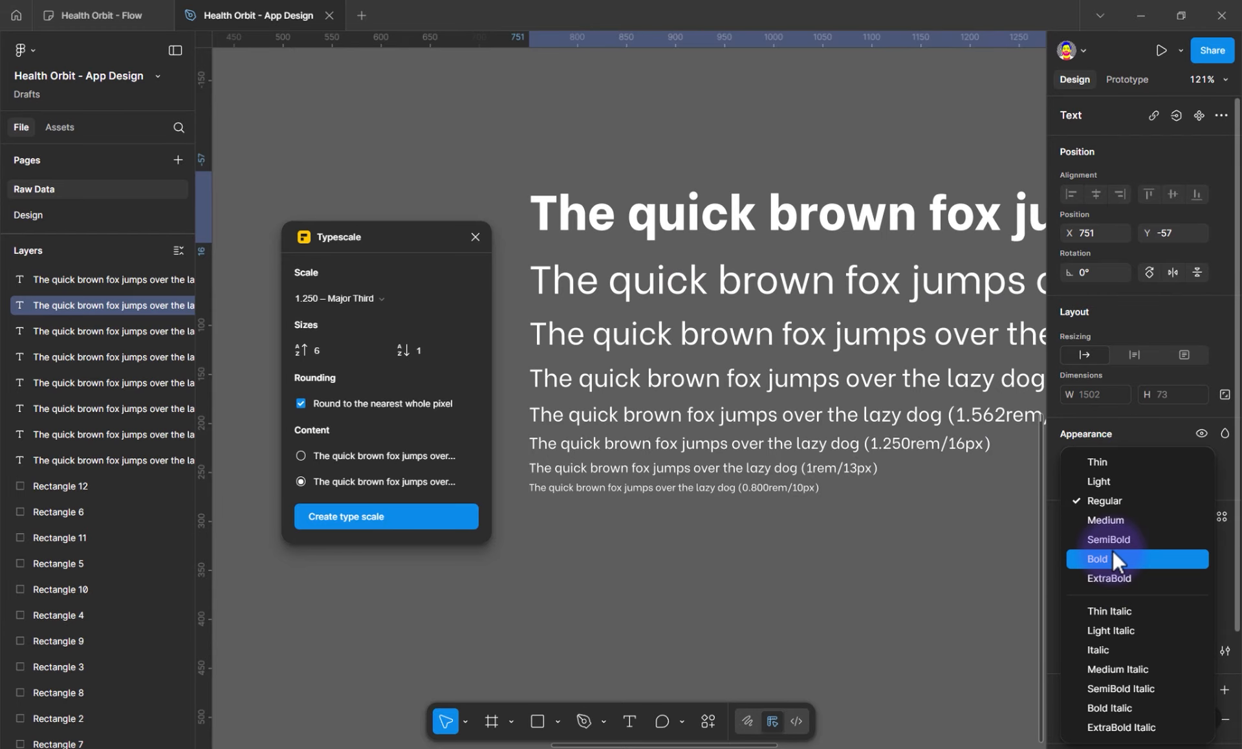
pyautogui.click(1111, 556)
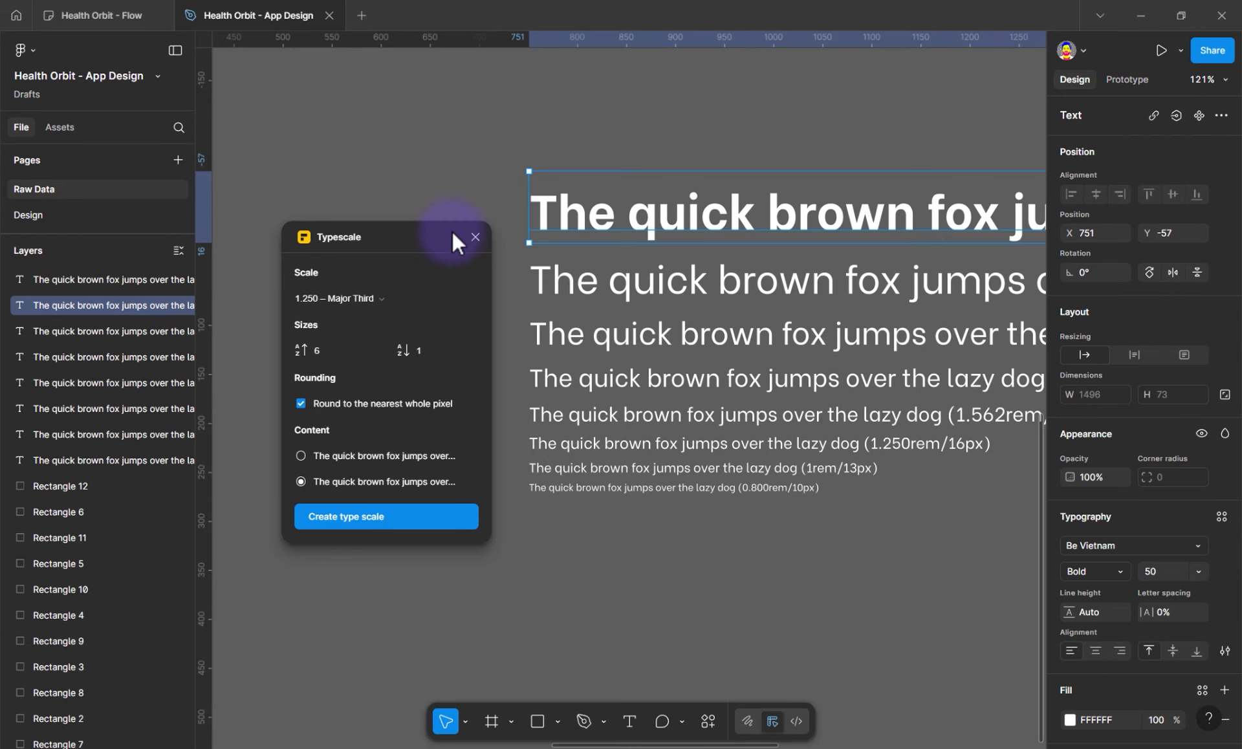
pyautogui.click(475, 236)
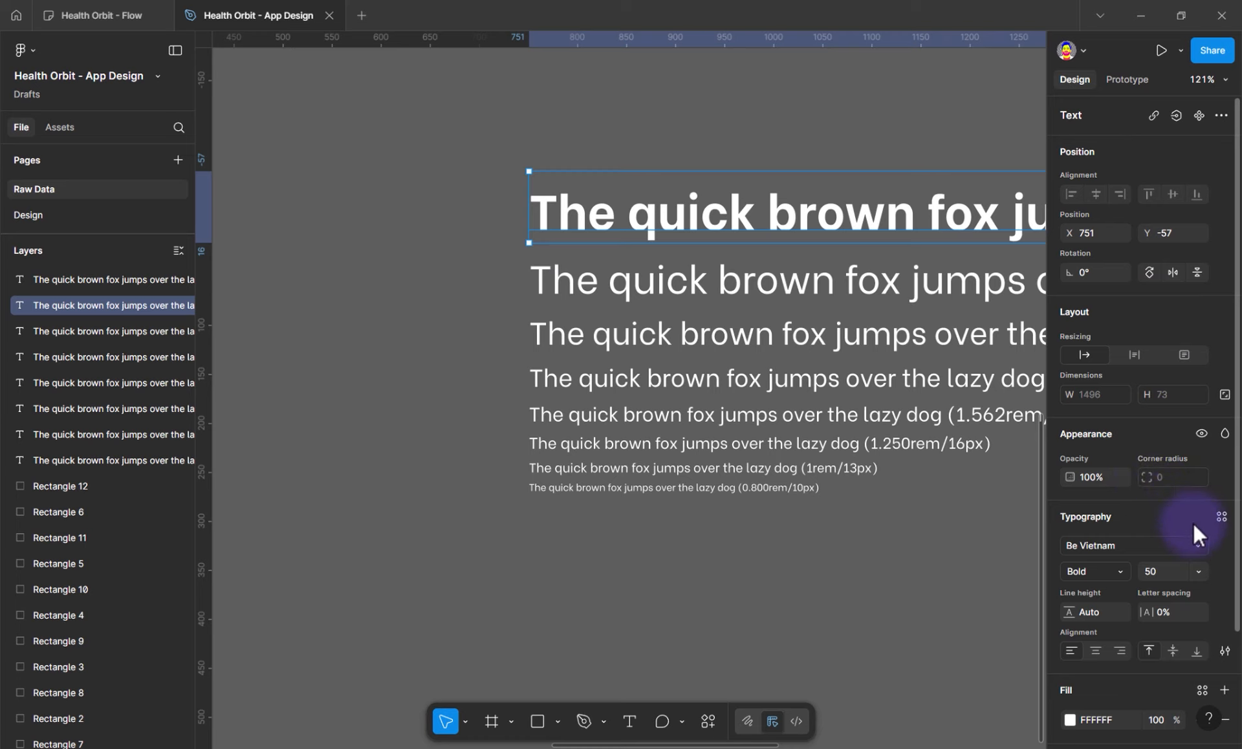
# Create a text style named "Title" from the largest bold sample line
pyautogui.click(1221, 516)
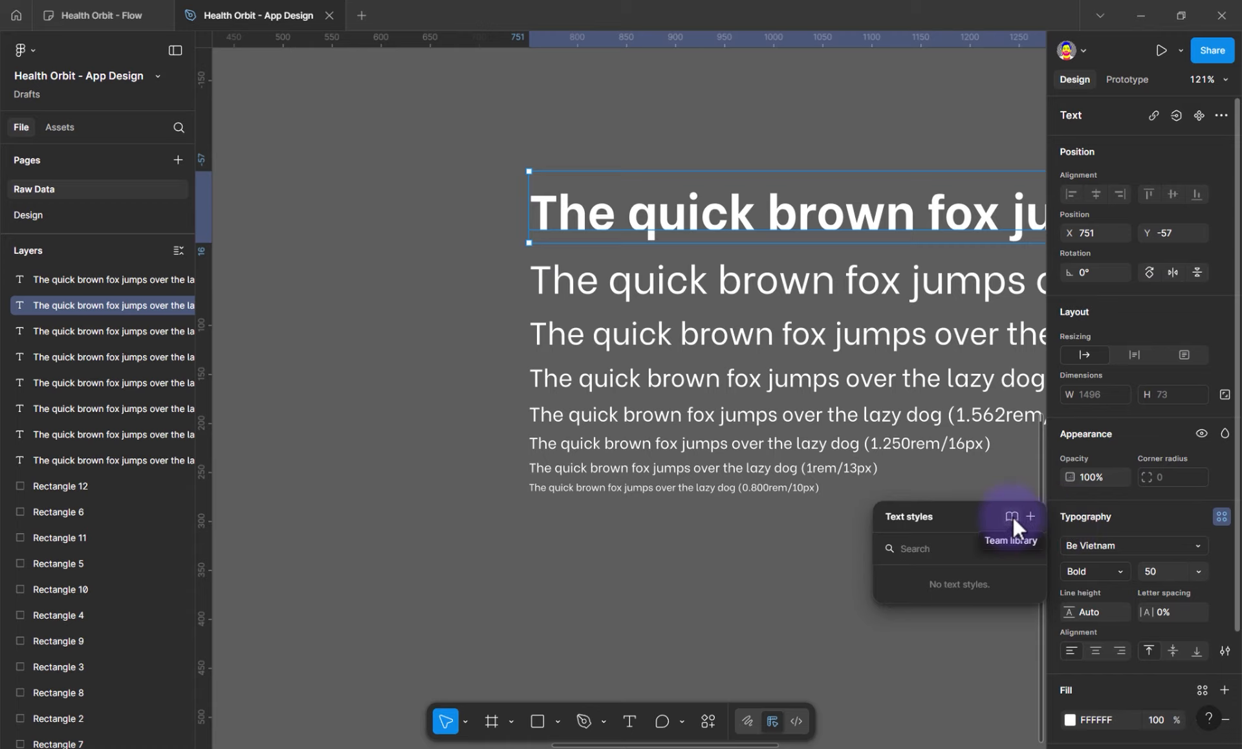
pyautogui.click(1030, 516)
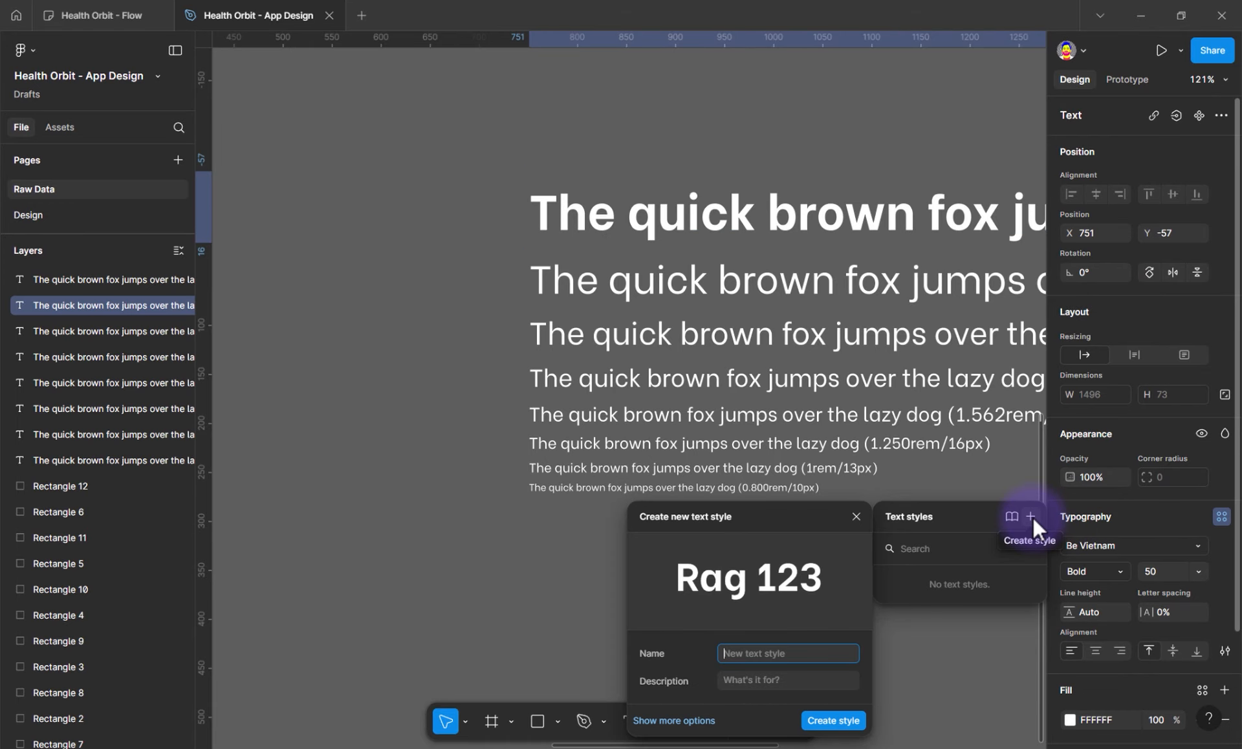
pyautogui.write('T')
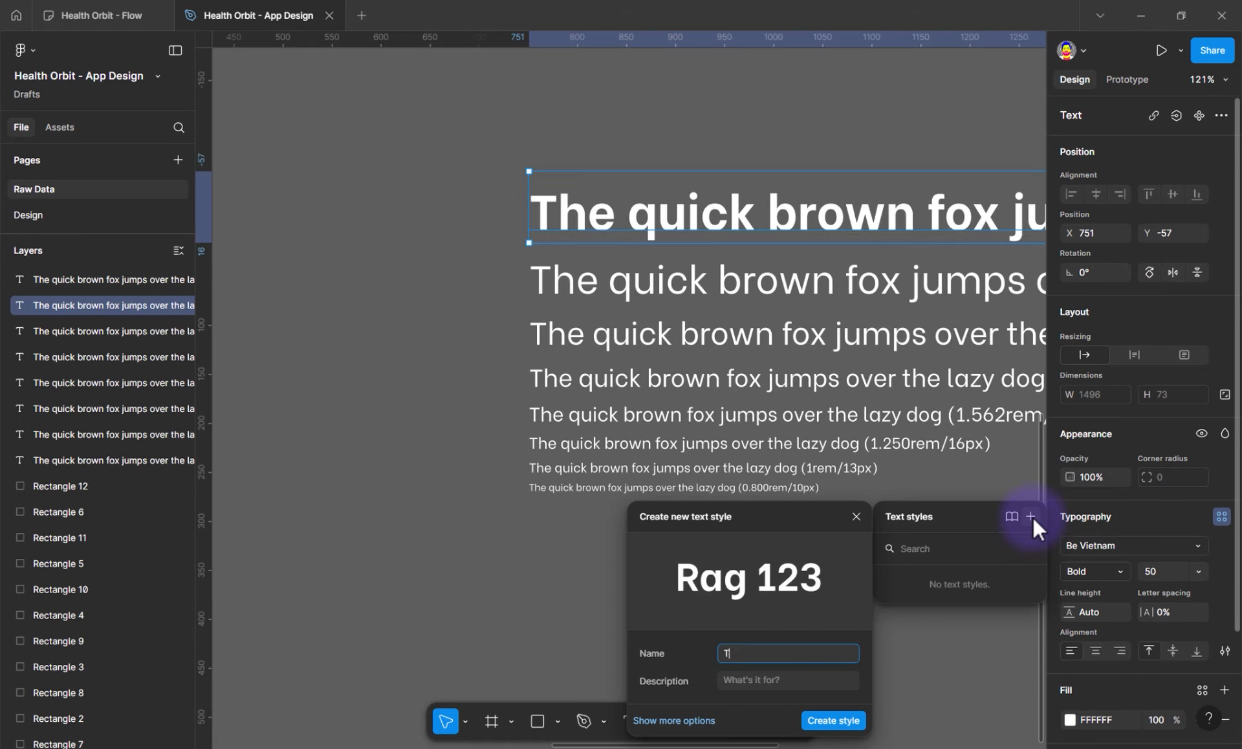
pyautogui.write('itle')
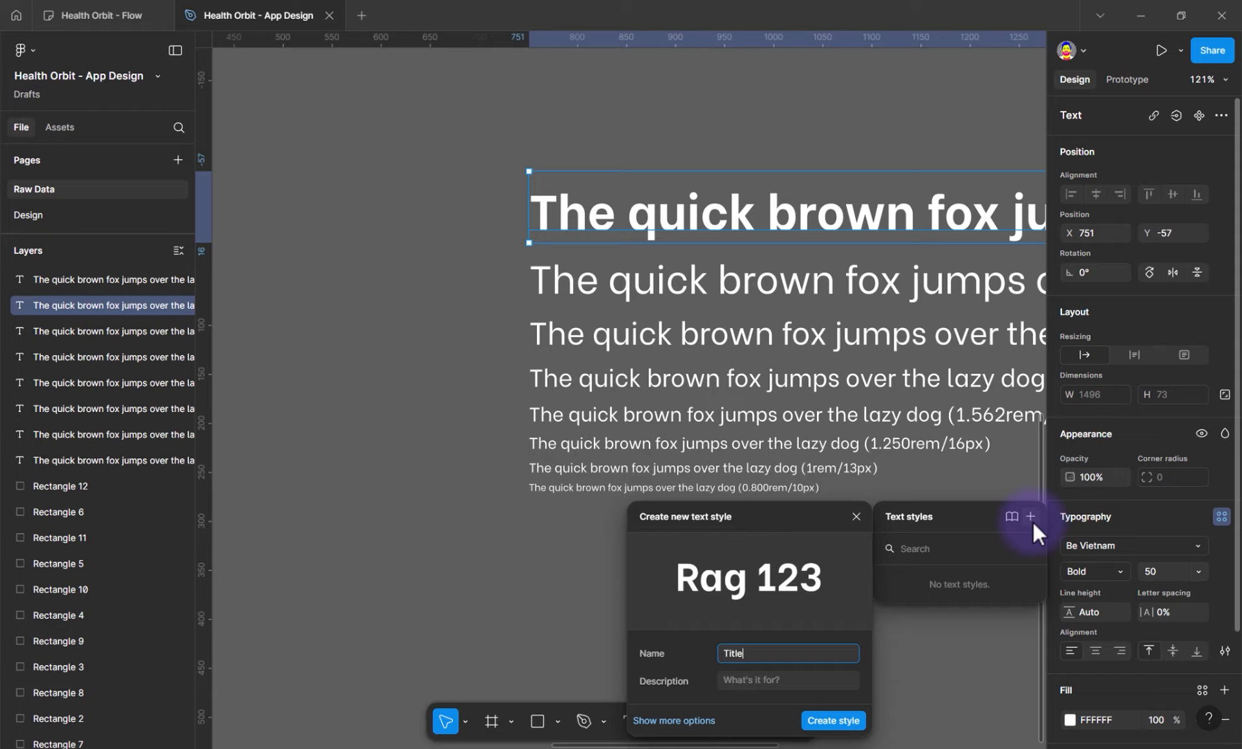
pyautogui.click(844, 709)
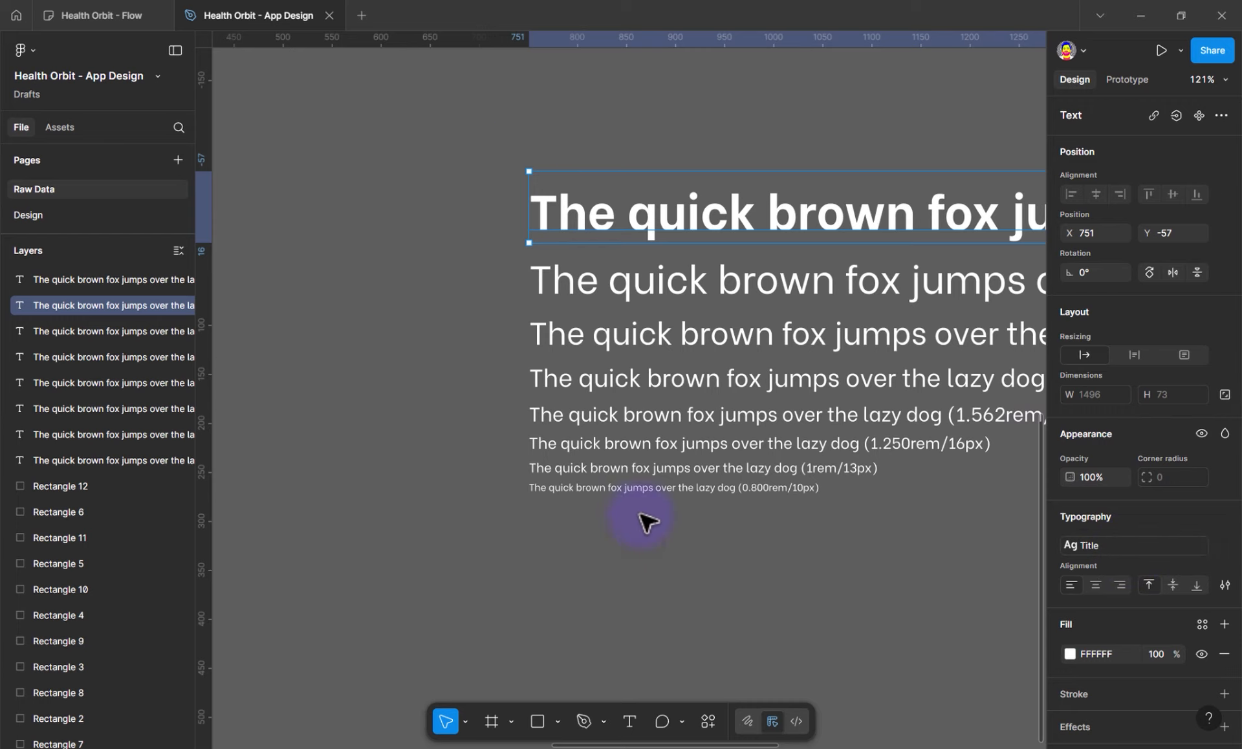
# Create a text style named "Subtitle" from the second-largest sample line at size 40
pyautogui.moveTo(649, 541); pyautogui.dragTo(550, 289)
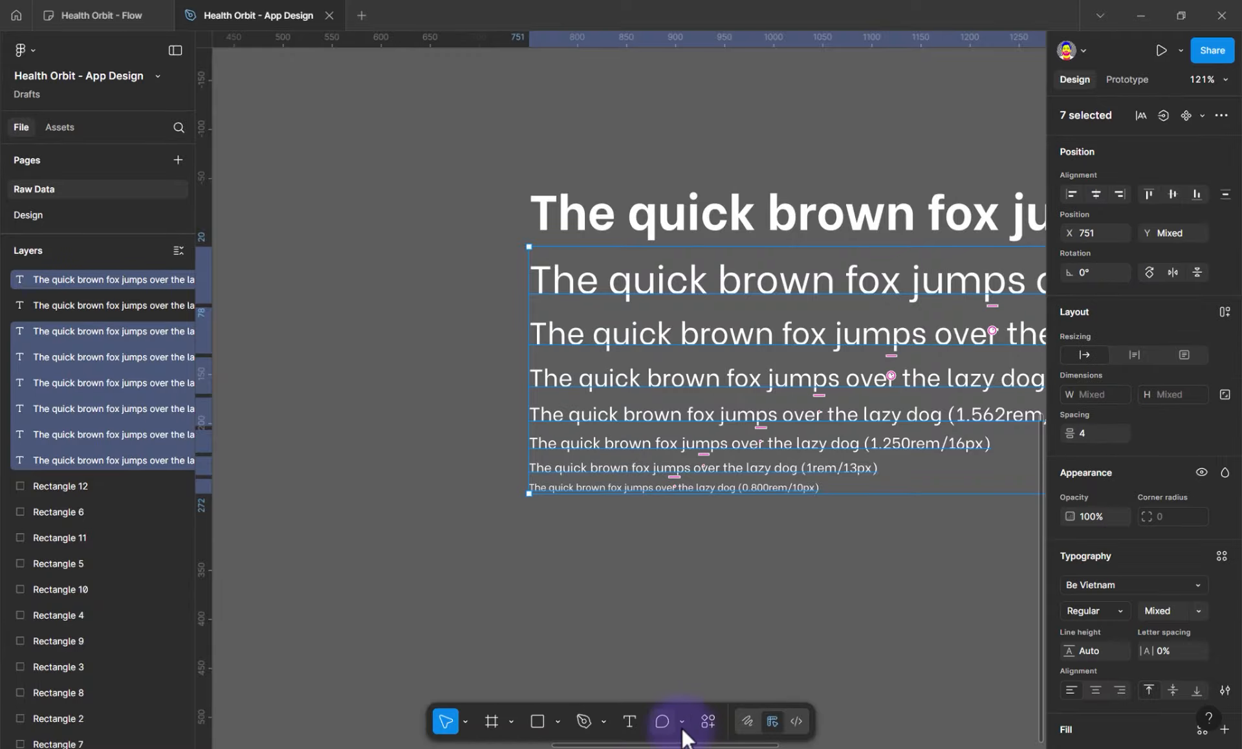
pyautogui.click(741, 300)
pyautogui.click(1221, 516)
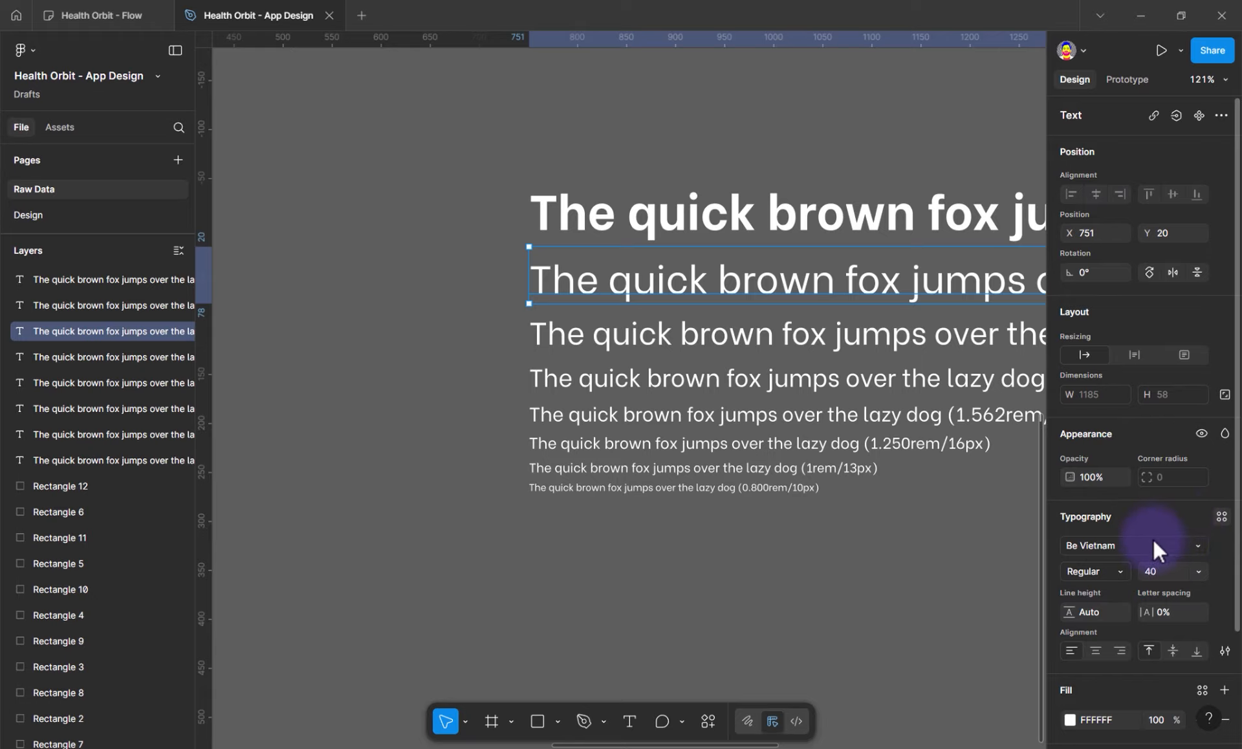
pyautogui.click(1030, 517)
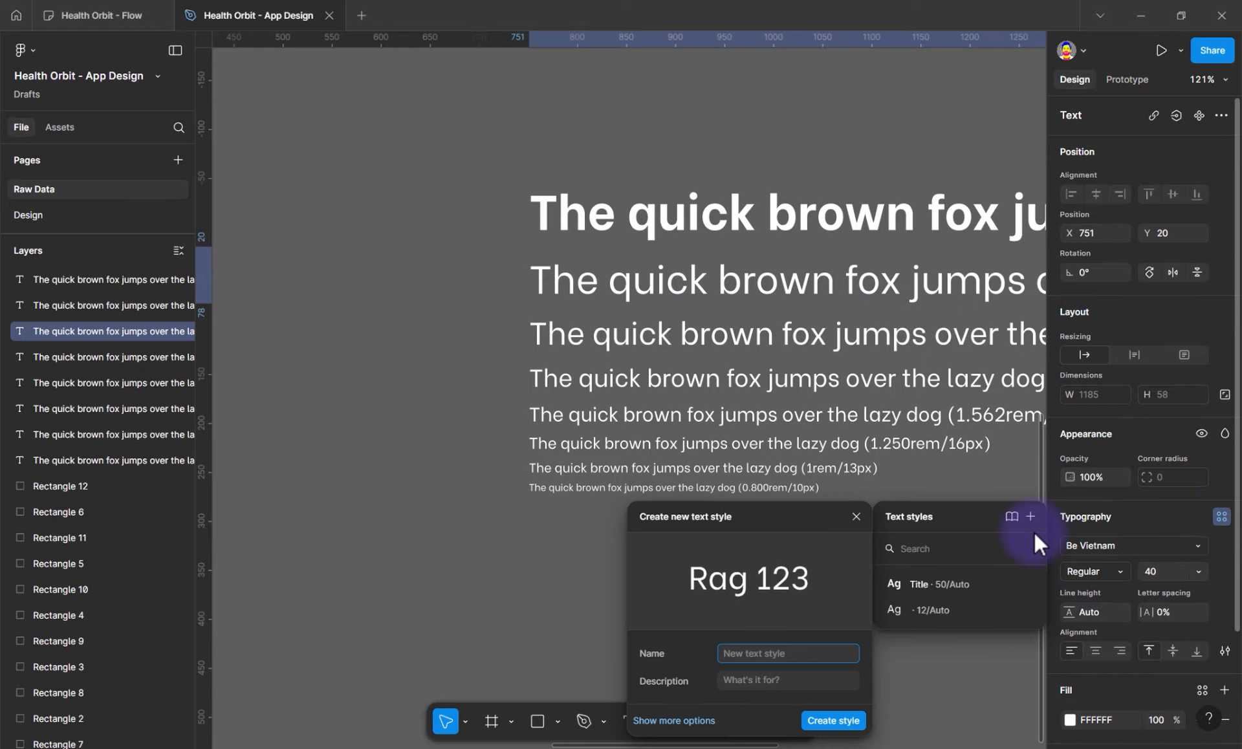
pyautogui.write('Subtitle')
pyautogui.press('Return')
pyautogui.press('Tab')
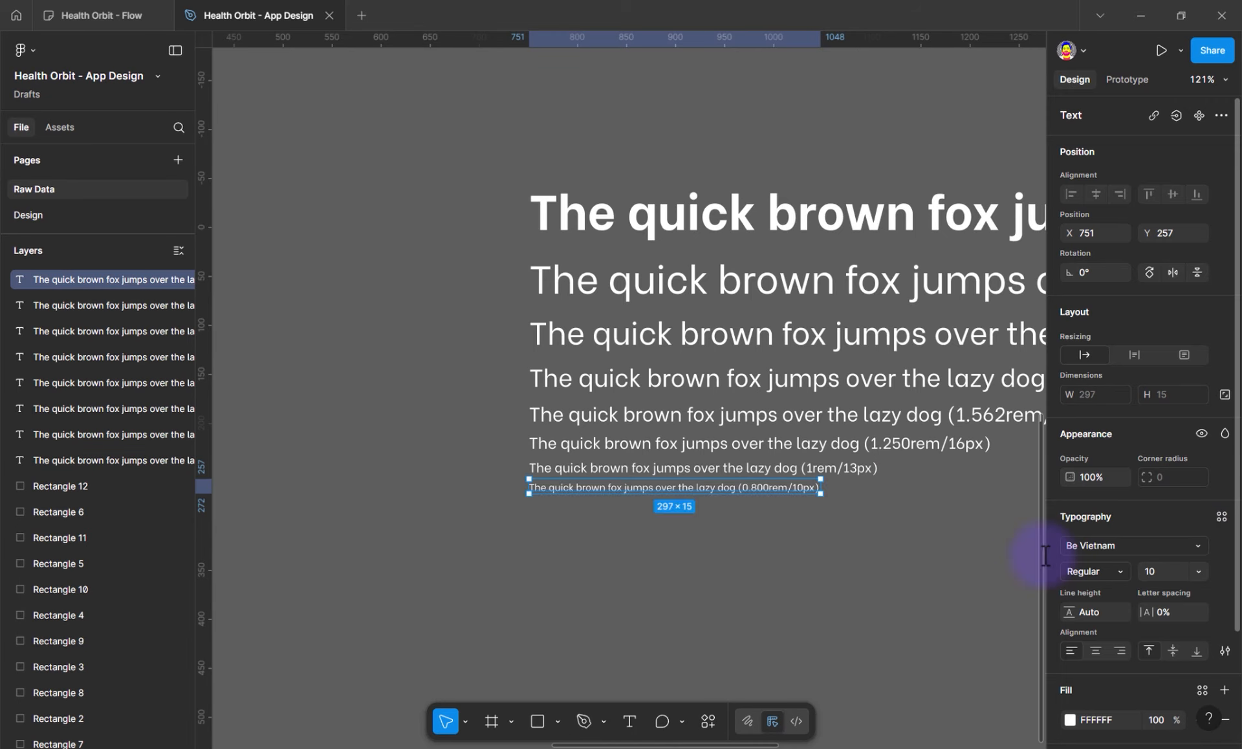
# Move all eight sample text lines up beneath the color swatches, at X 621
pyautogui.click(1026, 555)
pyautogui.scroll(-5, 541, 593)
pyautogui.moveTo(479, 453); pyautogui.dragTo(592, 574)
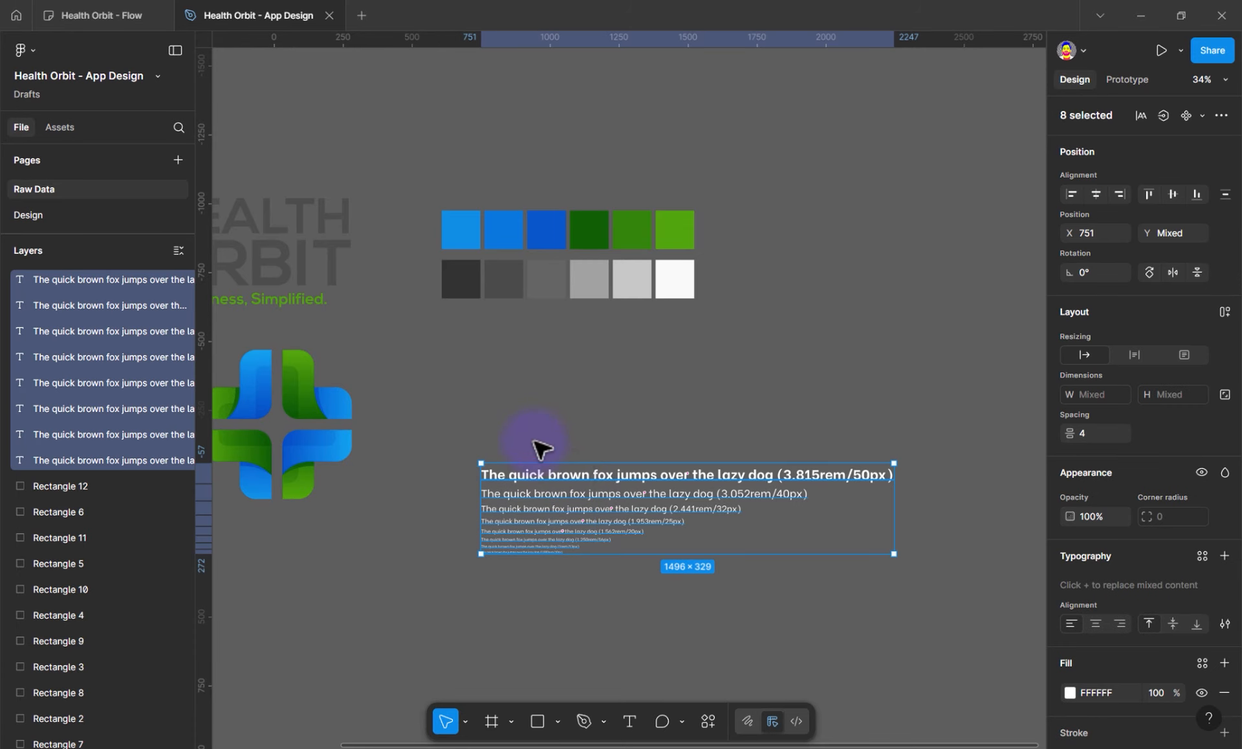
pyautogui.moveTo(579, 472); pyautogui.dragTo(536, 366)
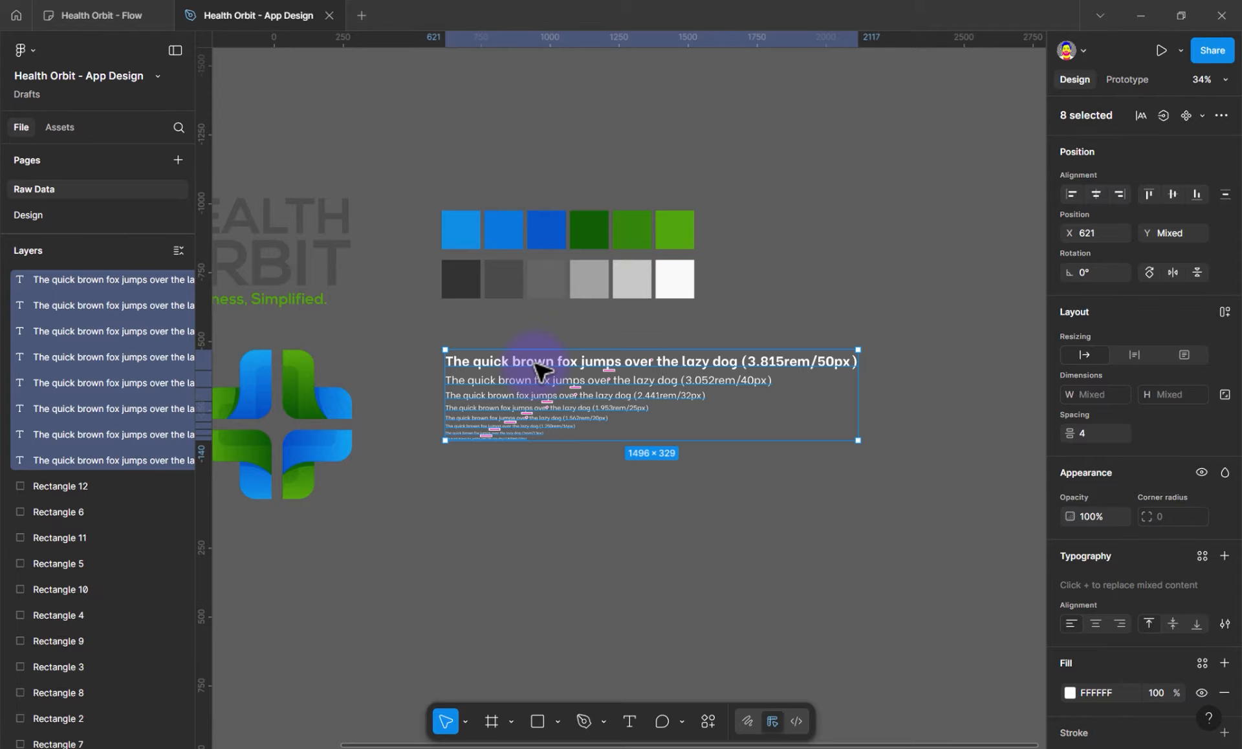
# On the Design page, create a 1280 × 800 frame at X 0, Y 0 and name it Splash
pyautogui.click(42, 218)
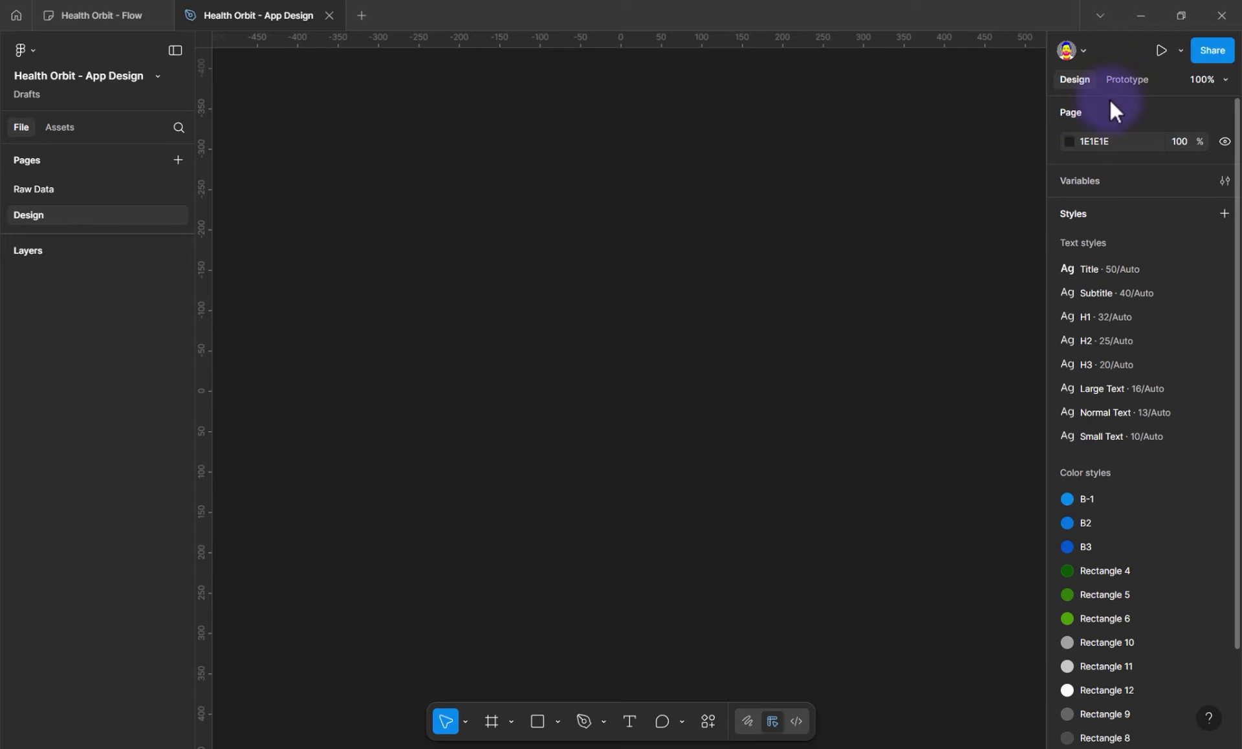
pyautogui.click(1071, 79)
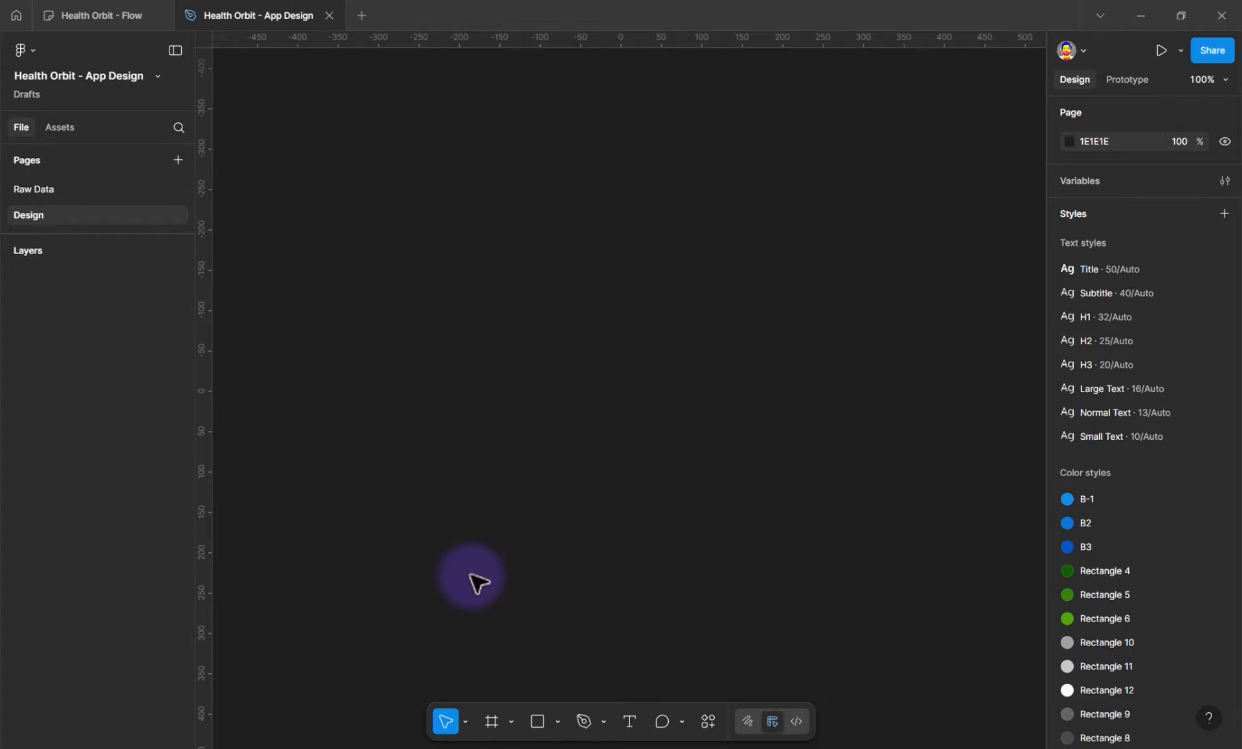
pyautogui.click(493, 723)
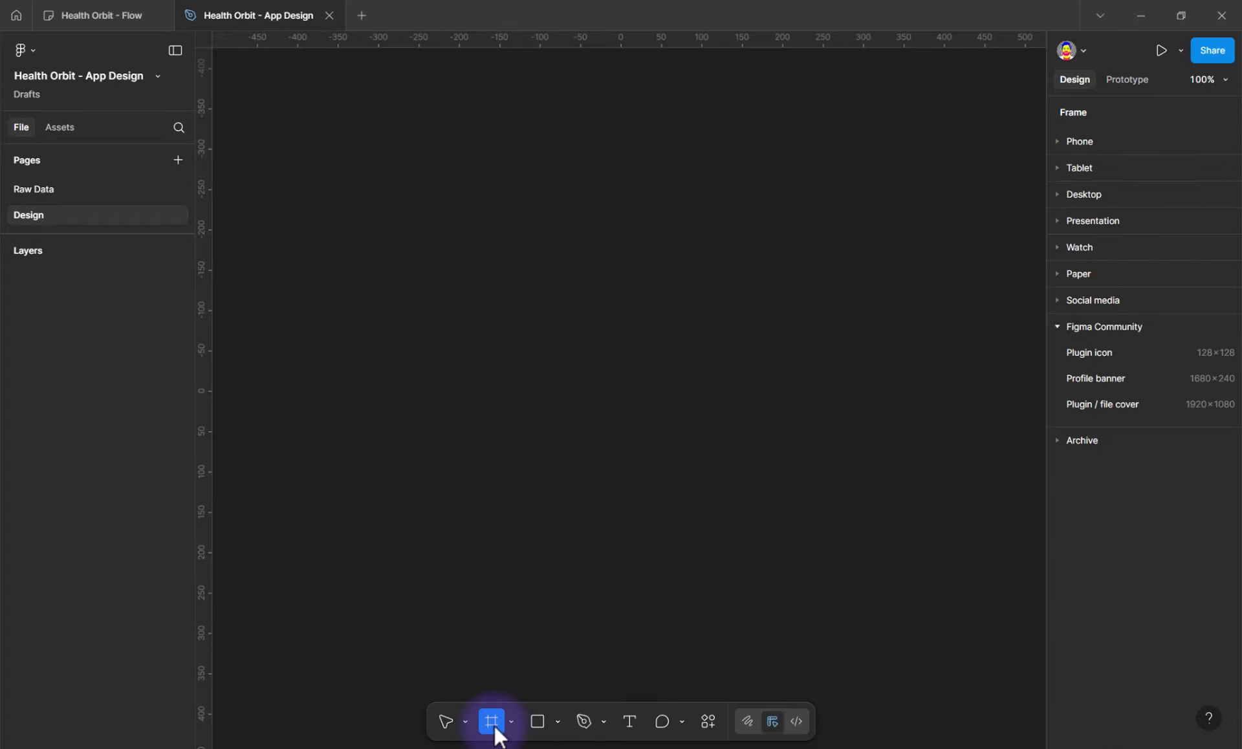
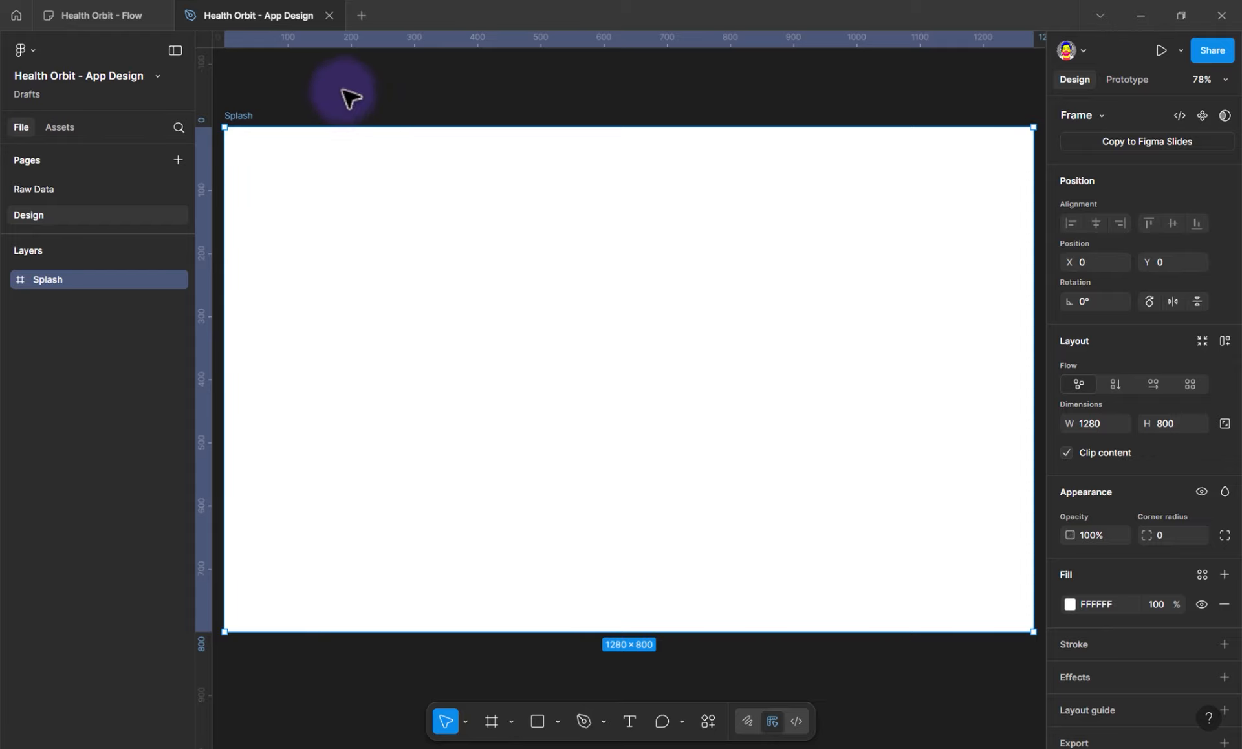
pyautogui.click(347, 97)
pyautogui.scroll(-3, 491, 665)
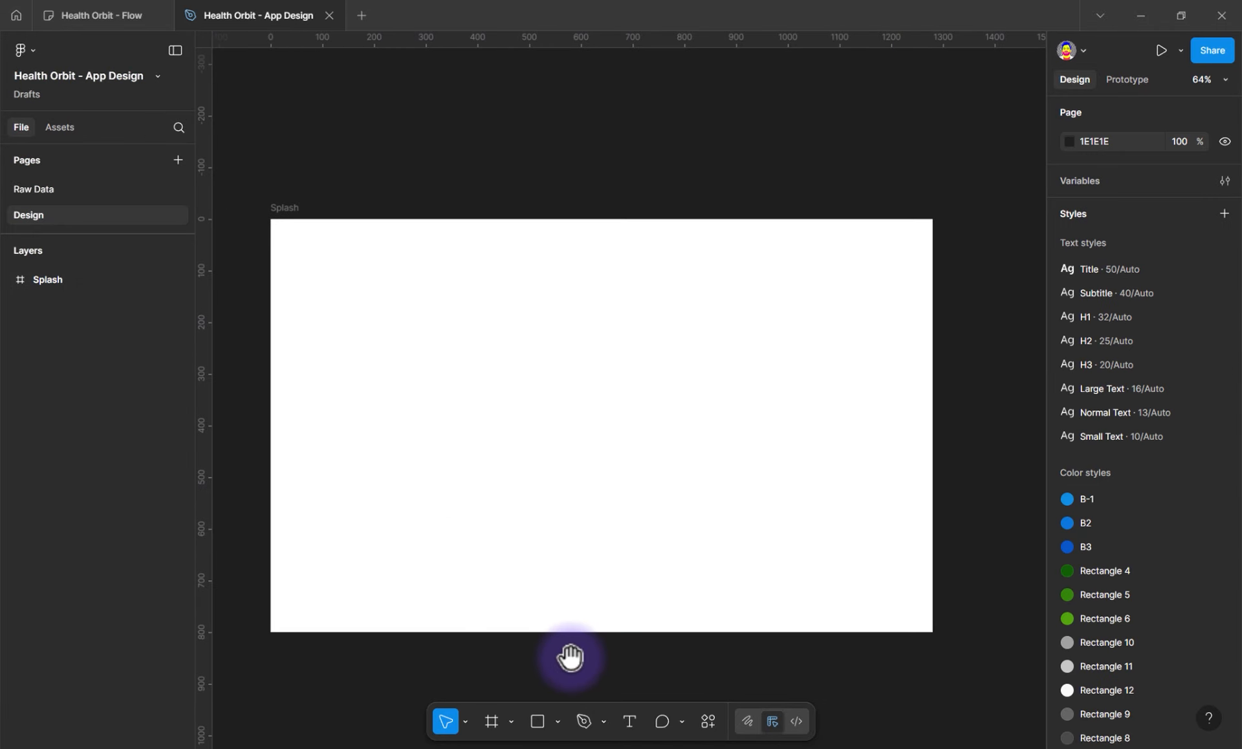
pyautogui.moveTo(568, 654); pyautogui.dragTo(588, 565)
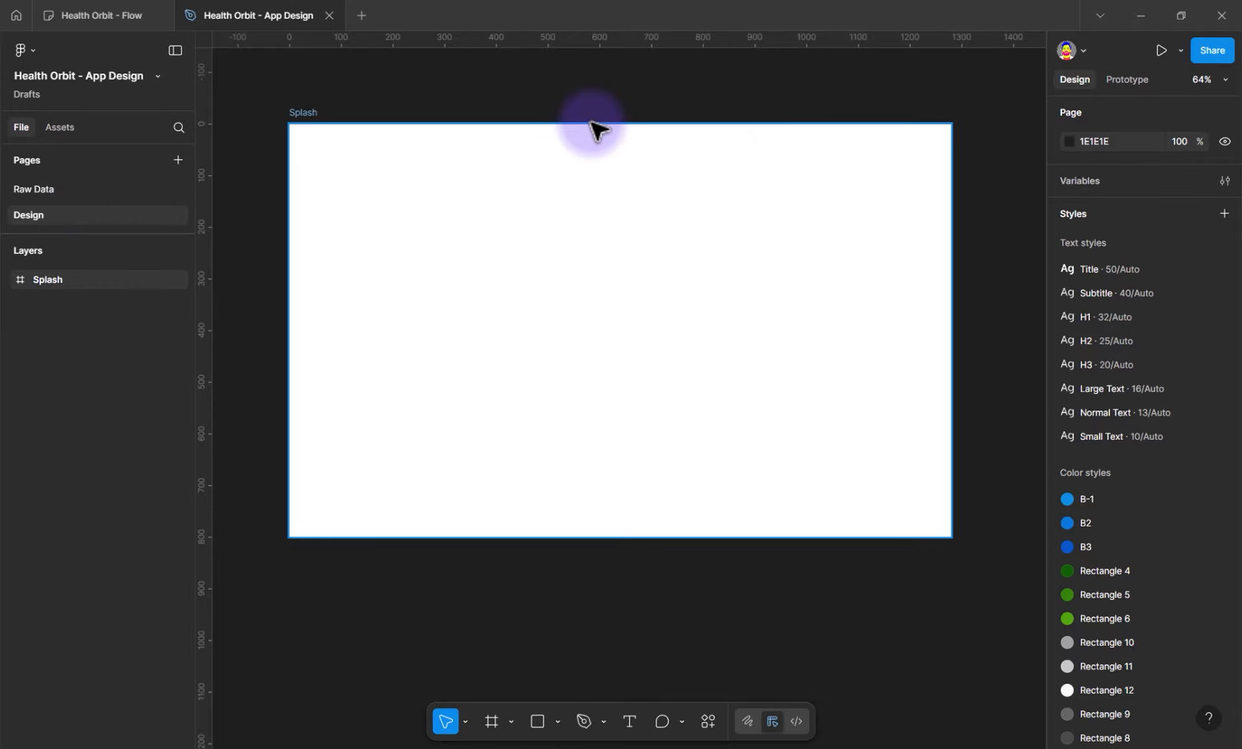
# Check the Health Orbit flow file, copy the horizontal logo from the Raw Data page, and return to the Design page
pyautogui.click(101, 9)
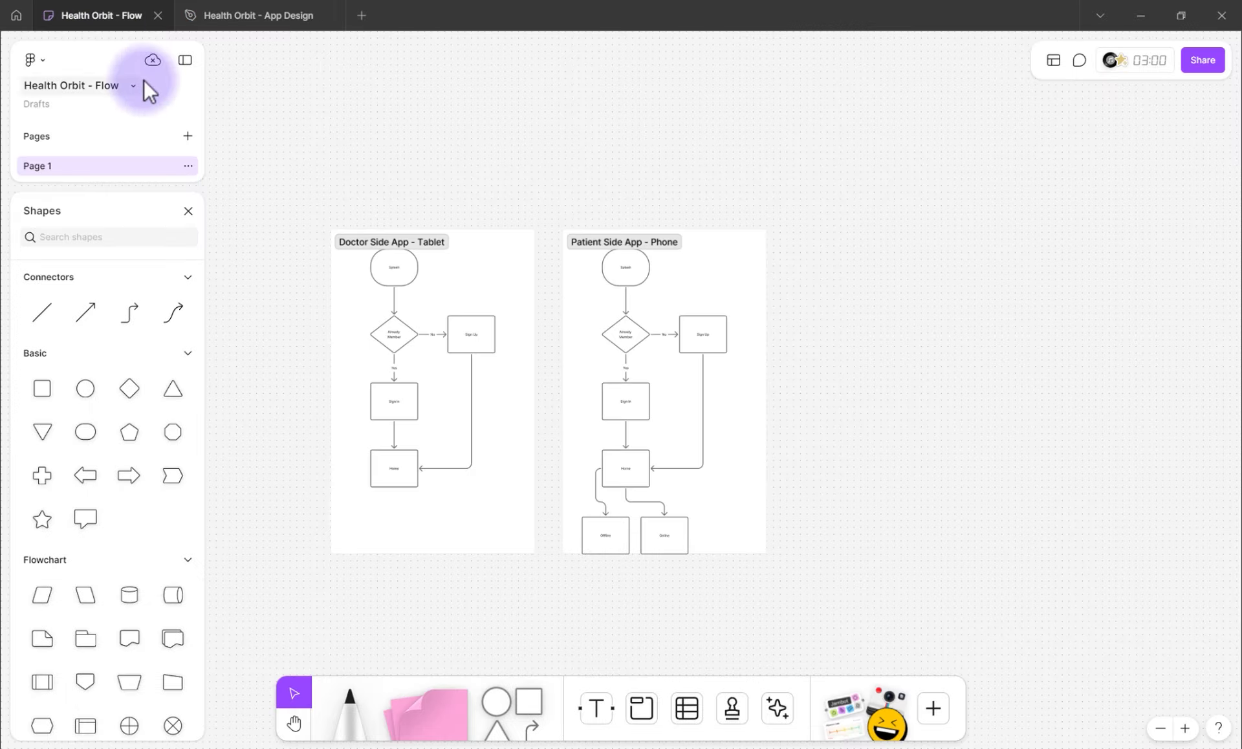
pyautogui.click(234, 19)
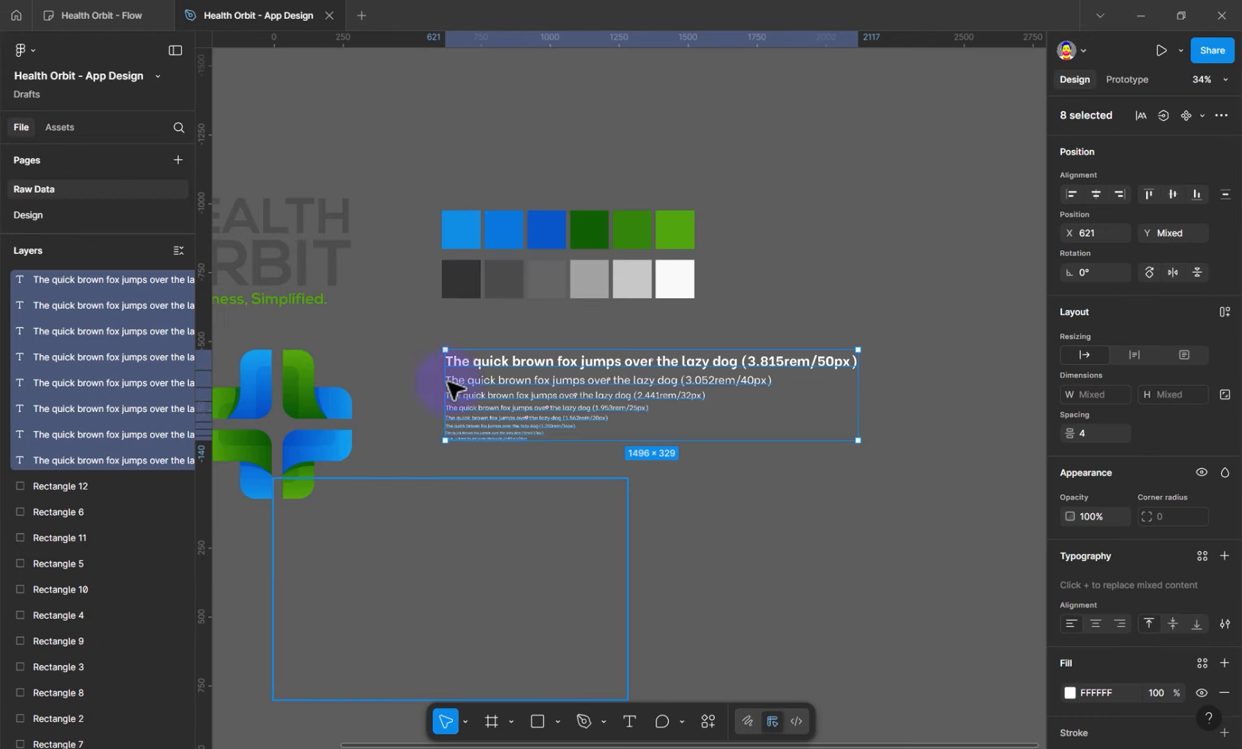
pyautogui.moveTo(573, 383); pyautogui.dragTo(858, 374)
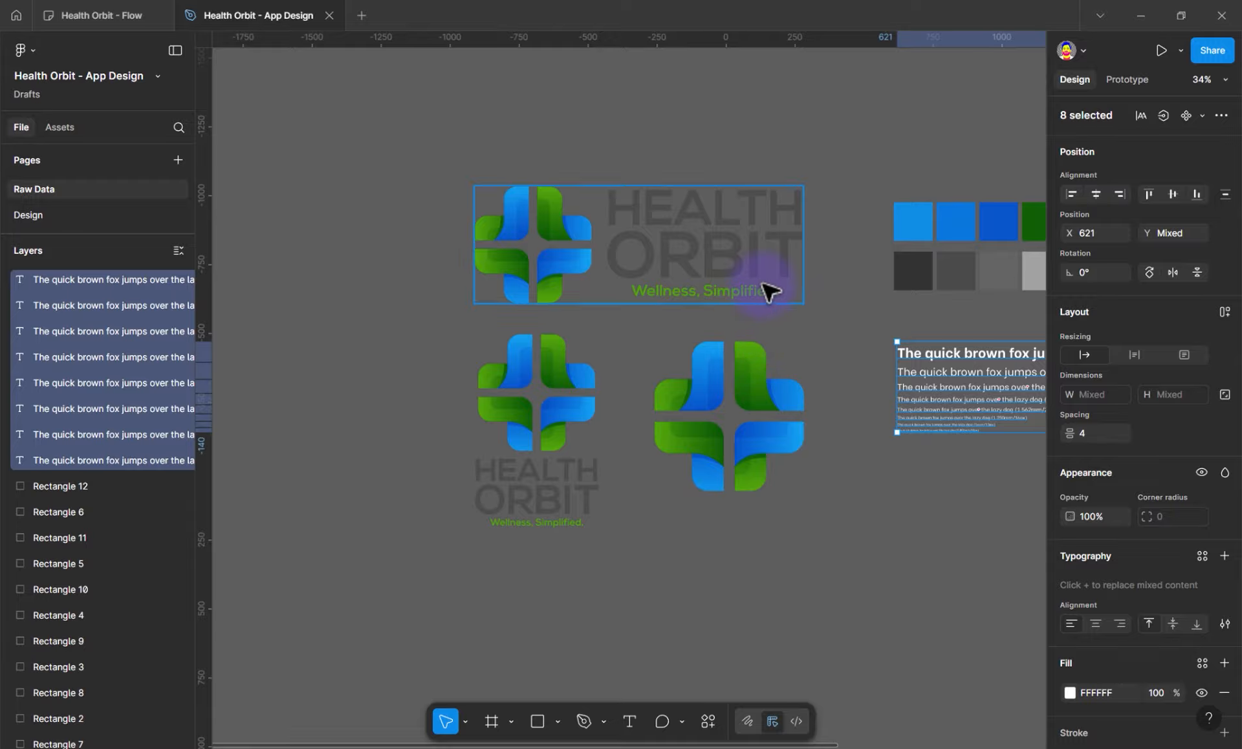
pyautogui.press('Escape')
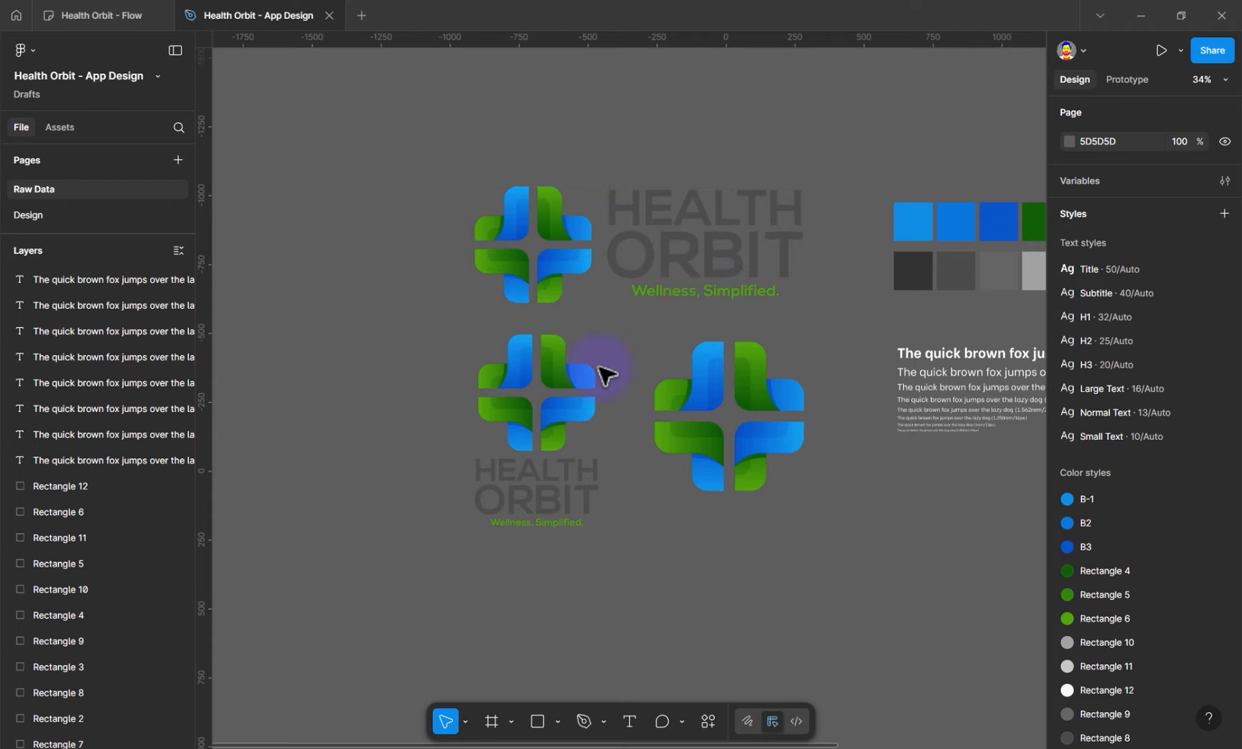
pyautogui.click(649, 295)
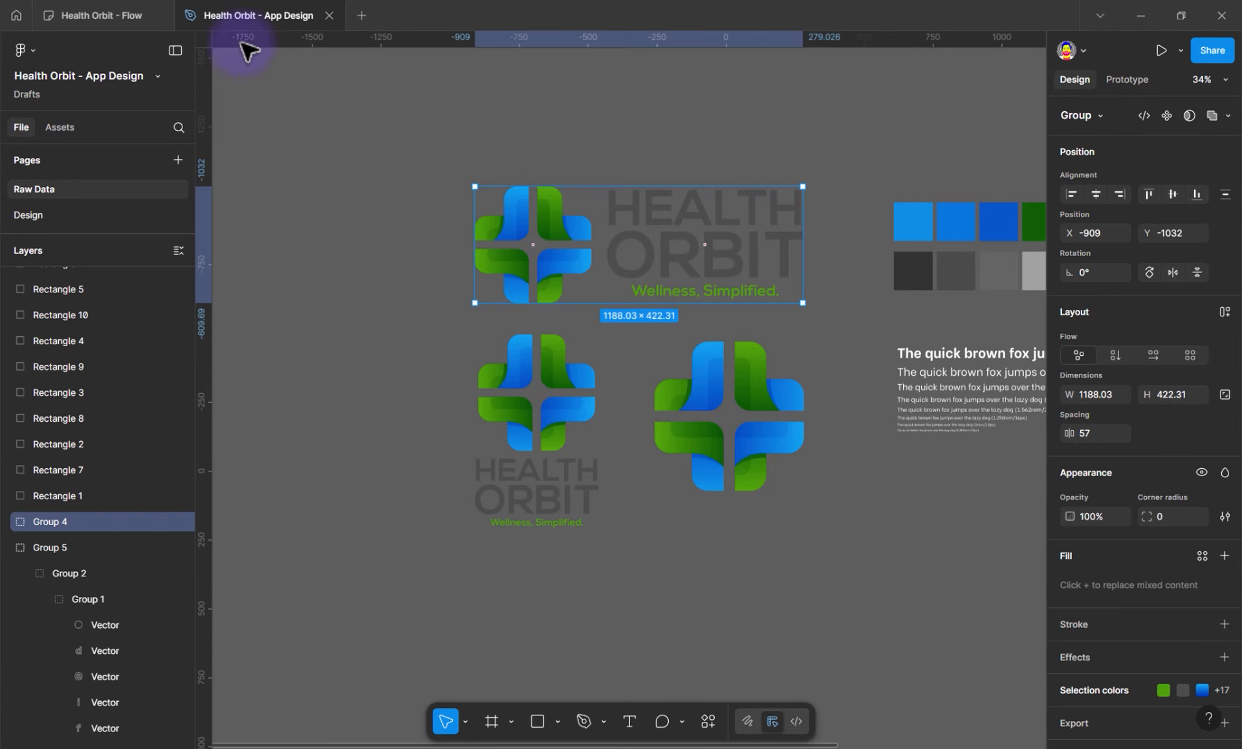
pyautogui.click(155, 17)
pyautogui.click(231, 20)
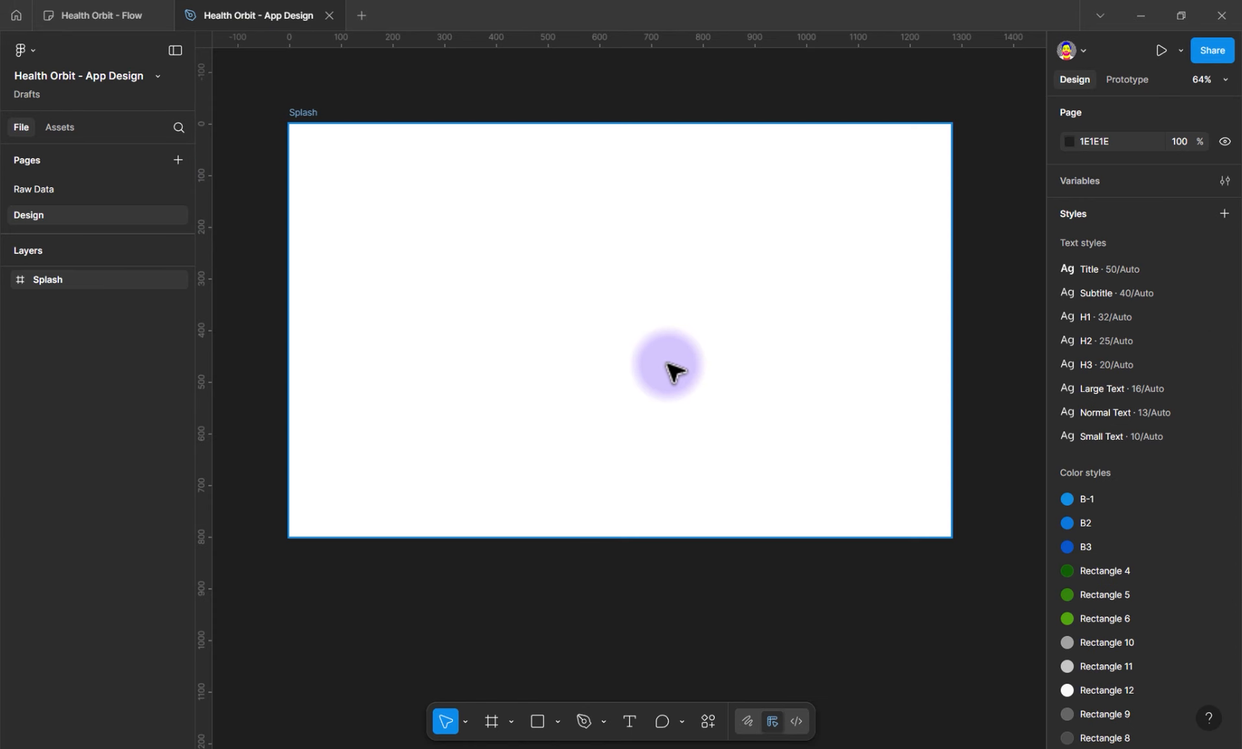
# Paste the horizontal logo into the Splash frame and scale it down around its center to about 500 px wide
pyautogui.click(629, 721)
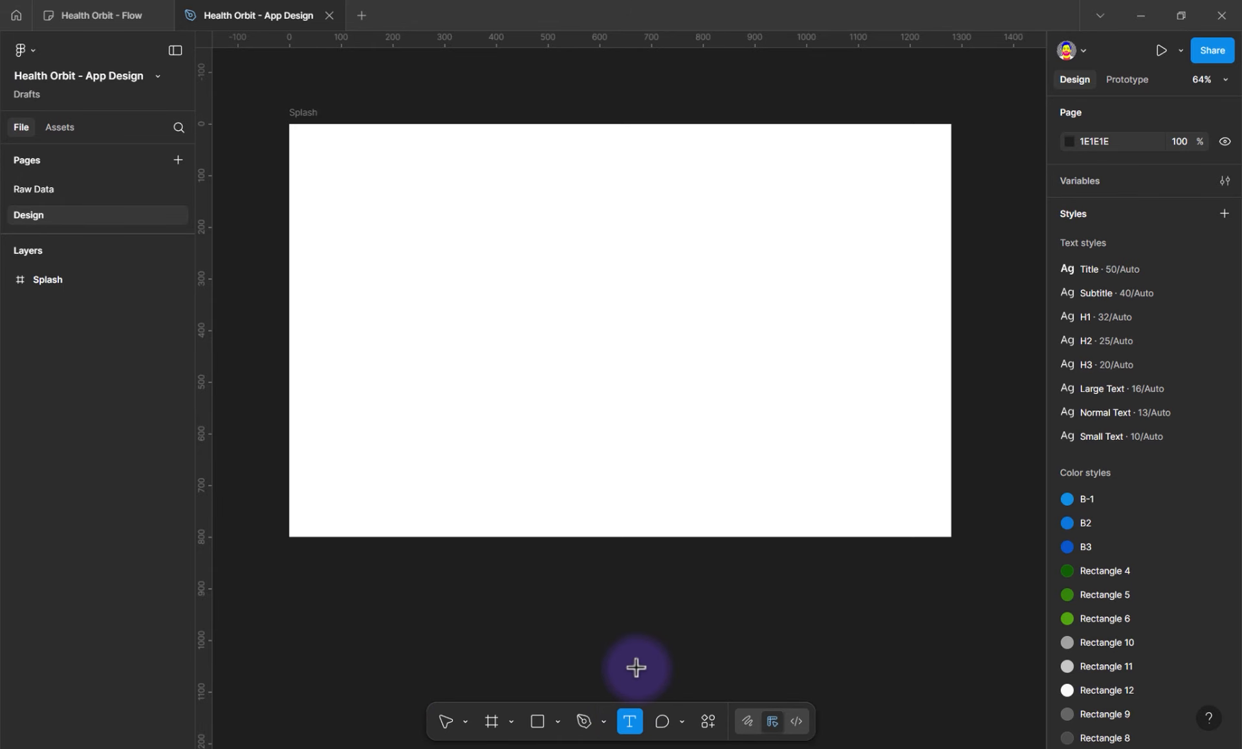
pyautogui.press('v')
pyautogui.click(524, 482)
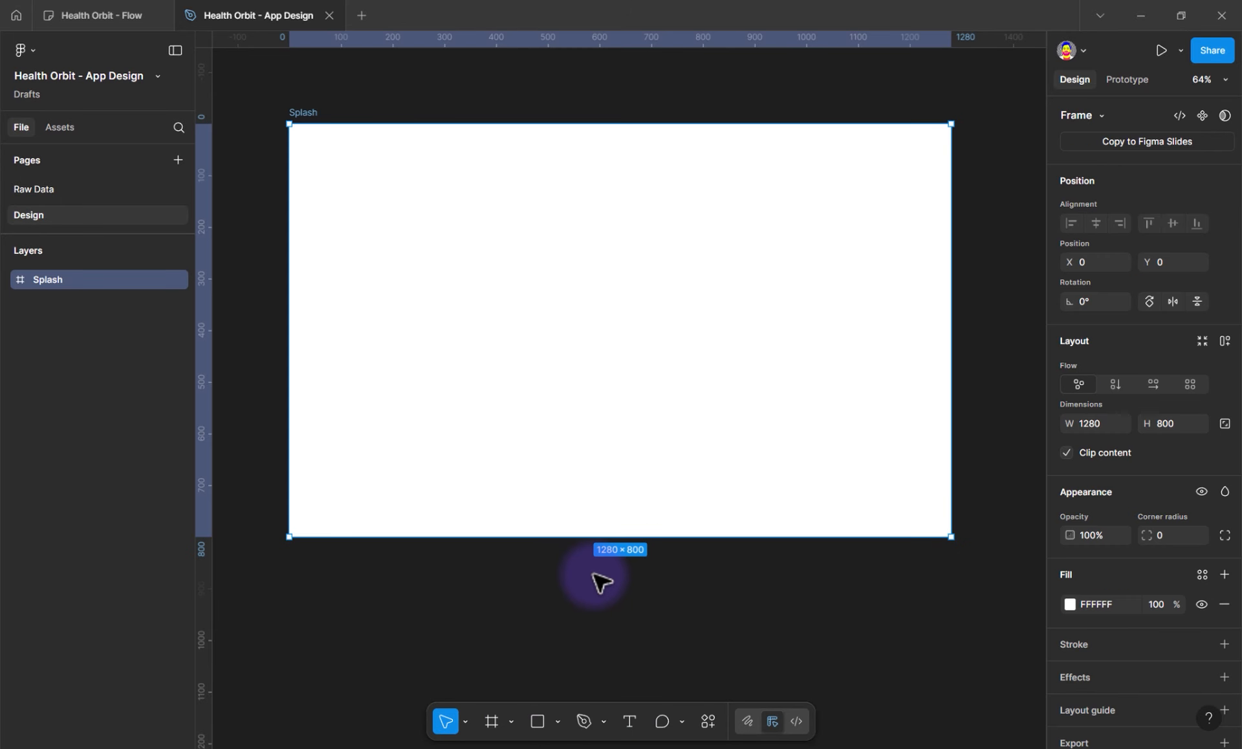
pyautogui.hotkey('ctrl', 'v')
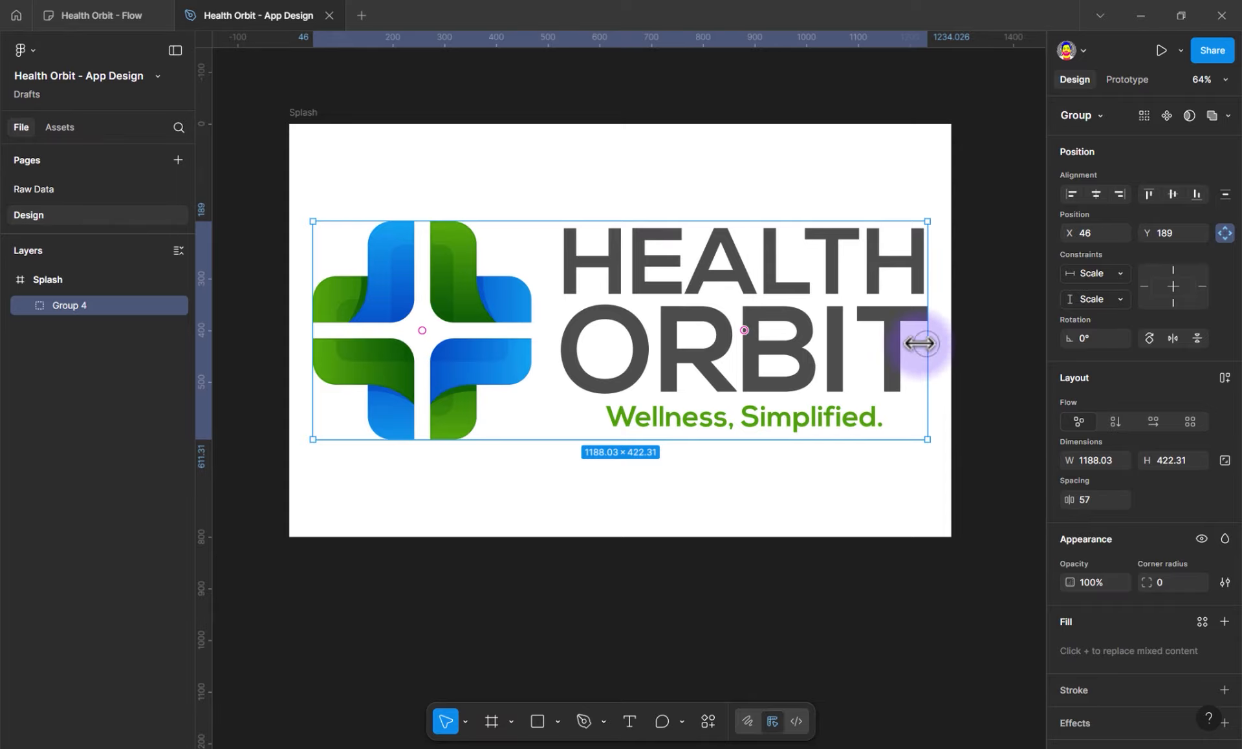
pyautogui.moveTo(923, 344)
pyautogui.mouseDown()
pyautogui.moveTo(738, 347)
pyautogui.moveTo(750, 346)
pyautogui.mouseUp()
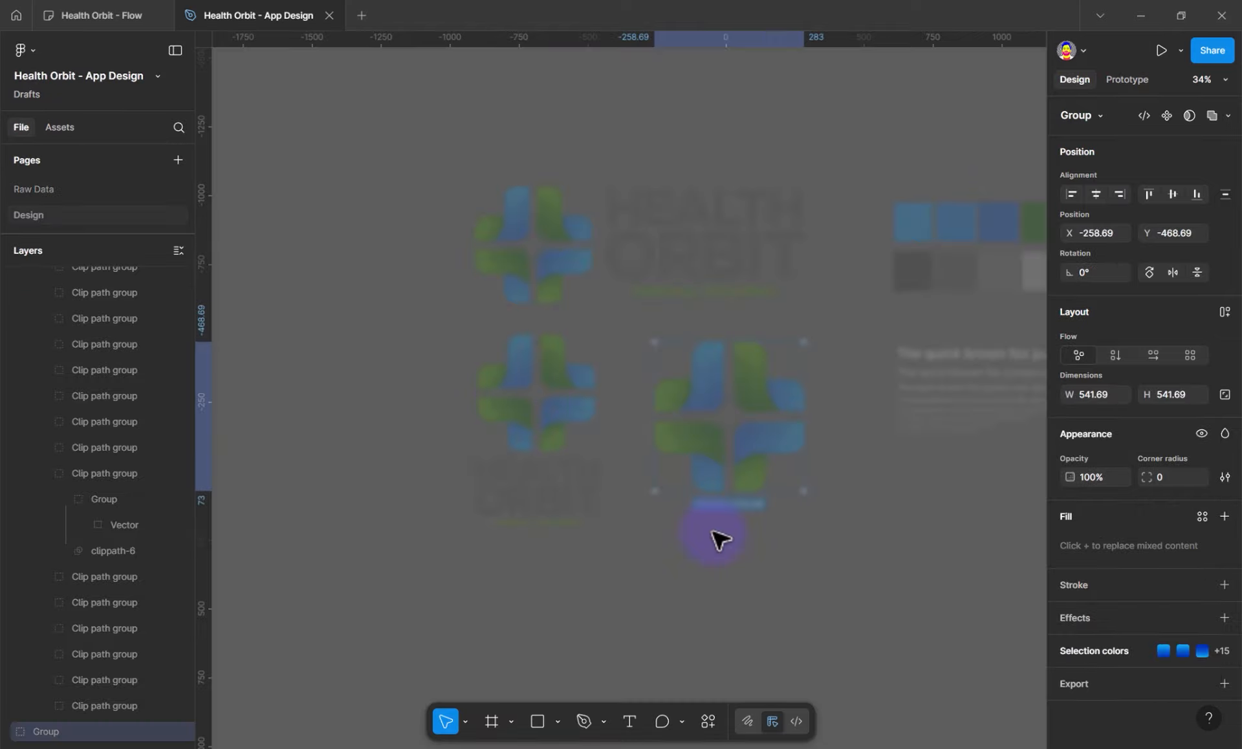
# Copy the large cross symbol from Raw Data into the Design page and place it over Splash's lower-right corner at X 936, Y 493
pyautogui.click(717, 538)
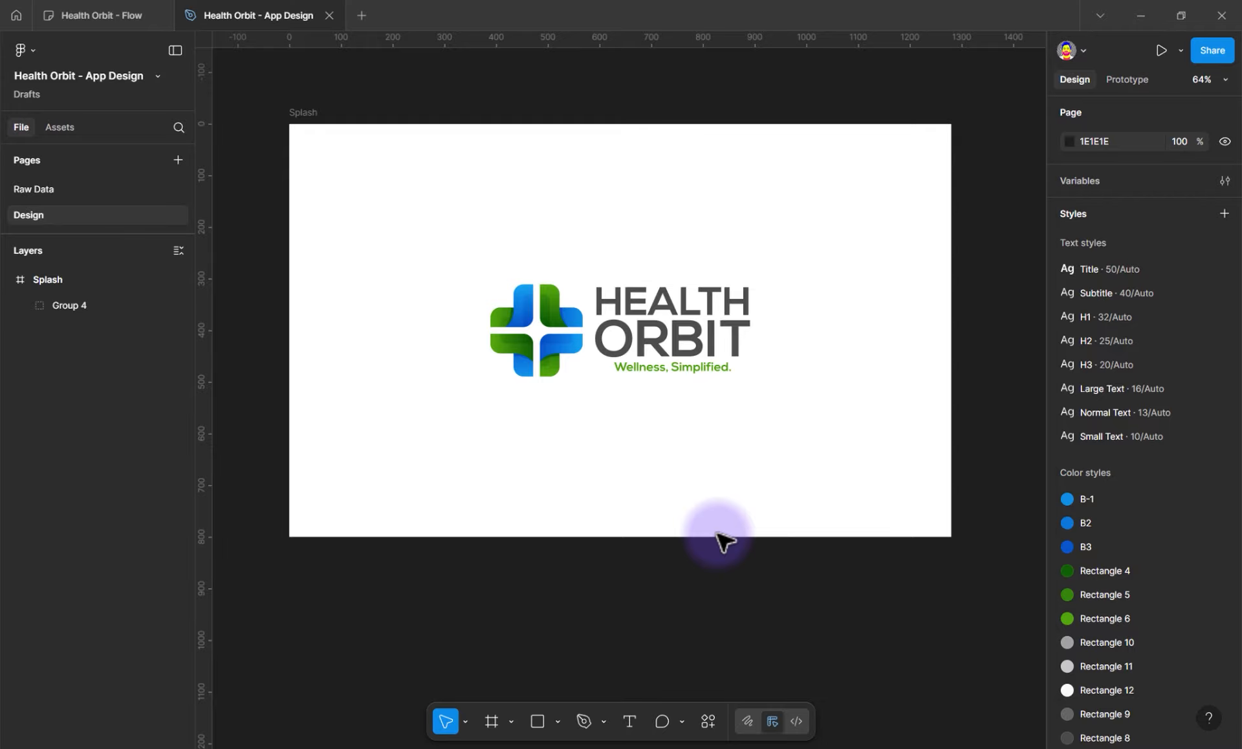
pyautogui.hotkey('ctrl', 'v')
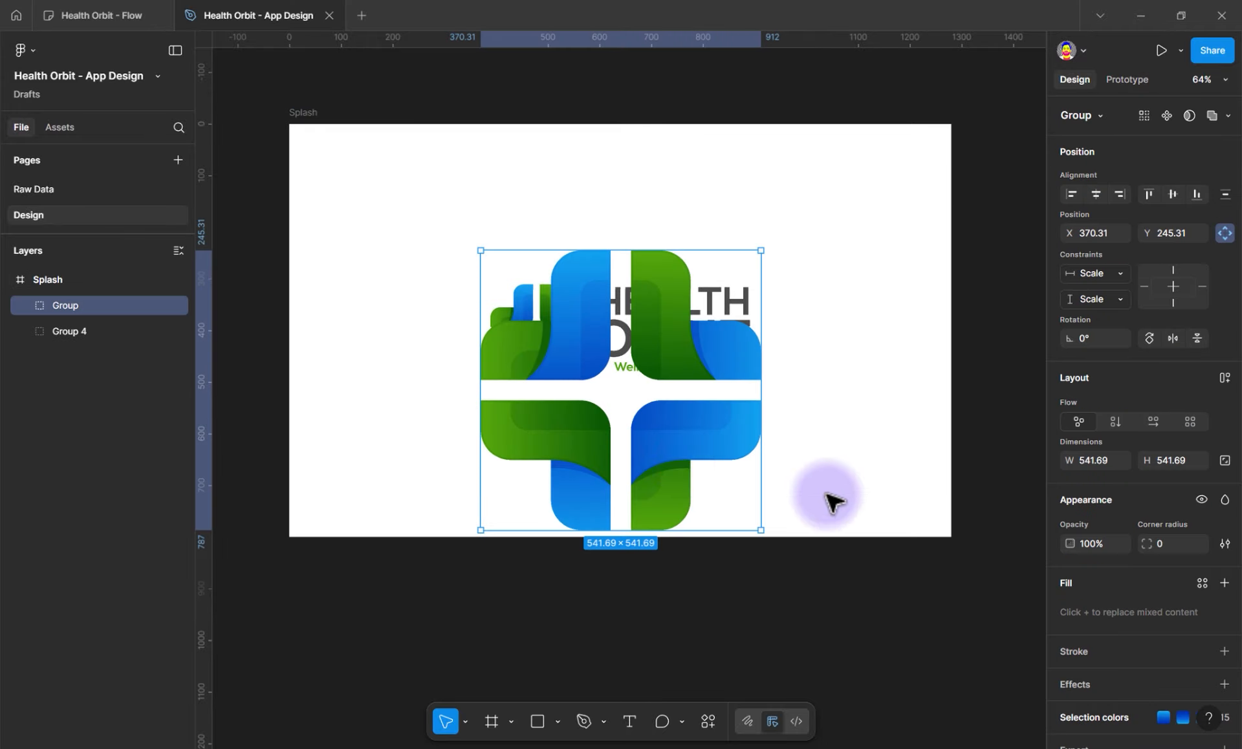
pyautogui.moveTo(903, 498); pyautogui.dragTo(942, 541)
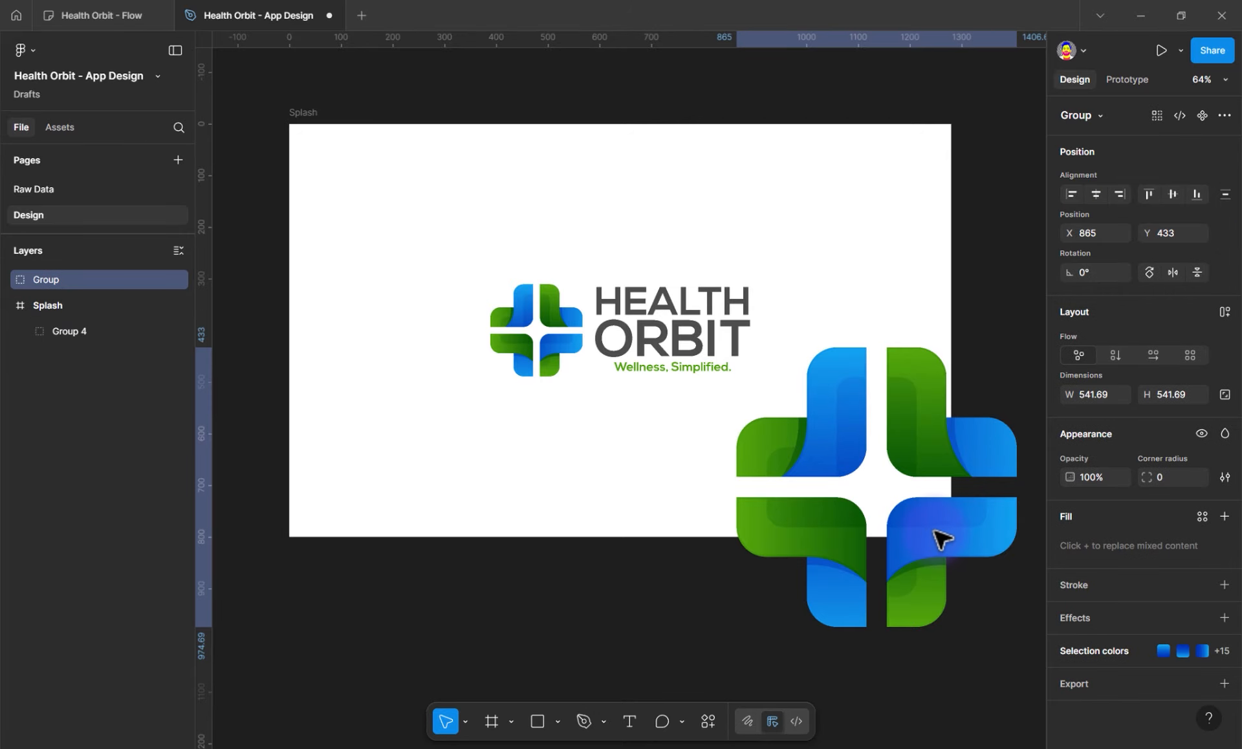
pyautogui.moveTo(862, 449); pyautogui.dragTo(895, 486)
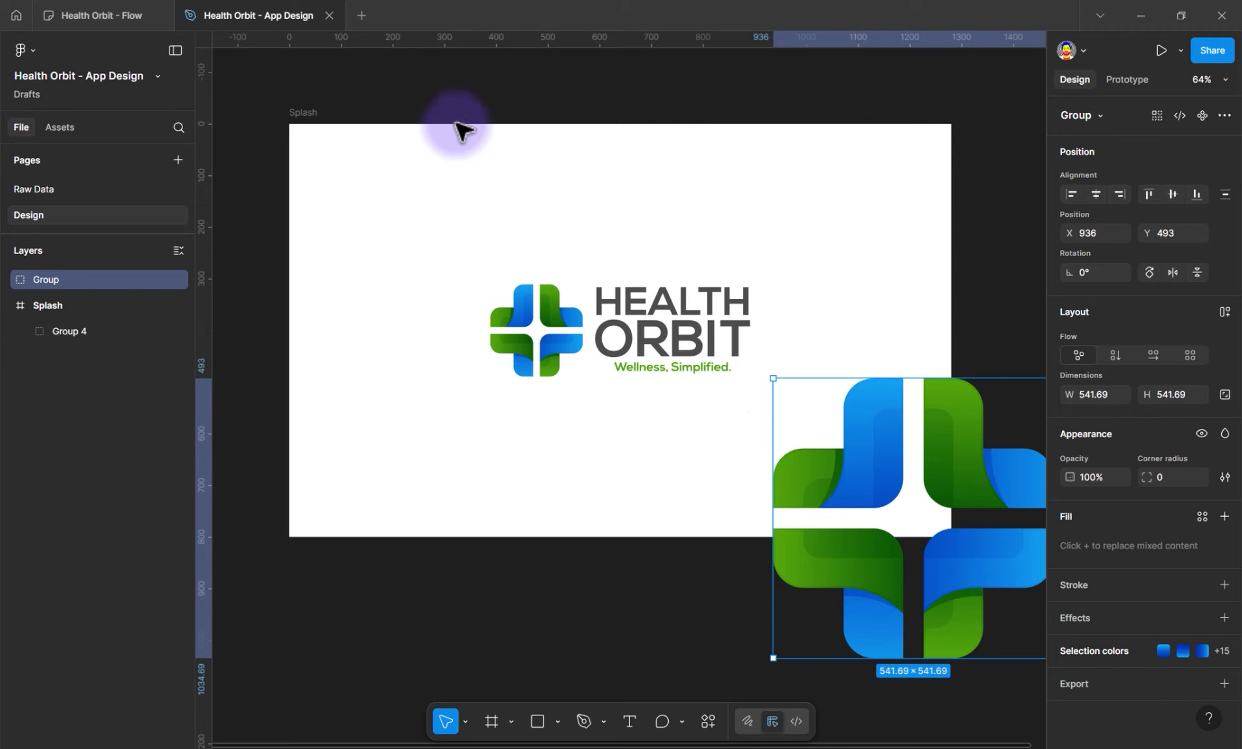
# Open the prototype settings, try the Black device color, and switch back to Silver
pyautogui.click(1127, 79)
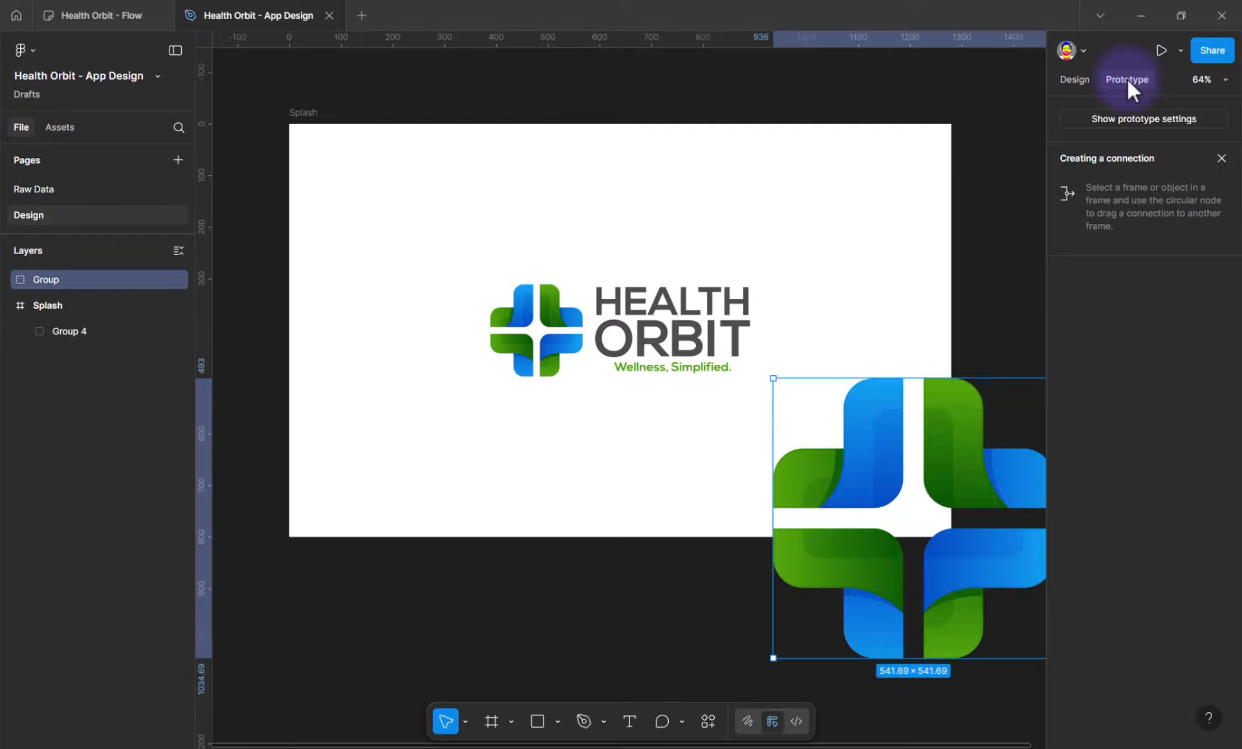
pyautogui.click(308, 108)
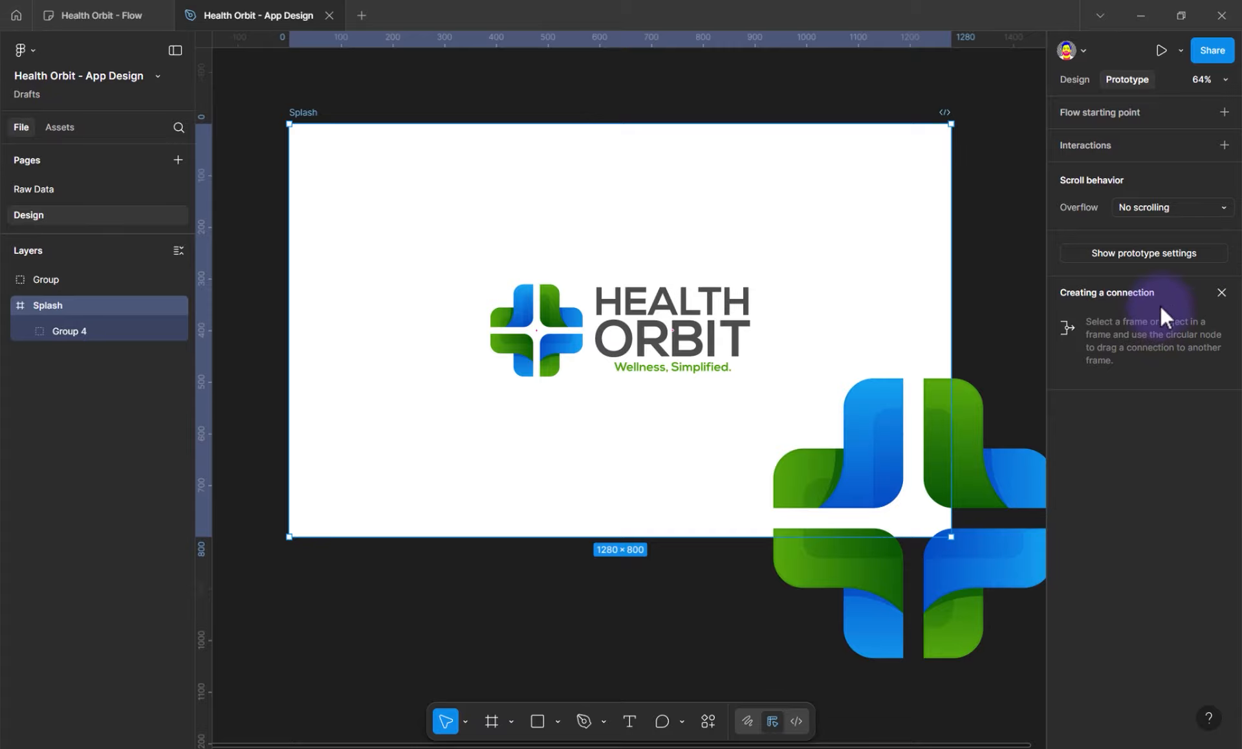
pyautogui.click(1104, 254)
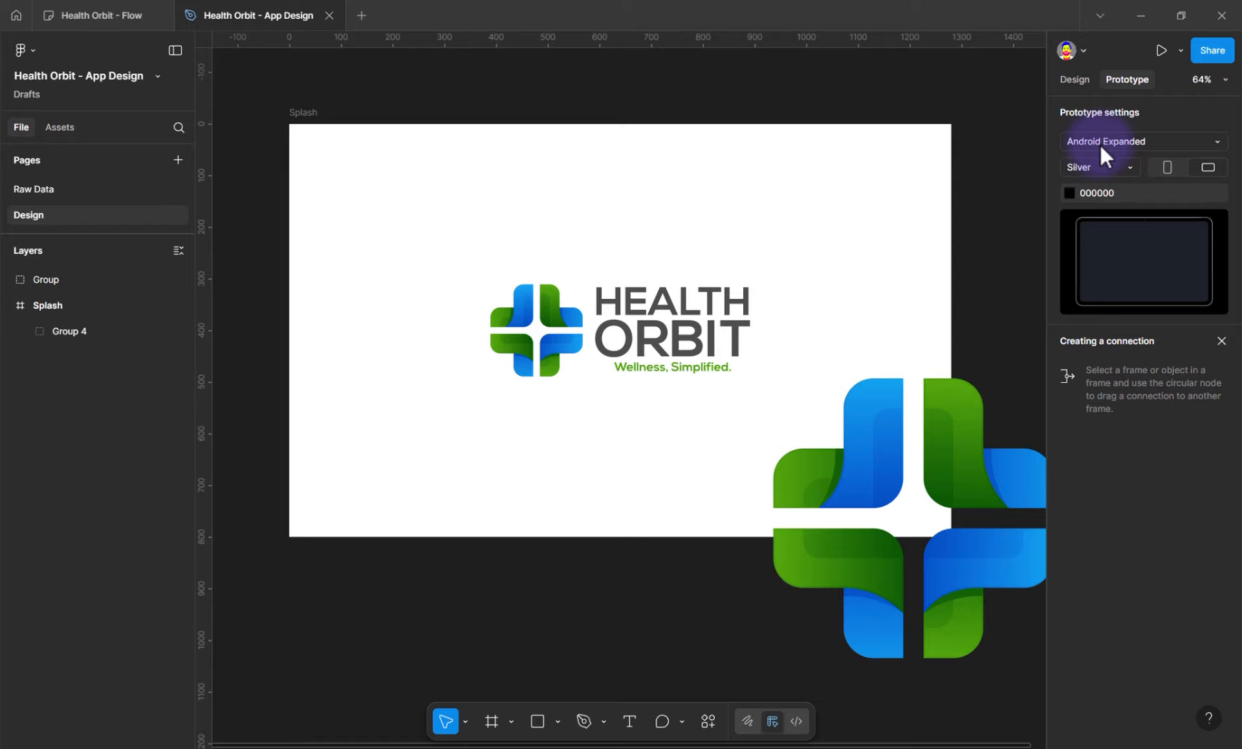
pyautogui.click(1095, 163)
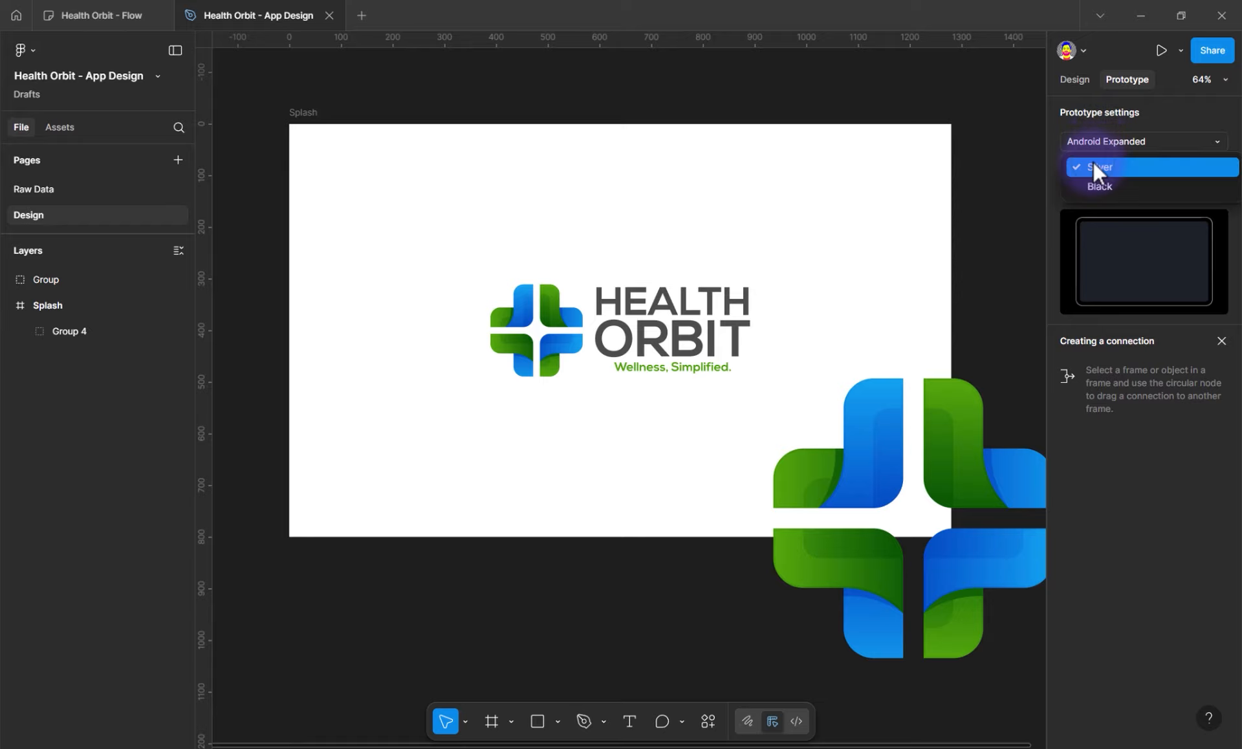
pyautogui.click(1093, 187)
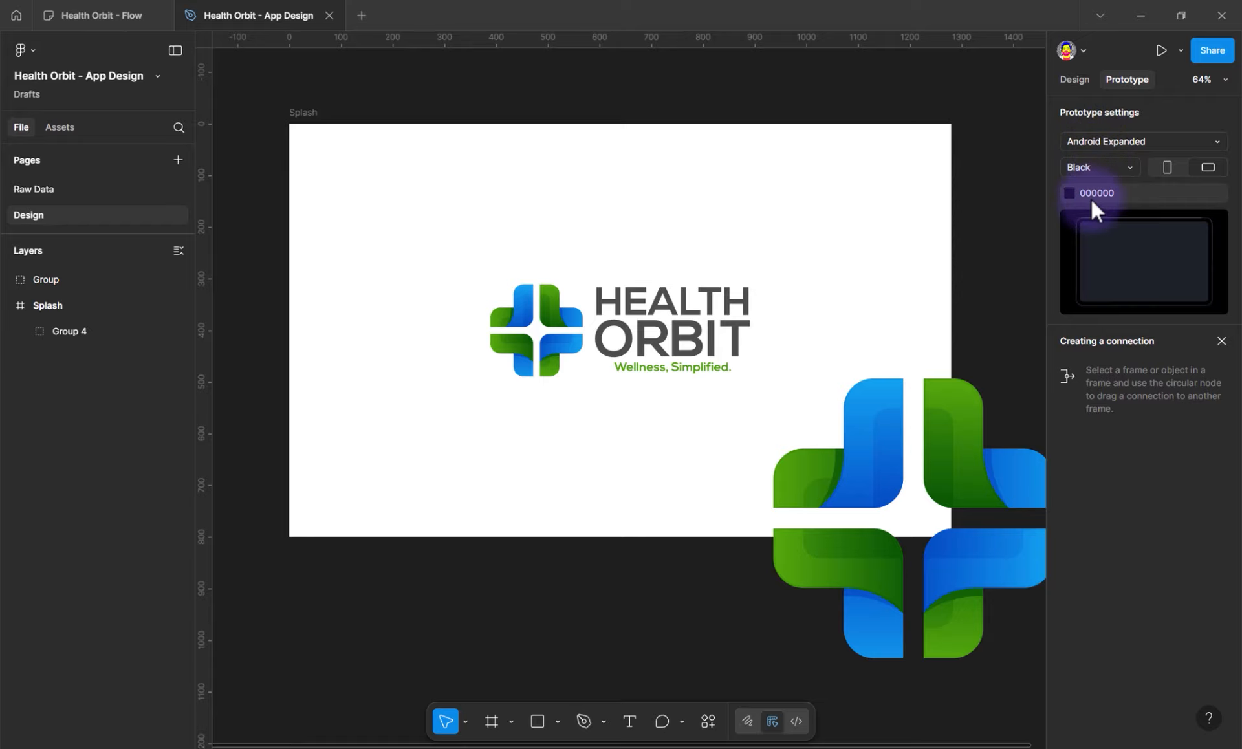
pyautogui.click(1095, 168)
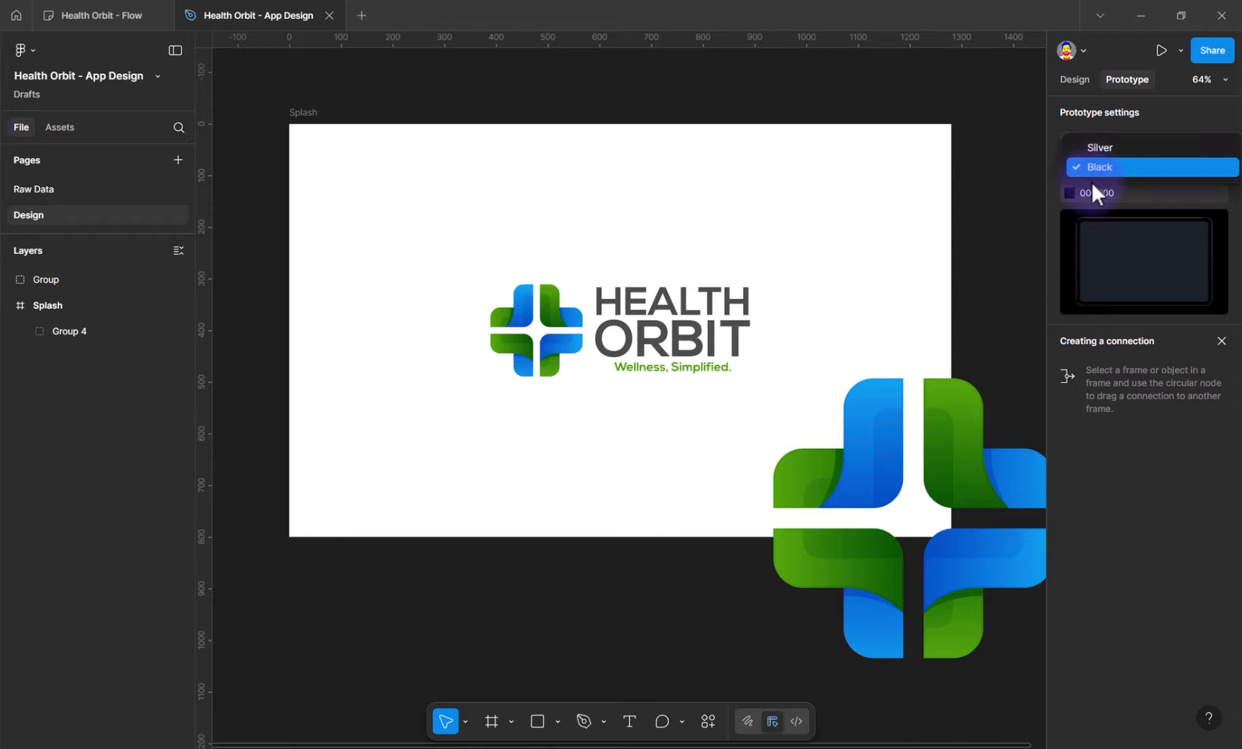
pyautogui.click(1096, 152)
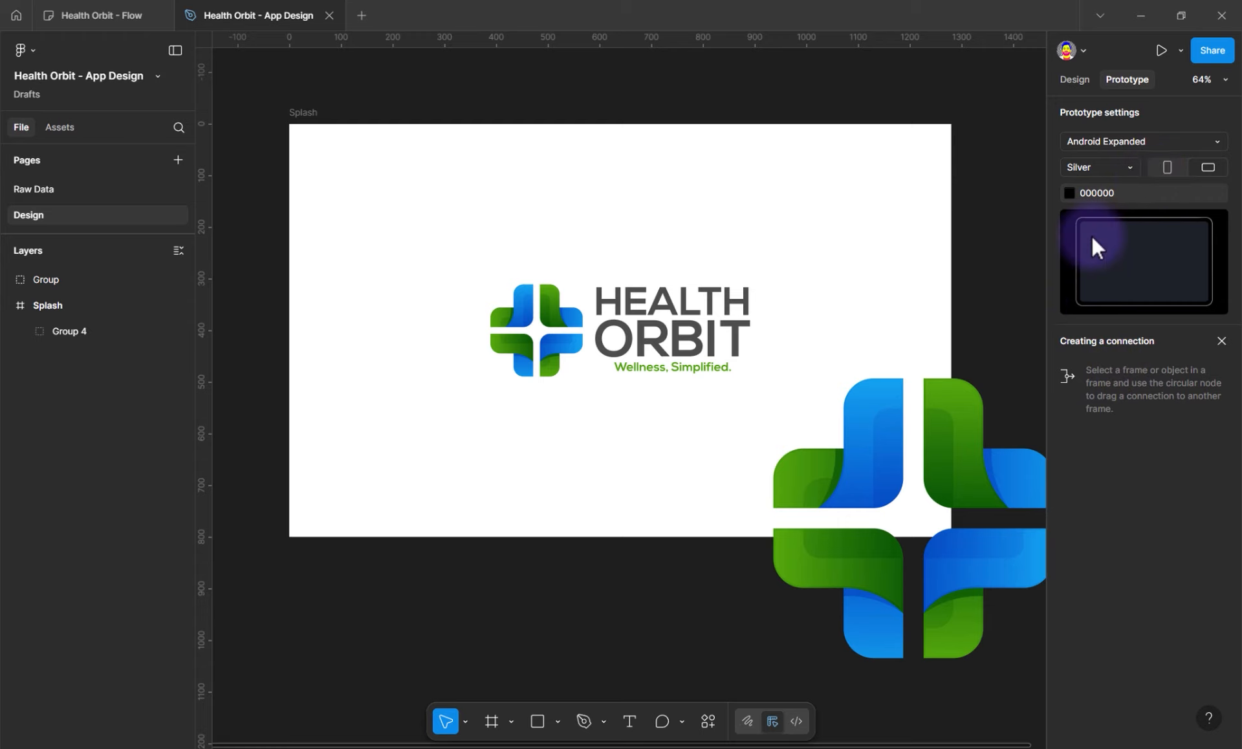
# Preview the Splash screen in the tablet prototype and return to the editor's design properties
pyautogui.click(1159, 49)
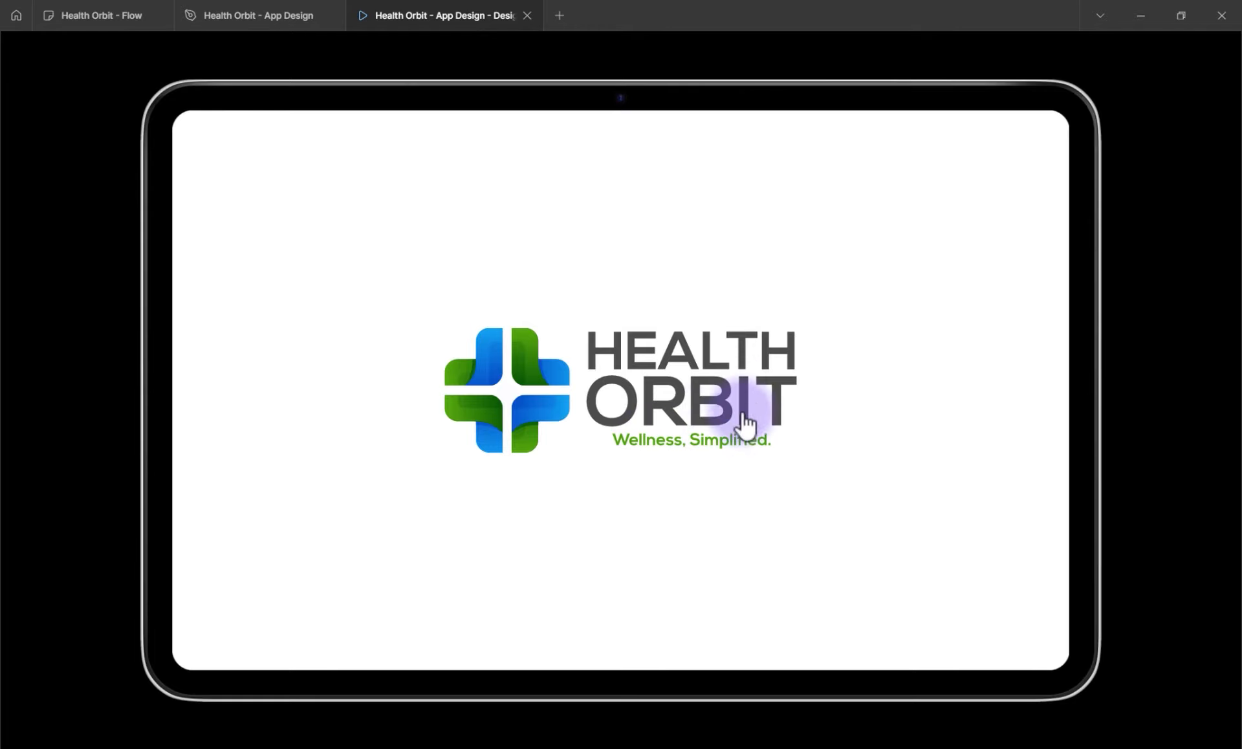
pyautogui.click(226, 14)
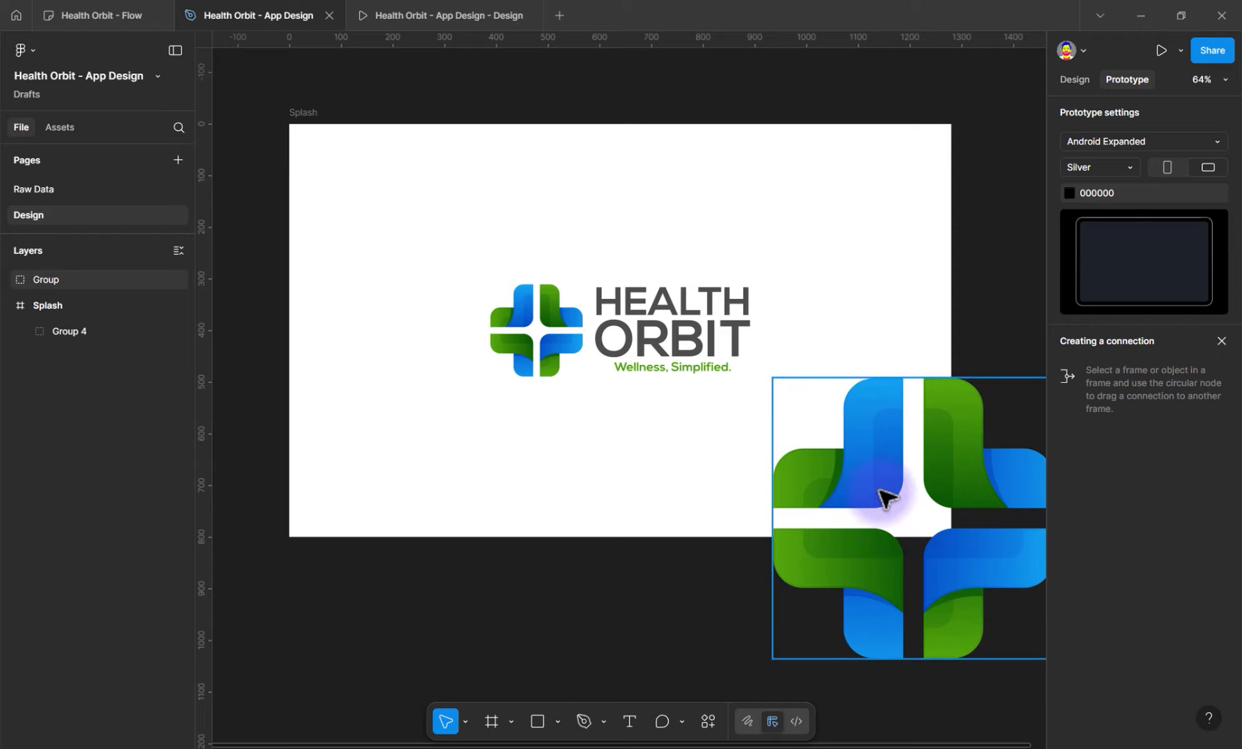
pyautogui.click(1076, 50)
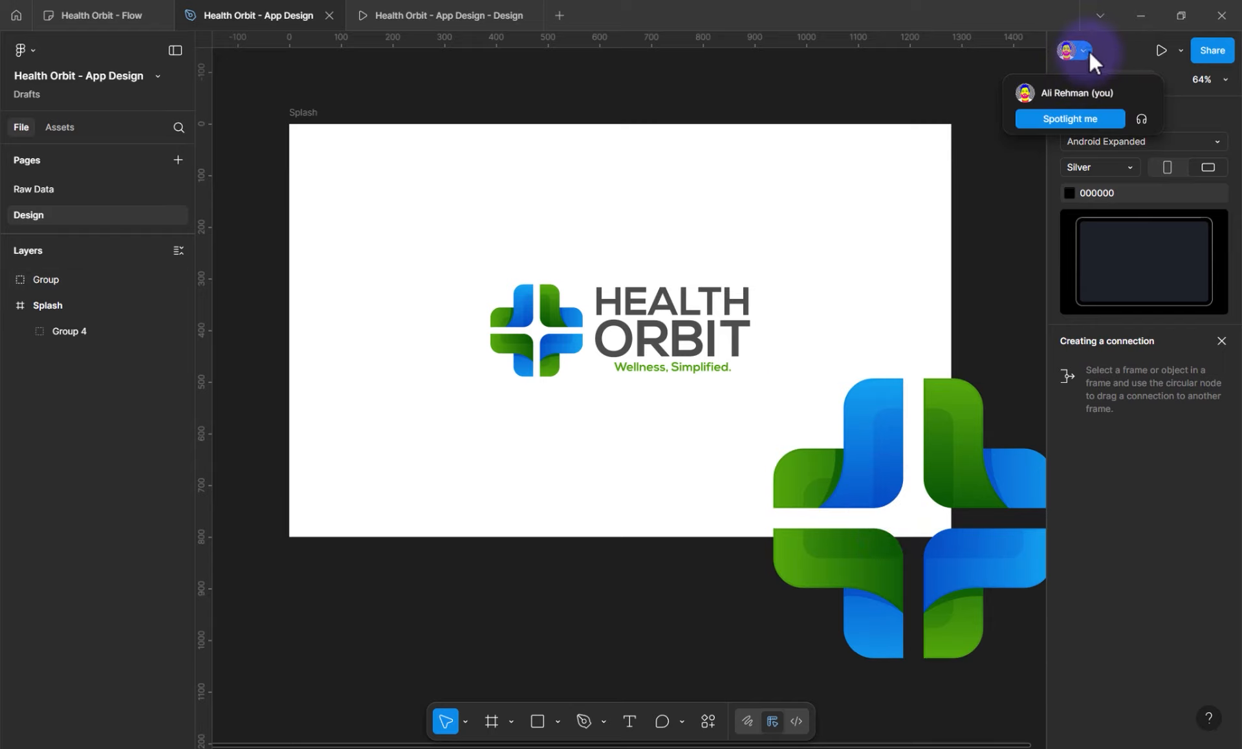
pyautogui.click(1075, 81)
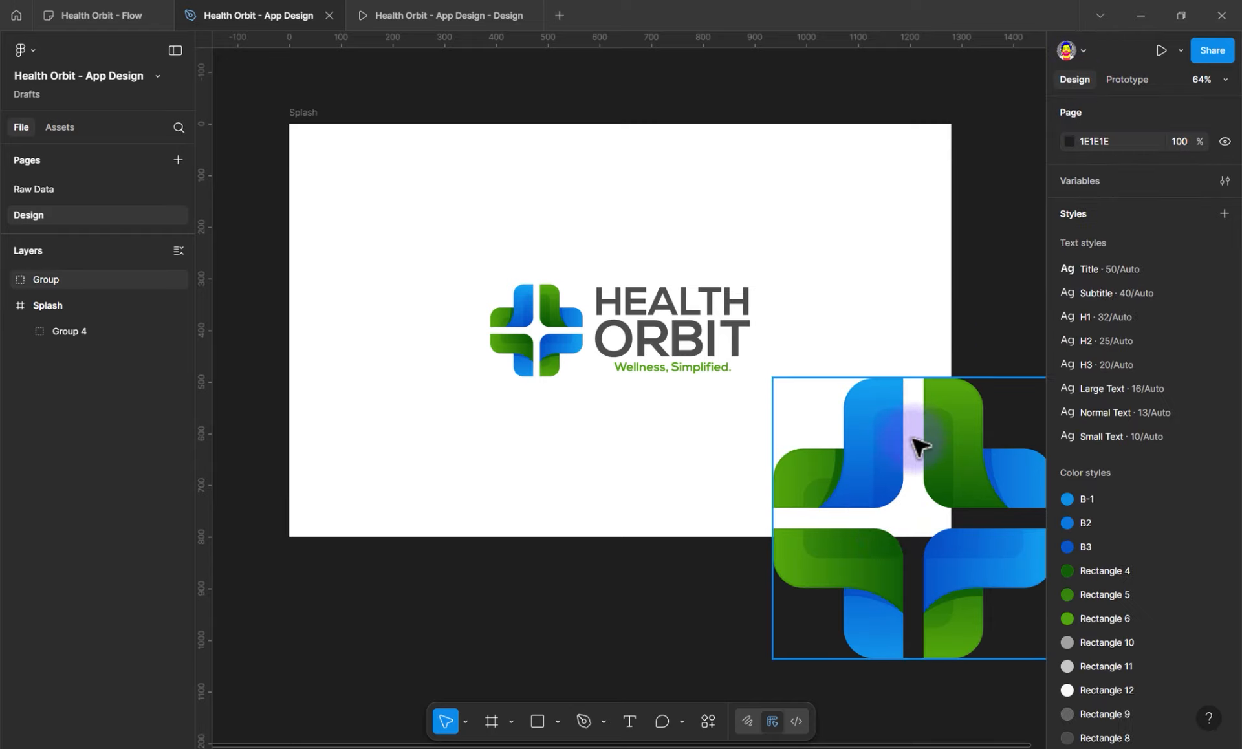
# Move the large cross symbol inside the Splash frame to X 816, Y 415, and check the placement in the prototype preview
pyautogui.moveTo(962, 476); pyautogui.dragTo(873, 442)
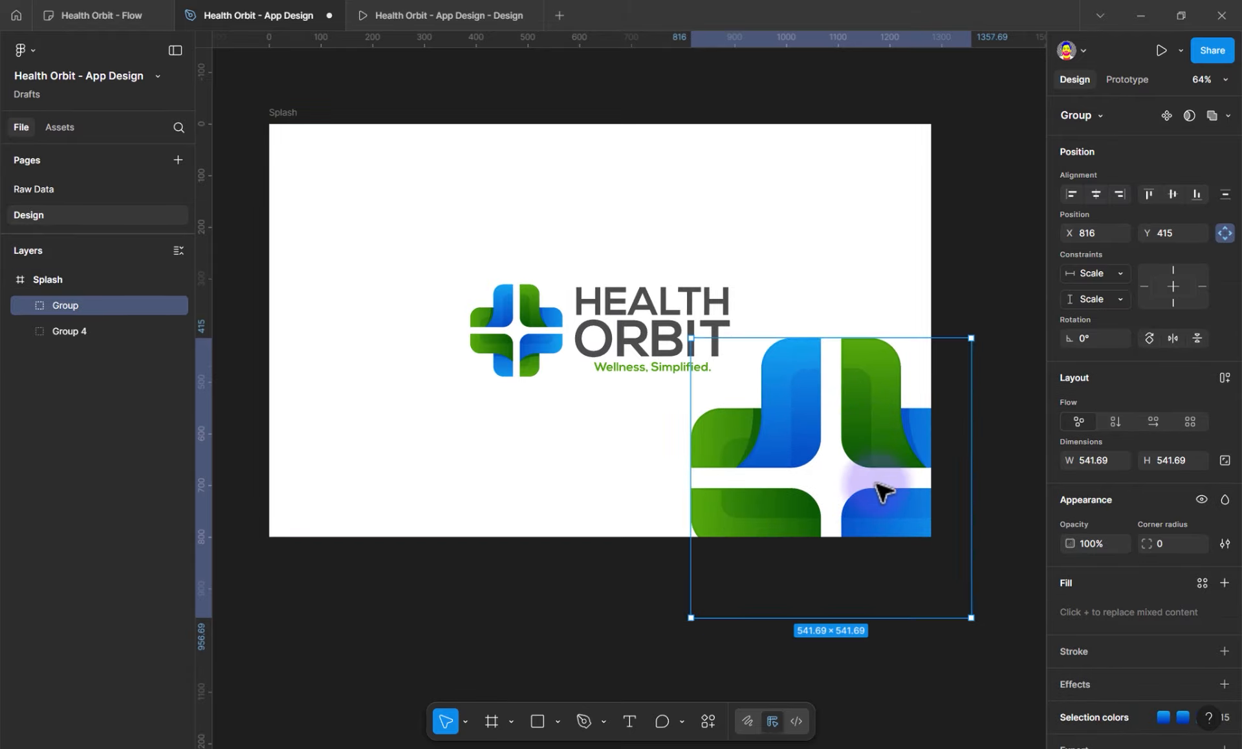
pyautogui.click(469, 8)
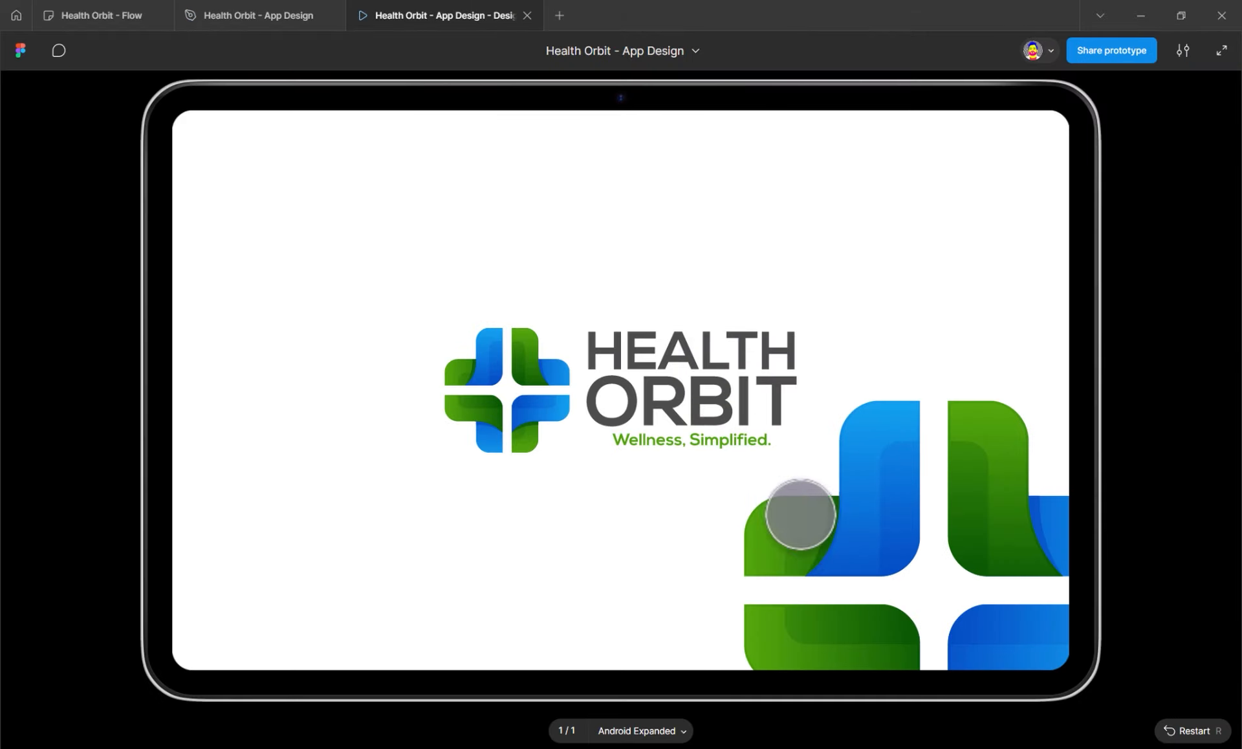
pyautogui.click(275, 19)
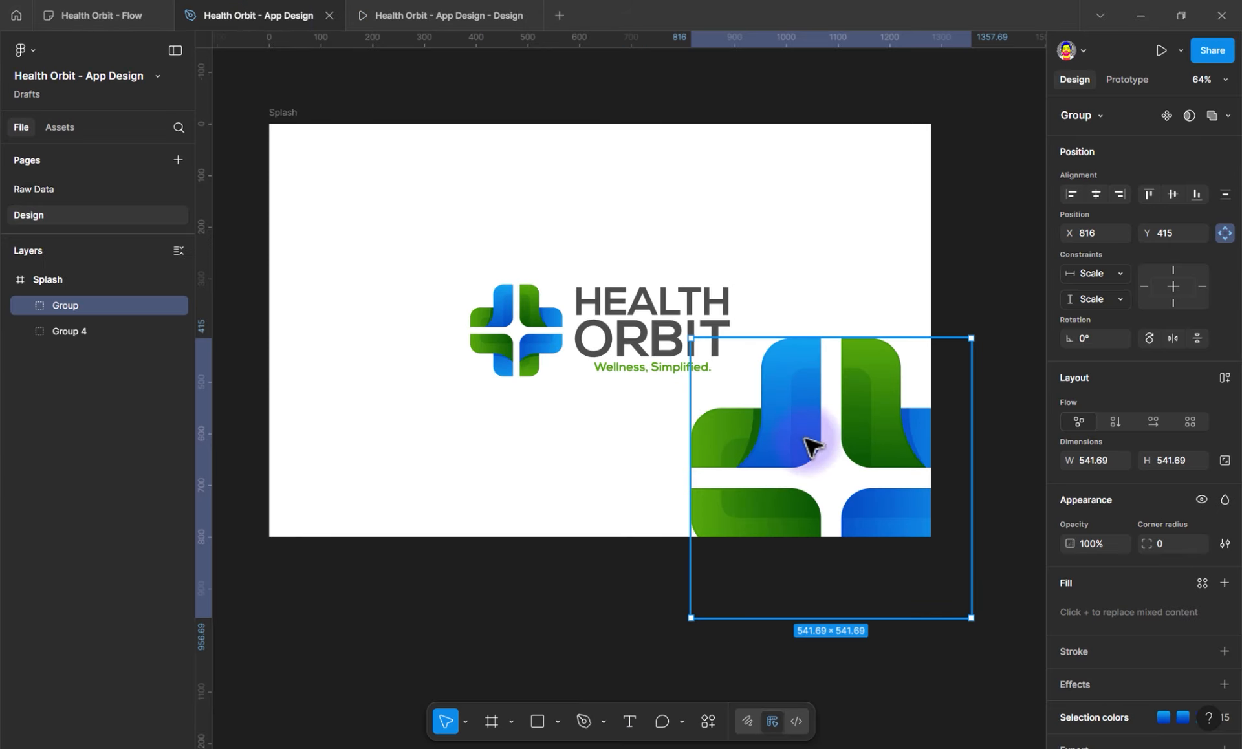
# Move the cross symbol past Splash's lower-right corner to X 1179, Y 730, and nest its layer inside the Splash frame
pyautogui.moveTo(813, 446); pyautogui.dragTo(888, 494)
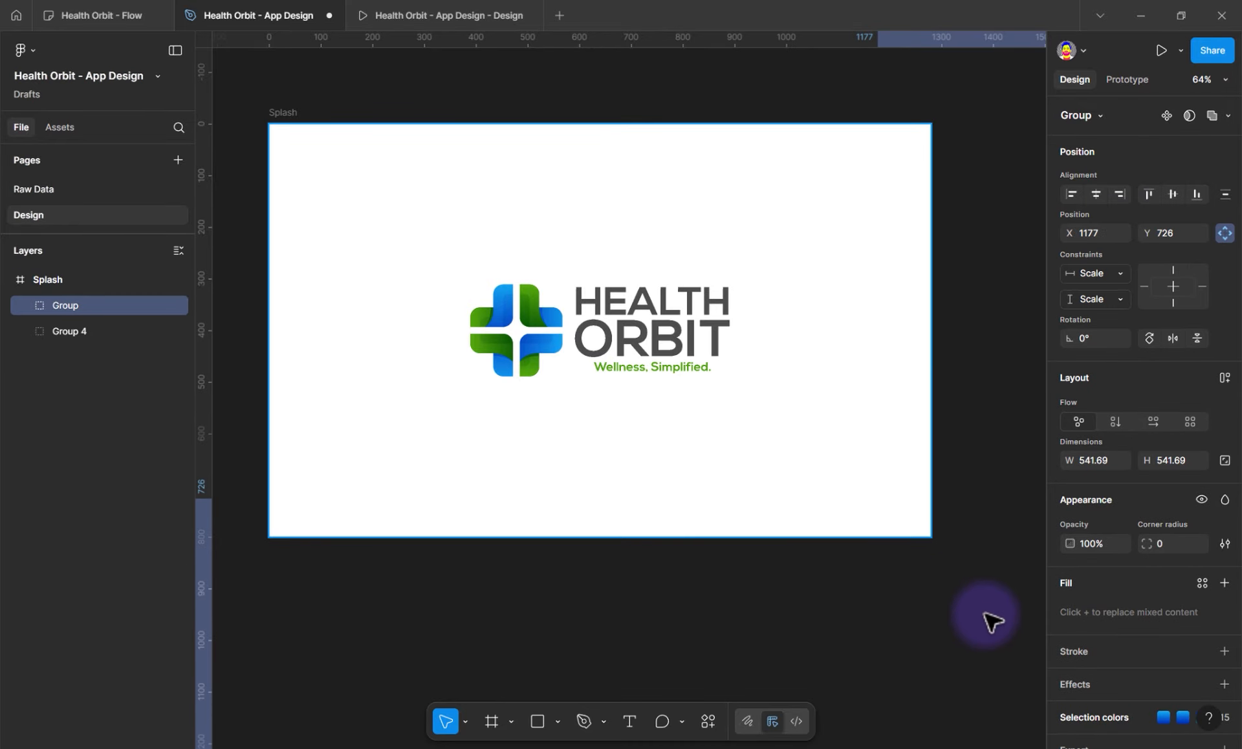
pyautogui.moveTo(983, 613); pyautogui.dragTo(966, 605)
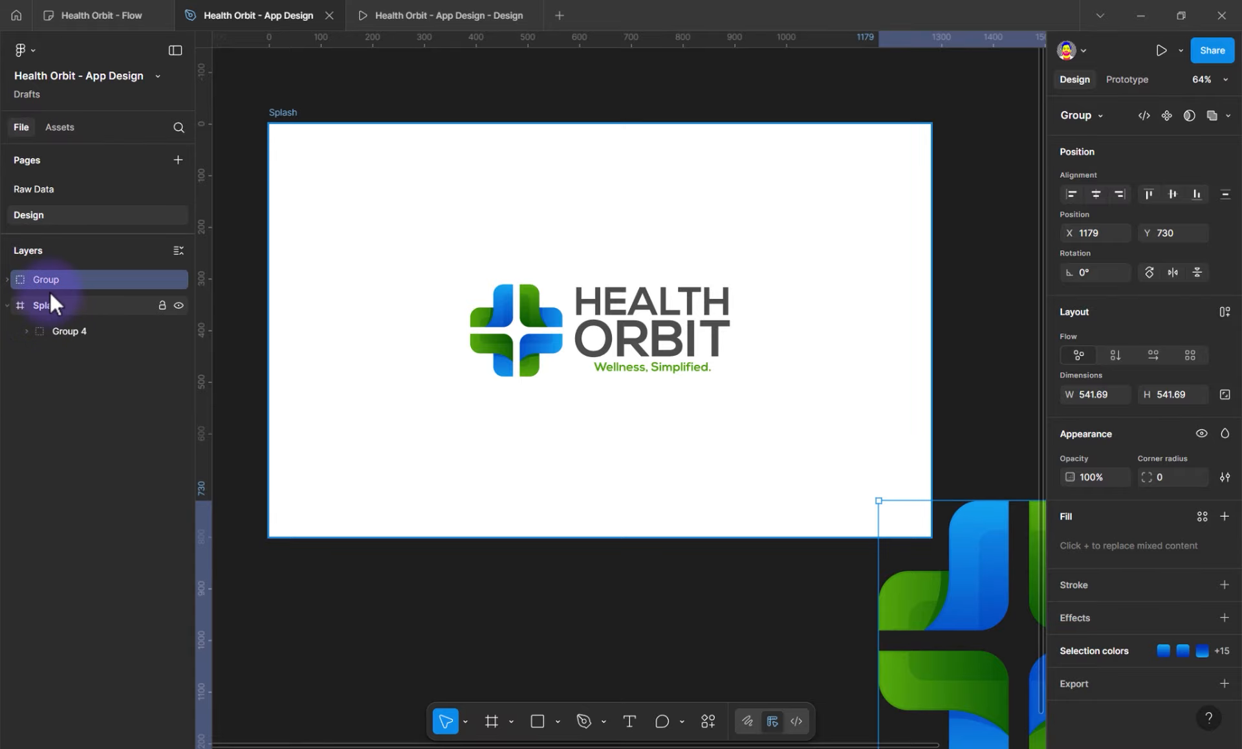
pyautogui.moveTo(49, 280); pyautogui.dragTo(56, 316)
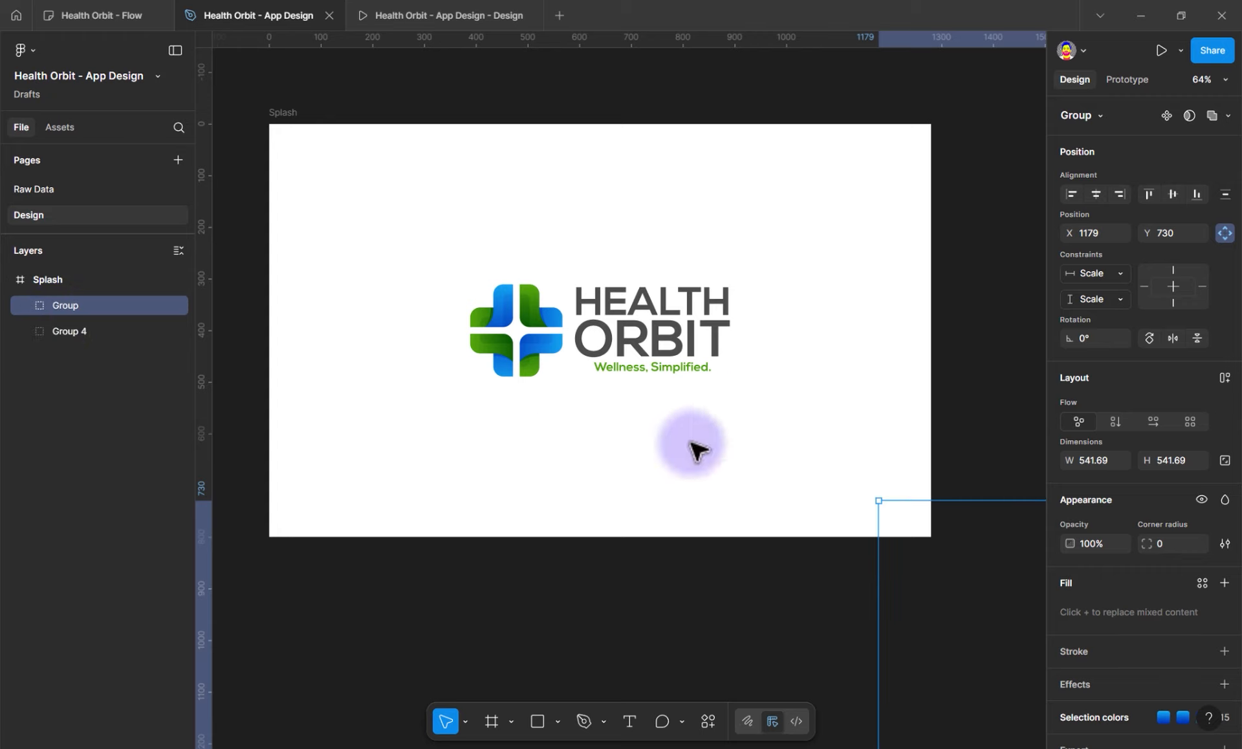
# Enlarge the cross symbol to about 762 px square at X 732, Y 331, and set its opacity to 30%
pyautogui.moveTo(912, 529); pyautogui.dragTo(657, 265)
pyautogui.moveTo(770, 384); pyautogui.dragTo(765, 412)
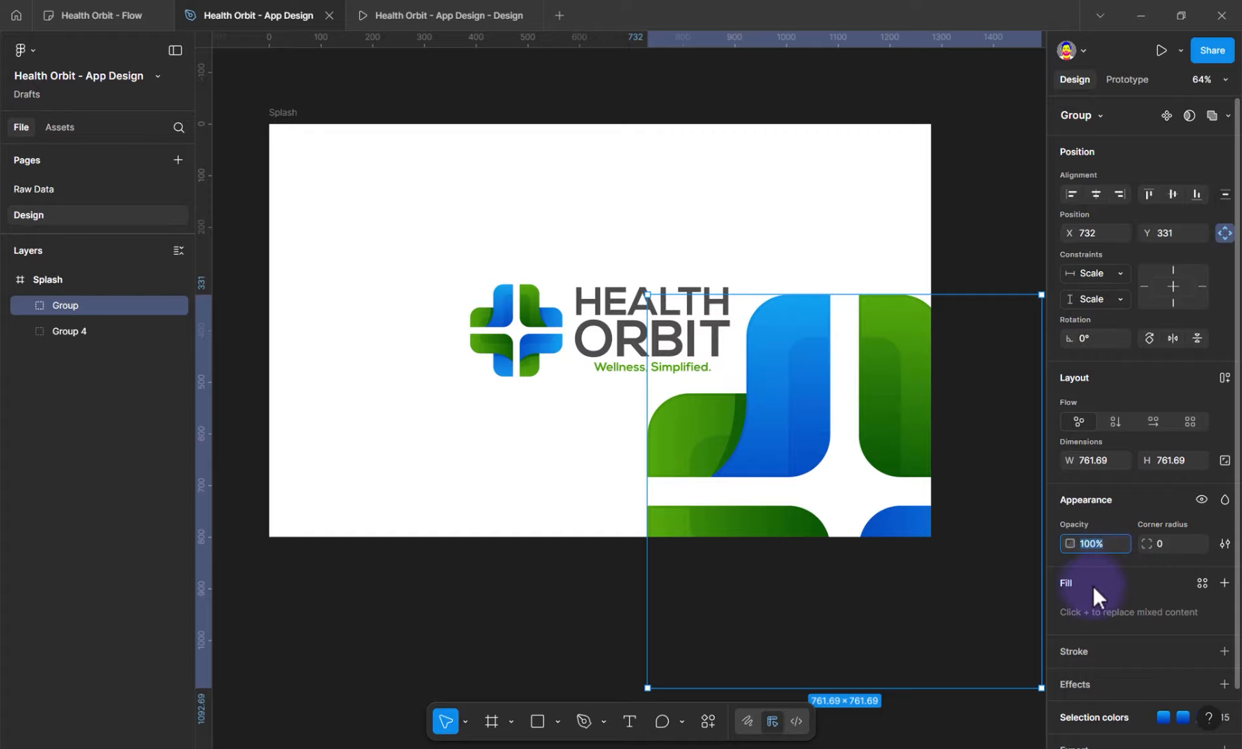
pyautogui.write('30')
pyautogui.press('Return')
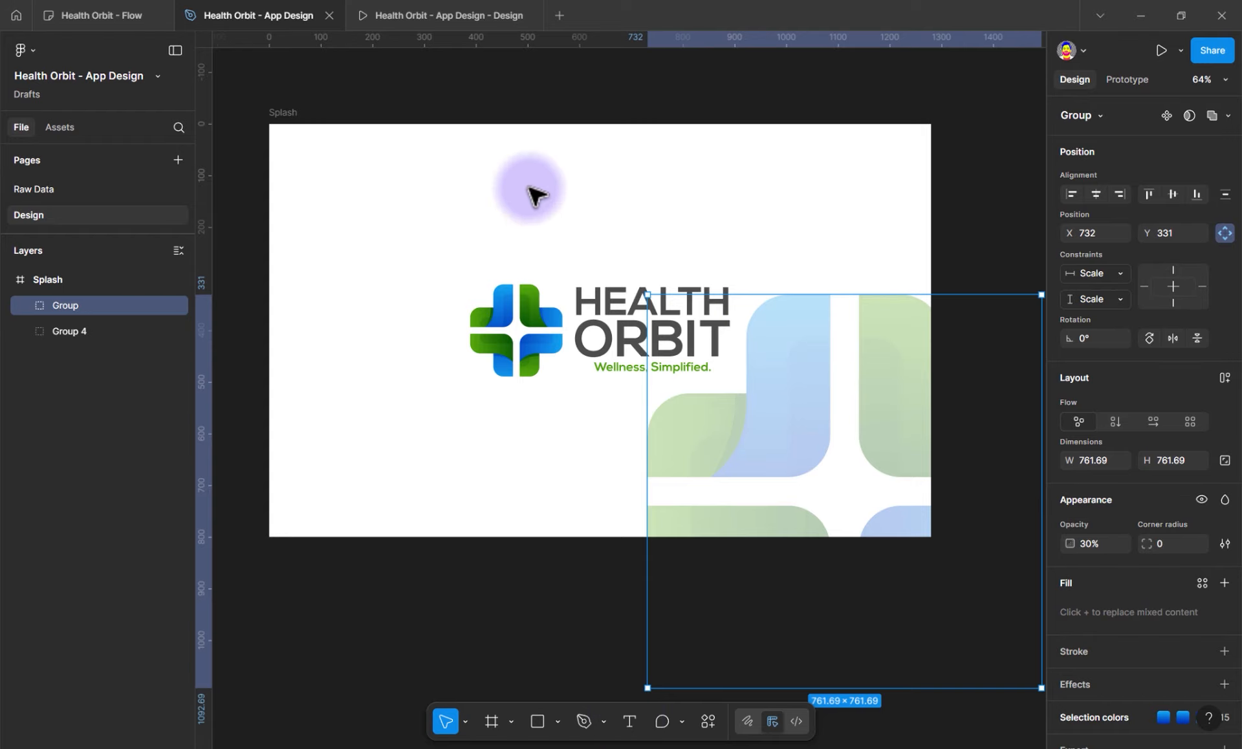
# Preview the Splash screen in the prototype and place it beside the editor in a split view with the canvas zoomed to fit
pyautogui.click(425, 5)
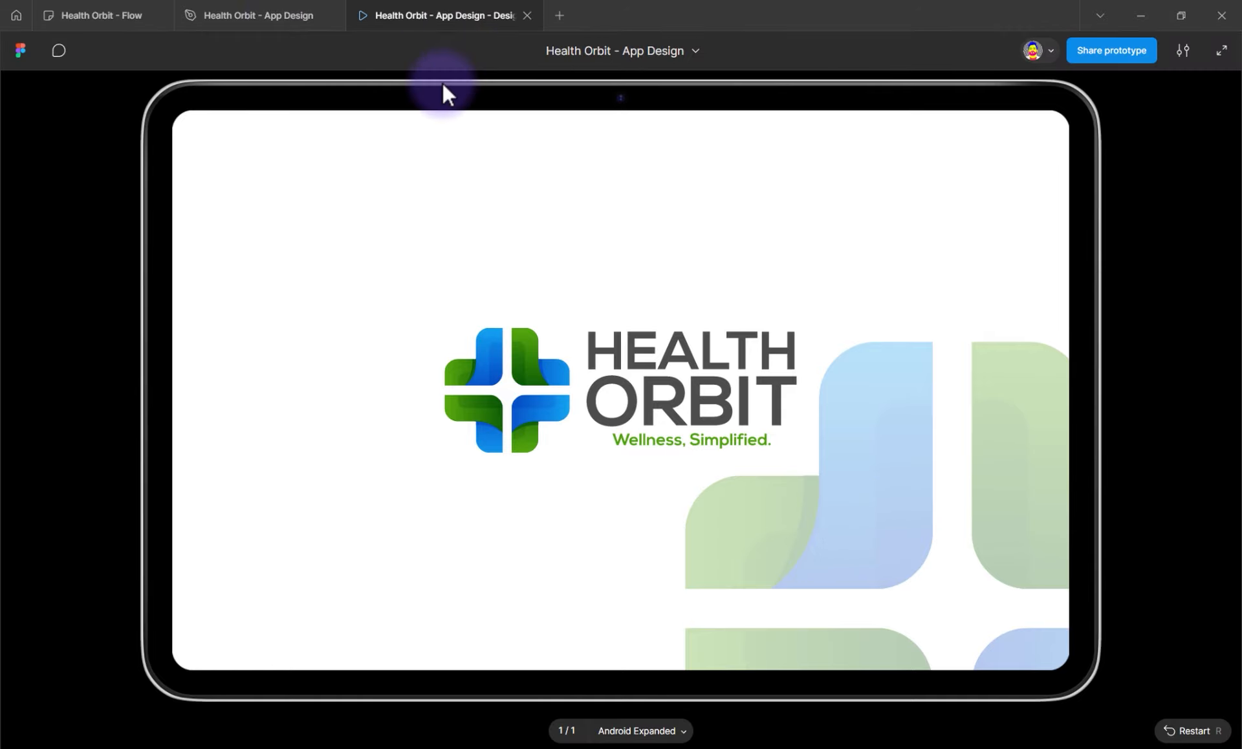
pyautogui.moveTo(443, 82); pyautogui.dragTo(205, 200)
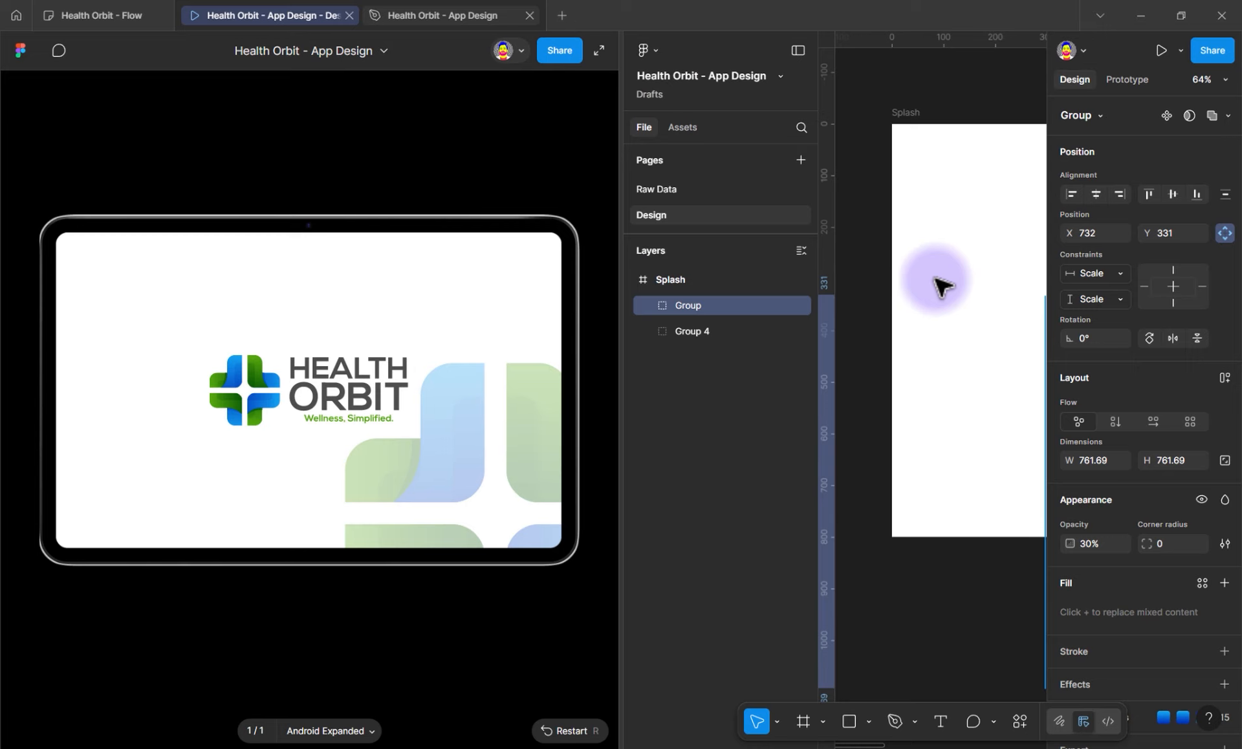
pyautogui.click(941, 285)
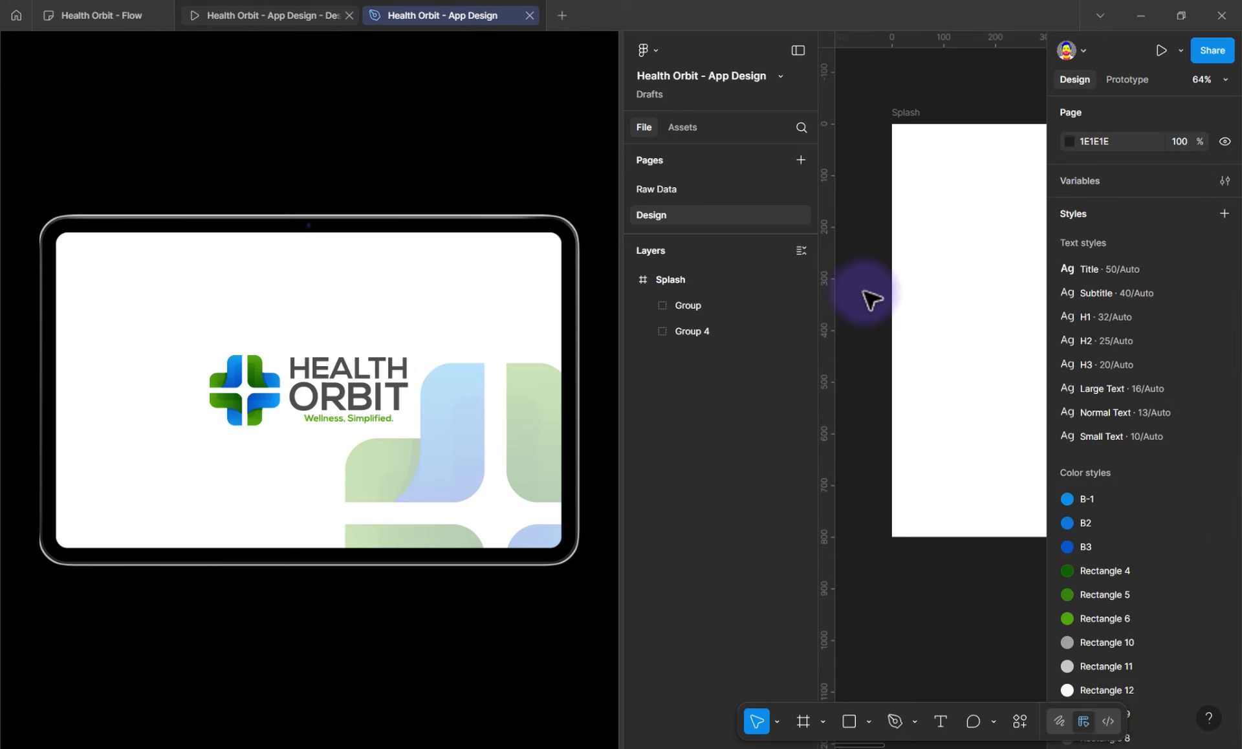
pyautogui.hotkey('shift', '0')
pyautogui.hotkey('shift', '1')
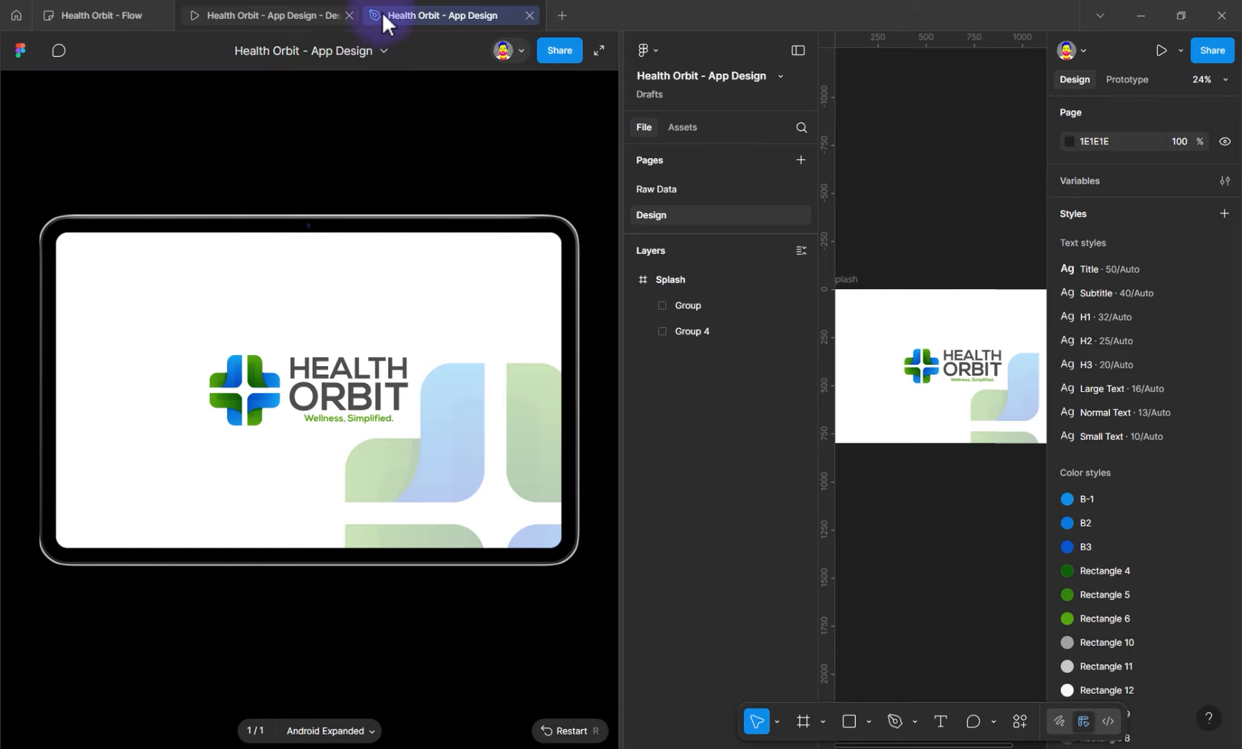
# Separate the split view into individual tabs and detach the prototype preview from the editor's window
pyautogui.moveTo(410, 14); pyautogui.dragTo(147, 143)
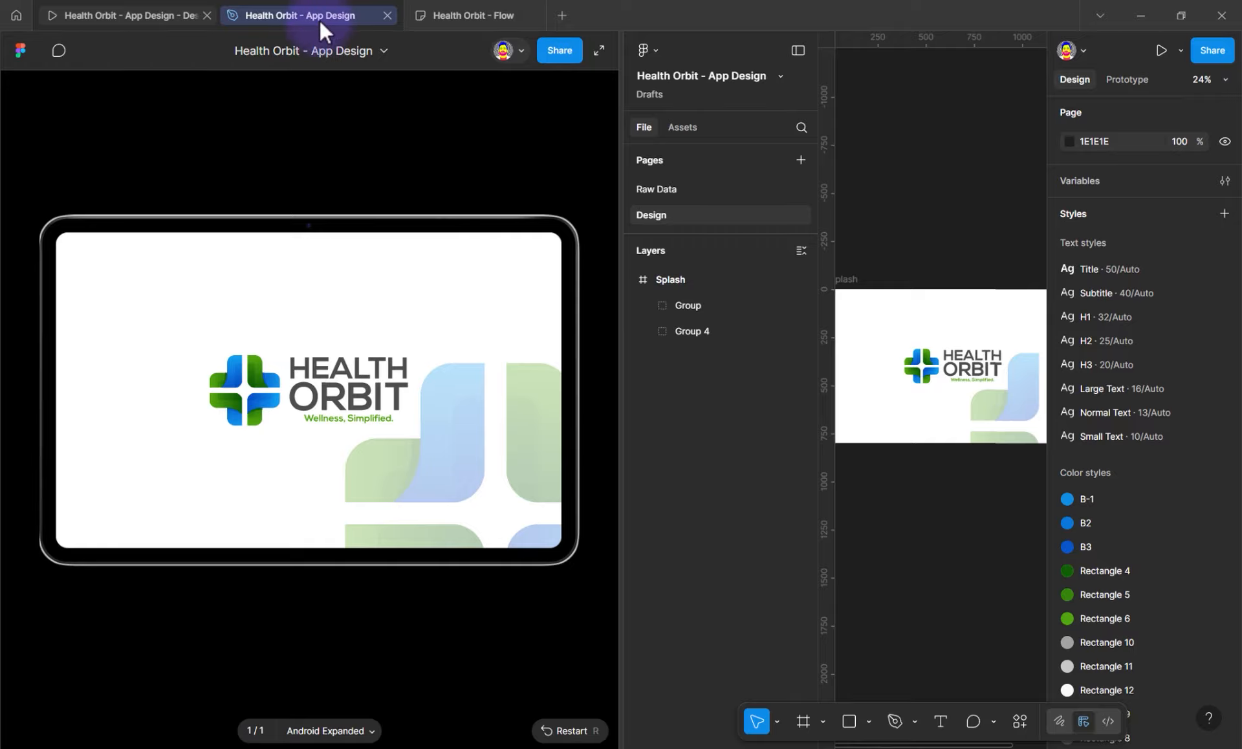
pyautogui.moveTo(319, 20); pyautogui.dragTo(446, 20)
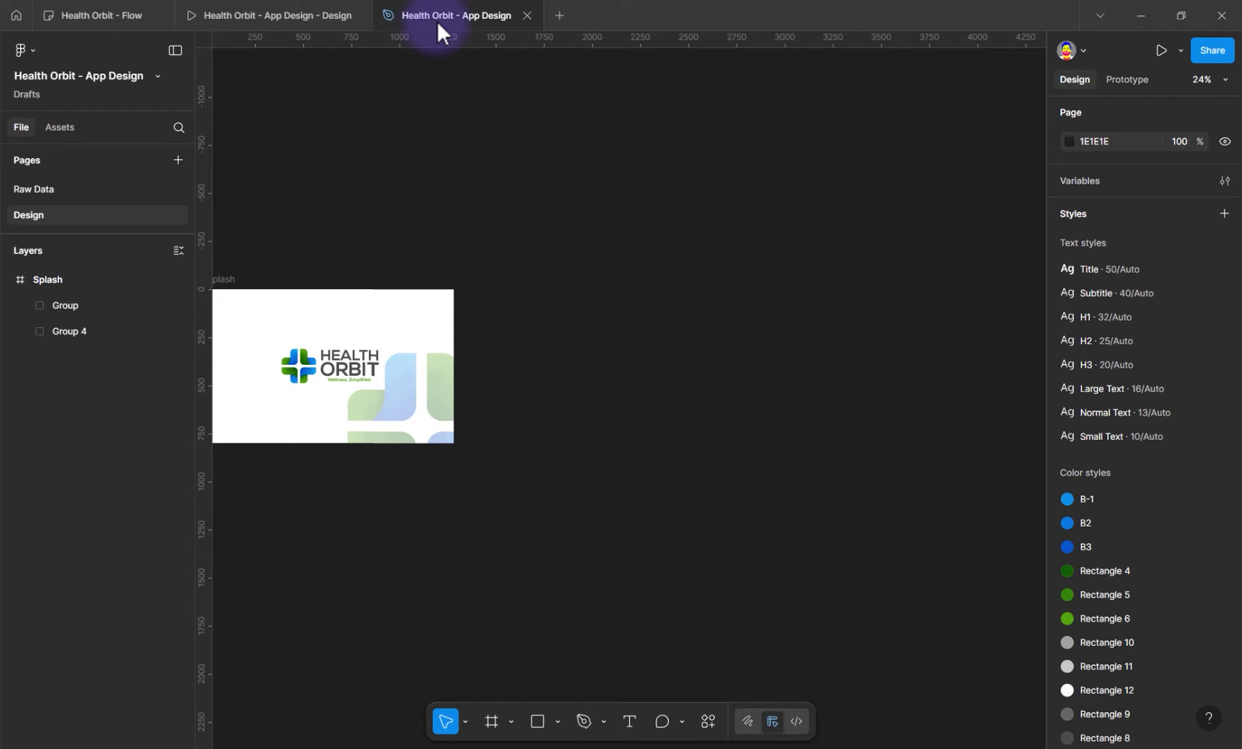
pyautogui.click(311, 17)
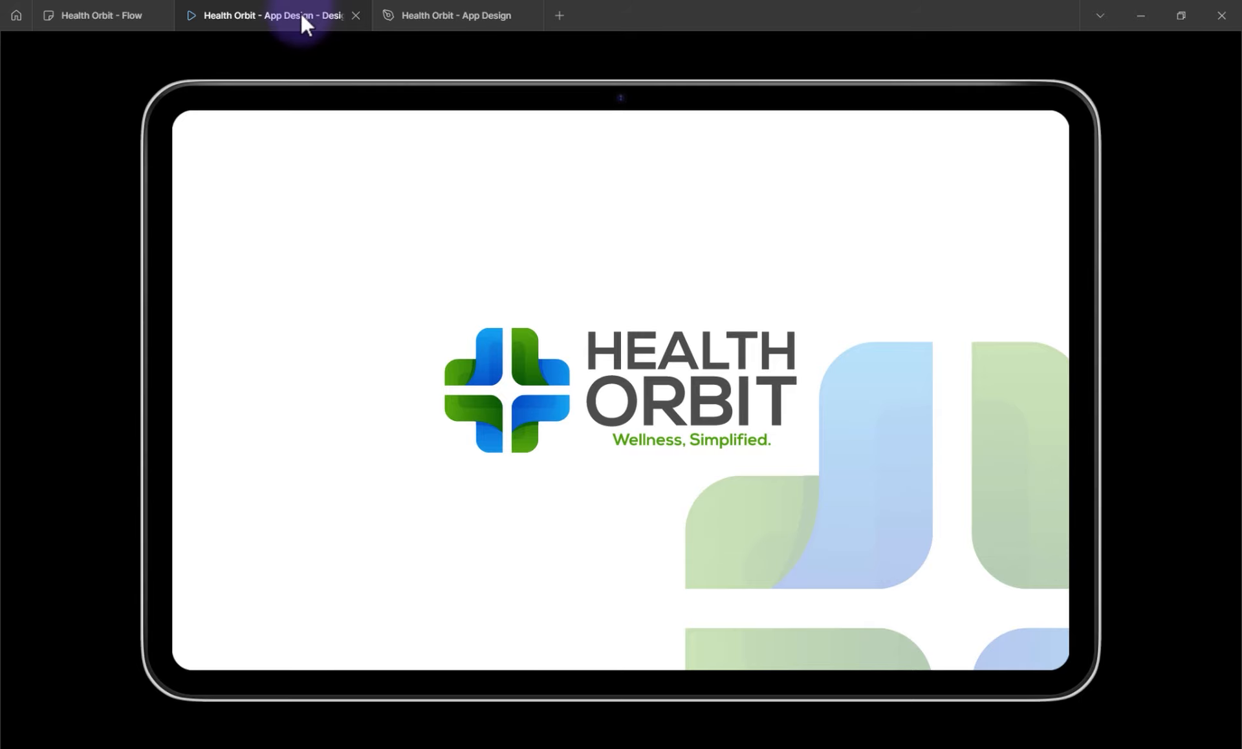
pyautogui.moveTo(302, 16); pyautogui.dragTo(207, 97)
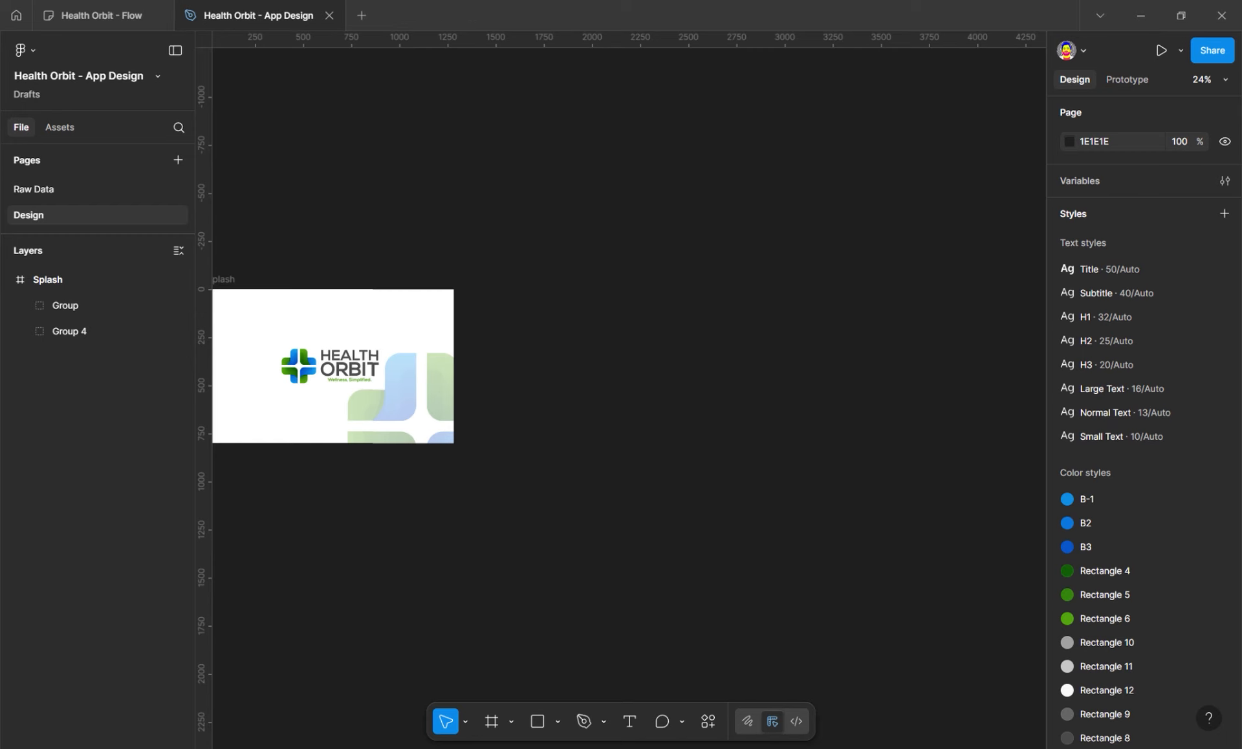
# Try moving the faded cross symbol out of the Splash frame to X 1651, Y 419, and undo the move
pyautogui.click(411, 421)
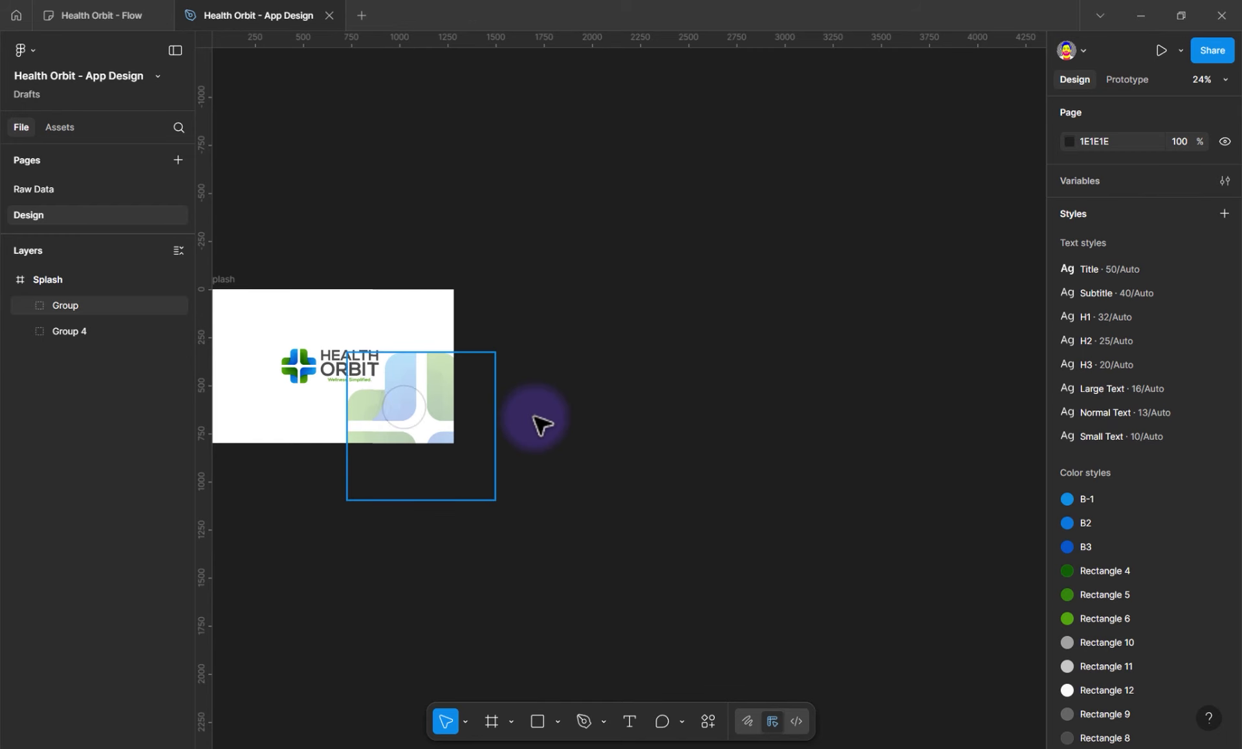
pyautogui.moveTo(411, 421); pyautogui.dragTo(534, 411)
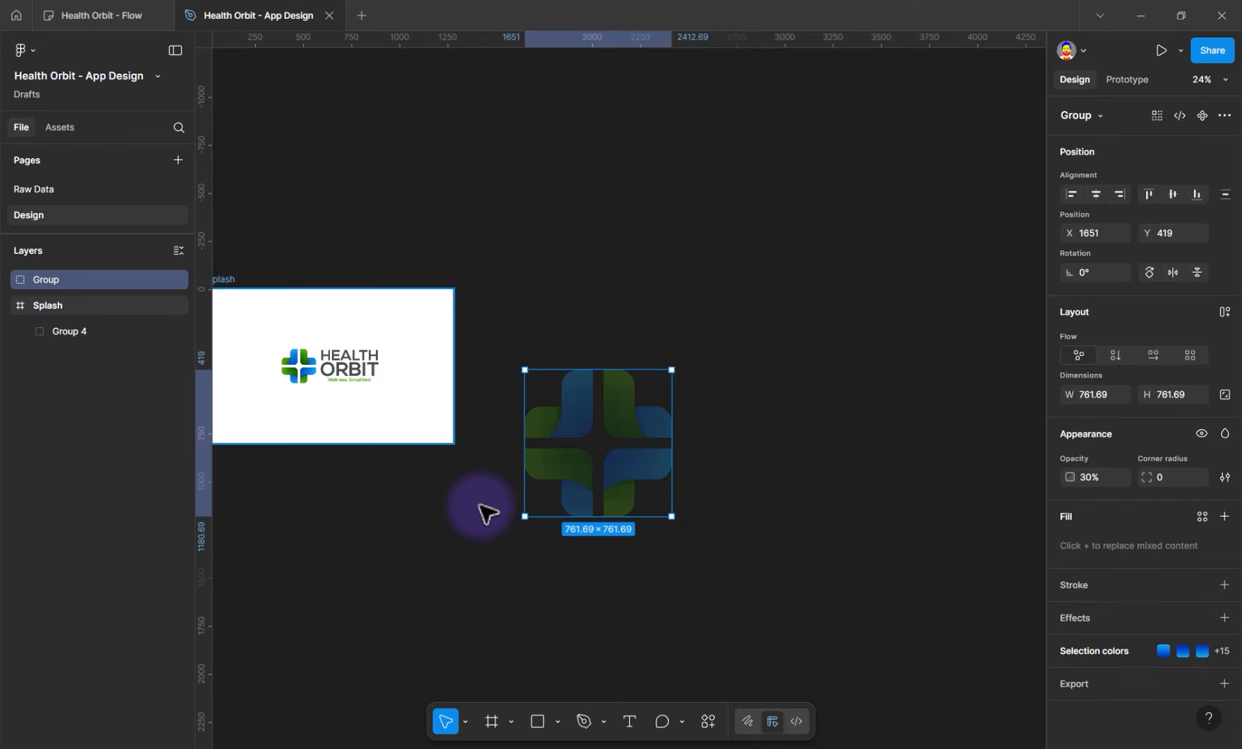
pyautogui.hotkey('ctrl', 'z')
pyautogui.press('space')
pyautogui.moveTo(332, 385); pyautogui.dragTo(481, 441)
pyautogui.scroll(2, 506, 480)
pyautogui.click(550, 517)
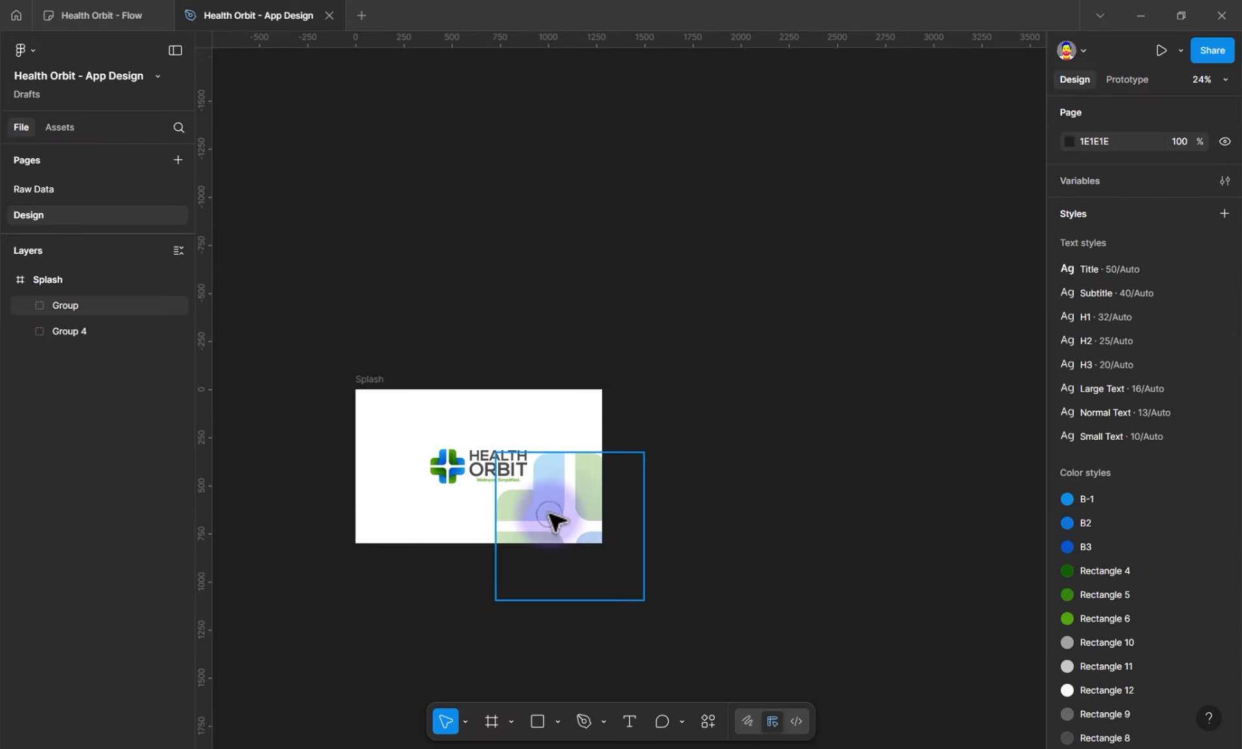
# Set the Splash frame's large cross watermark to 10% opacity and place it over the lower-right corner at about X 770, Y 312
pyautogui.moveTo(549, 514); pyautogui.dragTo(374, 441)
pyautogui.click(1110, 546)
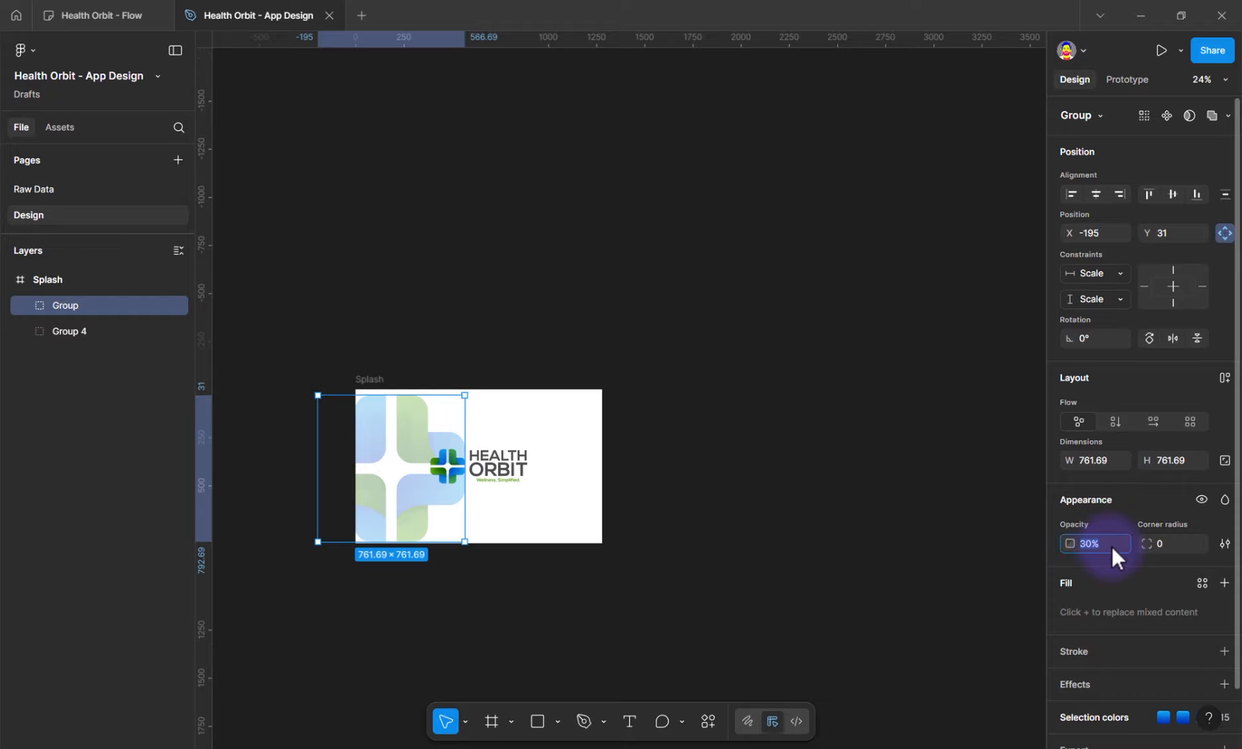
pyautogui.write('10')
pyautogui.press('Return')
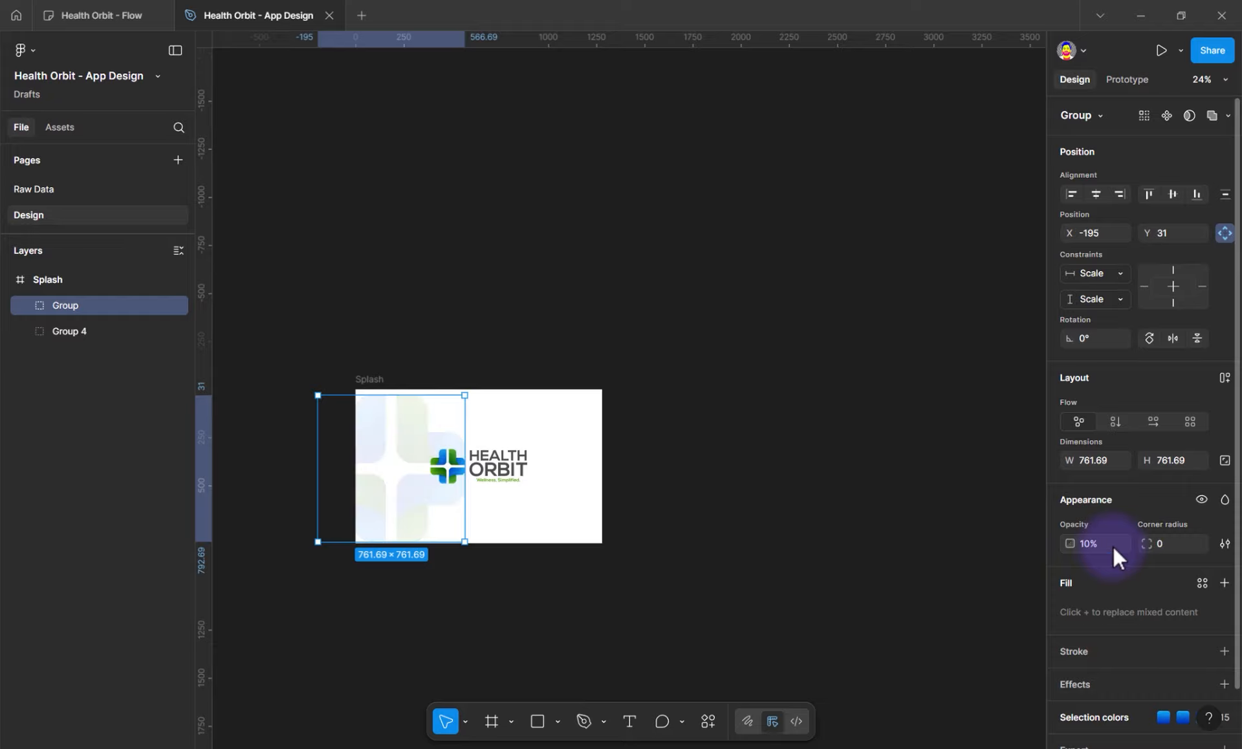
pyautogui.moveTo(428, 428); pyautogui.dragTo(610, 486)
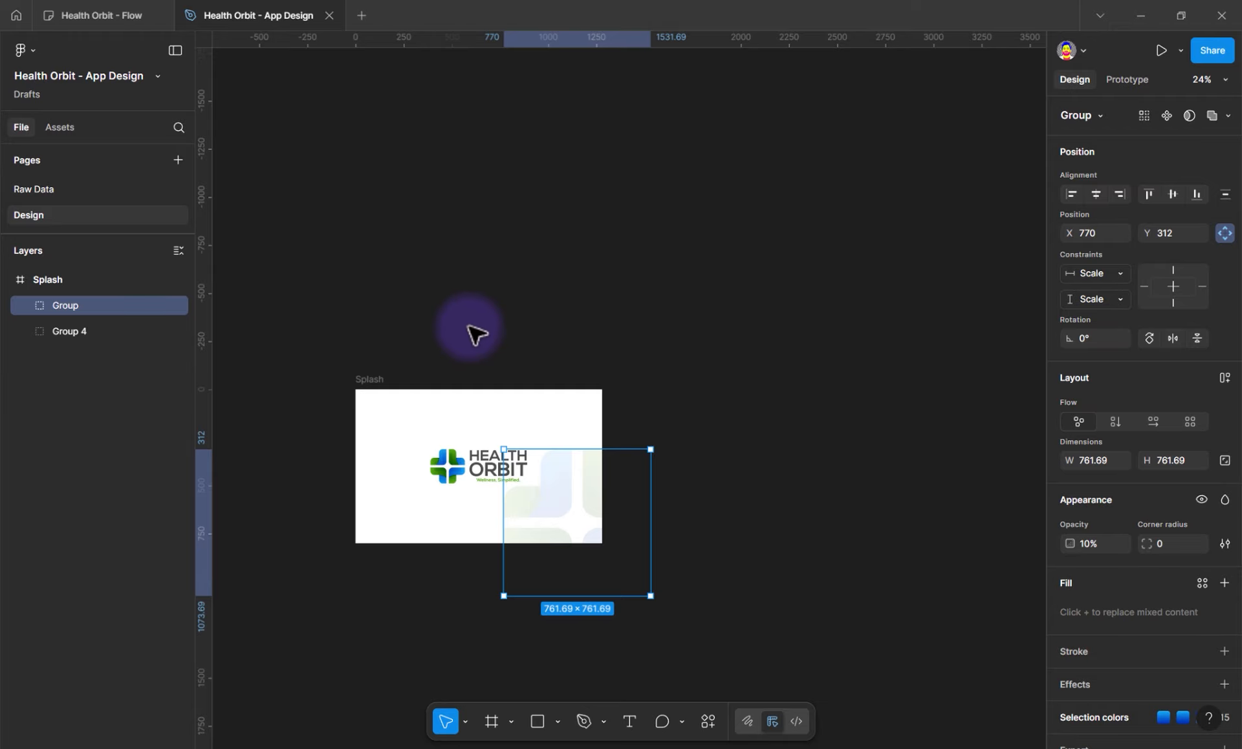
pyautogui.click(514, 320)
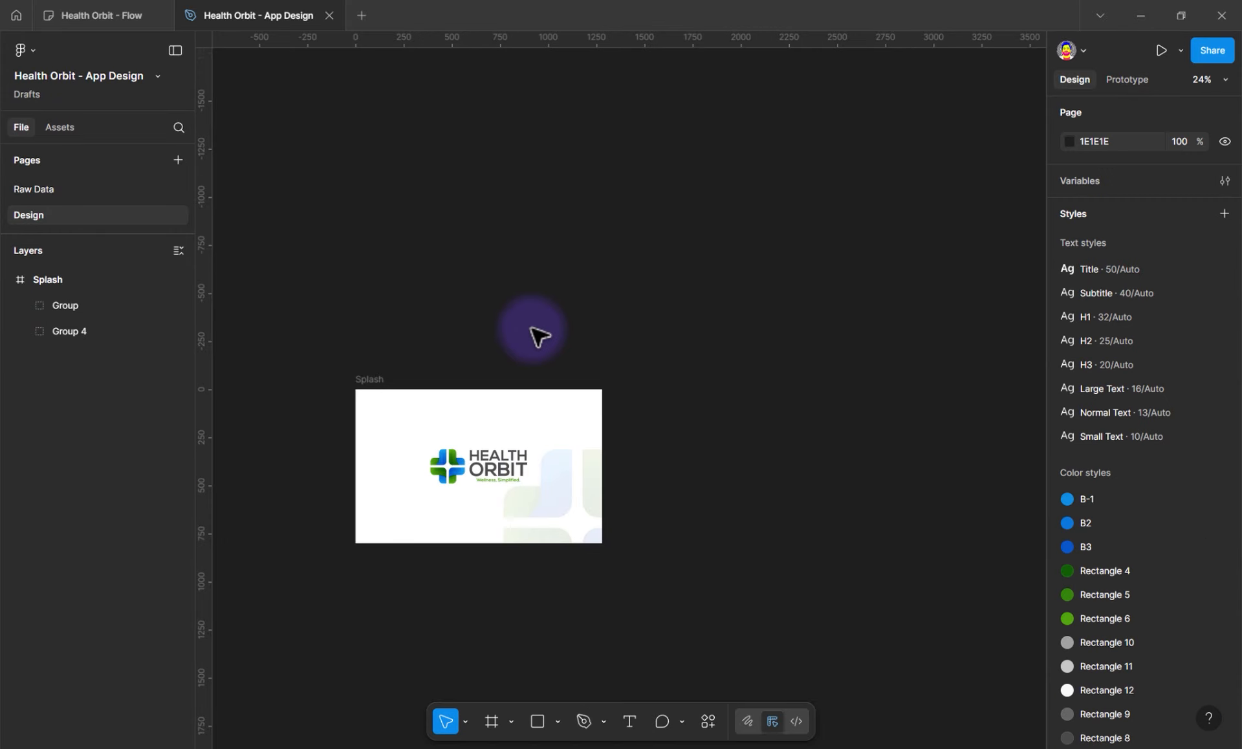
# Duplicate the Splash frame directly below the original and rename the copy Sign Up
pyautogui.moveTo(414, 394); pyautogui.dragTo(291, 388)
pyautogui.click(288, 214)
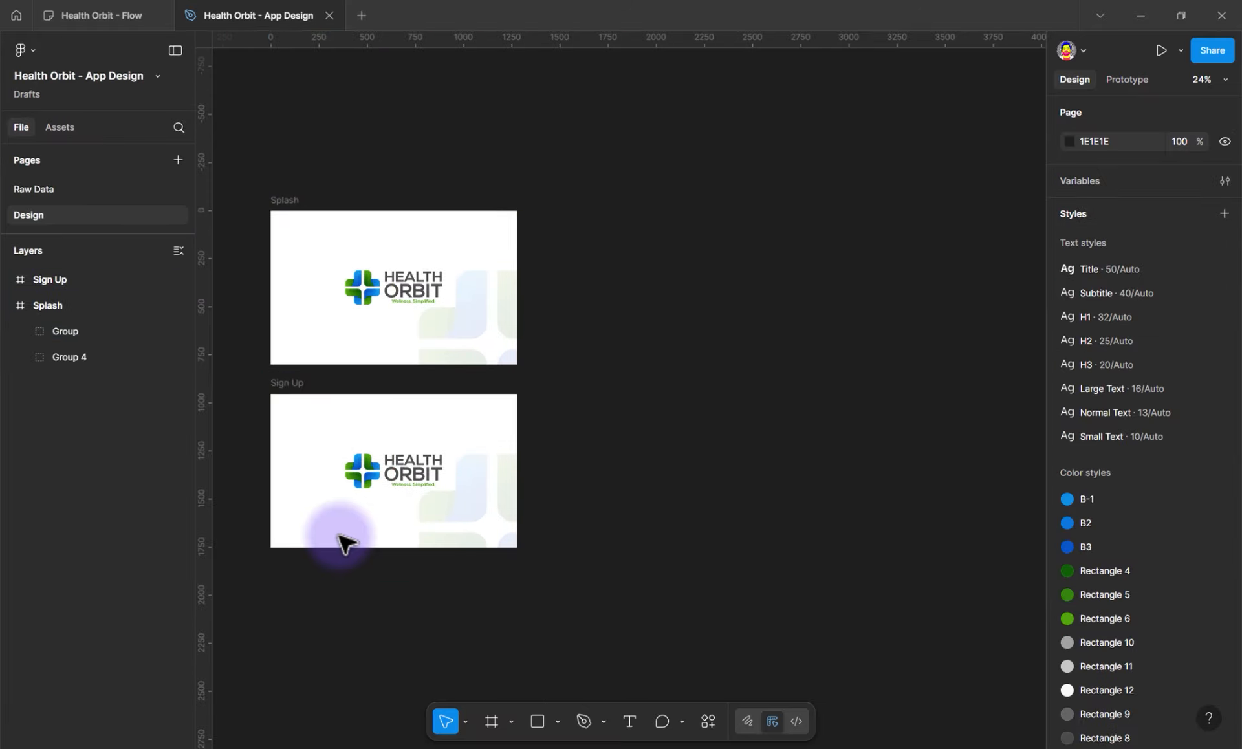
# Delete the cross watermark and the logo group from the Sign Up frame
pyautogui.scroll(1, 341, 541)
pyautogui.scroll(5, 353, 530)
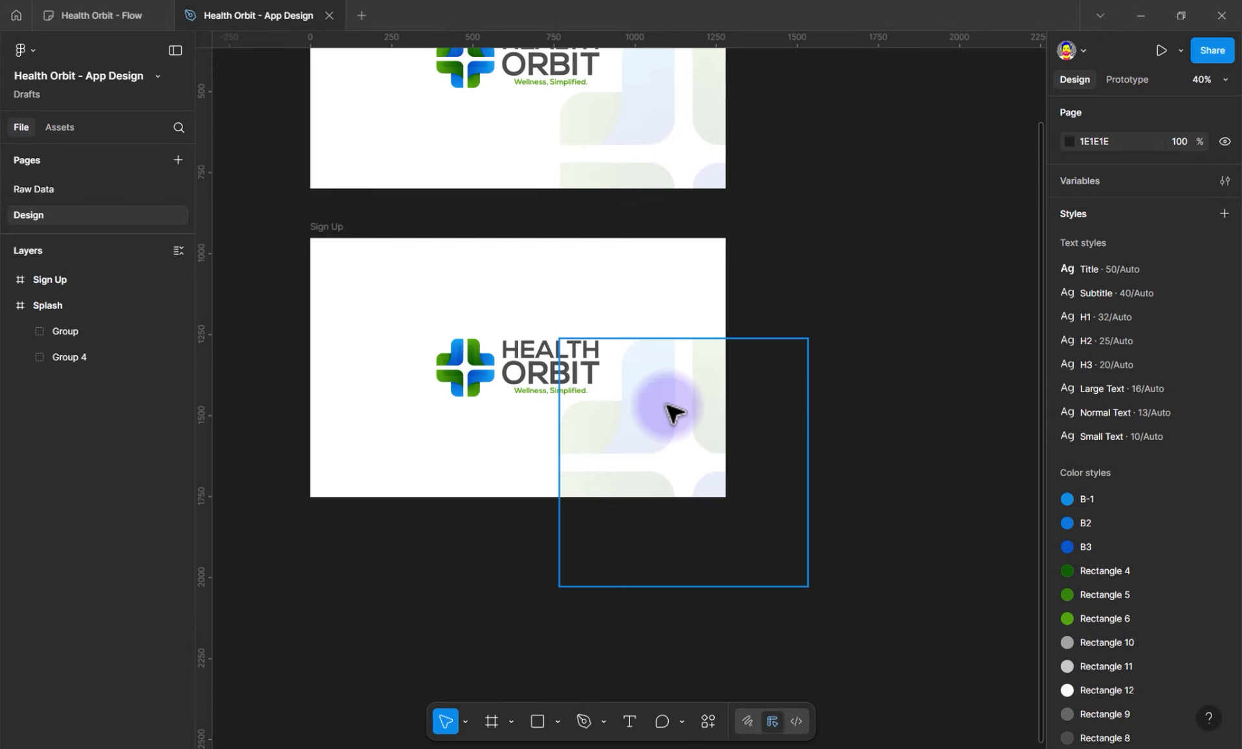
pyautogui.click(673, 411)
pyautogui.press('Delete')
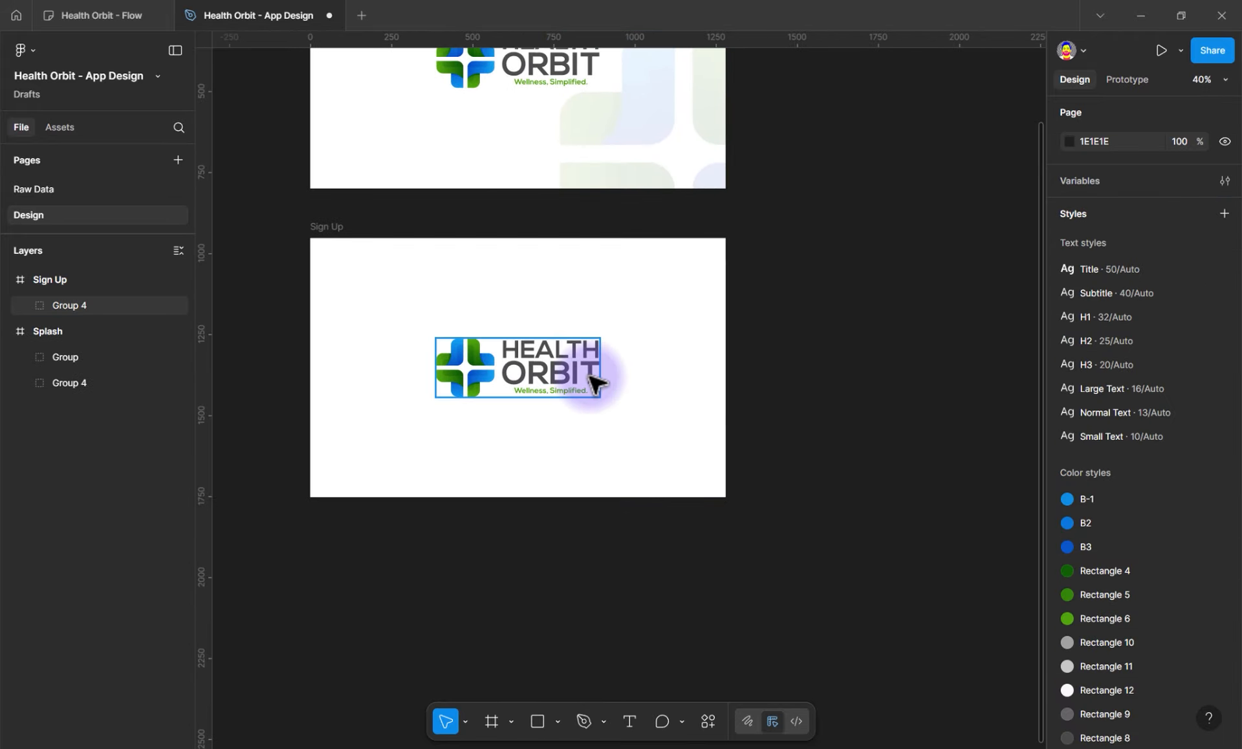
pyautogui.click(596, 383)
pyautogui.press('Delete')
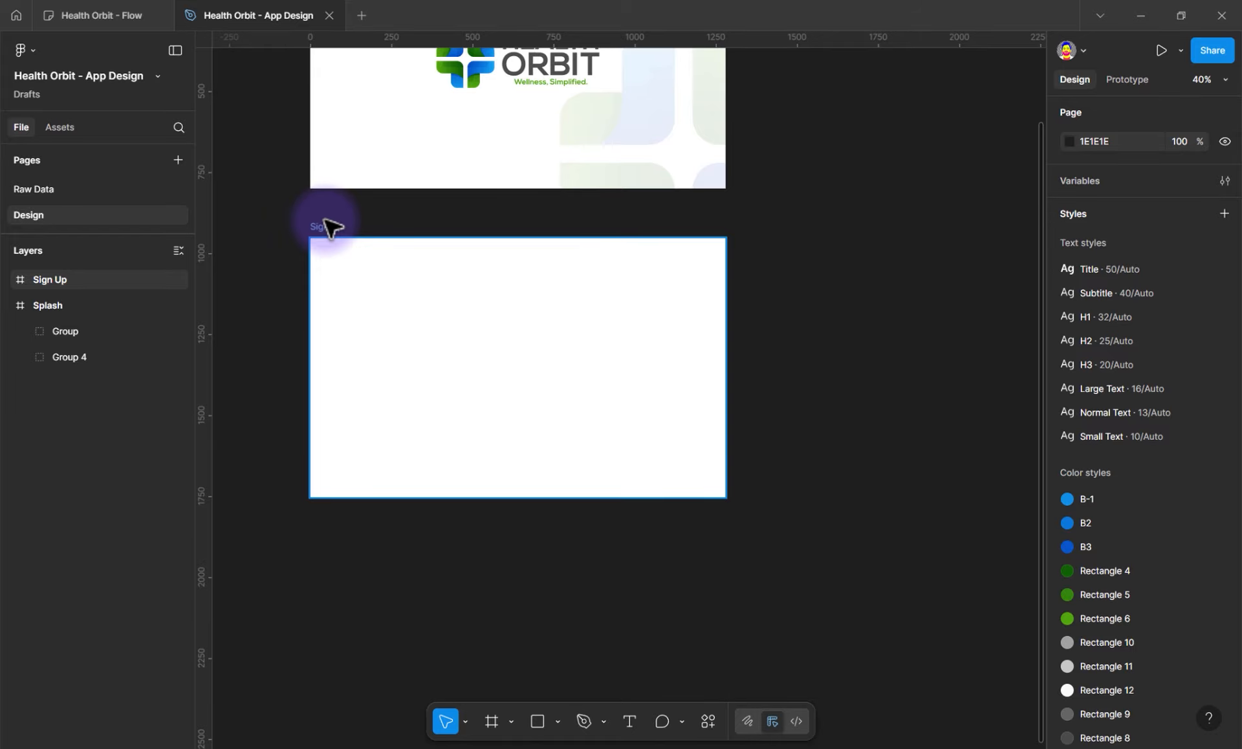
# Add a layout guide of 12 columns to the Sign Up frame
pyautogui.scroll(1, 414, 233)
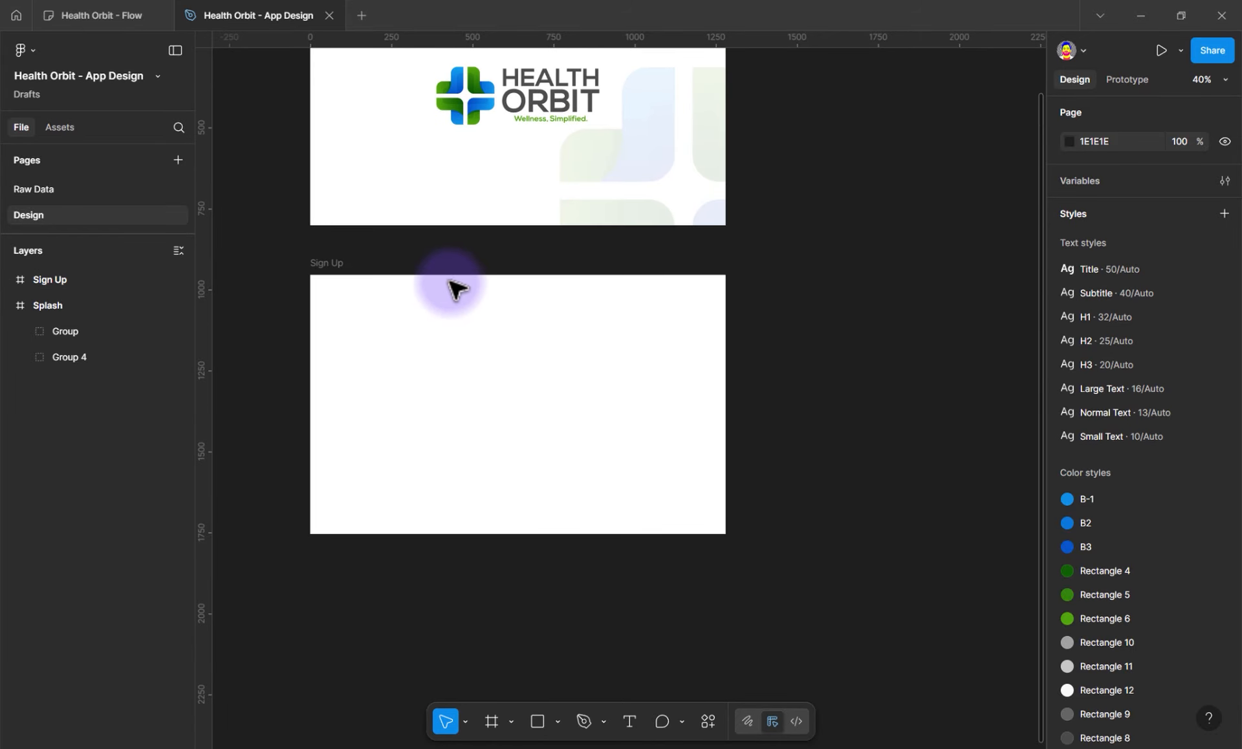
pyautogui.click(491, 89)
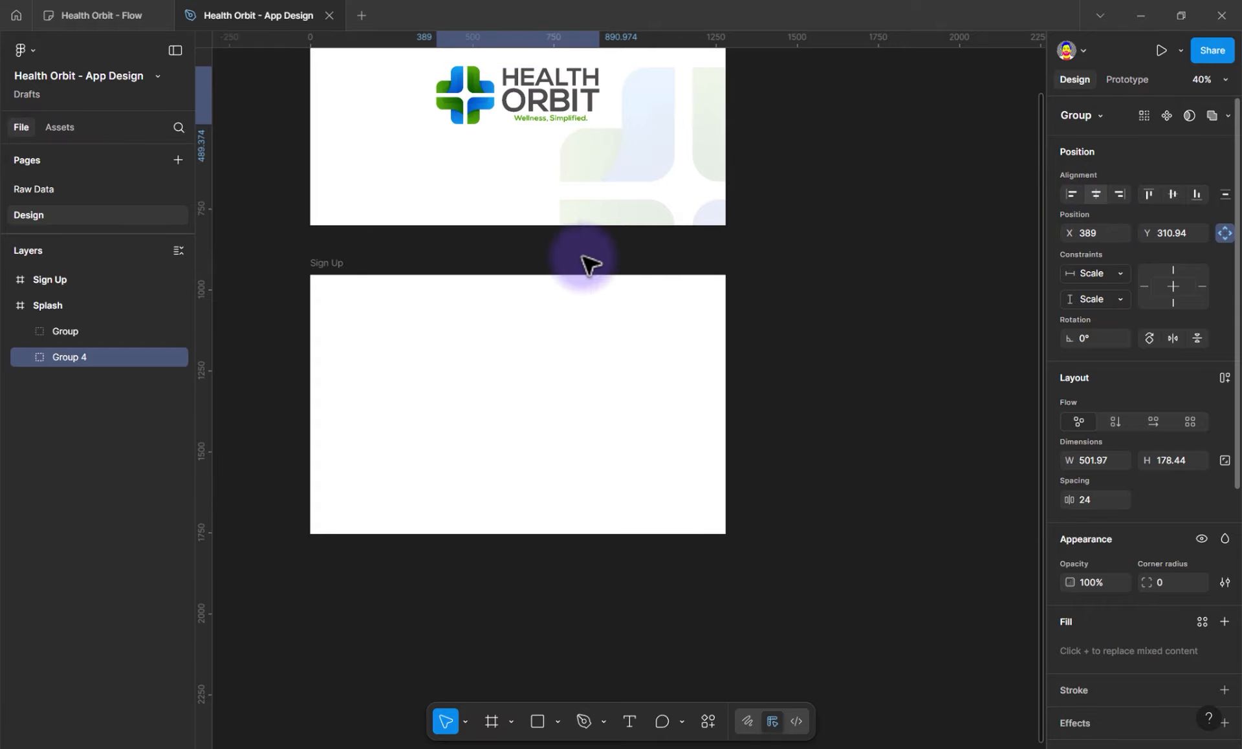
pyautogui.click(395, 289)
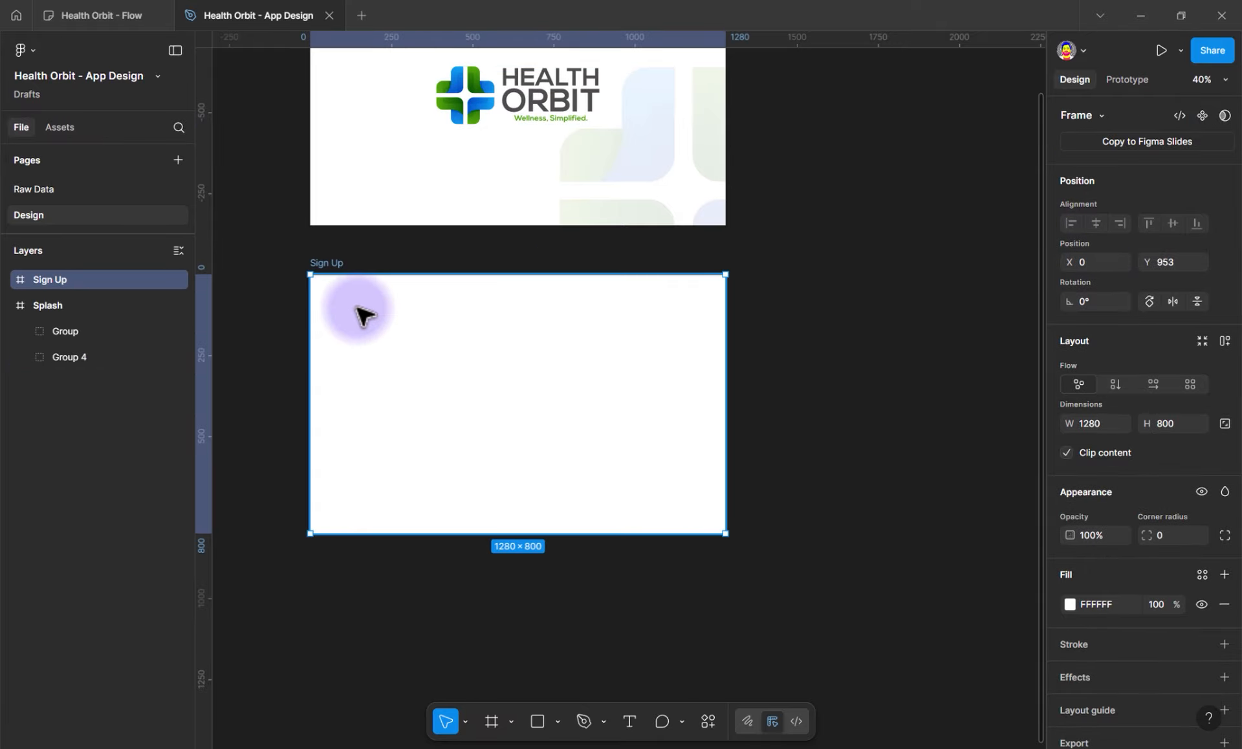
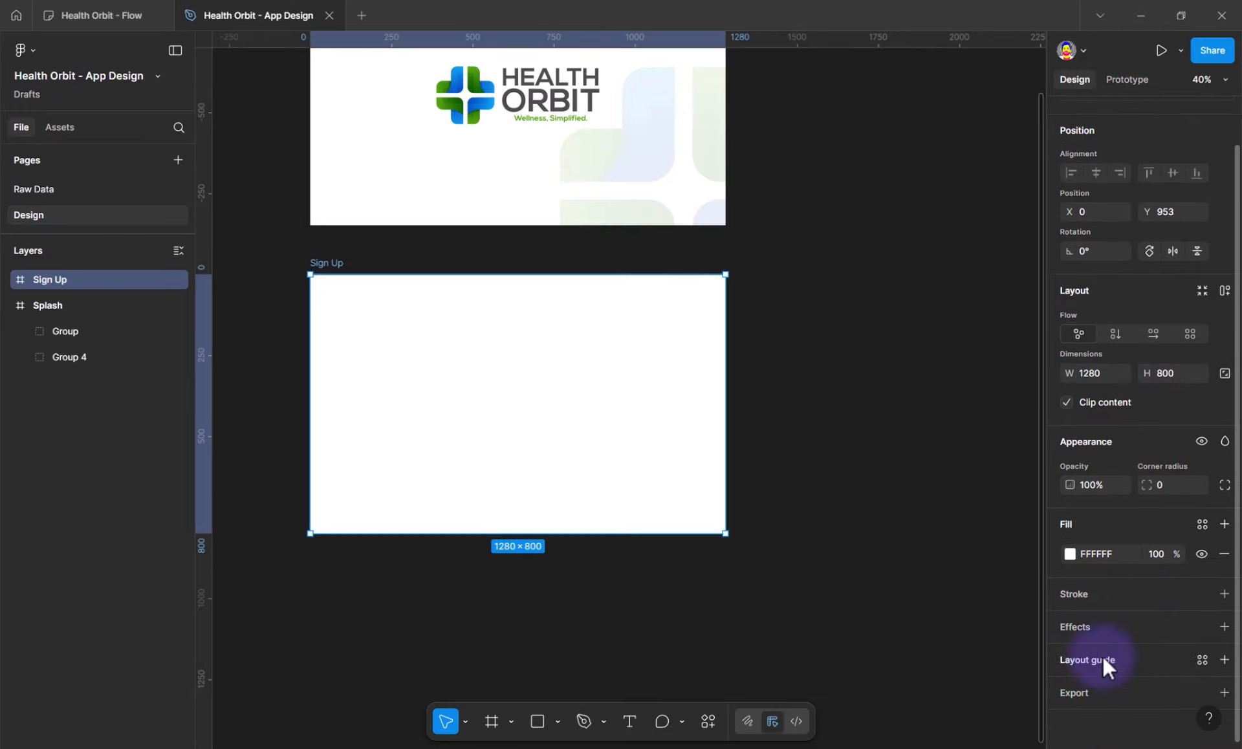
pyautogui.click(1222, 660)
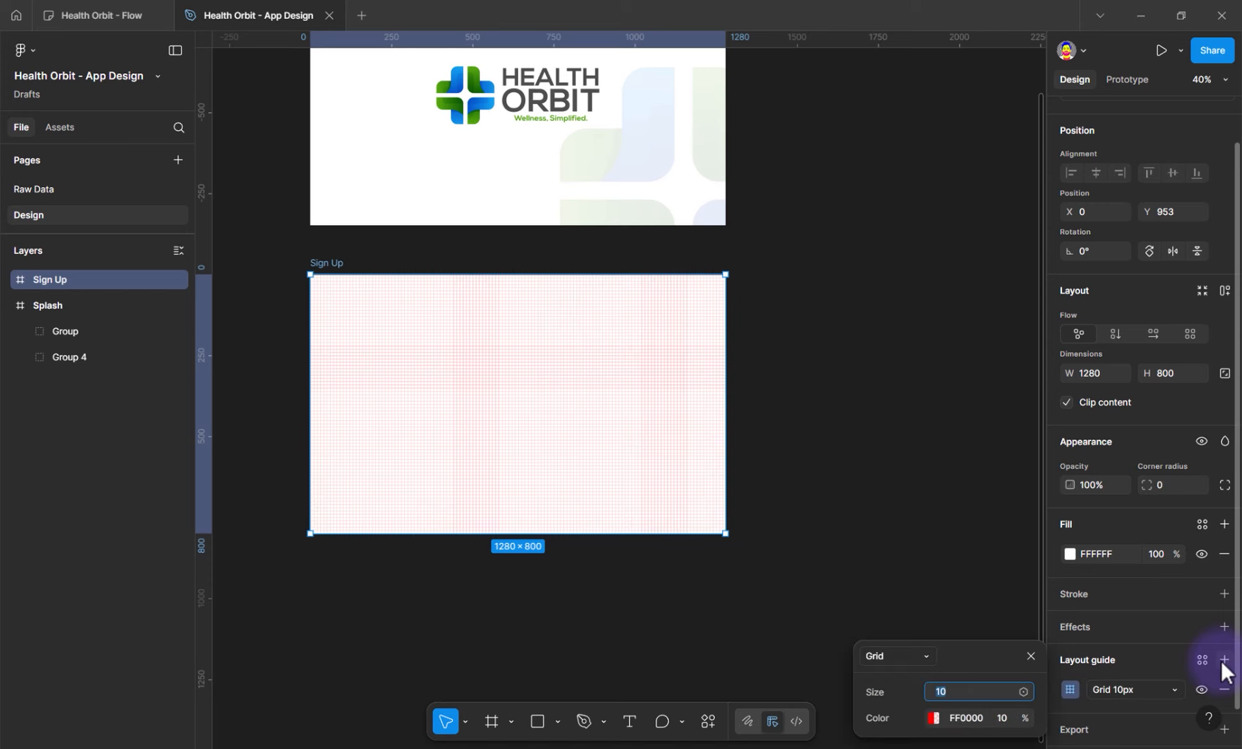
pyautogui.click(901, 657)
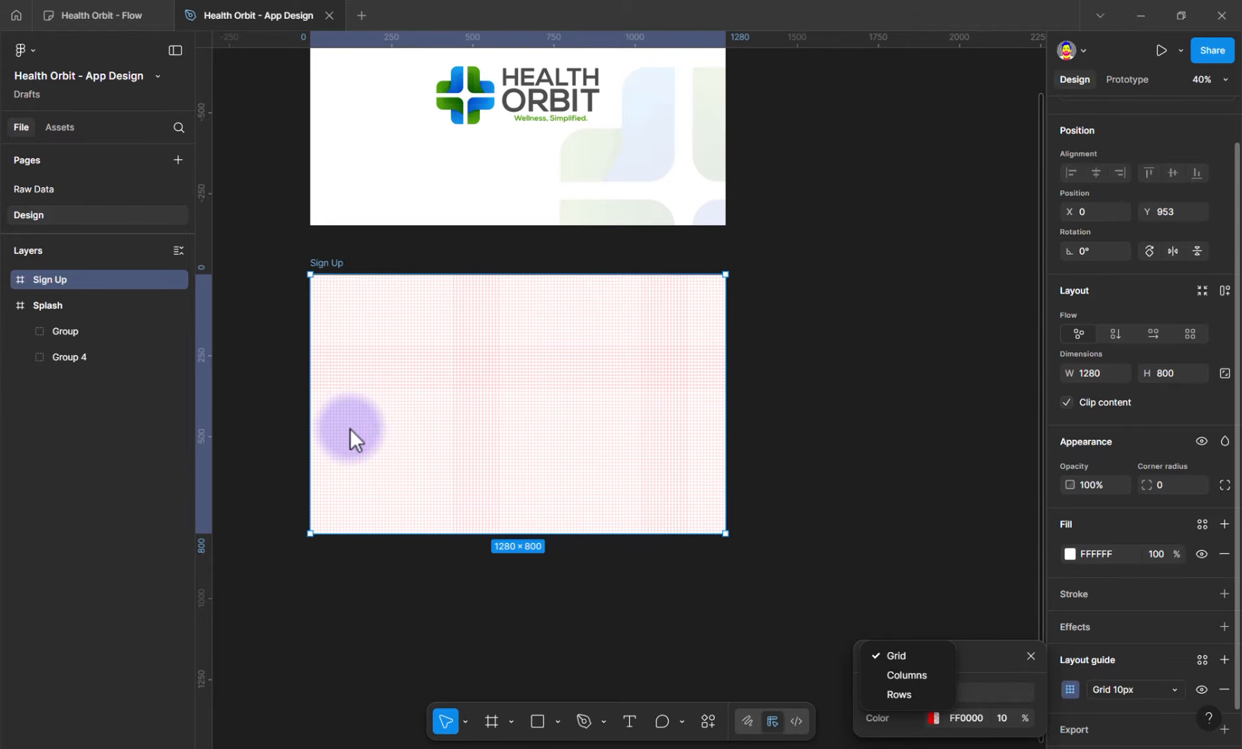
pyautogui.click(899, 682)
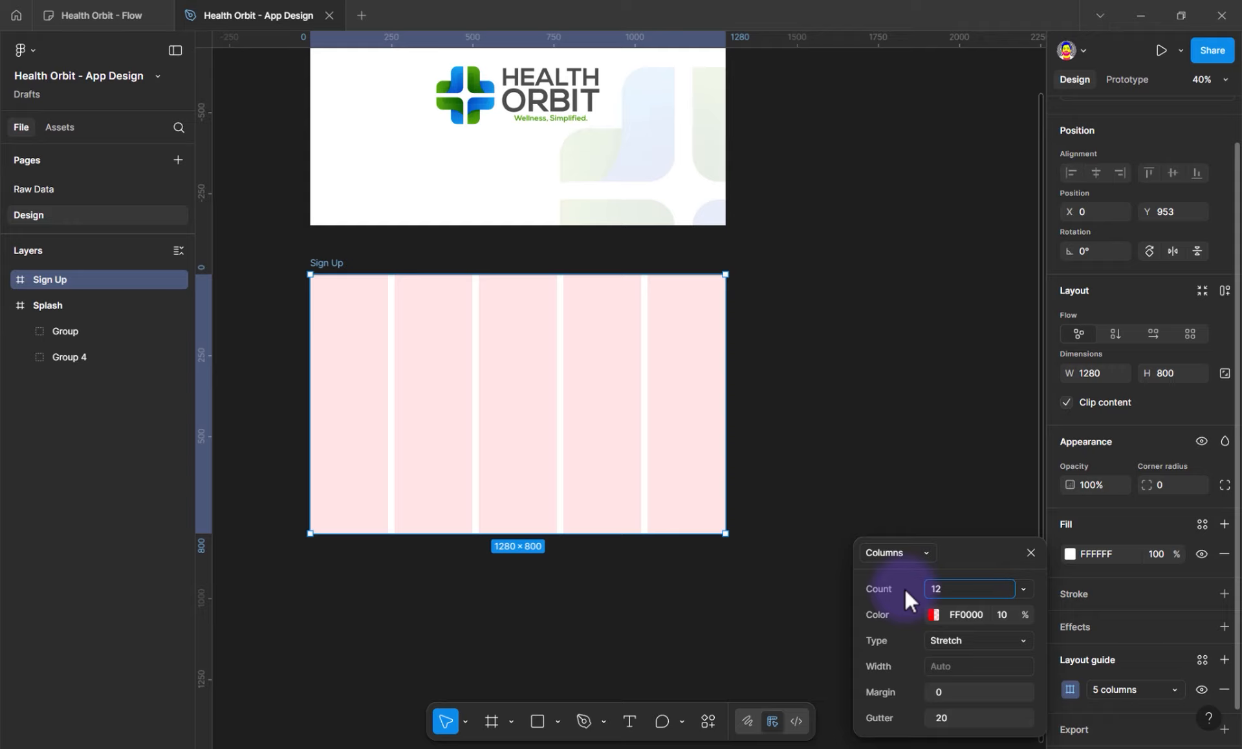
pyautogui.press('Tab')
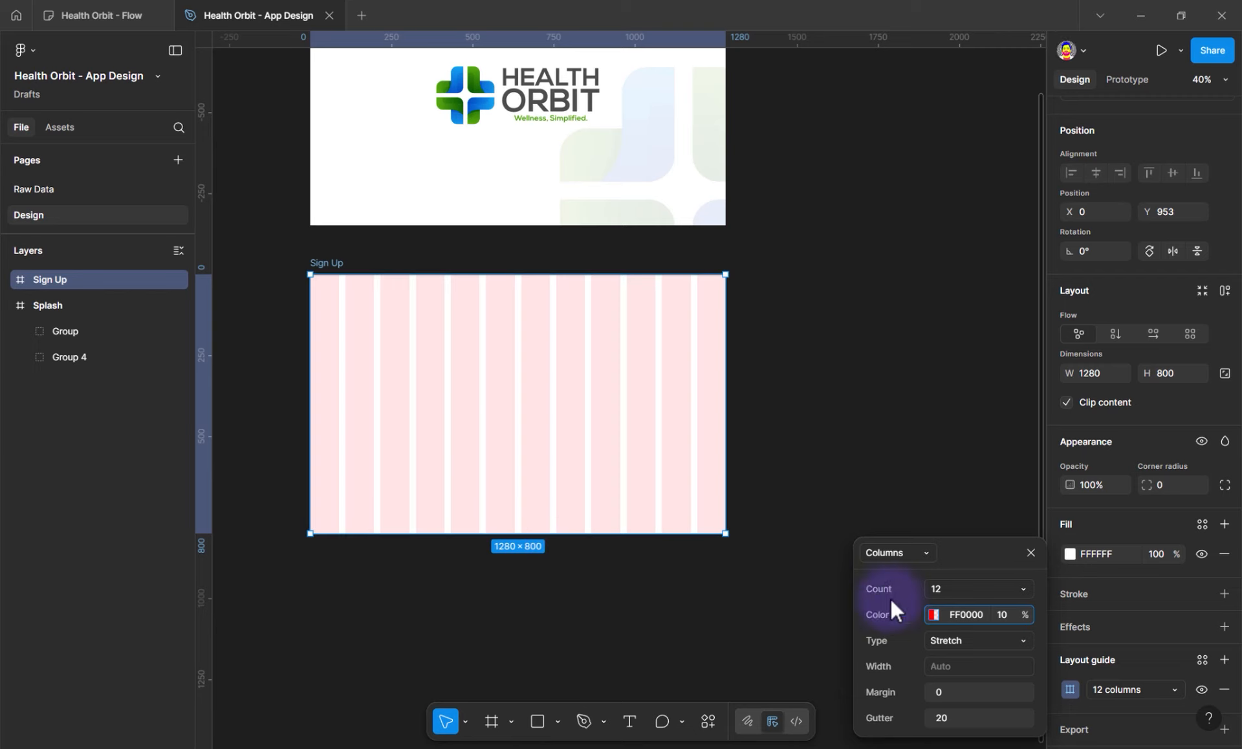
# Change the column guide's color to cyan 00EAFF
pyautogui.click(933, 615)
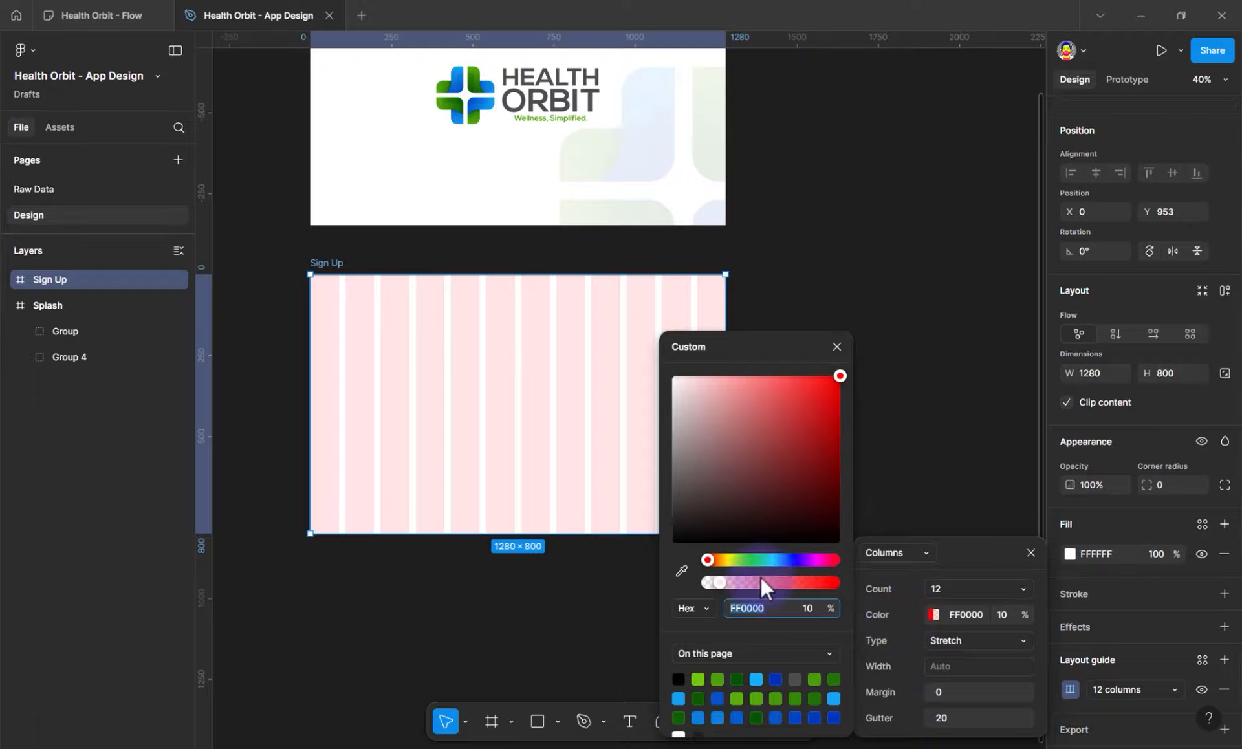
pyautogui.click(773, 559)
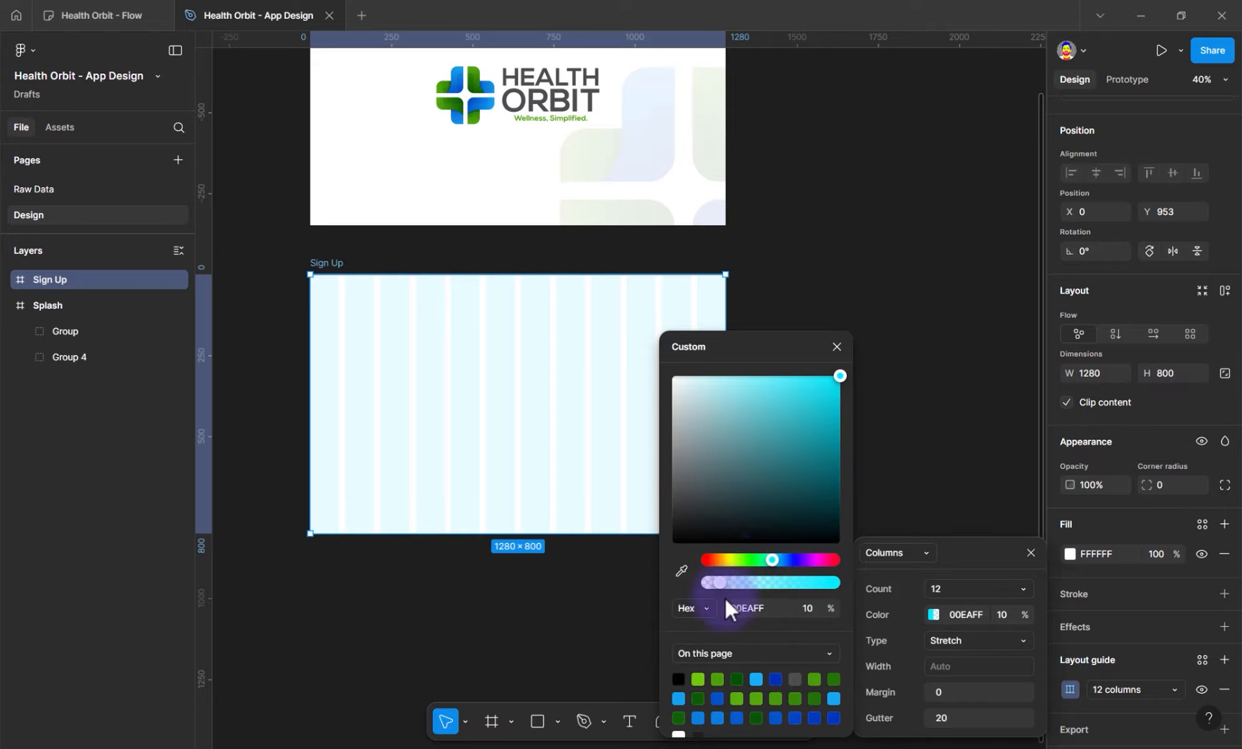
pyautogui.click(954, 553)
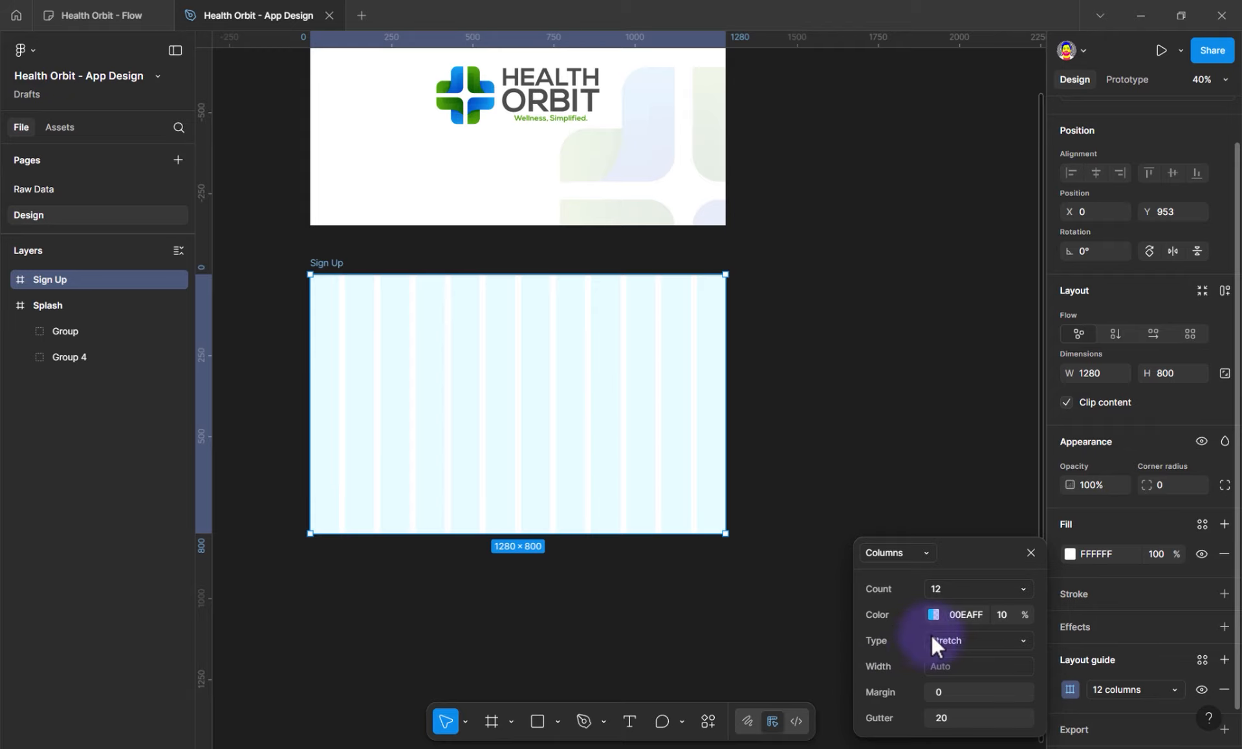
# Set the column guide's type to Center and its column width to 76
pyautogui.click(958, 643)
pyautogui.click(957, 618)
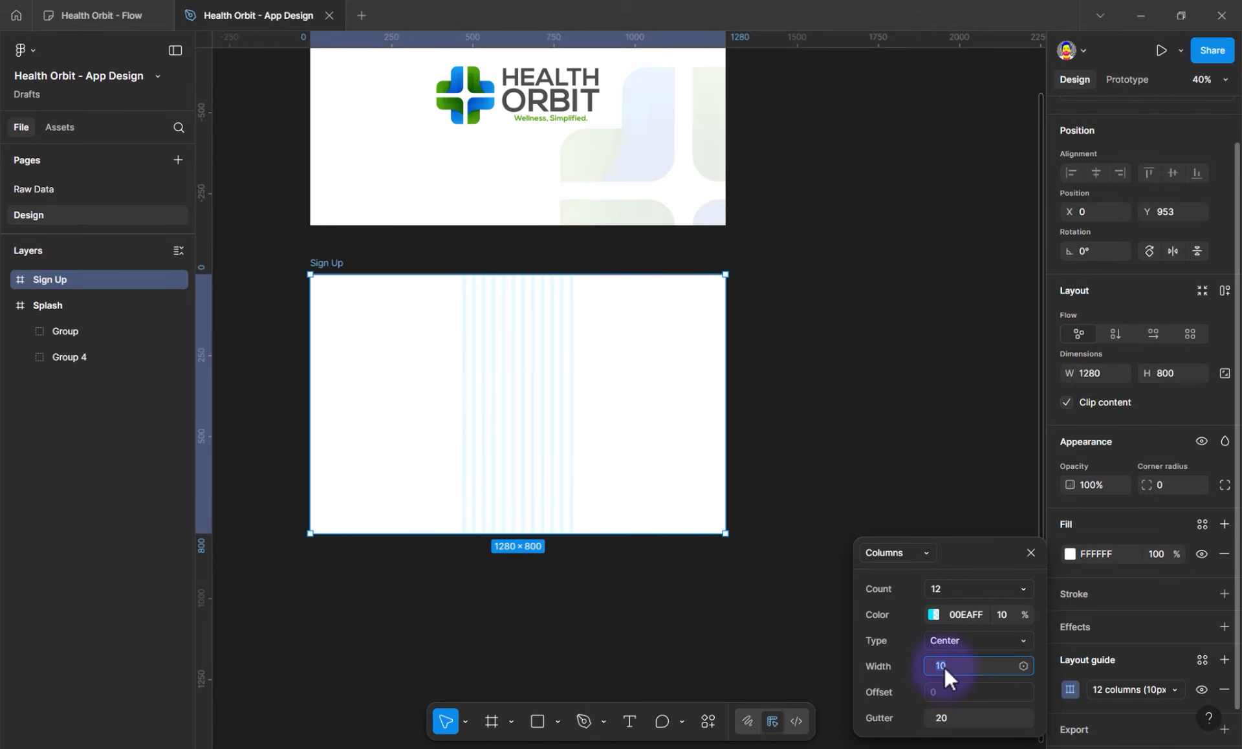
pyautogui.moveTo(879, 662); pyautogui.dragTo(980, 658)
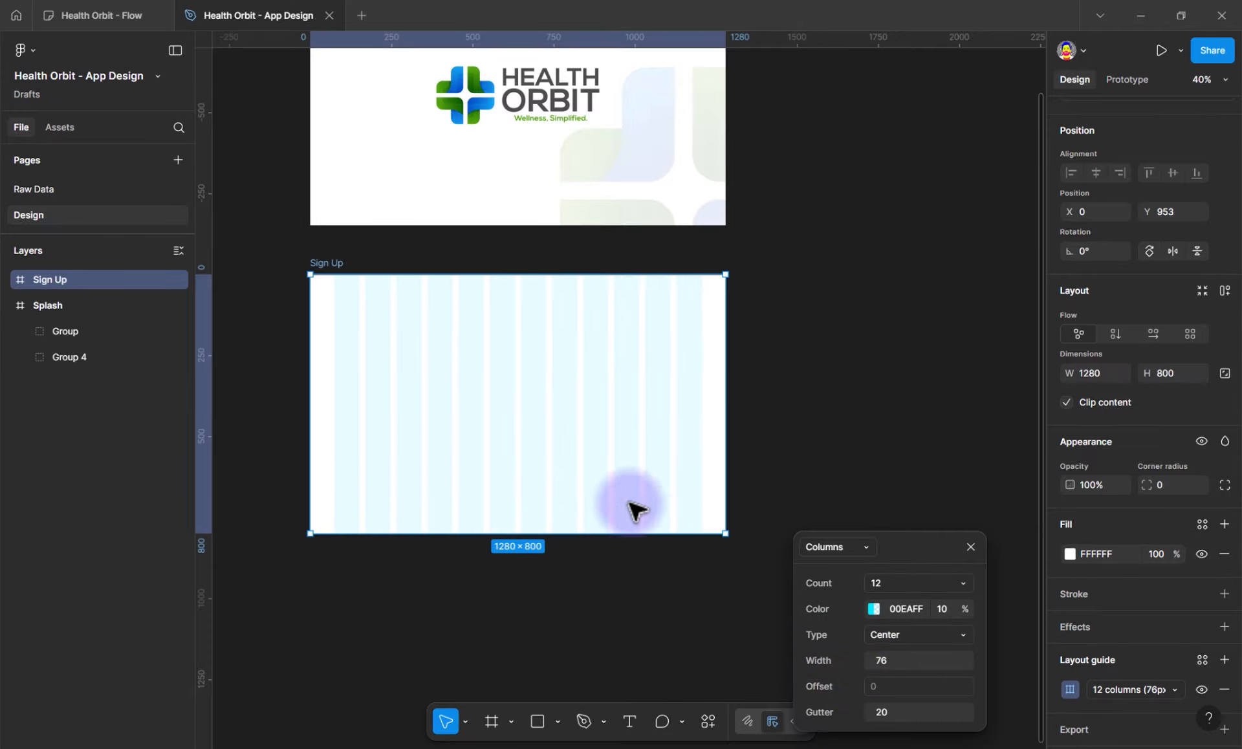
# Set the column guide's gutter to 16 and its column width to 80
pyautogui.click(888, 712)
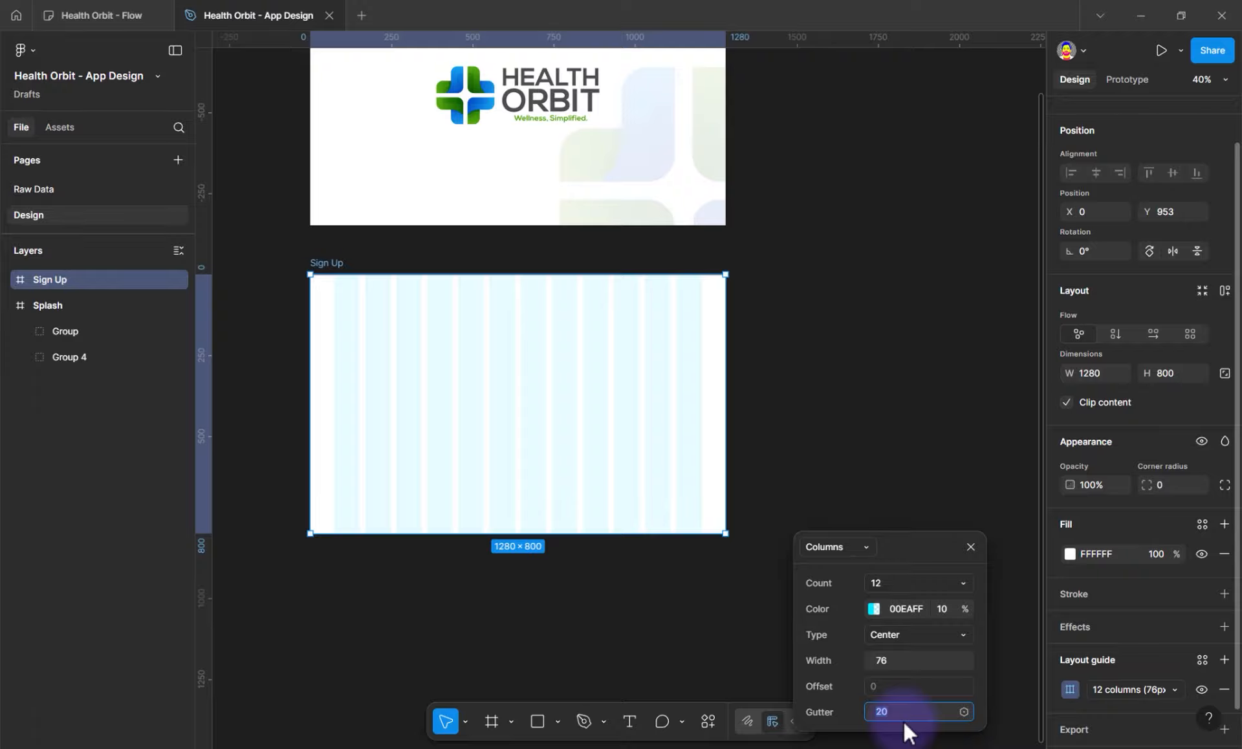
pyautogui.press('Return')
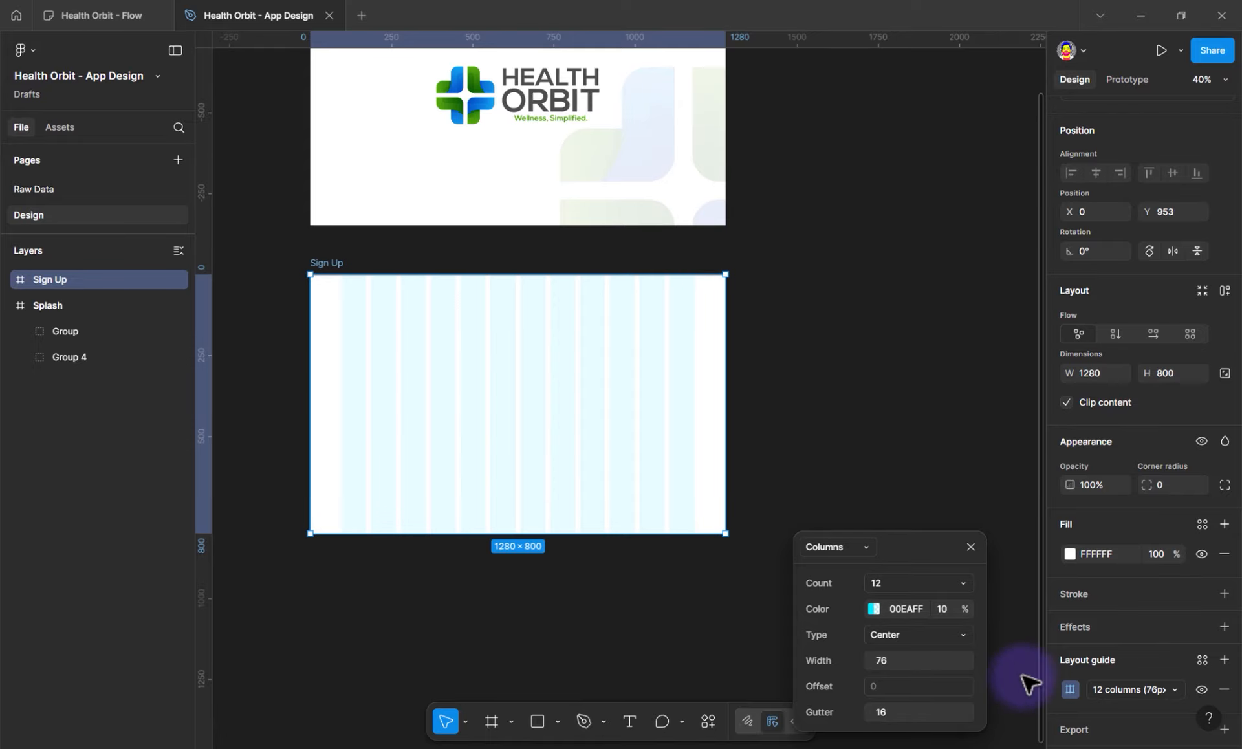
pyautogui.click(935, 656)
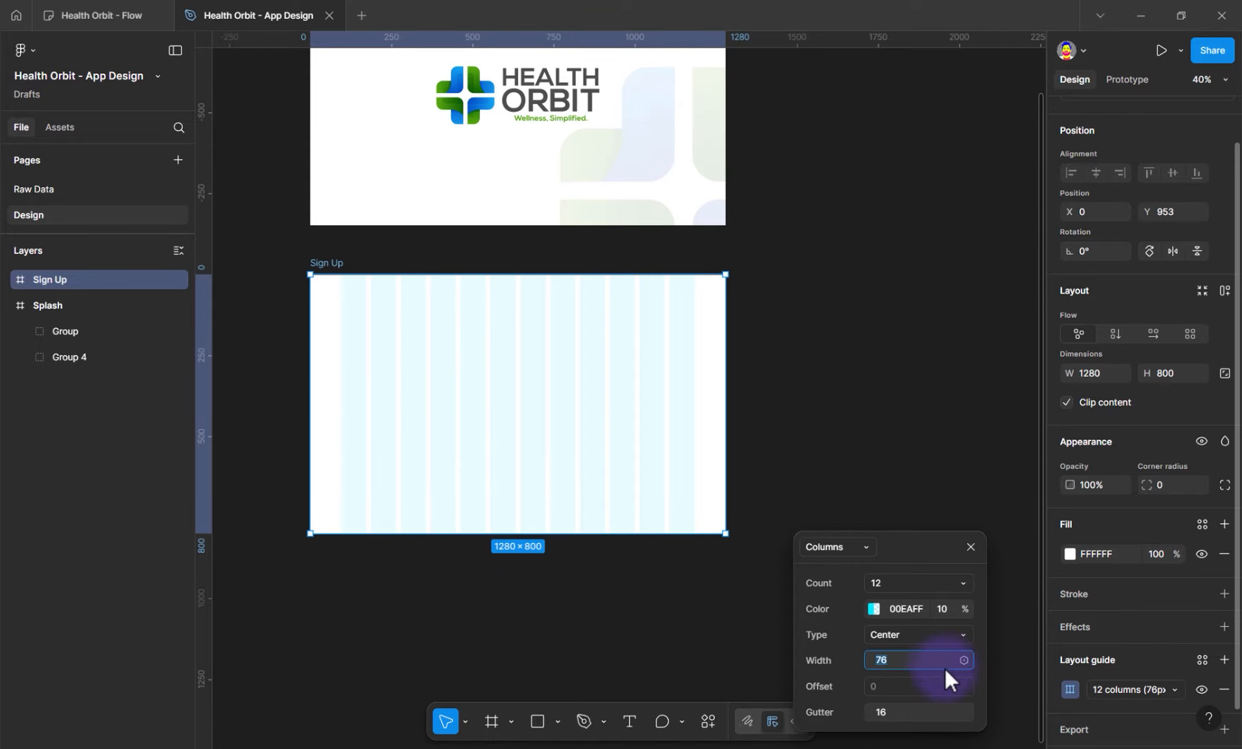
pyautogui.write('80')
pyautogui.press('Return')
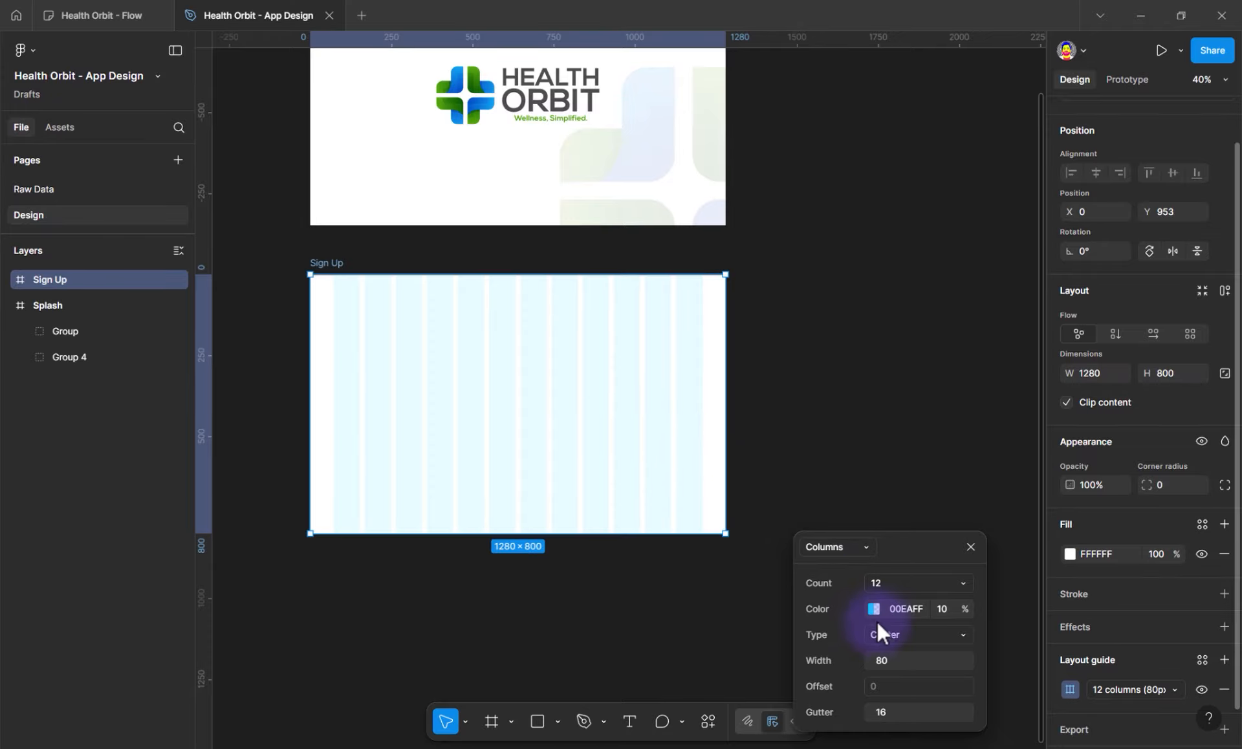
pyautogui.click(889, 634)
pyautogui.click(770, 402)
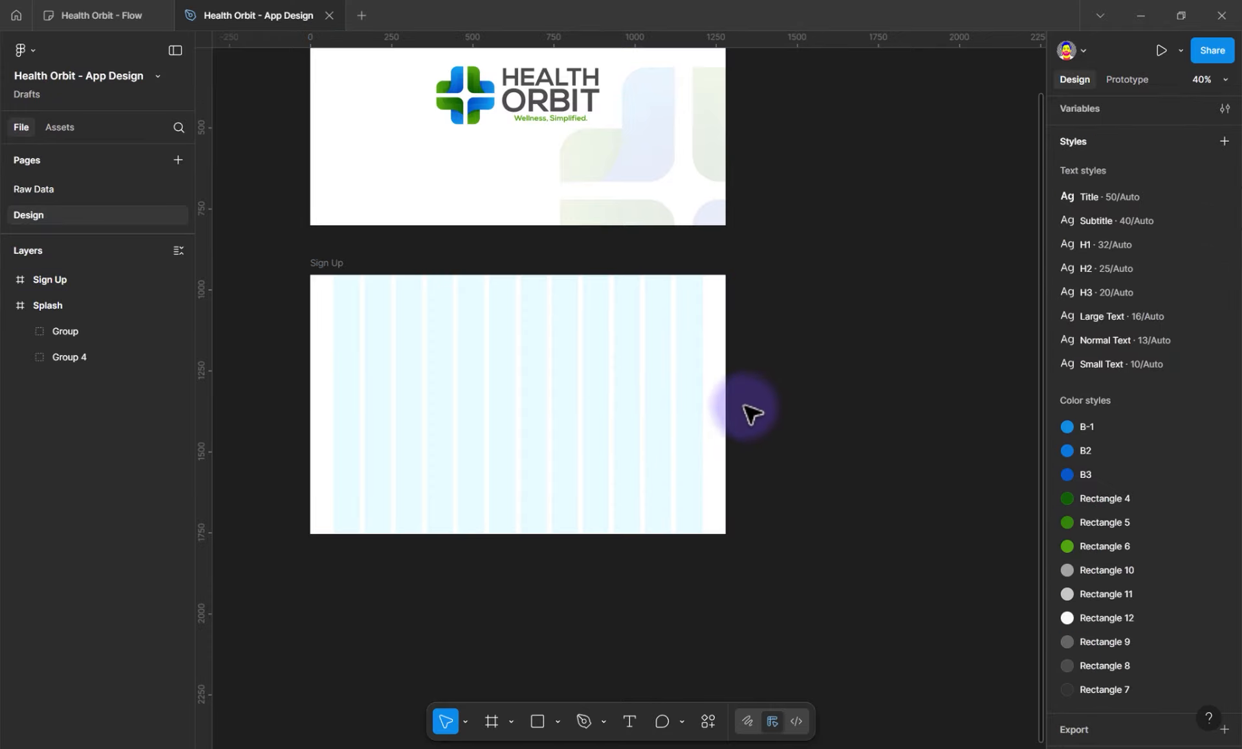
# Save the Sign Up frame's column guide as a layout guide style named 12 Col - Tab
pyautogui.click(327, 268)
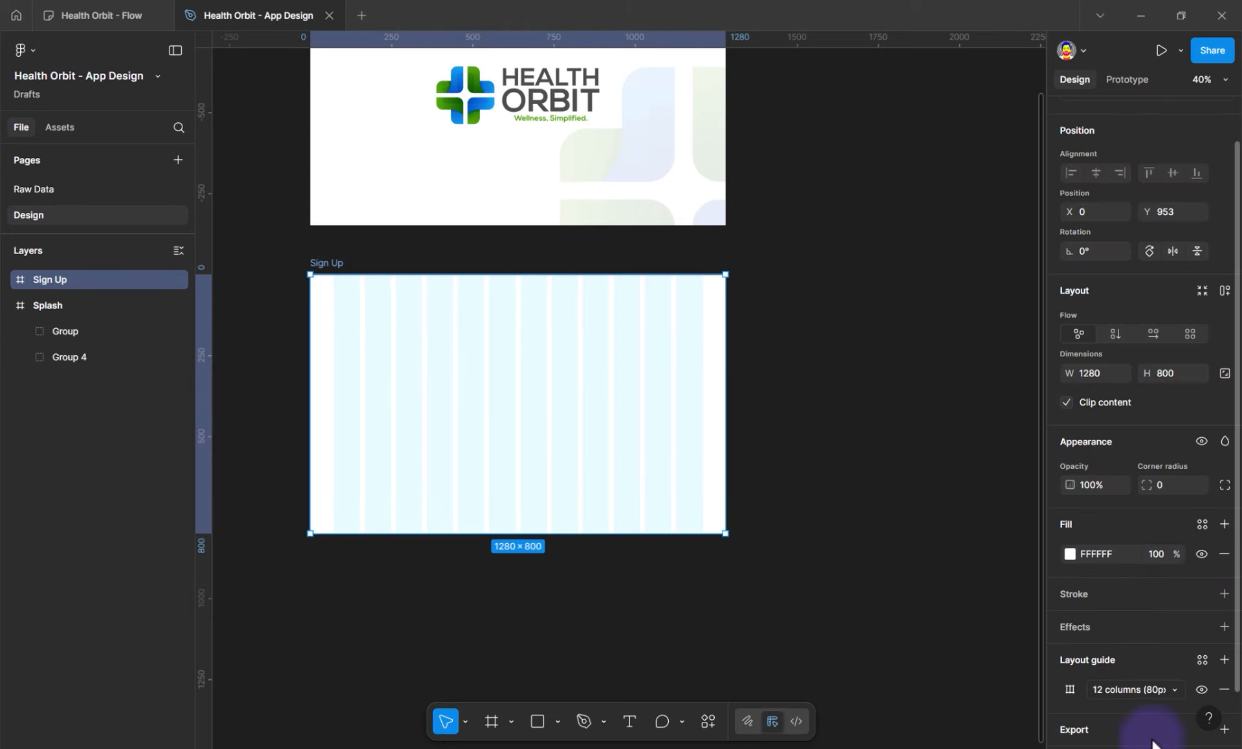
pyautogui.scroll(-1, 1157, 718)
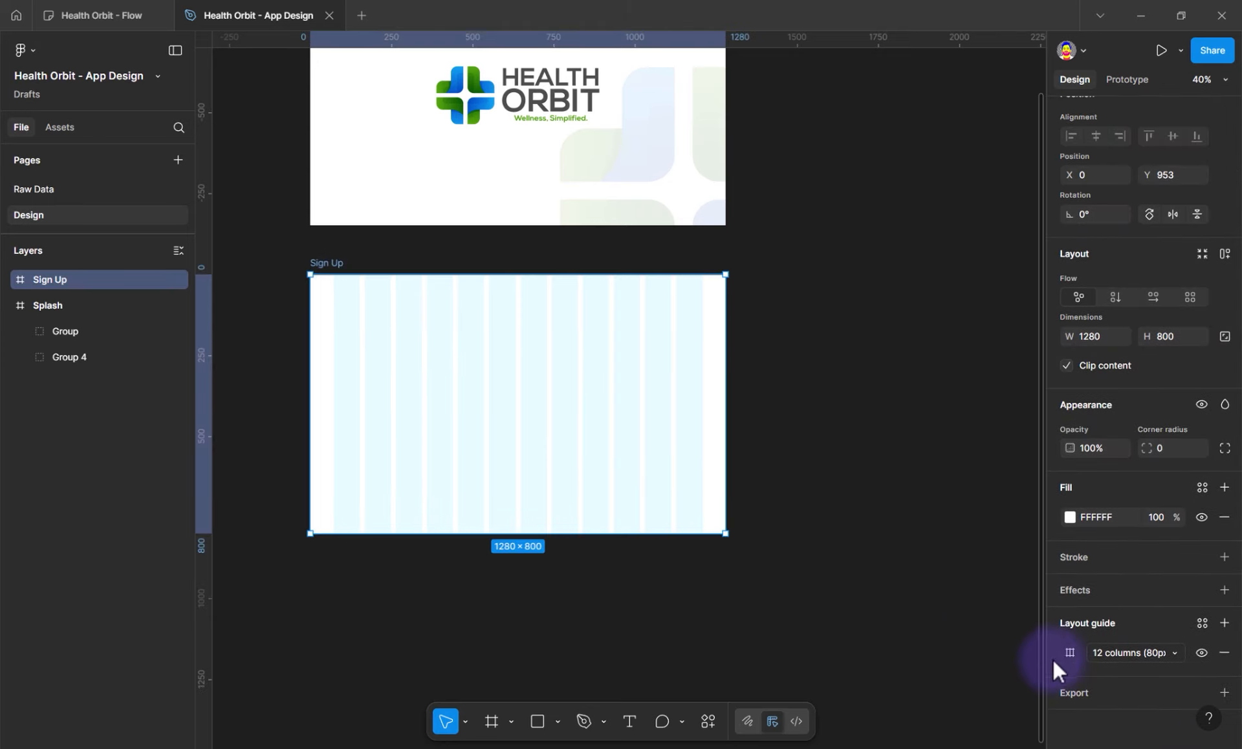
pyautogui.click(1203, 622)
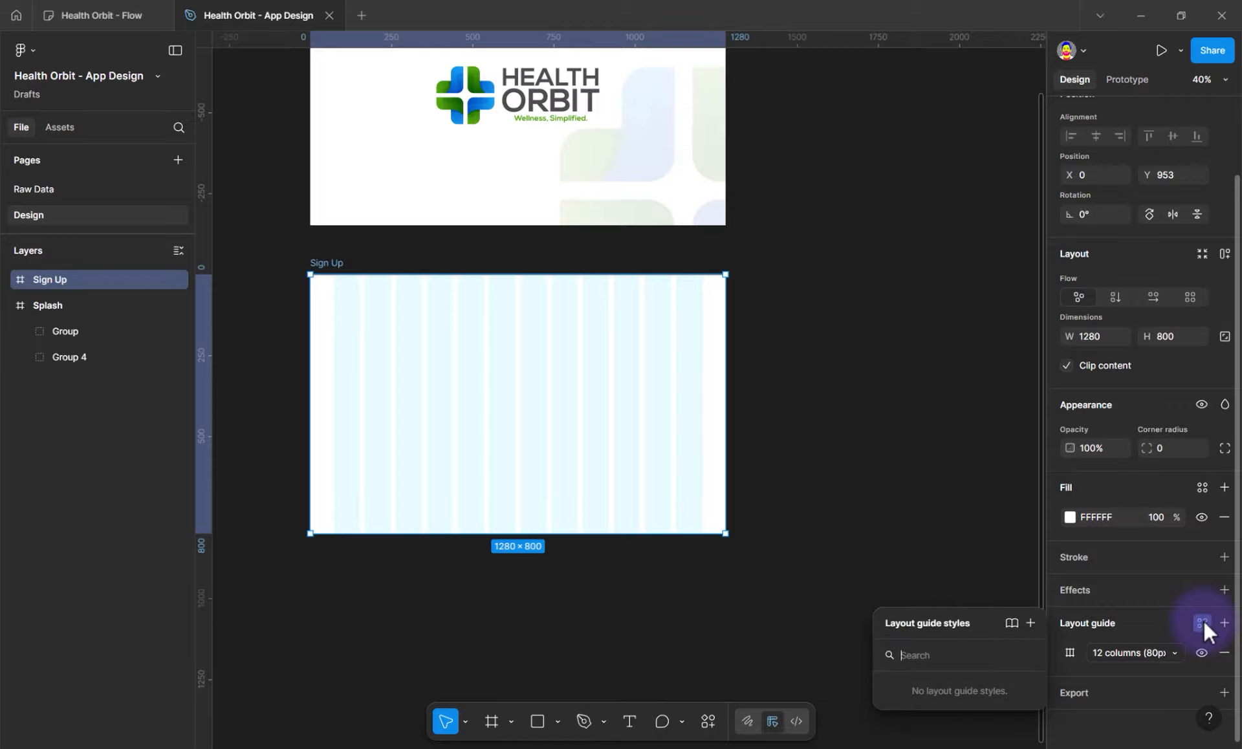
pyautogui.click(1031, 623)
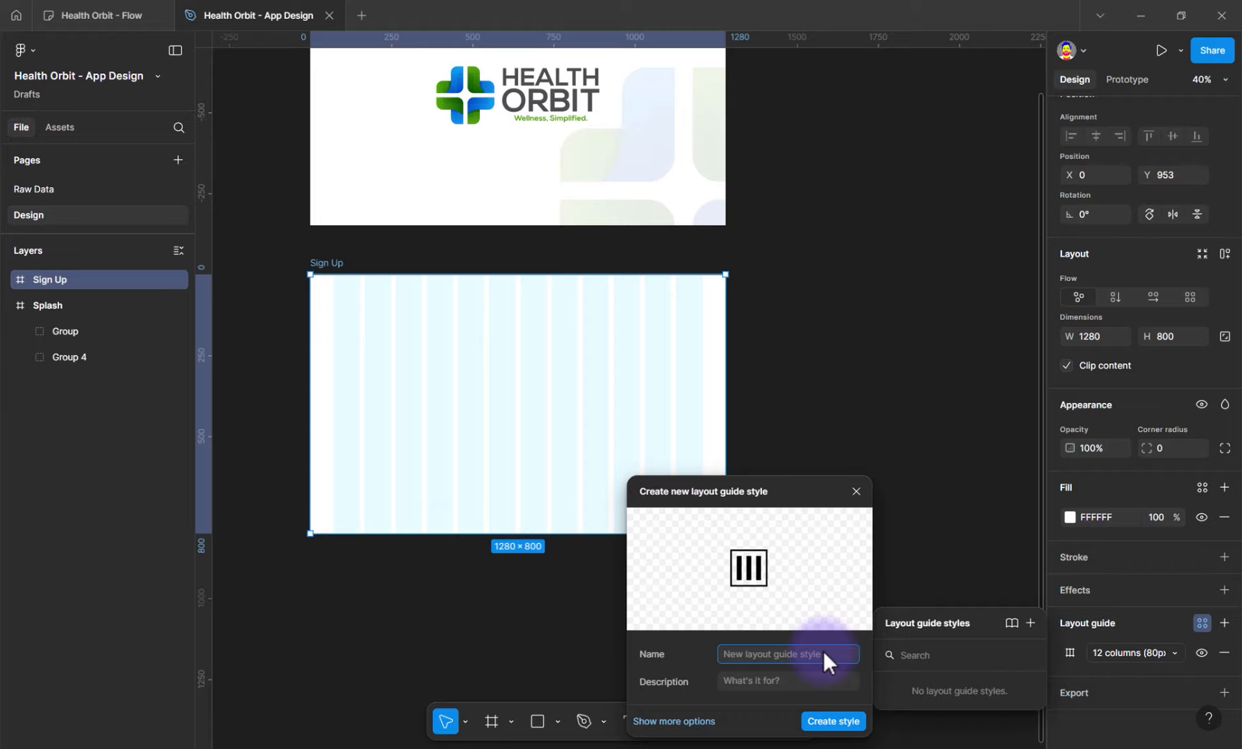
pyautogui.write('12 G')
pyautogui.press('BackSpace')
pyautogui.write('Col - Tab')
pyautogui.press('Return')
pyautogui.click(465, 646)
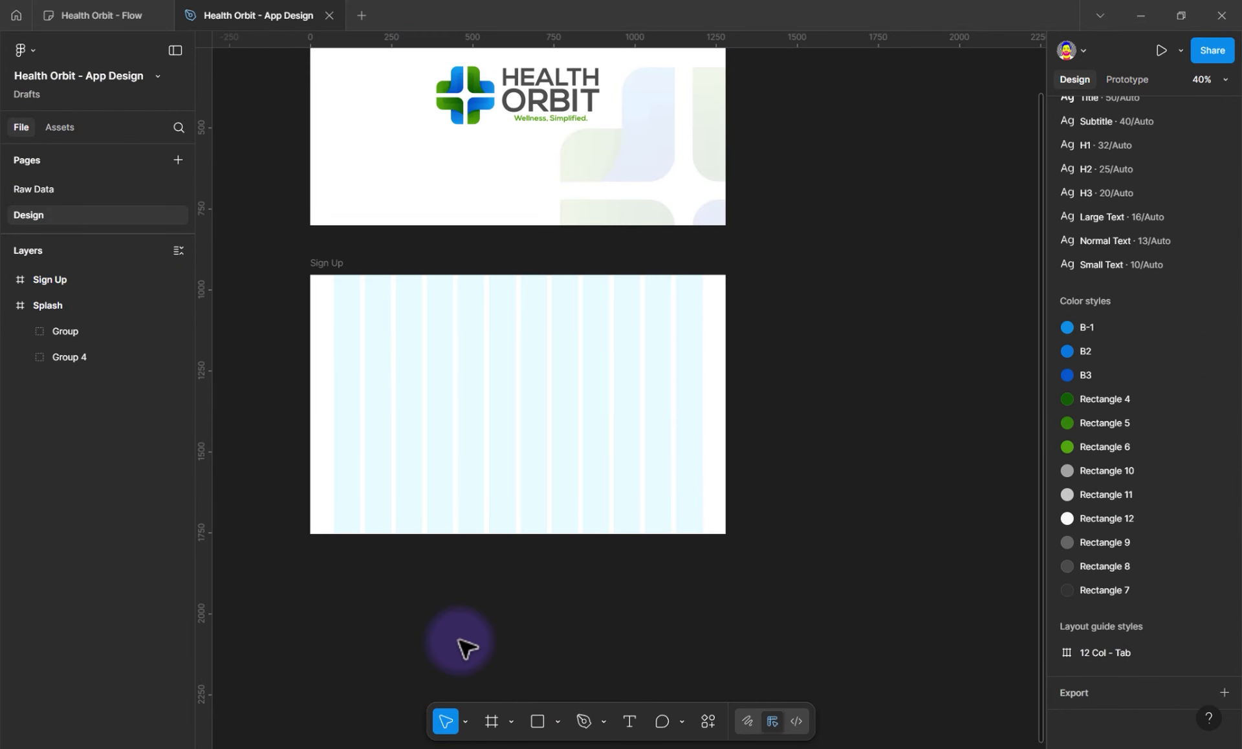
# Copy the Splash logo group into the Sign Up frame and scale the copy down to about 368 × 131
pyautogui.click(590, 388)
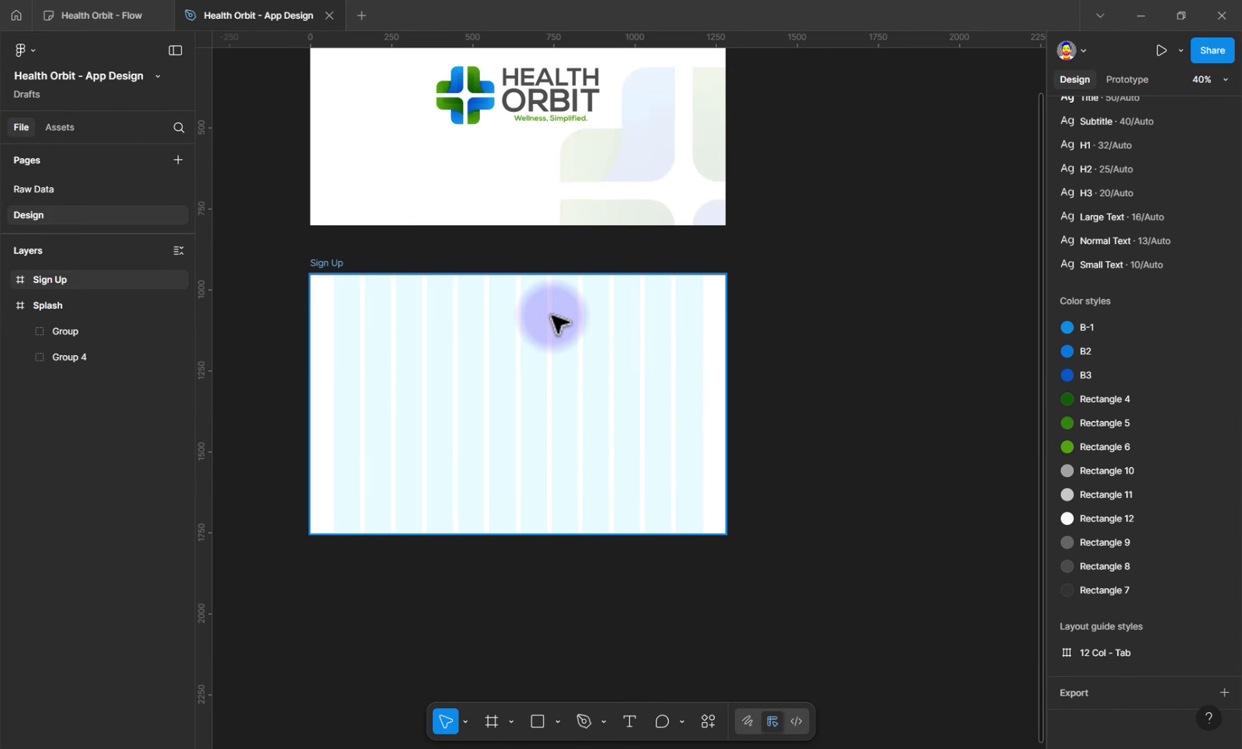
pyautogui.click(478, 91)
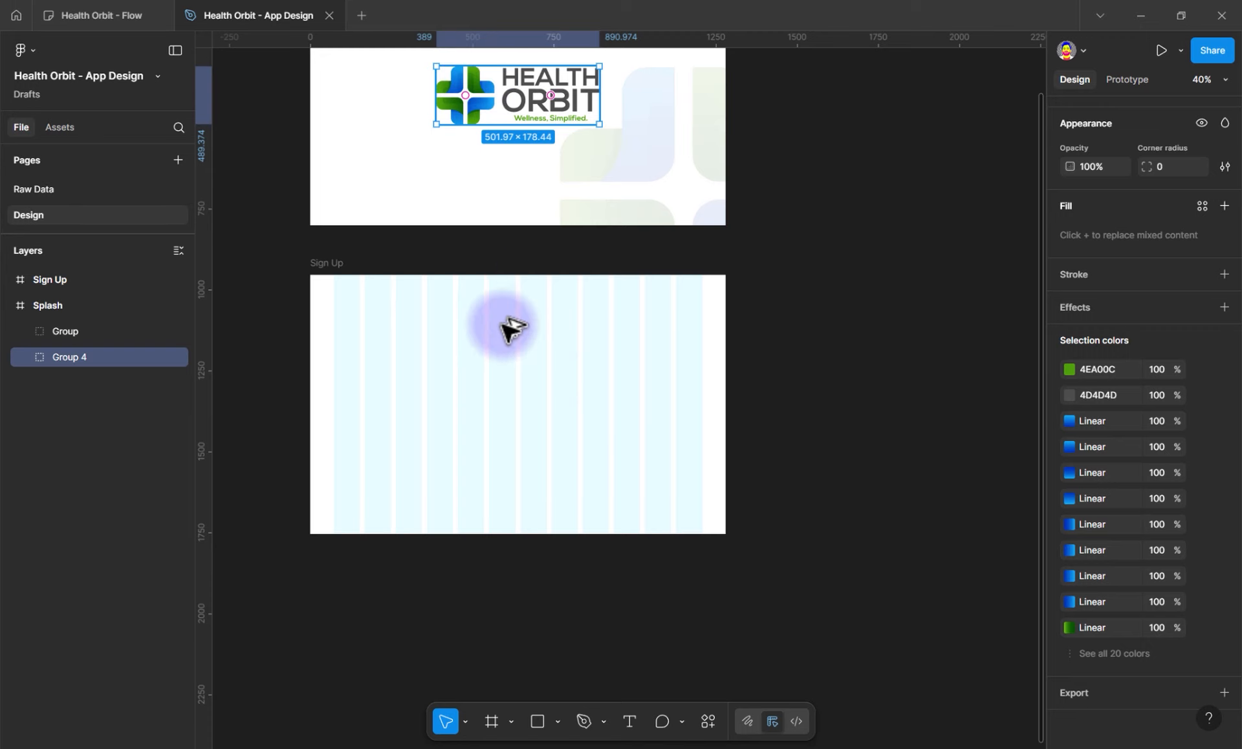
pyautogui.hotkey('ctrl', 'v')
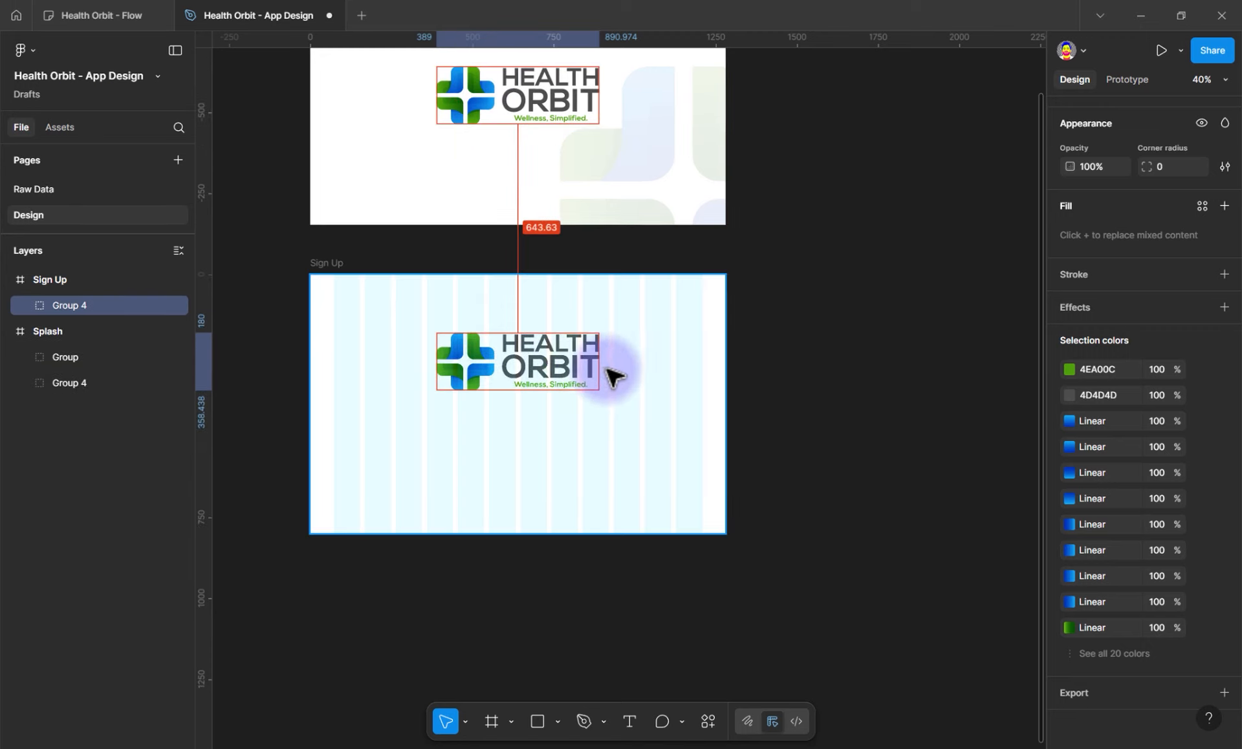
pyautogui.moveTo(599, 390); pyautogui.dragTo(512, 498)
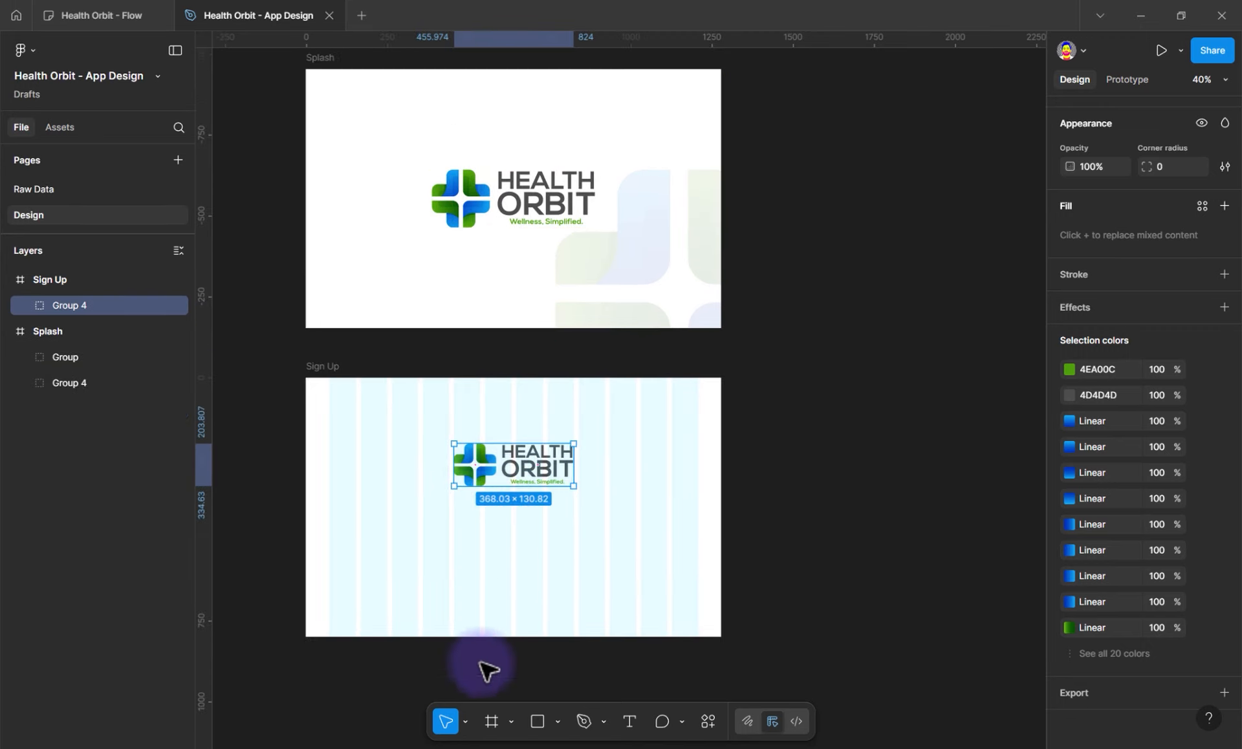
# Move the logo copy up to about Y 85 in the Sign Up frame and select that frame
pyautogui.moveTo(515, 471); pyautogui.dragTo(506, 434)
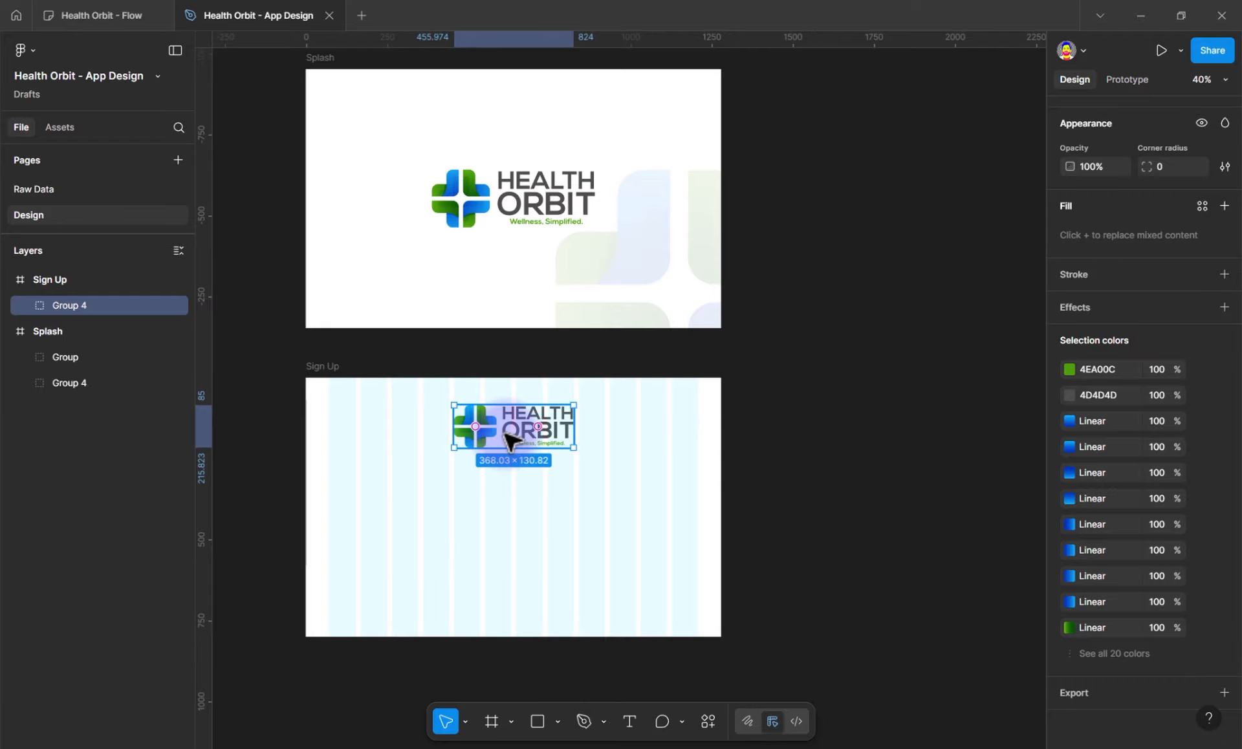
pyautogui.click(479, 491)
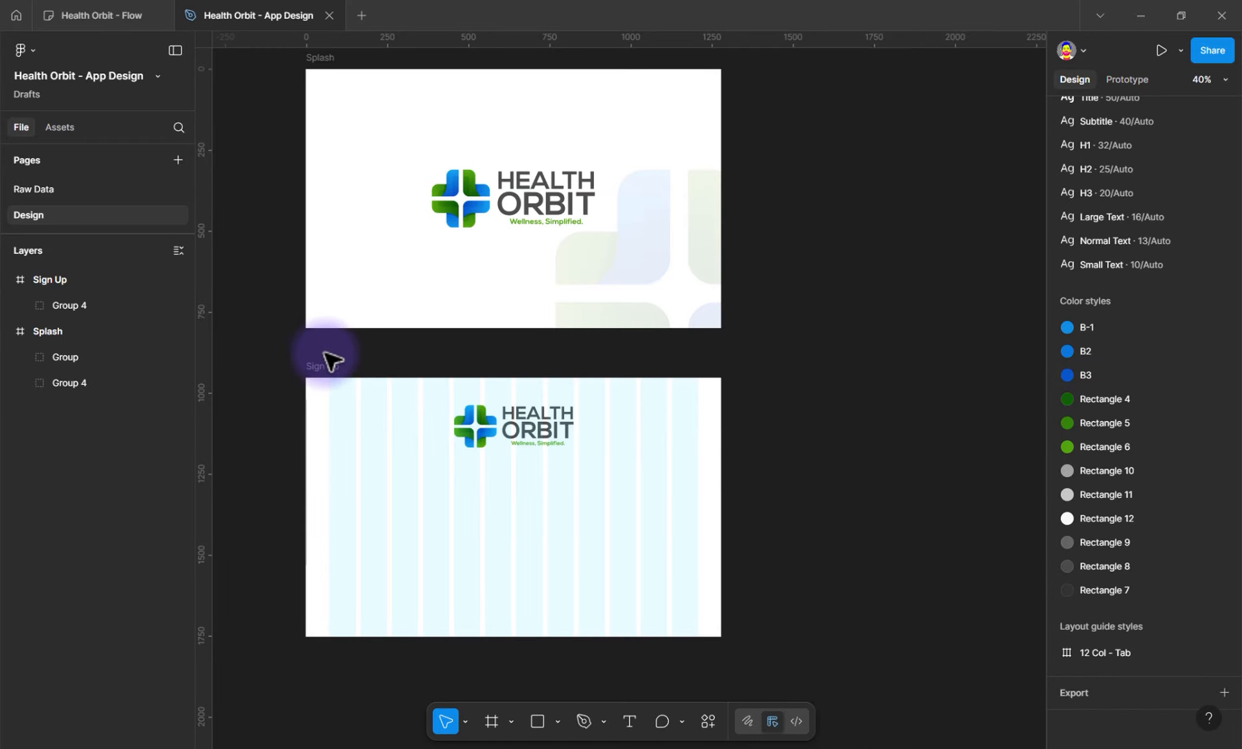
pyautogui.click(326, 372)
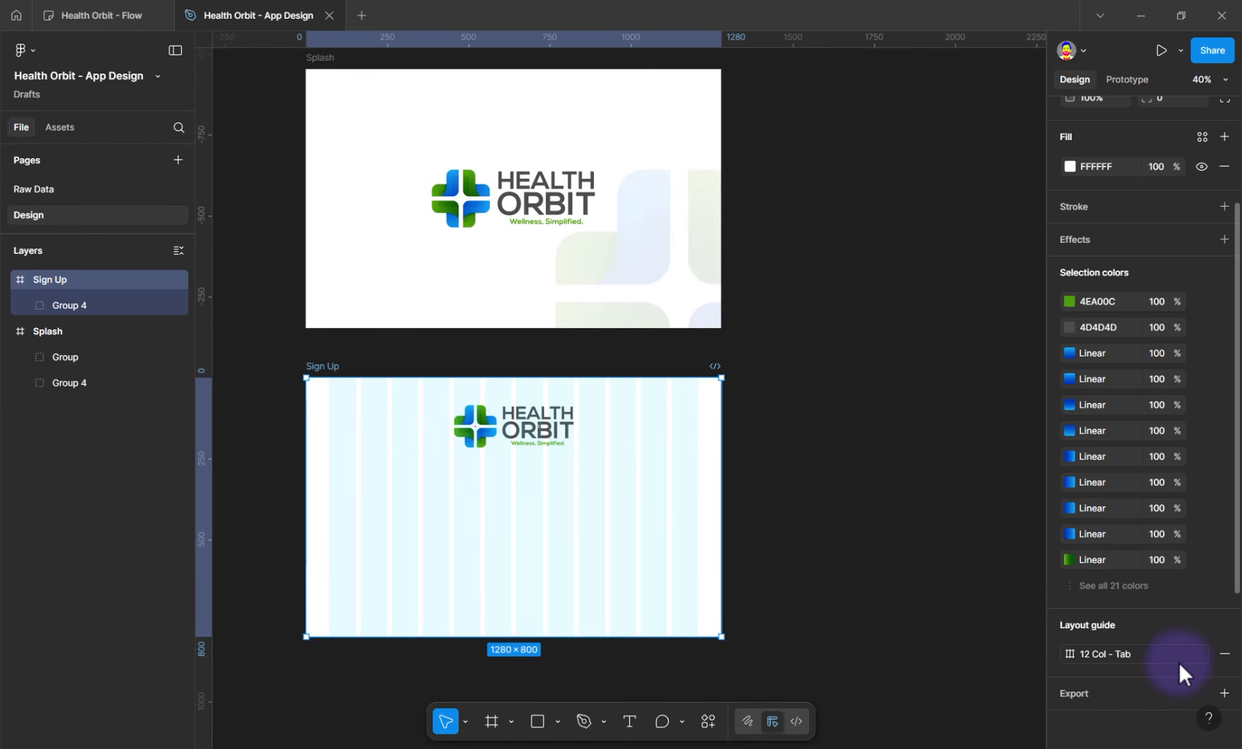
pyautogui.click(1178, 657)
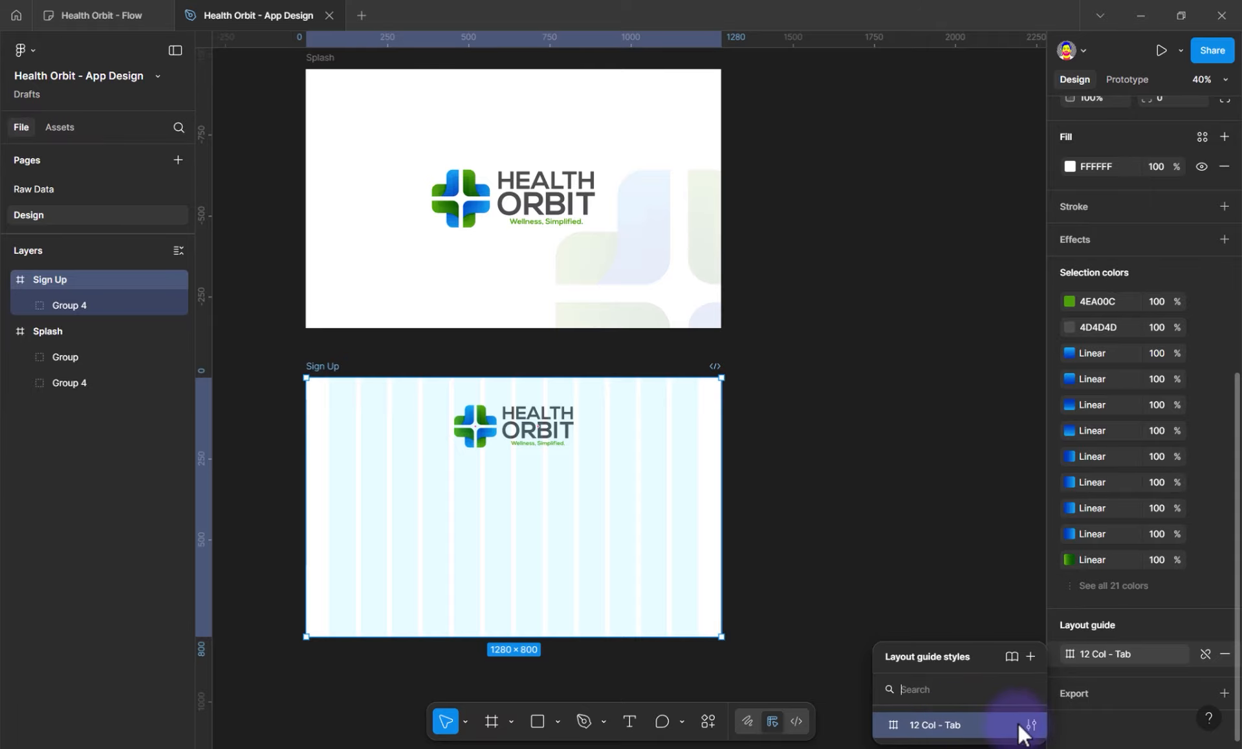
pyautogui.click(1031, 725)
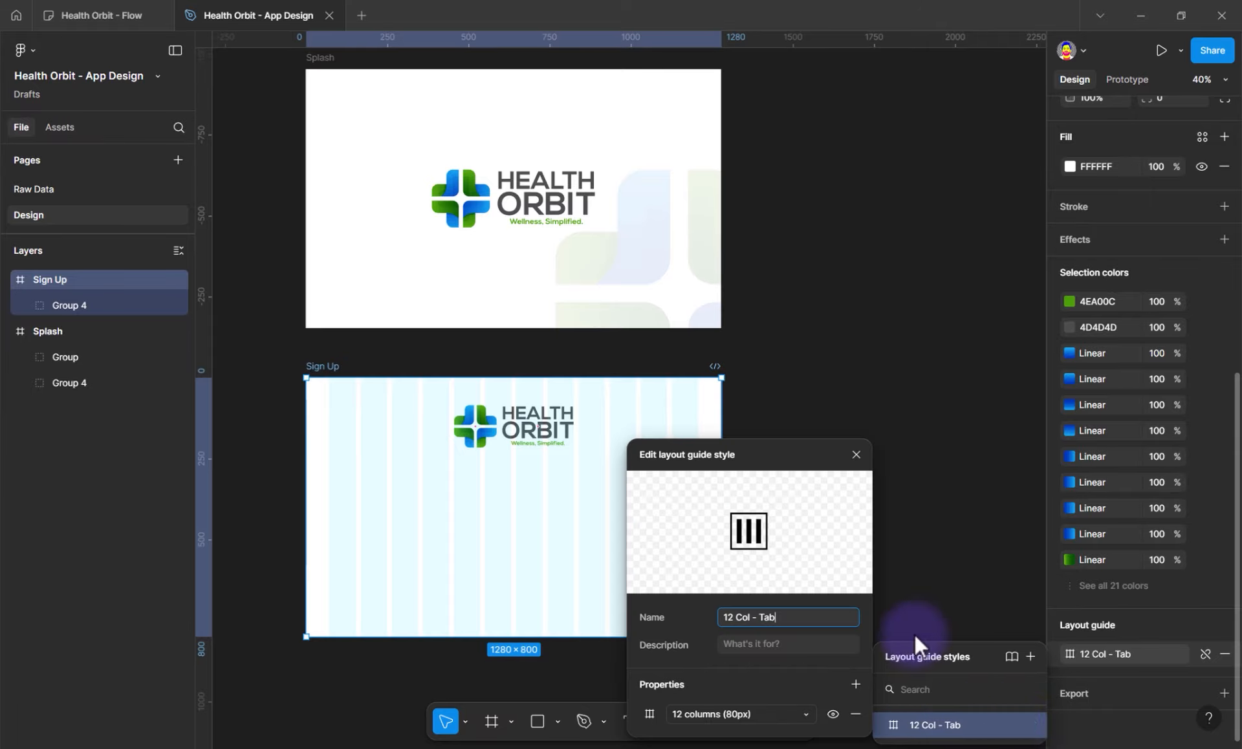
pyautogui.click(857, 454)
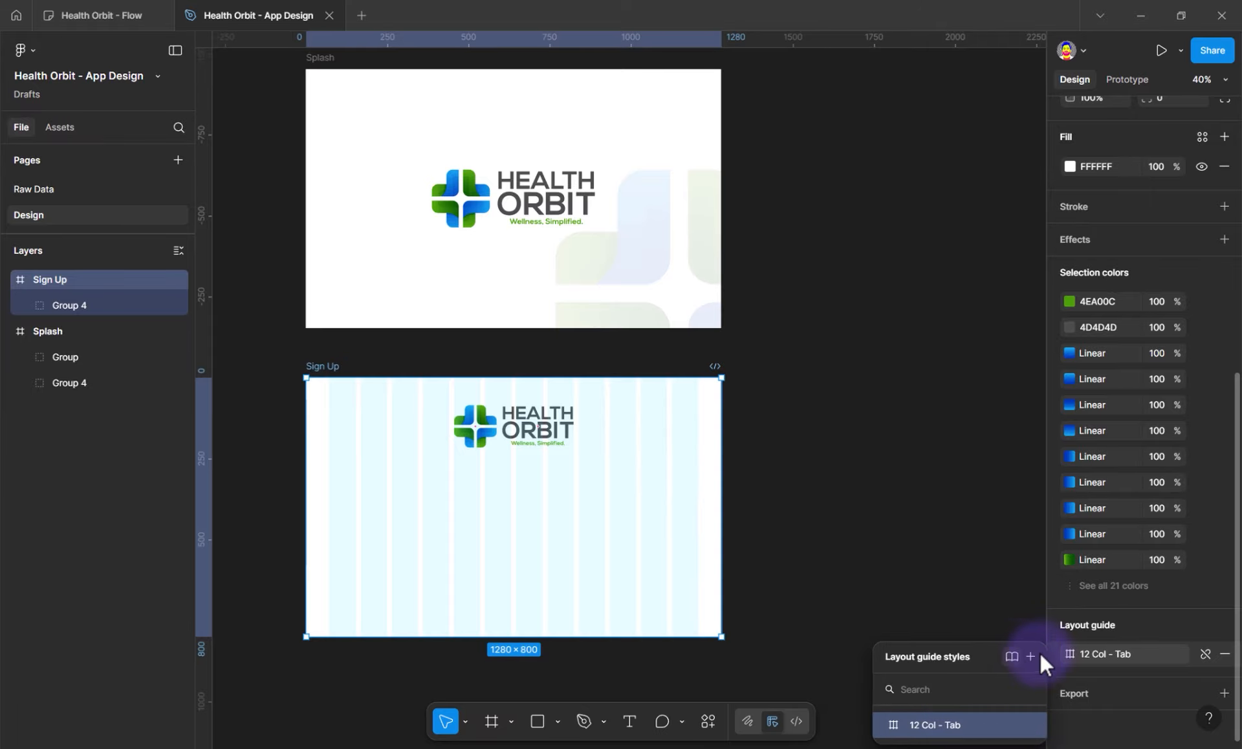
pyautogui.click(1092, 650)
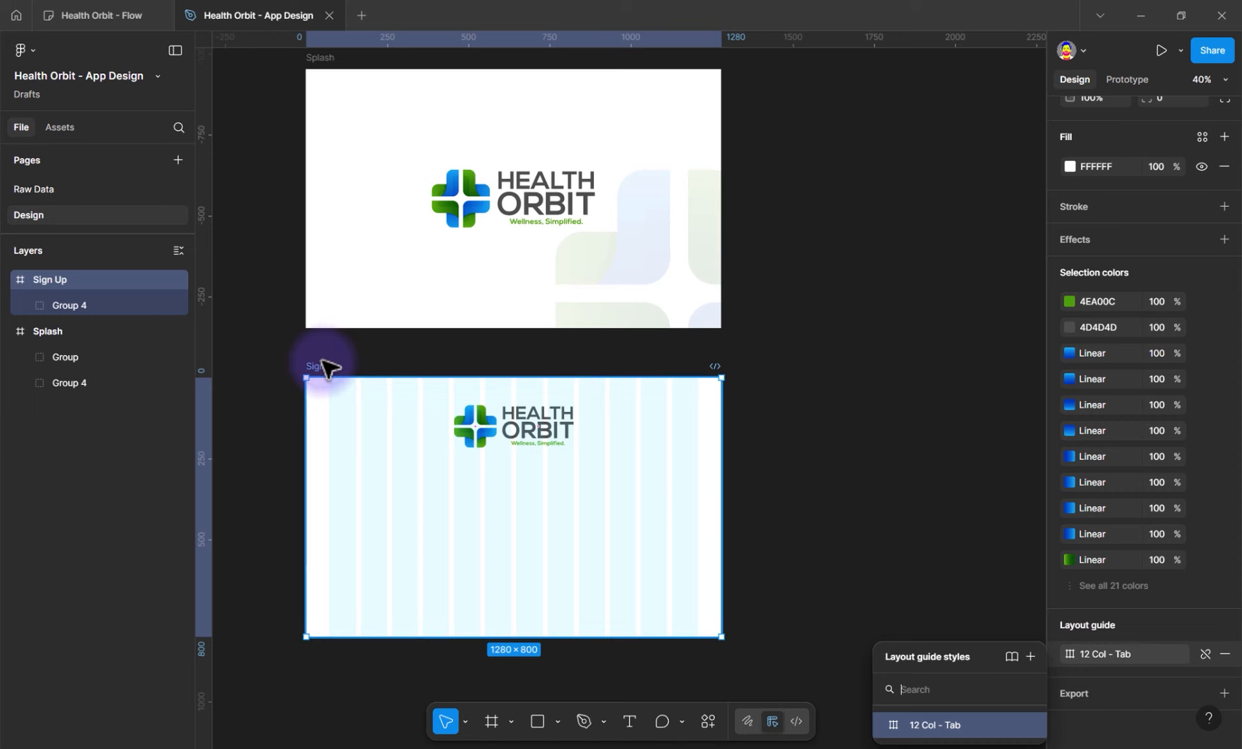
pyautogui.click(1123, 654)
# Edit the Sign Up frame's 12 Col - Tab layout guide style, setting the column color's opacity to 5%
pyautogui.click(1123, 654)
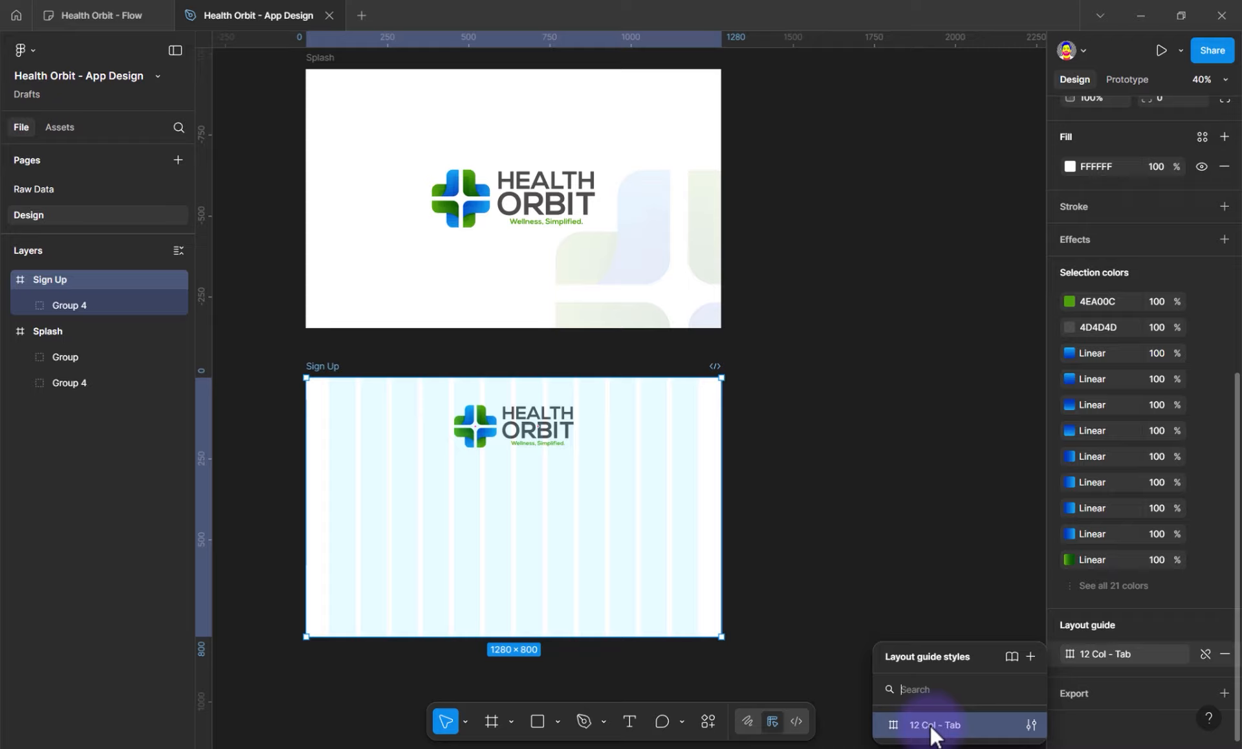
pyautogui.moveTo(1033, 727)
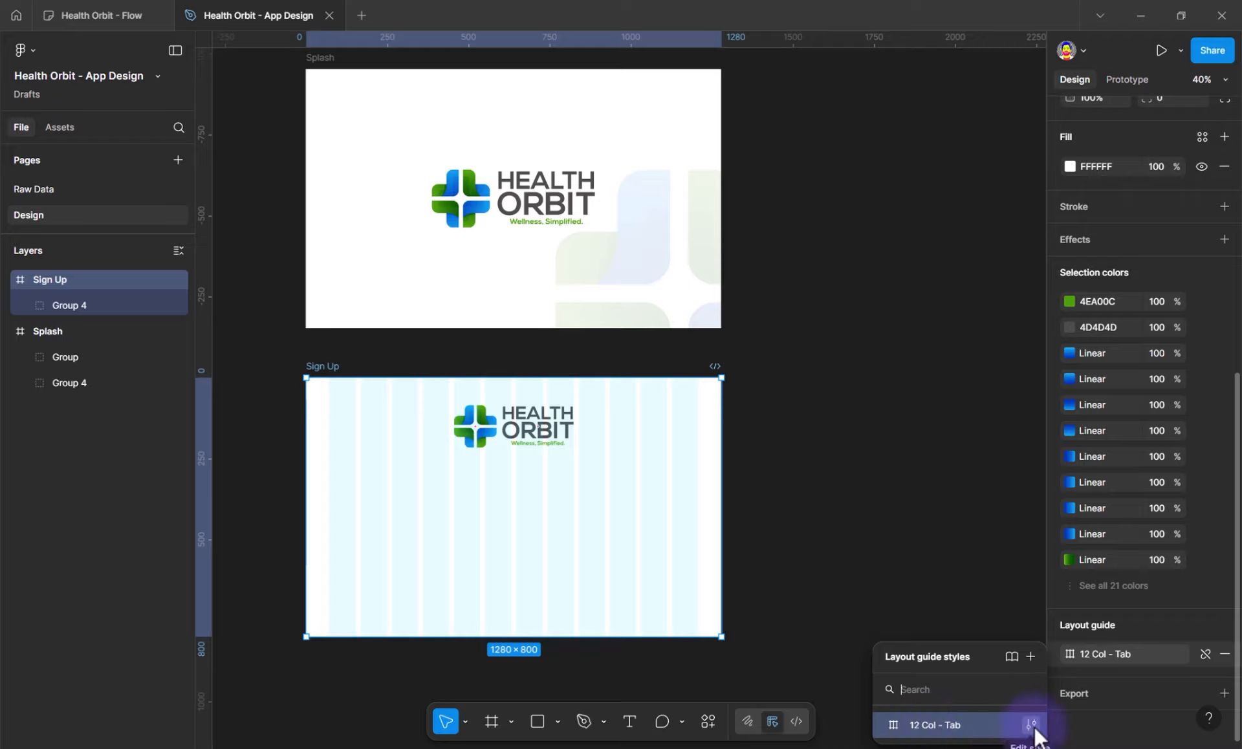
pyautogui.click(1032, 726)
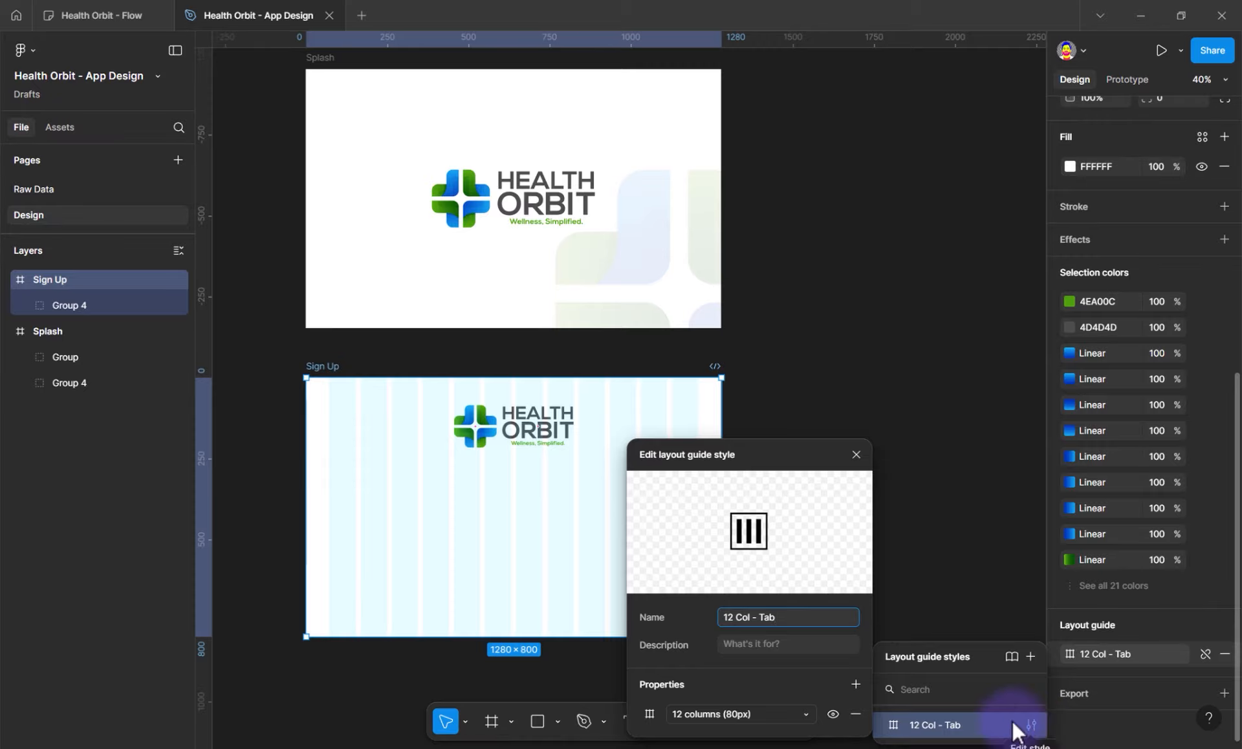
pyautogui.click(650, 708)
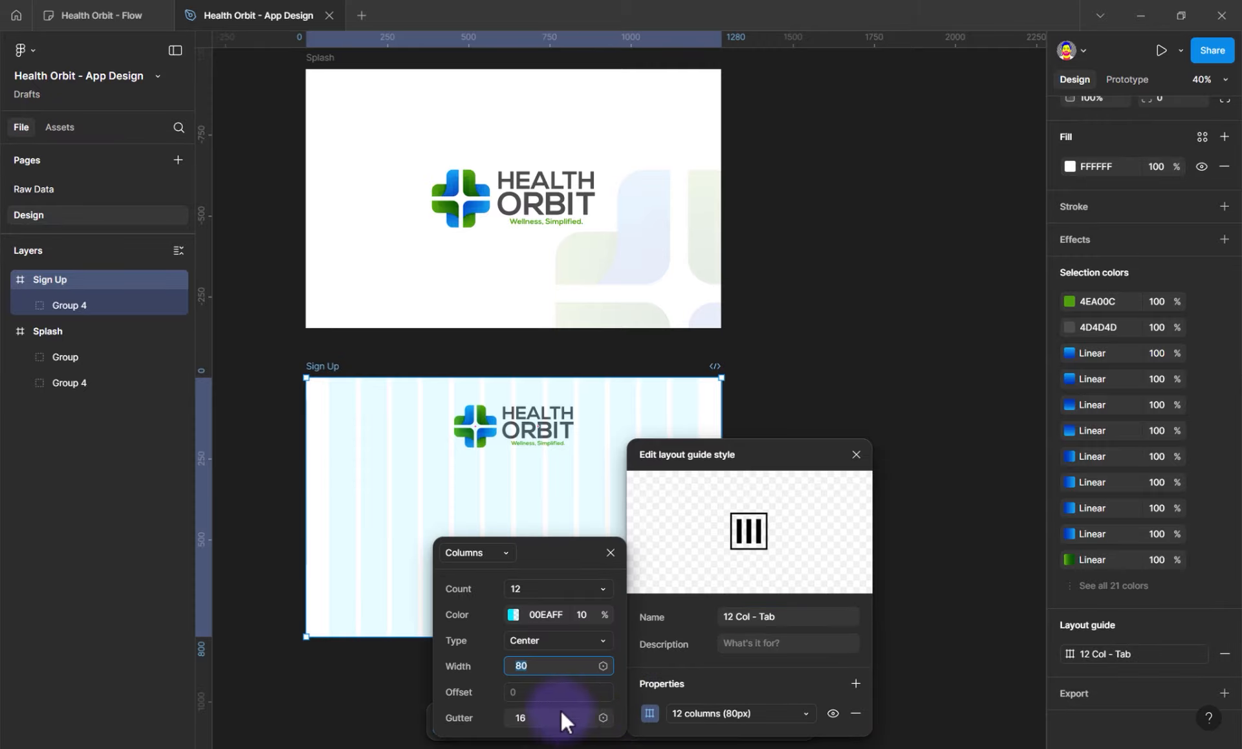
pyautogui.click(582, 614)
pyautogui.write('5')
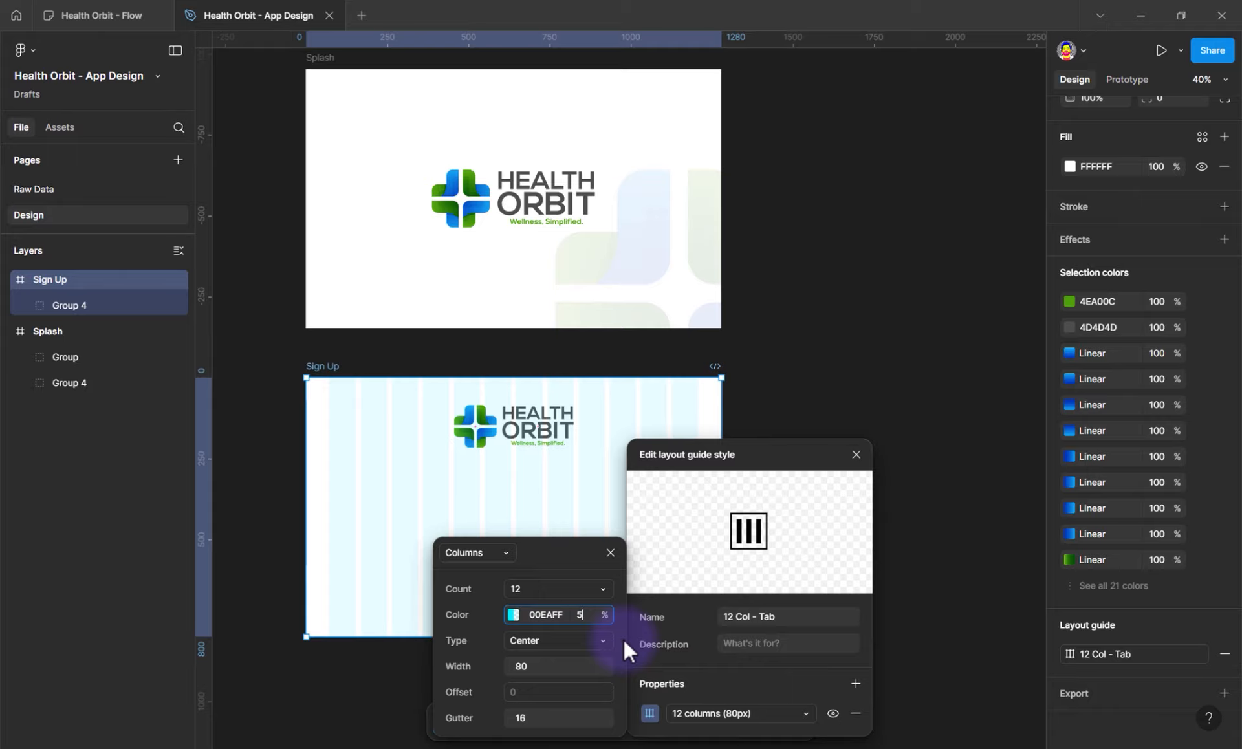
pyautogui.press('Return')
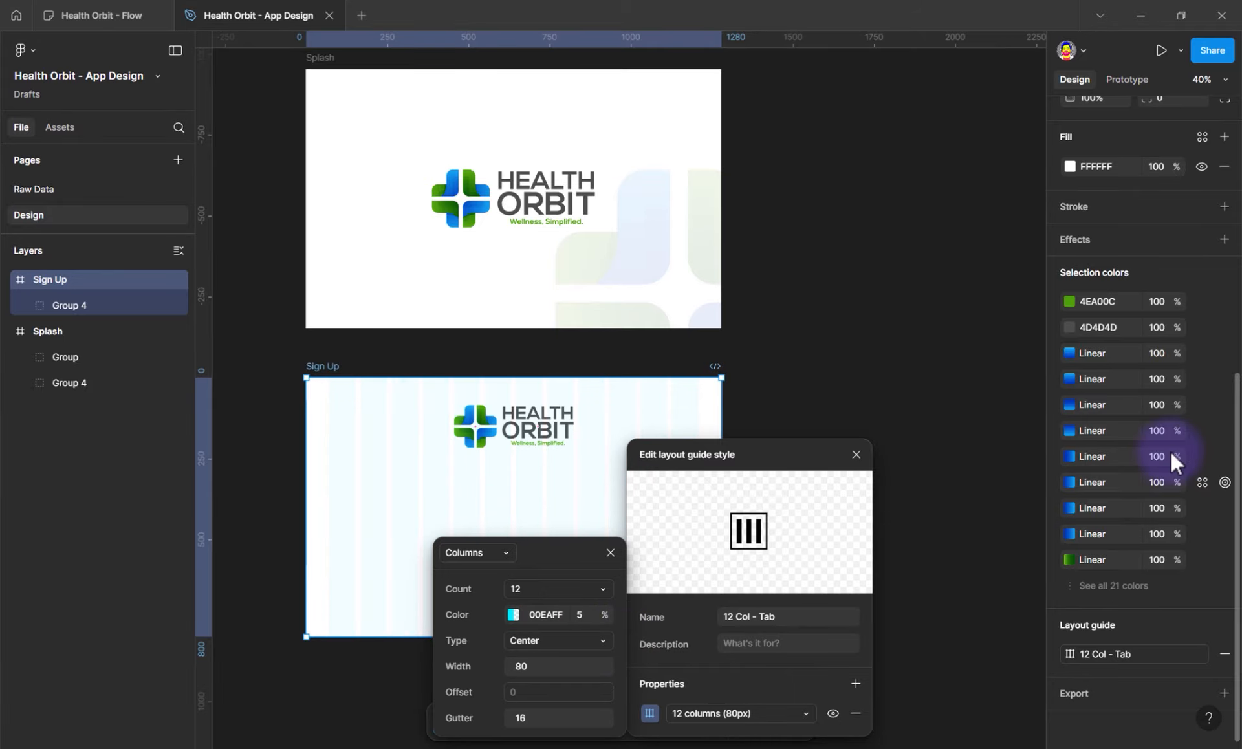
pyautogui.click(609, 553)
pyautogui.click(859, 447)
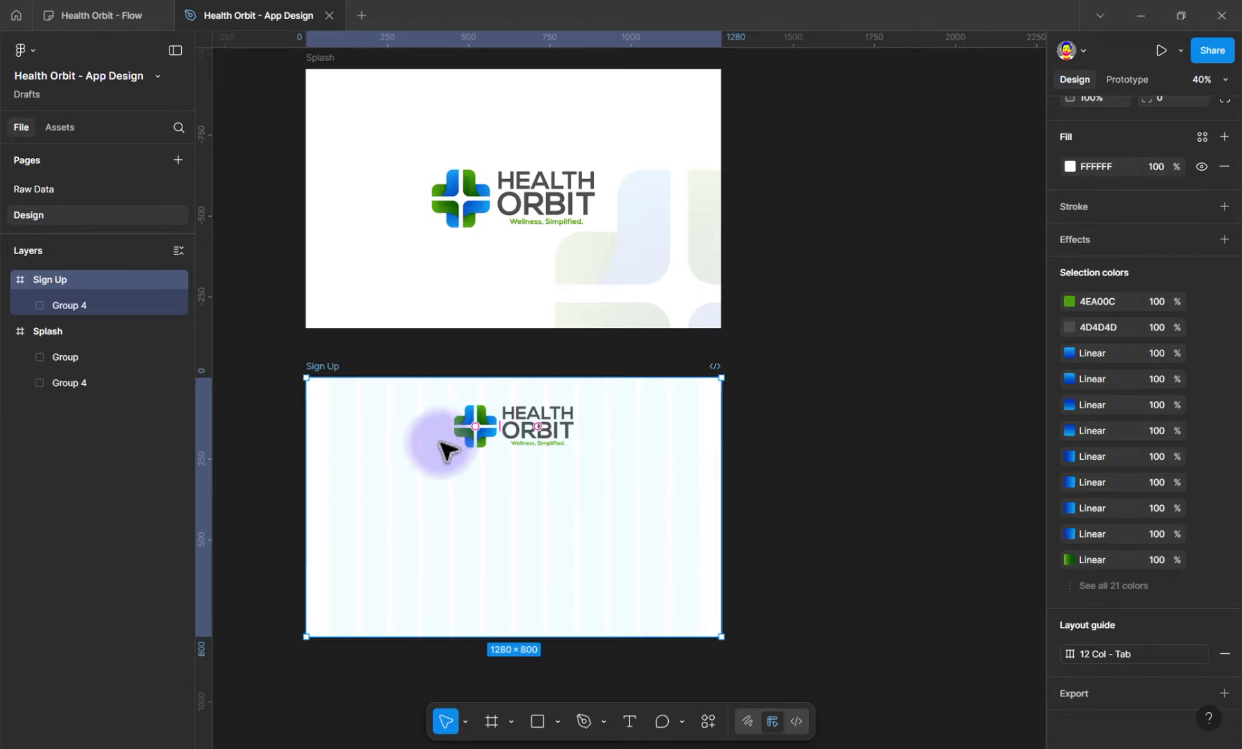
pyautogui.click(434, 362)
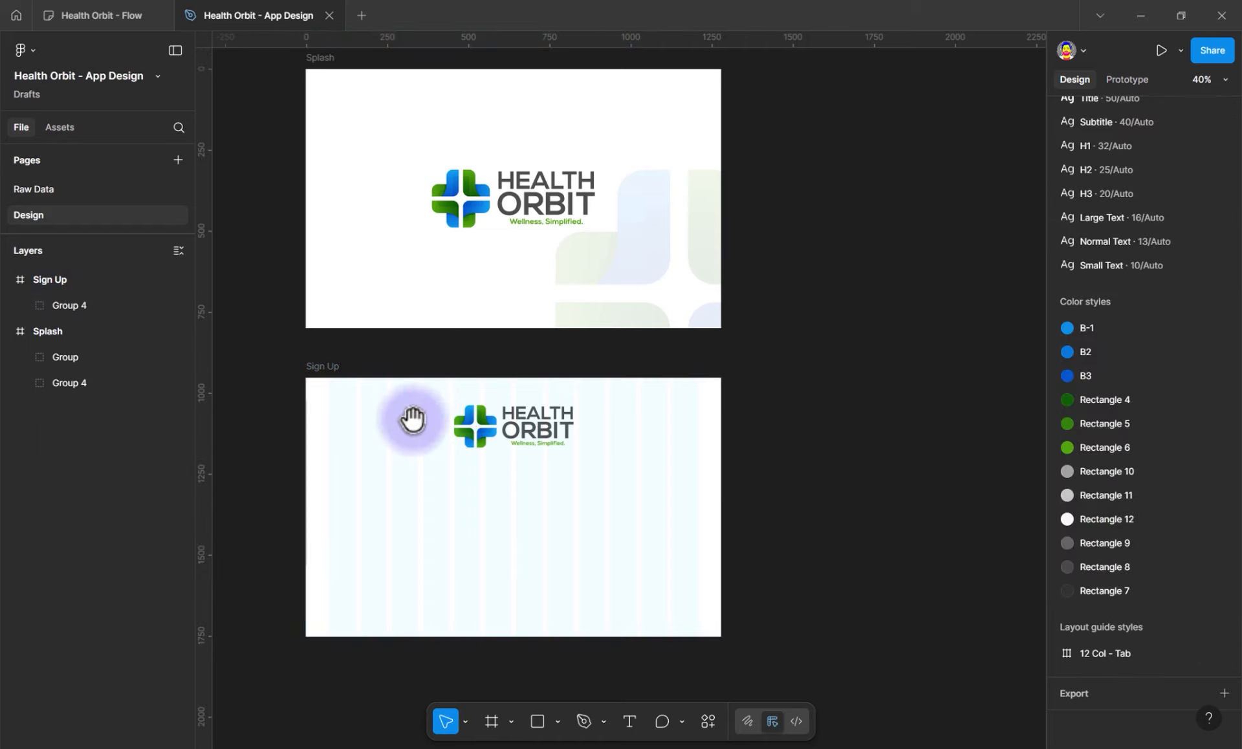
# Add the text "User Name" below the logo in the Sign Up frame, at about X 424, Y 387, and apply the Large Text style
pyautogui.moveTo(422, 424); pyautogui.dragTo(491, 473)
pyautogui.moveTo(528, 502); pyautogui.dragTo(553, 523)
pyautogui.hotkey('shift', '0')
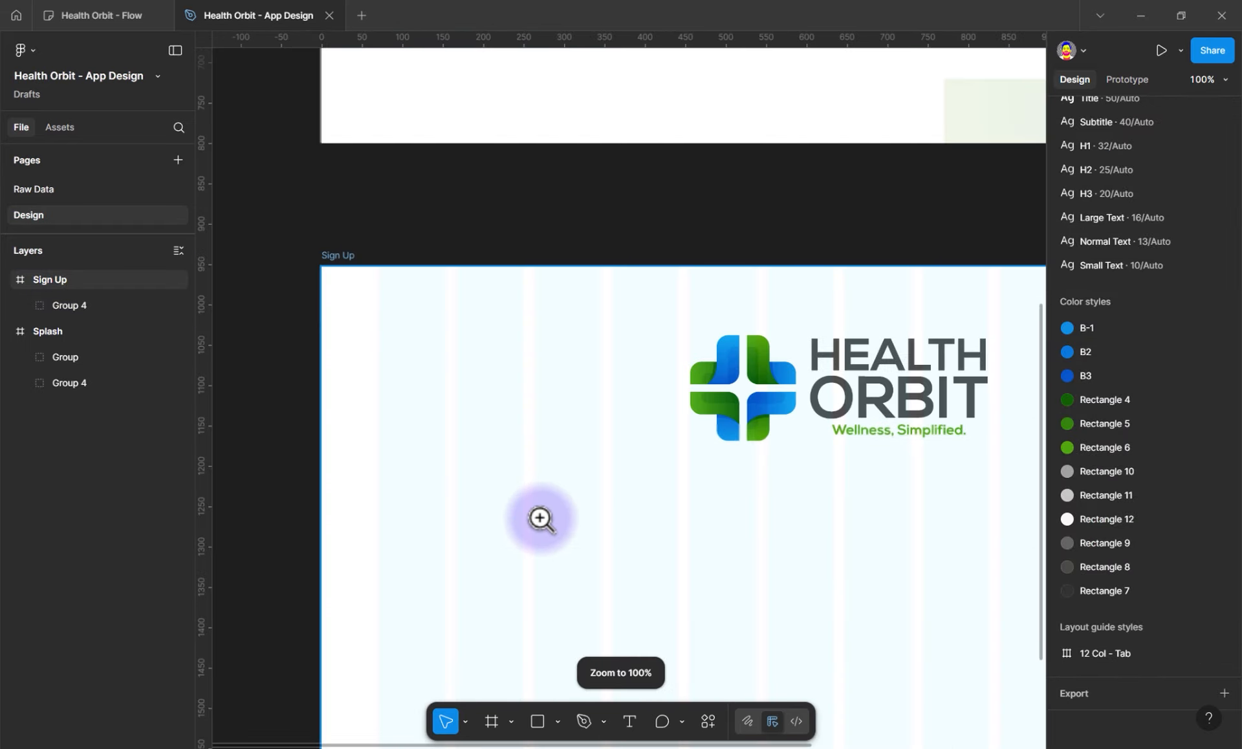
pyautogui.scroll(-2, 591, 521)
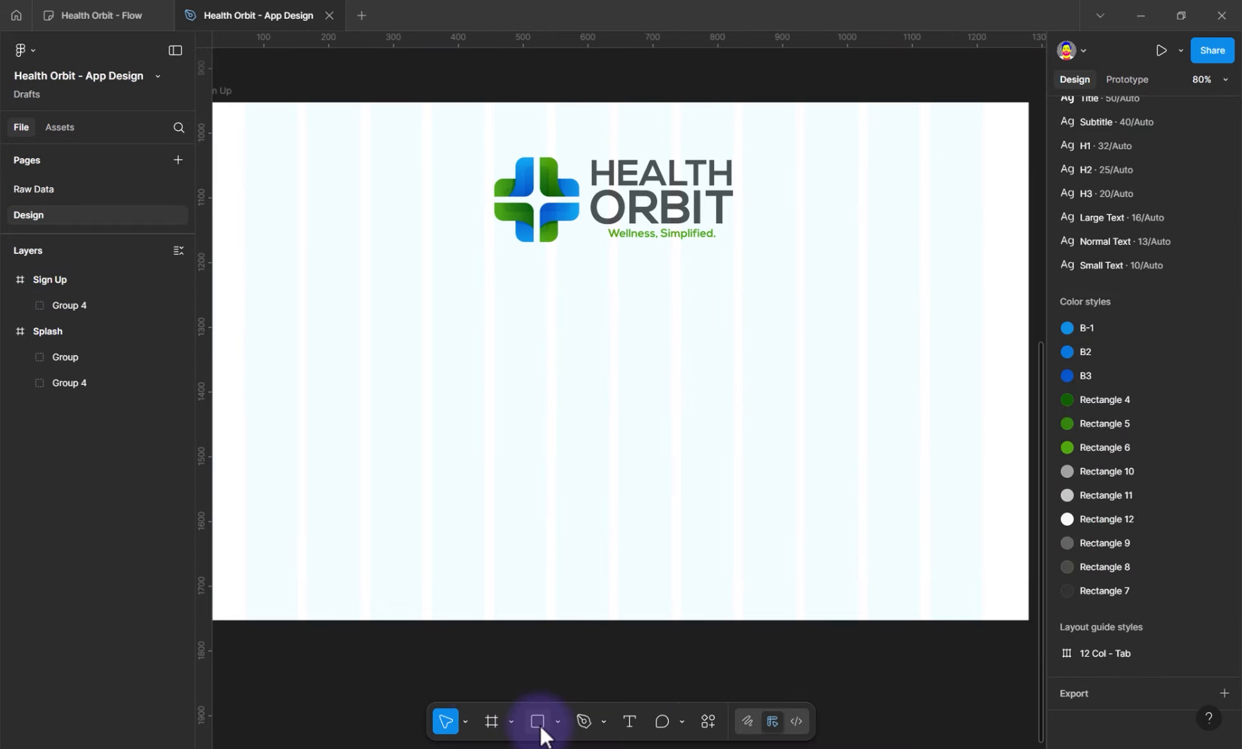
pyautogui.click(631, 723)
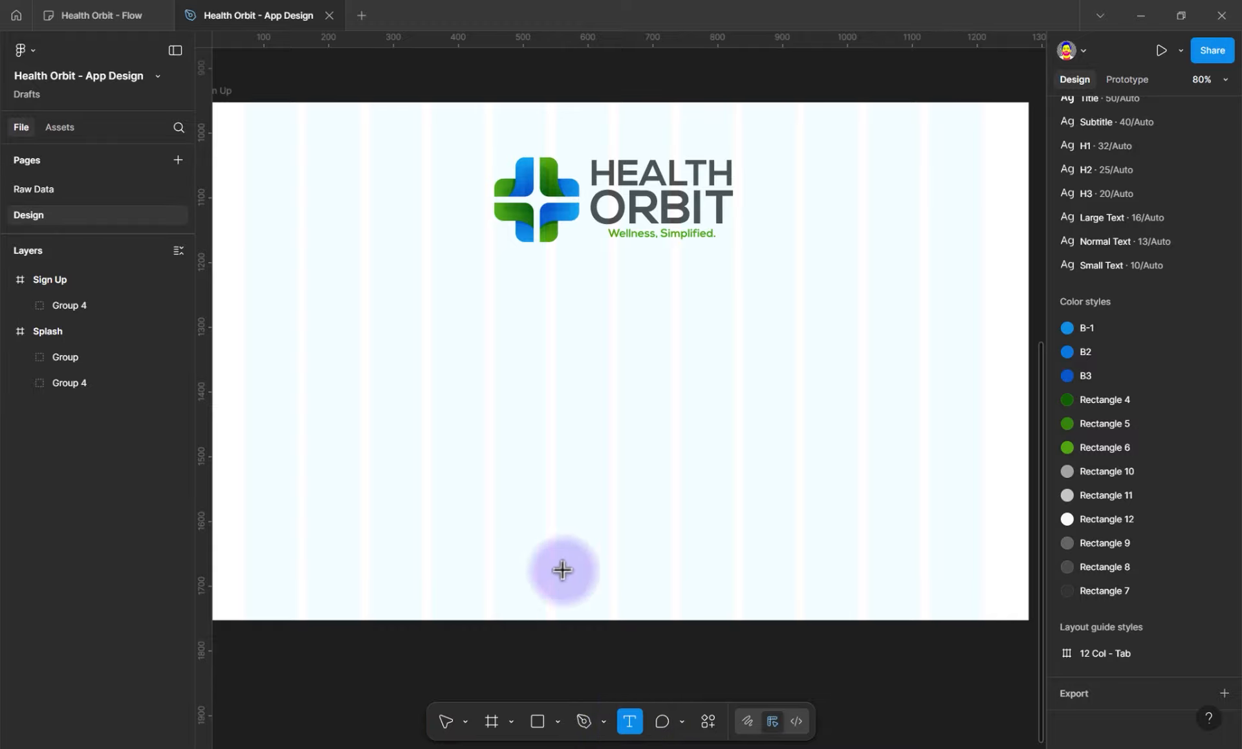
pyautogui.click(473, 352)
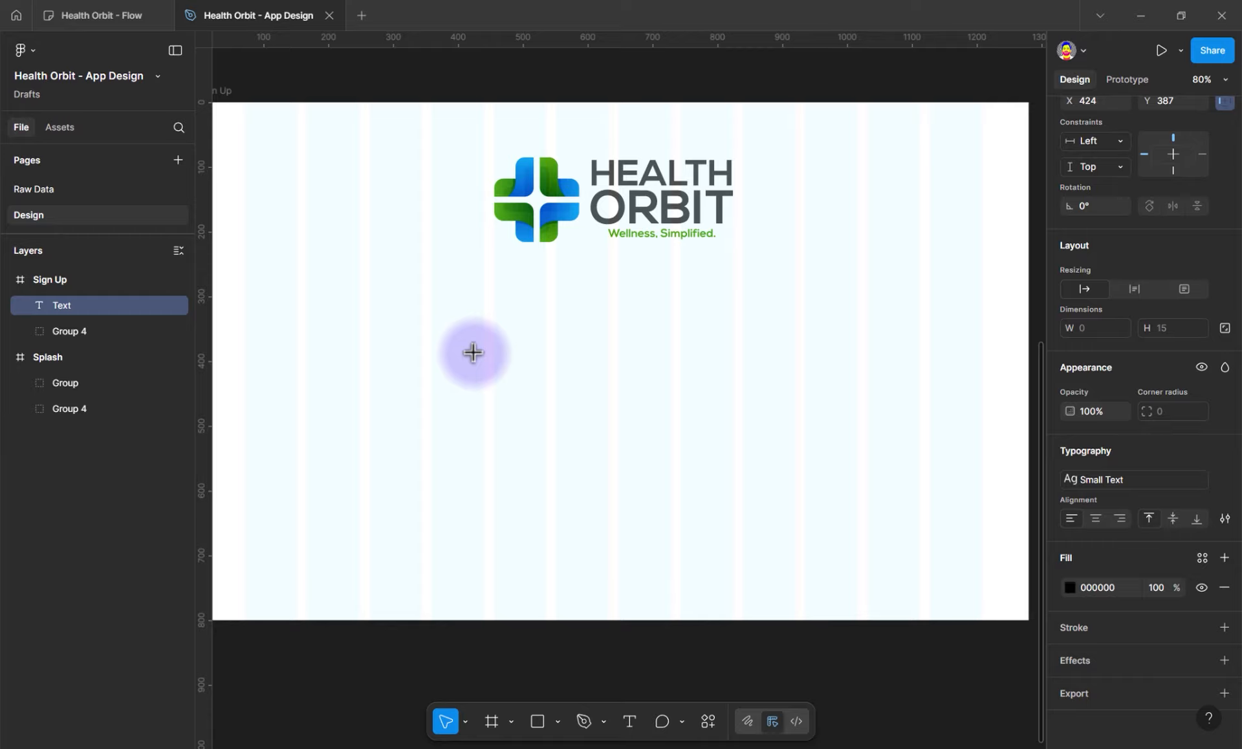
pyautogui.write('User Name')
pyautogui.press('Escape')
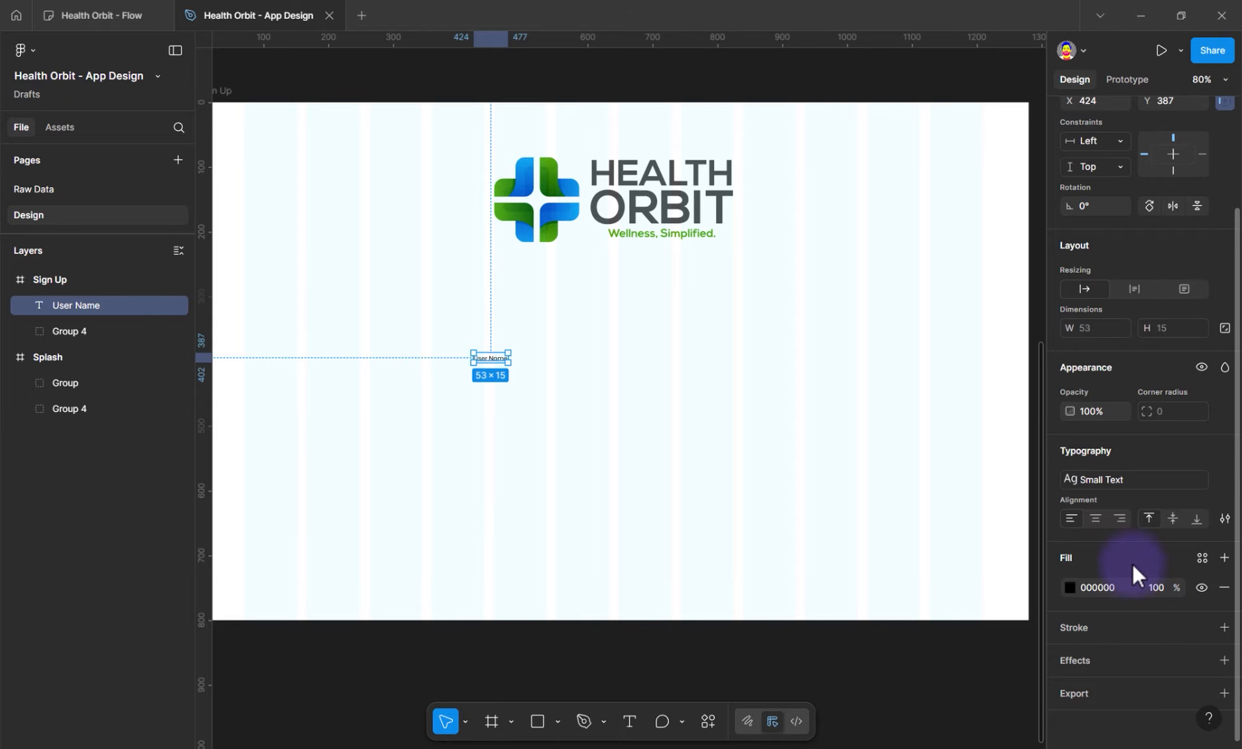
pyautogui.click(1117, 482)
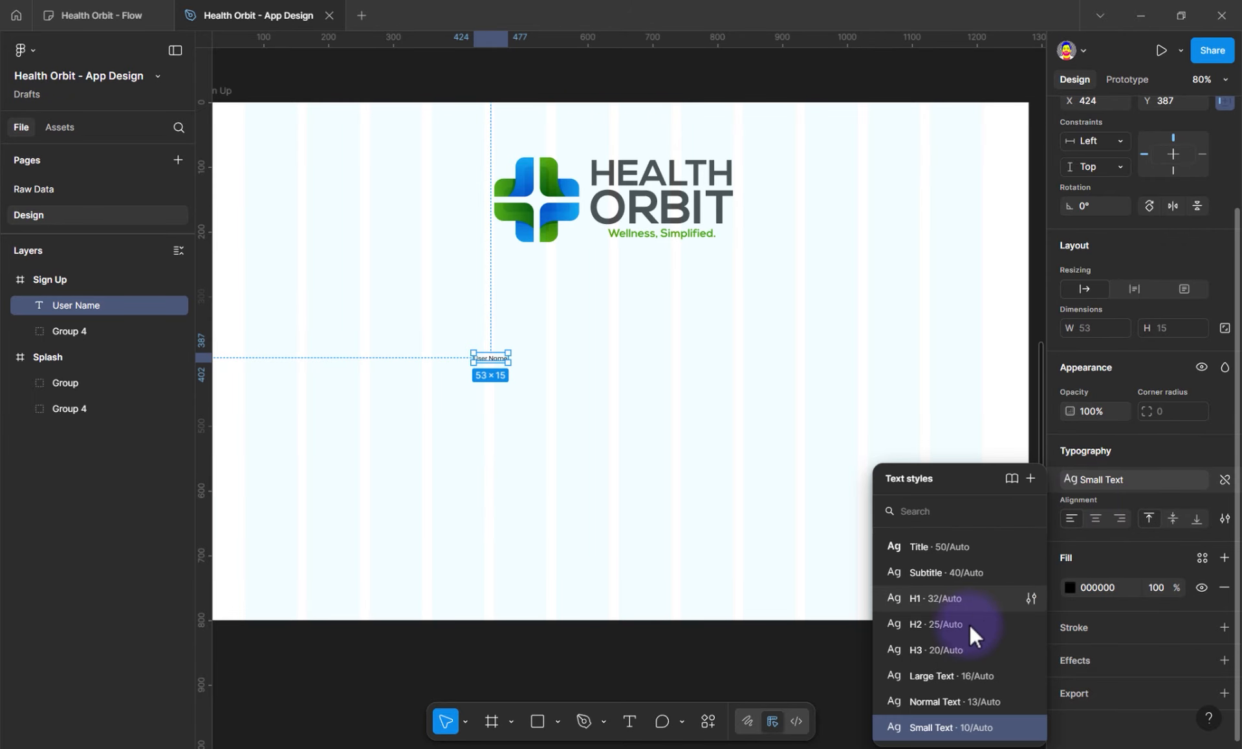
pyautogui.click(949, 678)
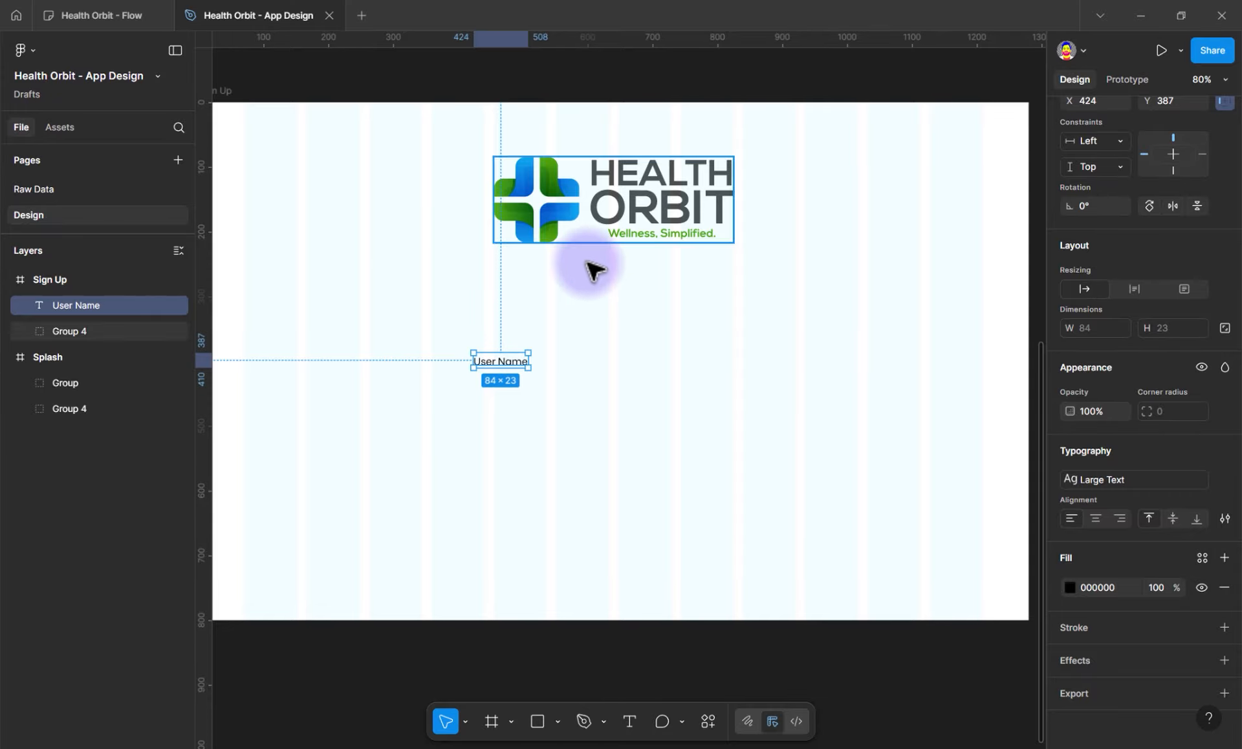
# Make the Splash frame a prototype flow starting point named "HO - Doctor Side"
pyautogui.scroll(7, 598, 293)
pyautogui.scroll(1, 592, 299)
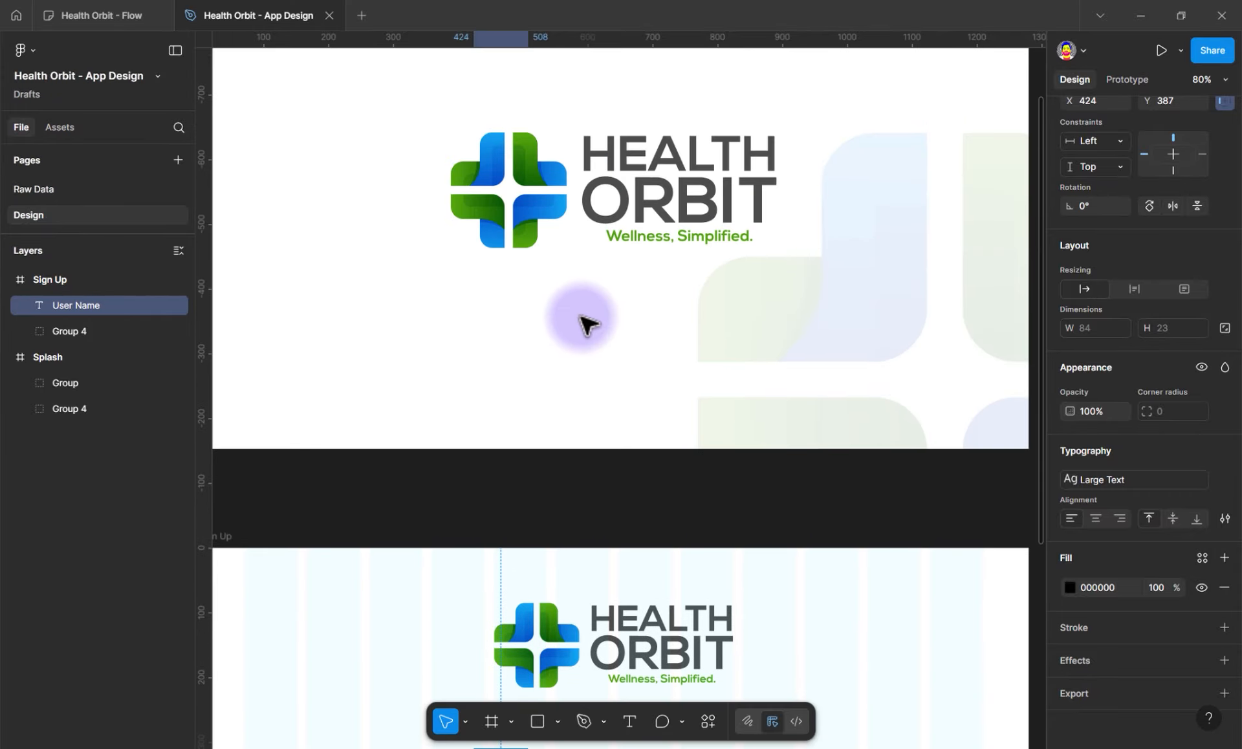
pyautogui.scroll(-2, 585, 323)
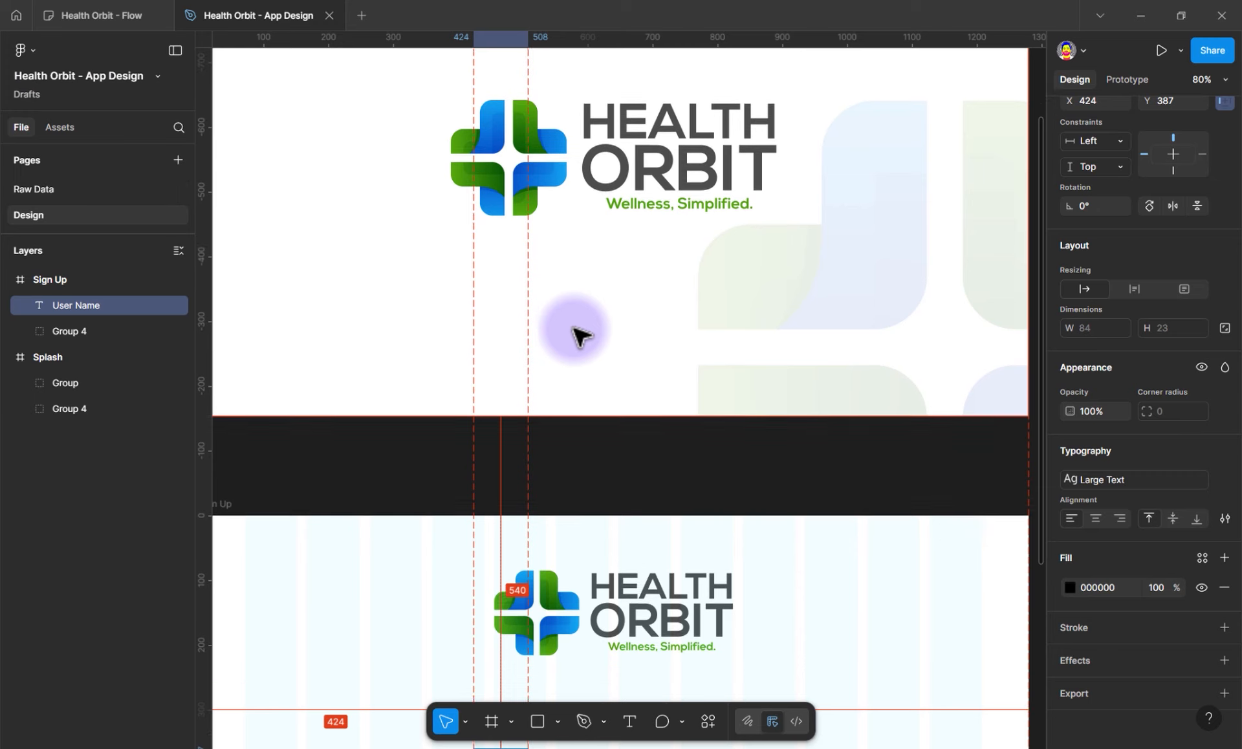
pyautogui.scroll(-2, 582, 337)
pyautogui.scroll(-1, 580, 346)
pyautogui.scroll(-2, 580, 345)
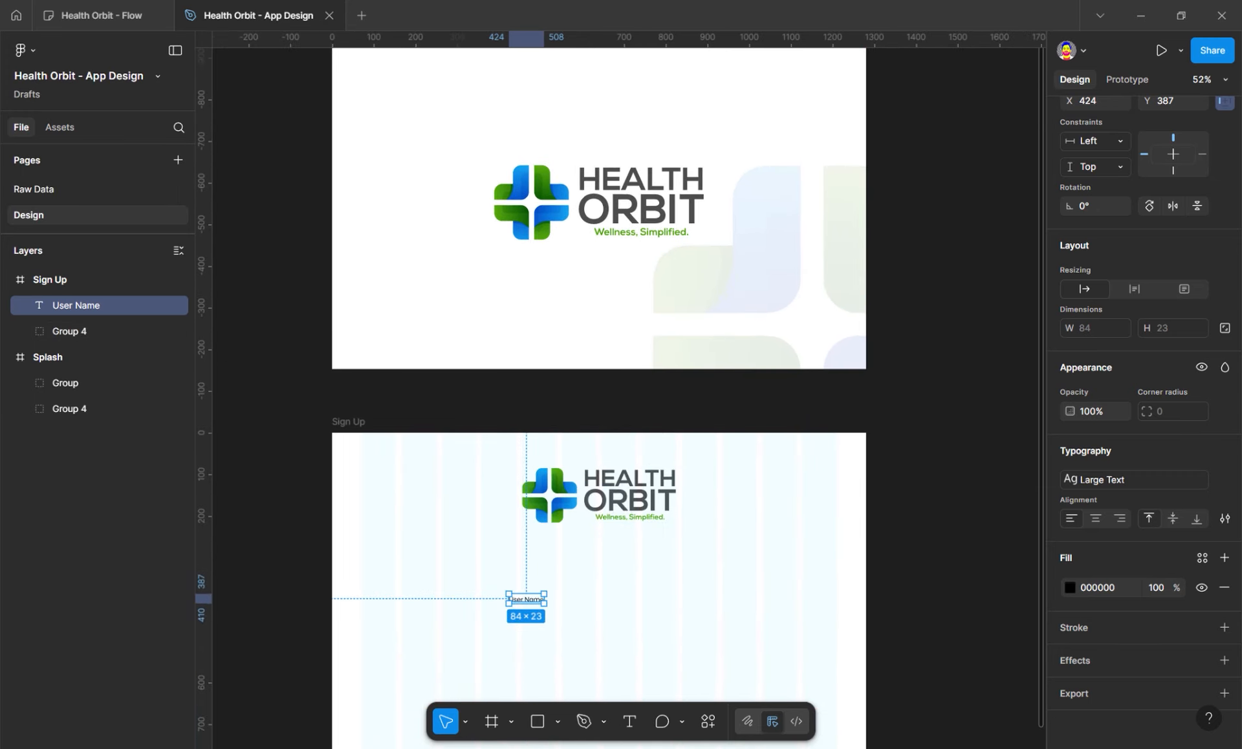
pyautogui.scroll(2, 560, 360)
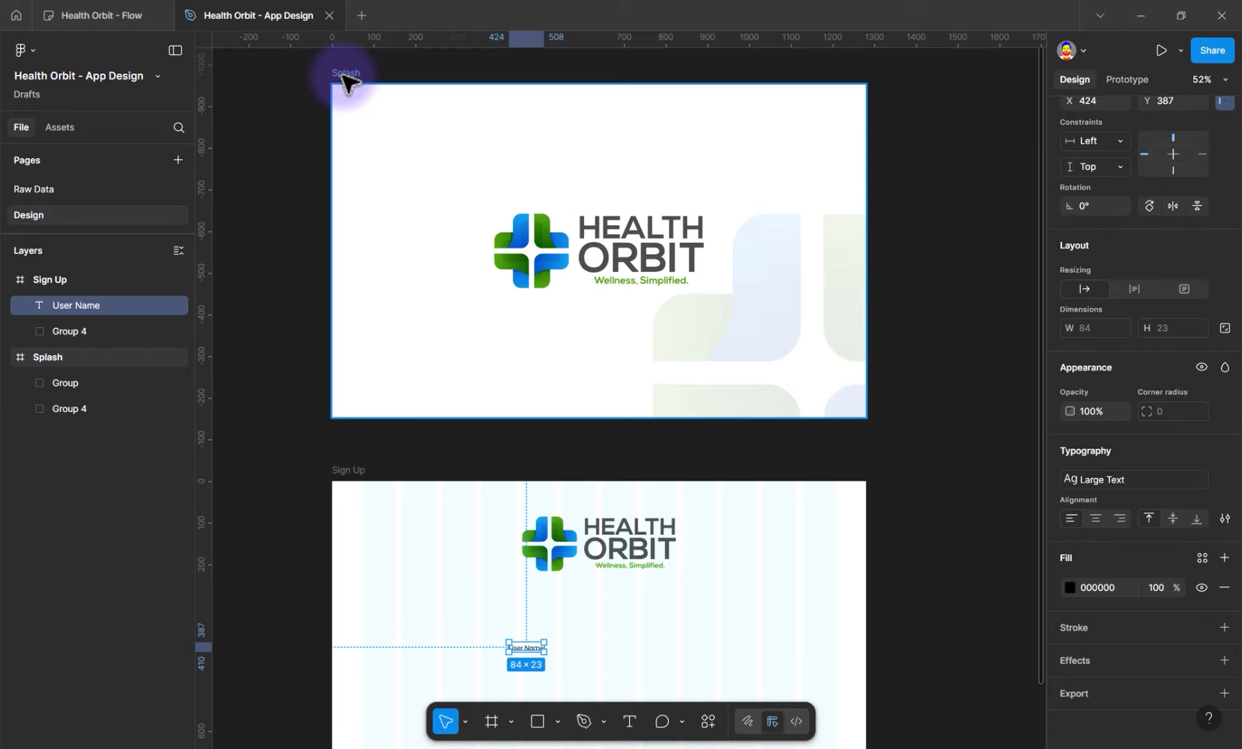
pyautogui.click(346, 73)
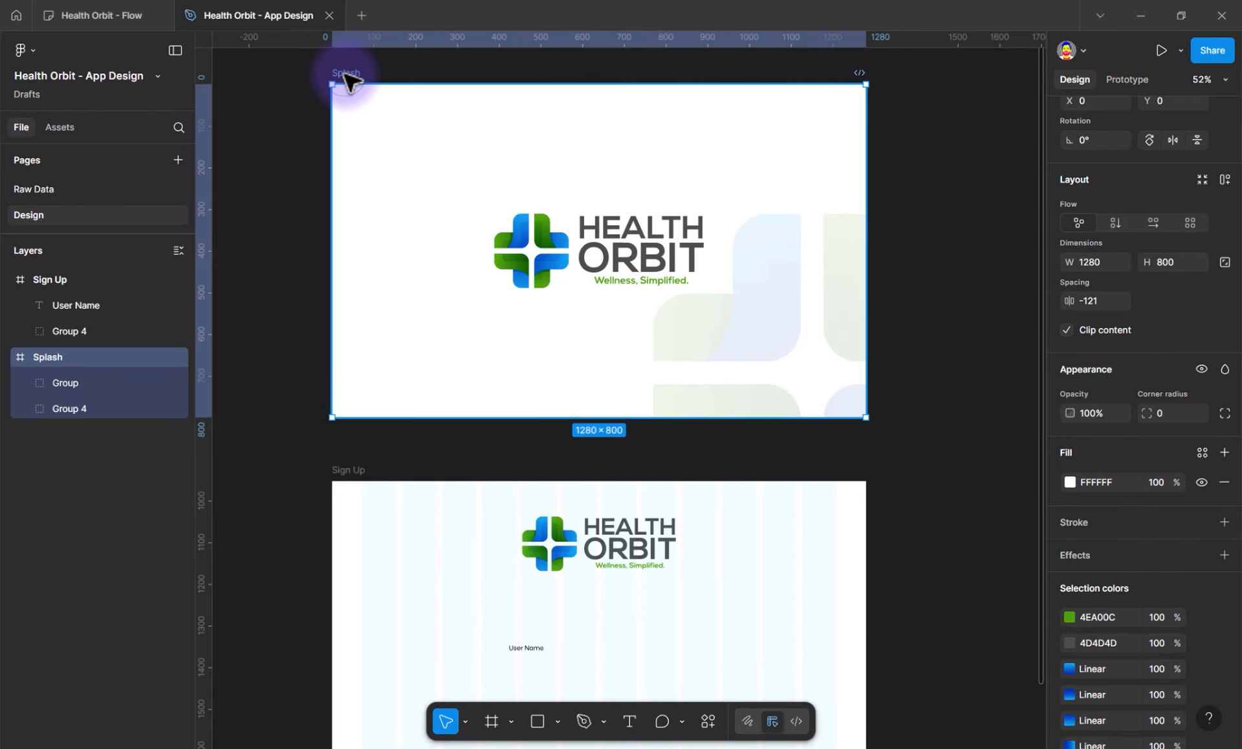
pyautogui.click(1130, 82)
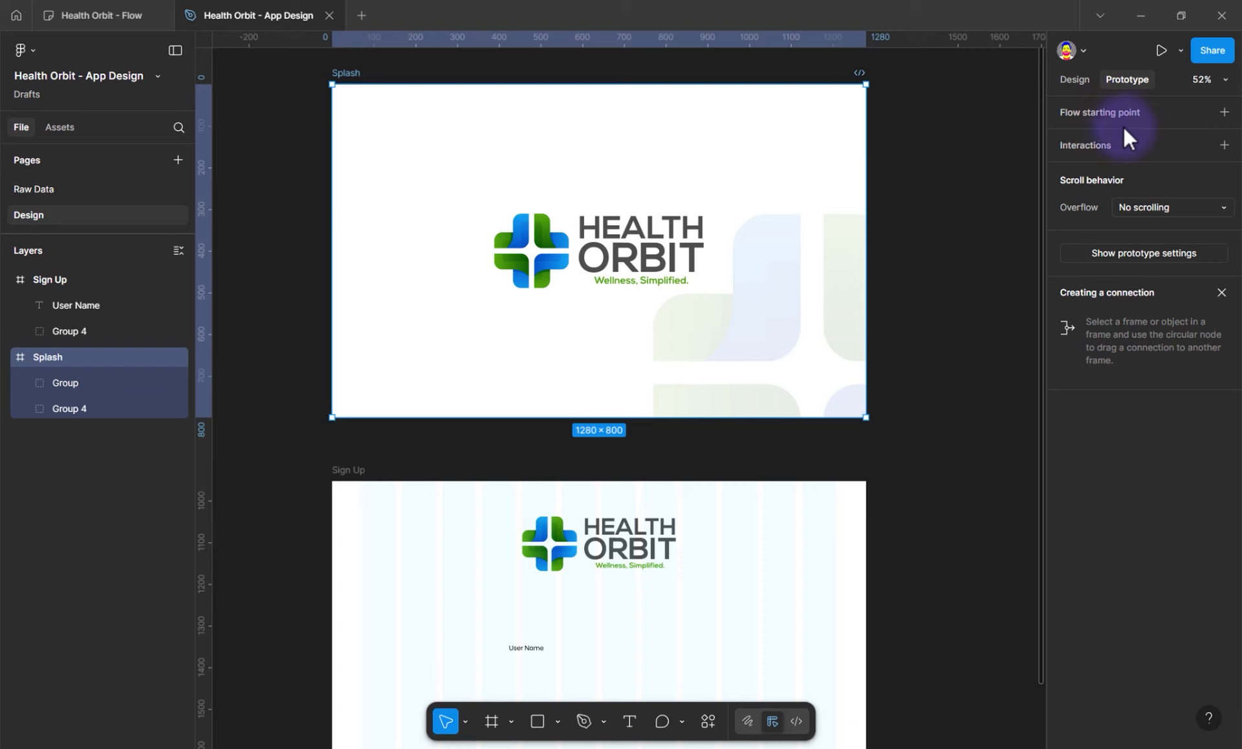
pyautogui.click(1223, 112)
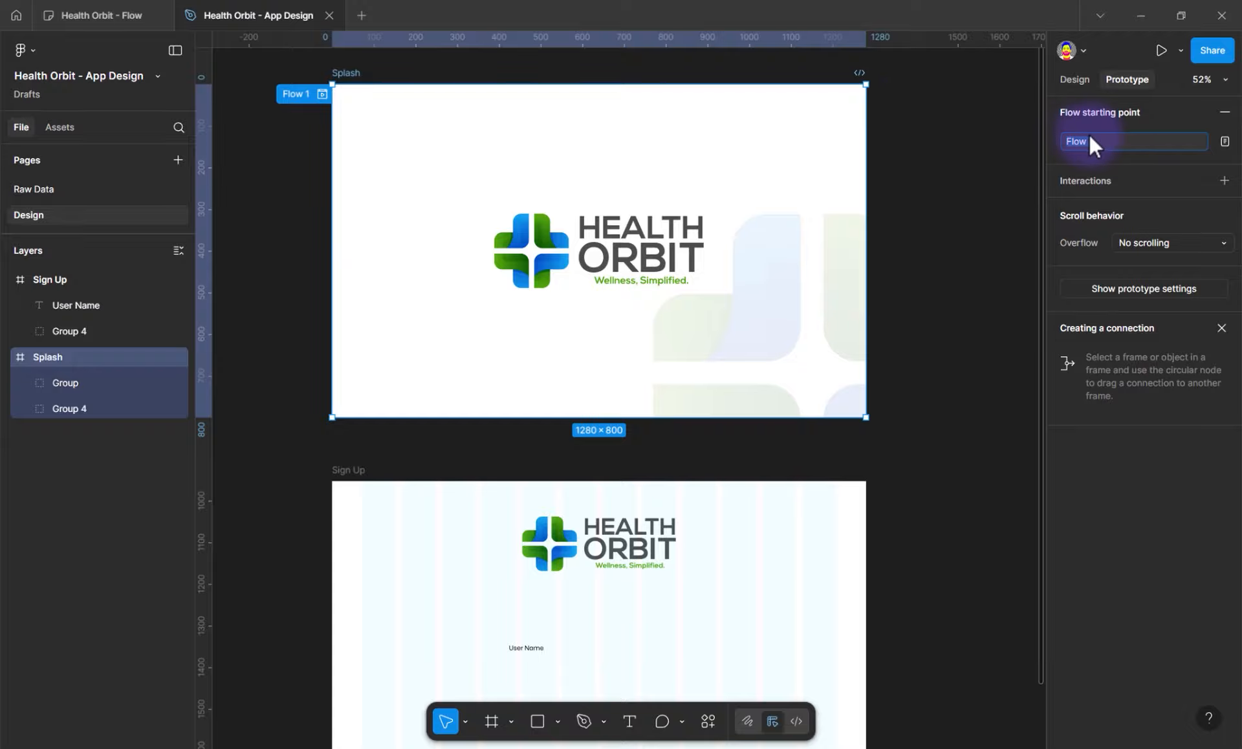
pyautogui.hotkey('ctrl', 'a')
pyautogui.write('HO - Doctor Side')
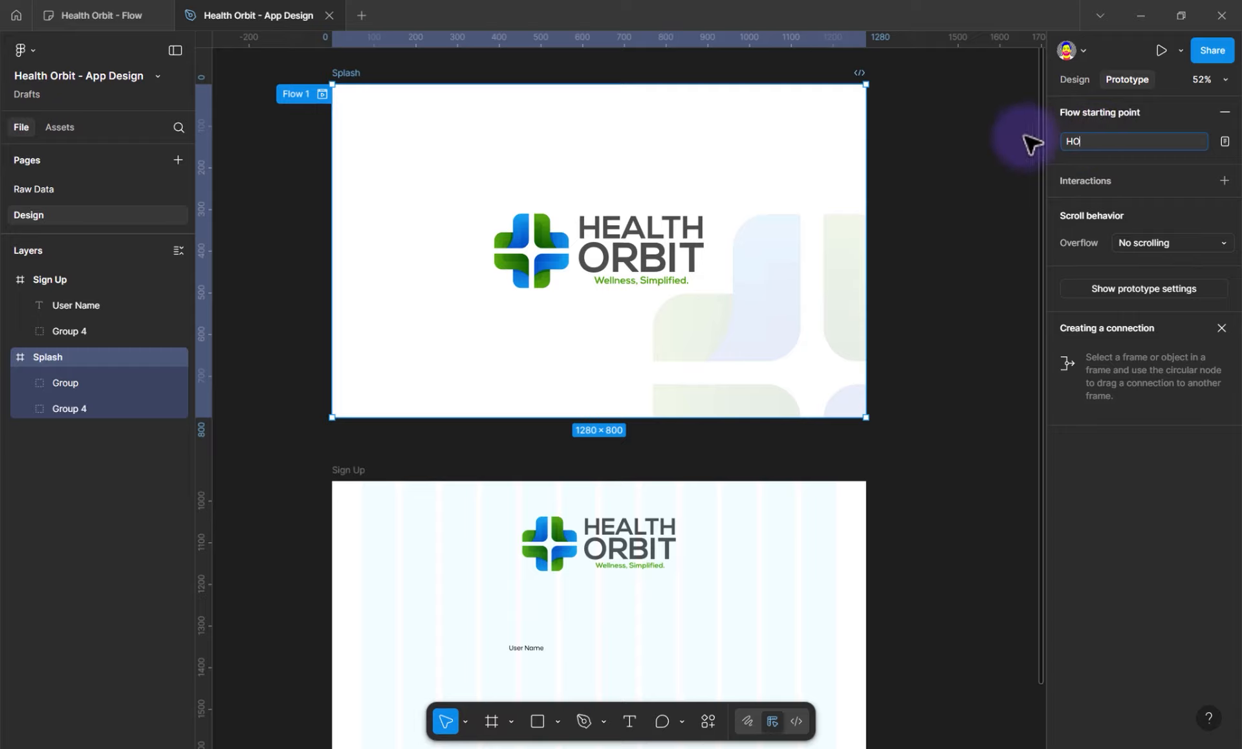
pyautogui.press('Return')
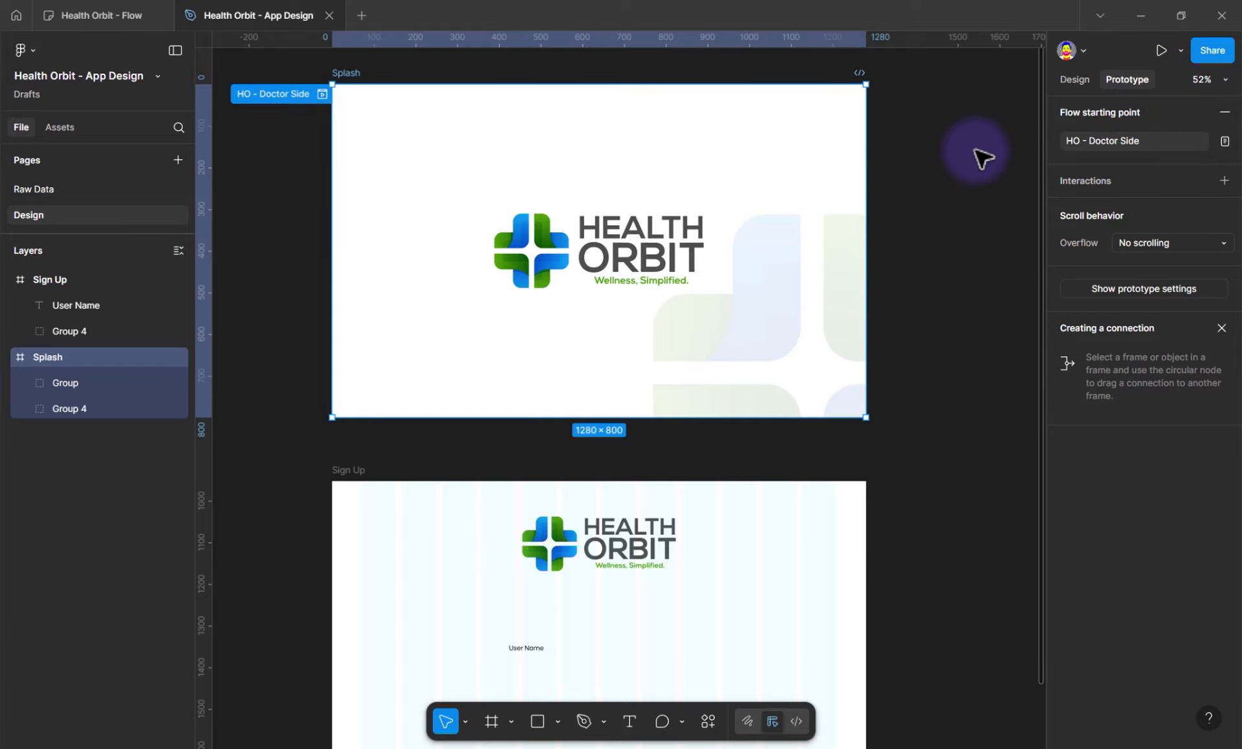
# Connect the Splash frame to the Sign Up frame with a prototype interaction that navigates there On tap
pyautogui.moveTo(871, 256)
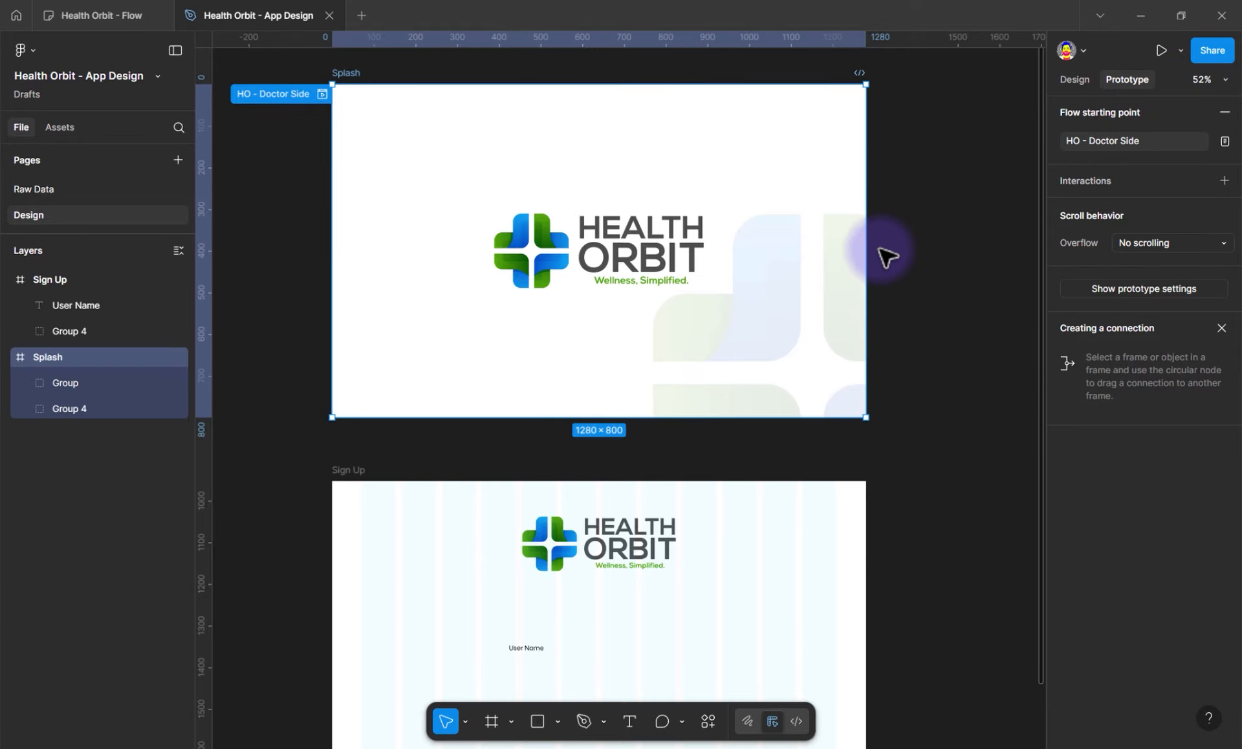
pyautogui.click(622, 262)
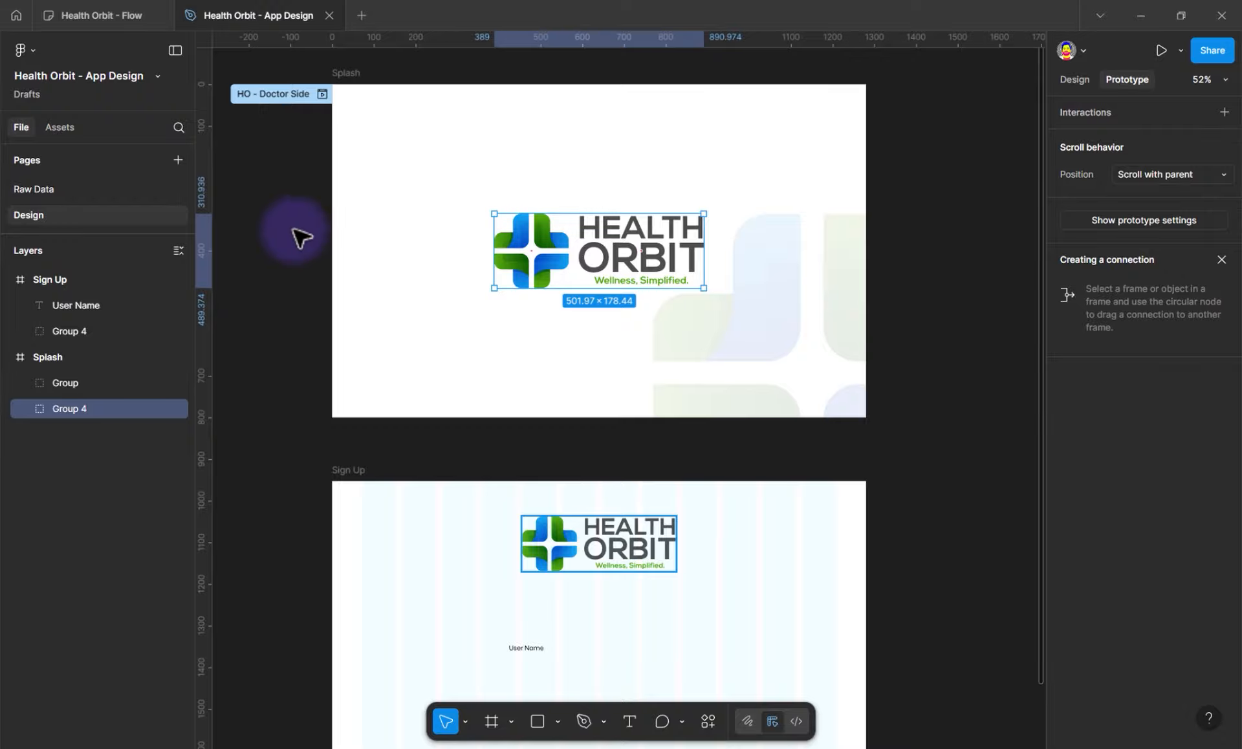
pyautogui.click(346, 72)
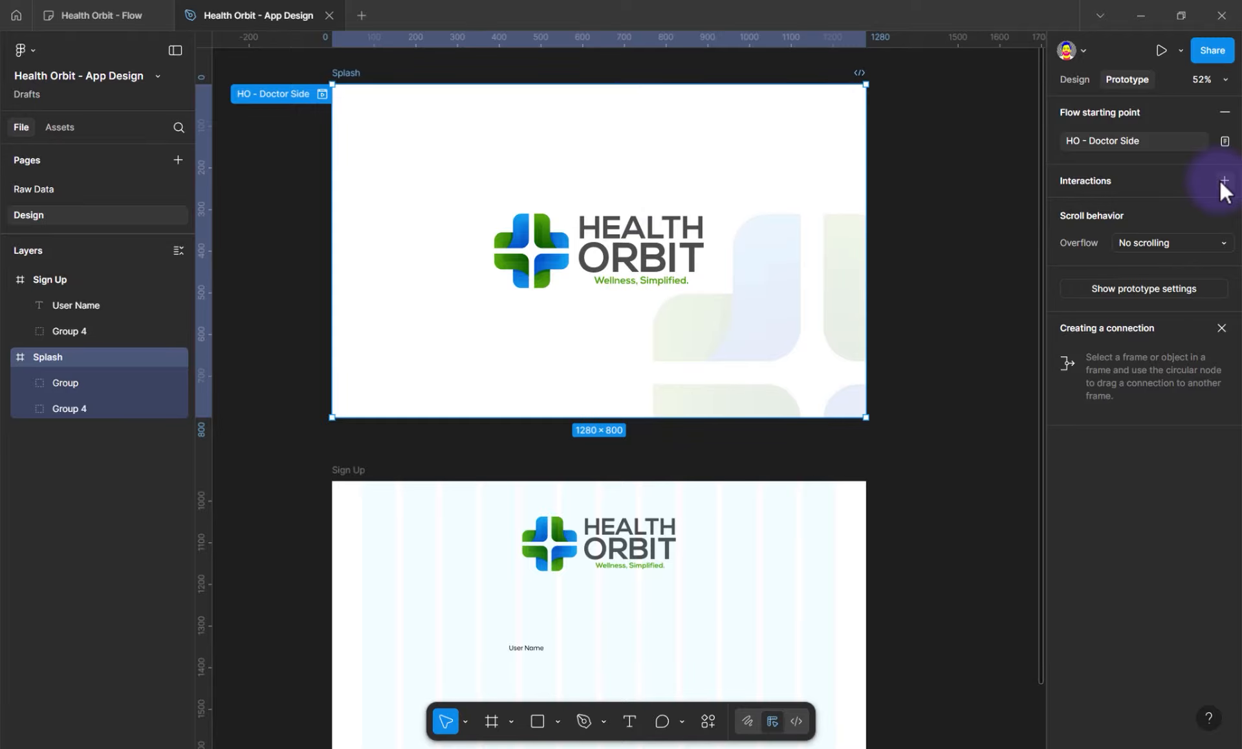
pyautogui.moveTo(602, 411)
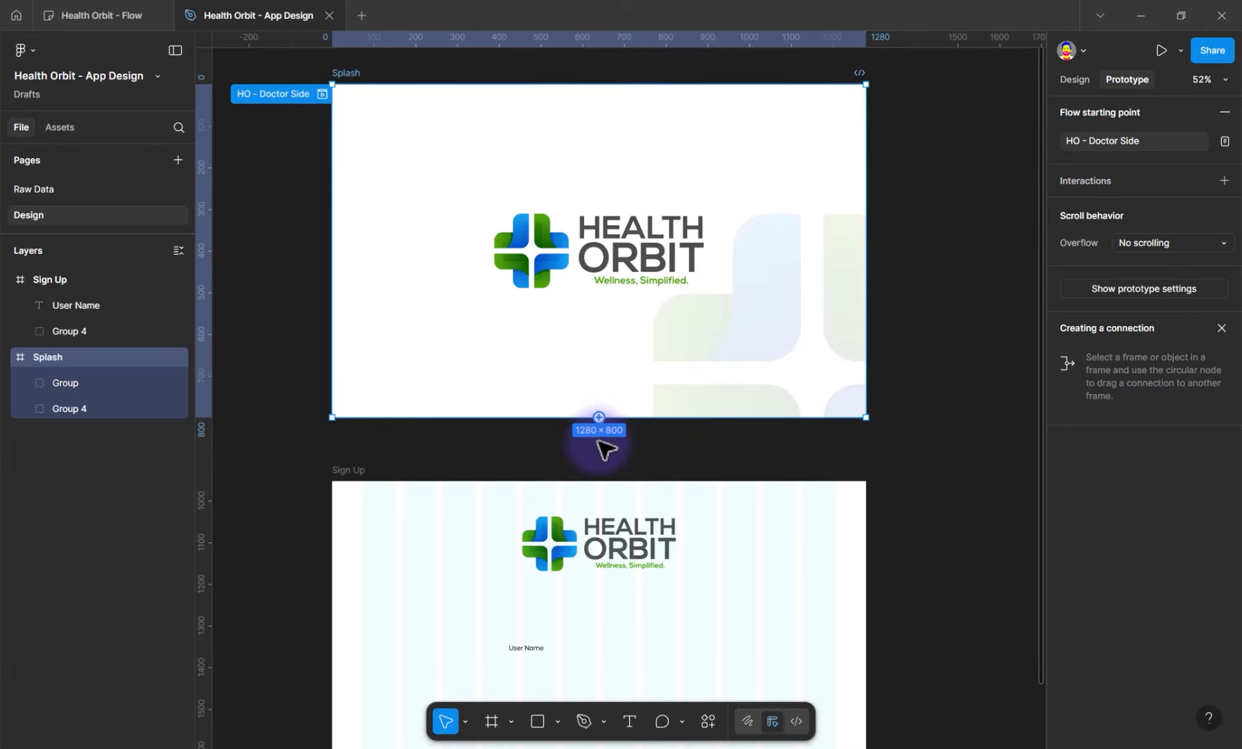
pyautogui.moveTo(599, 418)
pyautogui.mouseDown()
pyautogui.moveTo(591, 472)
pyautogui.moveTo(562, 485)
pyautogui.moveTo(446, 385)
pyautogui.moveTo(464, 394)
pyautogui.mouseUp()
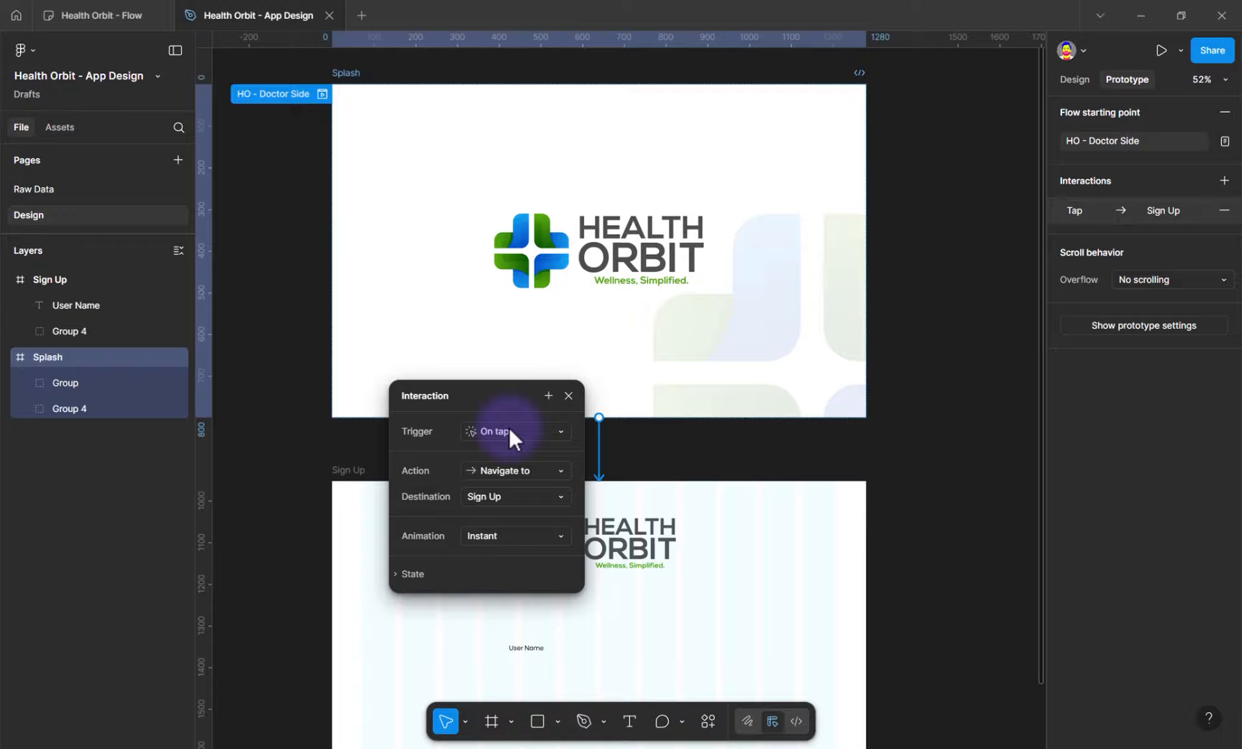
pyautogui.click(516, 443)
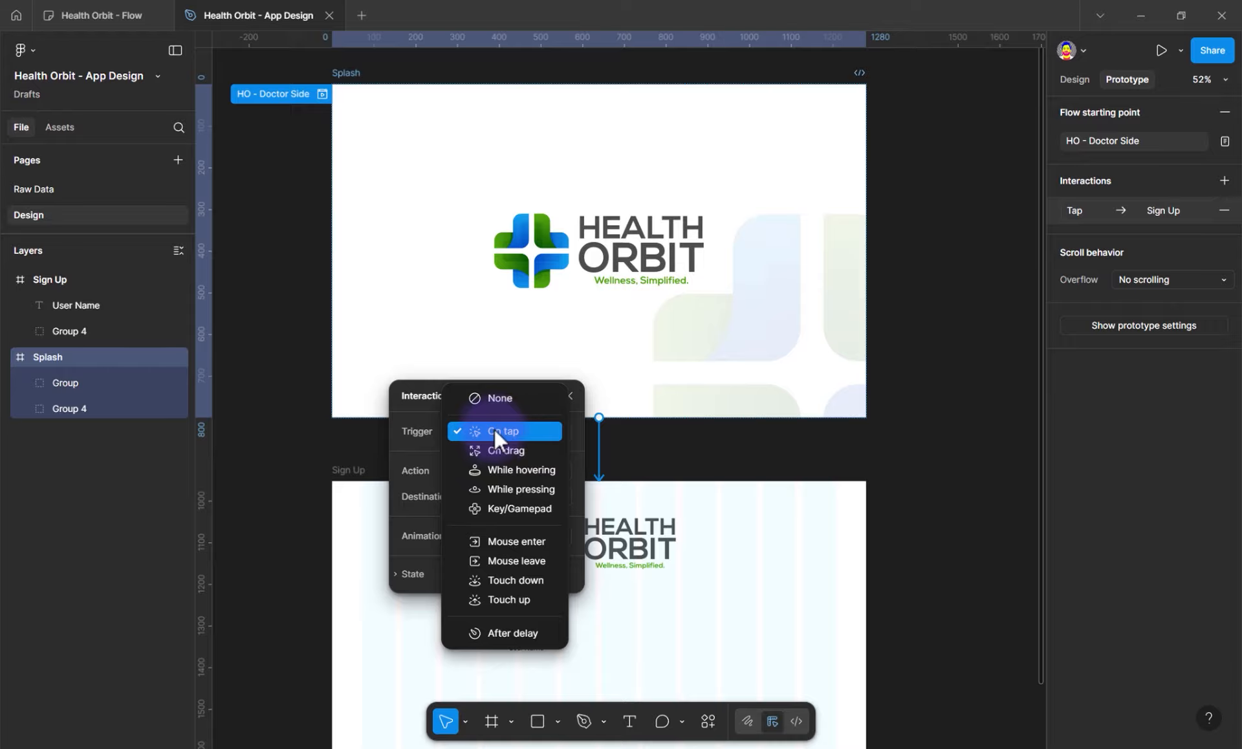
pyautogui.click(499, 434)
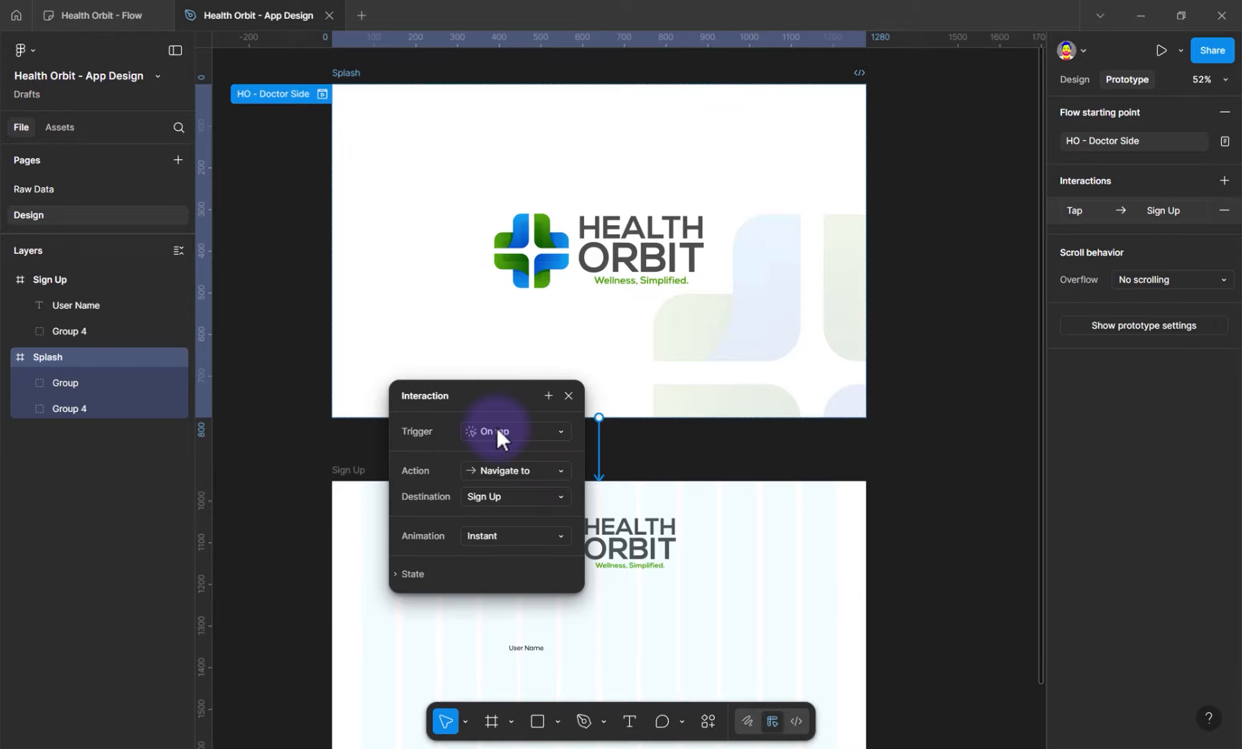
pyautogui.click(477, 472)
pyautogui.click(485, 490)
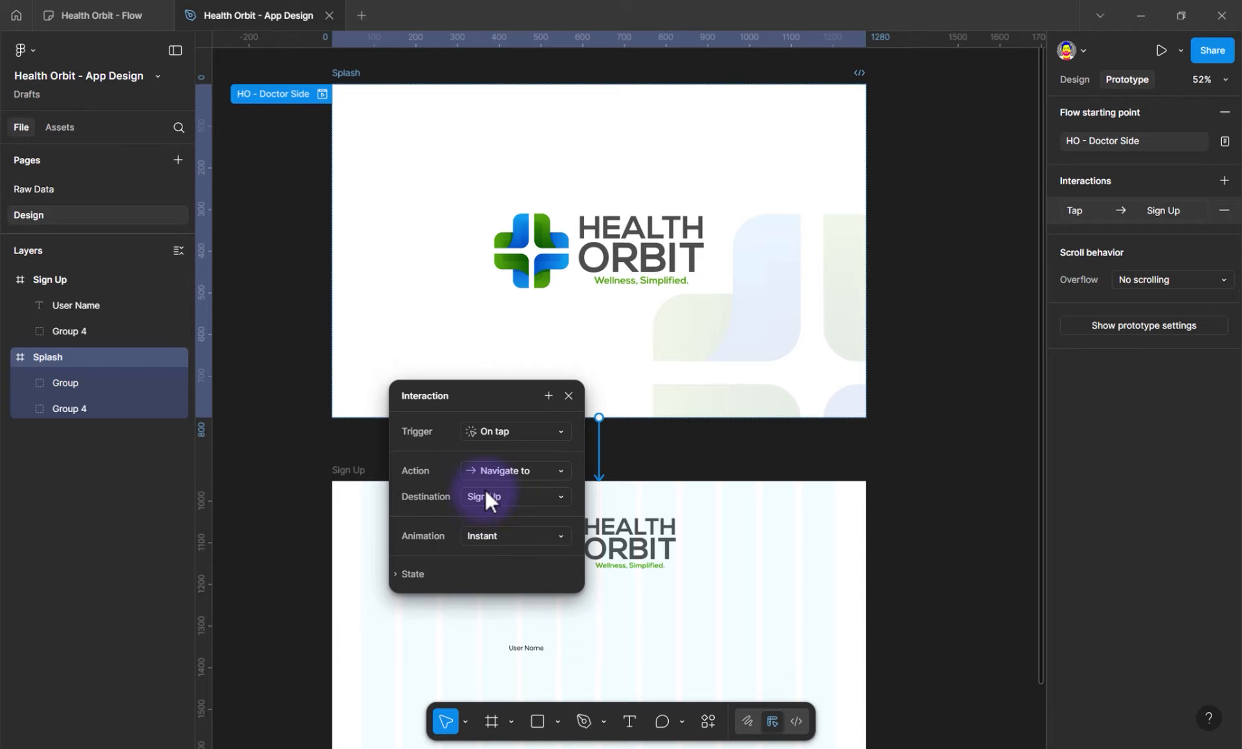
pyautogui.click(482, 498)
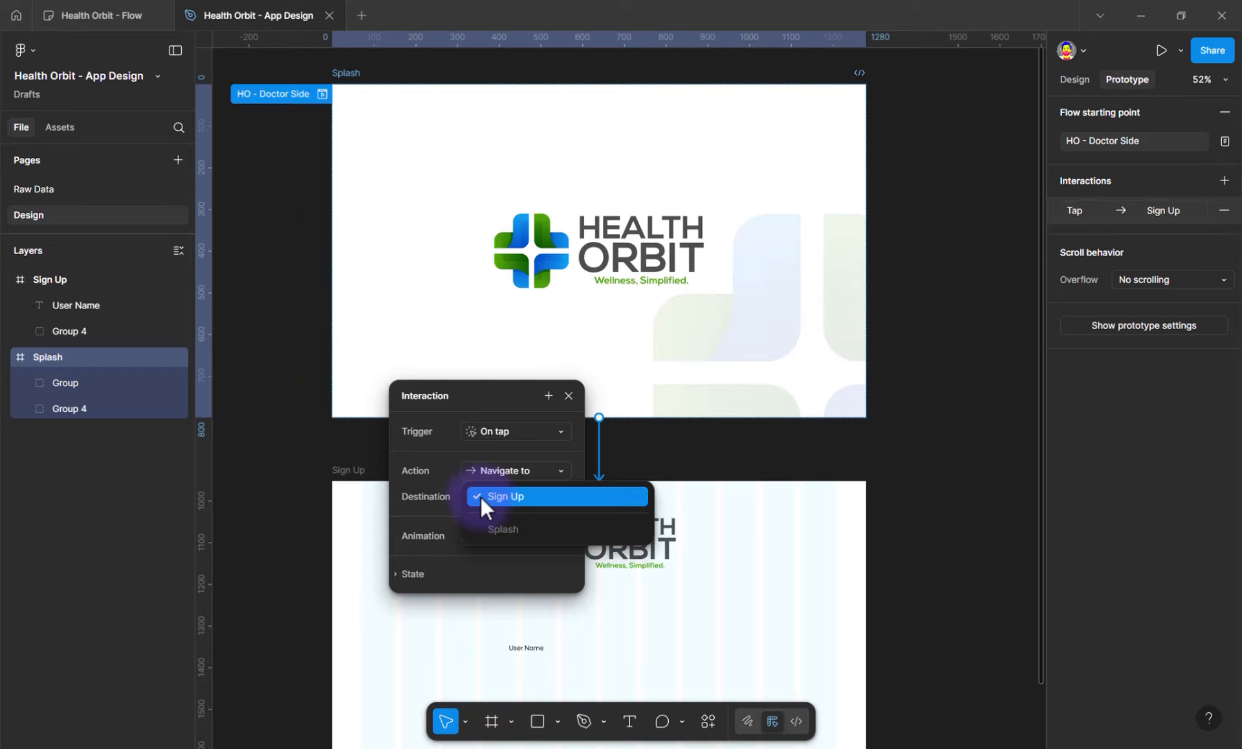
pyautogui.click(487, 502)
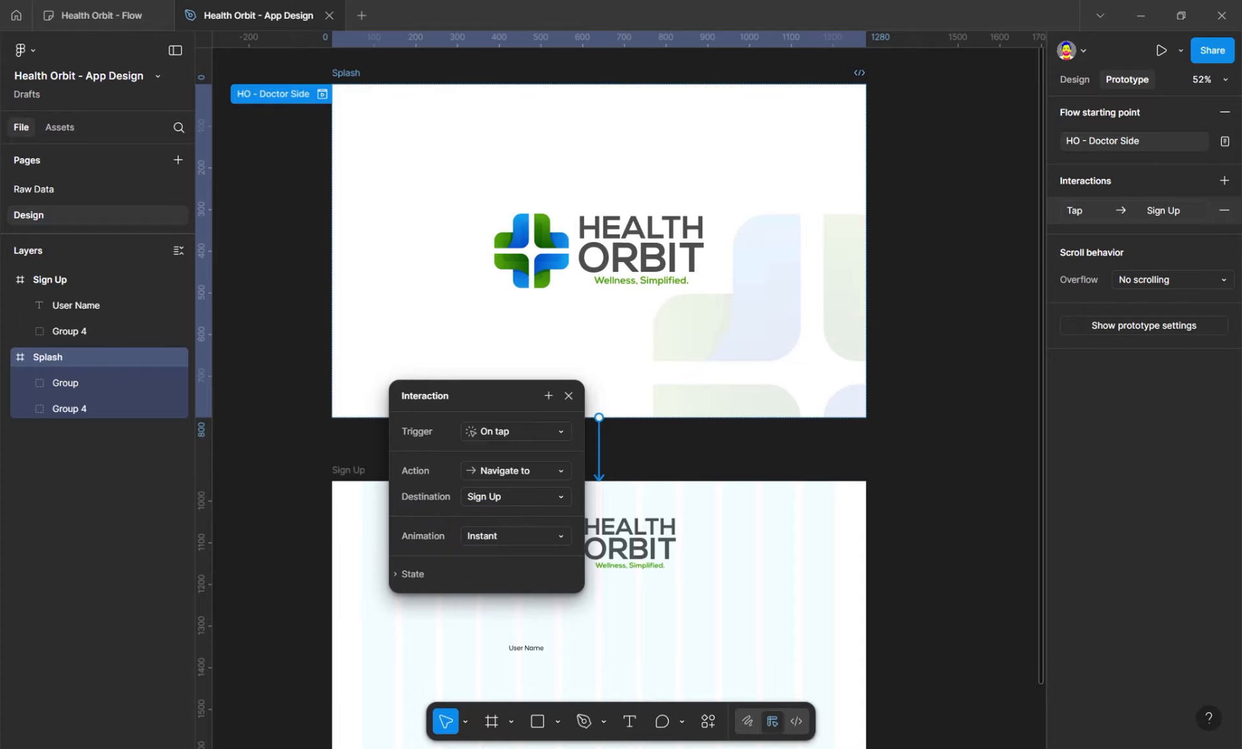
# Test the tap interaction from Splash to Sign Up in the prototype preview, restart the flow and move the preview window aside
pyautogui.moveTo(0, 143); pyautogui.dragTo(612, 101)
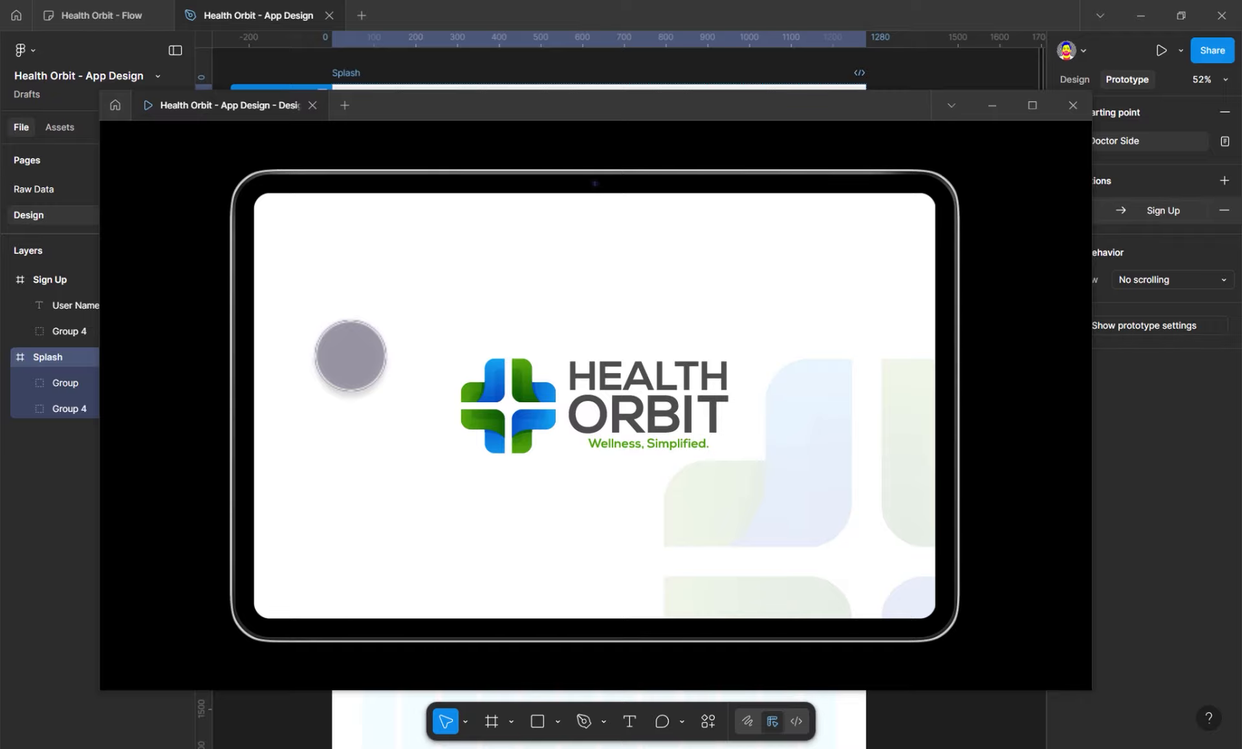
pyautogui.click(348, 355)
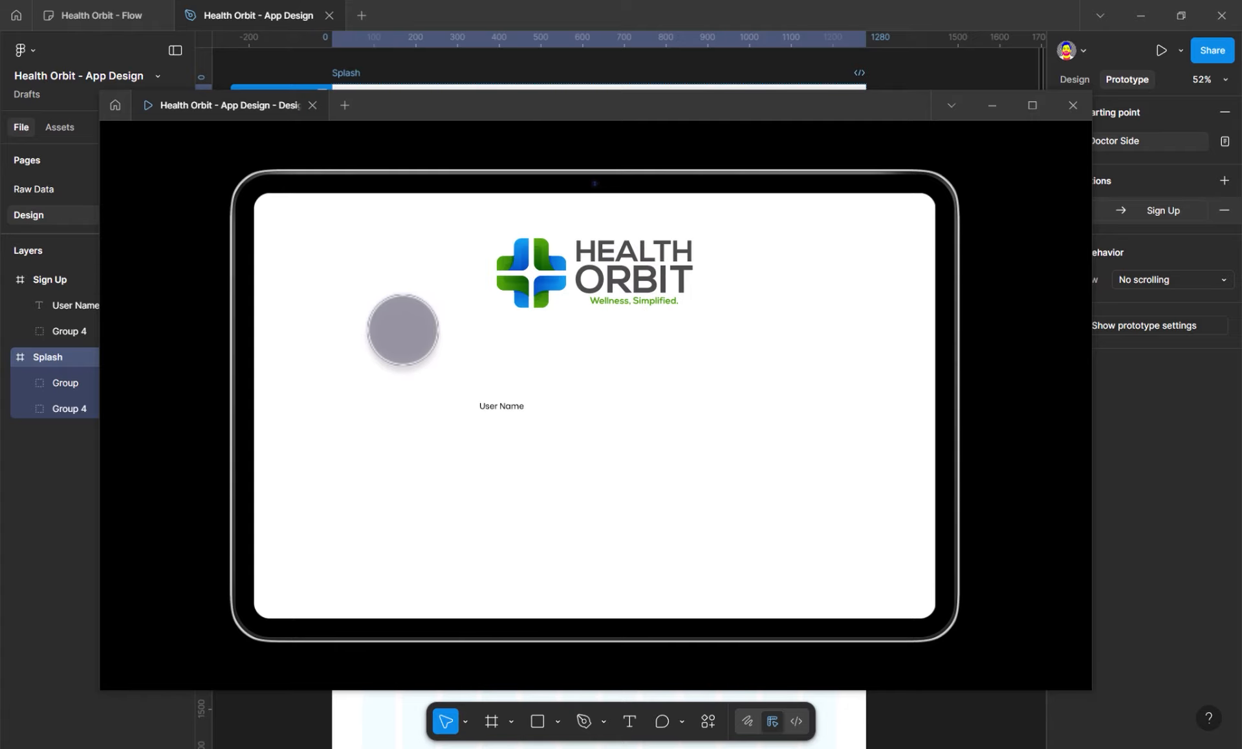
pyautogui.press('r')
pyautogui.moveTo(543, 111); pyautogui.dragTo(0, 159)
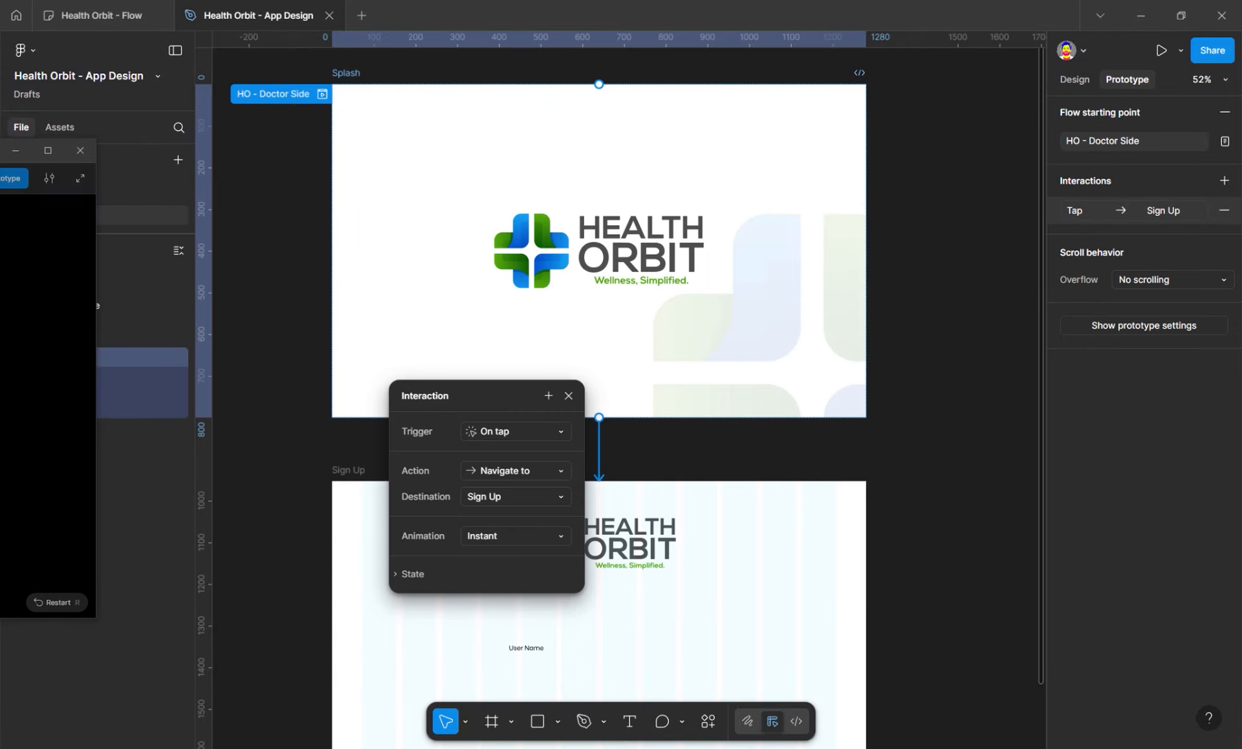
# Change the trigger of the Splash to Sign Up interaction to After delay
pyautogui.click(532, 437)
pyautogui.click(531, 437)
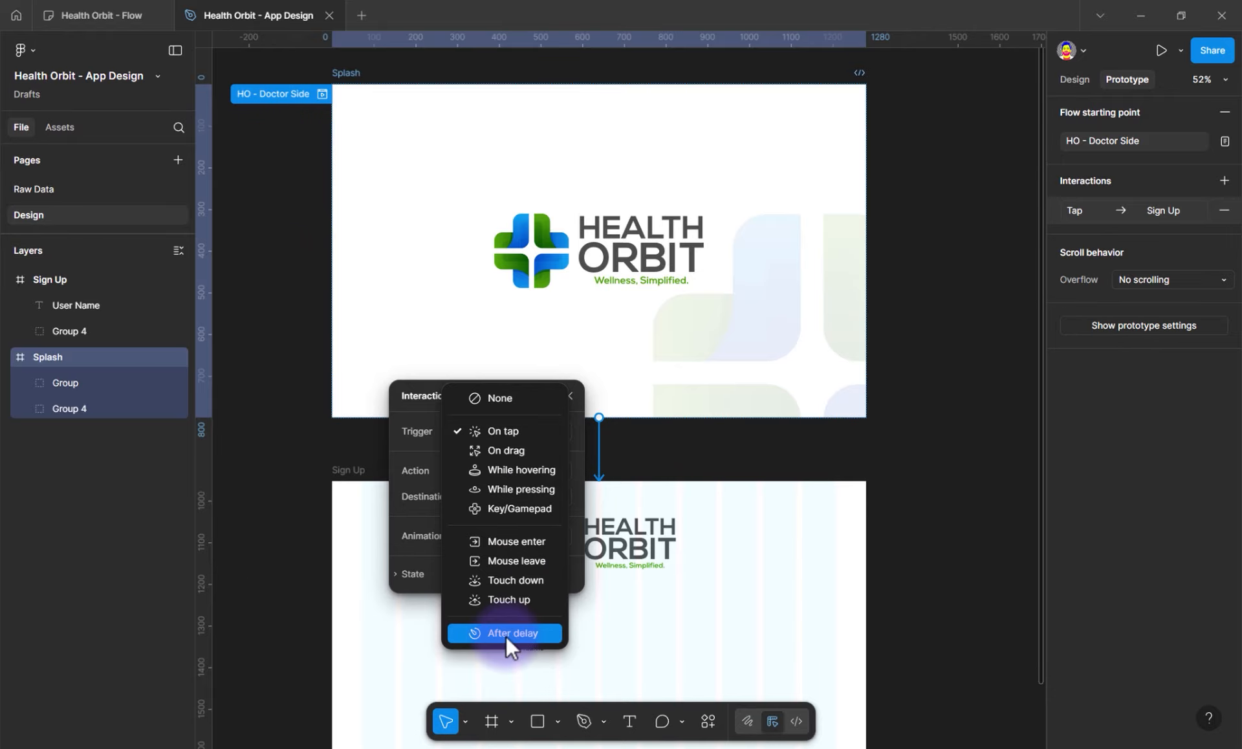
pyautogui.moveTo(0, 210); pyautogui.dragTo(1213, 66)
pyautogui.moveTo(954, 70); pyautogui.dragTo(990, 75)
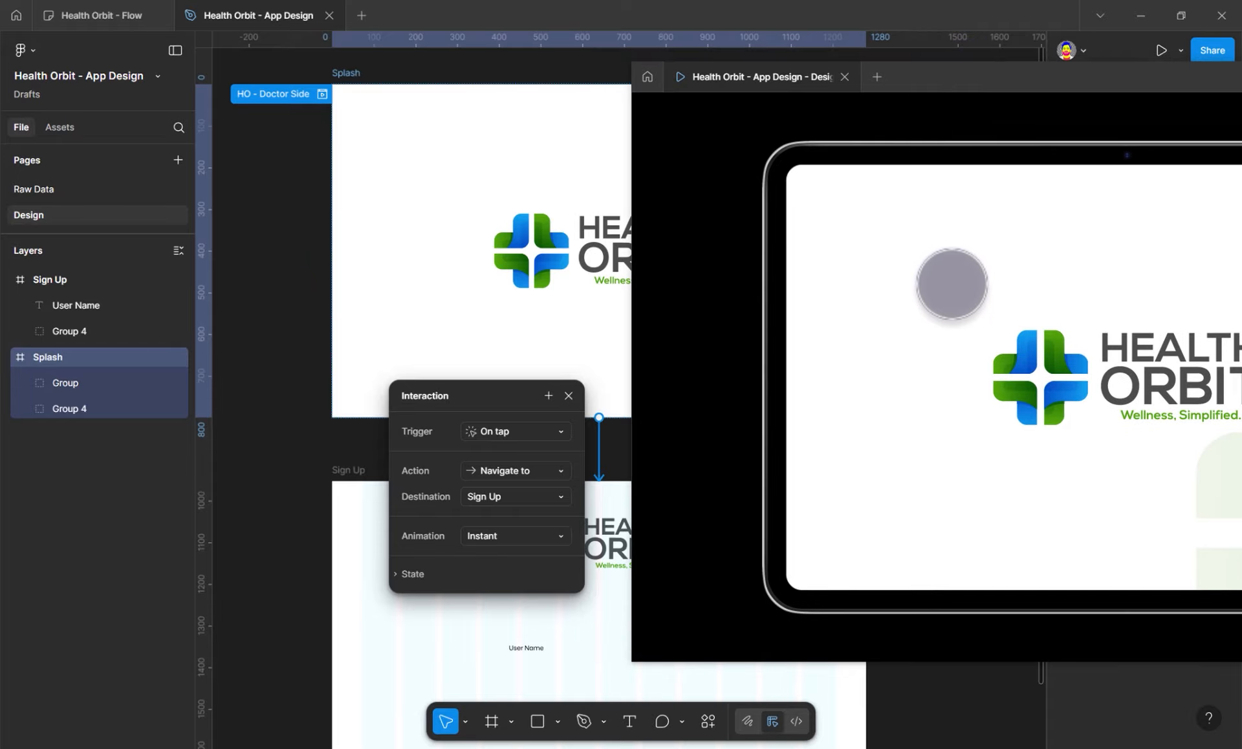
pyautogui.click(522, 437)
pyautogui.click(522, 437)
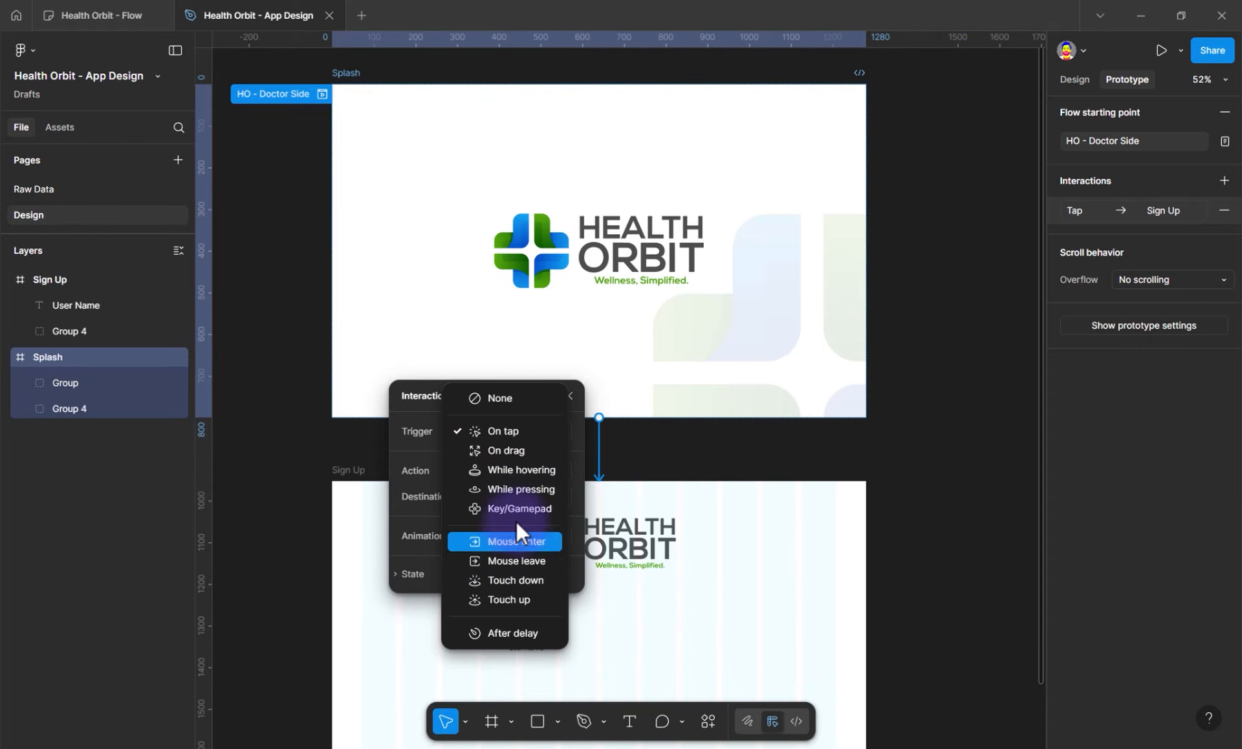
pyautogui.click(516, 638)
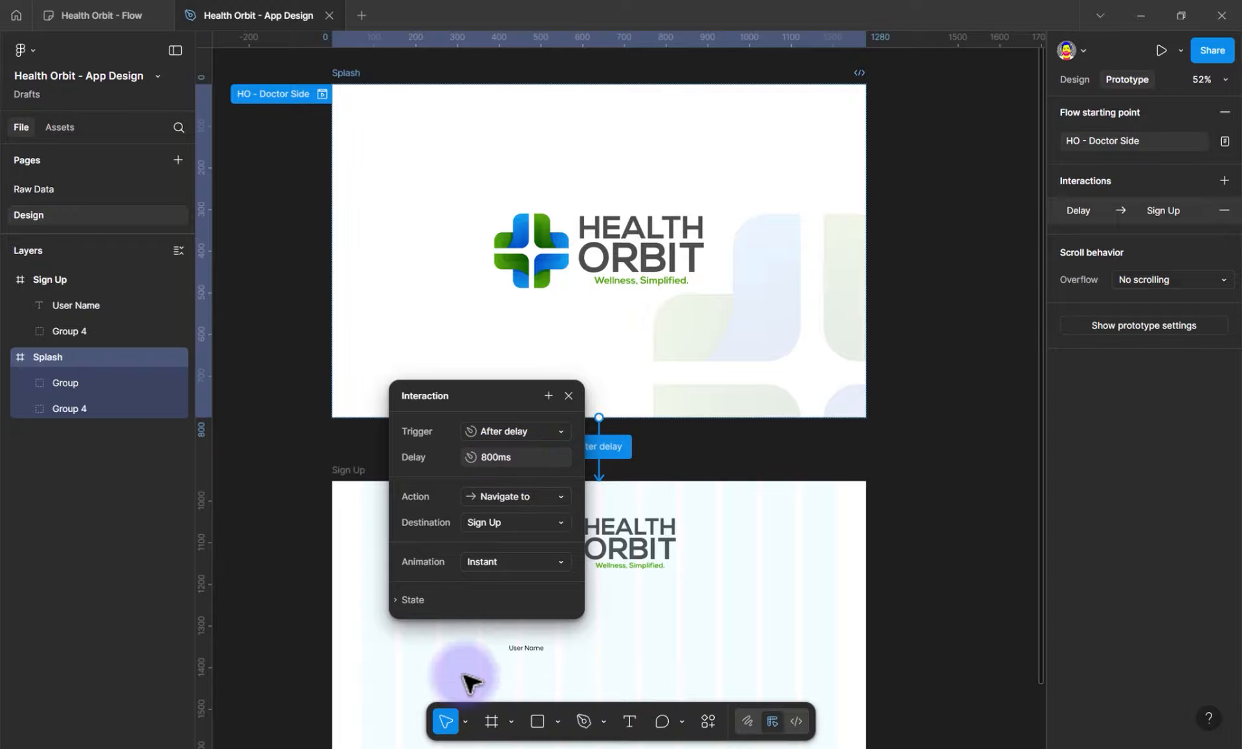
# Replay the delayed Splash to Sign Up transition in the prototype preview
pyautogui.click(585, 748)
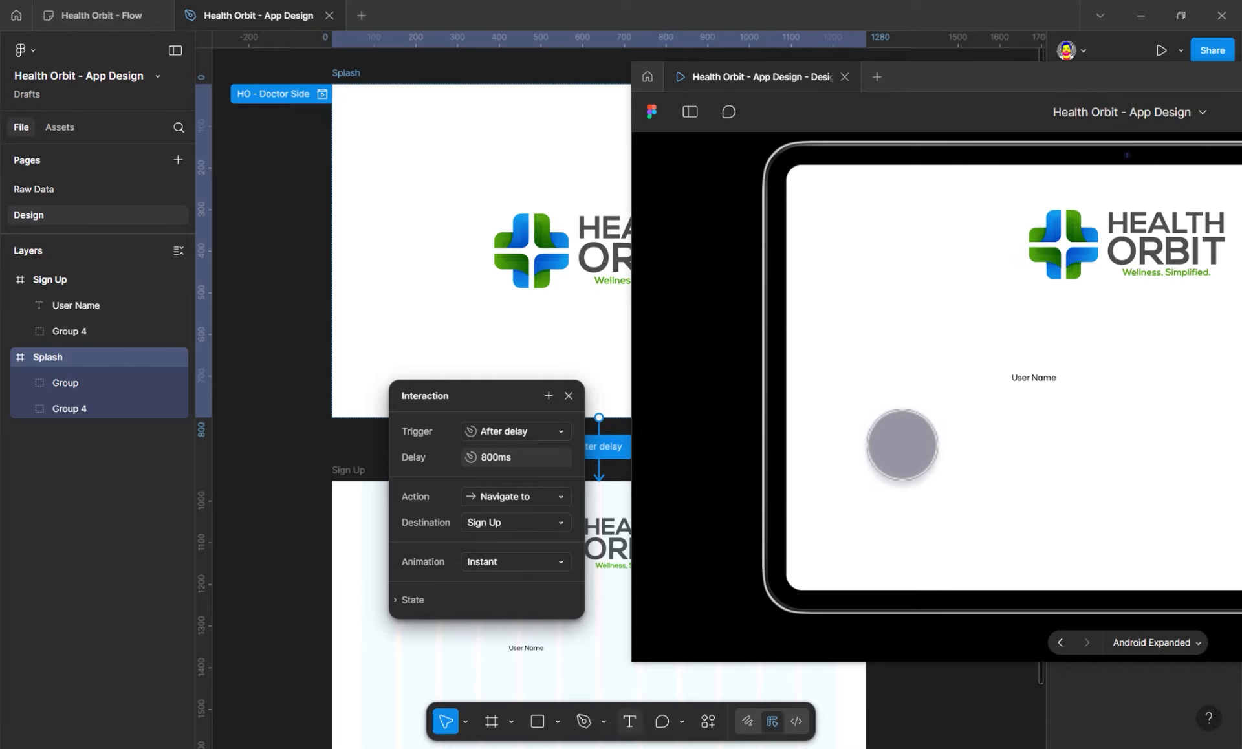
pyautogui.moveTo(969, 84); pyautogui.dragTo(824, 78)
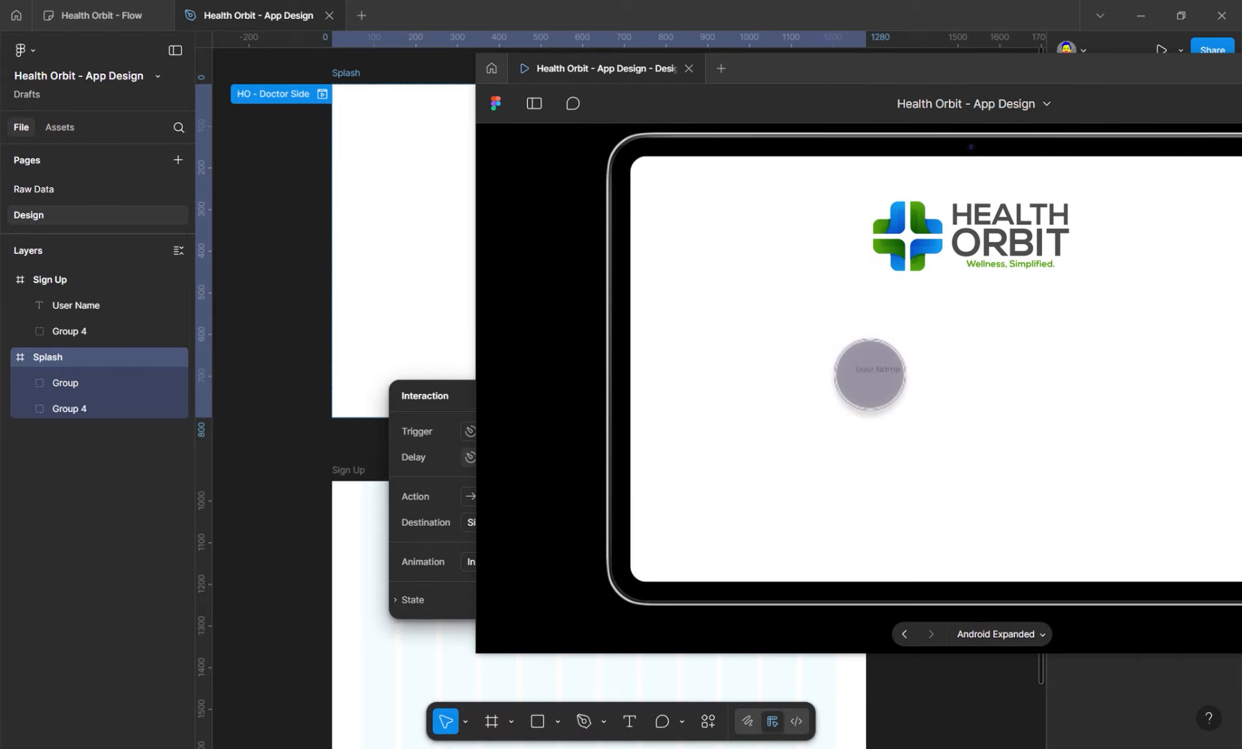
pyautogui.press('r')
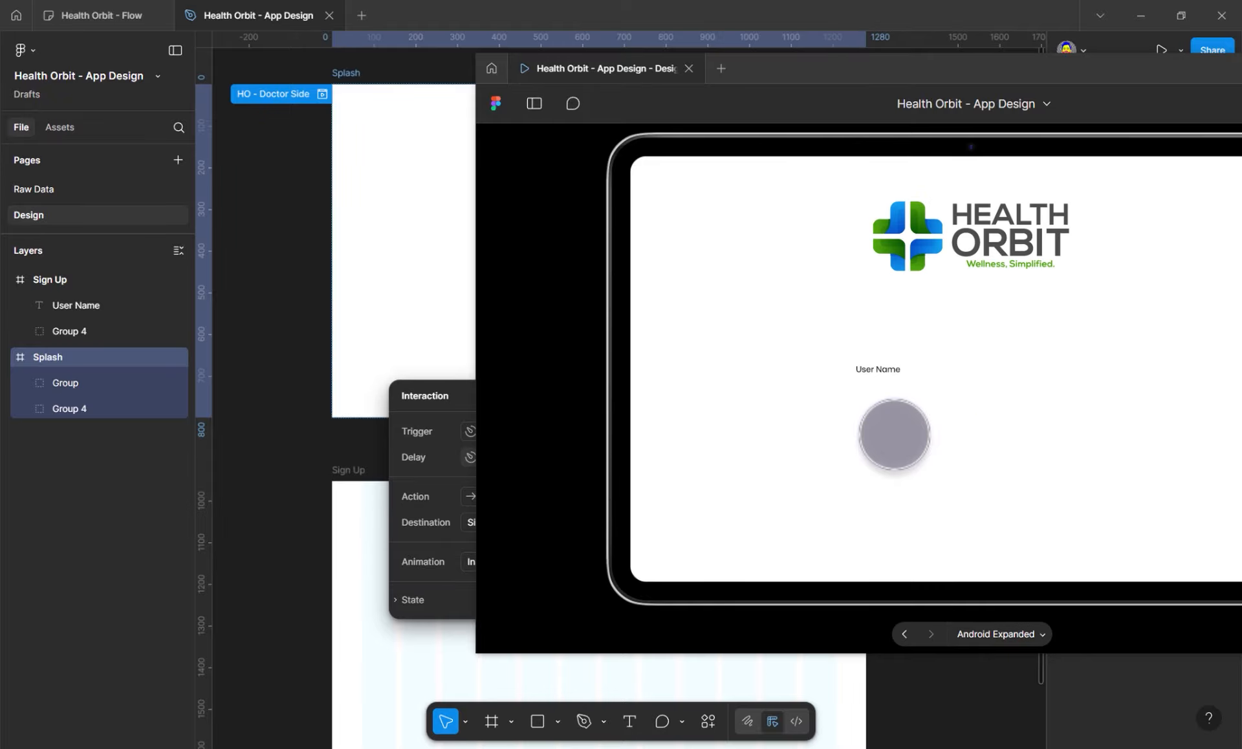
# Set the animation of the Splash to Sign Up interaction to Smart animate
pyautogui.click(556, 2)
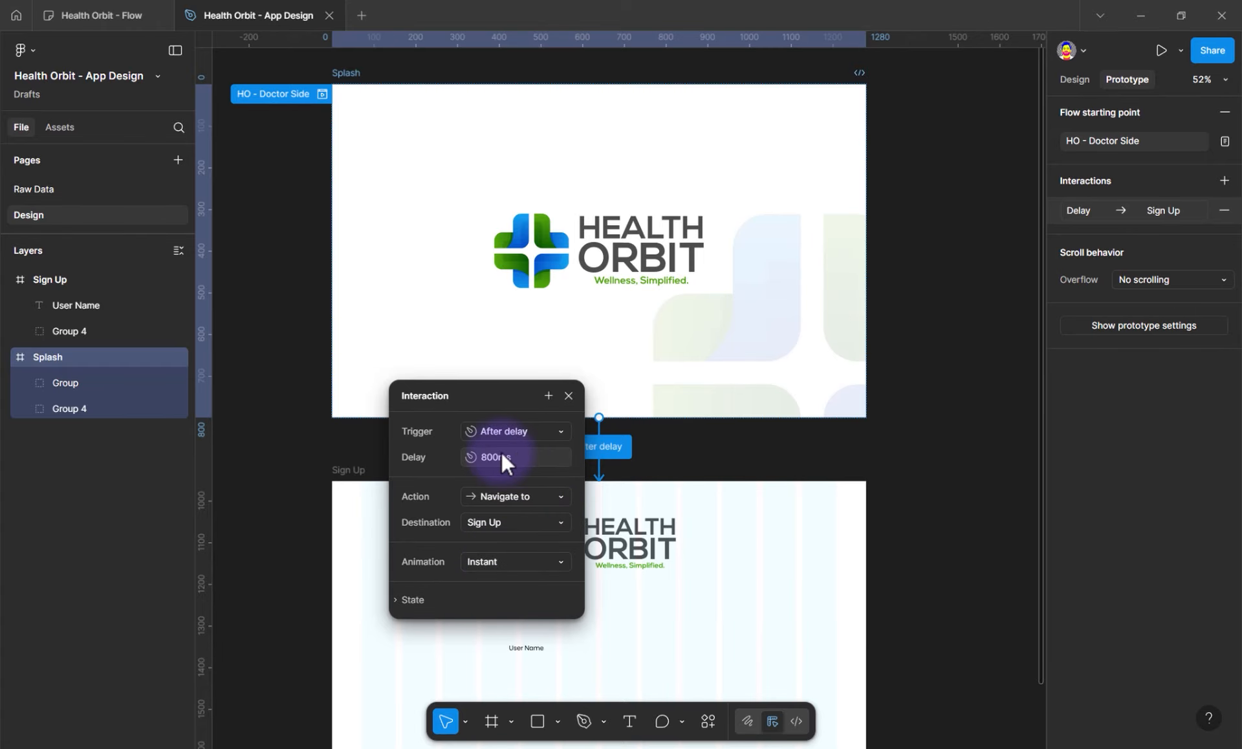
pyautogui.click(499, 559)
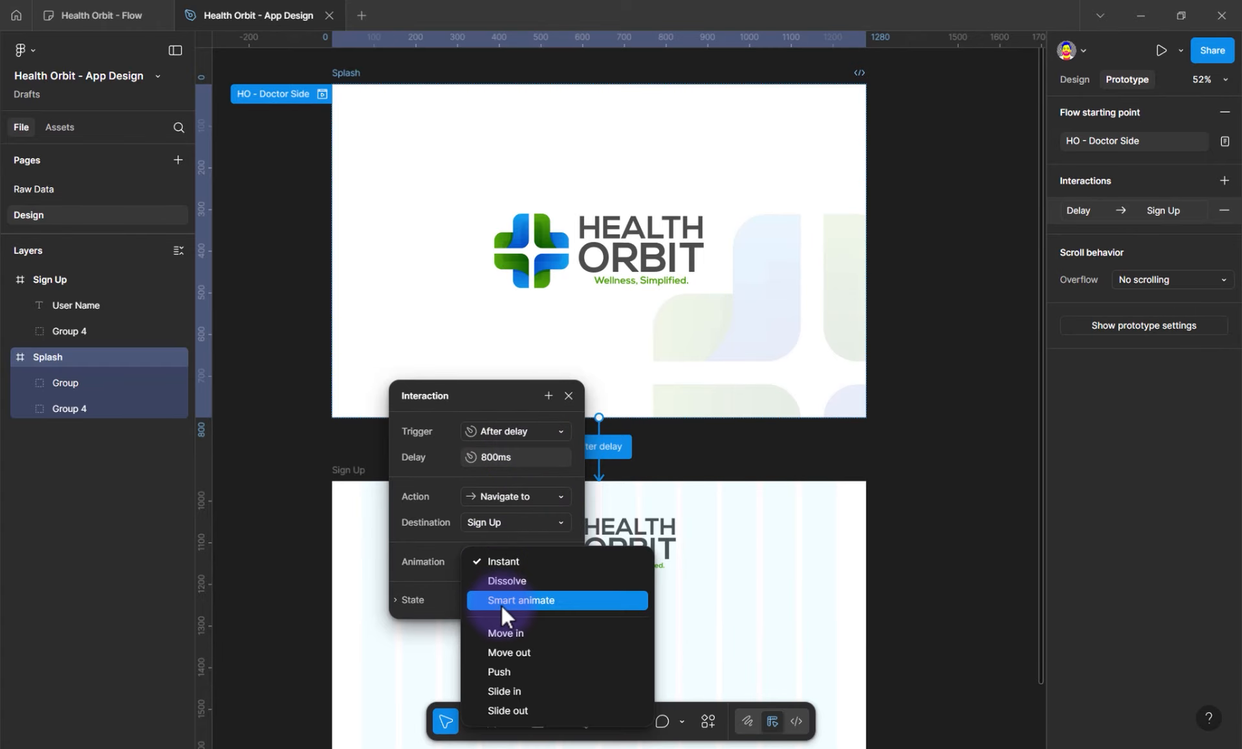
pyautogui.click(504, 604)
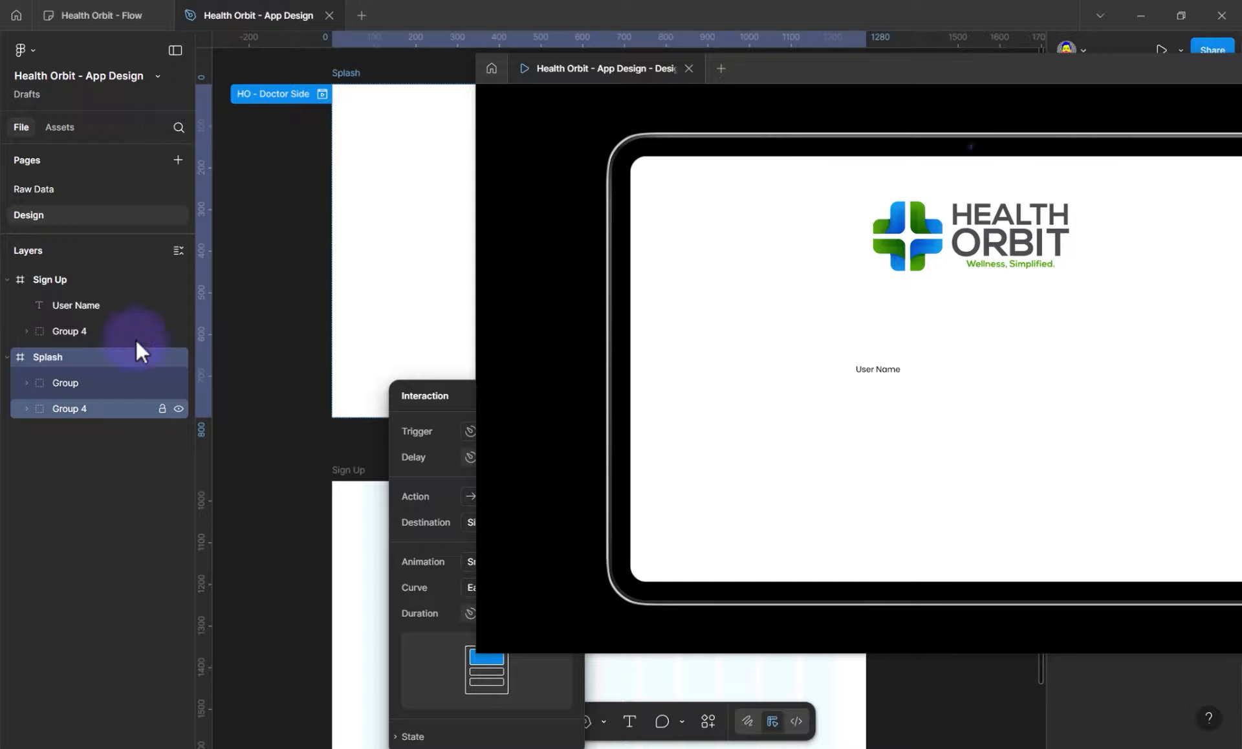
# Examine the matching logo groups in the Splash and Sign Up frames and the After delay interaction's settings
pyautogui.click(54, 362)
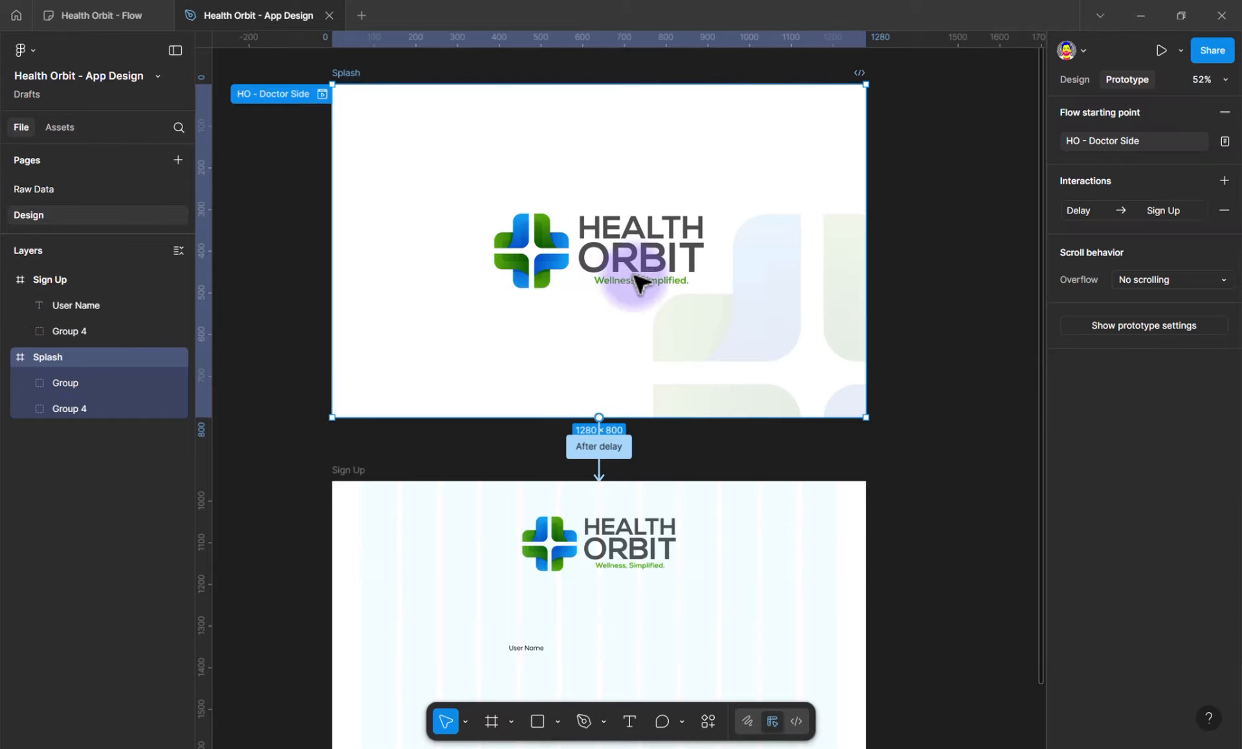
pyautogui.click(59, 408)
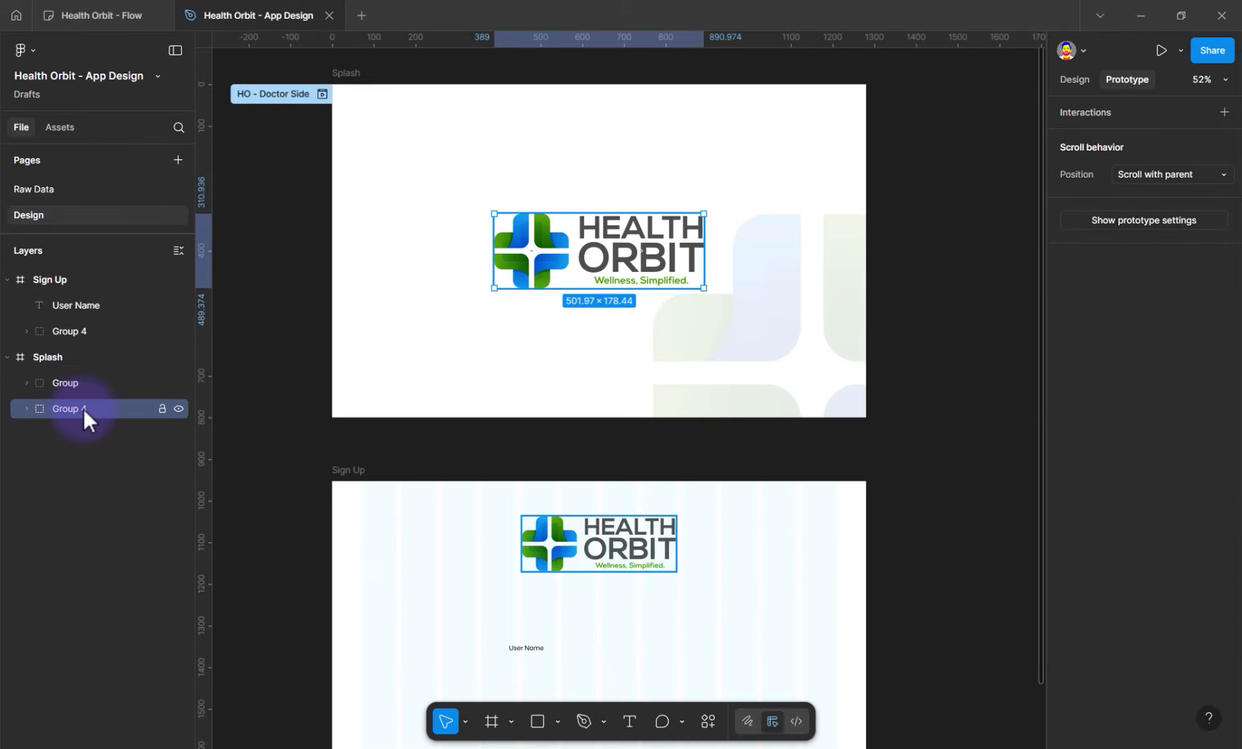
pyautogui.moveTo(429, 551); pyautogui.dragTo(410, 318)
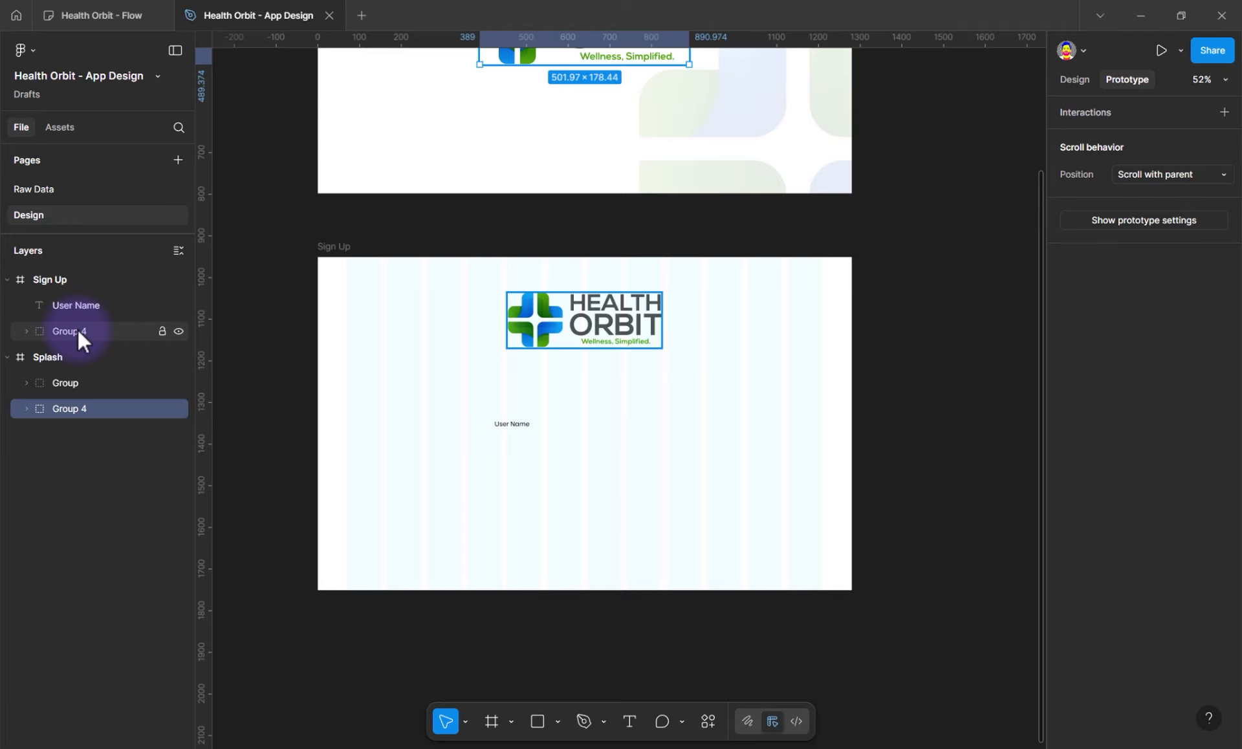
pyautogui.scroll(3, 433, 236)
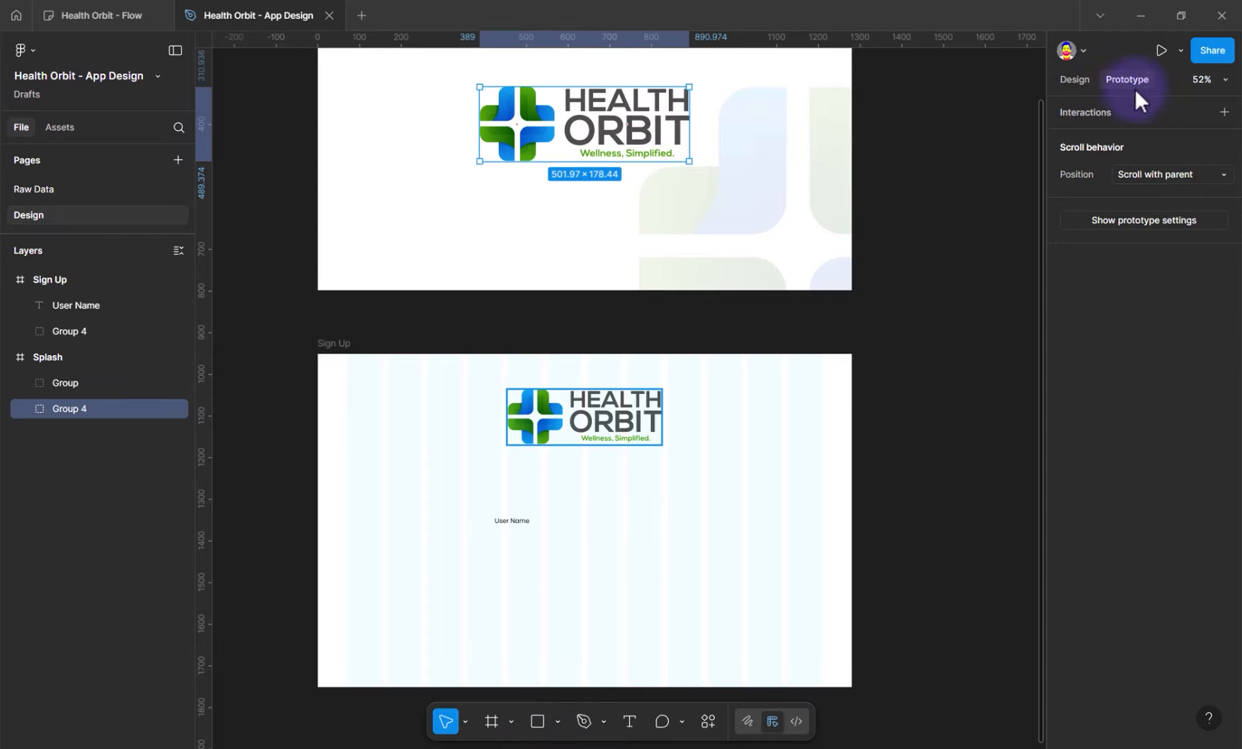
pyautogui.click(575, 278)
pyautogui.moveTo(497, 330); pyautogui.dragTo(497, 349)
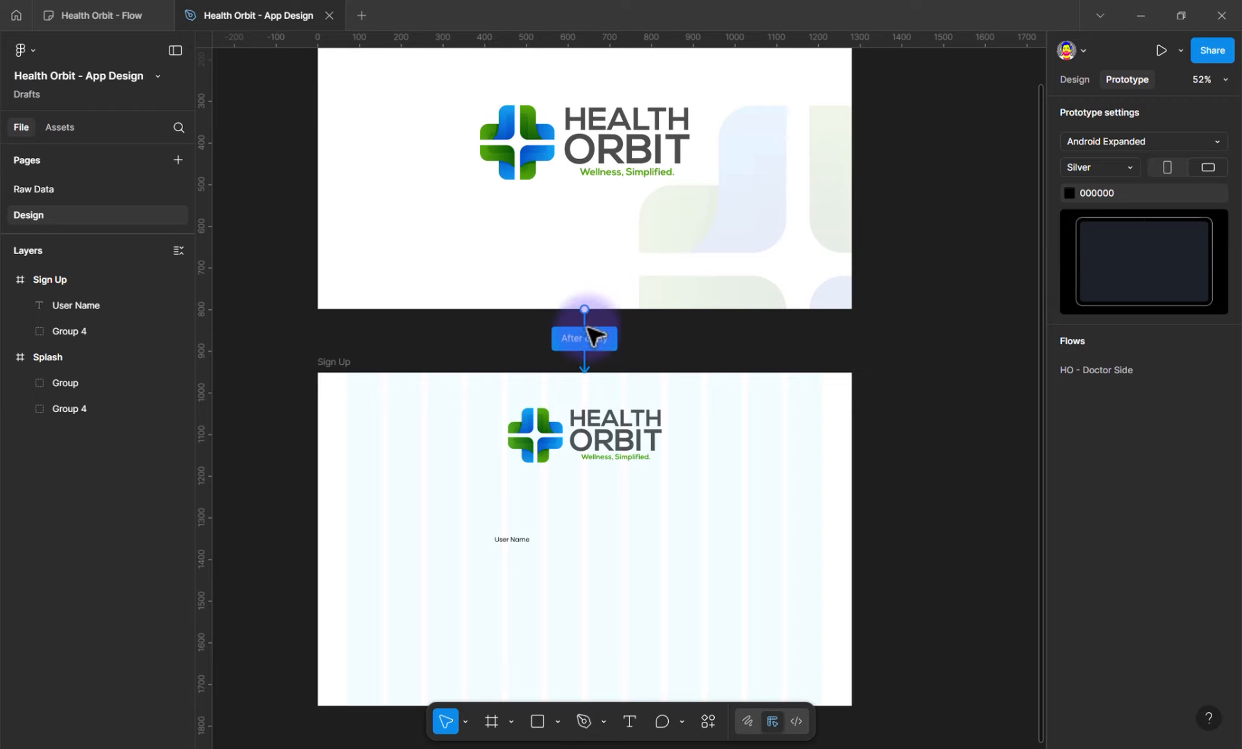
pyautogui.click(586, 336)
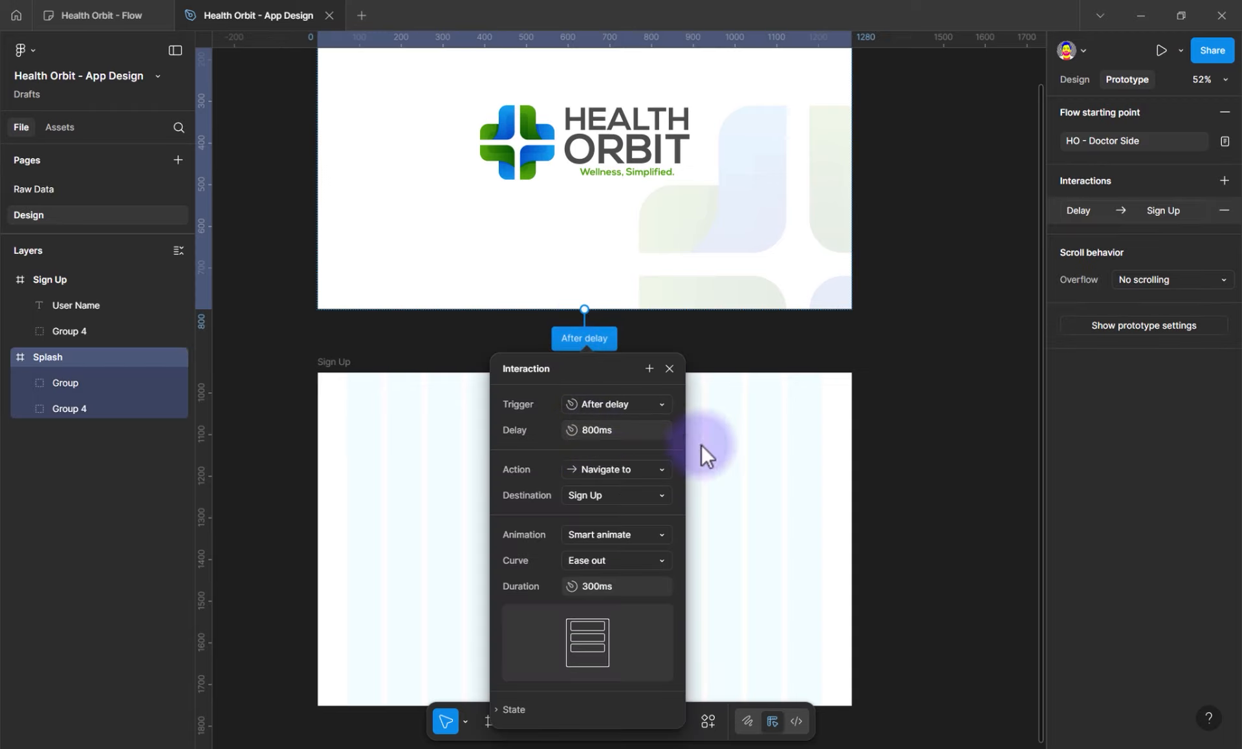
pyautogui.click(883, 353)
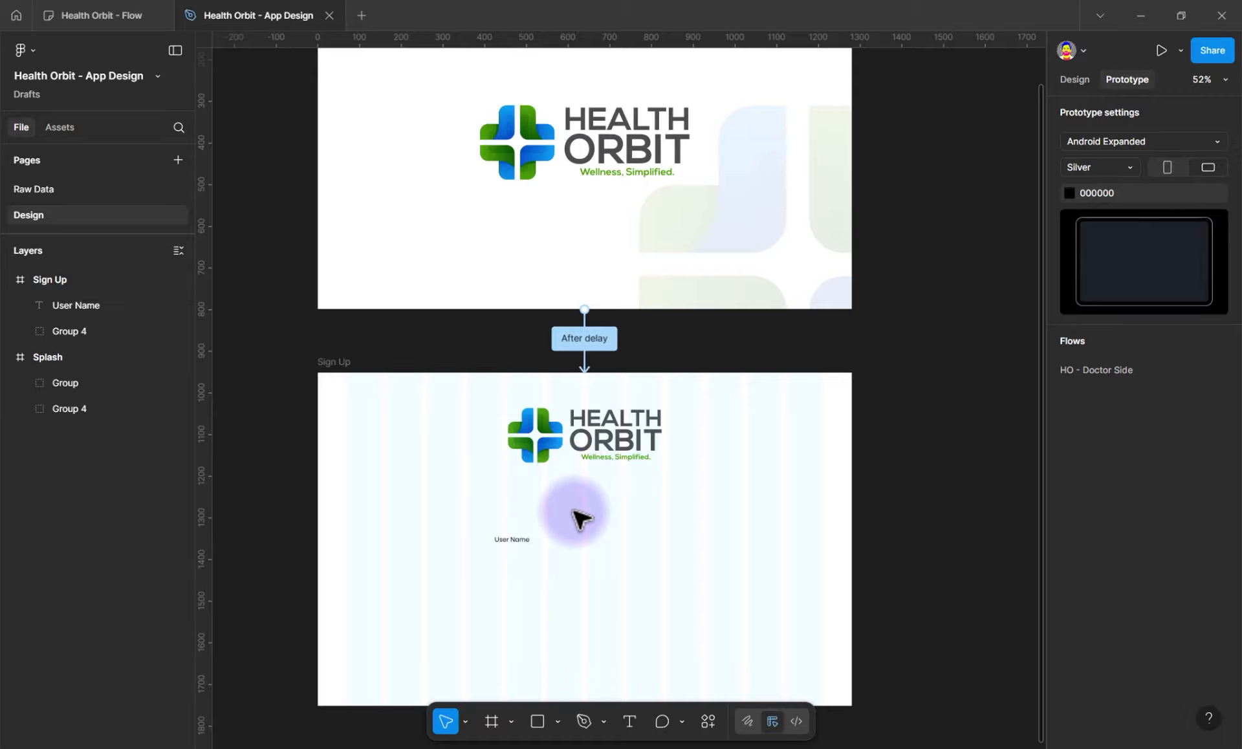
# Return to the design properties and move the prototype preview window out of the way of the canvas
pyautogui.click(1076, 81)
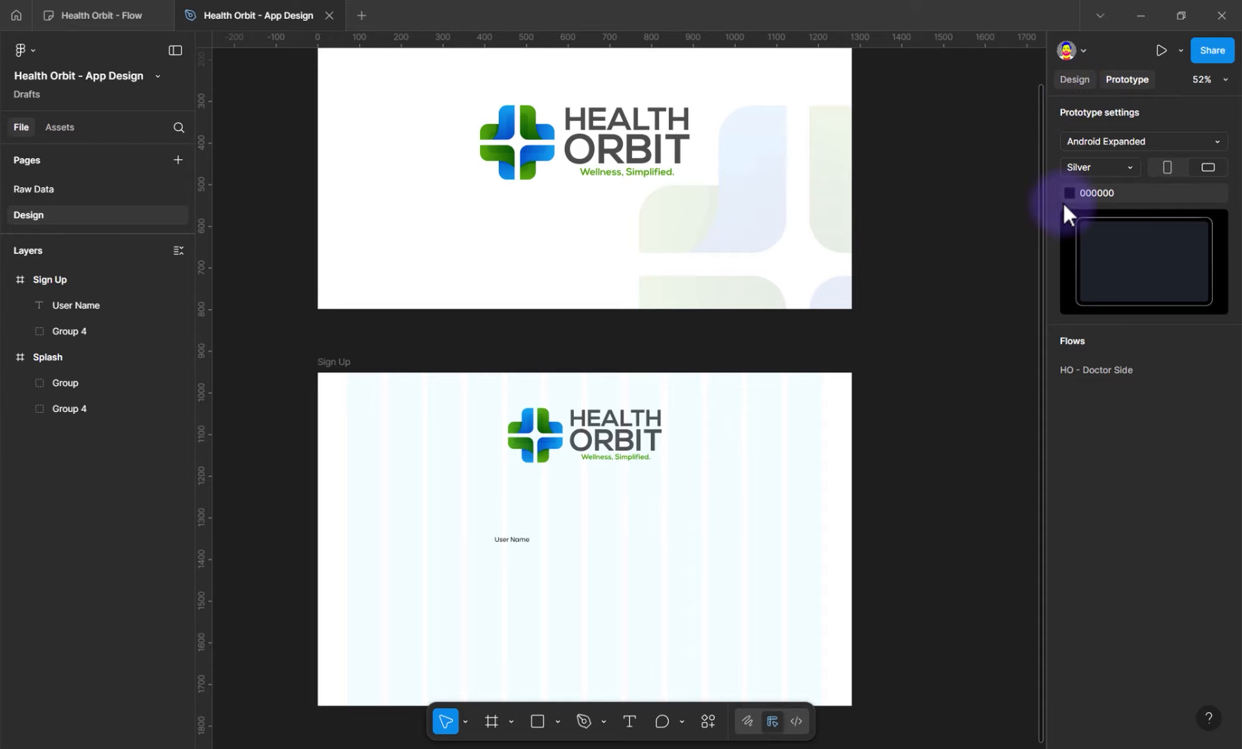
pyautogui.click(625, 748)
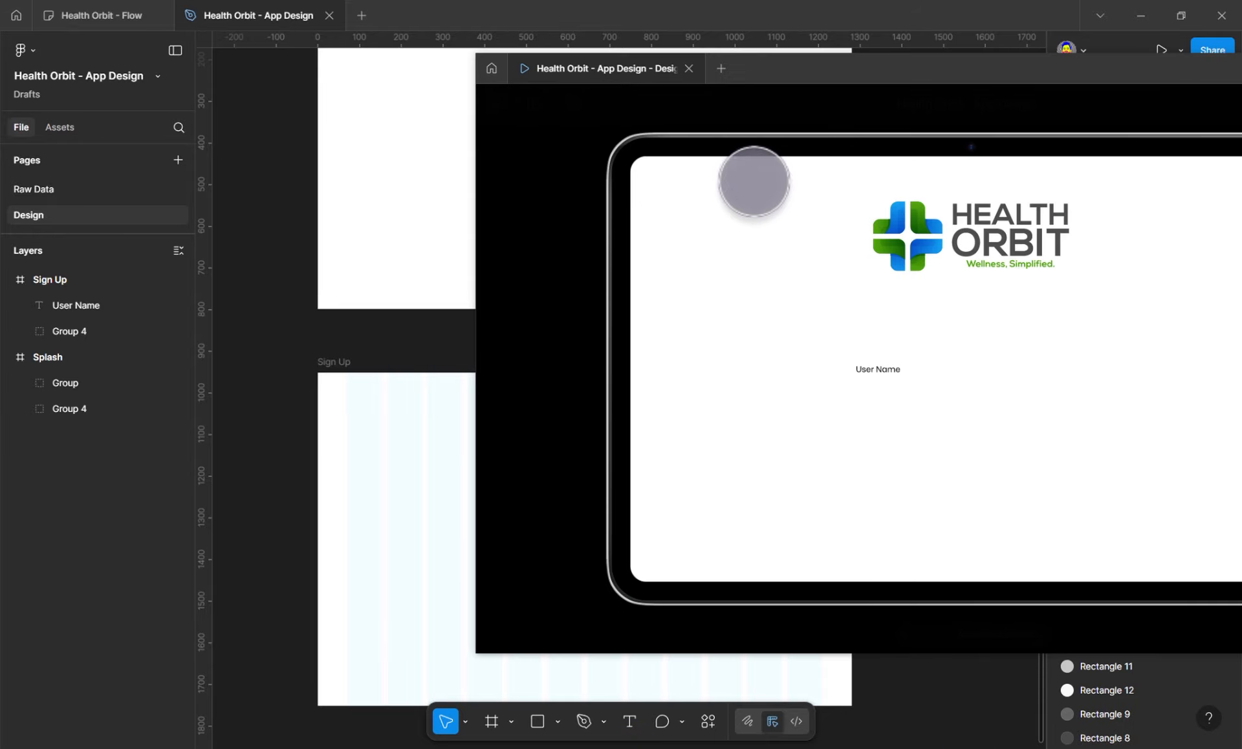
pyautogui.moveTo(935, 72); pyautogui.dragTo(0, 75)
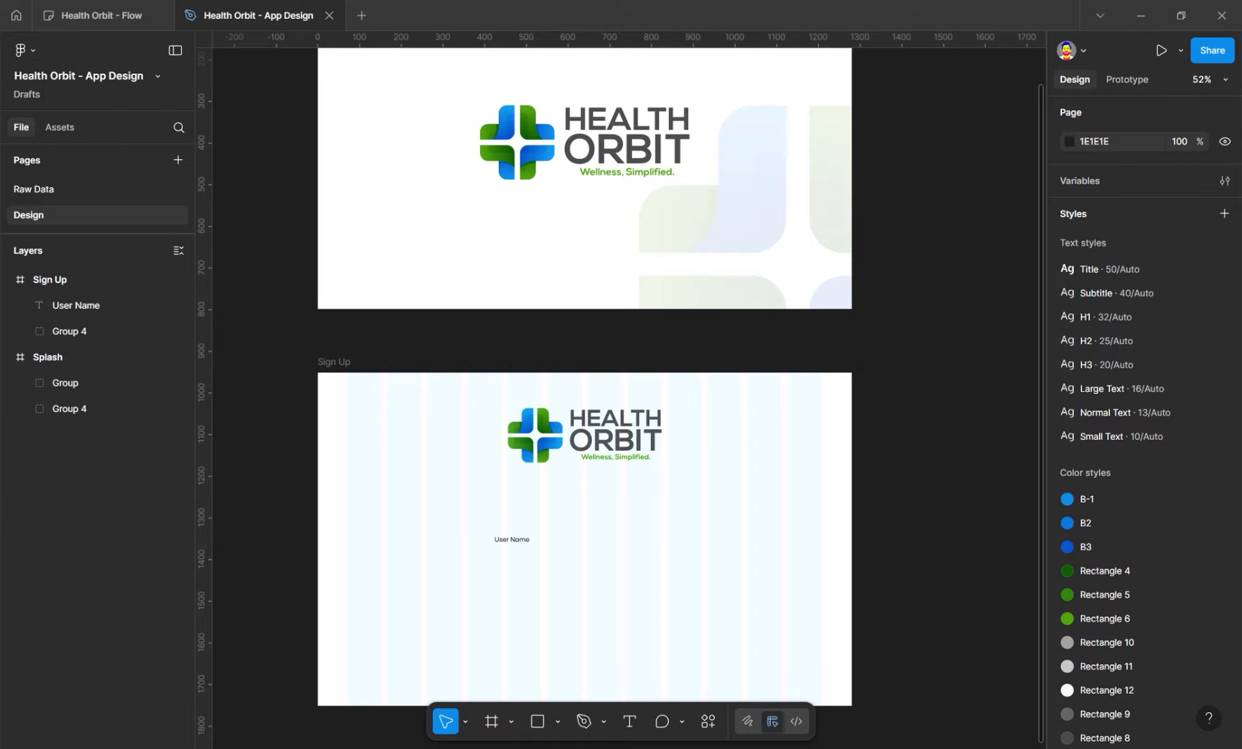
# Move the User Name text beneath the logo in the Sign Up frame, to about X 495, Y 329
pyautogui.click(518, 539)
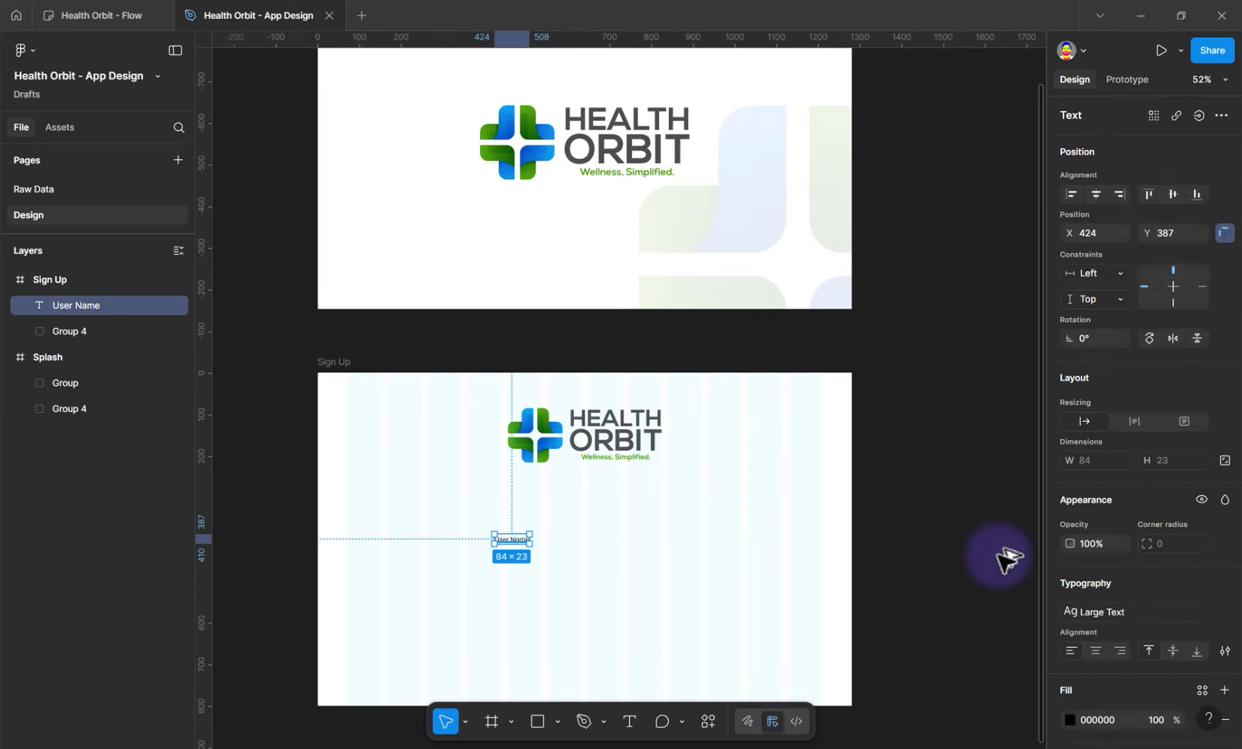
pyautogui.press('Escape')
pyautogui.click(518, 541)
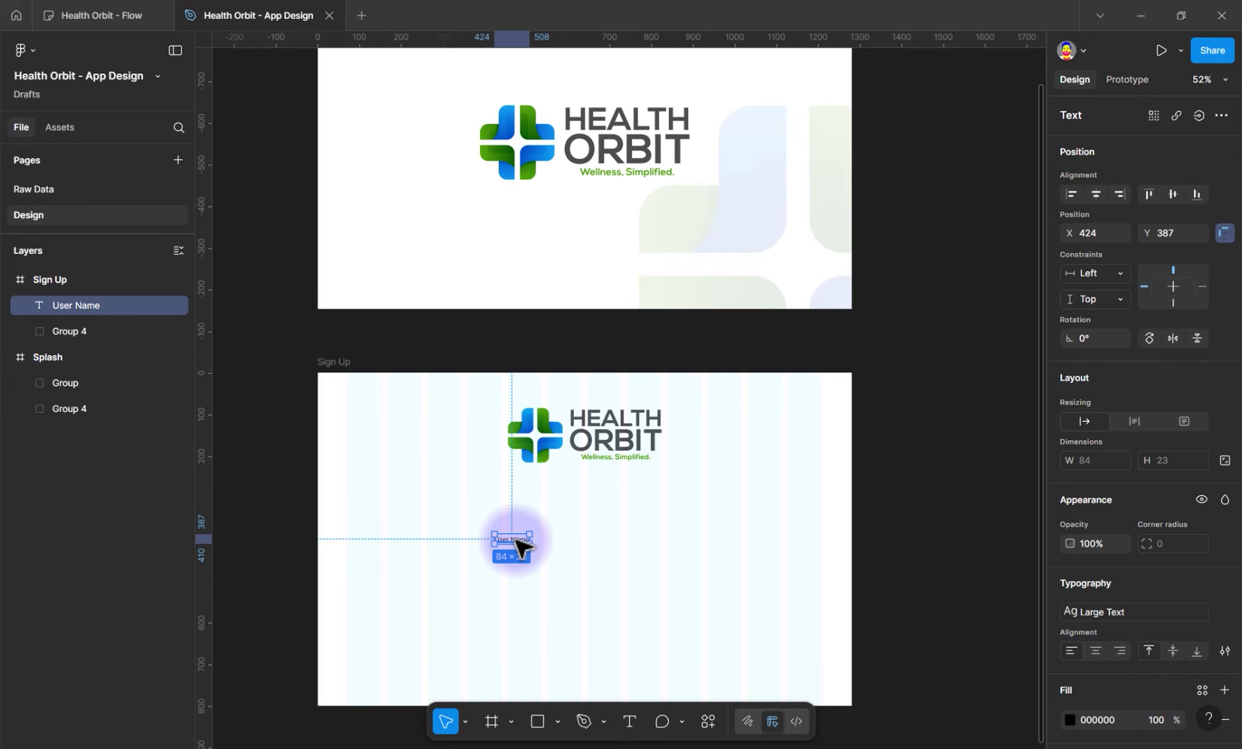
pyautogui.scroll(3, 525, 563)
pyautogui.scroll(2, 522, 556)
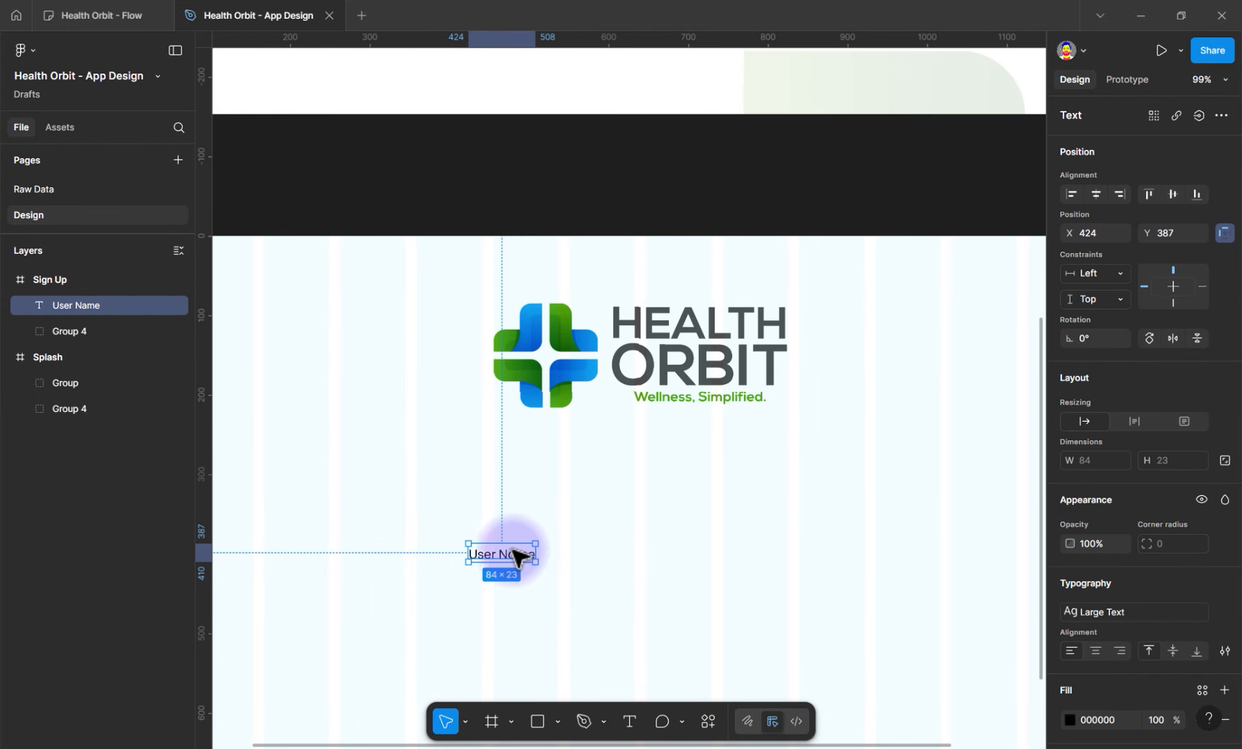
pyautogui.moveTo(517, 551); pyautogui.dragTo(568, 518)
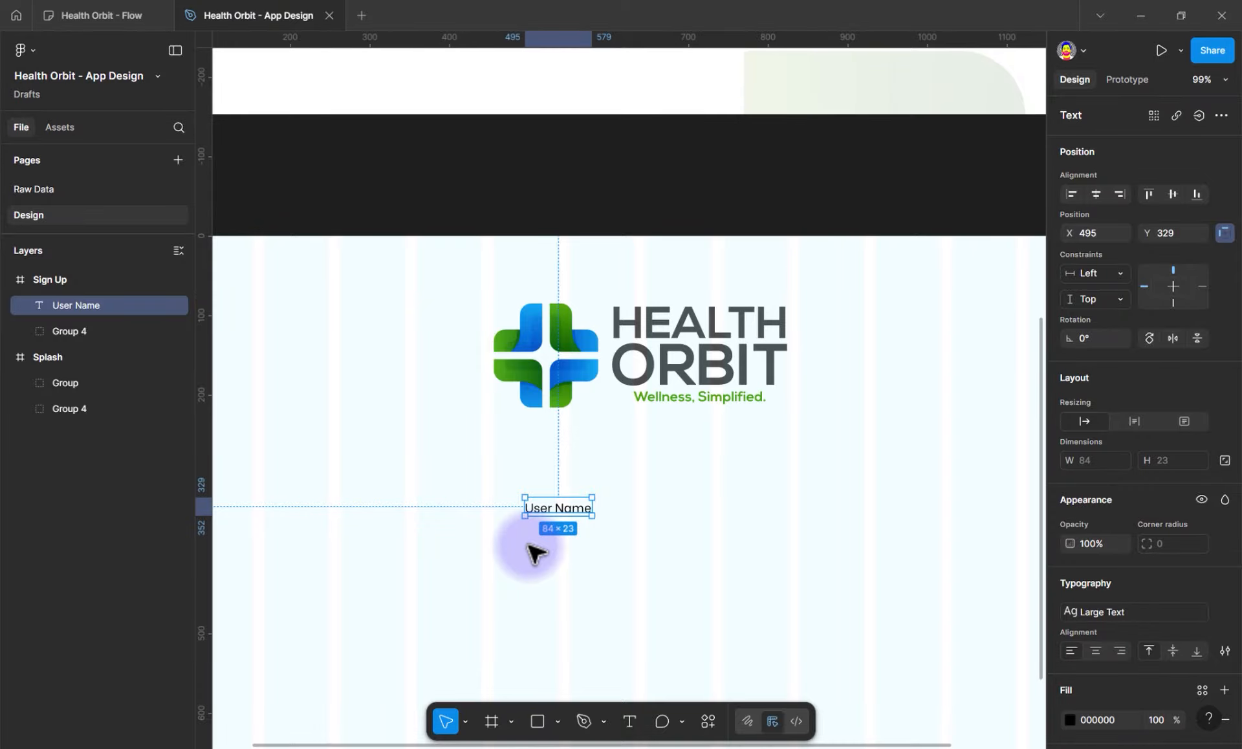
pyautogui.click(578, 523)
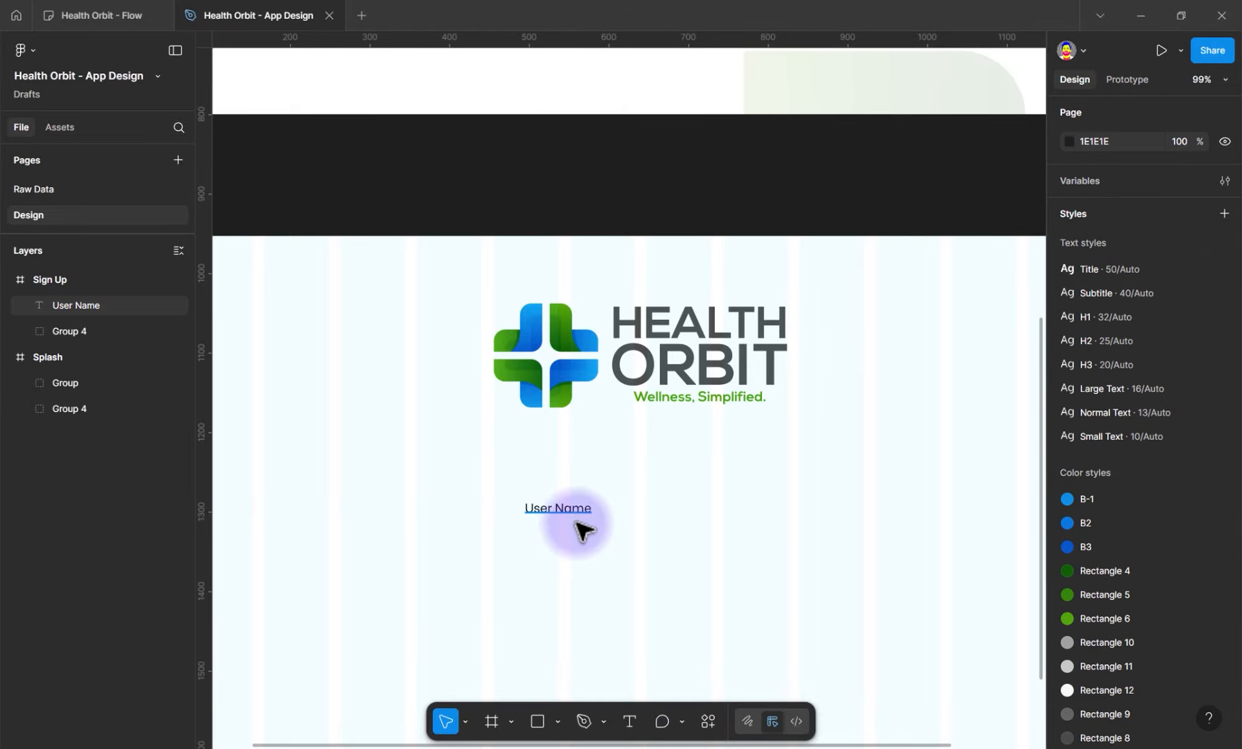
pyautogui.click(575, 518)
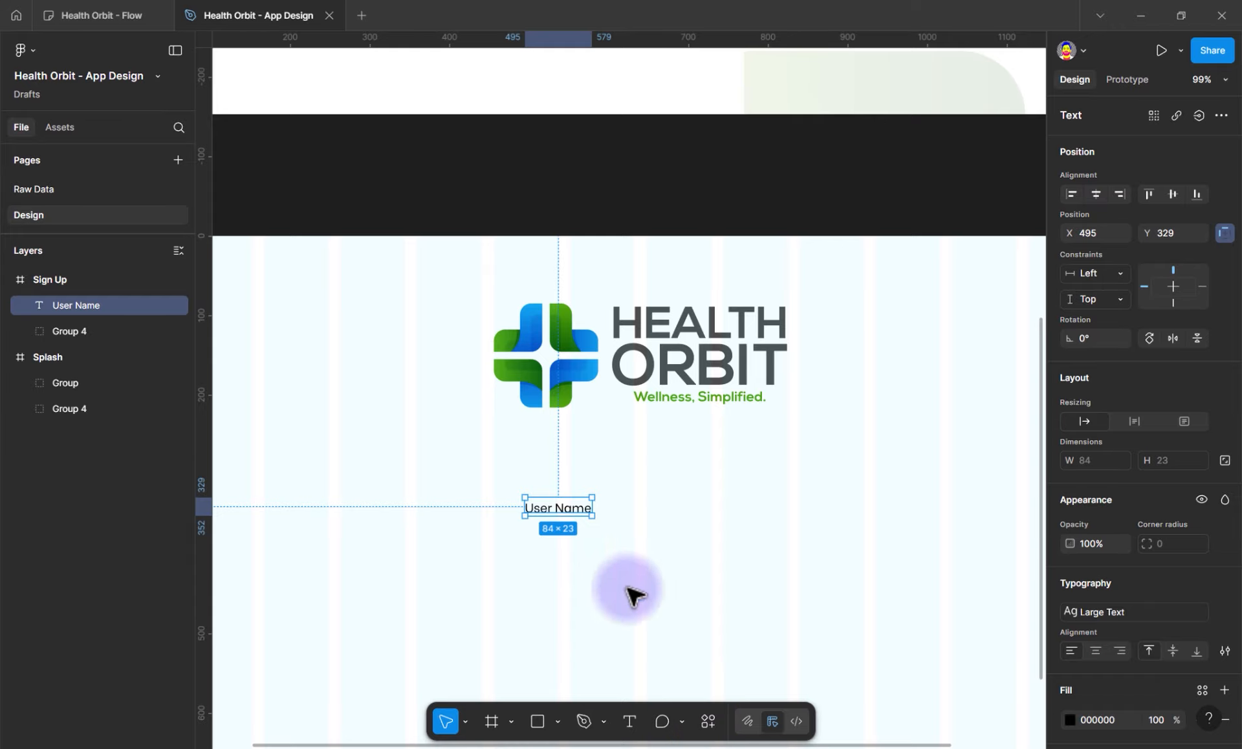
pyautogui.press('Escape')
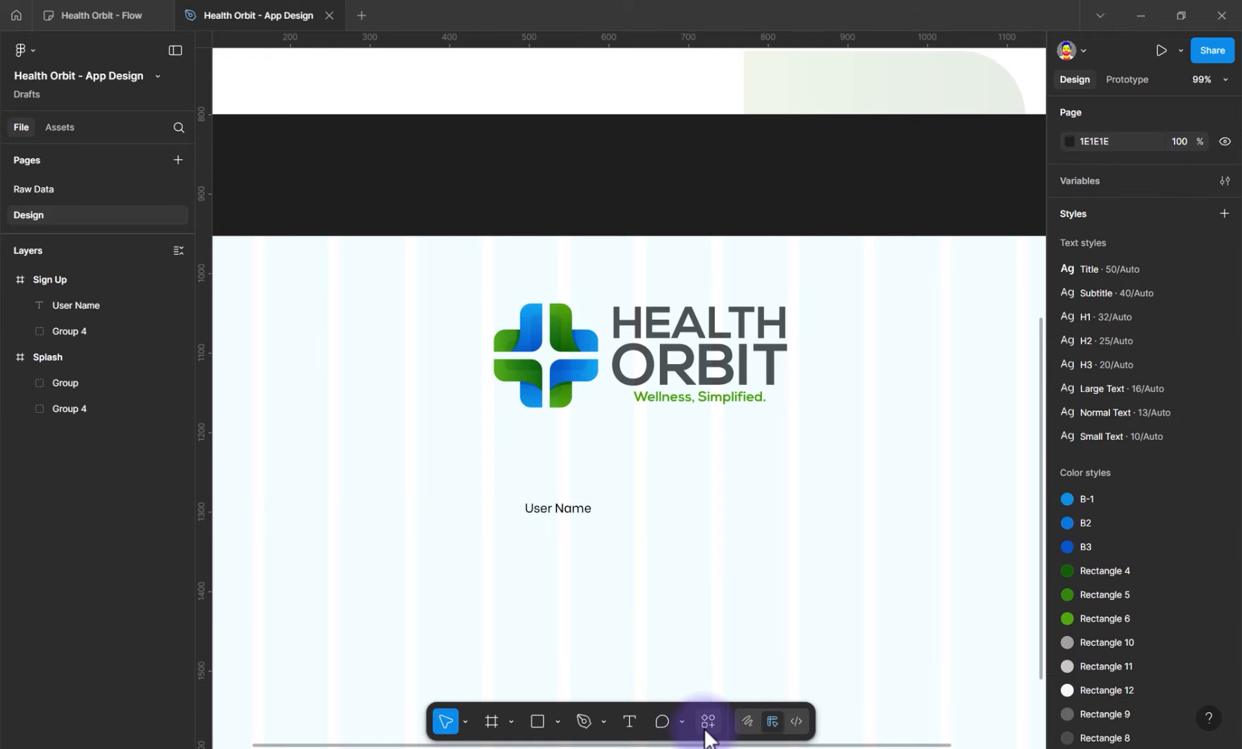
# Run the Iconify plugin and browse its brush icons
pyautogui.click(706, 730)
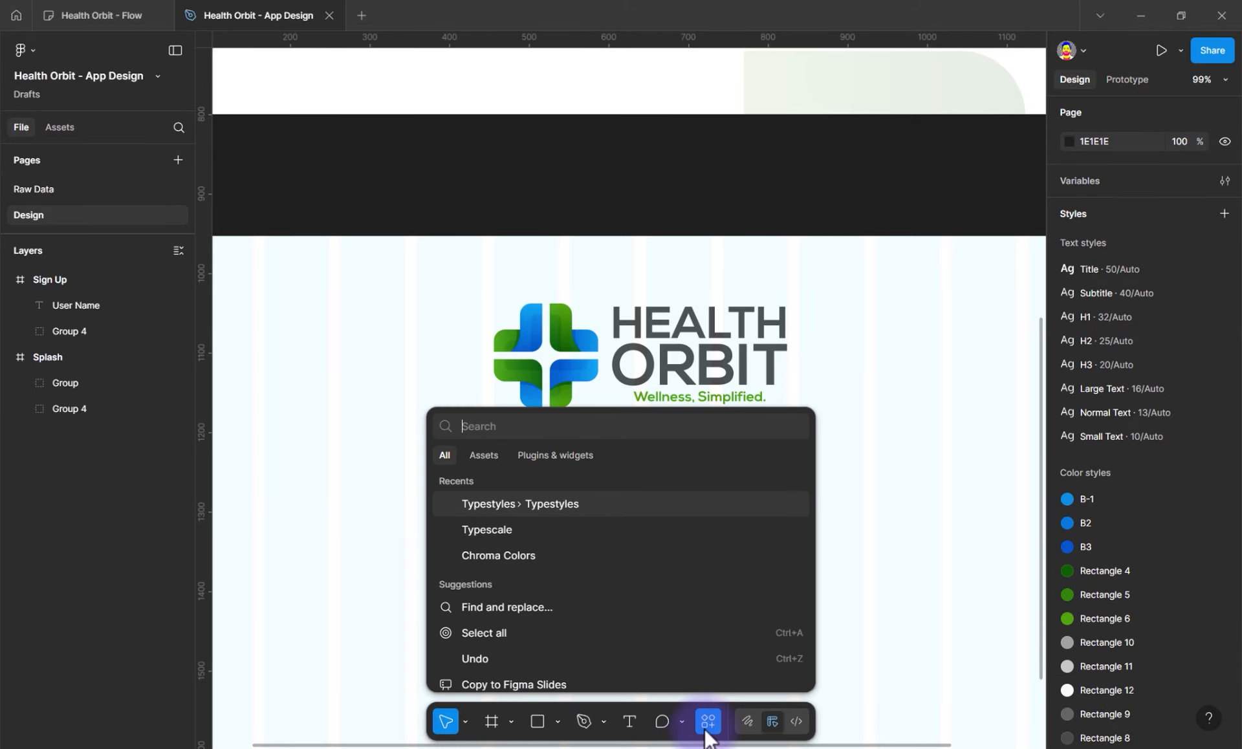
pyautogui.click(542, 456)
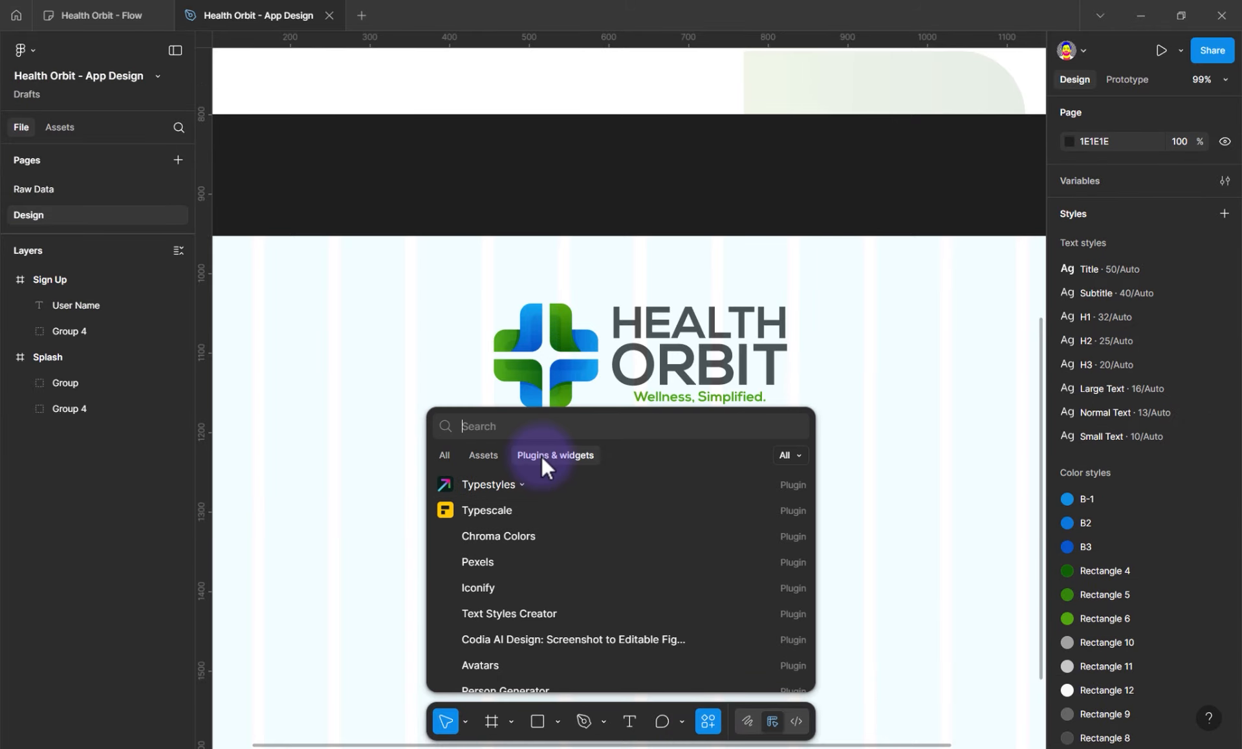
pyautogui.click(469, 590)
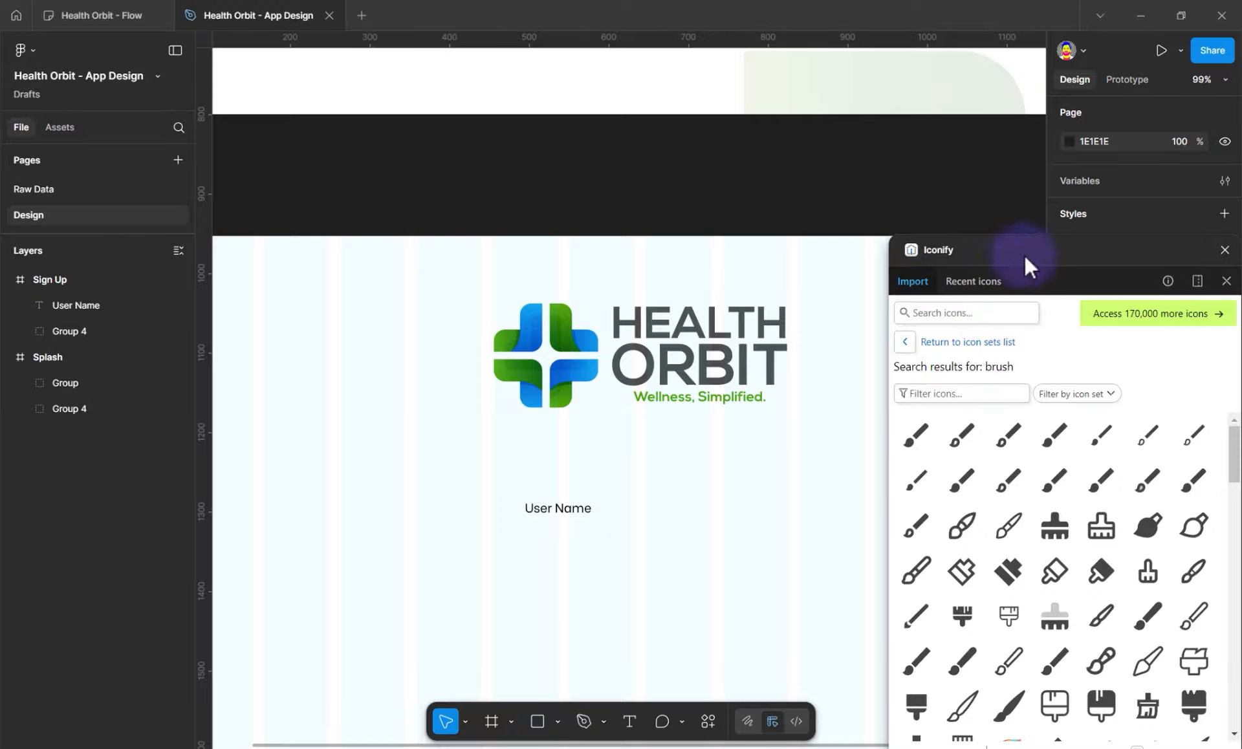
pyautogui.moveTo(1026, 263); pyautogui.dragTo(172, 80)
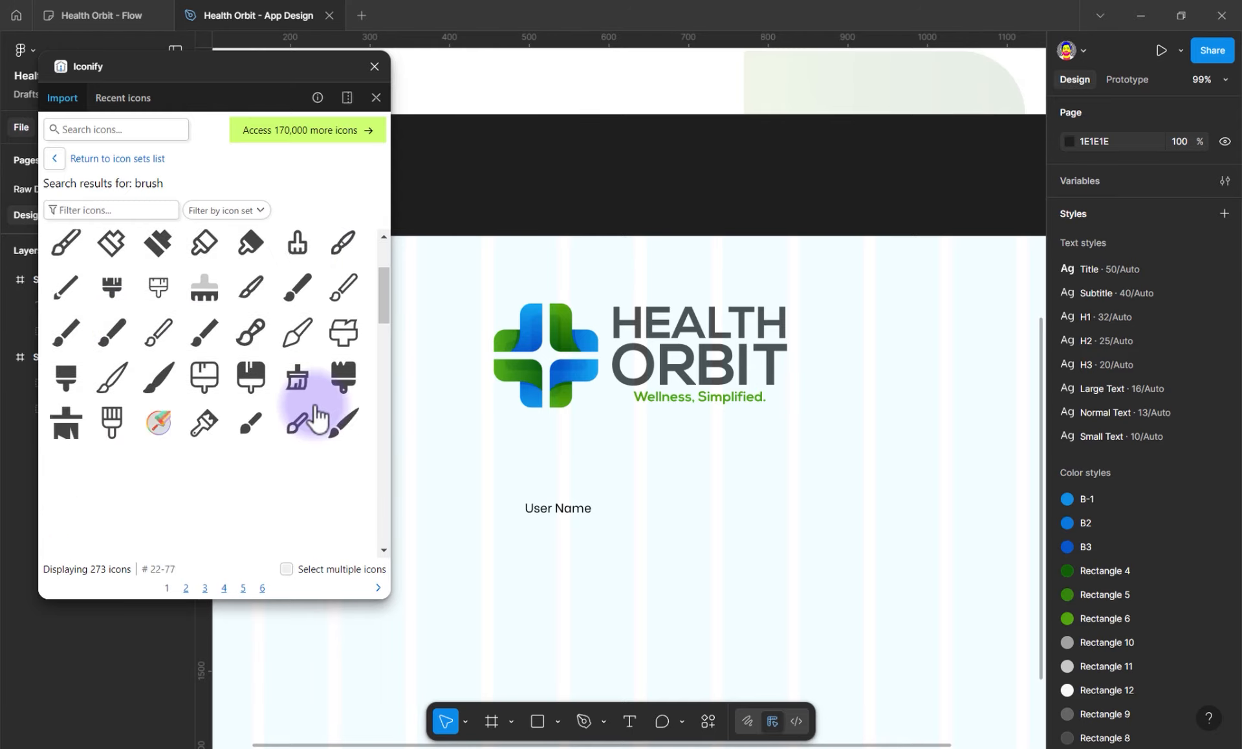
pyautogui.scroll(-5, 329, 439)
pyautogui.scroll(5, 330, 439)
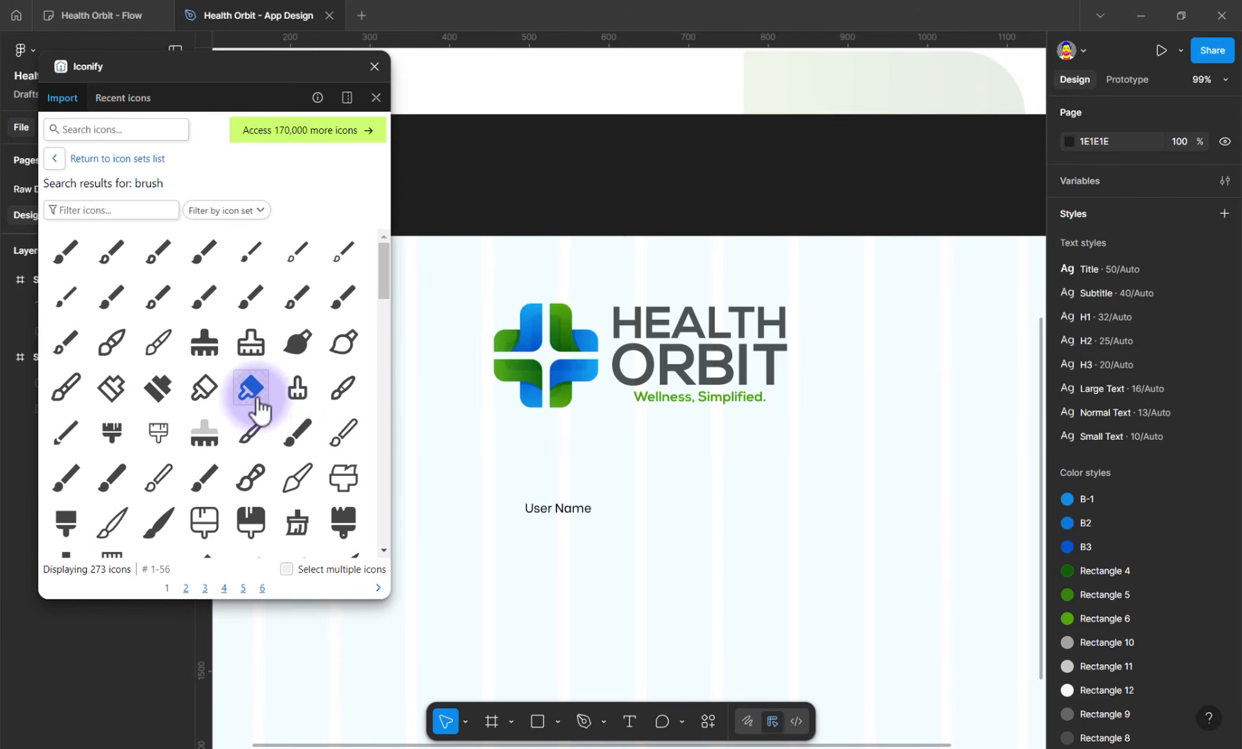
pyautogui.moveTo(207, 391); pyautogui.dragTo(262, 455)
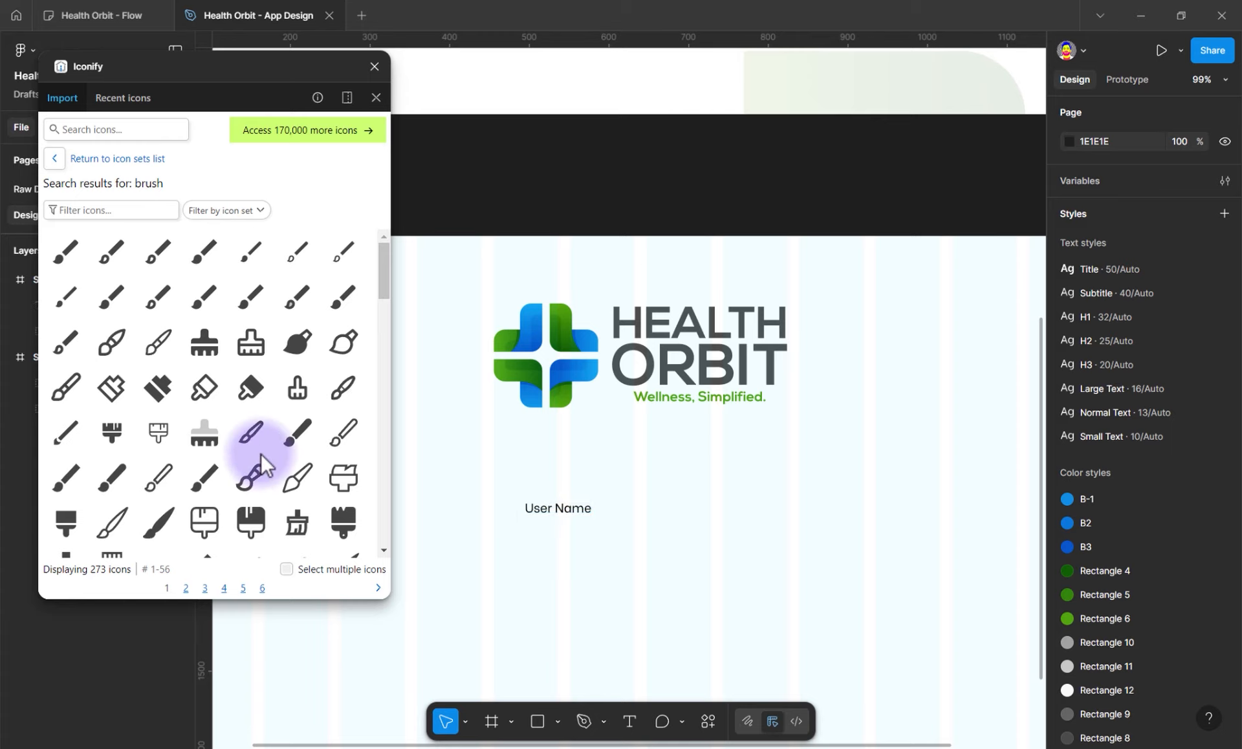
# Import the outlined bx:brush icon as a component in colour #1e1e1e and place it beside the User Name text, at about X 657, Y 1277
pyautogui.click(206, 392)
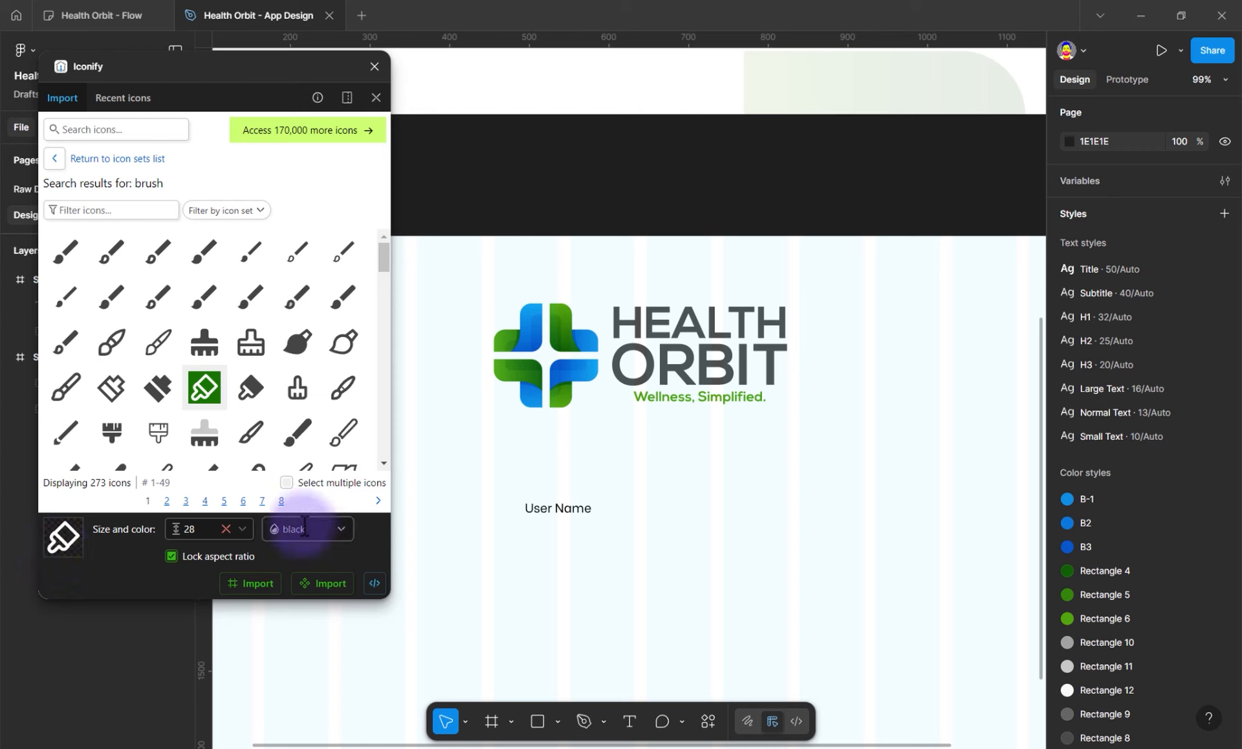
pyautogui.click(345, 532)
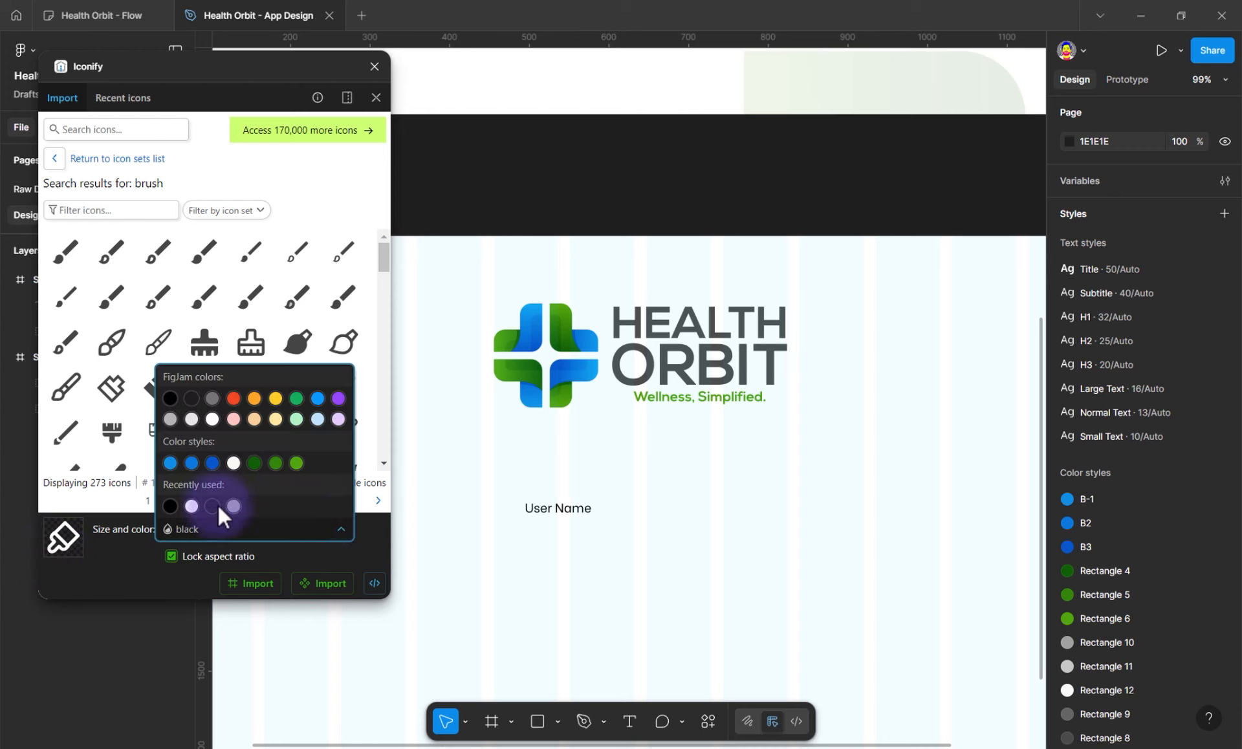
pyautogui.click(192, 397)
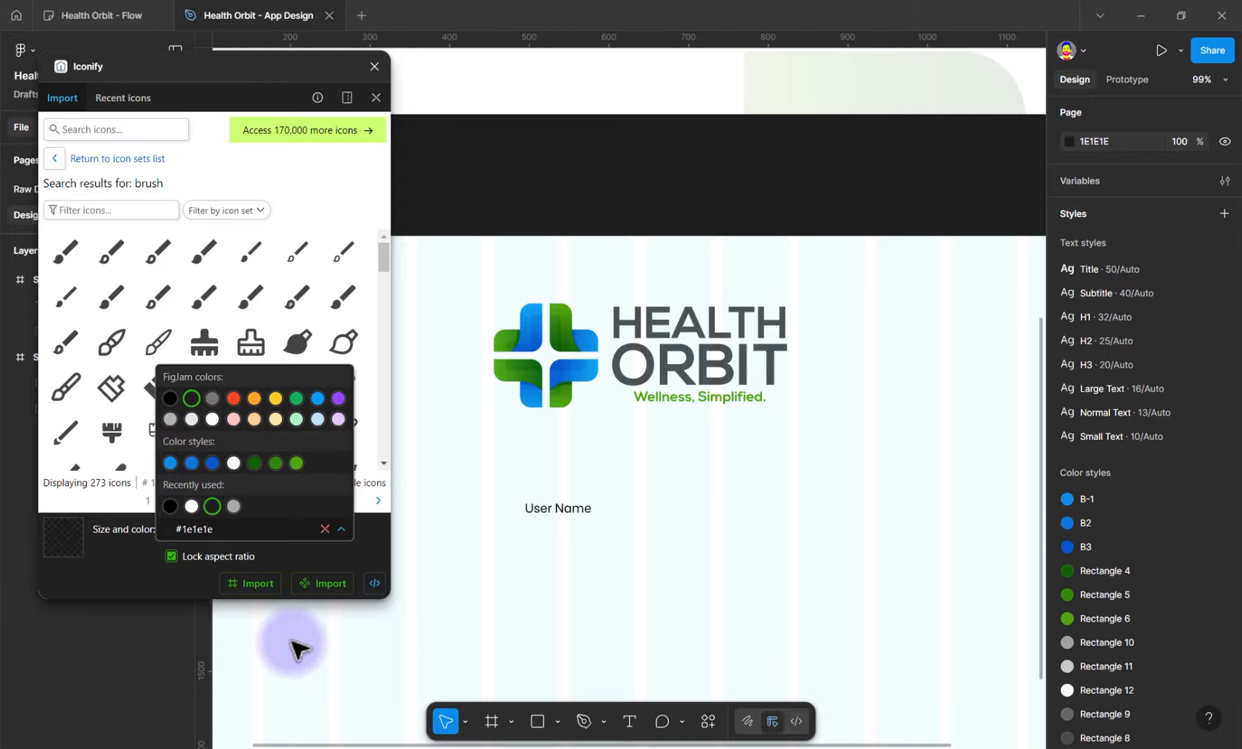
pyautogui.click(320, 566)
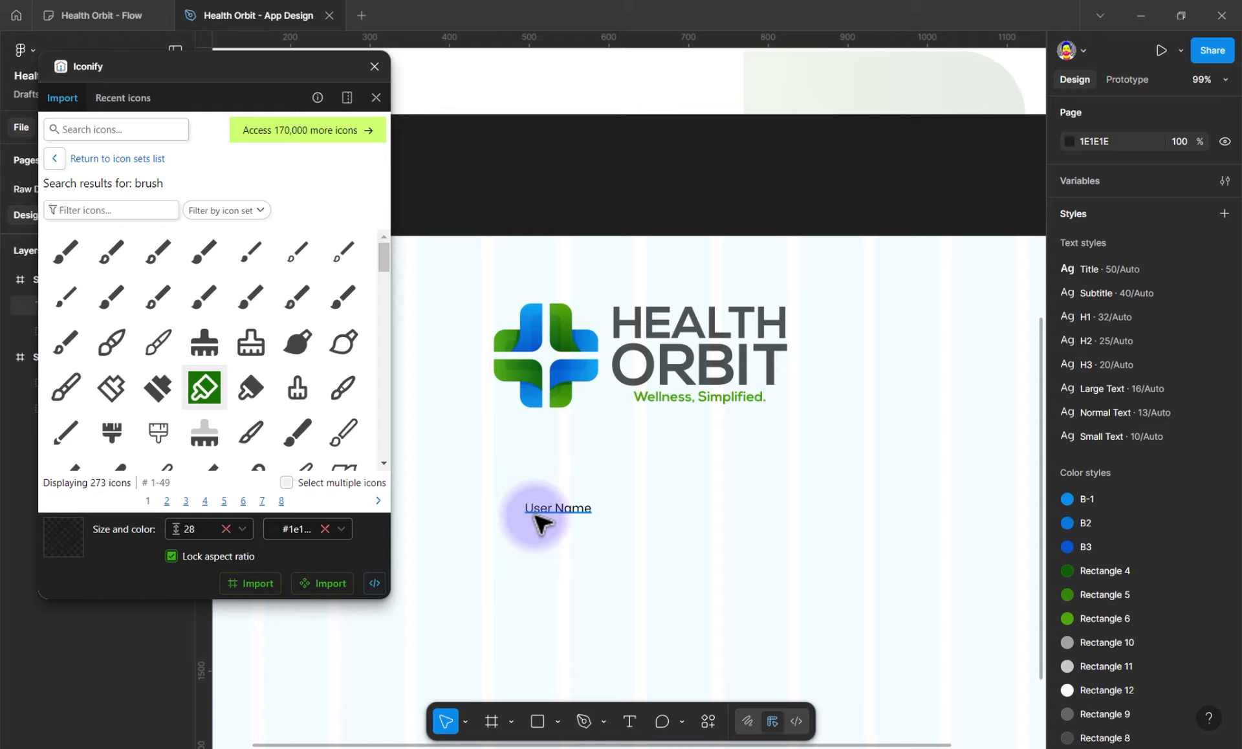
pyautogui.click(326, 584)
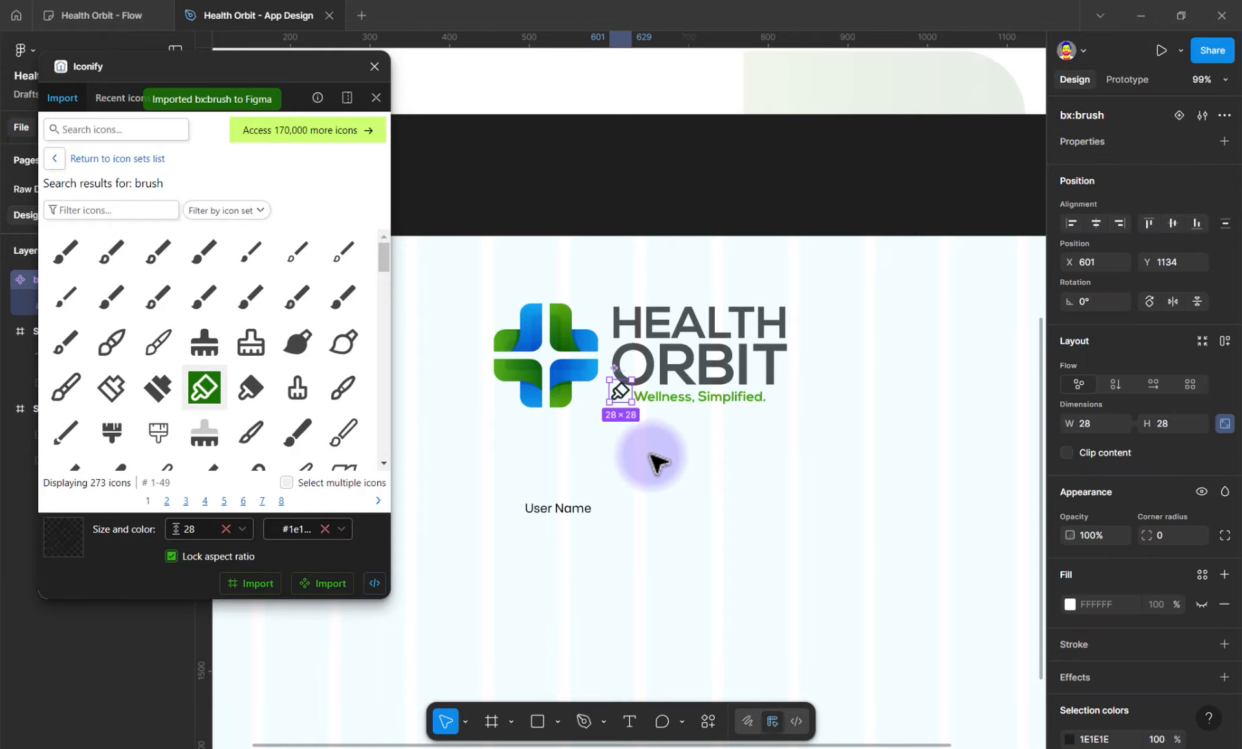
pyautogui.moveTo(620, 388)
pyautogui.mouseDown()
pyautogui.moveTo(647, 513)
pyautogui.moveTo(664, 488)
pyautogui.mouseUp()
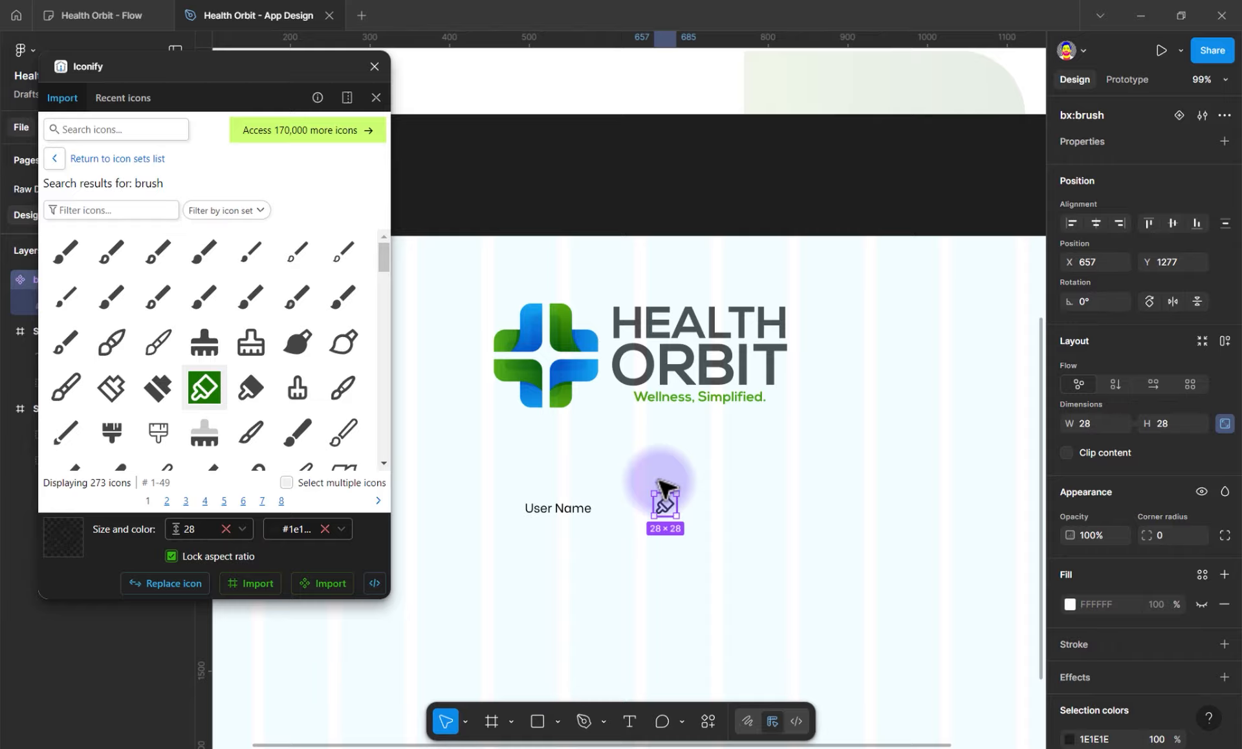
pyautogui.press('Escape')
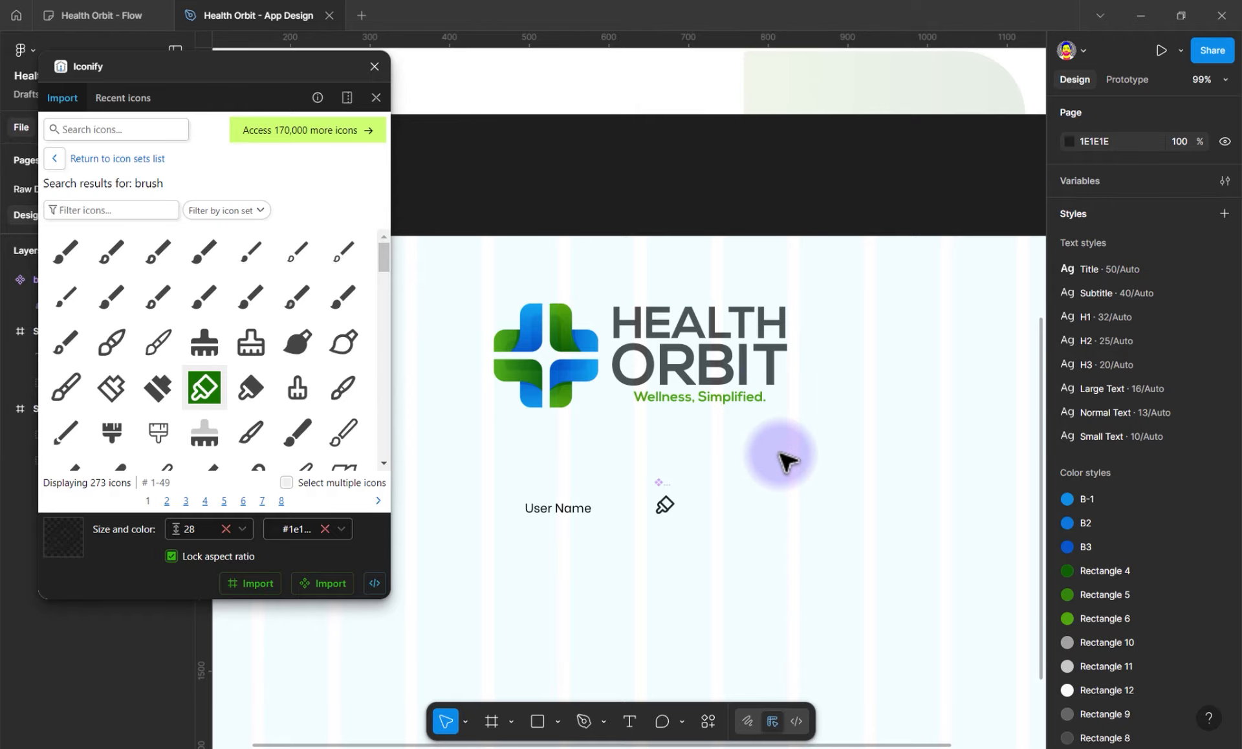
# Apply auto layout to the User Name text and the brush icon in one selection
pyautogui.click(662, 503)
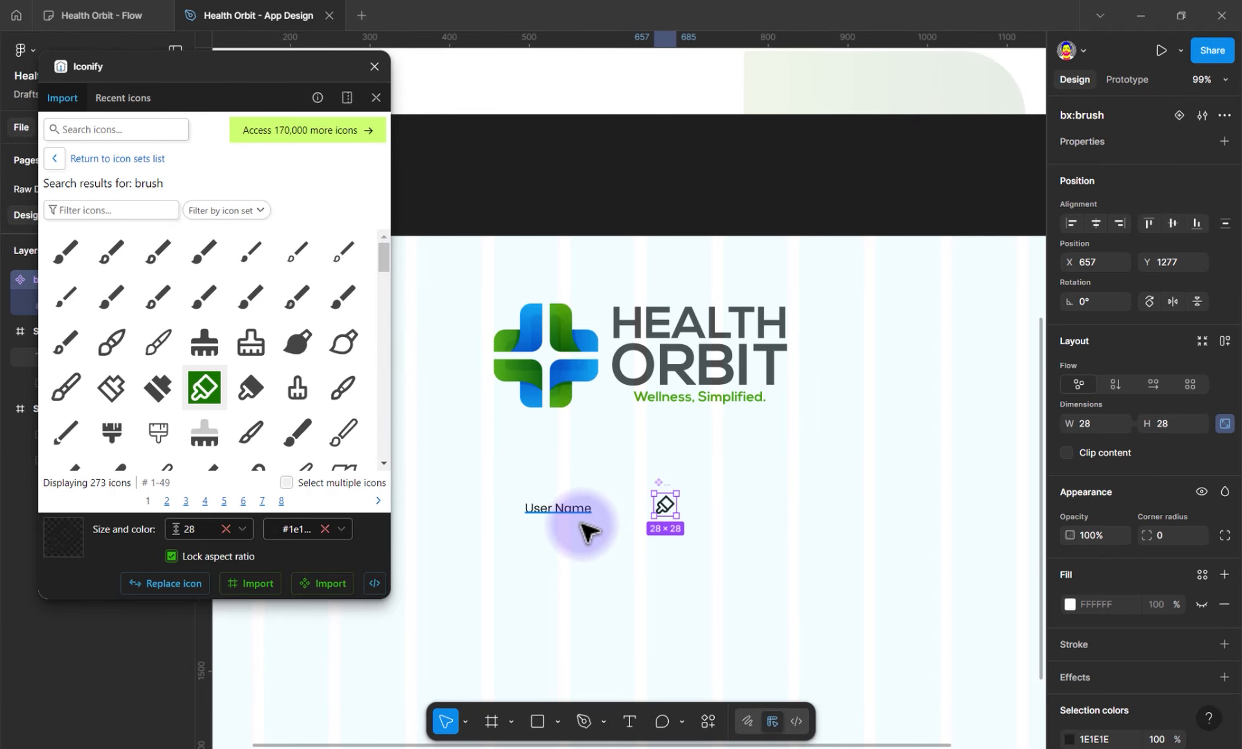
pyautogui.keyDown('shift'); pyautogui.click(578, 515); pyautogui.keyUp('shift')
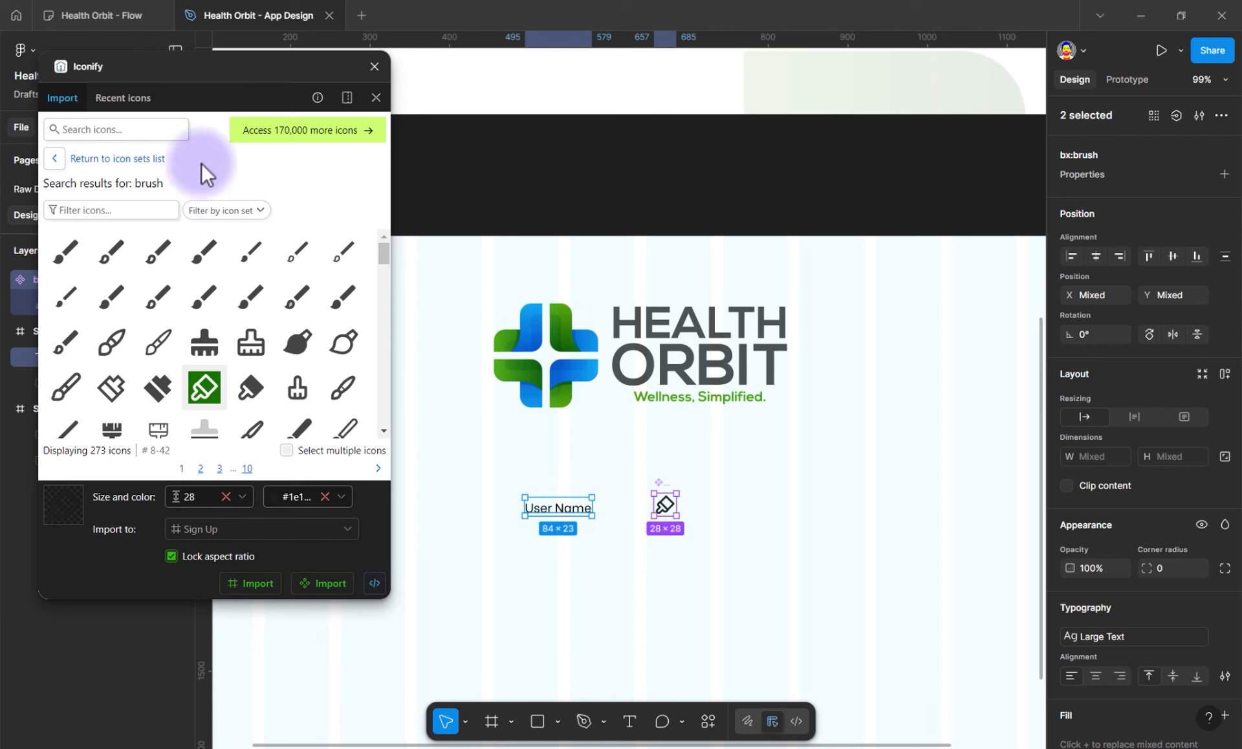
pyautogui.moveTo(208, 75); pyautogui.dragTo(281, 92)
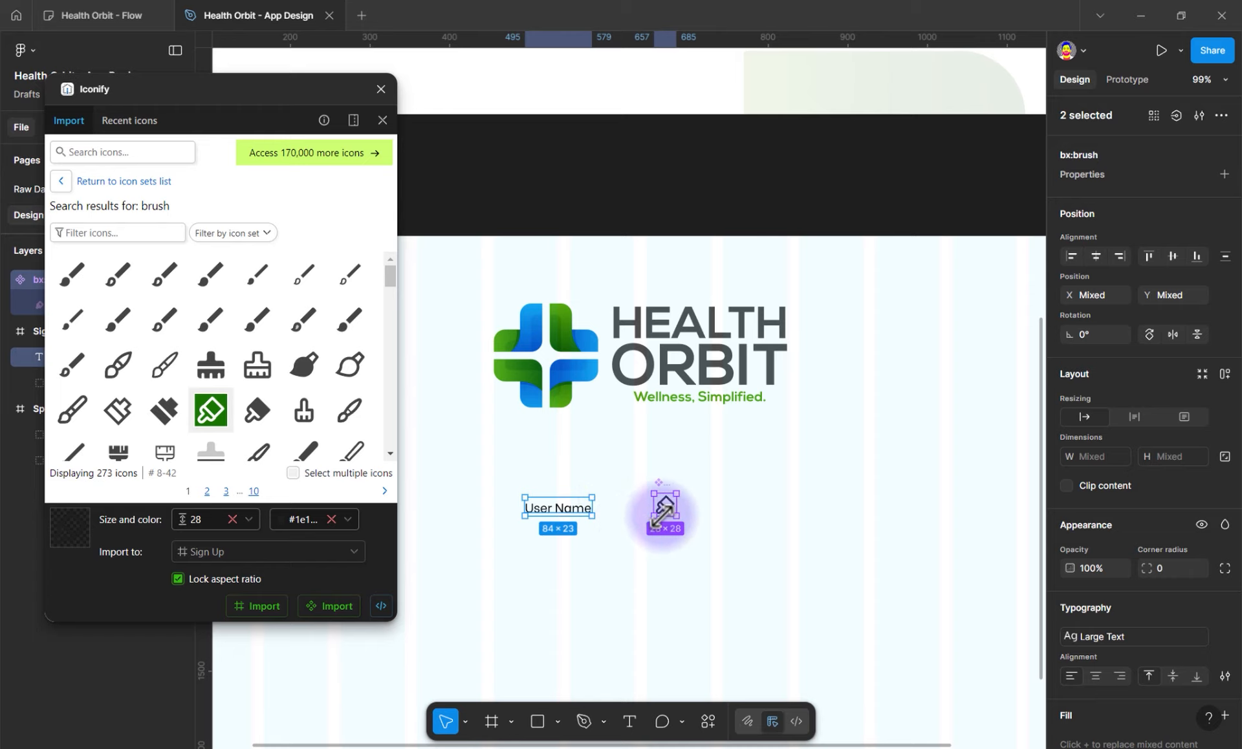
pyautogui.click(1224, 374)
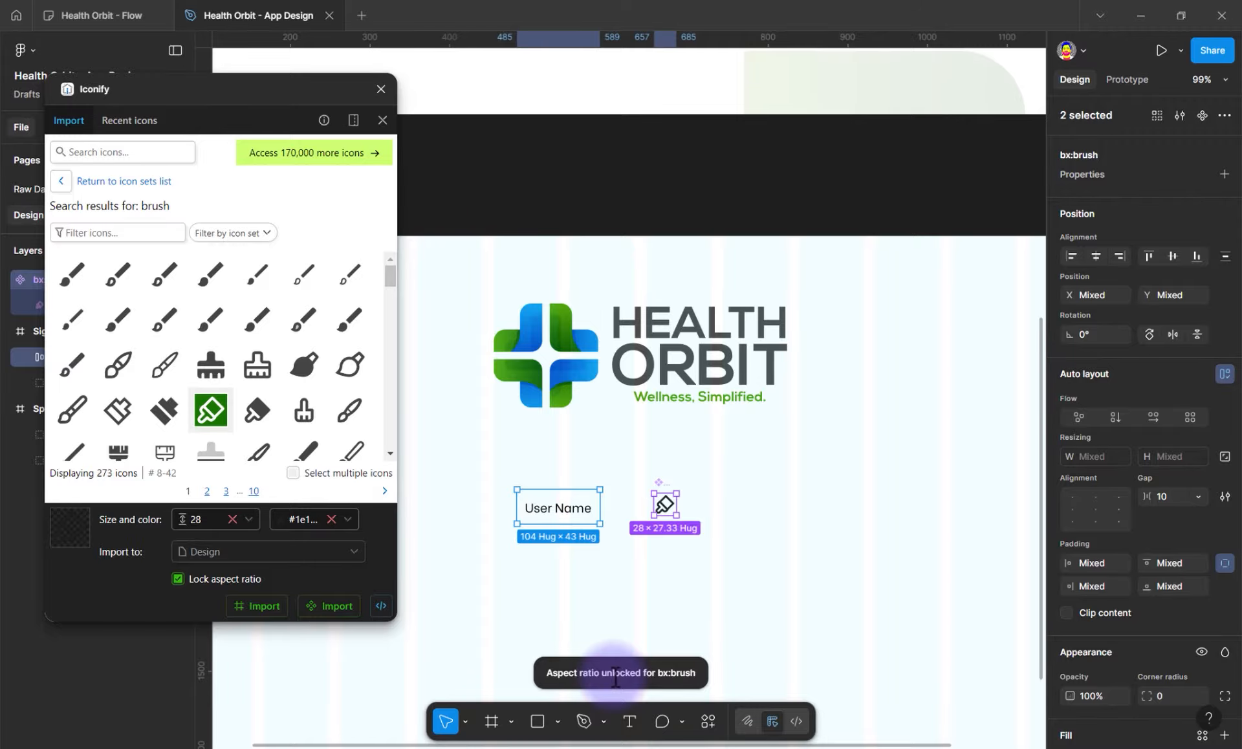
# Nest the bx:brush component inside Frame 1, the auto layout frame that holds the User Name text
pyautogui.moveTo(608, 70); pyautogui.dragTo(1097, 42)
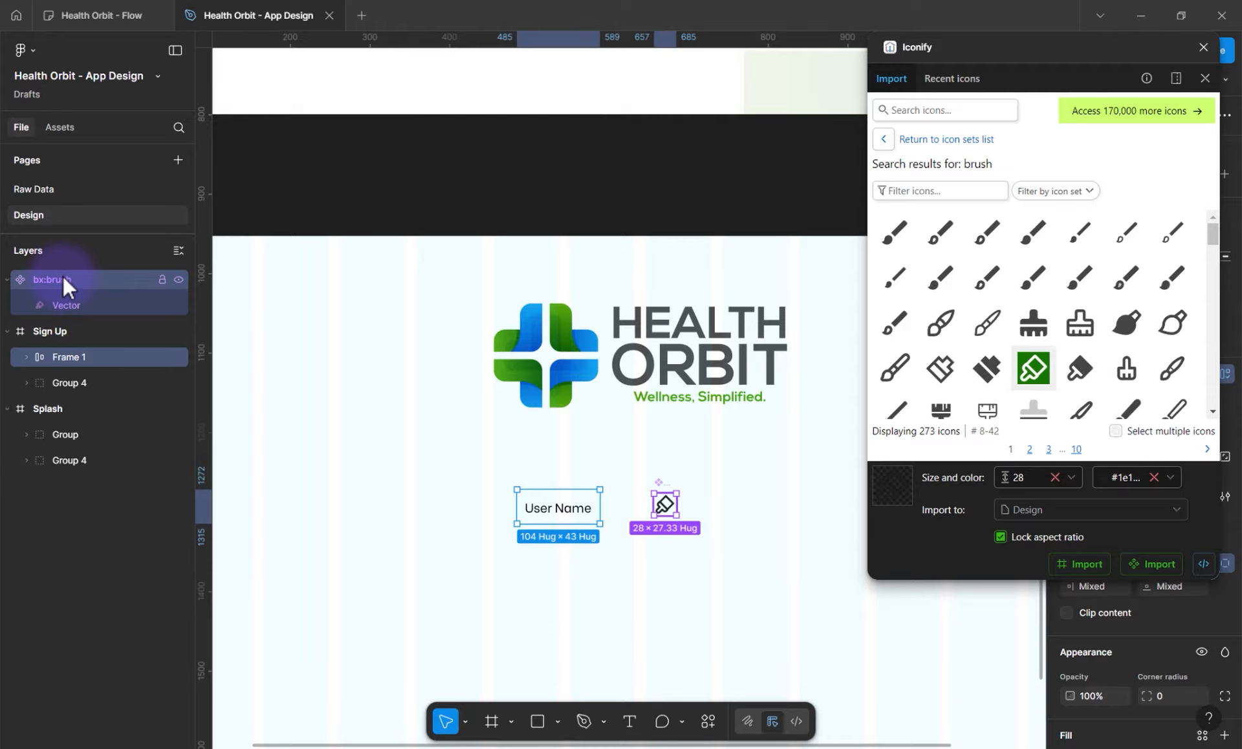
pyautogui.moveTo(59, 276); pyautogui.dragTo(60, 359)
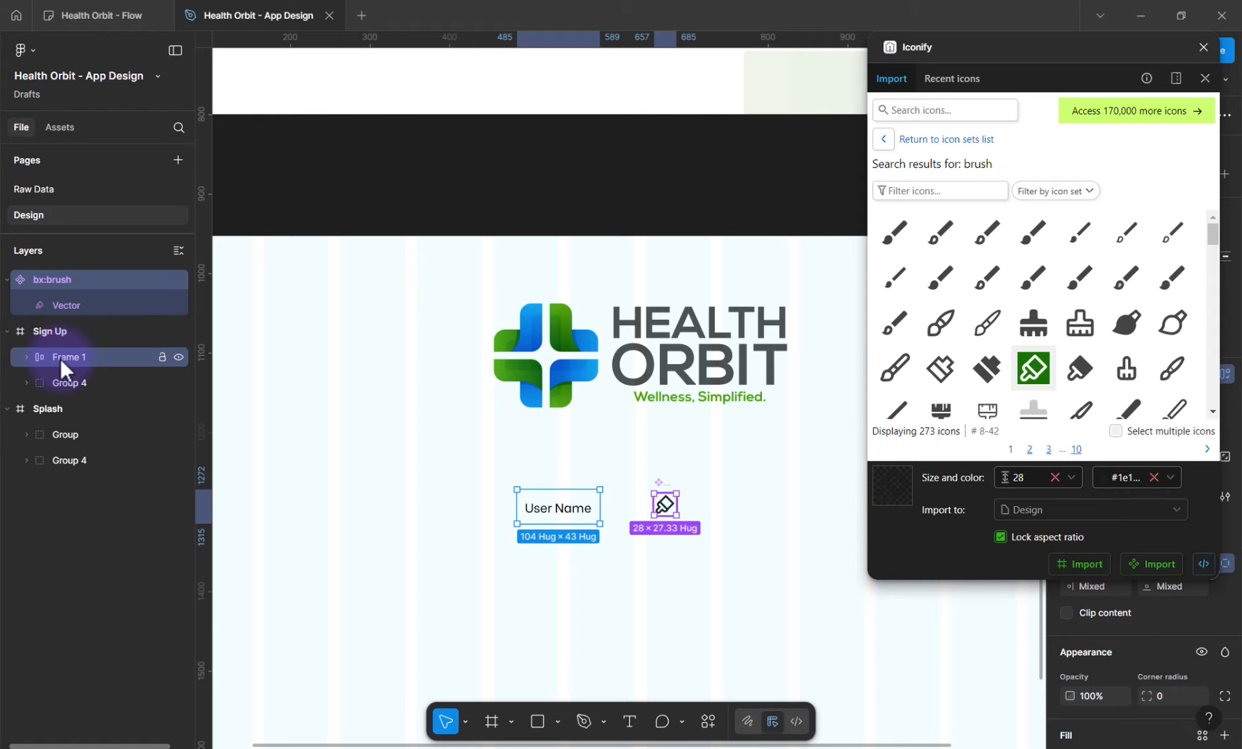
pyautogui.click(27, 358)
pyautogui.click(71, 280)
pyautogui.moveTo(665, 506)
pyautogui.mouseDown()
pyautogui.moveTo(664, 194)
pyautogui.moveTo(659, 510)
pyautogui.mouseUp()
pyautogui.moveTo(71, 306); pyautogui.dragTo(86, 363)
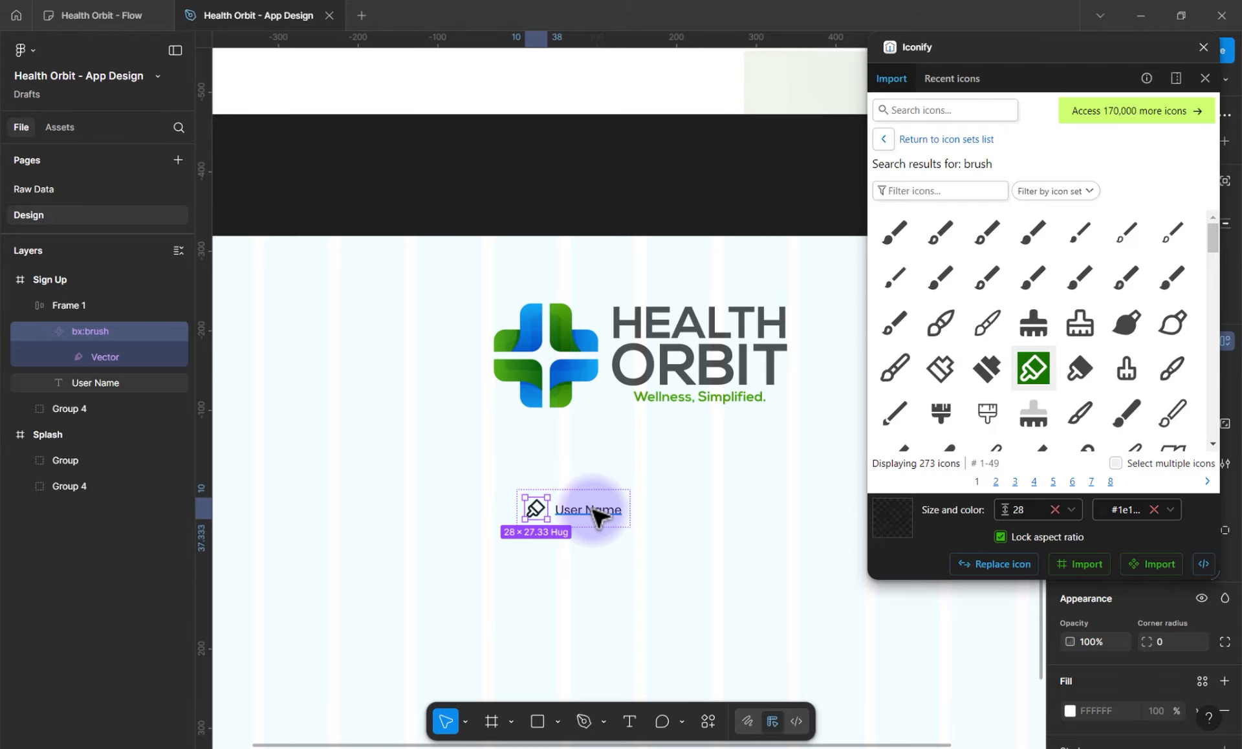
# Reorder the bx:brush component in Frame 1 so it follows the User Name text
pyautogui.moveTo(1084, 49); pyautogui.dragTo(550, 141)
pyautogui.moveTo(750, 102); pyautogui.dragTo(900, 75)
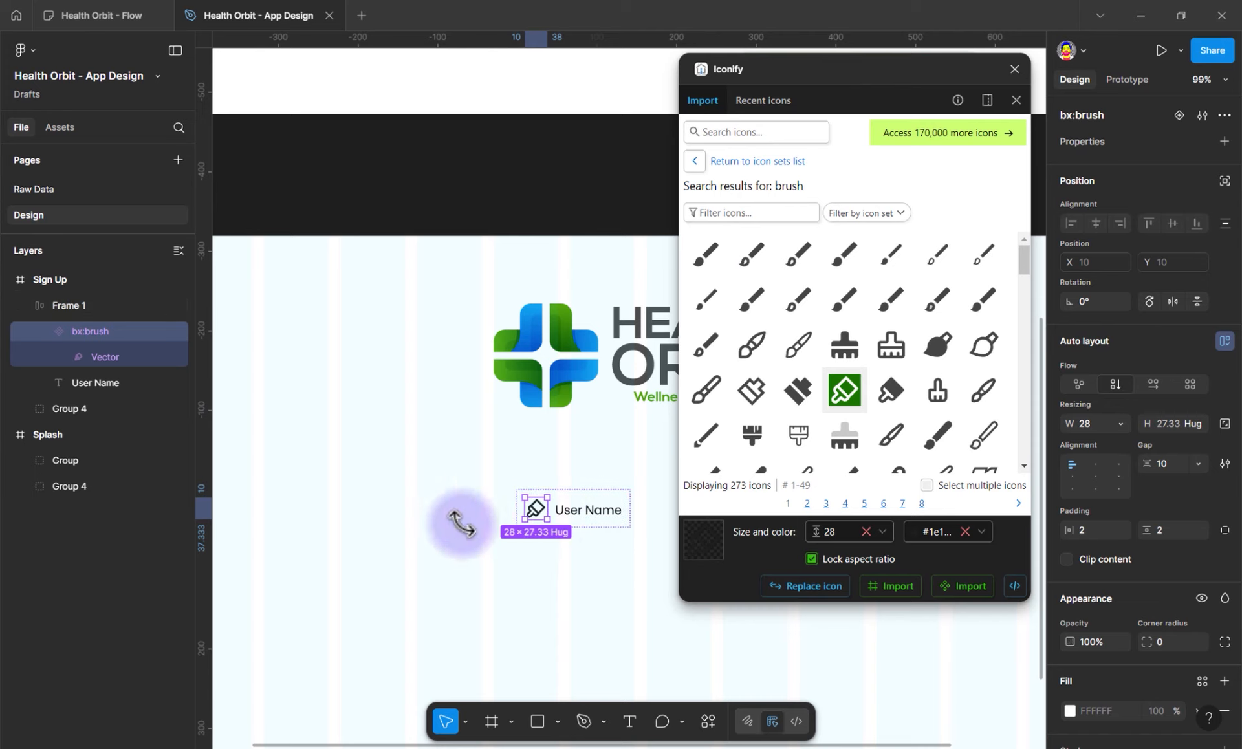
pyautogui.click(45, 331)
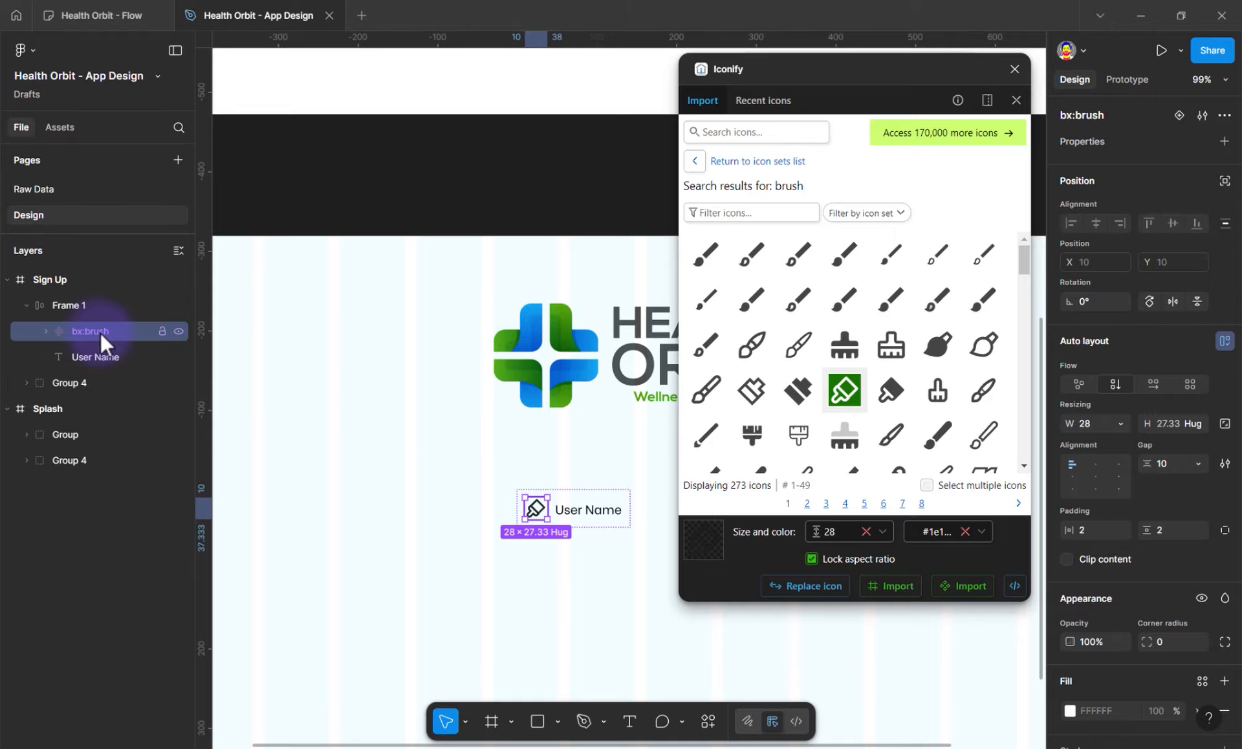
pyautogui.moveTo(99, 332)
pyautogui.mouseDown()
pyautogui.moveTo(99, 366)
pyautogui.moveTo(115, 363)
pyautogui.mouseUp()
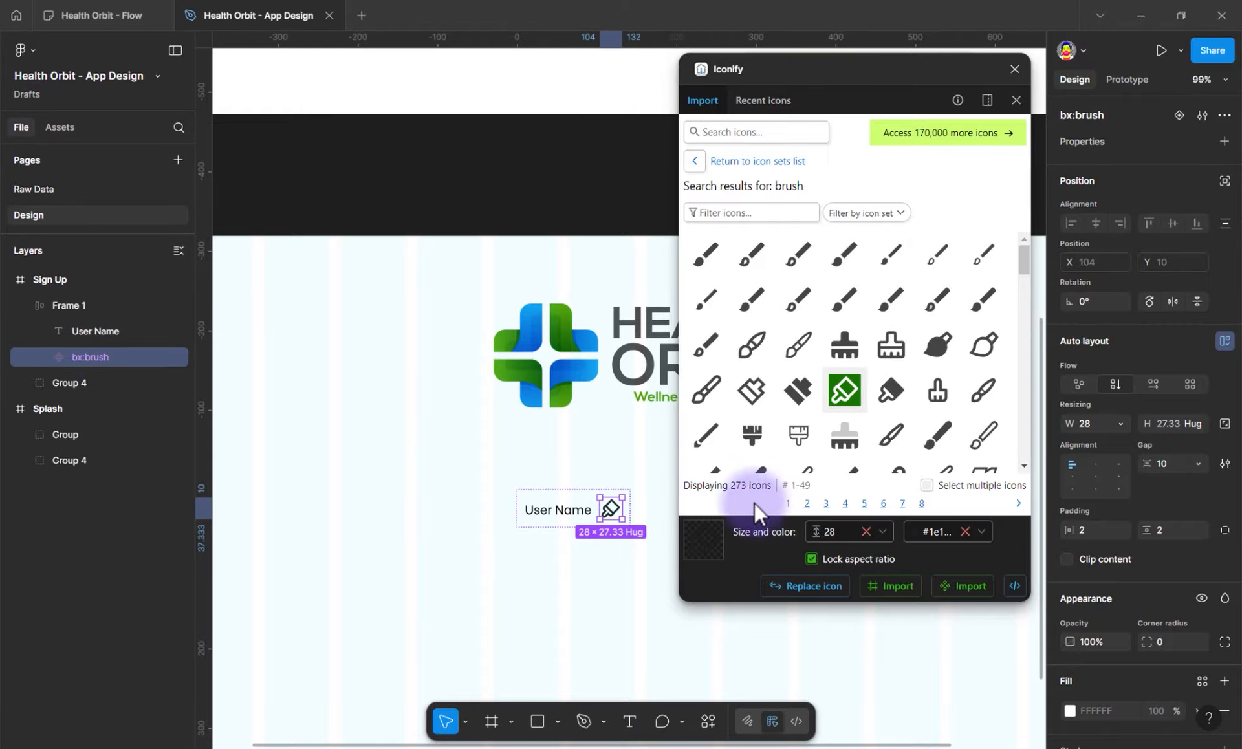
# Clear the Iconify window from the Sign Up content and select the auto layout frame containing User Name and the brush icon
pyautogui.moveTo(891, 68); pyautogui.dragTo(212, 266)
pyautogui.click(566, 510)
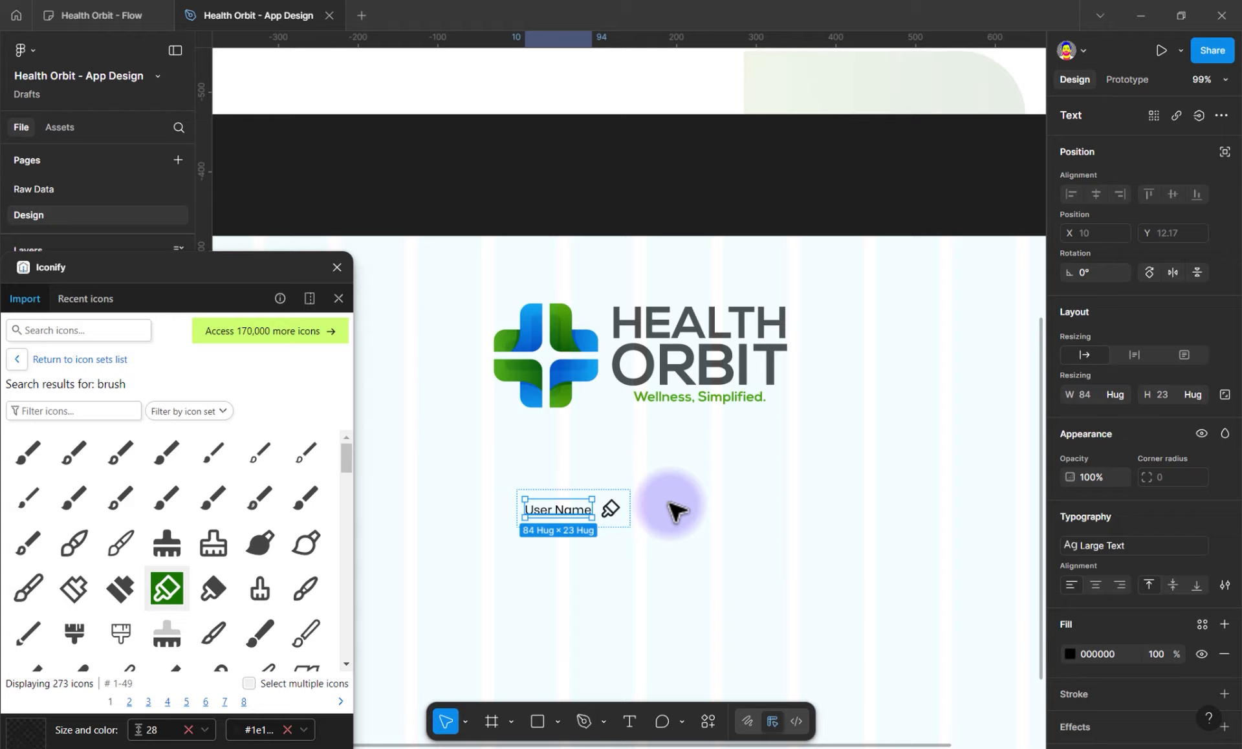
pyautogui.click(620, 487)
pyautogui.click(589, 505)
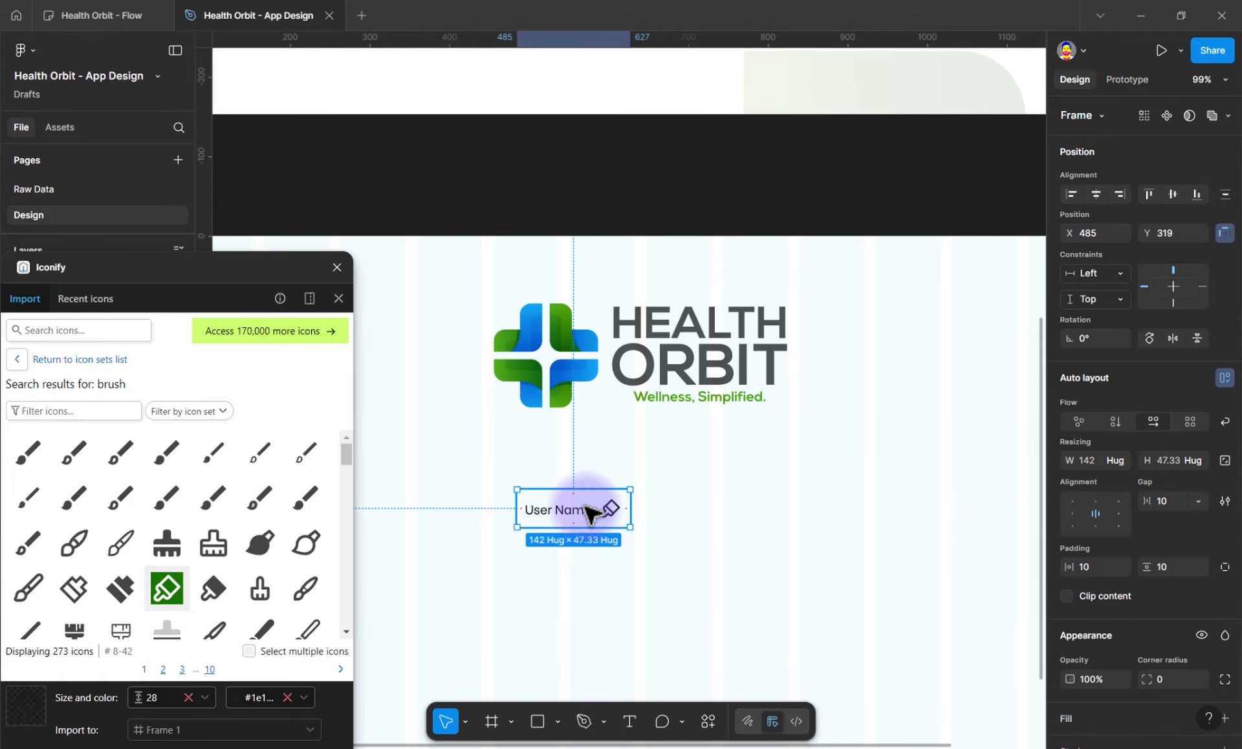
# Fill the auto layout frame holding User Name and the brush icon with the Rectangle 12 color style
pyautogui.moveTo(584, 506); pyautogui.dragTo(699, 411)
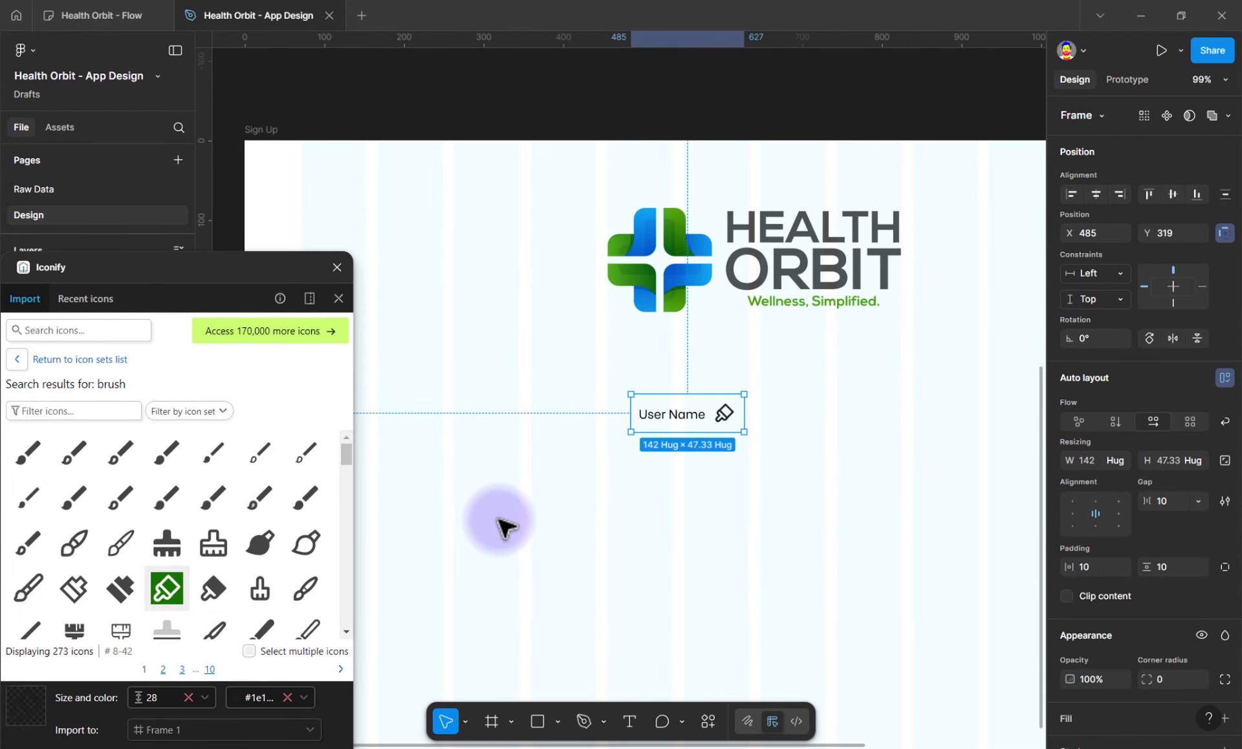
pyautogui.moveTo(868, 521); pyautogui.dragTo(820, 410)
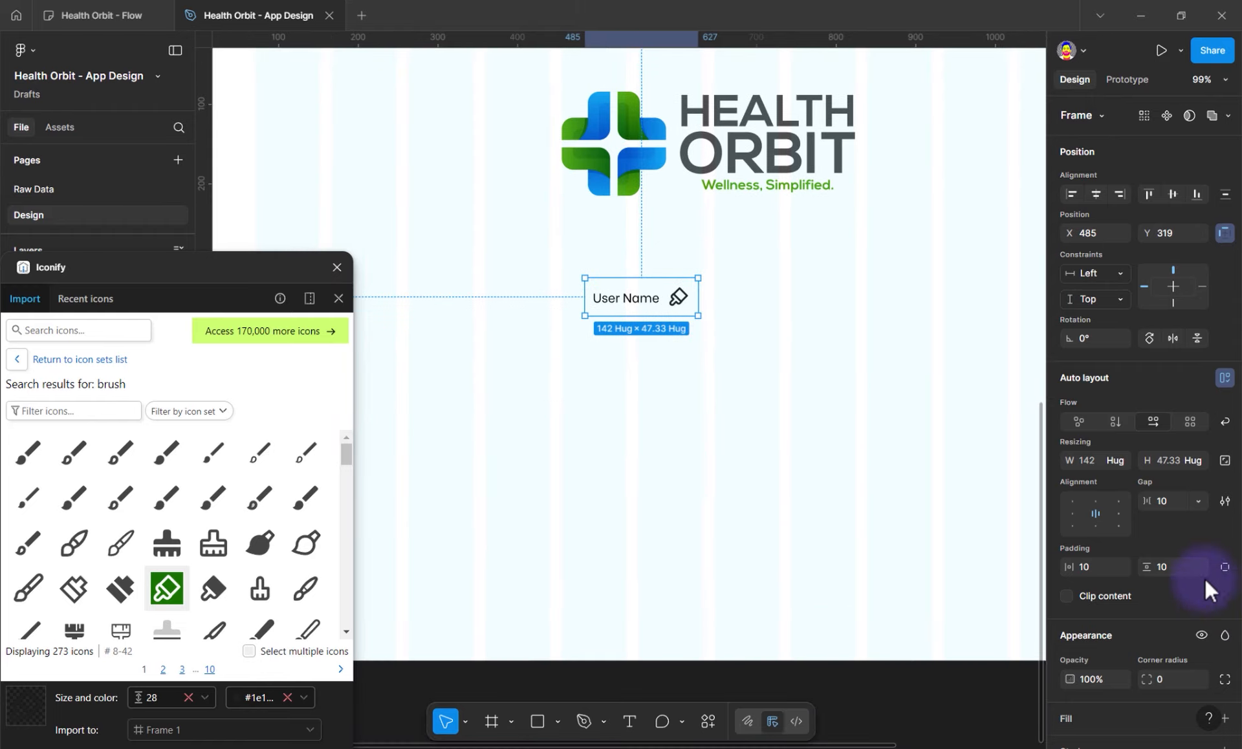
pyautogui.scroll(-4, 1175, 390)
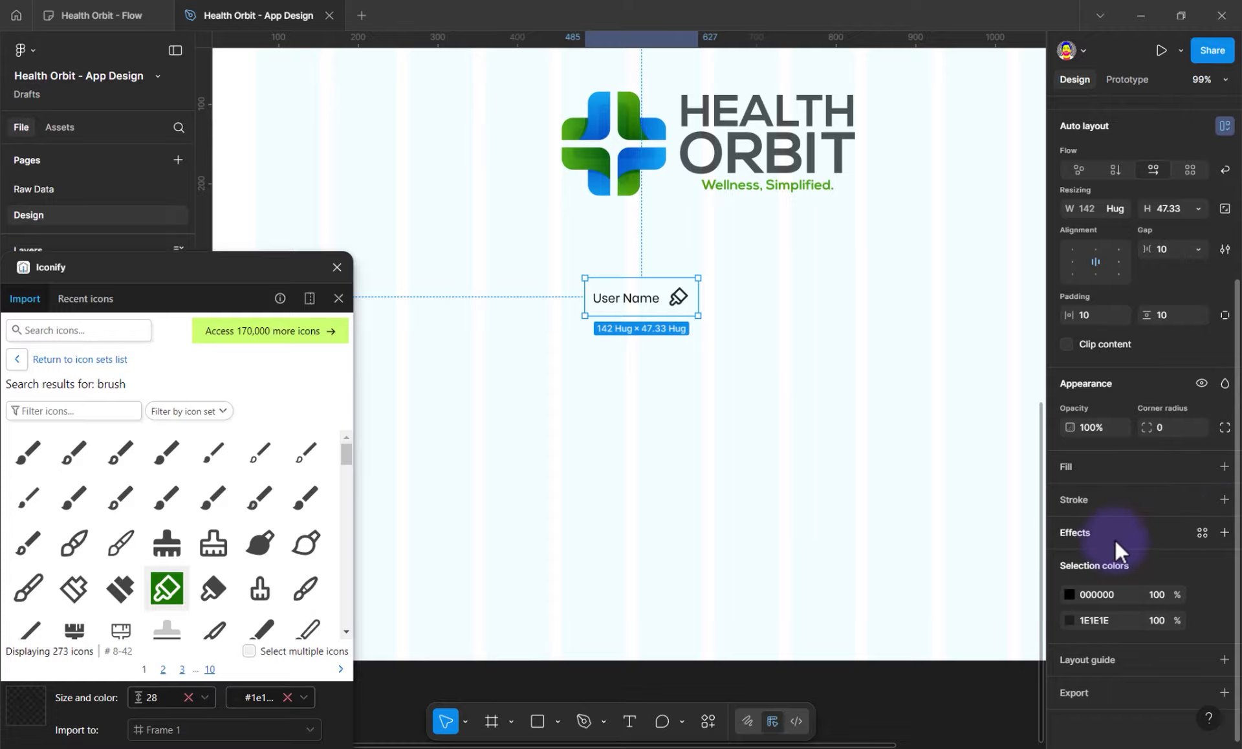
pyautogui.click(1223, 467)
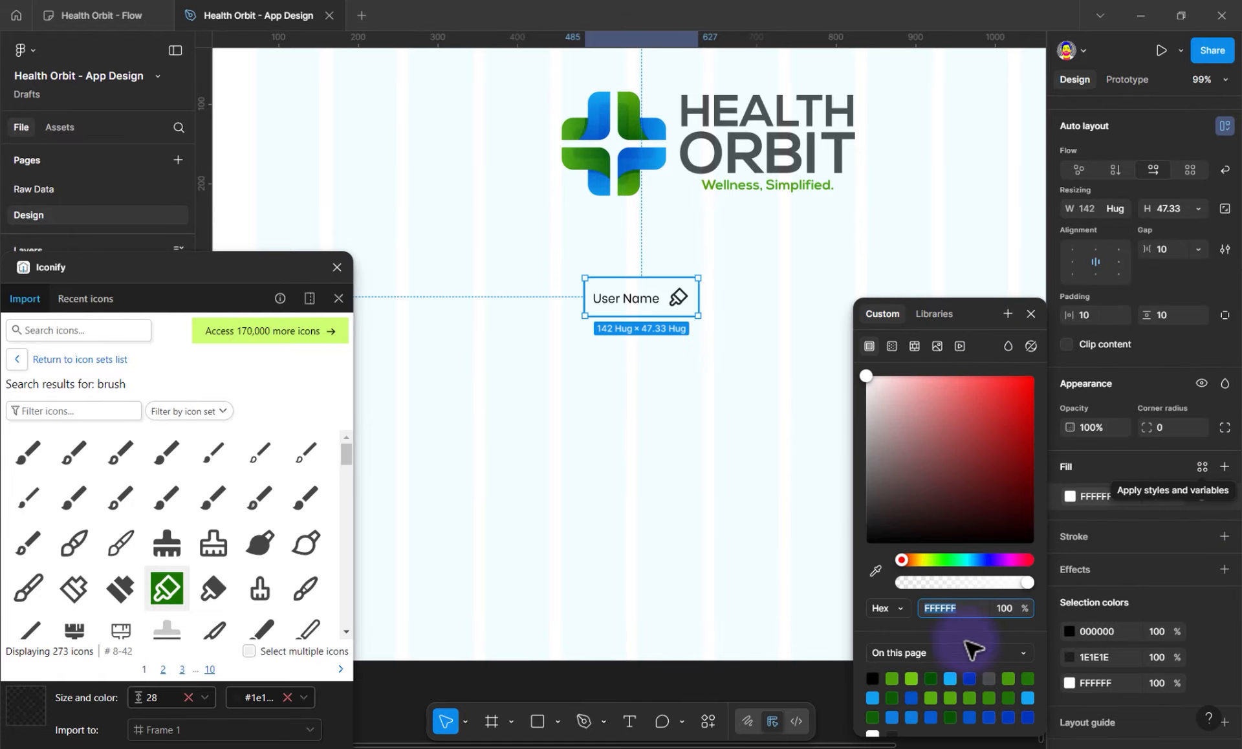
pyautogui.click(1200, 466)
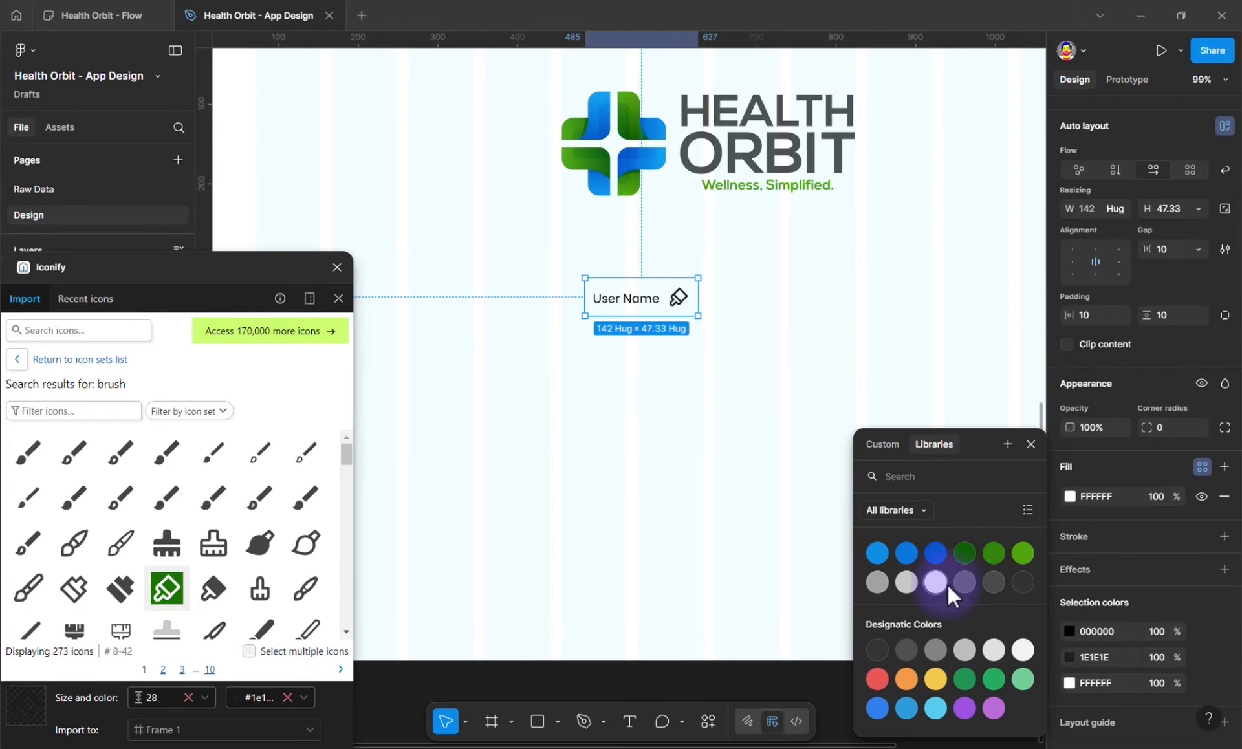
pyautogui.click(932, 583)
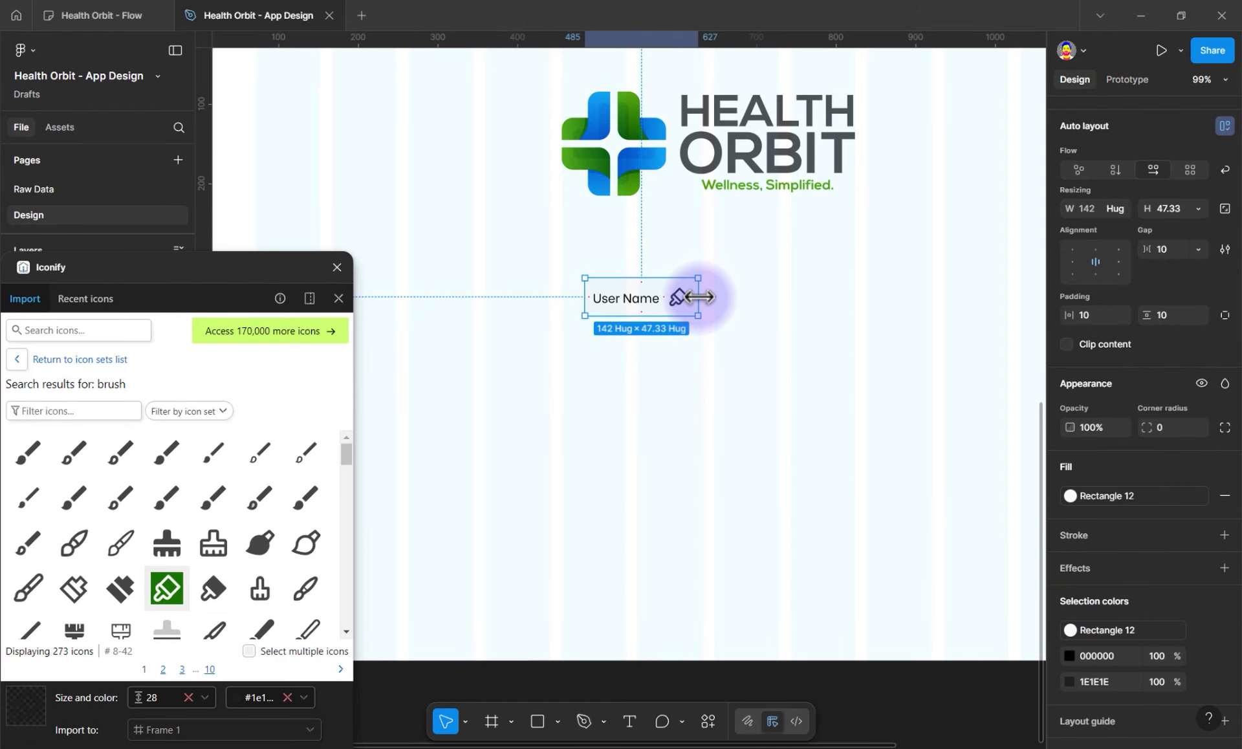
# Switch the User Name frame from hugging its contents to a fixed width and widen it to about 399
pyautogui.moveTo(699, 297); pyautogui.dragTo(899, 297)
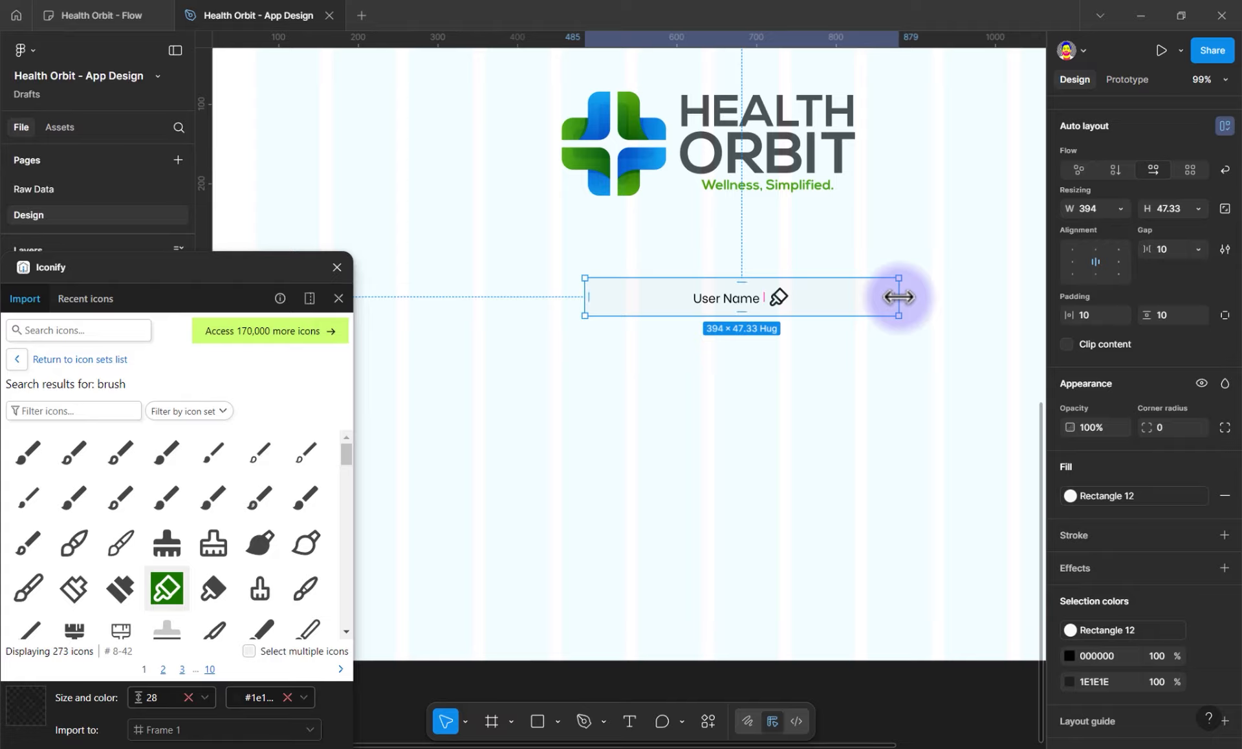
pyautogui.doubleClick(899, 297)
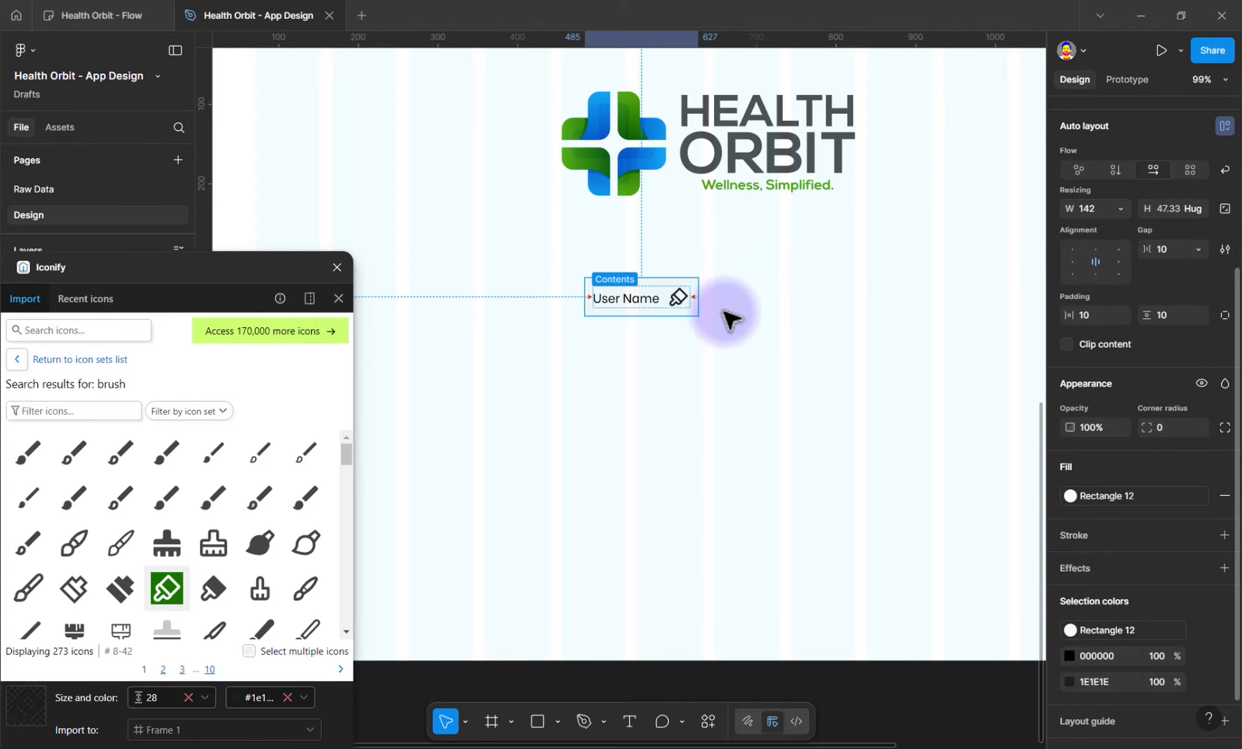
pyautogui.click(1121, 214)
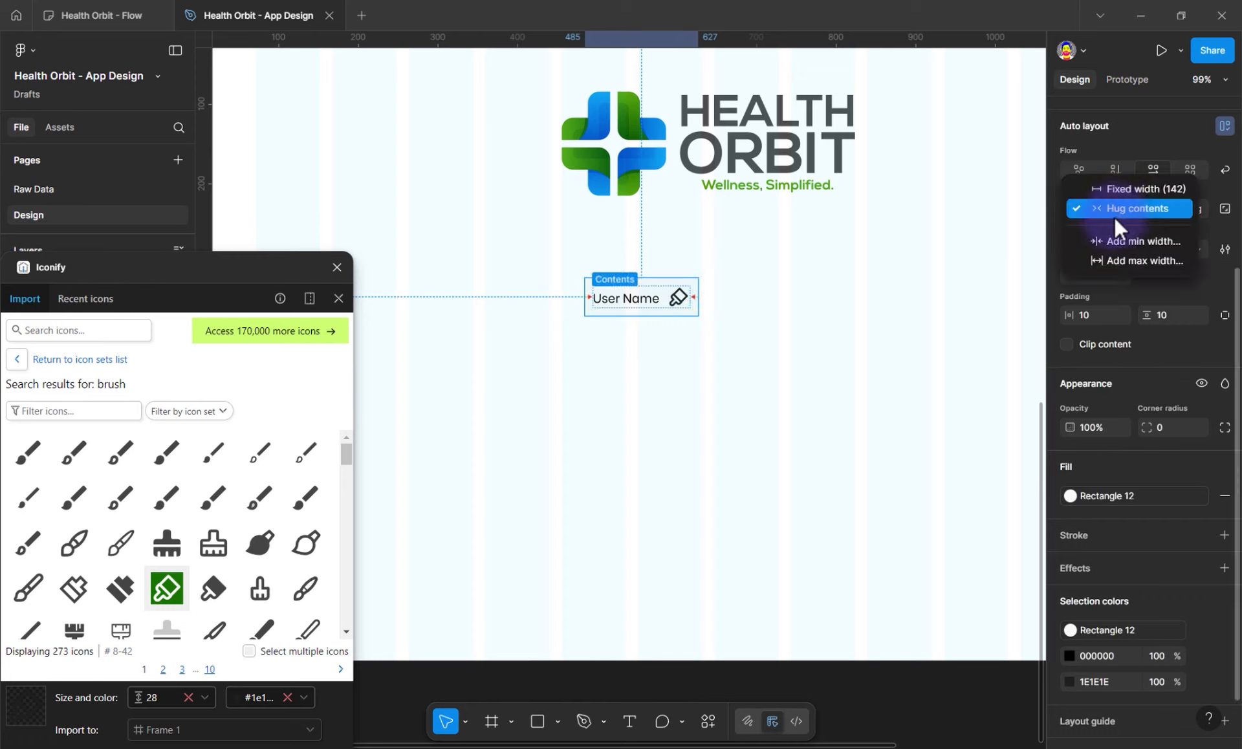
pyautogui.click(1088, 187)
pyautogui.moveTo(1077, 208); pyautogui.dragTo(250, 200)
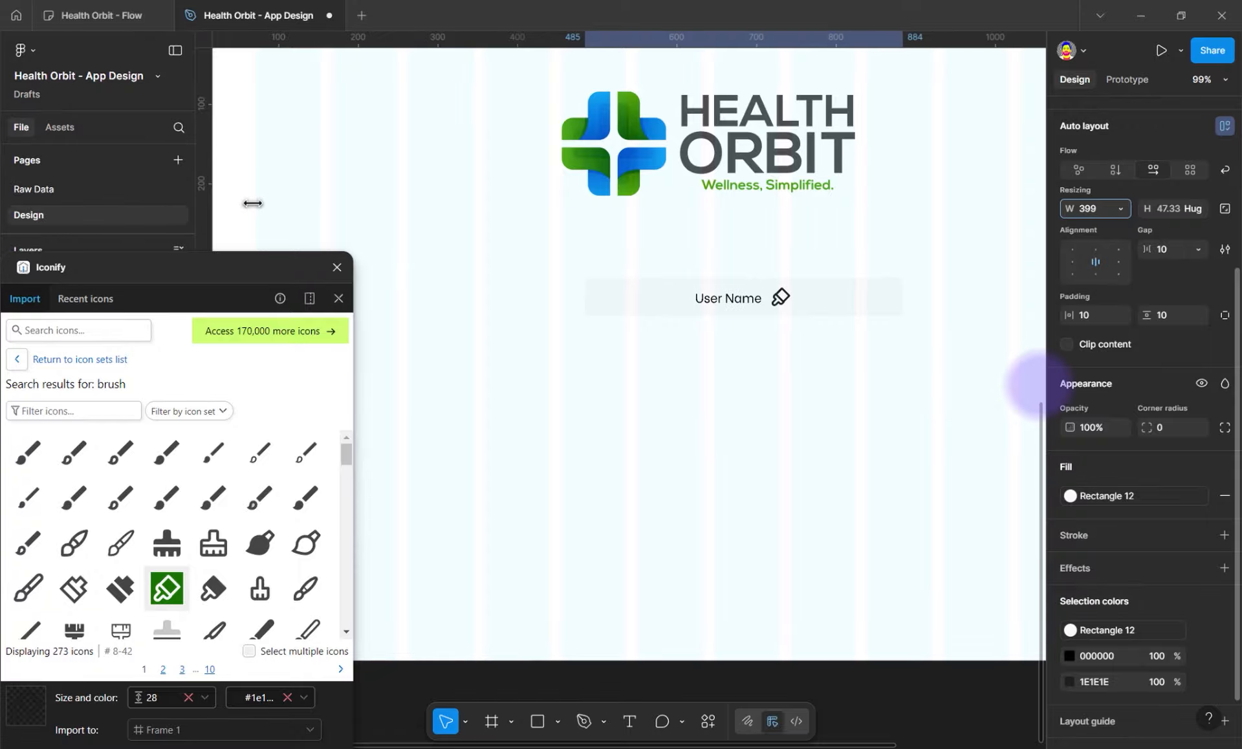
# Position the User Name field centred just below the logo and resize it symmetrically to about 559 wide
pyautogui.moveTo(699, 300); pyautogui.dragTo(662, 294)
pyautogui.scroll(-4, 670, 353)
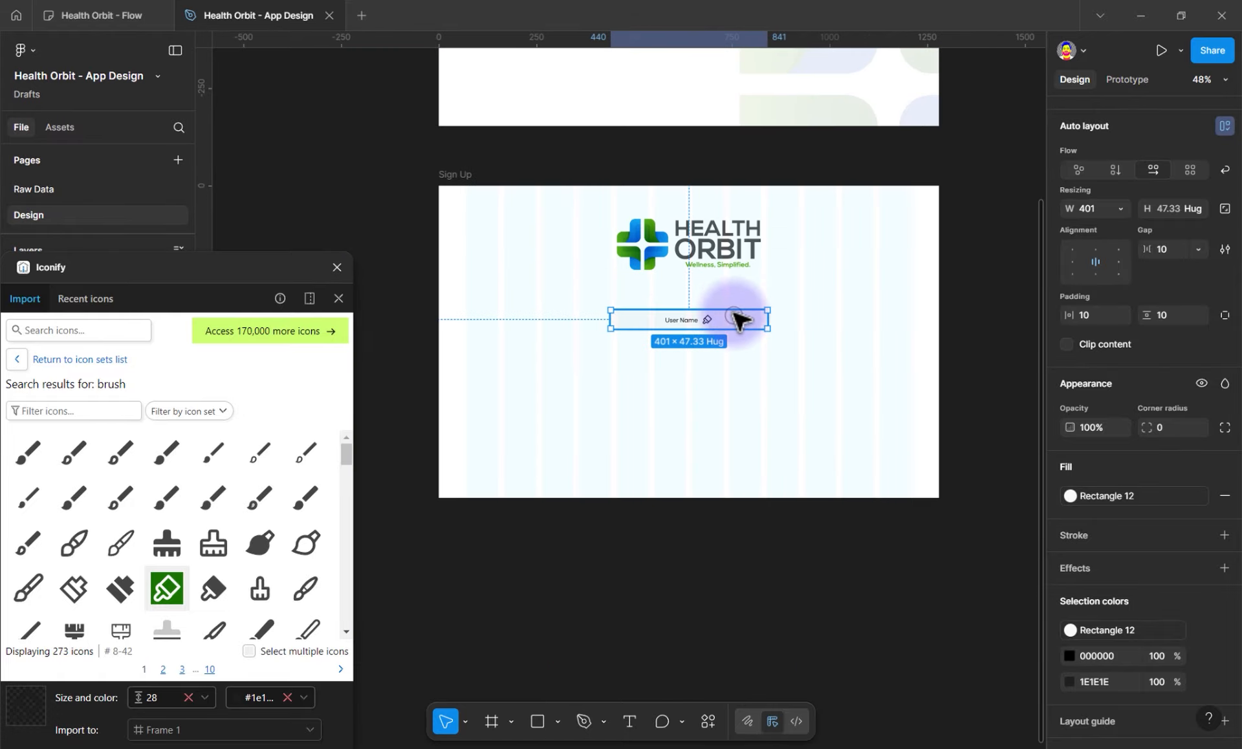
pyautogui.moveTo(734, 310)
pyautogui.mouseDown()
pyautogui.moveTo(733, 292)
pyautogui.moveTo(742, 297)
pyautogui.mouseUp()
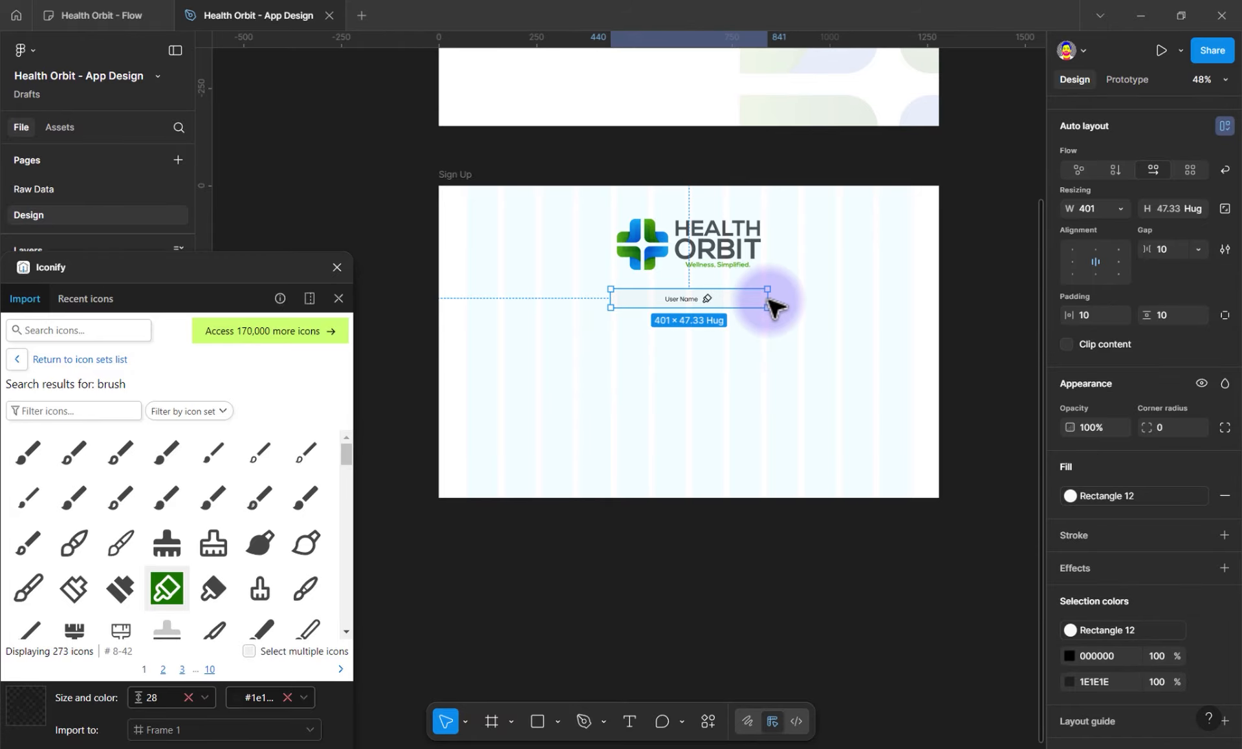
pyautogui.moveTo(769, 299)
pyautogui.mouseDown()
pyautogui.moveTo(796, 299)
pyautogui.moveTo(756, 297)
pyautogui.mouseUp()
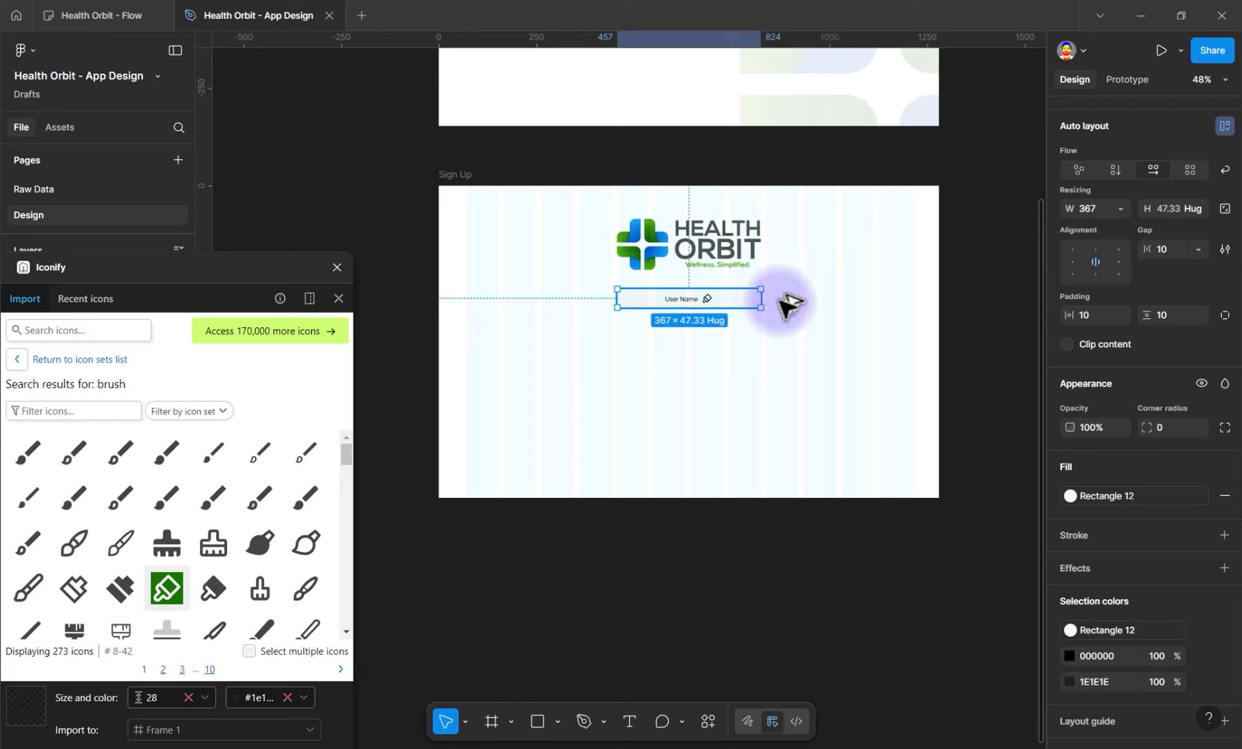
pyautogui.moveTo(763, 304); pyautogui.dragTo(797, 299)
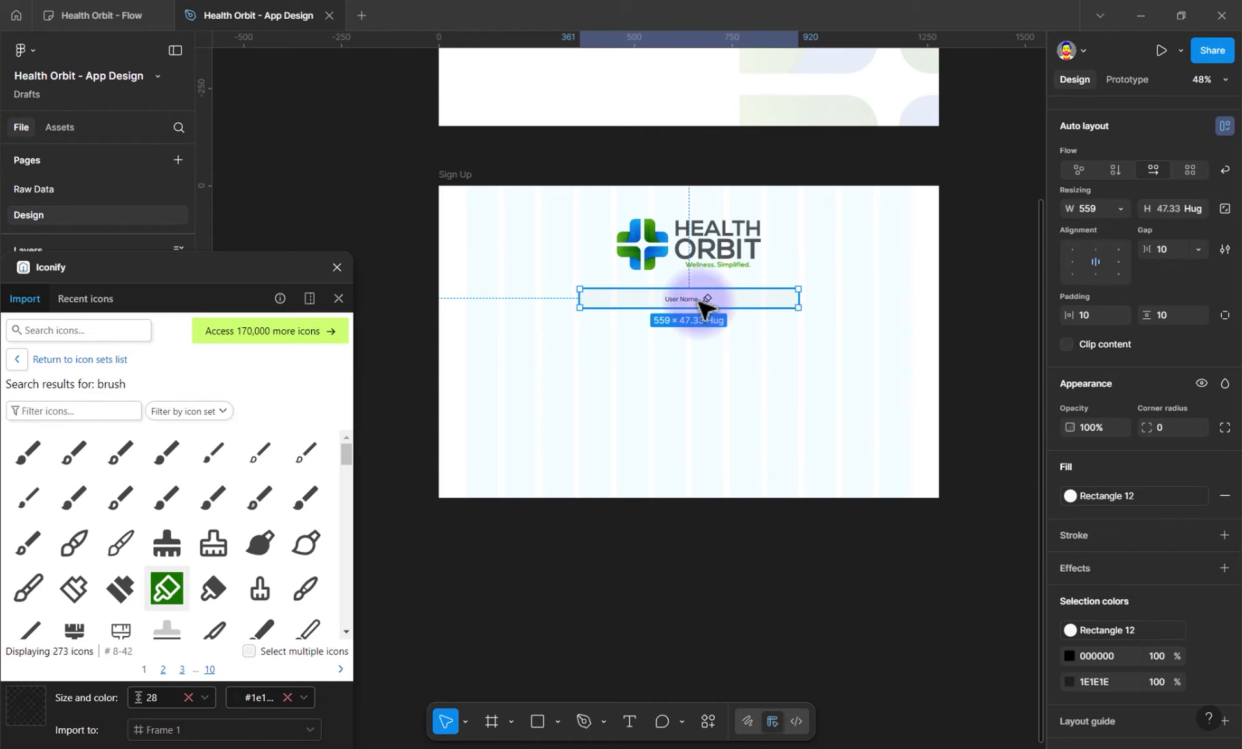
# Set the User Name field's auto layout gap to Auto and its horizontal padding to 20
pyautogui.click(1200, 249)
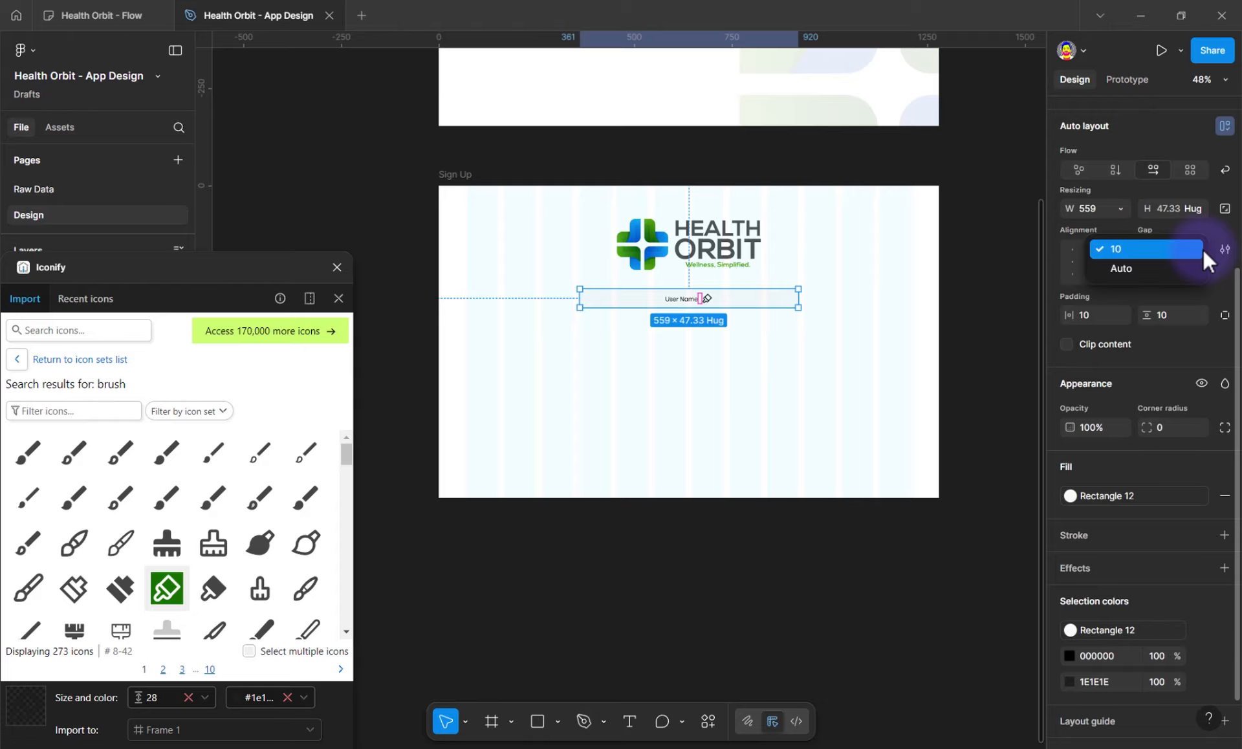
pyautogui.click(1122, 271)
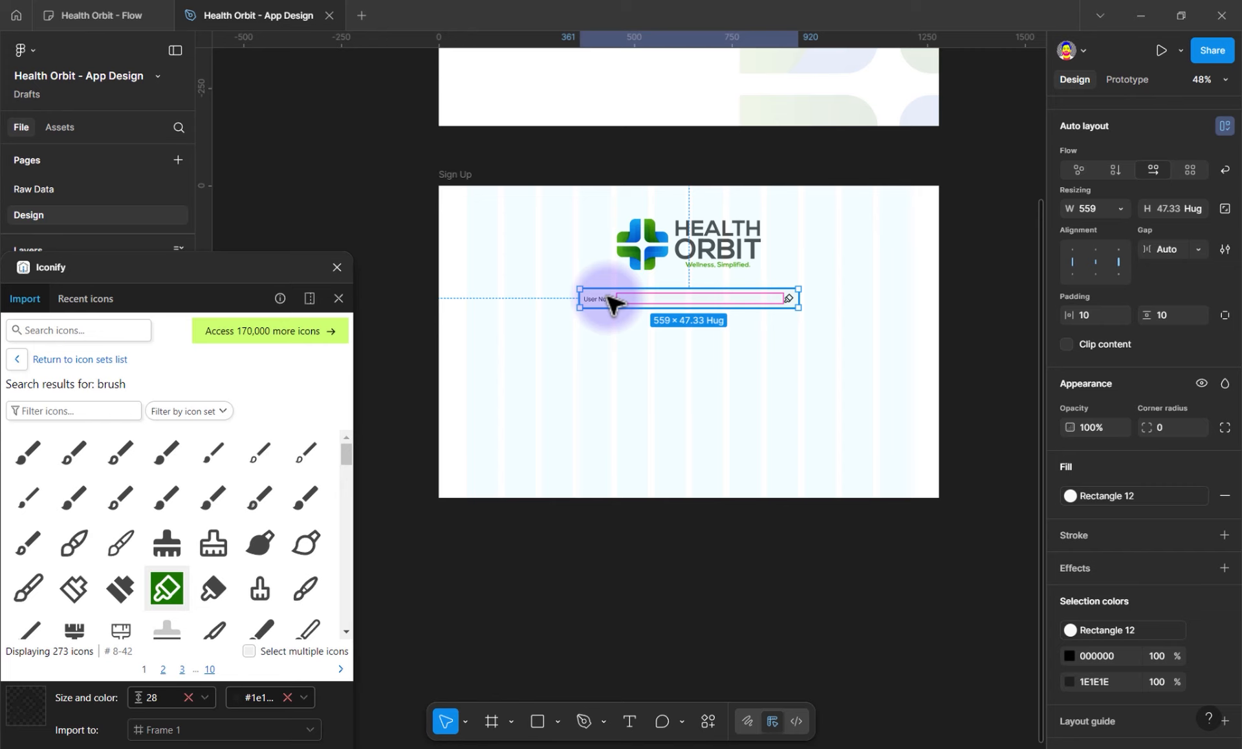
pyautogui.scroll(2, 682, 310)
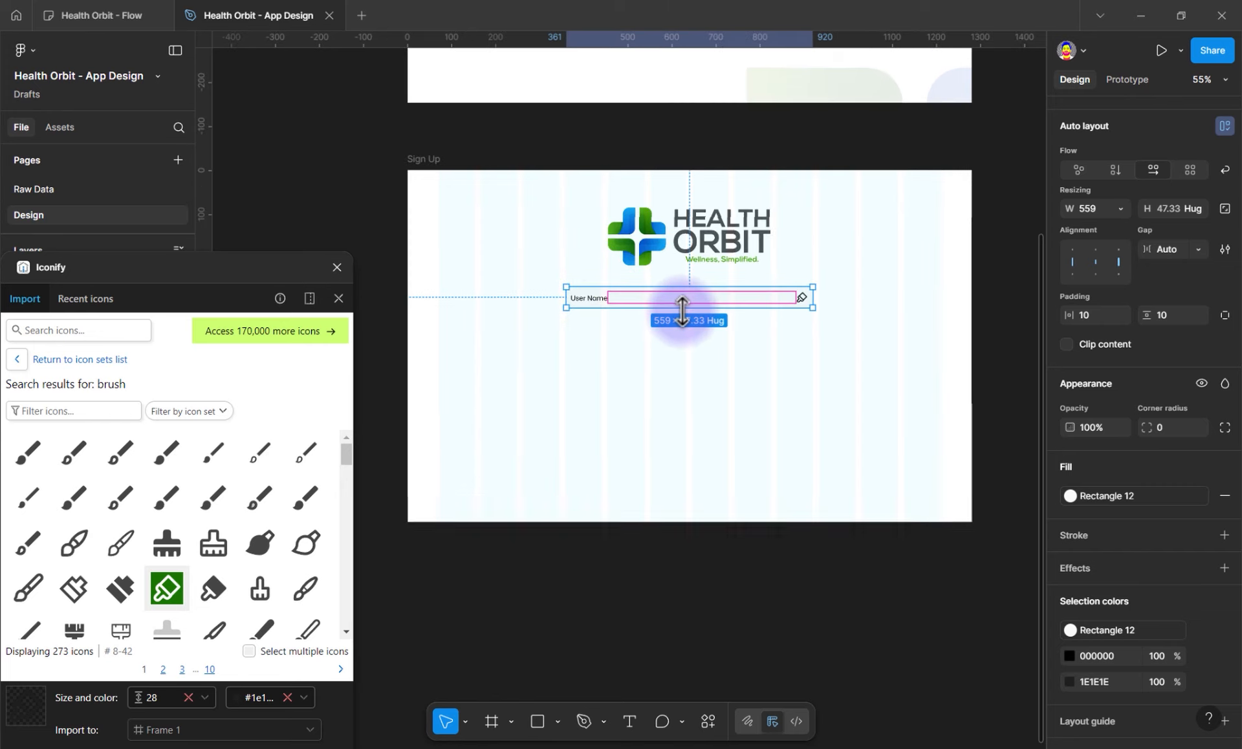
pyautogui.scroll(10, 681, 310)
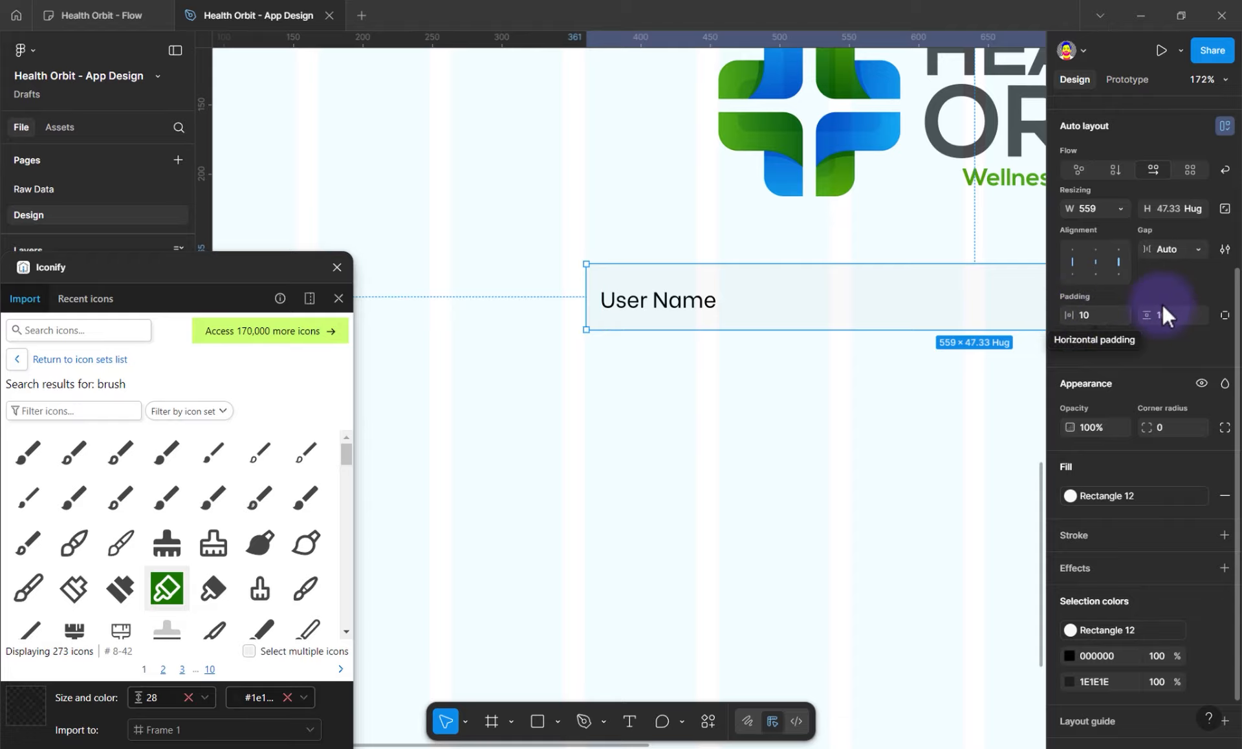
pyautogui.click(1085, 318)
pyautogui.write('20')
pyautogui.press('Return')
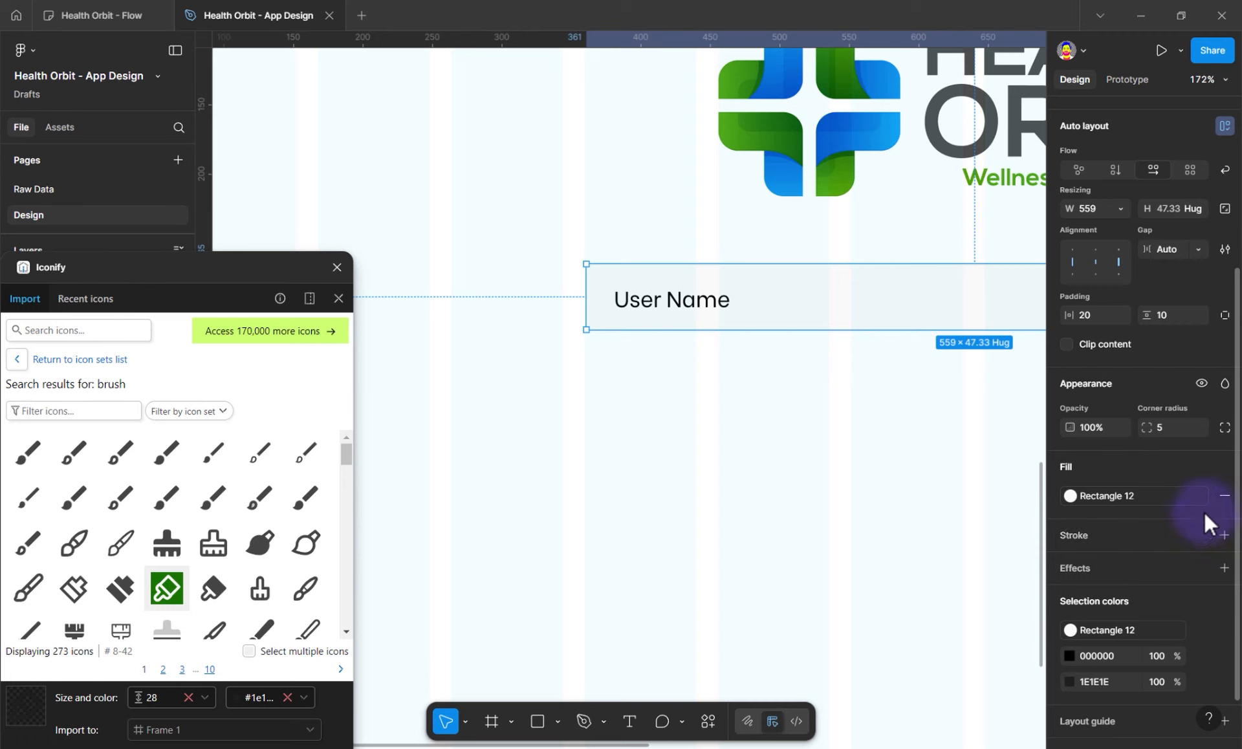
# Set the User Name field's corner radius to 10
pyautogui.click(1169, 433)
pyautogui.write('10')
pyautogui.press('Return')
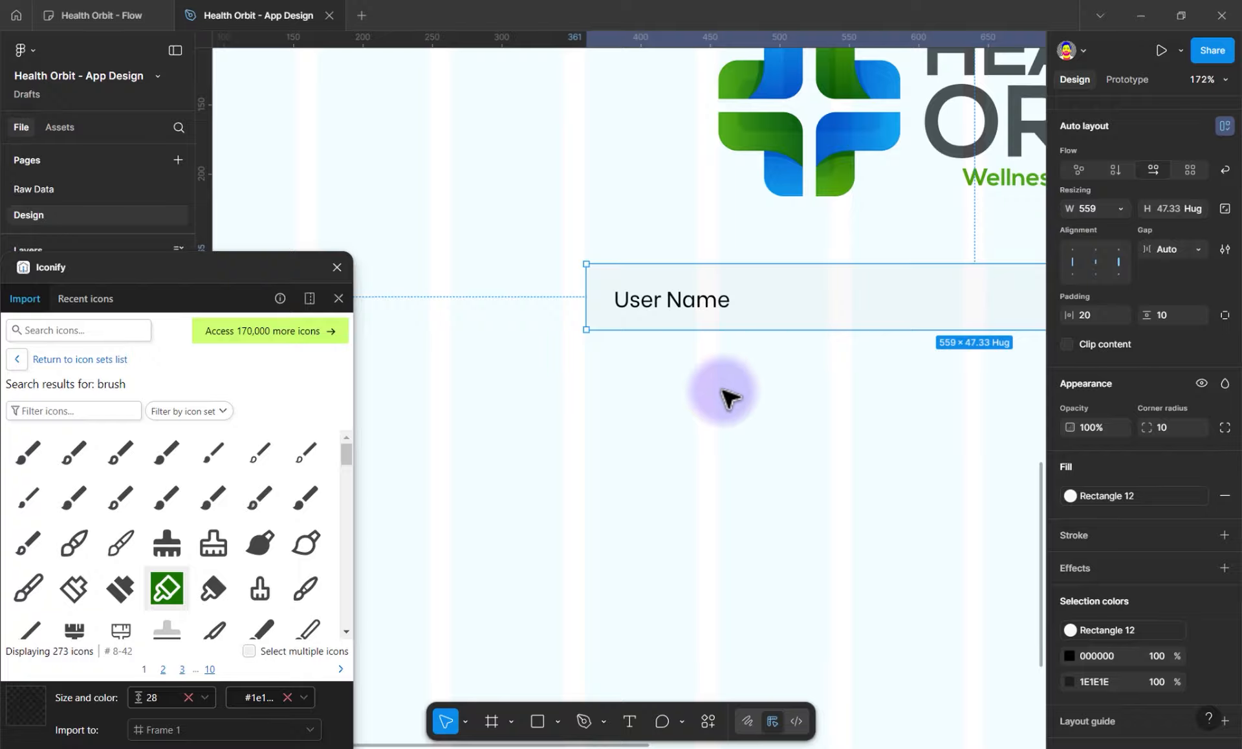
# Add a stroke to the User Name field using the Rectangle 11 color style and check the whole field
pyautogui.click(1224, 535)
pyautogui.click(1203, 535)
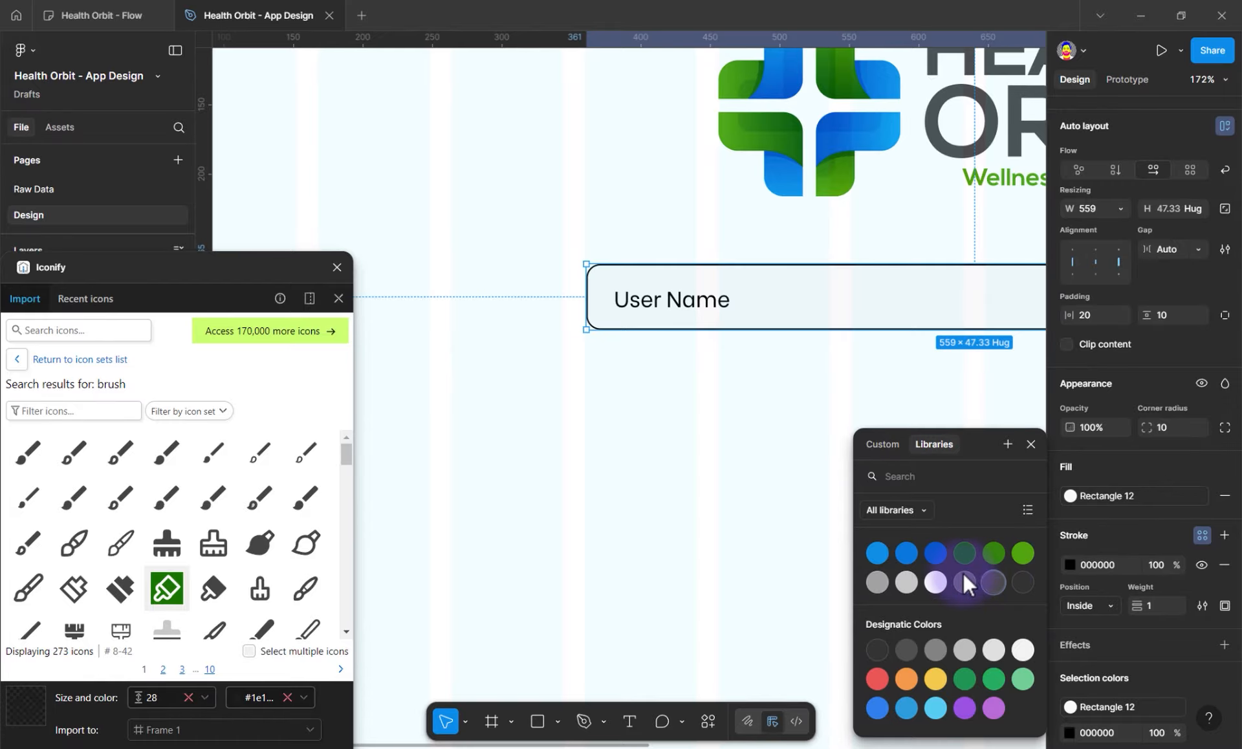
pyautogui.click(906, 580)
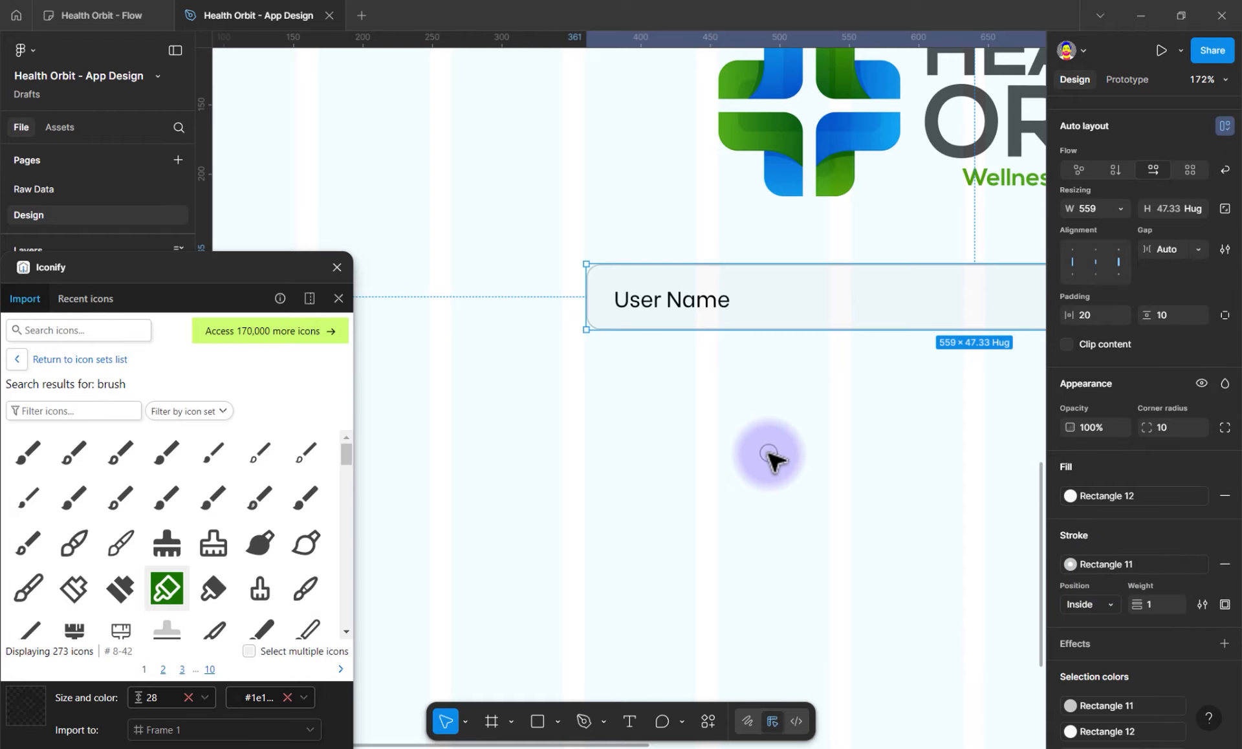
pyautogui.click(820, 429)
pyautogui.moveTo(782, 388); pyautogui.dragTo(495, 568)
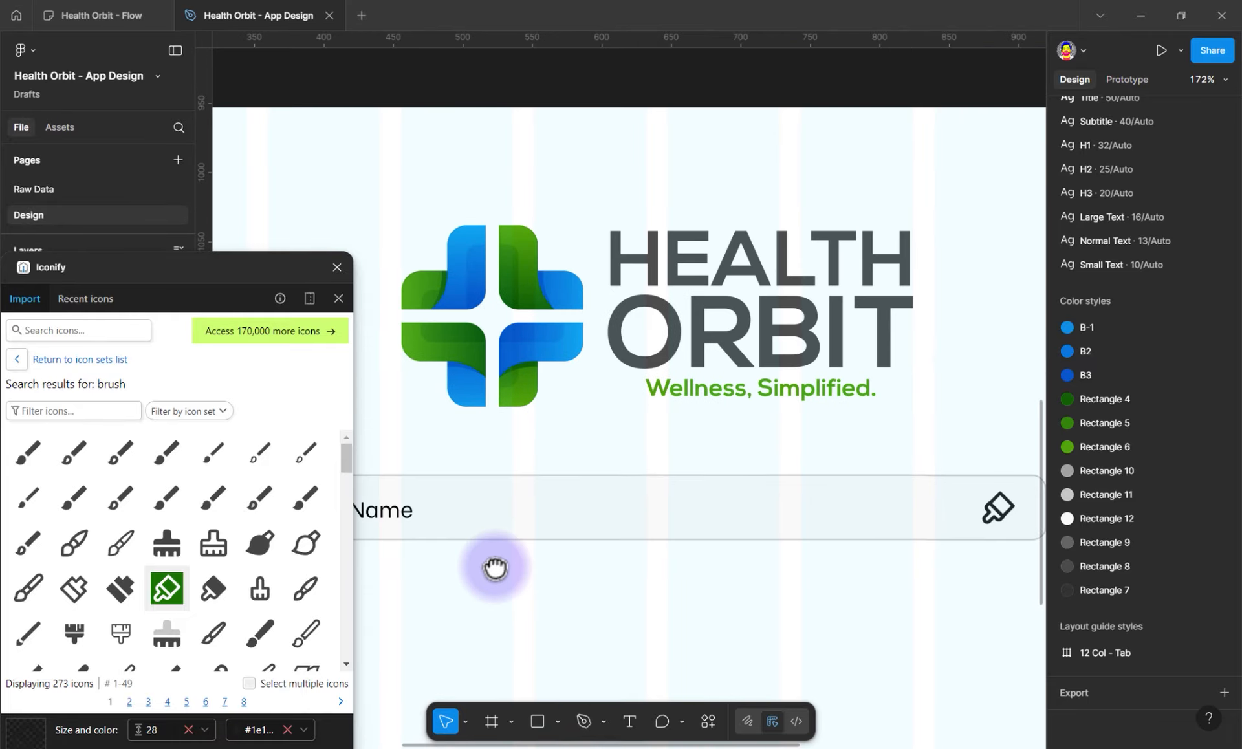
pyautogui.click(602, 532)
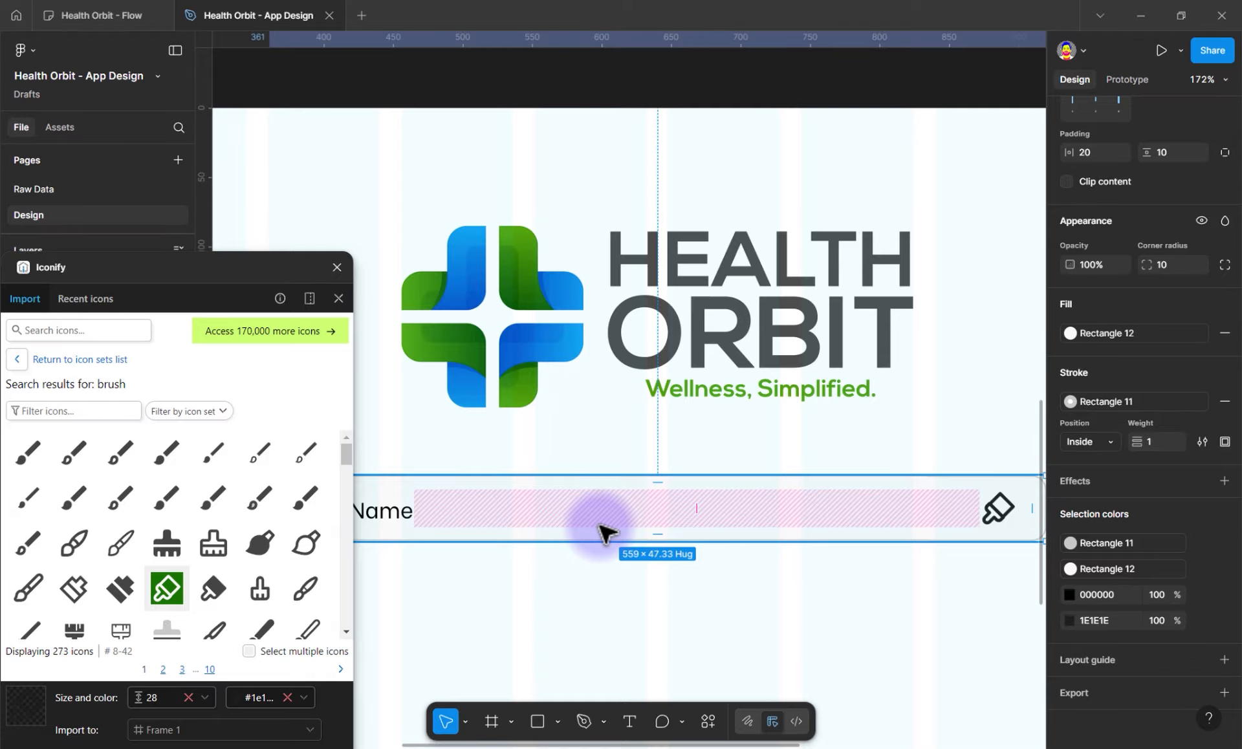
pyautogui.click(602, 598)
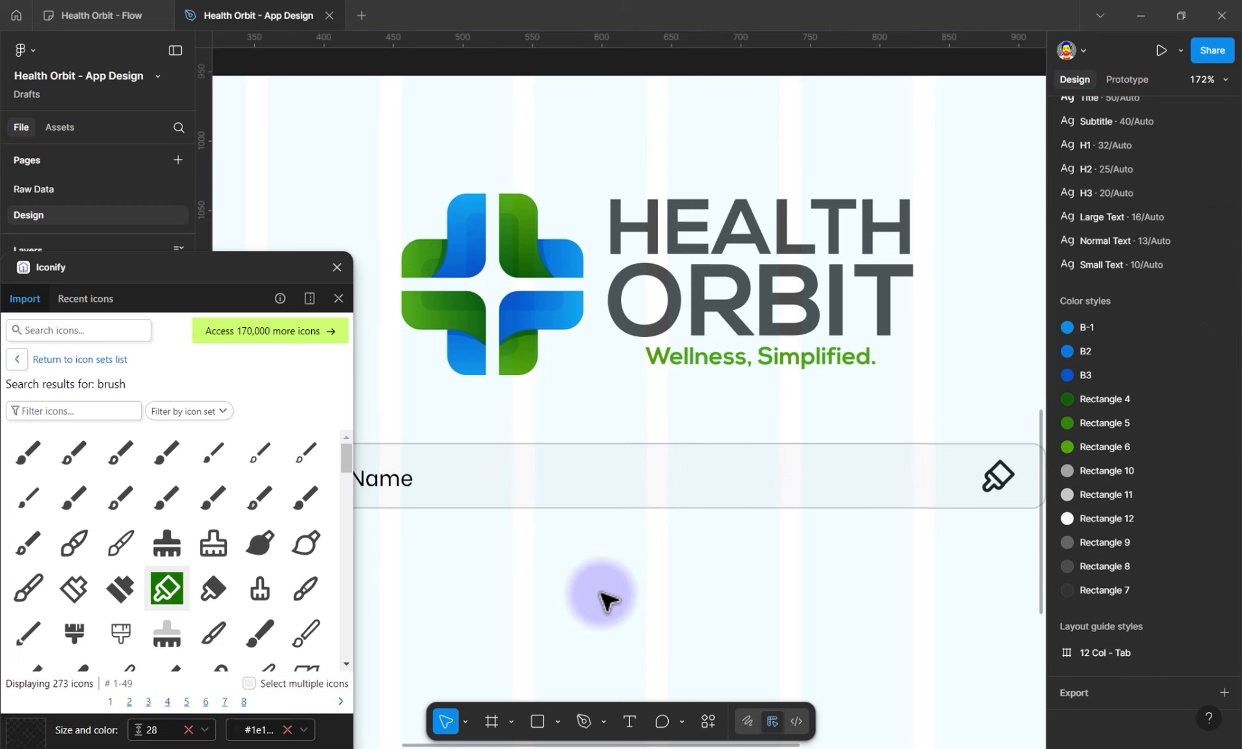
# Turn the finished User Name field, including its brush icon, into a component
pyautogui.scroll(-5, 601, 598)
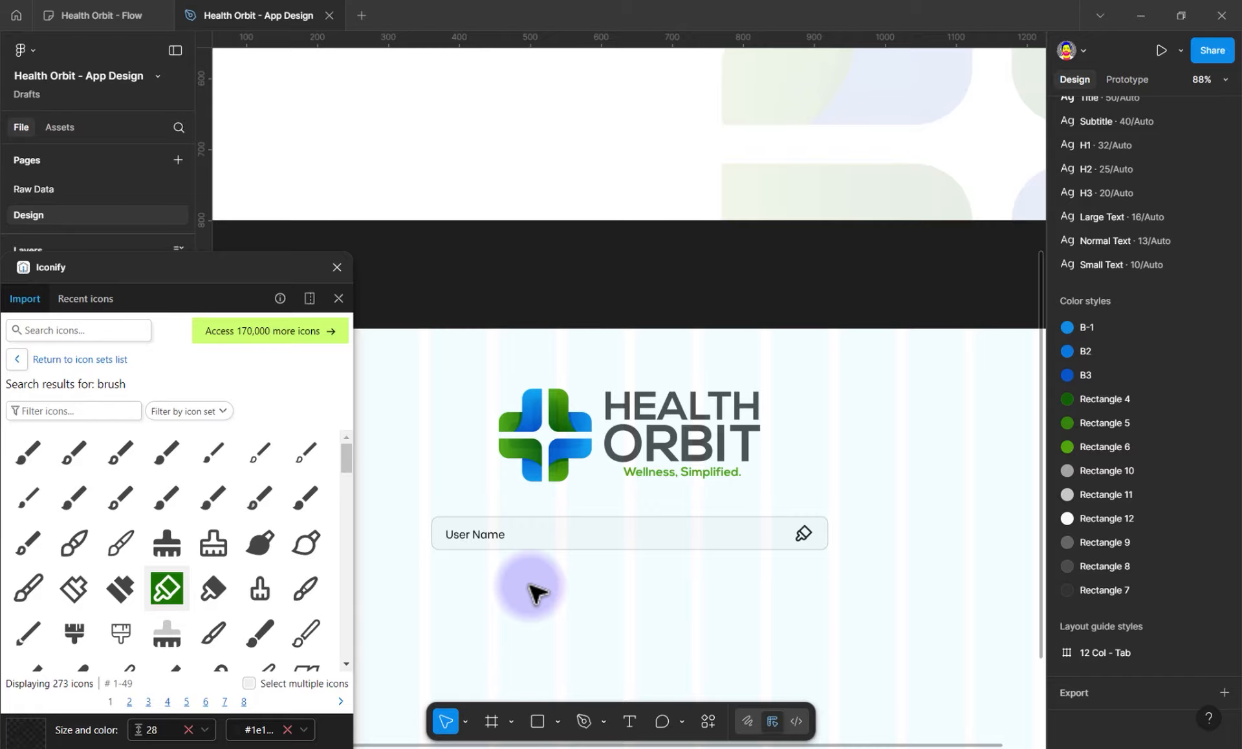
pyautogui.click(549, 543)
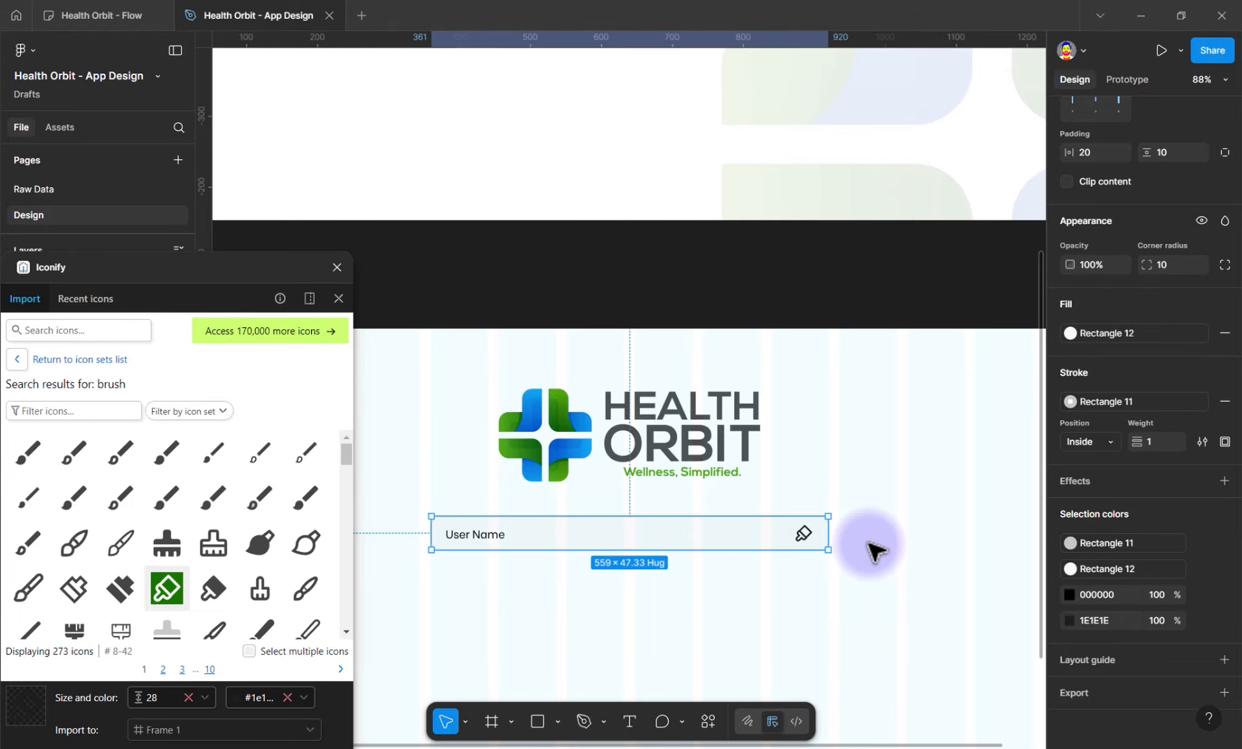
pyautogui.rightClick(744, 535)
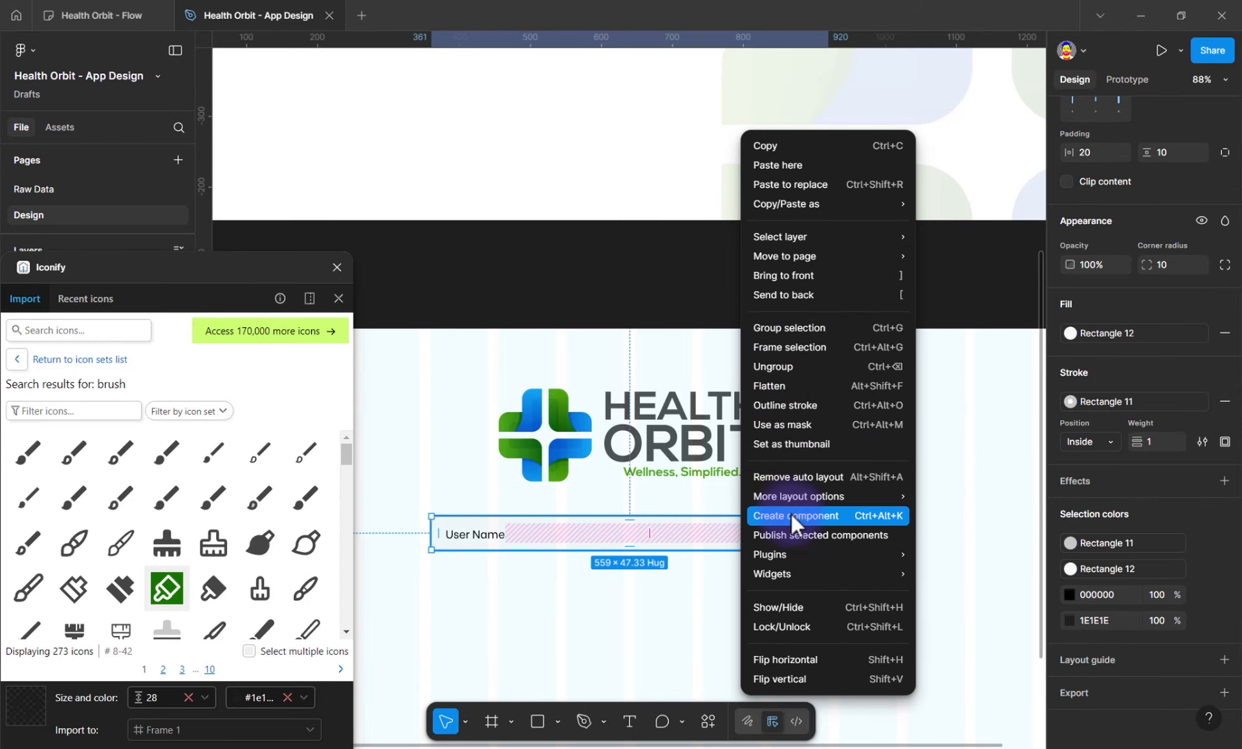
pyautogui.click(871, 518)
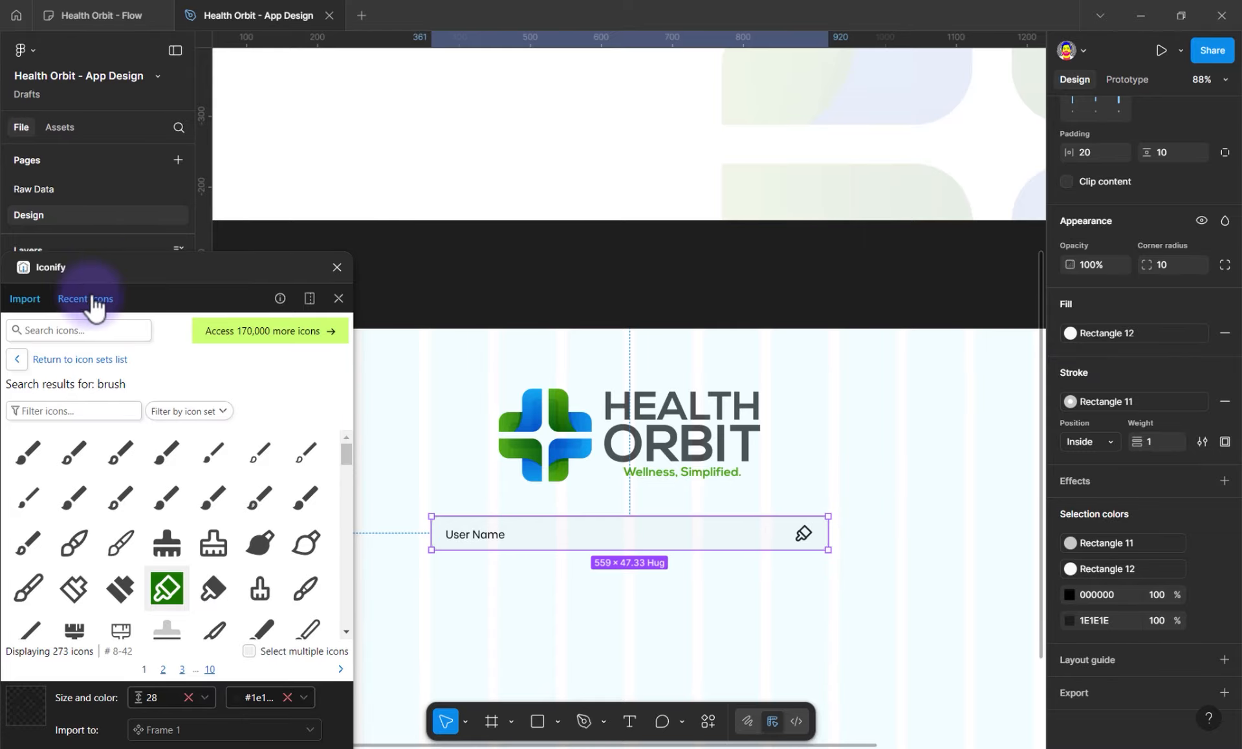
# Close the Iconify window and select the bx:brush main component outside the Sign Up frame
pyautogui.moveTo(121, 263); pyautogui.dragTo(354, 106)
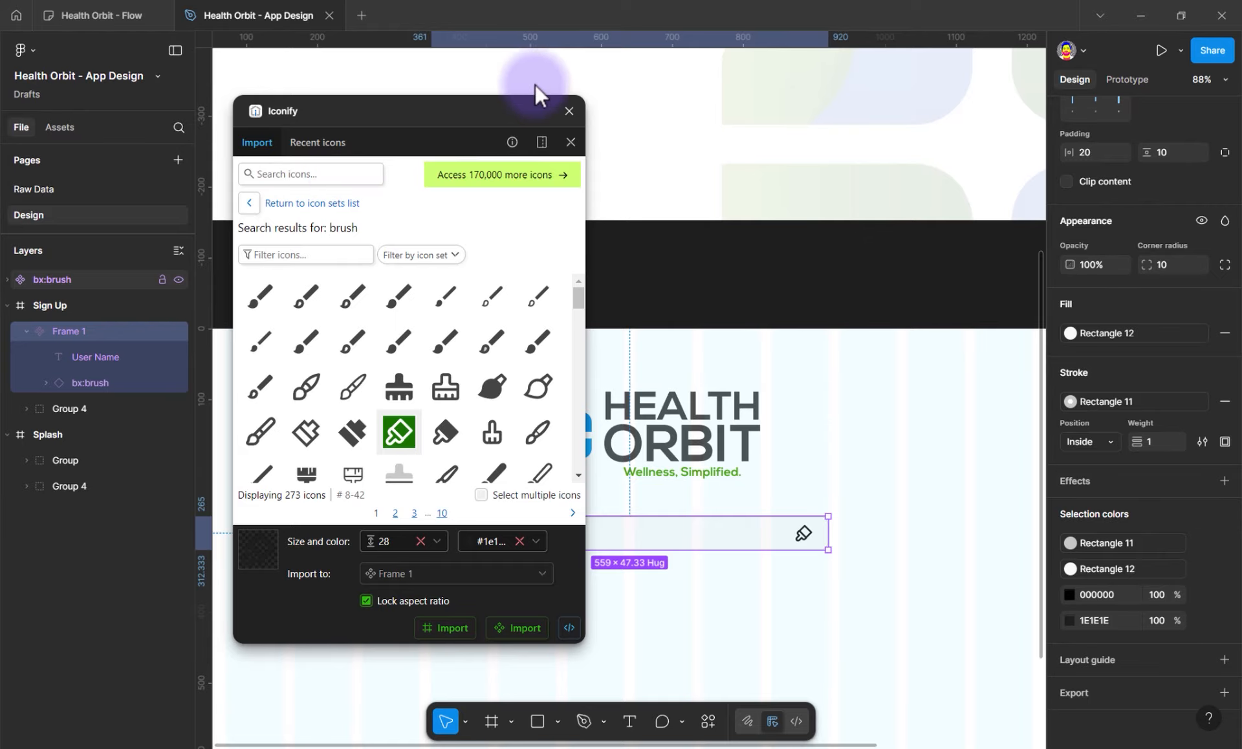
pyautogui.click(568, 112)
pyautogui.scroll(-5, 653, 628)
pyautogui.scroll(5, 971, 616)
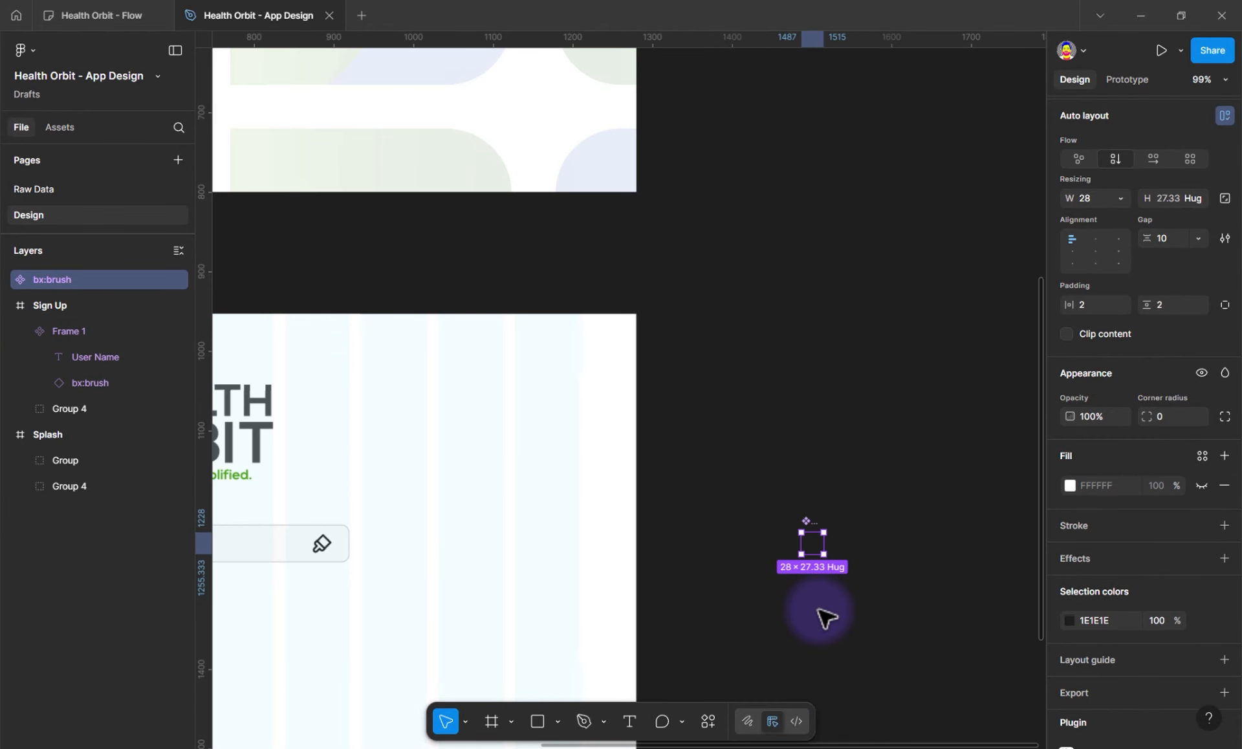
pyautogui.scroll(2, 827, 618)
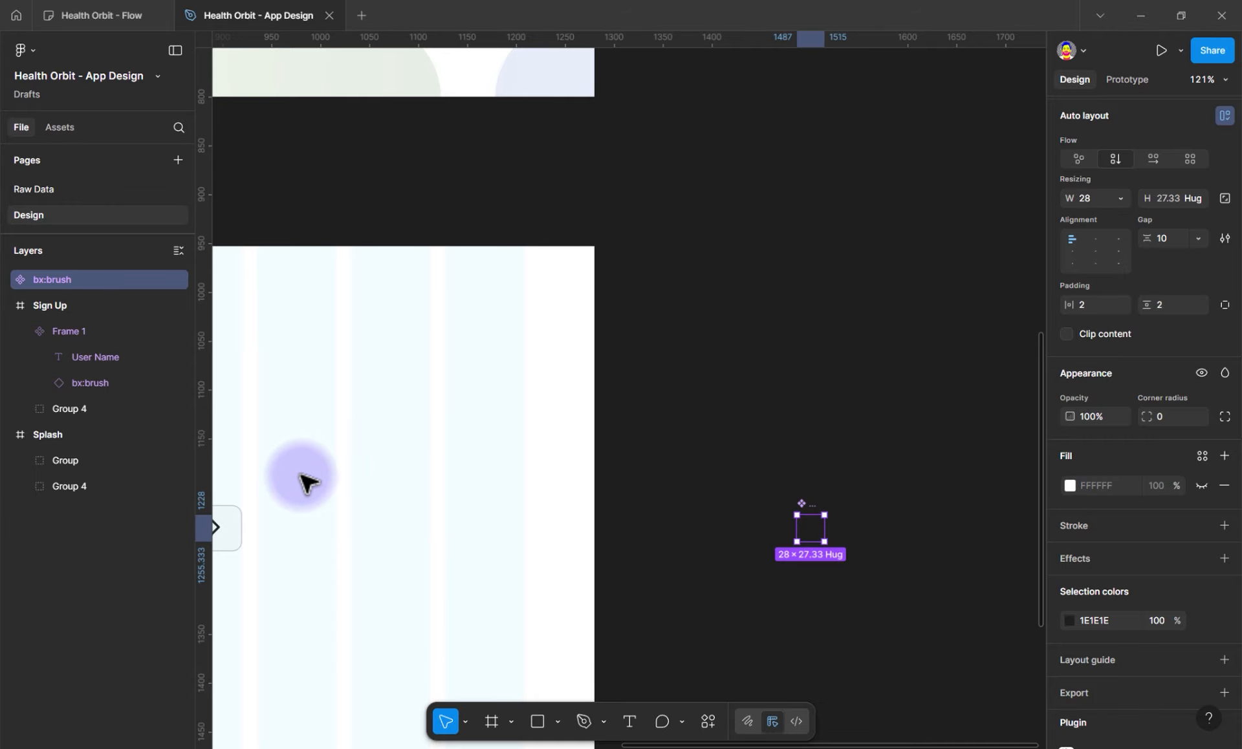
# Select the Frame 1 component, the User Name field inside the Sign Up frame
pyautogui.moveTo(307, 482); pyautogui.dragTo(638, 407)
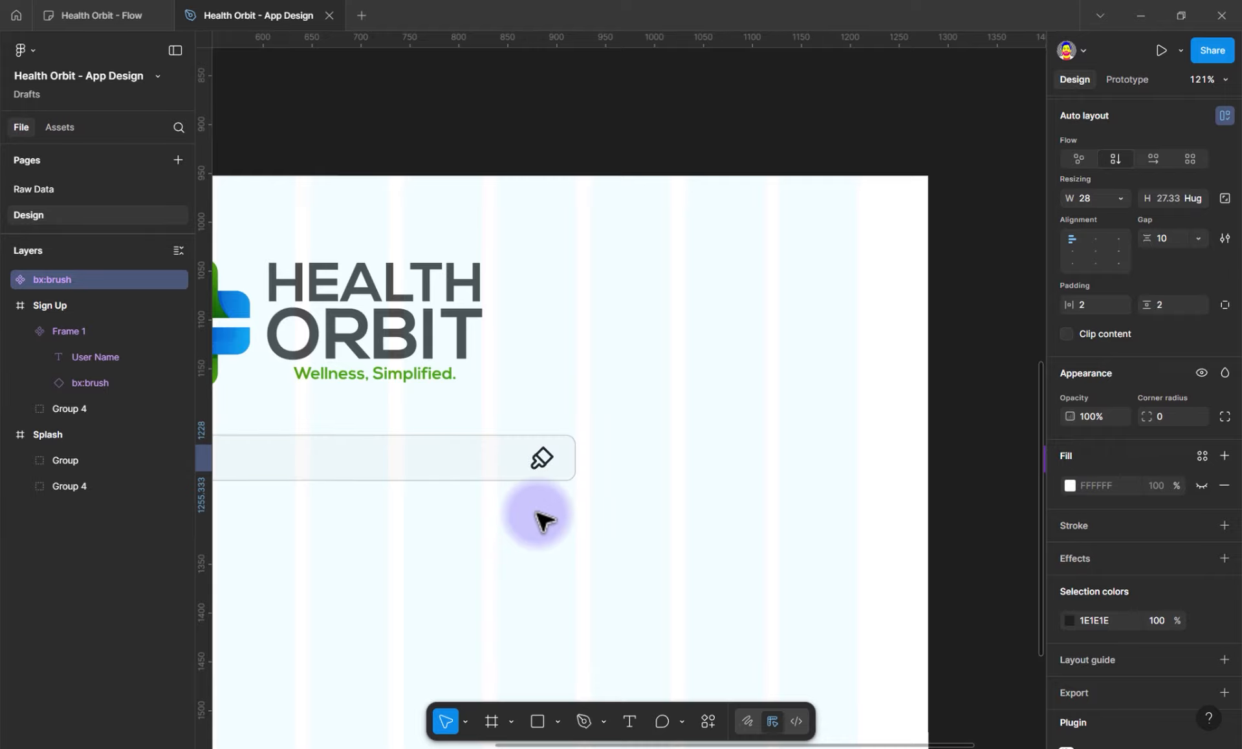
pyautogui.scroll(-2, 553, 520)
pyautogui.scroll(-5, 559, 527)
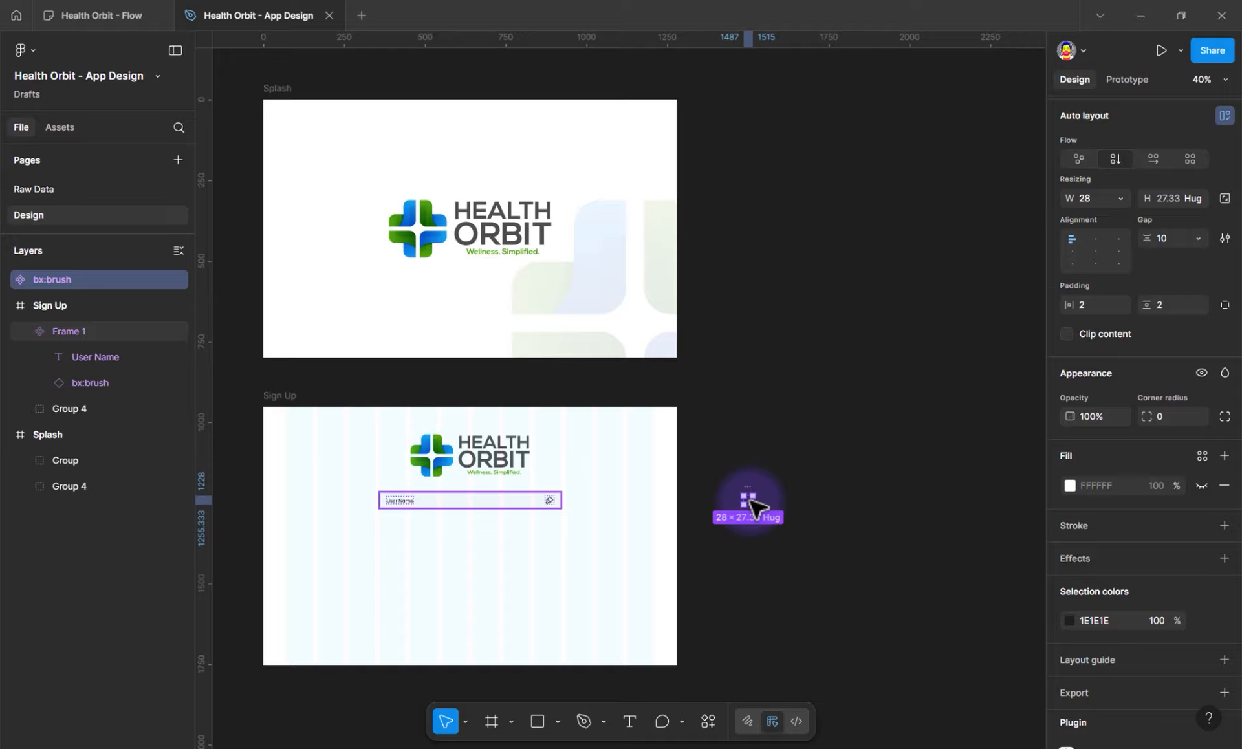
pyautogui.click(531, 500)
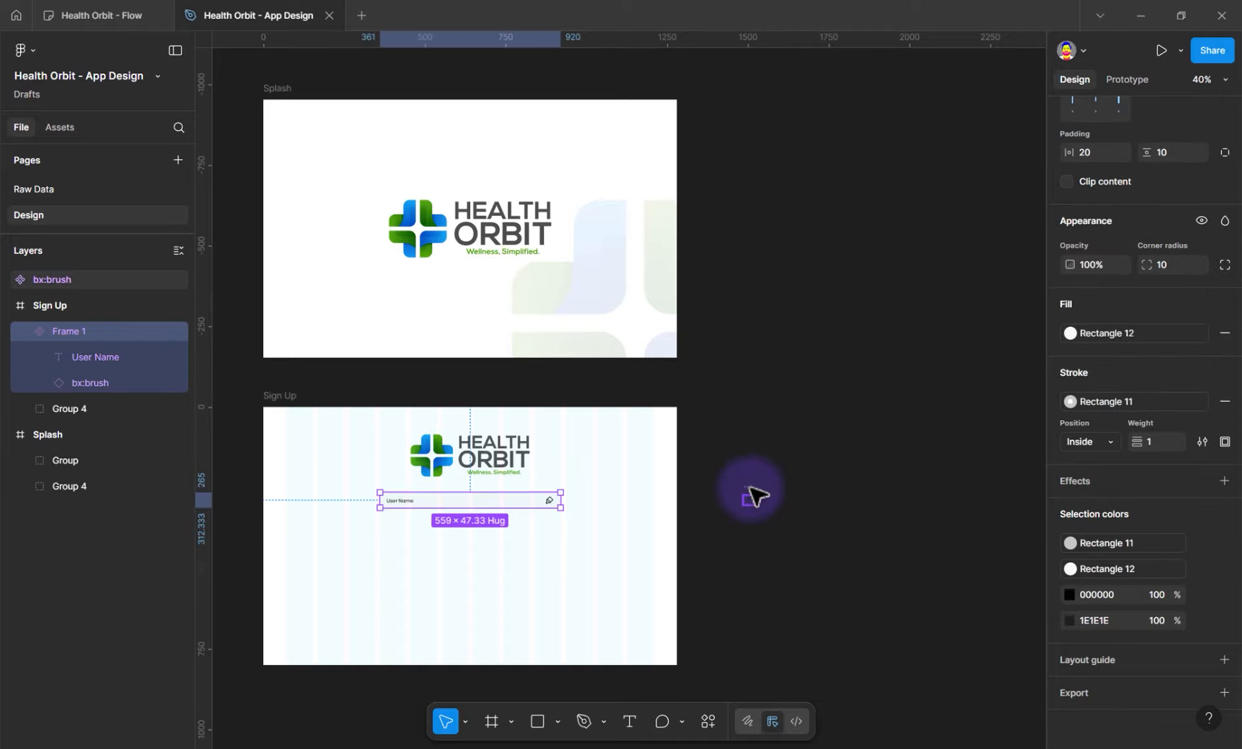
# Move the Frame 1 and bx:brush components from the Design page to the Raw Data page, below the sample text lines
pyautogui.keyDown('shift'); pyautogui.click(752, 495); pyautogui.keyUp('shift')
pyautogui.press('Delete')
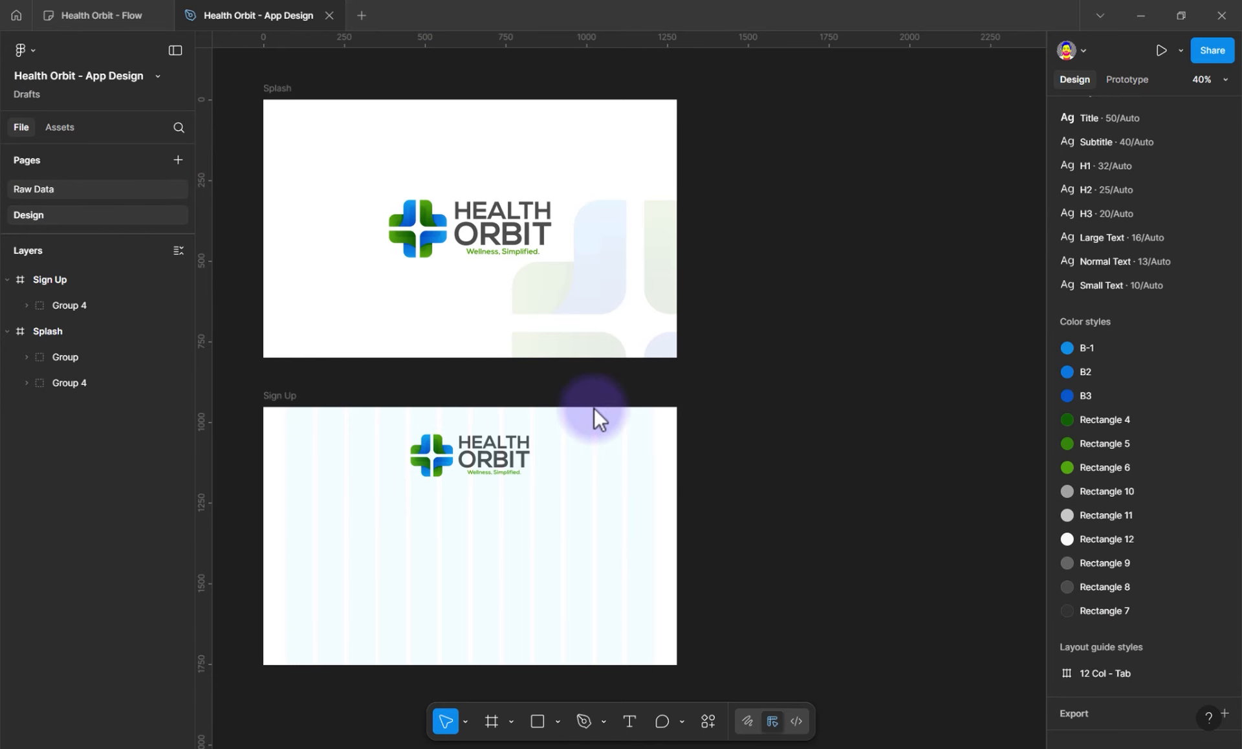
pyautogui.press('pageup')
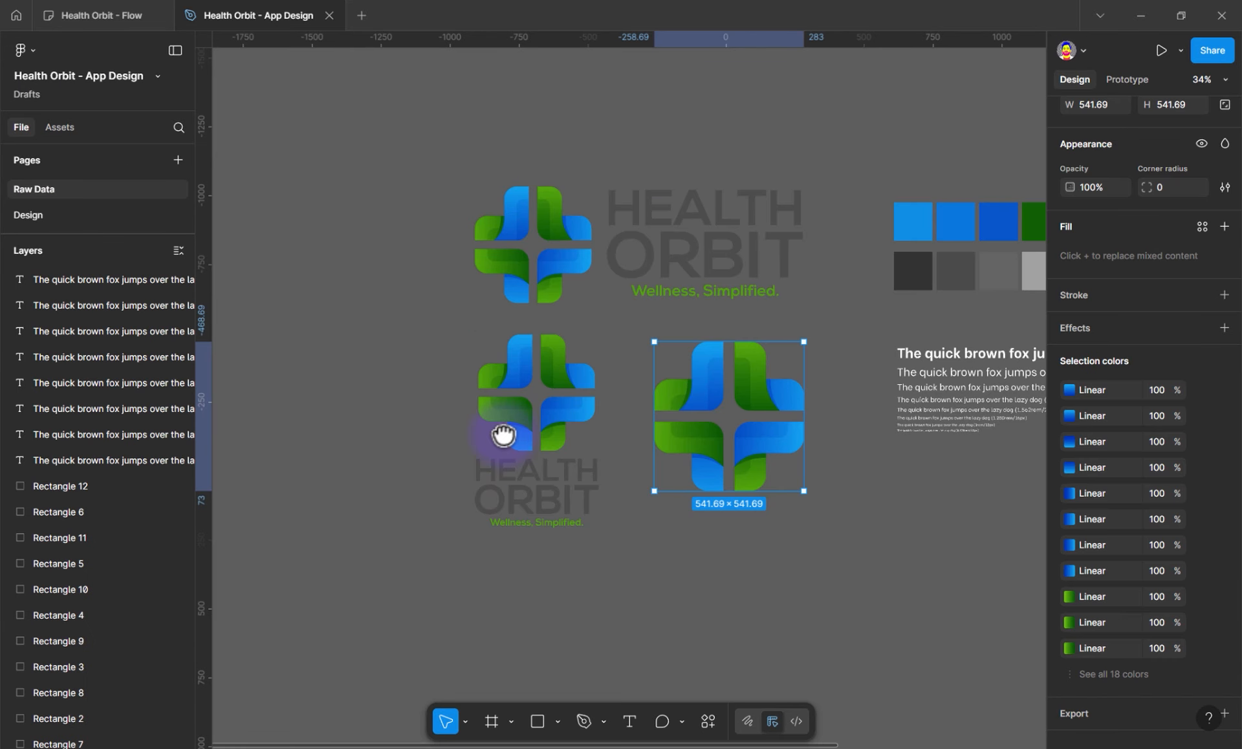
pyautogui.hscroll(10, 503, 434)
pyautogui.scroll(-3, 503, 435)
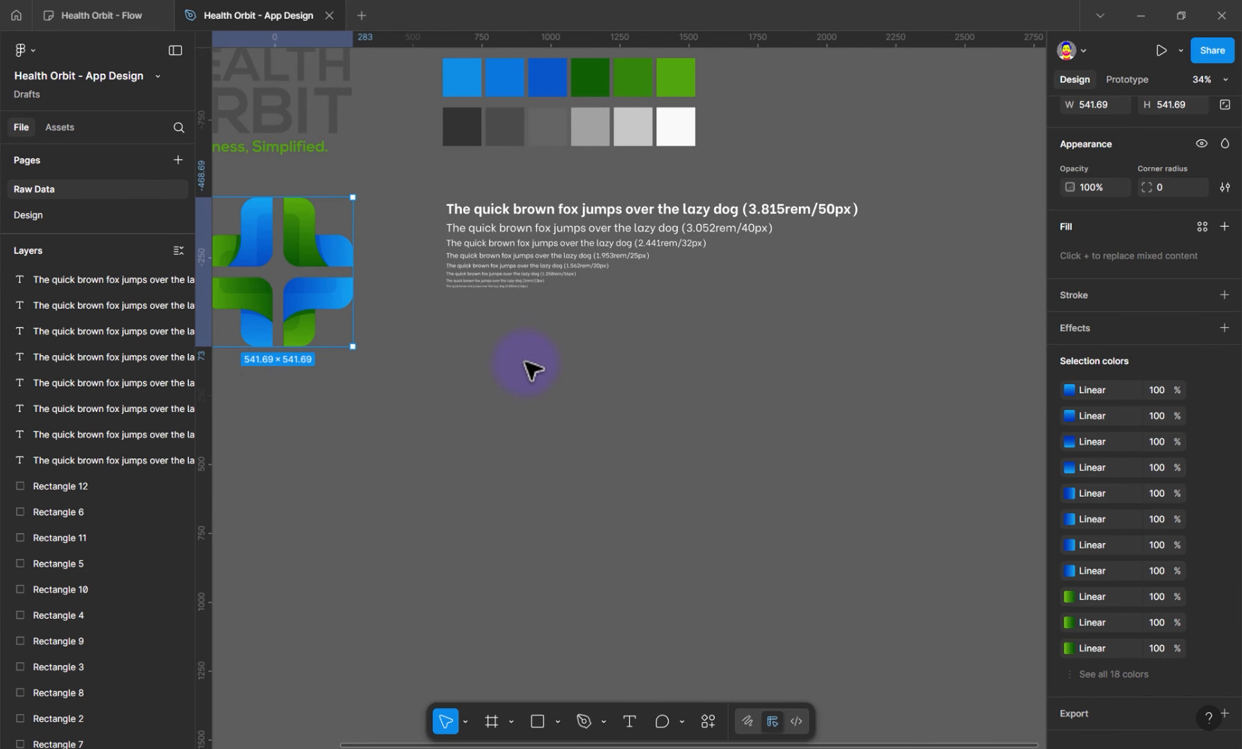
pyautogui.click(535, 396)
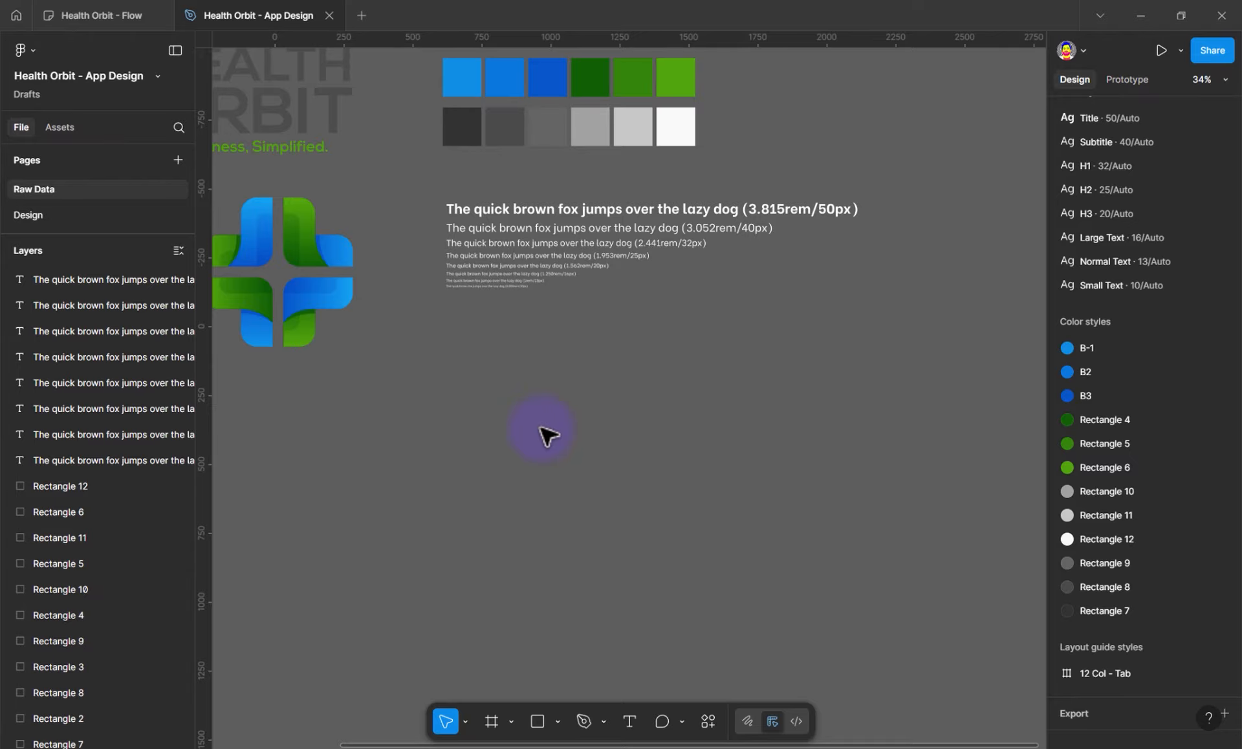
pyautogui.hotkey('ctrl', 'v')
# Move the bx:brush main component closer to the Frame 1 component, keeping both on the same row
pyautogui.click(780, 401)
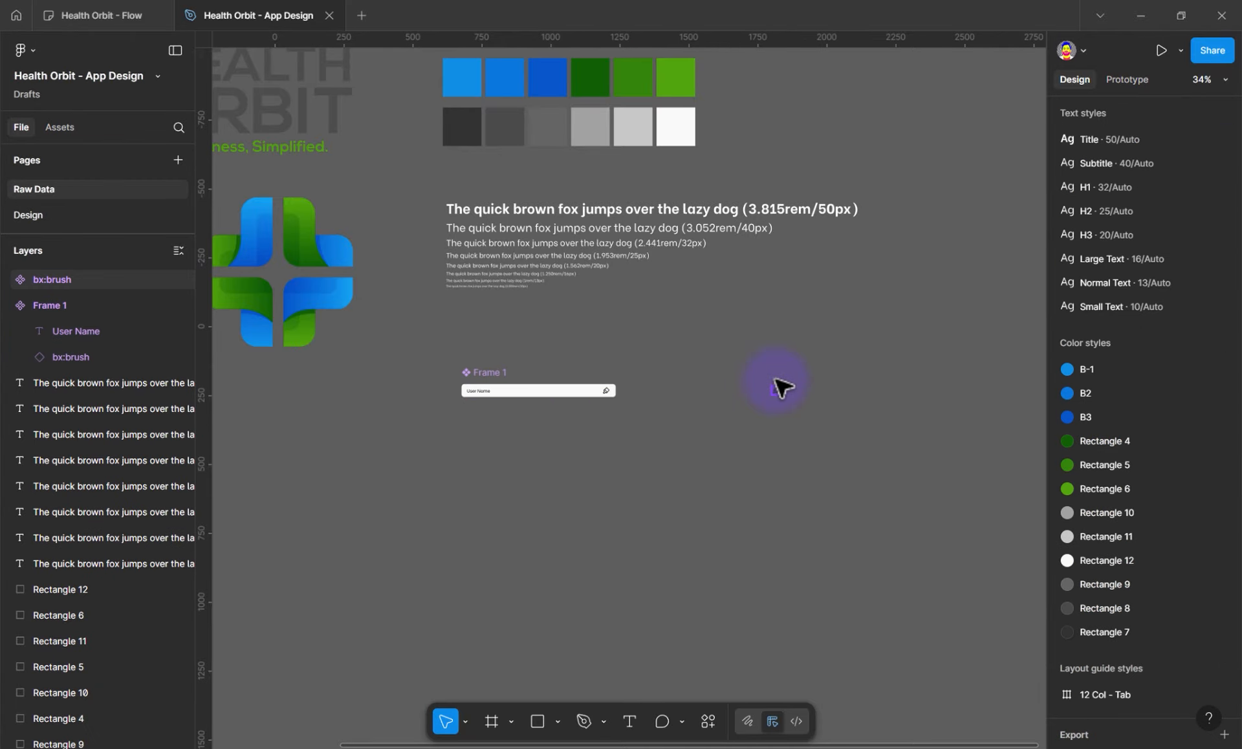
pyautogui.click(775, 390)
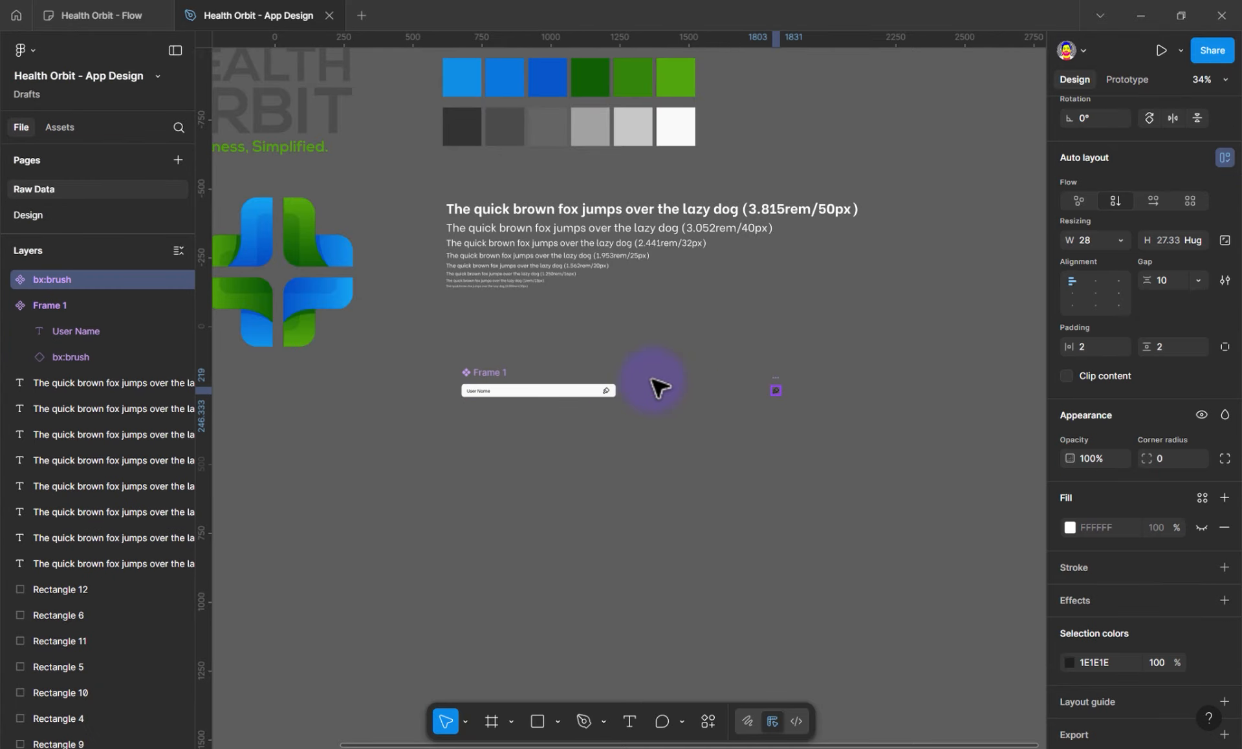
pyautogui.moveTo(656, 386); pyautogui.dragTo(503, 377)
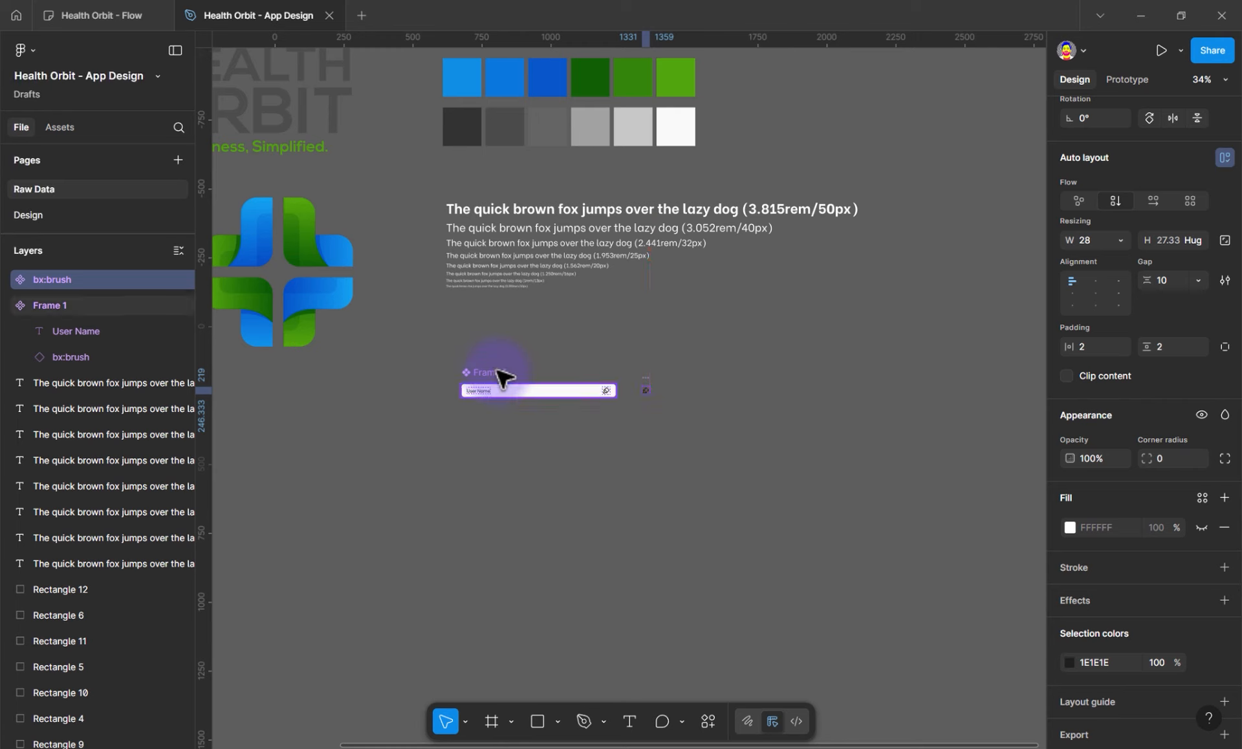
# Rename the Frame 1 component as Form Inputs
pyautogui.doubleClick(500, 370)
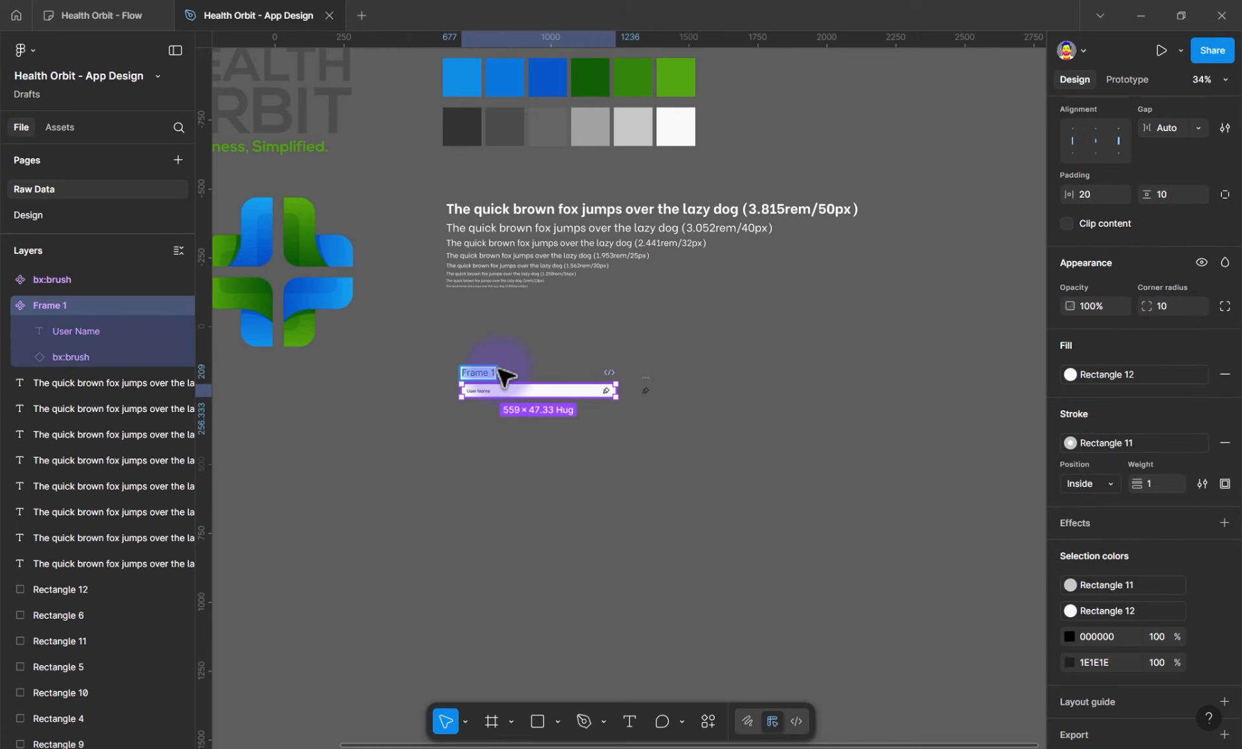
pyautogui.write('Form Inputs')
pyautogui.press('Return')
pyautogui.press('Escape')
# Add a second variant to the Form Inputs component
pyautogui.scroll(10, 492, 382)
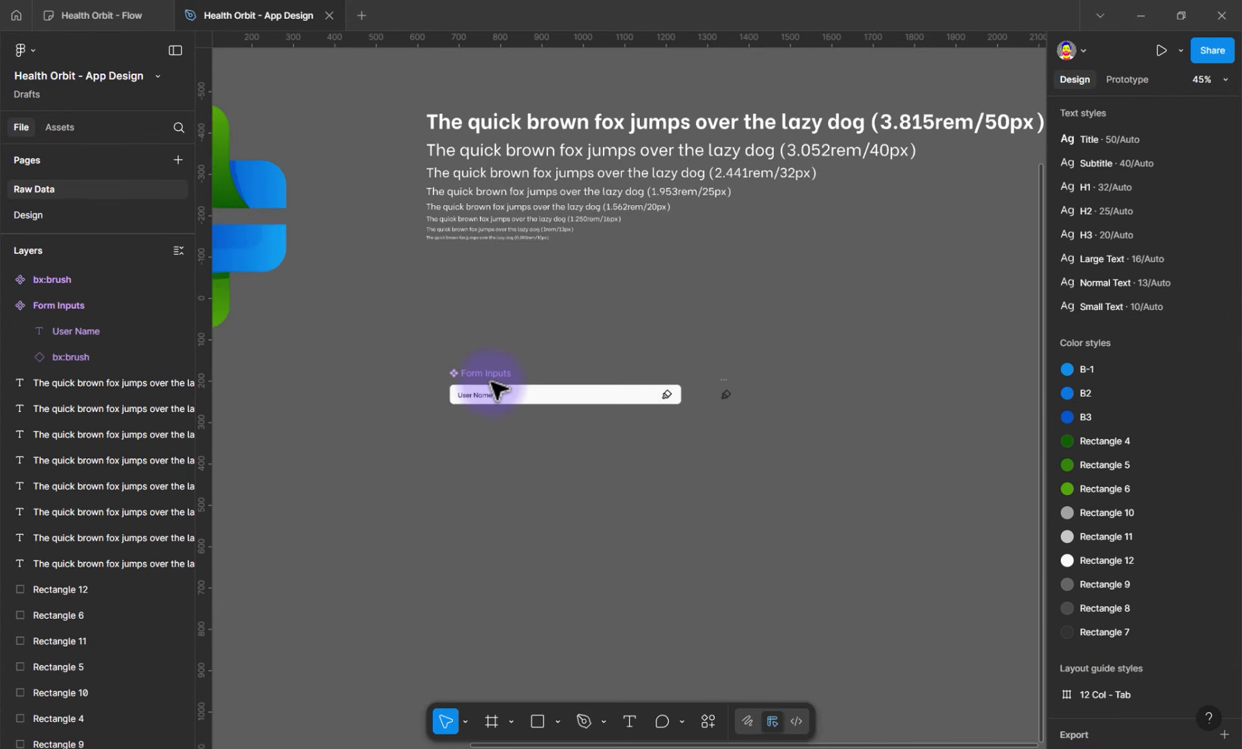
pyautogui.click(455, 380)
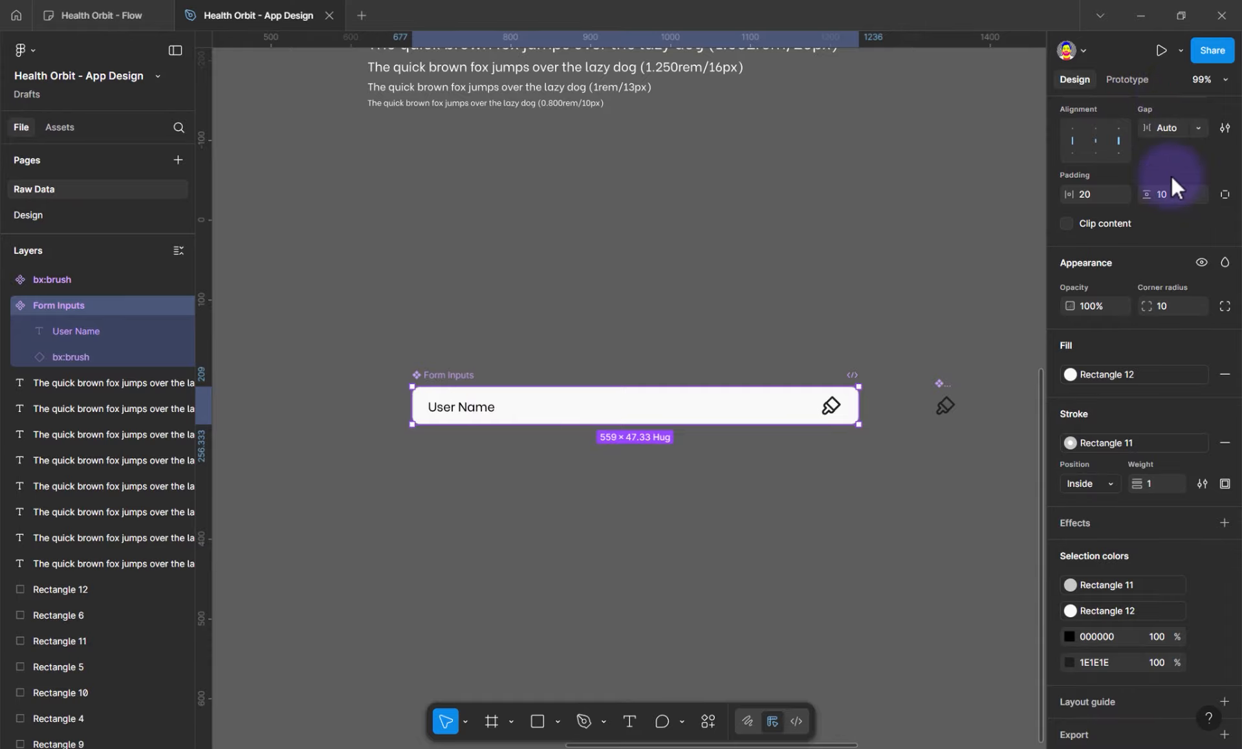
pyautogui.scroll(5, 1178, 266)
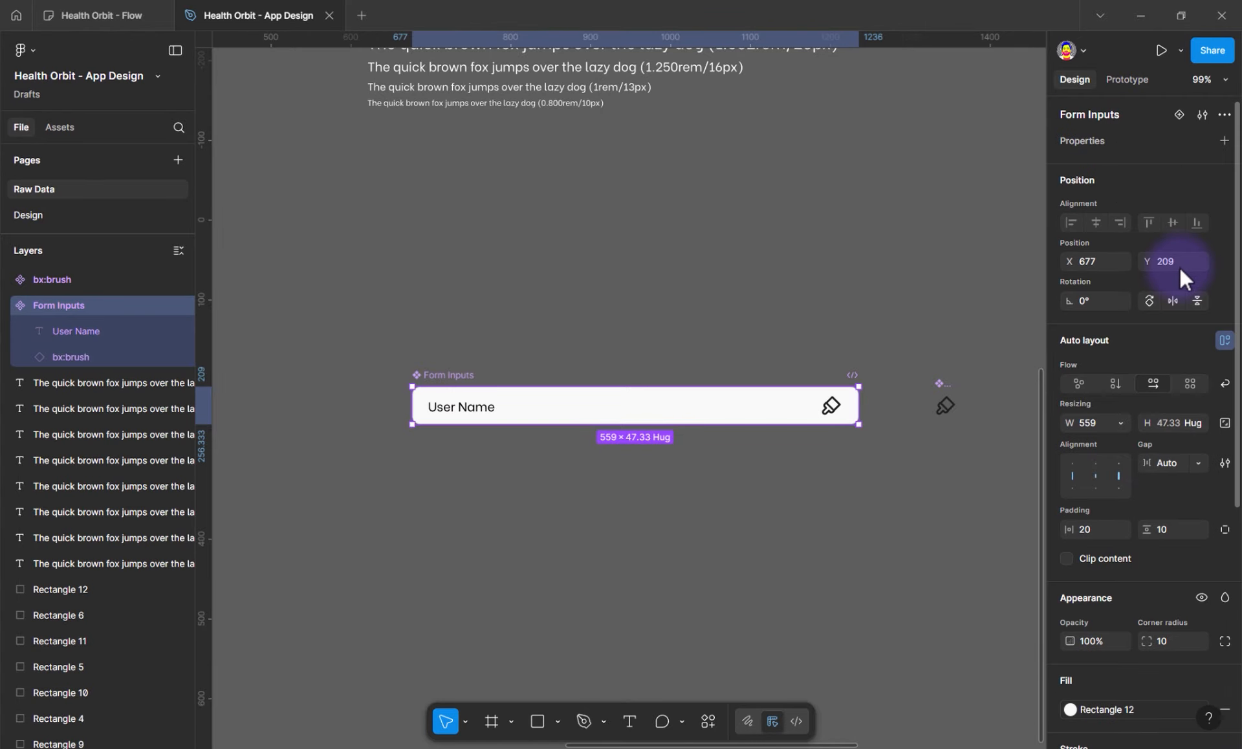
pyautogui.click(1180, 118)
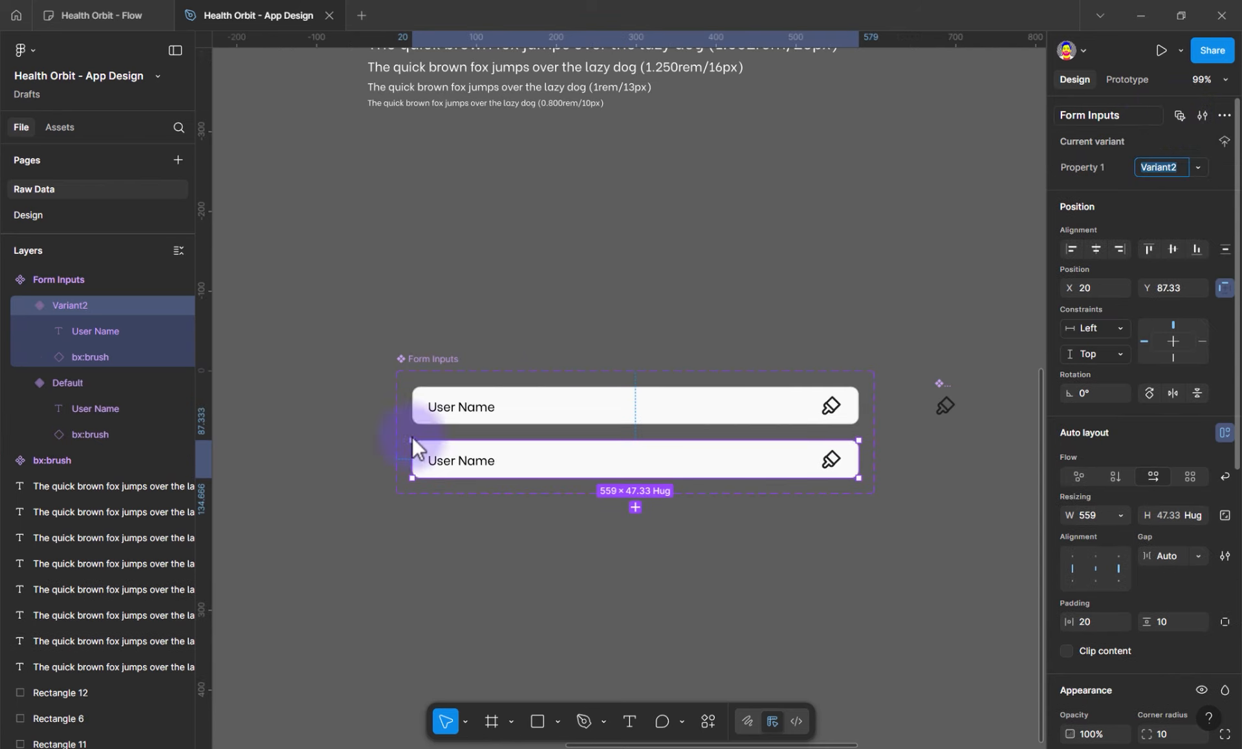
# Rename the variant property as Icon, with the value On for the first variant and Off for the second
pyautogui.click(563, 412)
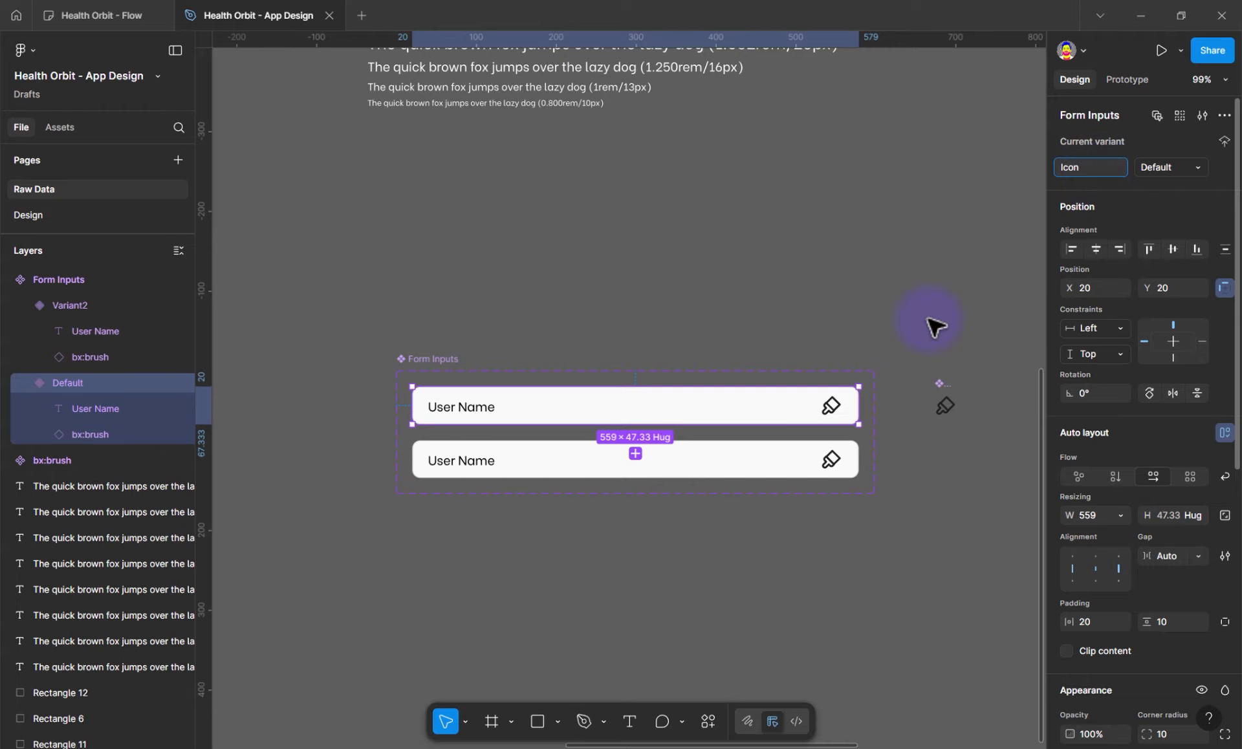
pyautogui.press('Return')
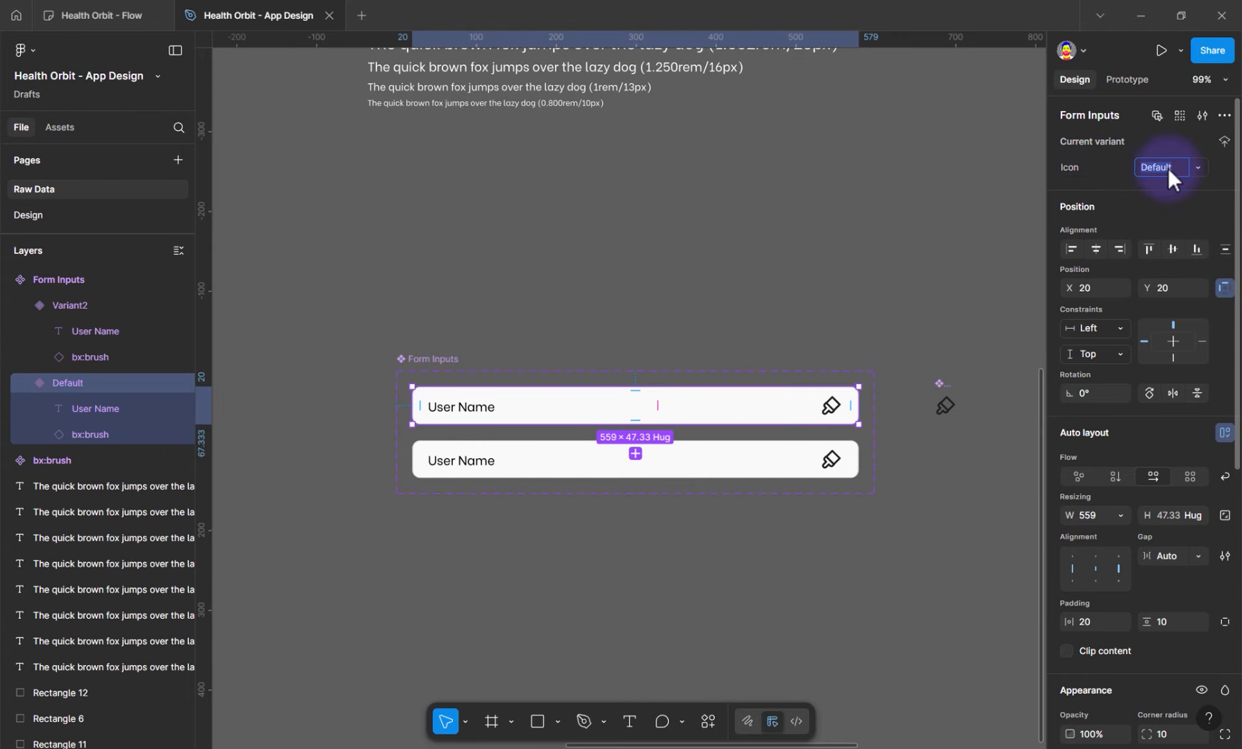
pyautogui.click(823, 458)
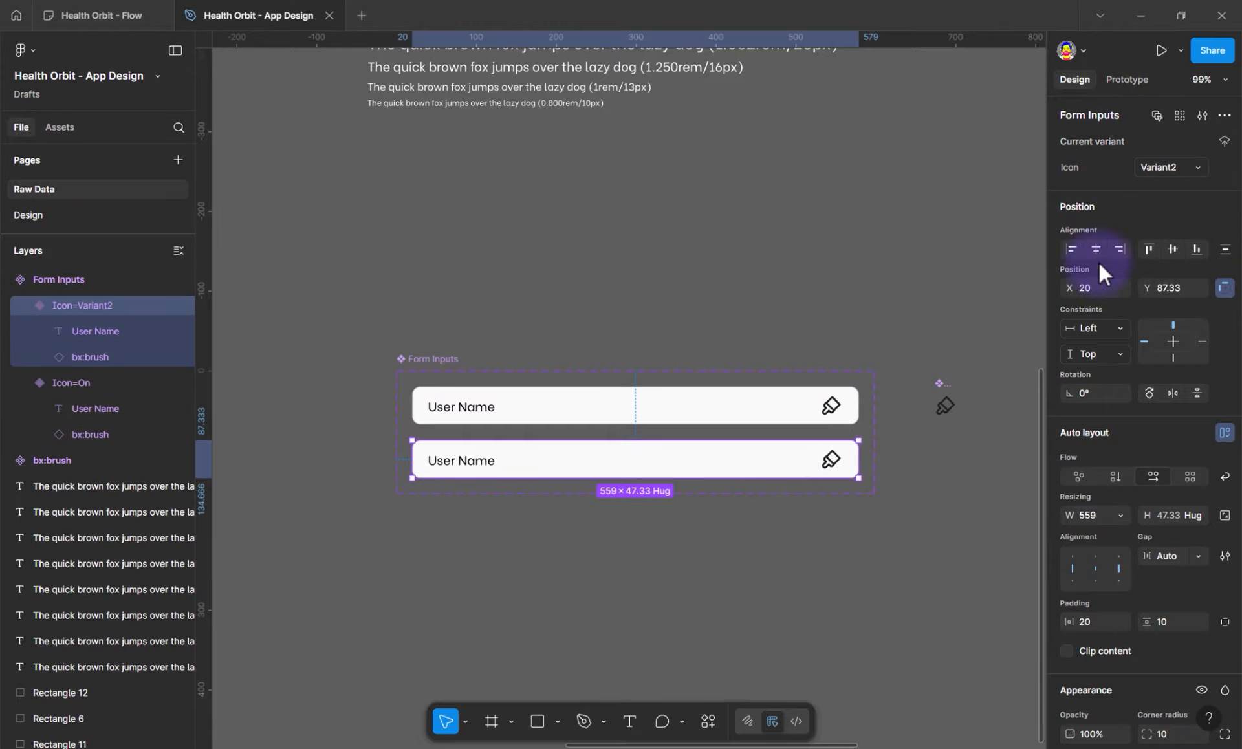
pyautogui.click(1159, 173)
pyautogui.write('Off')
pyautogui.press('Return')
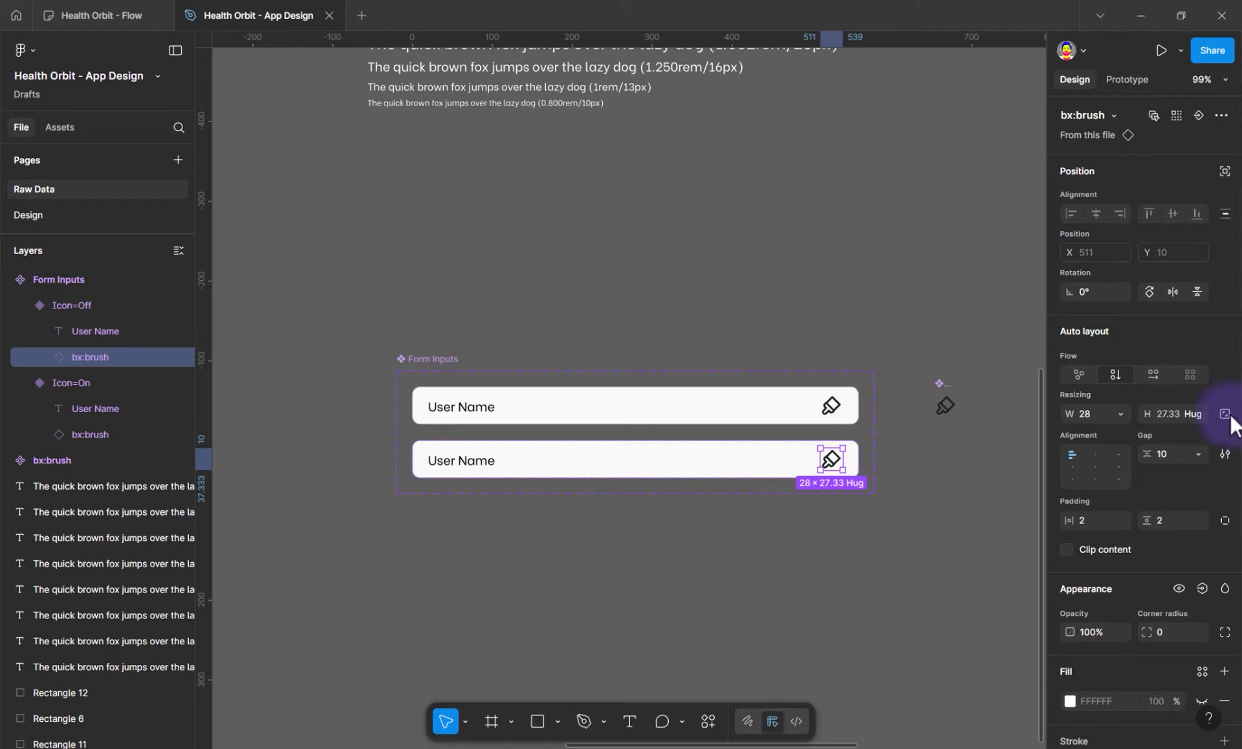
# Hide the brush icon in the Icon=Off variant and left-align its User Name text with an auto layout gap of 10
pyautogui.click(1179, 585)
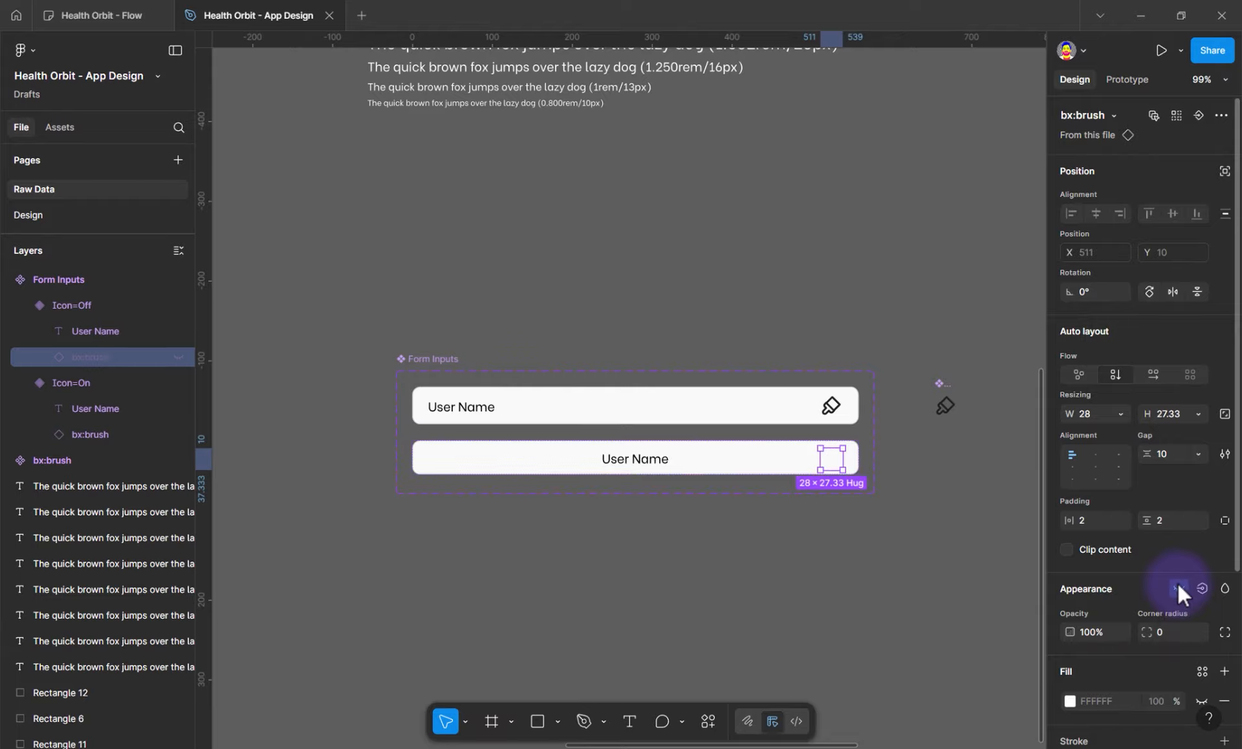
pyautogui.click(706, 474)
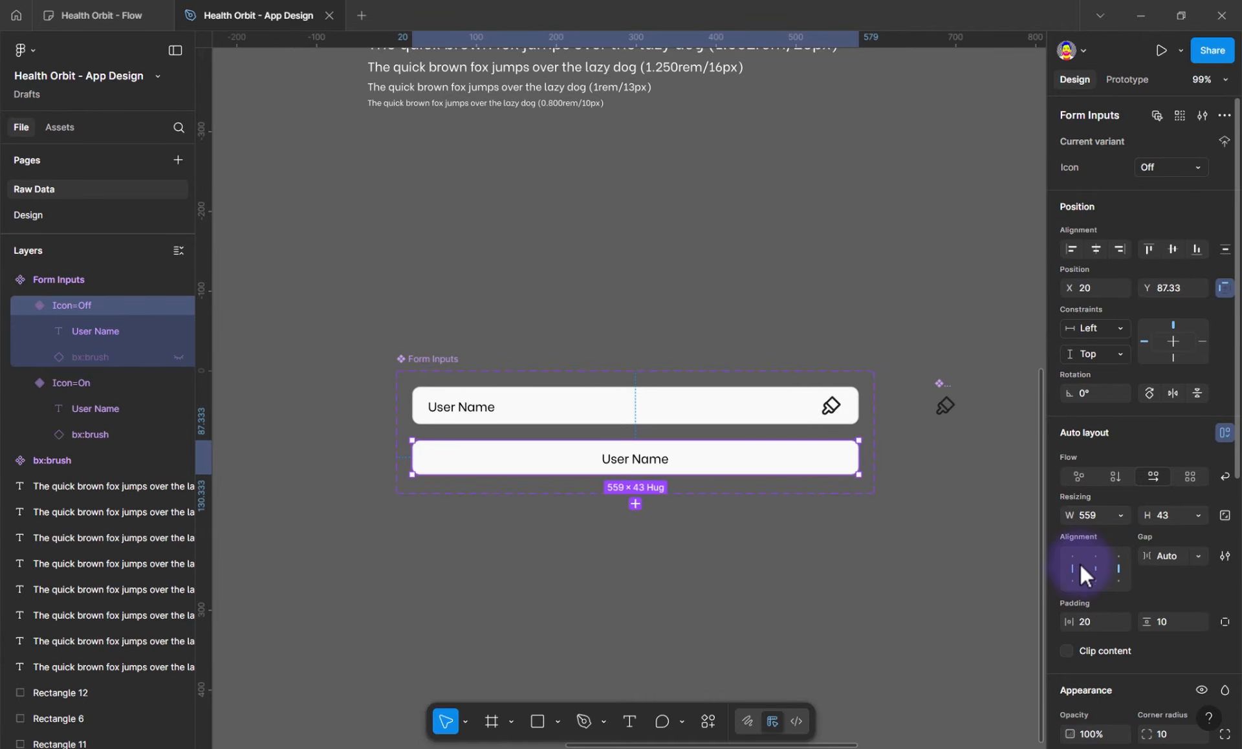
pyautogui.click(1197, 556)
pyautogui.click(1142, 536)
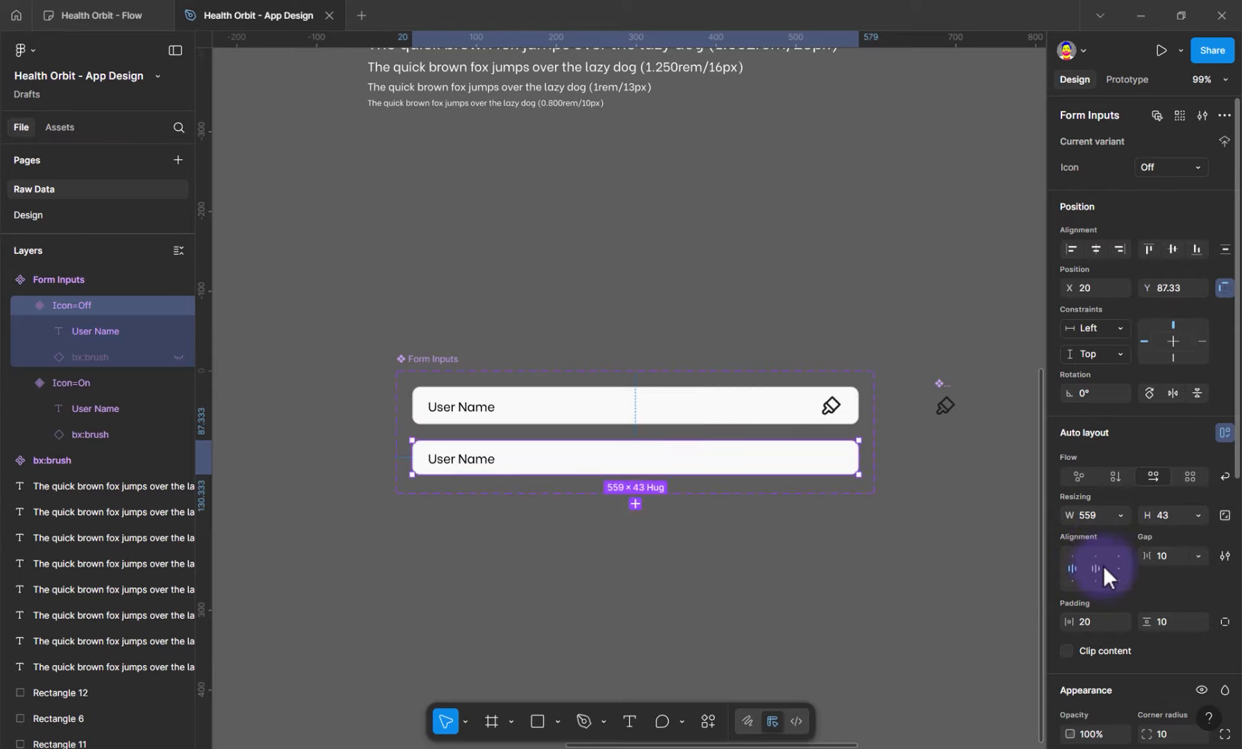
pyautogui.click(1102, 566)
pyautogui.click(1118, 567)
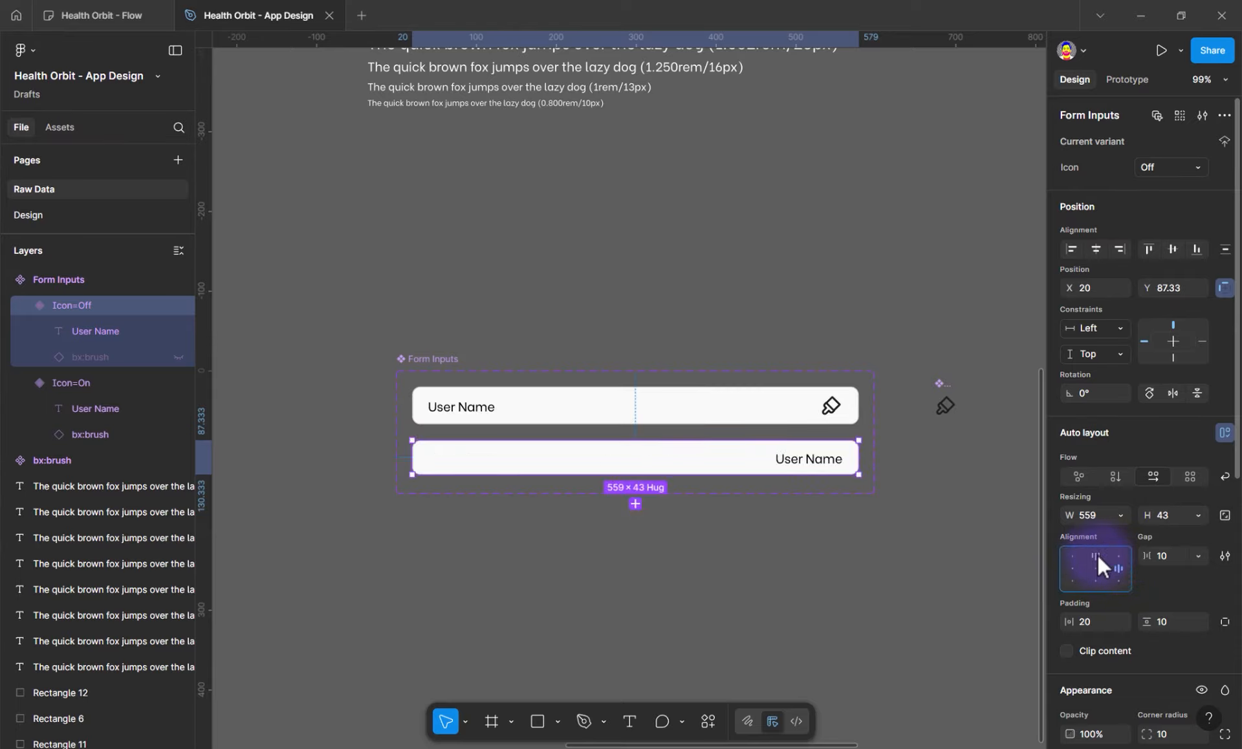
pyautogui.click(1102, 573)
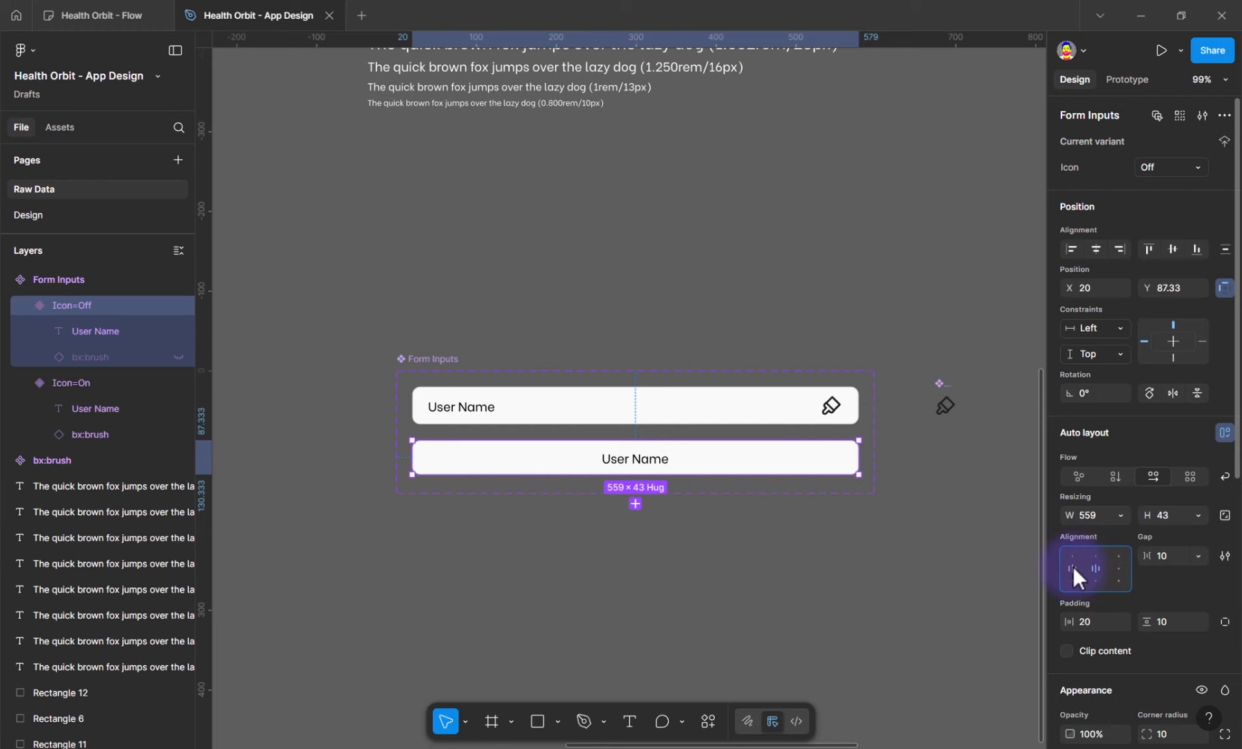
pyautogui.click(1073, 566)
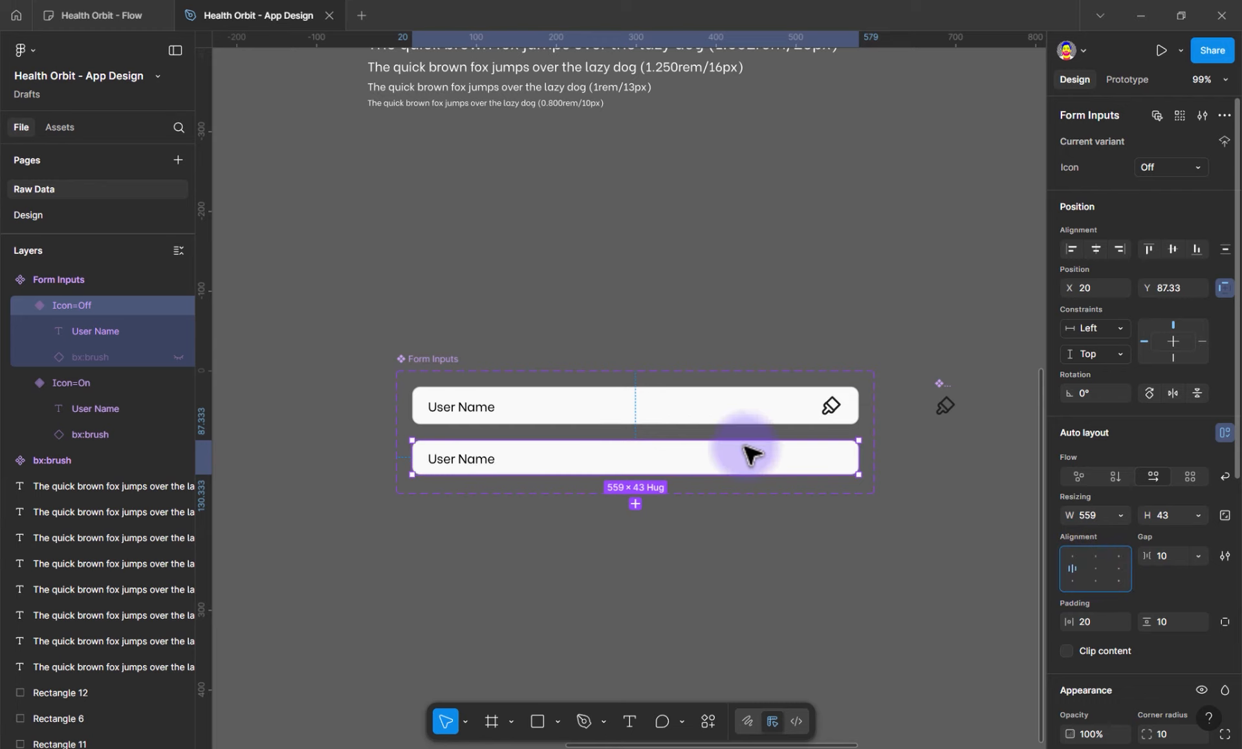
pyautogui.click(695, 555)
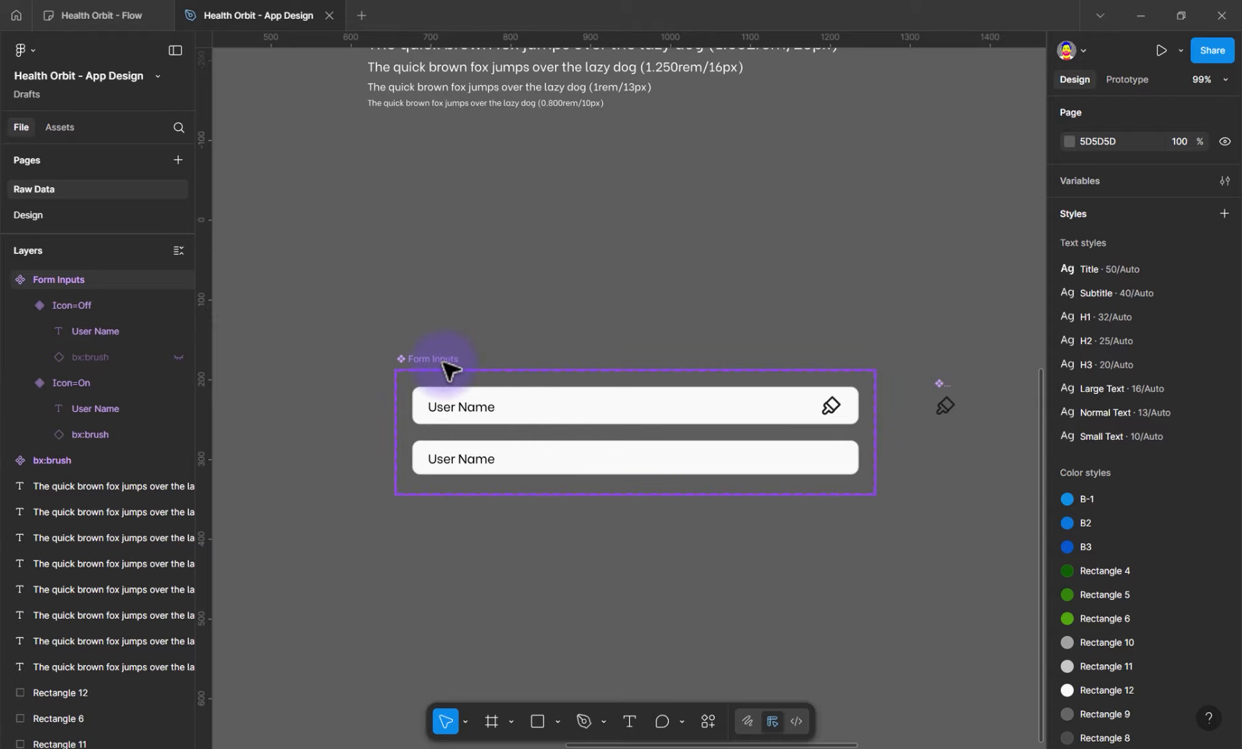
# Create a text property named Label with the value User Name on the Form Inputs component set
pyautogui.click(457, 407)
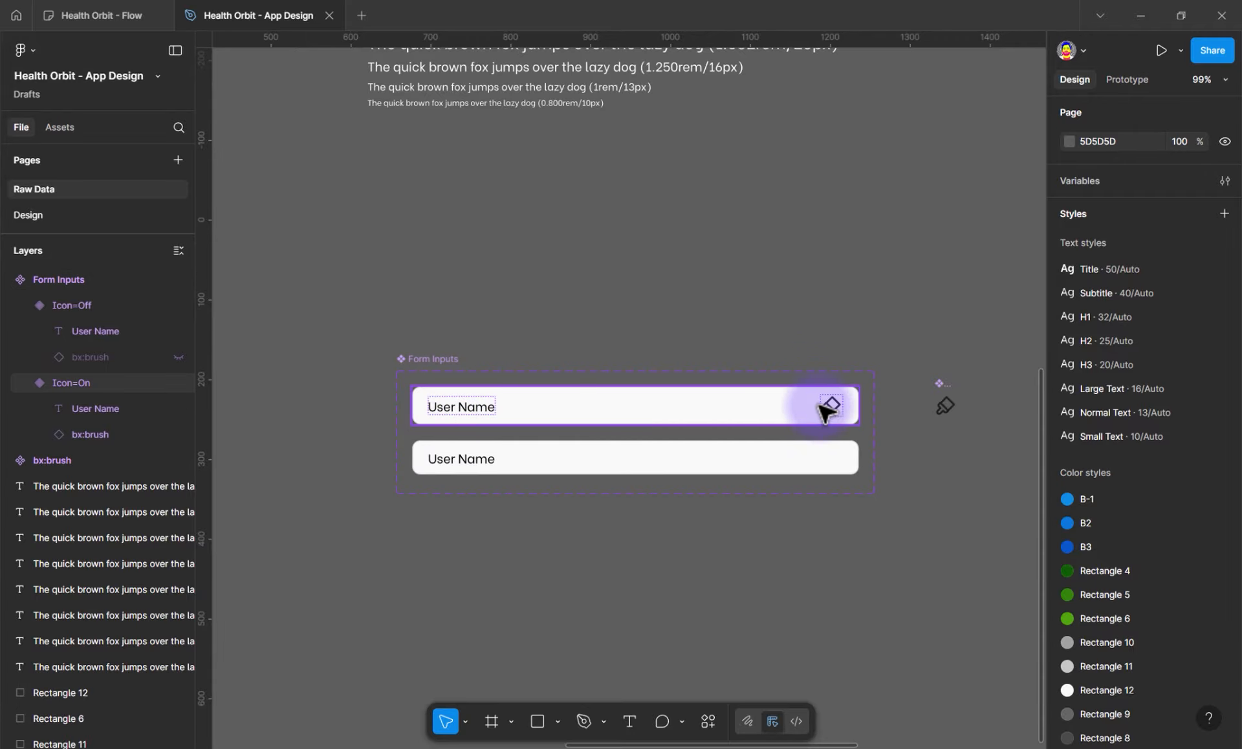
pyautogui.click(453, 419)
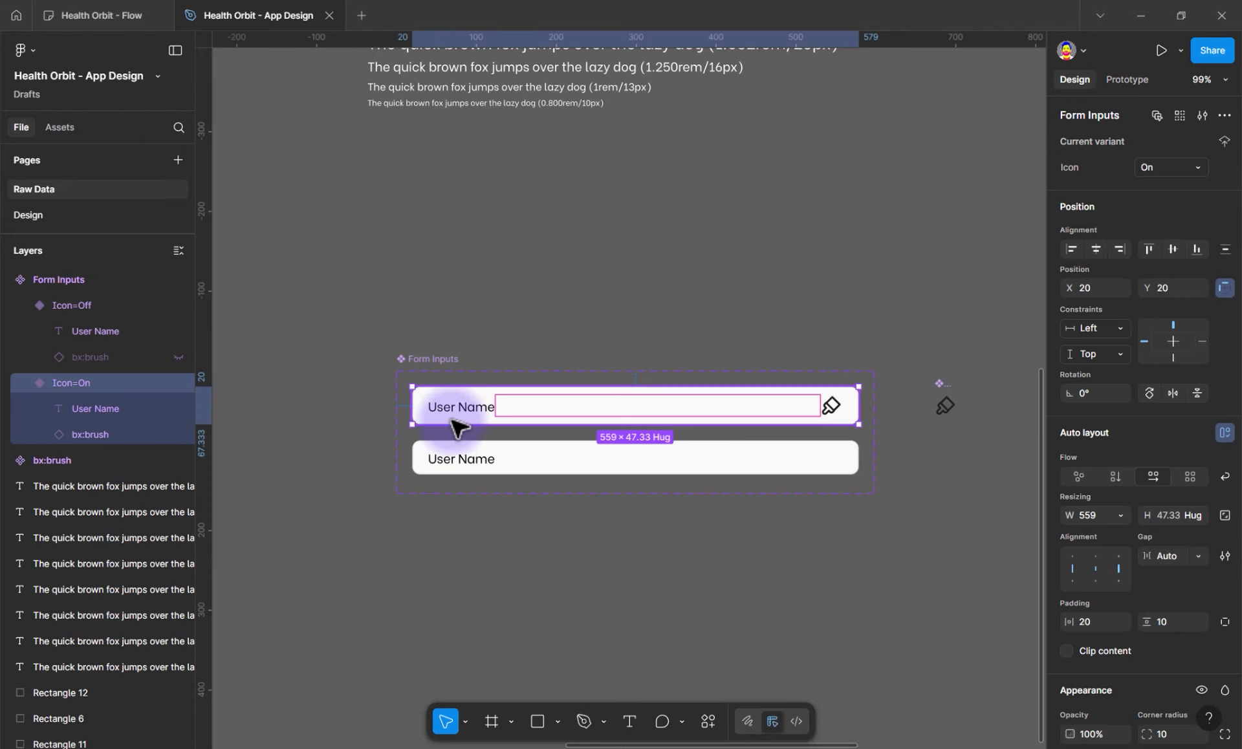
pyautogui.click(429, 361)
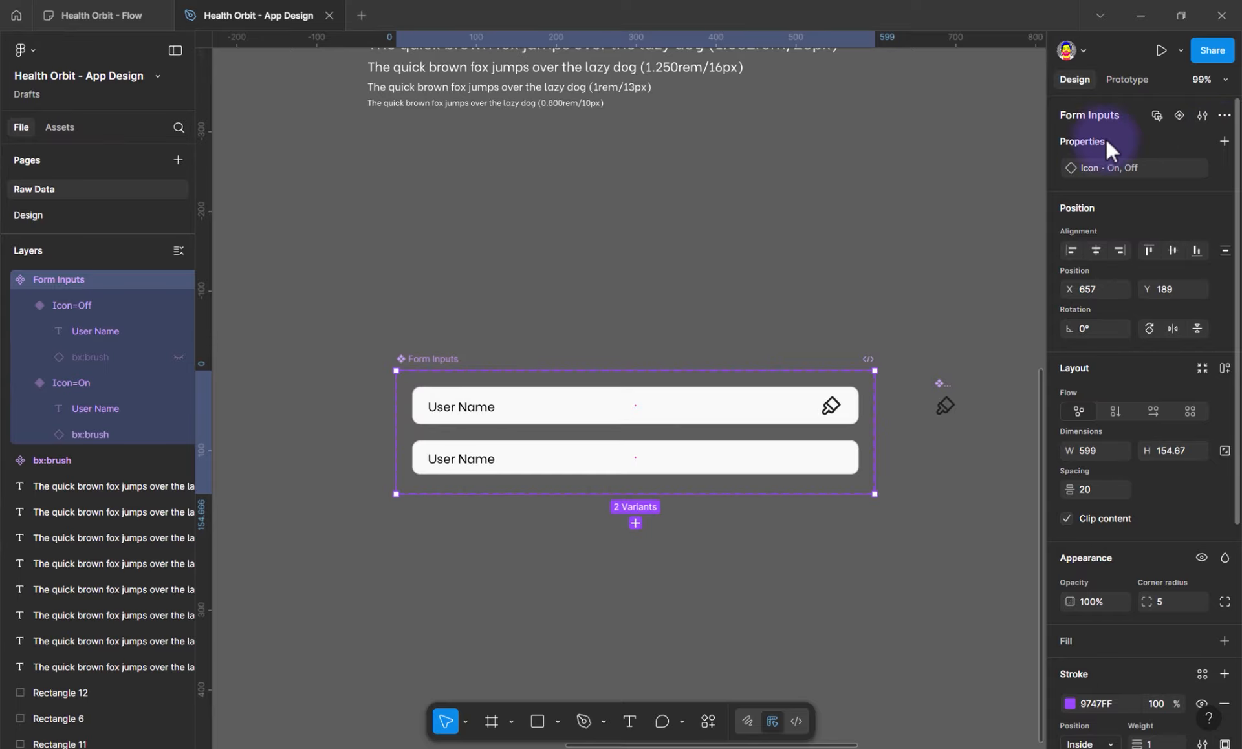
pyautogui.click(1223, 141)
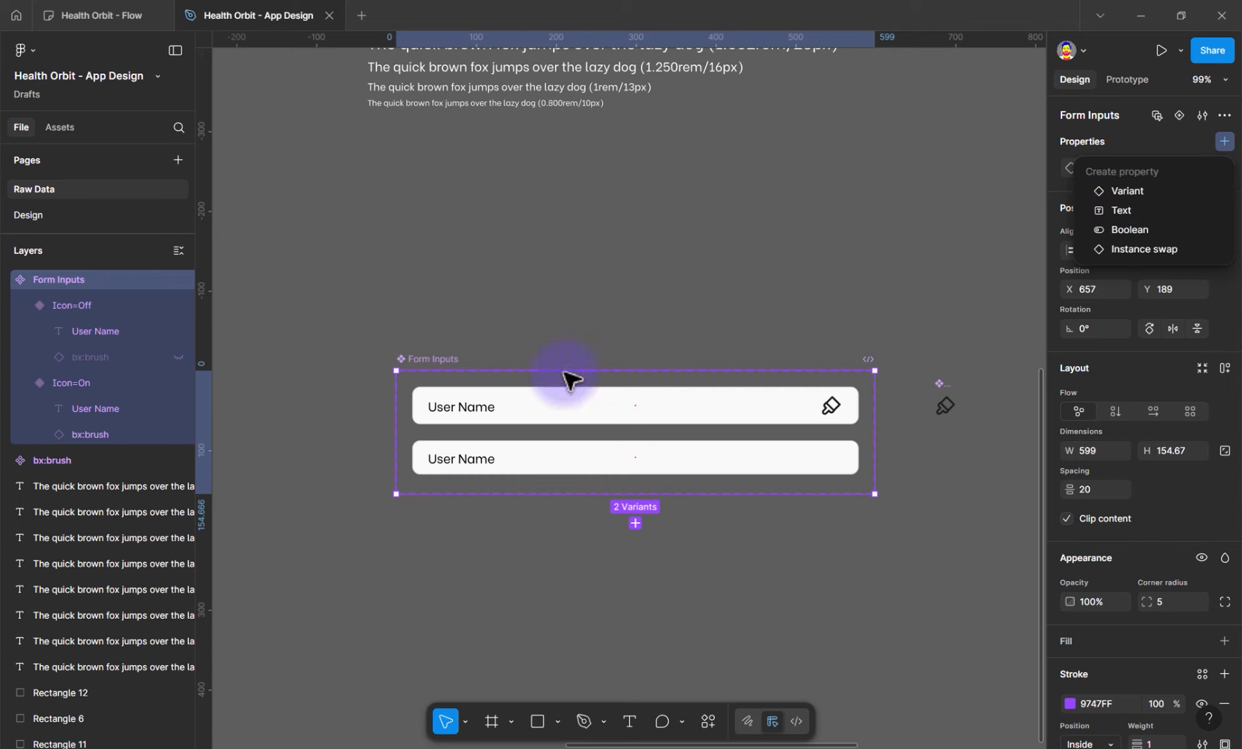
pyautogui.click(1139, 208)
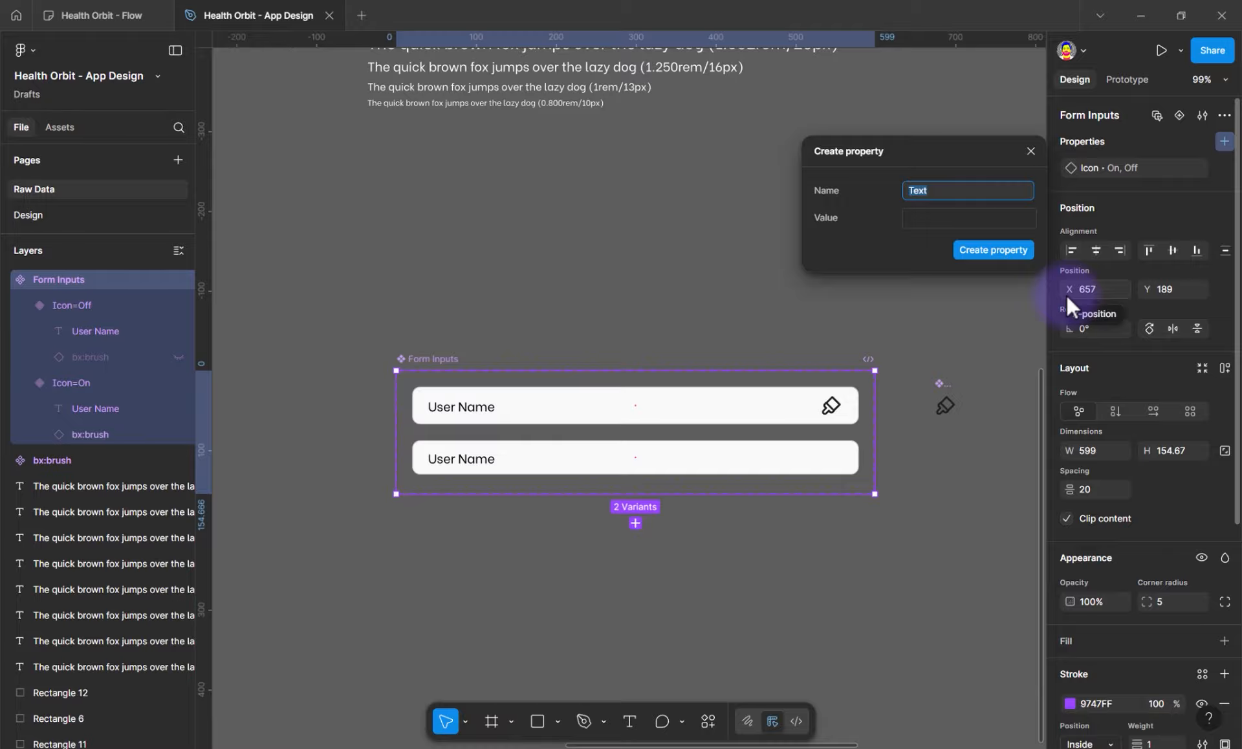
pyautogui.write('L')
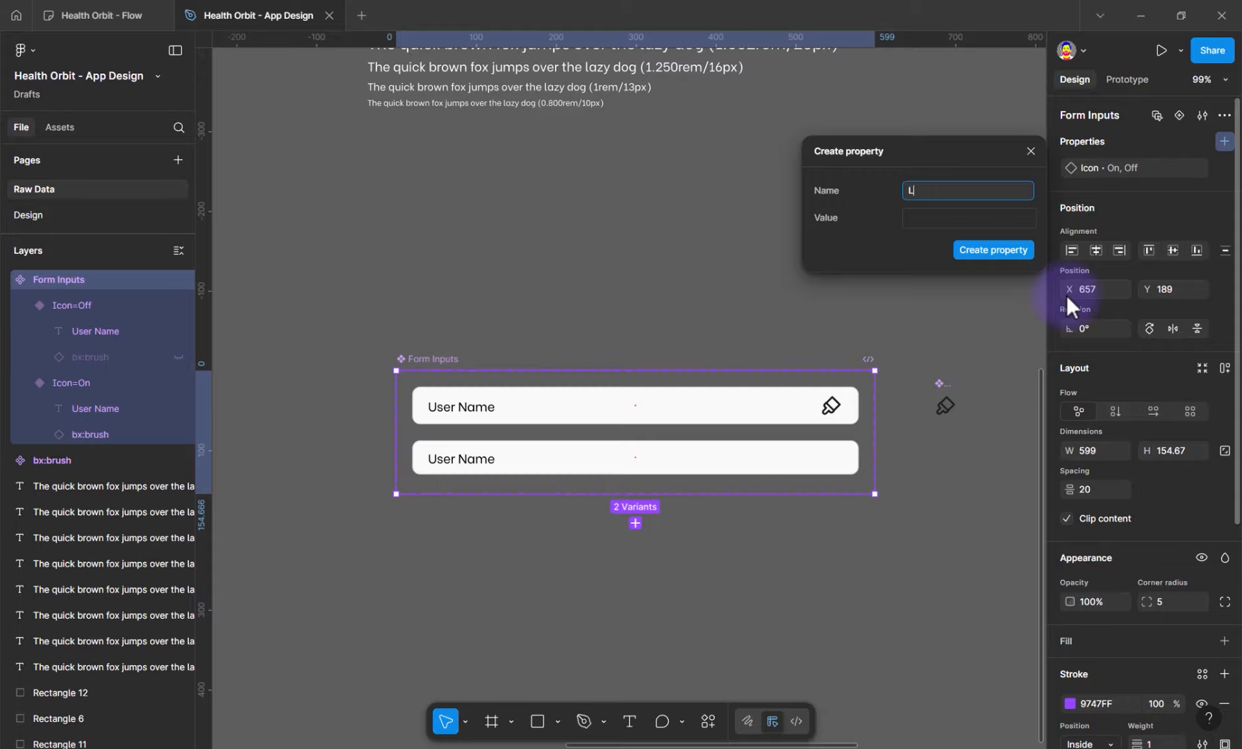
pyautogui.write('abel')
pyautogui.click(925, 217)
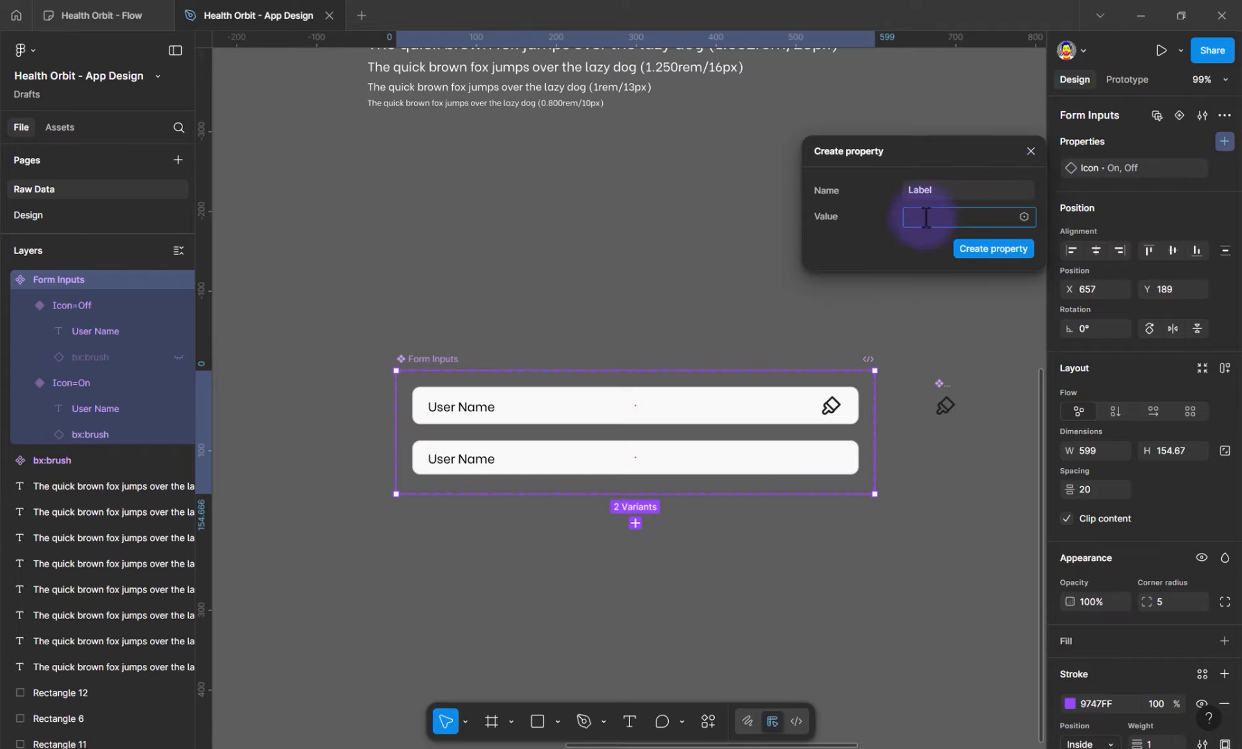
pyautogui.write('User NAme')
pyautogui.press('Delete')
pyautogui.write('a')
pyautogui.click(1002, 252)
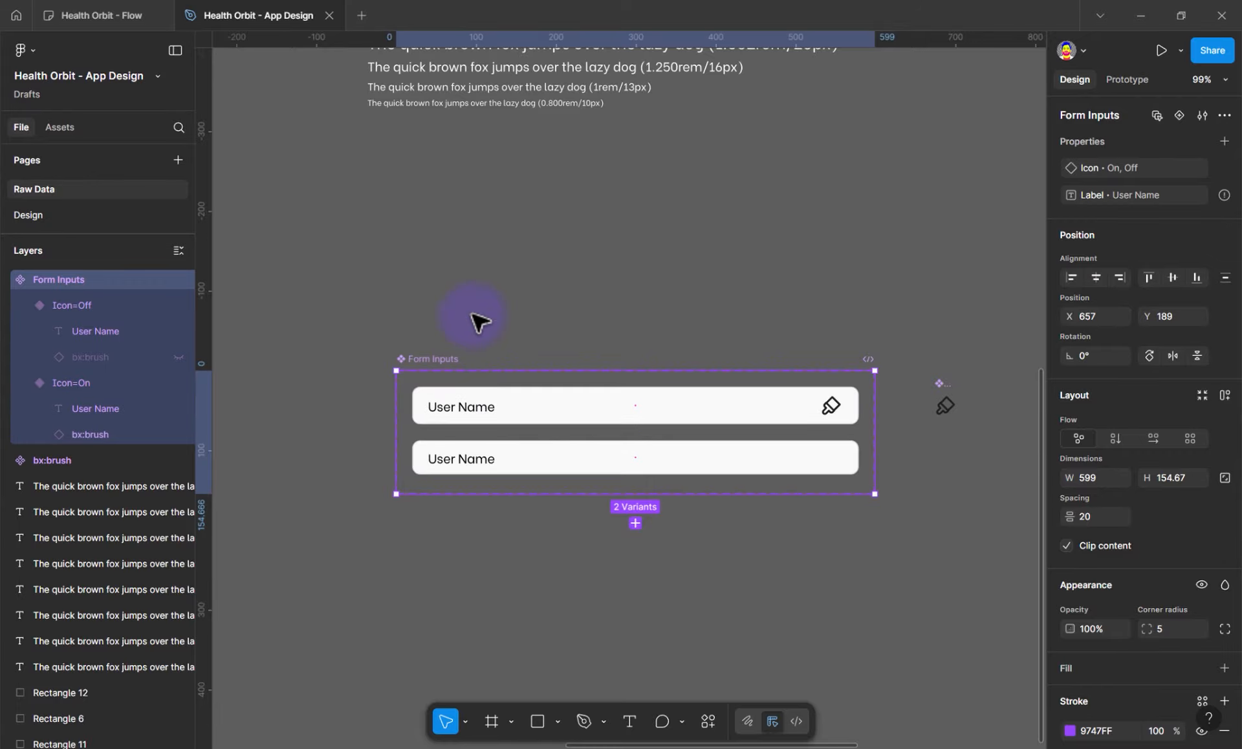
# Apply the Label property to the User Name text in the Icon=On variant
pyautogui.click(460, 413)
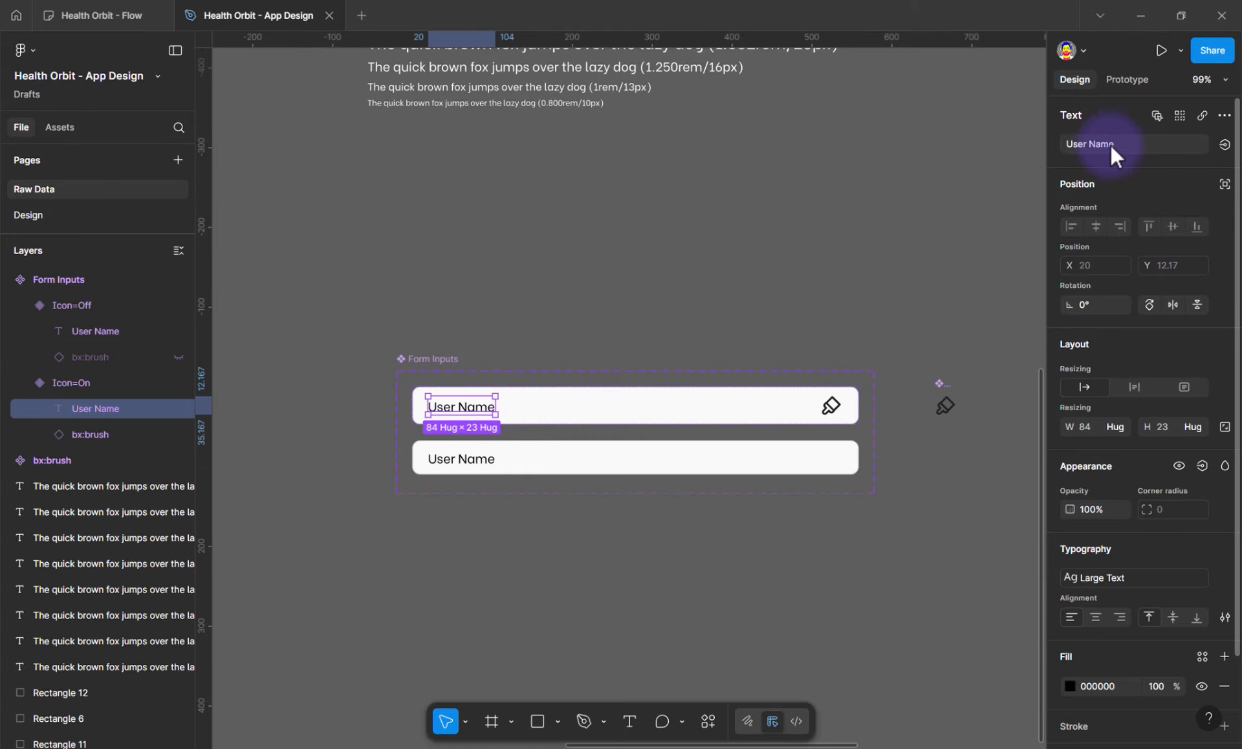
pyautogui.click(1225, 145)
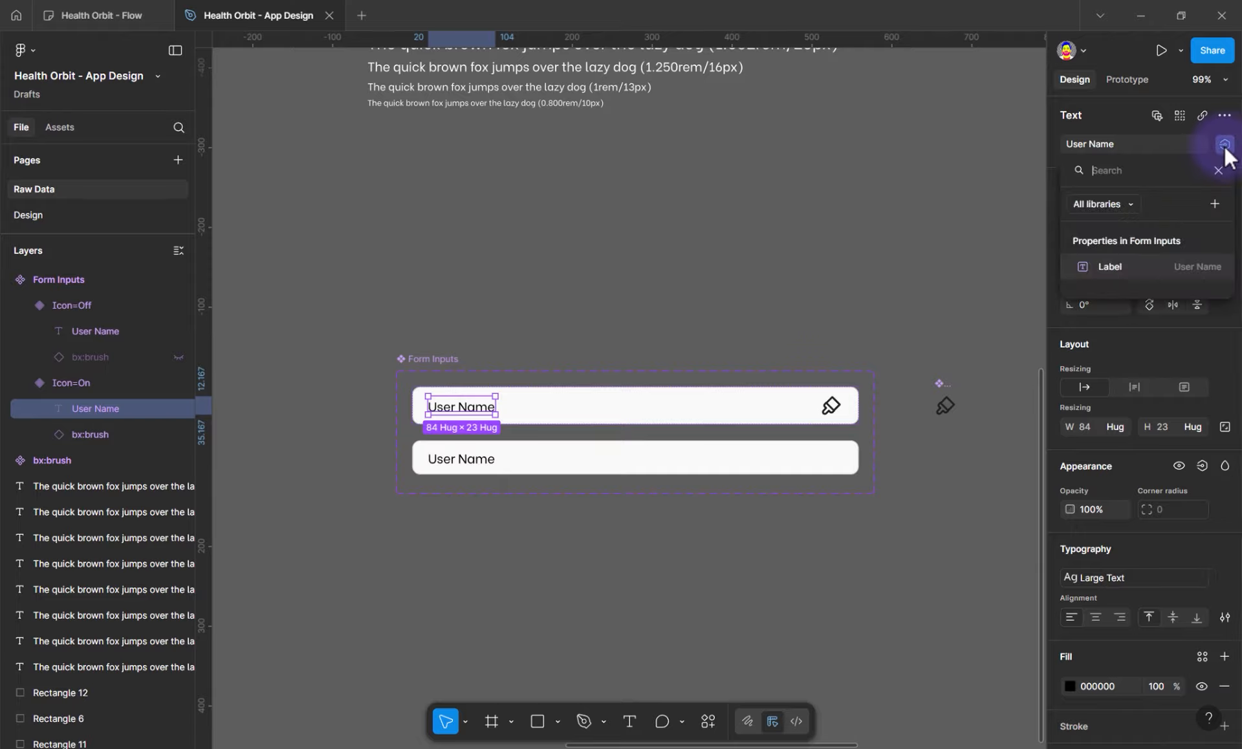
pyautogui.click(1103, 267)
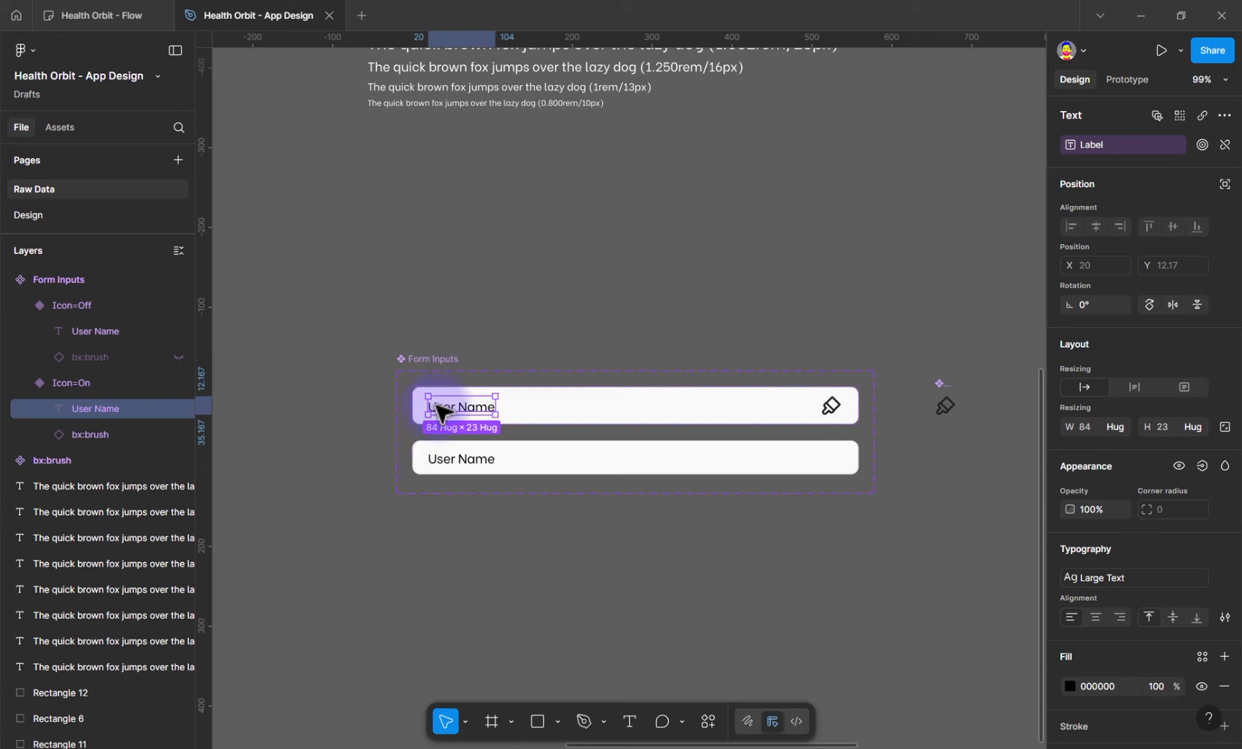
# Apply the Label property to the User Name text in the Icon=Off variant
pyautogui.click(463, 460)
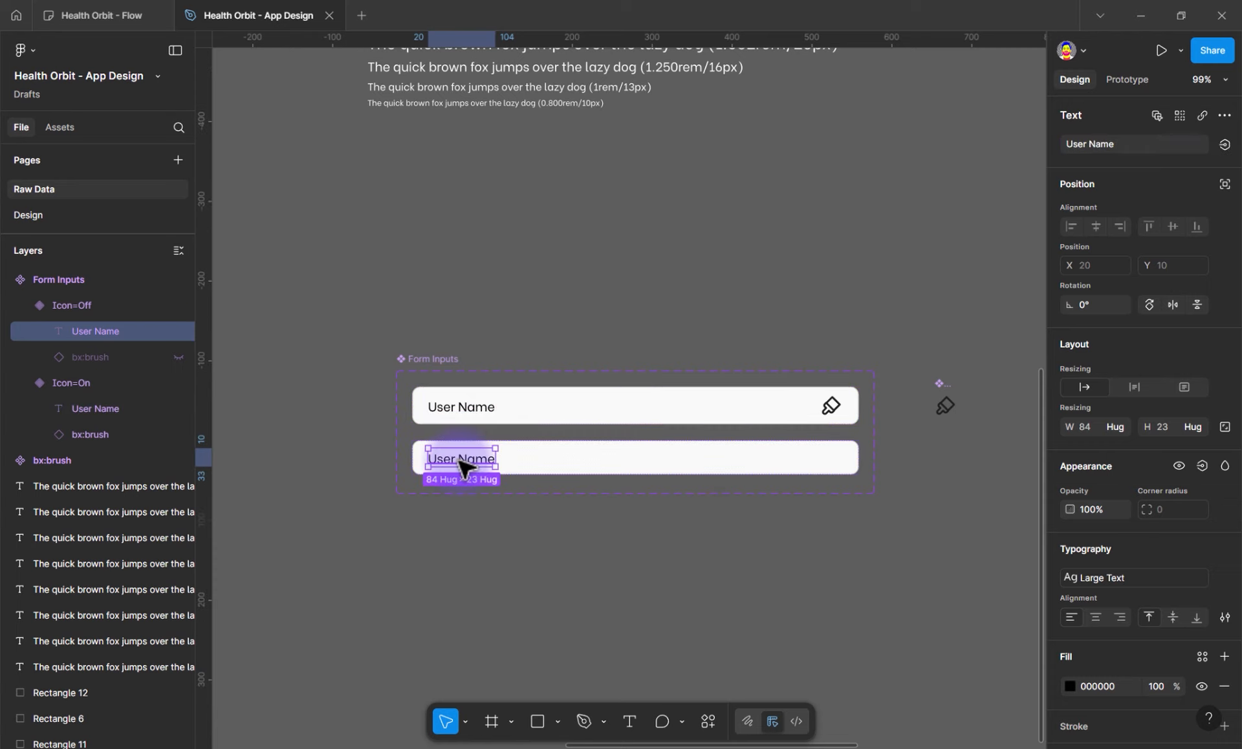
pyautogui.click(1224, 144)
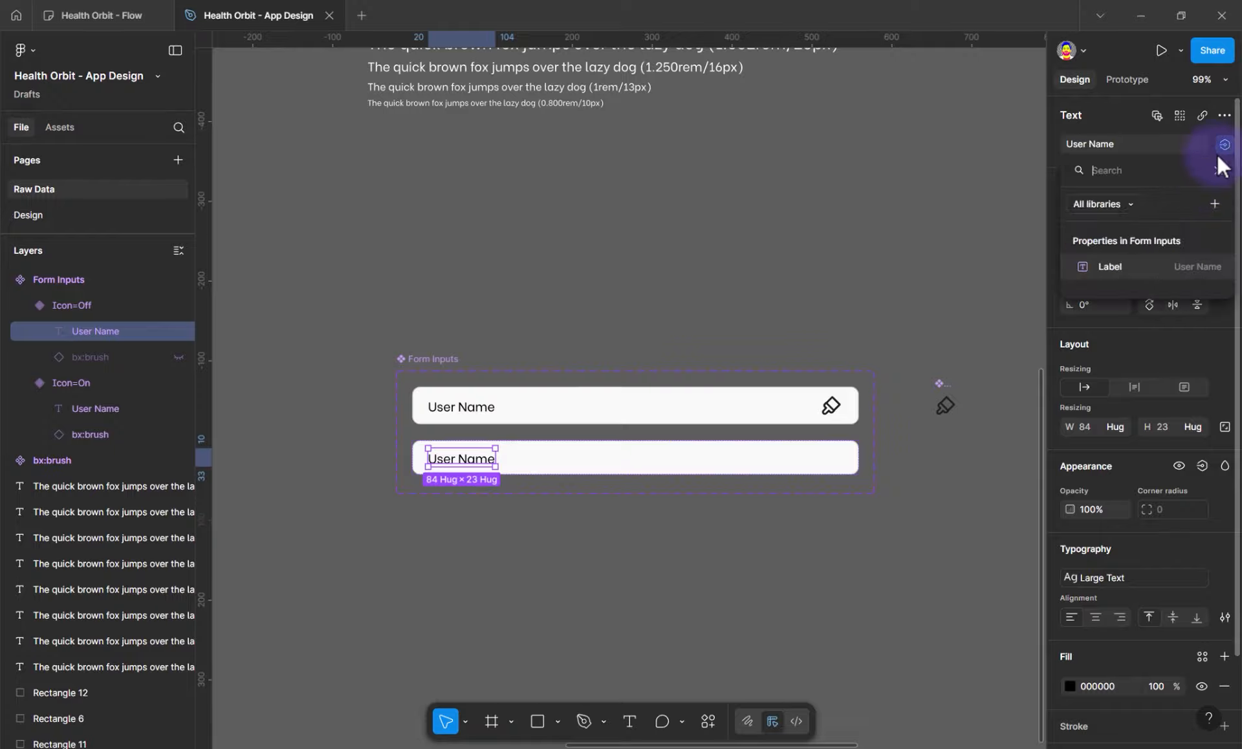
pyautogui.click(1110, 268)
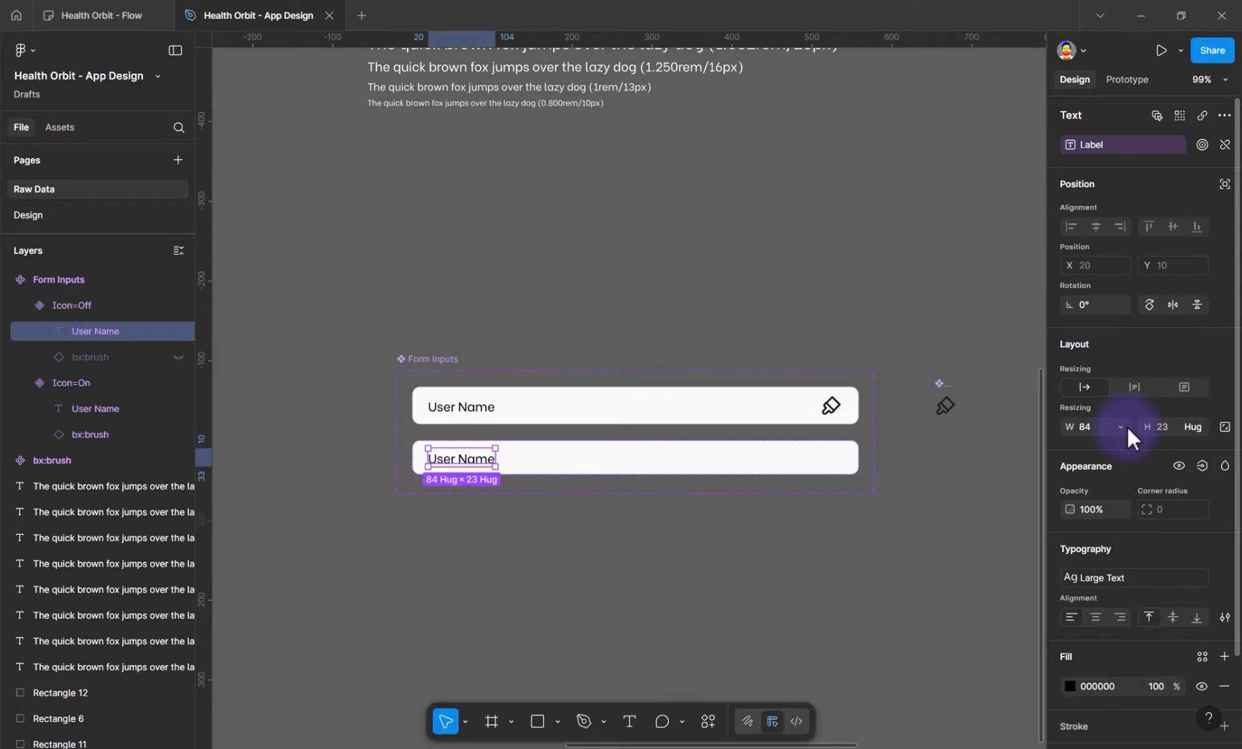
# Copy the Icon=On variant into the Sign Up frame on the Design page, centred horizontally just below the logo at Y about 248
pyautogui.click(713, 419)
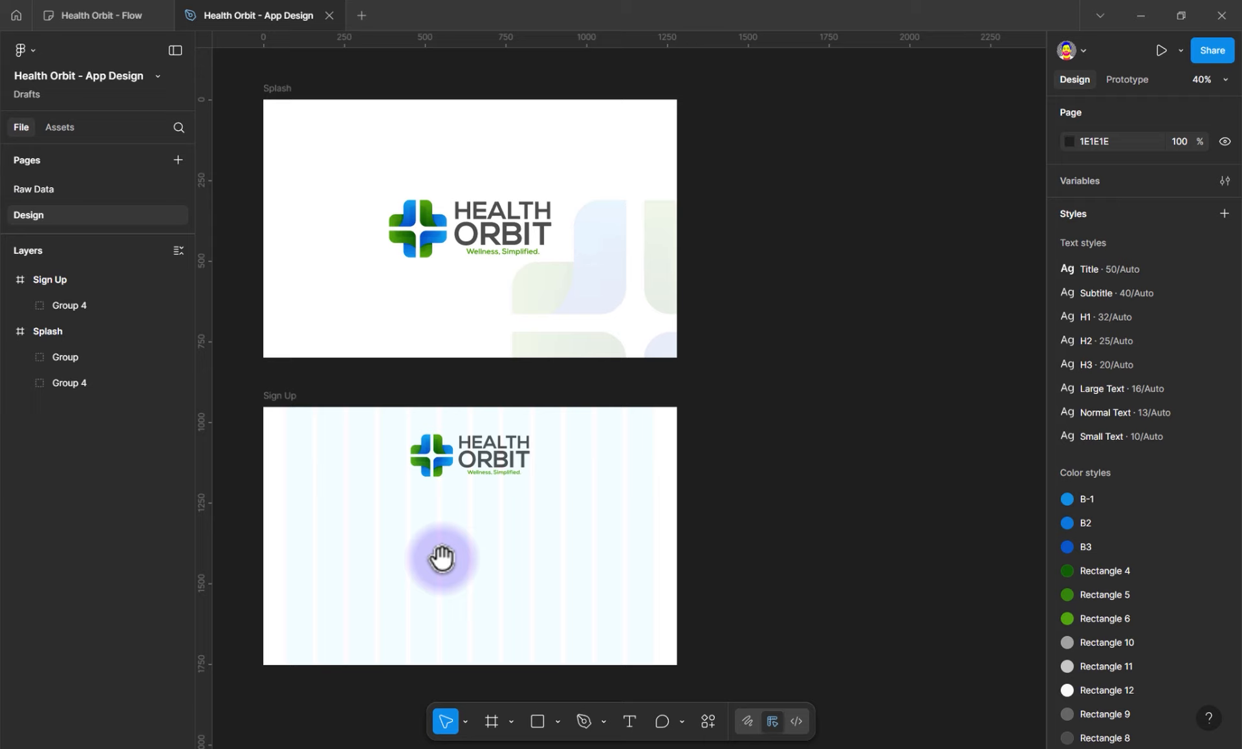
pyautogui.moveTo(438, 557); pyautogui.dragTo(502, 331)
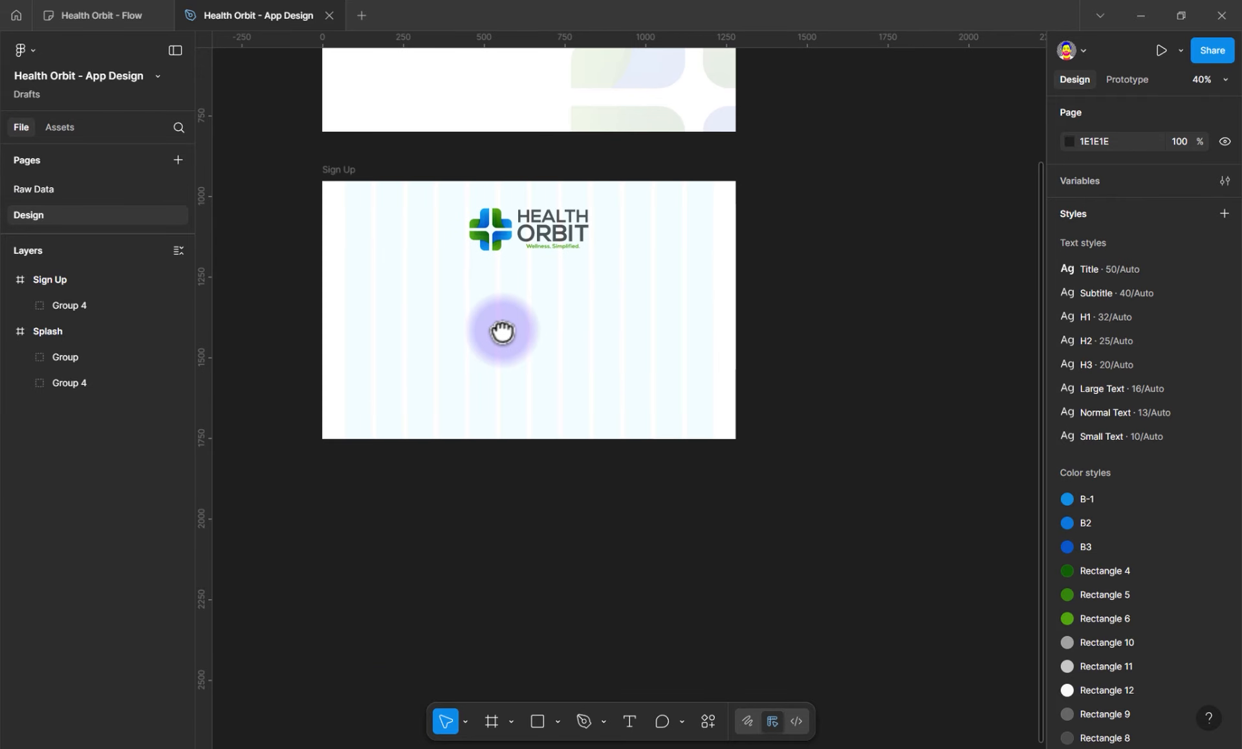
pyautogui.scroll(5, 535, 317)
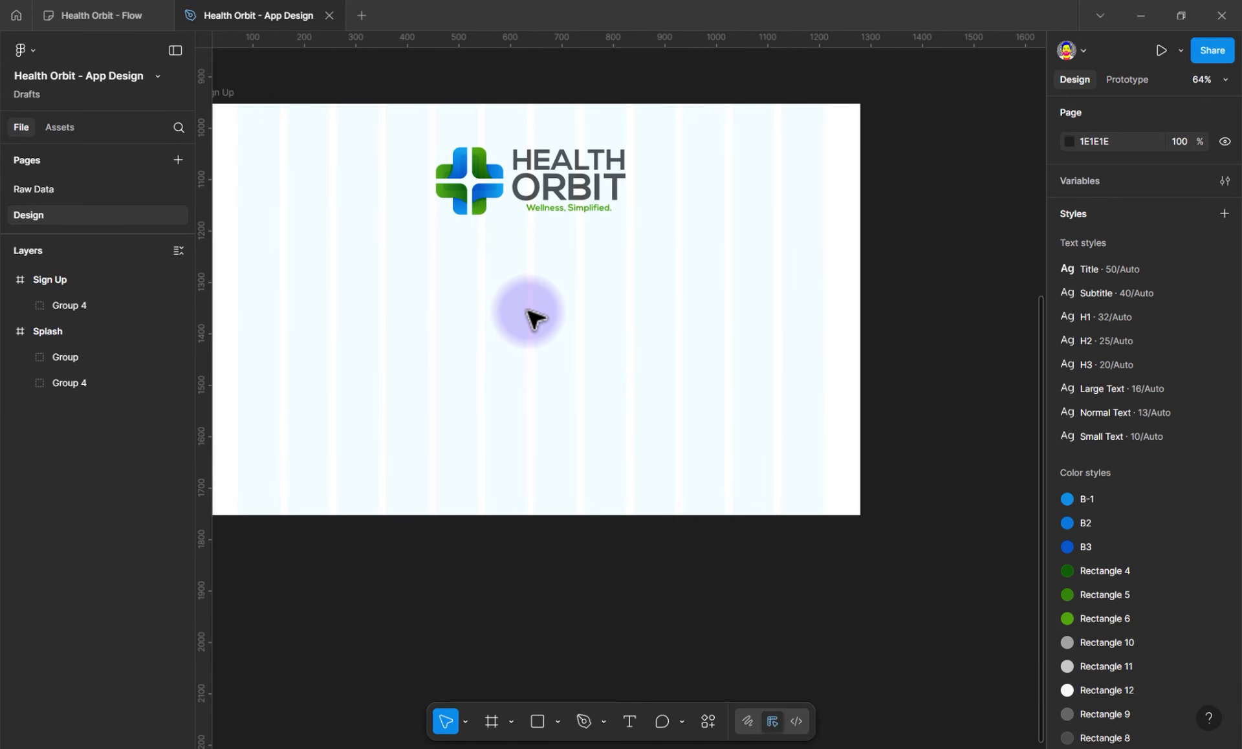
pyautogui.hotkey('ctrl', 'v')
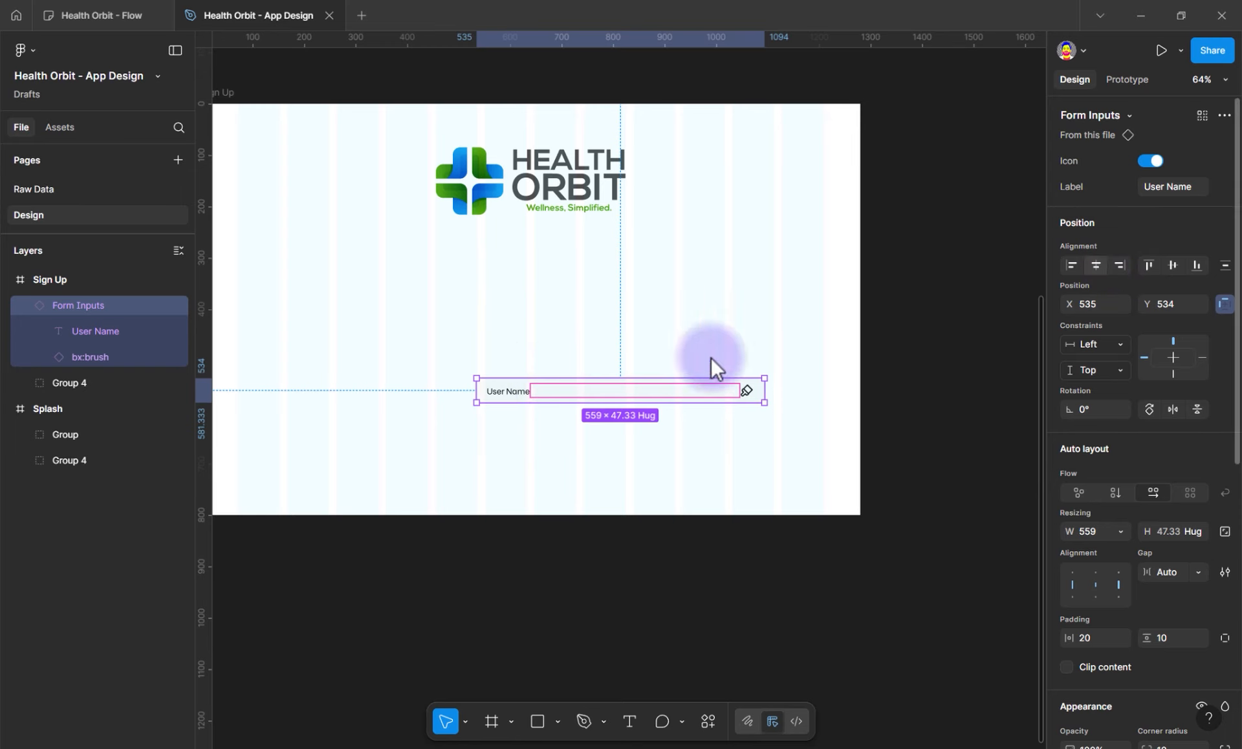
pyautogui.click(1096, 265)
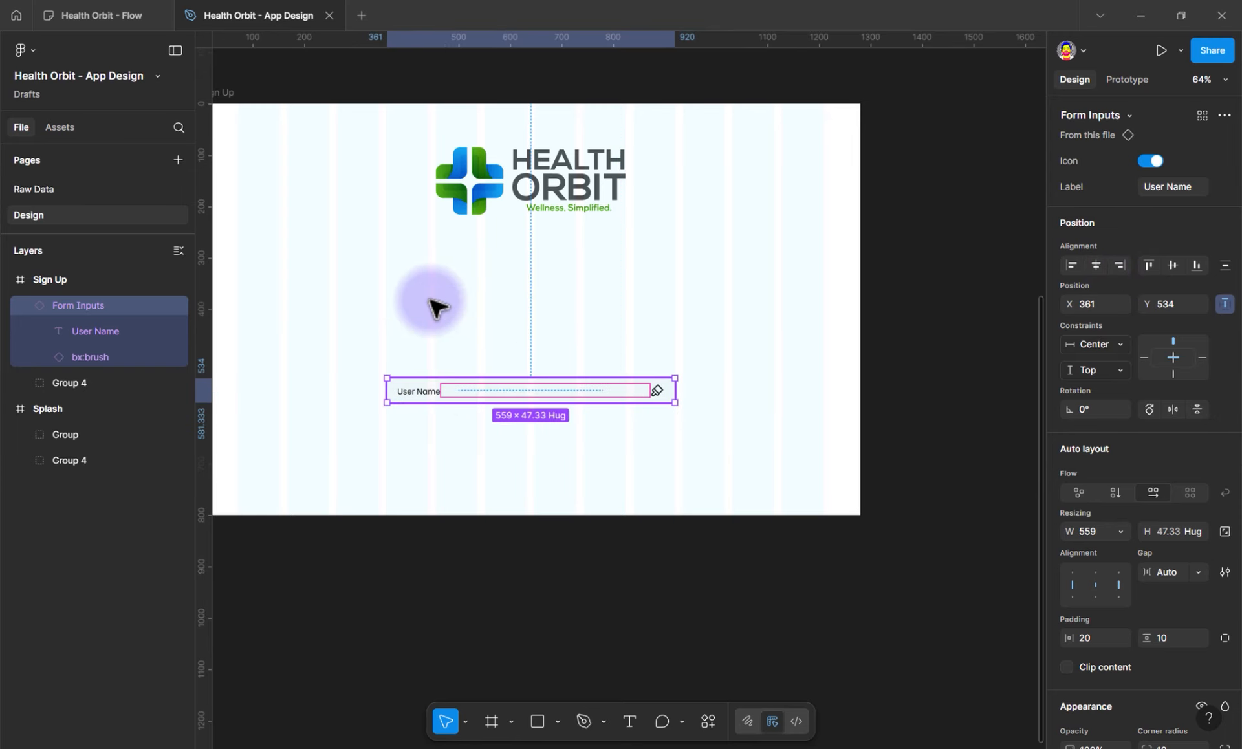
pyautogui.moveTo(436, 394); pyautogui.dragTo(435, 248)
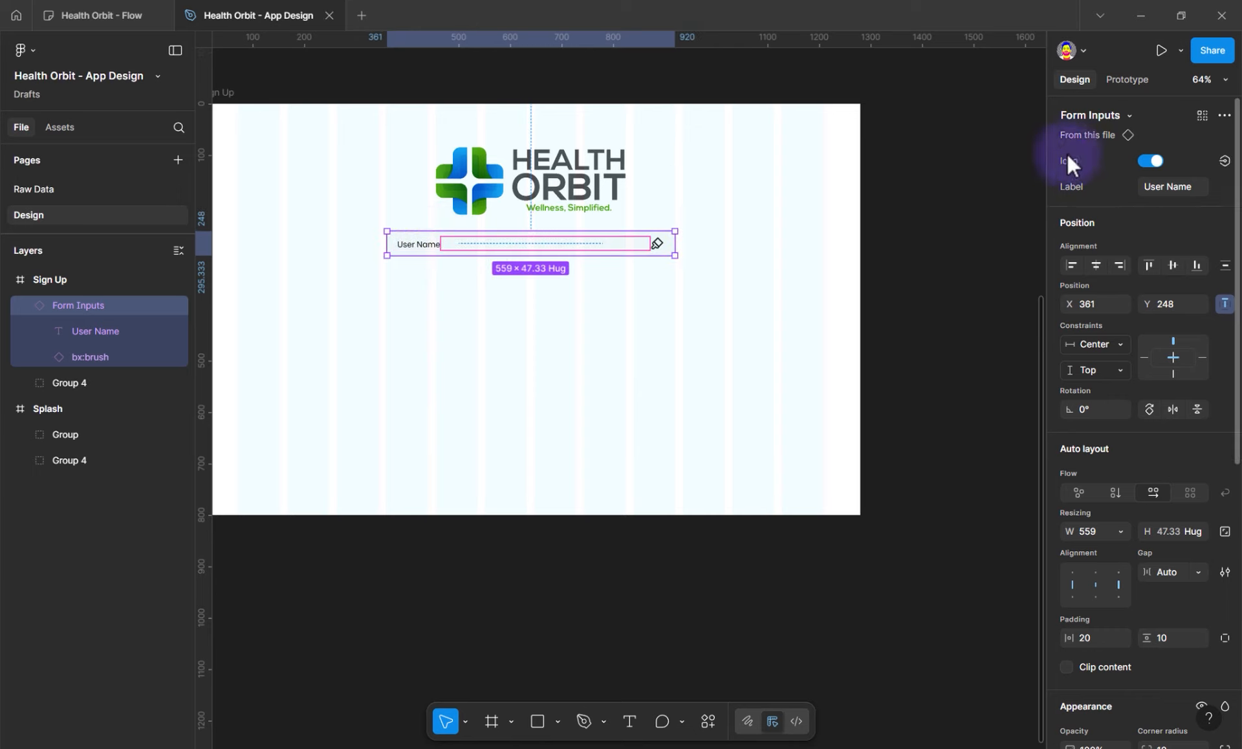
# Toggle the Icon property of the Form Inputs instance off and on to compare its two variants
pyautogui.click(1149, 161)
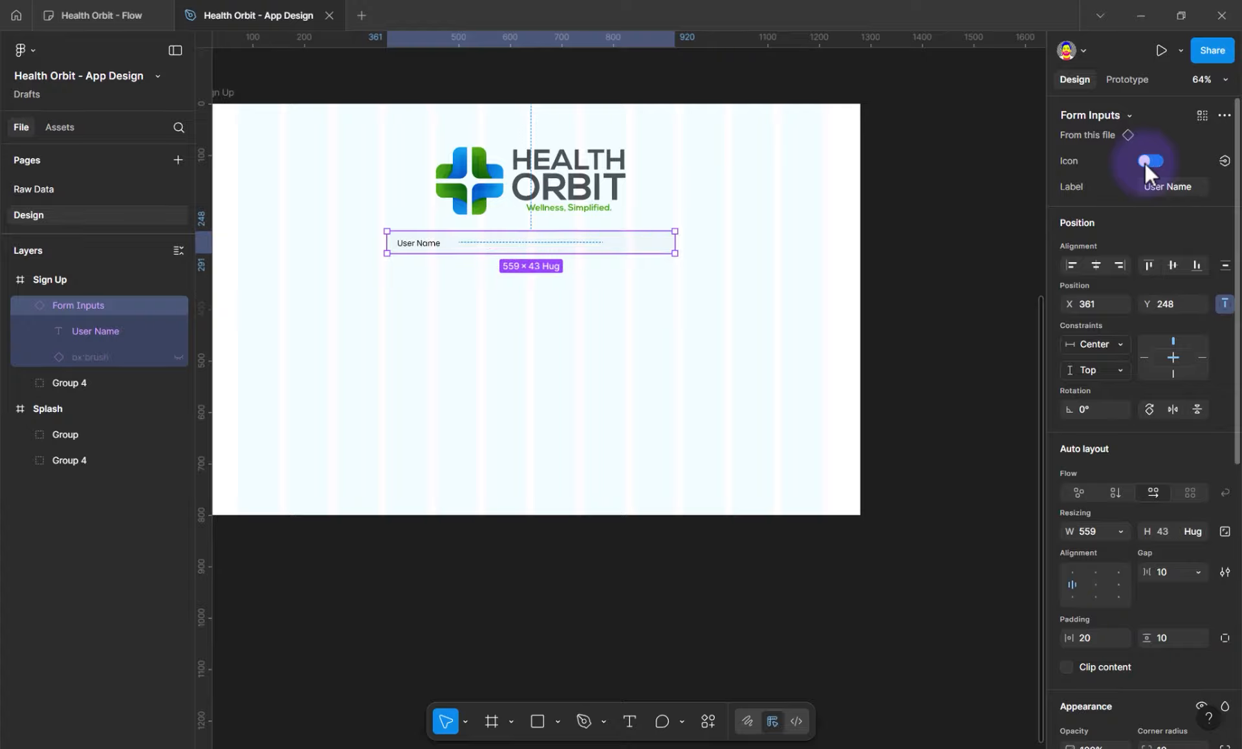
pyautogui.click(1146, 161)
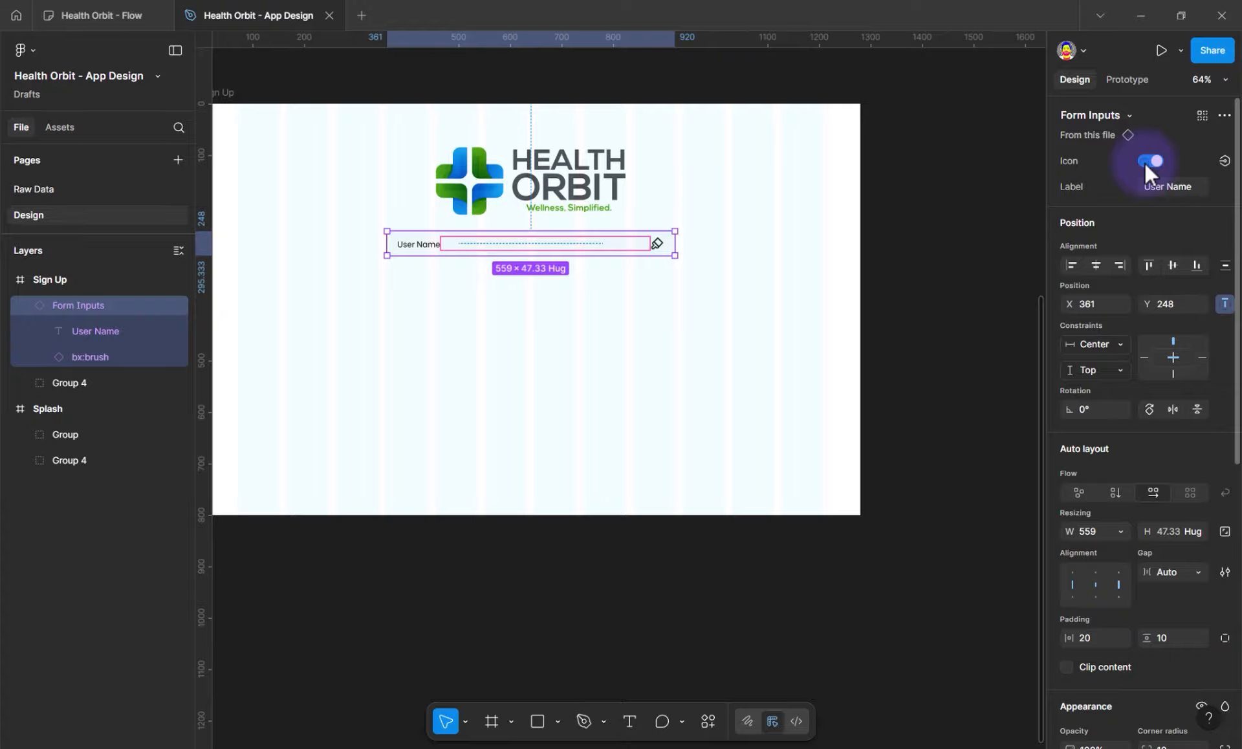
pyautogui.click(1145, 162)
pyautogui.click(1145, 162)
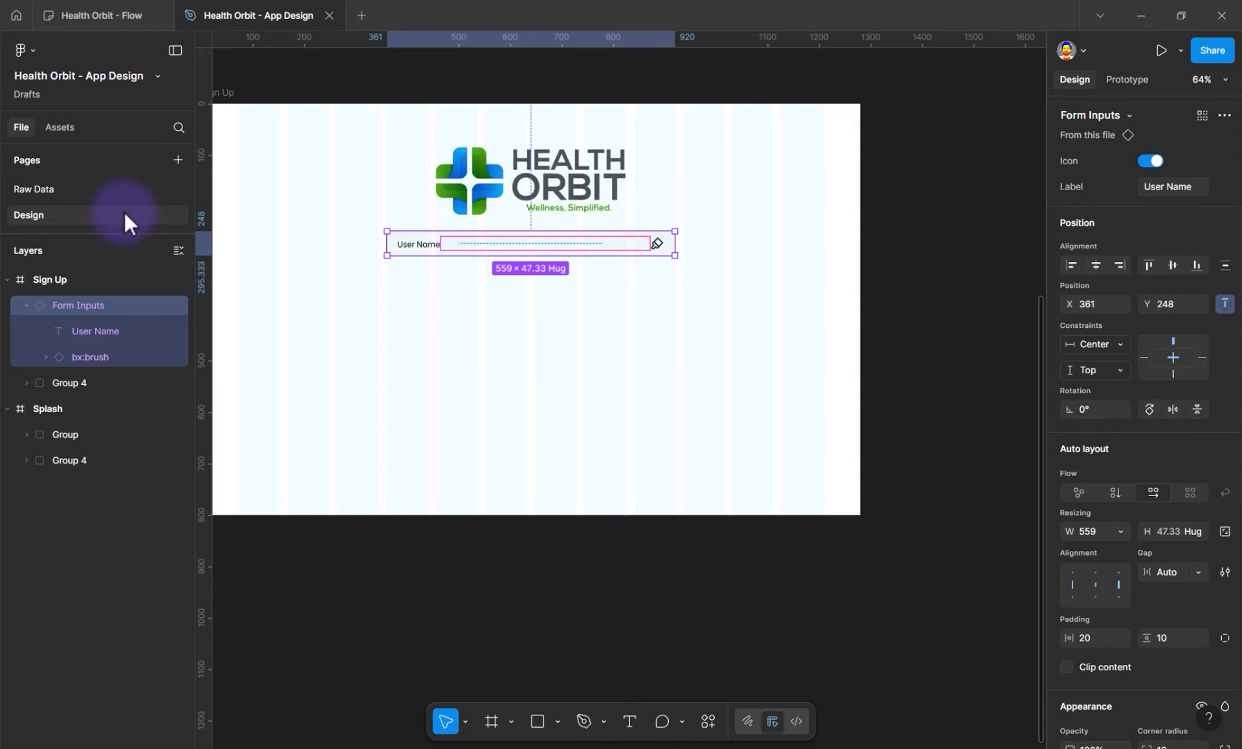
# Give both Form Inputs variants on the Raw Data page a fixed height of 48
pyautogui.click(99, 188)
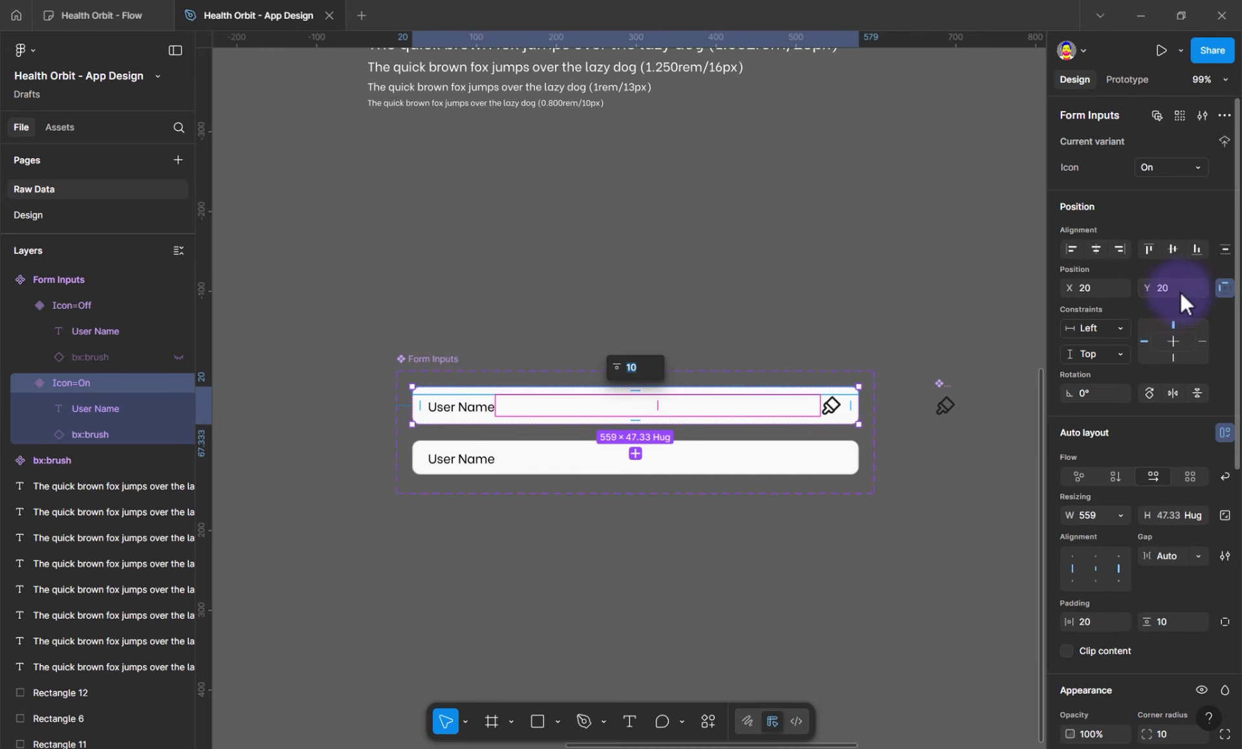
pyautogui.click(1174, 515)
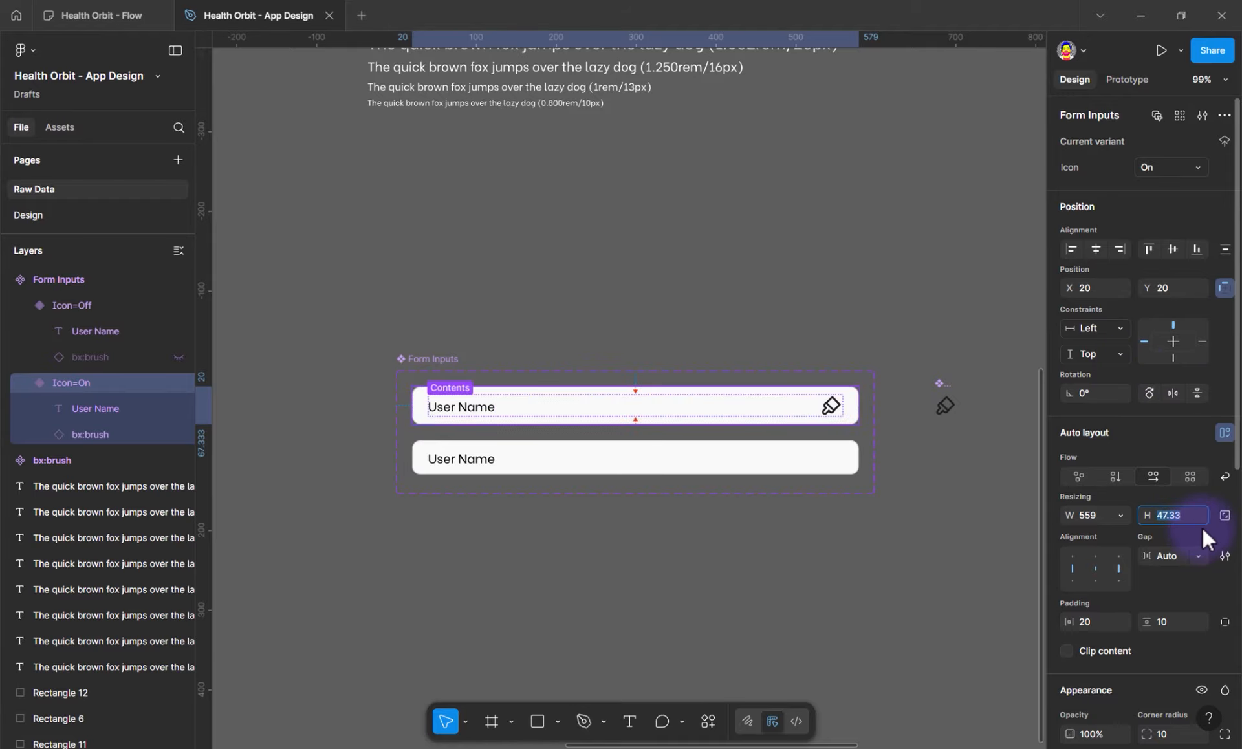
pyautogui.write('48')
pyautogui.press('Return')
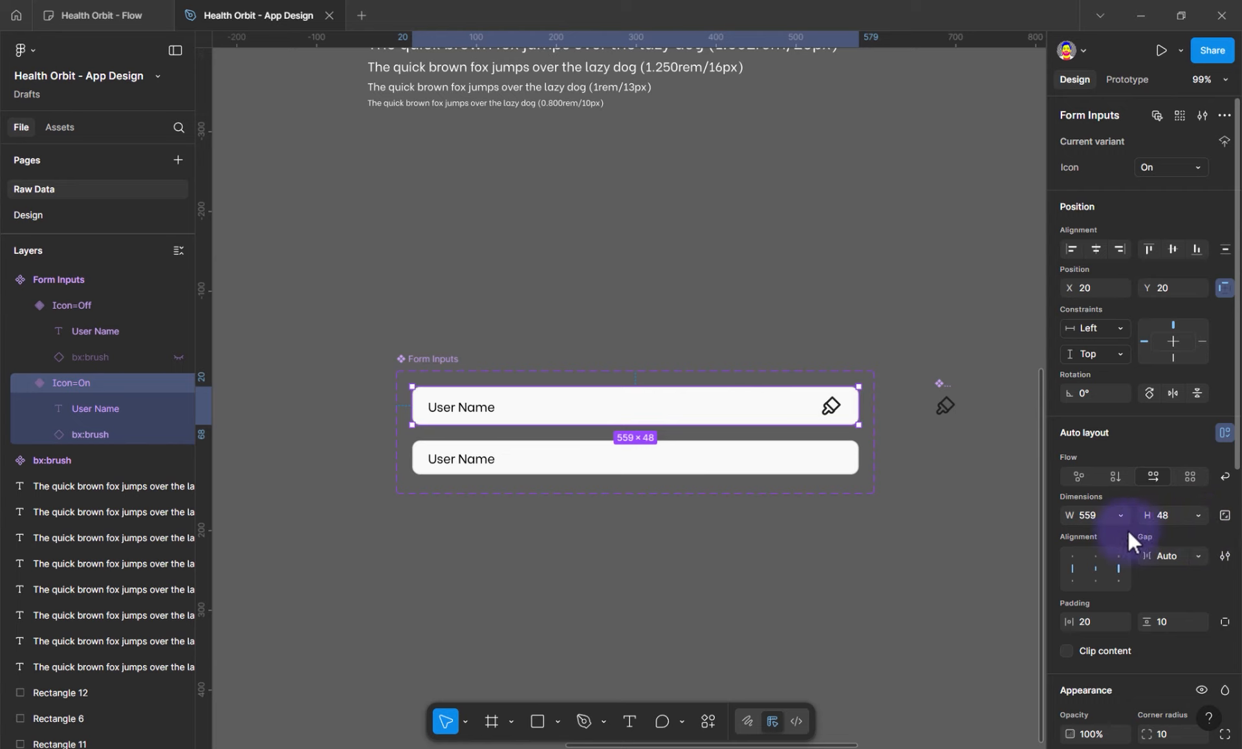
pyautogui.click(820, 467)
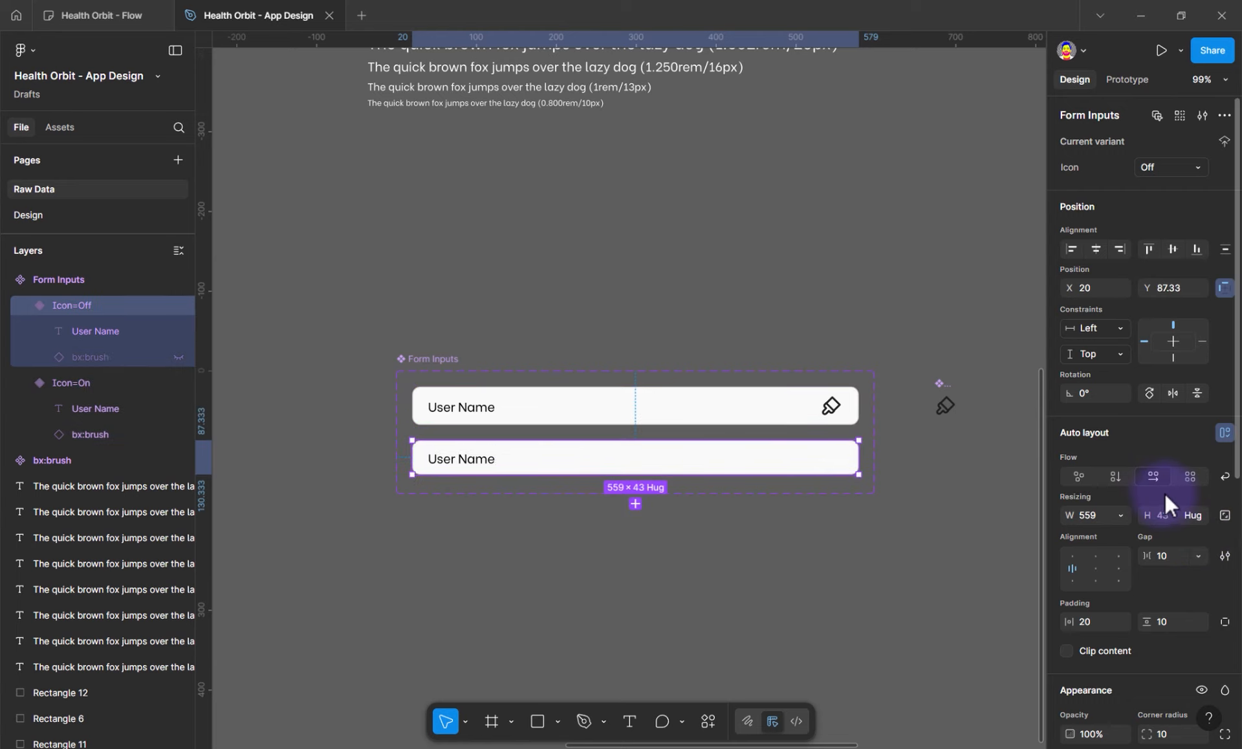
pyautogui.click(1198, 515)
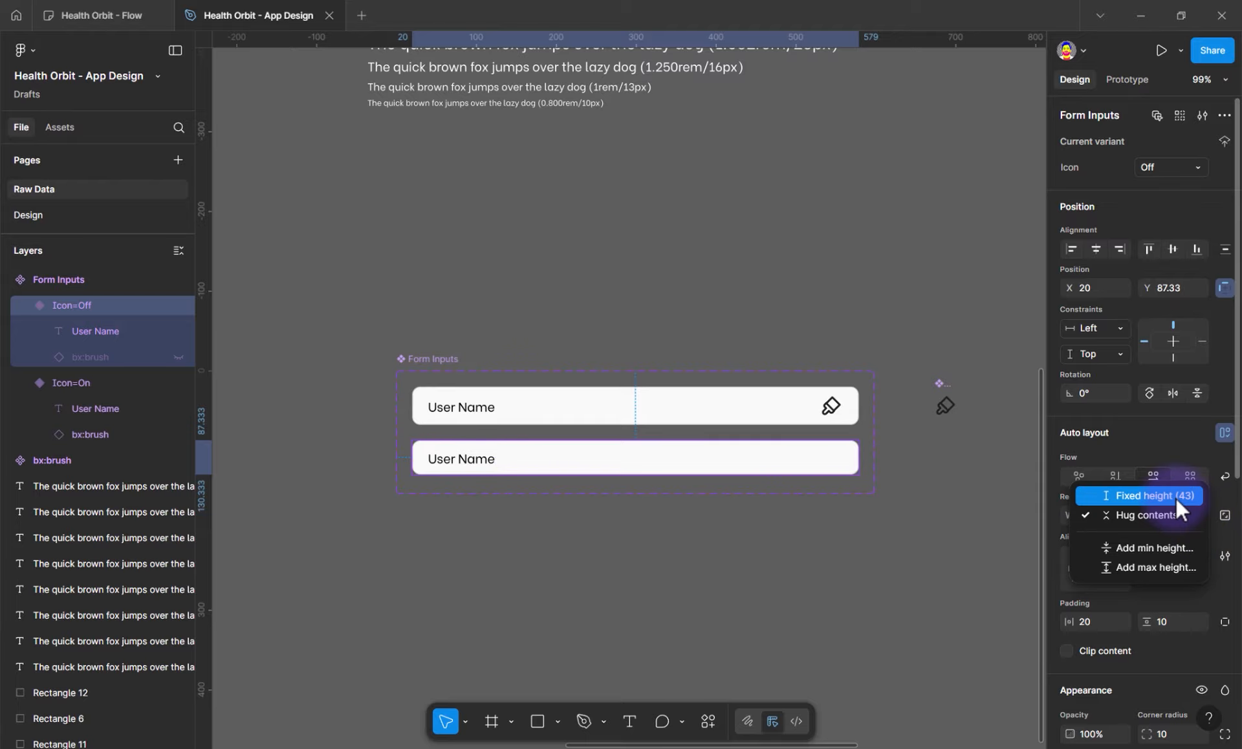
pyautogui.click(1176, 498)
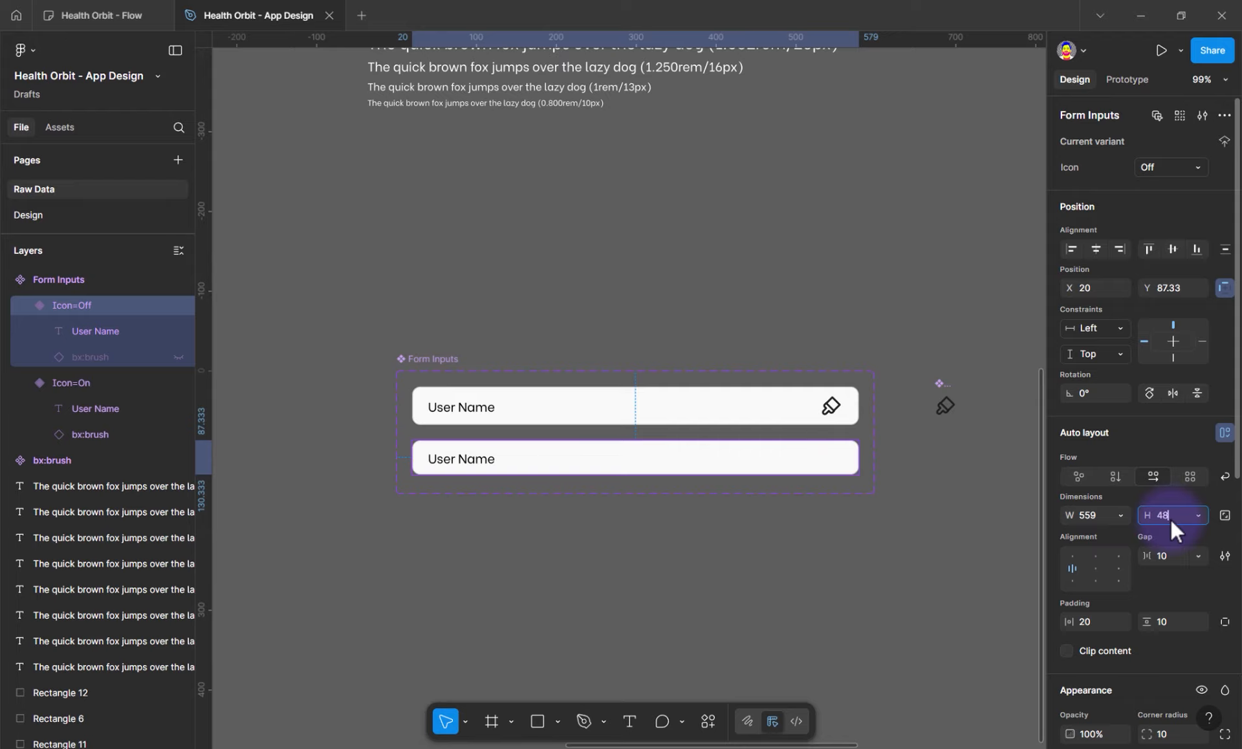
pyautogui.press('Return')
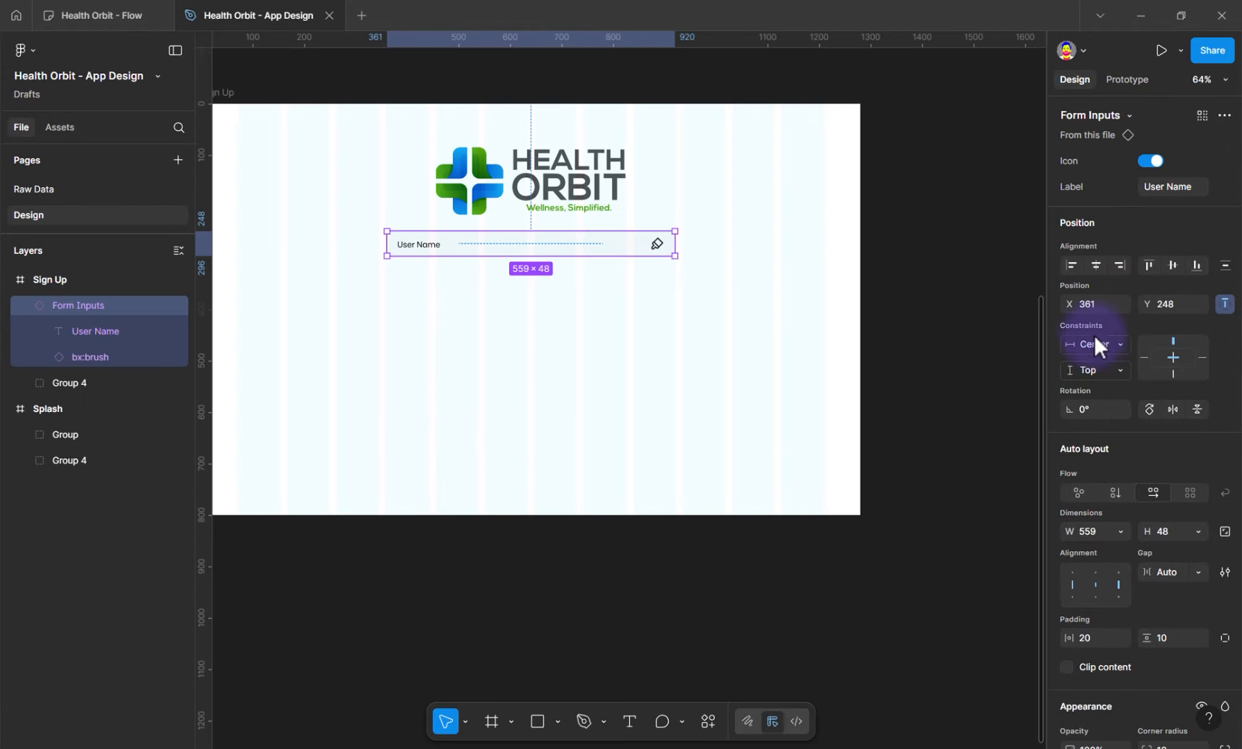
# Recheck the instance's height on the Design page by switching its Icon property off and back on
pyautogui.click(1147, 161)
pyautogui.click(1148, 162)
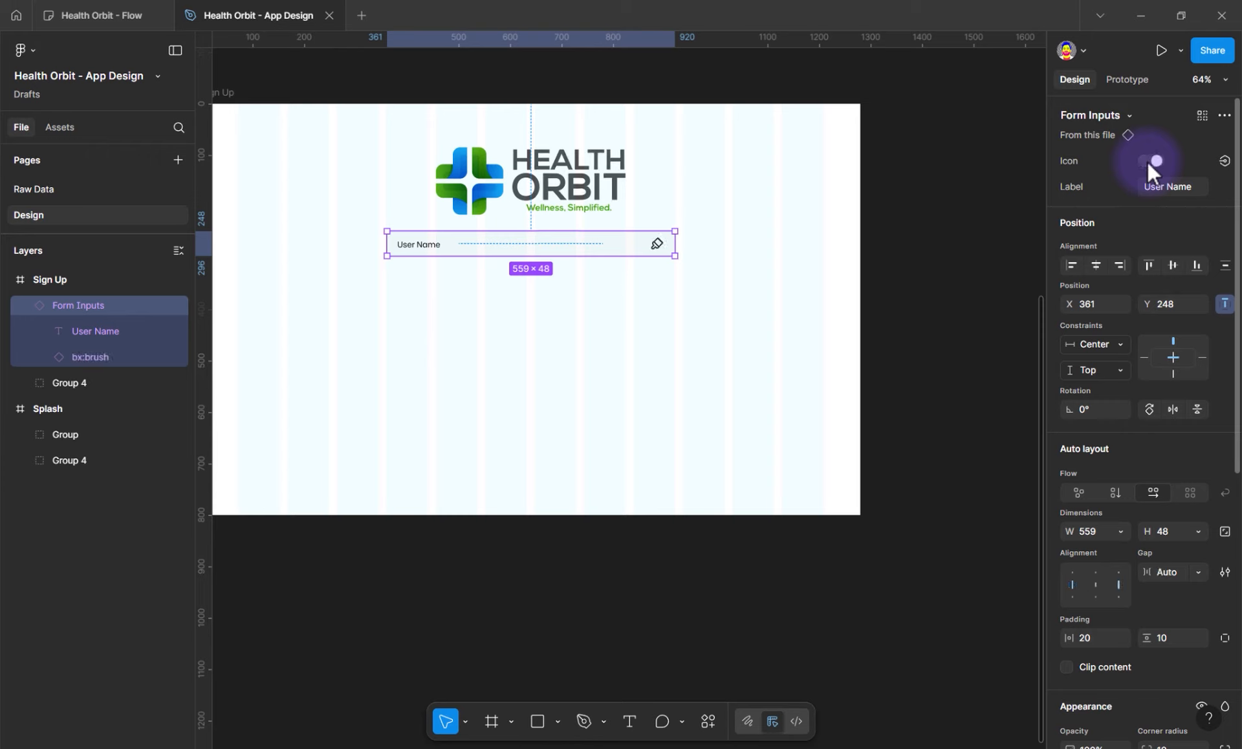
pyautogui.click(1147, 161)
pyautogui.click(1147, 161)
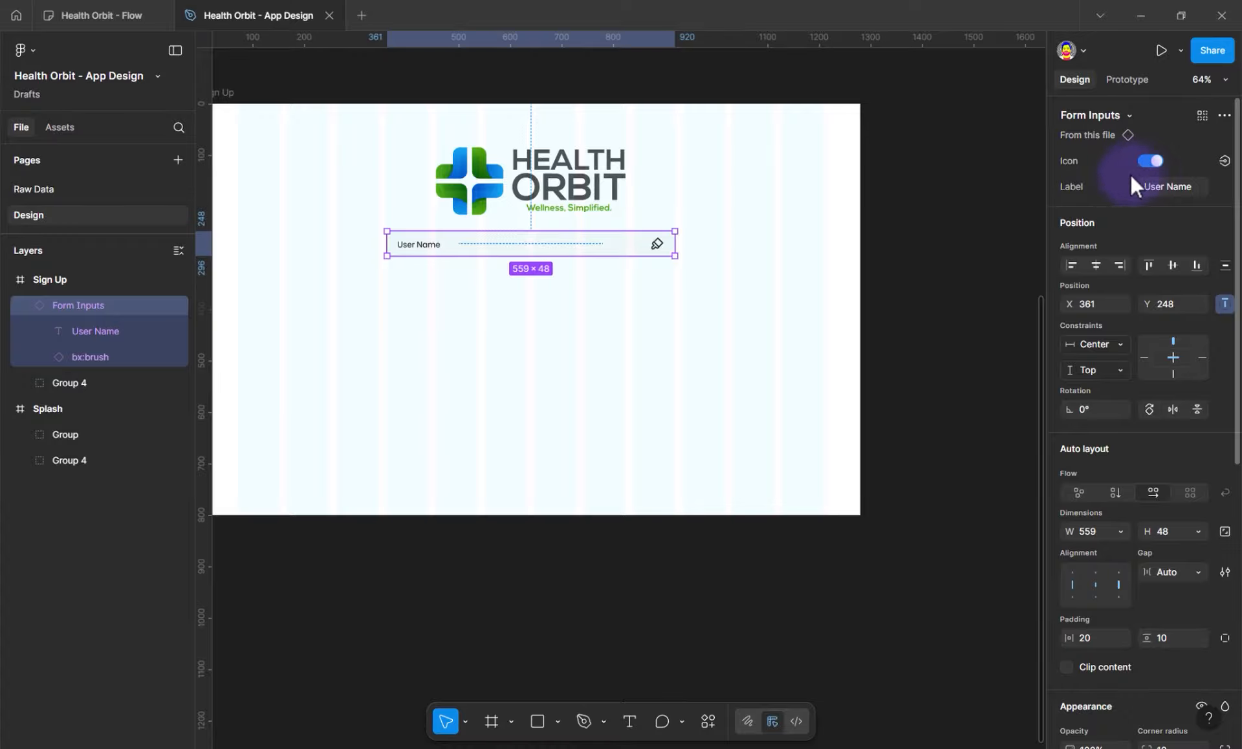
# Duplicate the Form Inputs instance directly below the first one at Y about 311, and collapse the first instance's layers
pyautogui.moveTo(569, 252); pyautogui.dragTo(586, 288)
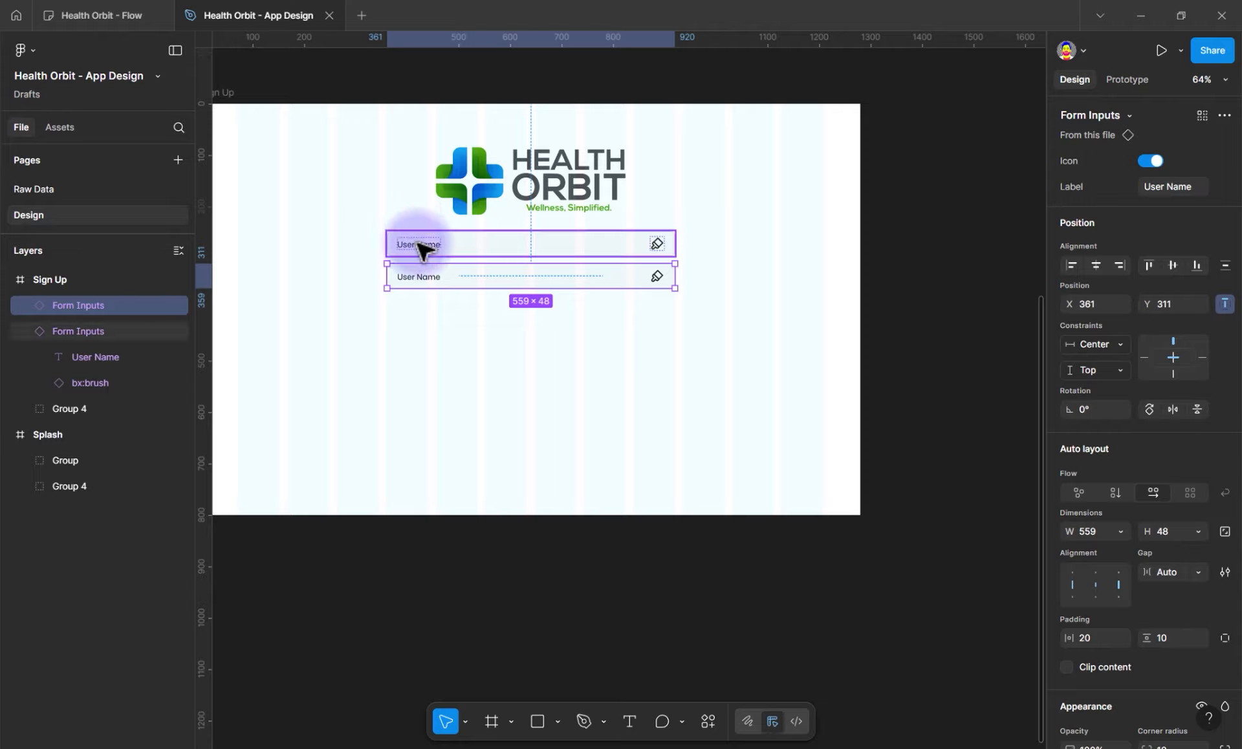
pyautogui.click(462, 249)
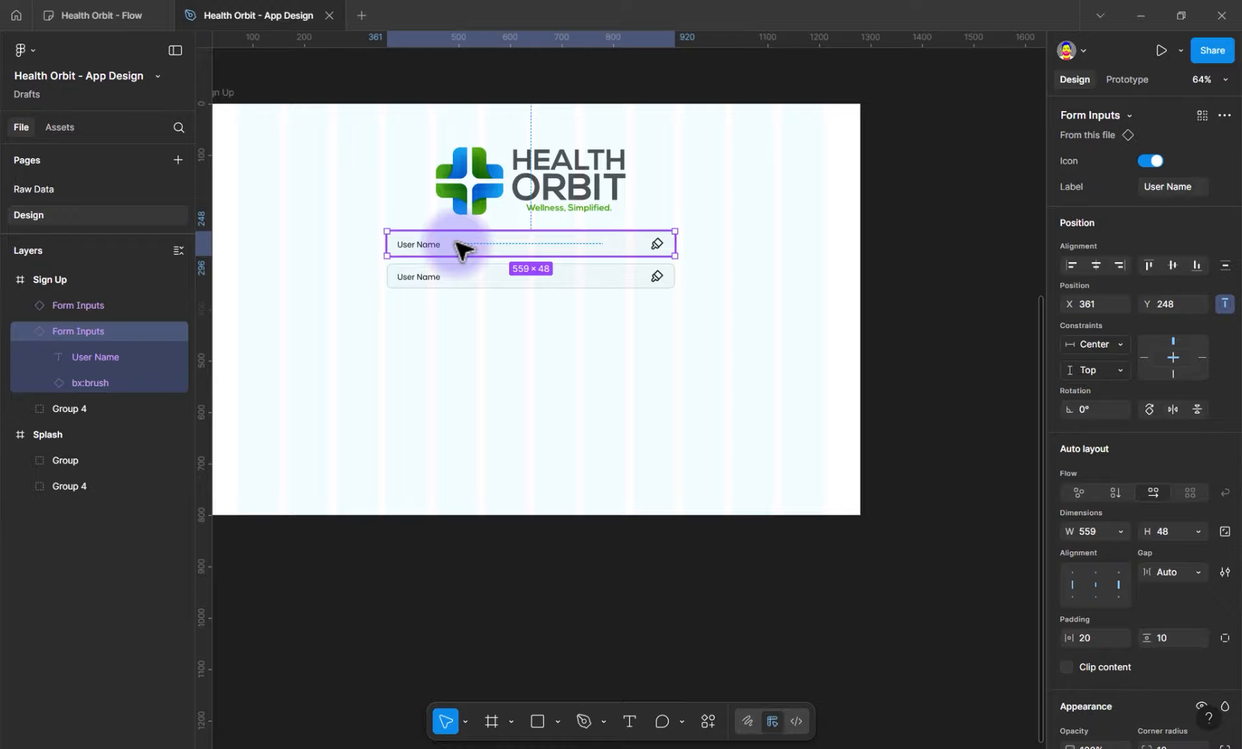
pyautogui.click(25, 332)
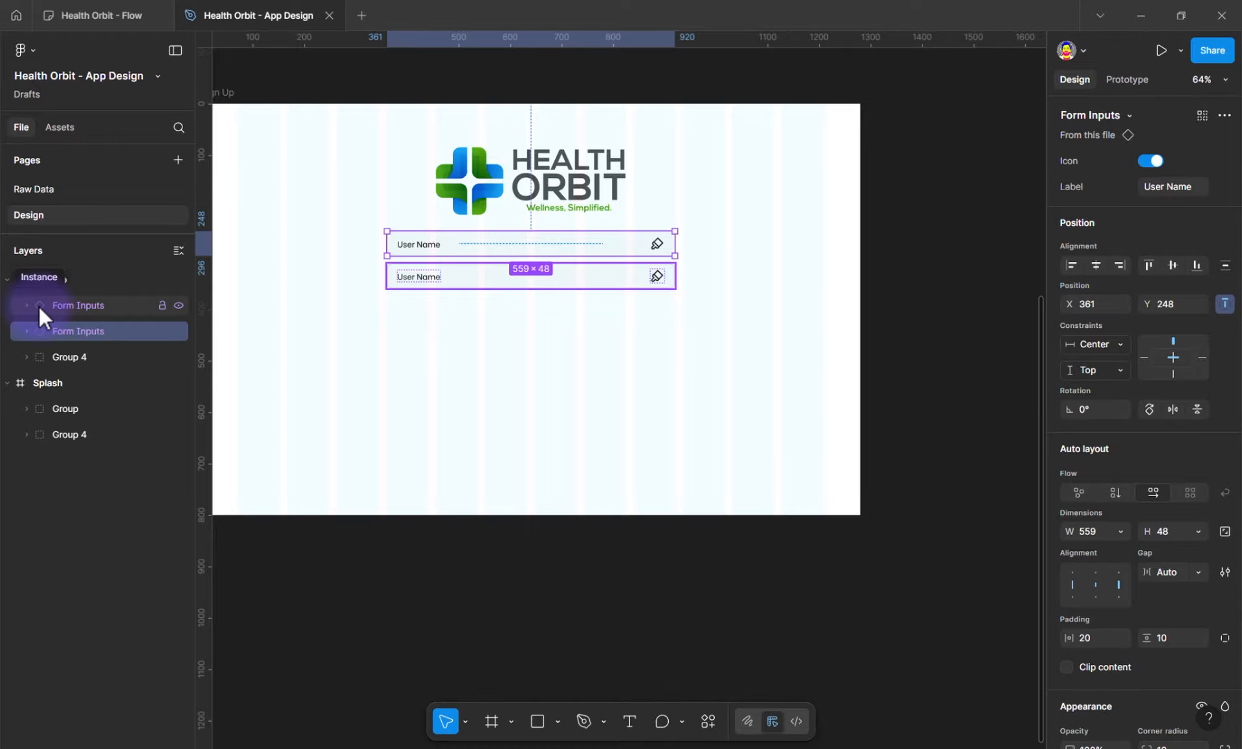
# Compare the layer symbol of the Form Inputs component set on the Raw Data page with its instances on the Design page
pyautogui.click(40, 197)
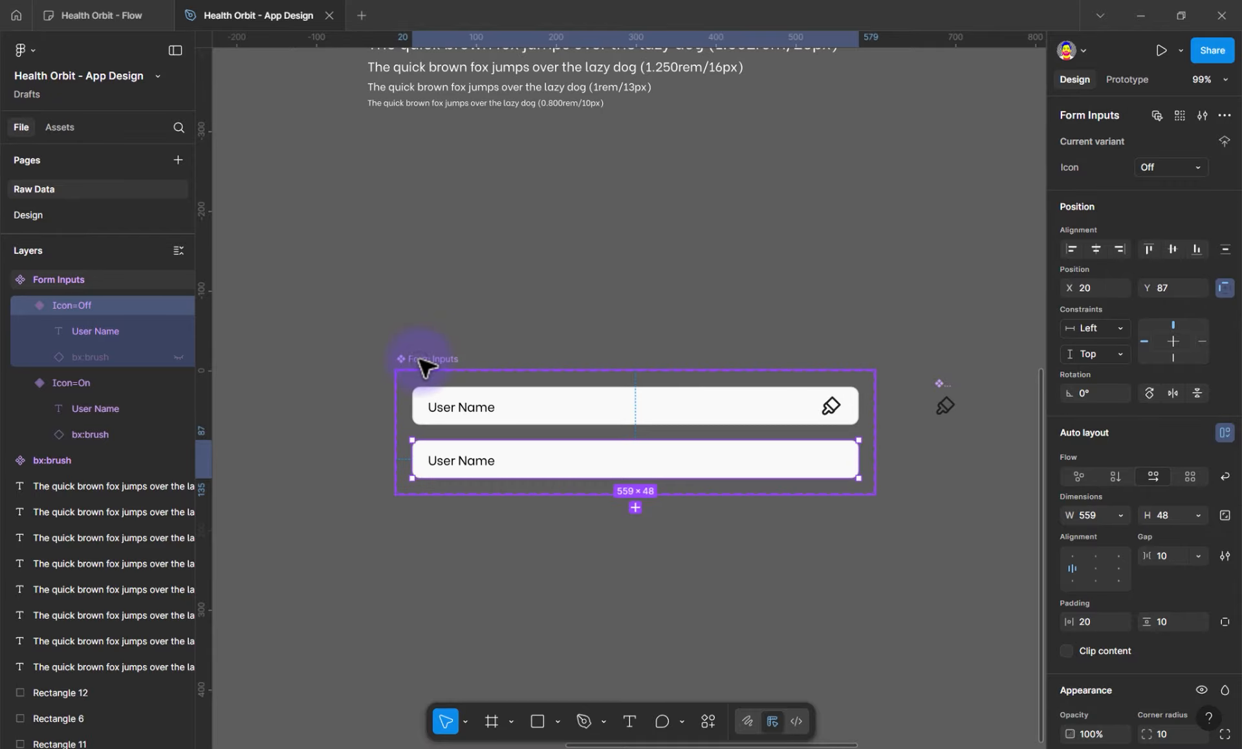
pyautogui.click(421, 361)
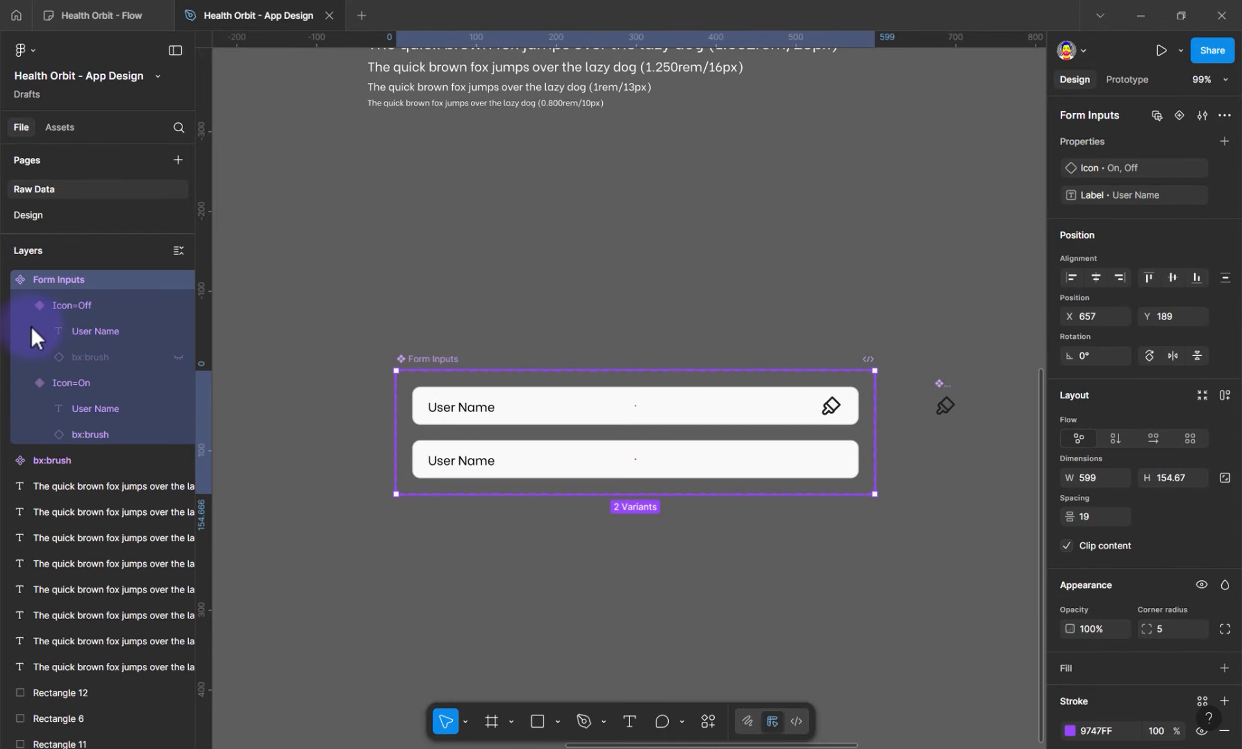
pyautogui.click(6, 279)
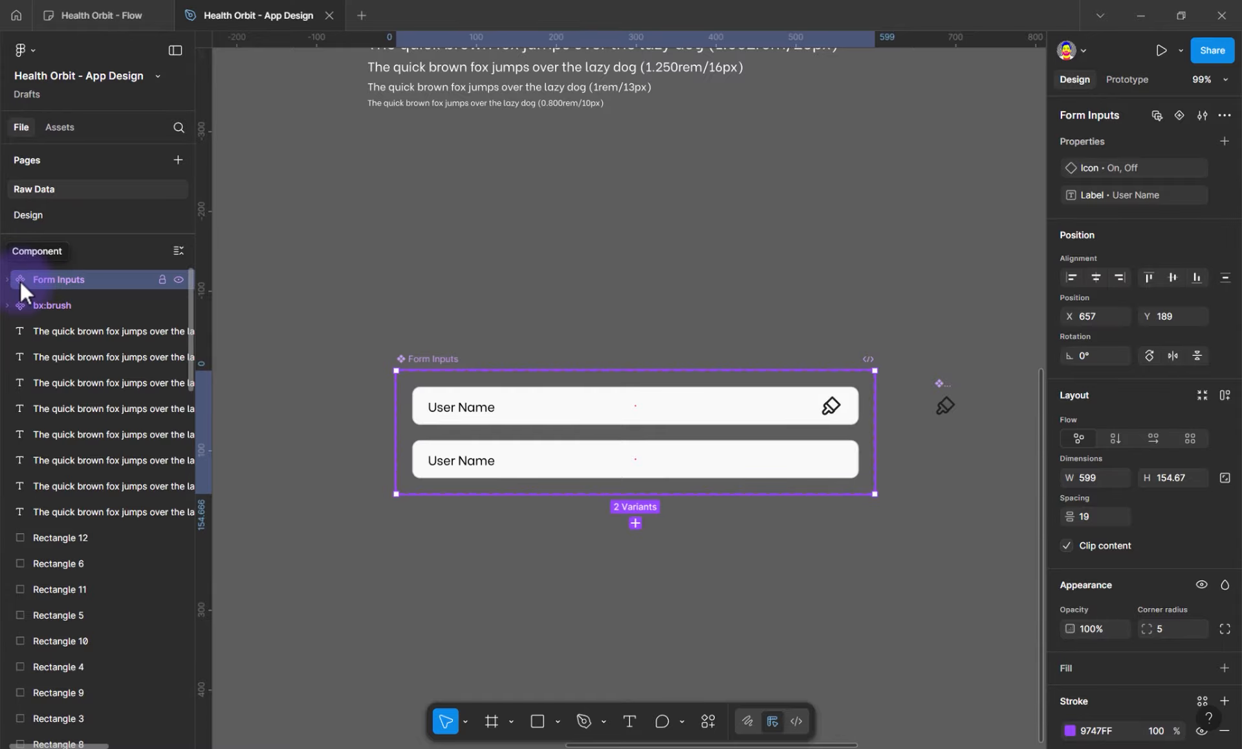
pyautogui.click(36, 216)
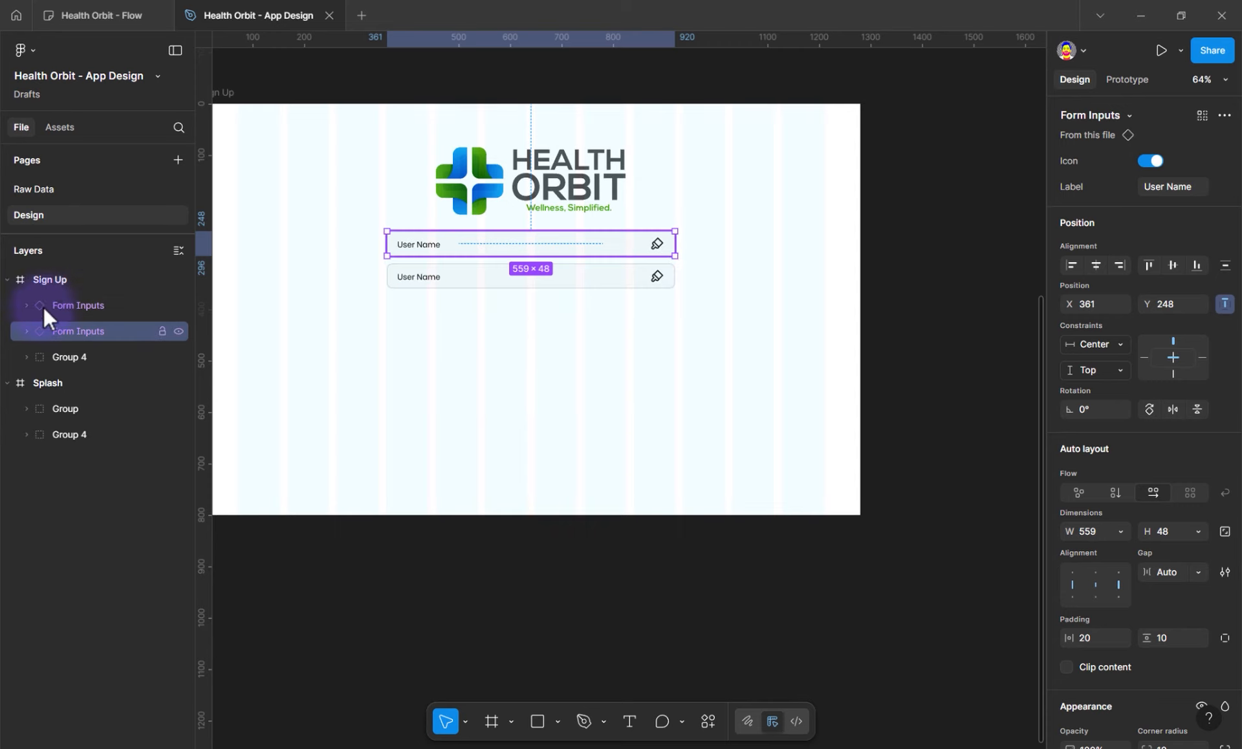
# Go to the Form Inputs main component set and add an instance swap property named Icon with bx:brush as its value
pyautogui.click(438, 277)
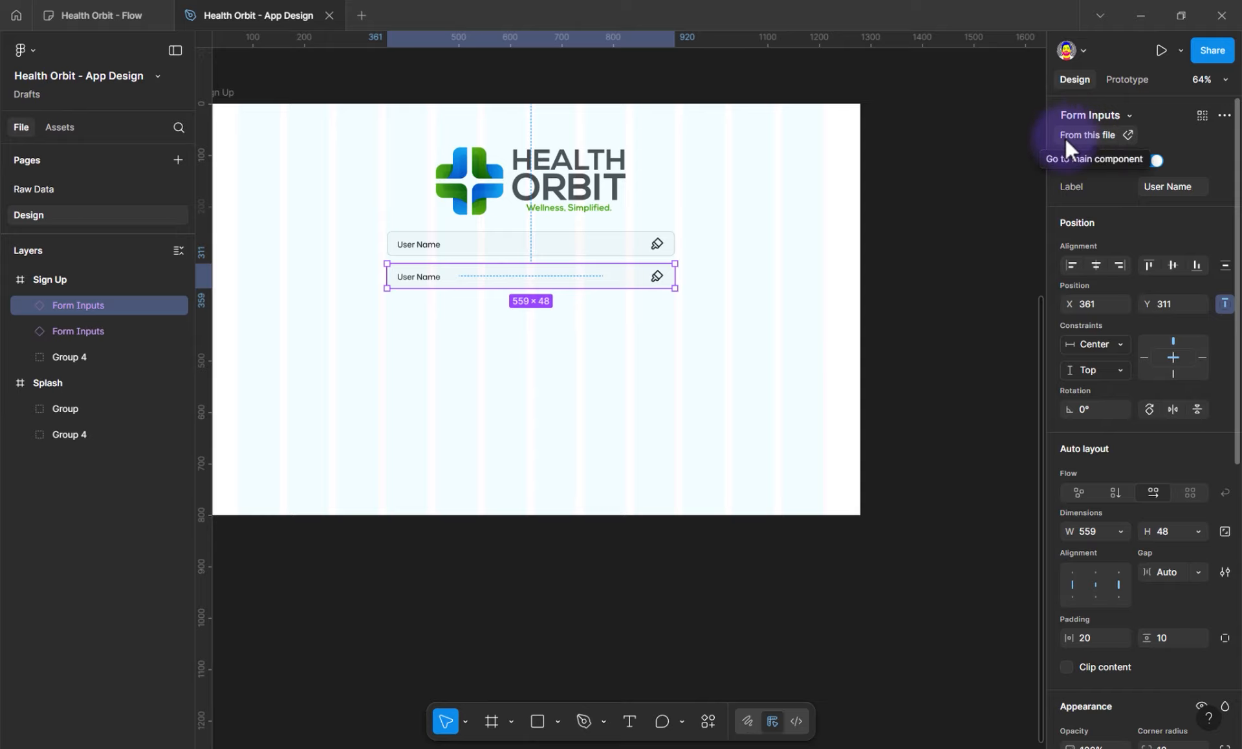
pyautogui.click(1126, 136)
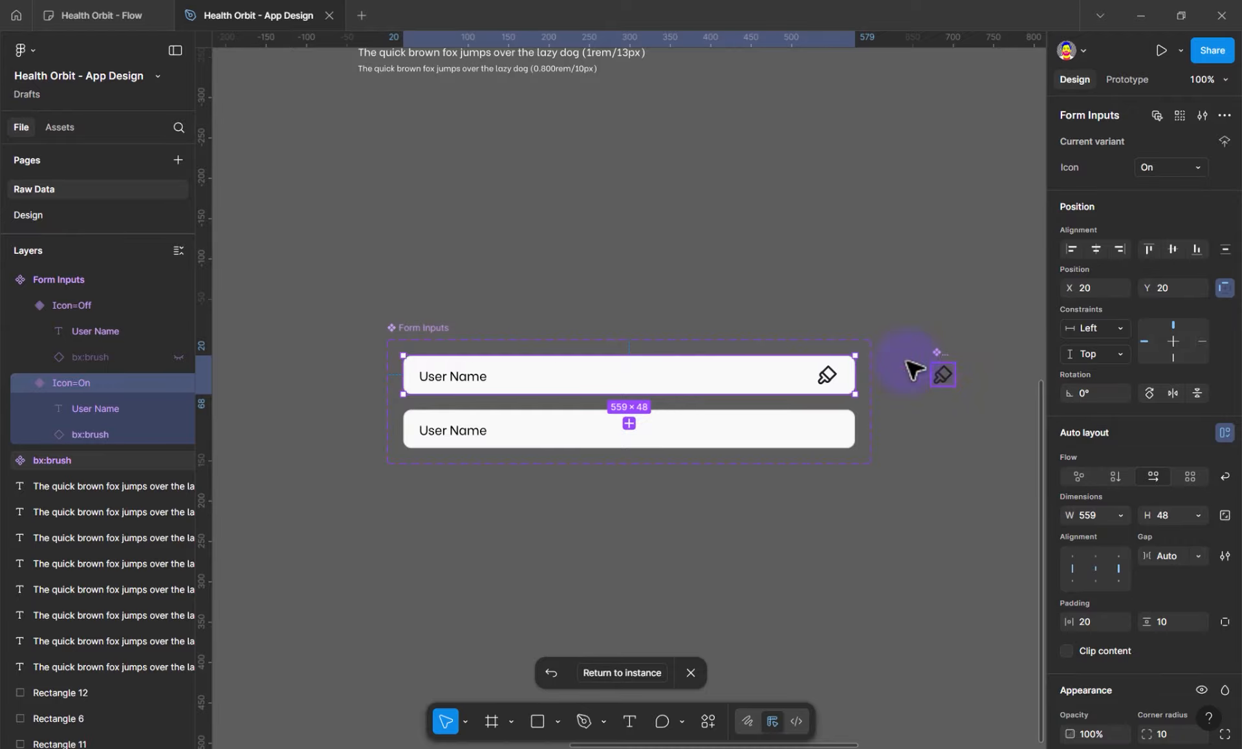
pyautogui.click(420, 330)
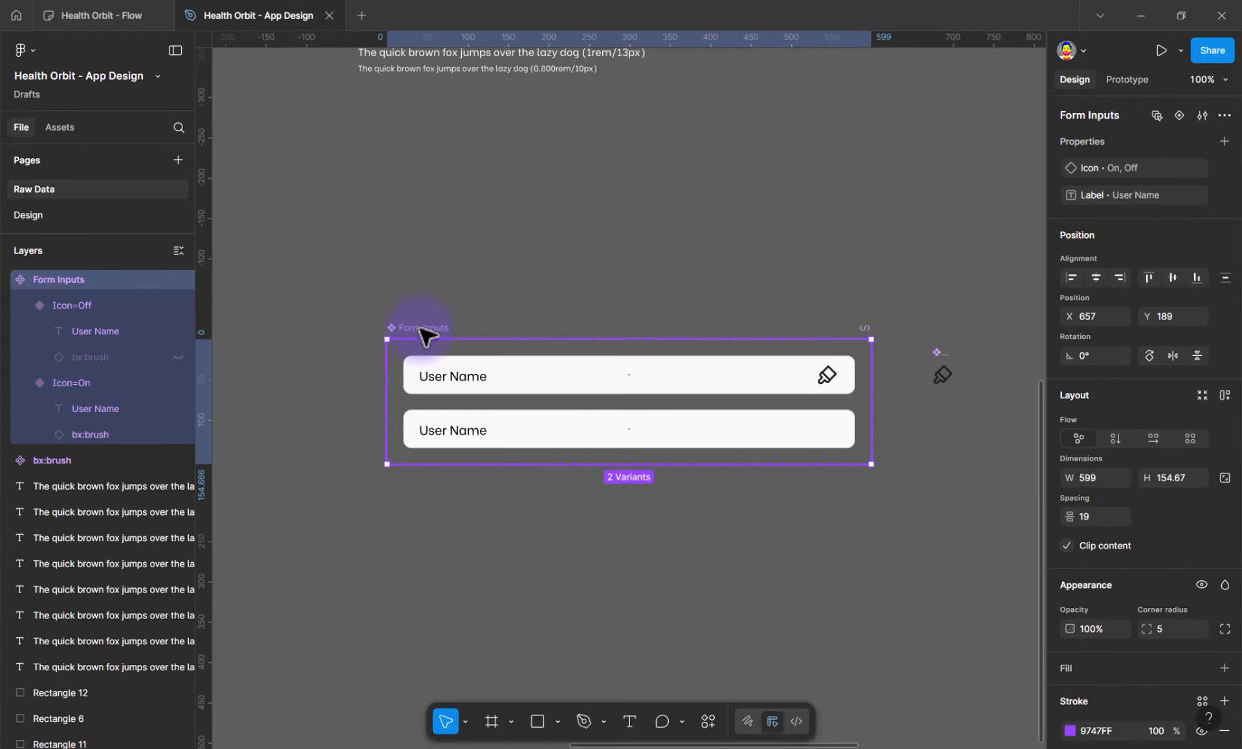
pyautogui.click(1224, 141)
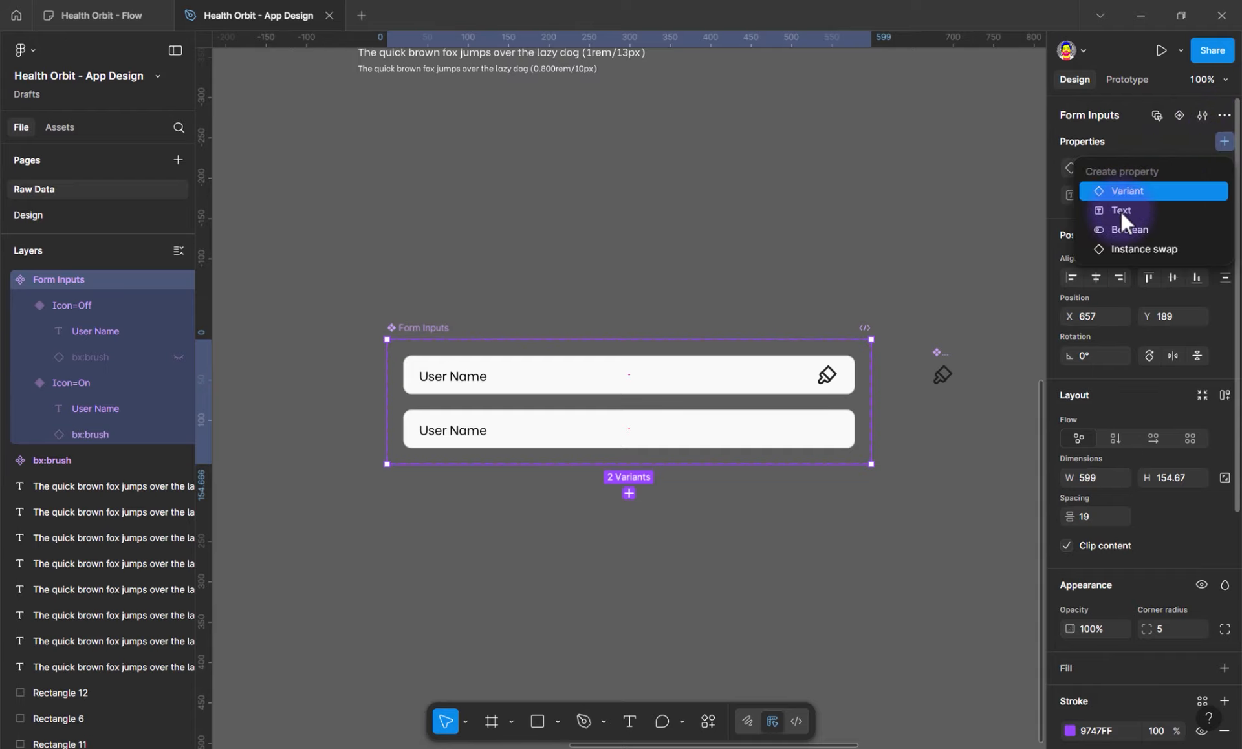
pyautogui.click(1132, 251)
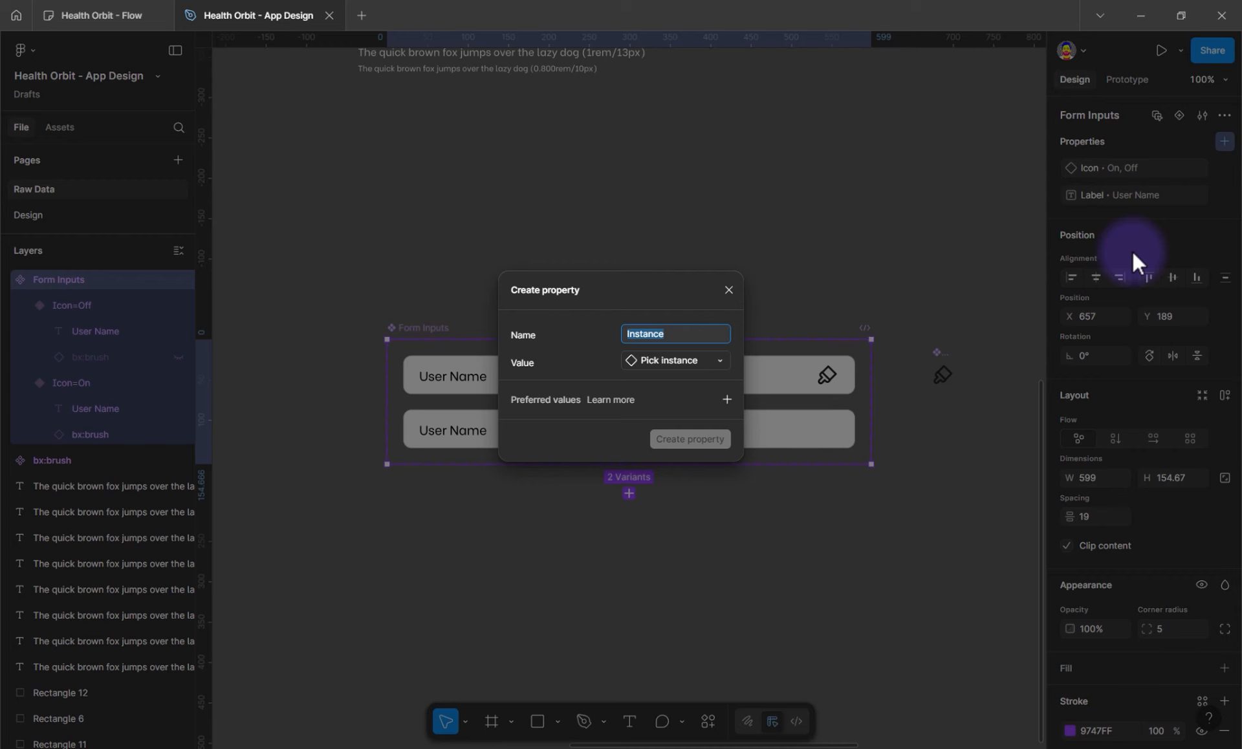
pyautogui.click(666, 359)
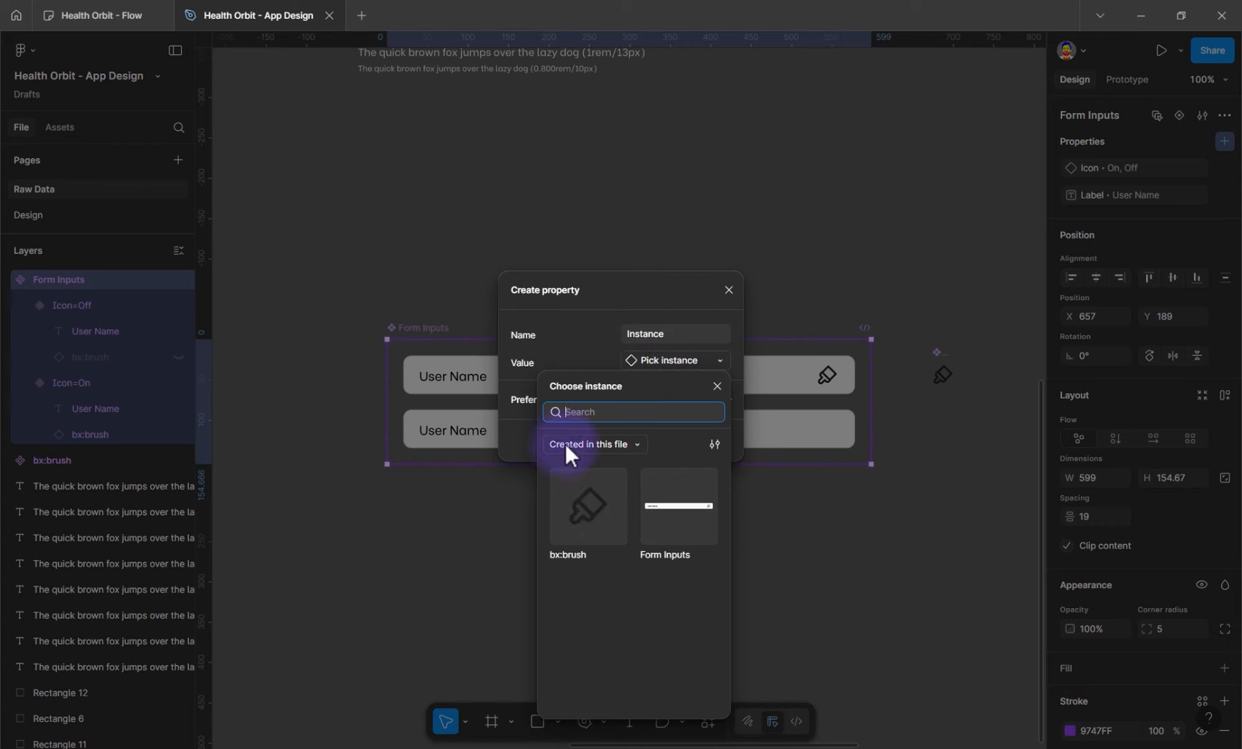
pyautogui.click(568, 521)
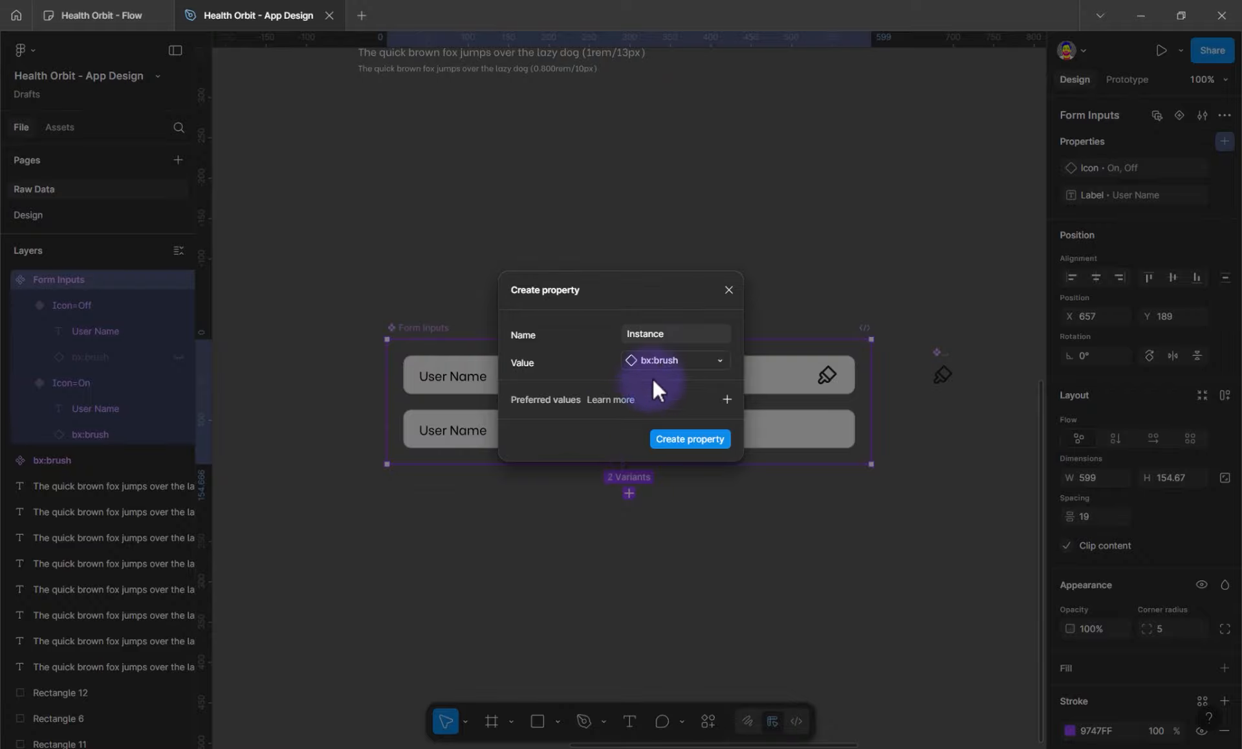
pyautogui.click(657, 333)
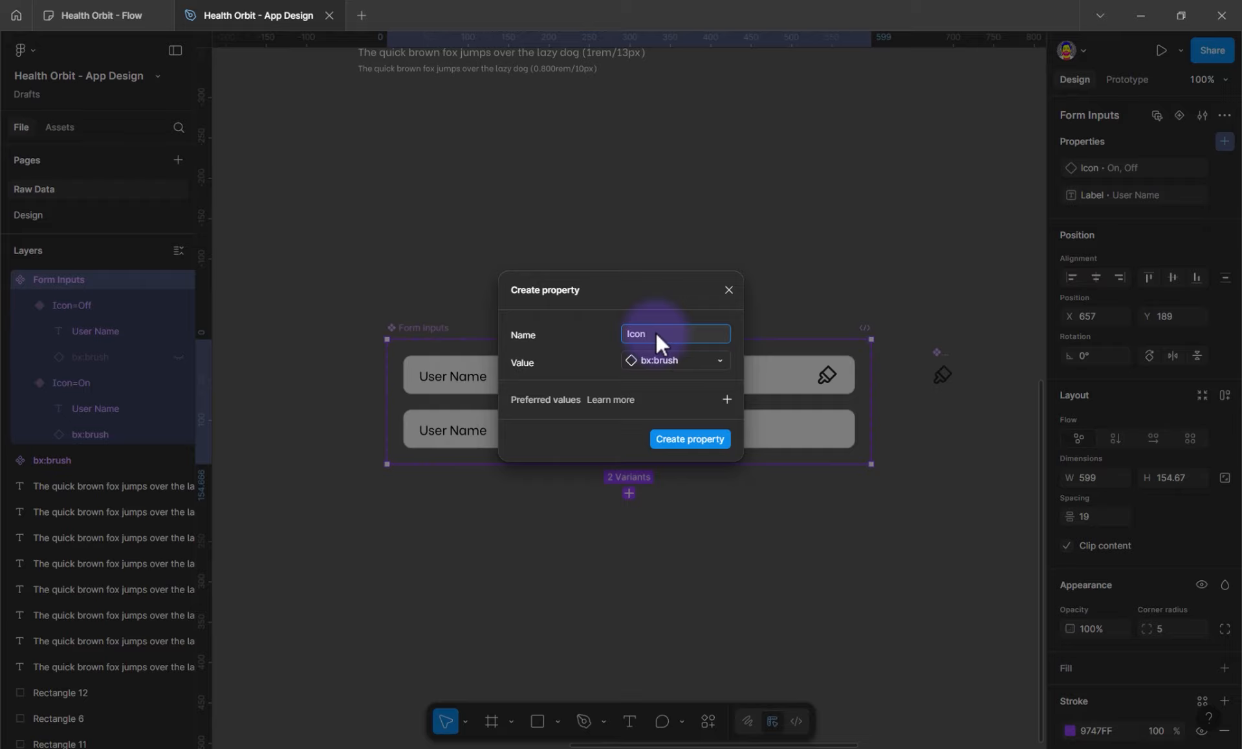
pyautogui.click(706, 442)
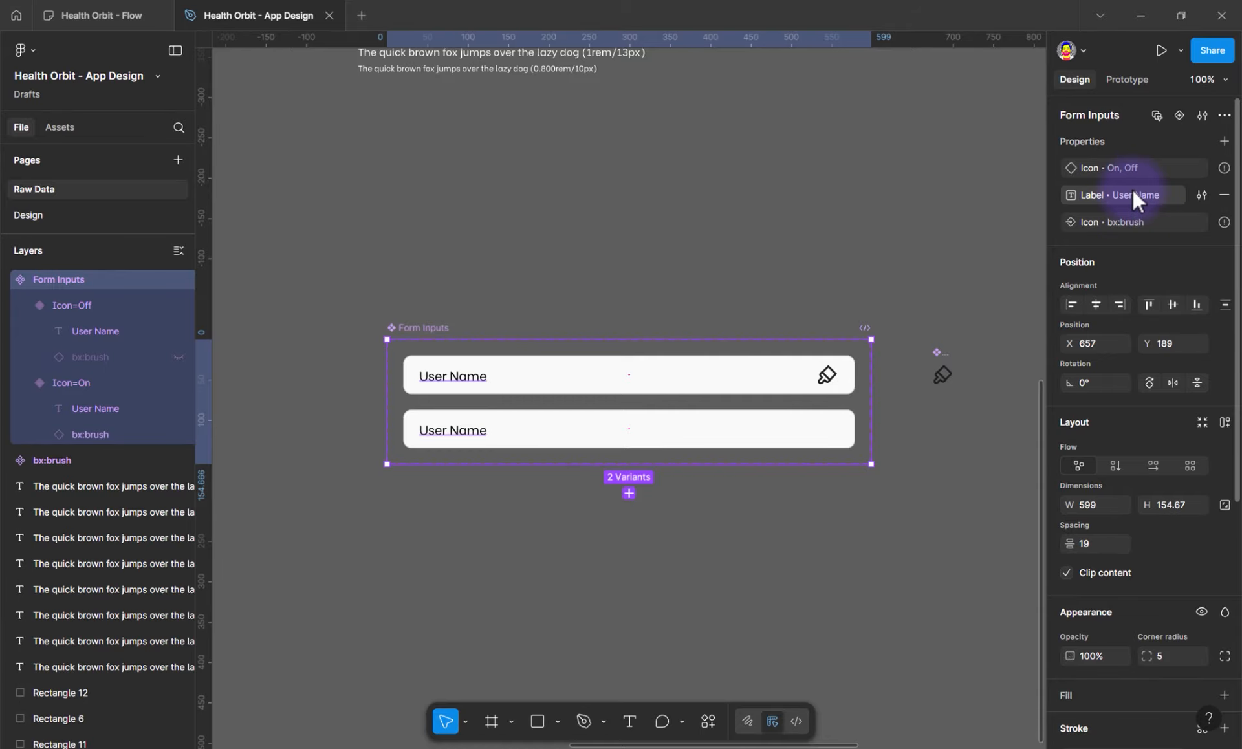
# Link the brush icon in the Icon=On variant to the Icon instance swap property
pyautogui.moveTo(1224, 172)
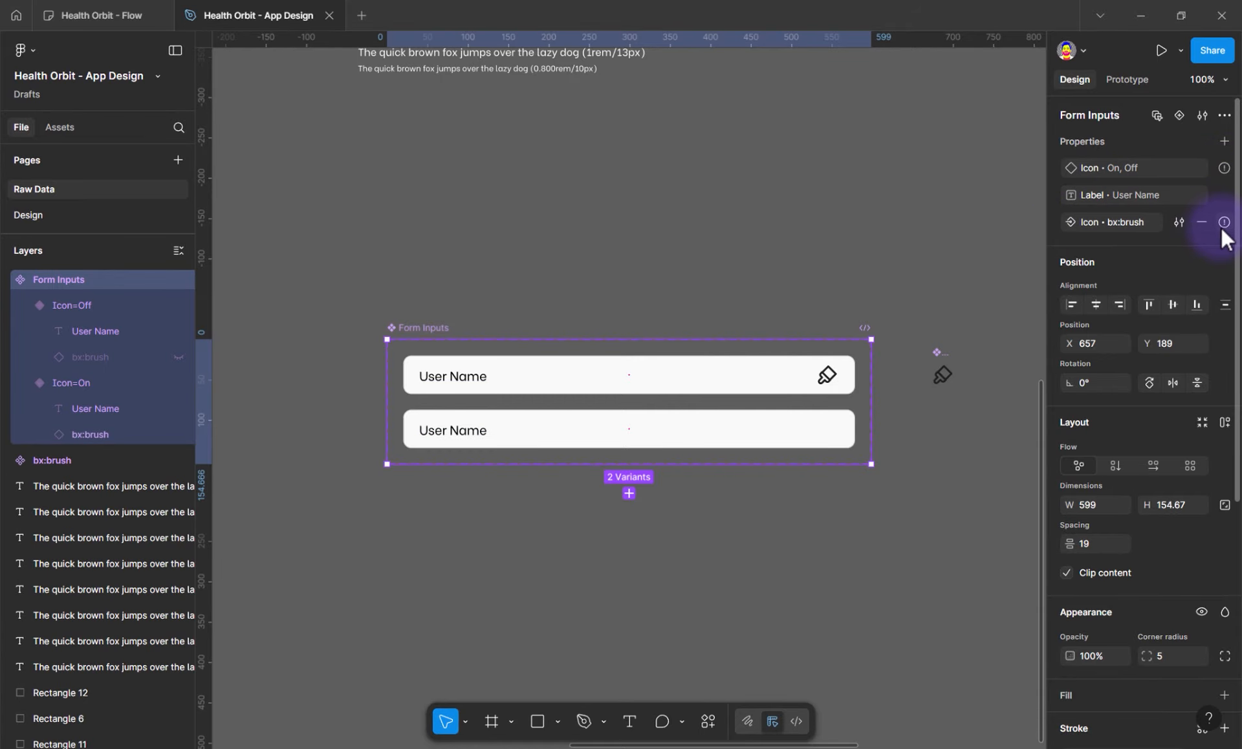
pyautogui.moveTo(1225, 226)
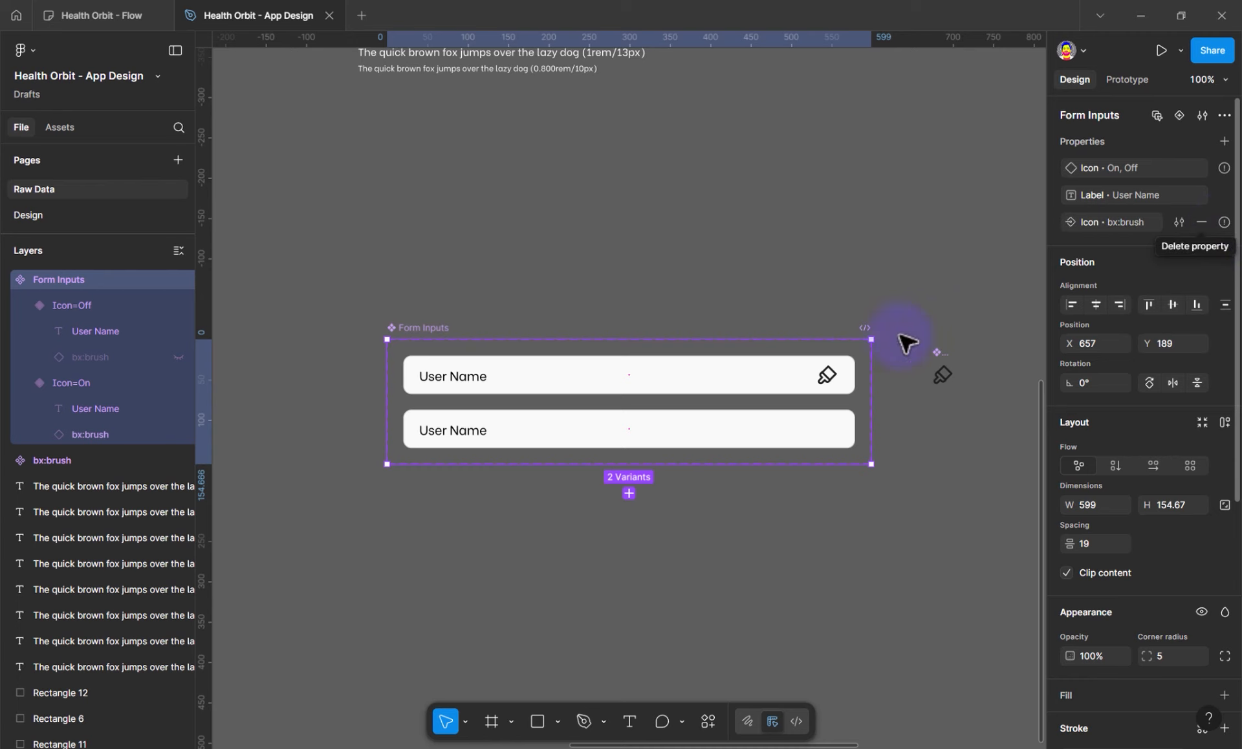
pyautogui.click(839, 385)
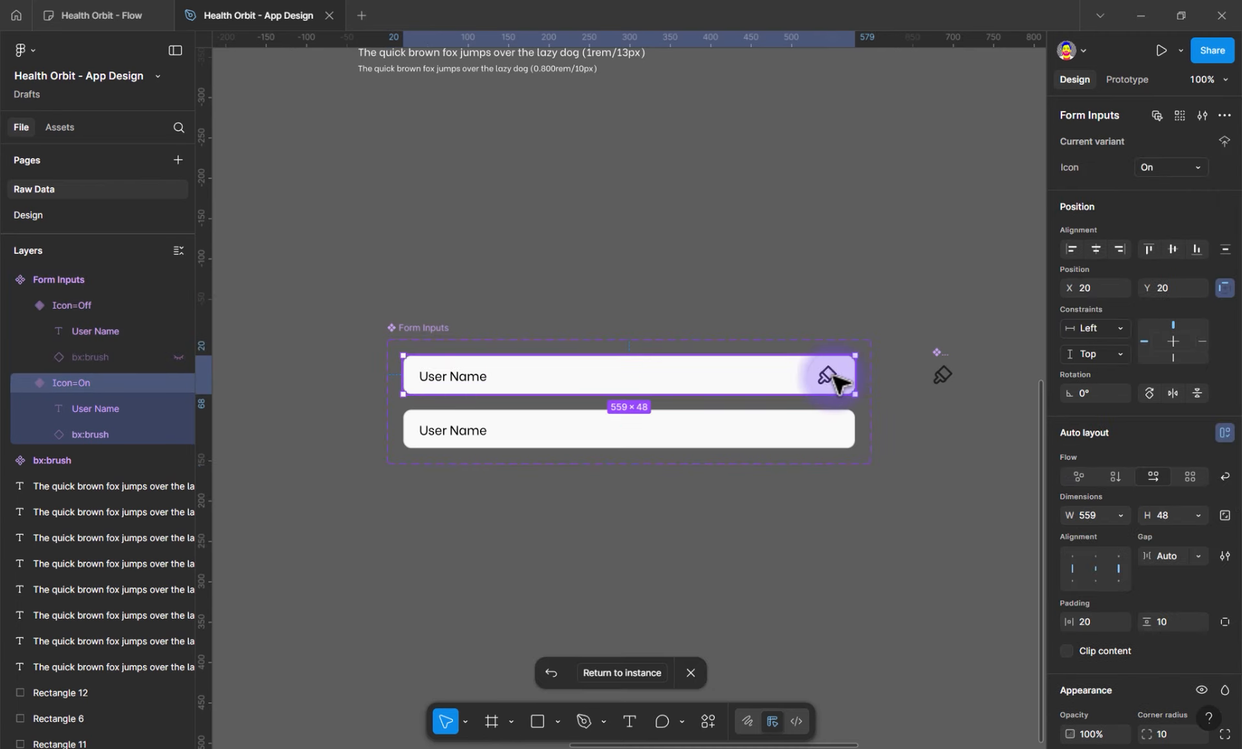
pyautogui.click(839, 383)
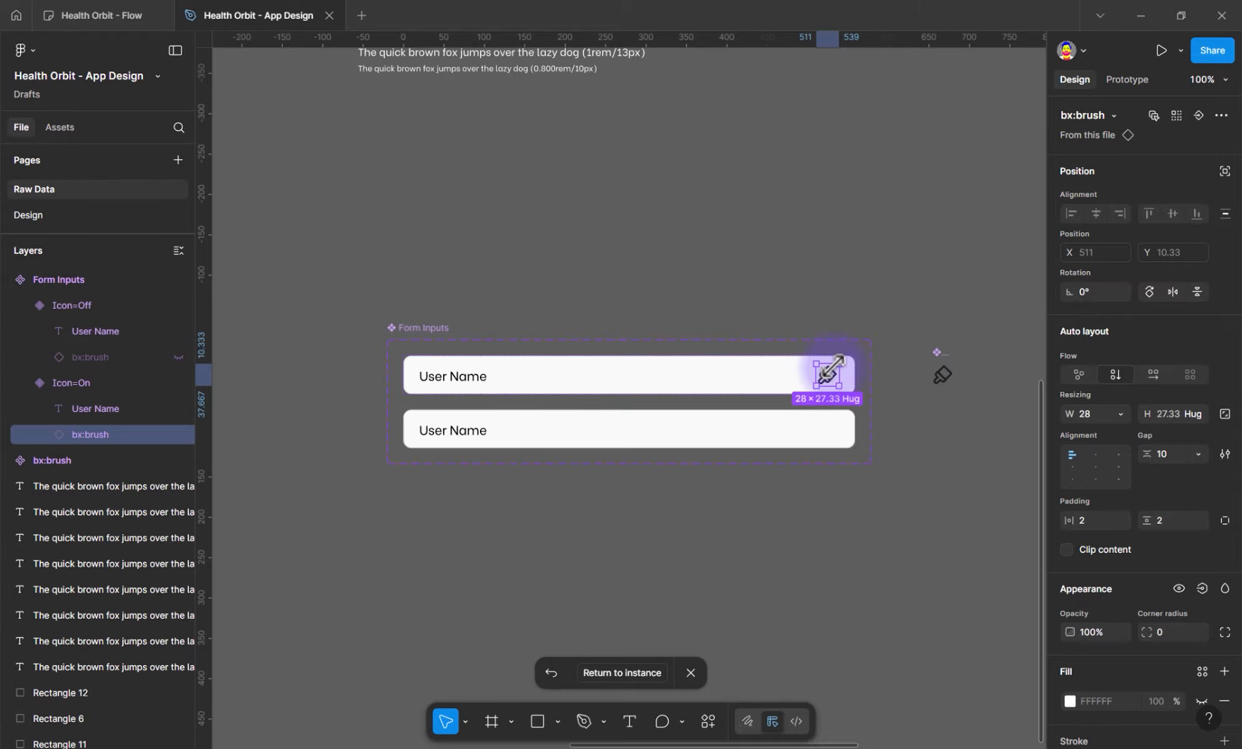
pyautogui.click(1198, 114)
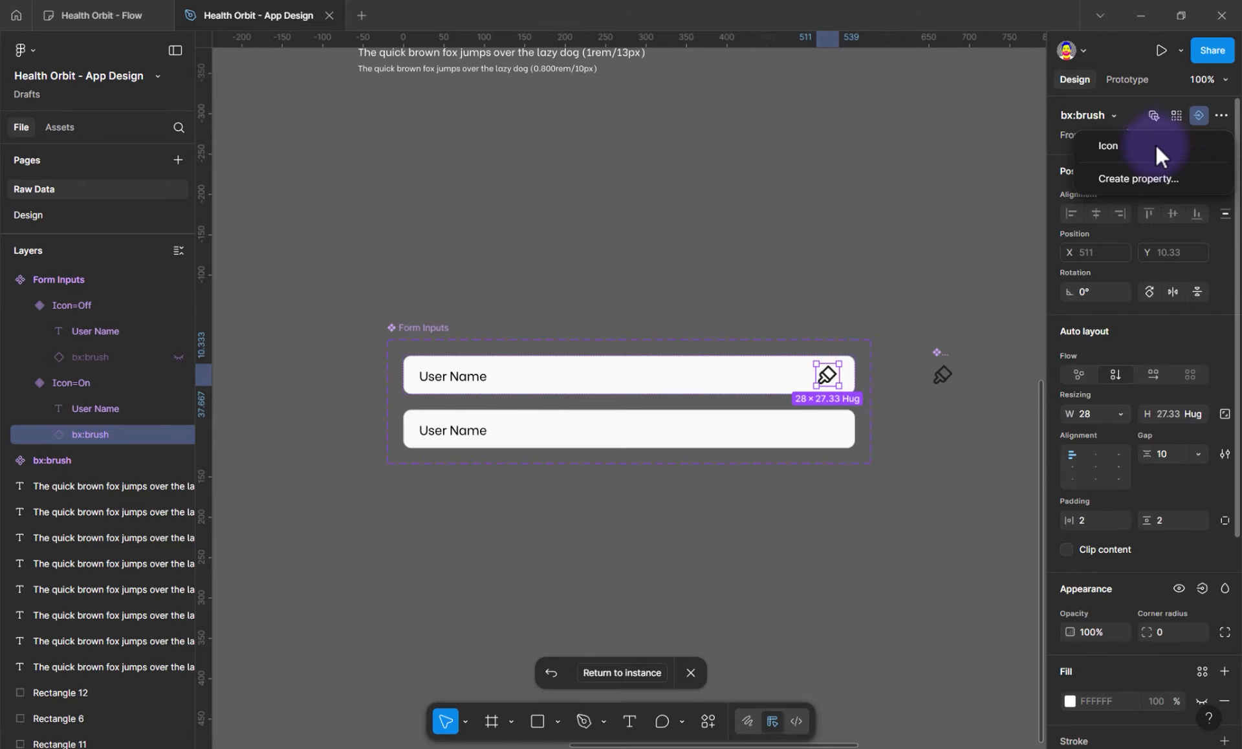
pyautogui.click(1119, 146)
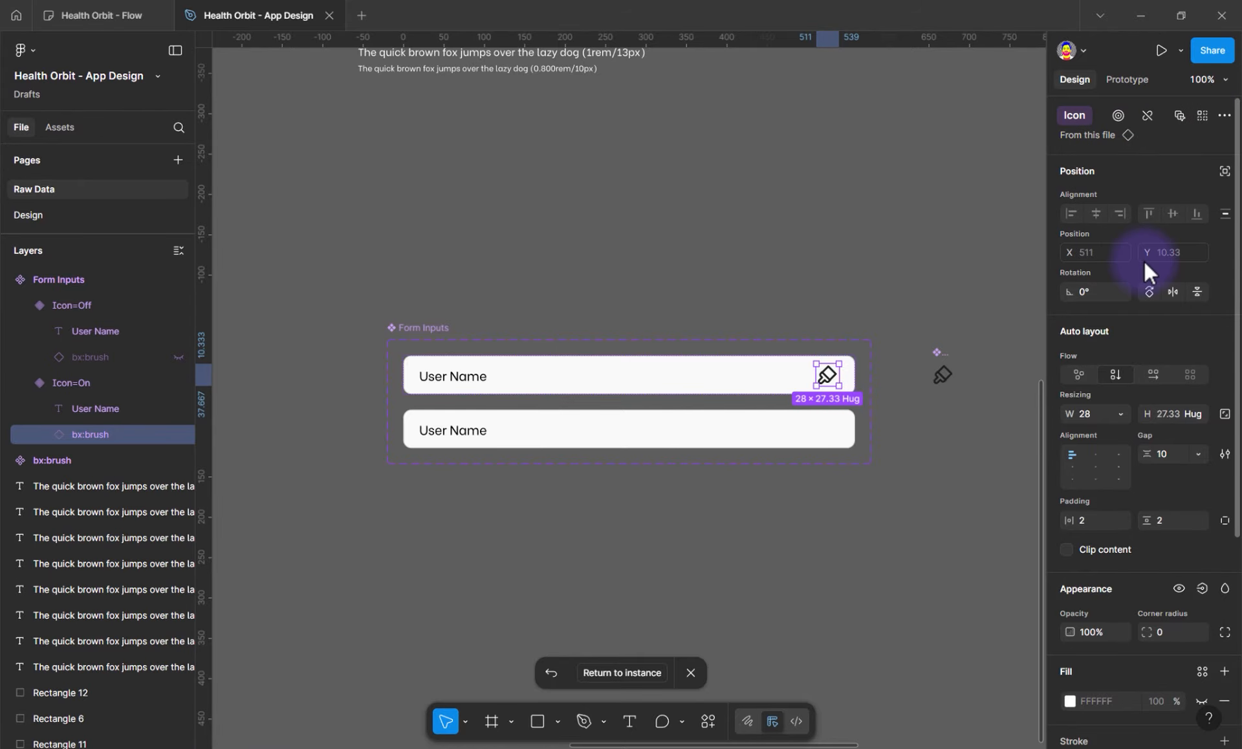
pyautogui.click(877, 328)
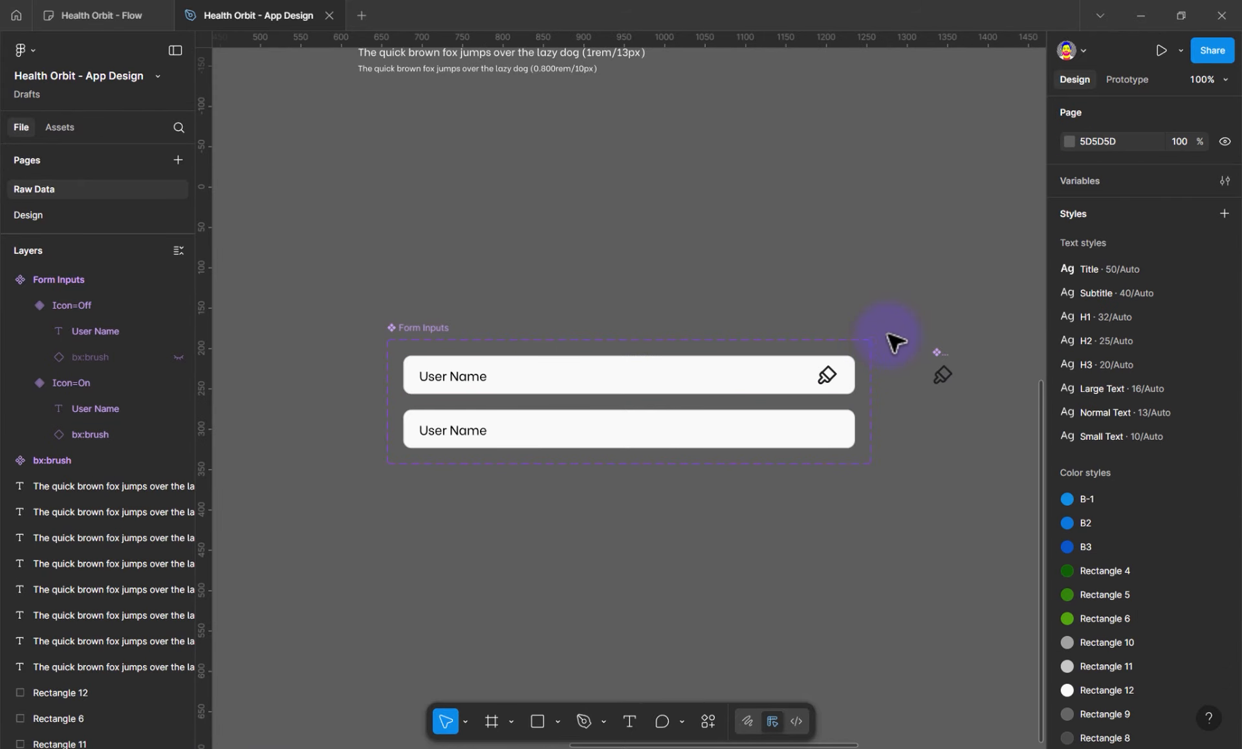
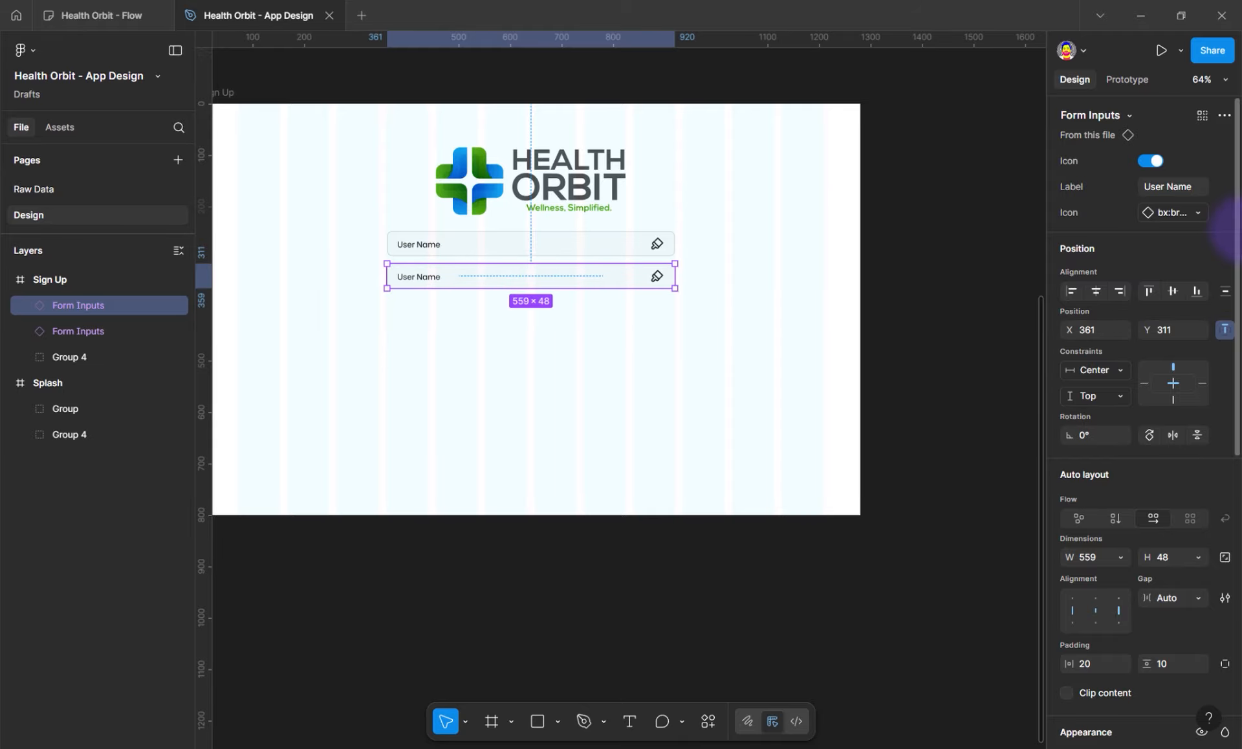
# On the Design page, set the upper Form Inputs instance's label to Doctor Name and move it to about X 378, Y 239
pyautogui.click(590, 244)
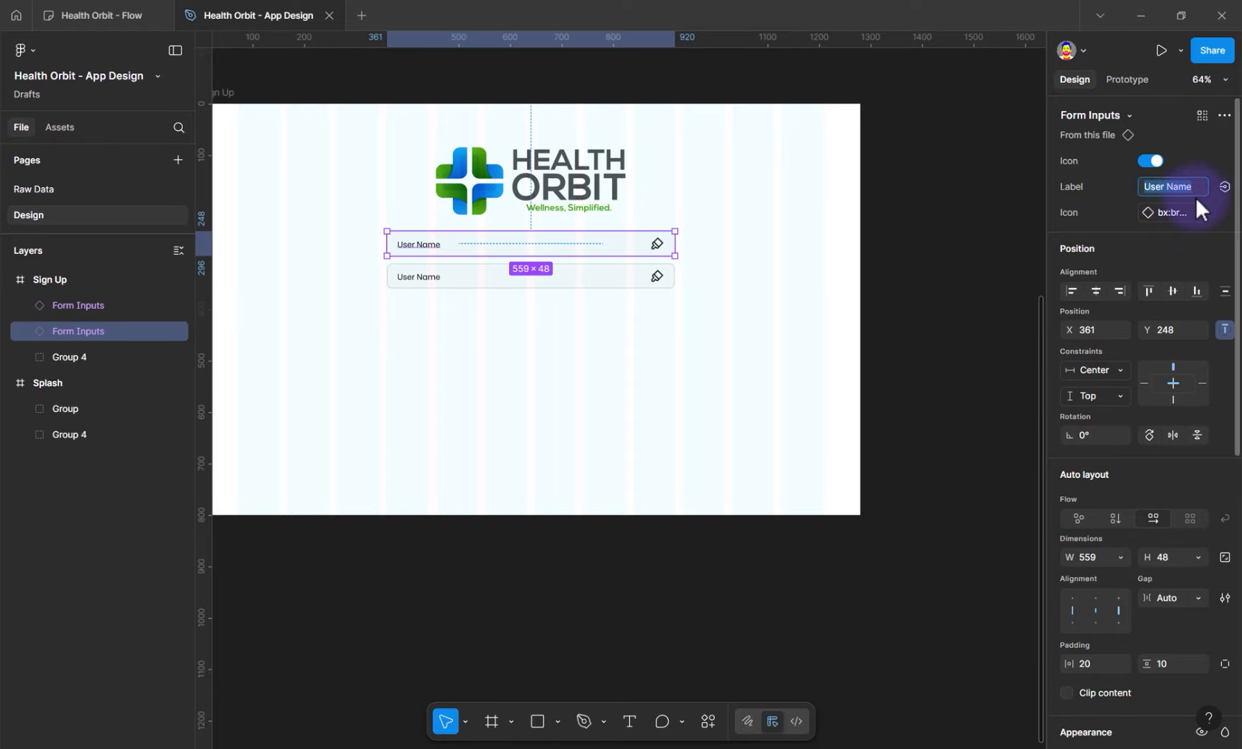
pyautogui.write('Docto')
pyautogui.hotkey('ctrl', 'a')
pyautogui.press('Return')
pyautogui.click(498, 224)
pyautogui.click(489, 240)
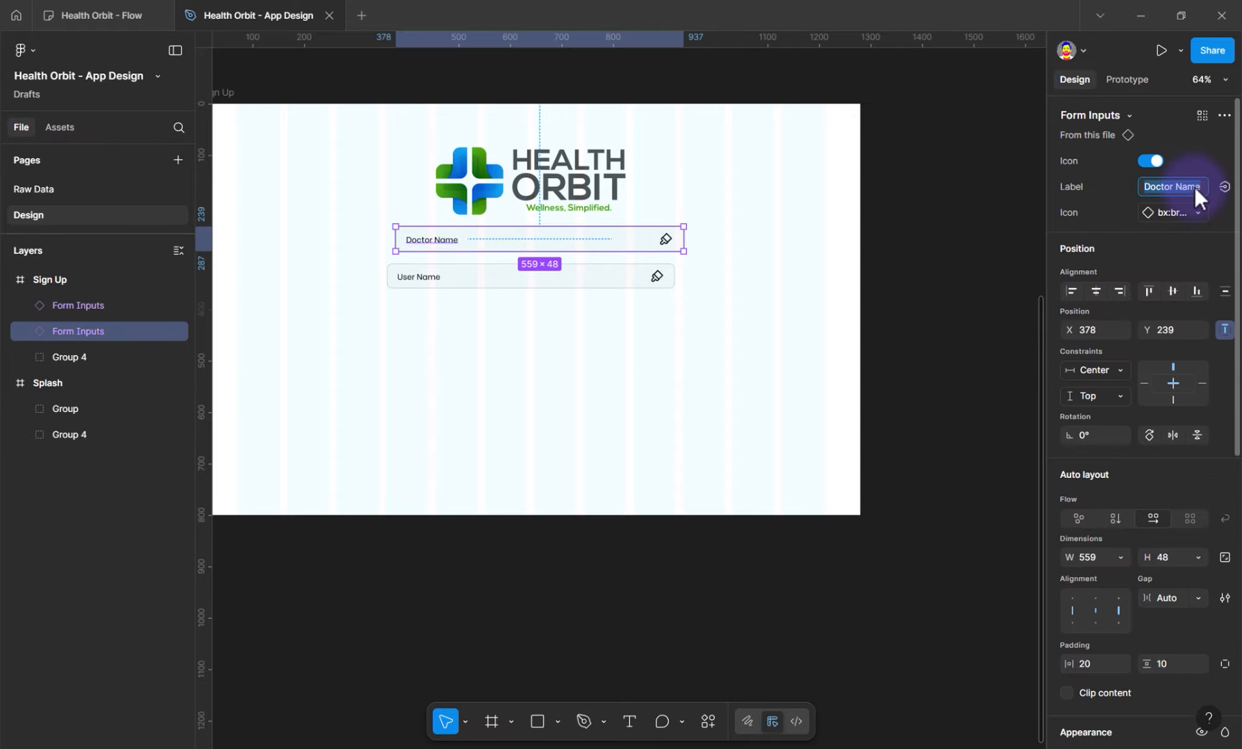
# Set the upper Form Inputs instance's label to Clinic Name and the lower one's label to Doctor Name
pyautogui.click(1194, 188)
pyautogui.write('Clinic Name')
pyautogui.press('Return')
pyautogui.click(672, 282)
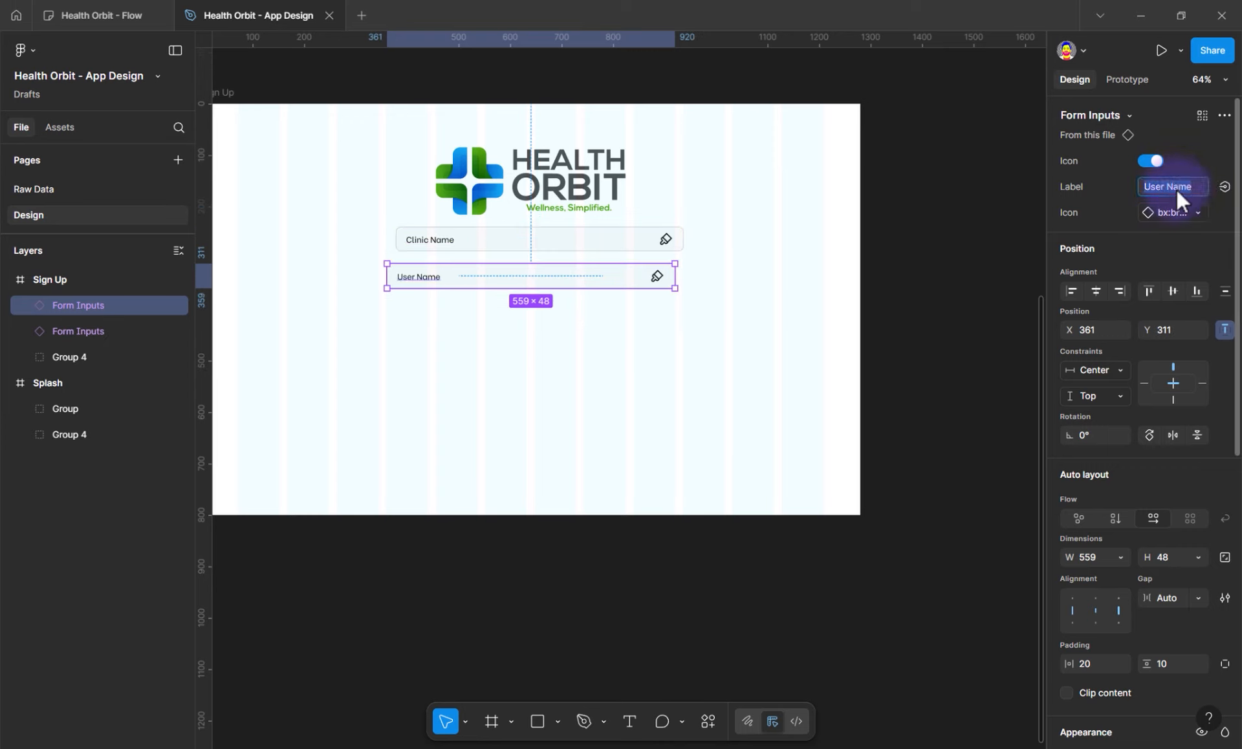
pyautogui.press('Return')
# Center the Clinic Name input horizontally in the Sign Up frame
pyautogui.click(608, 242)
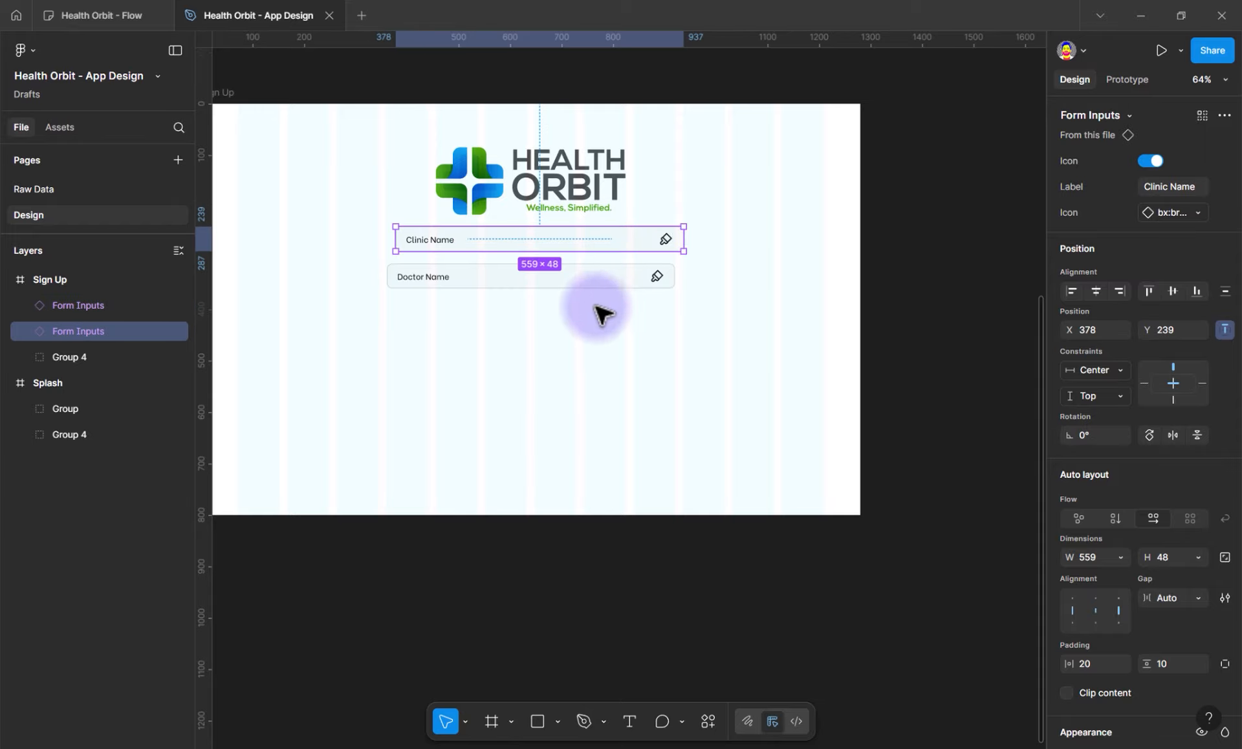
pyautogui.click(1094, 293)
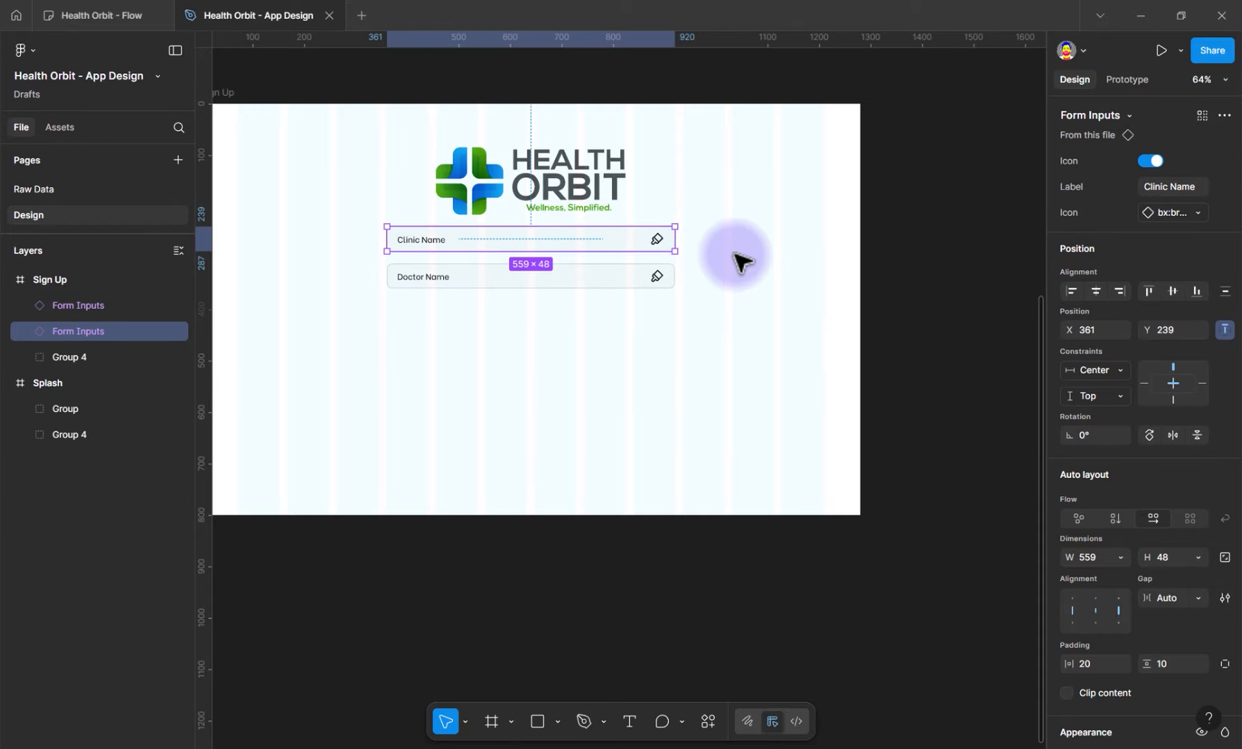
pyautogui.click(736, 317)
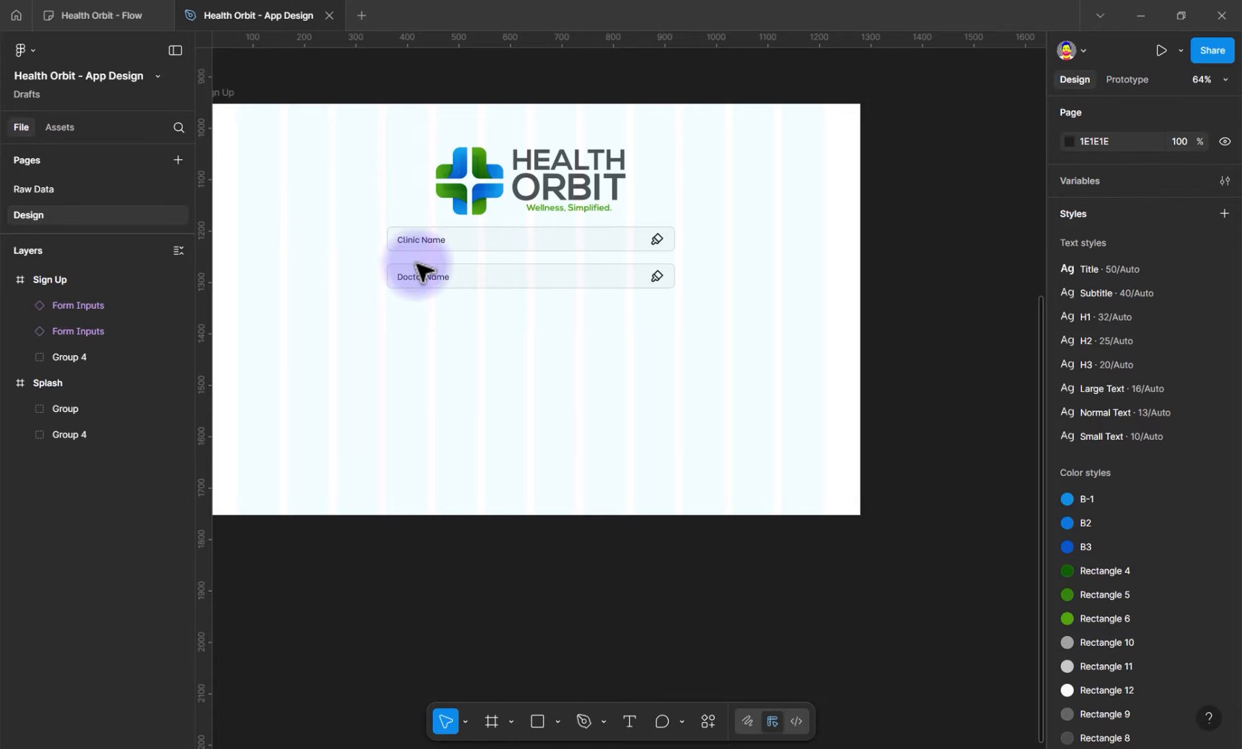
# Wrap the Clinic Name and Doctor Name inputs in a vertical auto layout frame with a gap of 16
pyautogui.click(433, 276)
pyautogui.click(520, 284)
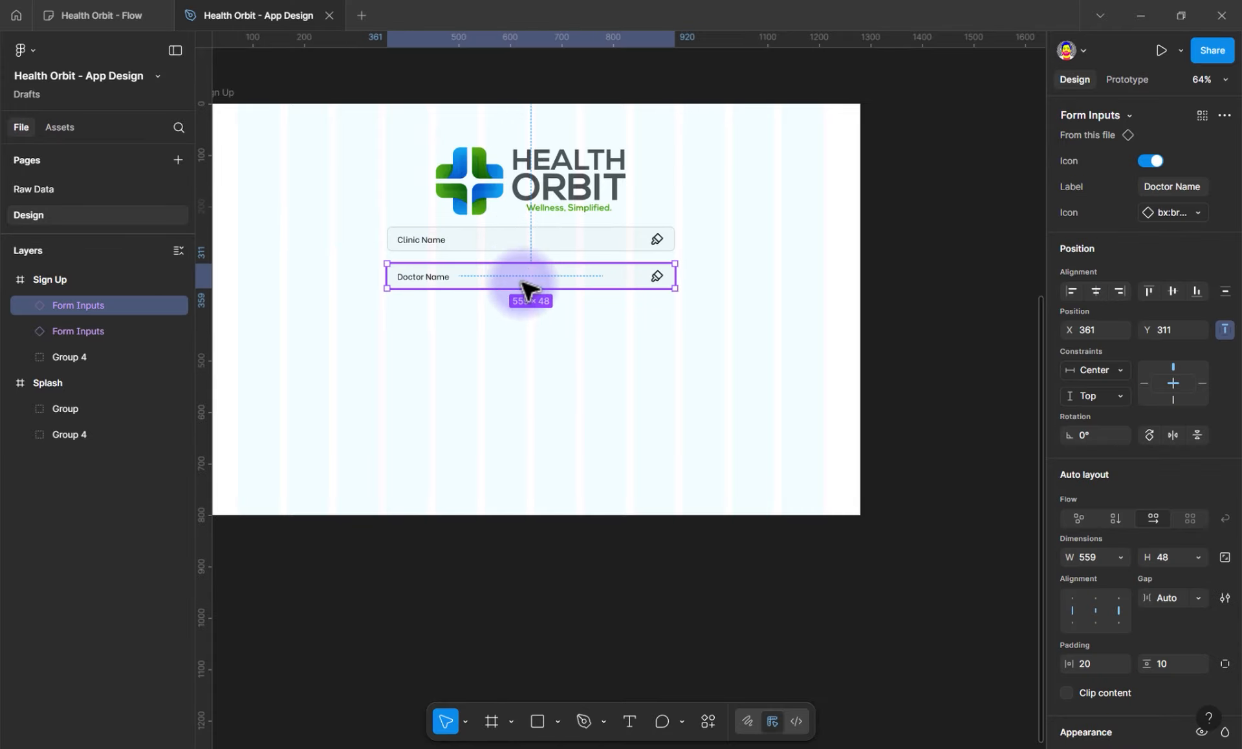
pyautogui.keyDown('shift'); pyautogui.click(510, 249); pyautogui.keyUp('shift')
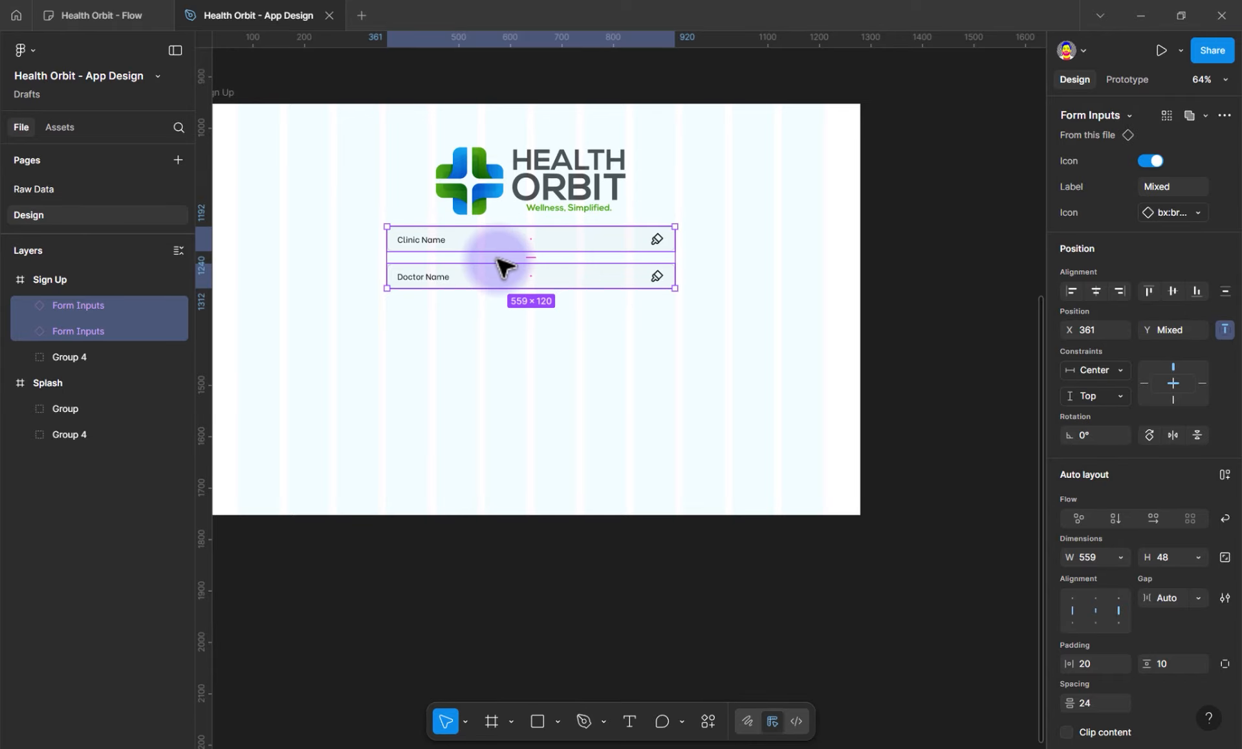
pyautogui.click(1224, 474)
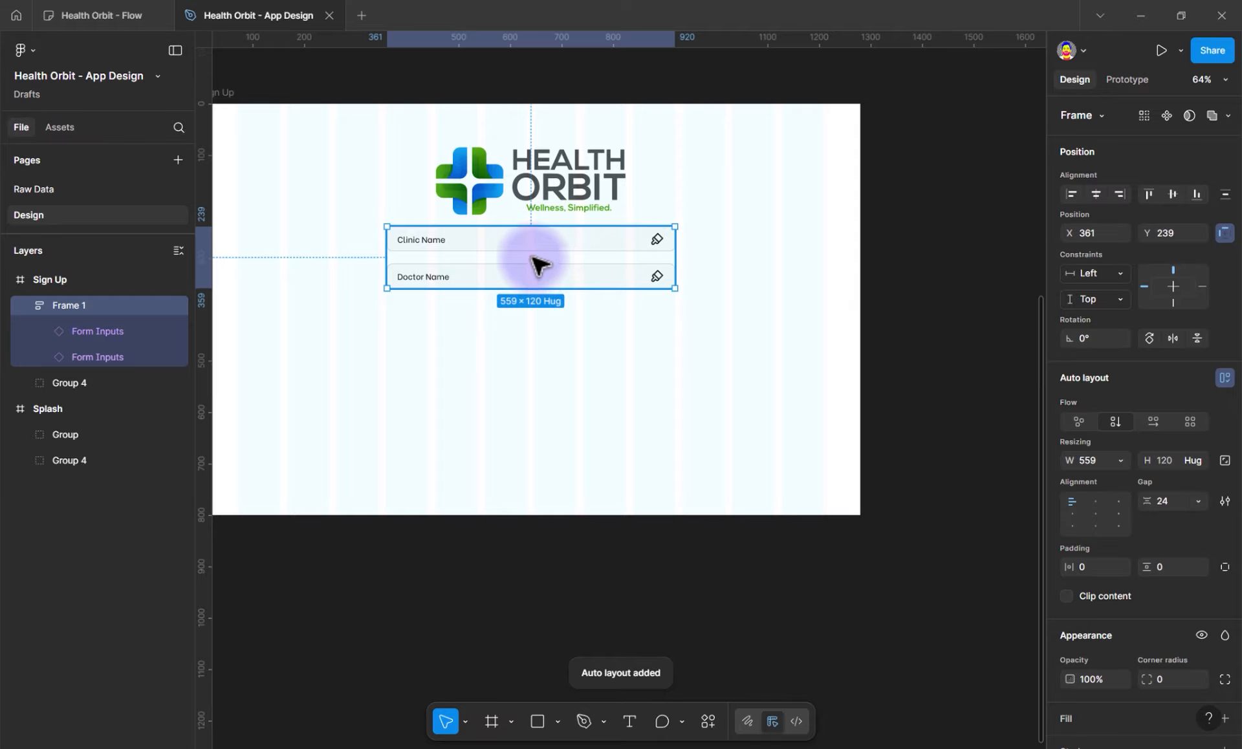
pyautogui.click(1171, 503)
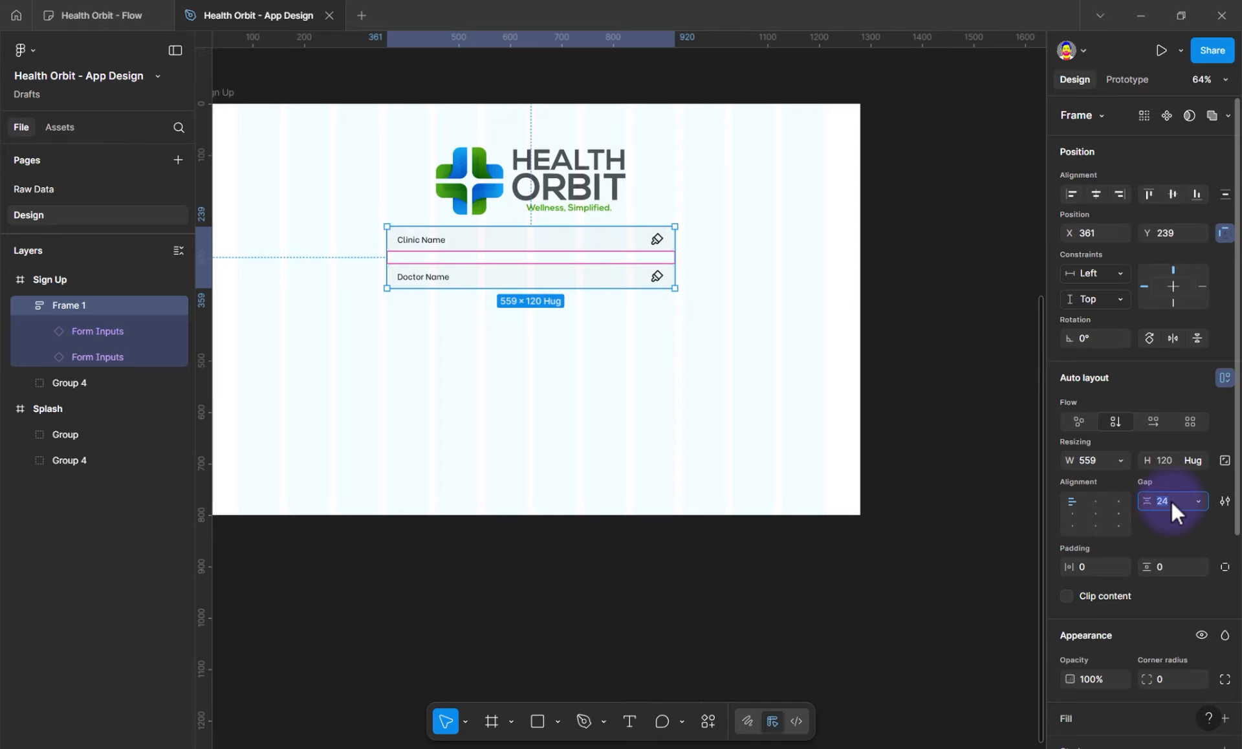
pyautogui.write('16')
pyautogui.press('Return')
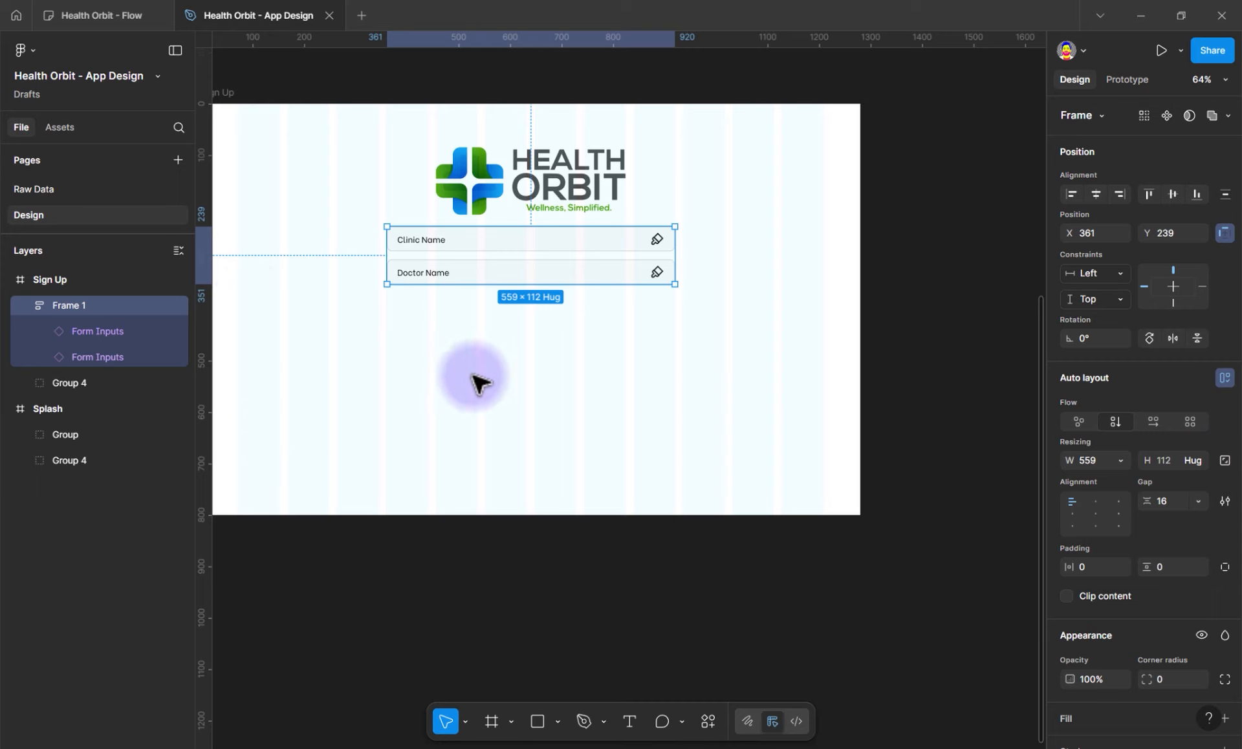
# Add six copies of the Doctor Name input below it inside the auto layout frame
pyautogui.doubleClick(550, 278)
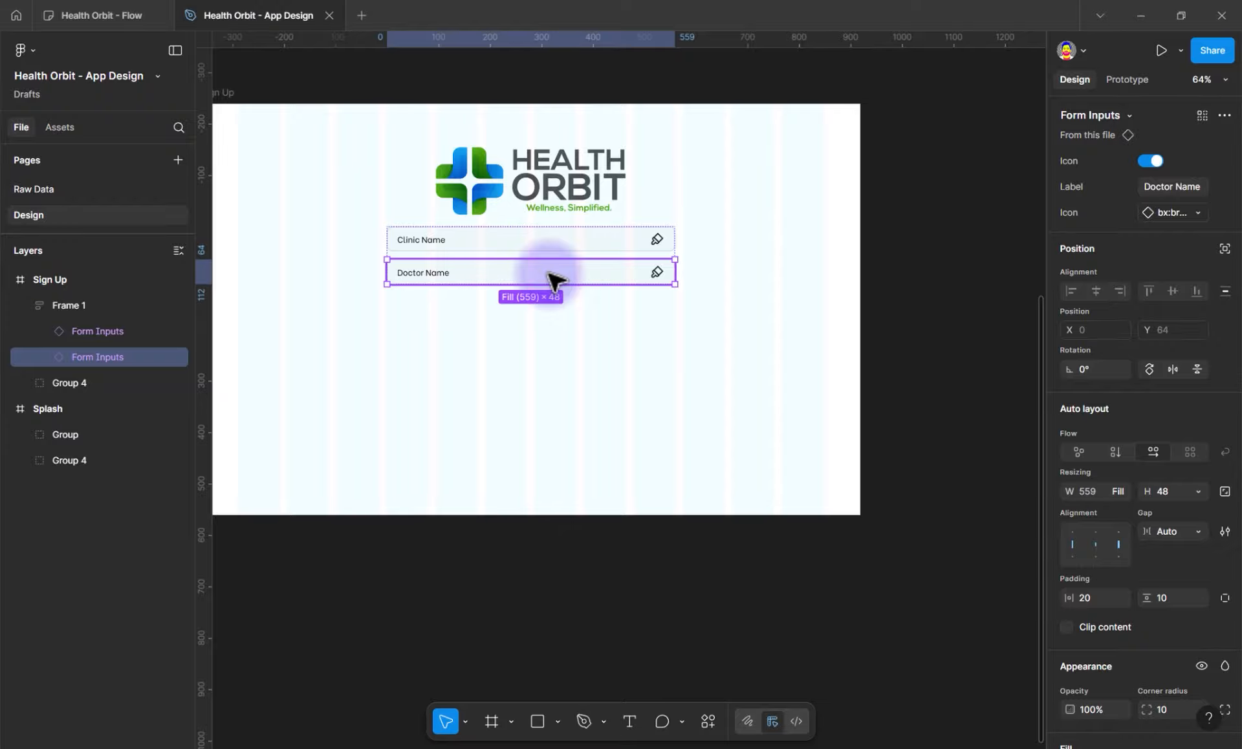
pyautogui.hotkey('ctrl', 'v')
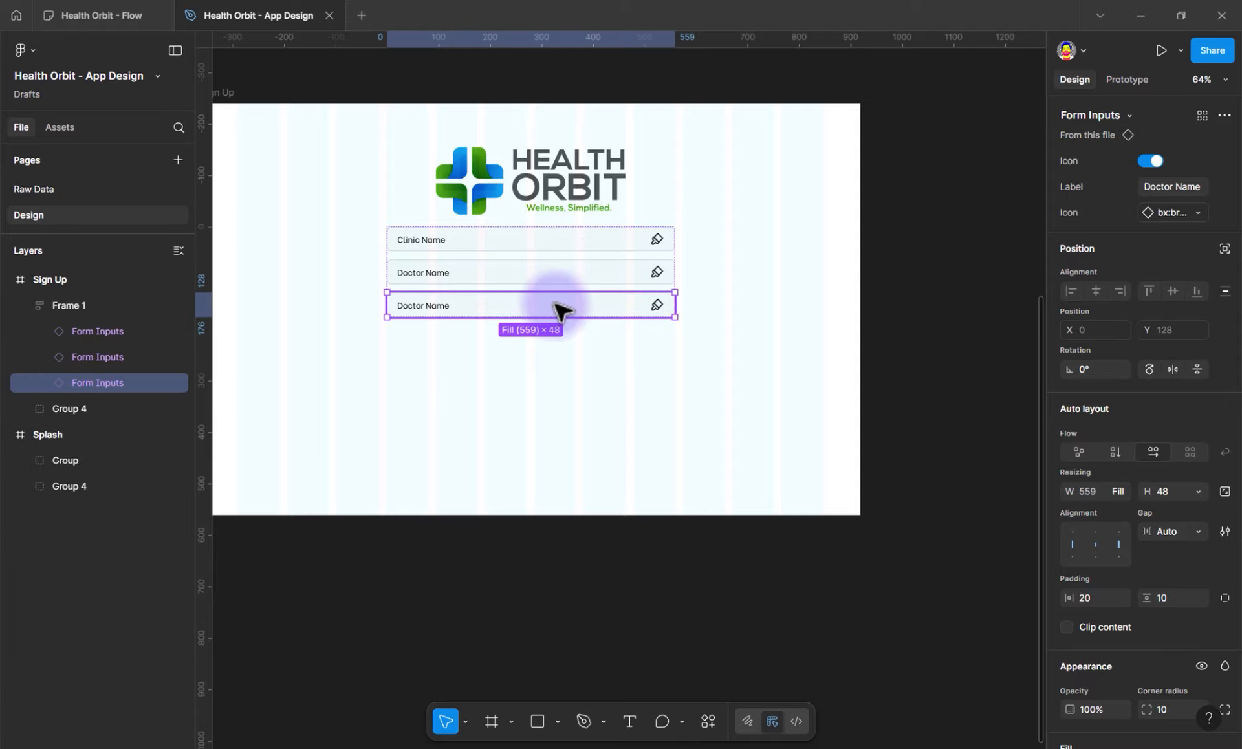
pyautogui.hotkey('ctrl', 'v')
pyautogui.hotkey('ctrl', 'v')
pyautogui.hotkey('ctrl', 'v')
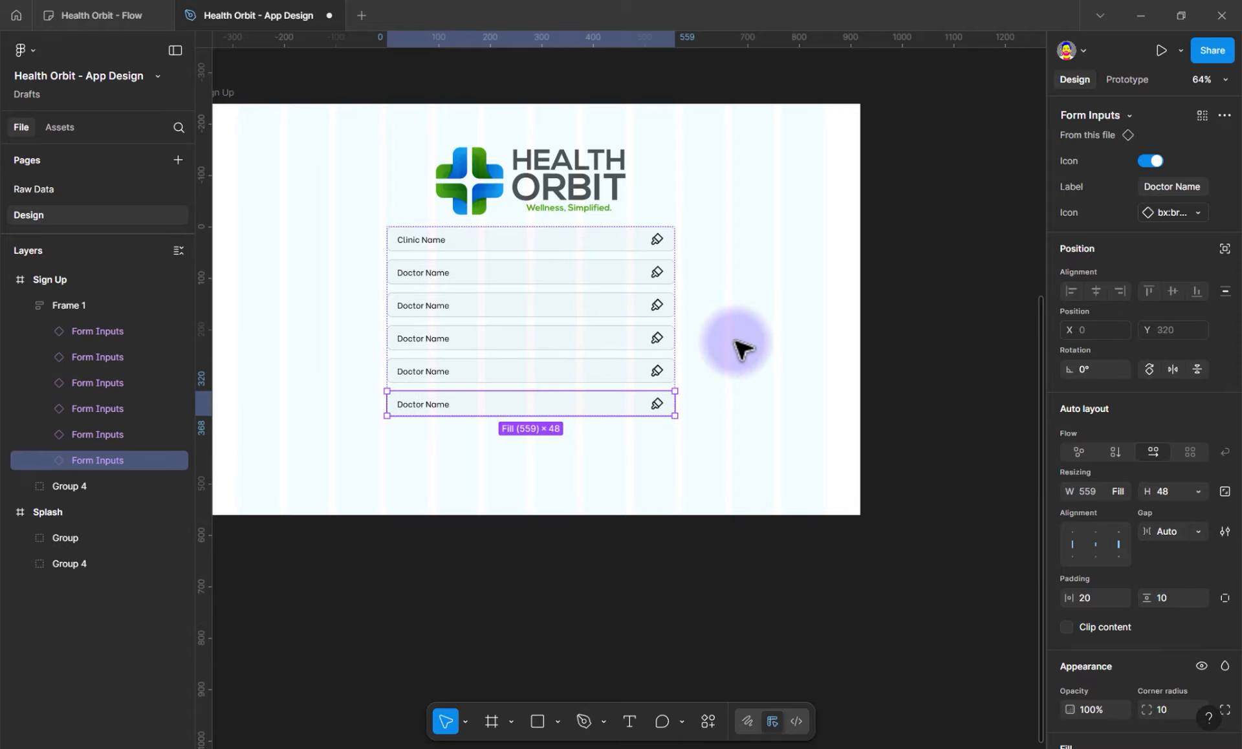
pyautogui.hotkey('ctrl', 'v')
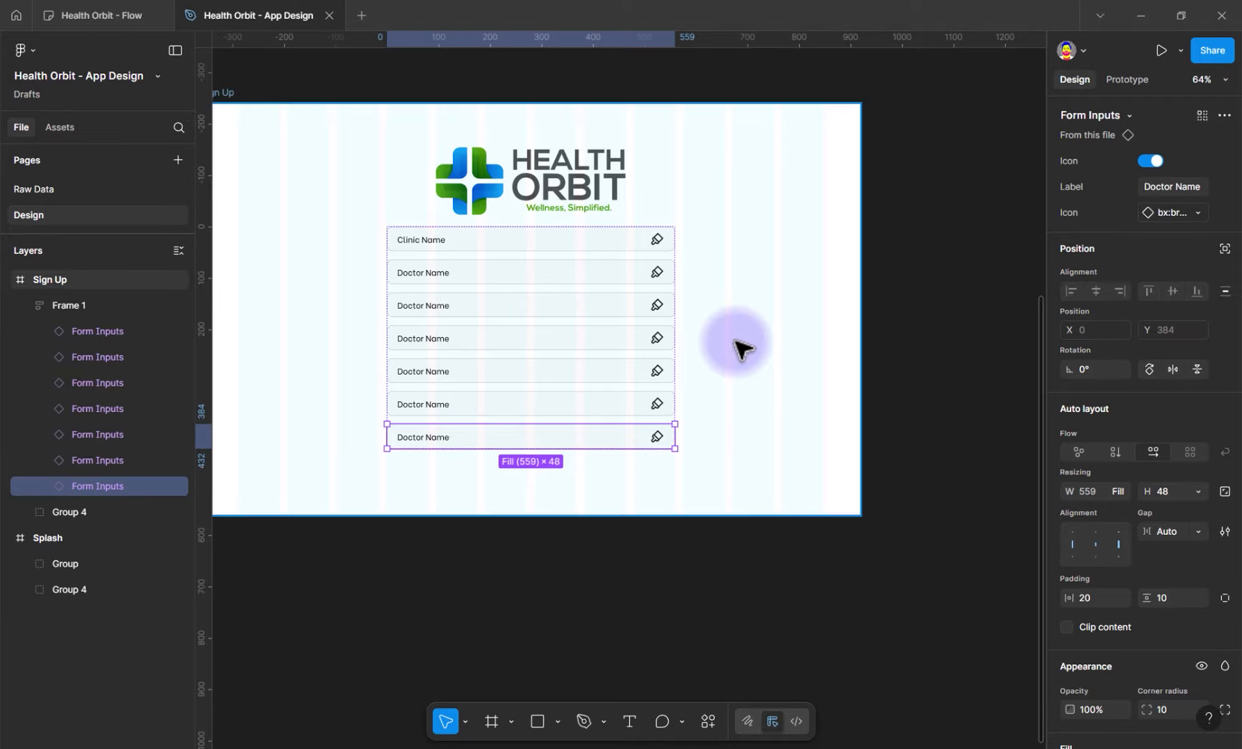
pyautogui.hotkey('ctrl', 'v')
# Set the label of the third input in the auto layout frame to User ID
pyautogui.click(443, 304)
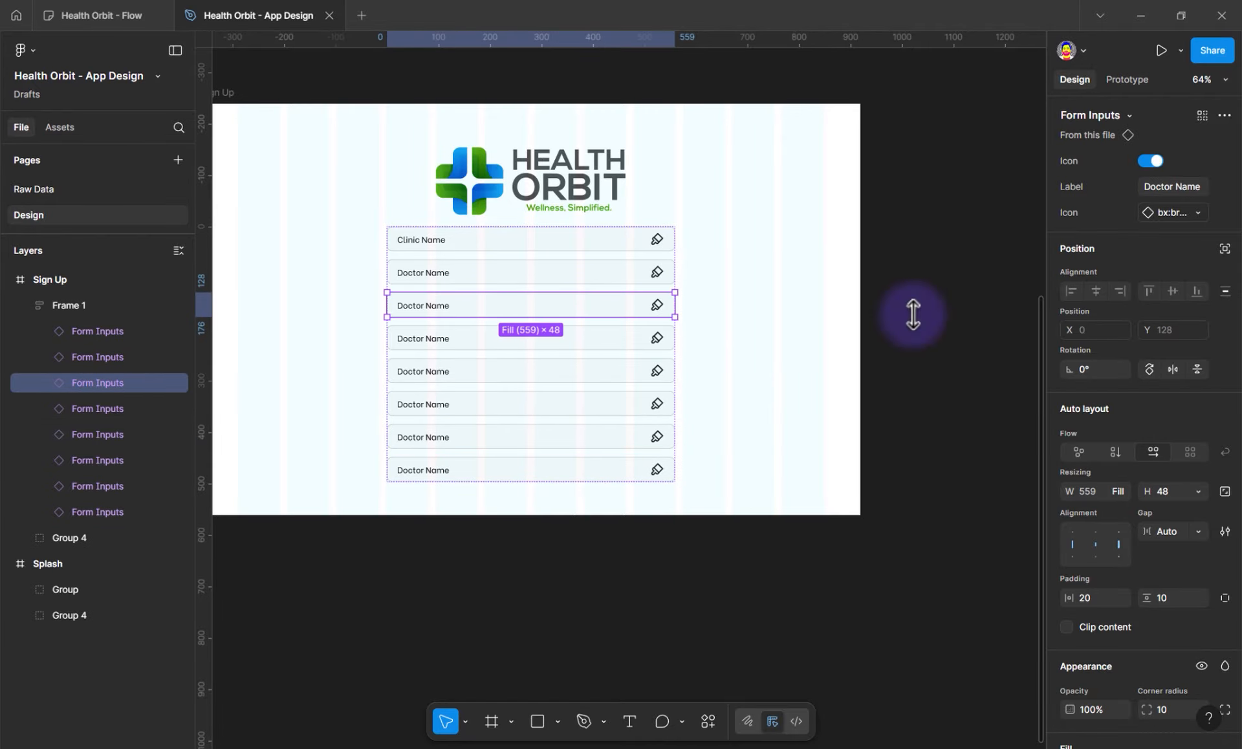
pyautogui.click(1178, 187)
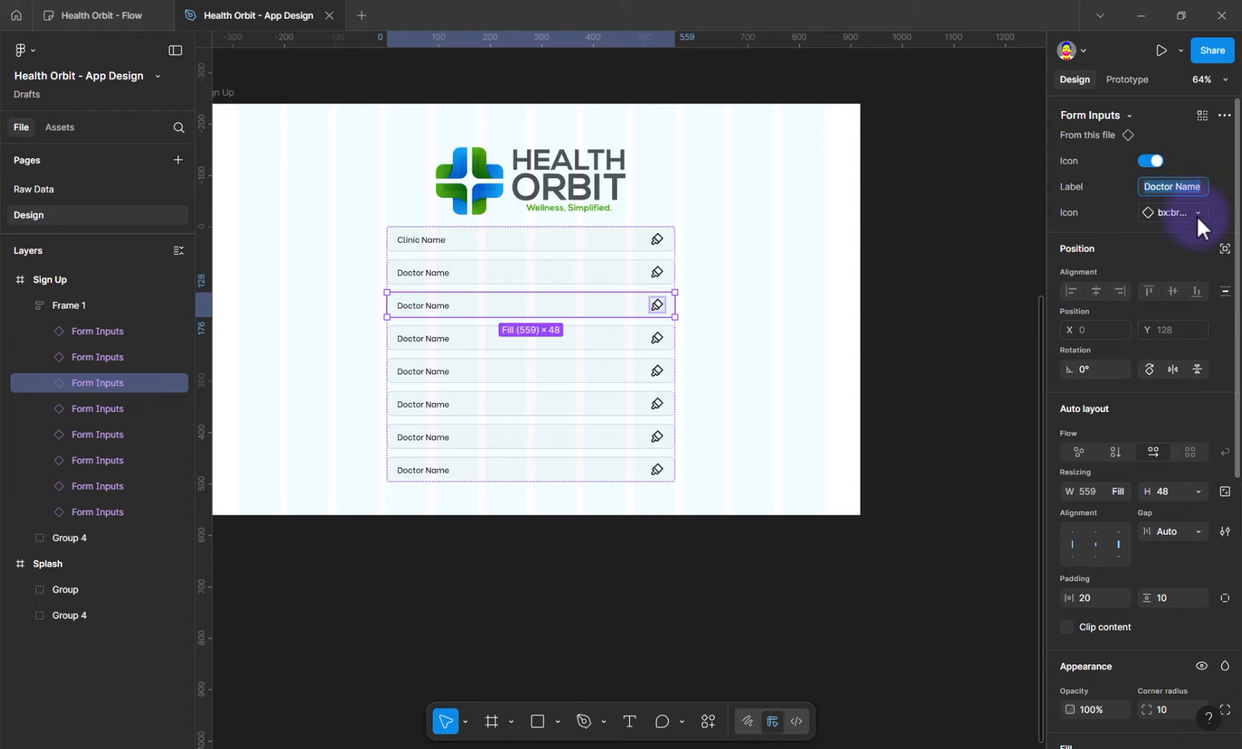
pyautogui.write('User ID')
pyautogui.press('Return')
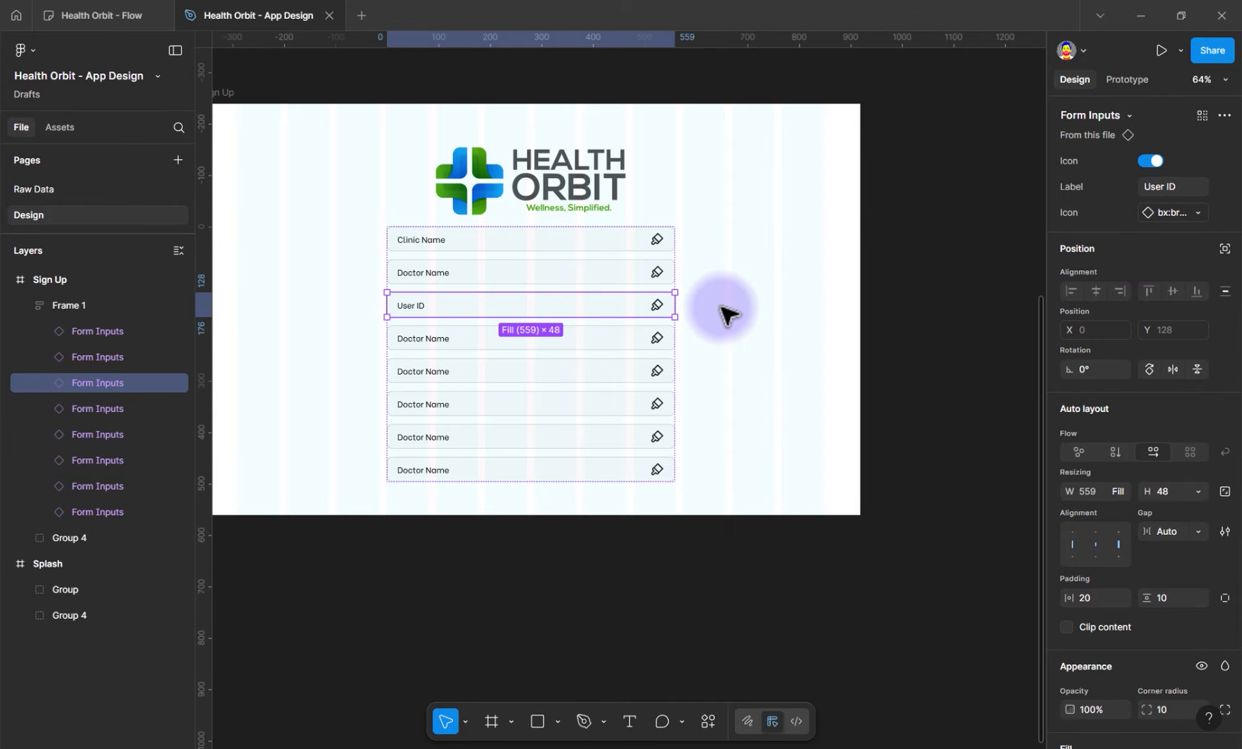
# Set the label of the fourth input in the auto layout frame to Portal Pin
pyautogui.press('Tab')
pyautogui.click(1163, 184)
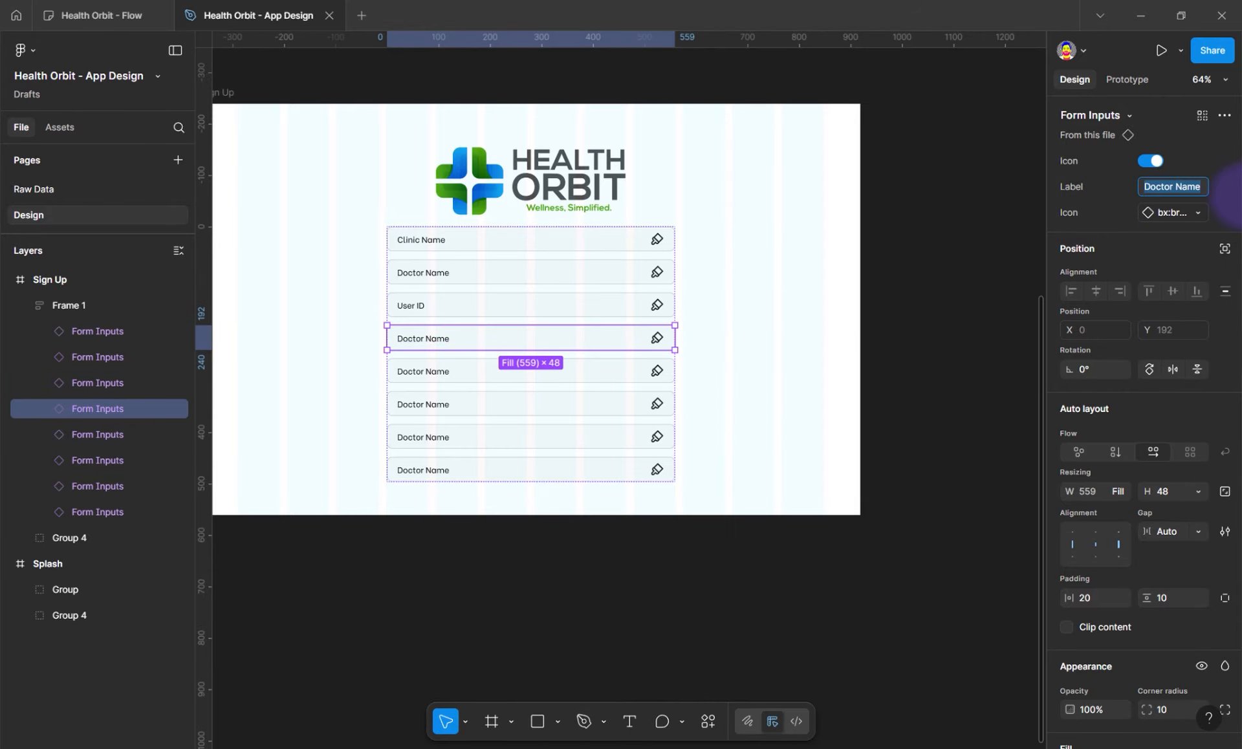
pyautogui.write('Portal P')
pyautogui.write('a')
pyautogui.press('BackSpace')
pyautogui.press('BackSpace')
pyautogui.write('Pin')
pyautogui.press('Tab')
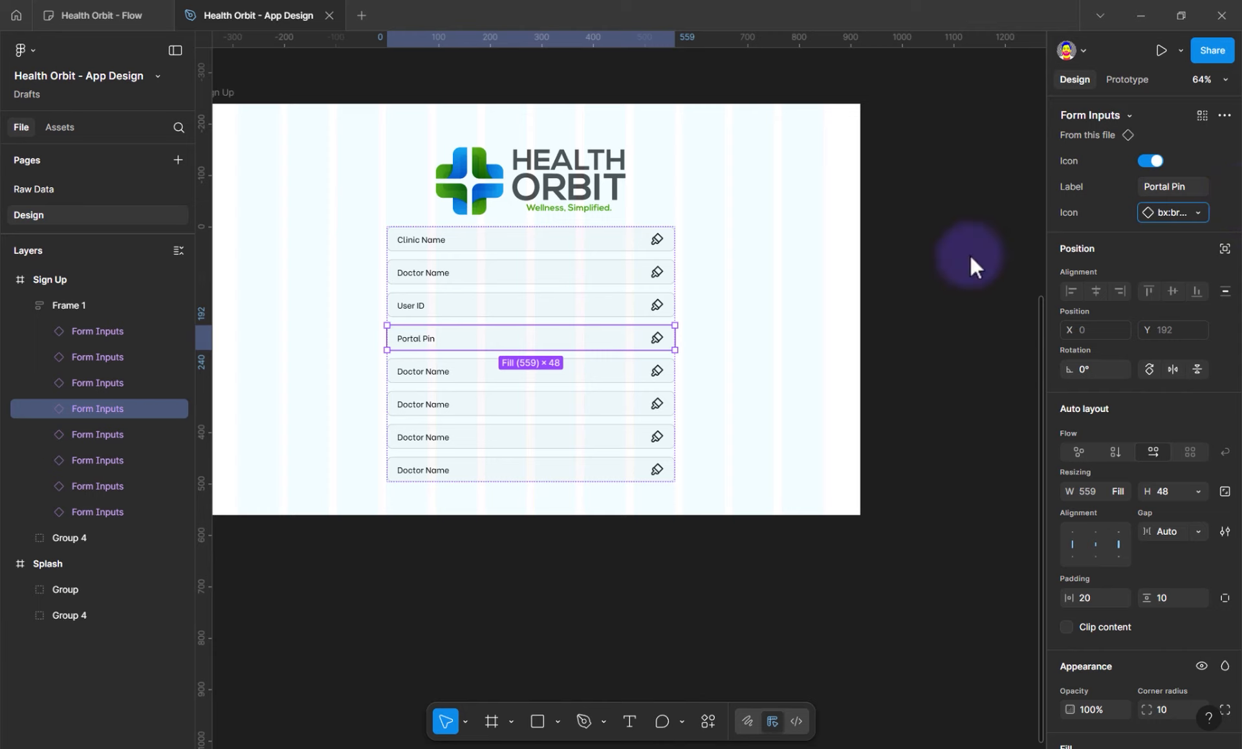
# Set the label of the fifth input in the auto layout frame to Location
pyautogui.click(560, 375)
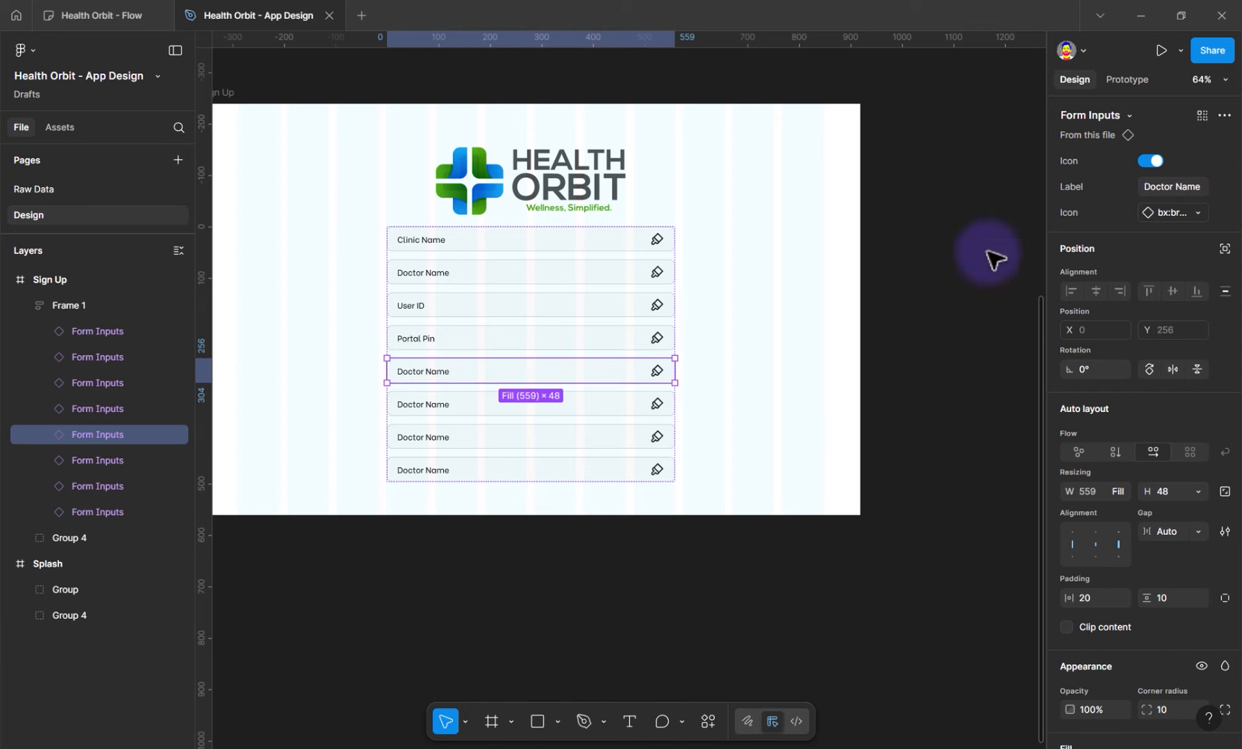
pyautogui.click(1166, 186)
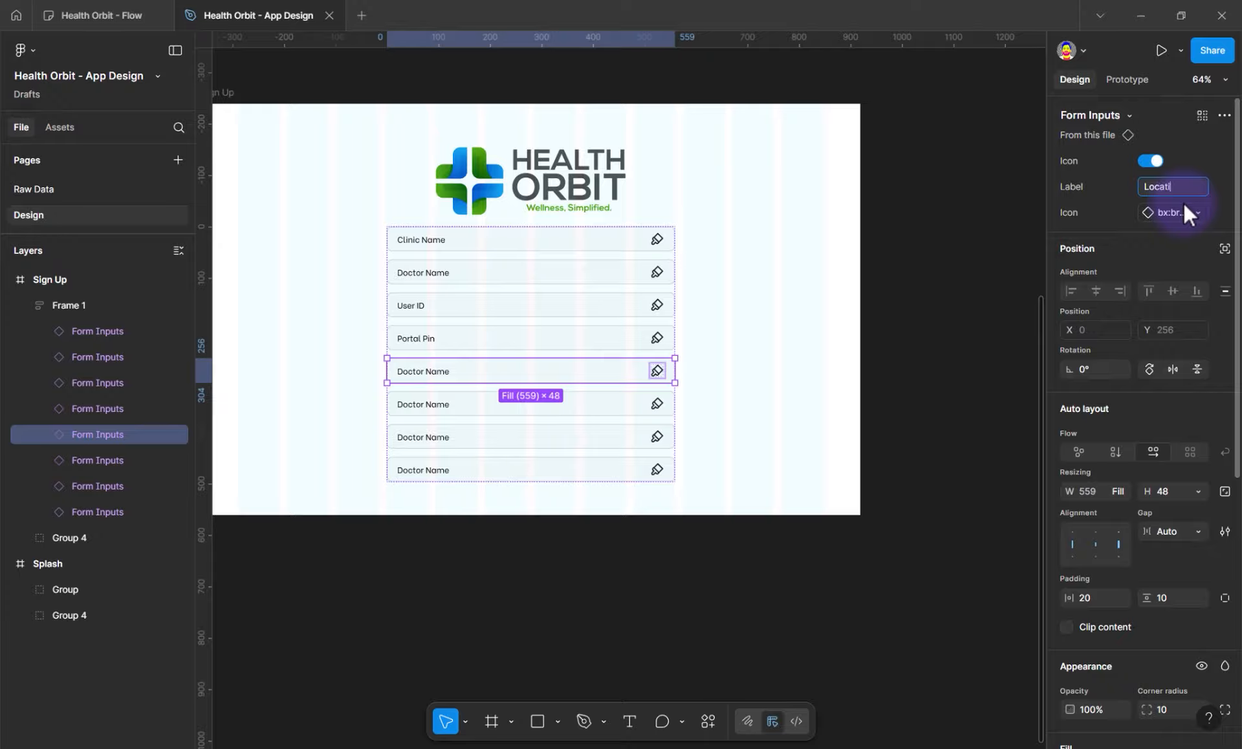
pyautogui.press('Tab')
# Set the label of the sixth input in the auto layout frame to Doctor Qualifications
pyautogui.click(507, 405)
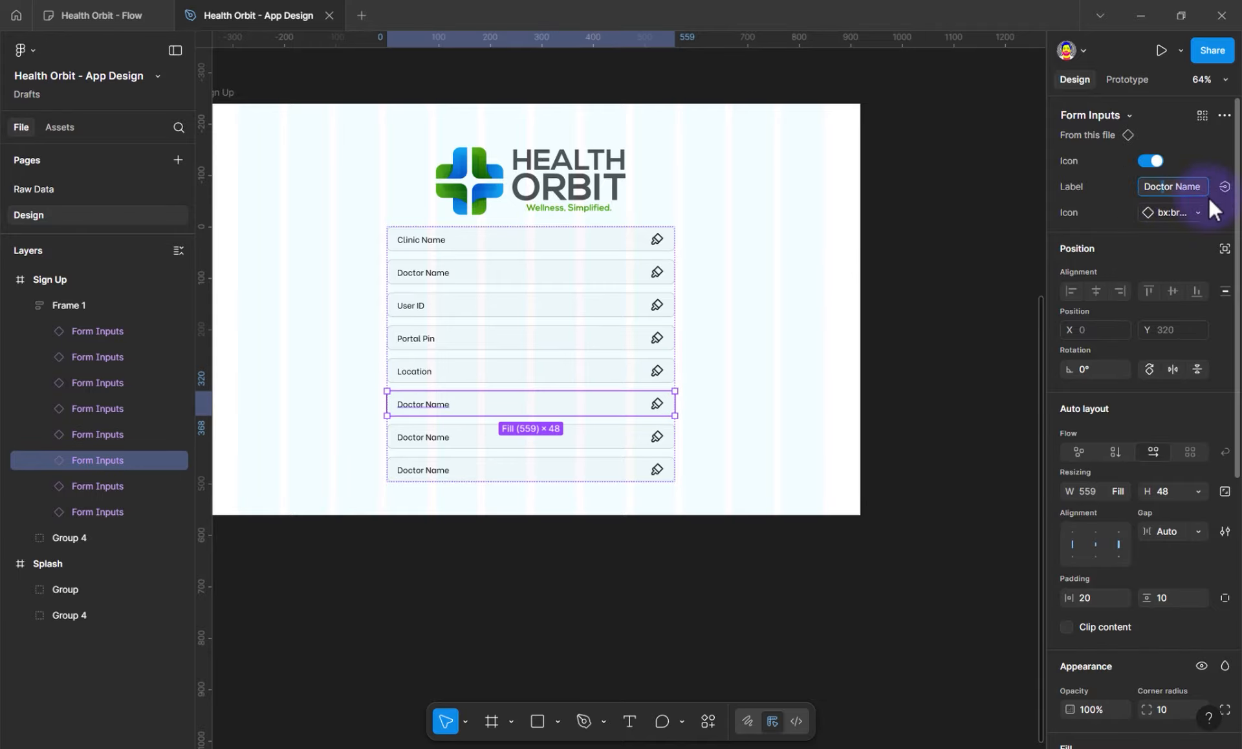
pyautogui.hotkey('ctrl', 'a')
pyautogui.hotkey('ctrl', 'shift', 'Right')
pyautogui.write('Qualific')
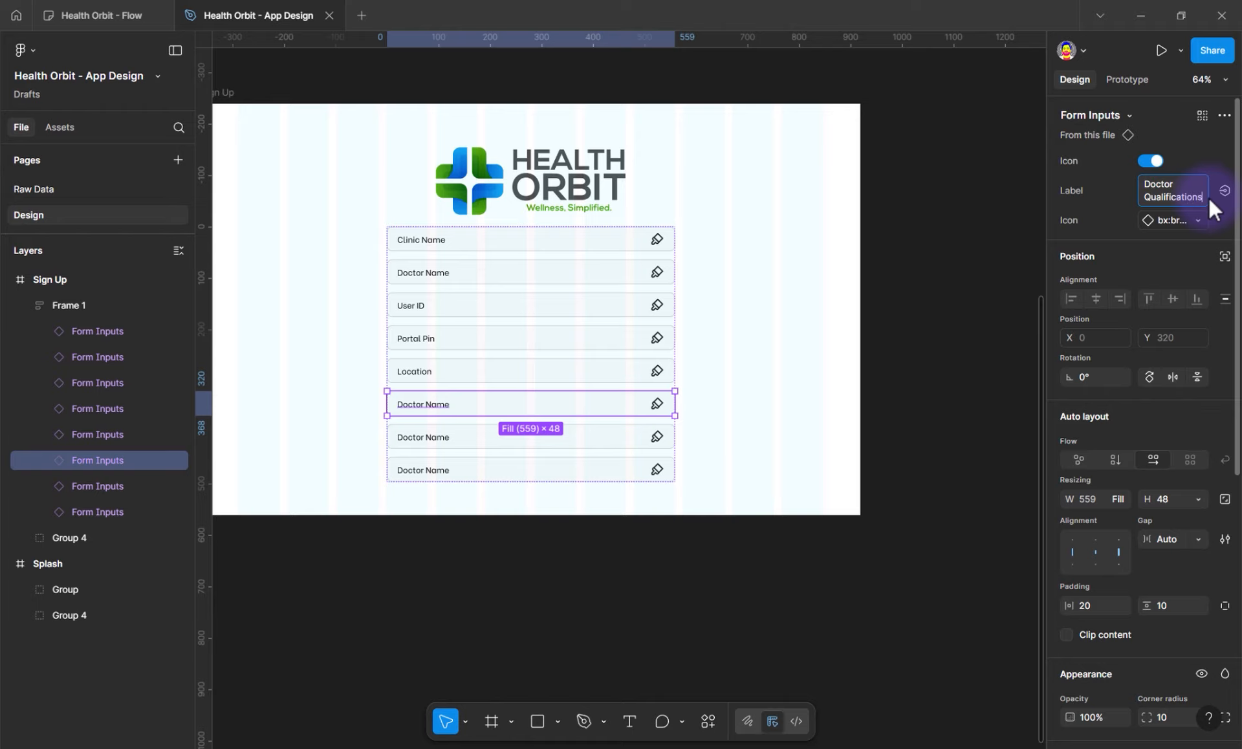
pyautogui.press('Return')
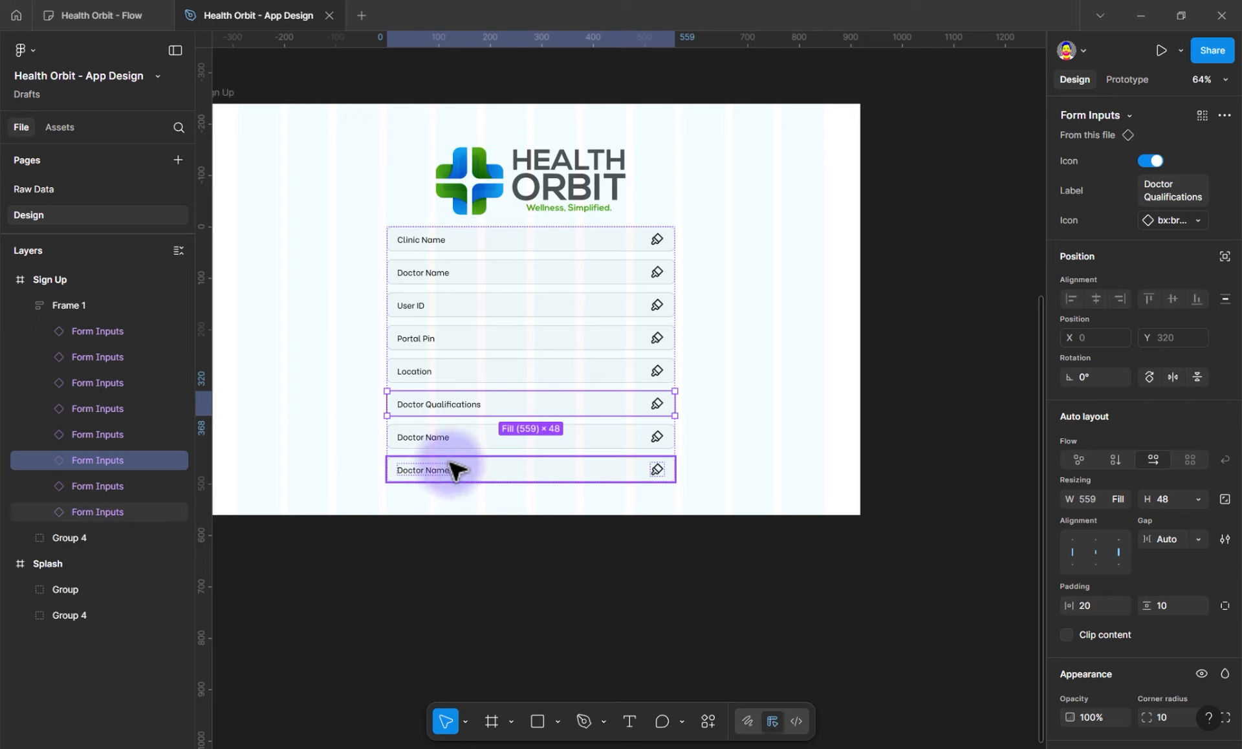
# Select the bx:brush icon component on the Raw Data page and open the Iconify plugin
pyautogui.click(499, 433)
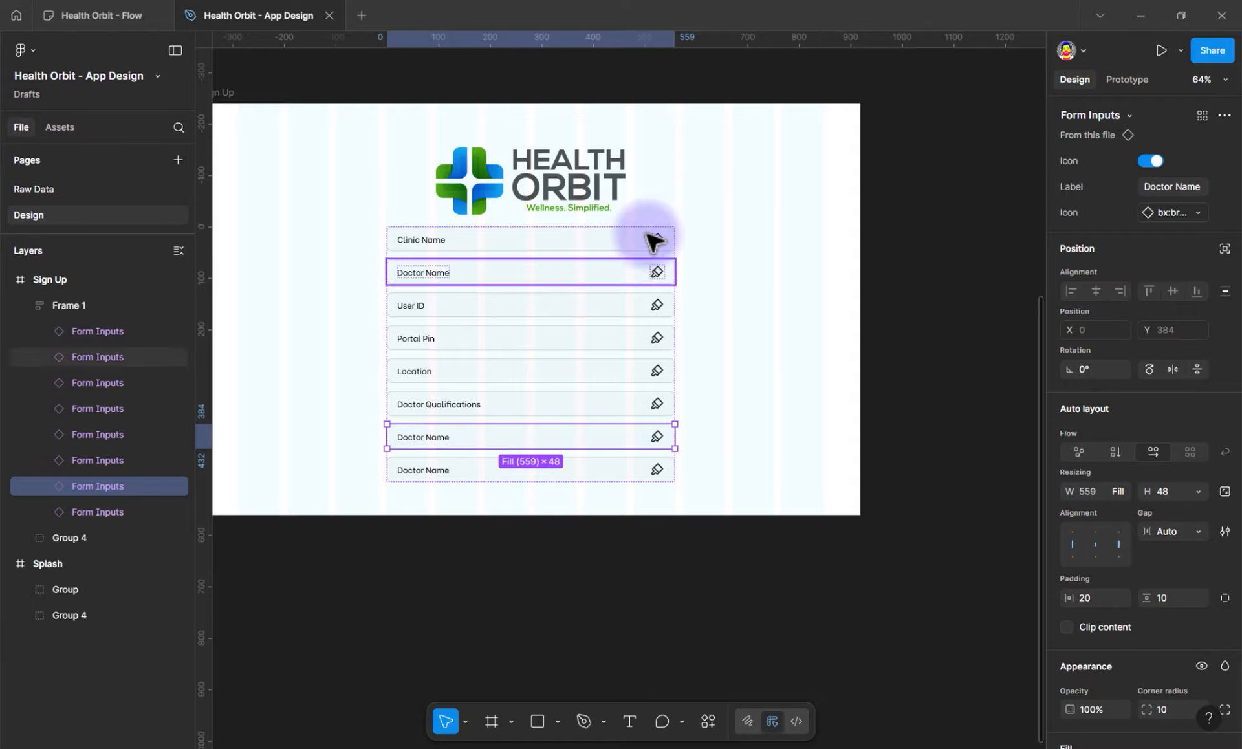
pyautogui.click(57, 192)
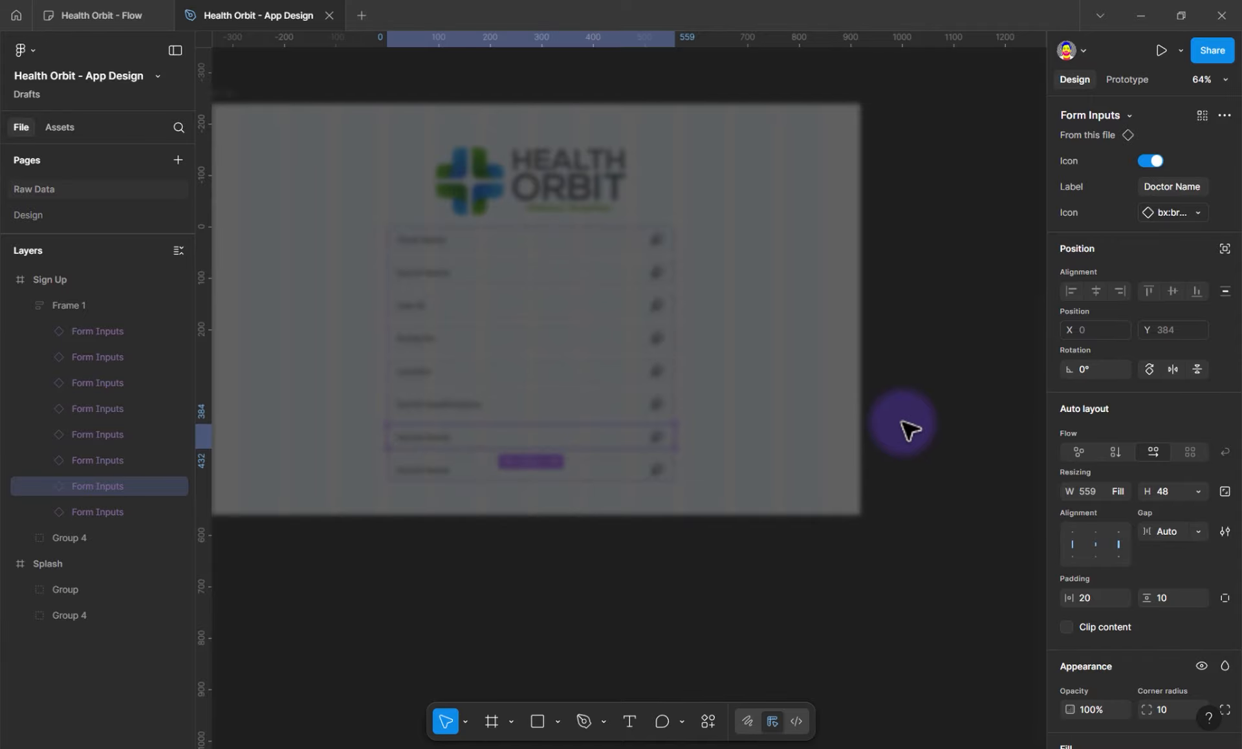
pyautogui.hscroll(6, 479, 441)
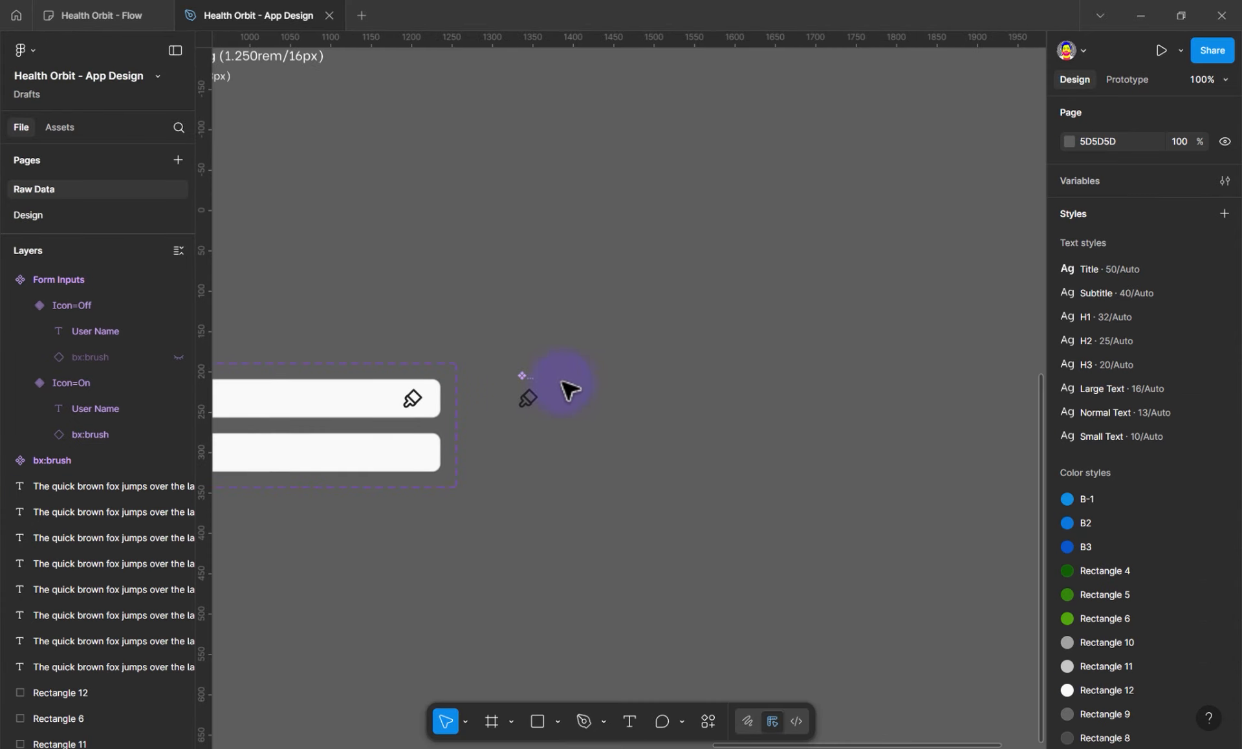
pyautogui.click(531, 376)
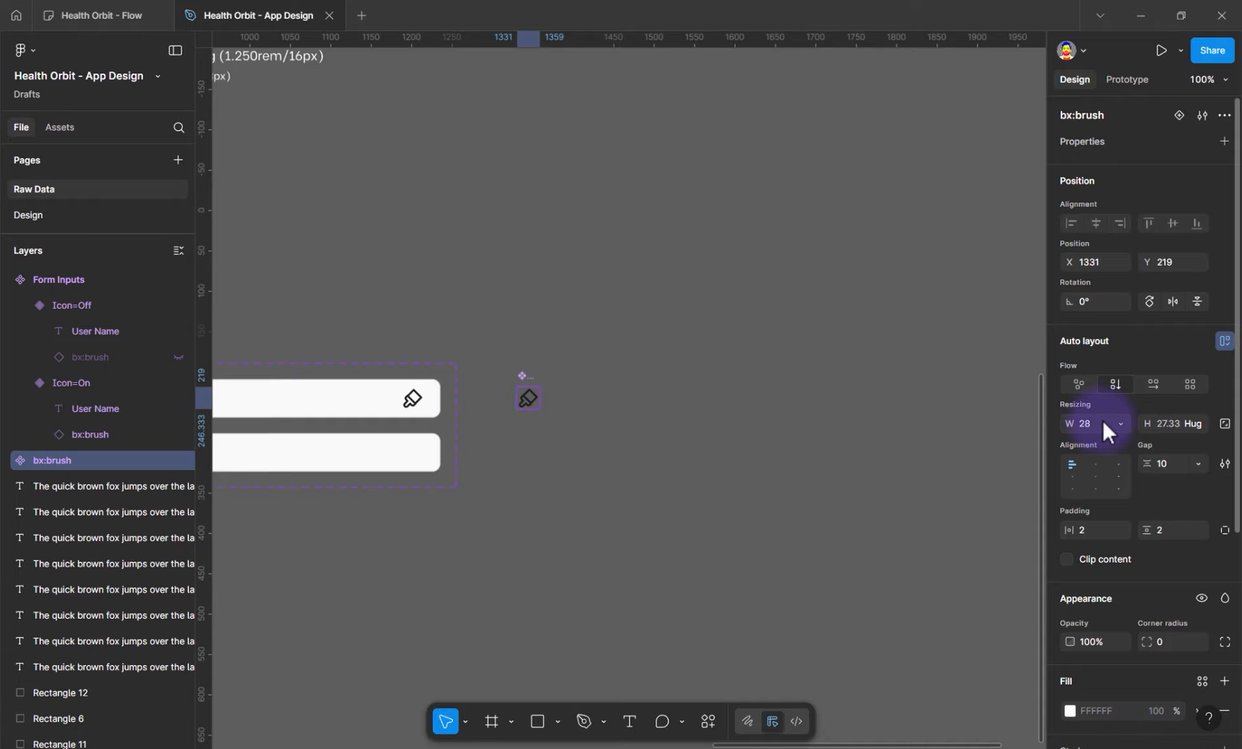
pyautogui.click(718, 716)
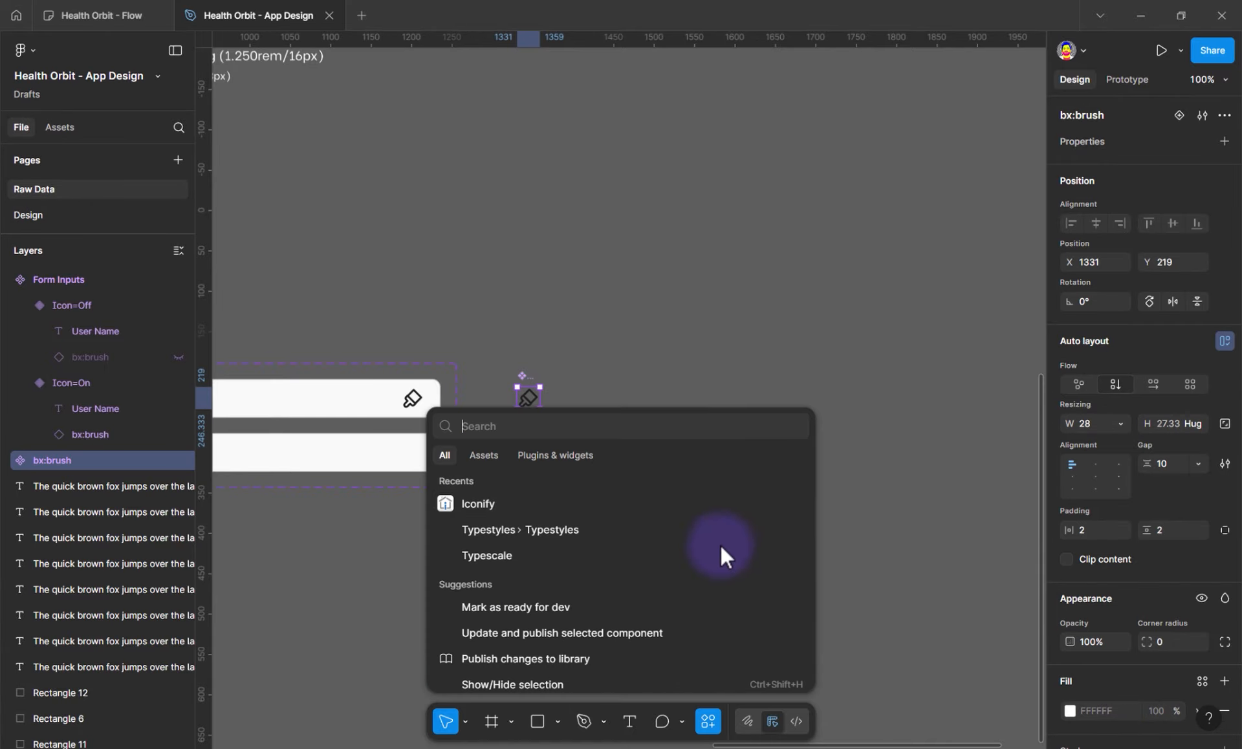
pyautogui.click(614, 504)
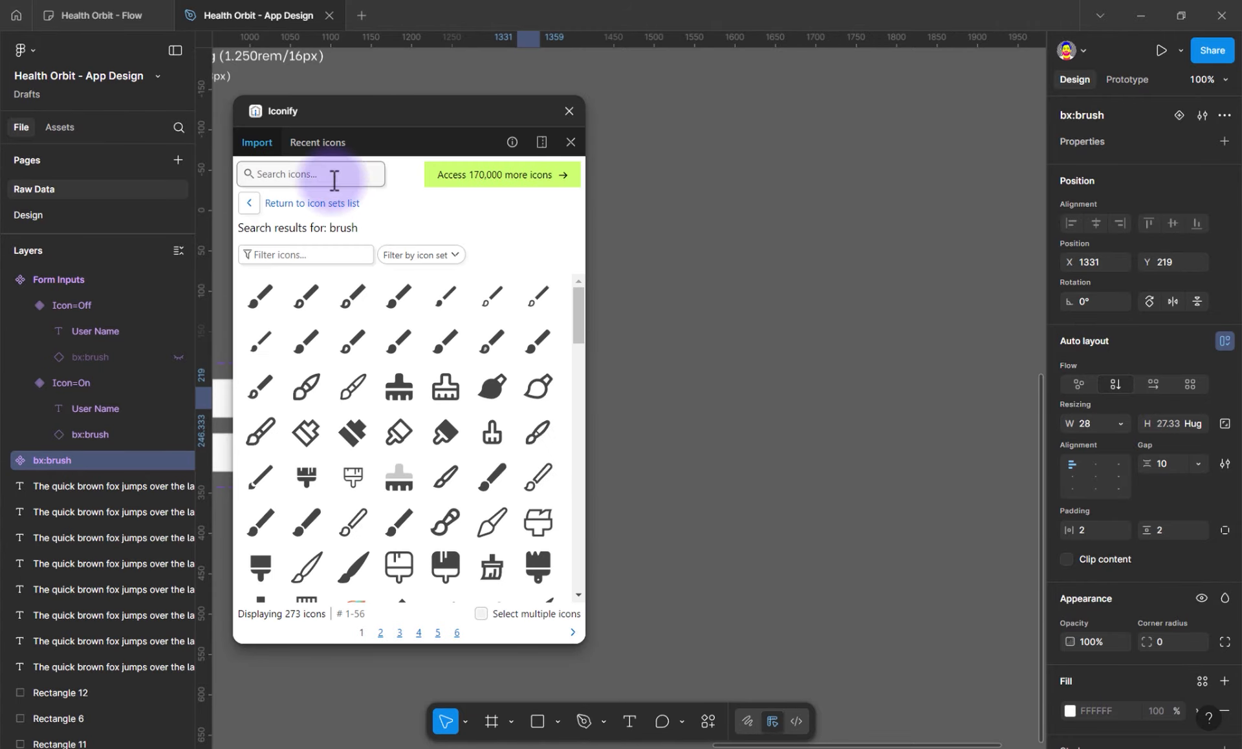
# Search the Iconify icon sets for "building"
pyautogui.click(334, 179)
pyautogui.write('buildio')
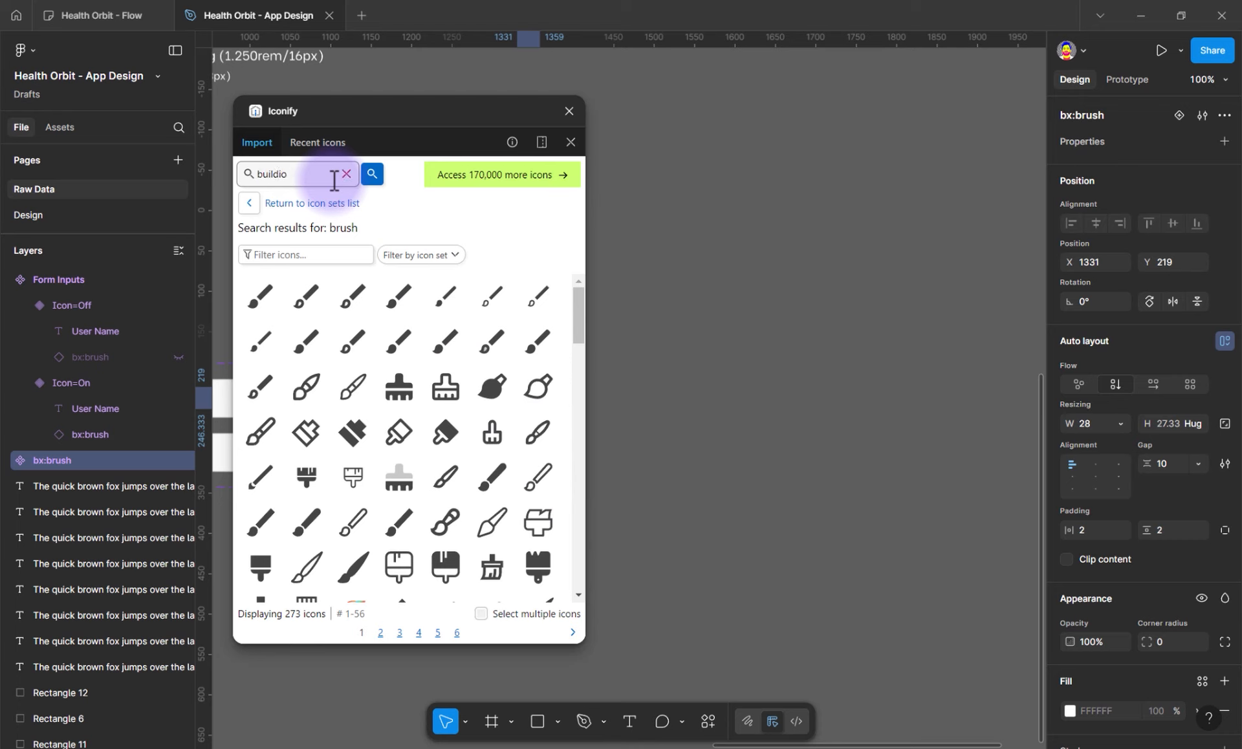
pyautogui.press('BackSpace')
pyautogui.write('ng')
pyautogui.press('Return')
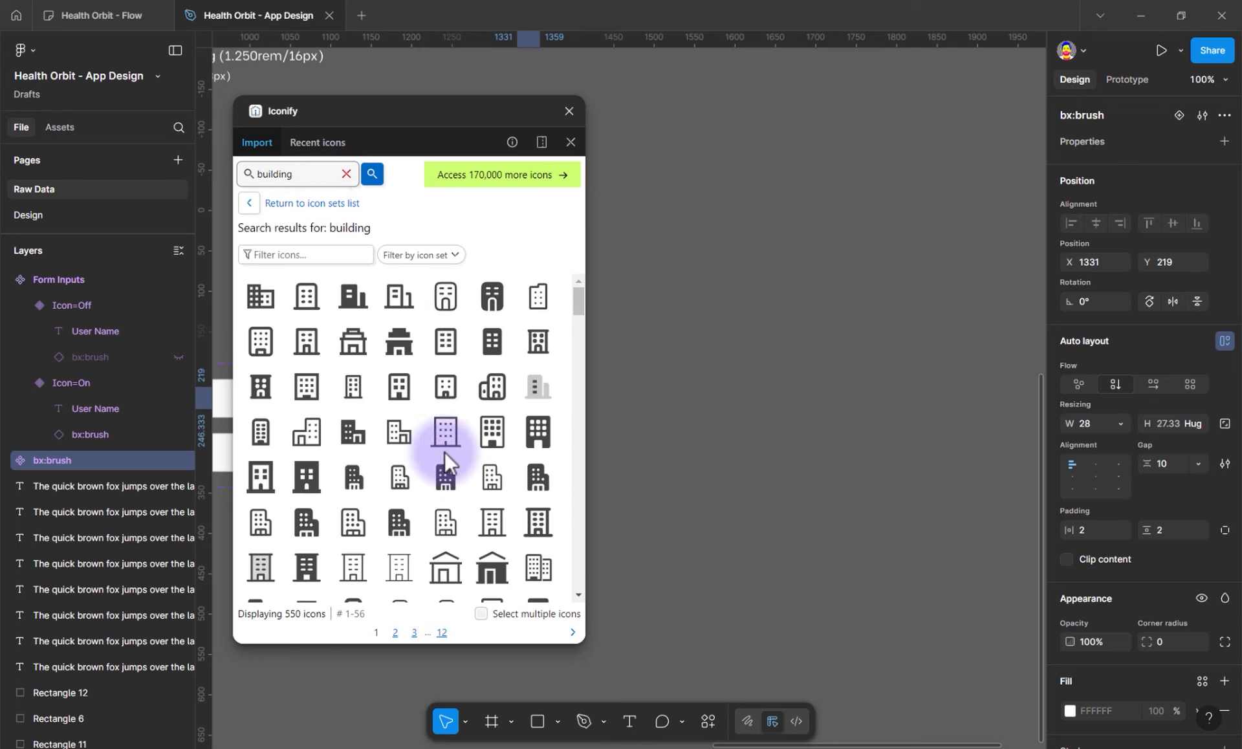
# Search Iconify for "hospital", choose an outlined hospital building with a side wing, and open its import size for editing
pyautogui.moveTo(304, 174); pyautogui.dragTo(218, 166)
pyautogui.write('h')
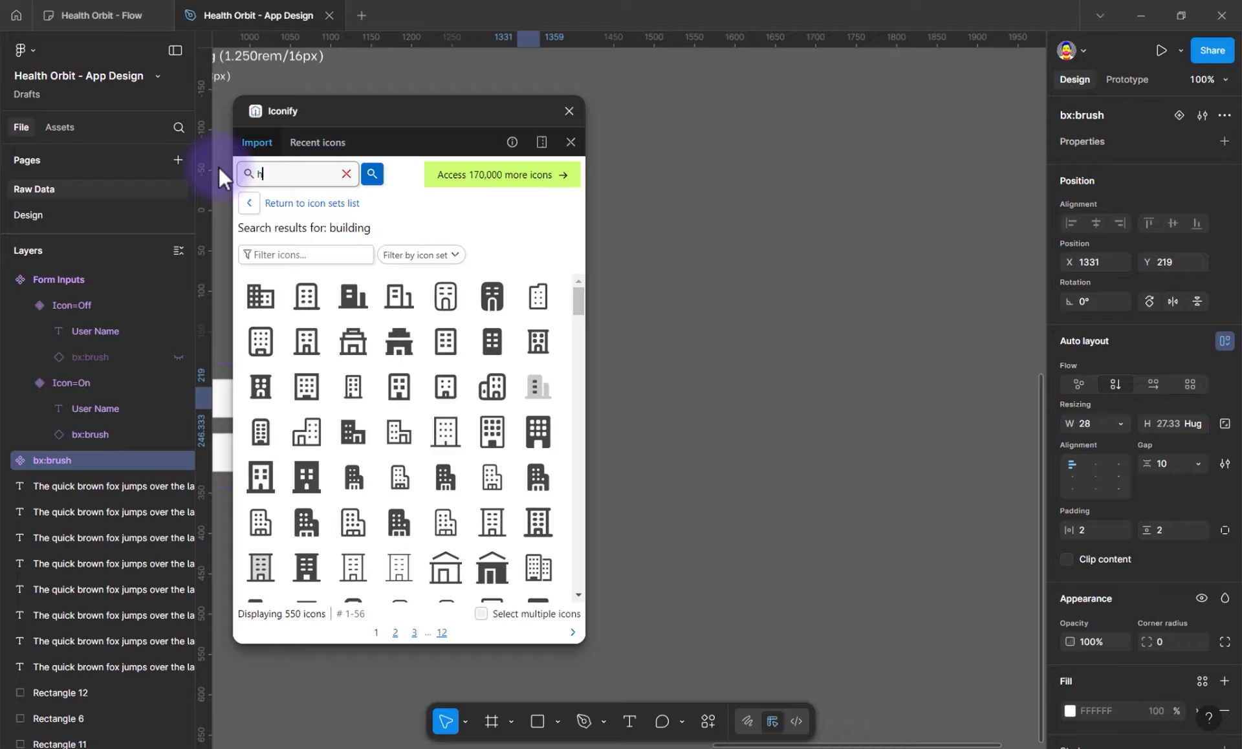
pyautogui.write('ospital')
pyautogui.press('Return')
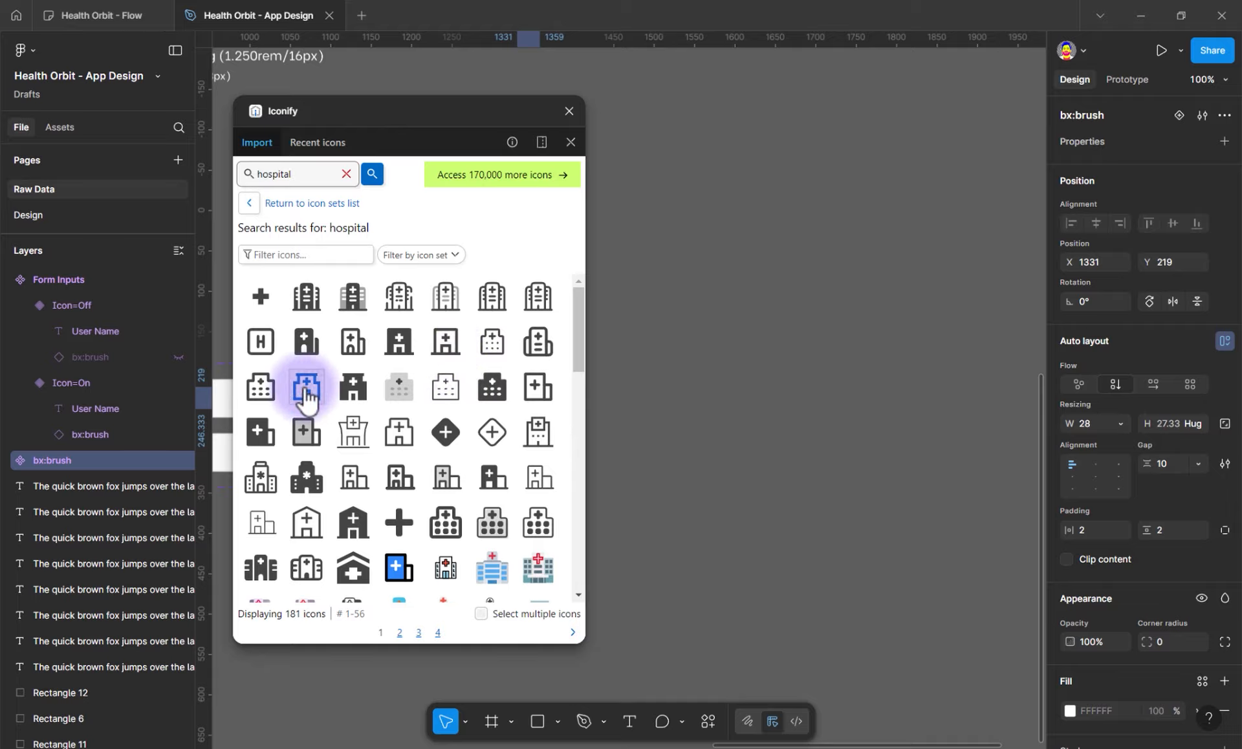
pyautogui.click(399, 478)
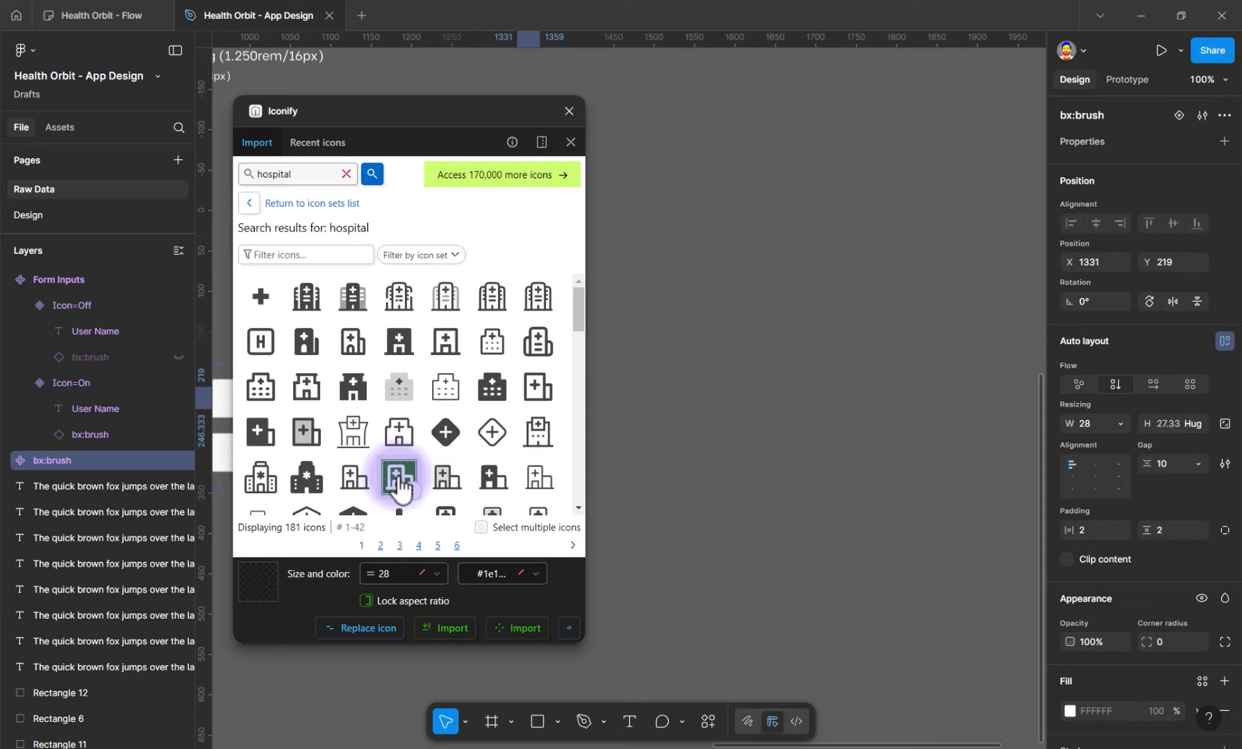
pyautogui.click(382, 572)
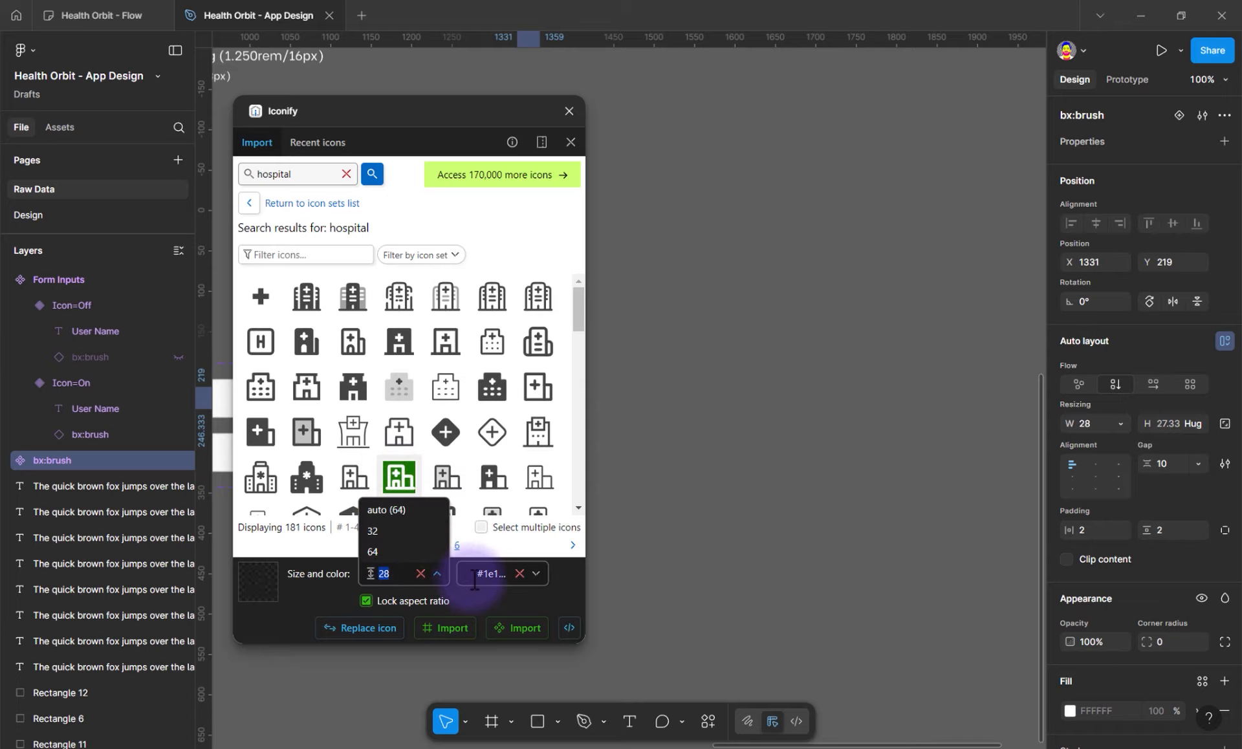
# Import the ph:hospital-bold icon as a component at size 28 and place it beside the brush icon component
pyautogui.click(517, 628)
pyautogui.moveTo(458, 112); pyautogui.dragTo(168, 118)
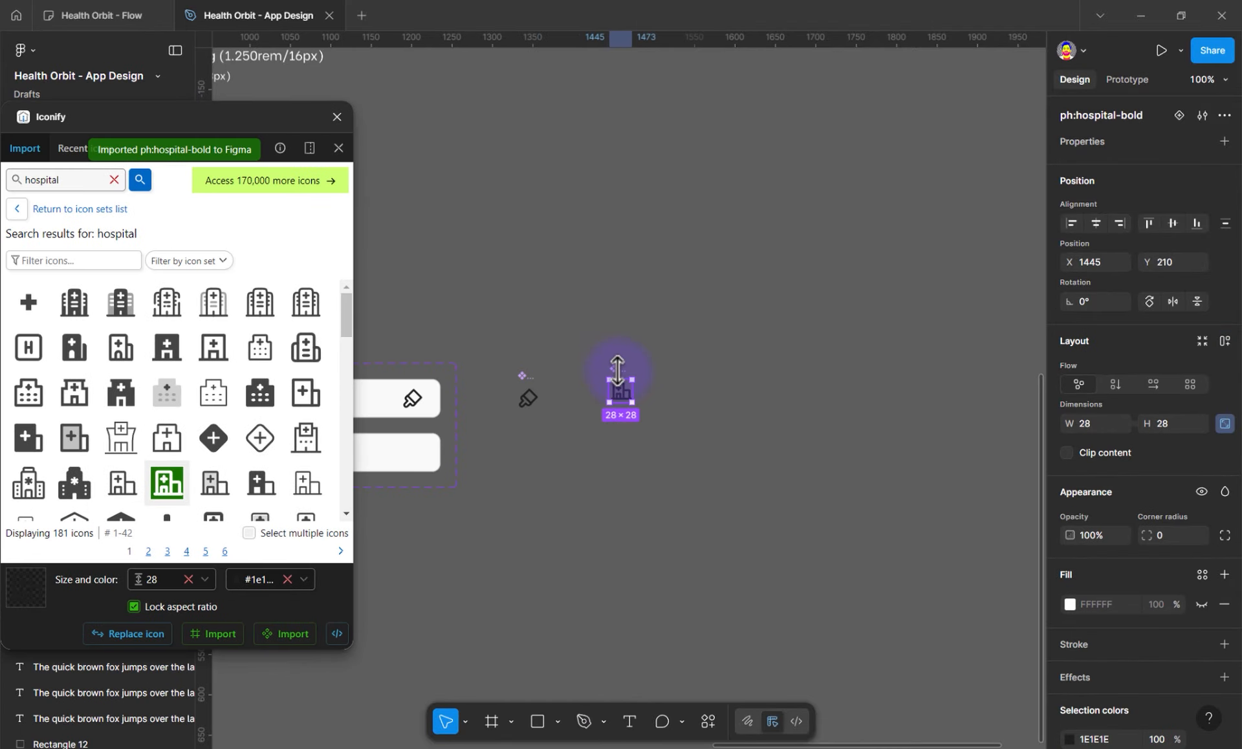
pyautogui.moveTo(614, 382); pyautogui.dragTo(557, 375)
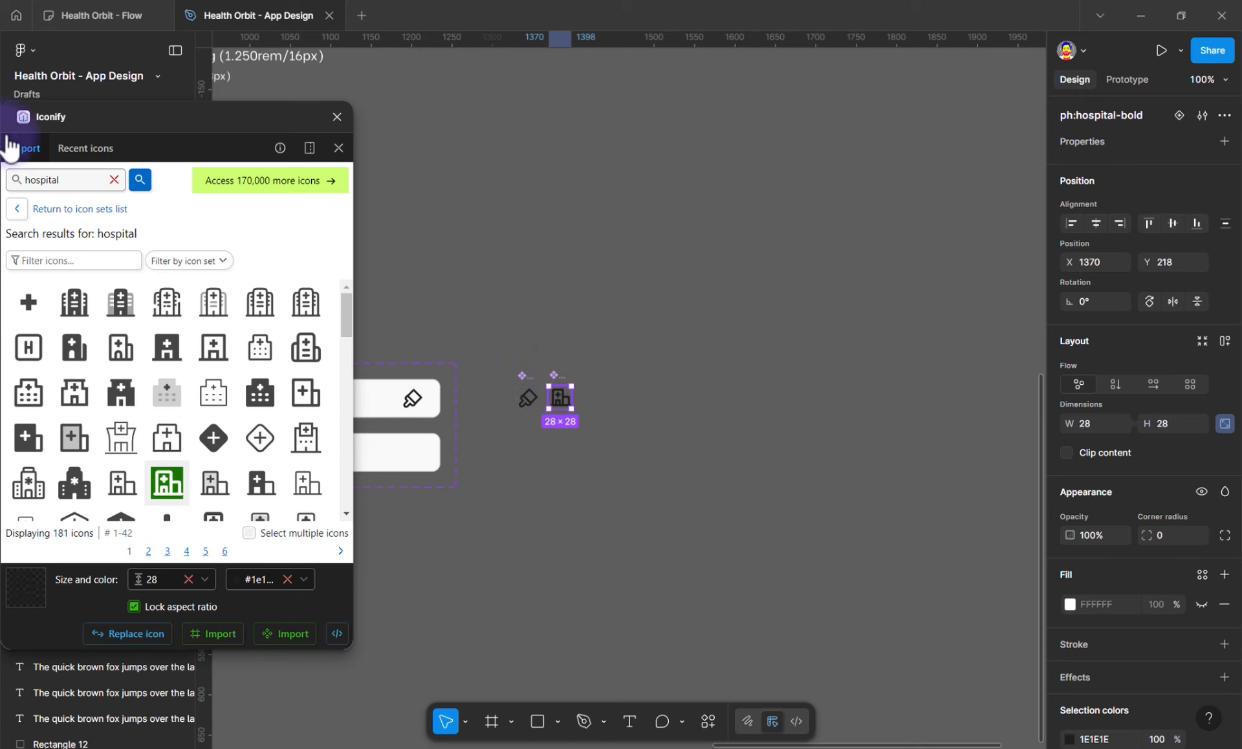
# Rename the imported hospital icon component as "Hospital"
pyautogui.moveTo(773, 90); pyautogui.dragTo(196, 265)
pyautogui.doubleClick(1120, 115)
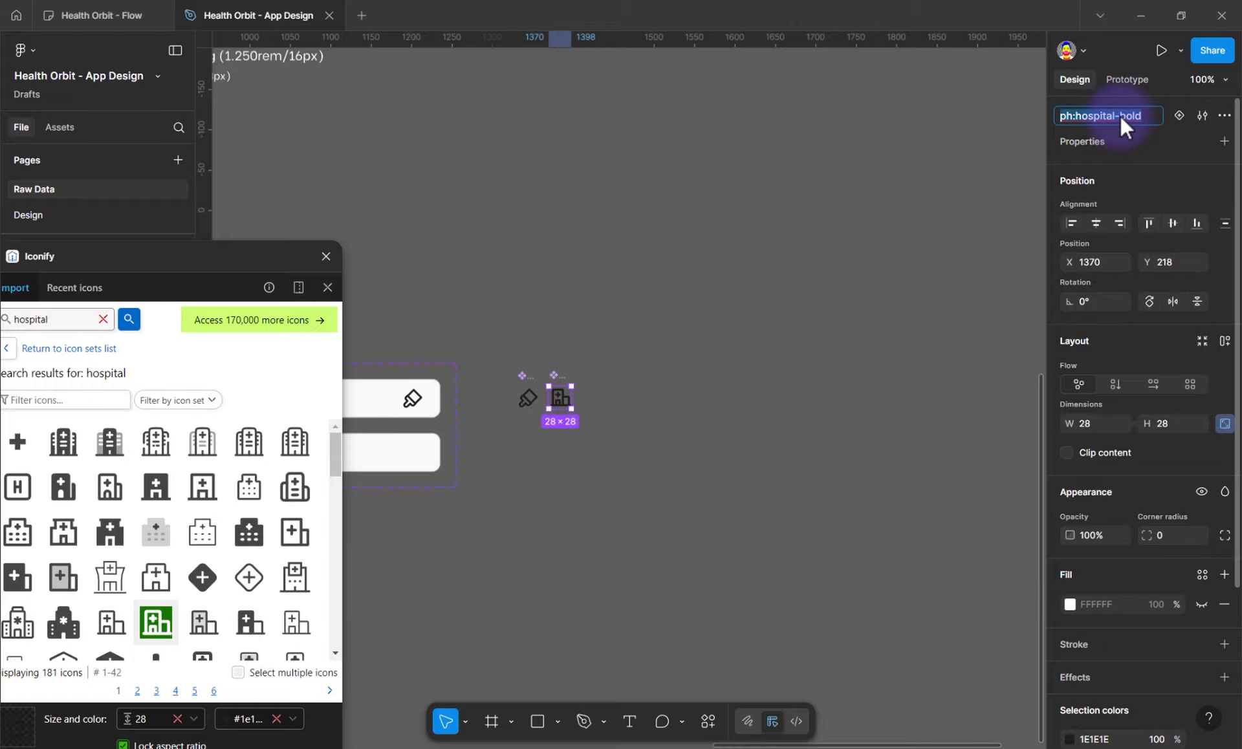
pyautogui.write('Hospital')
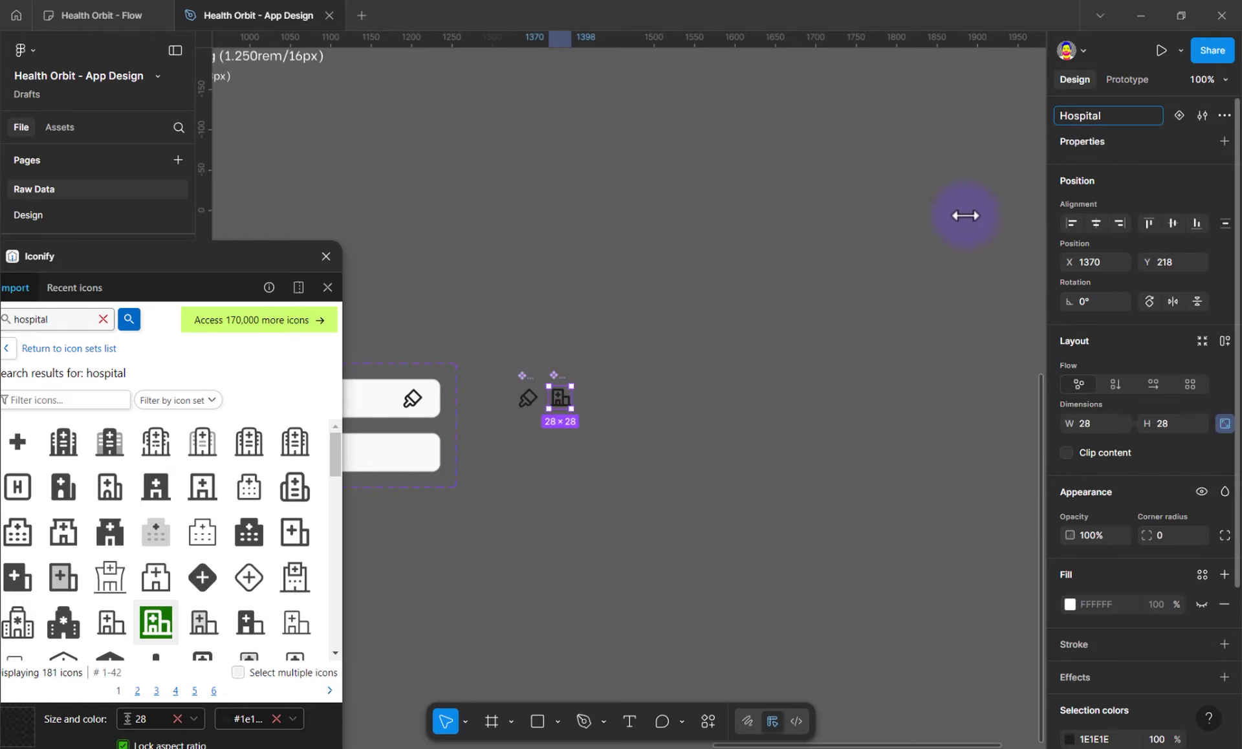
pyautogui.click(502, 425)
# On the Design page, swap the Clinic Name field's icon instance to Hospital
pyautogui.moveTo(541, 420); pyautogui.dragTo(1031, 396)
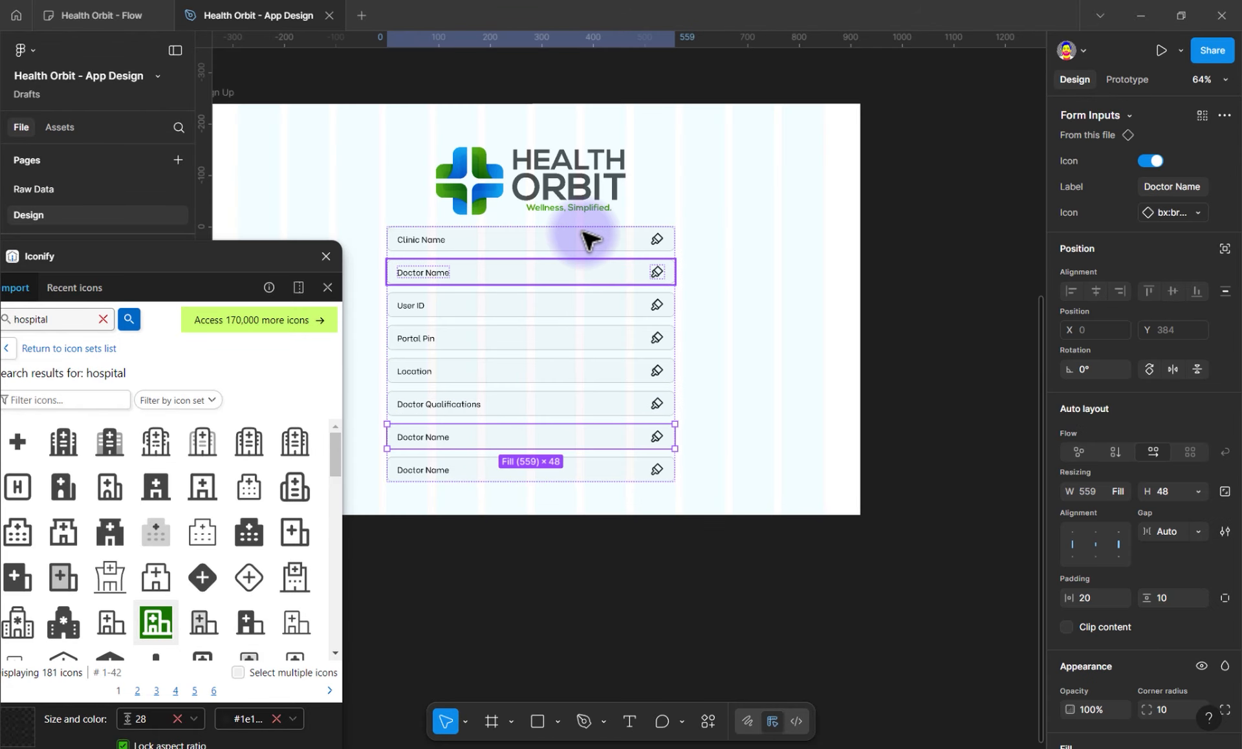
pyautogui.click(584, 241)
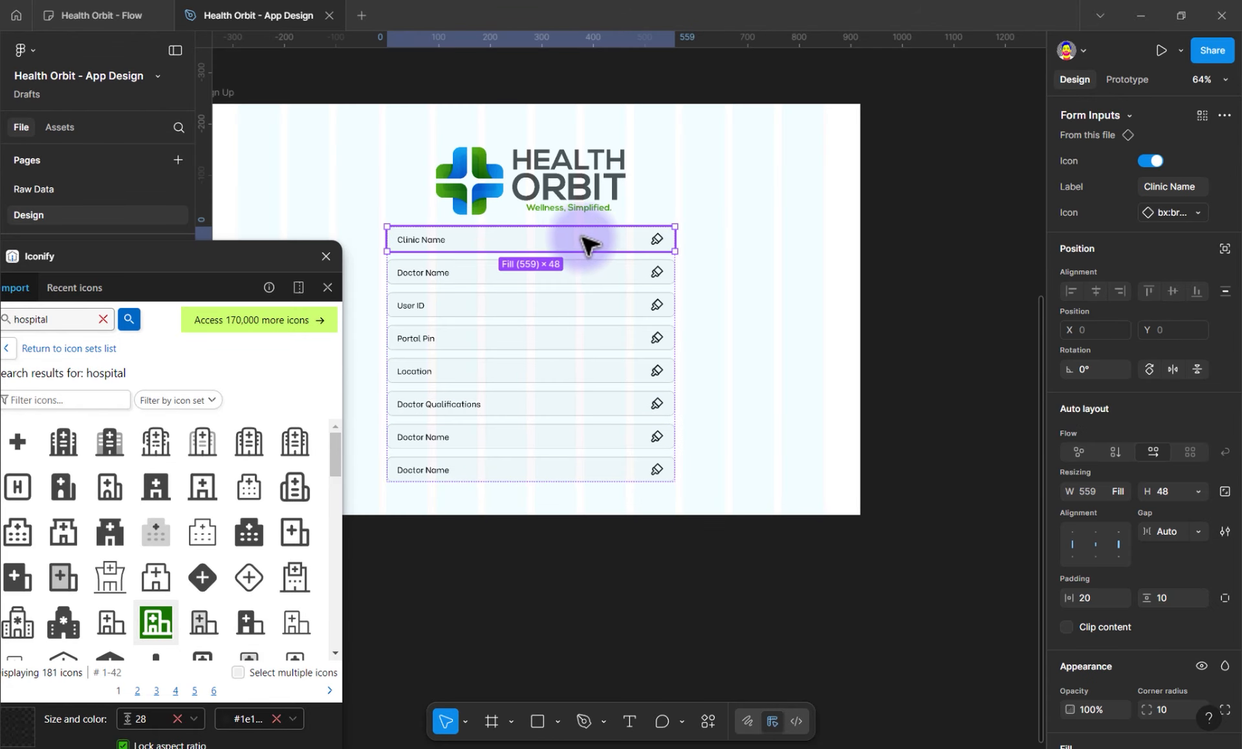
pyautogui.click(1162, 213)
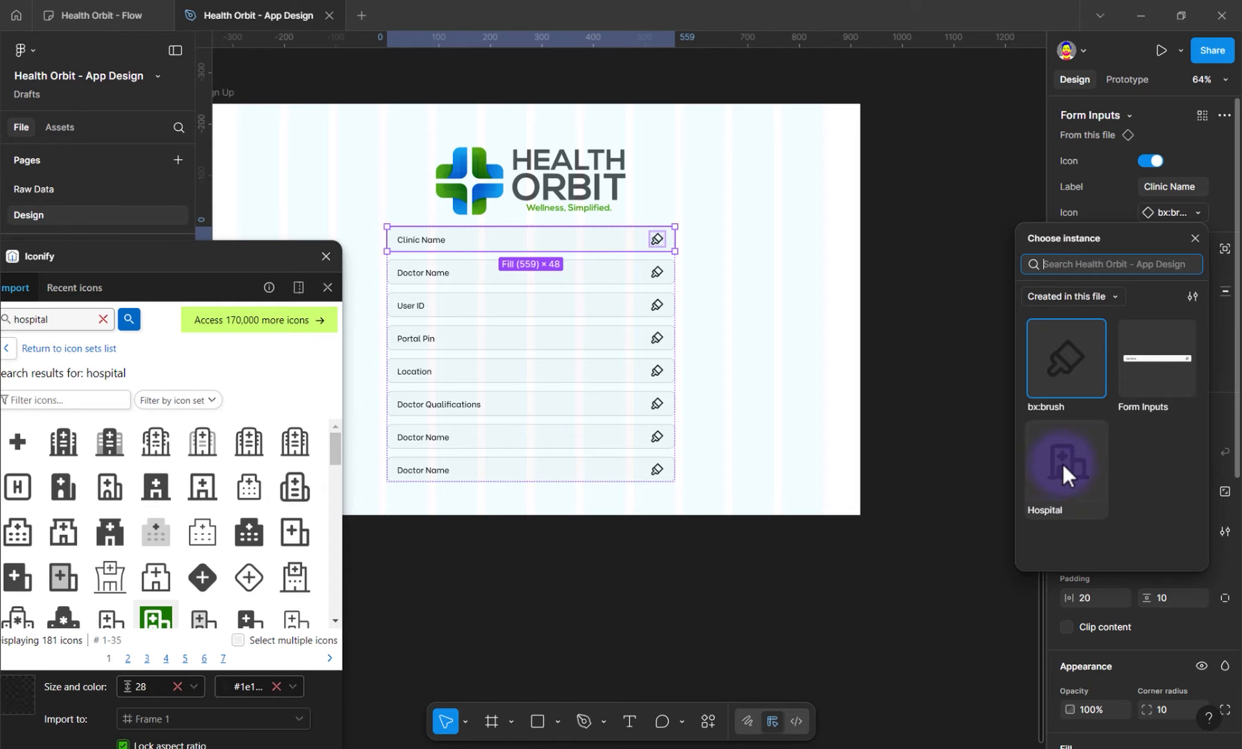
pyautogui.click(1060, 485)
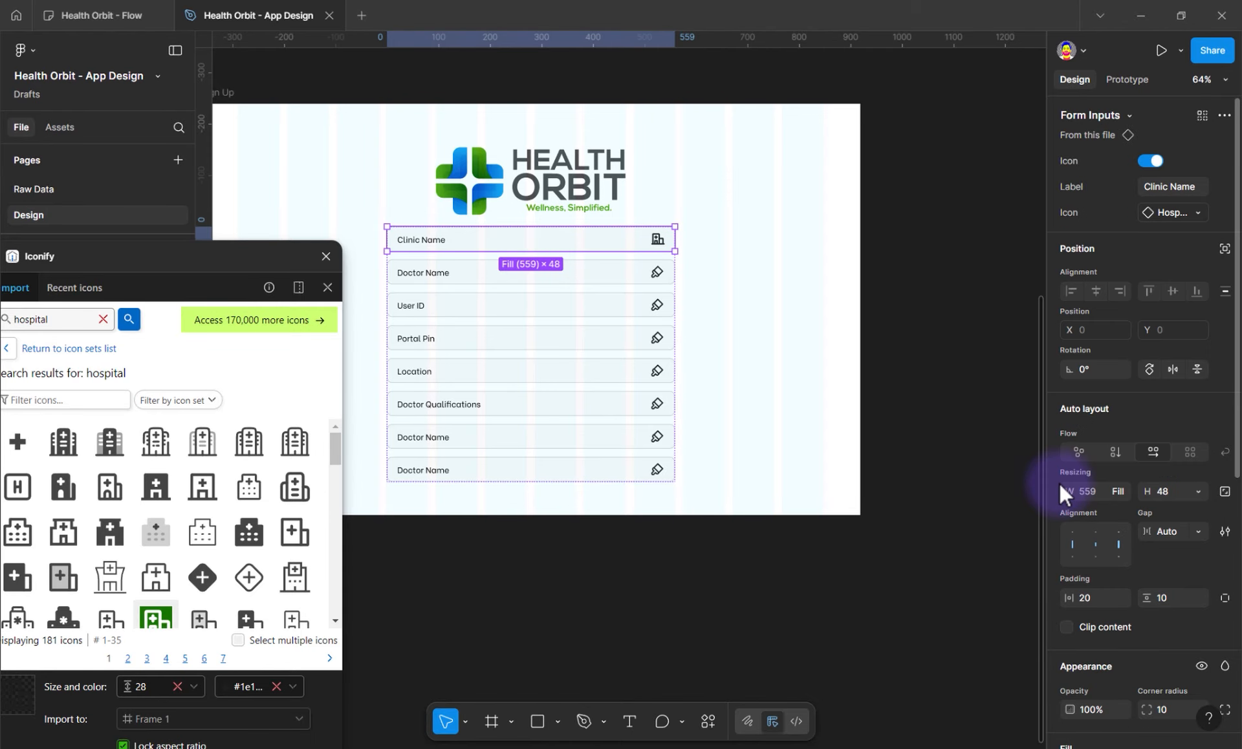
pyautogui.click(653, 227)
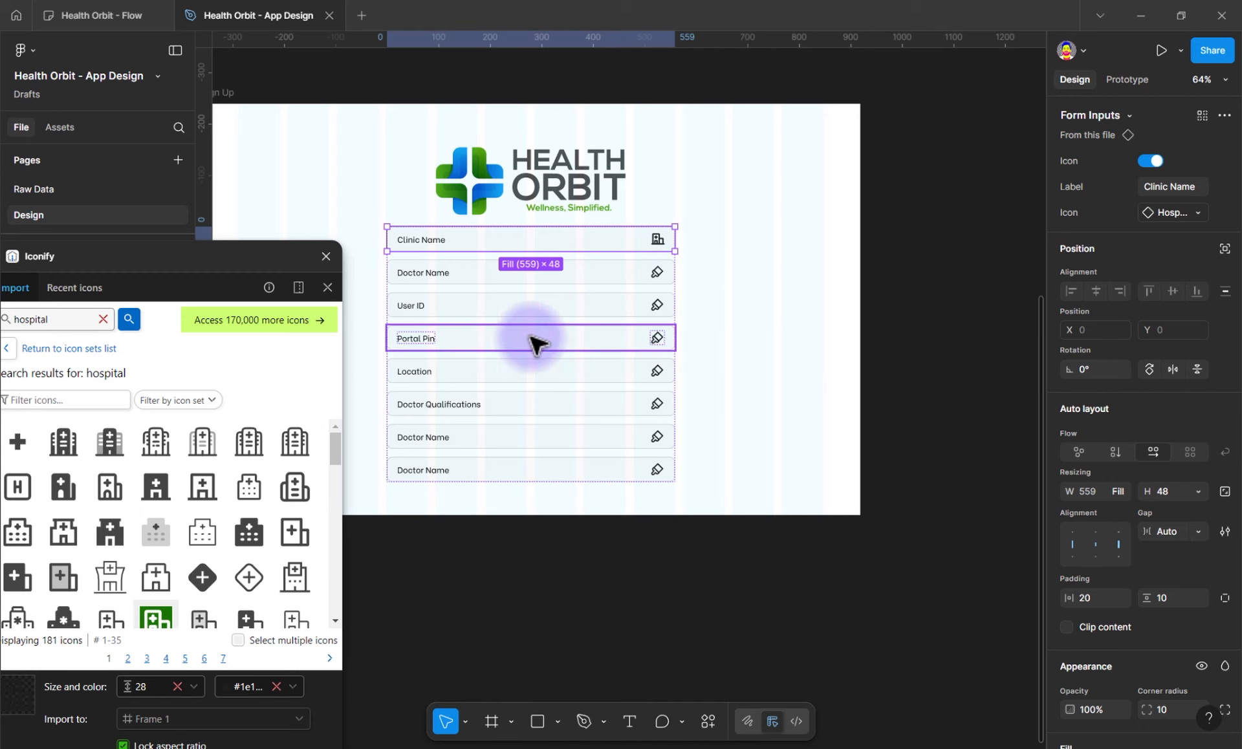
# Delete the lowest extra Doctor Name field from the Sign Up form
pyautogui.click(805, 578)
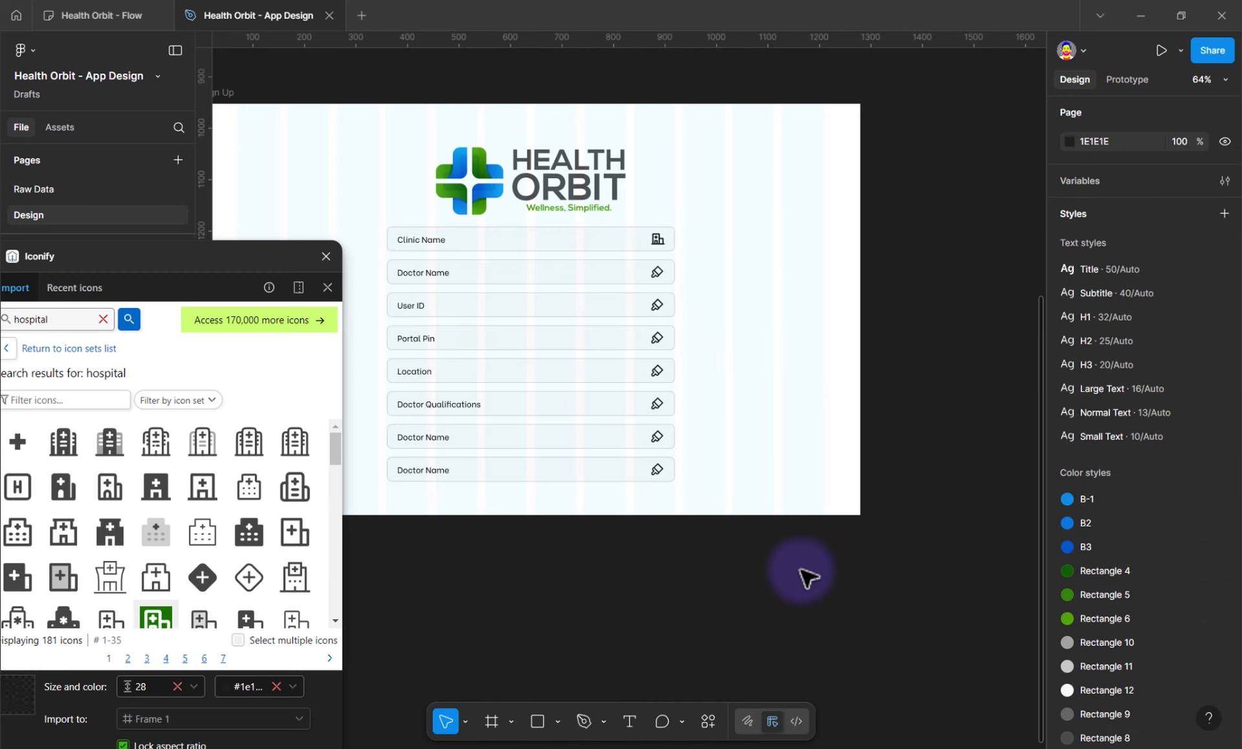
pyautogui.click(578, 474)
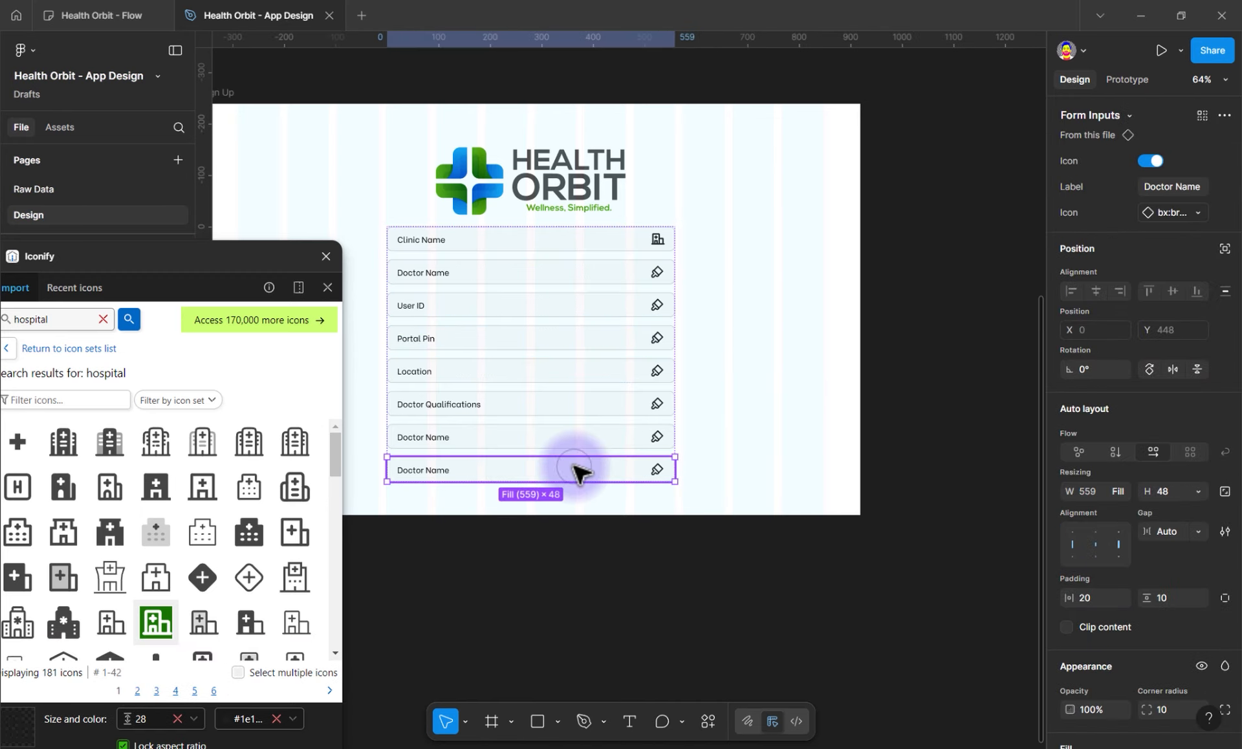
pyautogui.press('Delete')
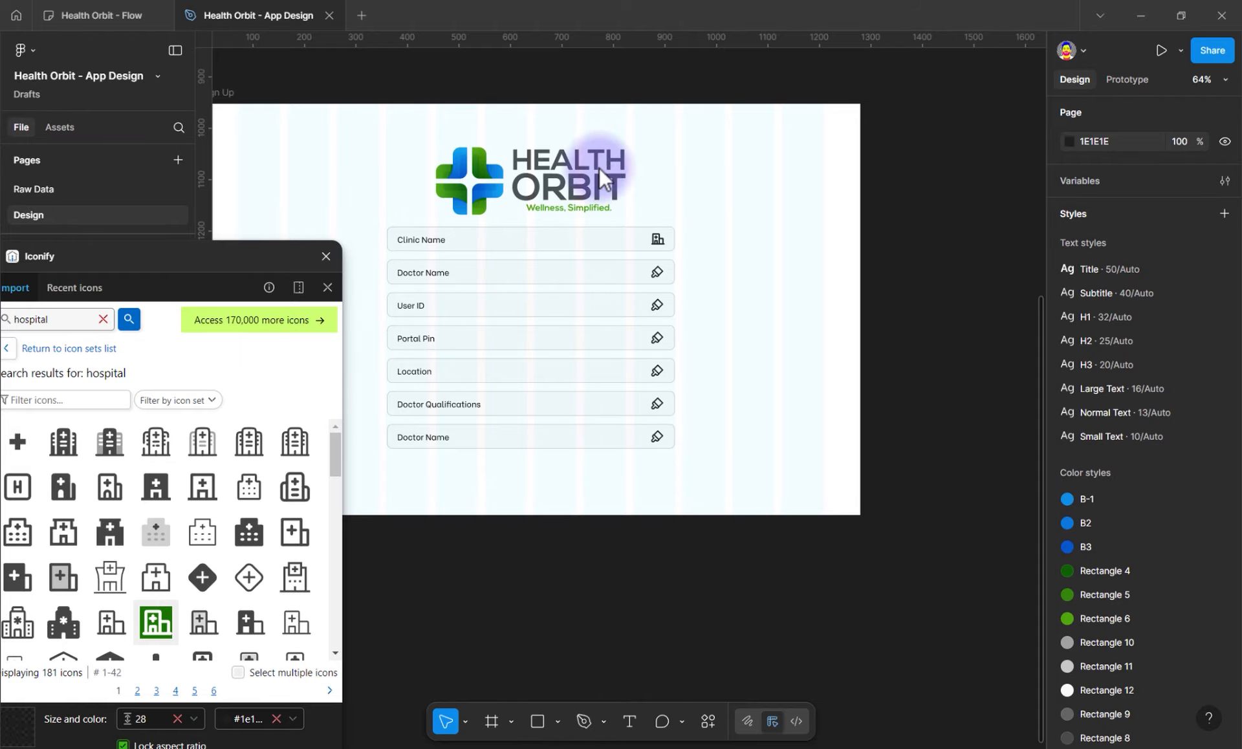
# On the Raw Data page, add a variant property named "Type" with value "Input" to the Form Inputs component set
pyautogui.moveTo(265, 259); pyautogui.dragTo(627, 172)
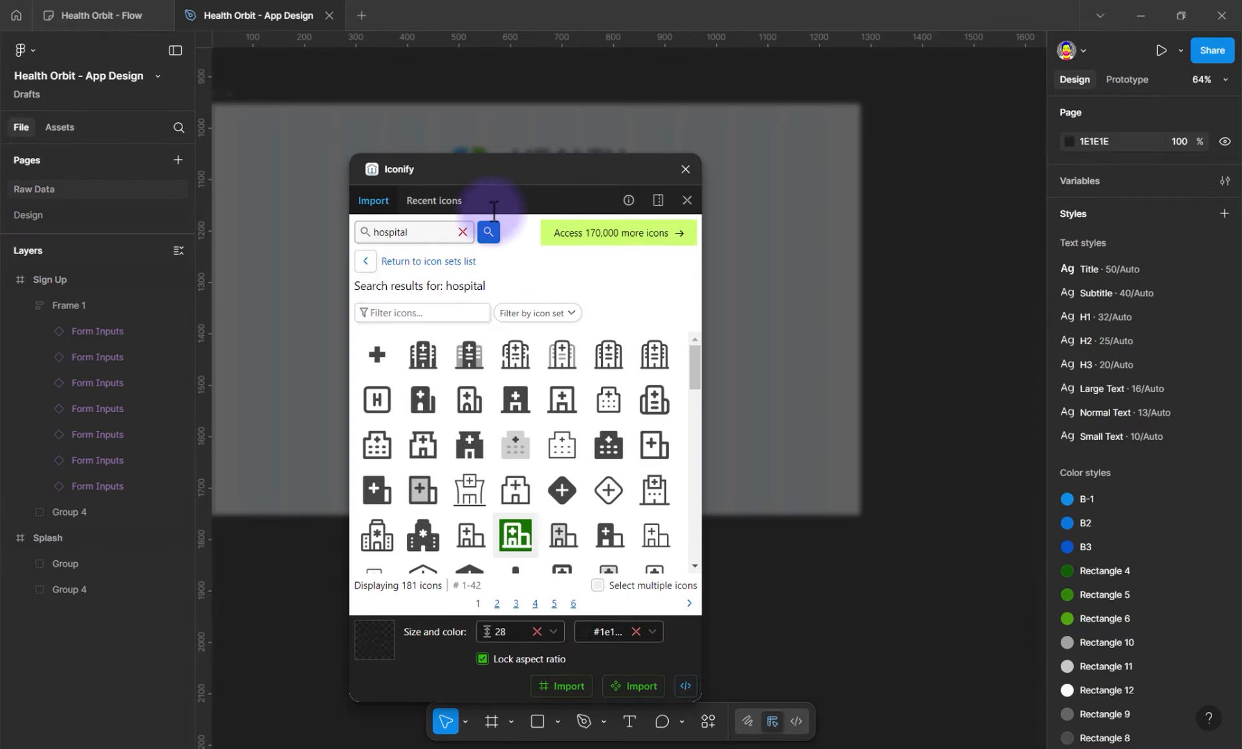
pyautogui.moveTo(581, 172); pyautogui.dragTo(233, 168)
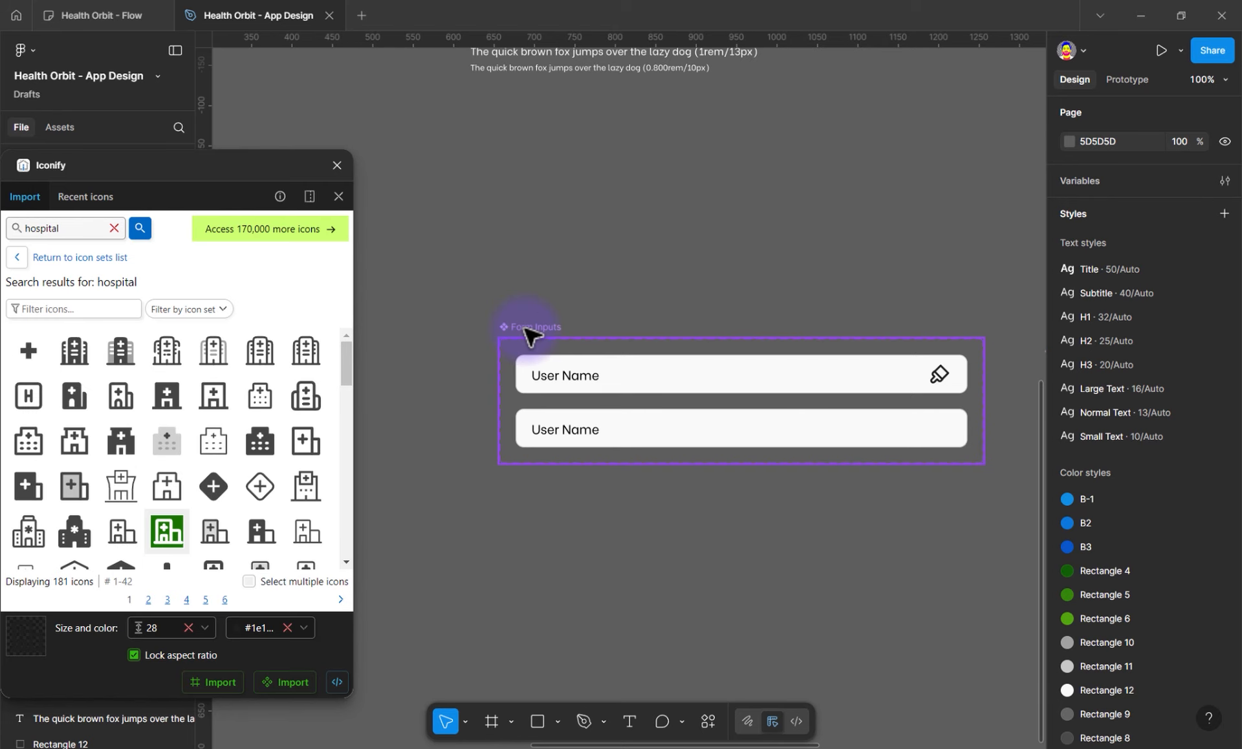
pyautogui.click(531, 335)
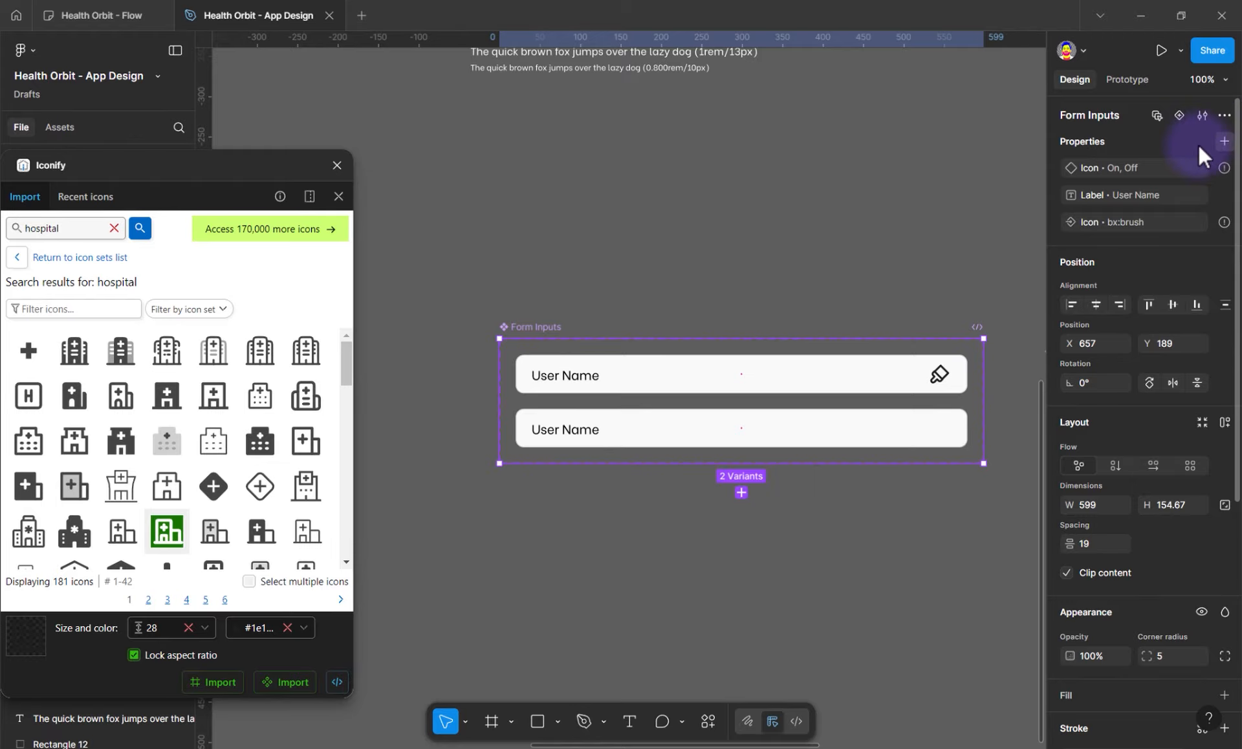
pyautogui.click(1223, 141)
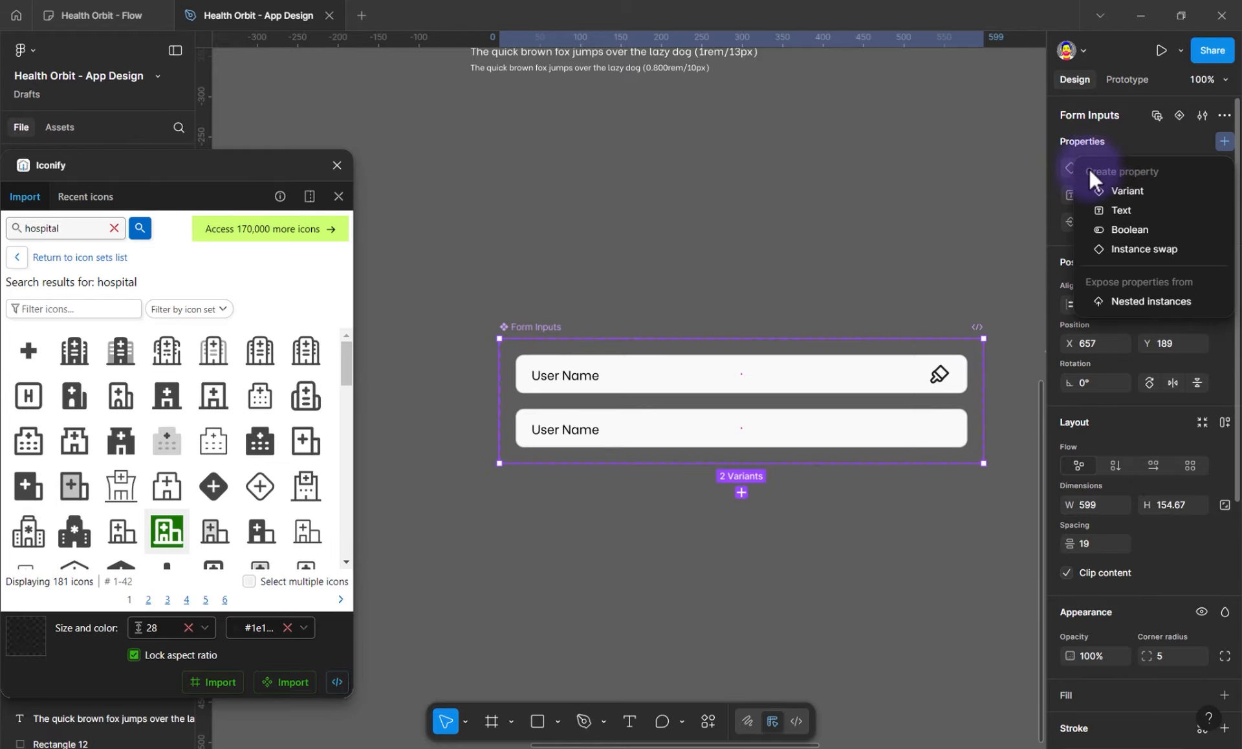
pyautogui.click(1111, 211)
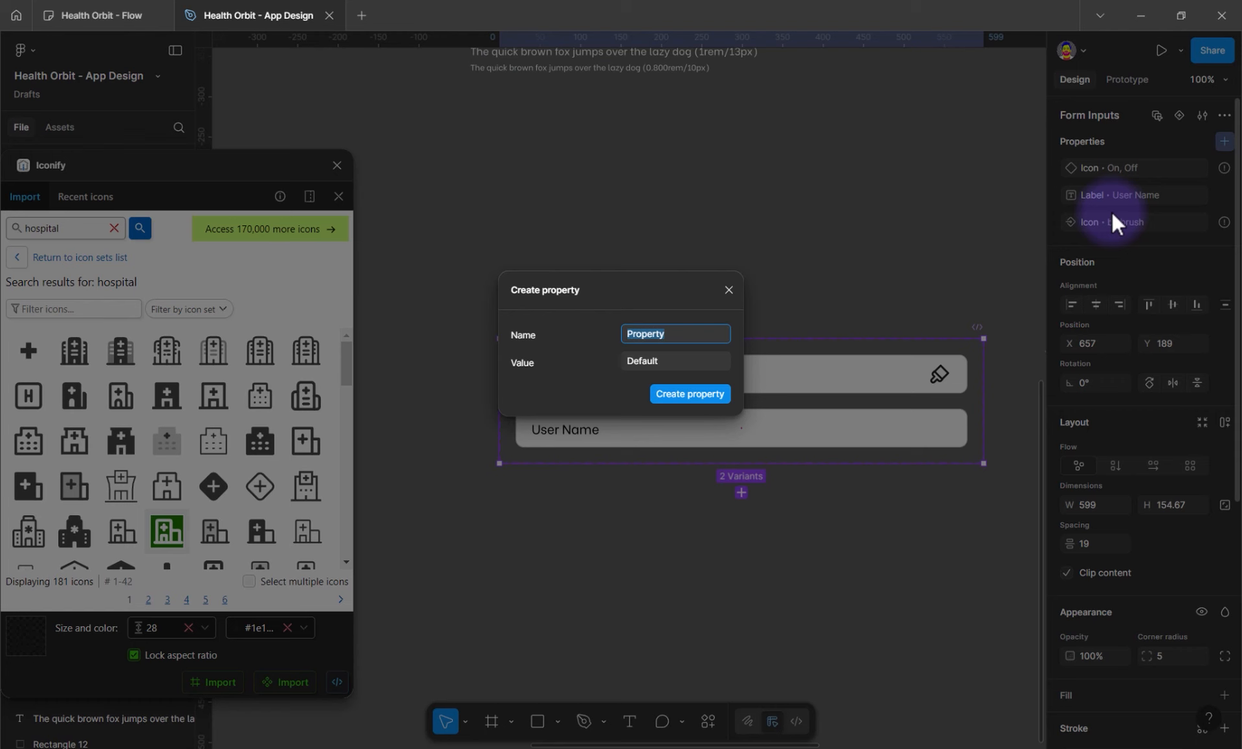
pyautogui.write('Type')
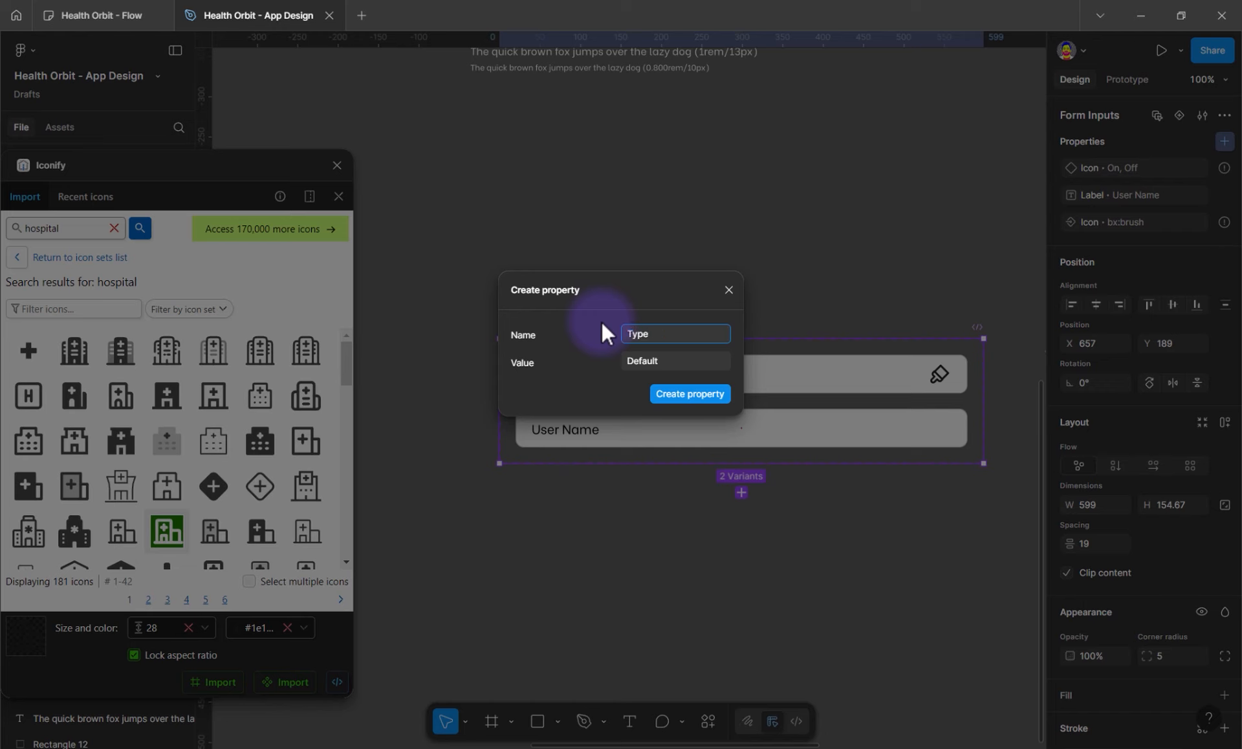
pyautogui.press('Tab')
pyautogui.write('Input')
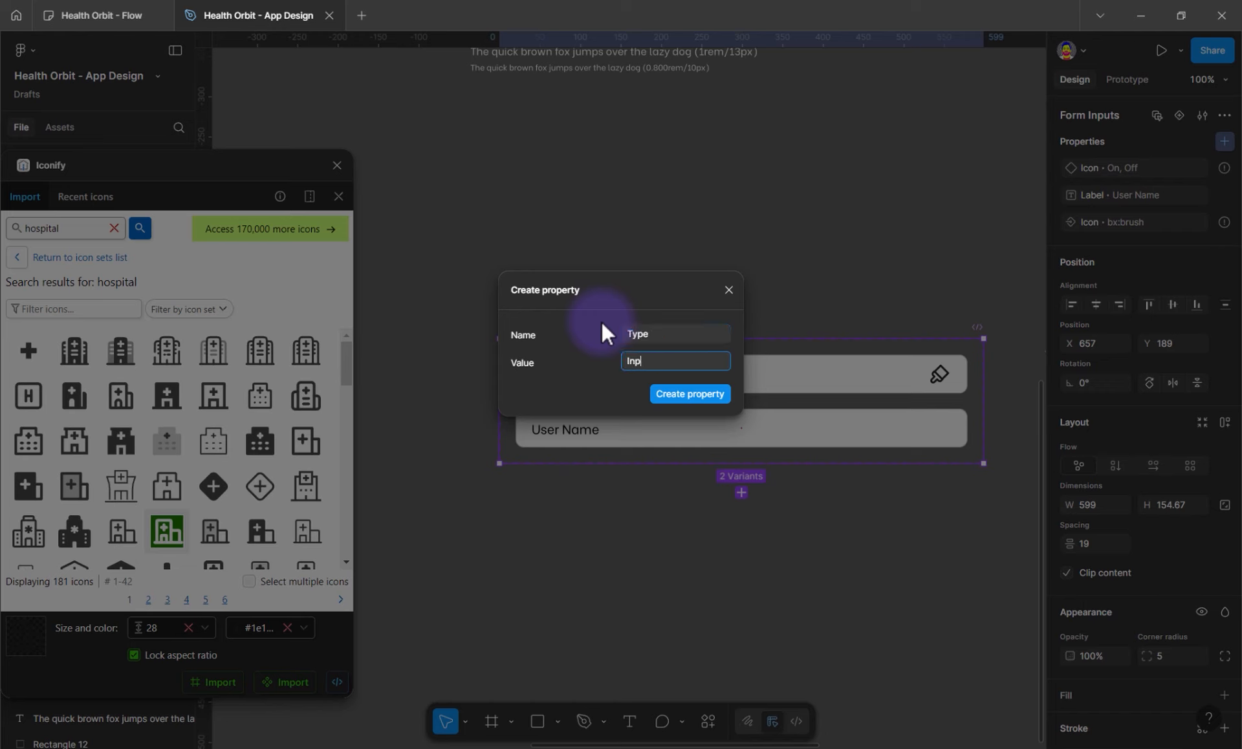
pyautogui.click(685, 394)
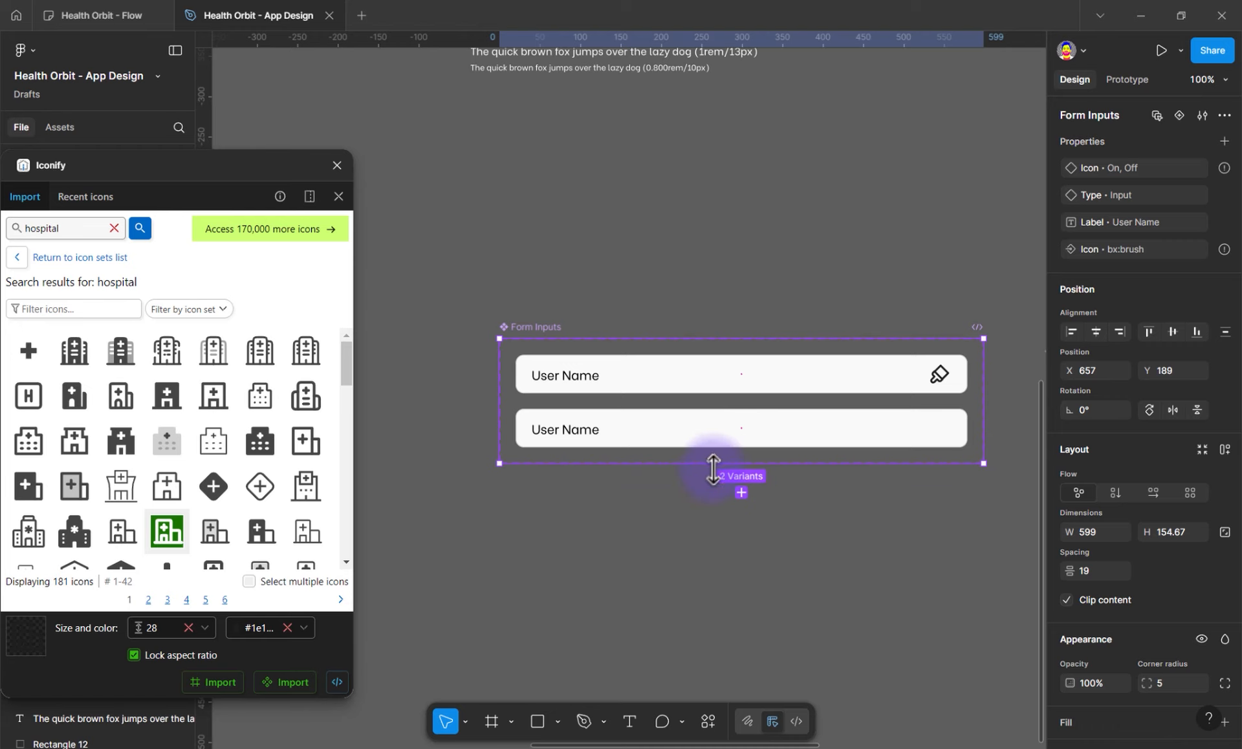
pyautogui.click(643, 381)
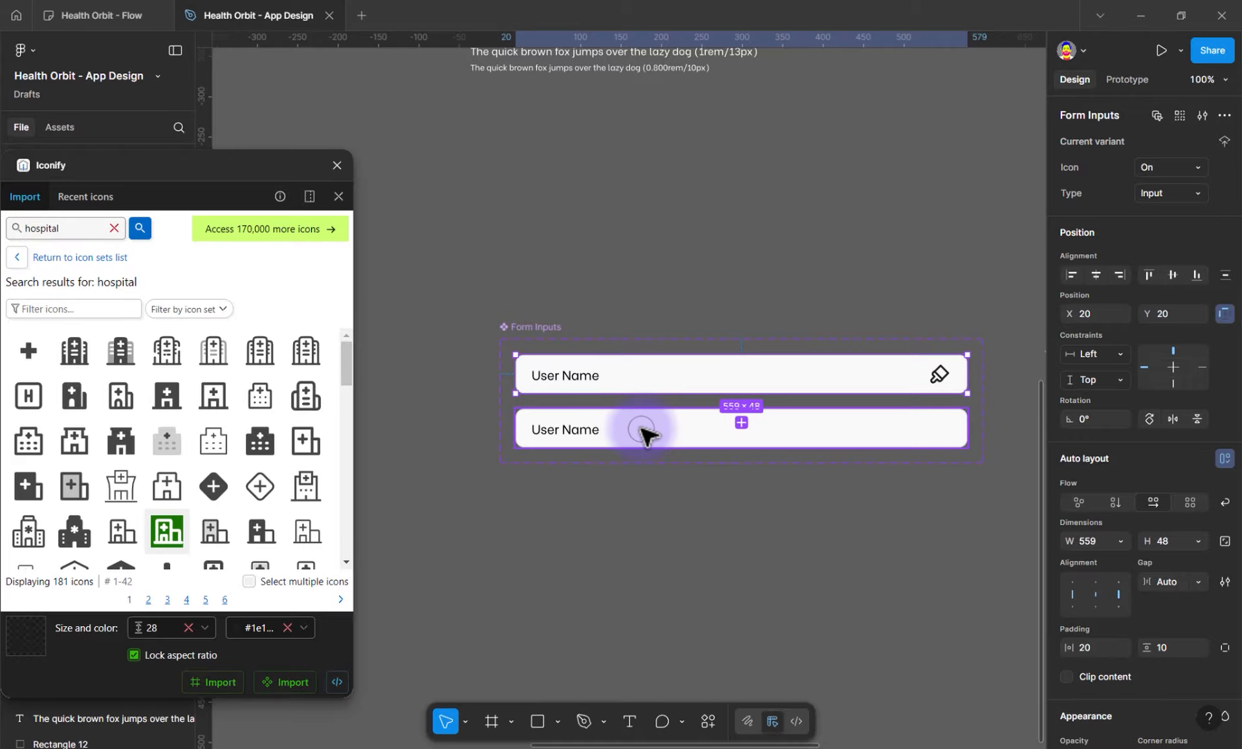
pyautogui.keyDown('shift'); pyautogui.click(604, 421); pyautogui.keyUp('shift')
pyautogui.click(535, 328)
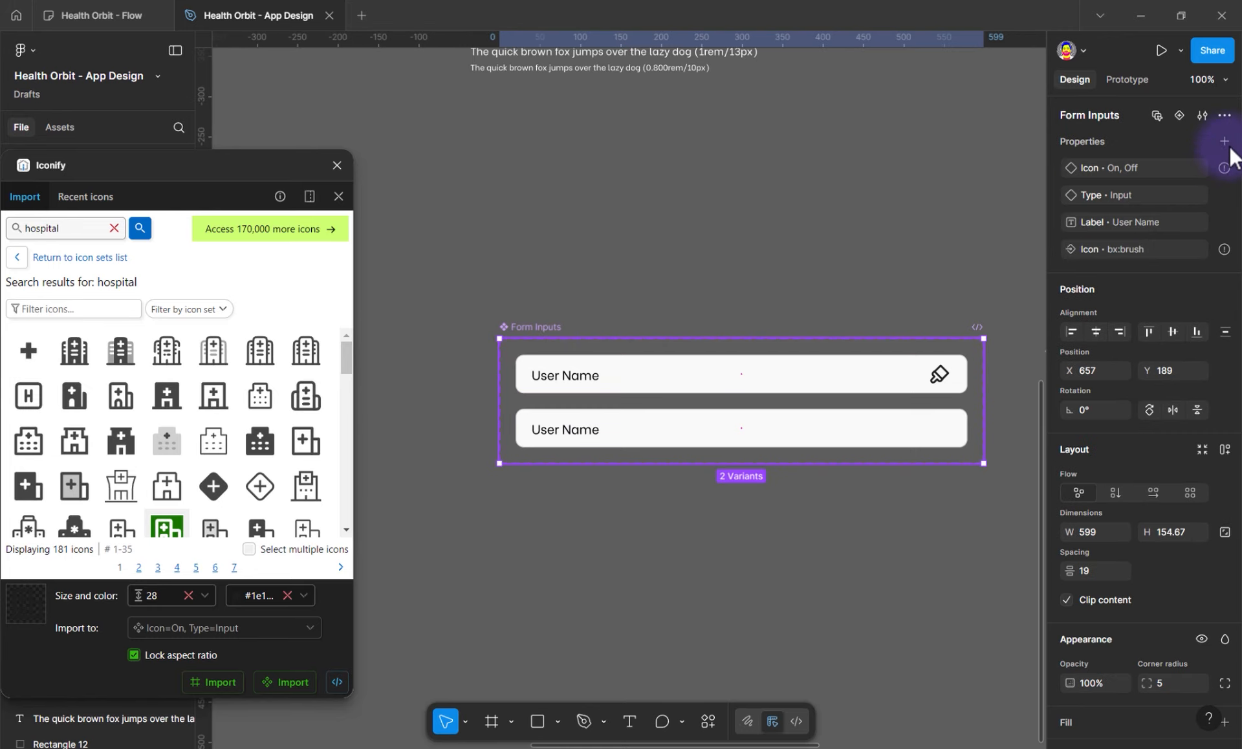
pyautogui.click(1181, 116)
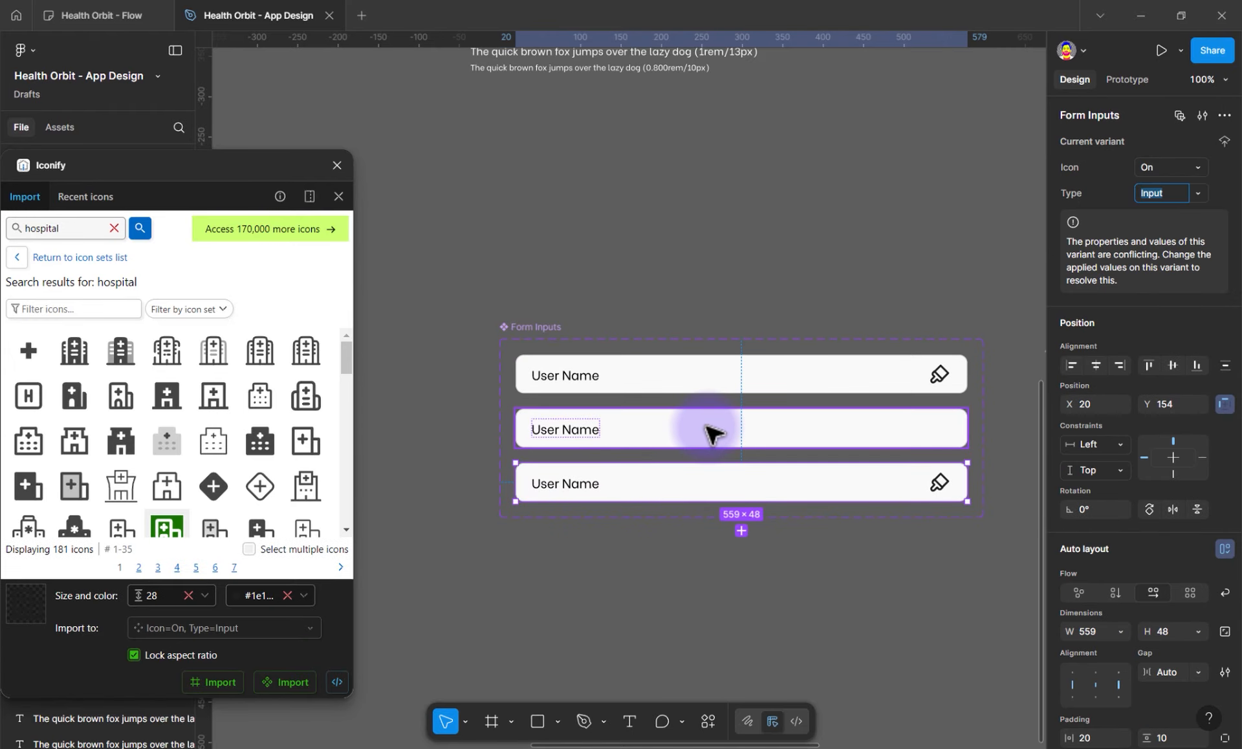
pyautogui.click(723, 478)
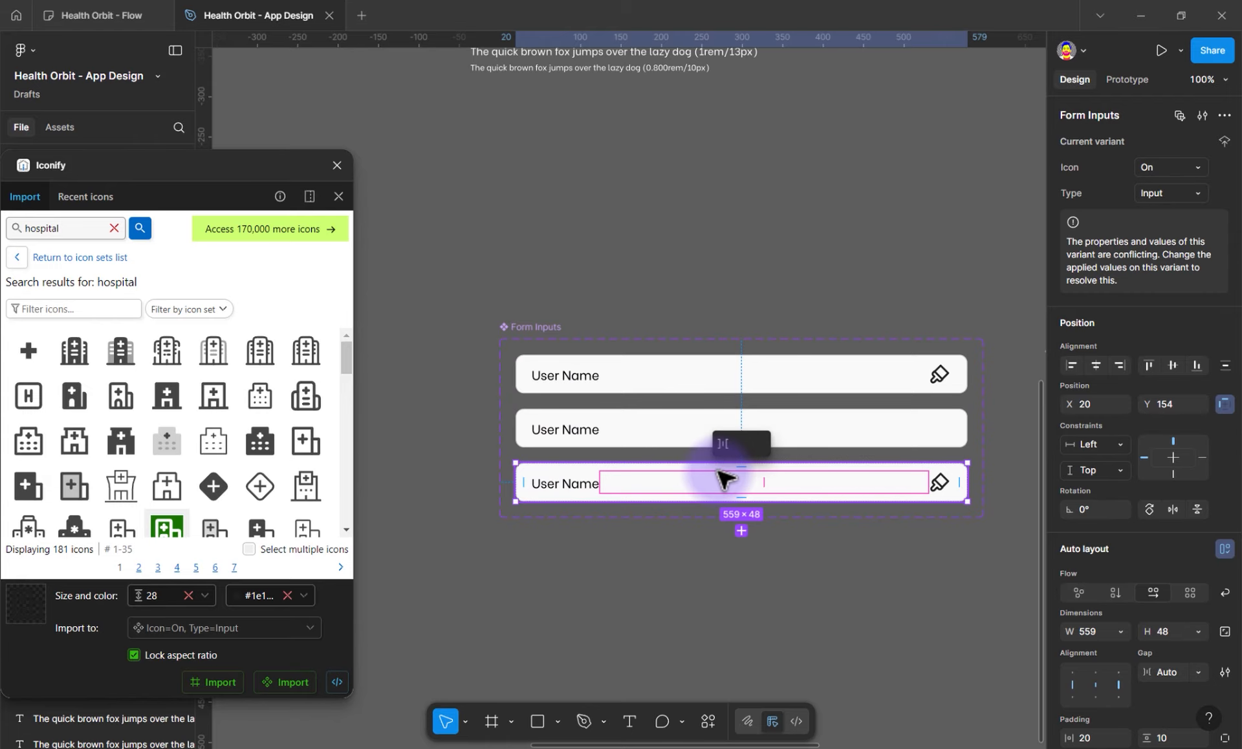
pyautogui.click(950, 498)
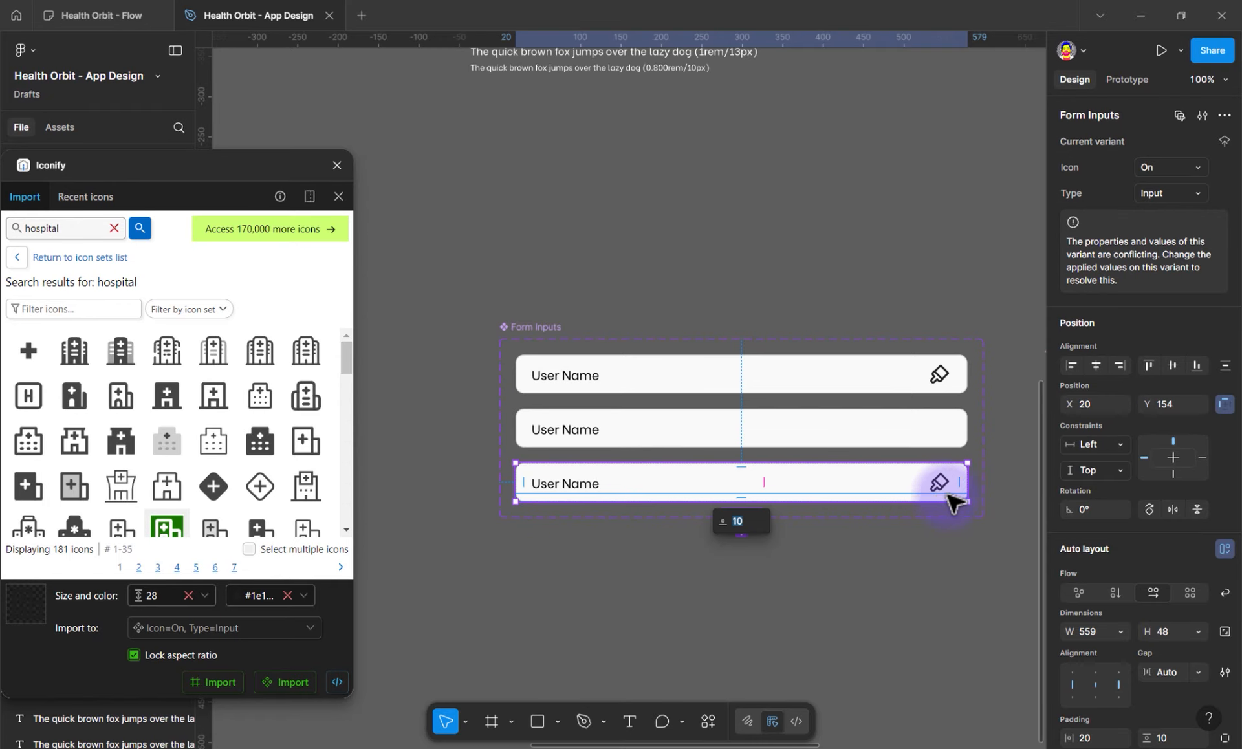
pyautogui.click(960, 475)
pyautogui.click(536, 490)
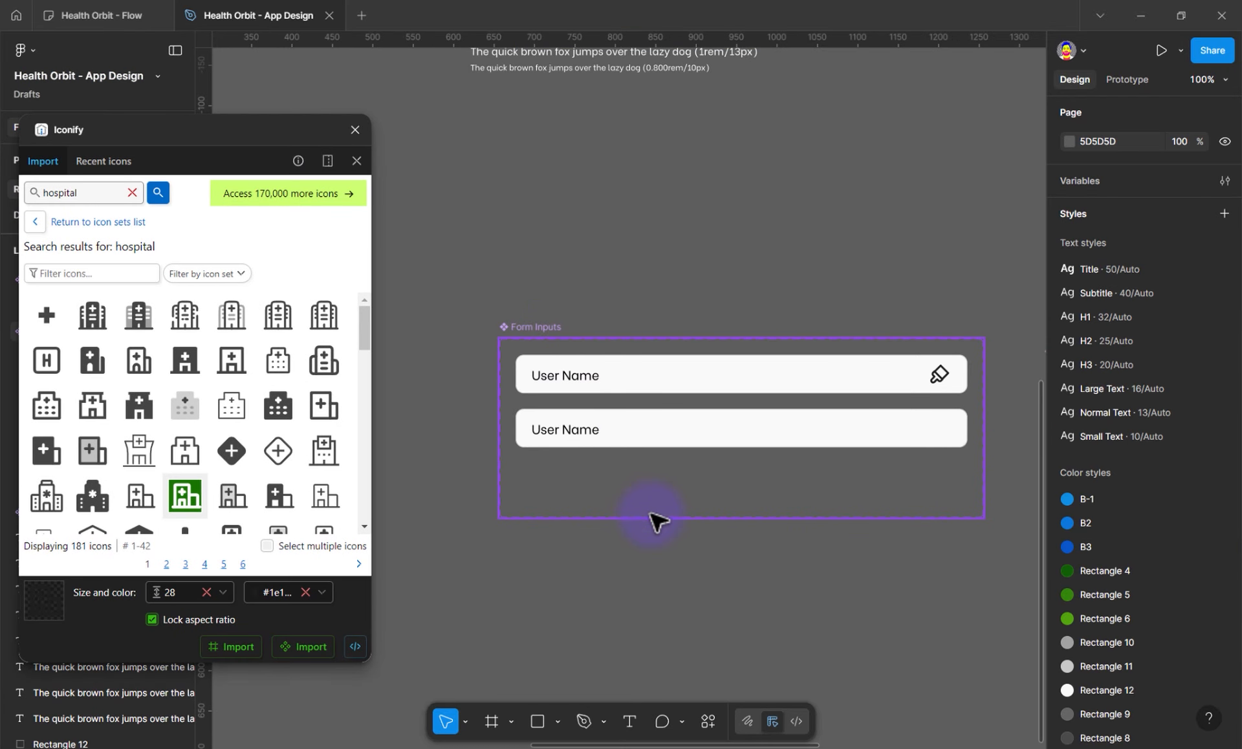
# Extend the Form Inputs component set downward and duplicate the variant without an icon just below the original
pyautogui.click(654, 519)
pyautogui.moveTo(654, 522); pyautogui.dragTo(650, 593)
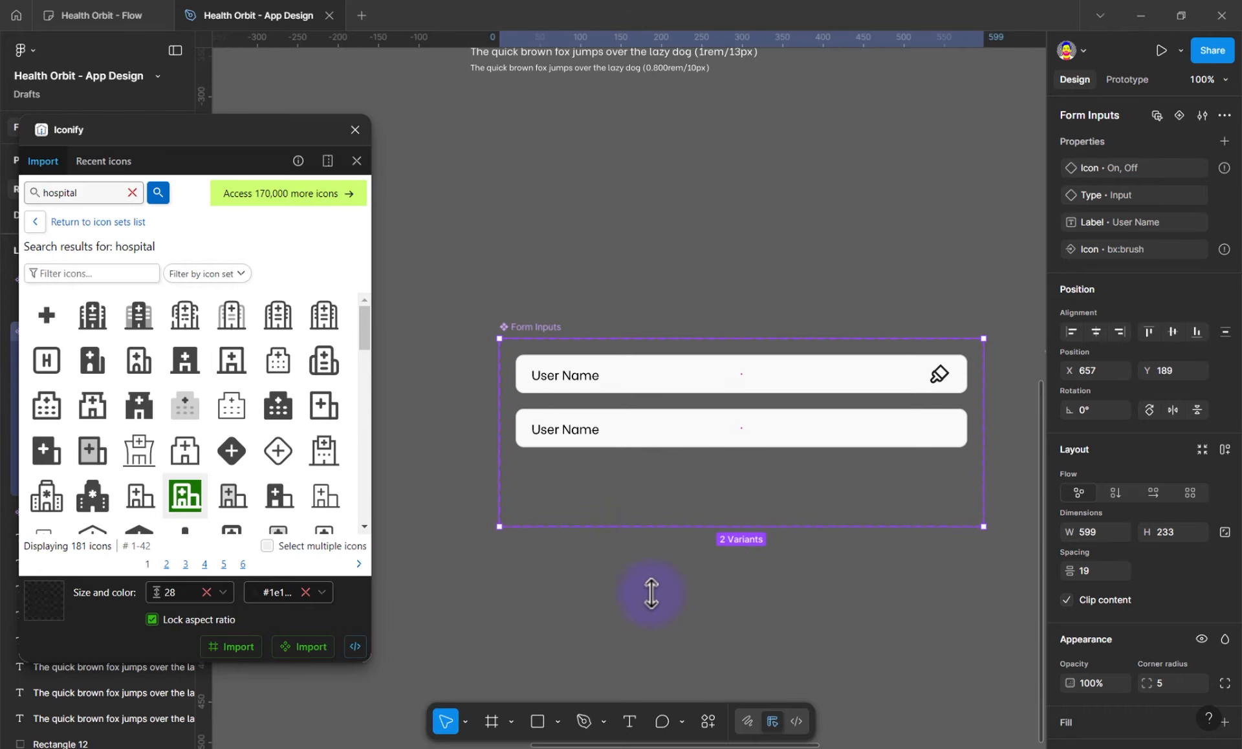
pyautogui.click(667, 445)
pyautogui.hotkey('ctrl', 'd')
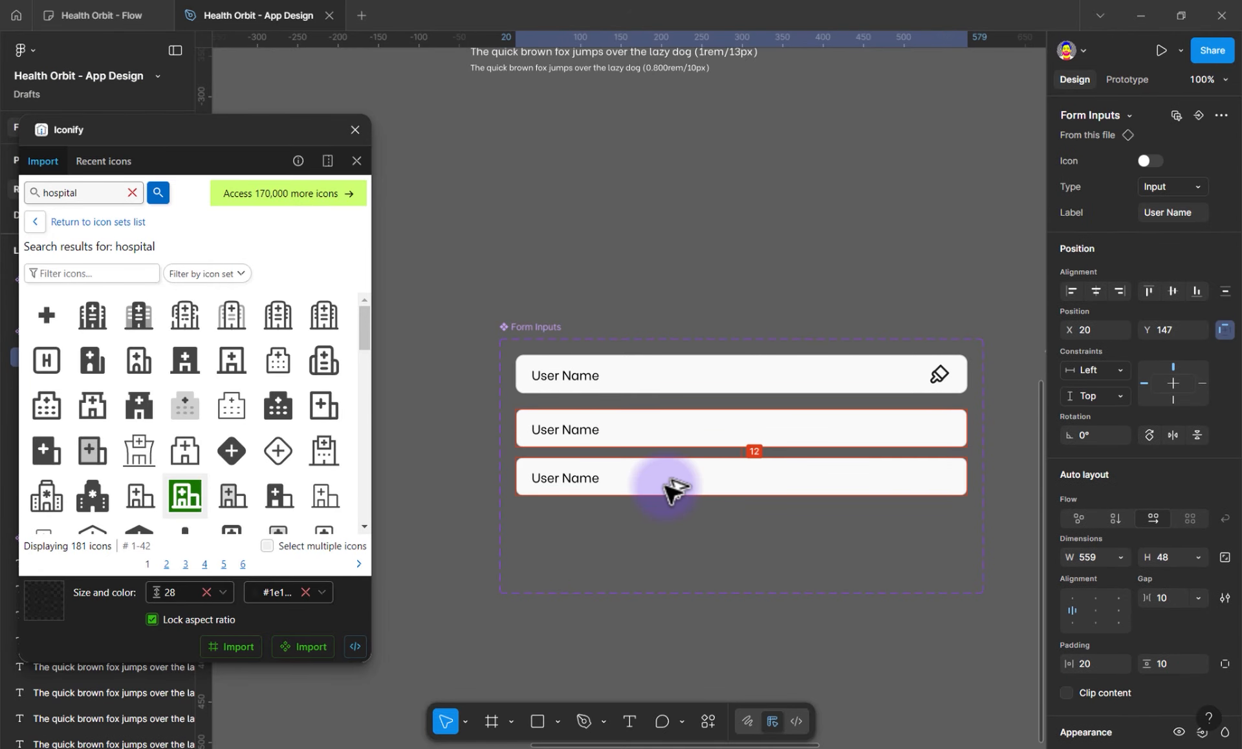
# Set the duplicated variant's Type to "Button" and centre its label with auto layout alignment
pyautogui.click(684, 475)
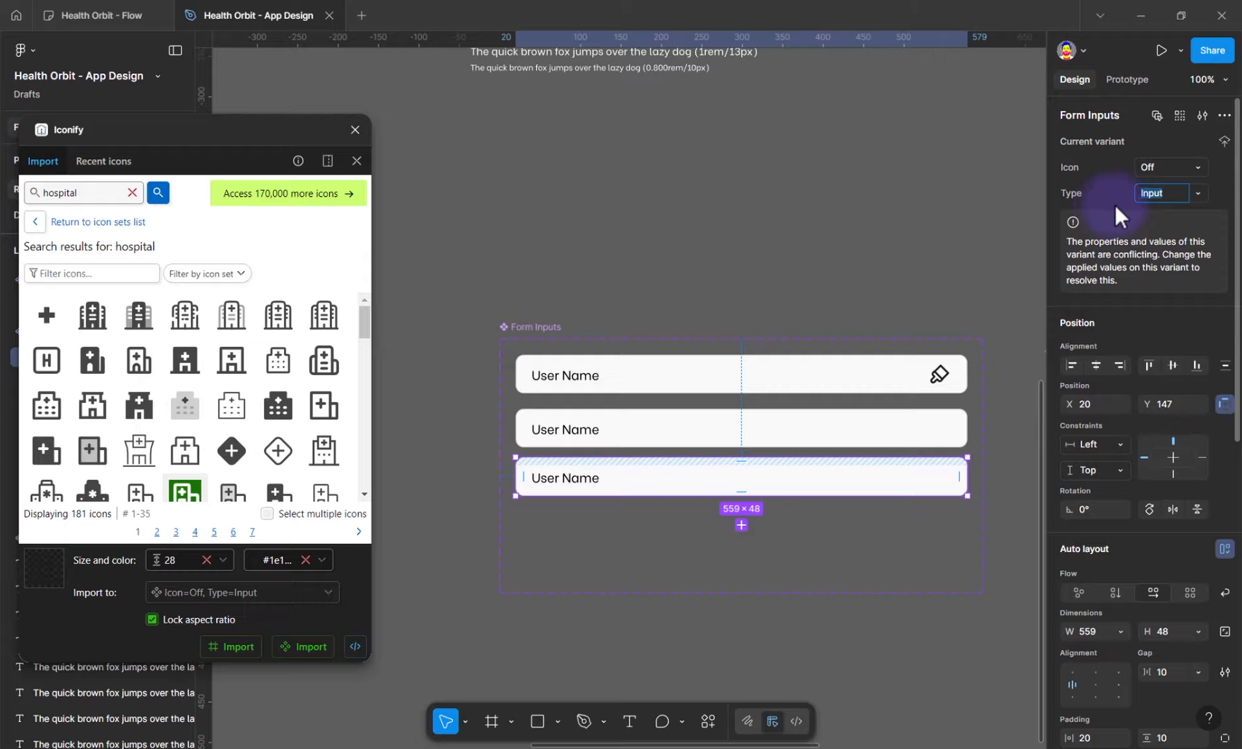
pyautogui.write('Button')
pyautogui.press('Return')
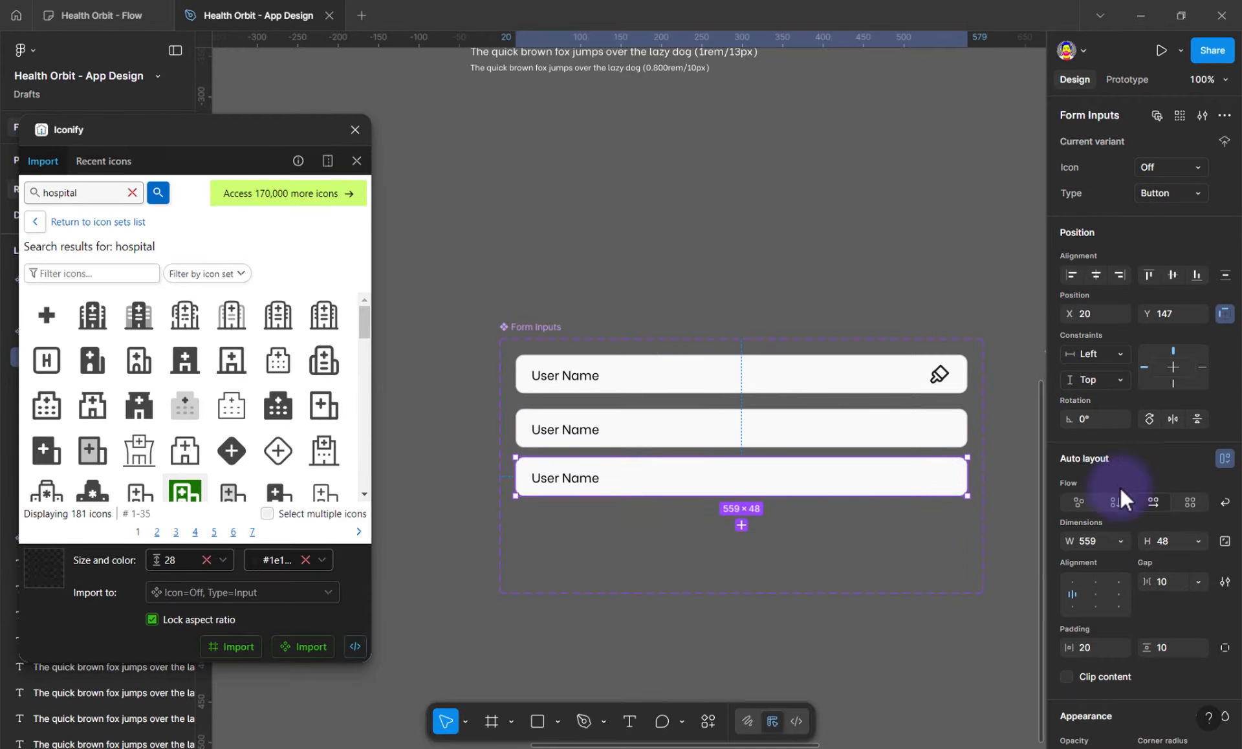
pyautogui.click(1096, 600)
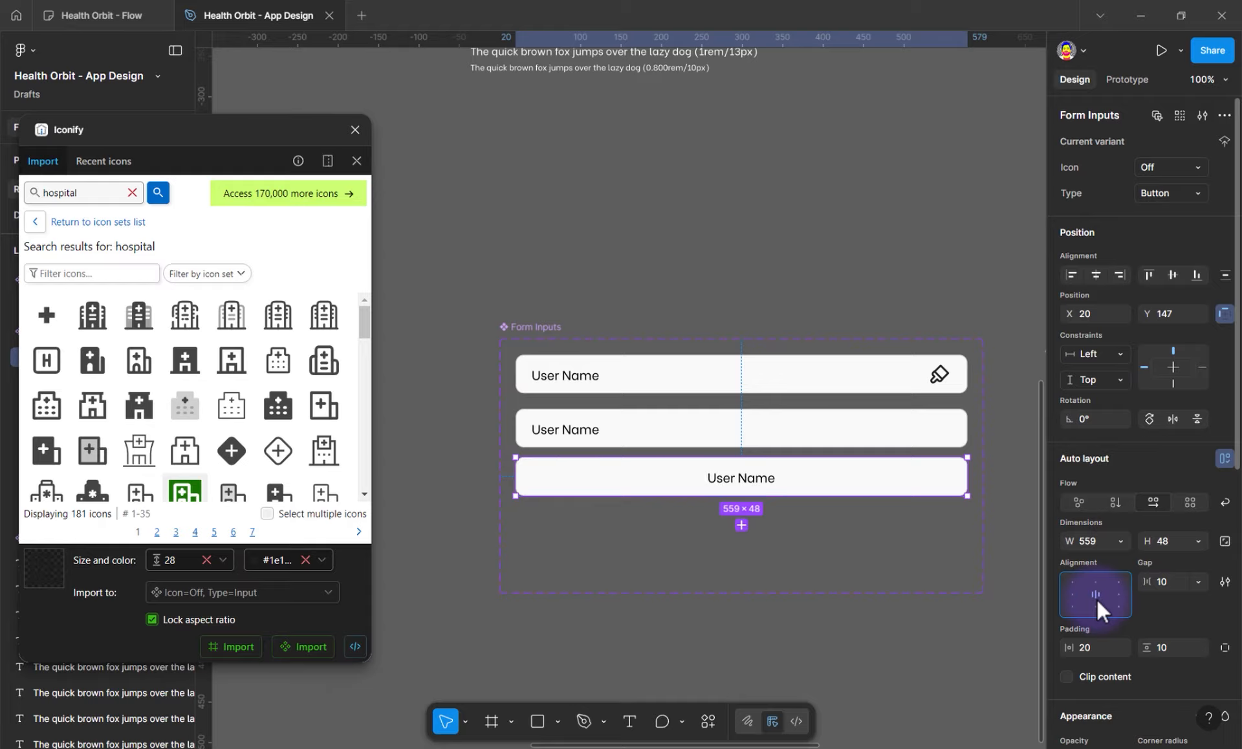
# Remove the Button variant's stroke and change its fill to the B2 blue colour style
pyautogui.scroll(-6, 1127, 650)
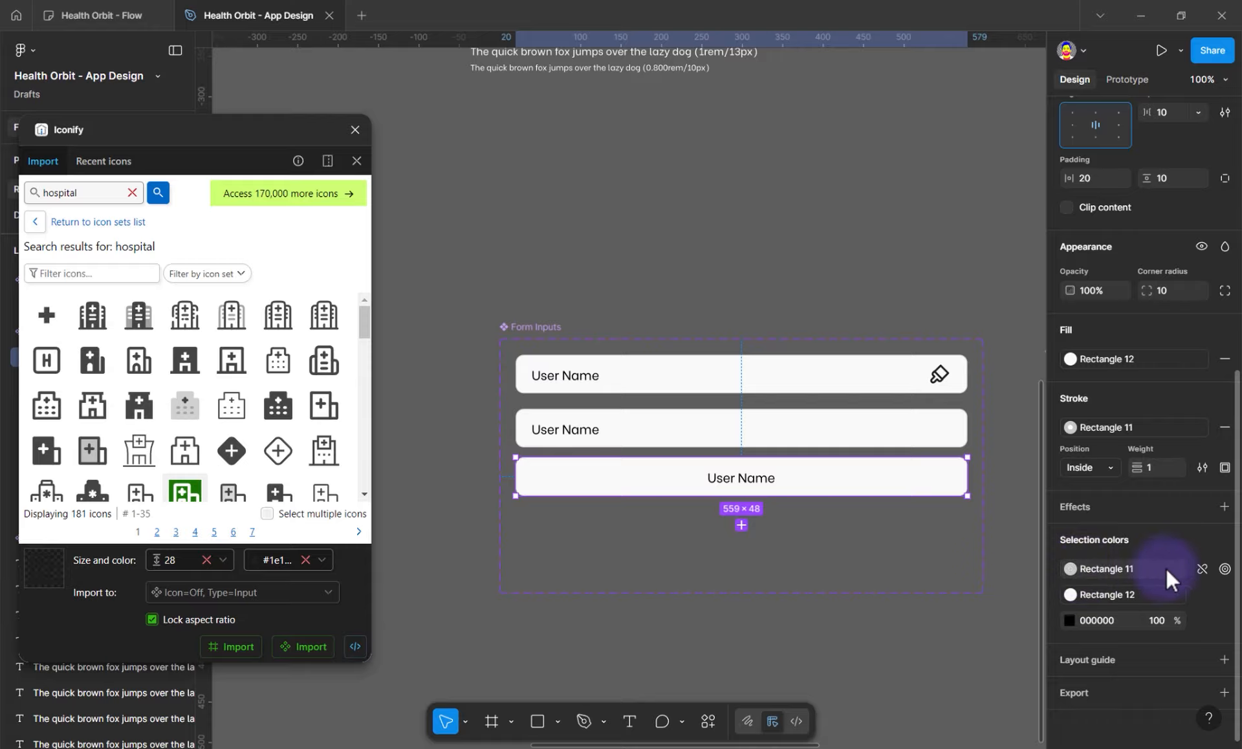
pyautogui.click(1225, 427)
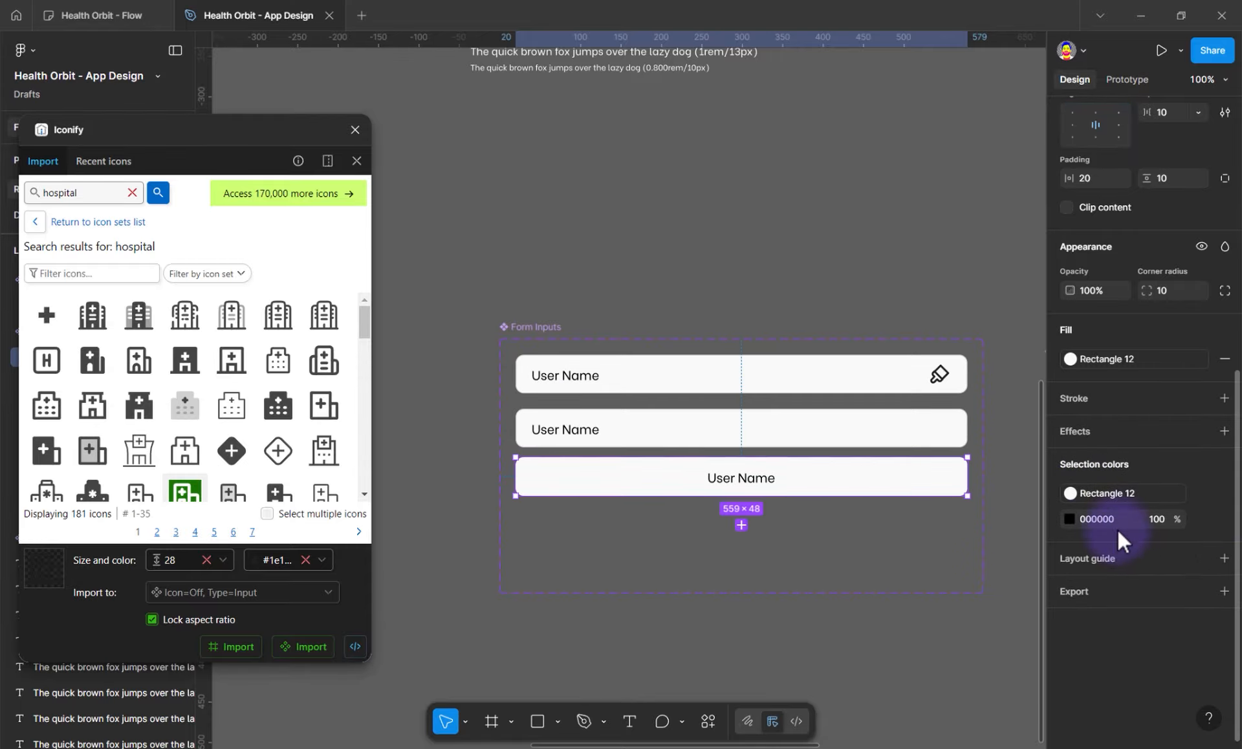
pyautogui.click(1120, 491)
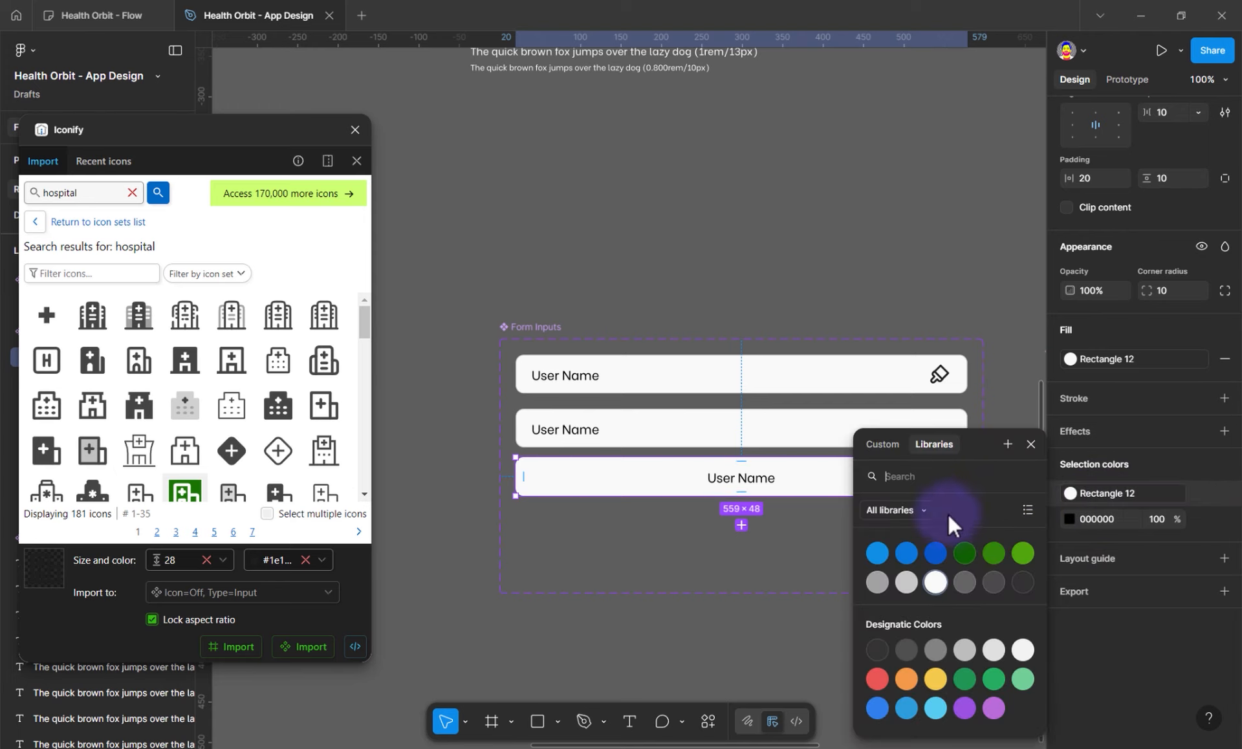
pyautogui.click(904, 555)
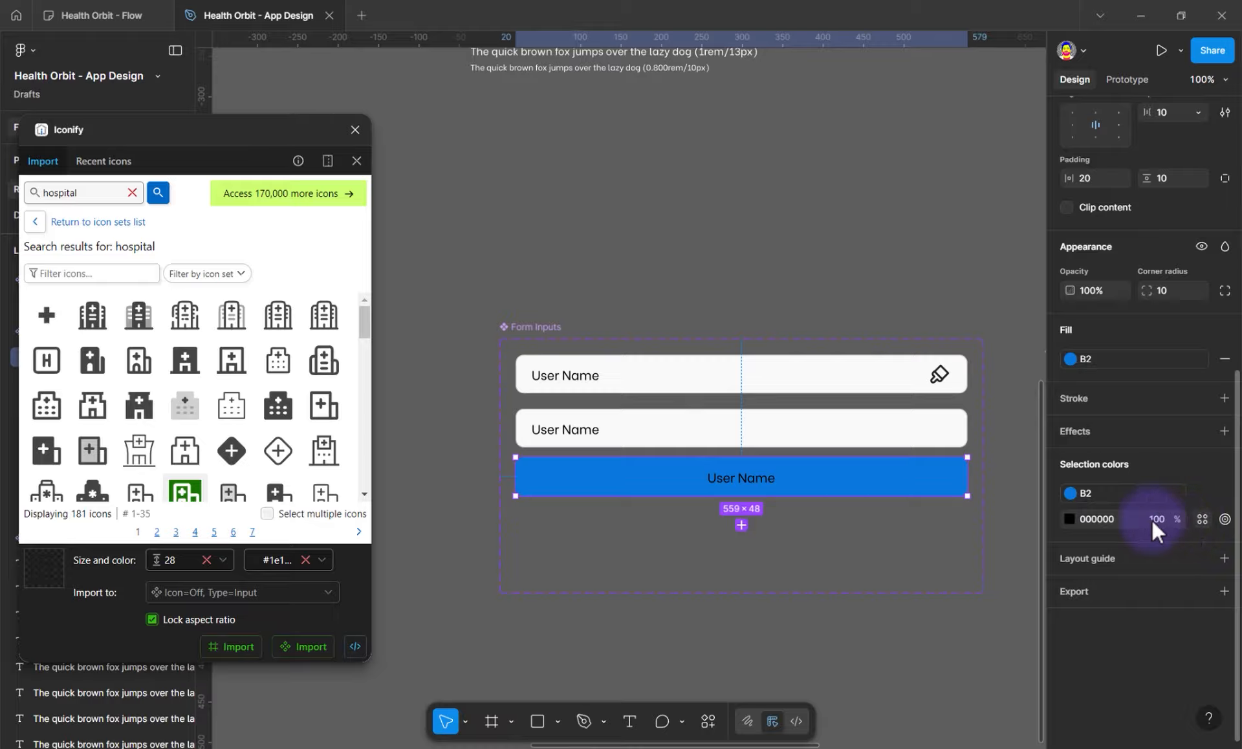
# Apply the white Rectangle 12 colour style to the Button variant's label, and set it to Bold after detaching its text style
pyautogui.click(1201, 519)
pyautogui.click(941, 581)
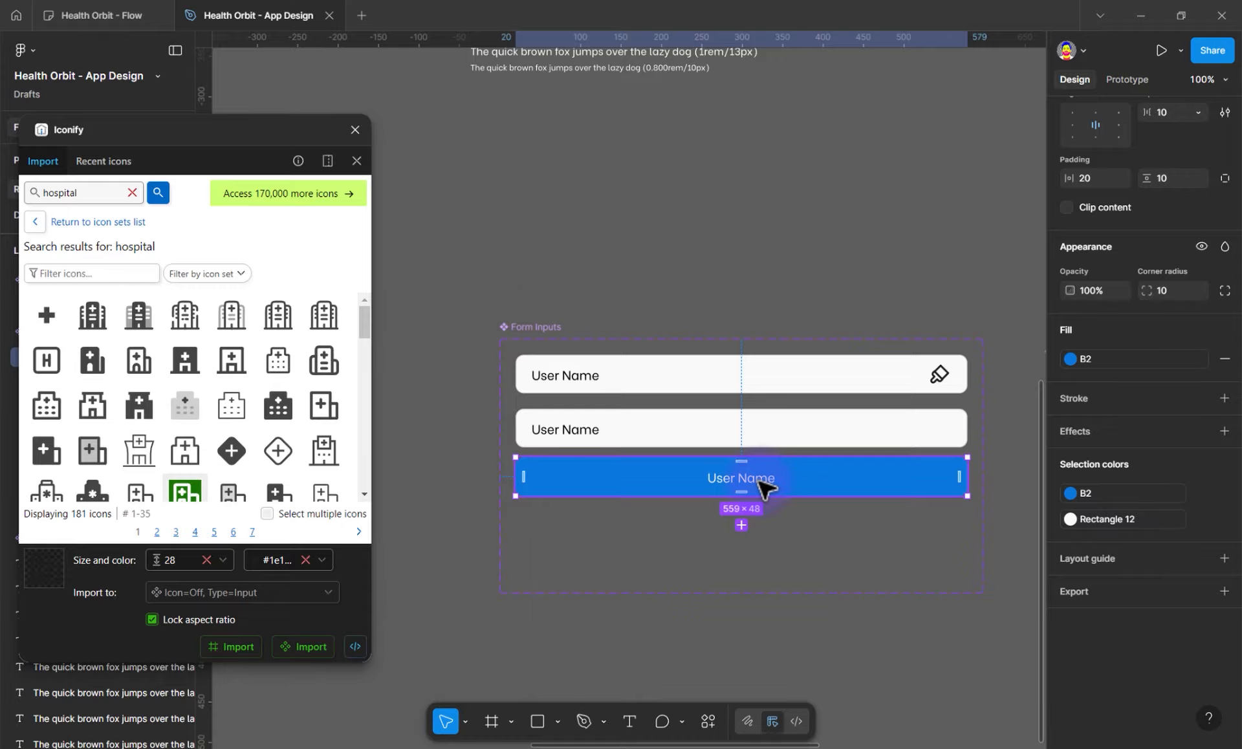
pyautogui.press('Return')
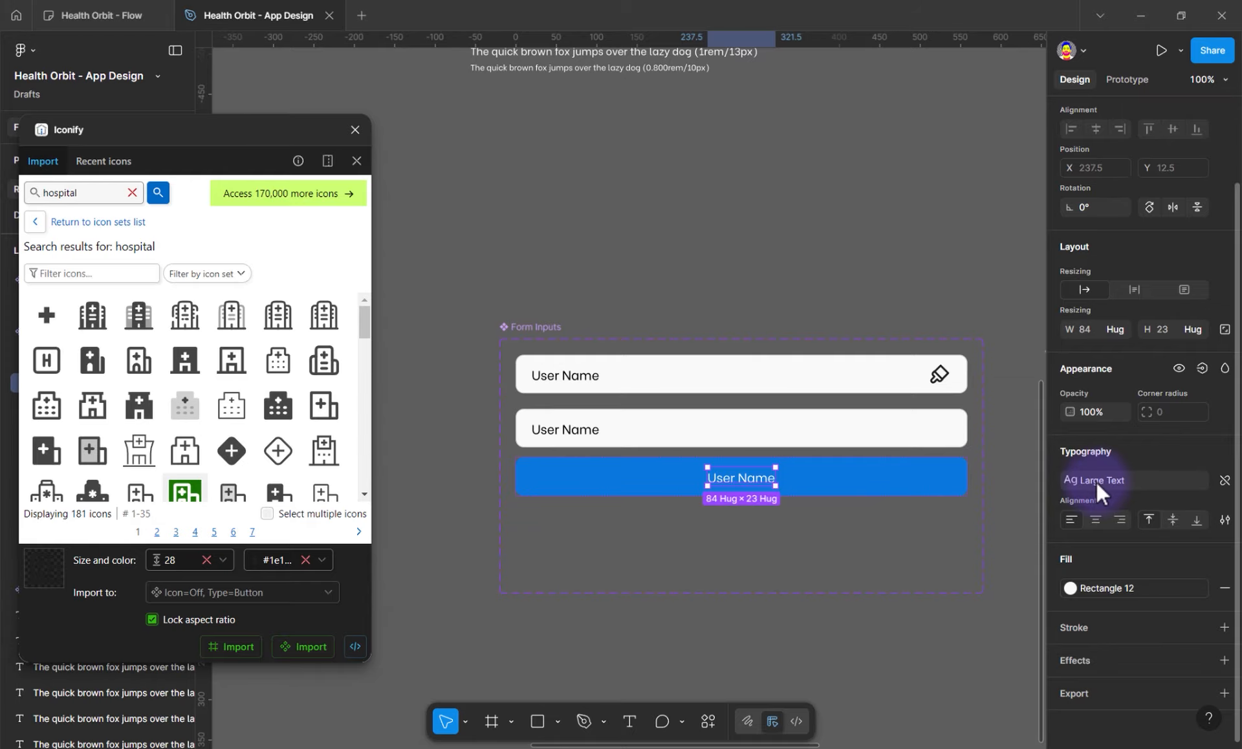
pyautogui.click(1224, 480)
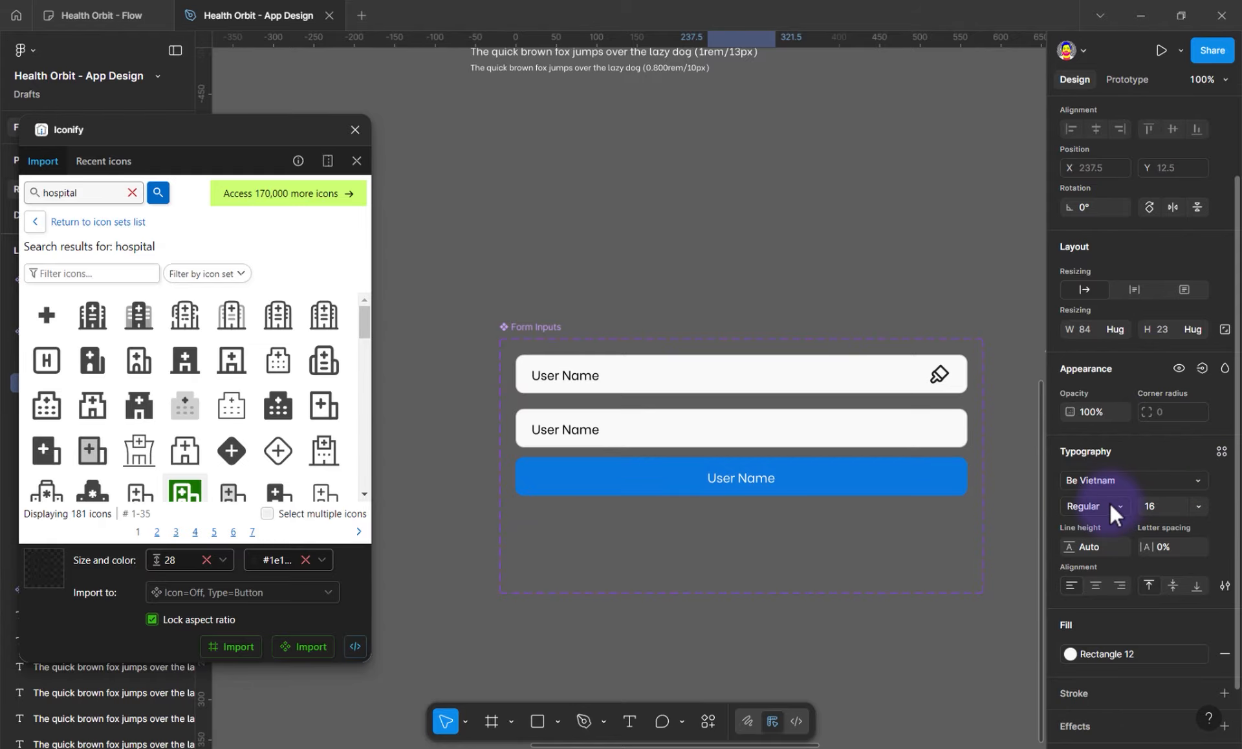
pyautogui.click(1109, 505)
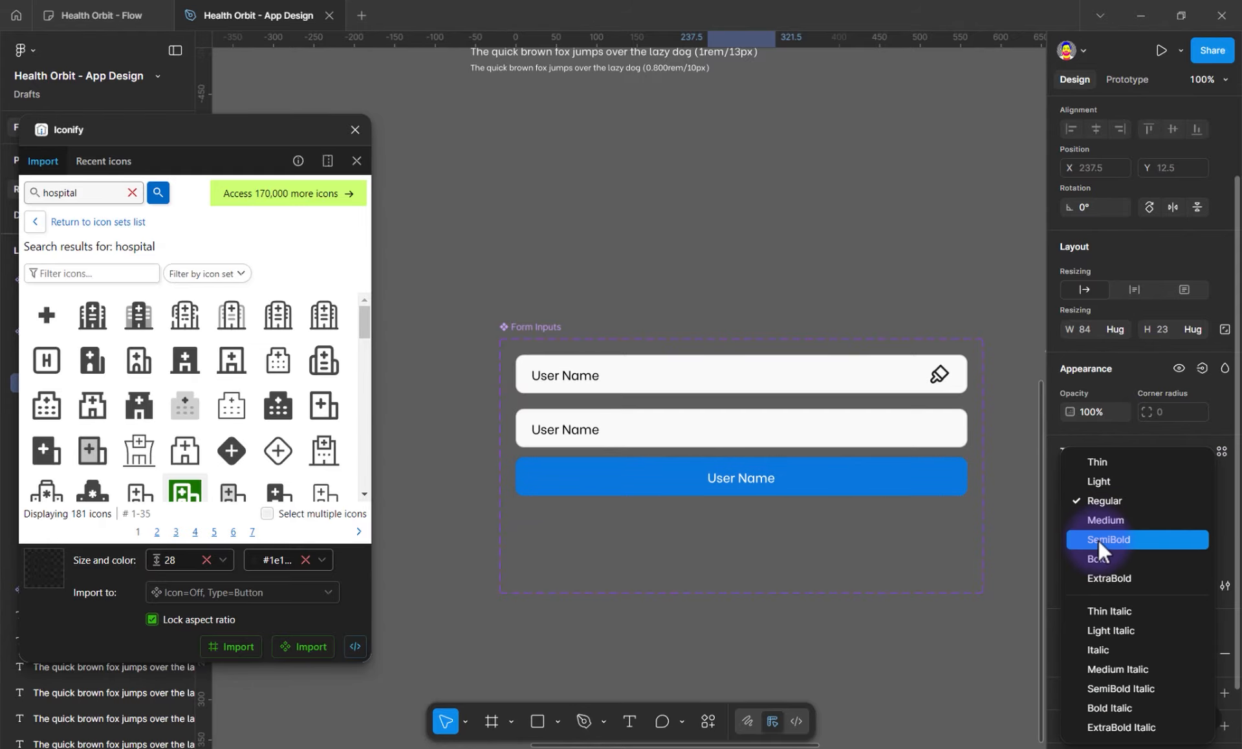
pyautogui.click(1097, 557)
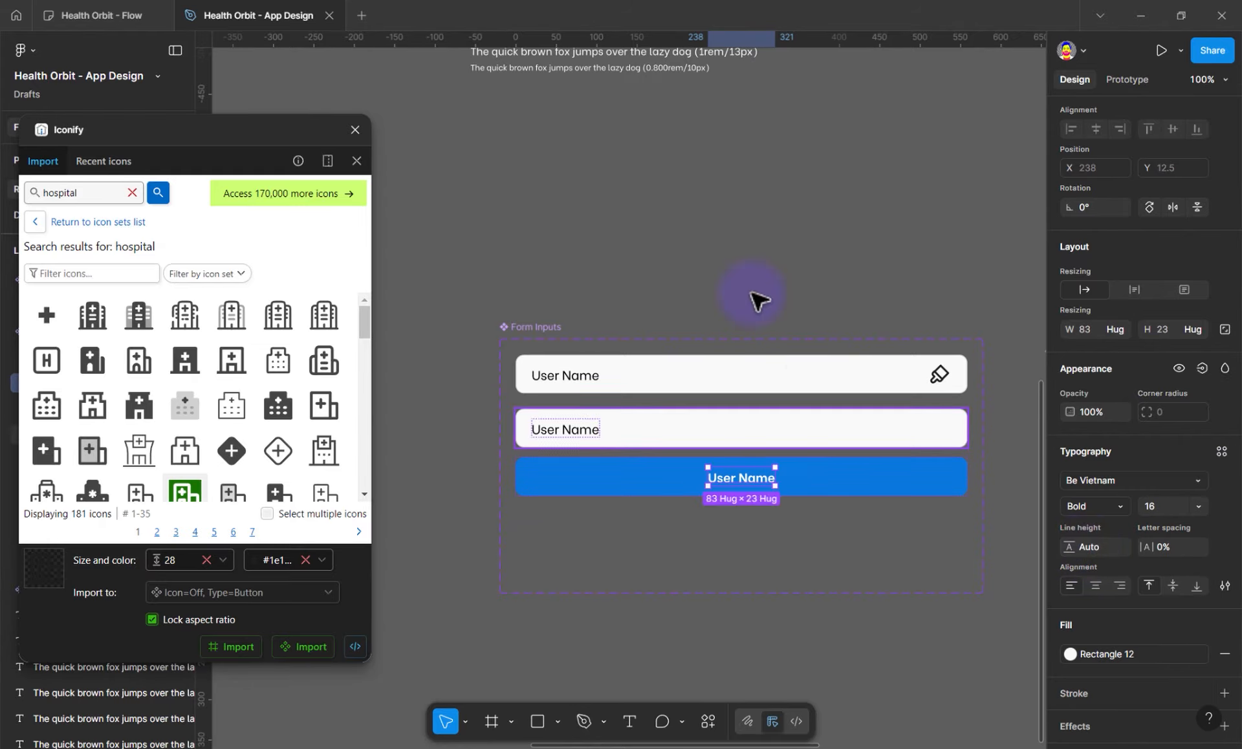
pyautogui.click(754, 297)
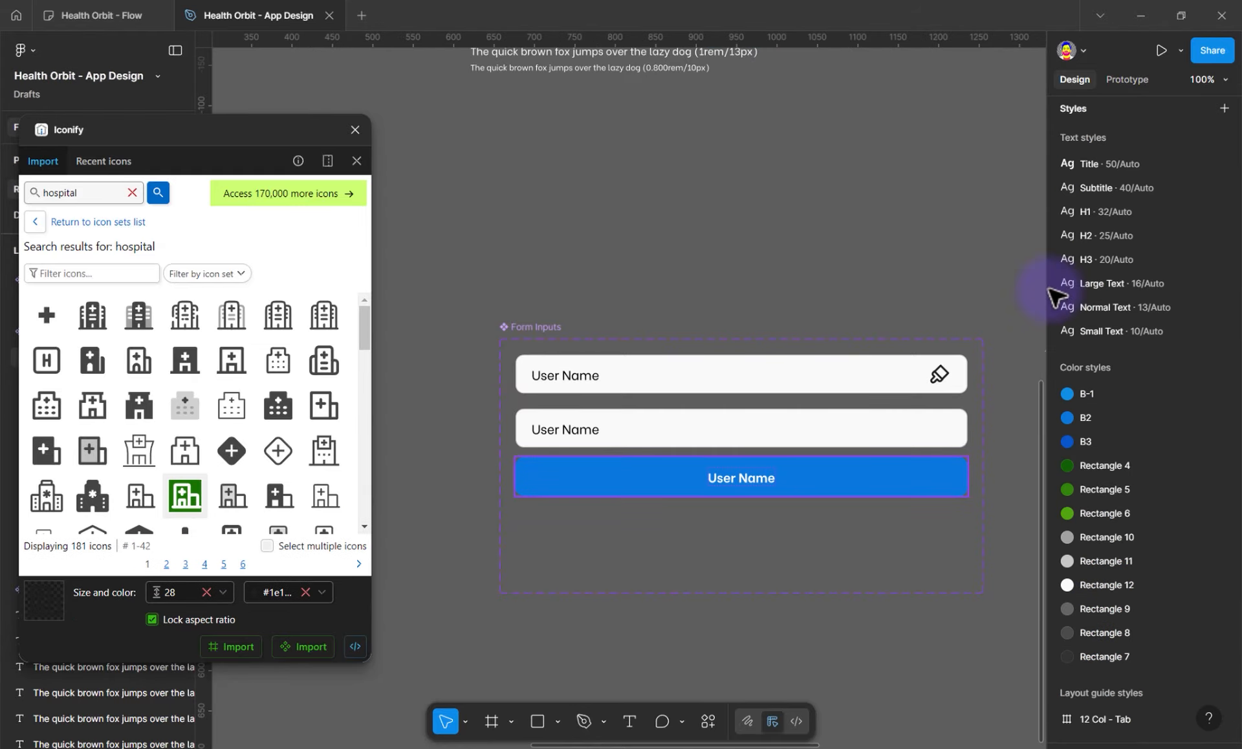
# Close the Iconify plugin and, on the Design page, duplicate the last Doctor Name field of the sign-up form
pyautogui.click(349, 135)
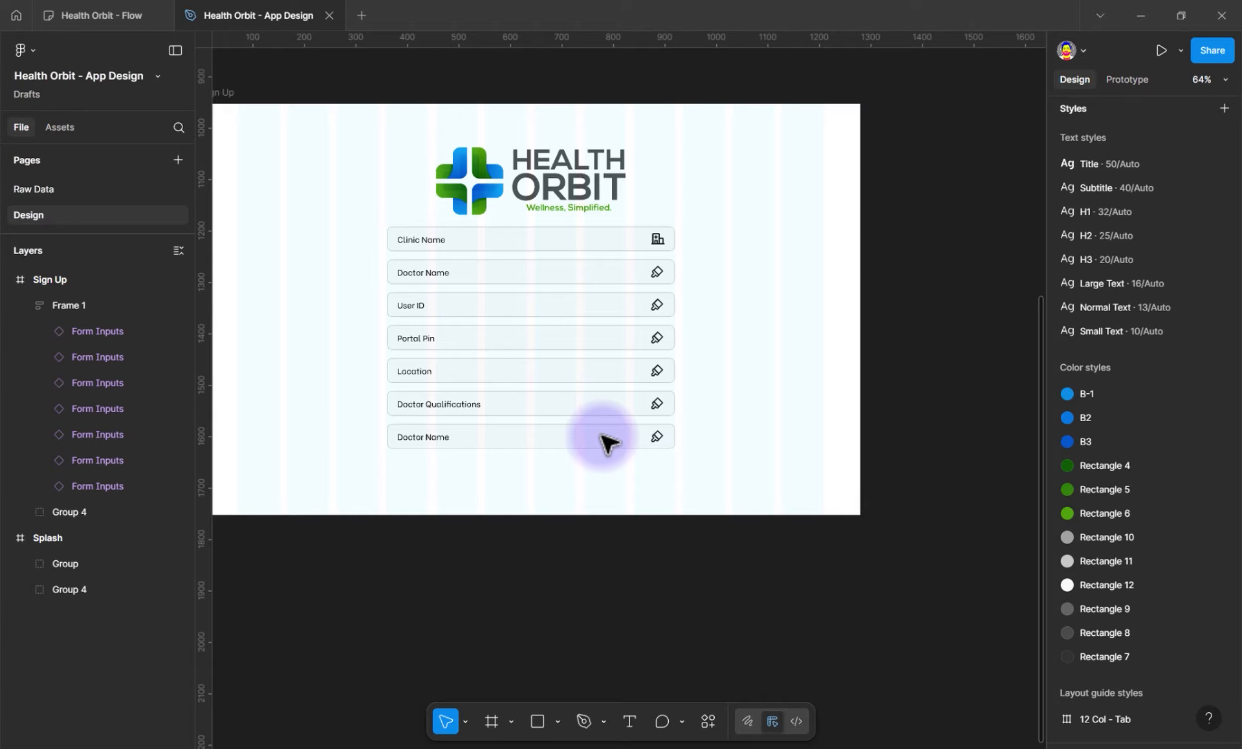
pyautogui.click(606, 442)
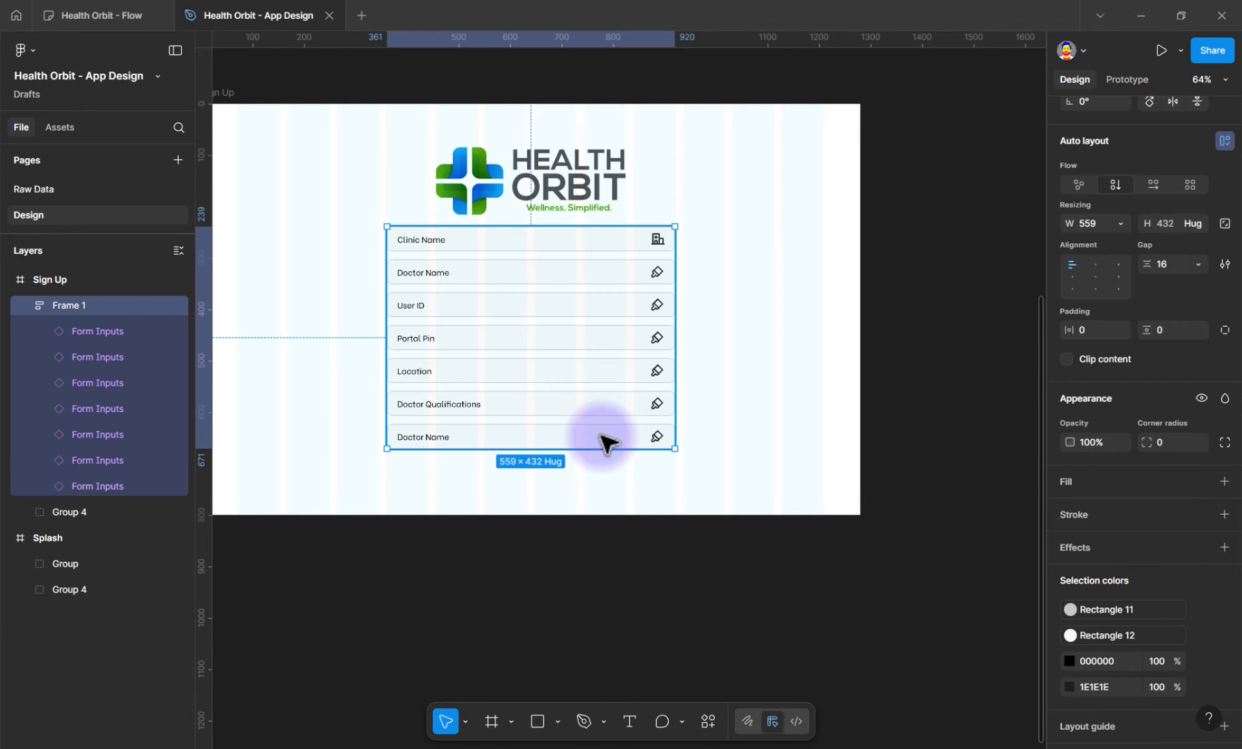
pyautogui.click(606, 442)
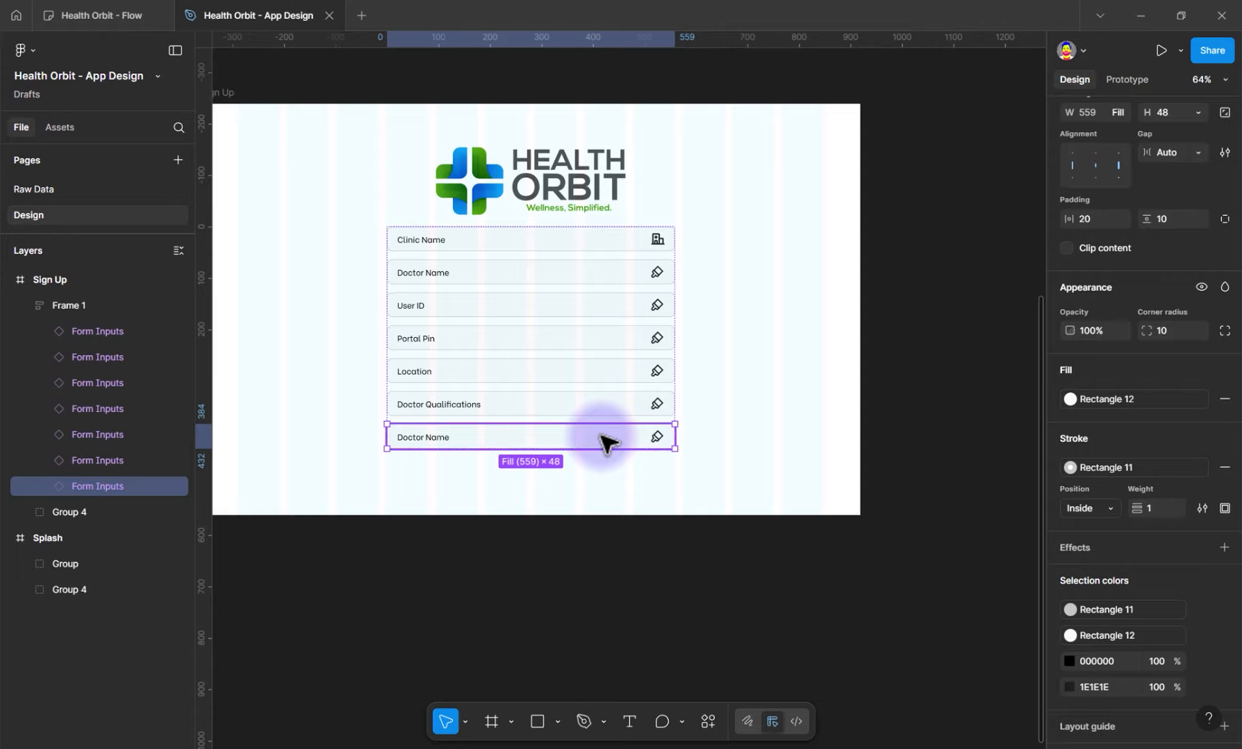
pyautogui.hotkey('ctrl', 'd')
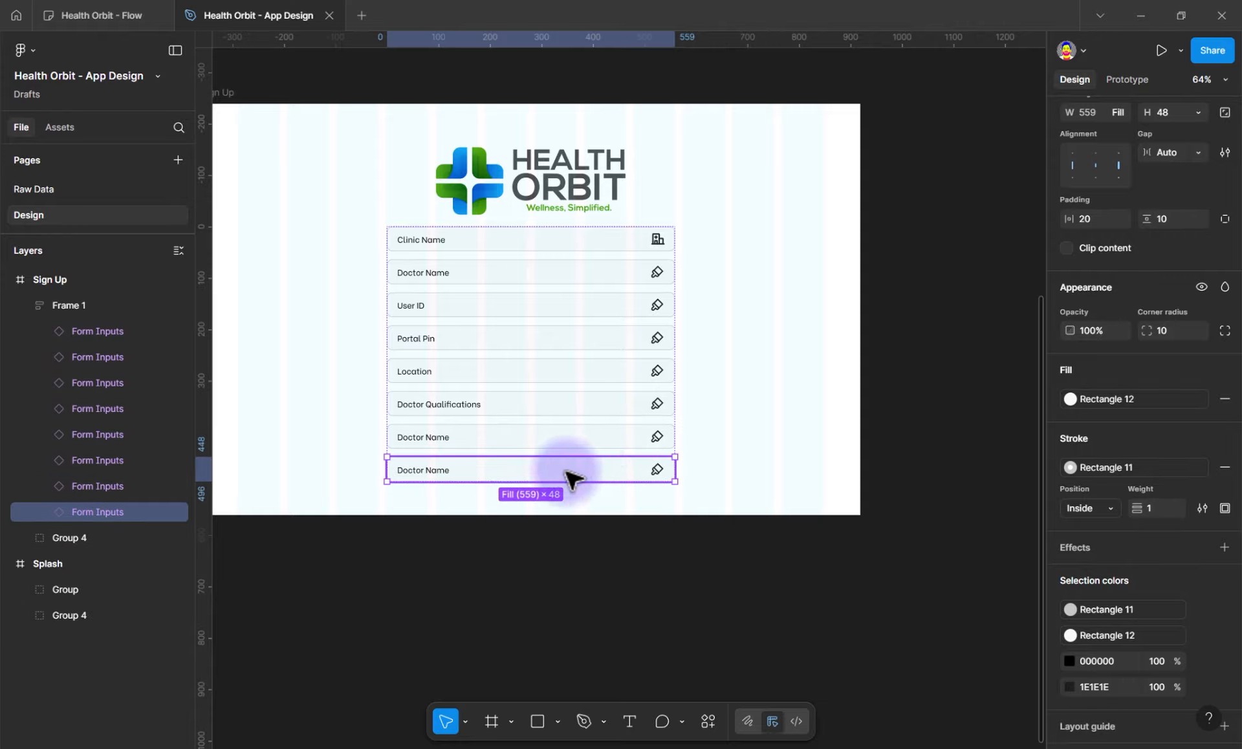
# Switch the duplicated form field's Type to Button and set its label to "Create Account"
pyautogui.scroll(6, 1142, 367)
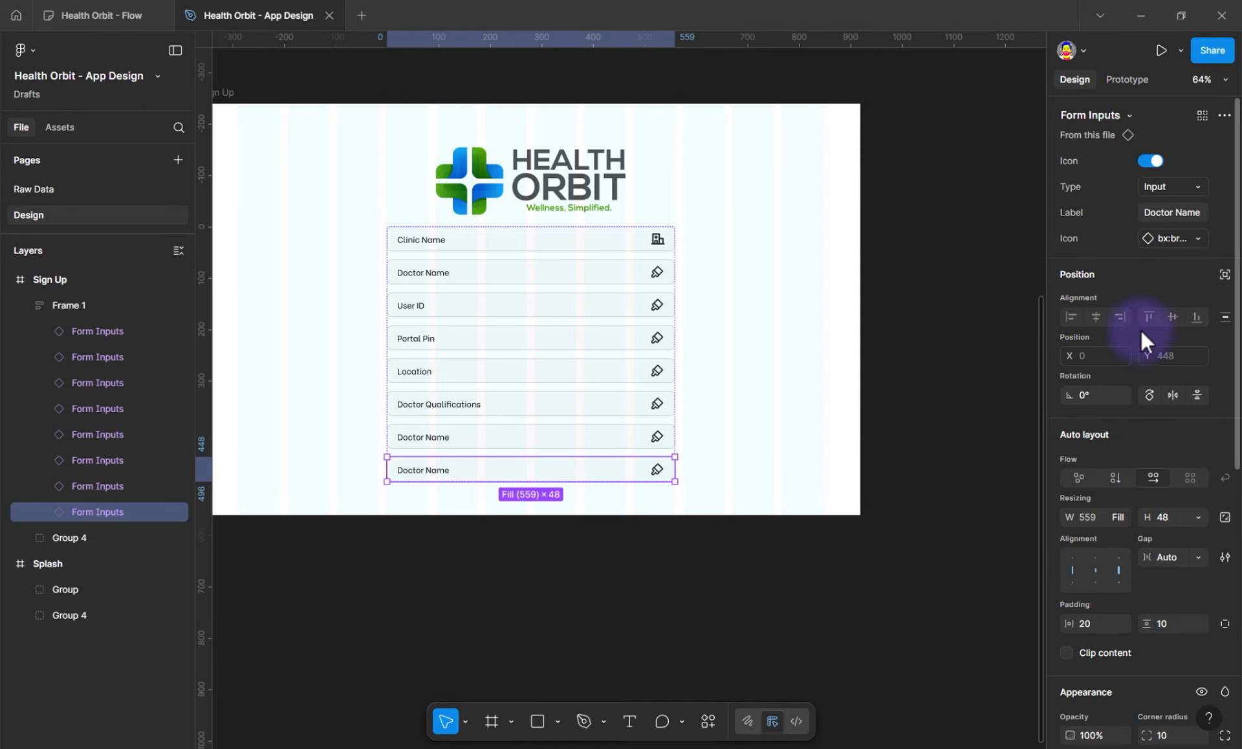
pyautogui.click(1157, 190)
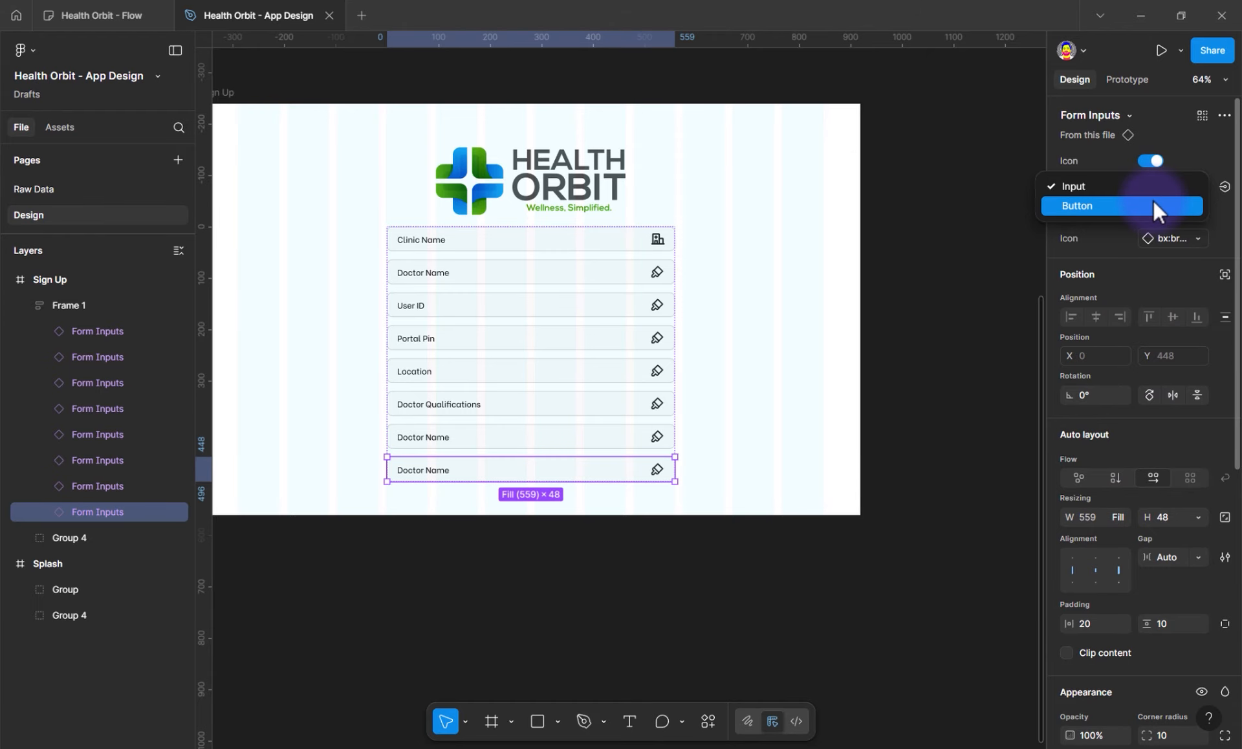
pyautogui.click(1152, 204)
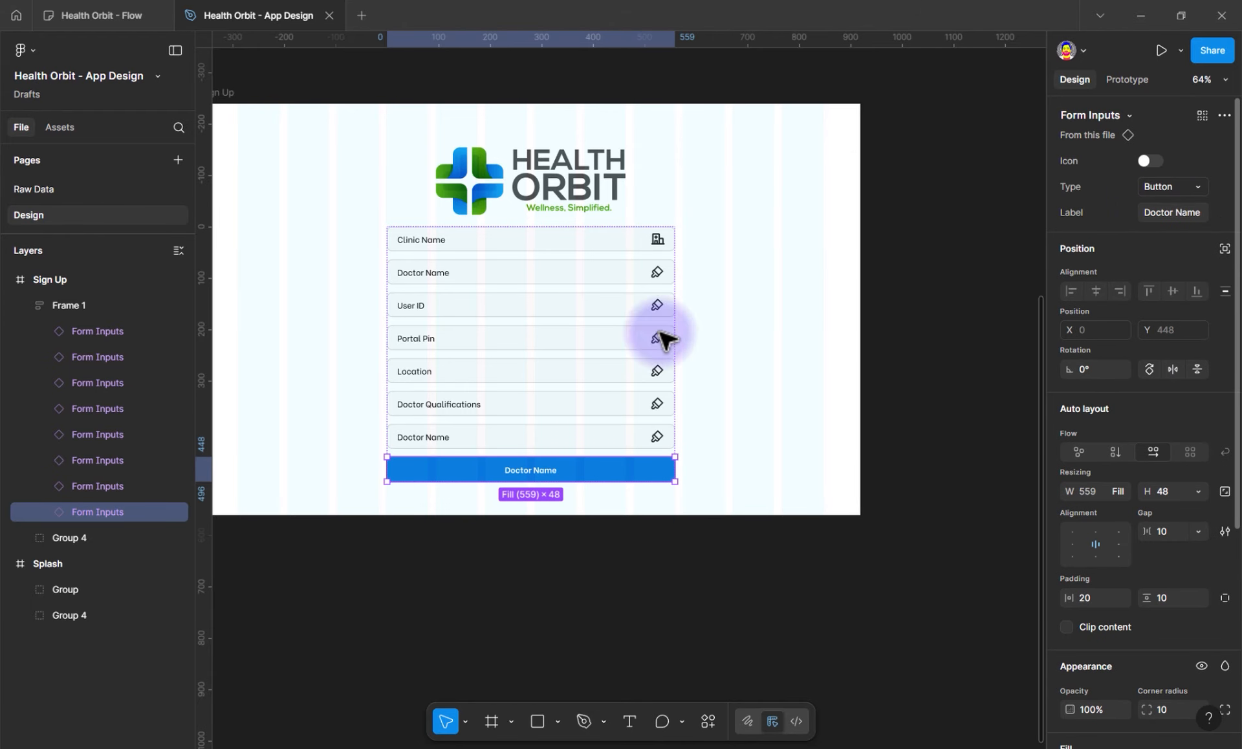
pyautogui.click(1157, 213)
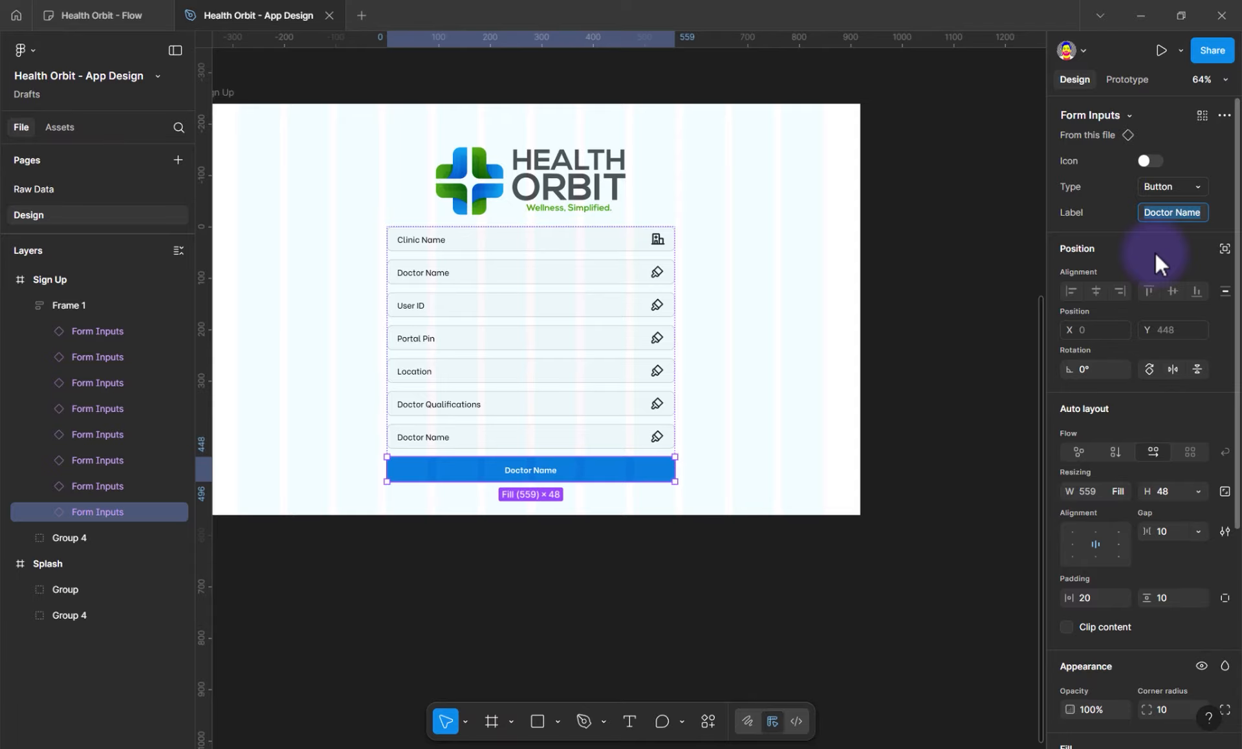
pyautogui.write('Create Account')
# Delete the extra Doctor Name field above the Create Account button and reposition the form stack at Y 264 beneath the logo
pyautogui.click(465, 437)
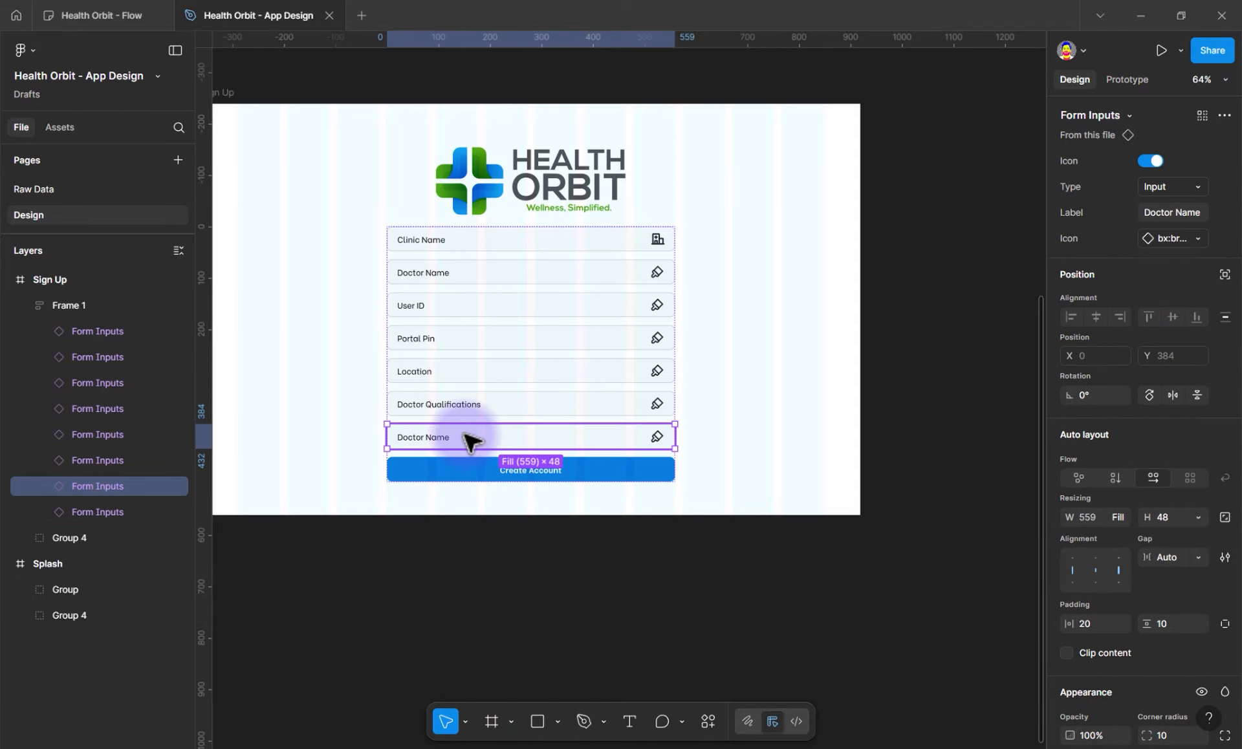
pyautogui.press('Delete')
pyautogui.click(1173, 194)
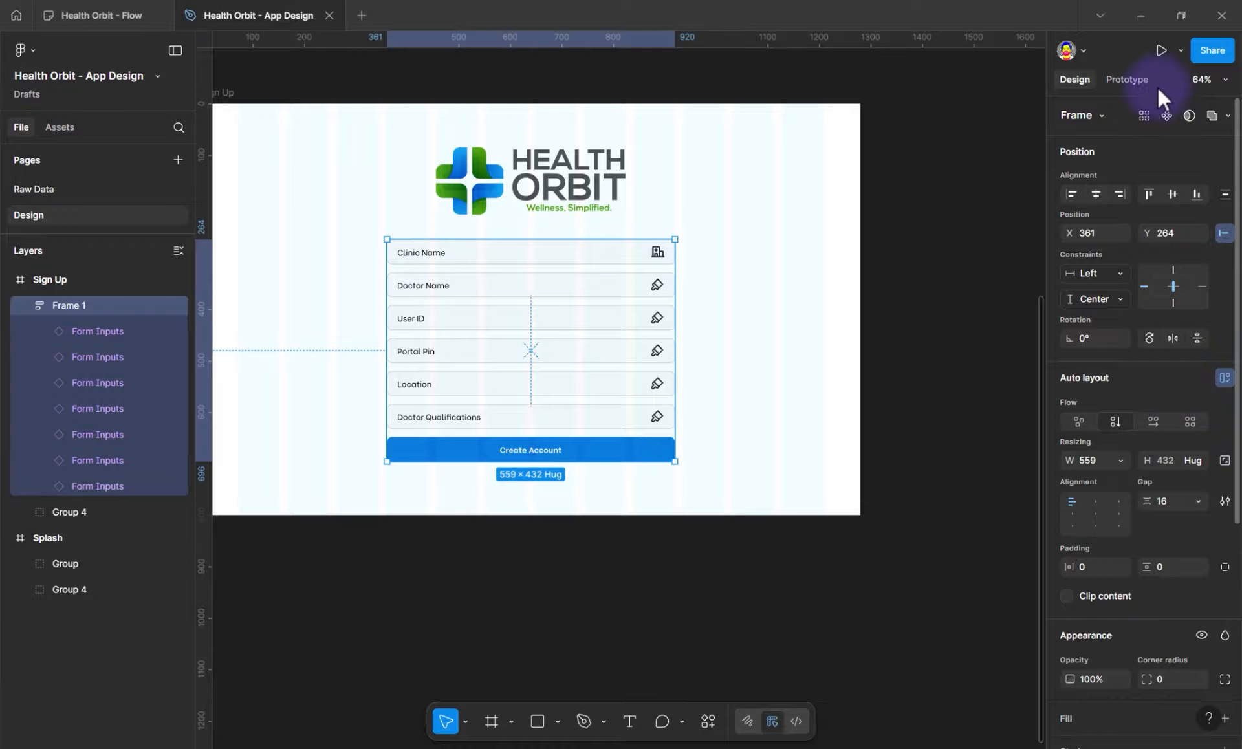
# Select the Sign Up frame, find and run the Pexels plugin, and move its window clear of the form
pyautogui.moveTo(388, 177); pyautogui.dragTo(505, 189)
pyautogui.click(335, 110)
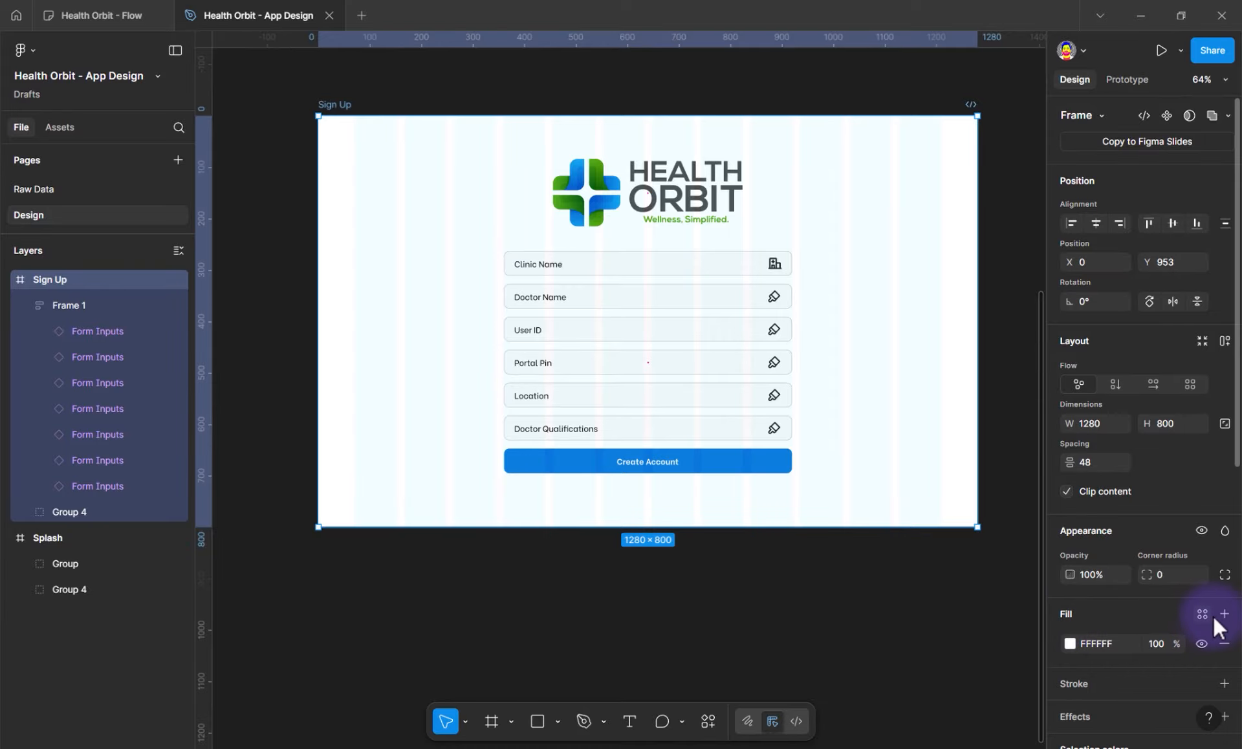
pyautogui.click(709, 720)
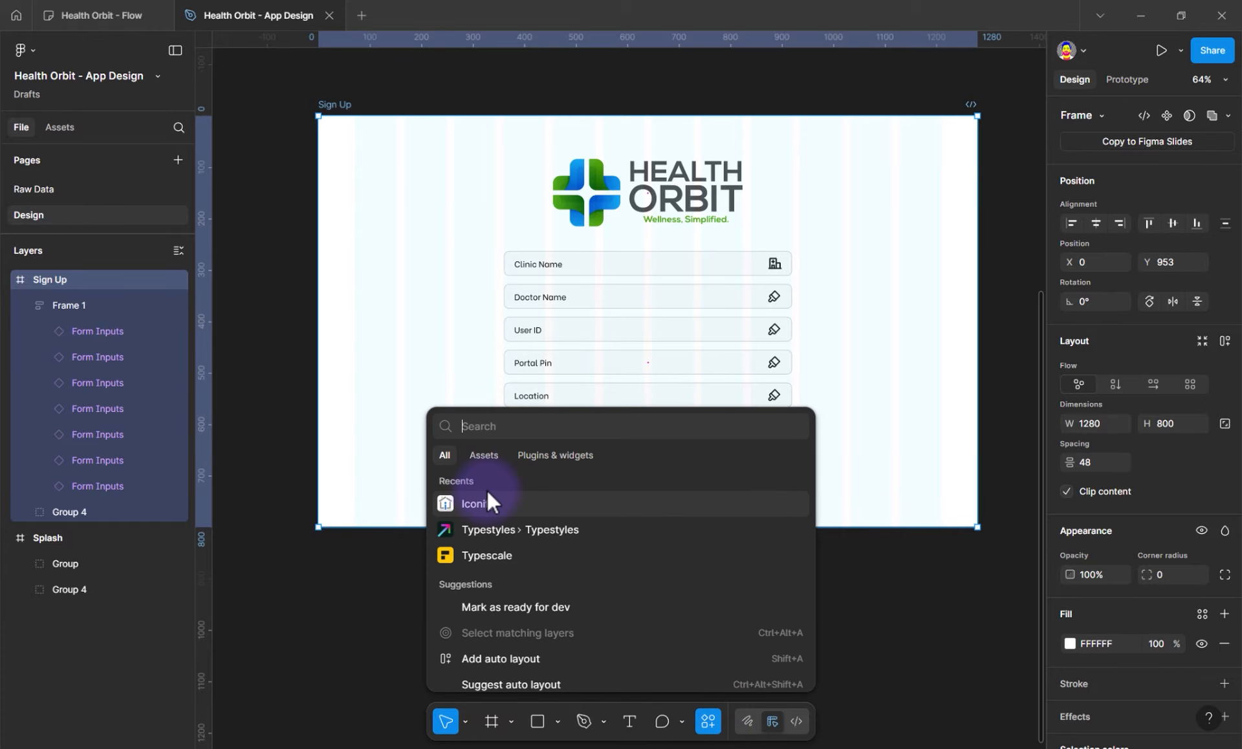
pyautogui.click(538, 455)
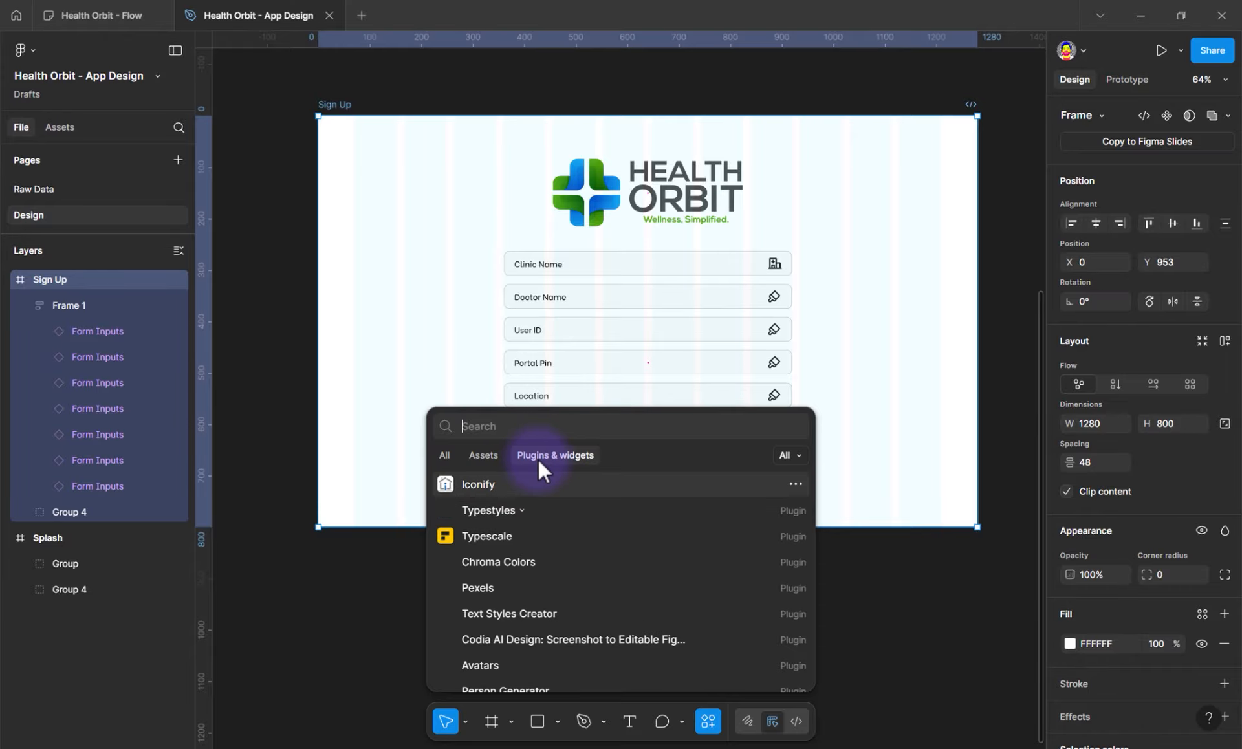
pyautogui.write('pexels')
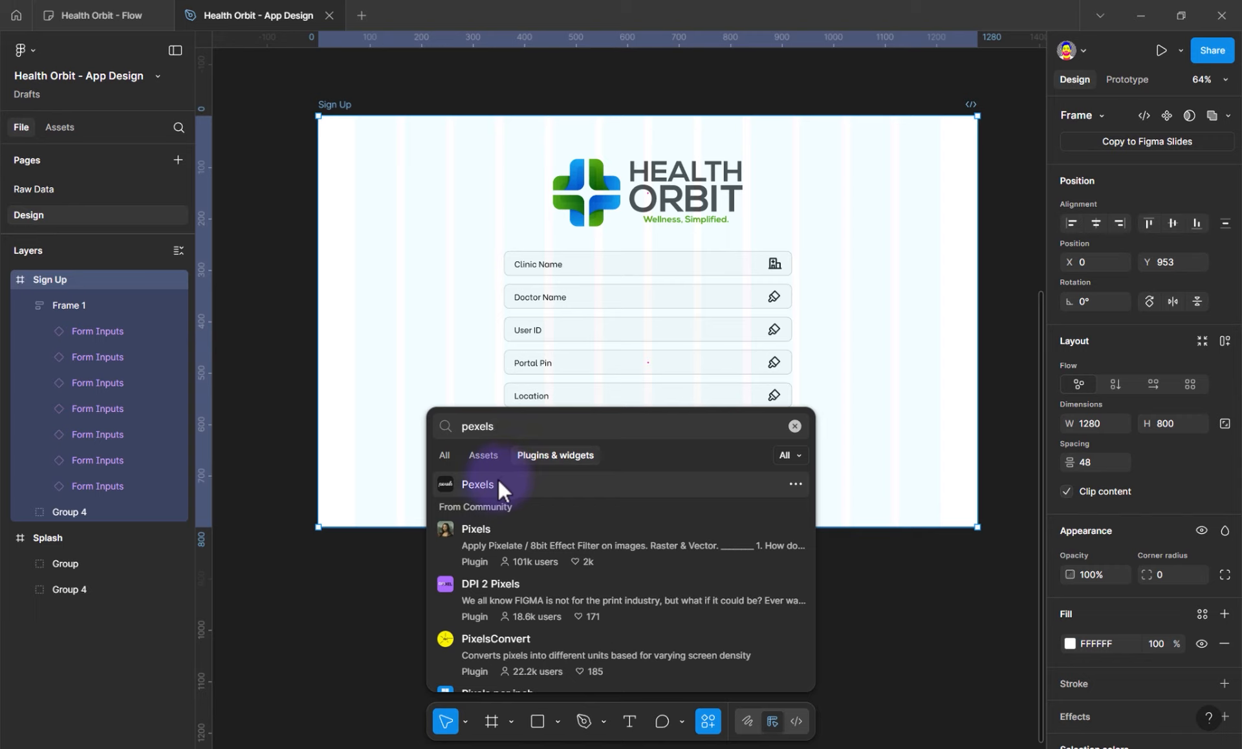
pyautogui.click(498, 484)
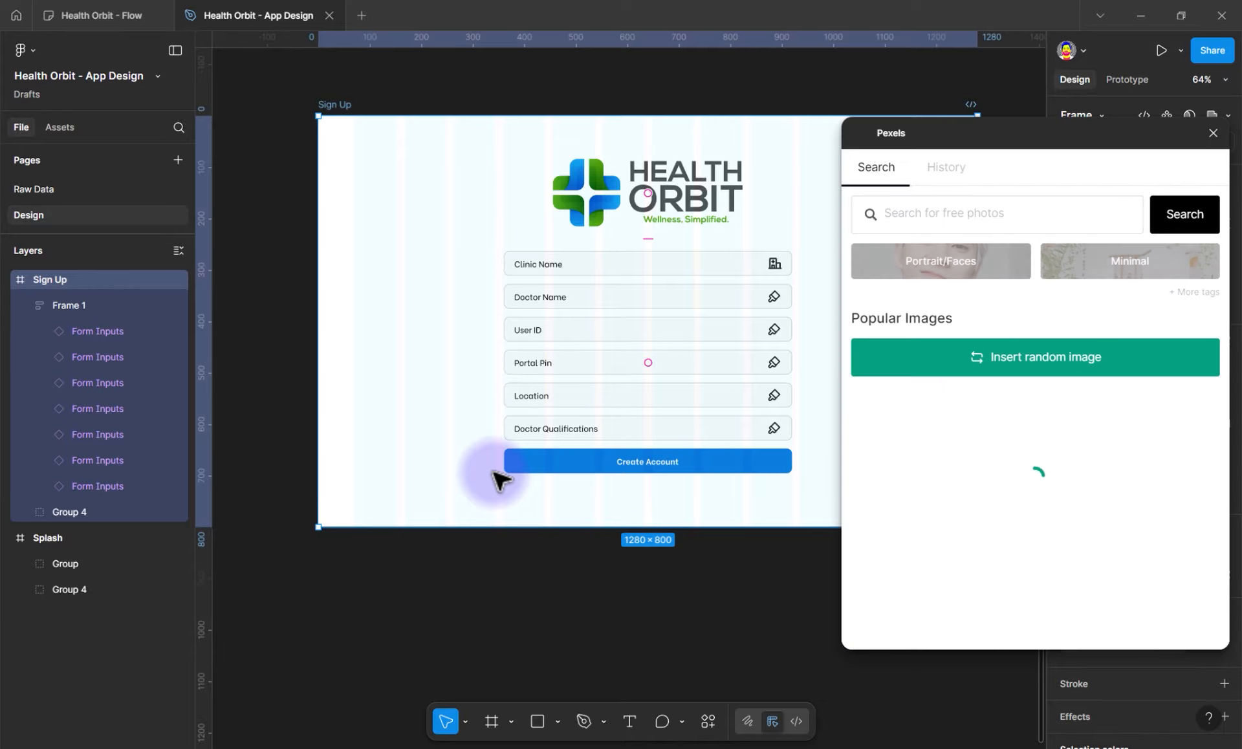
pyautogui.moveTo(946, 139); pyautogui.dragTo(167, 87)
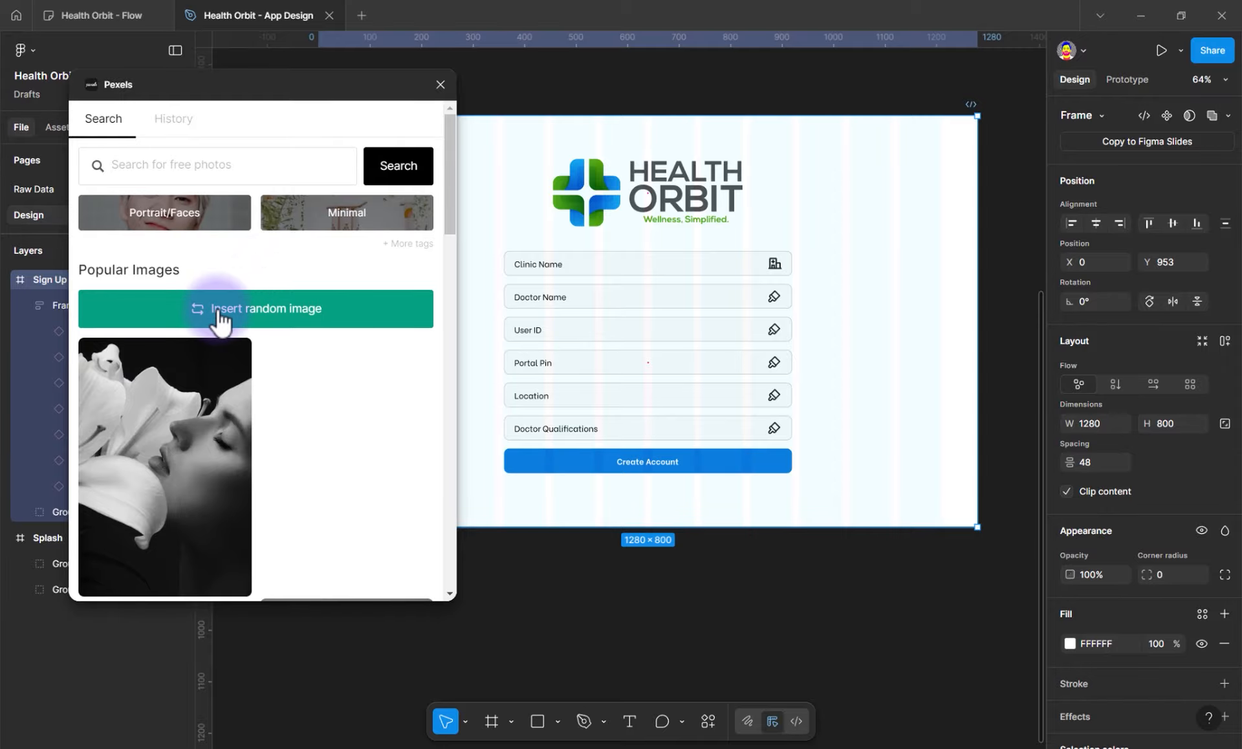
# Search Pexels for "Health Backgrounds" and look through the photos
pyautogui.click(209, 163)
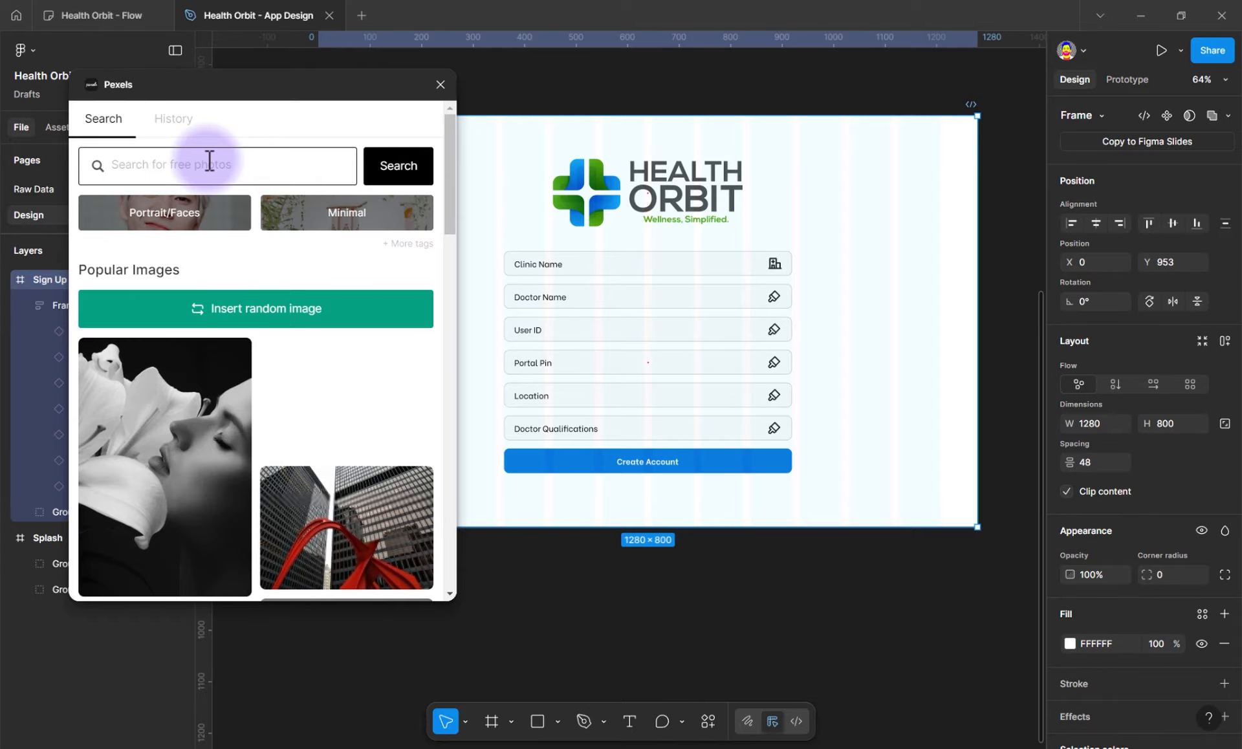
pyautogui.write('Health ')
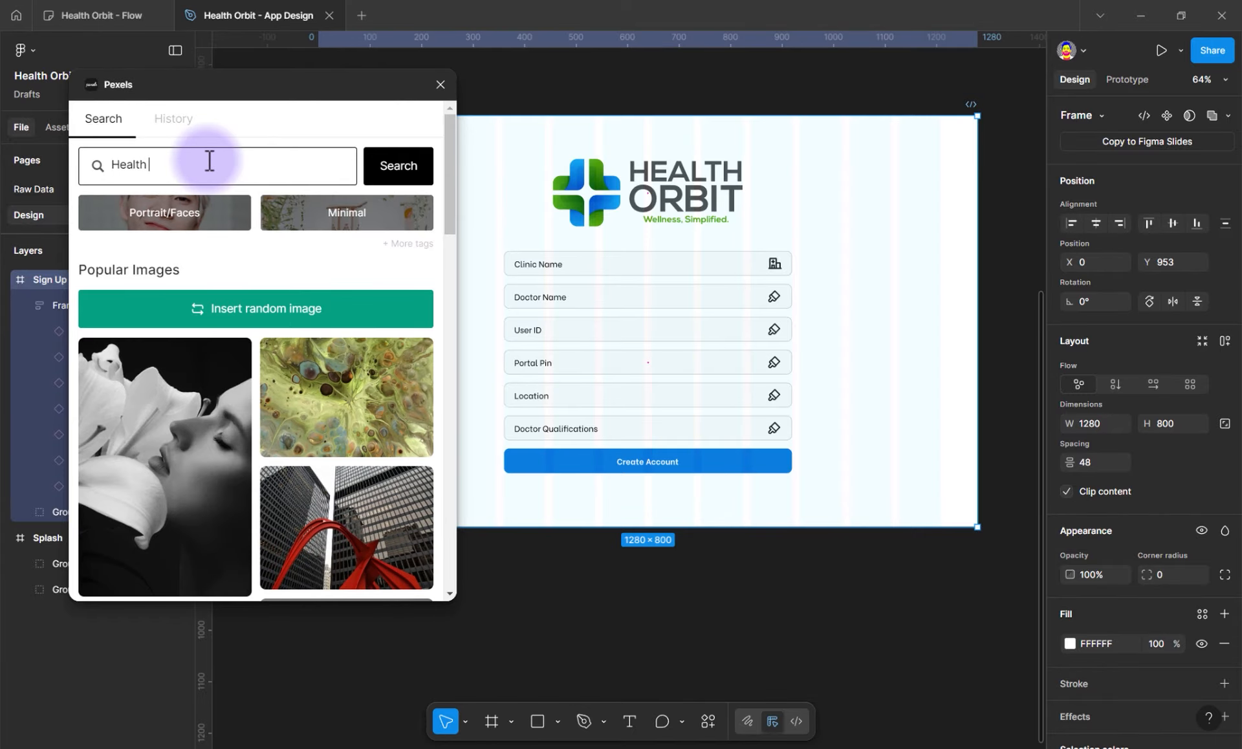
pyautogui.write('Backgrounds')
pyautogui.press('Return')
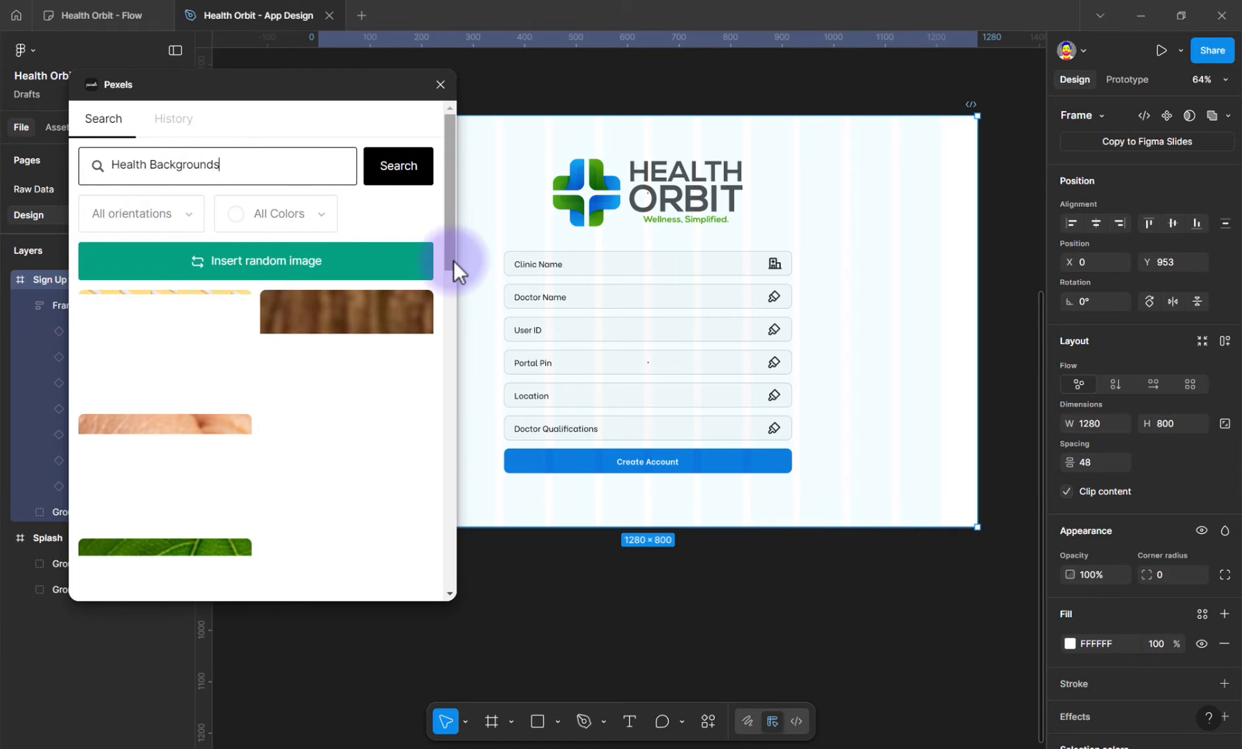
pyautogui.moveTo(451, 261); pyautogui.dragTo(455, 309)
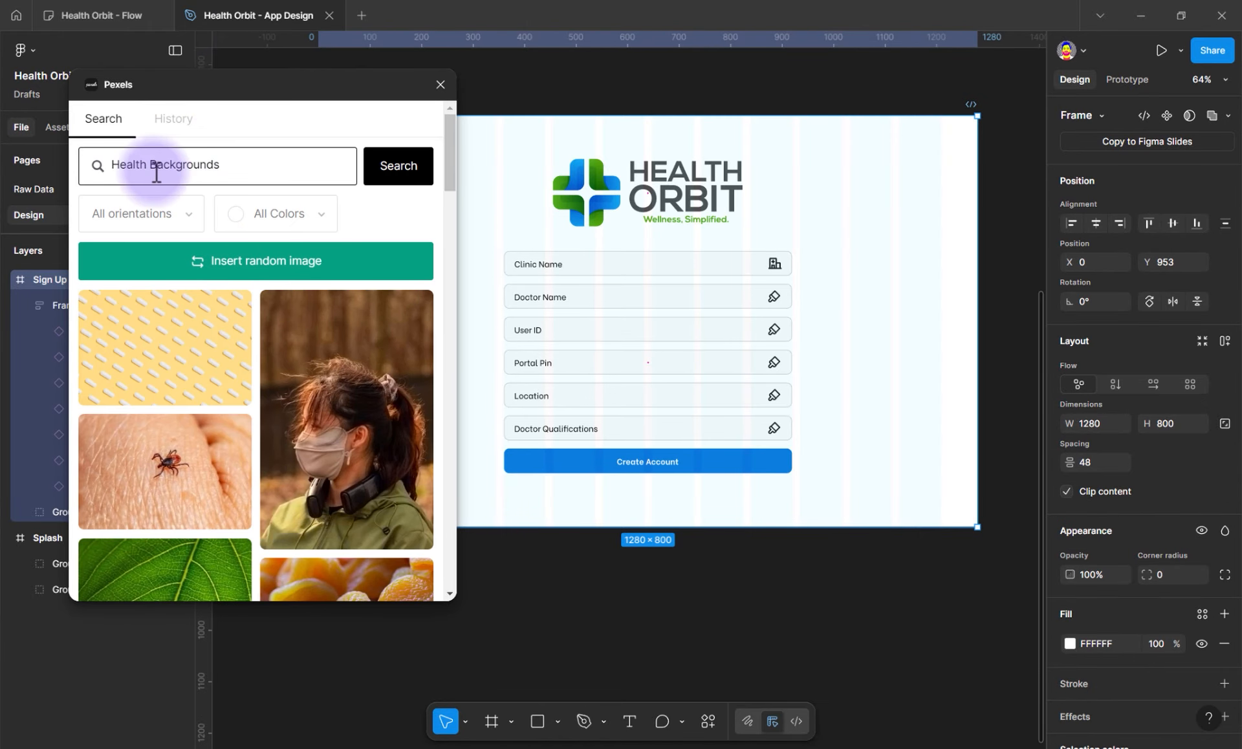
# Search Pexels for "white Backgrounds", apply the grey-white image with diagonal striped shadows as the Sign Up frame's fill, and close the plugin
pyautogui.doubleClick(98, 165)
pyautogui.write('white')
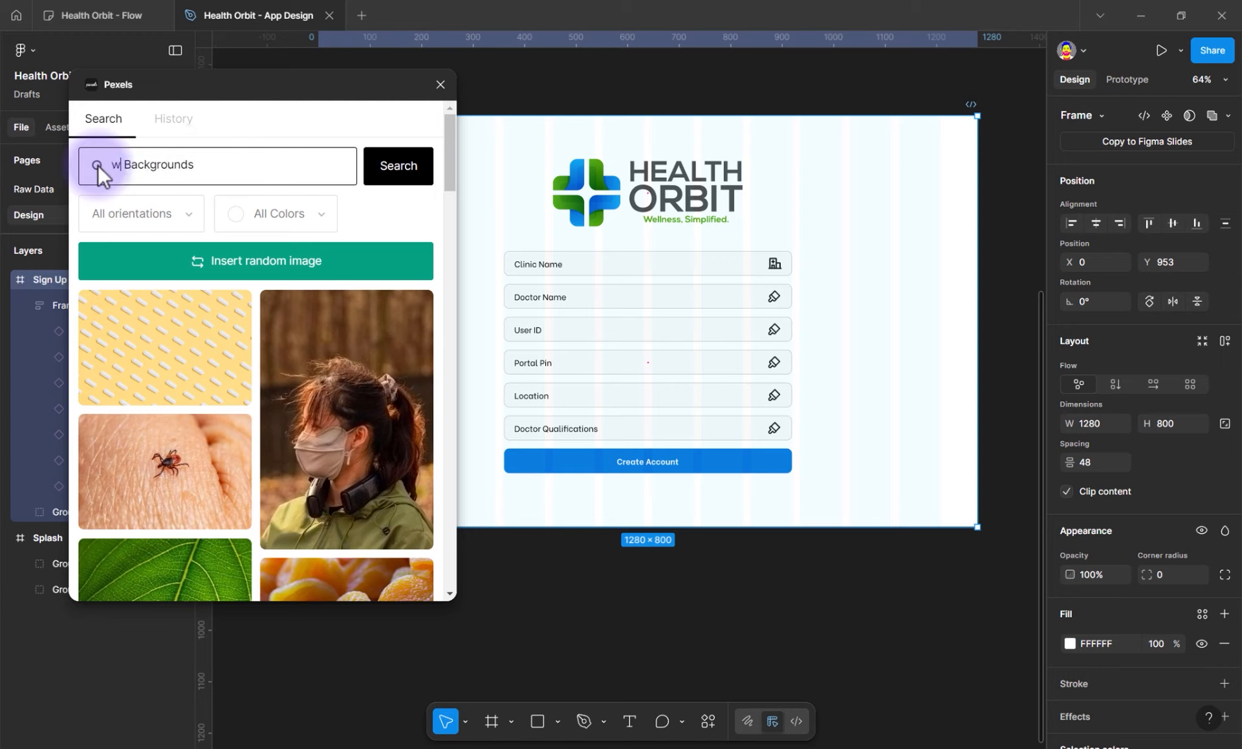
pyautogui.press('Return')
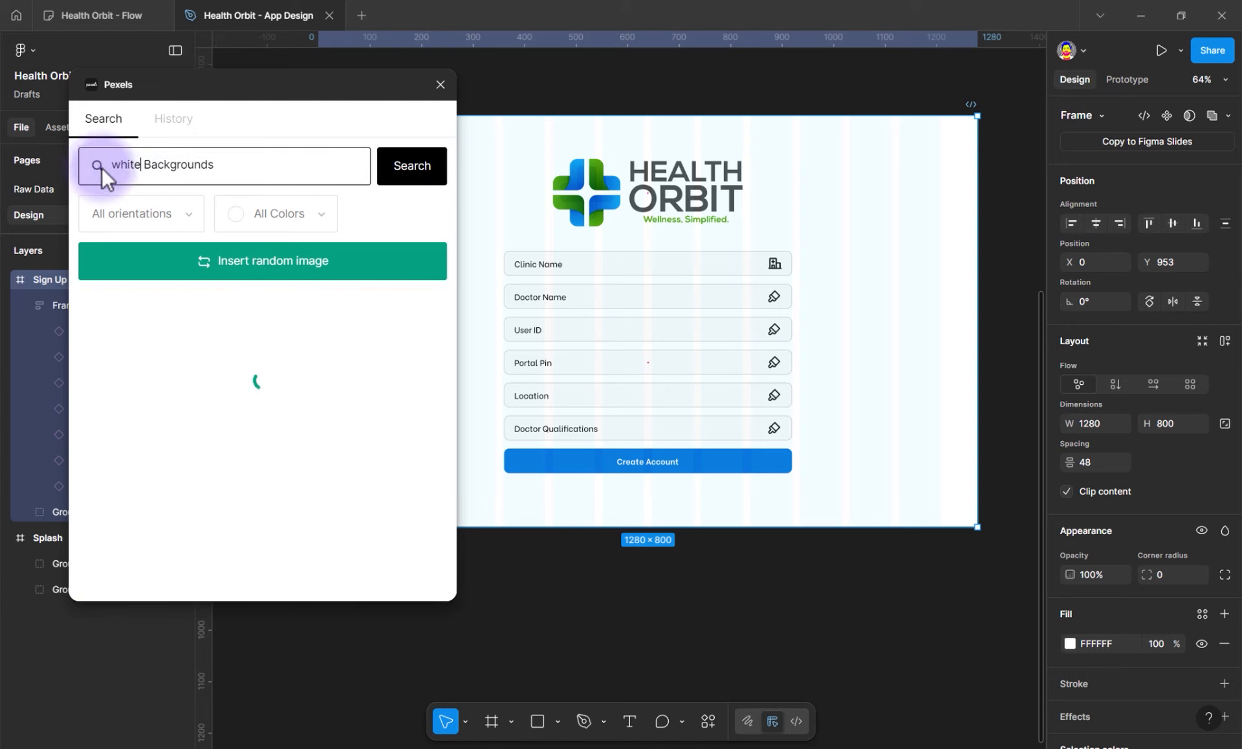
pyautogui.scroll(-3, 323, 388)
pyautogui.scroll(3, 205, 547)
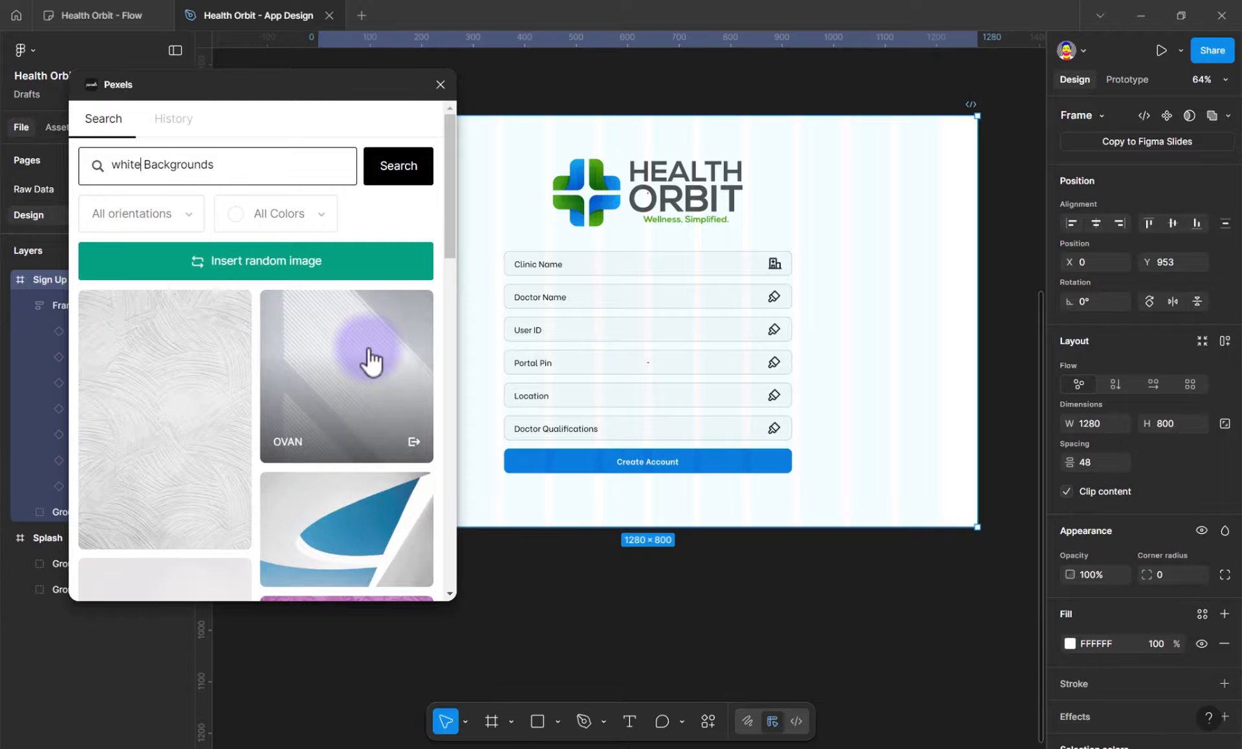
pyautogui.click(370, 361)
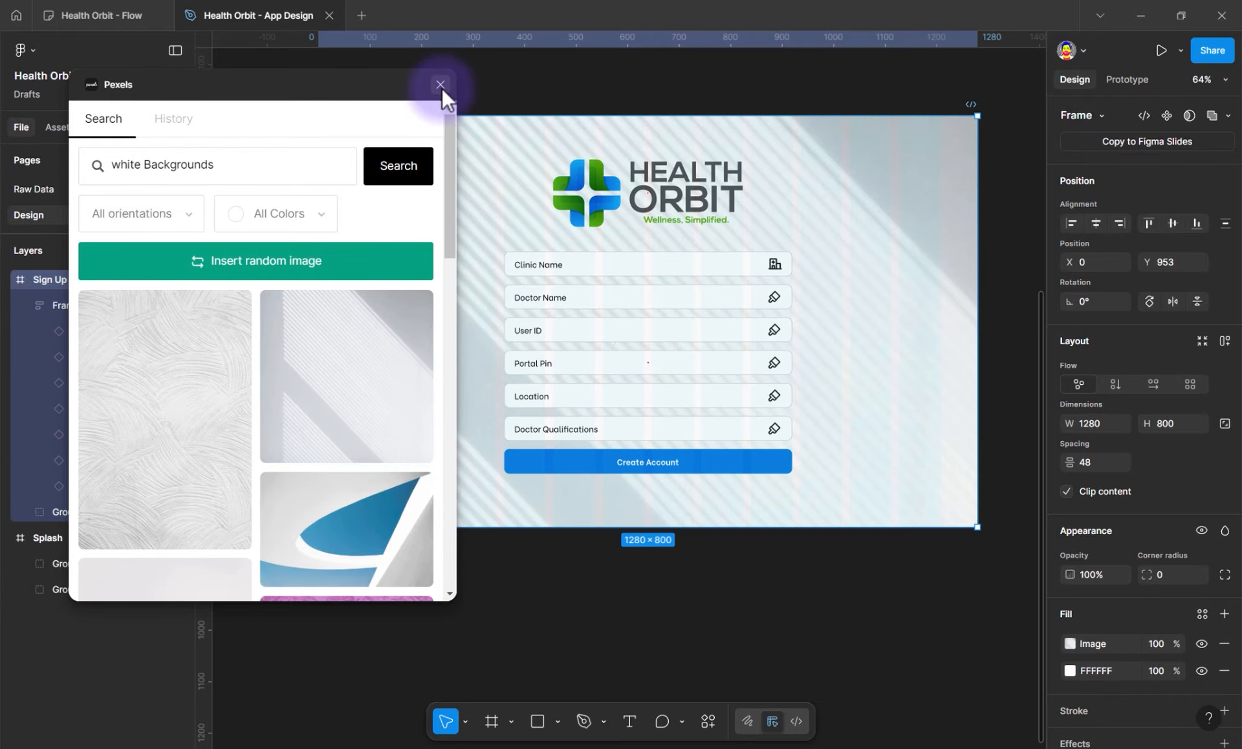
pyautogui.click(440, 85)
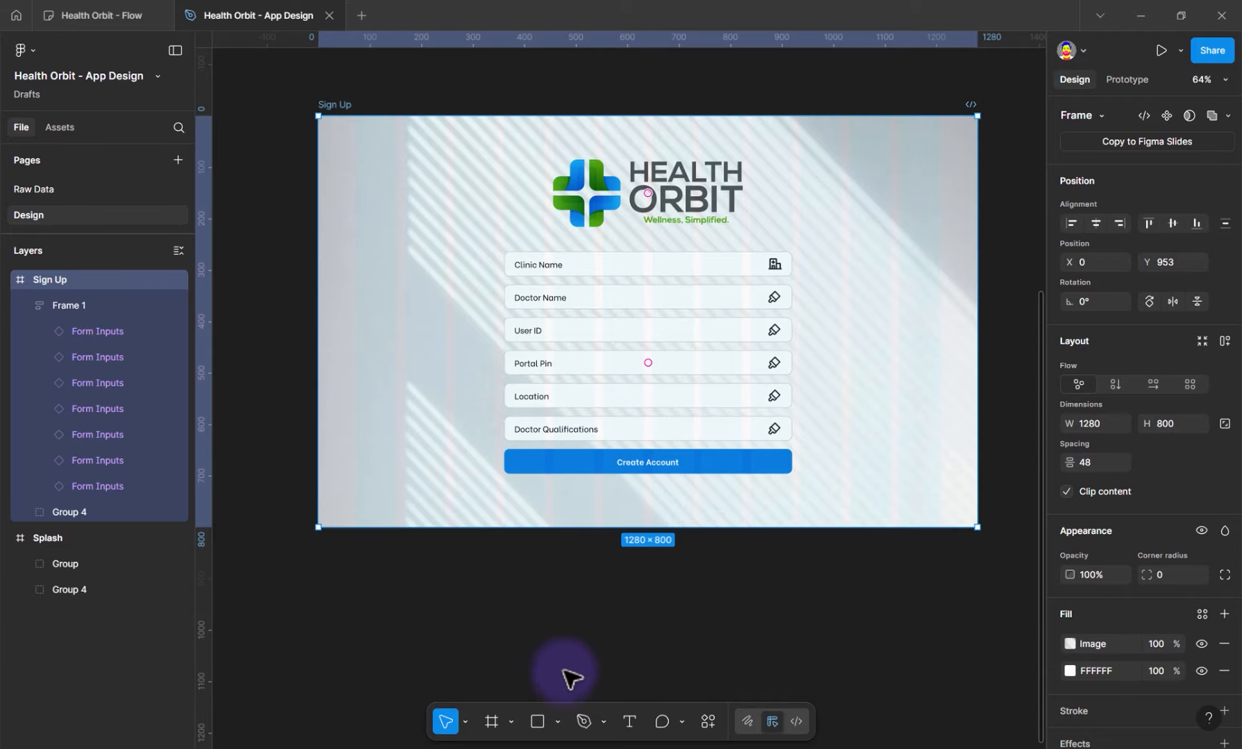
# Preview the Sign Up screen as a prototype in its tablet frame and close the preview
pyautogui.press('p')
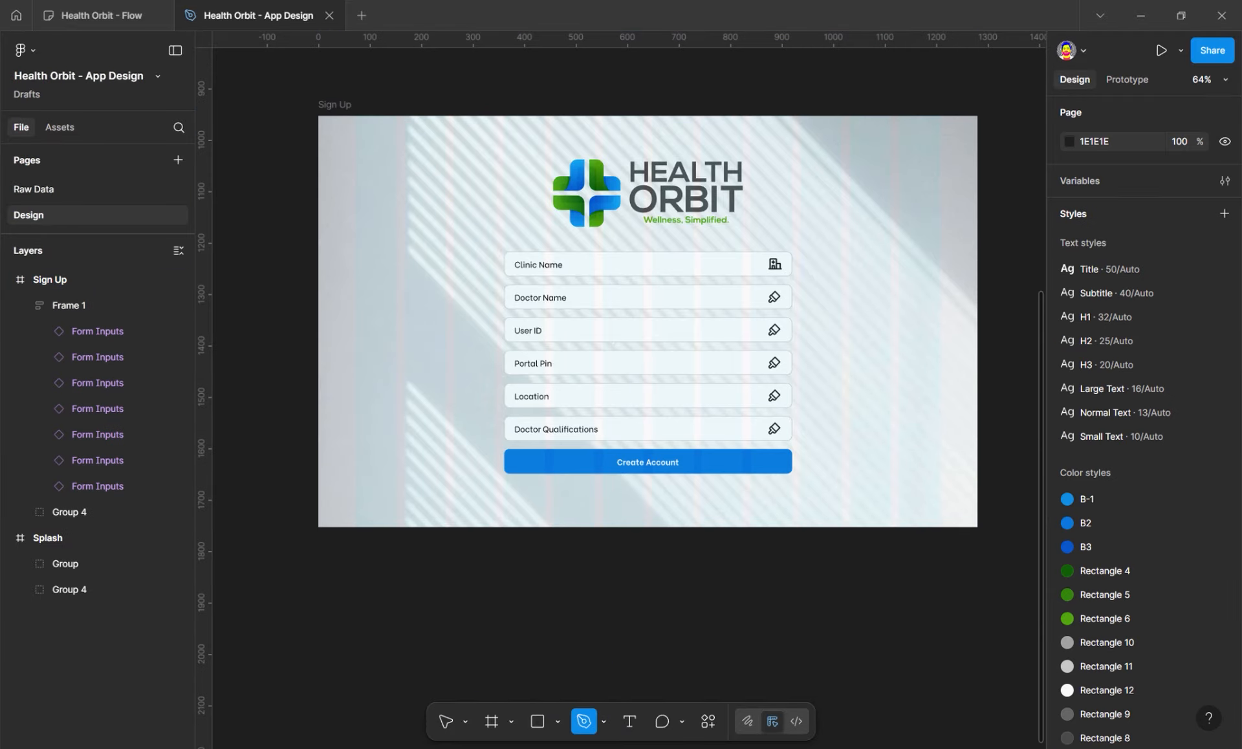
pyautogui.hotkey('ctrl', 'alt', 'Return')
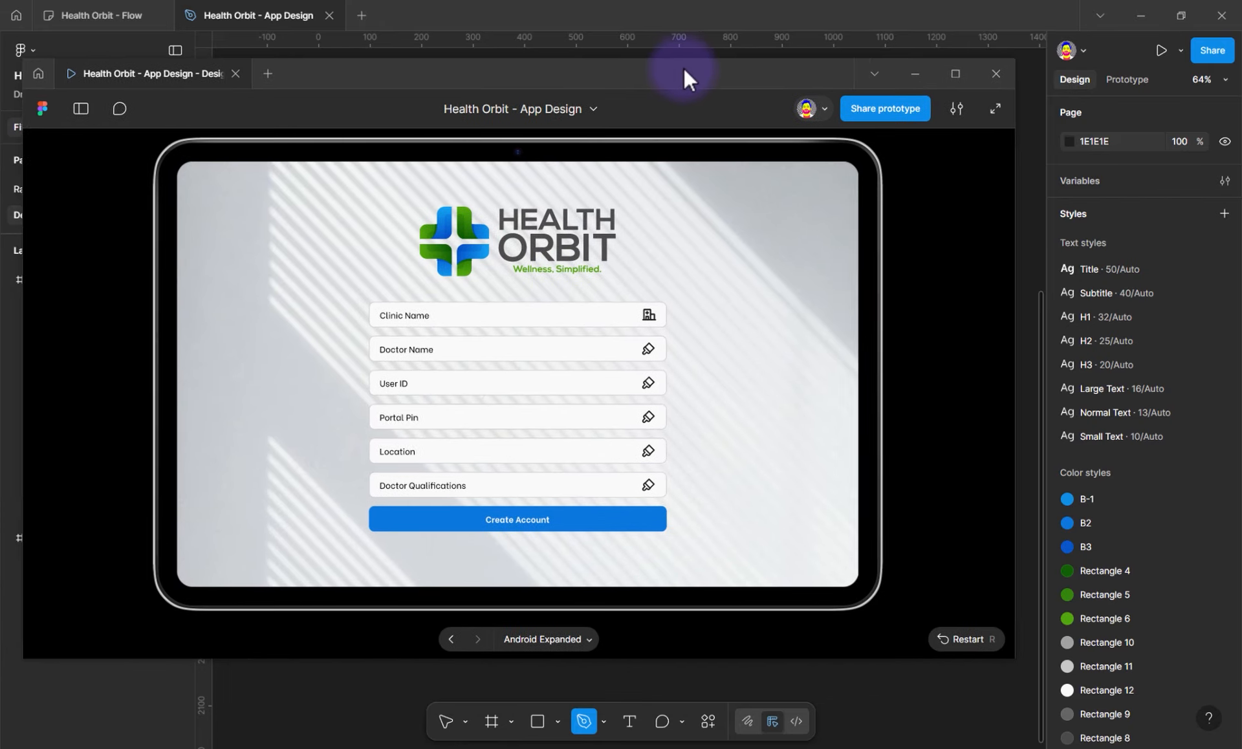
pyautogui.moveTo(714, 71); pyautogui.dragTo(728, 77)
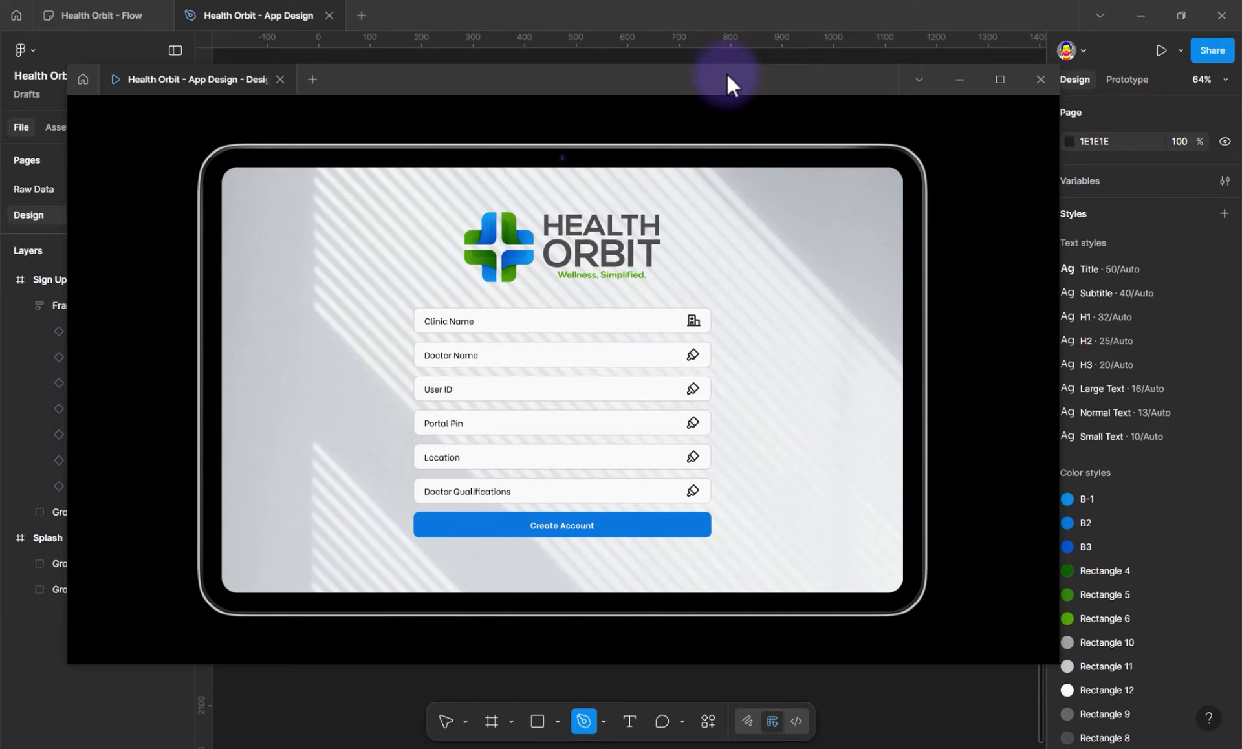
pyautogui.press('Escape')
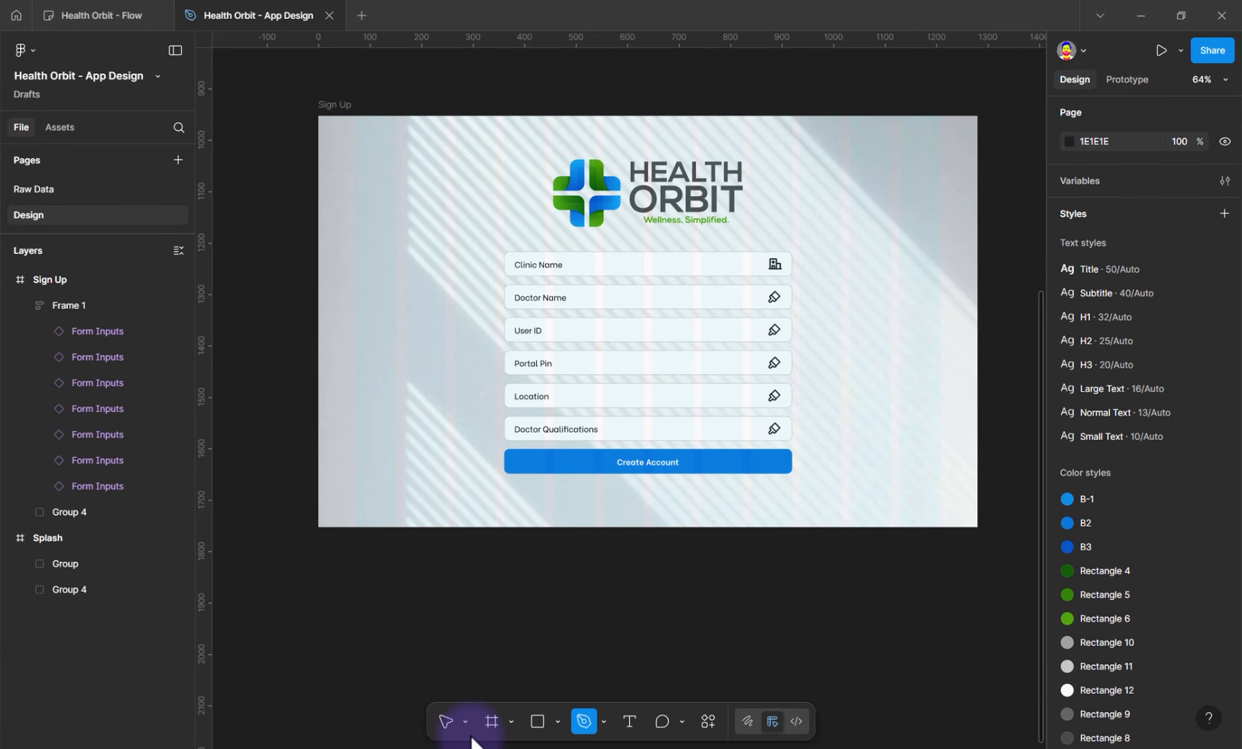
# Try a black 000000 overlay fill at 54% on the Sign Up frame, check it in the preview, and remove it
pyautogui.click(441, 722)
pyautogui.click(341, 107)
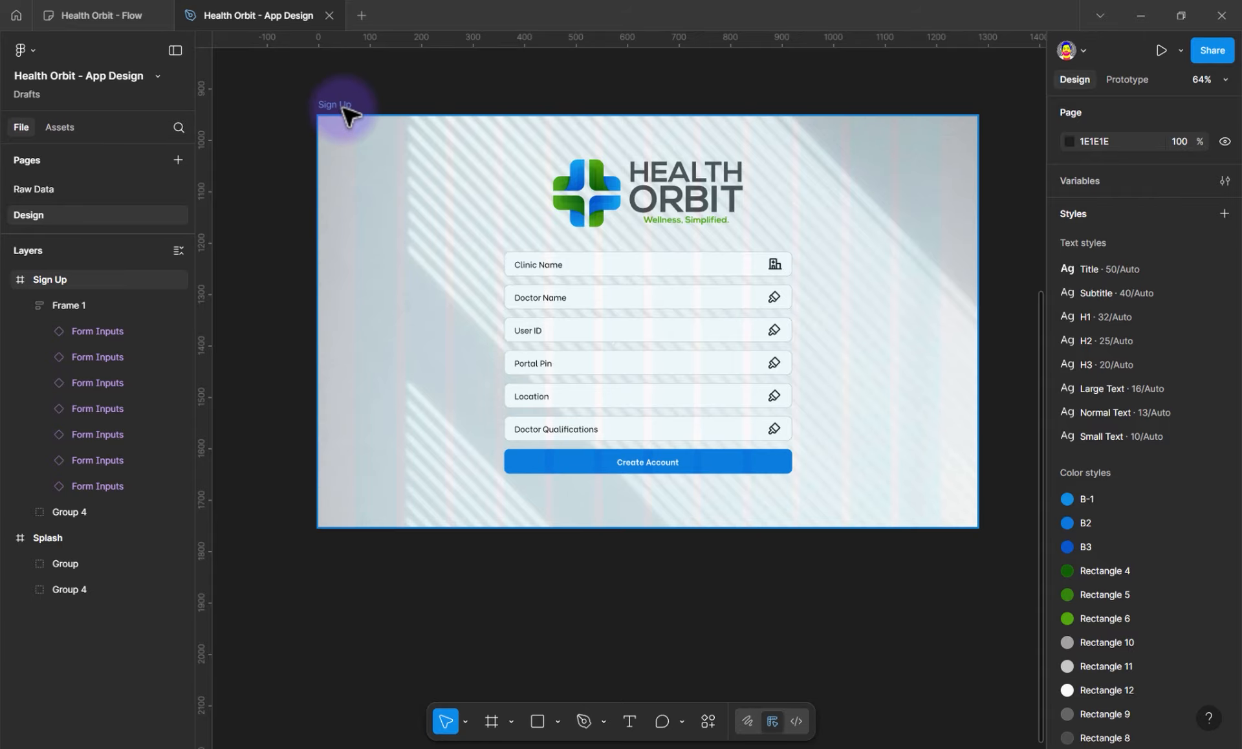
pyautogui.click(793, 473)
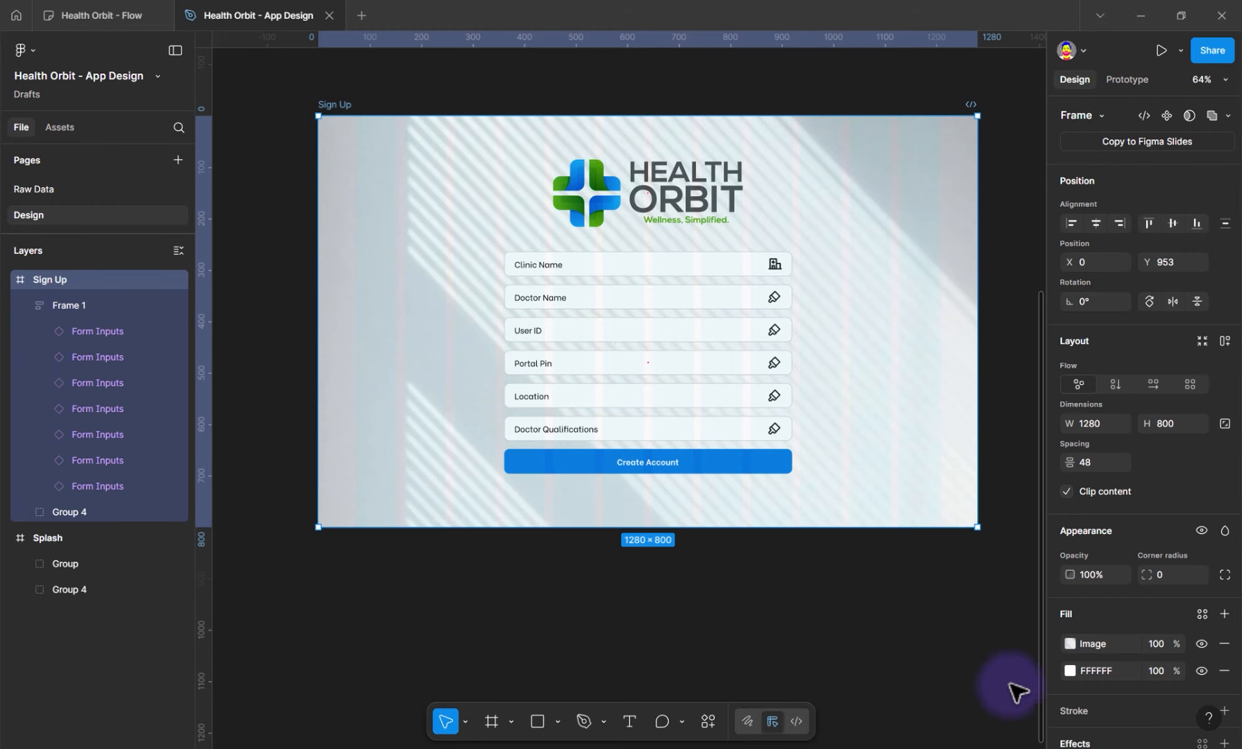
pyautogui.click(1222, 614)
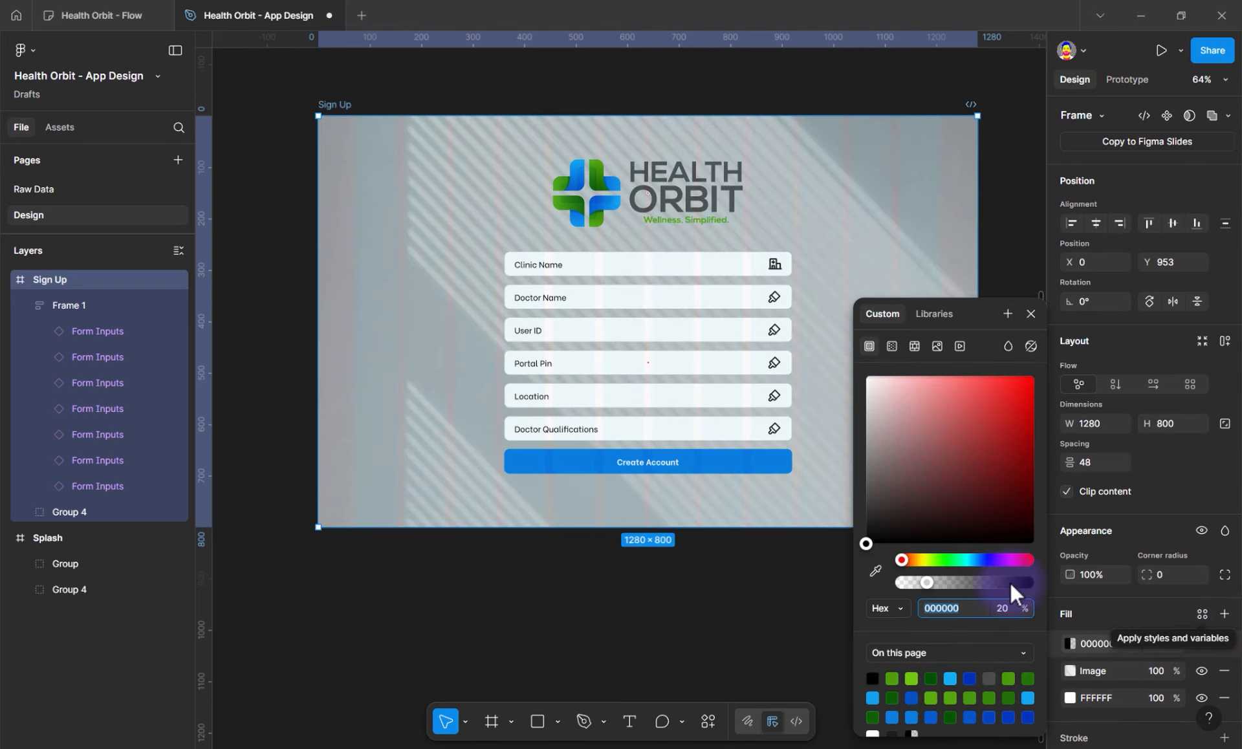
pyautogui.click(970, 584)
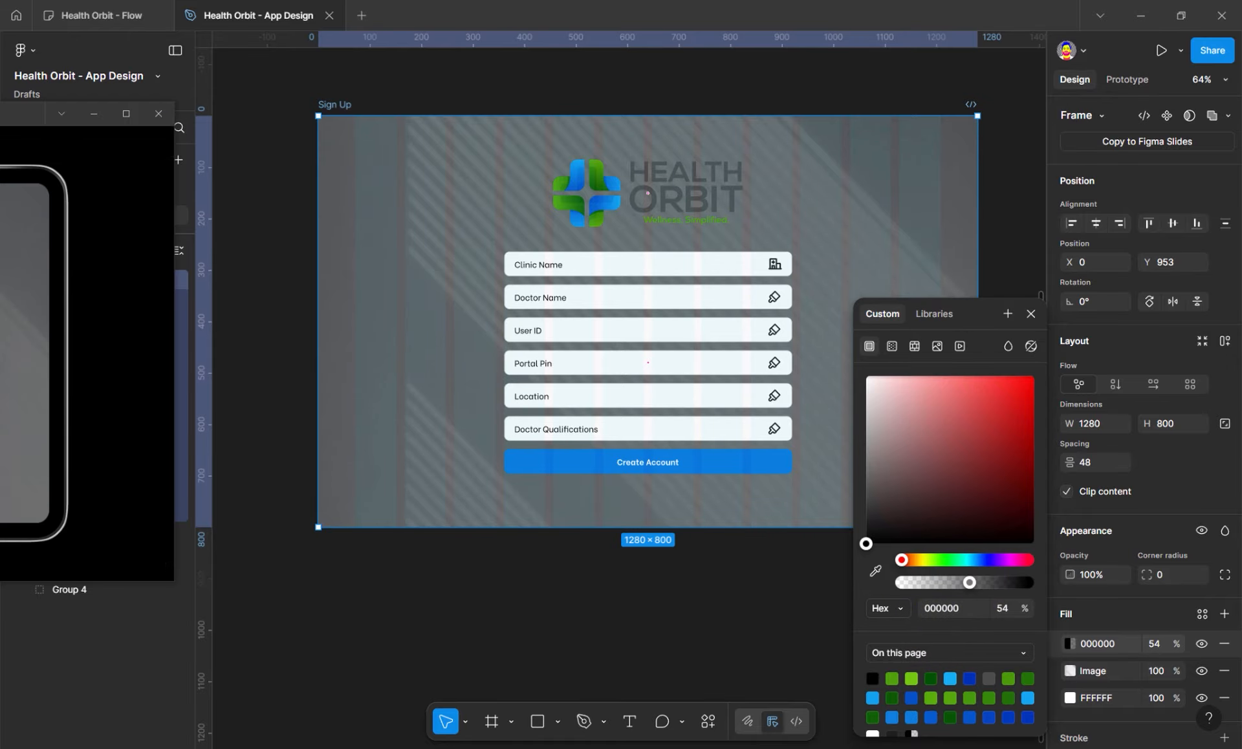
pyautogui.moveTo(0, 115); pyautogui.dragTo(497, 97)
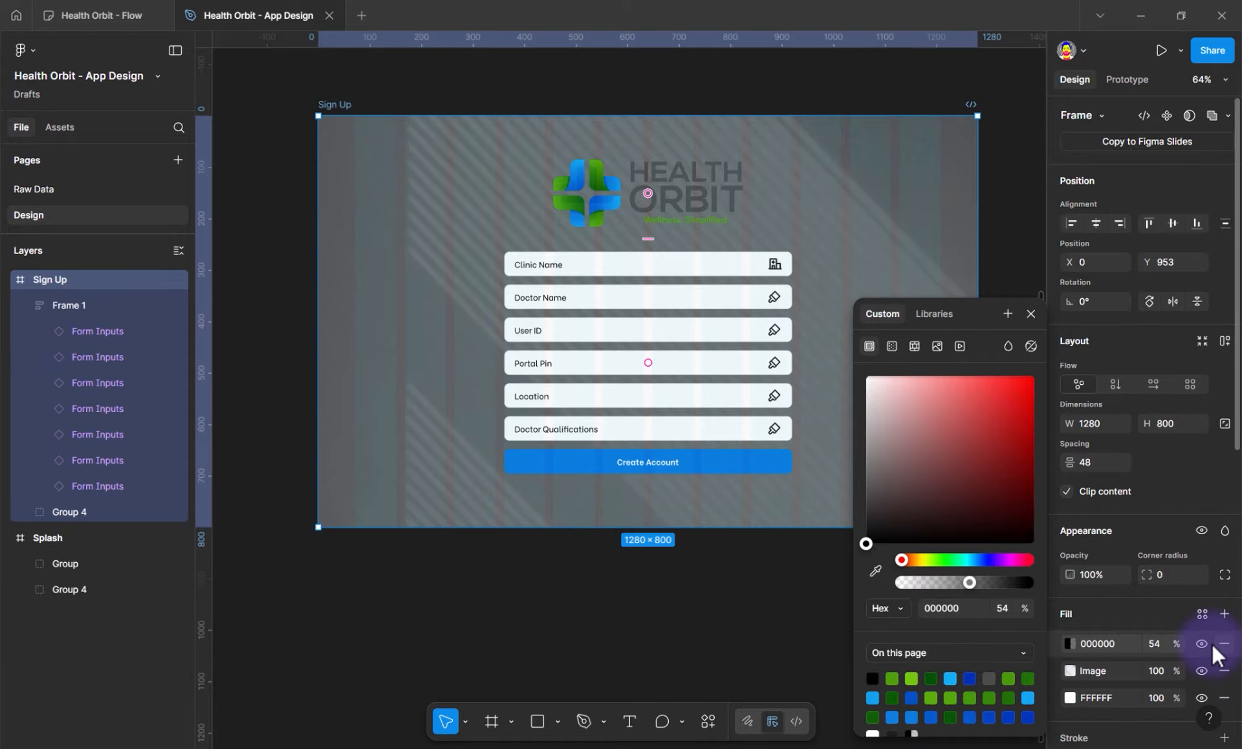
pyautogui.click(1222, 643)
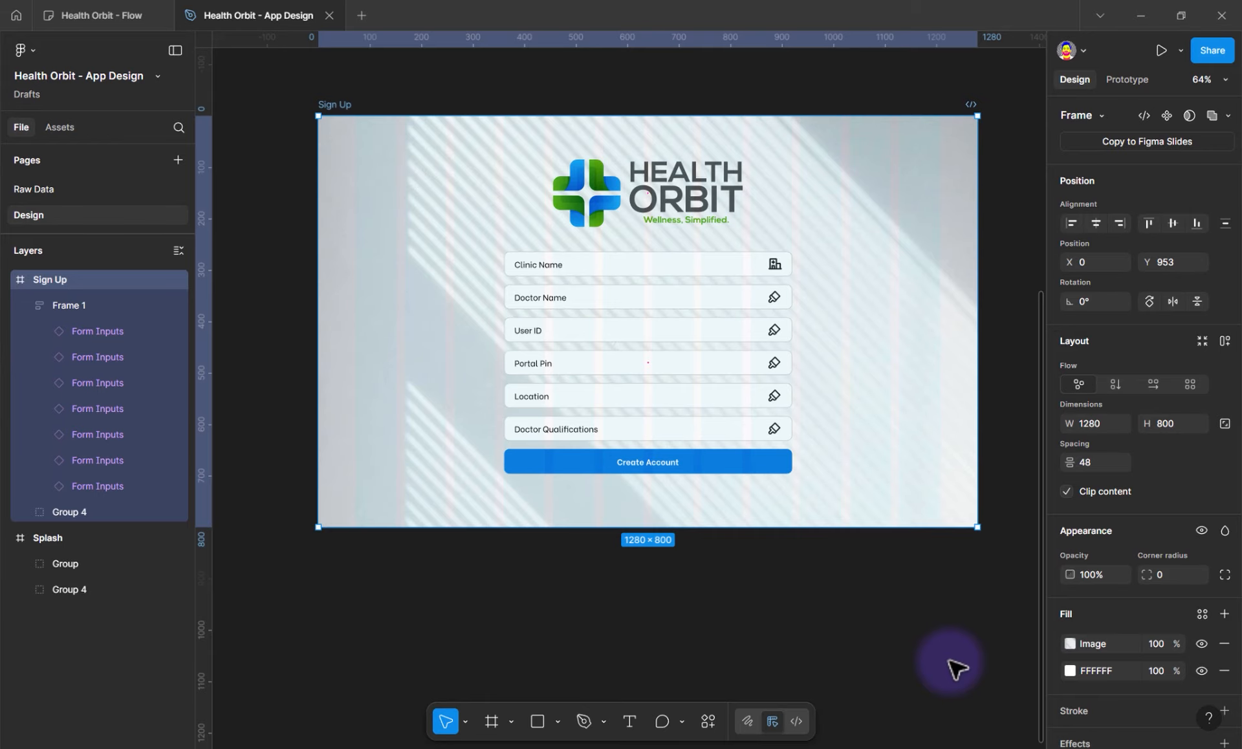
# Duplicate the Sign Up frame and rename the copy as Sign In
pyautogui.scroll(-4, 950, 686)
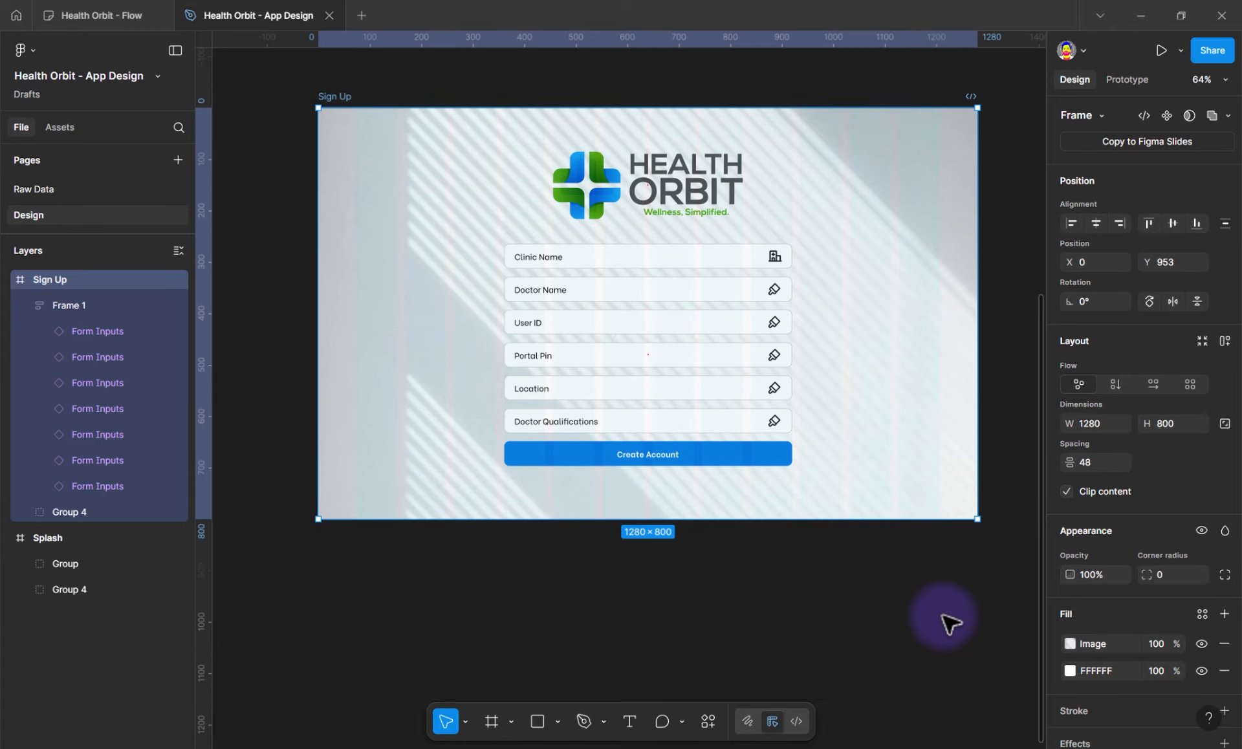
pyautogui.hotkey('ctrl', 'd')
pyautogui.doubleClick(437, 368)
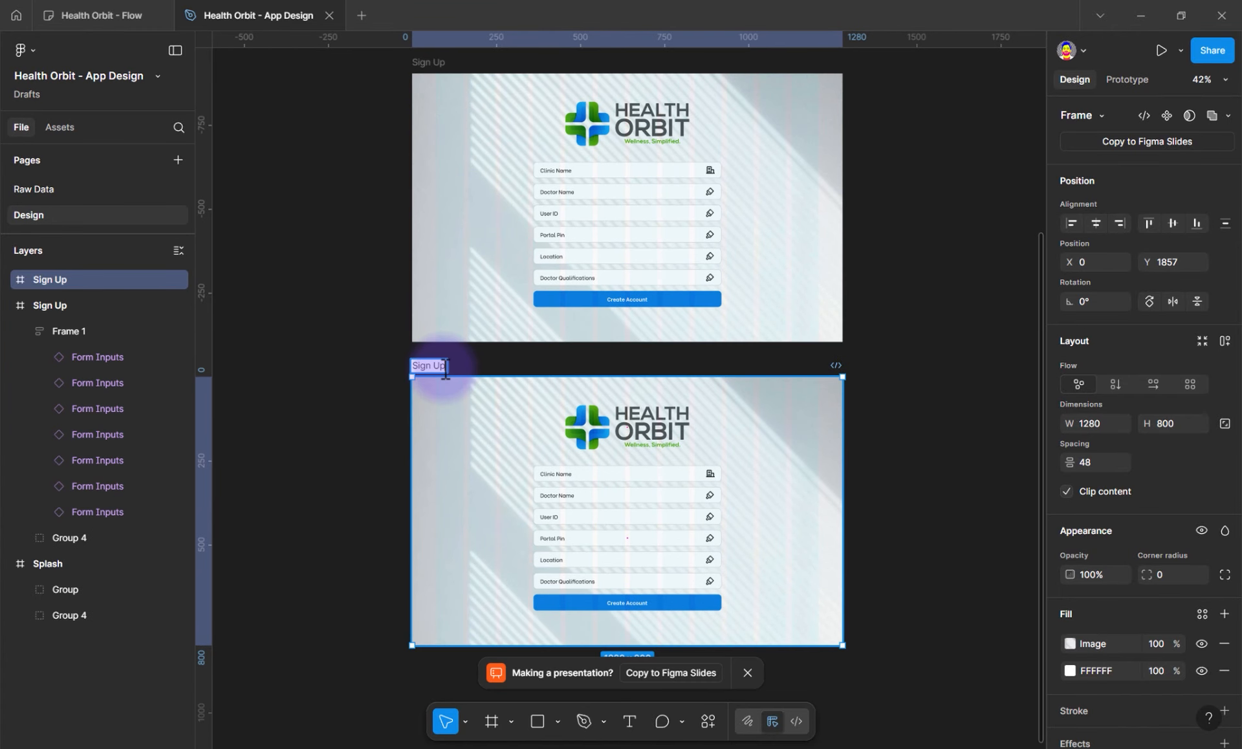
pyautogui.write('In')
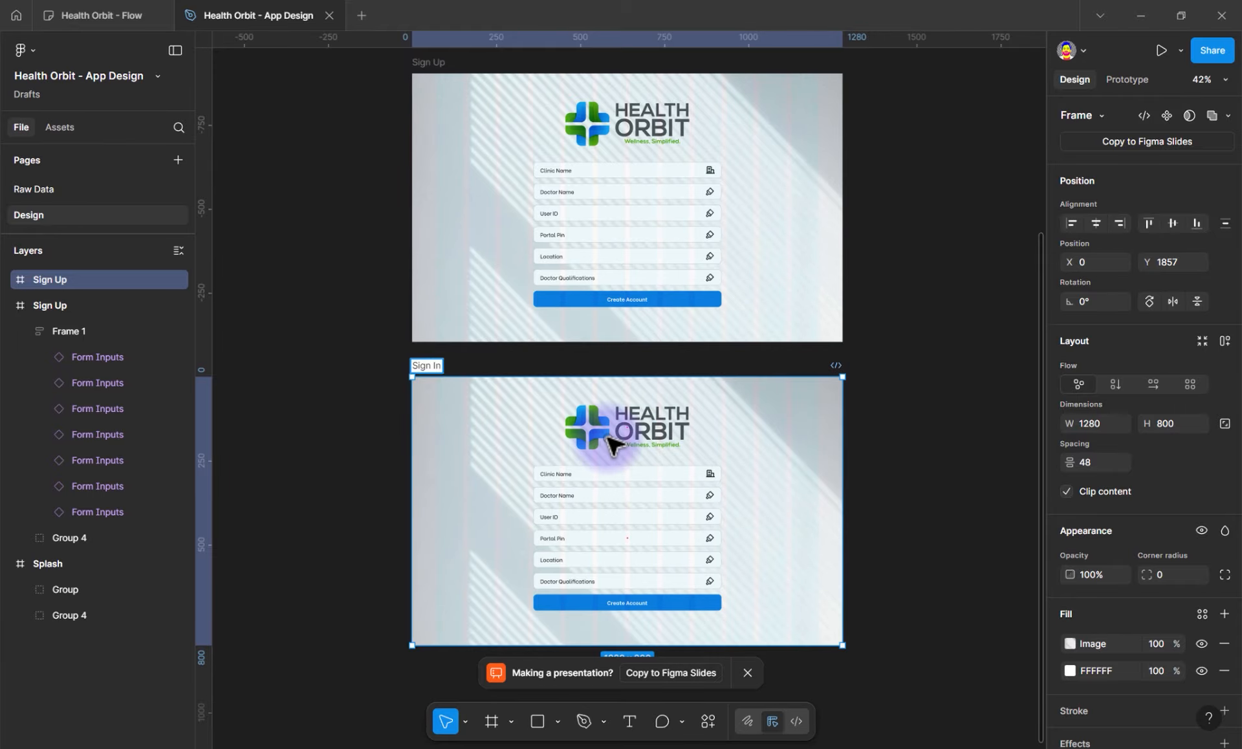
pyautogui.press('Return')
pyautogui.press('Escape')
# Try deleting several Sign In form fields together, and undo the deletion
pyautogui.doubleClick(589, 478)
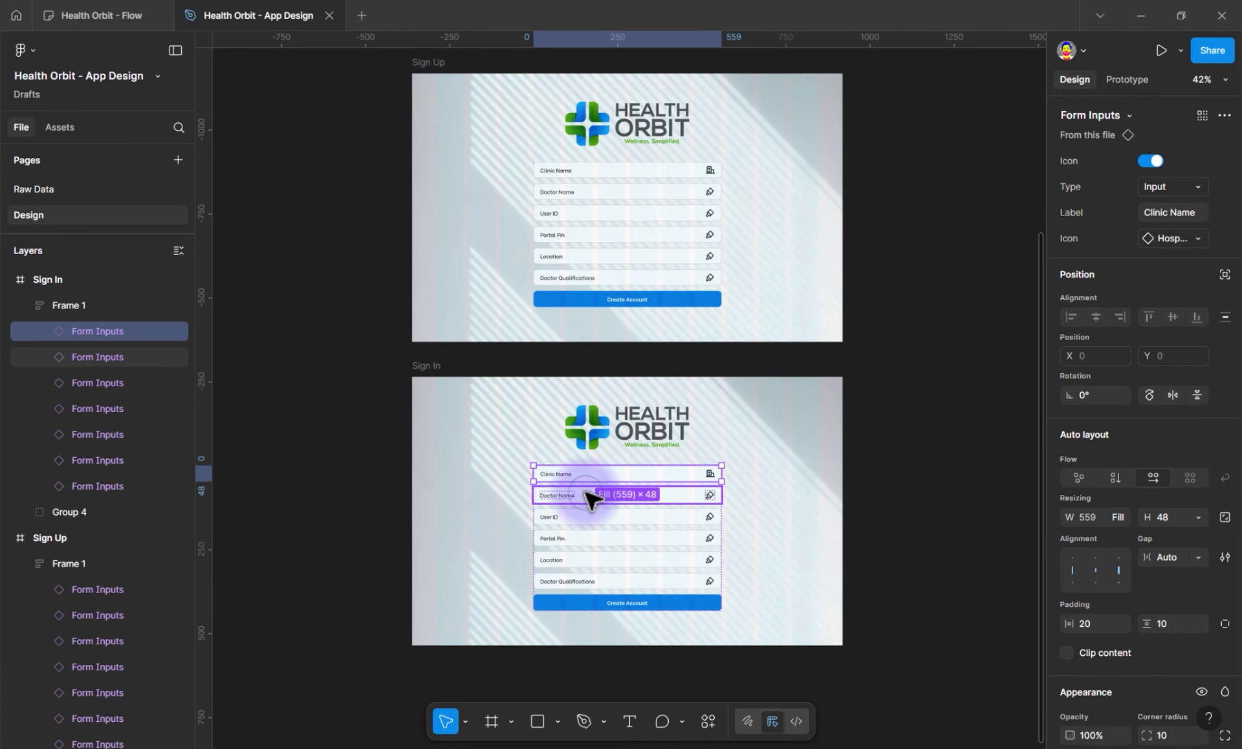
pyautogui.click(587, 494)
pyautogui.keyDown('shift'); pyautogui.click(589, 472); pyautogui.keyUp('shift')
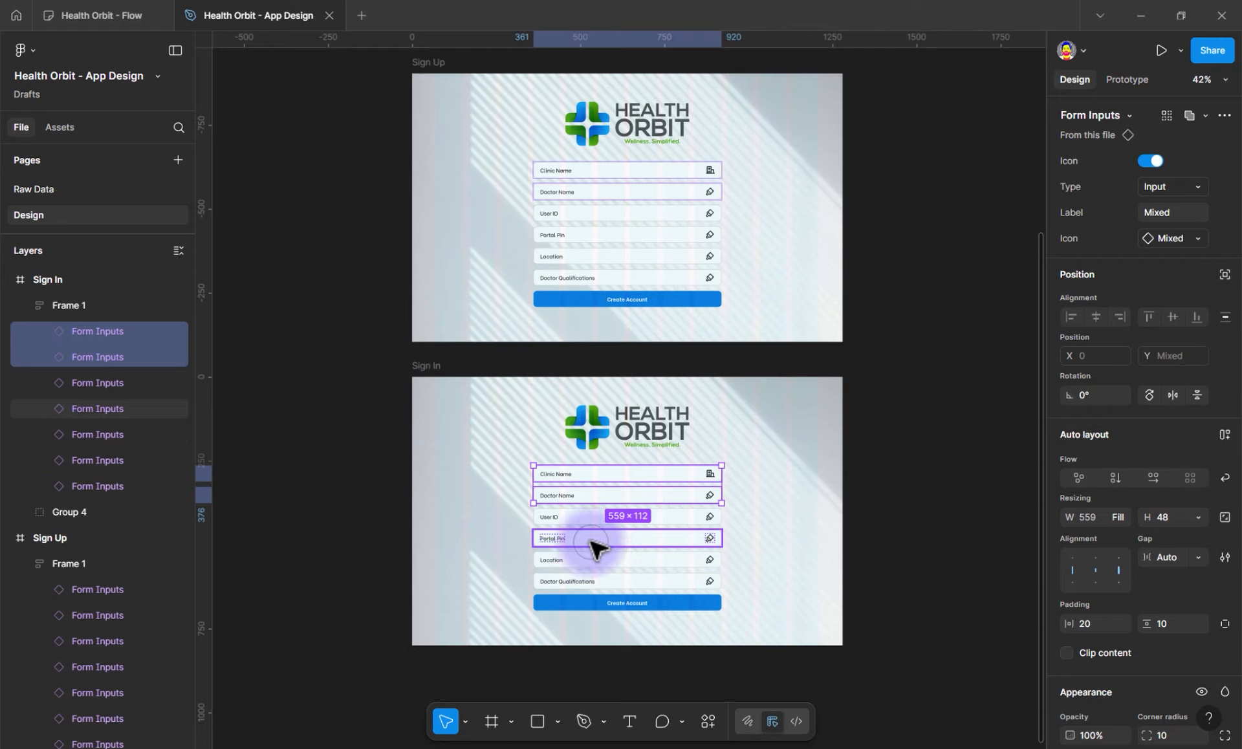
pyautogui.keyDown('shift'); pyautogui.click(588, 540); pyautogui.keyUp('shift')
pyautogui.keyDown('shift'); pyautogui.click(586, 561); pyautogui.keyUp('shift')
pyautogui.keyDown('shift'); pyautogui.click(586, 580); pyautogui.keyUp('shift')
pyautogui.press('Delete')
pyautogui.click(766, 649)
pyautogui.hotkey('ctrl', 'z')
# Delete the Clinic Name, Doctor Name, Location and Doctor Qualifications fields from the Sign In form one at a time
pyautogui.click(582, 475)
pyautogui.press('Delete')
pyautogui.doubleClick(576, 485)
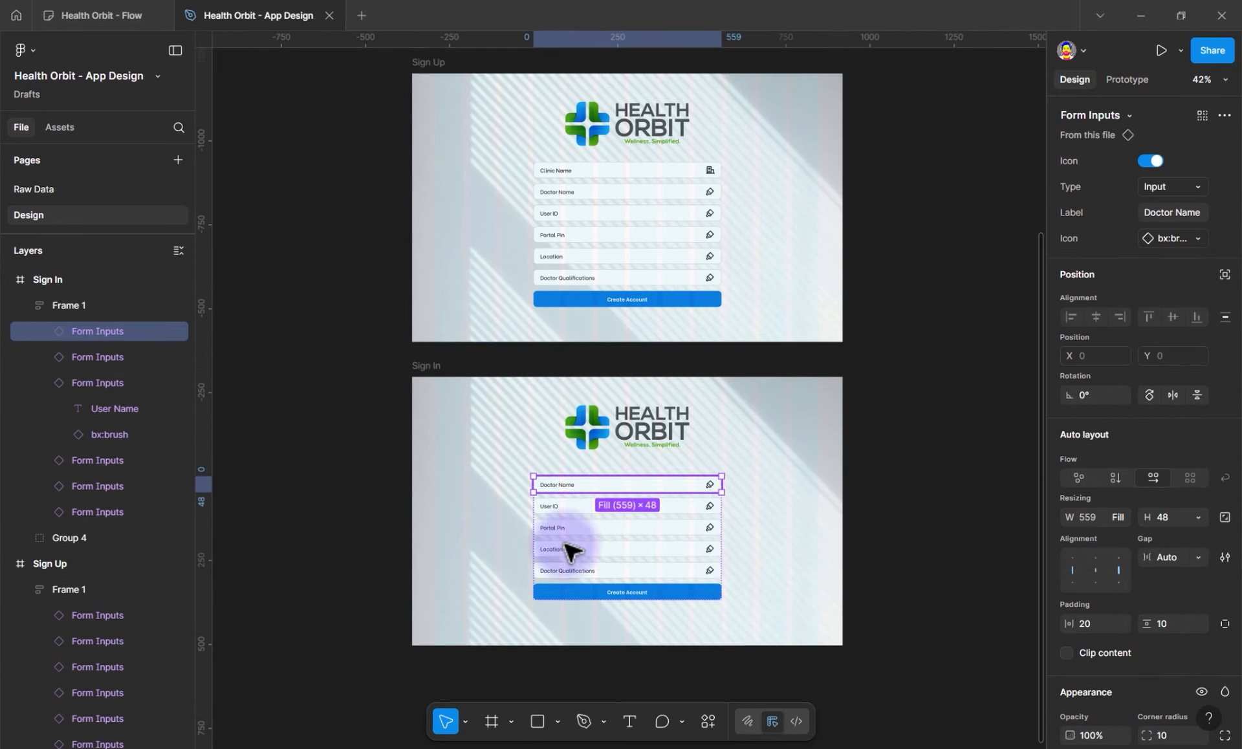
pyautogui.press('Delete')
pyautogui.doubleClick(568, 541)
pyautogui.press('Delete')
pyautogui.doubleClick(607, 550)
pyautogui.press('Delete')
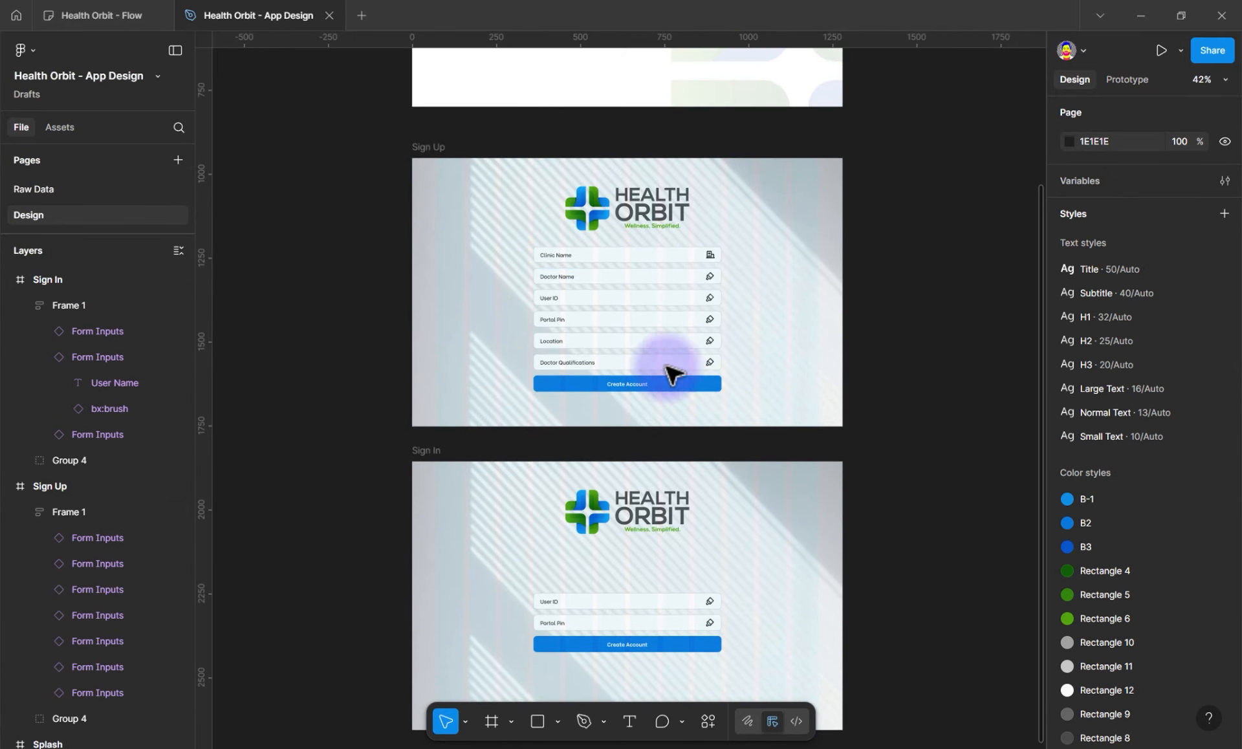
# Add the text "Already Registered? Sign In" below the Create Account button on the Sign Up frame
pyautogui.click(434, 150)
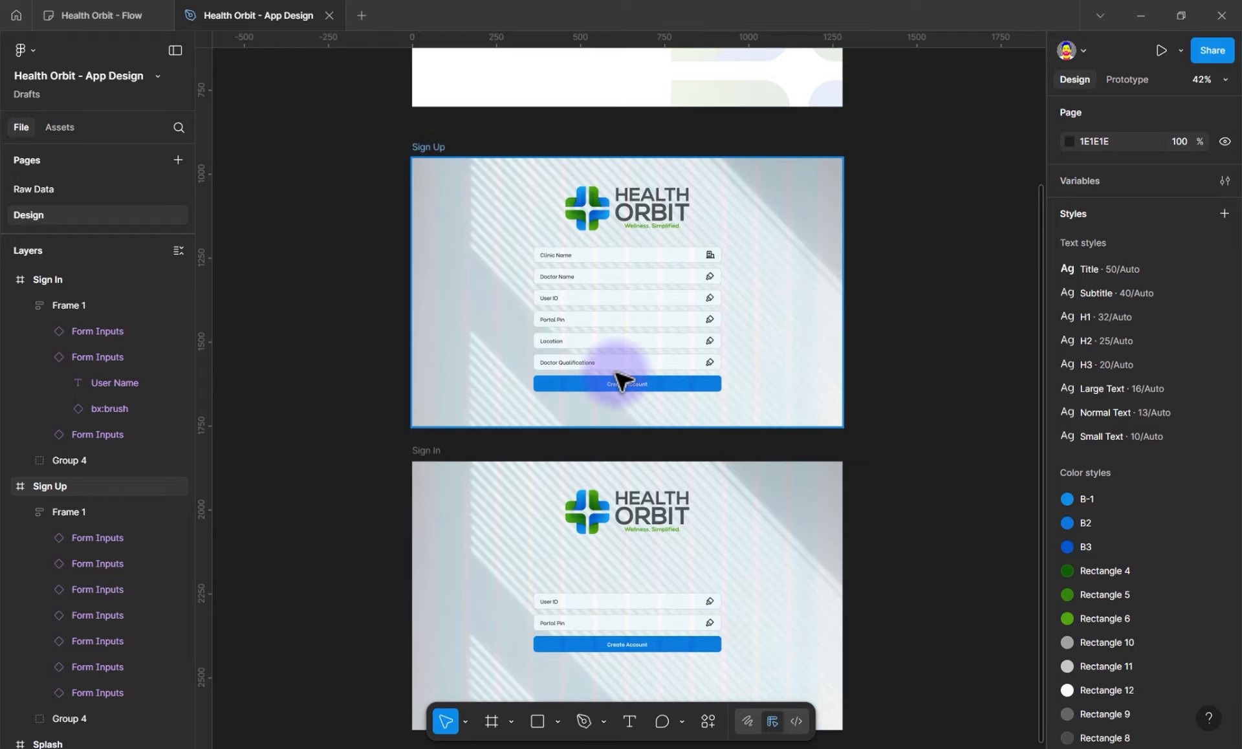
pyautogui.scroll(1, 627, 399)
pyautogui.press('alt')
pyautogui.scroll(5, 627, 401)
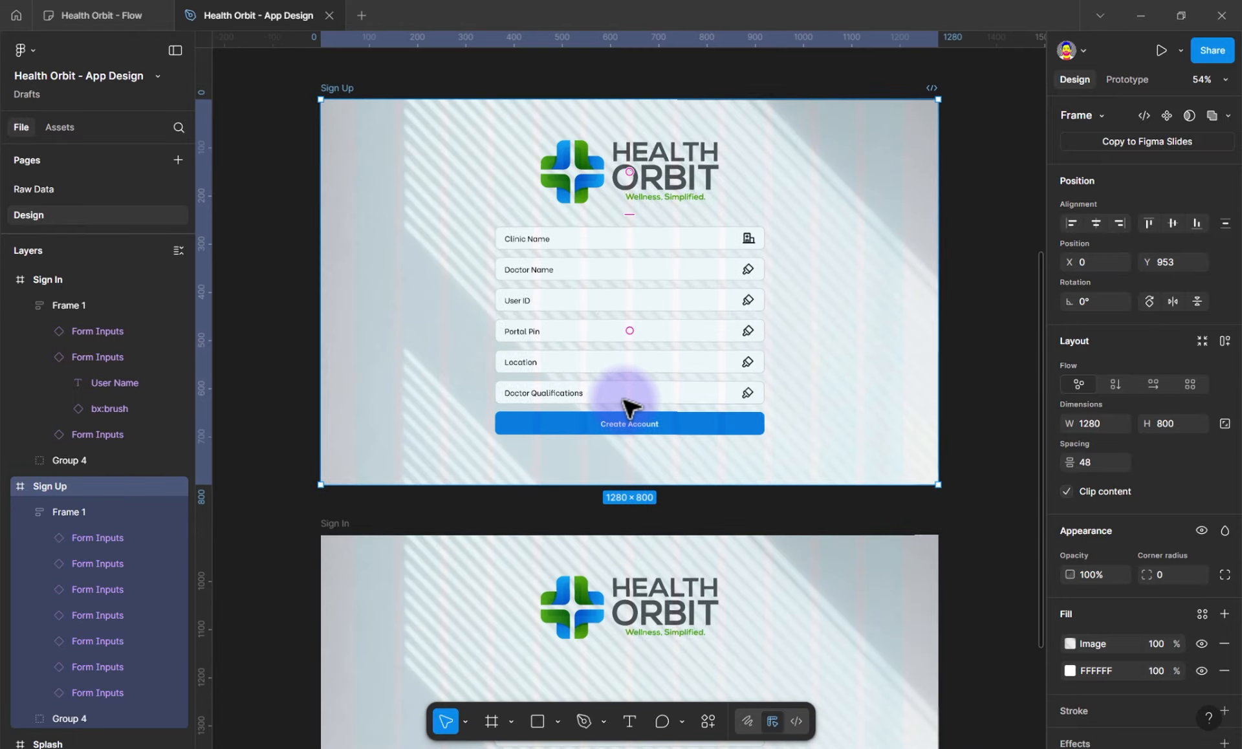
pyautogui.scroll(2, 615, 521)
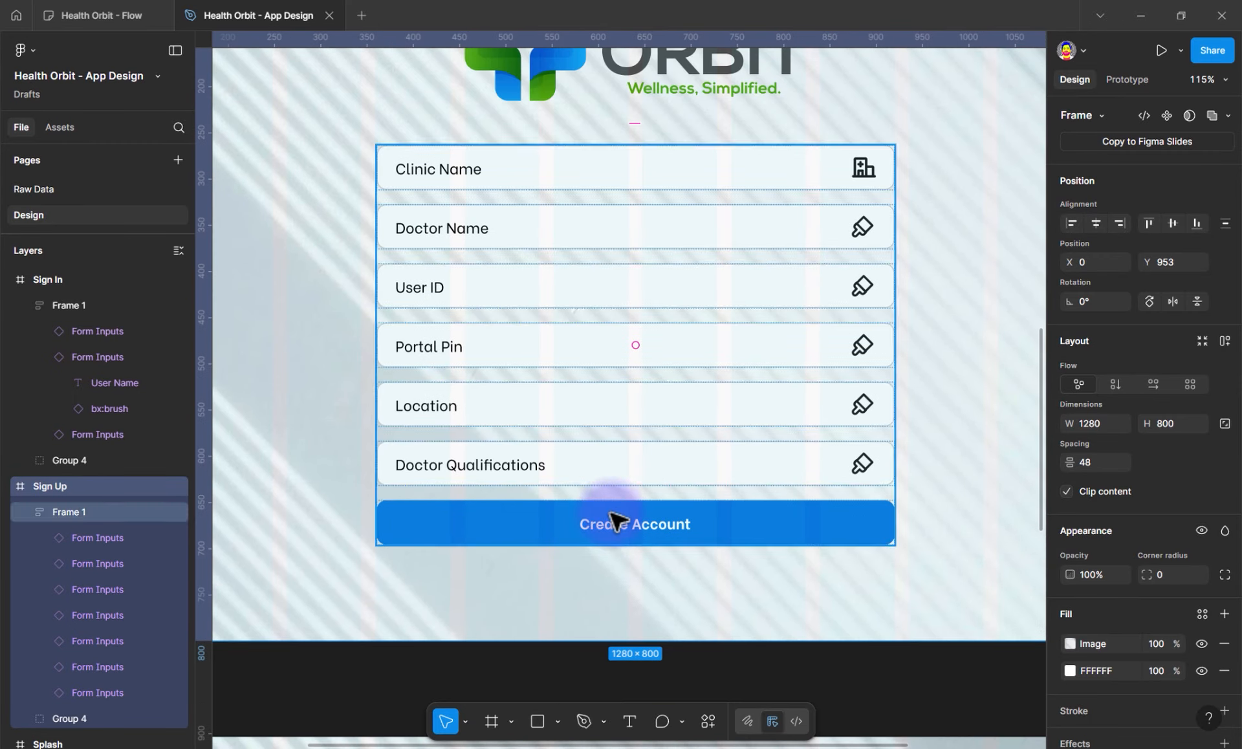
pyautogui.click(629, 720)
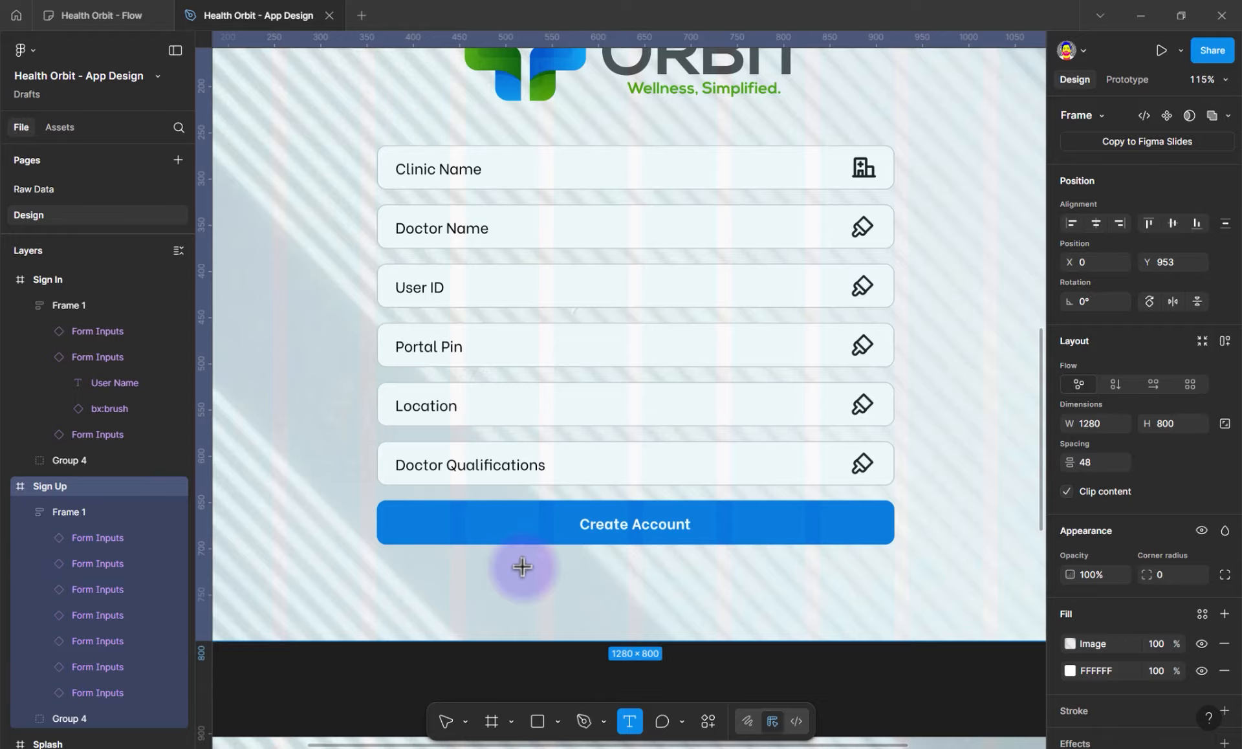
pyautogui.click(522, 566)
pyautogui.write('Already')
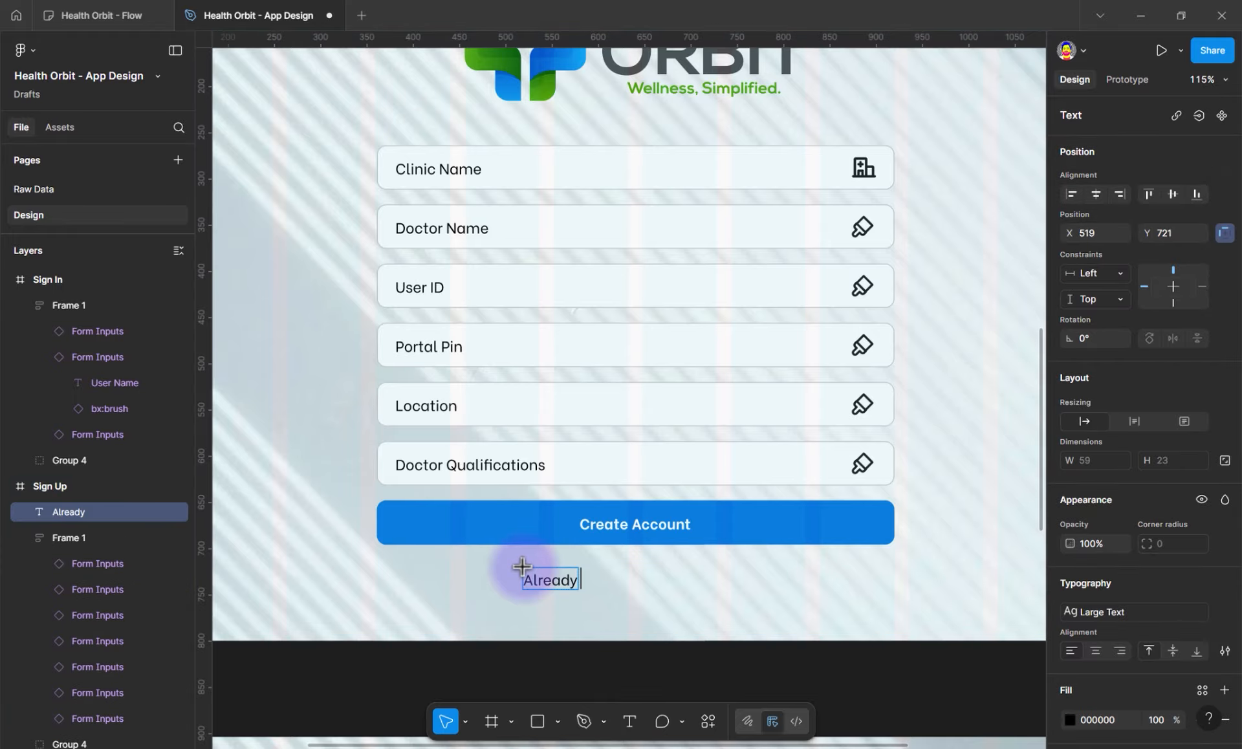
pyautogui.write(' Registered? Sign In')
pyautogui.press('Escape')
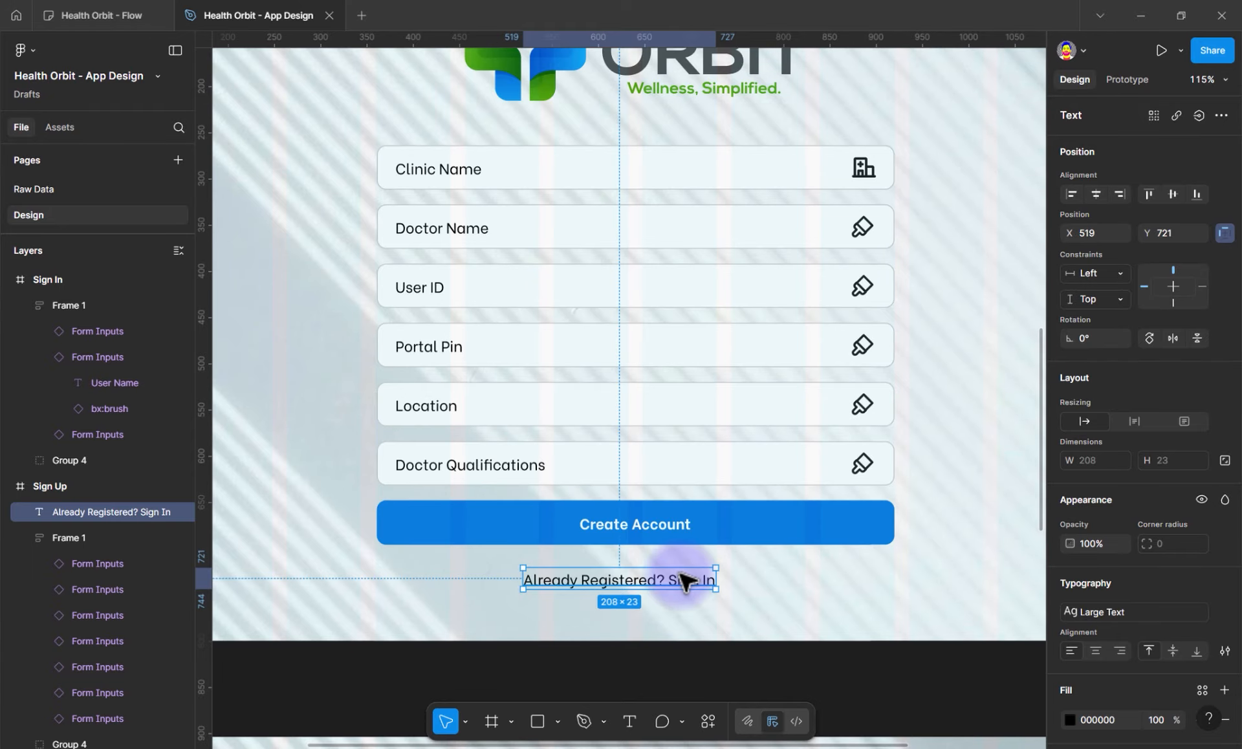
# Detach the text style from the words "Sign In" in the new text line and make them Bold
pyautogui.doubleClick(686, 581)
pyautogui.moveTo(668, 579); pyautogui.dragTo(716, 579)
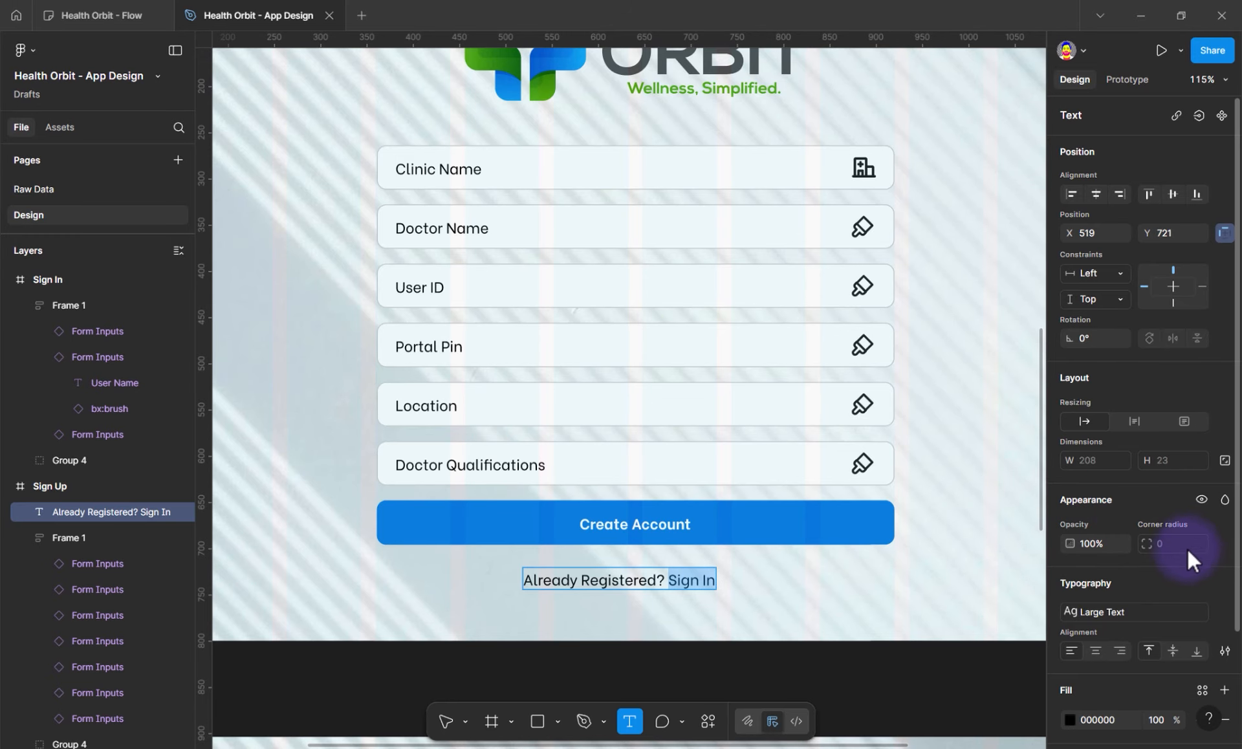
pyautogui.click(1219, 611)
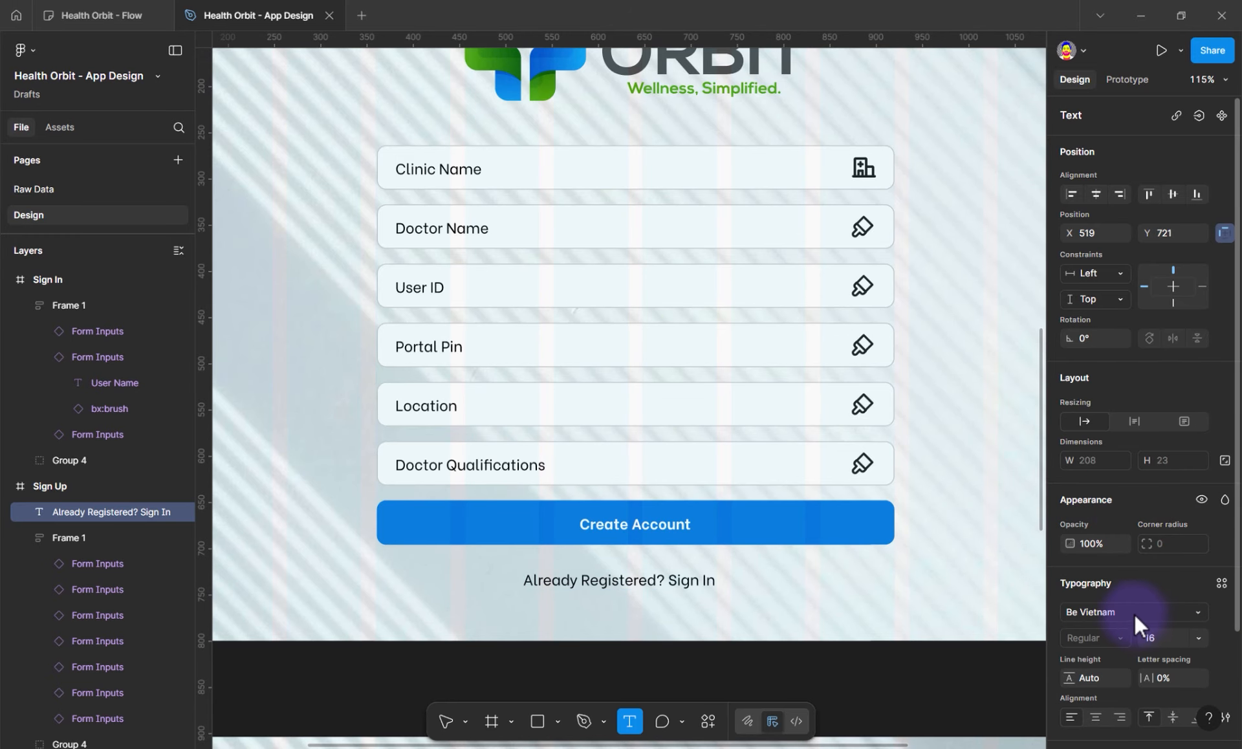
pyautogui.click(1131, 612)
pyautogui.click(1117, 636)
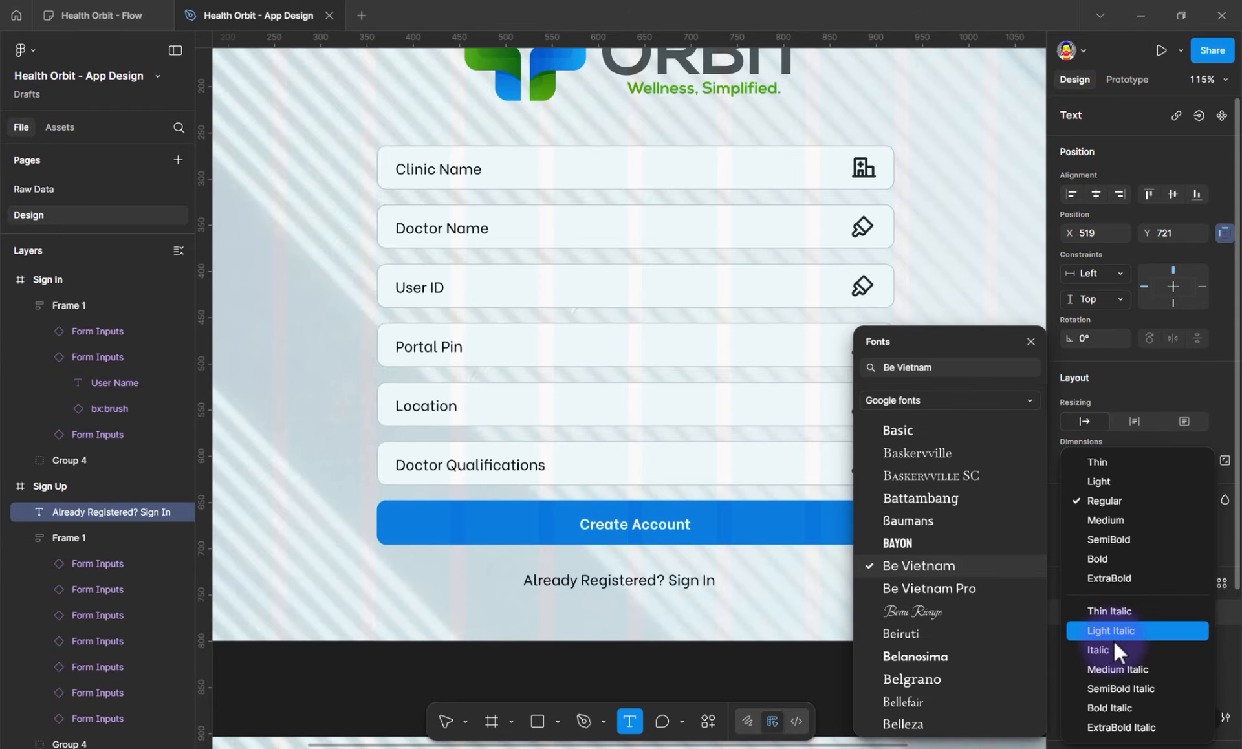
pyautogui.click(1114, 558)
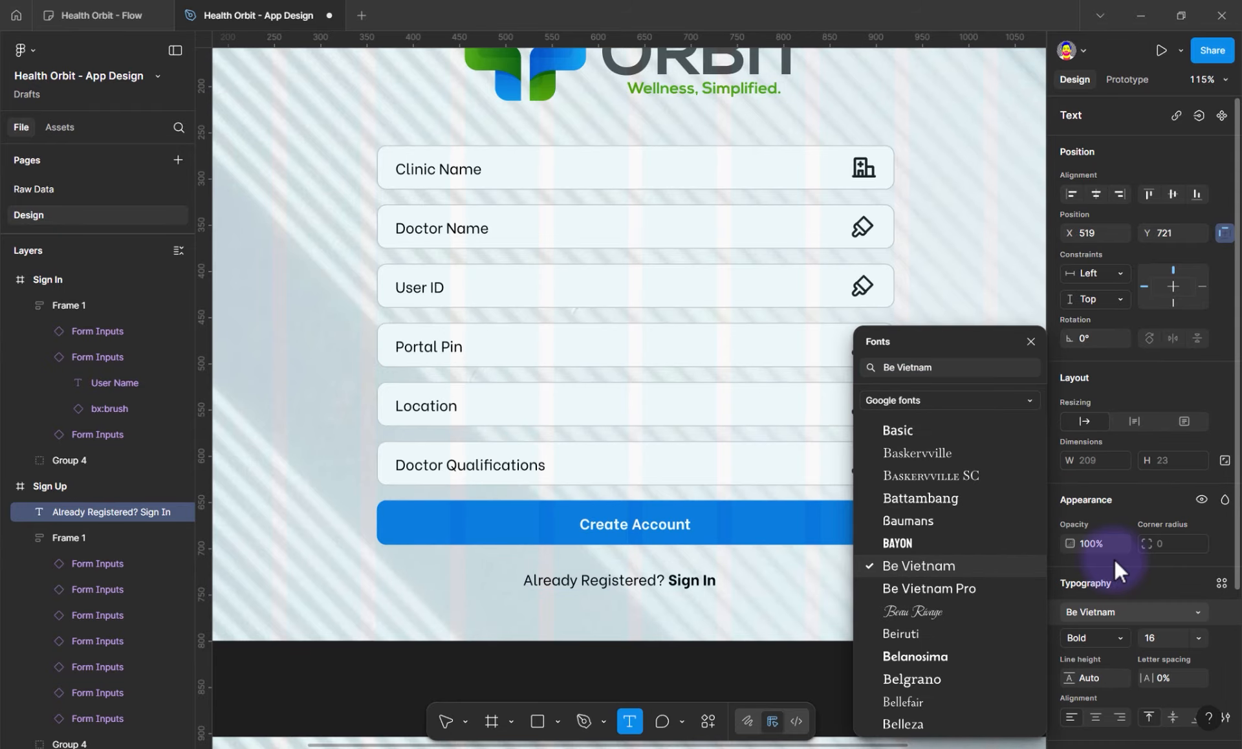
pyautogui.click(1150, 593)
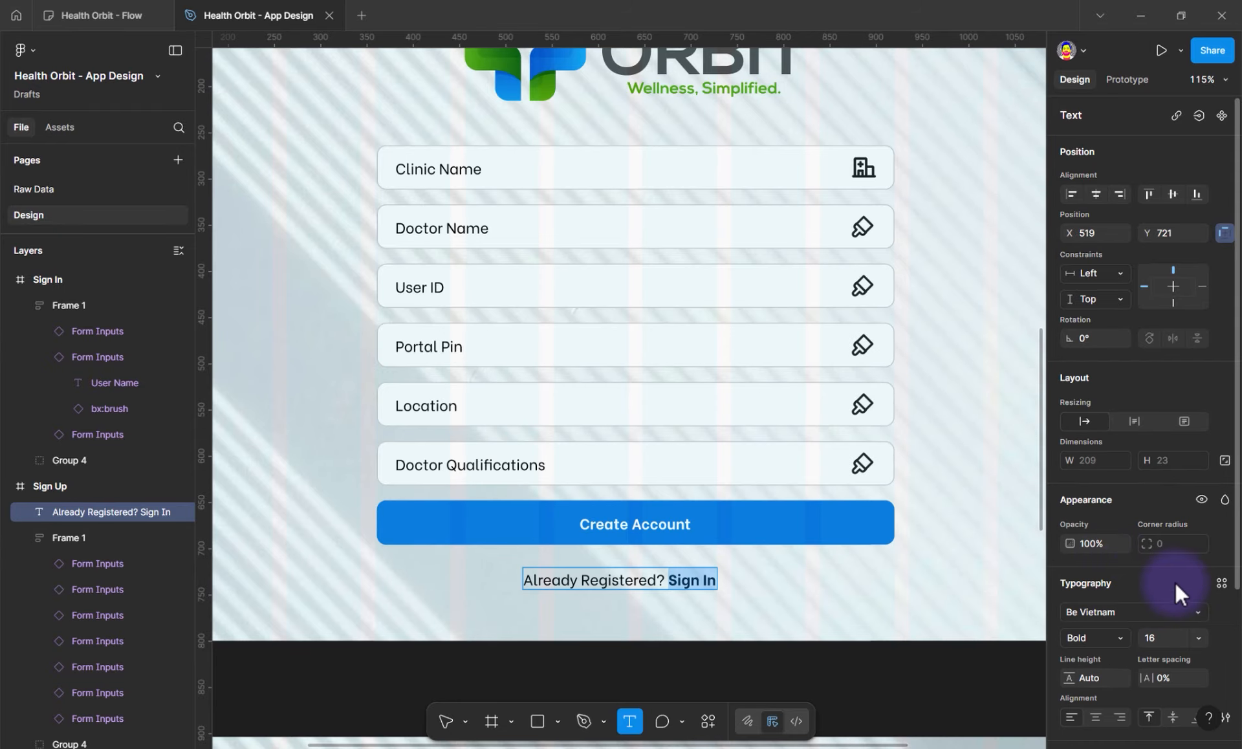
# Apply the B2 color style to the words "Sign In" and finish editing the text
pyautogui.scroll(-3, 1177, 592)
pyautogui.click(1194, 560)
pyautogui.click(875, 604)
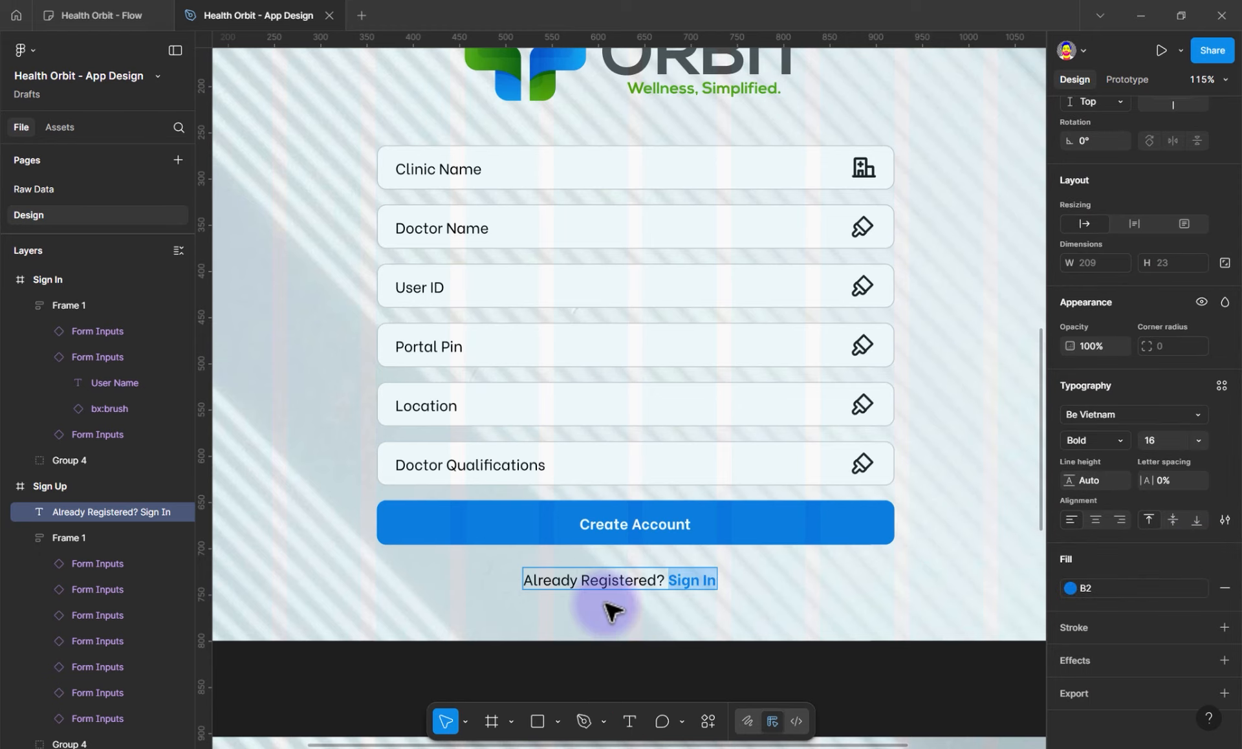
pyautogui.press('Escape')
# Link the "Already Registered? Sign In" text to the Sign In frame with an on-tap Navigate to interaction using Smart animate
pyautogui.scroll(-1, 664, 660)
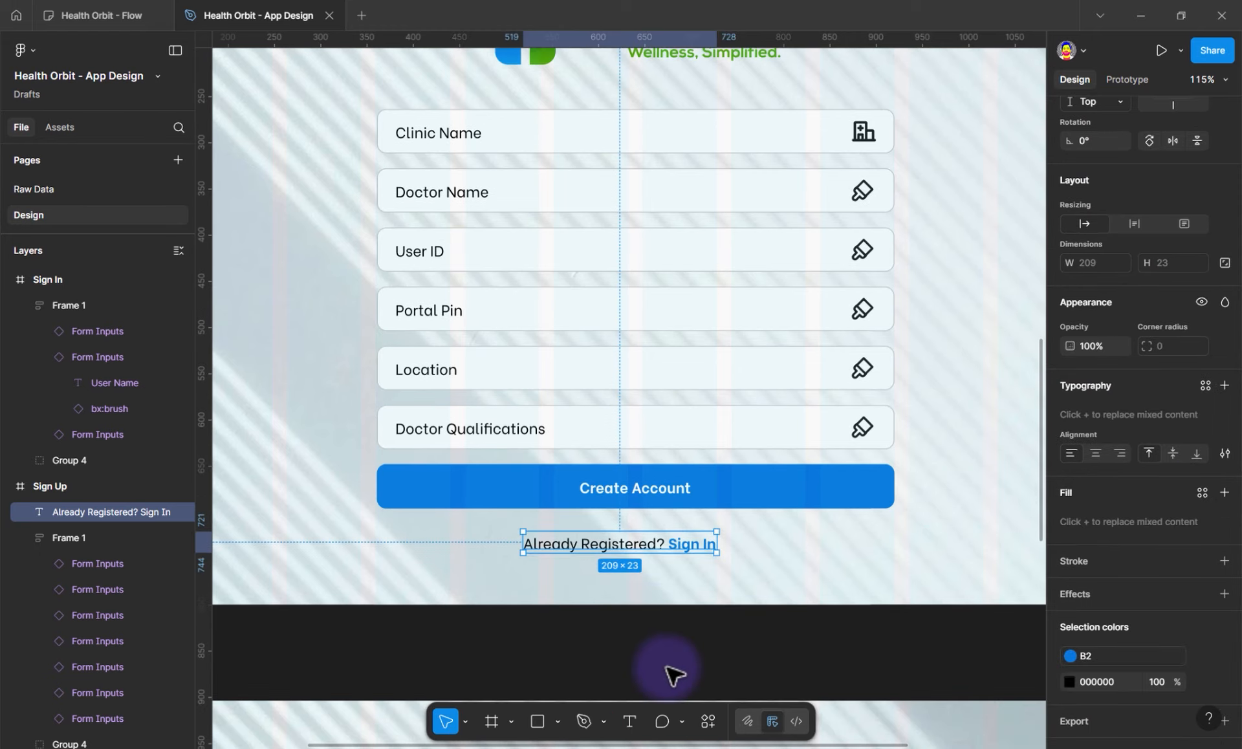
pyautogui.scroll(-5, 664, 660)
pyautogui.hotkey('shift', 'e')
pyautogui.moveTo(666, 661); pyautogui.dragTo(641, 615)
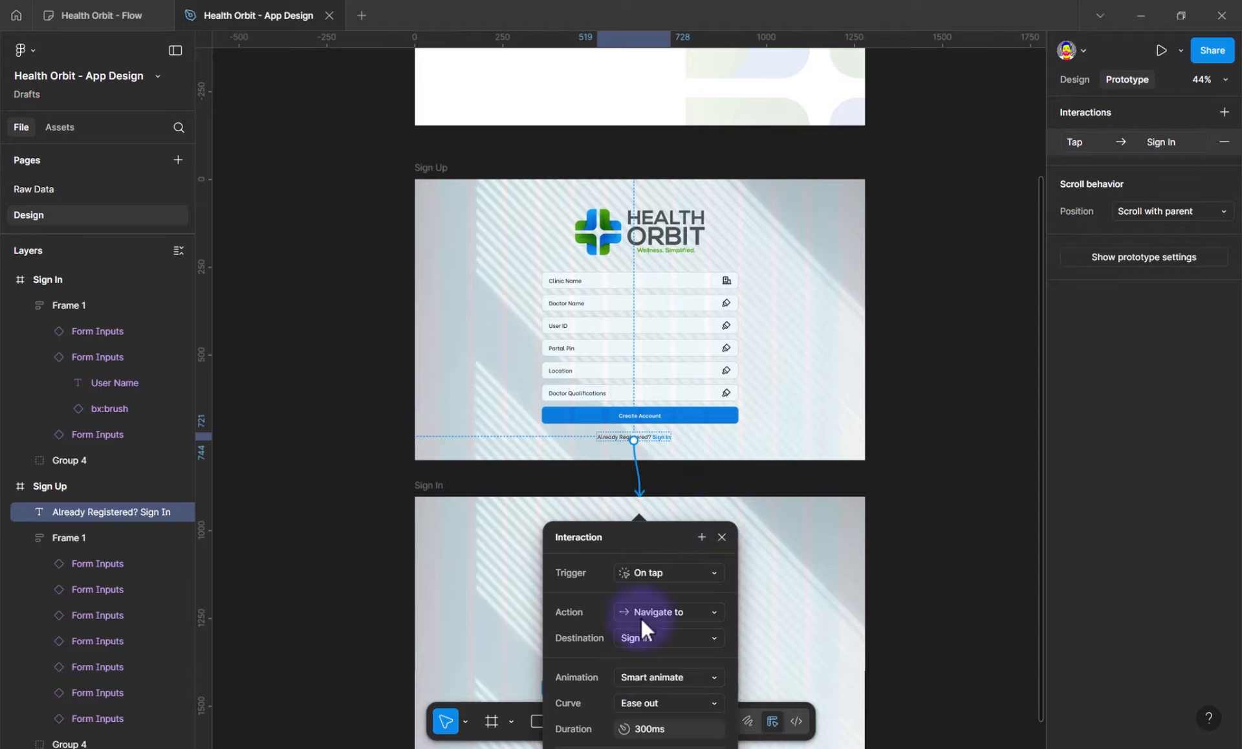
pyautogui.click(724, 535)
# Test the Sign In link in the prototype preview, close the preview, and return to the design settings
pyautogui.moveTo(2, 97); pyautogui.dragTo(925, 53)
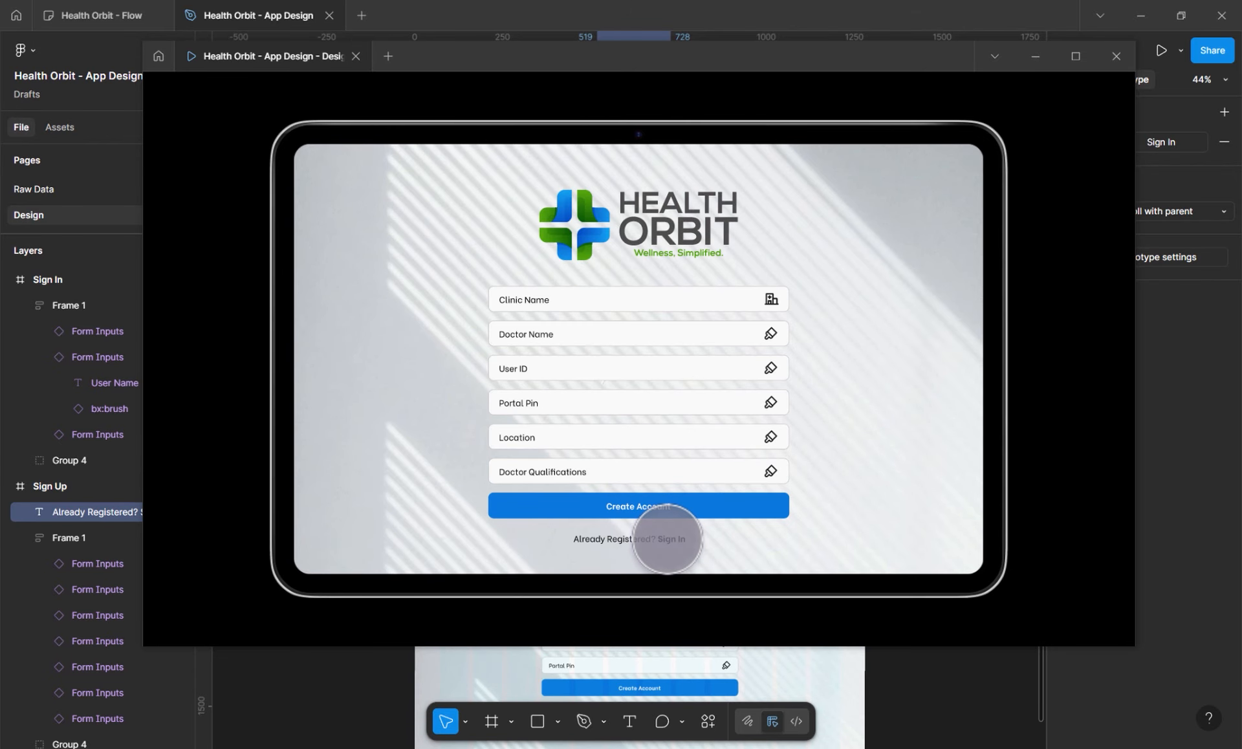
pyautogui.click(668, 539)
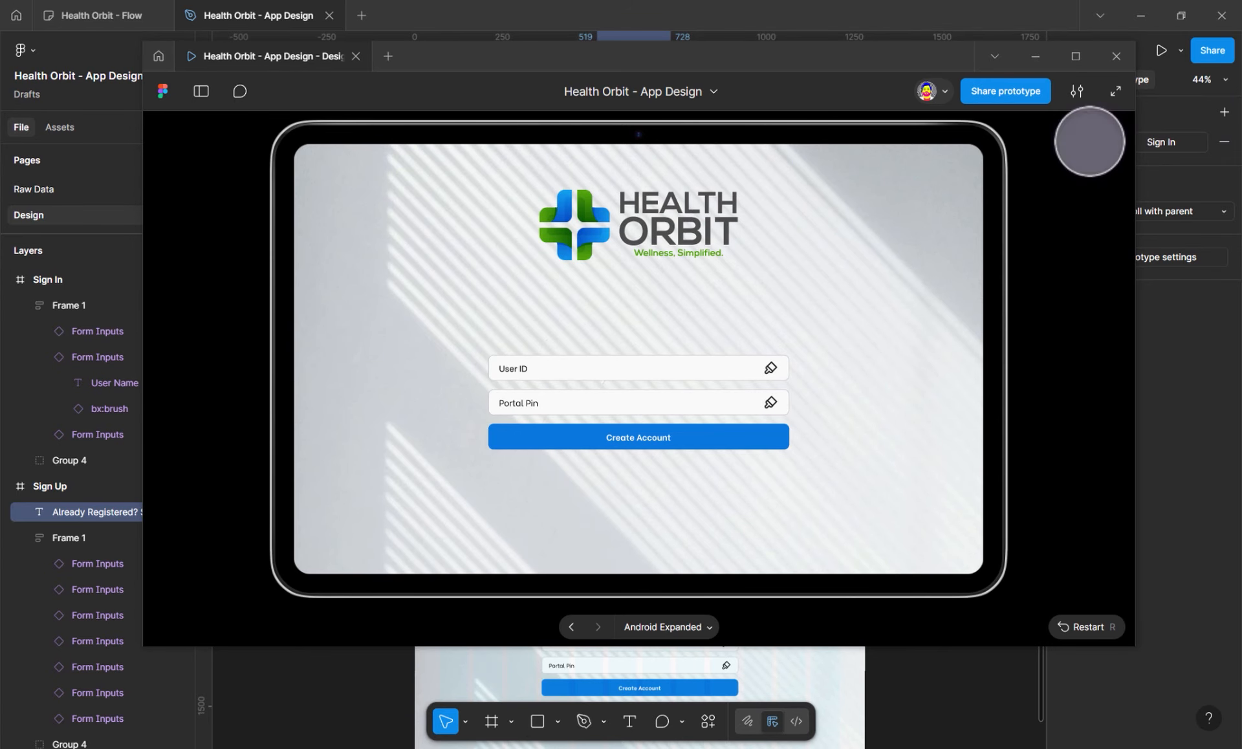
pyautogui.click(1115, 90)
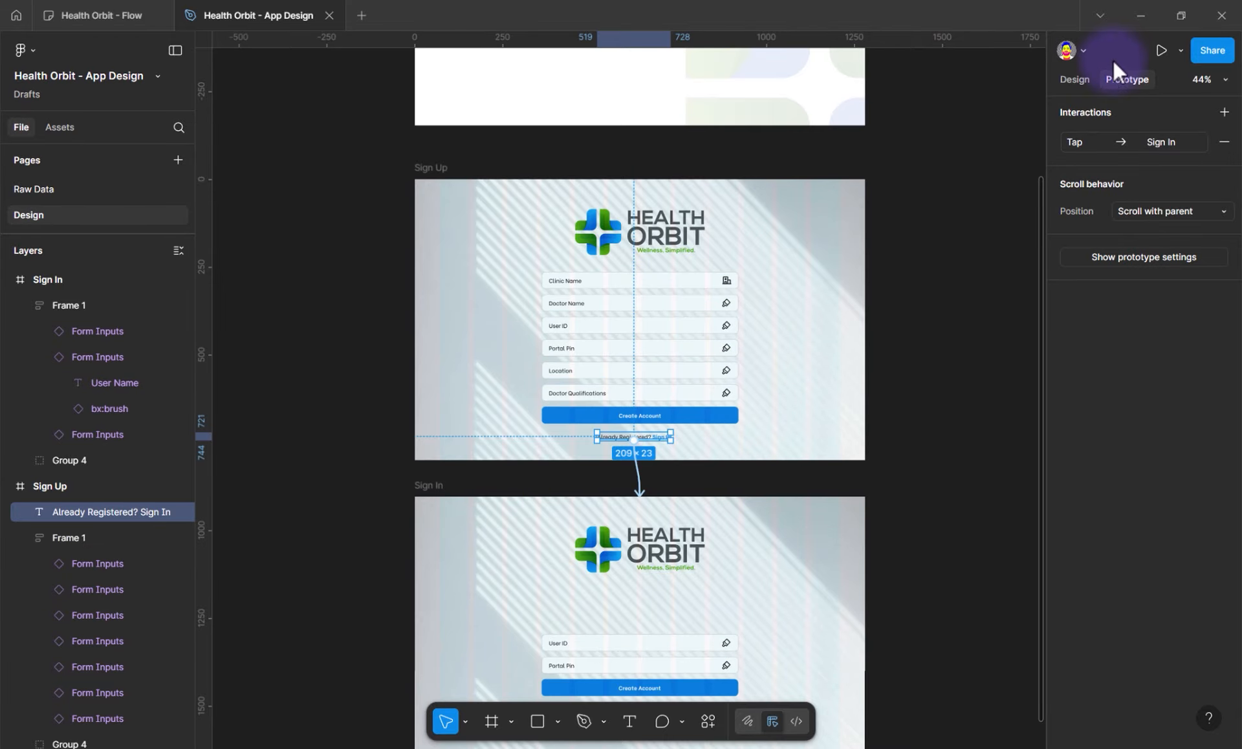
pyautogui.click(1087, 77)
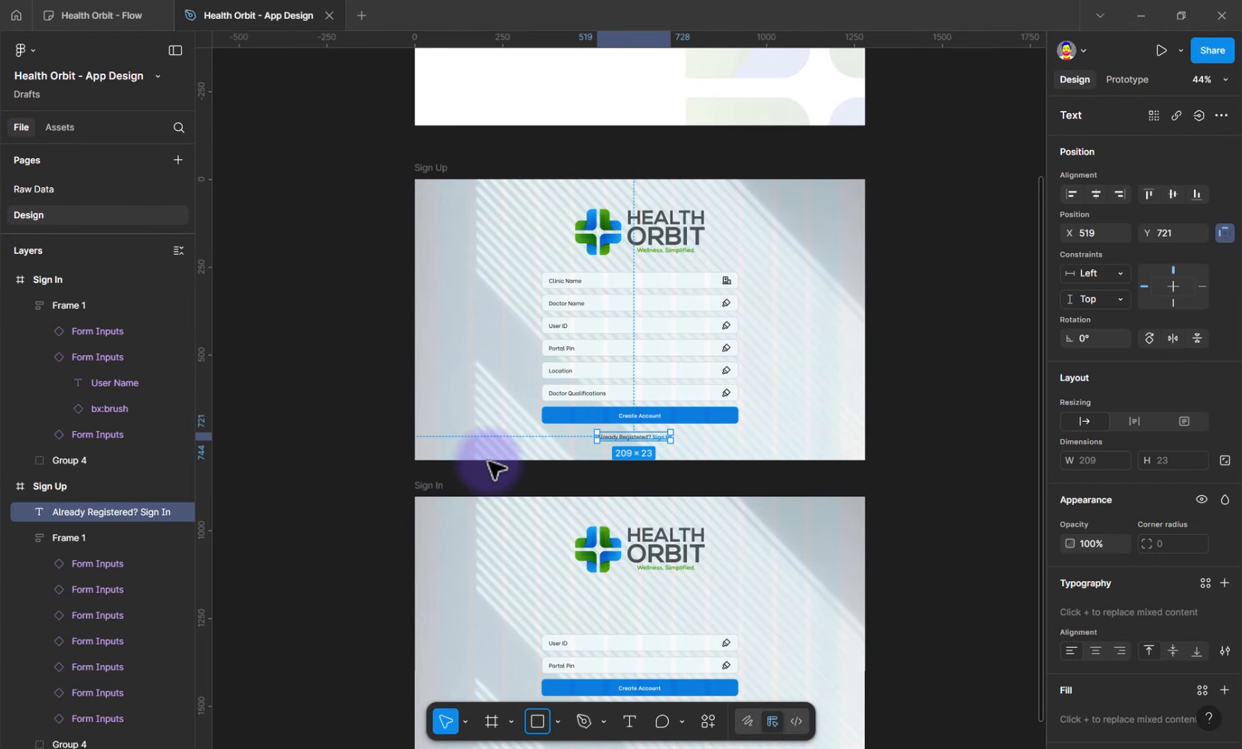
pyautogui.press('r')
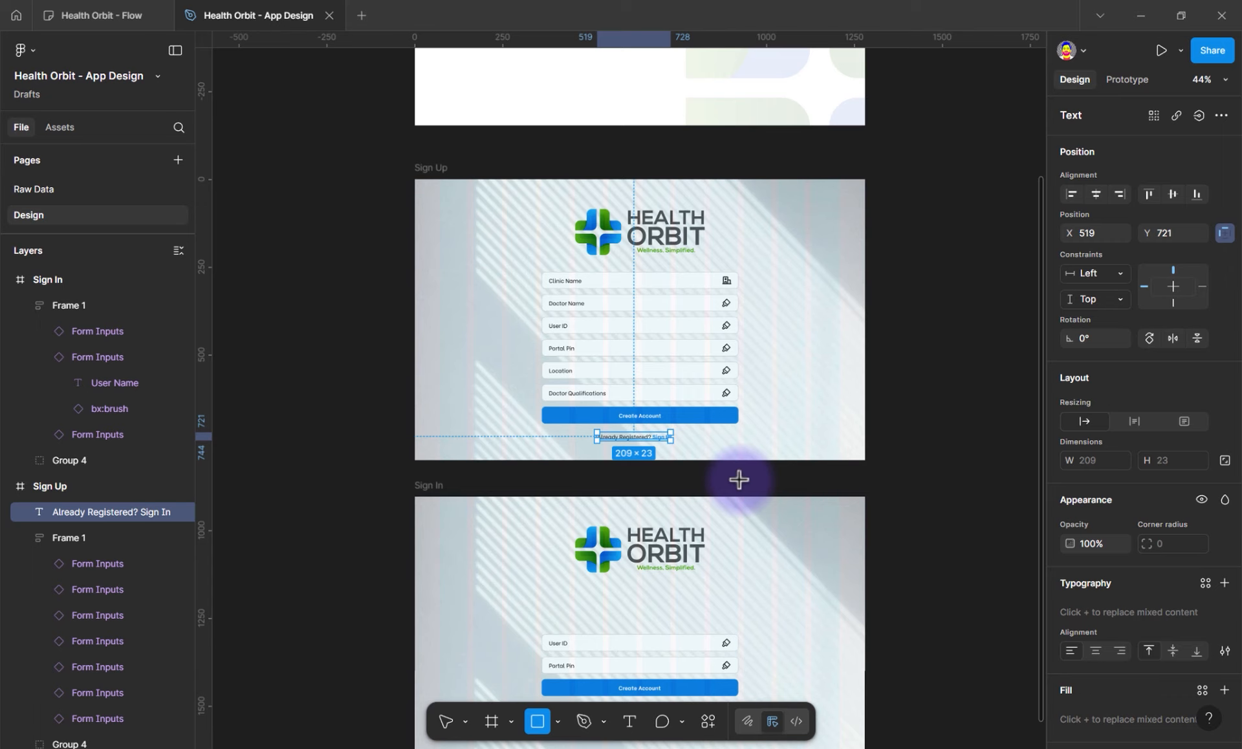
pyautogui.click(723, 445)
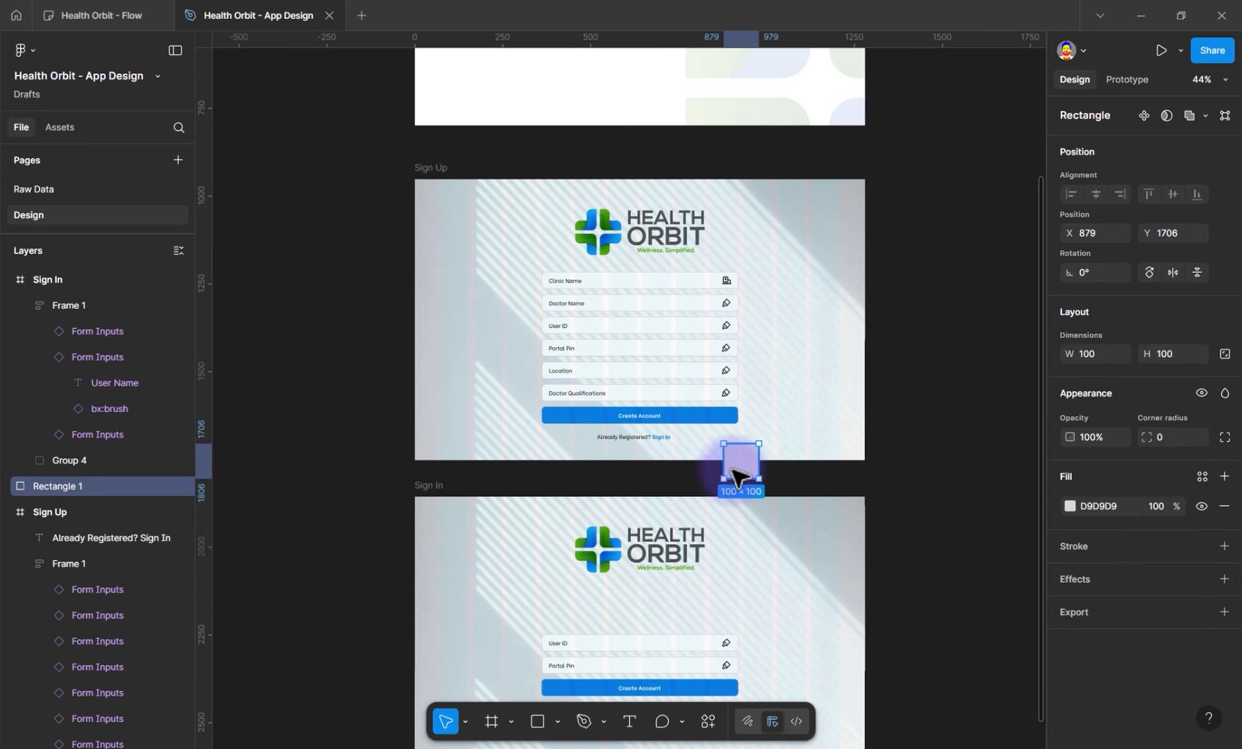
pyautogui.hotkey('ctrl', 'z')
pyautogui.press('Escape')
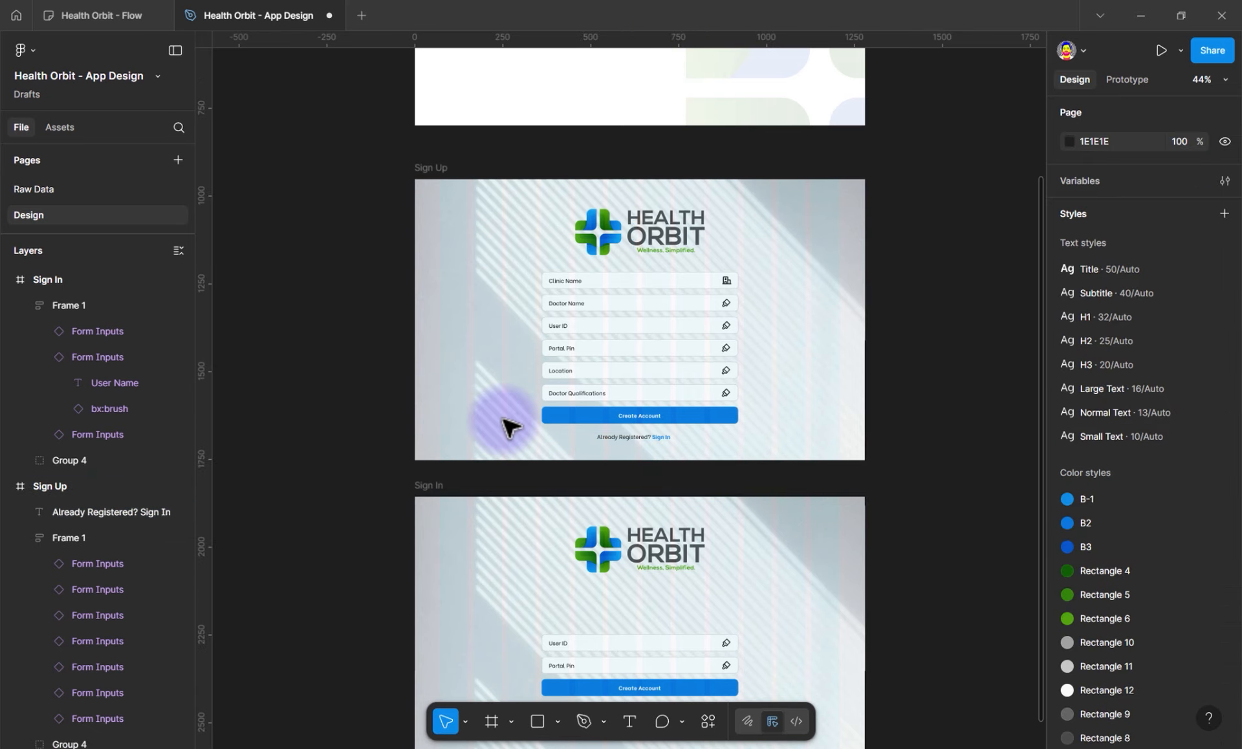
pyautogui.scroll(-3, 508, 423)
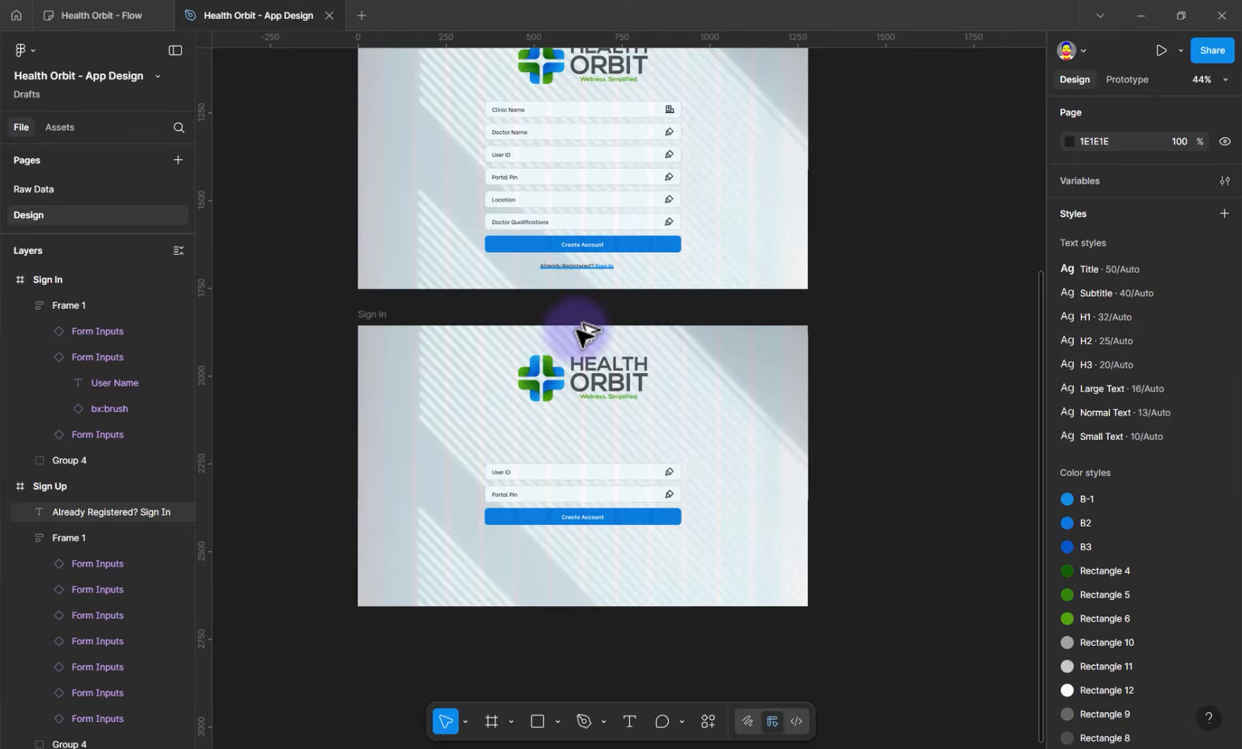
# Paste the copied text line into the Sign In frame, change it to "Welcome" and apply the H1 text style
pyautogui.hotkey('ctrl', 'v')
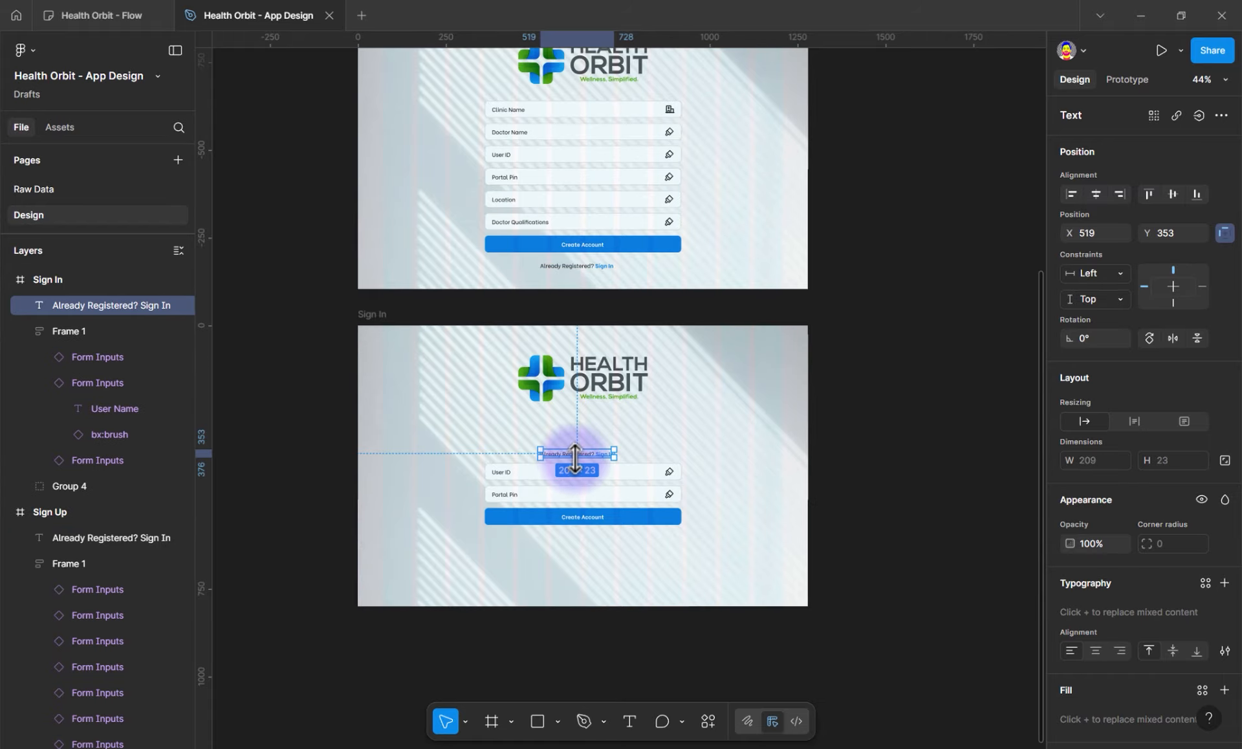
pyautogui.doubleClick(575, 455)
pyautogui.write('Welcome')
pyautogui.press('Escape')
pyautogui.click(1205, 583)
pyautogui.click(945, 565)
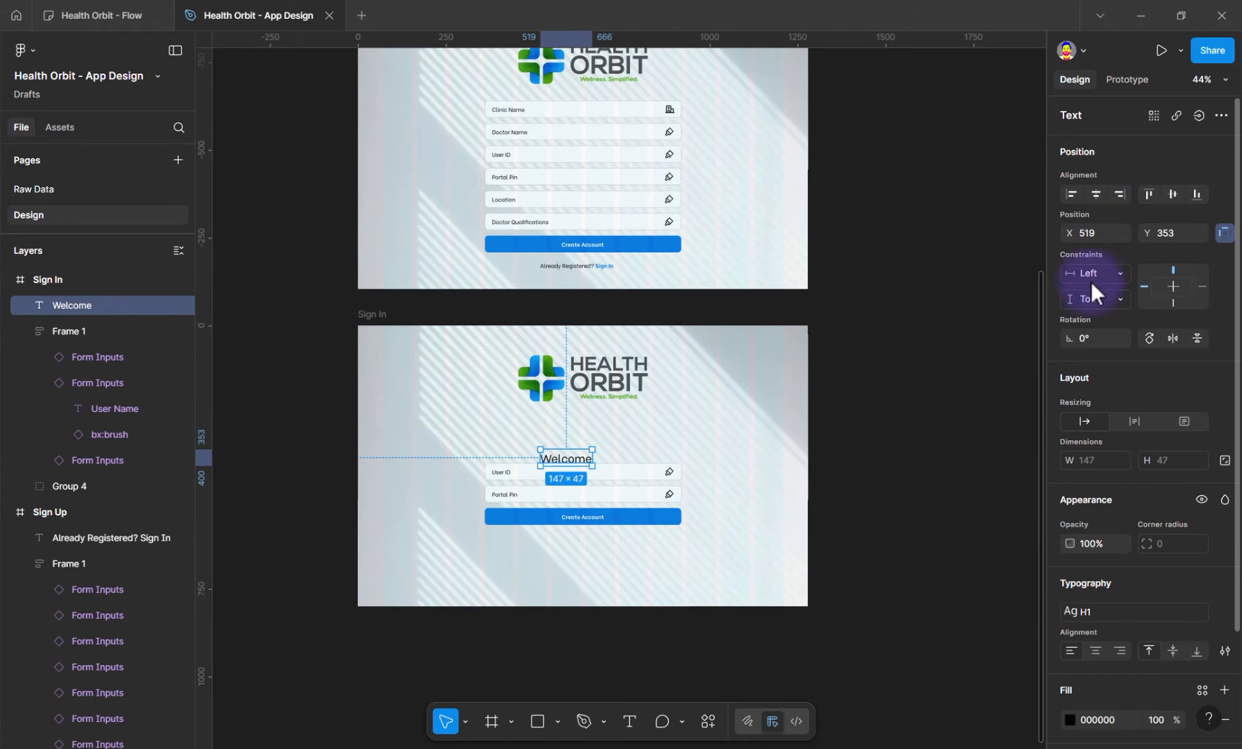
# Center the "Welcome" text horizontally in the Sign In frame and move it up to Y 323
pyautogui.click(1095, 194)
pyautogui.hotkey('shift', 'Up')
pyautogui.hotkey('shift', 'Up')
pyautogui.hotkey('shift', 'Up')
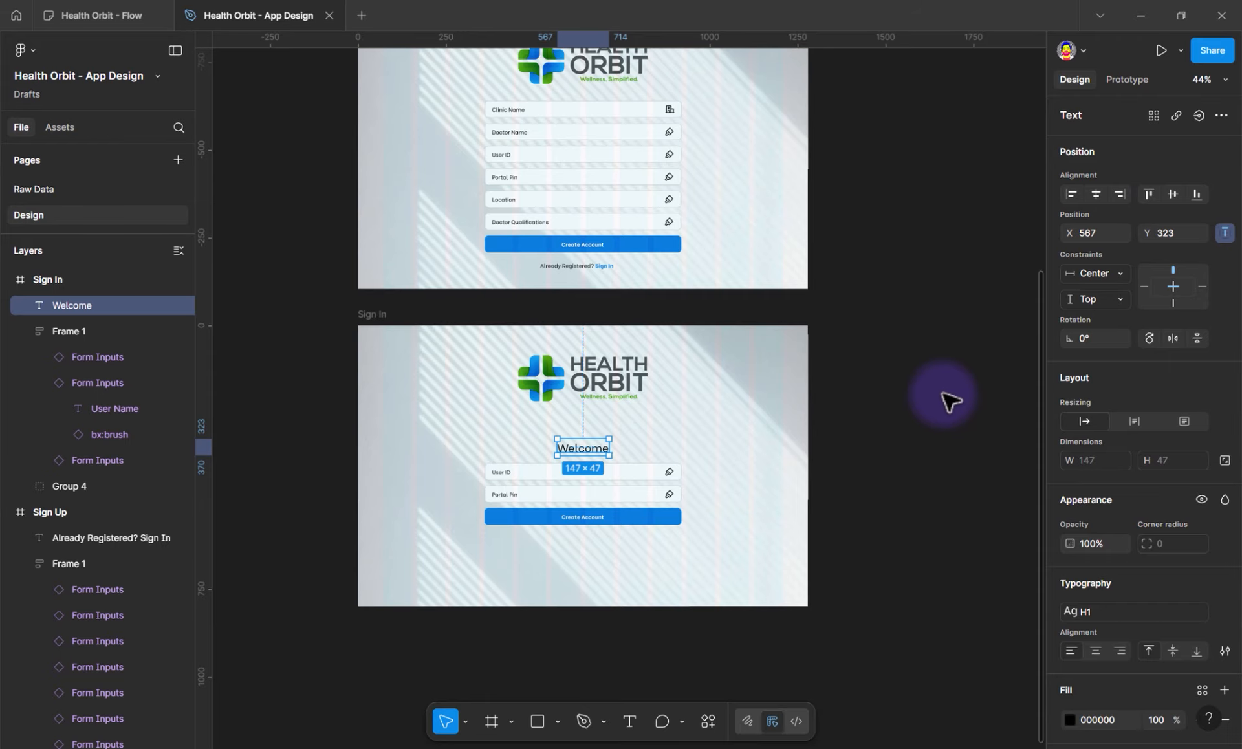
pyautogui.click(753, 545)
# Duplicate the Sign In frame below the original and delete the "Welcome" text and the form fields from the copy
pyautogui.scroll(-5, 573, 379)
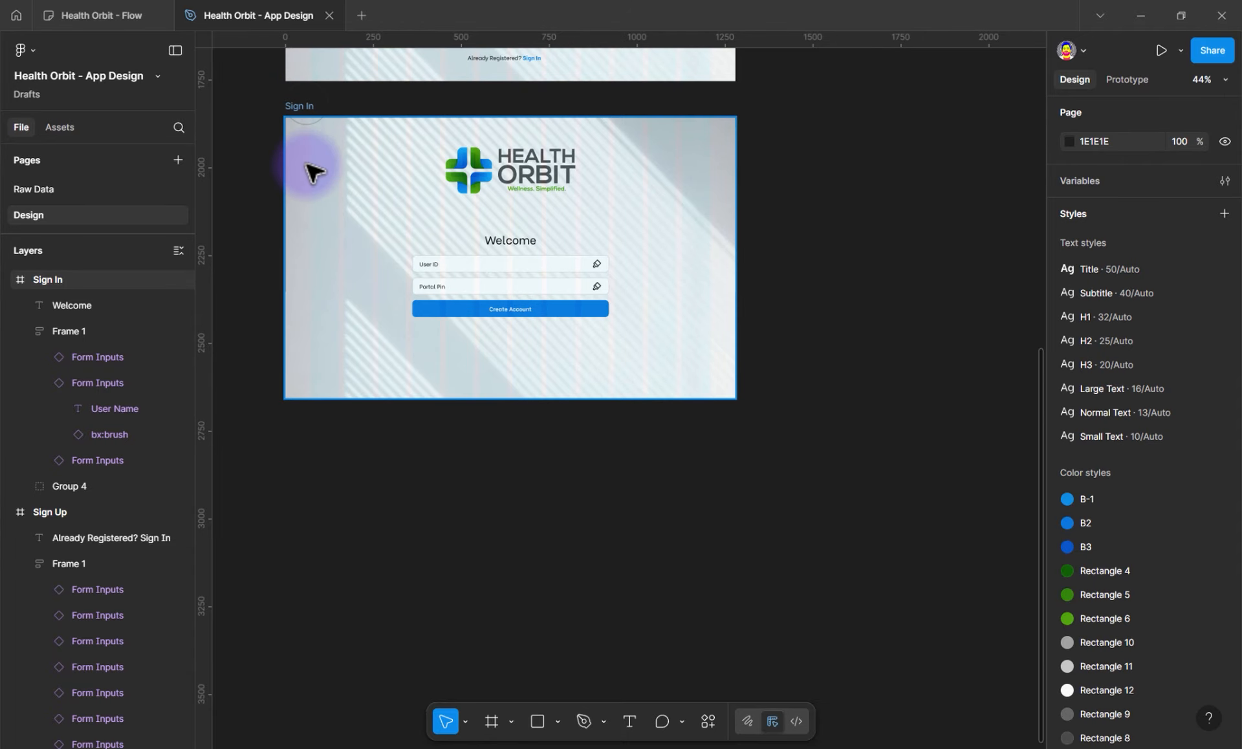
pyautogui.keyDown('alt'); pyautogui.moveTo(298, 106); pyautogui.dragTo(297, 438); pyautogui.keyUp('alt')
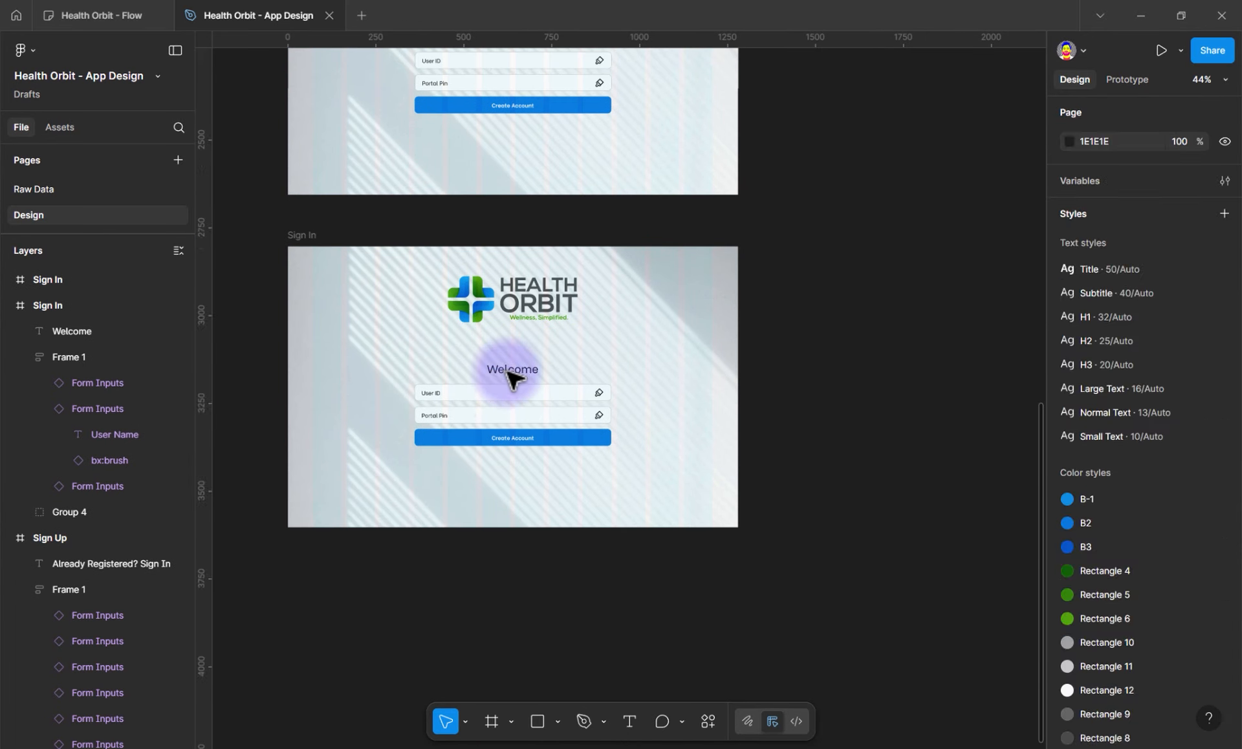
pyautogui.click(507, 371)
pyautogui.press('Delete')
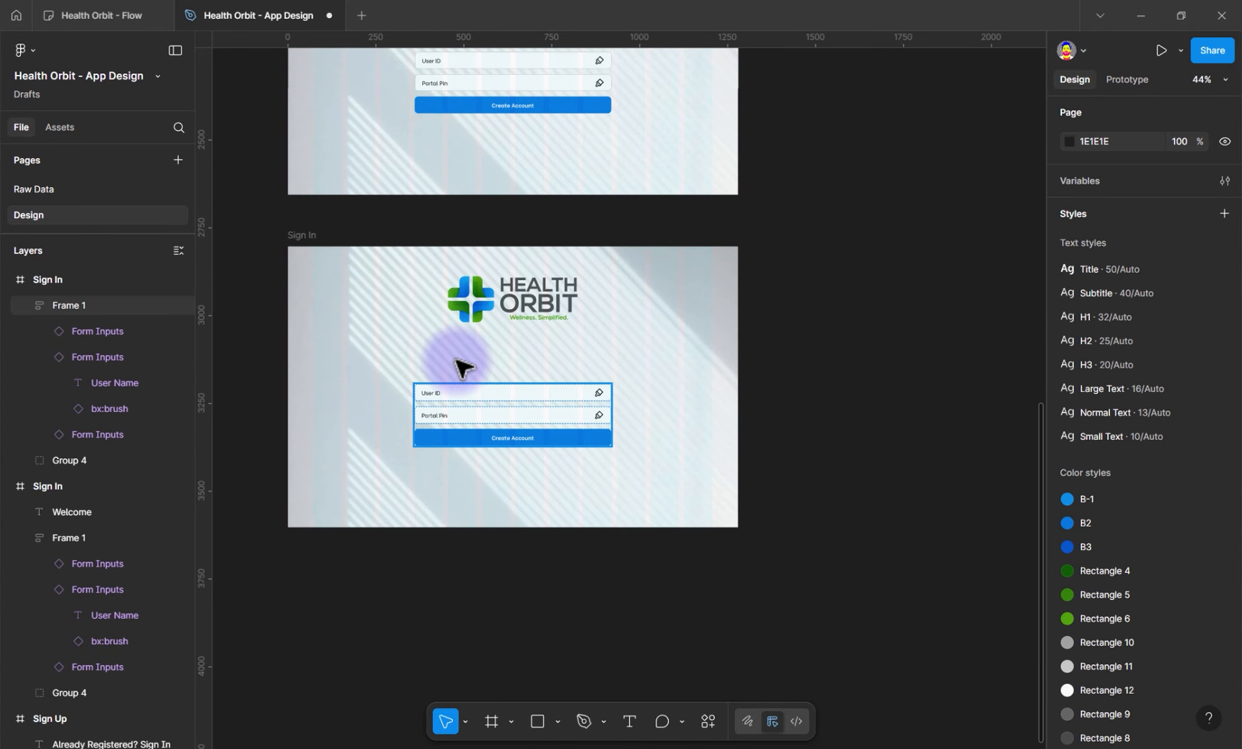
pyautogui.click(465, 391)
pyautogui.press('Delete')
# Reduce the logo's height in the duplicated frame and rename the frame as Home Page
pyautogui.click(548, 349)
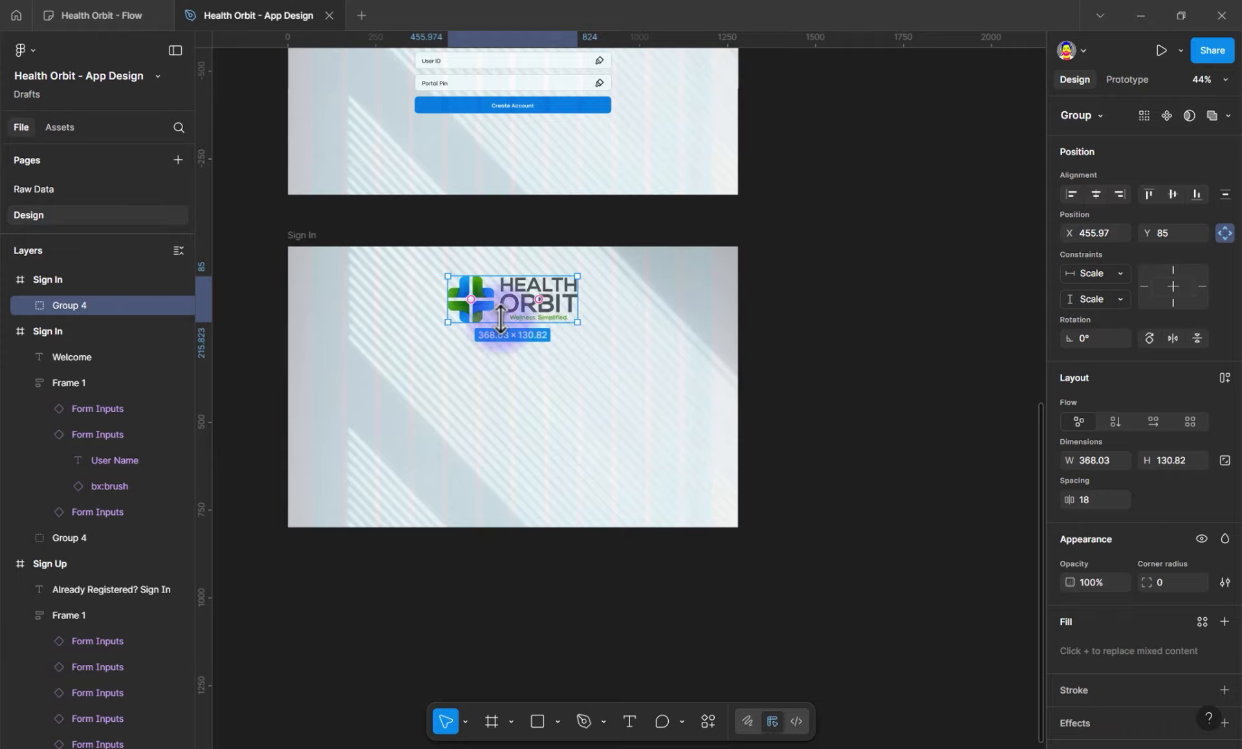
pyautogui.moveTo(498, 320); pyautogui.dragTo(499, 301)
pyautogui.click(315, 235)
pyautogui.doubleClick(312, 233)
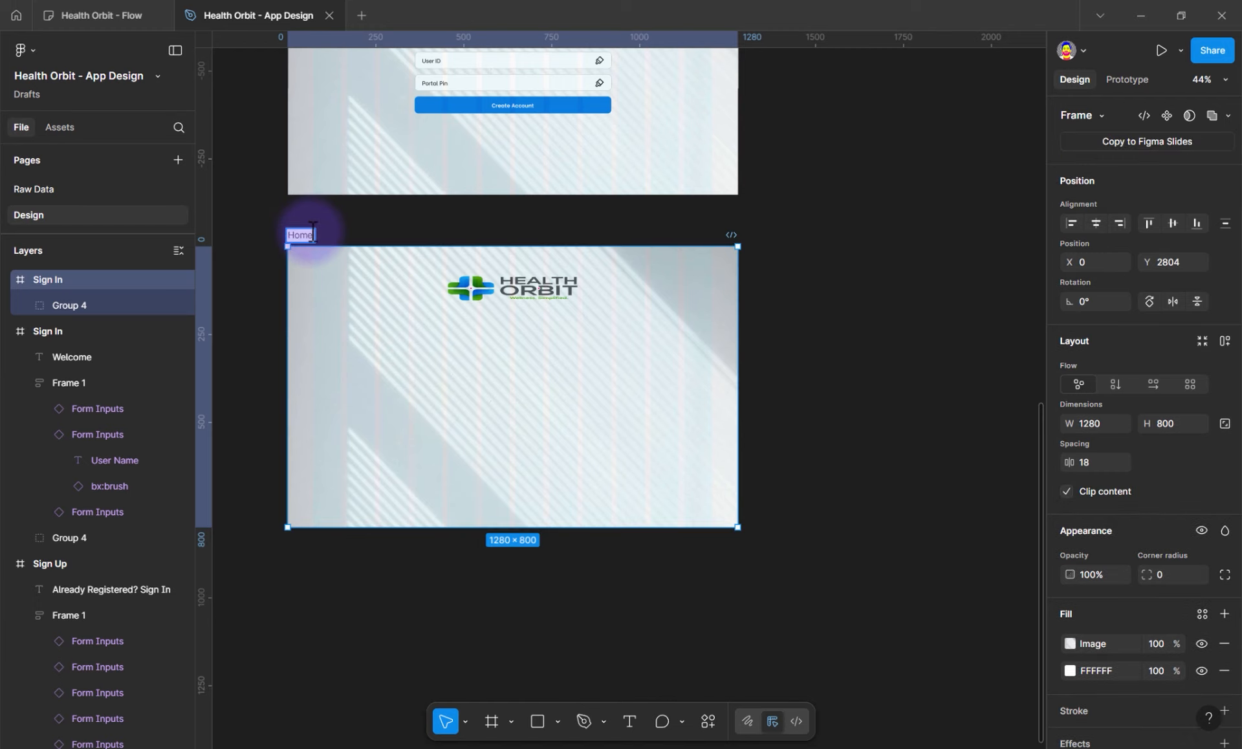
pyautogui.write('Home PAge')
pyautogui.press('BackSpace')
pyautogui.press('BackSpace')
pyautogui.press('BackSpace')
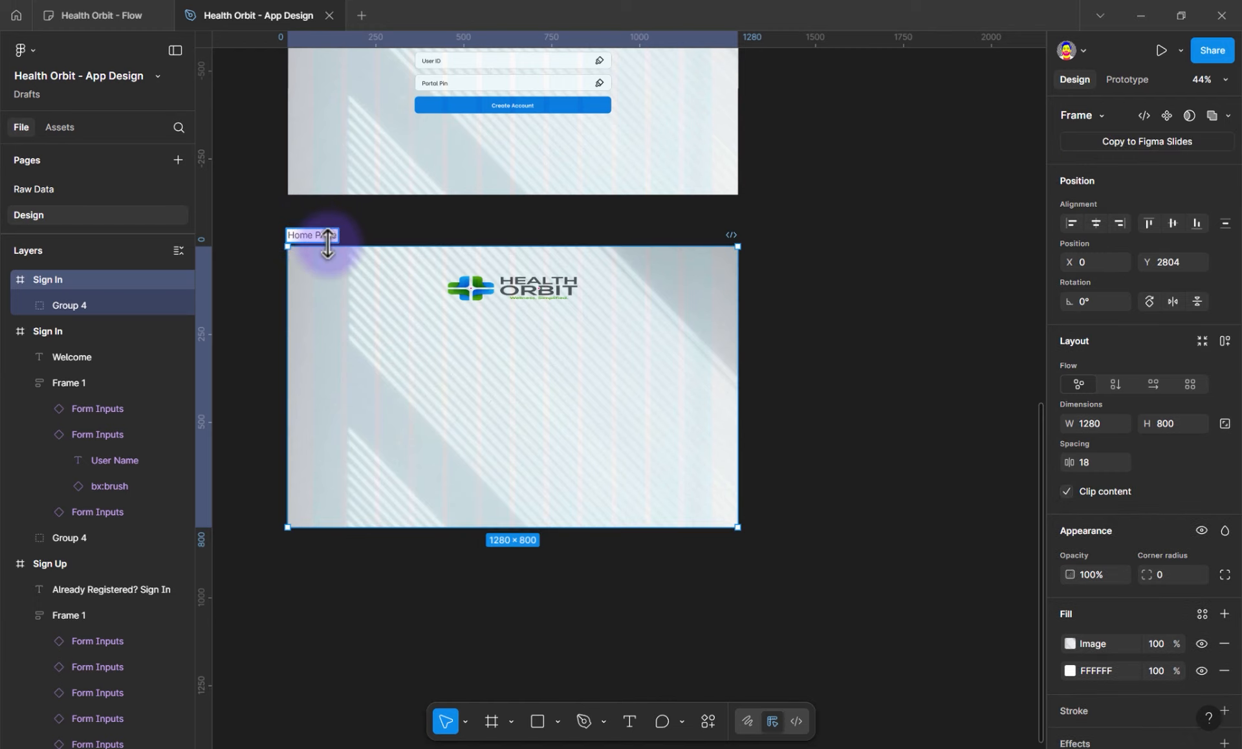
pyautogui.write('age')
pyautogui.click(526, 283)
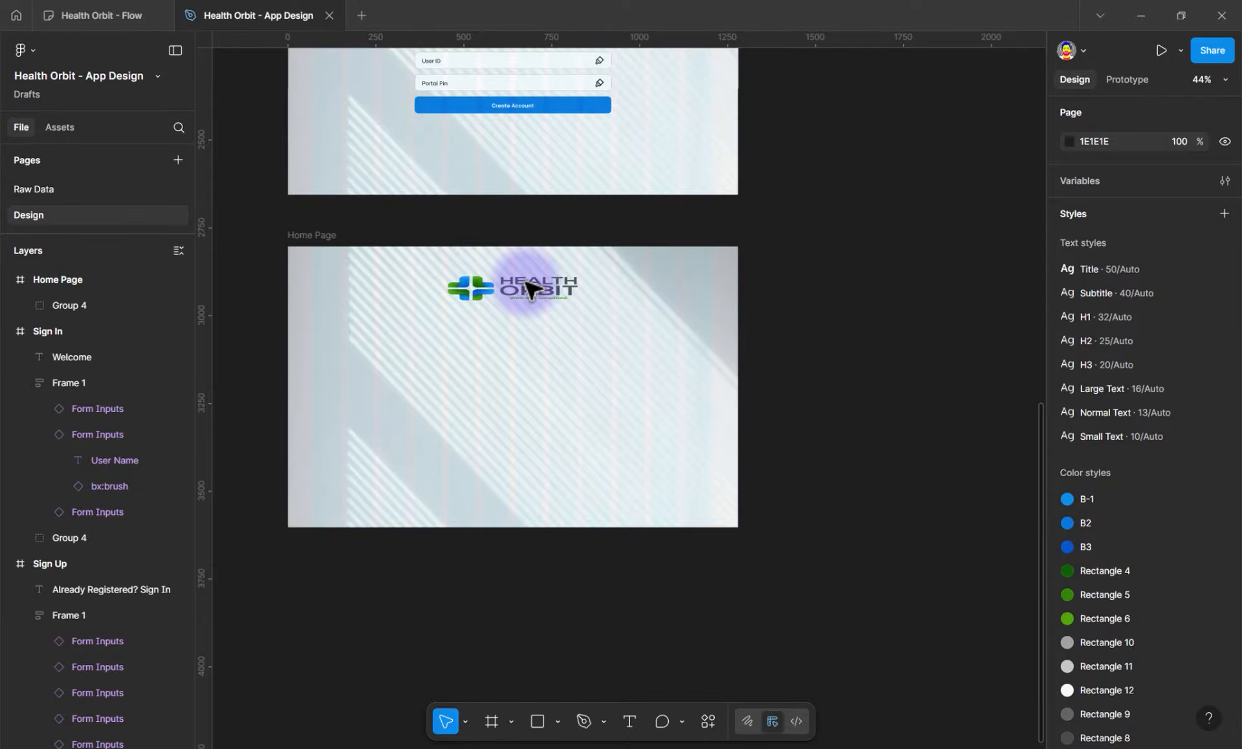
# Delete the logo's lettering and the rest of the logo from the Home Page frame
pyautogui.click(526, 285)
pyautogui.doubleClick(529, 290)
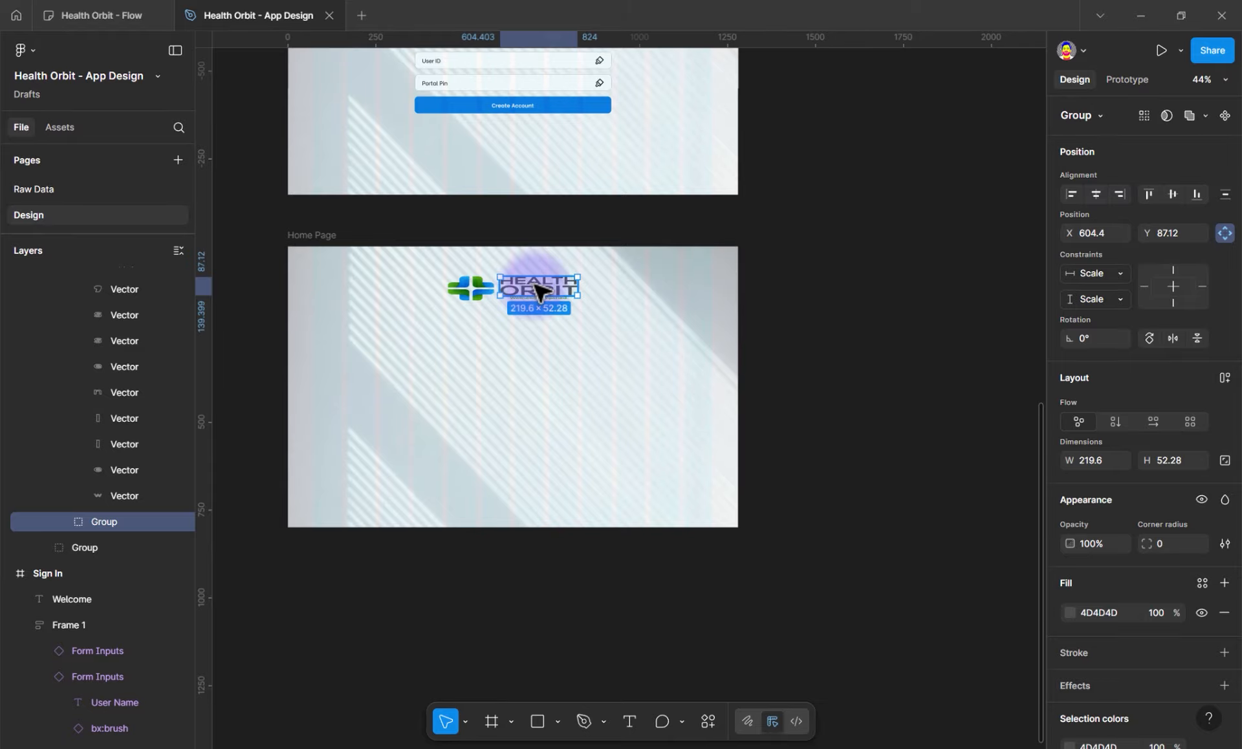
pyautogui.press('Delete')
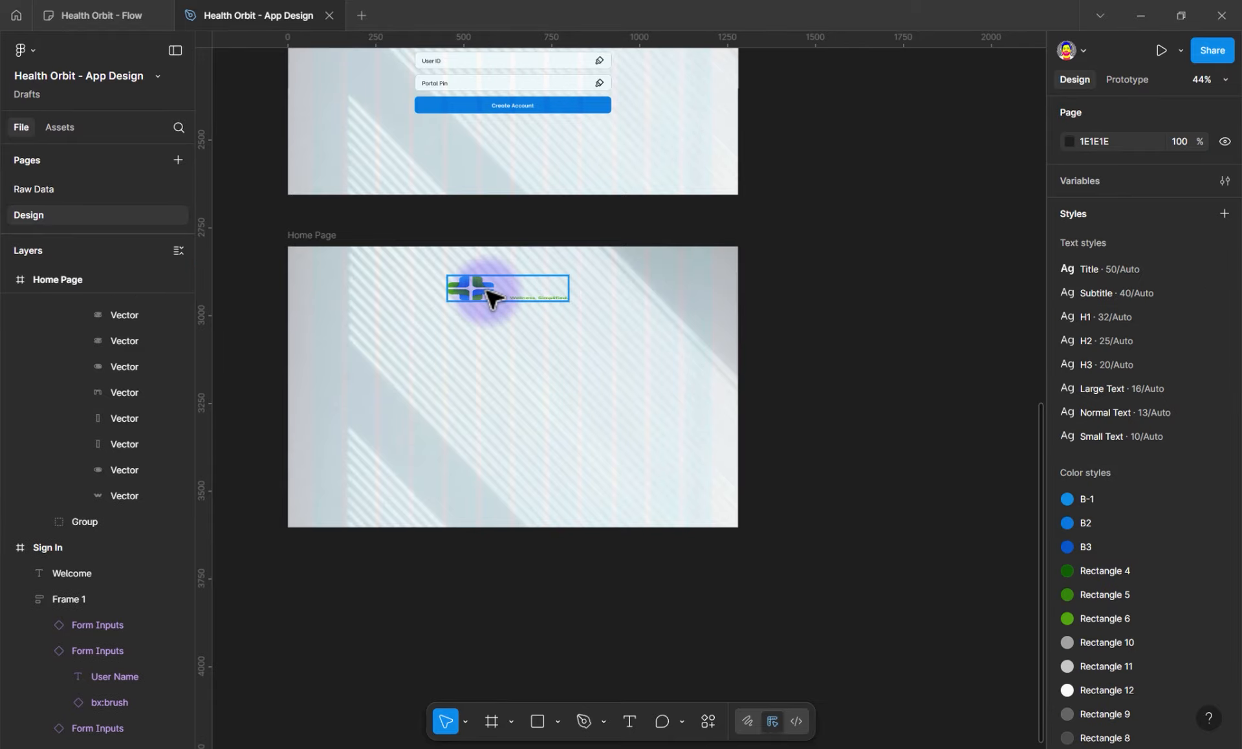
pyautogui.click(492, 299)
pyautogui.press('Delete')
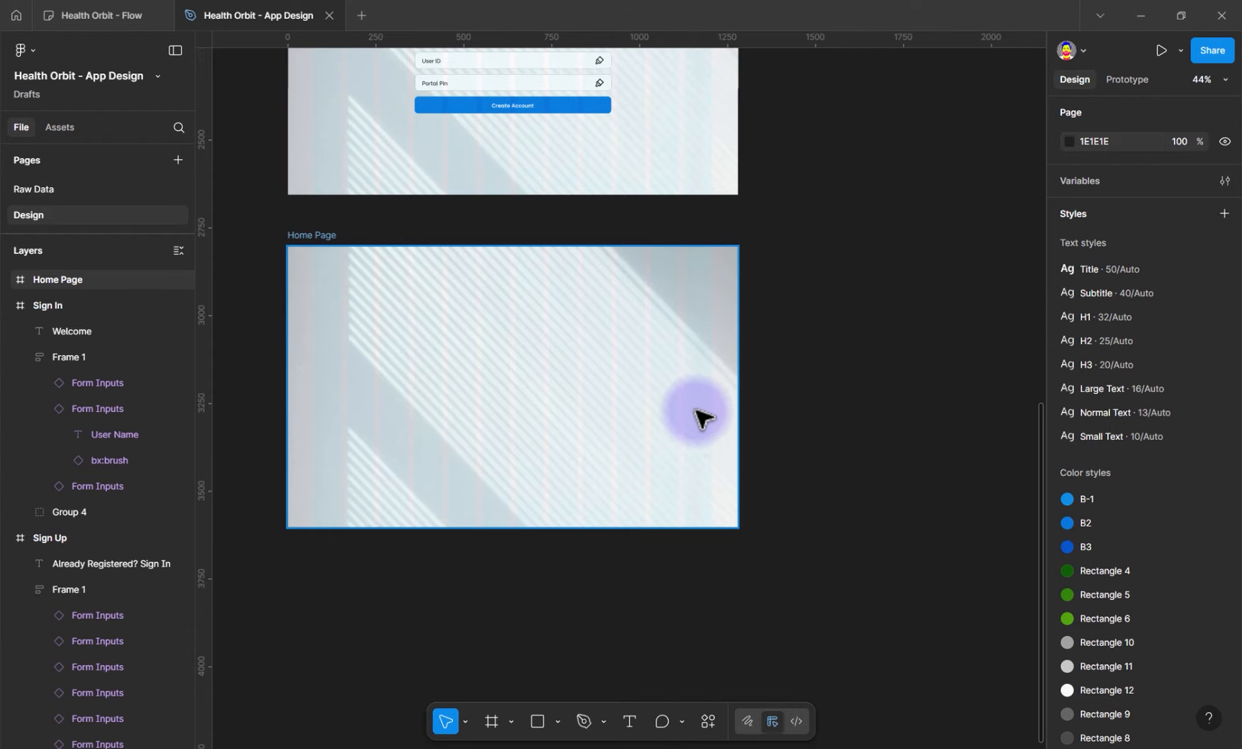
# Change the label of the Create Account button in the Sign In frame to "Sign In"
pyautogui.scroll(3, 637, 391)
pyautogui.scroll(1, 541, 290)
pyautogui.scroll(3, 541, 289)
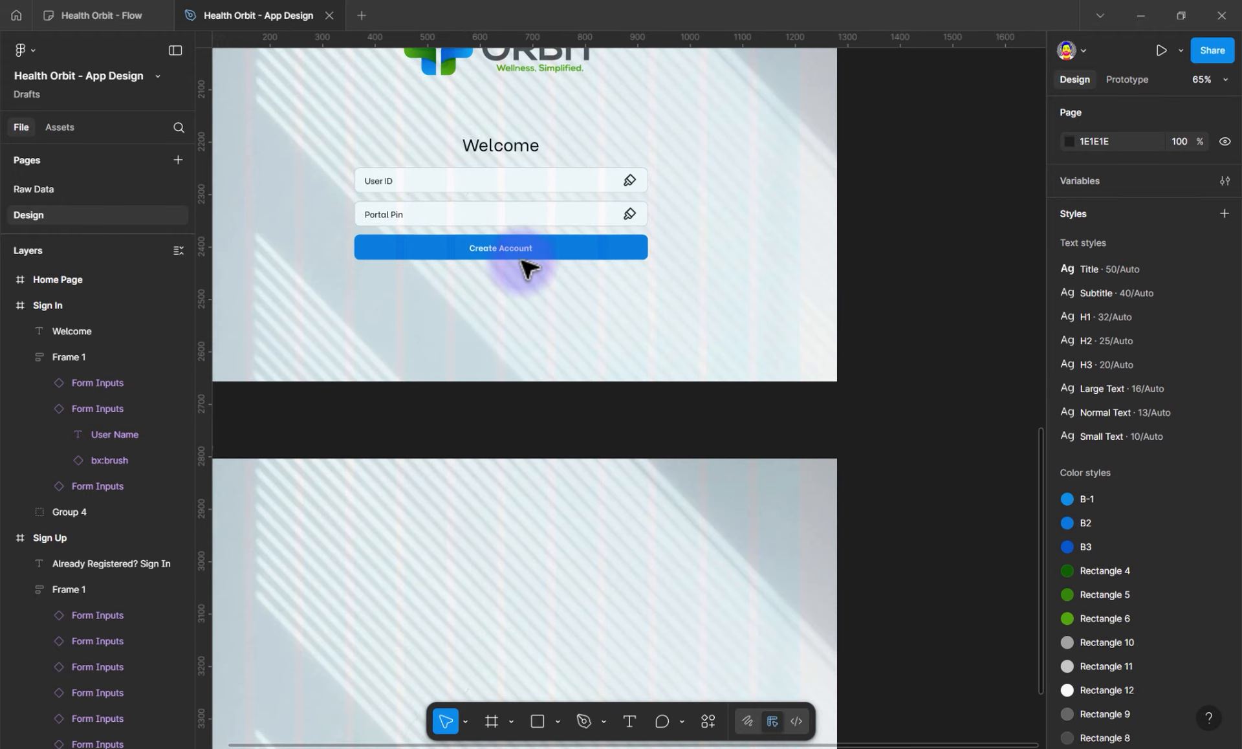
pyautogui.click(554, 252)
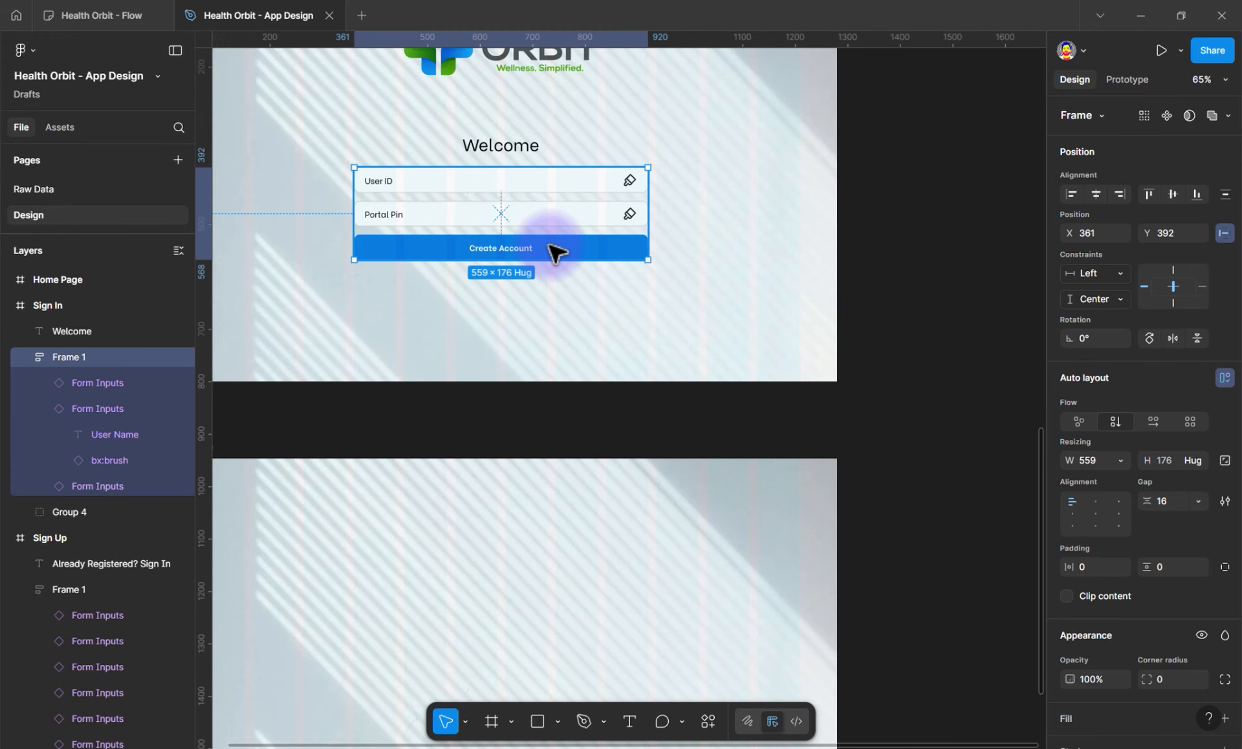
pyautogui.click(554, 252)
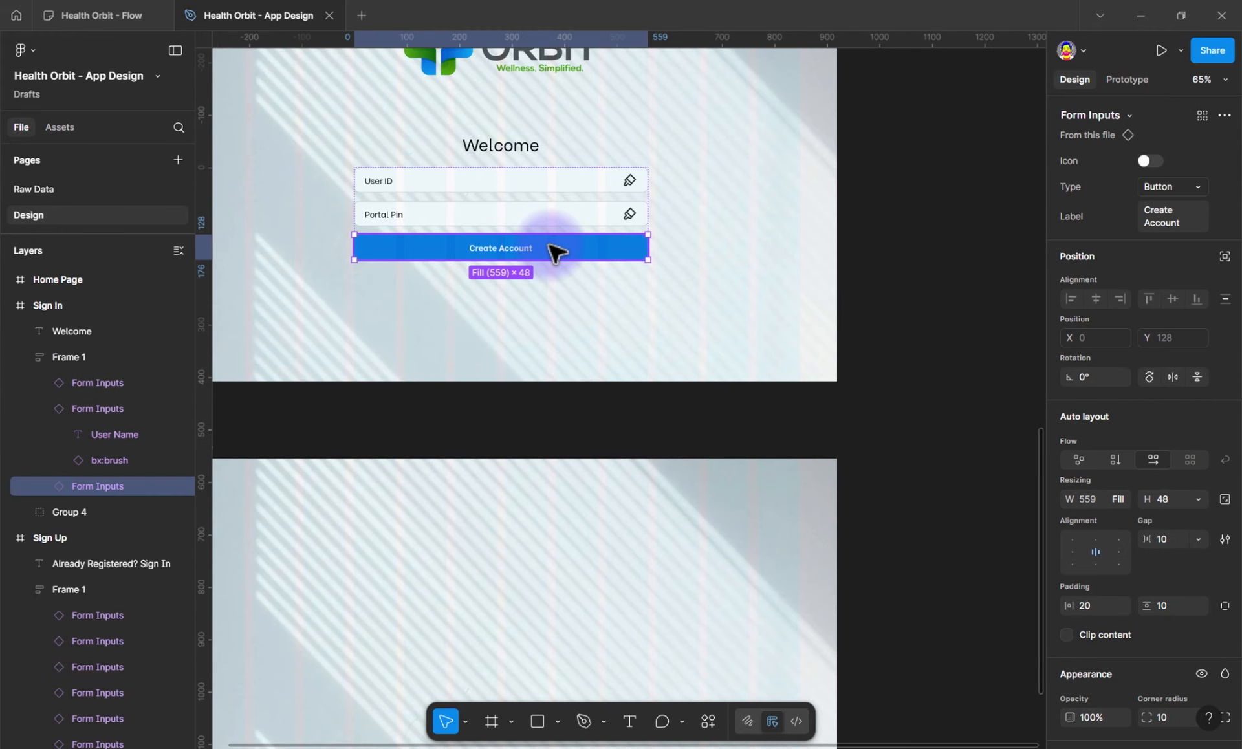
pyautogui.click(1158, 217)
pyautogui.write('S')
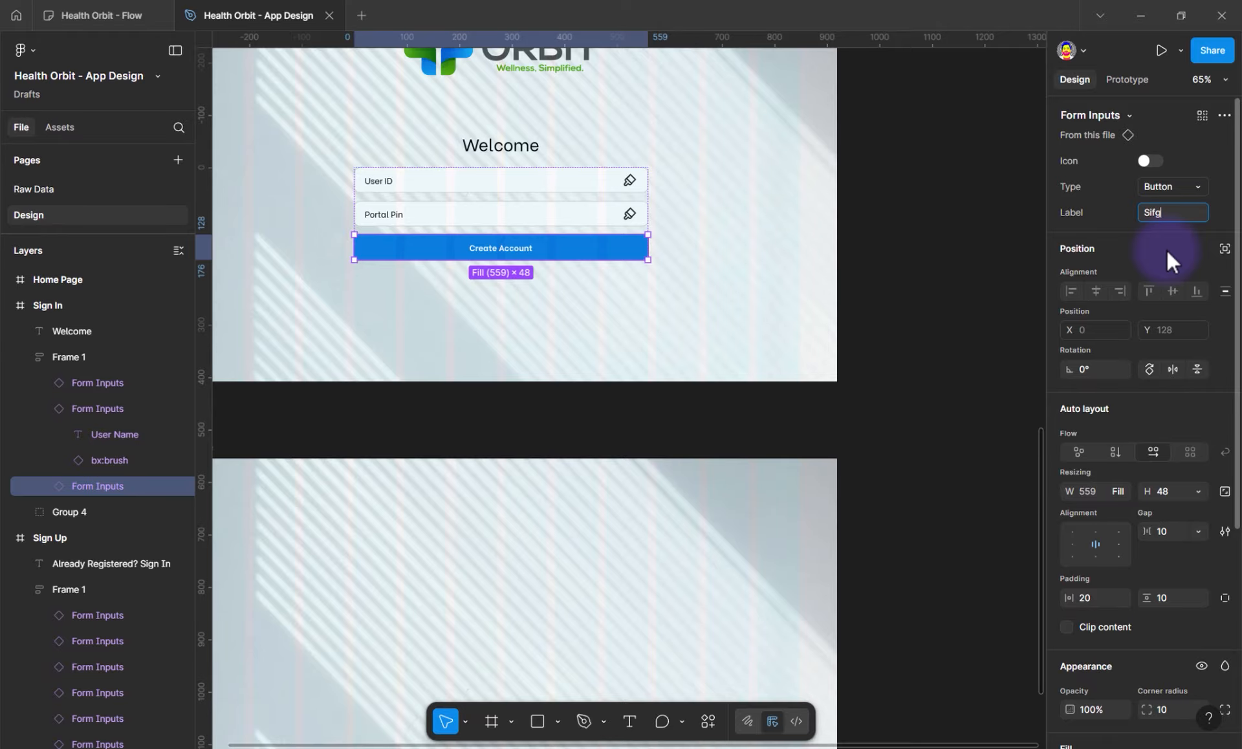
pyautogui.write('ign In')
pyautogui.press('Return')
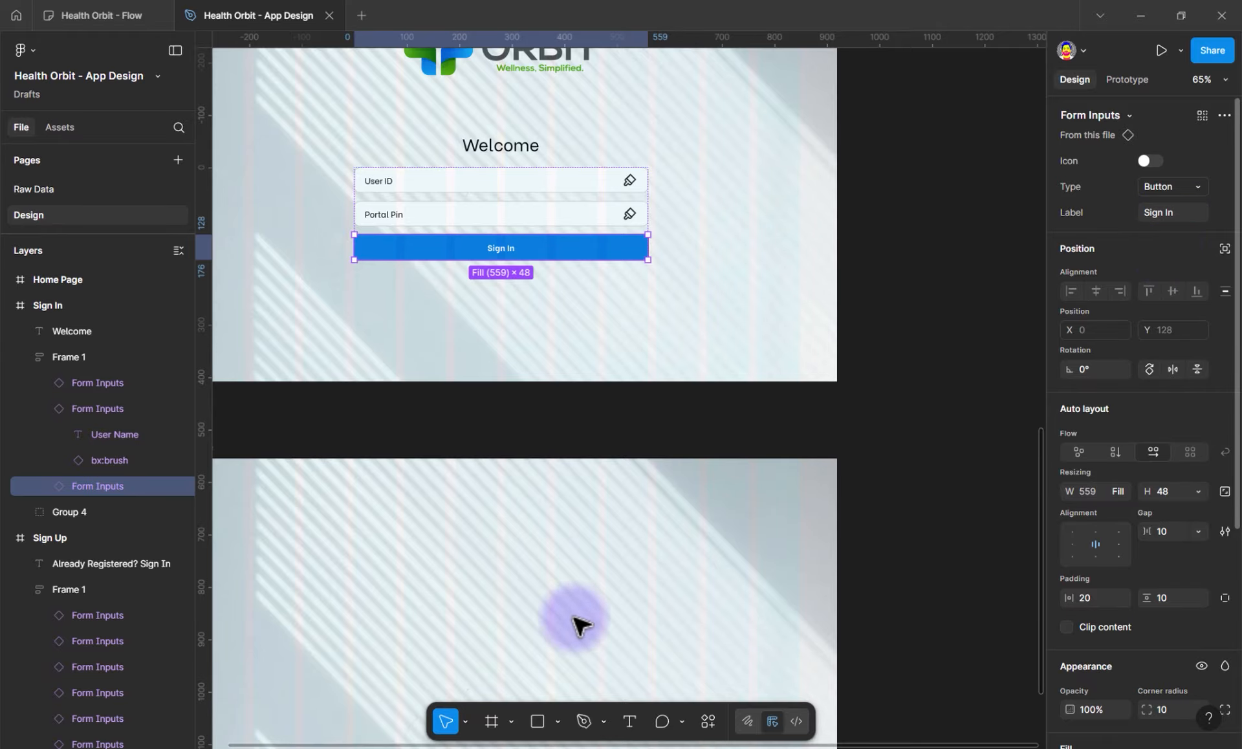
# Add the text "ABC Clinic" to the upper-left area of the Home Page frame, at about X 168, Y 164
pyautogui.click(453, 395)
pyautogui.moveTo(447, 586); pyautogui.dragTo(555, 313)
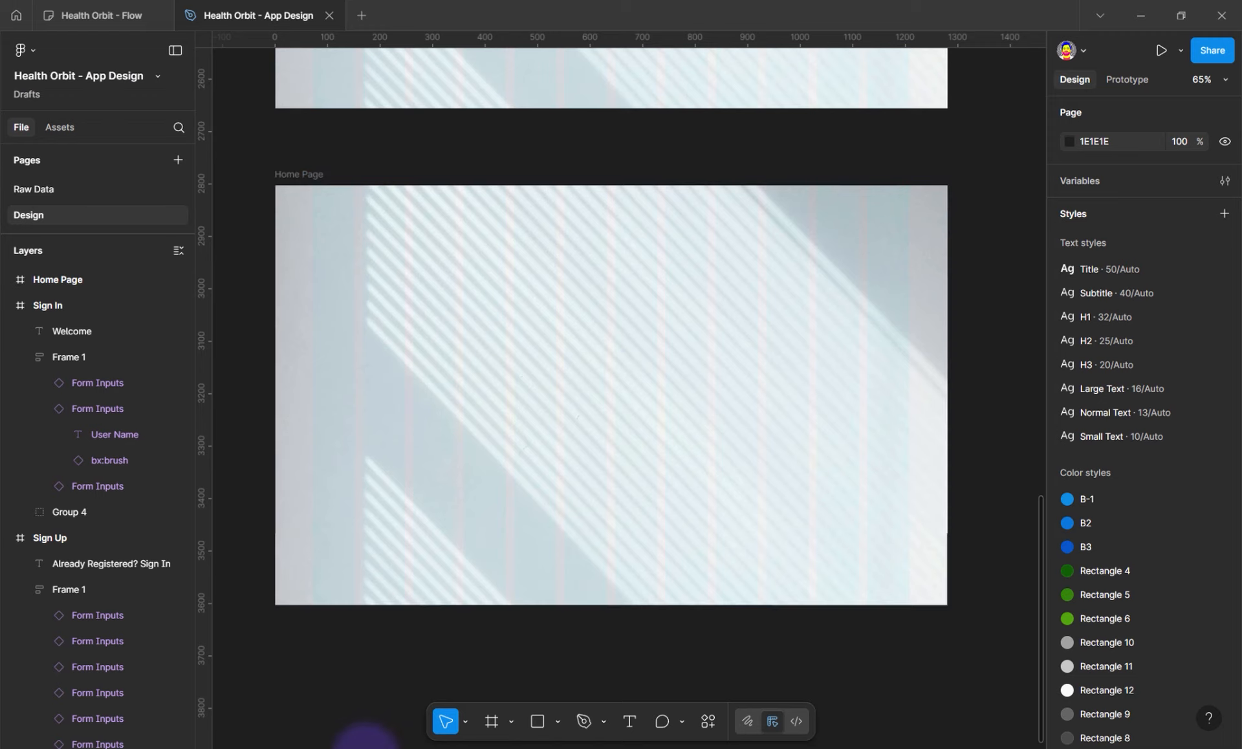
pyautogui.moveTo(363, 747)
pyautogui.press('t')
pyautogui.click(371, 282)
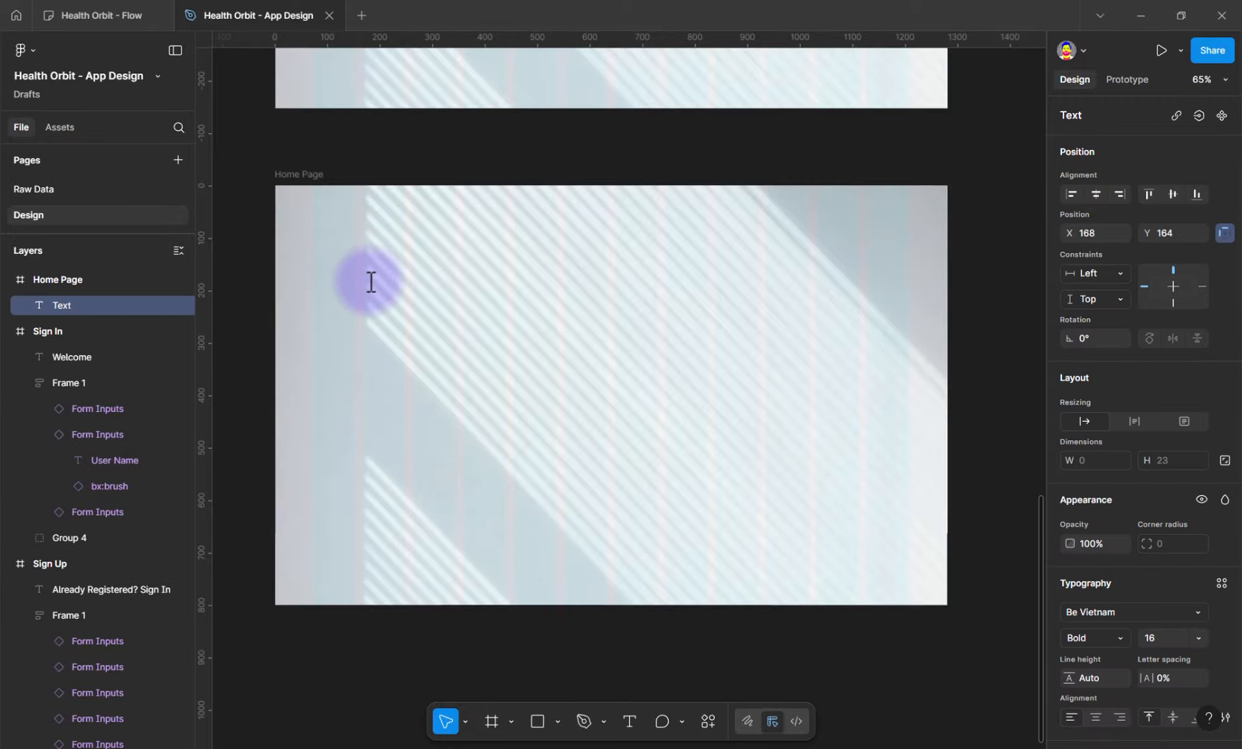
pyautogui.write('ABC Clinic,')
pyautogui.press('BackSpace')
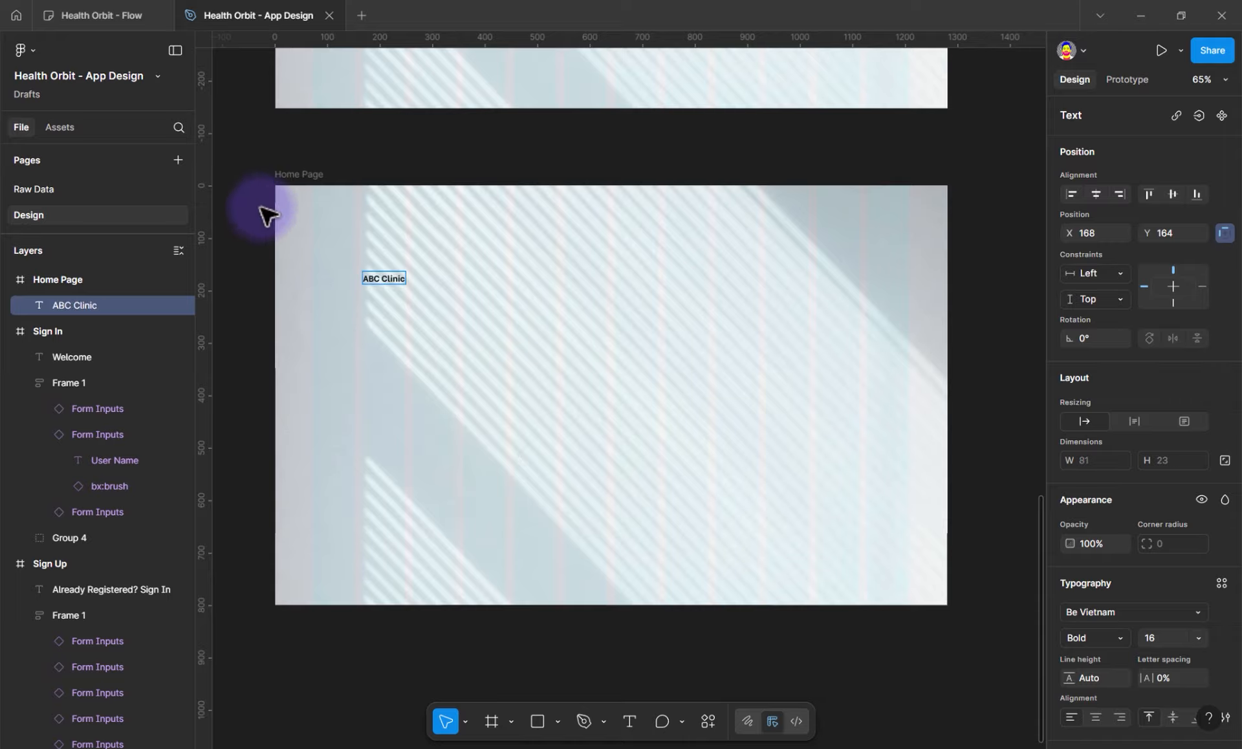
pyautogui.press('Escape')
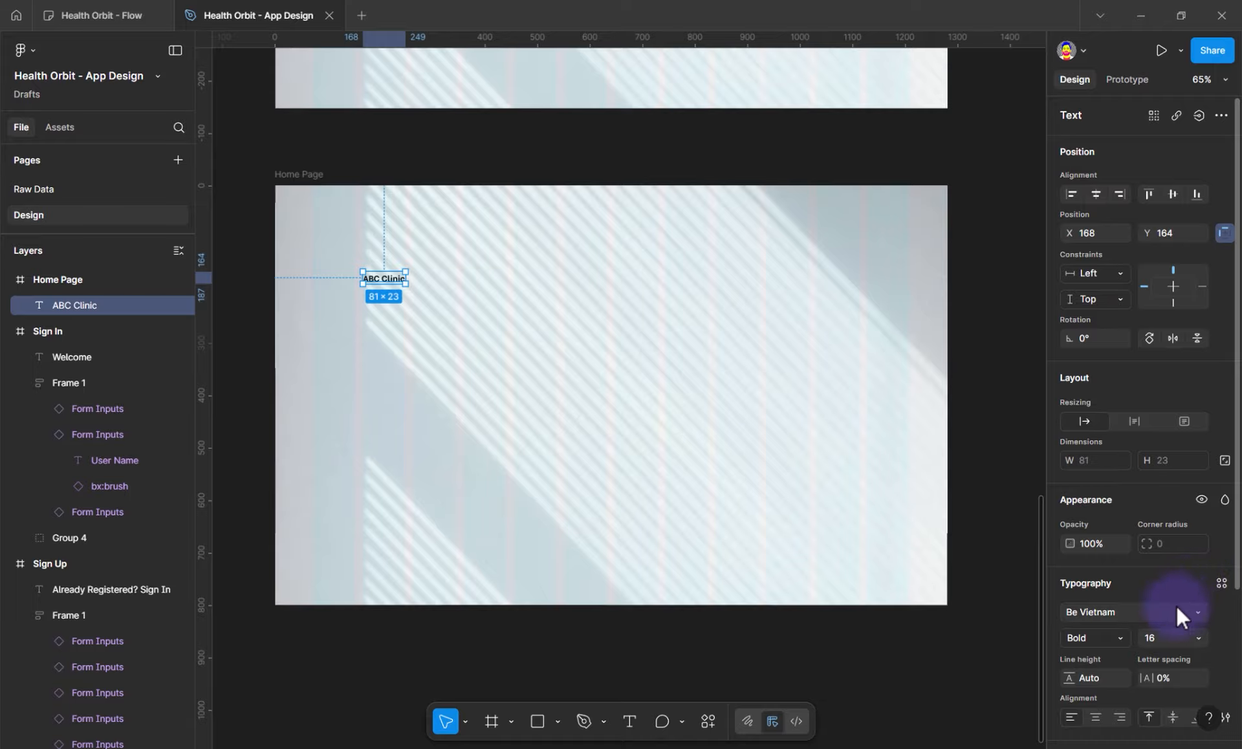
# Apply the Title text style to "ABC Clinic" and move it near the frame's top middle, at about X 494, Y 24
pyautogui.click(1222, 582)
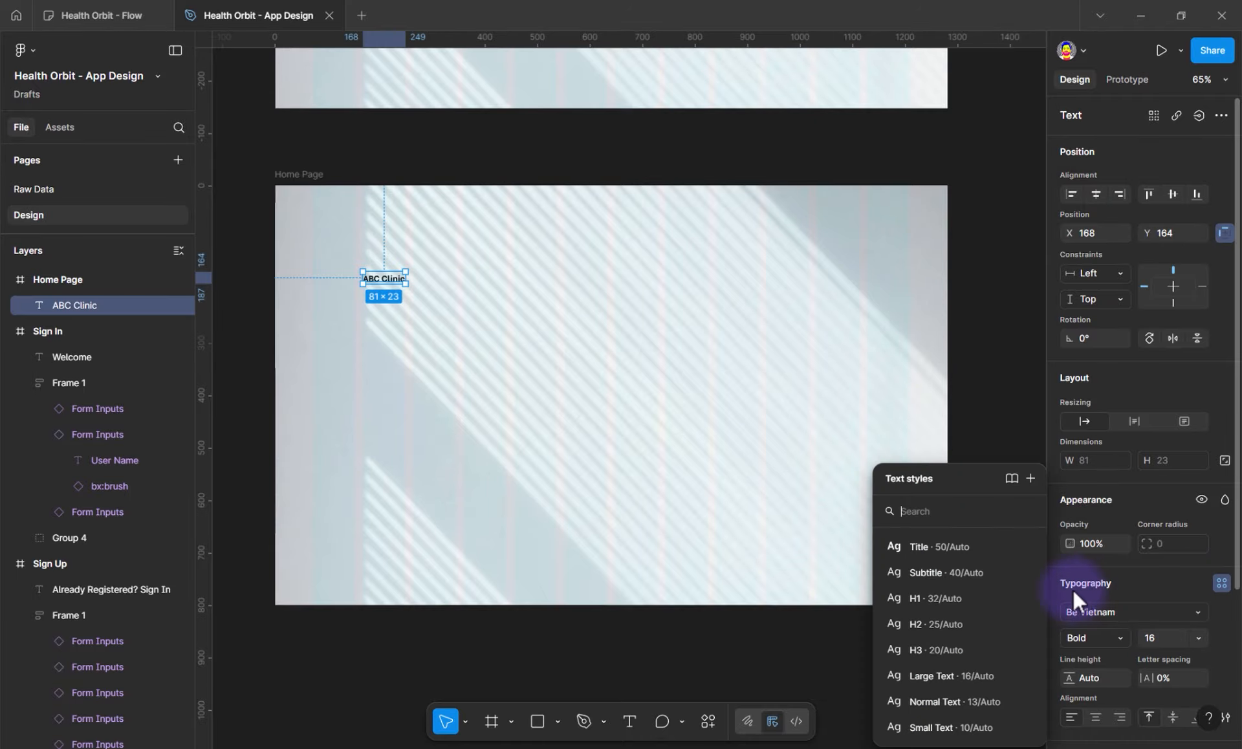
pyautogui.click(956, 550)
pyautogui.moveTo(456, 294); pyautogui.dragTo(627, 220)
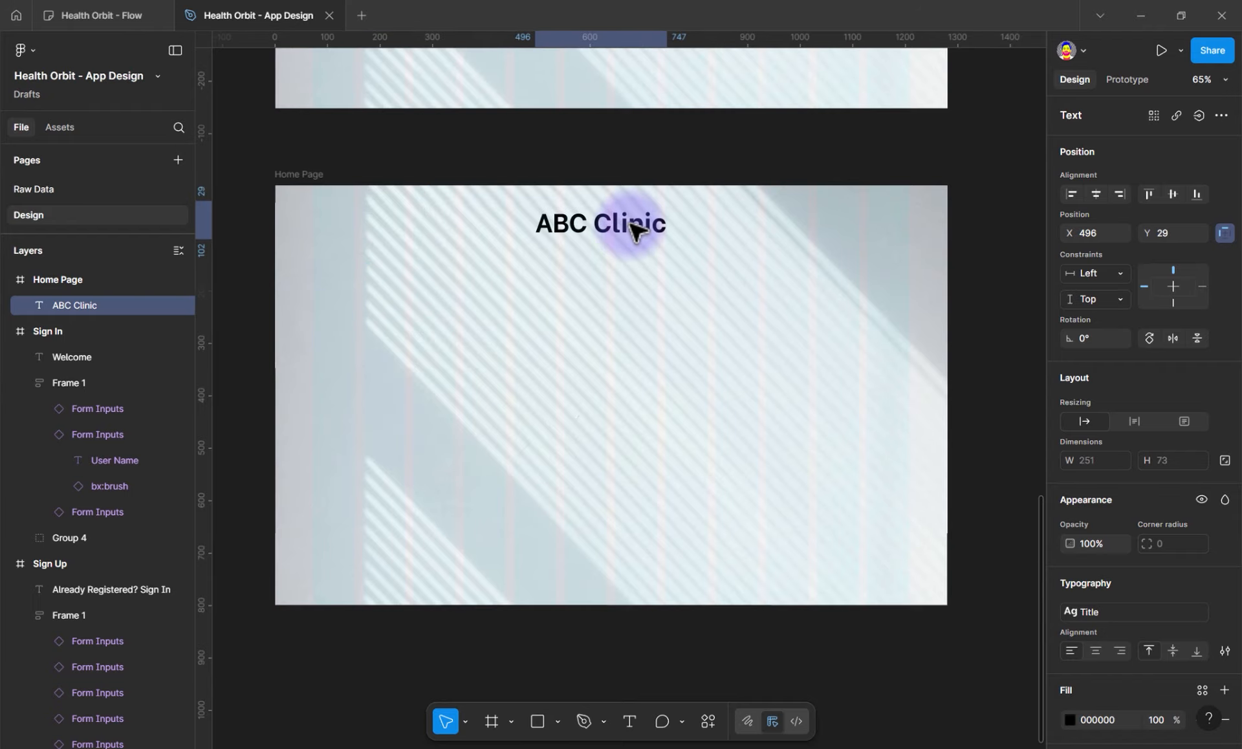
pyautogui.click(1149, 650)
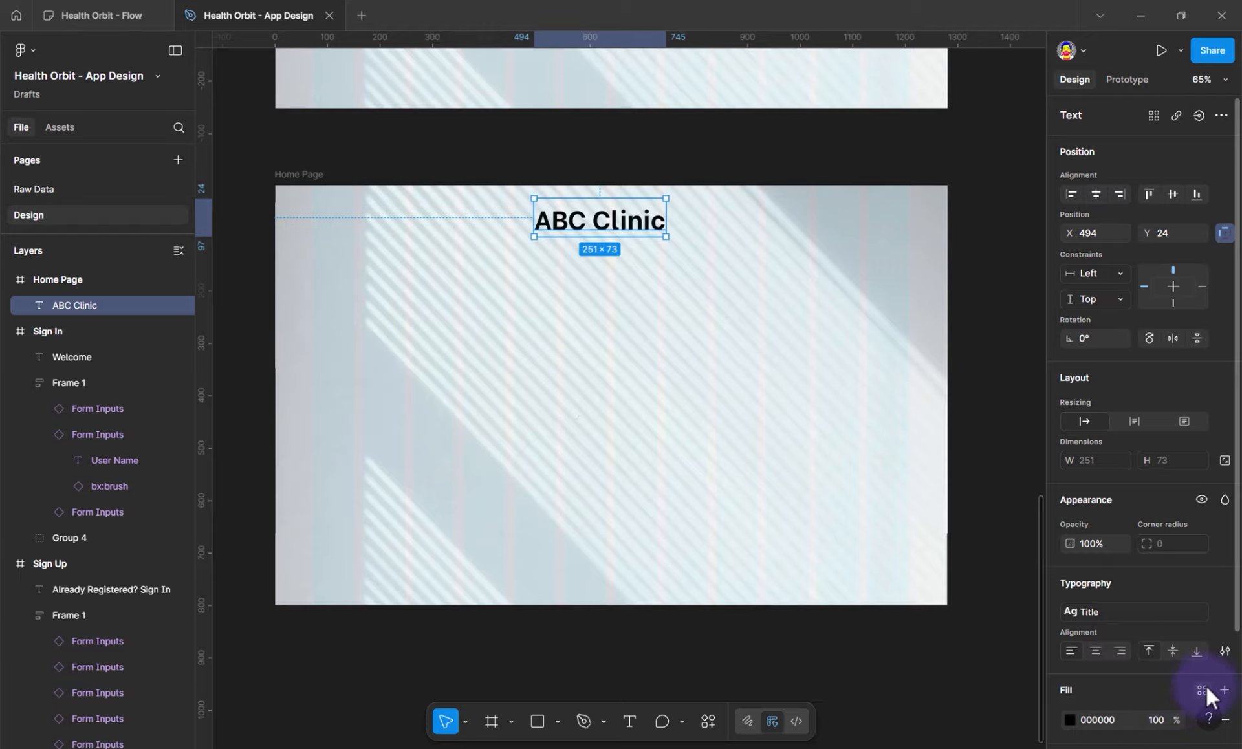
# Apply the B2 color style to the "ABC Clinic" title and center it horizontally in the Home Page frame
pyautogui.click(1201, 690)
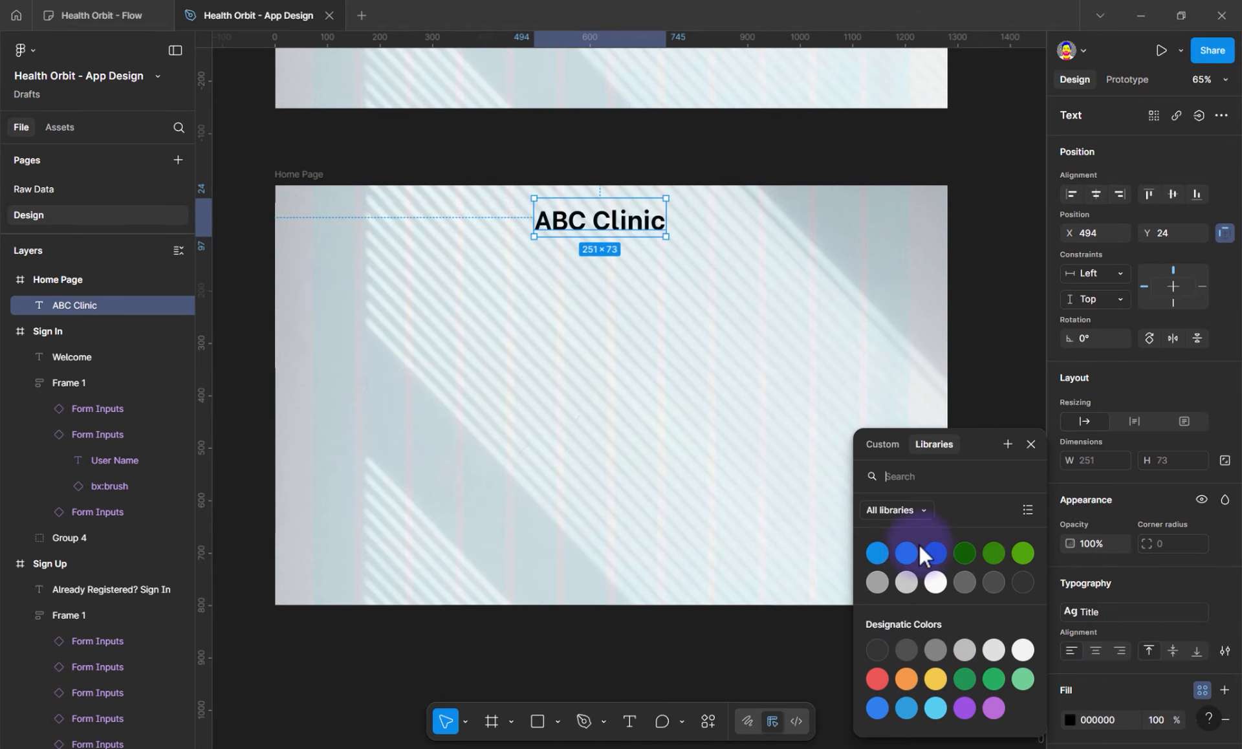
pyautogui.click(876, 553)
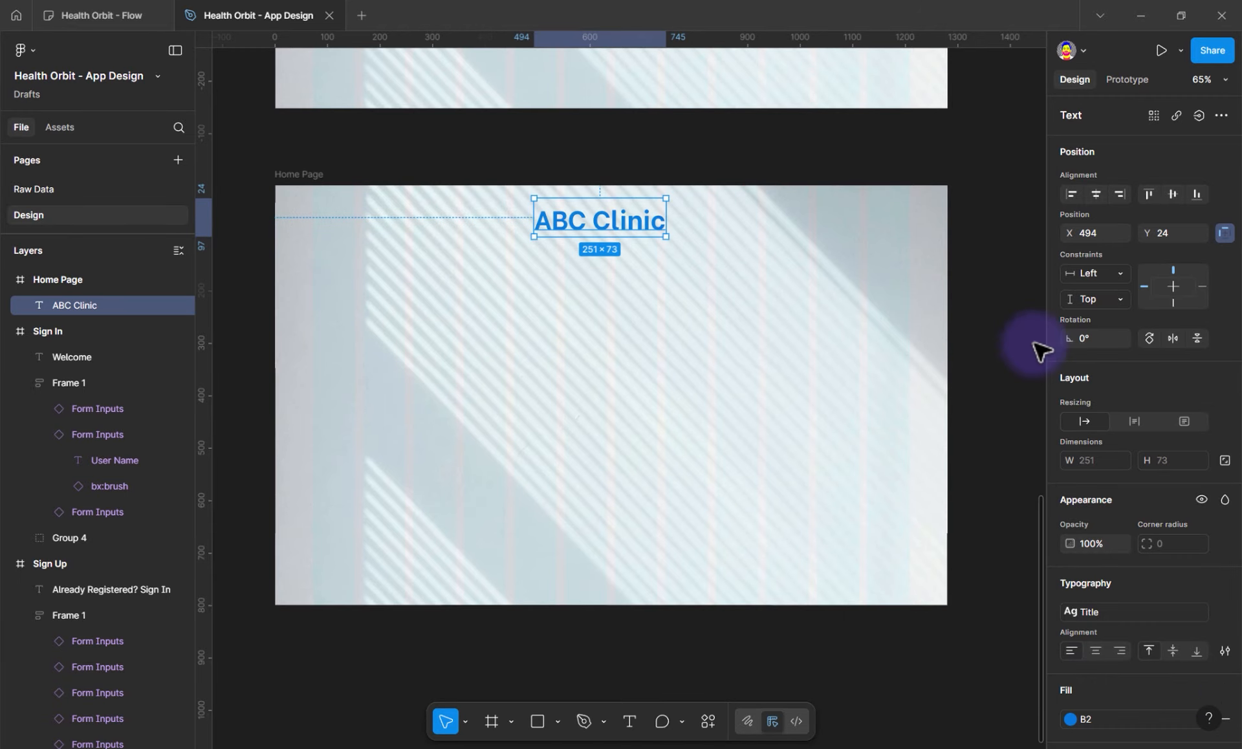
pyautogui.click(1099, 194)
pyautogui.click(575, 195)
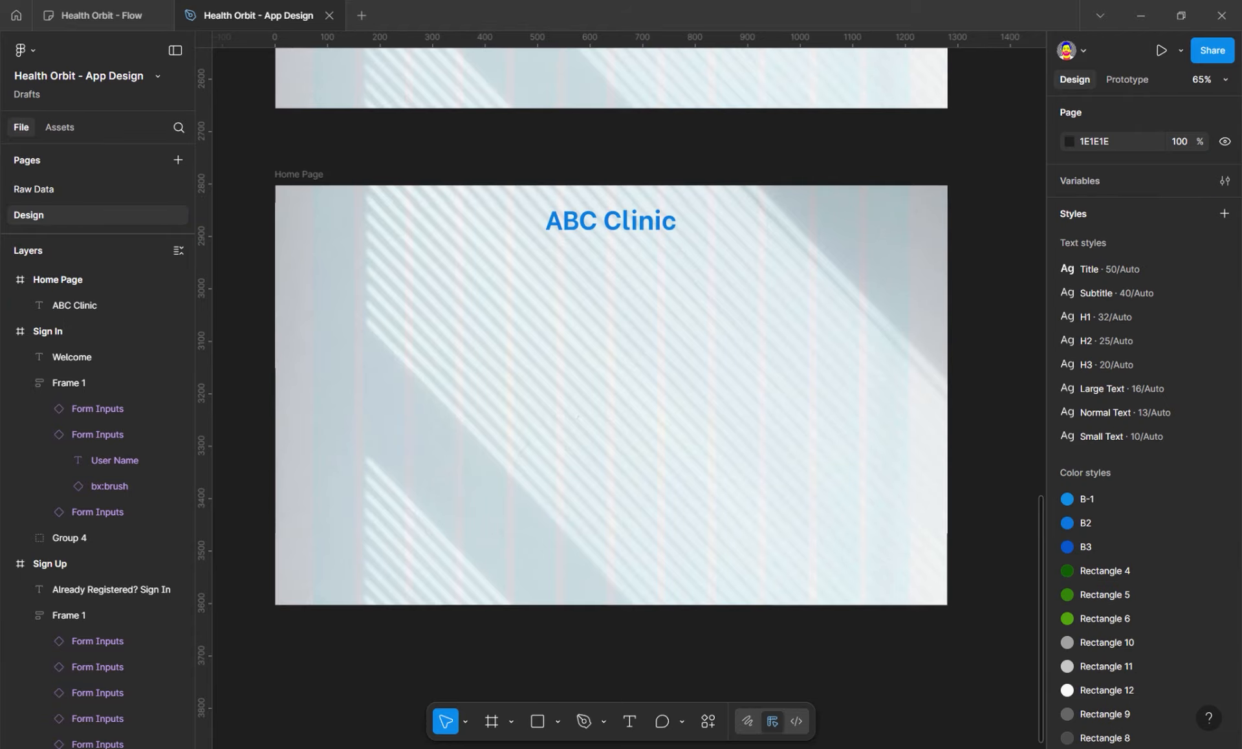
# Remove the leftover prototype link from the "Welcome" text in the Sign In frame
pyautogui.scroll(7, 673, 252)
pyautogui.click(1113, 83)
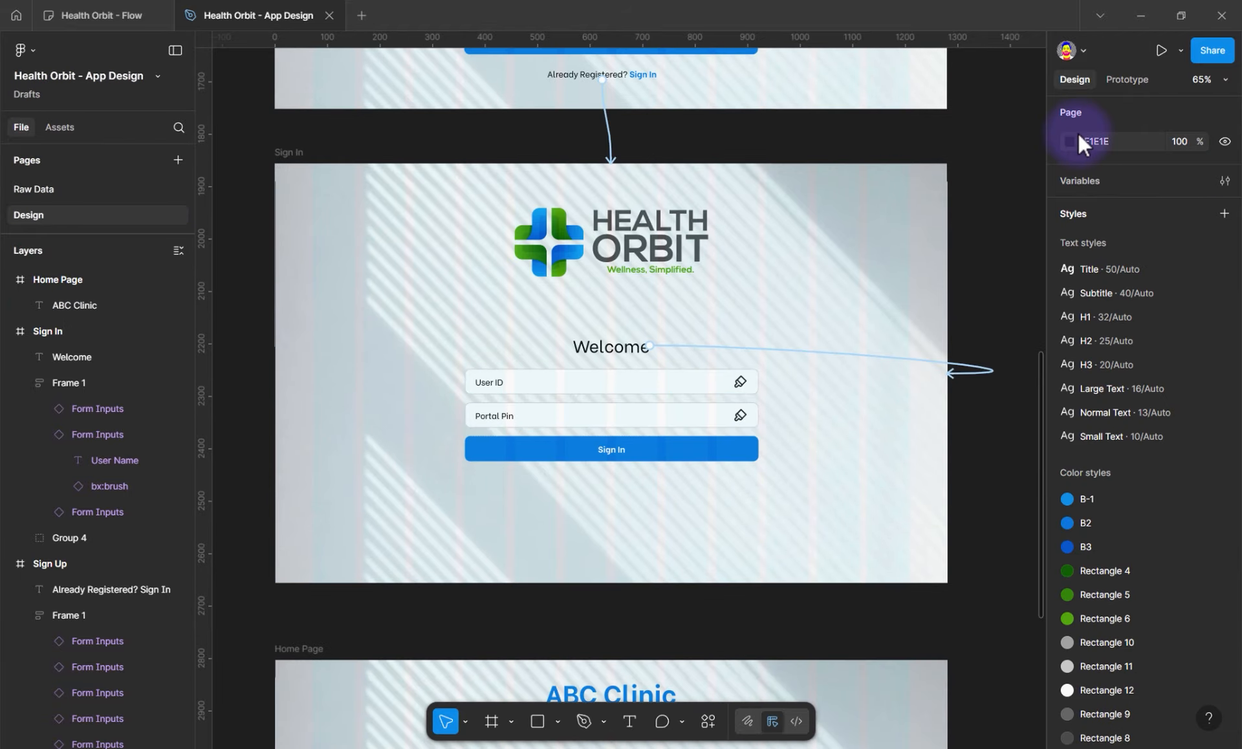
pyautogui.click(737, 402)
pyautogui.moveTo(984, 370); pyautogui.dragTo(646, 341)
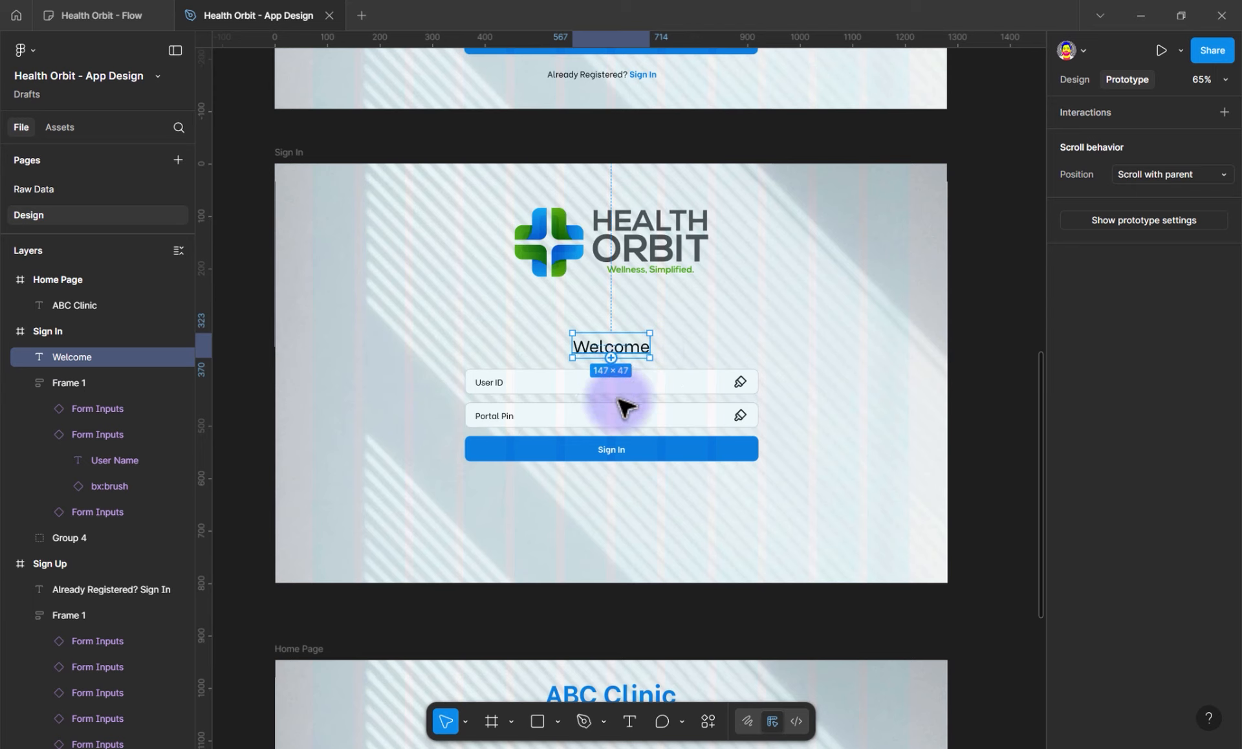
# Link the Sign In button to the Home Page frame with an on-tap Navigate to interaction using Smart animate
pyautogui.click(655, 454)
pyautogui.click(659, 458)
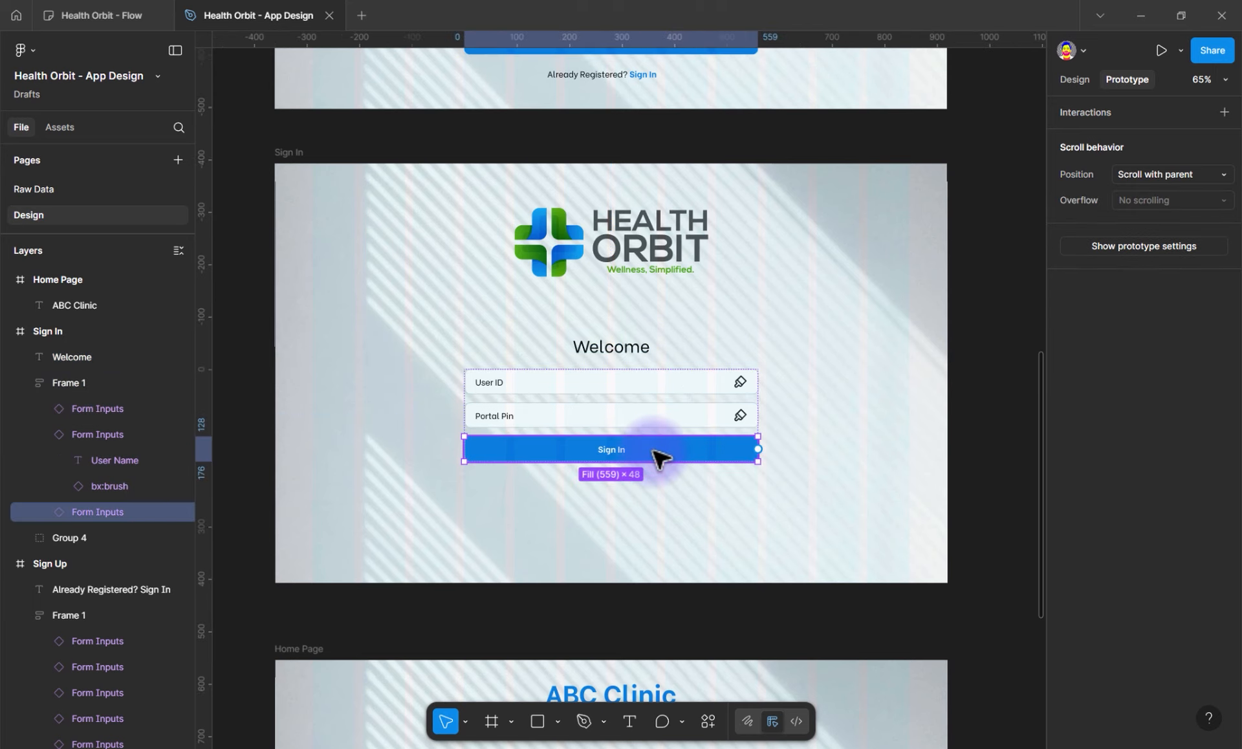
pyautogui.moveTo(610, 461); pyautogui.dragTo(697, 699)
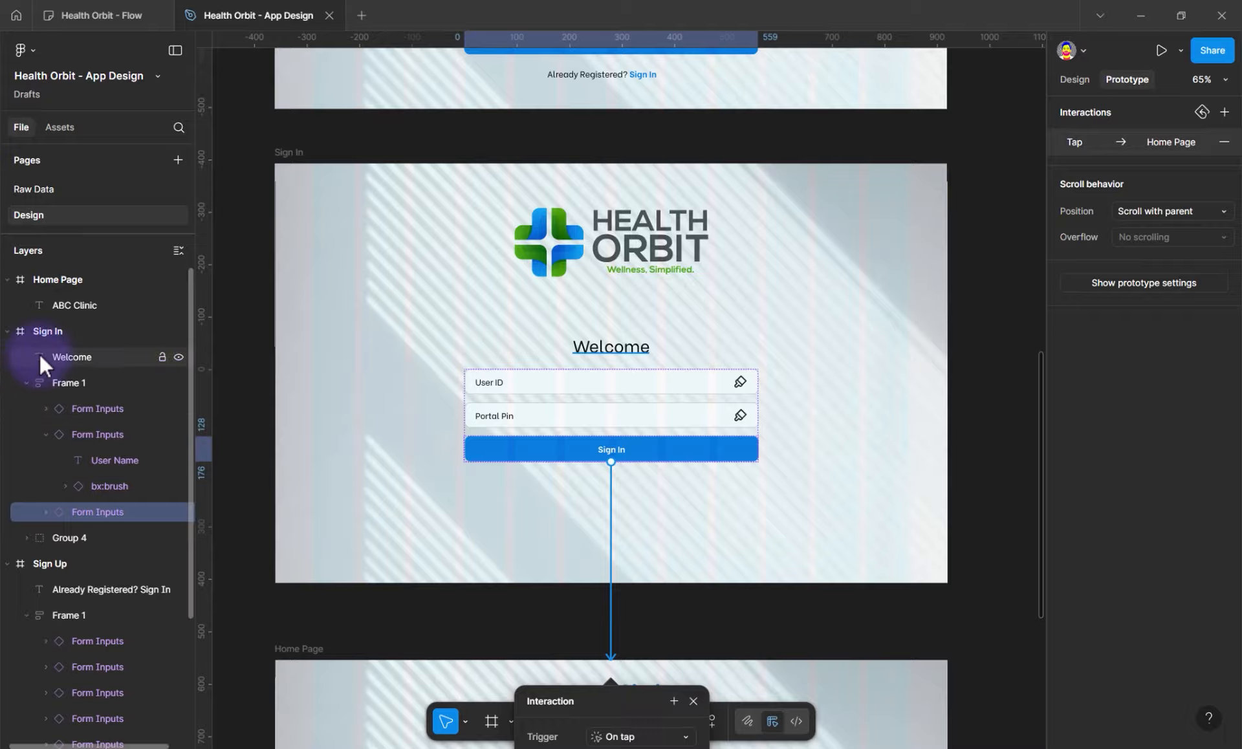
pyautogui.scroll(-4, 773, 594)
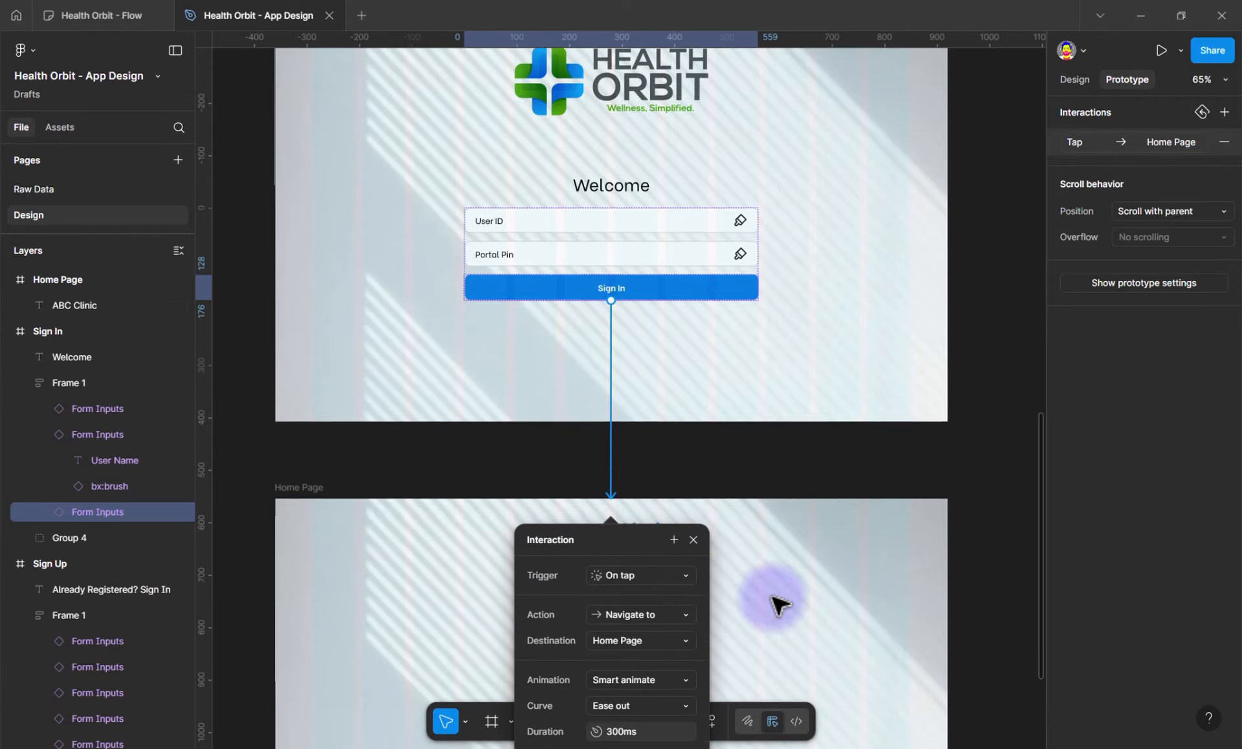
pyautogui.click(772, 594)
# Apply the Gray 2 color style to the "ABC Clinic" title's fill on the Home Page frame
pyautogui.moveTo(601, 443); pyautogui.dragTo(605, 291)
pyautogui.click(606, 289)
pyautogui.click(1071, 82)
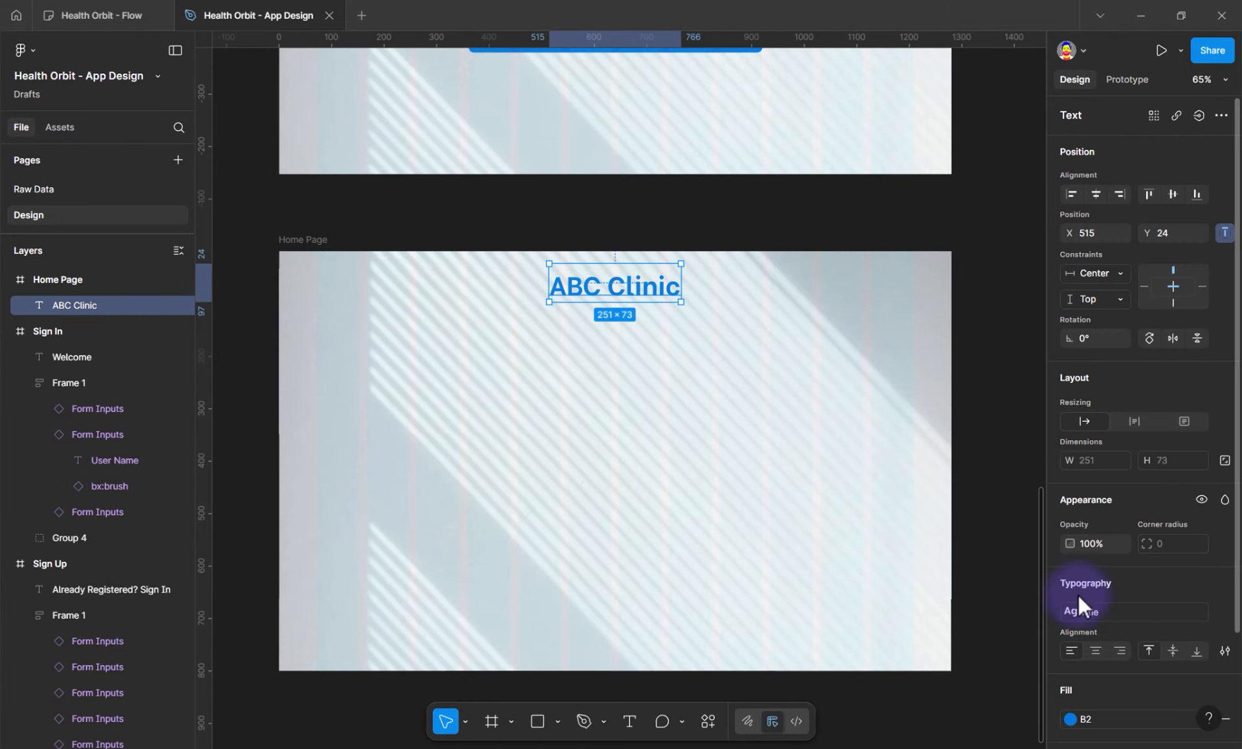
pyautogui.scroll(-3, 1102, 663)
pyautogui.click(1070, 587)
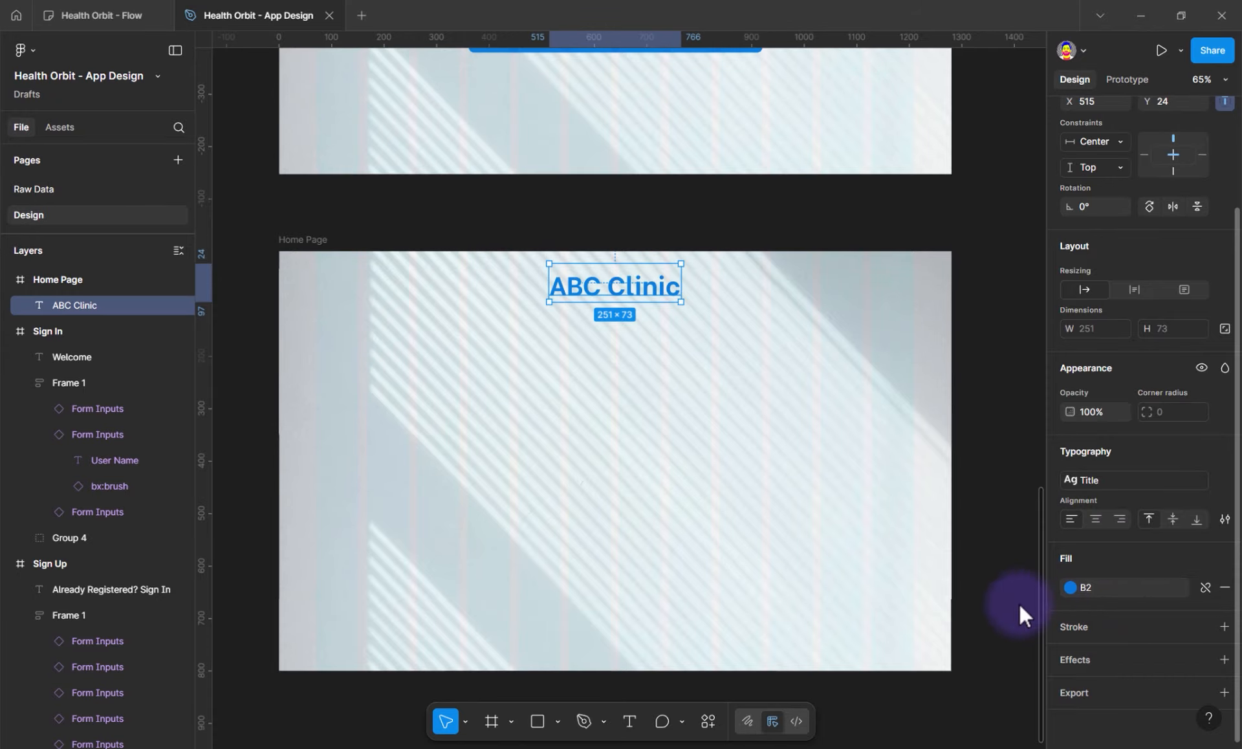
pyautogui.click(906, 645)
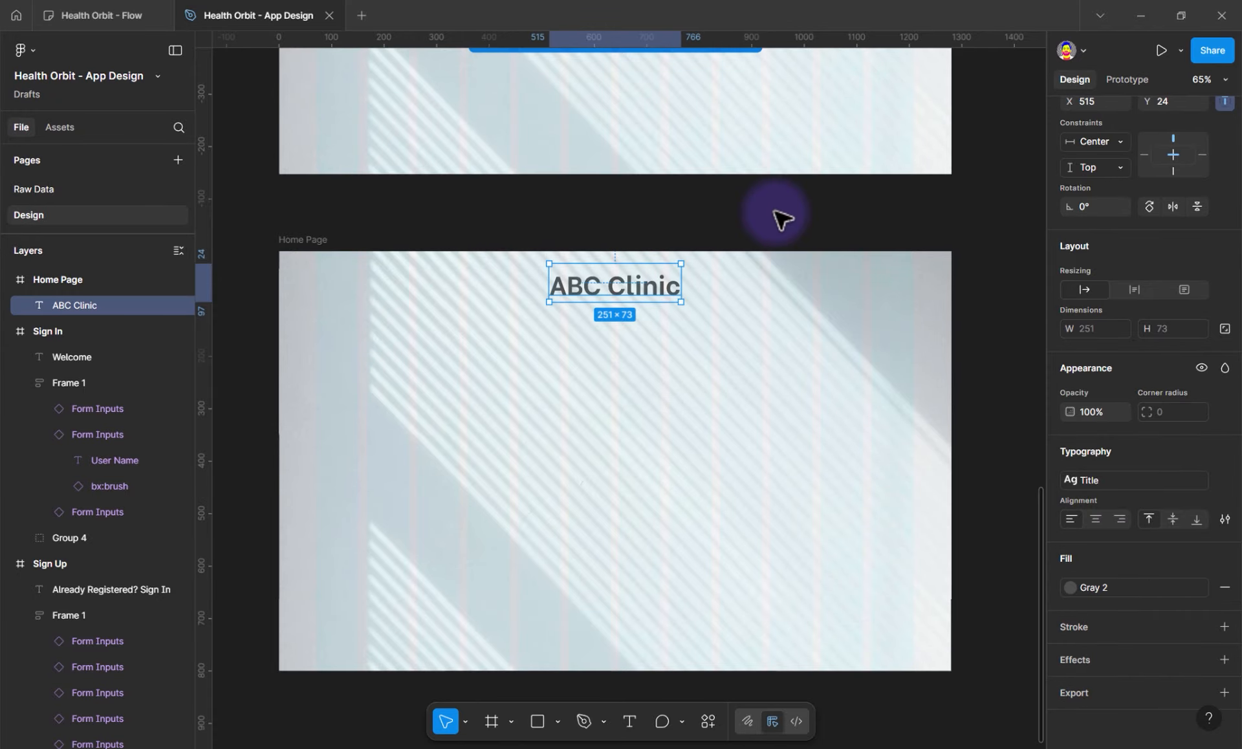
# Change the Home Page title to "Welcome to ABC Clinic" and center it horizontally in the frame
pyautogui.doubleClick(566, 291)
pyautogui.click(566, 291)
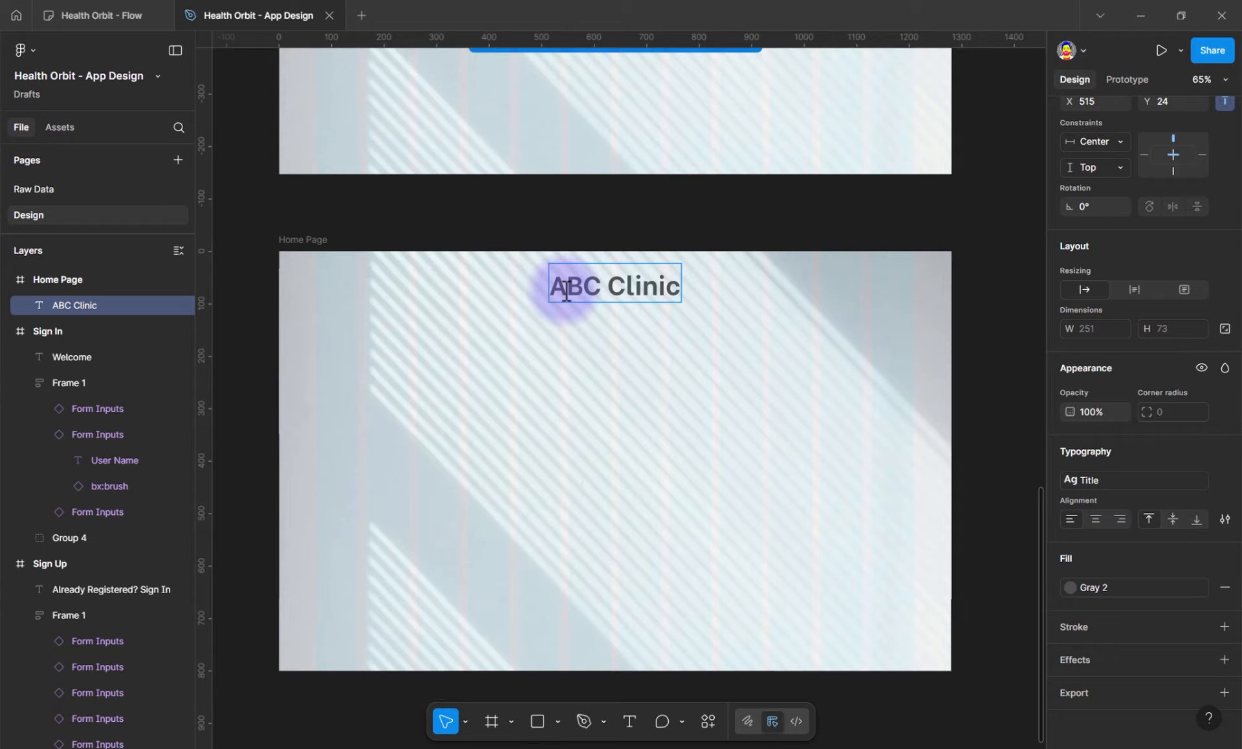
pyautogui.write('Wel')
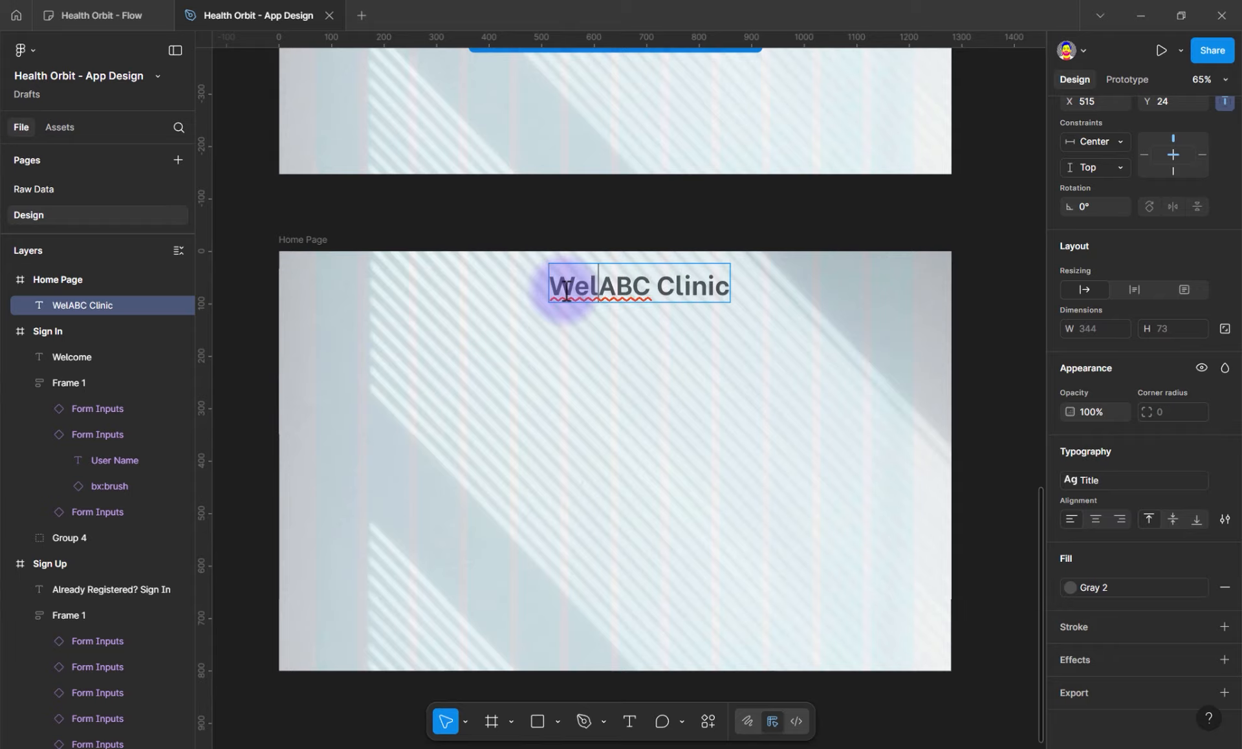
pyautogui.write('come to')
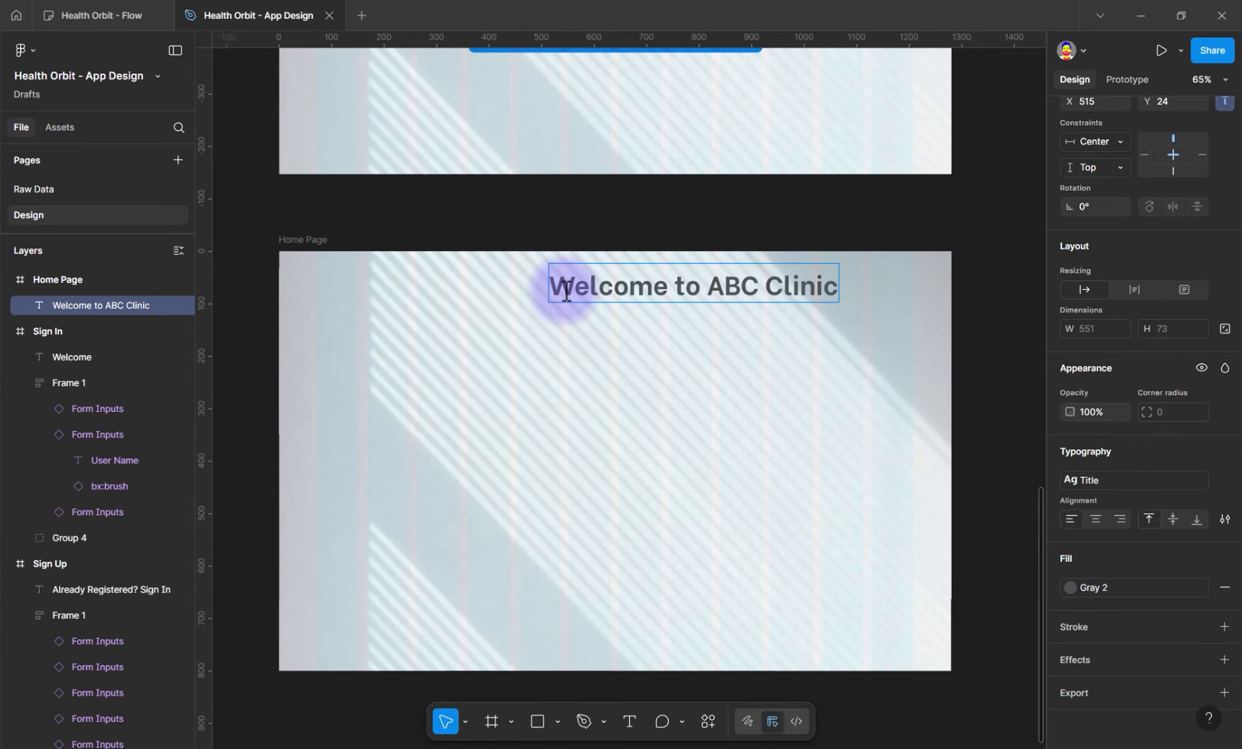
pyautogui.press('Escape')
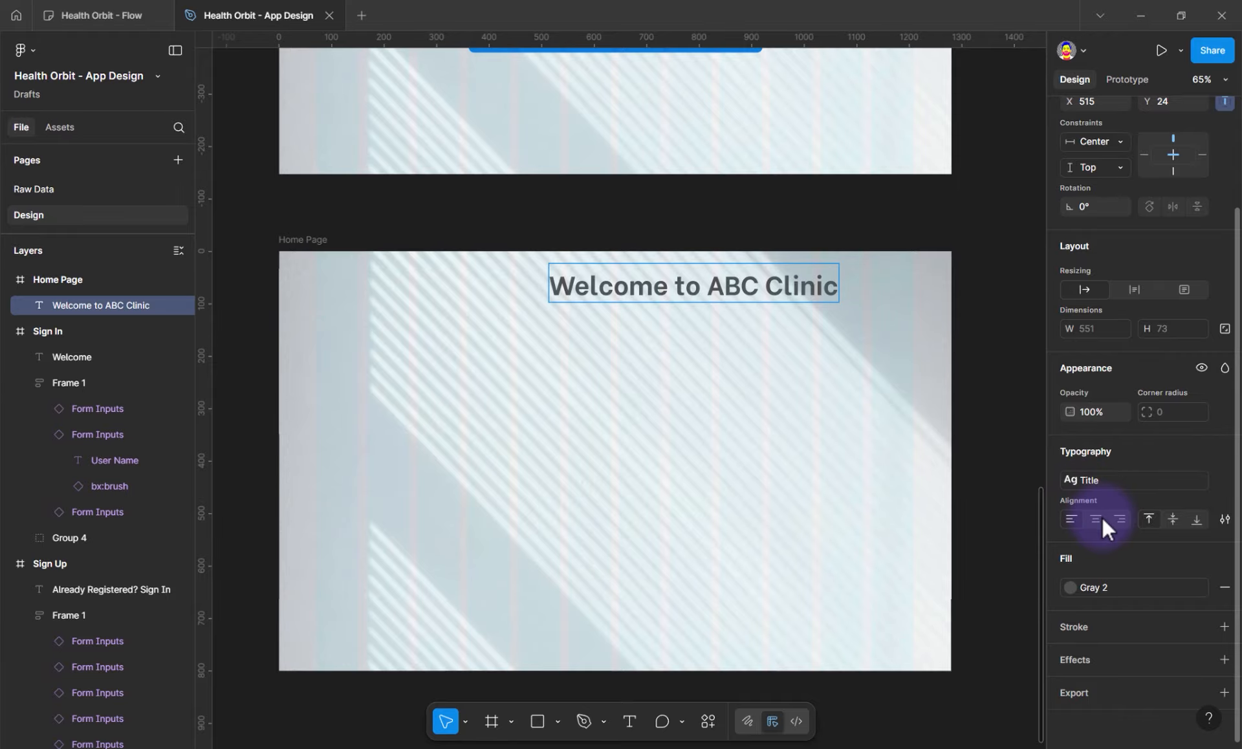
pyautogui.scroll(3, 1092, 220)
pyautogui.click(1094, 197)
pyautogui.click(709, 447)
# Add a "Get Token" text in the Subtitle style to the Home Page frame at about X 841, Y 400
pyautogui.press('t')
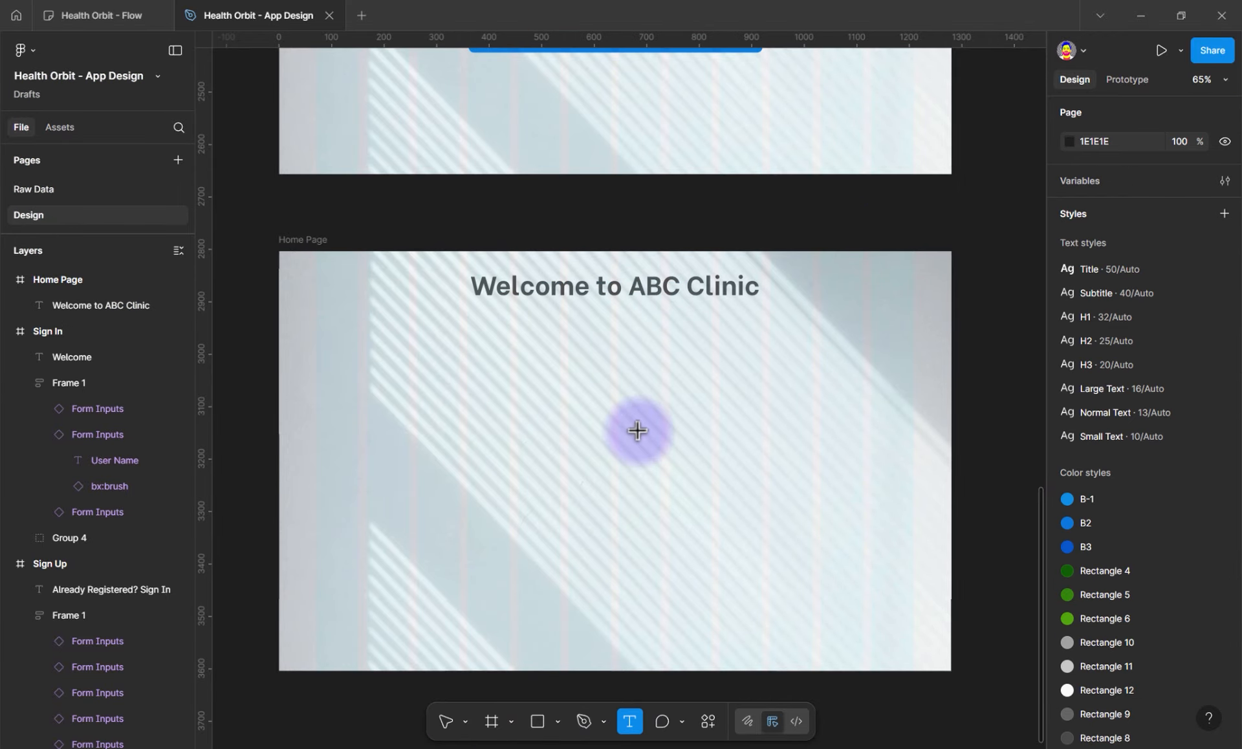
pyautogui.click(637, 430)
pyautogui.write('Get')
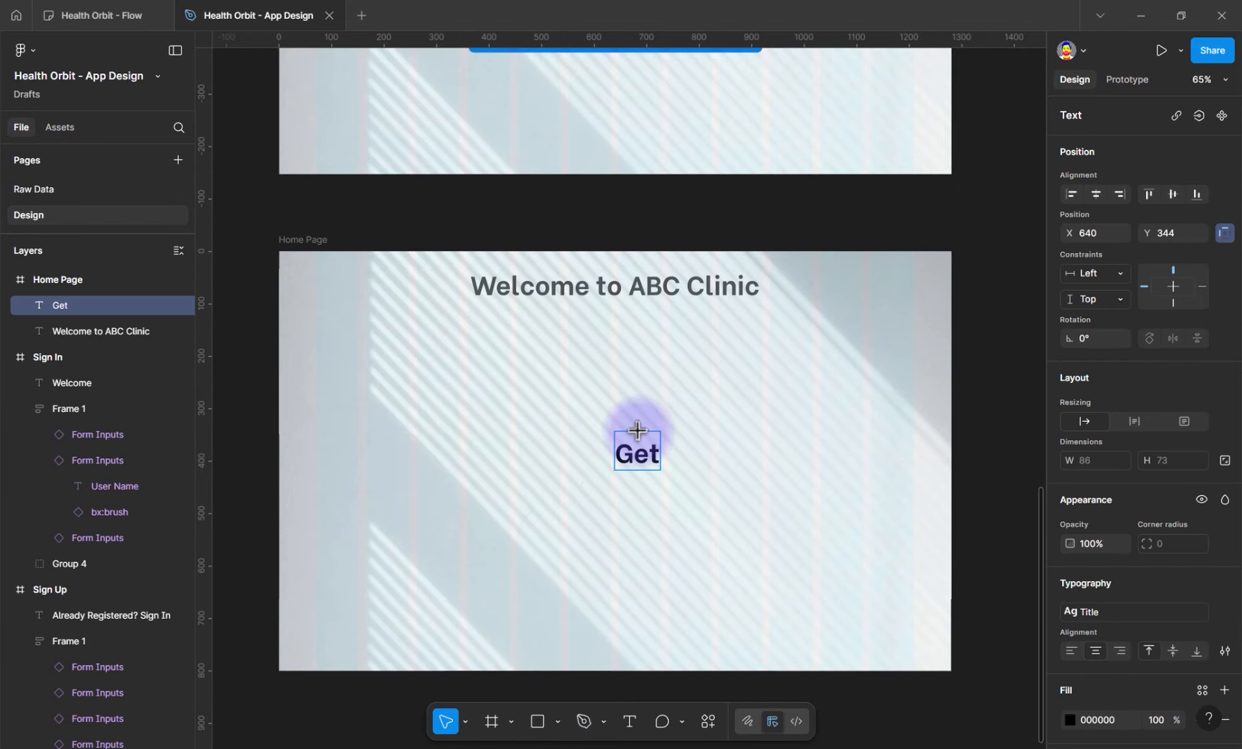
pyautogui.write(' Token')
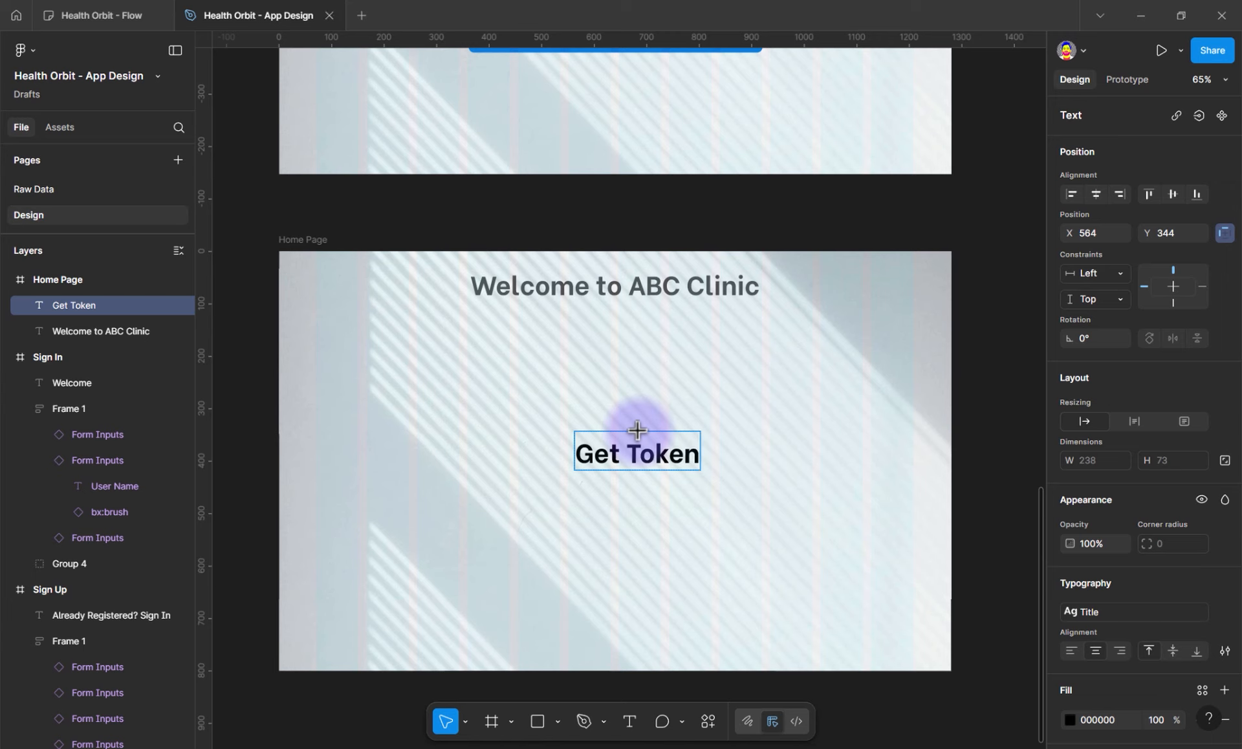
pyautogui.click(437, 275)
pyautogui.moveTo(687, 451); pyautogui.dragTo(767, 401)
pyautogui.click(1132, 612)
pyautogui.click(963, 572)
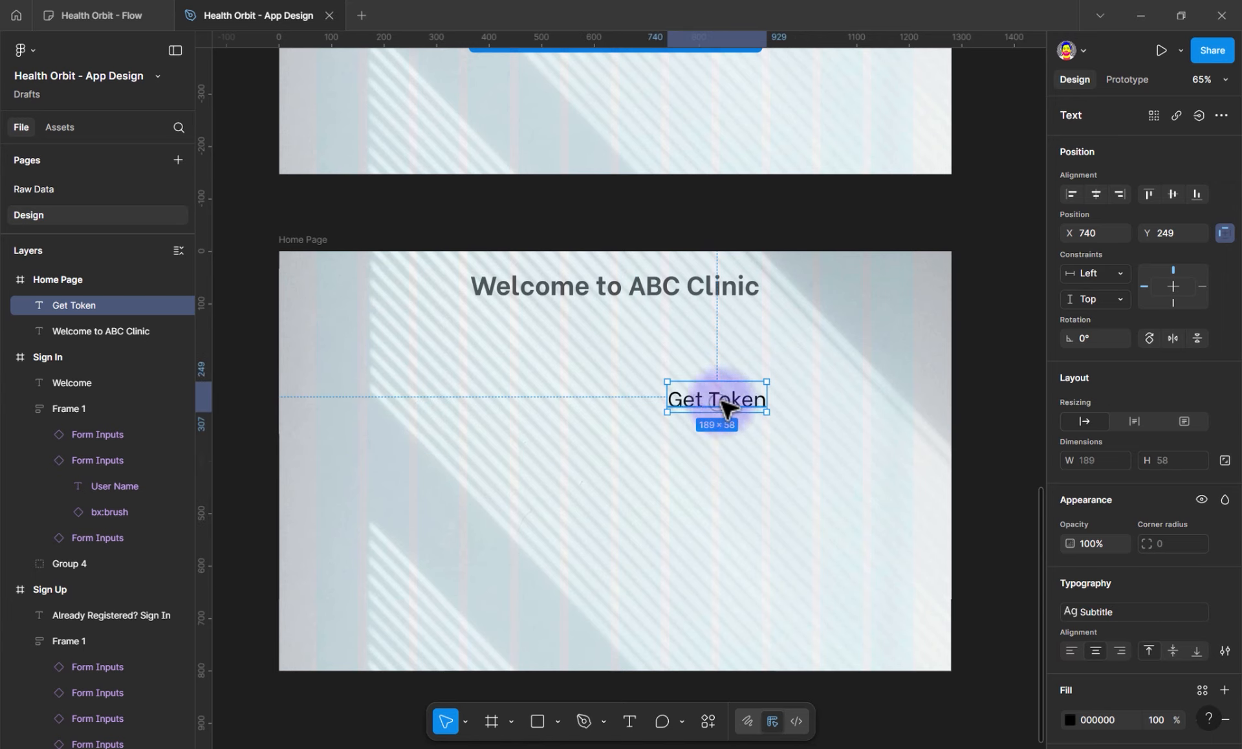
pyautogui.moveTo(725, 404); pyautogui.dragTo(778, 477)
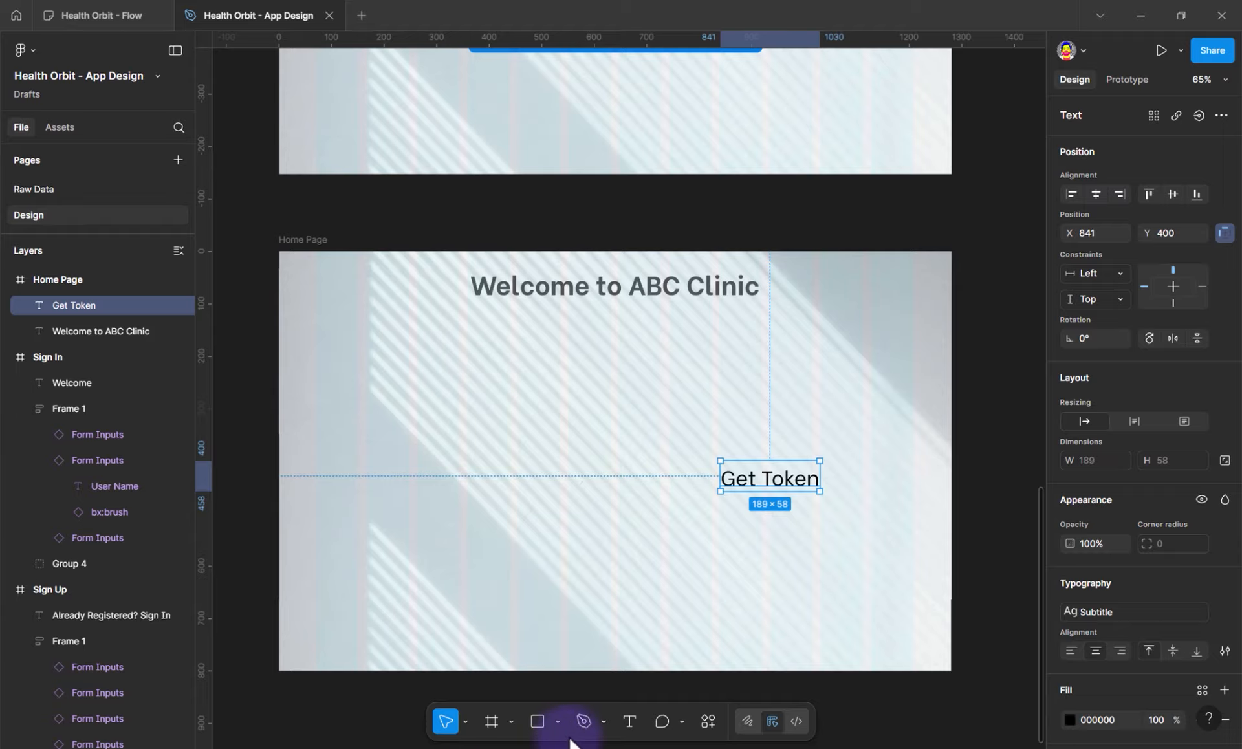
# Add a "00025" text to the Home Page frame below the title at about X 337, Y 241
pyautogui.click(629, 722)
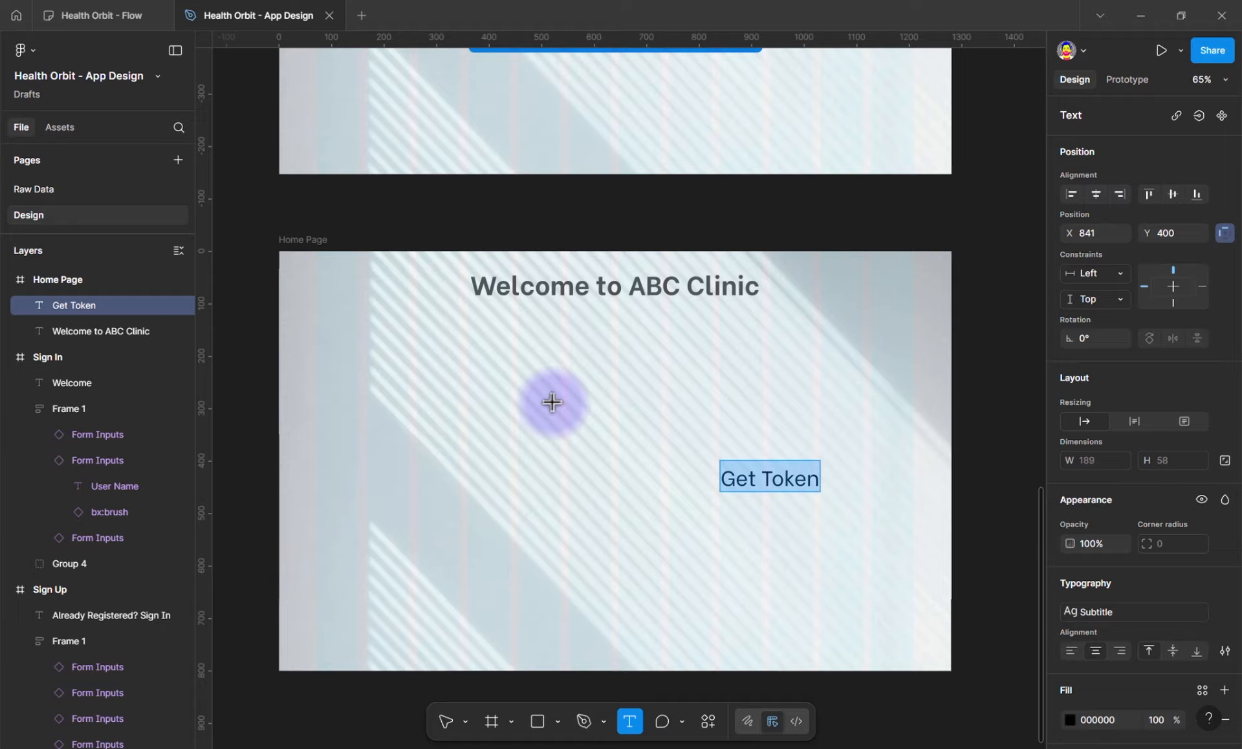
pyautogui.click(486, 377)
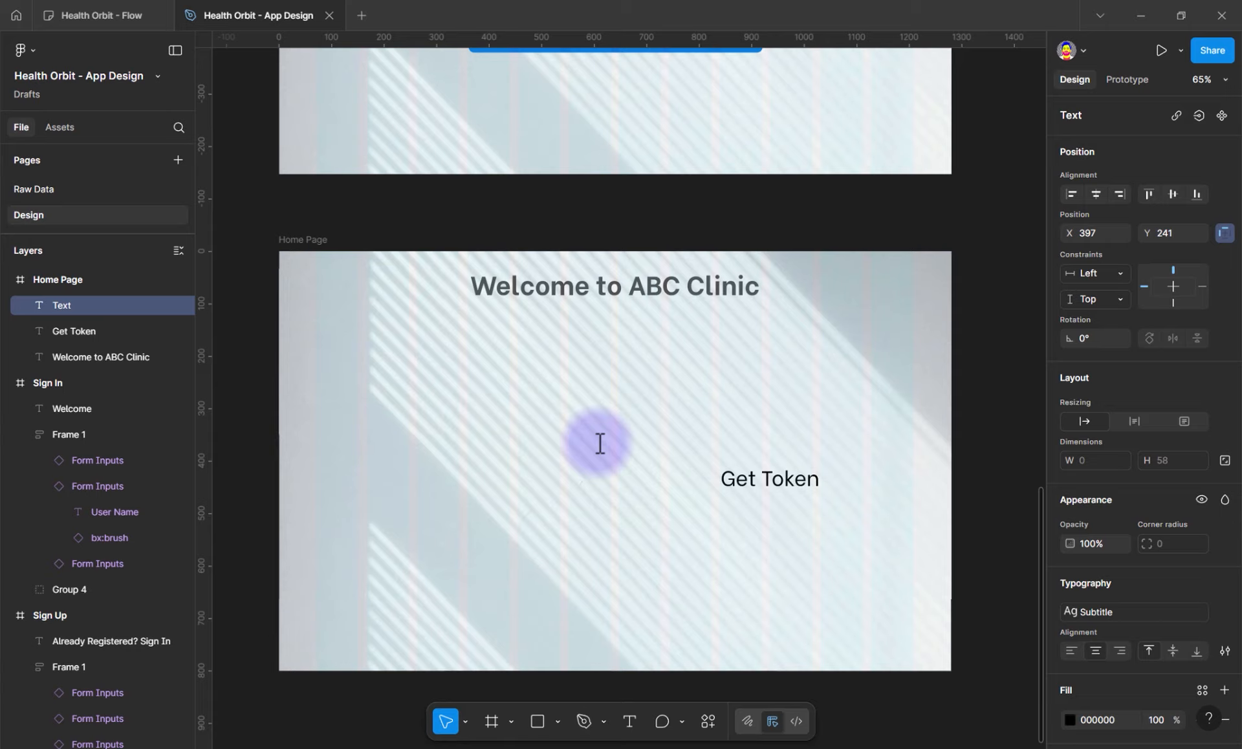
pyautogui.write('00025')
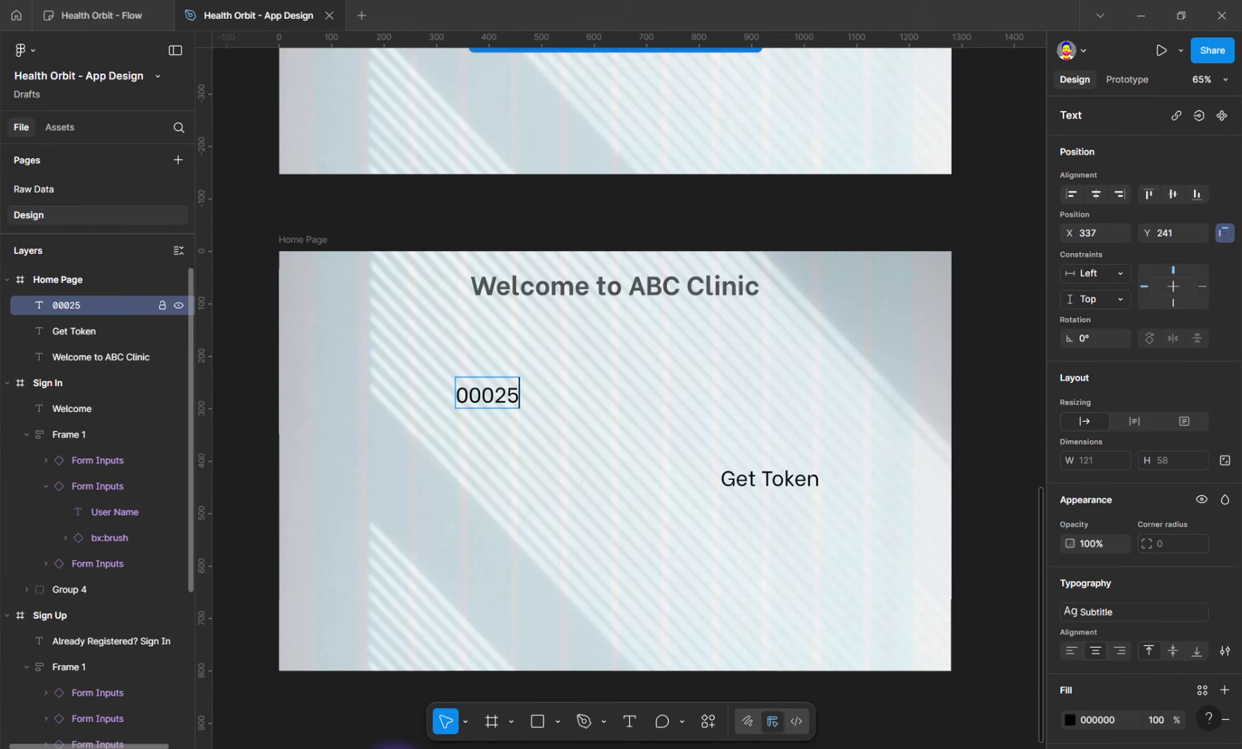
pyautogui.click(446, 721)
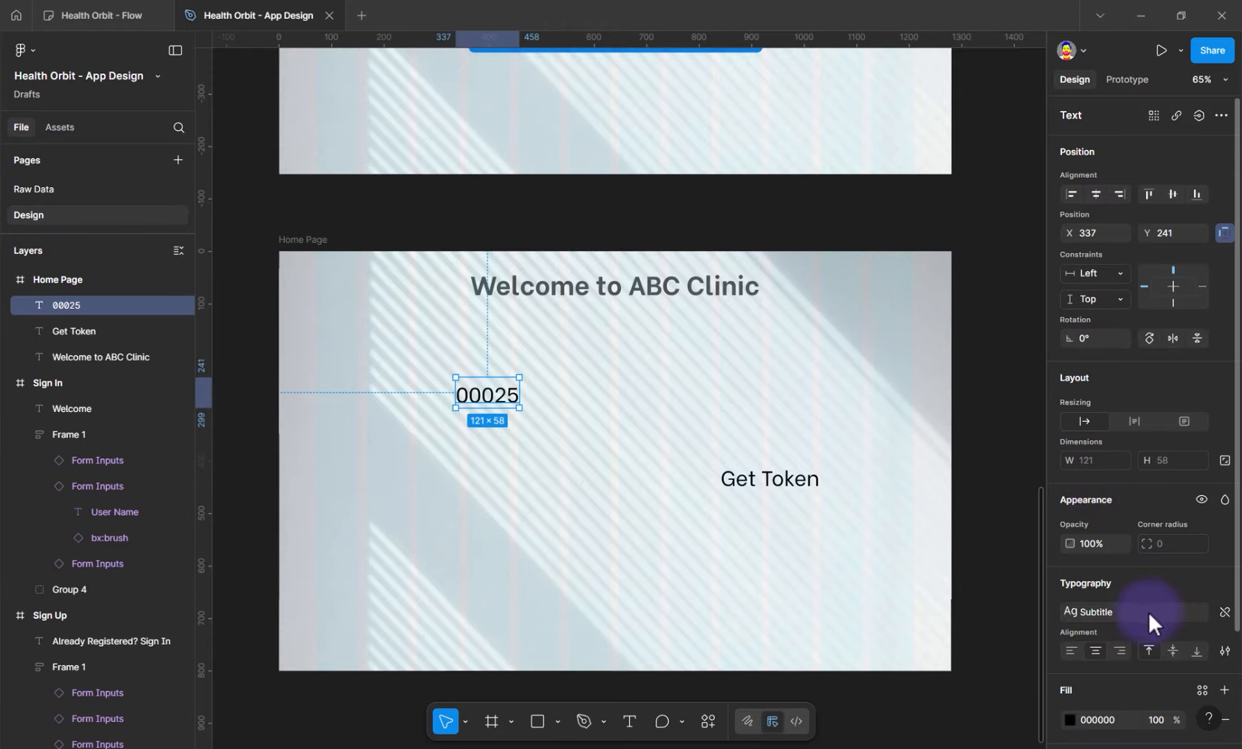
# Detach the Subtitle style from "00025" and set its font to Bayon at size 150
pyautogui.click(1225, 612)
pyautogui.click(1124, 614)
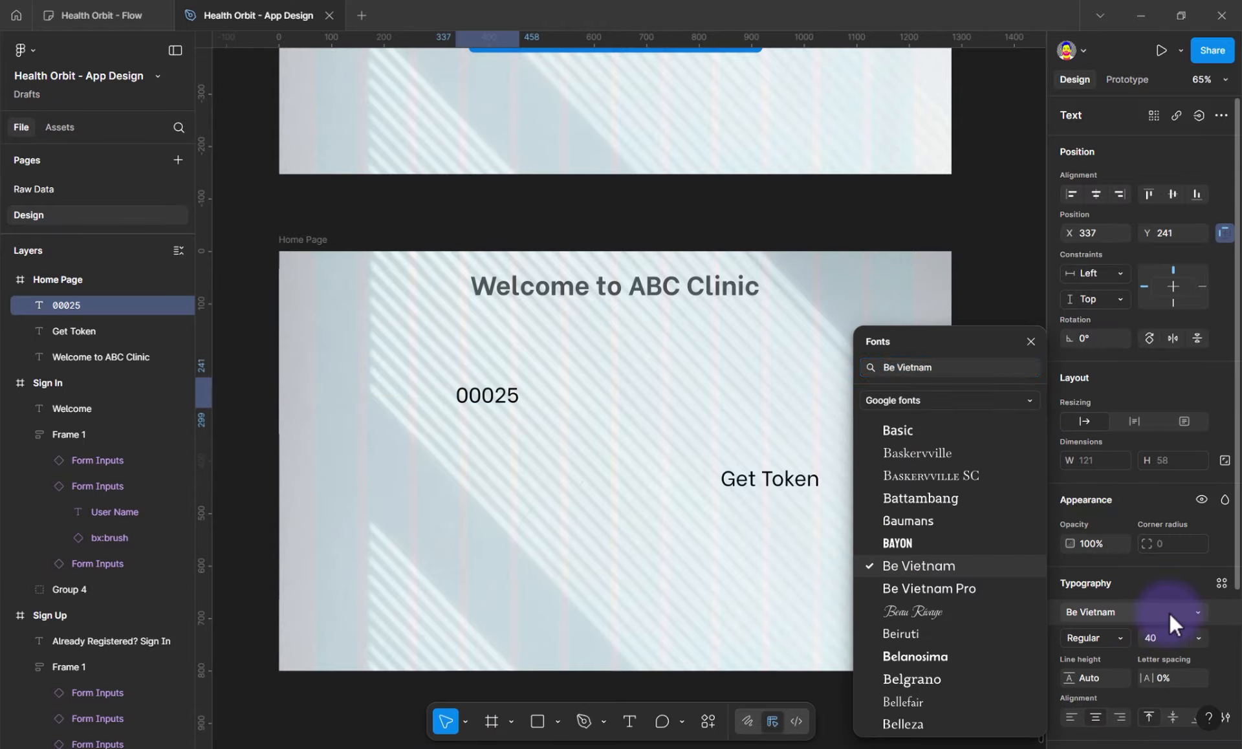
pyautogui.click(921, 543)
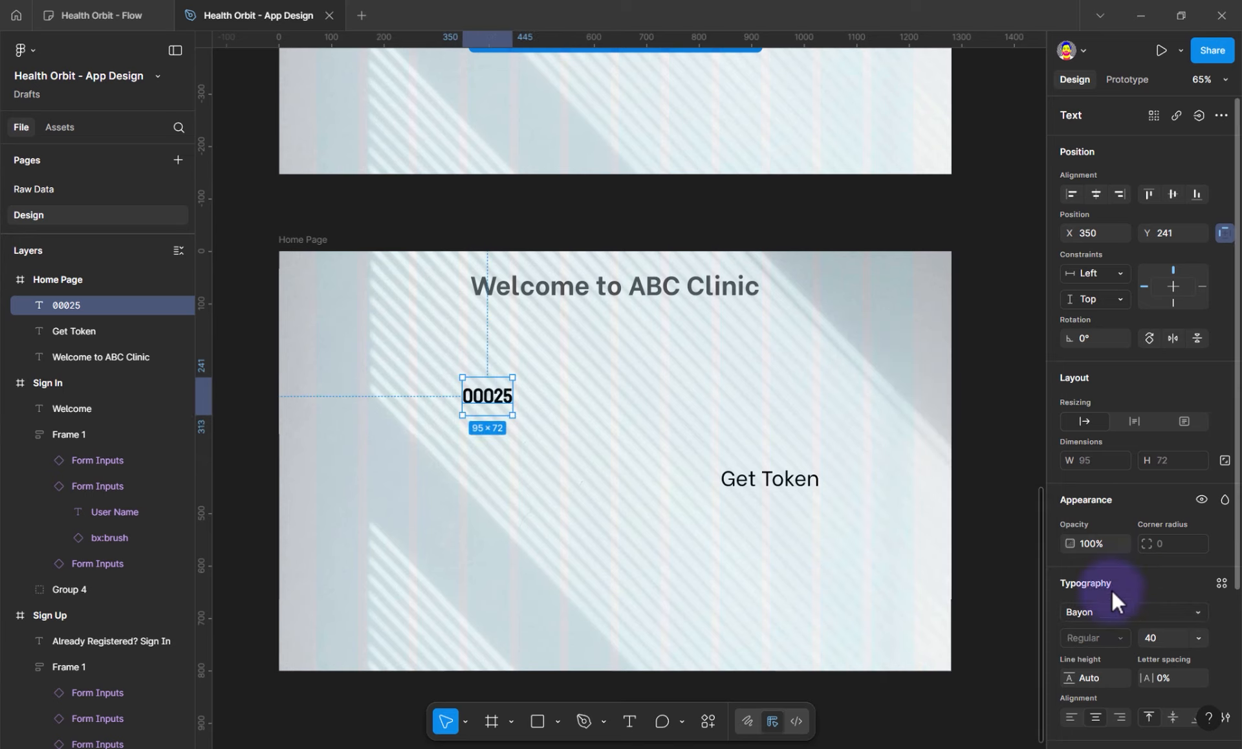
pyautogui.click(1174, 641)
pyautogui.write('15')
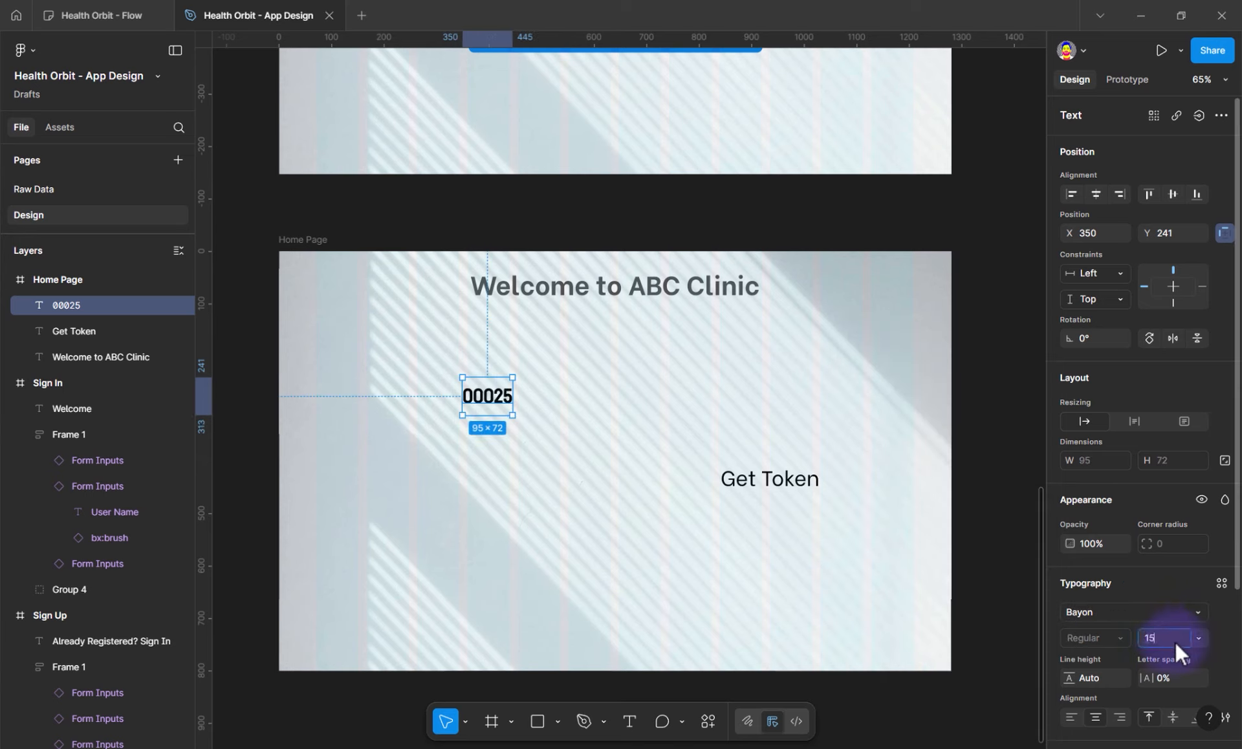
pyautogui.write('0')
pyautogui.press('Return')
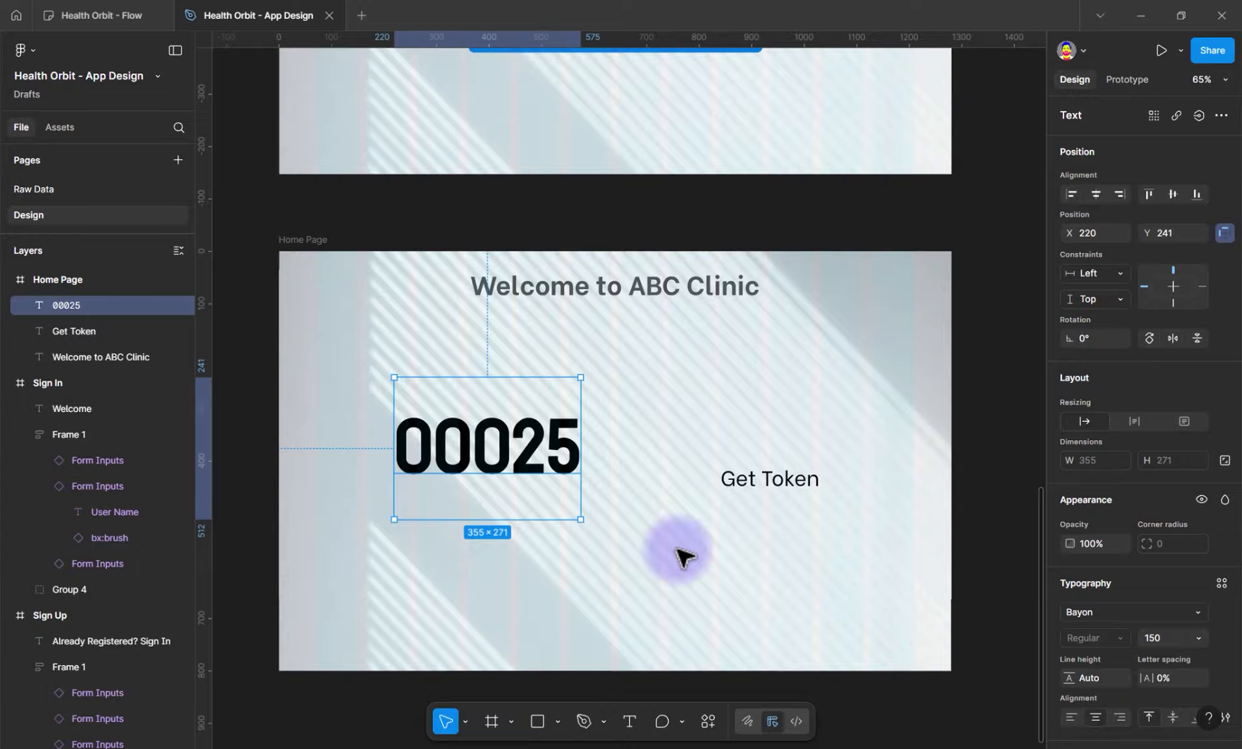
# Move "00025" beneath the title to about X 469, Y 84 and apply the Rectangle 4 color style to it
pyautogui.moveTo(560, 454); pyautogui.dragTo(698, 381)
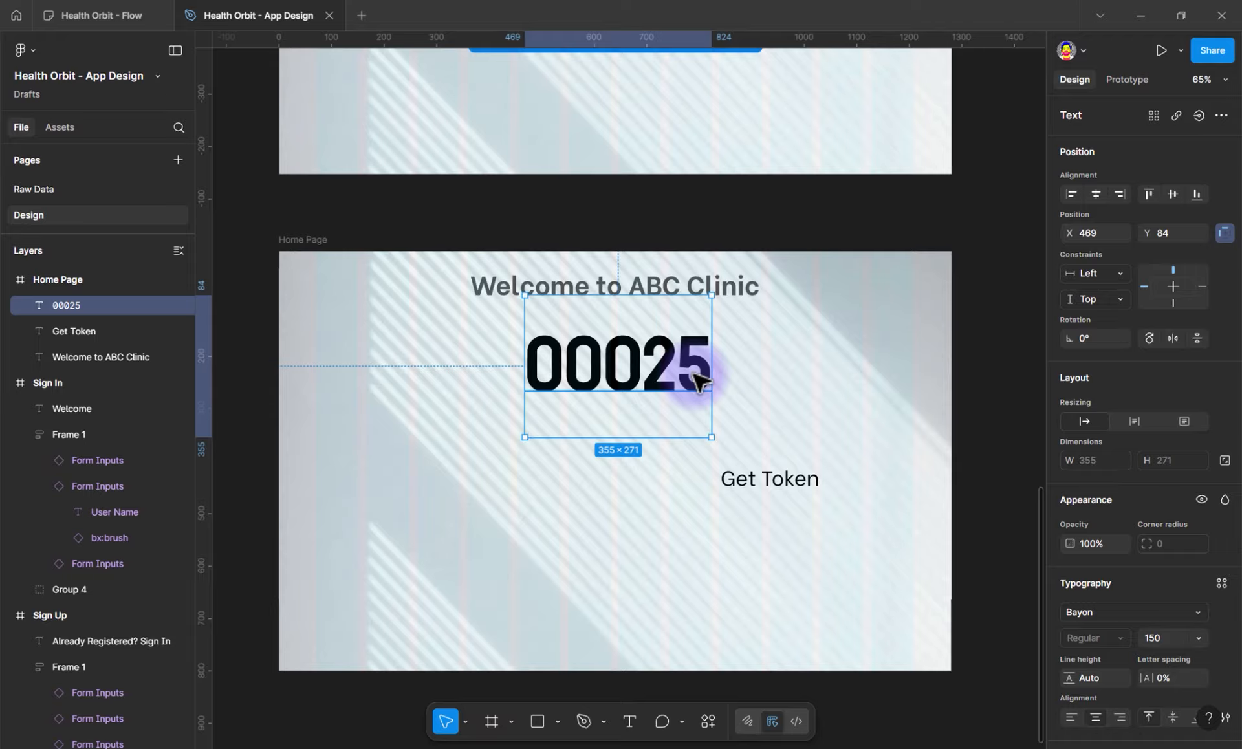
pyautogui.scroll(-3, 1164, 573)
pyautogui.click(1204, 558)
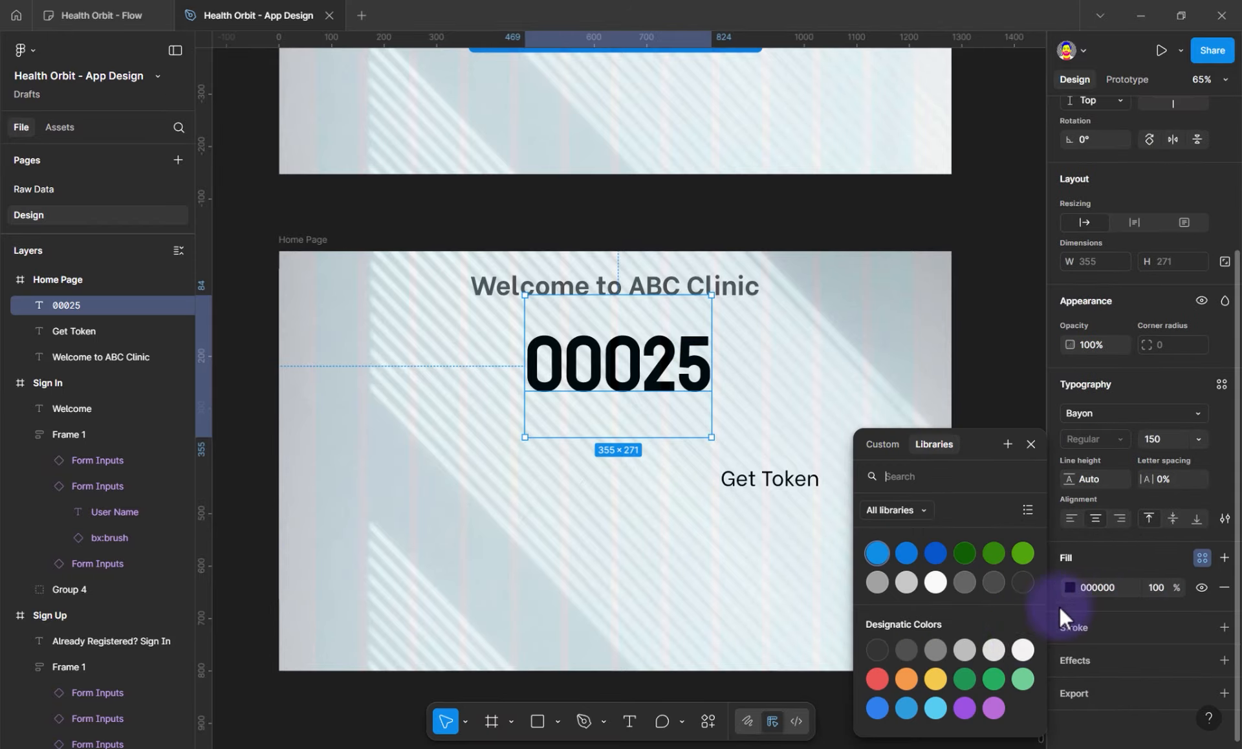
pyautogui.click(993, 553)
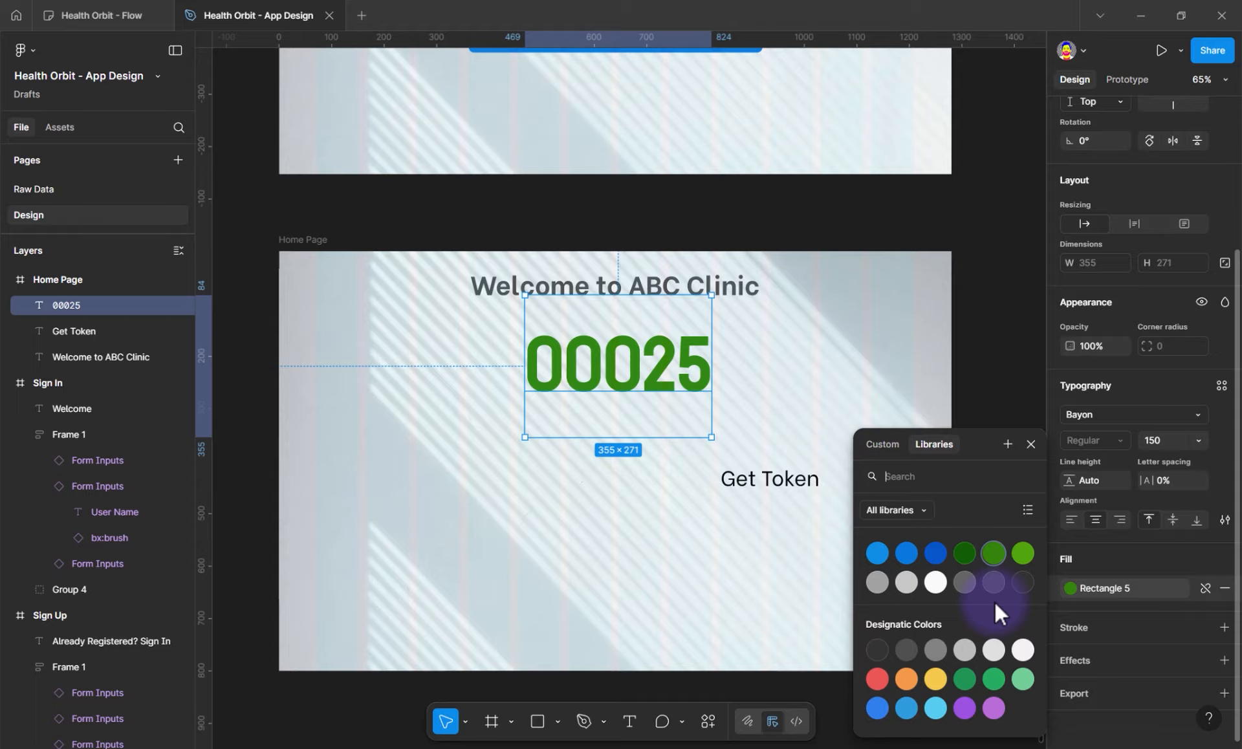
pyautogui.click(970, 551)
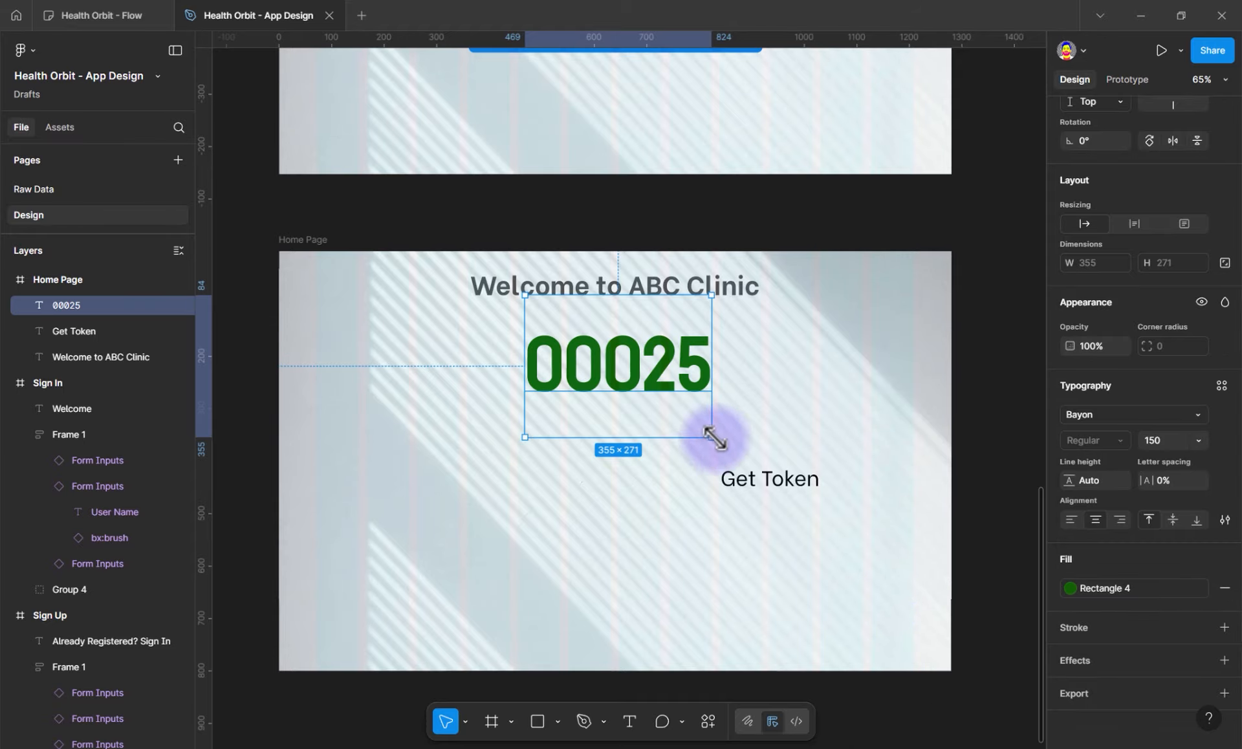
# Enlarge the green "00025" text to font size 200, keeping it centered beneath the title
pyautogui.moveTo(693, 377); pyautogui.dragTo(687, 359)
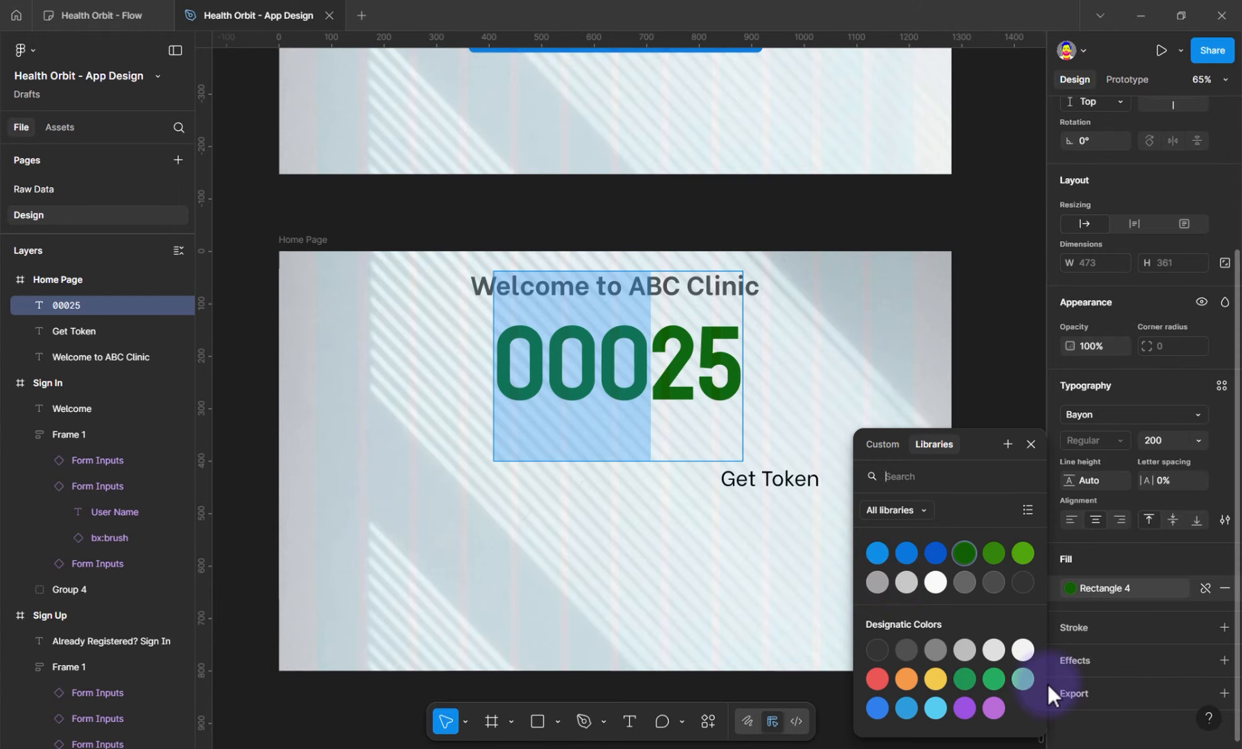
pyautogui.click(1046, 684)
pyautogui.press('Escape')
pyautogui.click(751, 421)
pyautogui.hotkey('ctrl', 'z')
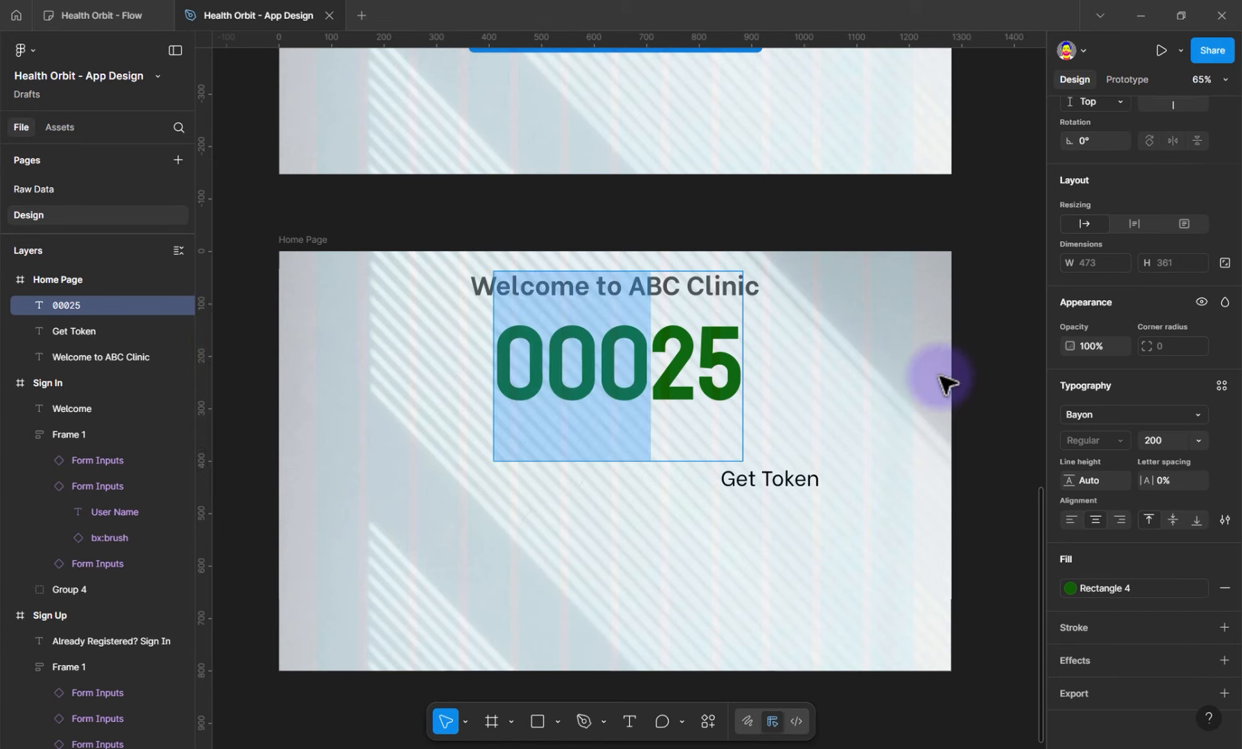
pyautogui.press('Escape')
pyautogui.press('Escape')
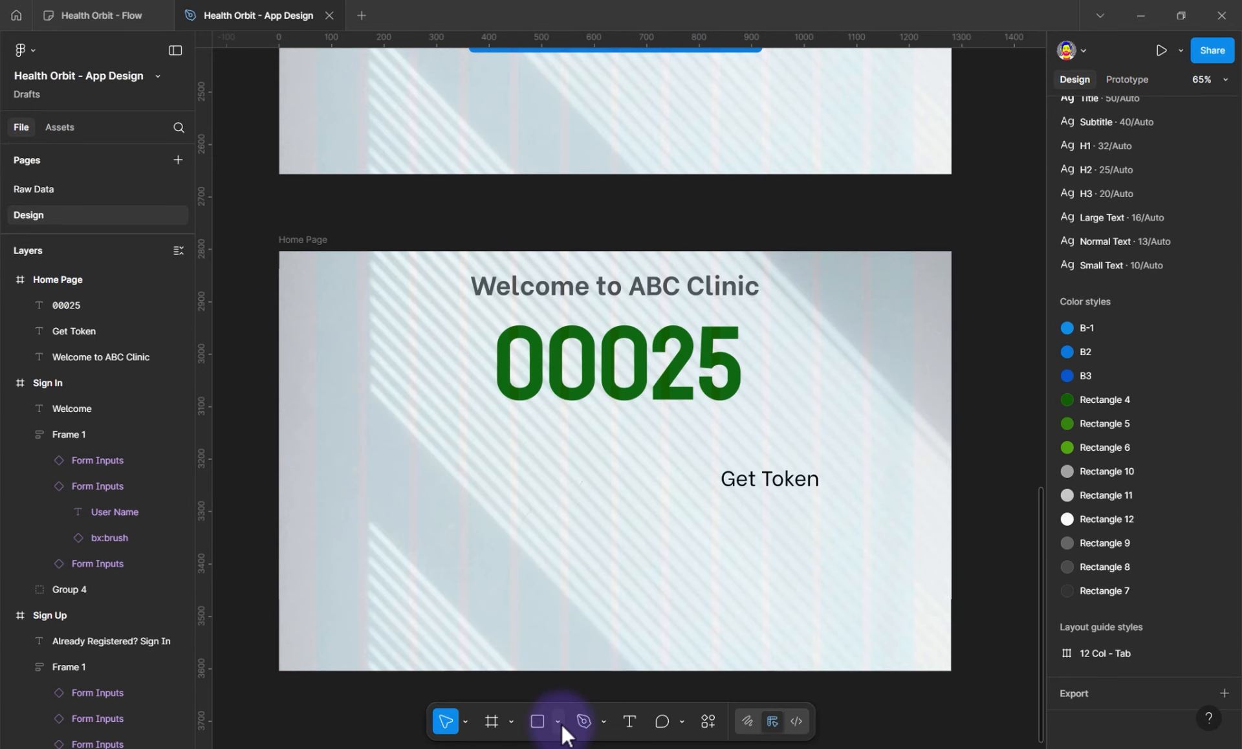
# Draw a horizontal divider line about 944 px wide below "00025" at about X 168, Y 326
pyautogui.press('l')
pyautogui.moveTo(366, 422); pyautogui.dragTo(862, 422)
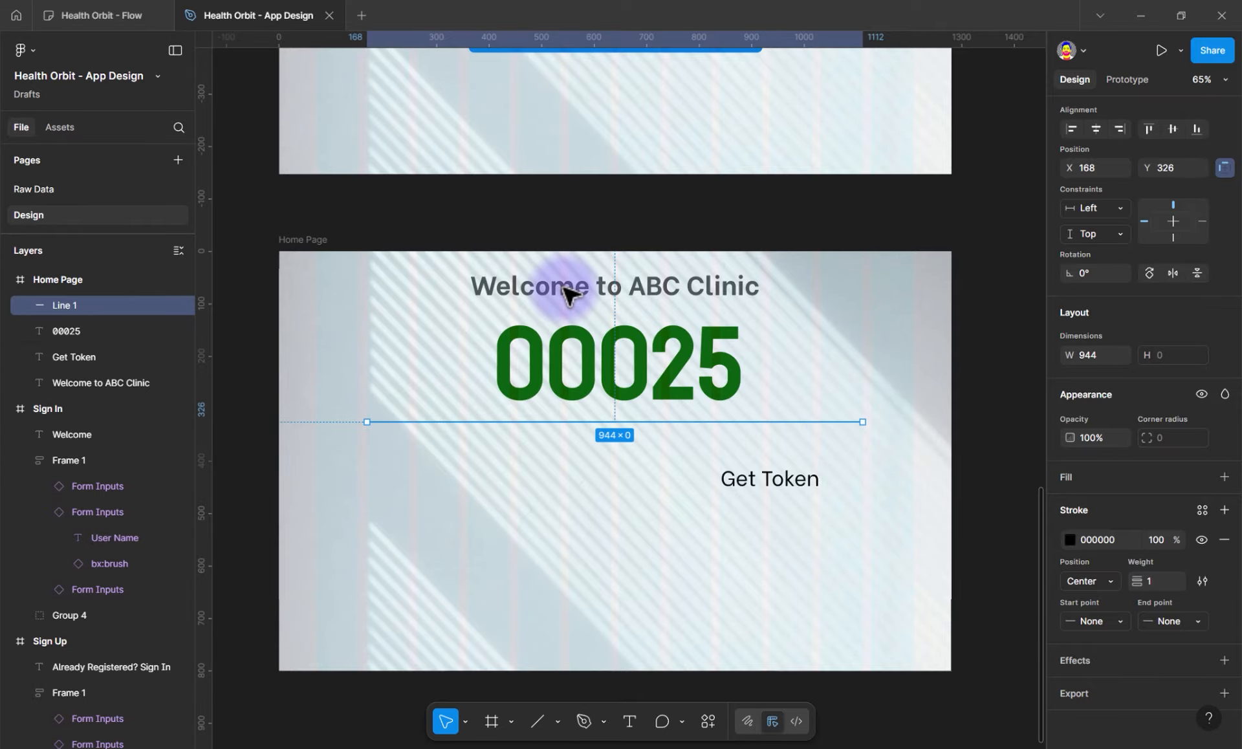
pyautogui.press('Escape')
# Duplicate the "00025" text and change the copy's wording to "Ticket #"
pyautogui.click(478, 340)
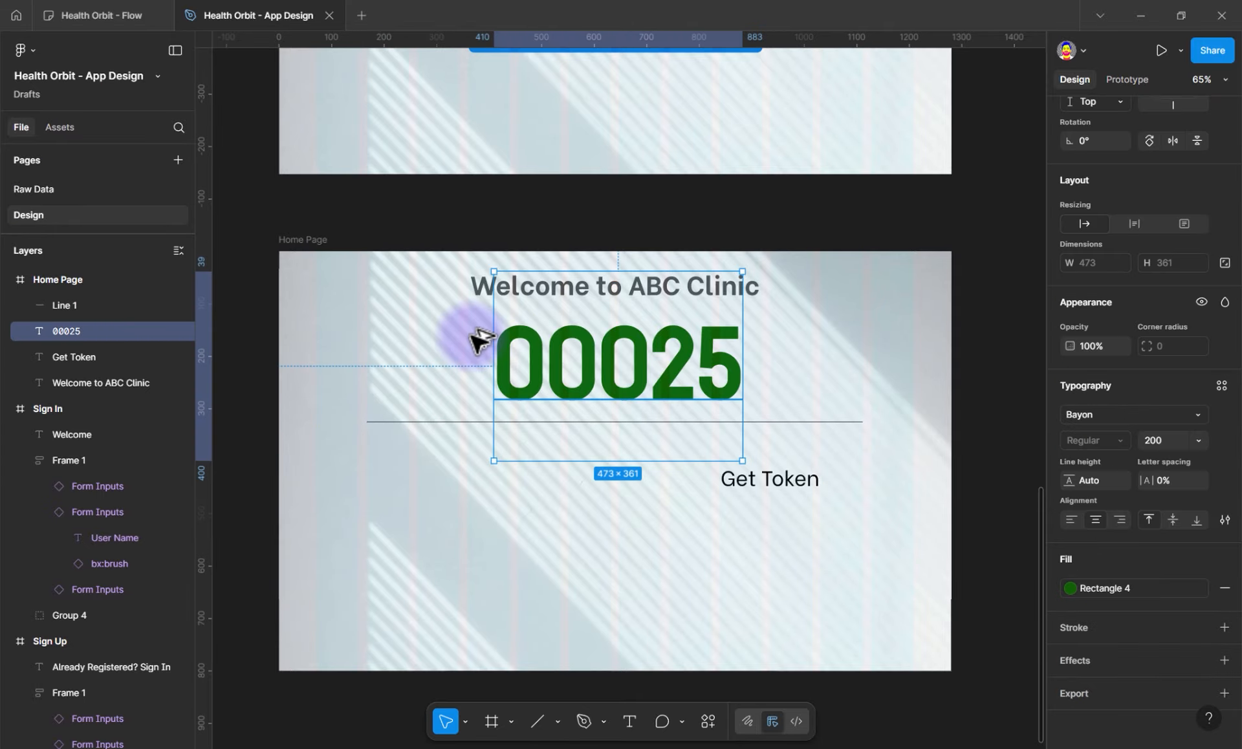
pyautogui.hotkey('ctrl', 'd')
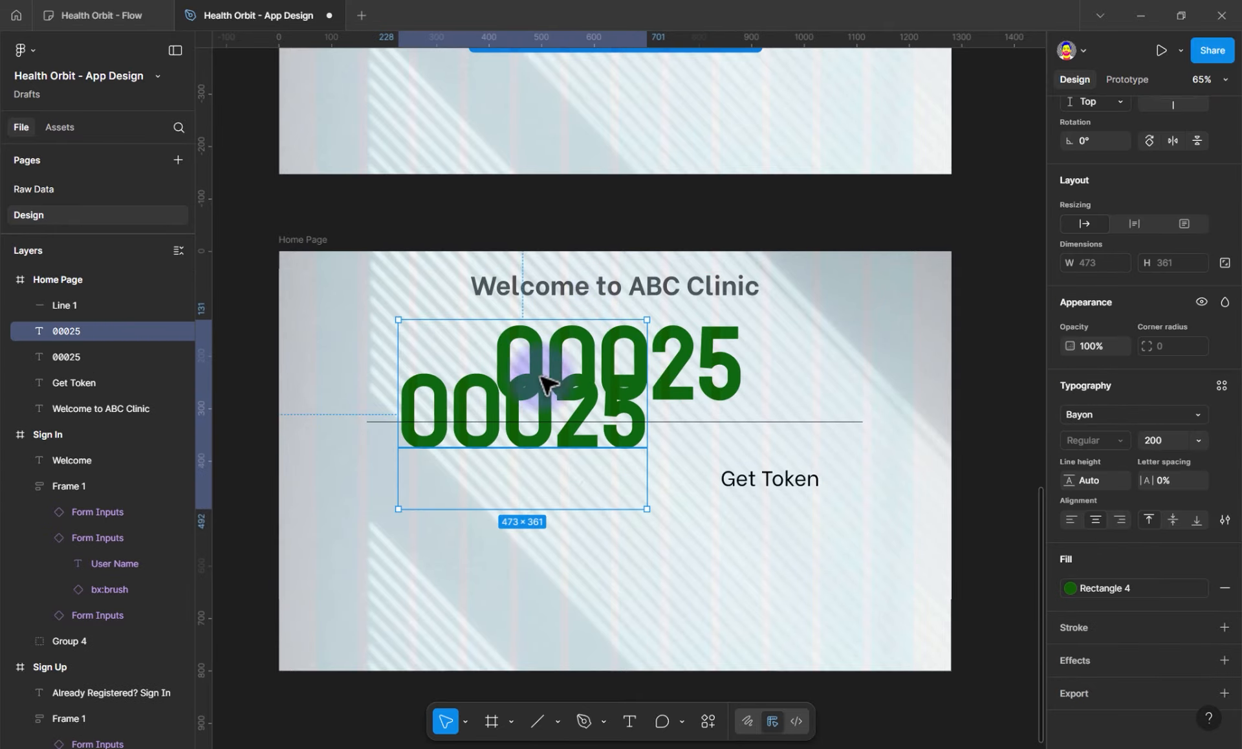
pyautogui.moveTo(543, 382); pyautogui.dragTo(510, 334)
pyautogui.doubleClick(416, 388)
pyautogui.write('Ticket')
pyautogui.press('Return')
pyautogui.write('#')
# Set "Ticket #" to size 50 with 90% line height and the Rectangle 8 color, placed left of "00025" at about X 214, Y 197
pyautogui.hotkey('ctrl', 'a')
pyautogui.moveTo(1069, 480); pyautogui.dragTo(1064, 490)
pyautogui.hotkey('ctrl', 'shift', ',')
pyautogui.hotkey('ctrl', 'shift', '.')
pyautogui.press('Escape')
pyautogui.doubleClick(485, 366)
pyautogui.moveTo(490, 291); pyautogui.dragTo(448, 368)
pyautogui.press('Delete')
pyautogui.click(1104, 588)
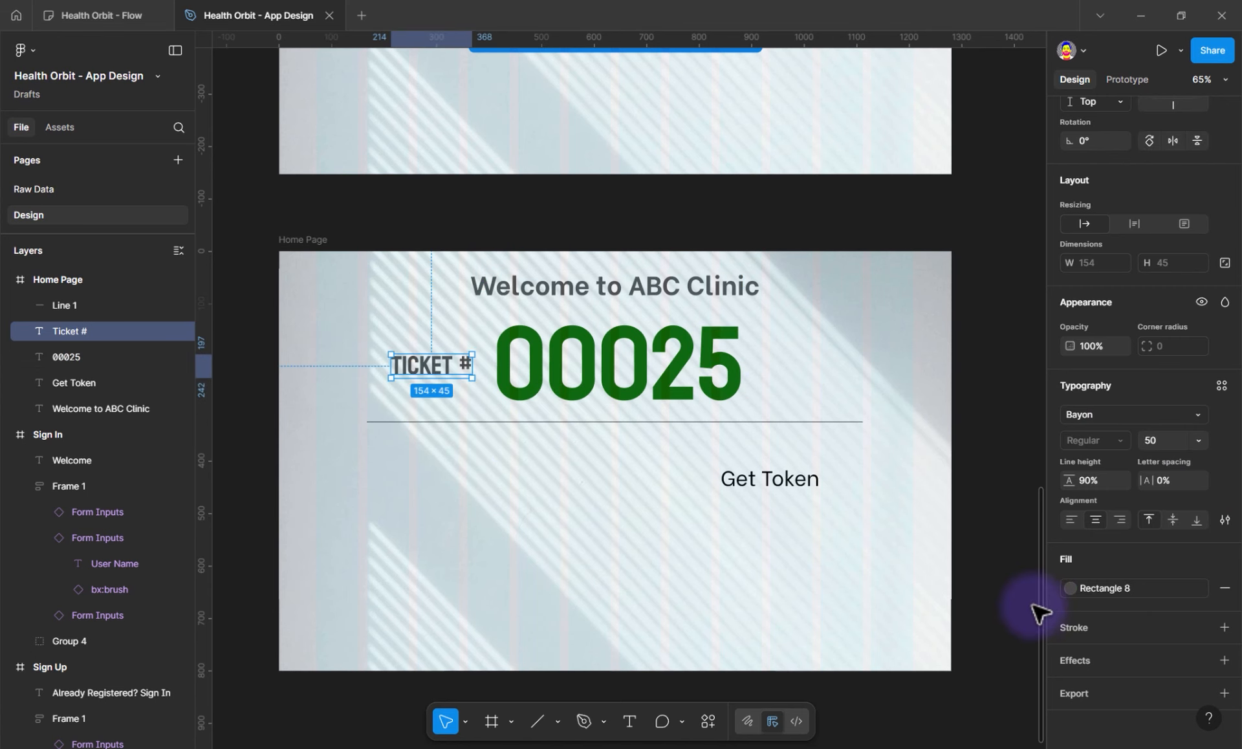
# Place "Get Token" and a copy to its left just below the divider line at Y 342, changing the copy to "Get Register"
pyautogui.click(790, 478)
pyautogui.moveTo(772, 442); pyautogui.dragTo(541, 452)
pyautogui.doubleClick(534, 454)
pyautogui.doubleClick(478, 455)
pyautogui.hotkey('ctrl', 'Right')
pyautogui.hotkey('ctrl', 'shift', 'Right')
pyautogui.write('Regis')
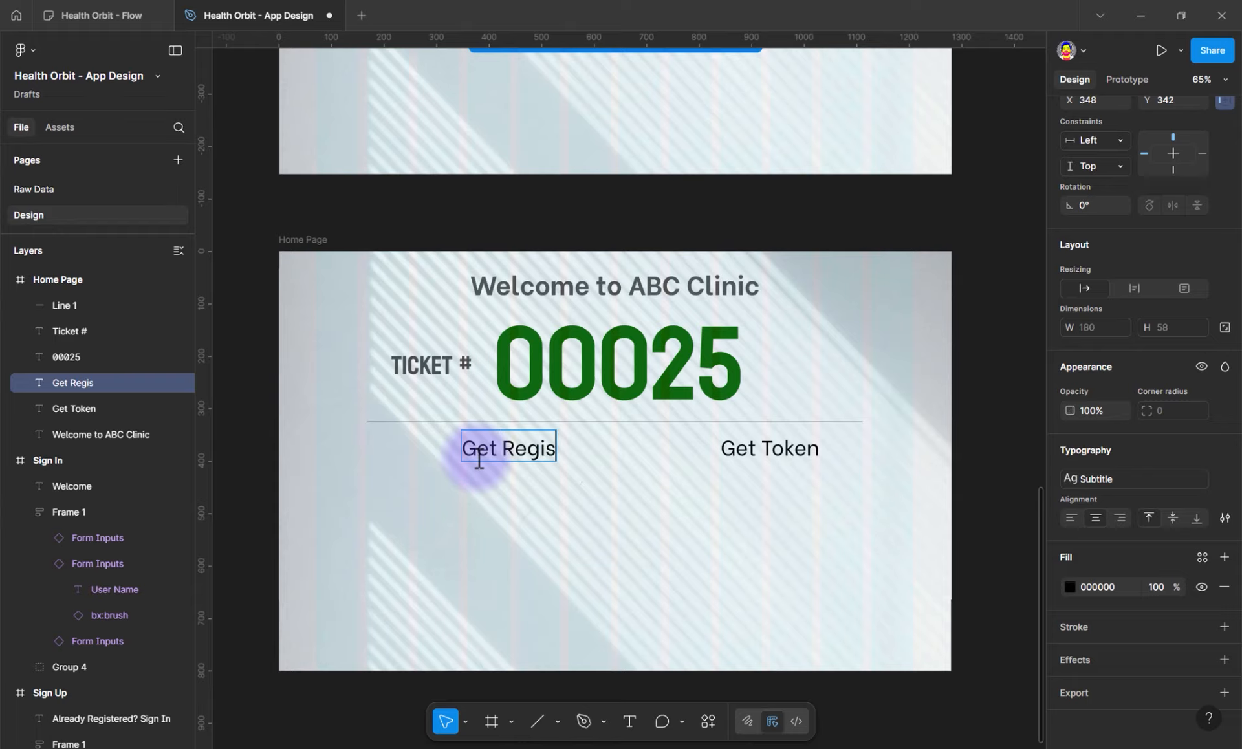
pyautogui.write('ter')
pyautogui.press('Escape')
# Select "Get Register" and "Get Token" together and nudge both down to about Y 360
pyautogui.keyDown('shift'); pyautogui.click(771, 455); pyautogui.keyUp('shift')
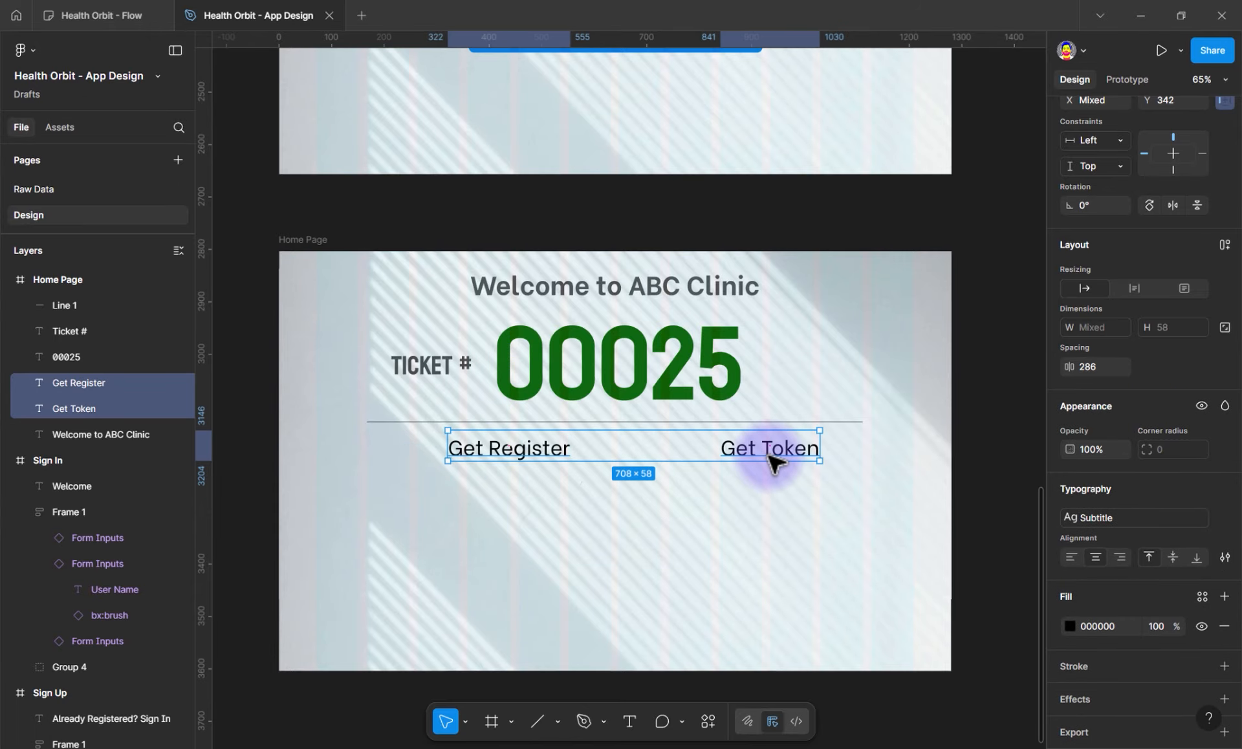
pyautogui.hotkey('shift', 'Down')
pyautogui.hotkey('shift', 'Down')
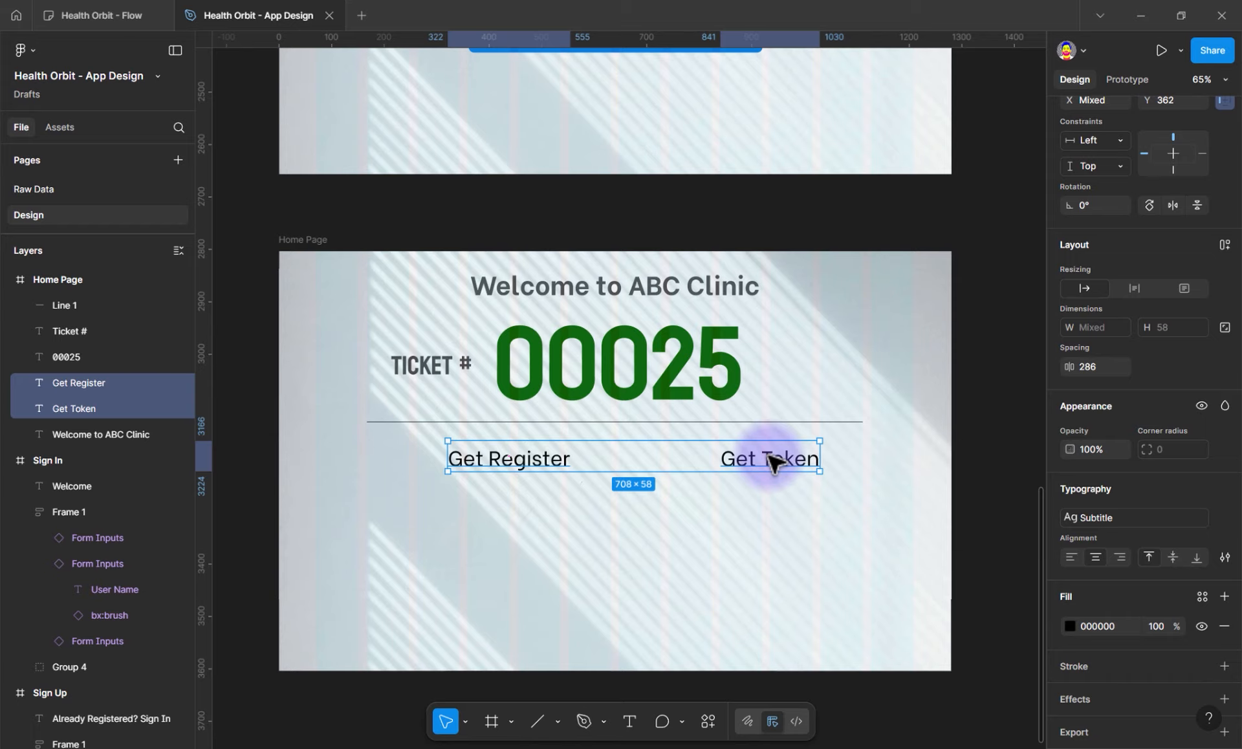
pyautogui.press('Up')
pyautogui.press('Up')
pyautogui.press('Up')
pyautogui.press('Up')
pyautogui.press('Up')
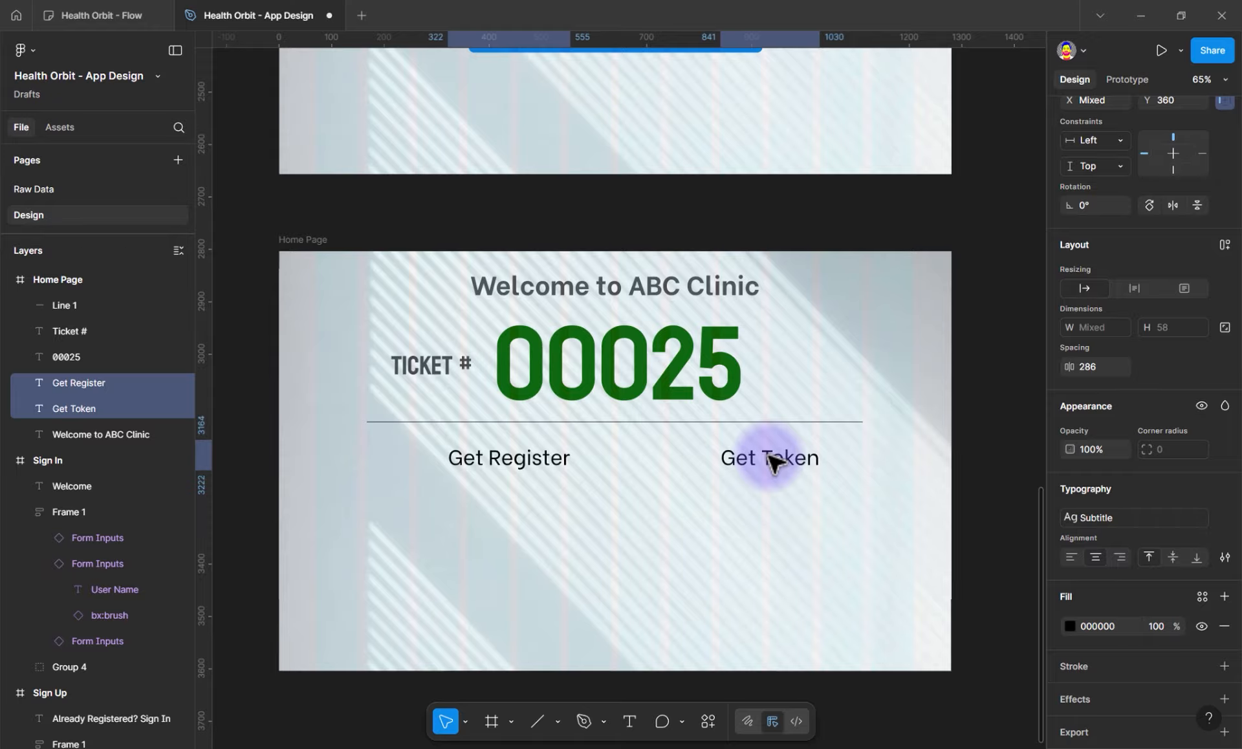
# Nudge "Get Register" and "Get Token" up together to Y 354 on the Home Page, then deselect them
pyautogui.press('Up')
pyautogui.press('Up')
pyautogui.press('Up')
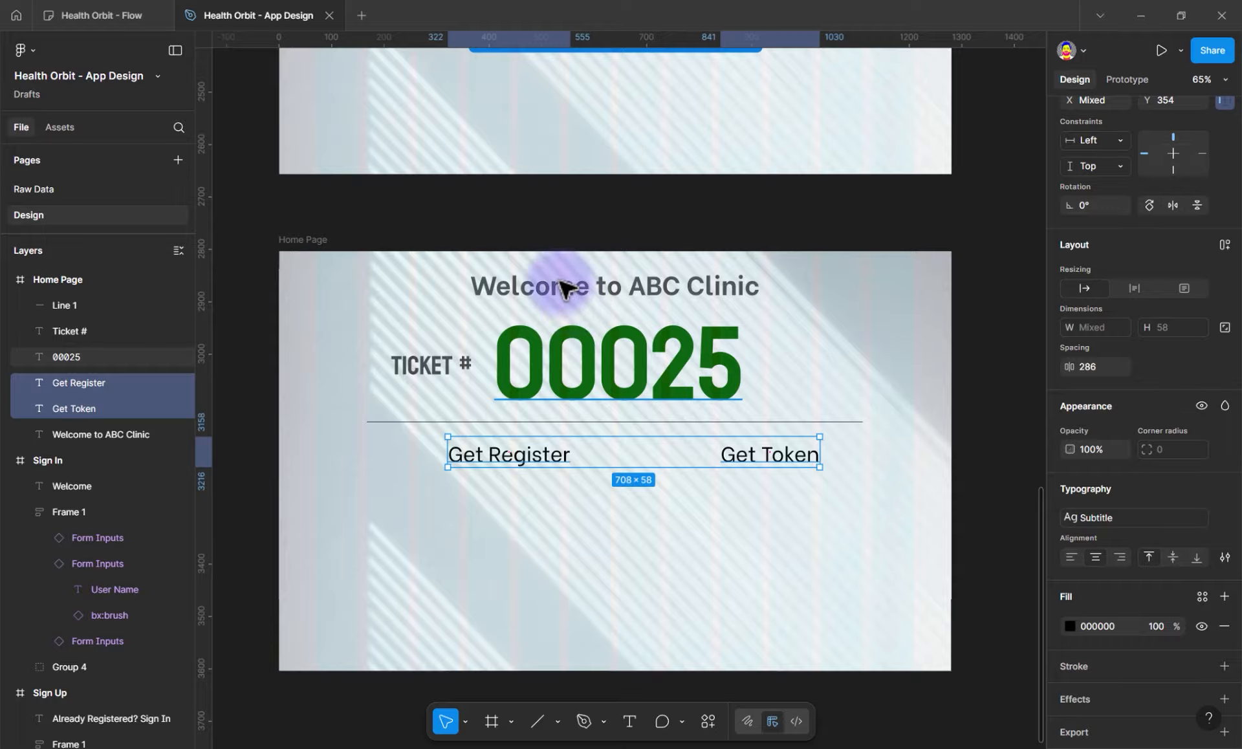
pyautogui.click(571, 427)
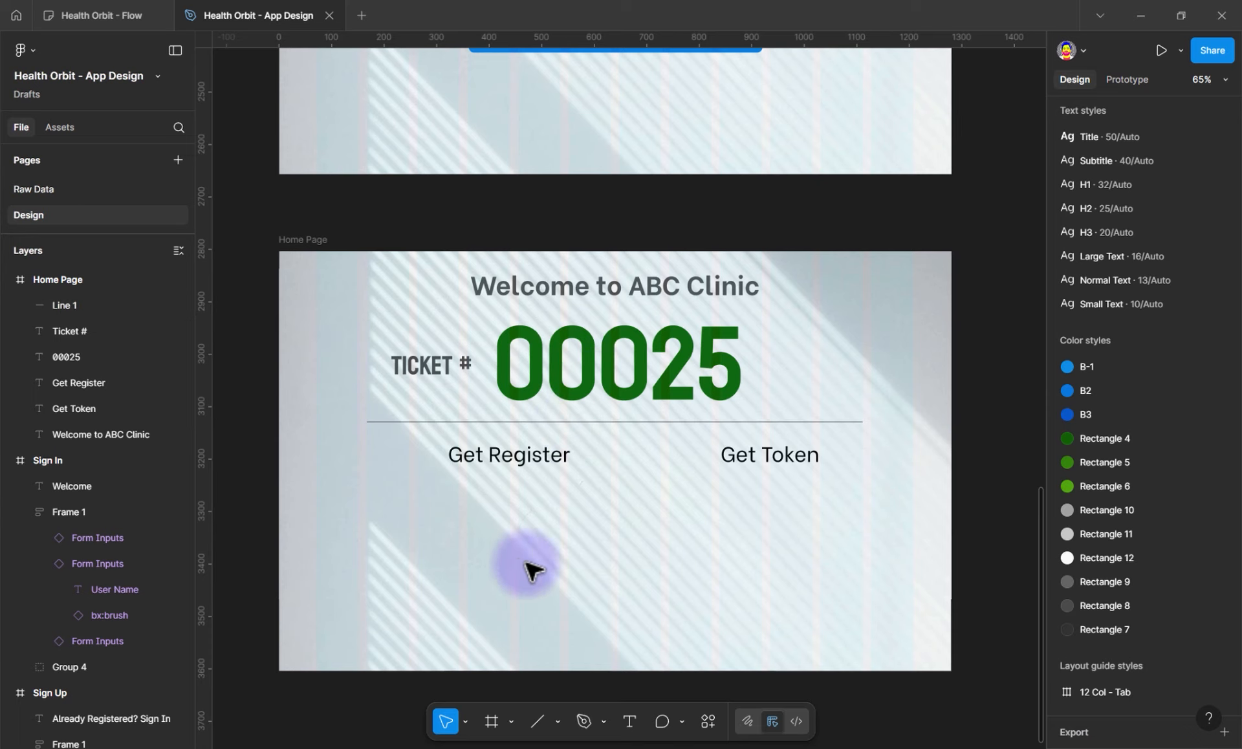
pyautogui.moveTo(468, 547)
pyautogui.mouseDown()
pyautogui.moveTo(449, 532)
pyautogui.moveTo(477, 585)
pyautogui.moveTo(469, 564)
pyautogui.mouseUp()
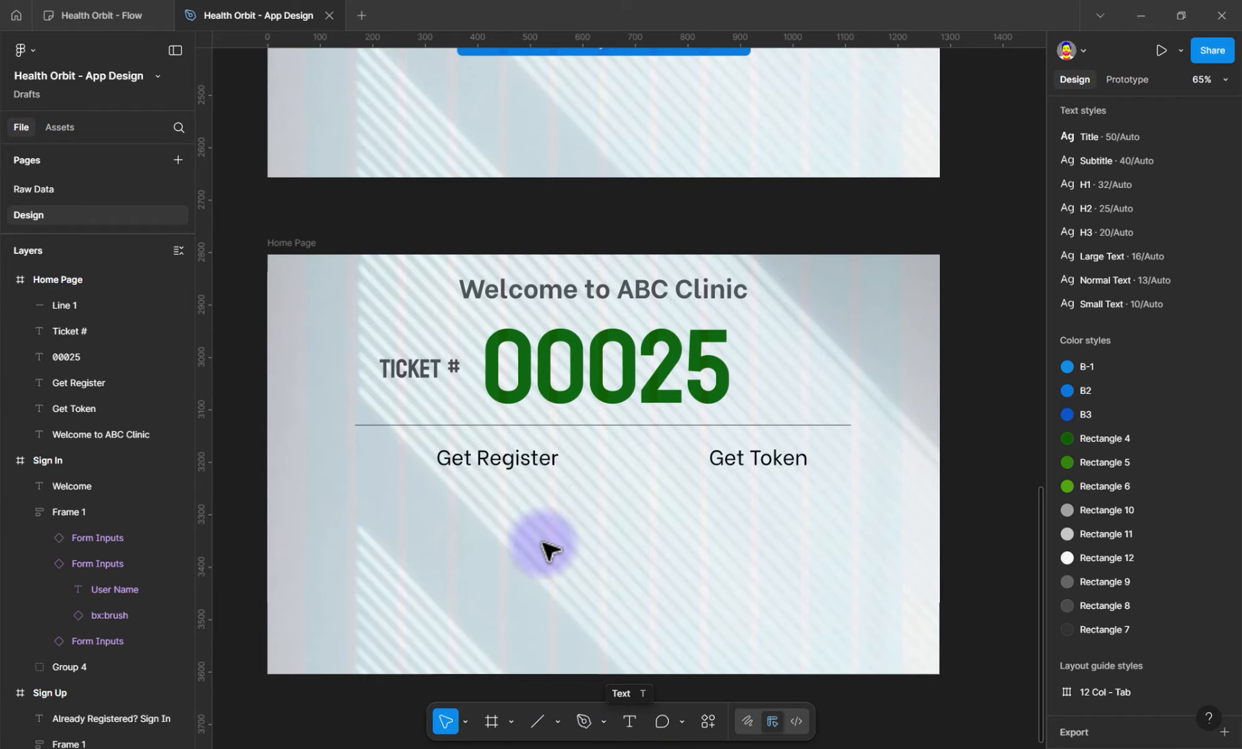
# Launch the Iconify plugin and search its icons for "qr"
pyautogui.click(709, 726)
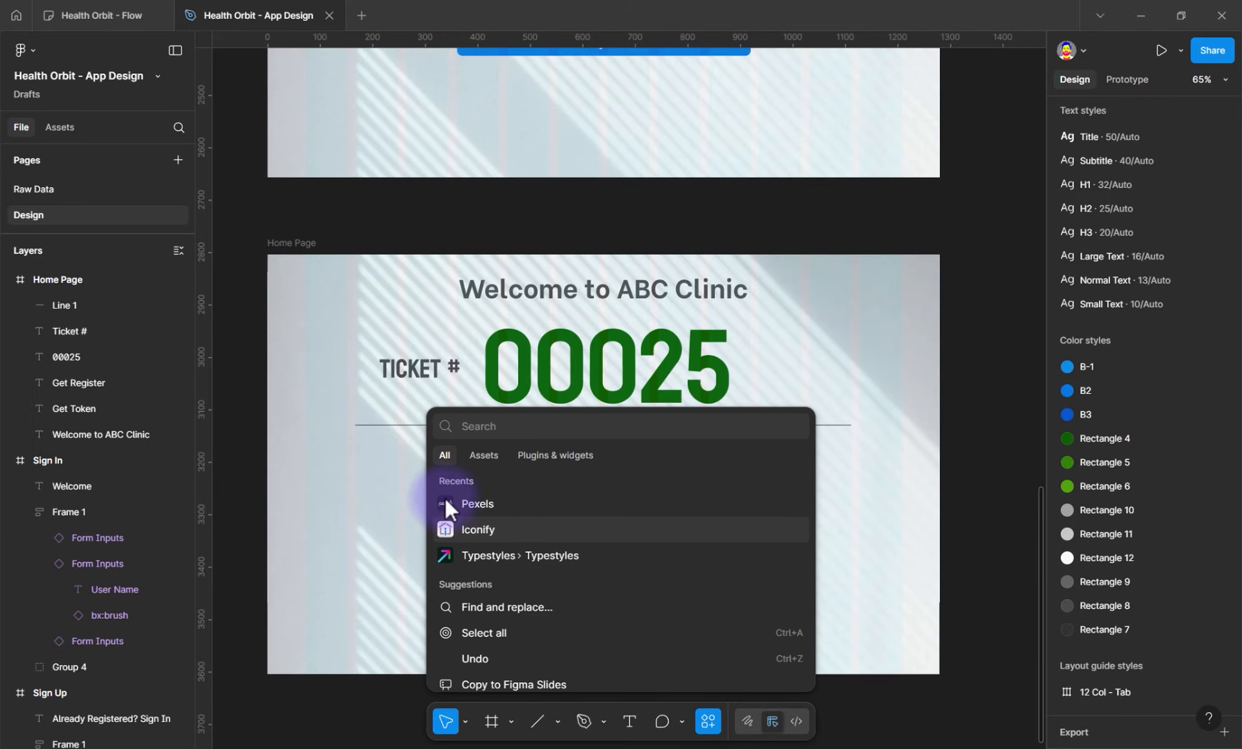
pyautogui.click(446, 504)
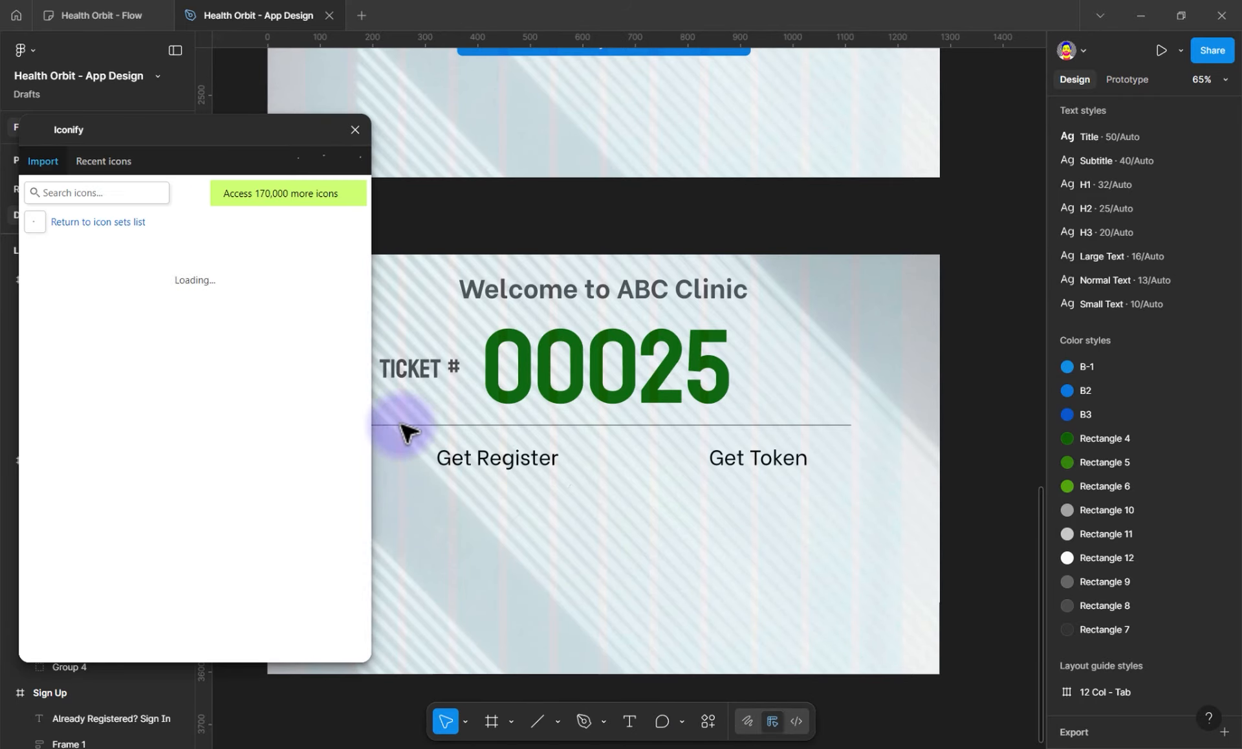
pyautogui.click(131, 196)
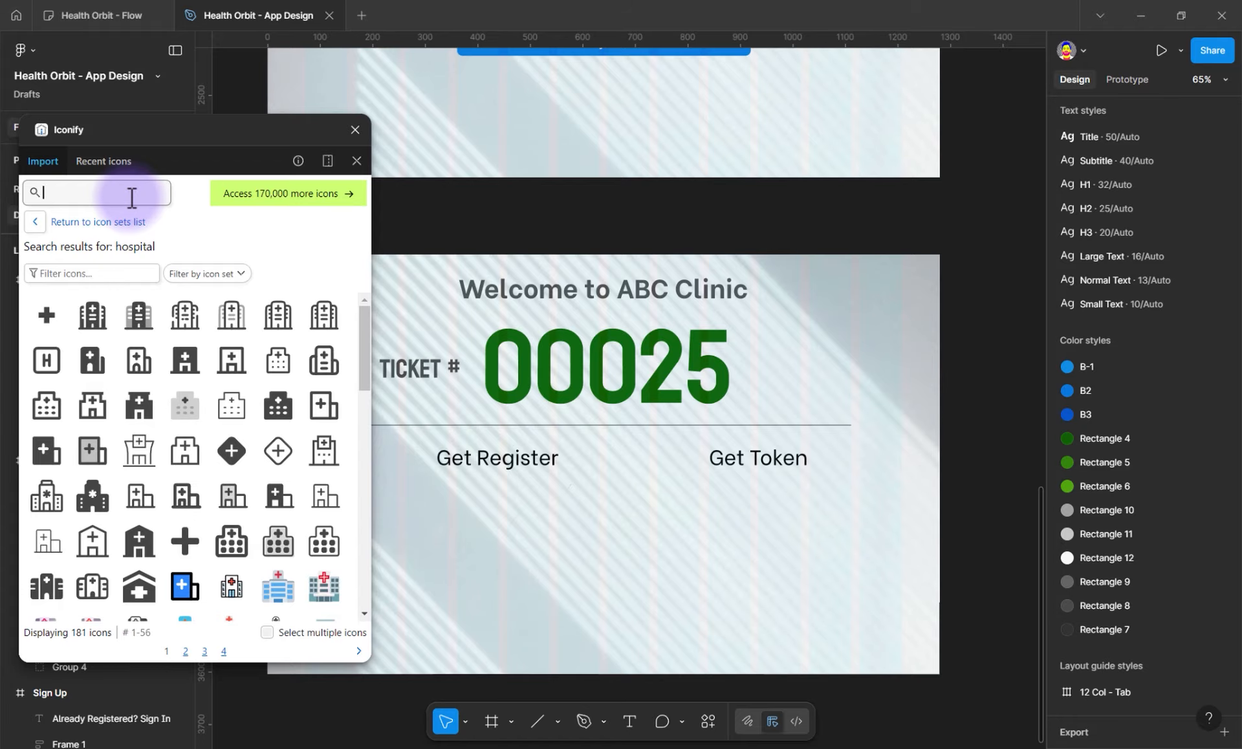
pyautogui.write('c')
pyautogui.write('r')
pyautogui.press('Return')
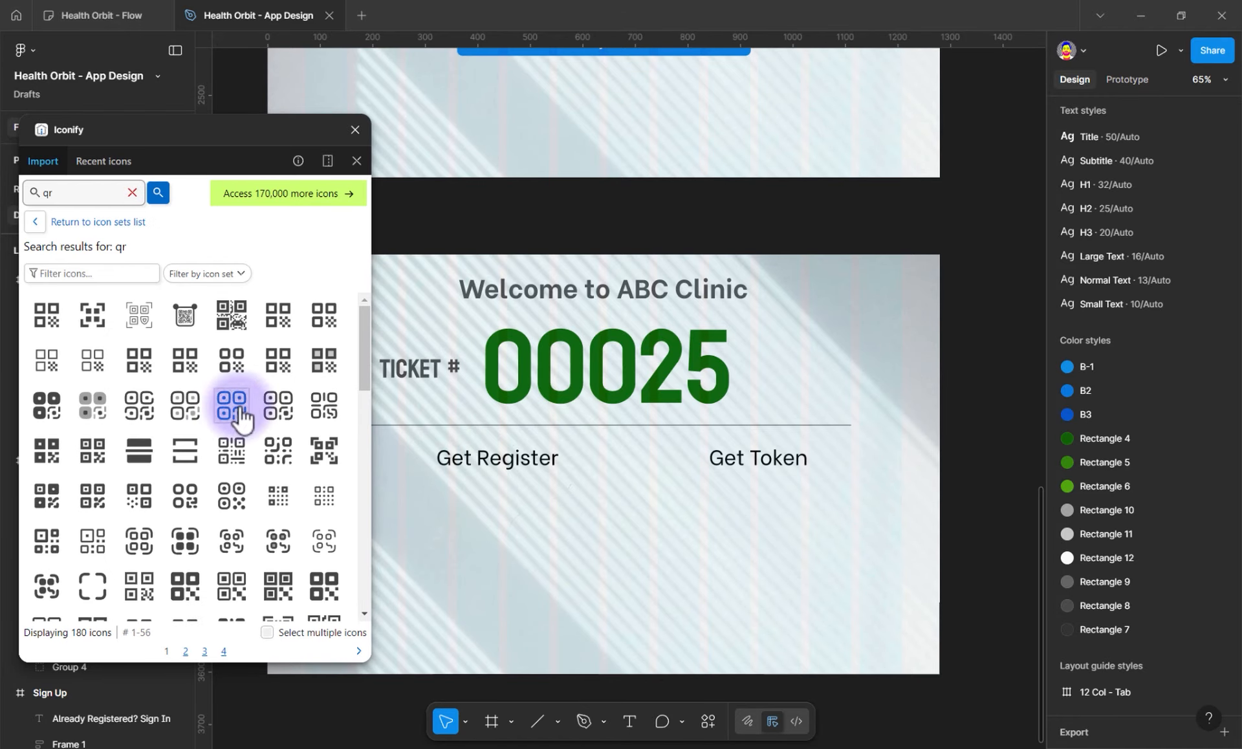
# Import the bi:qr-code icon at size 60 and place it near the divider line's right end on the Home Page
pyautogui.scroll(-5, 239, 408)
pyautogui.click(324, 310)
pyautogui.click(284, 646)
pyautogui.press('Delete')
pyautogui.click(187, 591)
pyautogui.write('60')
pyautogui.click(302, 647)
pyautogui.moveTo(619, 363); pyautogui.dragTo(904, 420)
pyautogui.moveTo(194, 130); pyautogui.dragTo(346, 119)
# Enlarge the icon's inner QR graphic to about 213 × 213 and place it below "Get Register"
pyautogui.doubleClick(879, 410)
pyautogui.moveTo(863, 425); pyautogui.dragTo(762, 527)
pyautogui.click(507, 119)
pyautogui.moveTo(874, 503); pyautogui.dragTo(576, 574)
pyautogui.moveTo(561, 572)
pyautogui.mouseDown()
pyautogui.moveTo(529, 563)
pyautogui.moveTo(546, 589)
pyautogui.mouseUp()
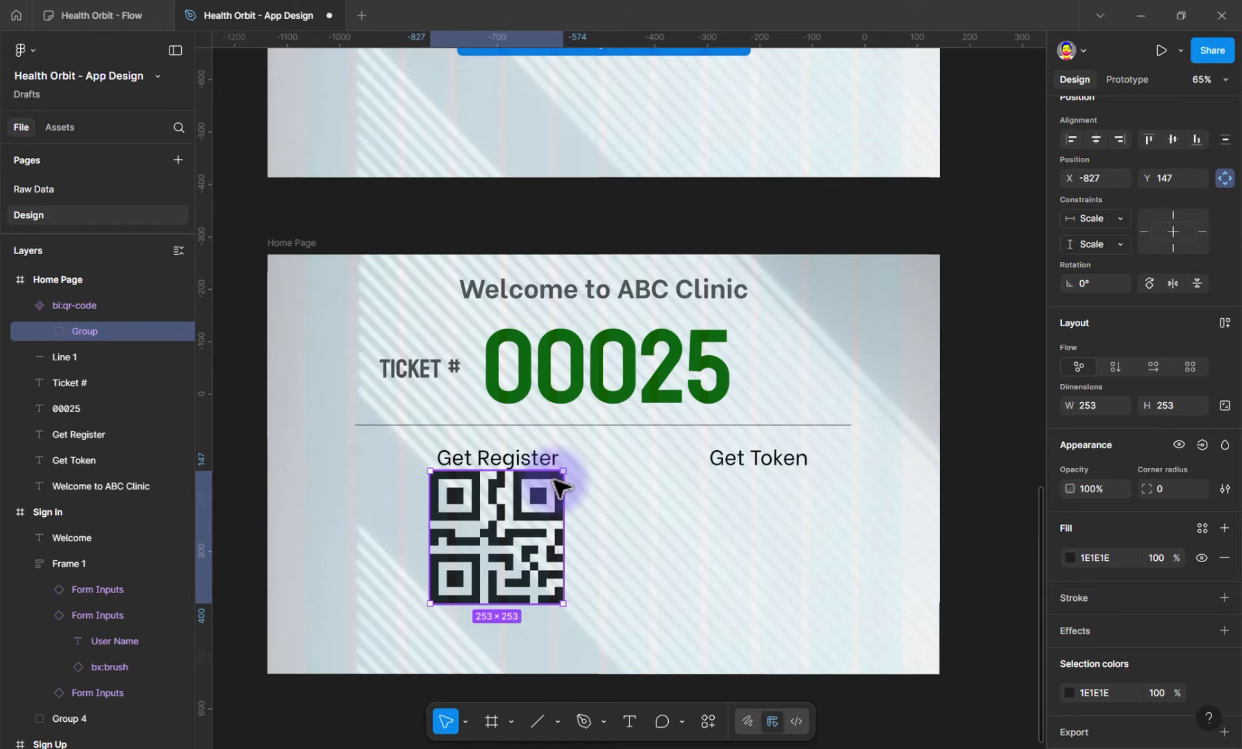
pyautogui.moveTo(563, 473); pyautogui.dragTo(540, 471)
pyautogui.click(563, 459)
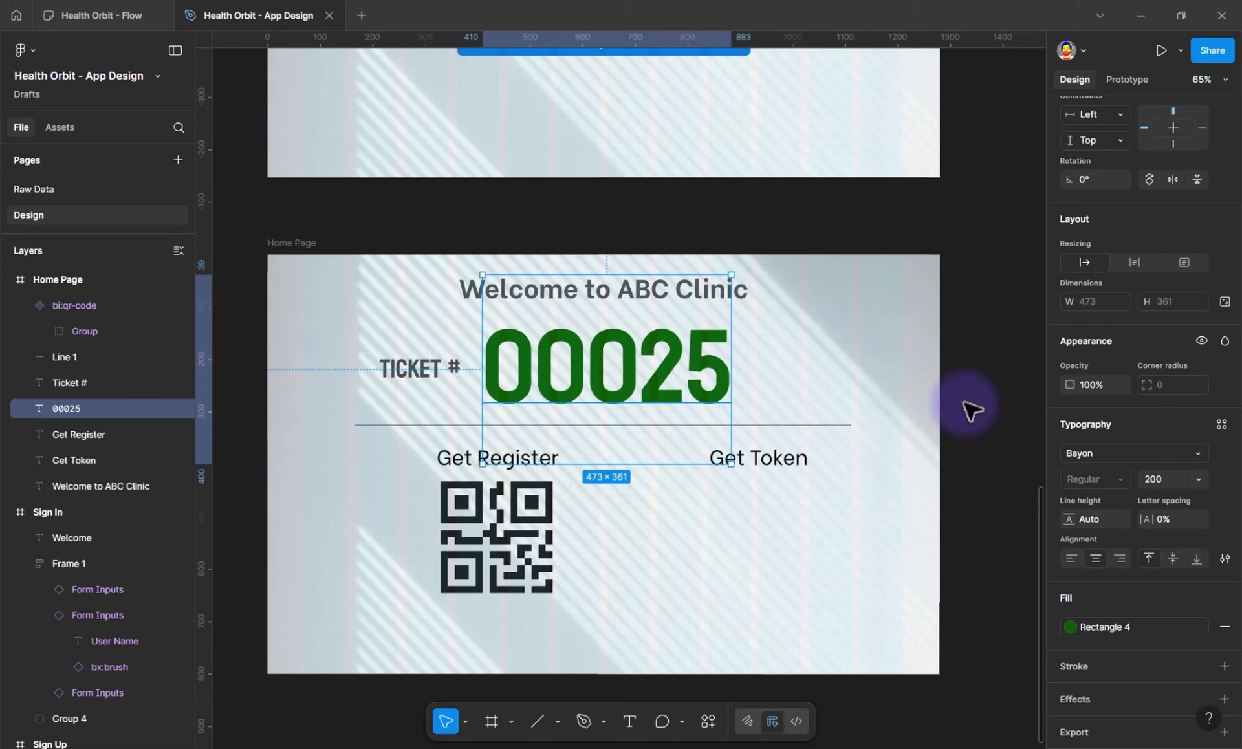
# Apply auto layout to the bi:qr-code component and place it below "Get Register" at about X 332, Y 432
pyautogui.click(868, 398)
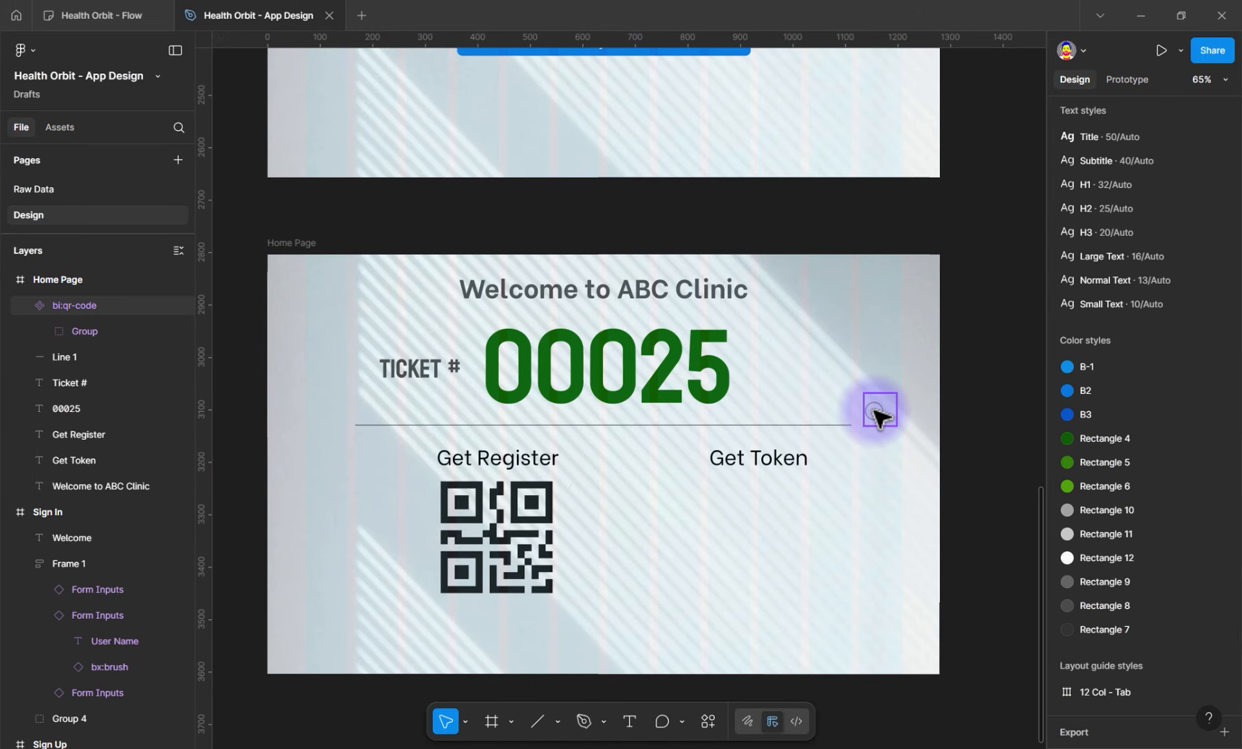
pyautogui.click(873, 410)
pyautogui.moveTo(863, 426); pyautogui.dragTo(789, 501)
pyautogui.hotkey('ctrl', 'z')
pyautogui.hotkey('shift', 'a')
pyautogui.moveTo(931, 444); pyautogui.dragTo(510, 534)
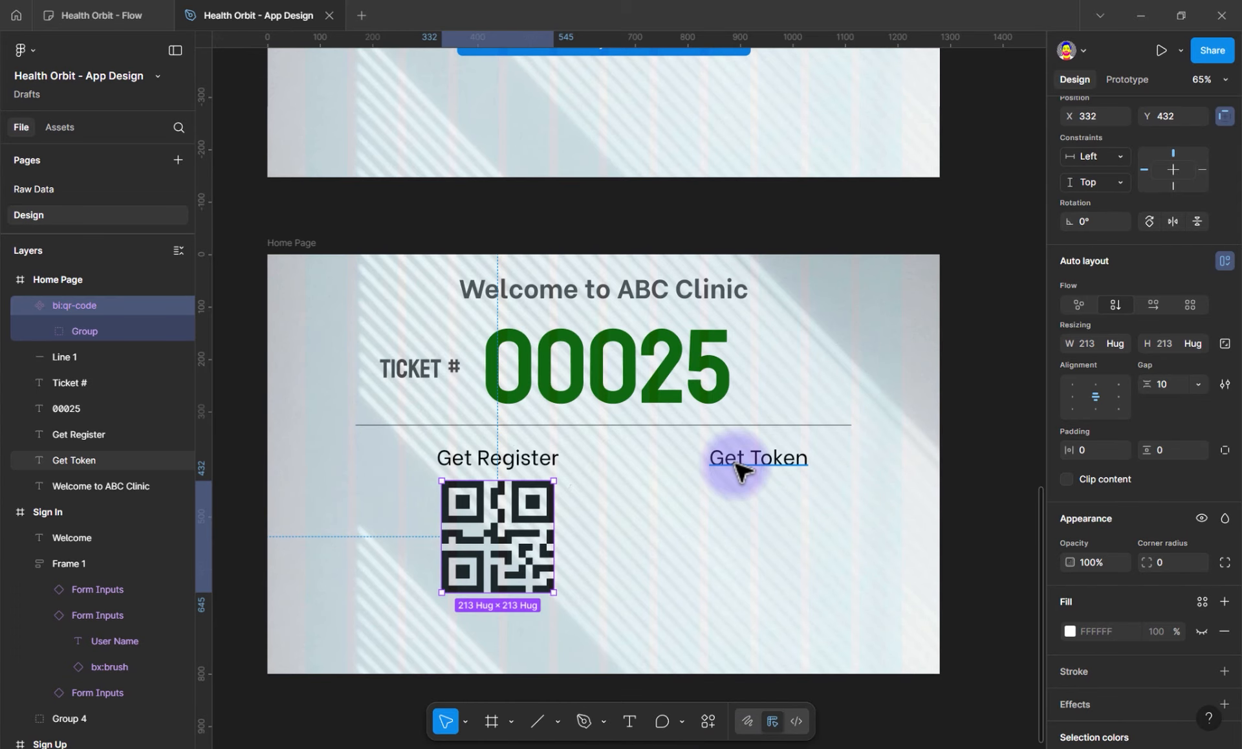
# Lower "Get Token" beside the QR code, wrap it in an auto layout frame and enlarge the frame to about 253 × 226
pyautogui.click(768, 465)
pyautogui.moveTo(768, 466); pyautogui.dragTo(776, 534)
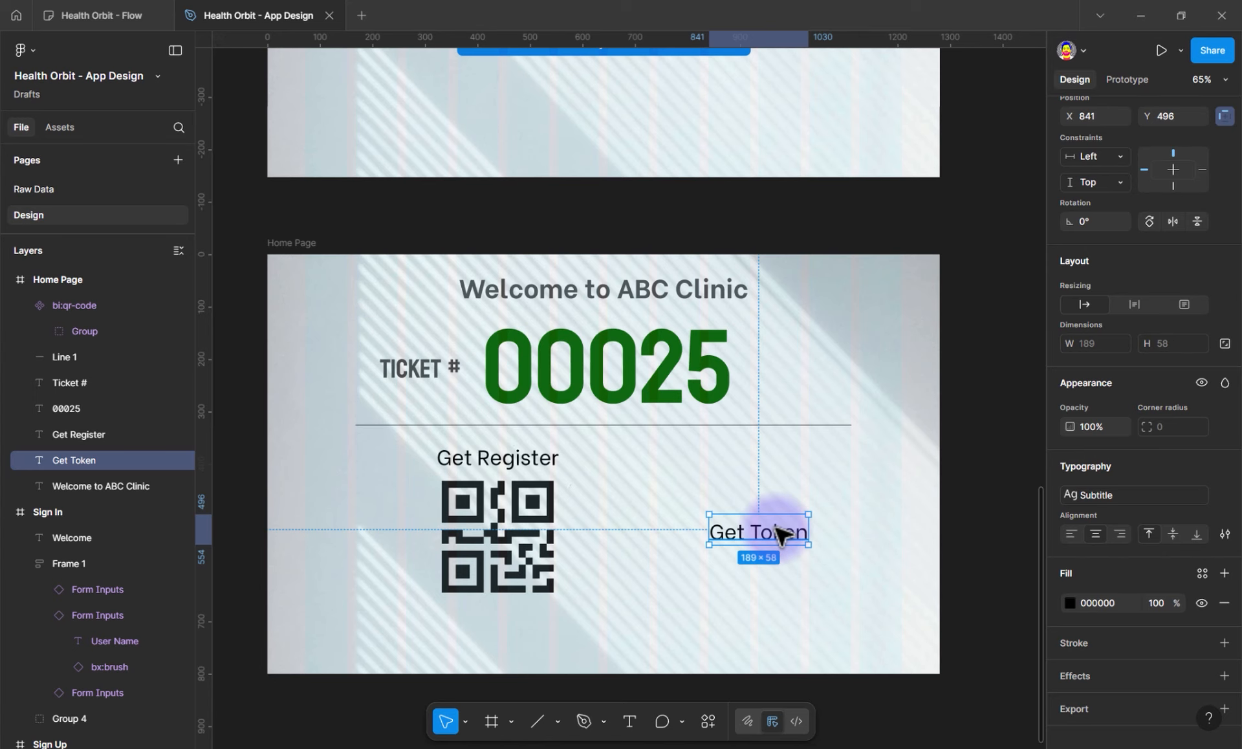
pyautogui.hotkey('shift', 'a')
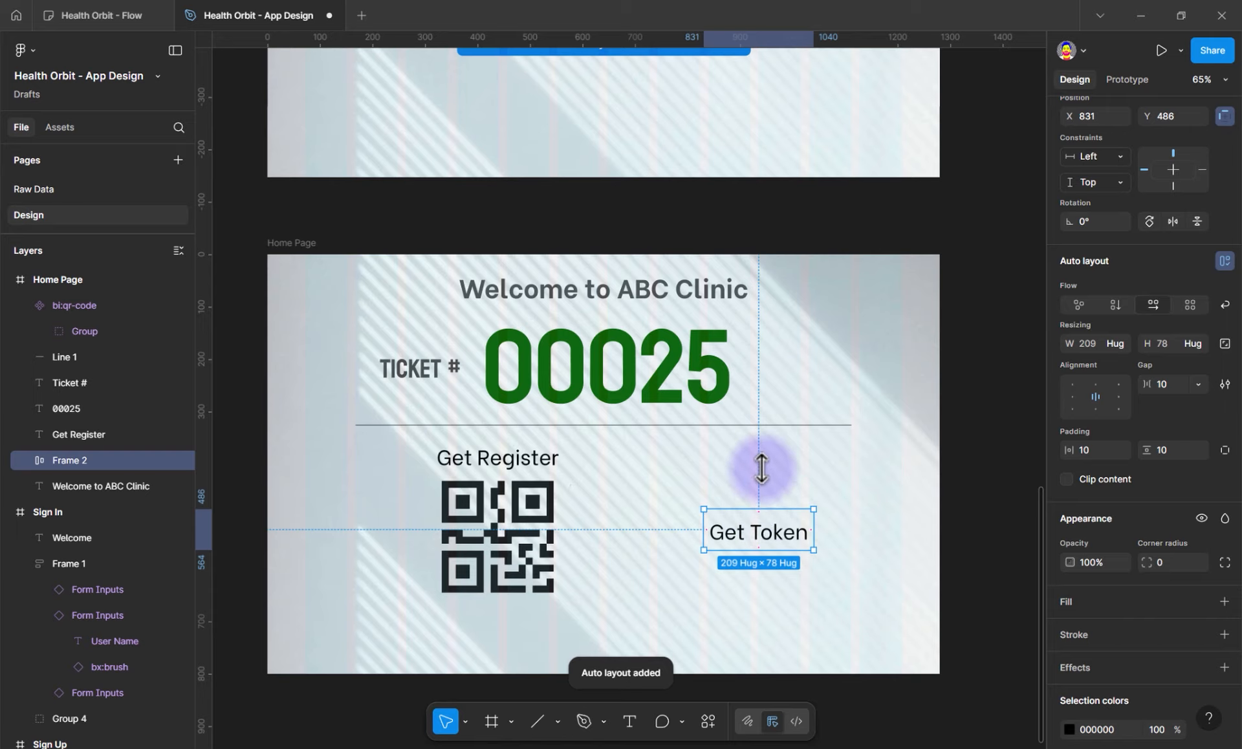
pyautogui.moveTo(762, 509); pyautogui.dragTo(827, 492)
# Fill the "Get Token" frame with the Rectangle 5 green style and give its text the Rectangle 12 white style
pyautogui.scroll(-3, 1151, 607)
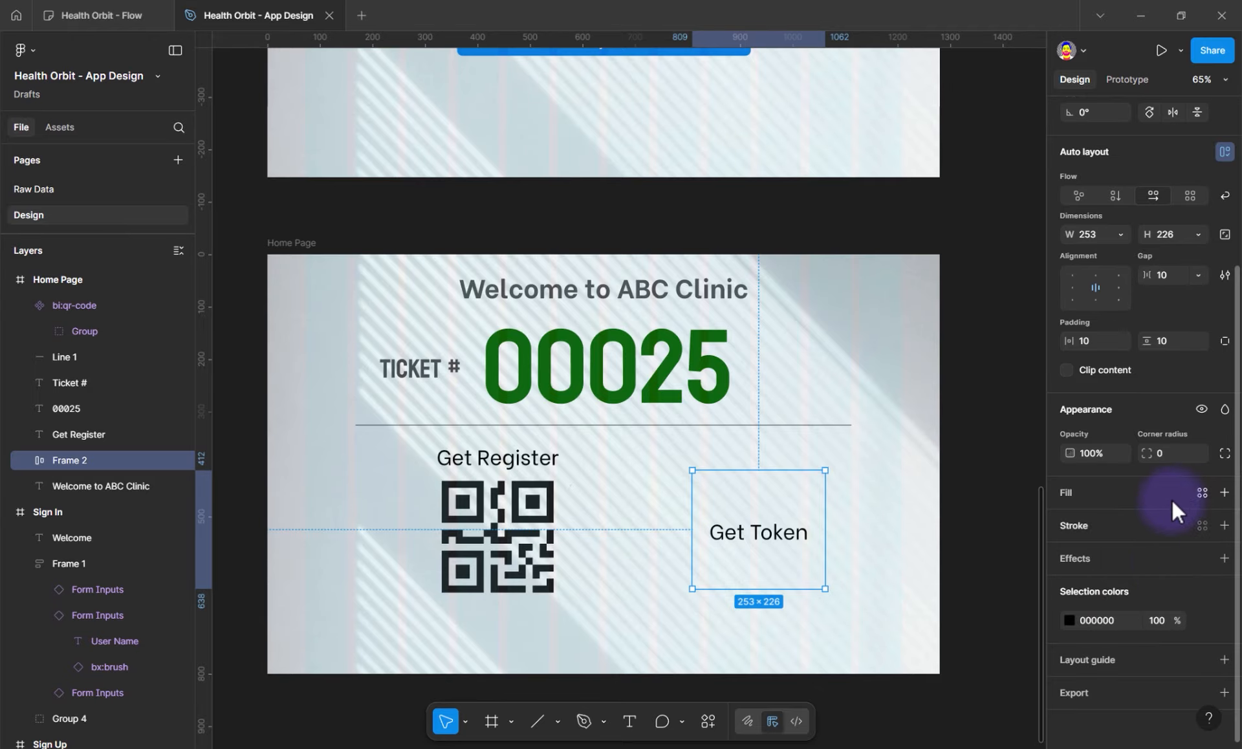
pyautogui.click(1204, 494)
pyautogui.click(994, 552)
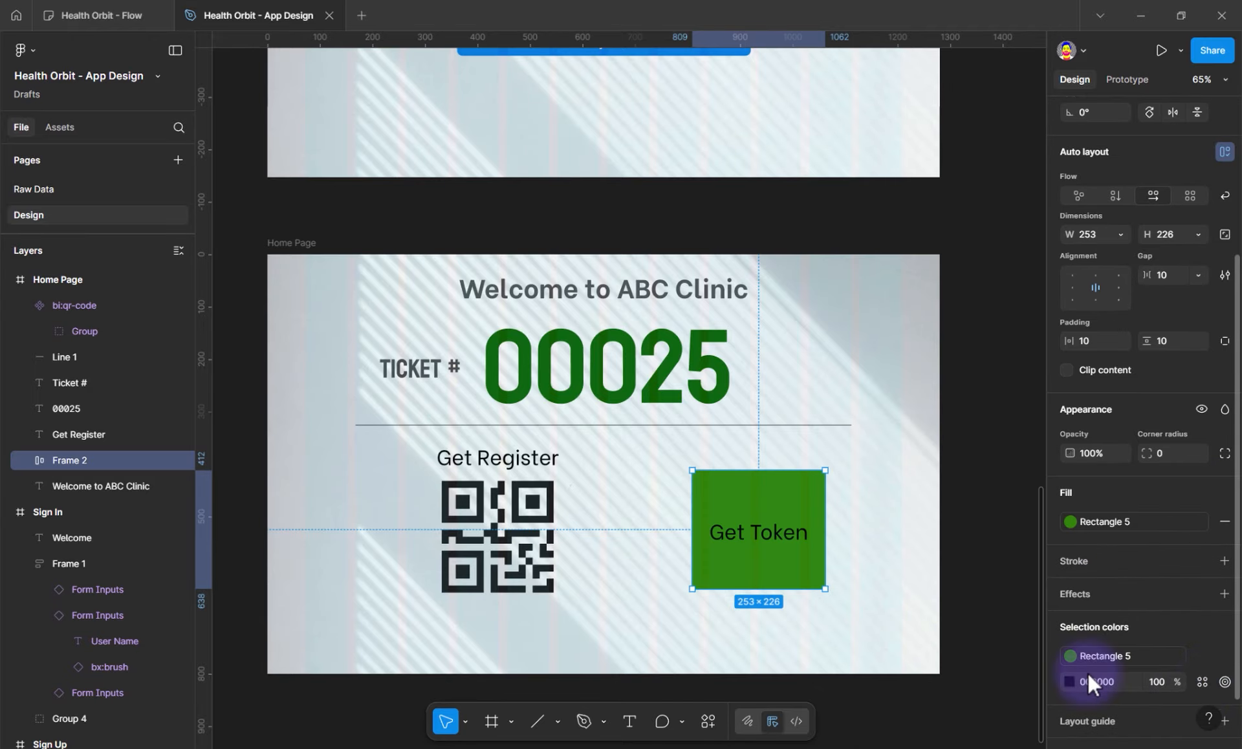
pyautogui.click(1202, 682)
pyautogui.click(936, 582)
pyautogui.doubleClick(797, 536)
pyautogui.press('Escape')
pyautogui.click(776, 532)
# Set the "Get Token" button's corner radius to 30 and shift the button left to about X 756
pyautogui.click(1180, 685)
pyautogui.write('30')
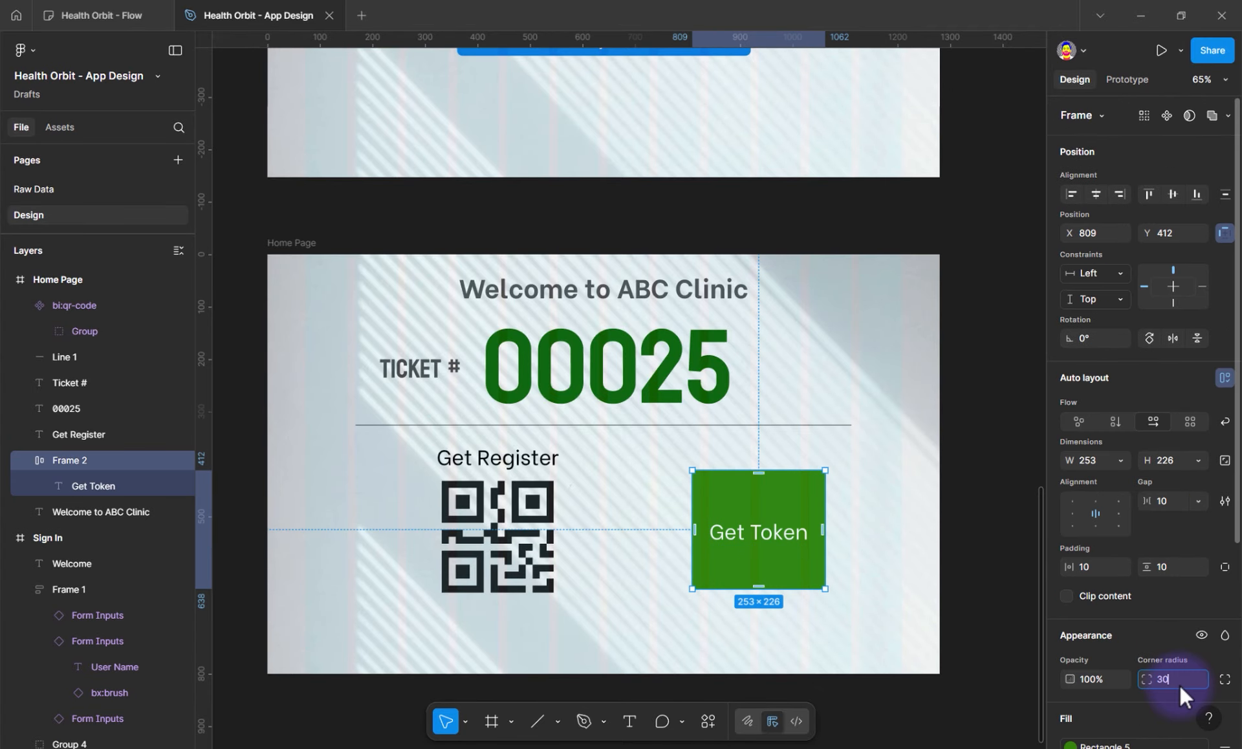
pyautogui.press('Return')
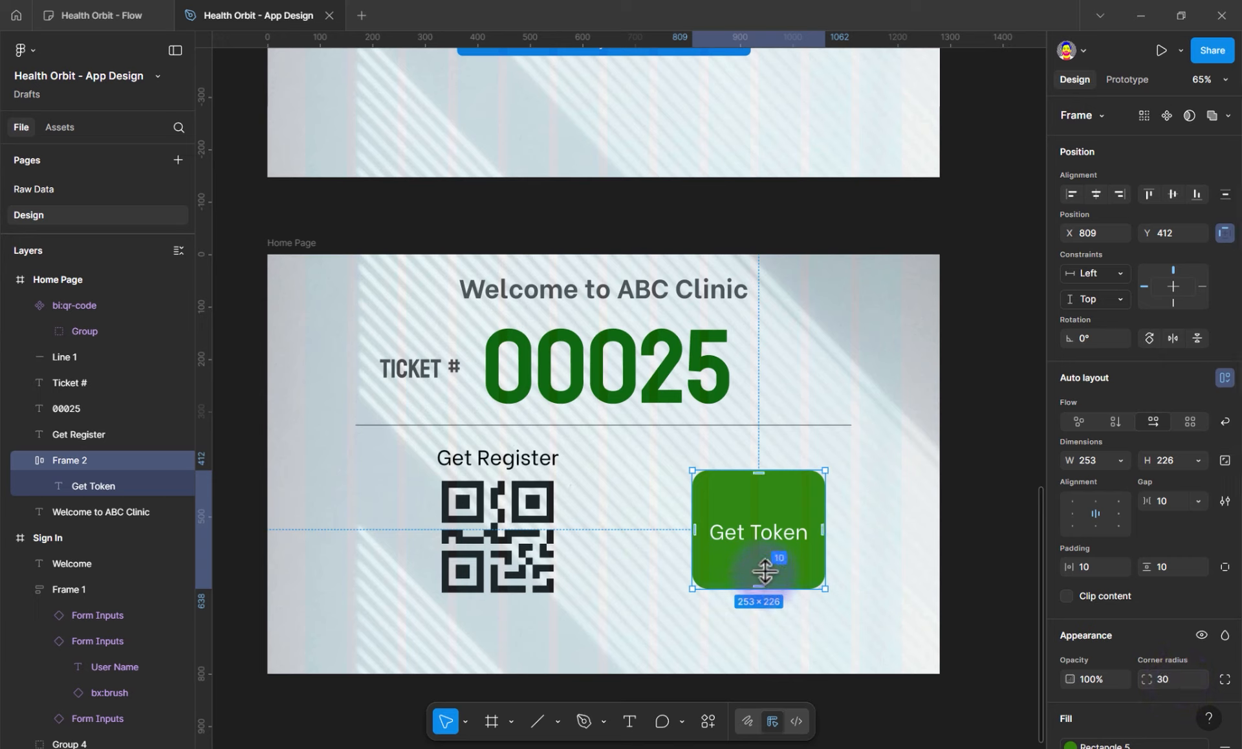
pyautogui.moveTo(749, 574); pyautogui.dragTo(743, 587)
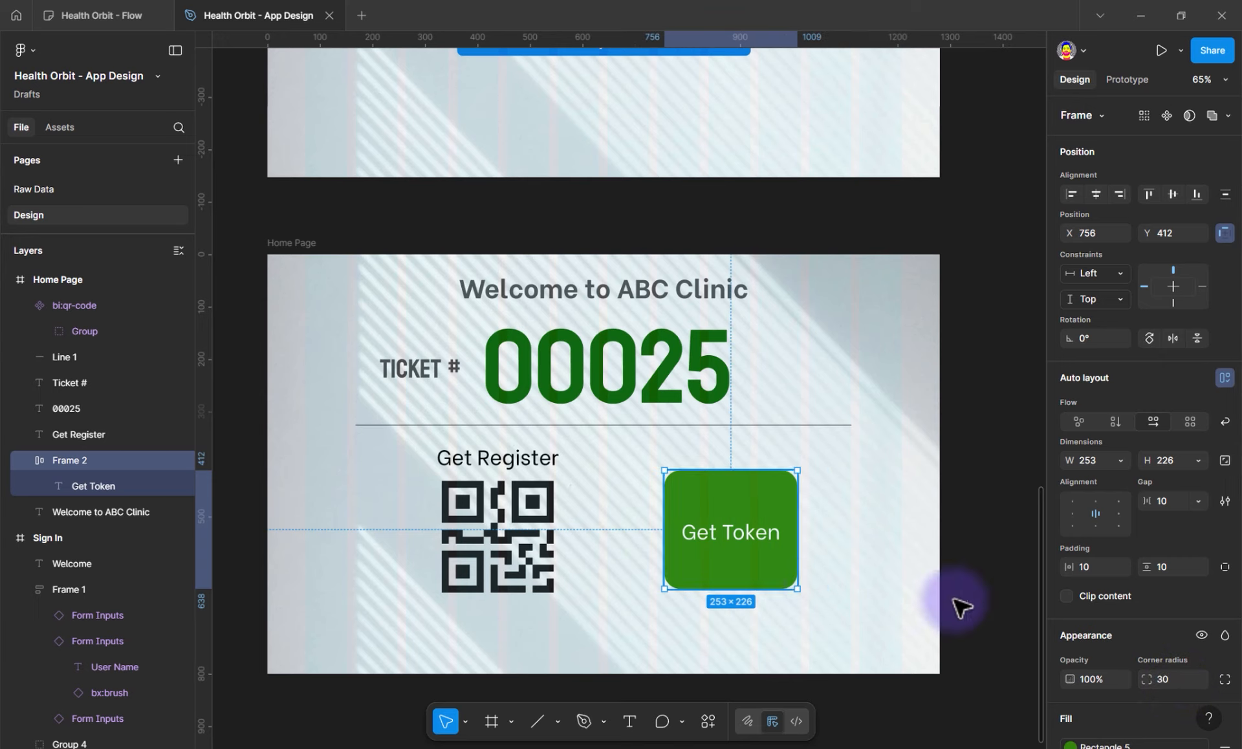
# Detach the button's fill style and overlay a 20% linear black gradient, with its first stop at 10% opacity and its second at about 82%
pyautogui.scroll(-5, 1111, 632)
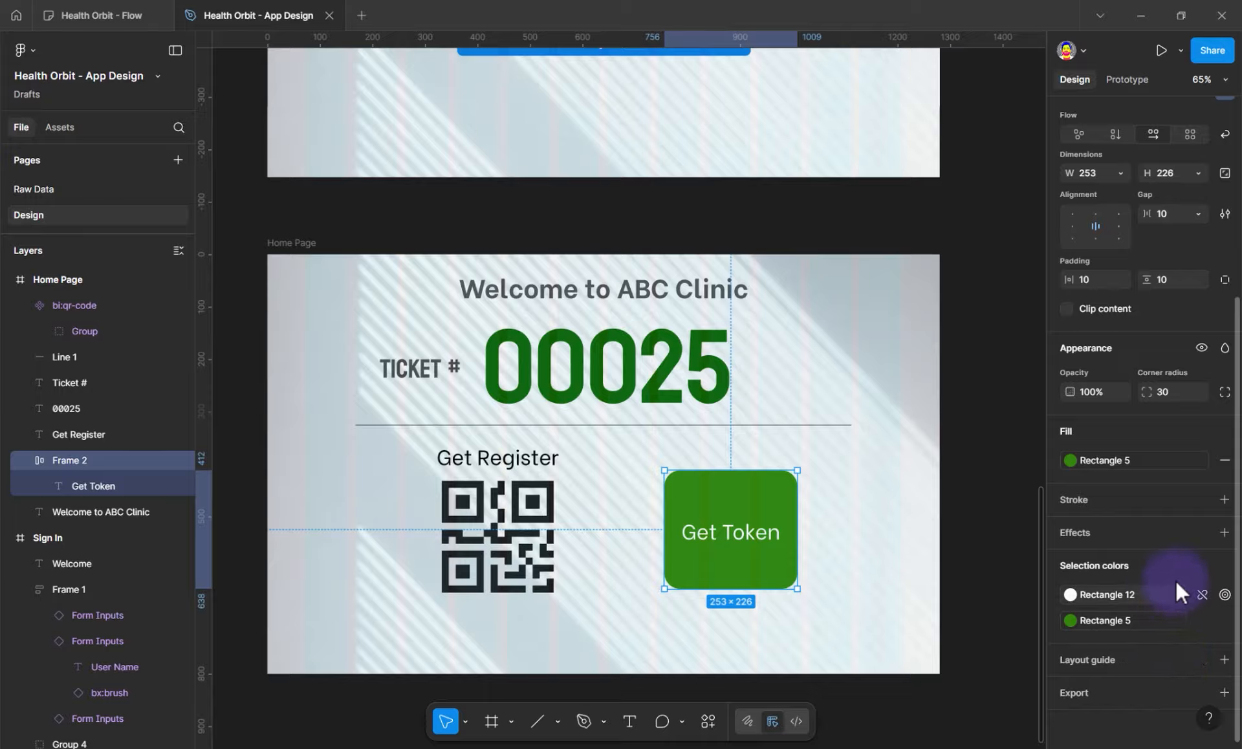
pyautogui.click(1206, 458)
pyautogui.click(1224, 432)
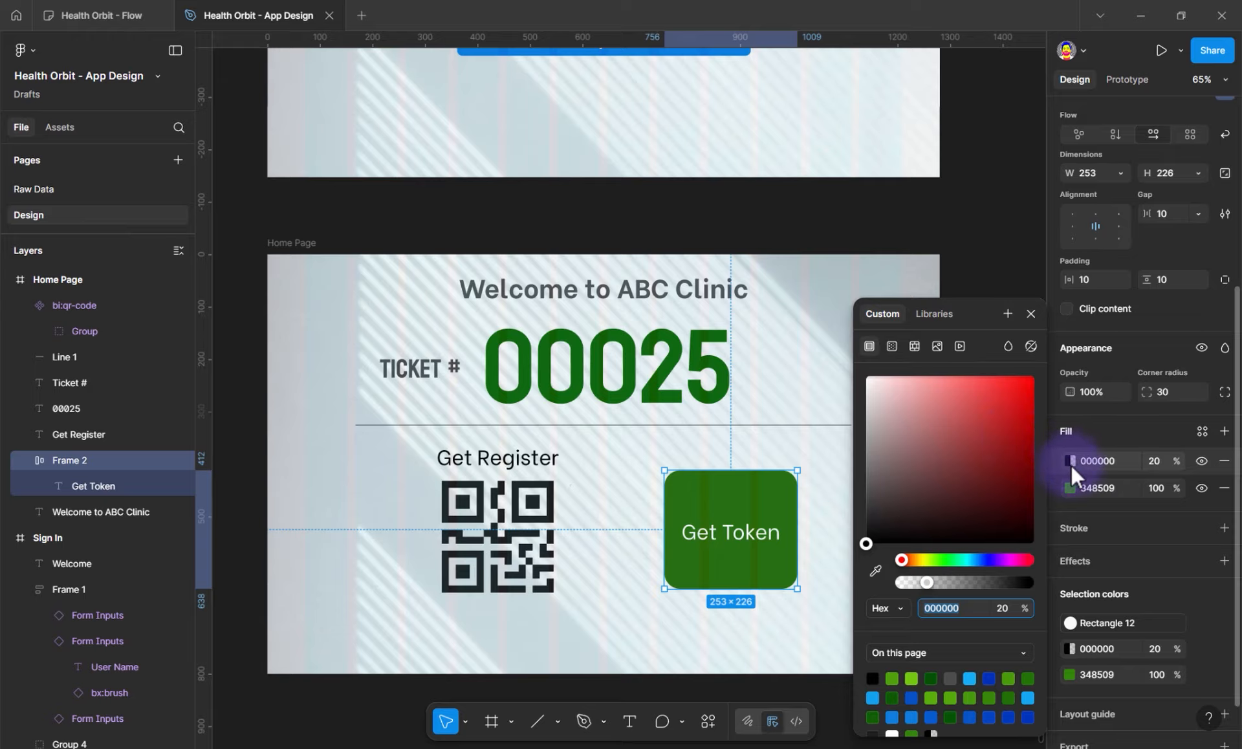
pyautogui.click(890, 347)
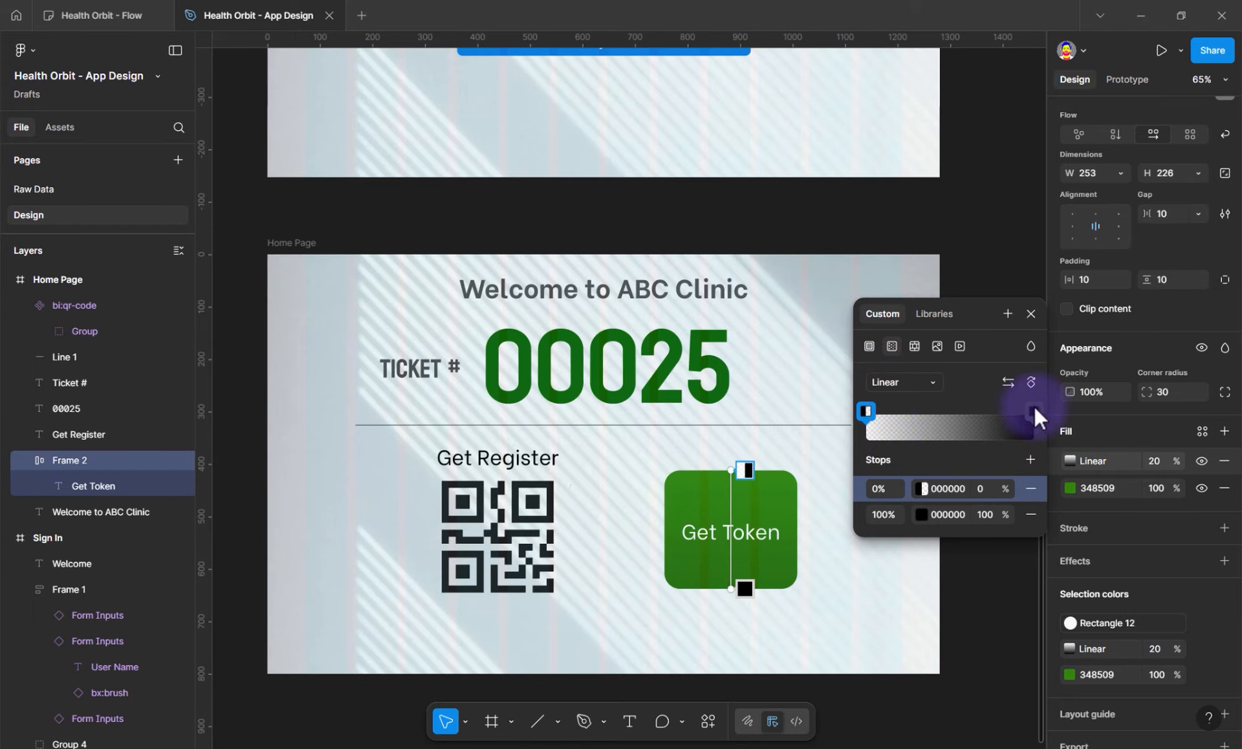
pyautogui.moveTo(1034, 410); pyautogui.dragTo(1008, 399)
pyautogui.click(1002, 489)
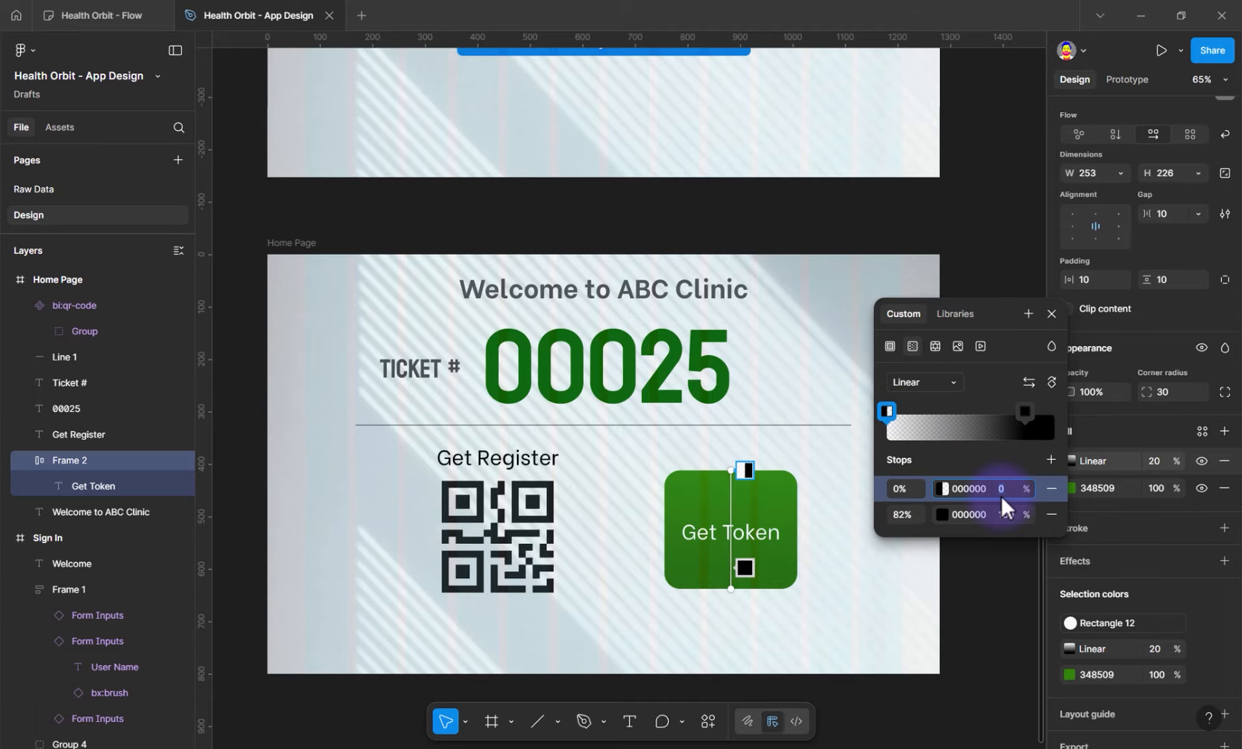
pyautogui.write('10')
pyautogui.press('Return')
pyautogui.click(993, 624)
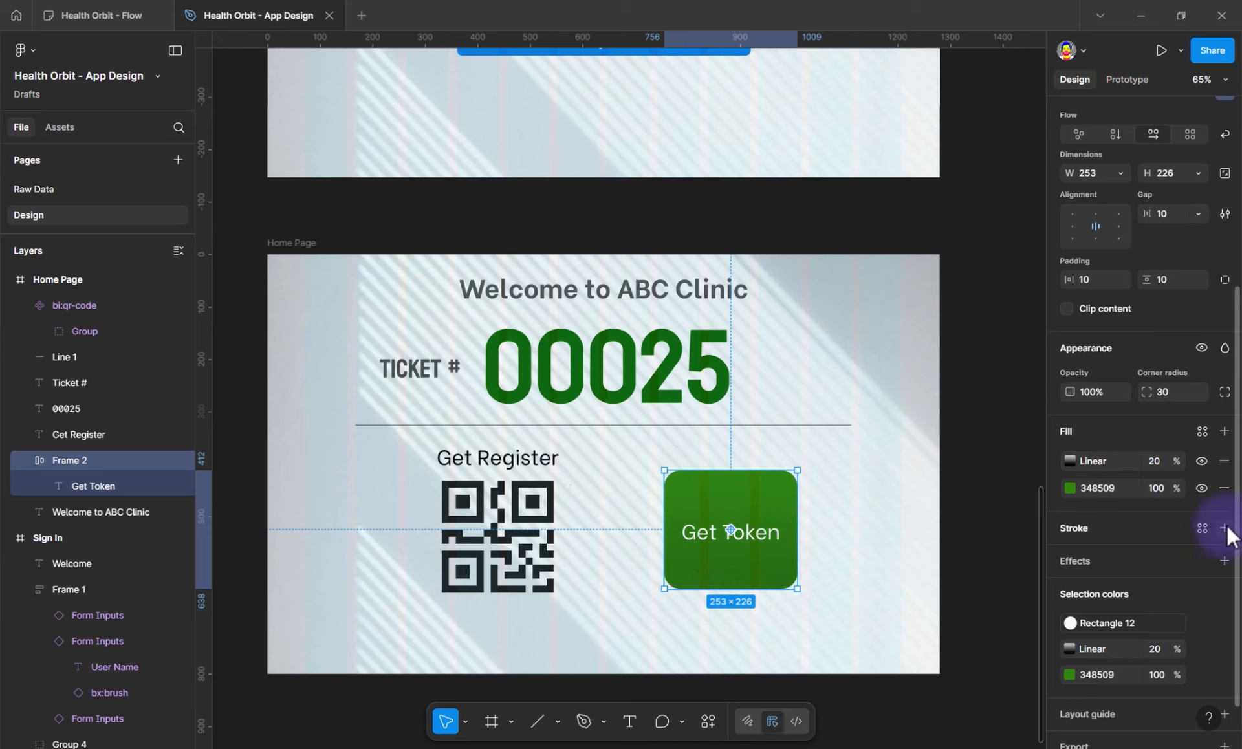
# Add an inside, bottom-only black stroke to the "Get Token" button with weight 9 and 20% opacity
pyautogui.click(1198, 530)
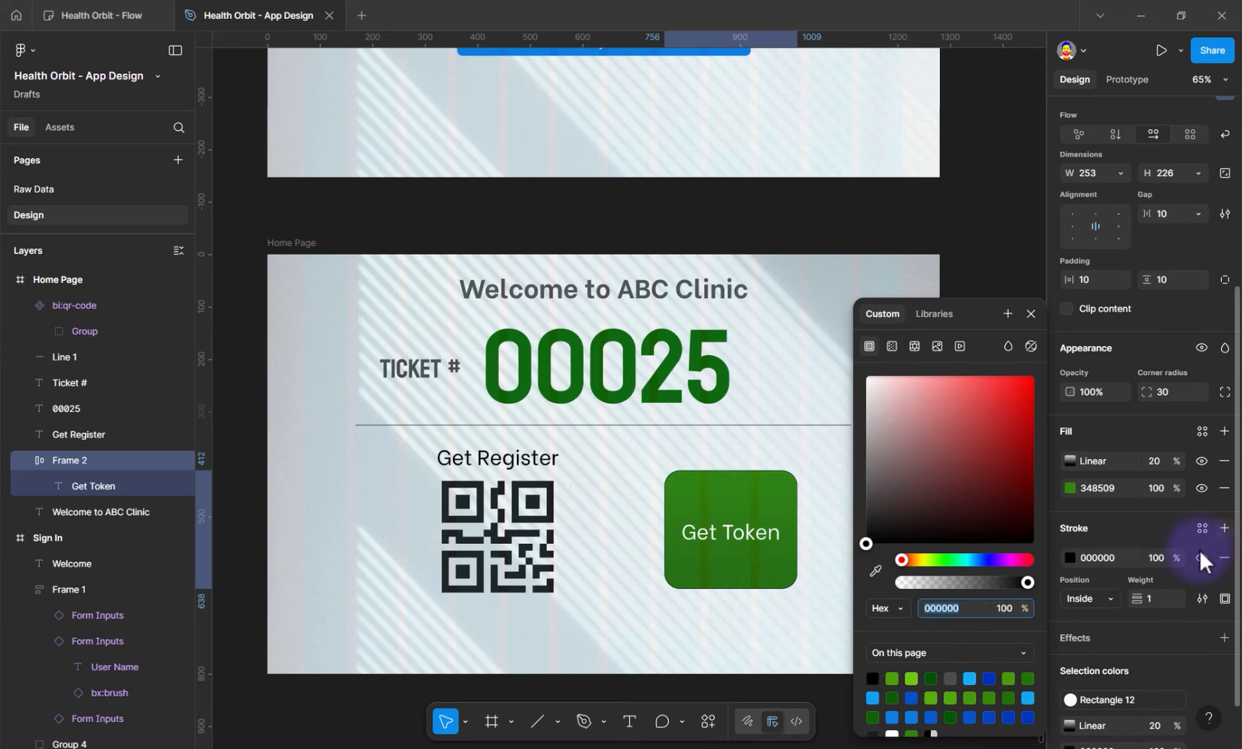
pyautogui.click(1224, 599)
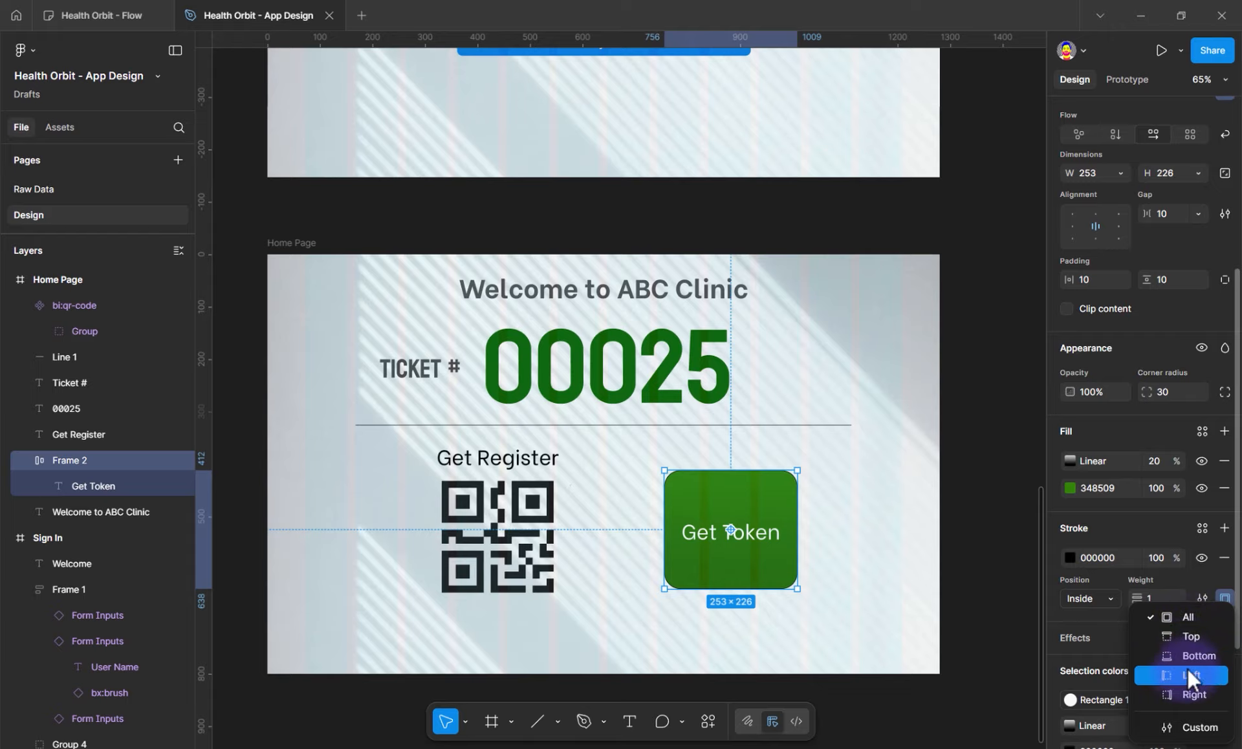
pyautogui.click(1189, 654)
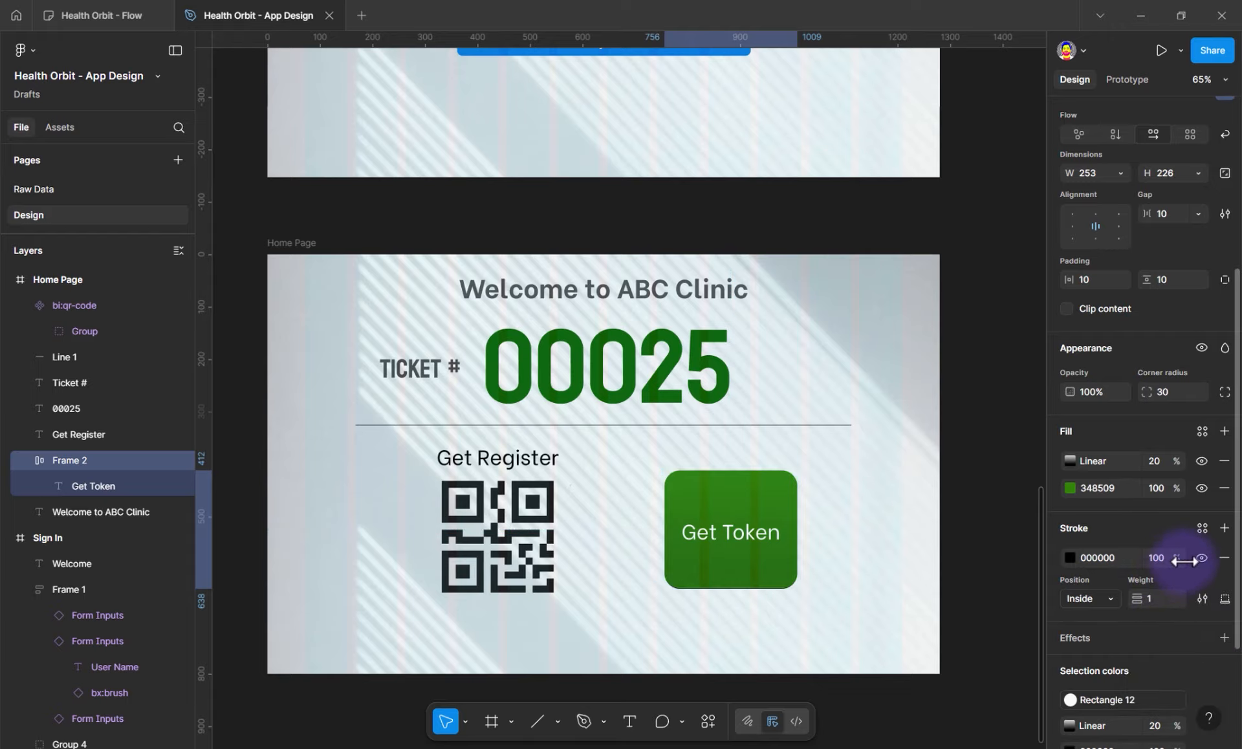
pyautogui.moveTo(1147, 597)
pyautogui.mouseDown()
pyautogui.moveTo(1157, 599)
pyautogui.moveTo(1135, 582)
pyautogui.mouseUp()
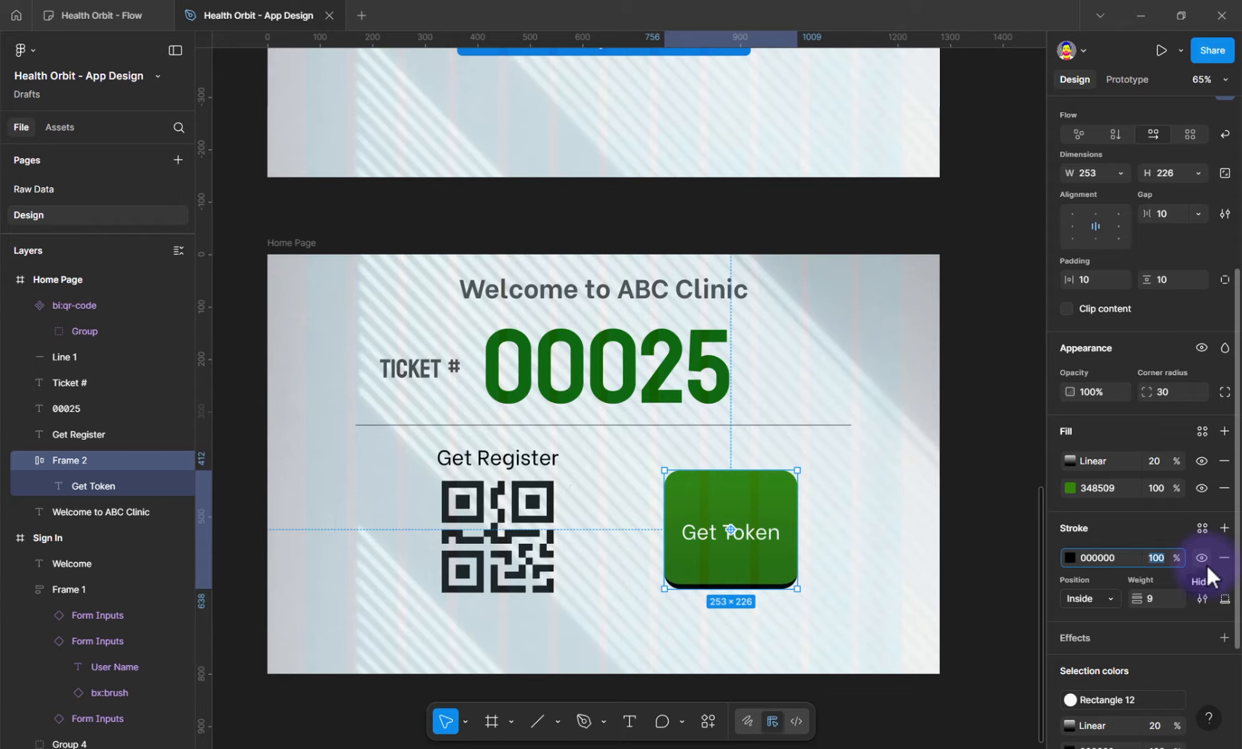
pyautogui.write('20')
pyautogui.press('Return')
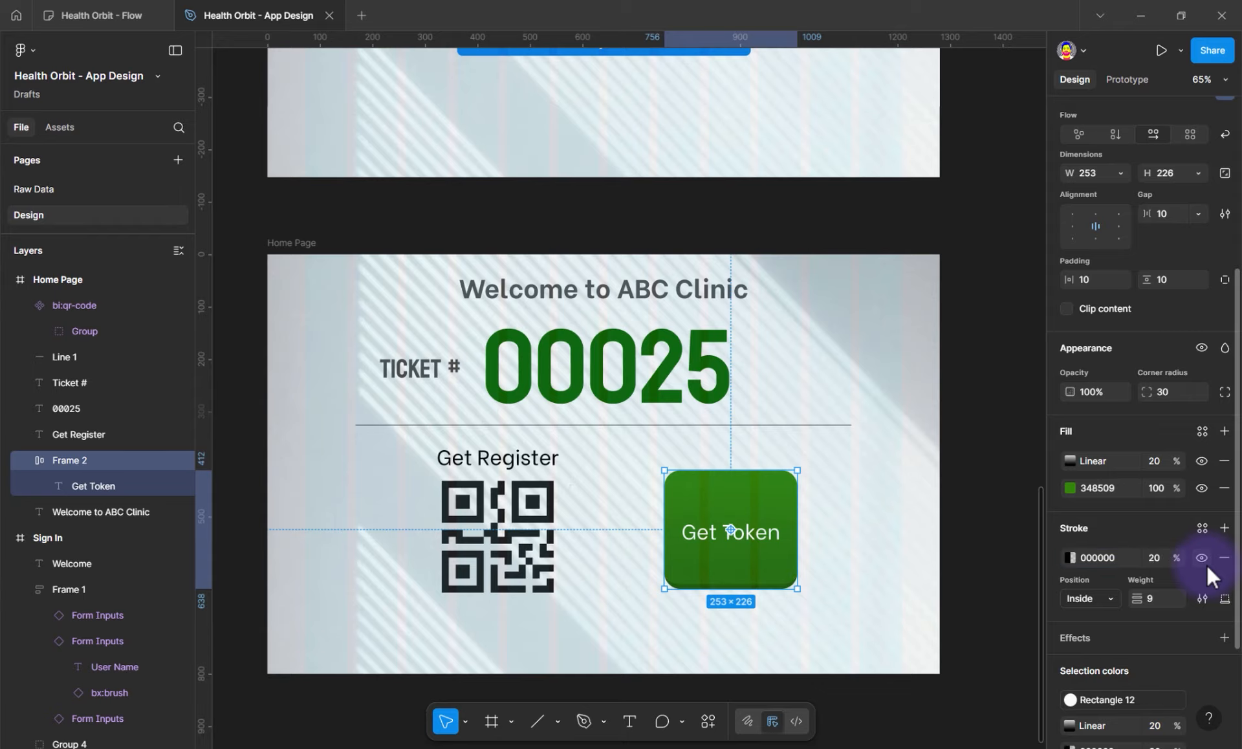
# Add a drop shadow to the "Get Token" button with 60% black and a blur of 15
pyautogui.scroll(-3, 1158, 537)
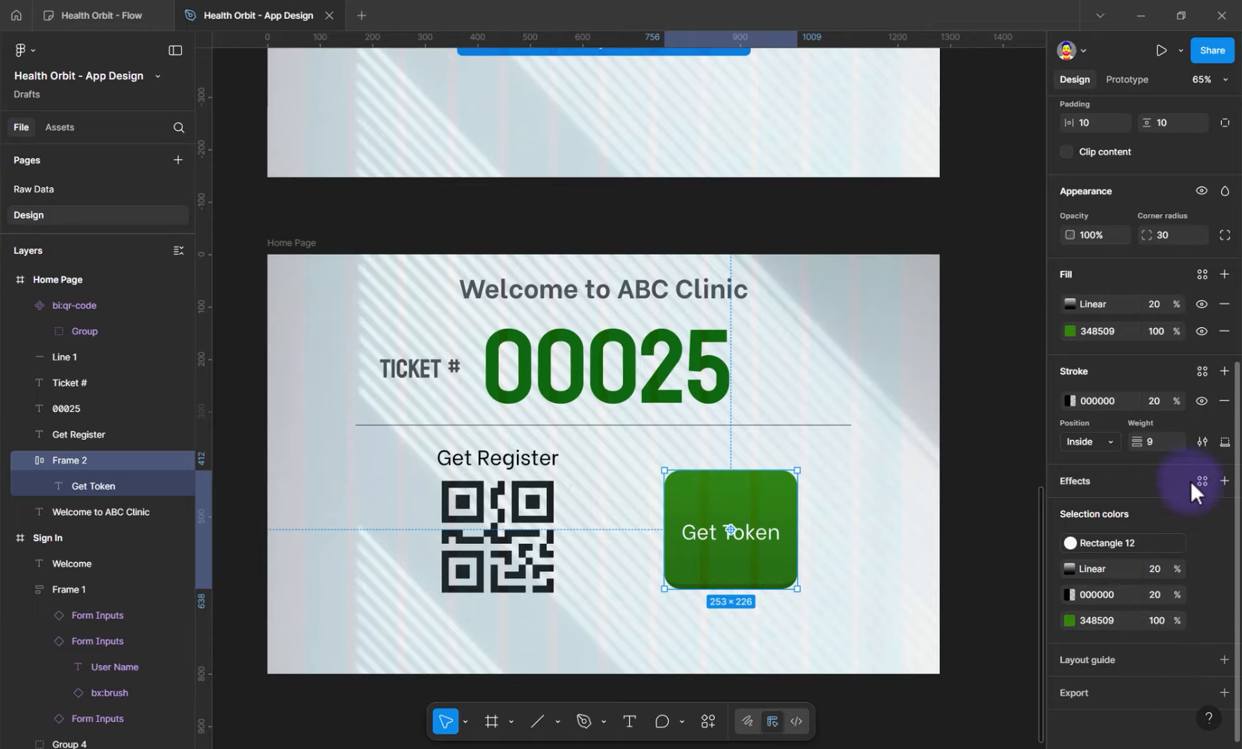
pyautogui.click(1222, 481)
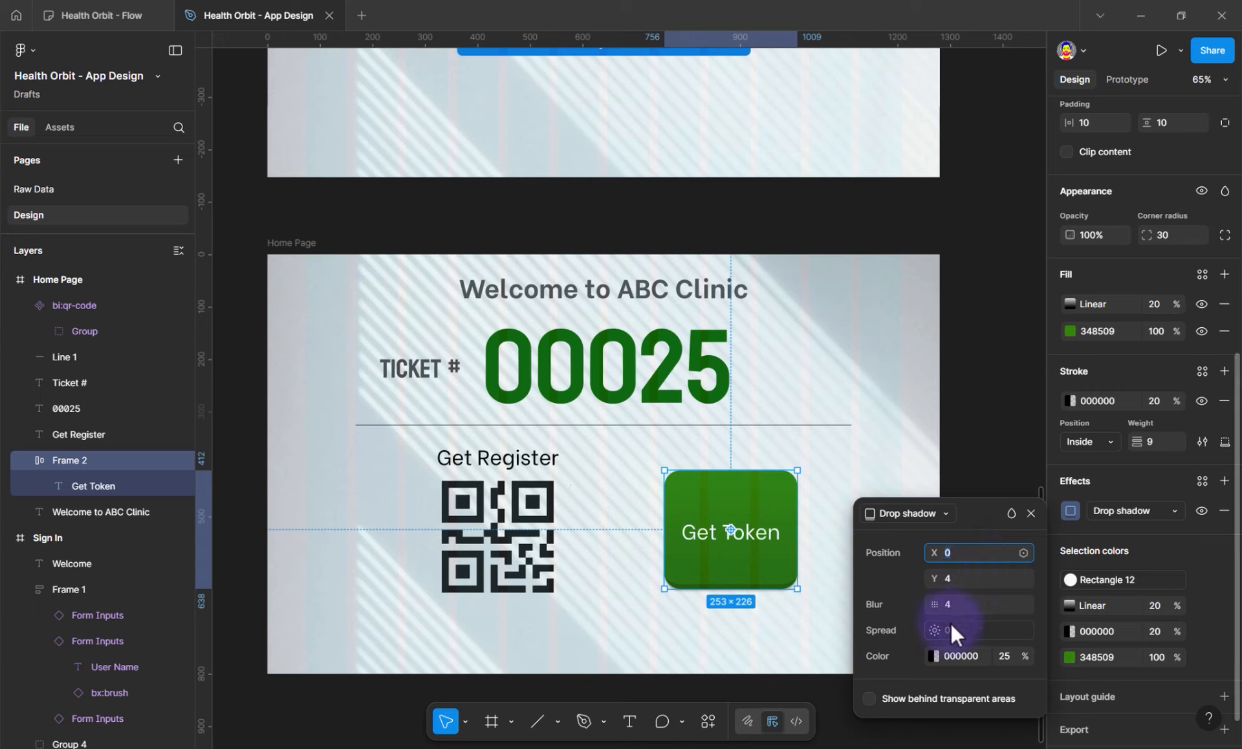
pyautogui.click(1004, 658)
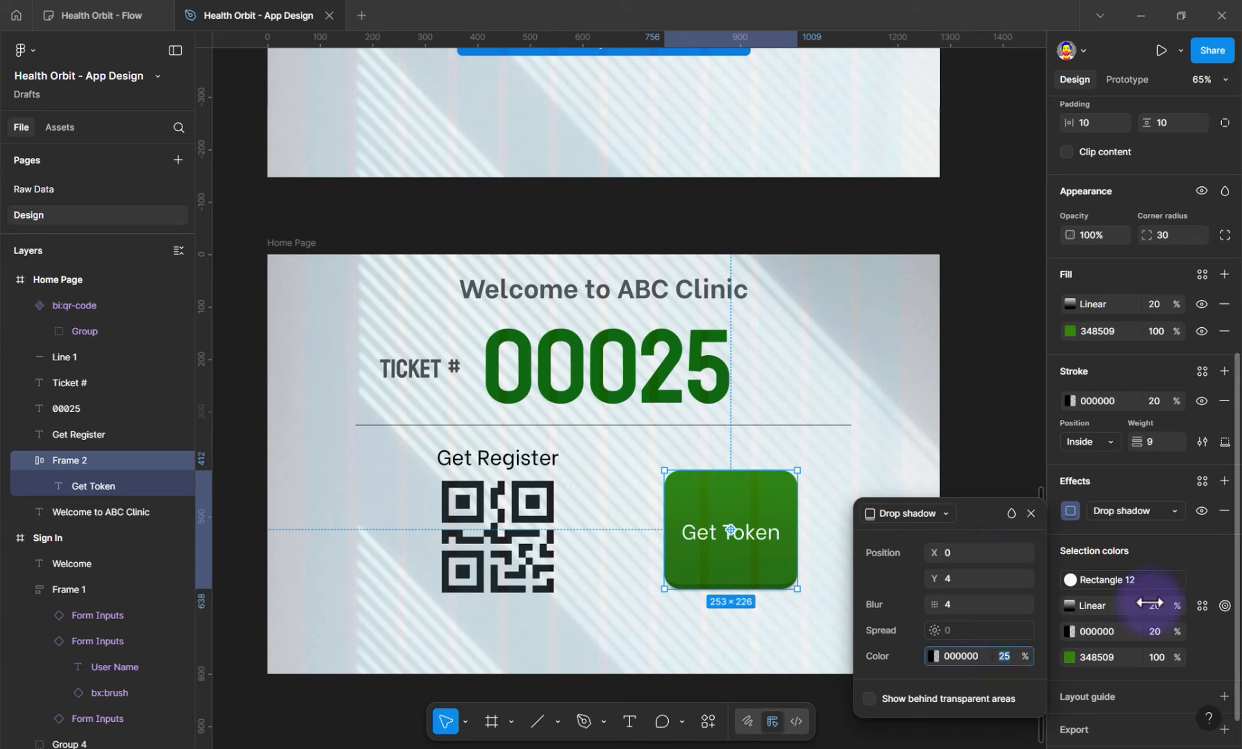
pyautogui.write('60')
pyautogui.press('Return')
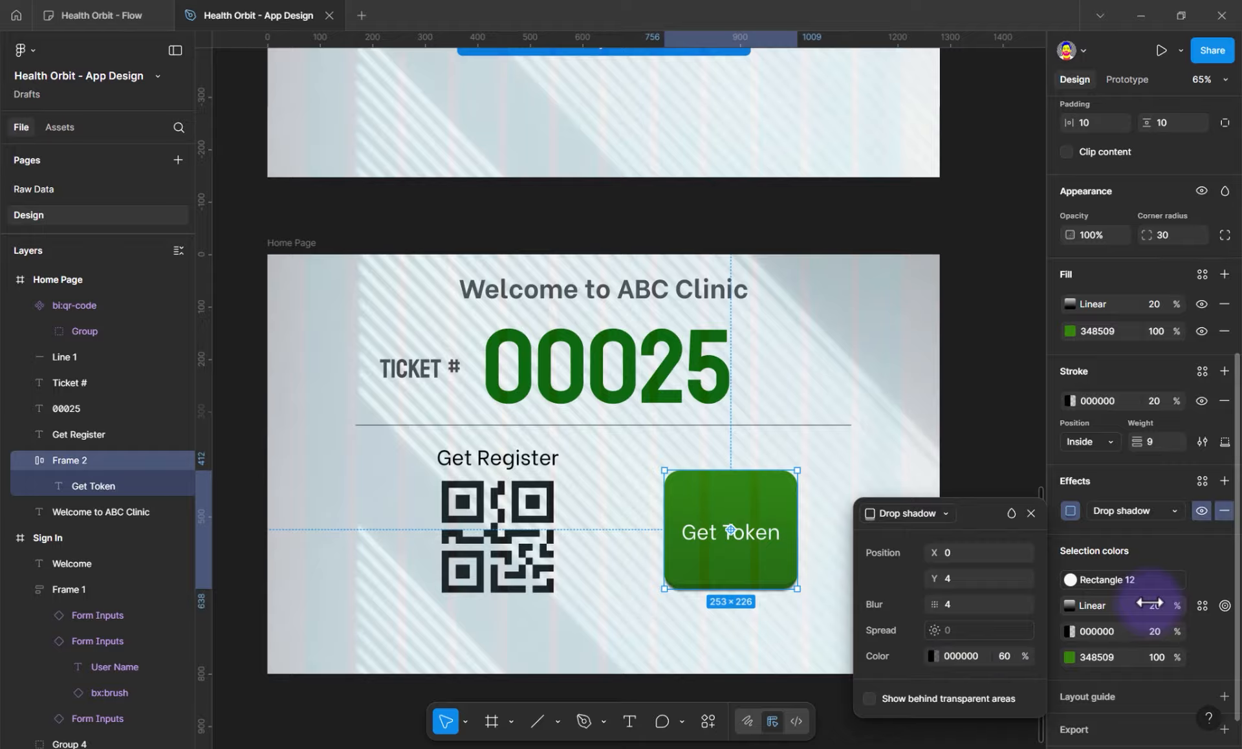
pyautogui.click(969, 609)
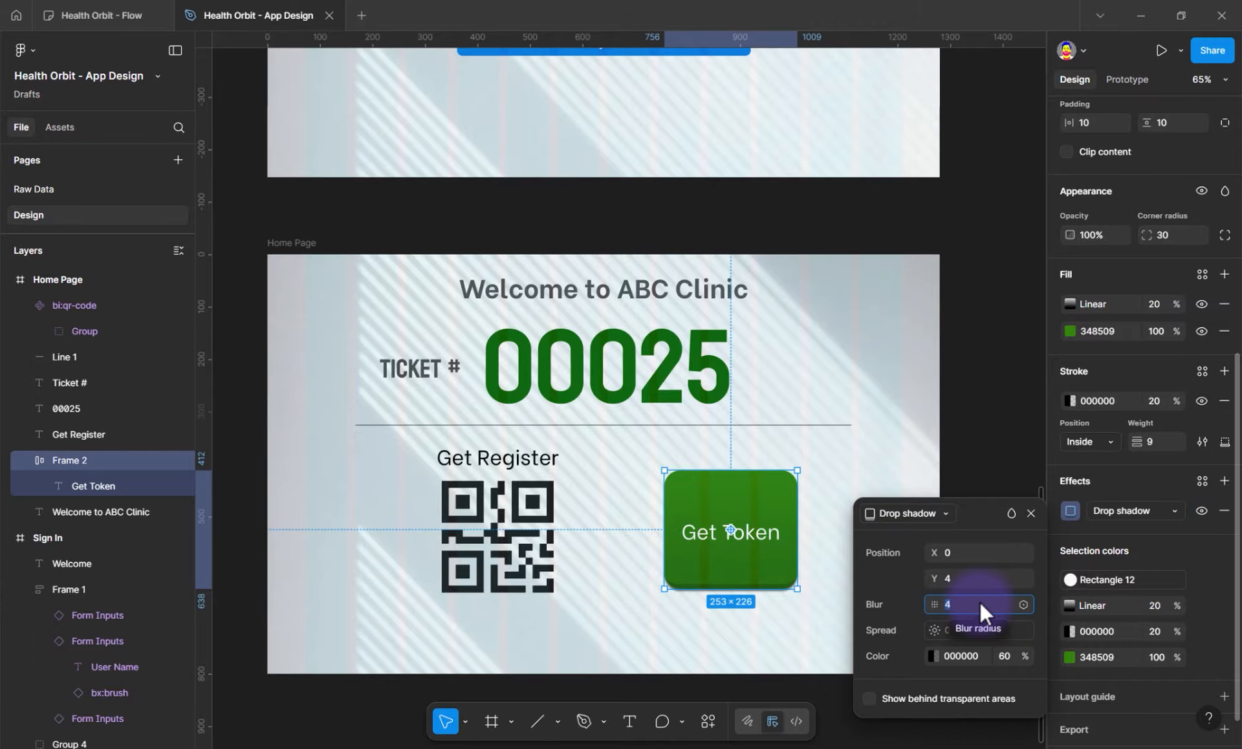
pyautogui.write('15')
pyautogui.press('Return')
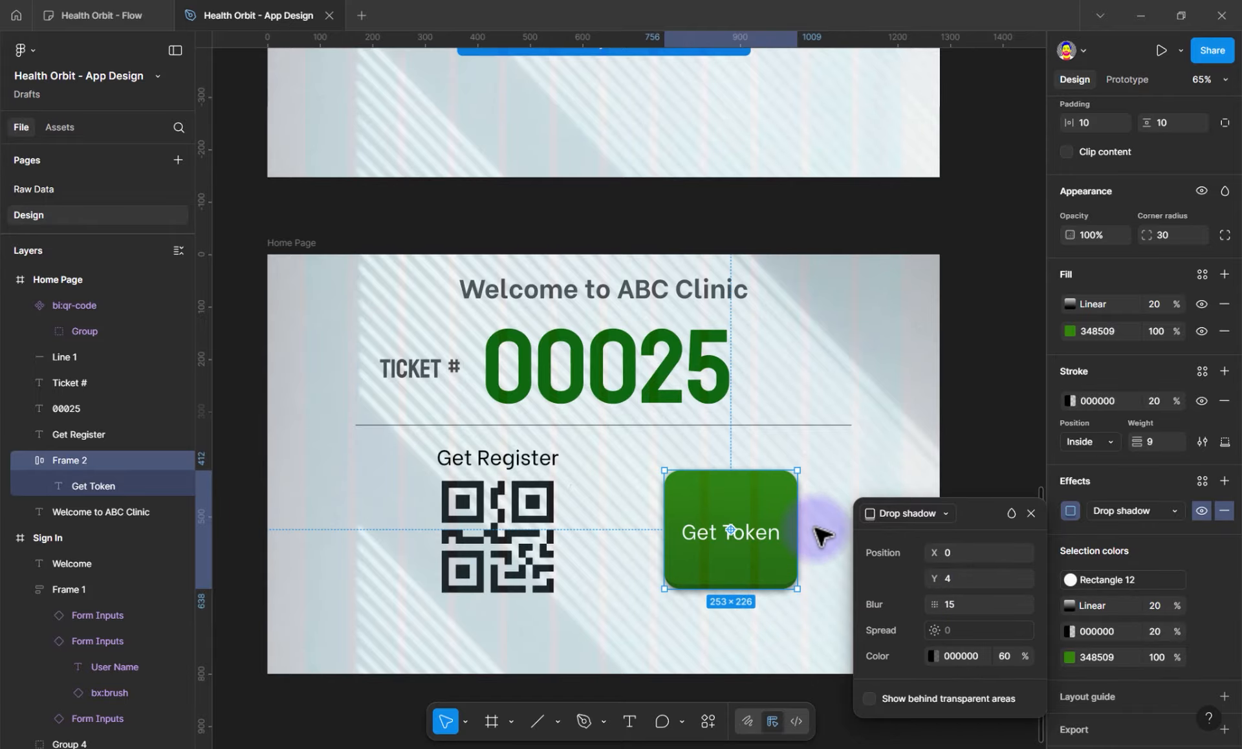
pyautogui.press('Escape')
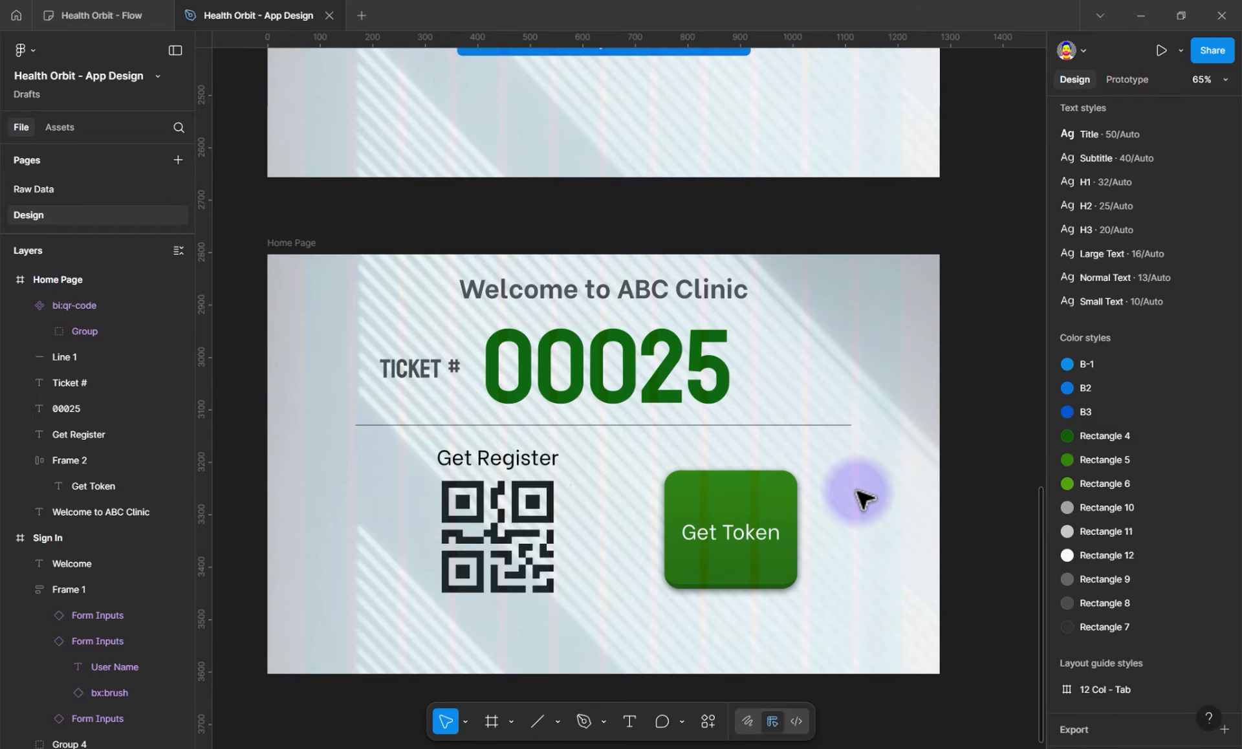
# Launch the prototype presentation of the Health Orbit screens and return to the design file
pyautogui.scroll(-1, 821, 537)
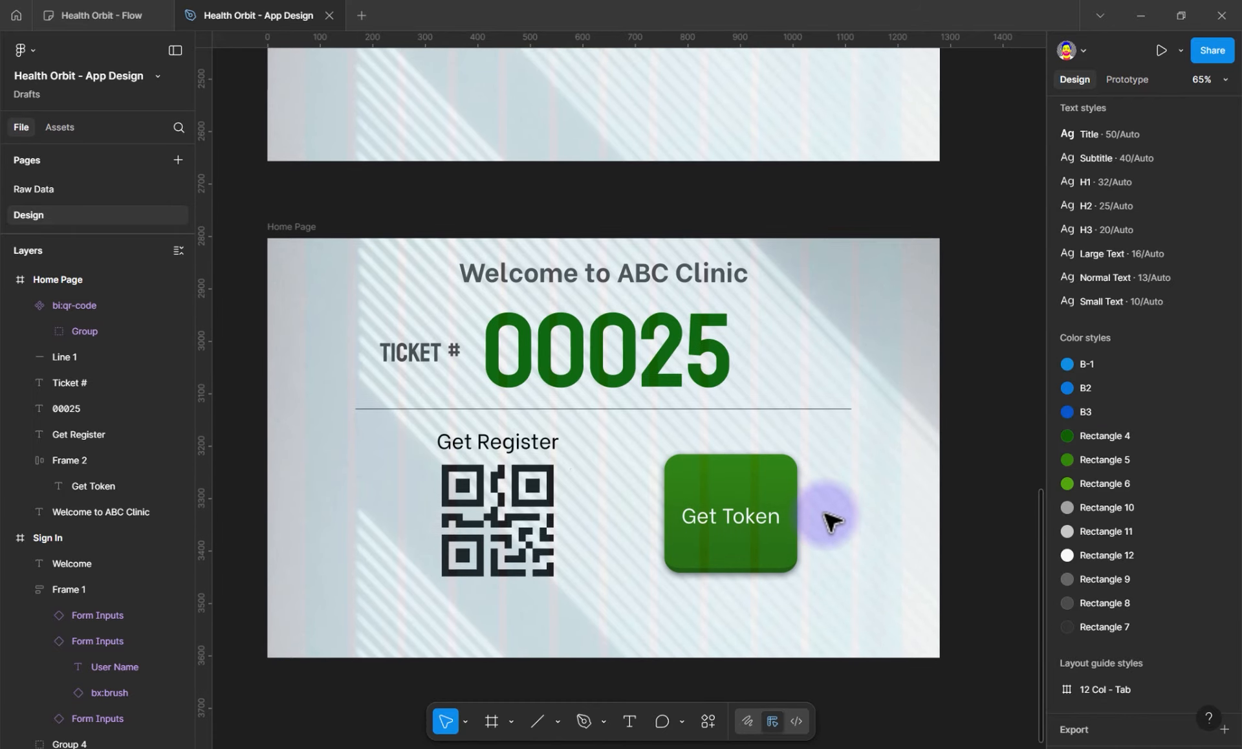
pyautogui.keyDown('ctrl'); pyautogui.scroll(-10, 816, 567); pyautogui.keyUp('ctrl')
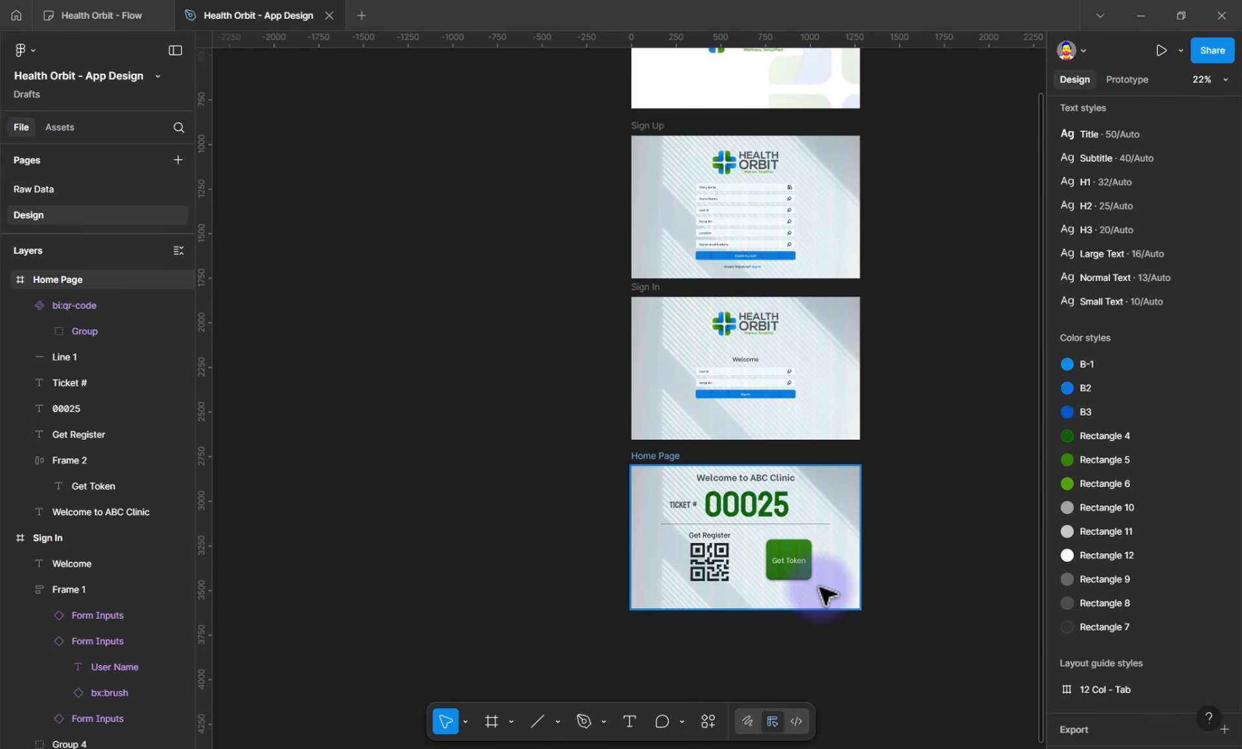
pyautogui.moveTo(895, 374); pyautogui.dragTo(724, 466)
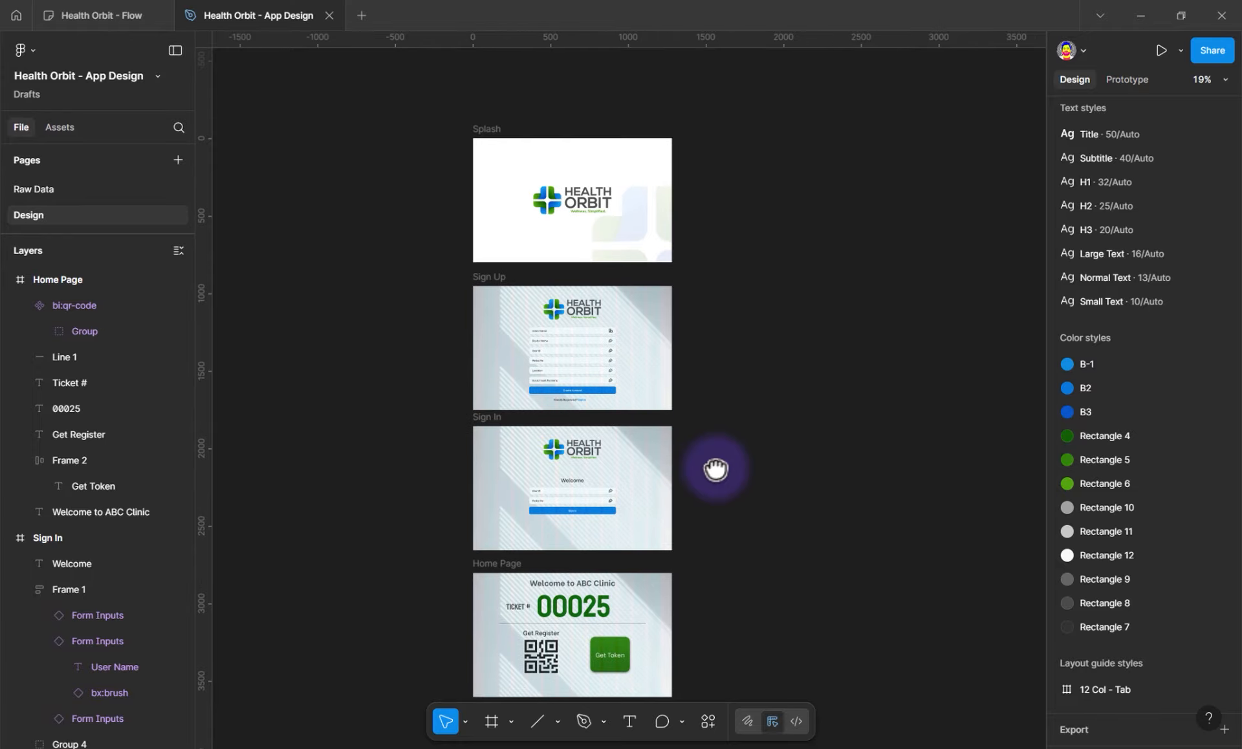
pyautogui.moveTo(705, 582); pyautogui.dragTo(584, 536)
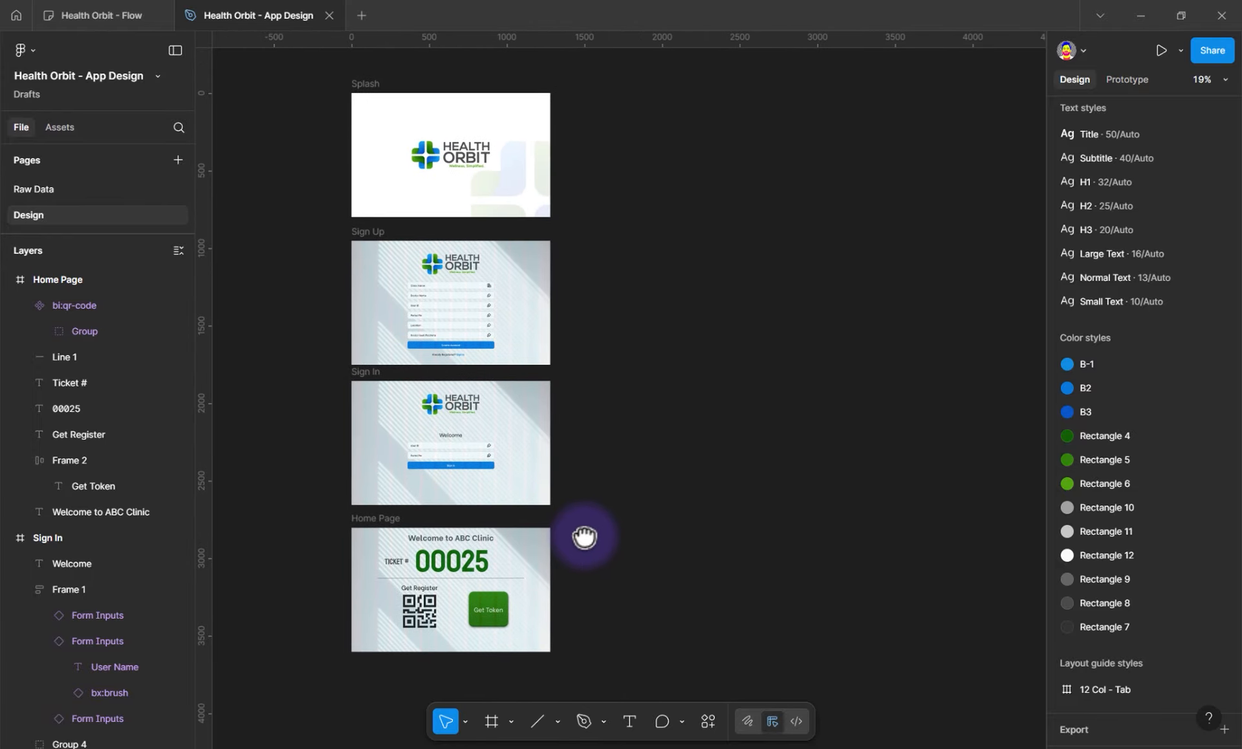
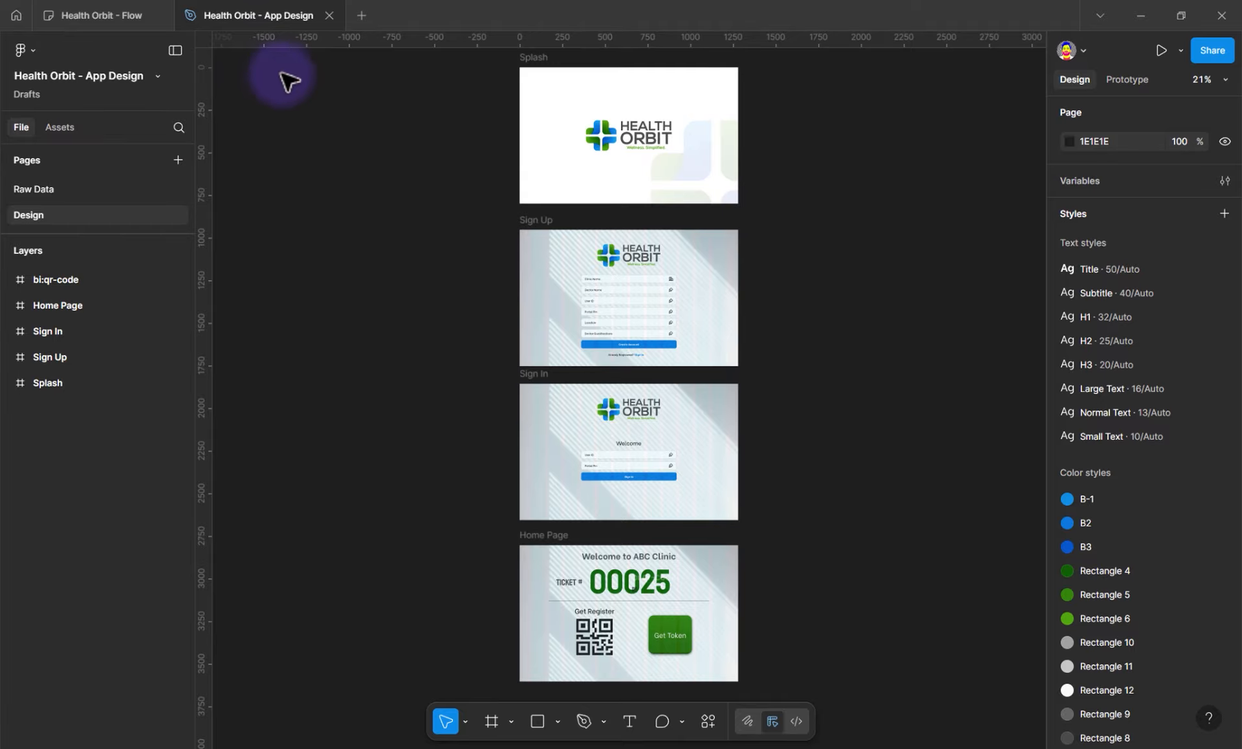
pyautogui.click(1160, 50)
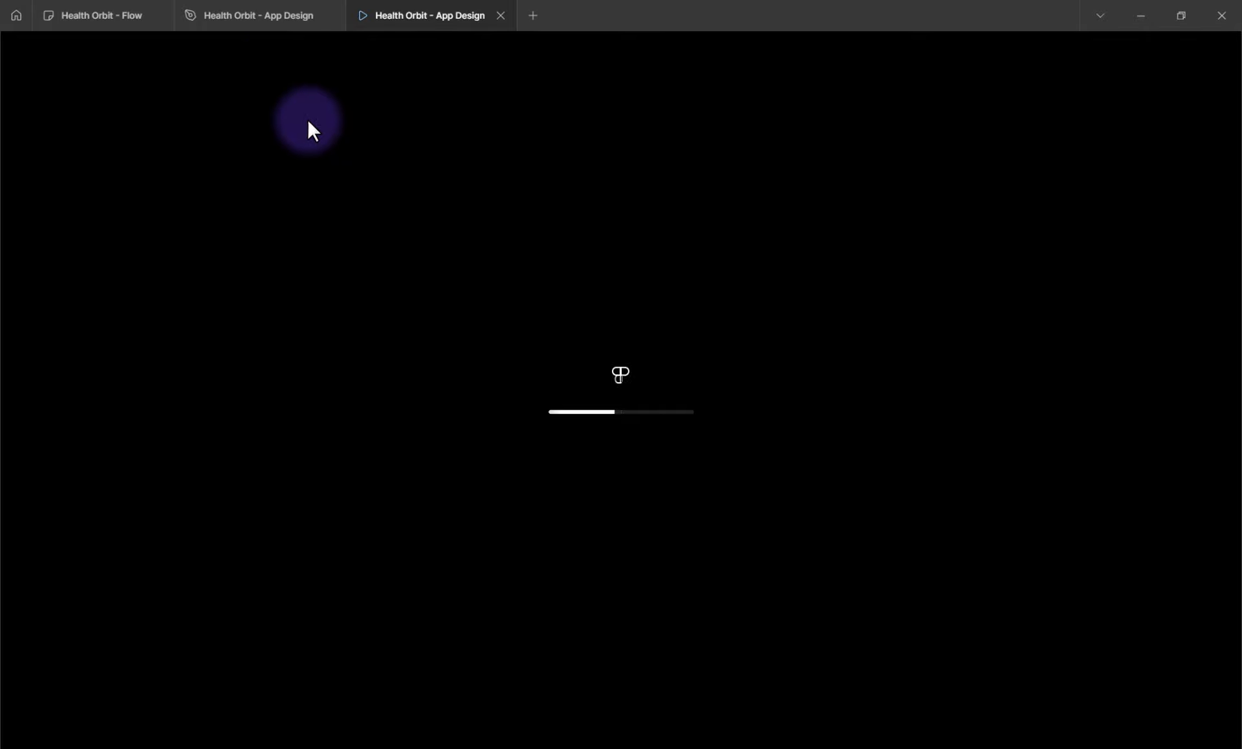
pyautogui.click(258, 20)
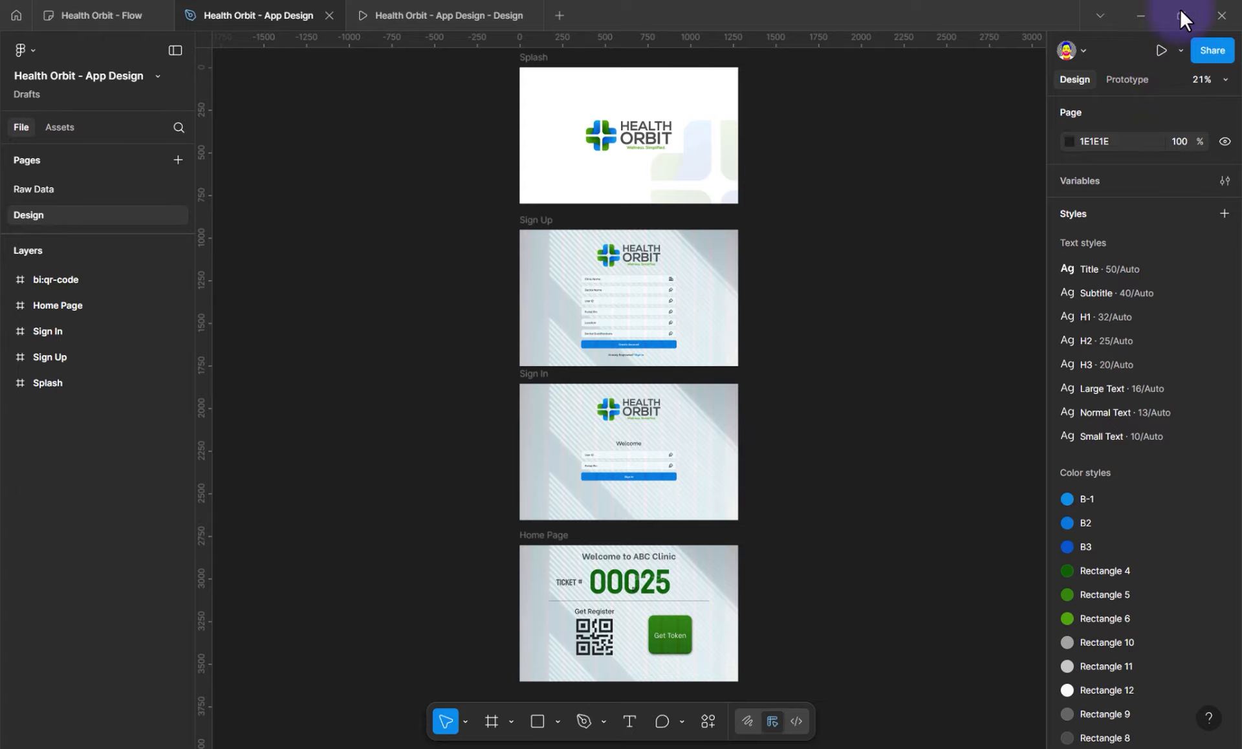
# Restrict the file's share access to only invited people and save the setting
pyautogui.click(1209, 52)
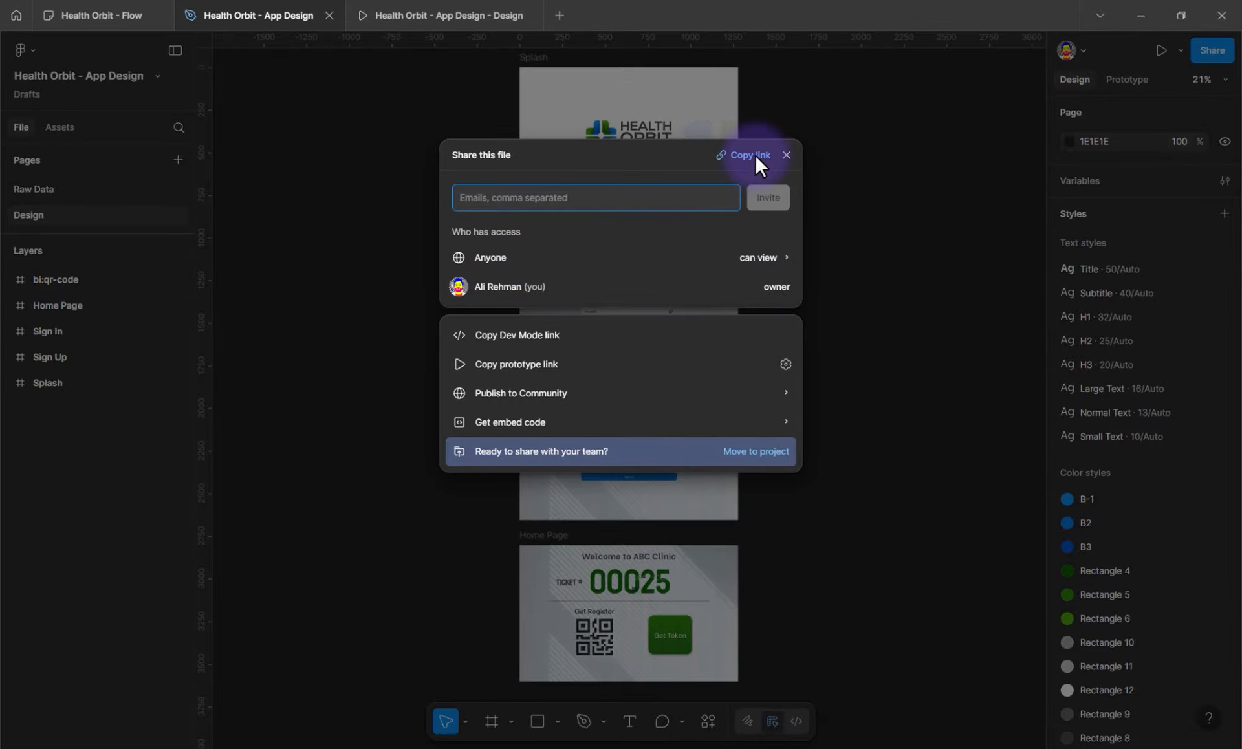
pyautogui.click(529, 256)
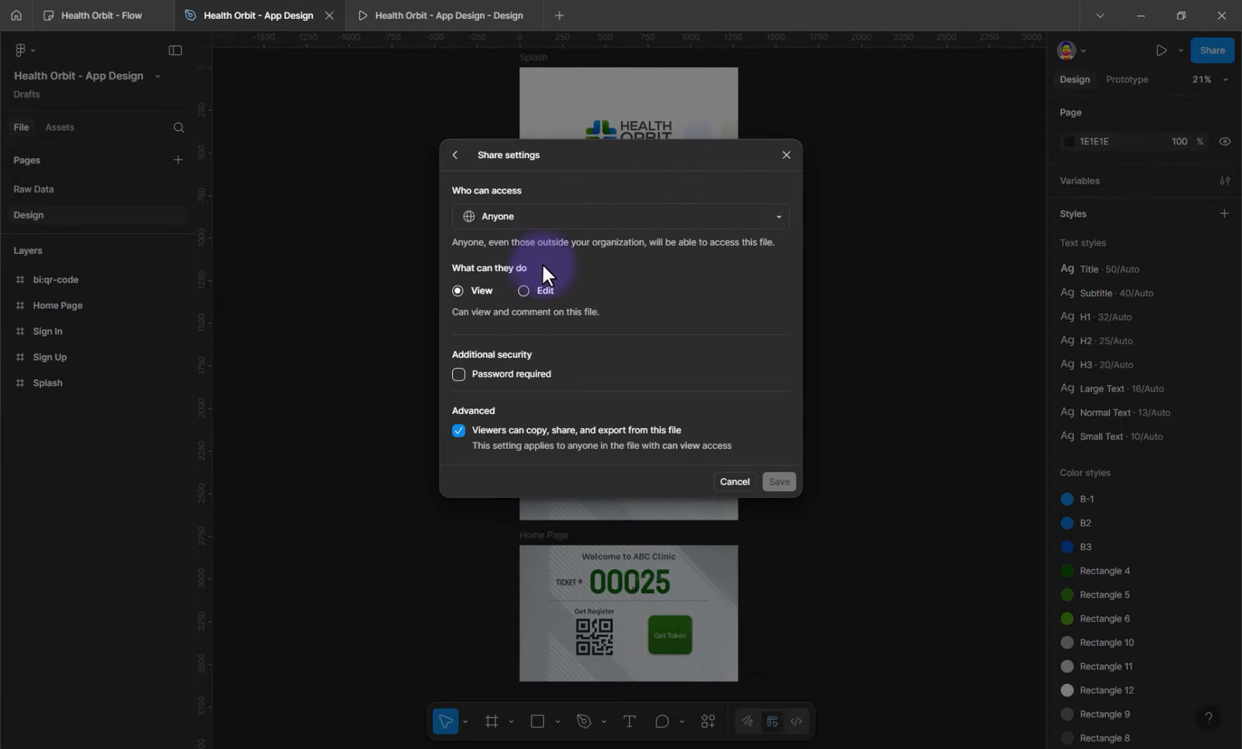
pyautogui.click(494, 220)
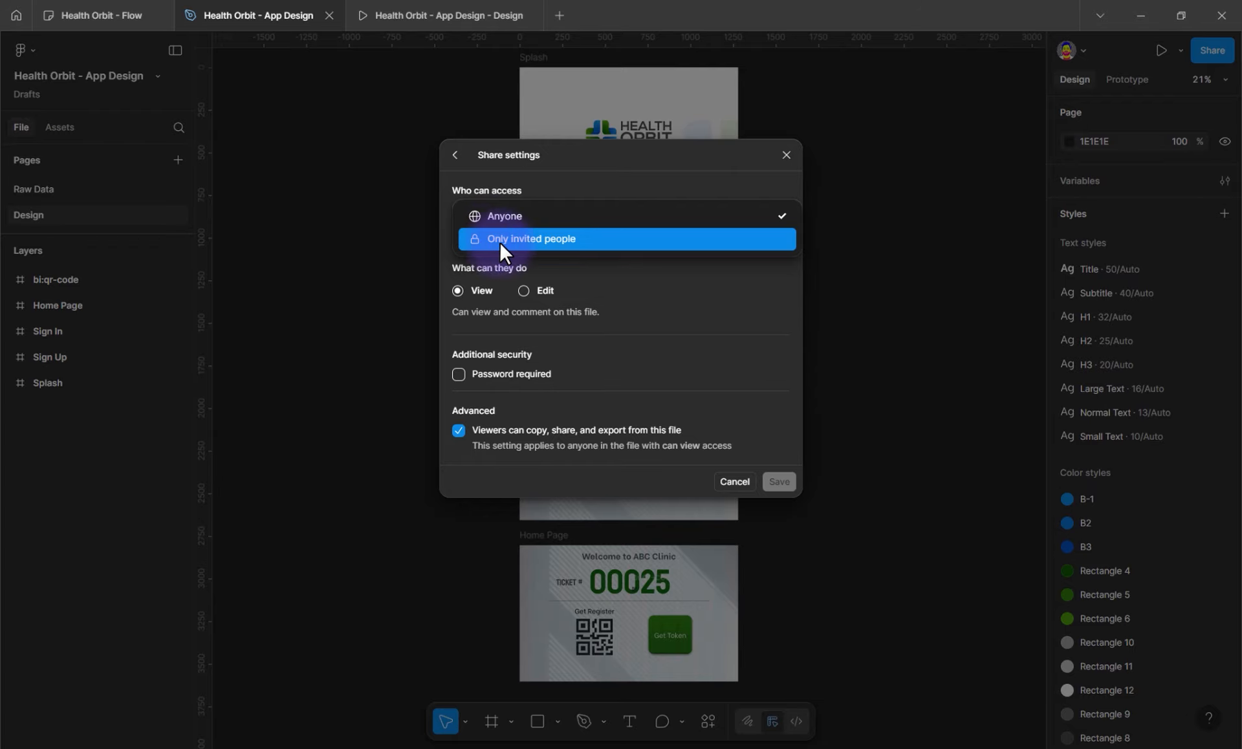
pyautogui.click(555, 243)
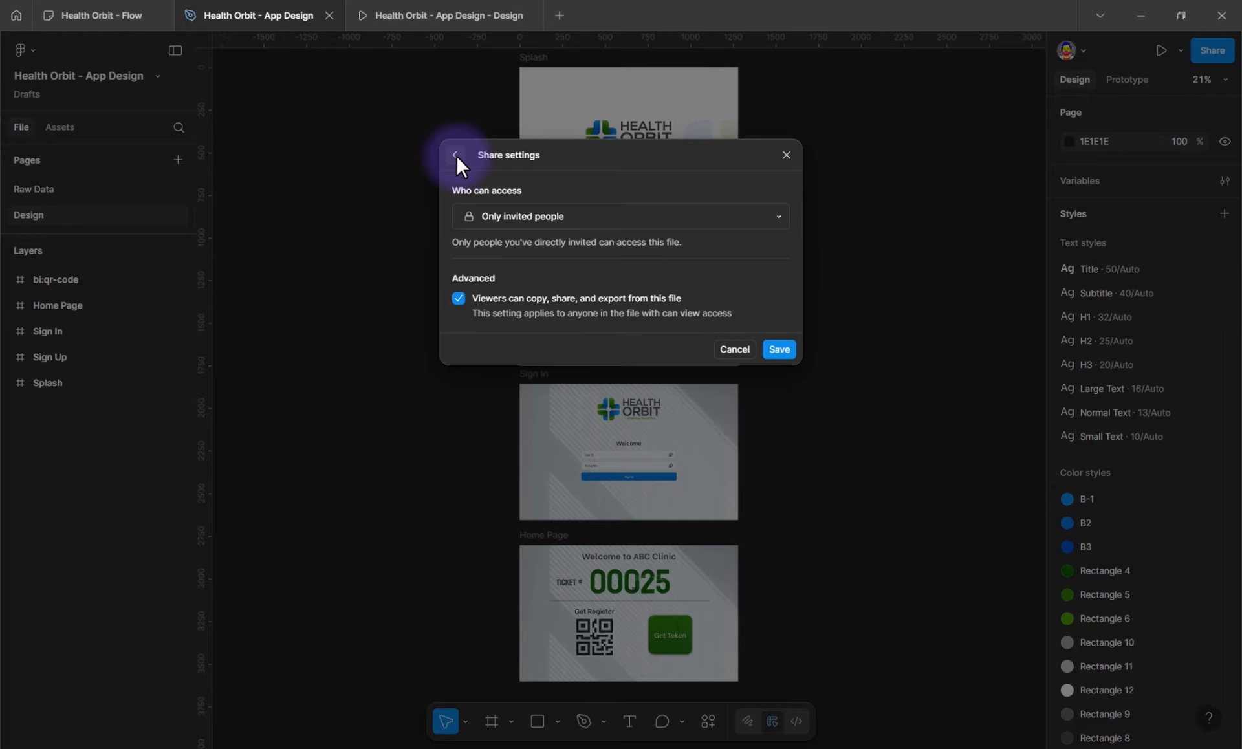
pyautogui.click(774, 348)
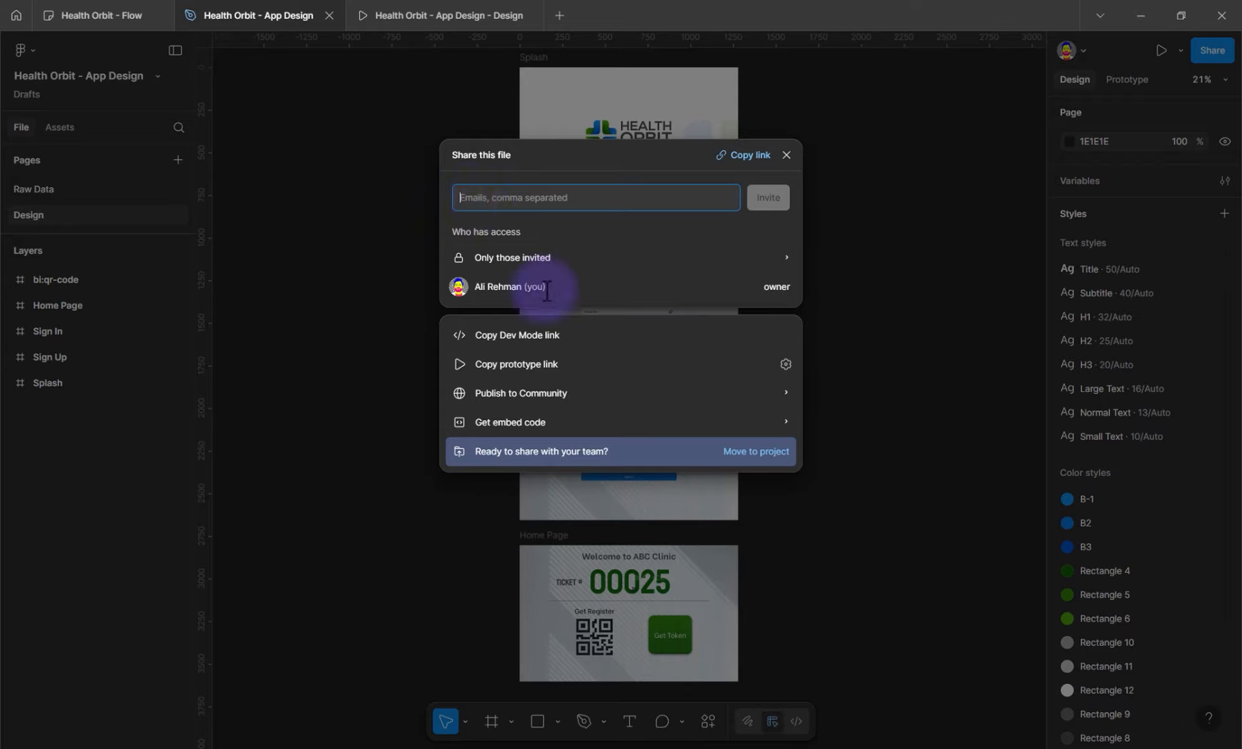
# Set the file's share access to Anyone with view permission
pyautogui.click(539, 251)
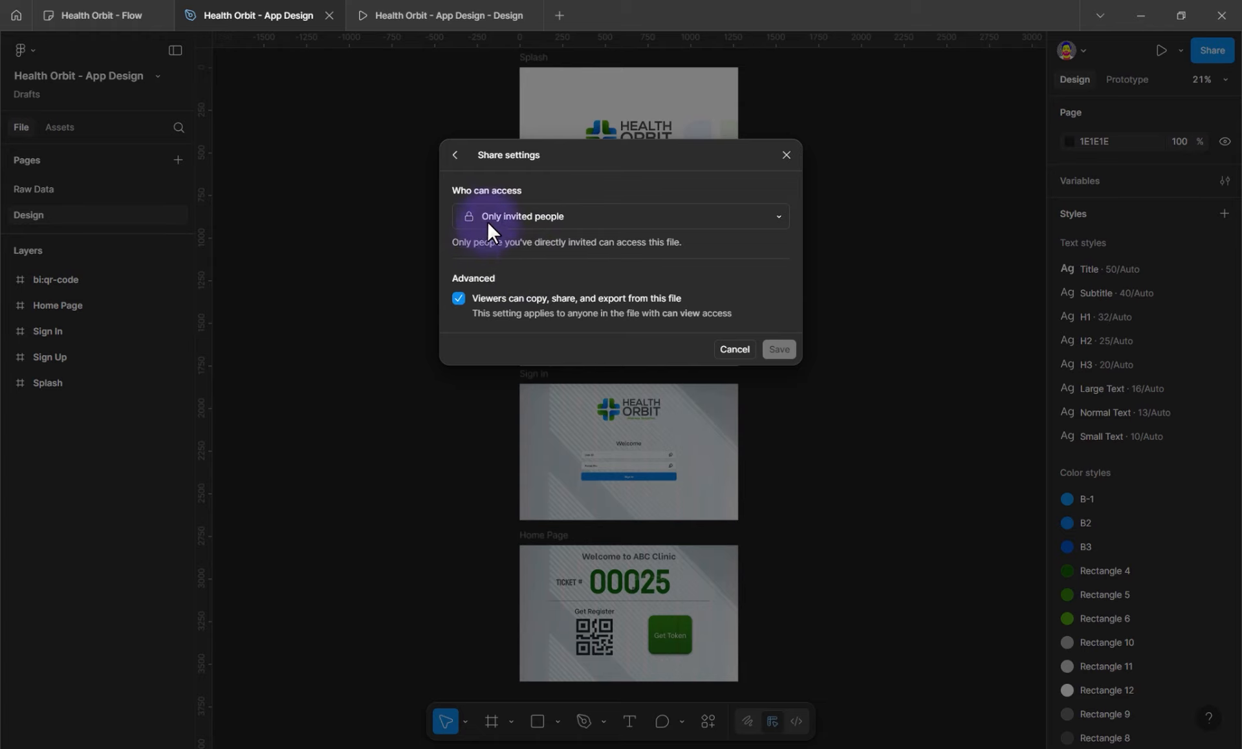
pyautogui.click(498, 209)
pyautogui.click(491, 223)
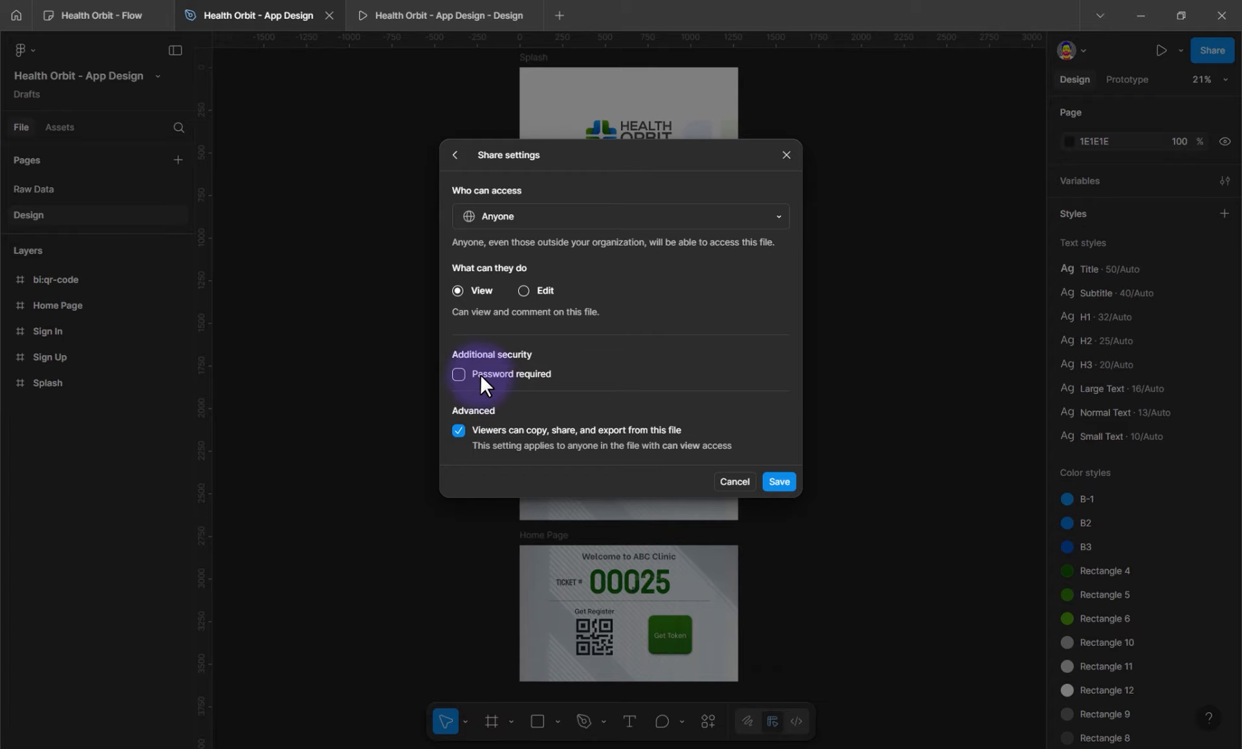
pyautogui.click(459, 374)
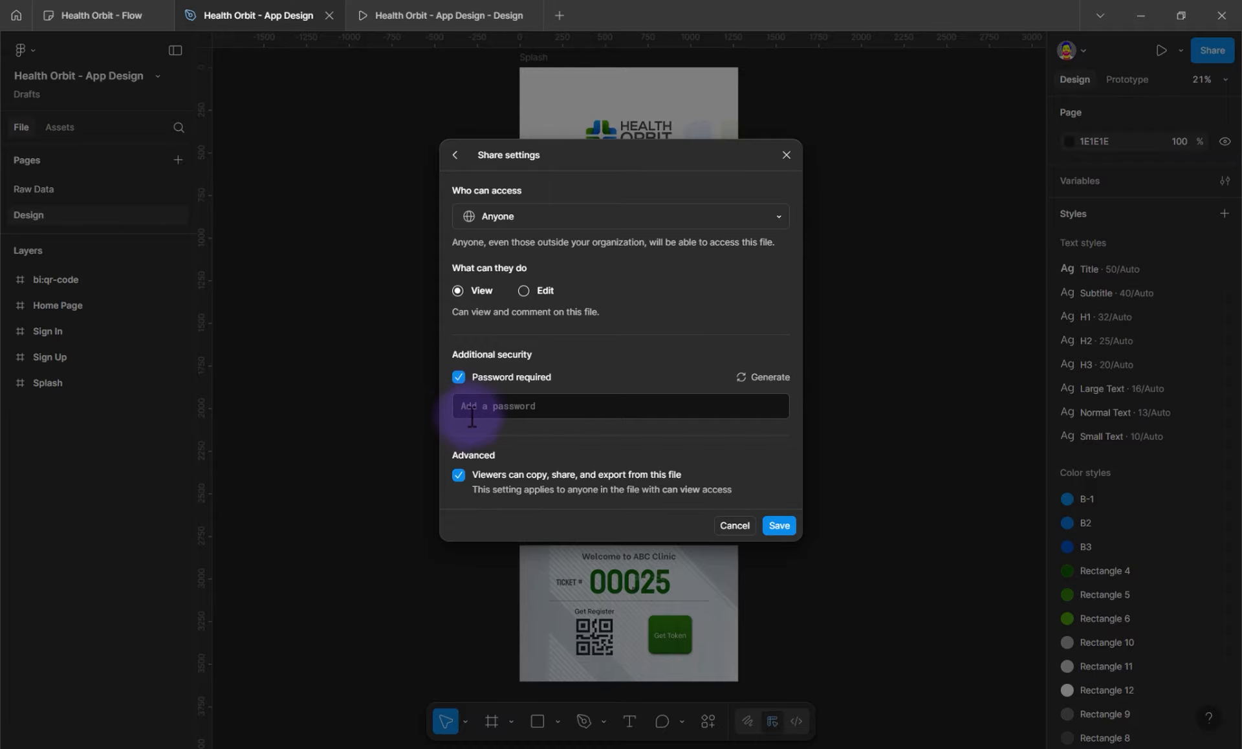
pyautogui.click(492, 406)
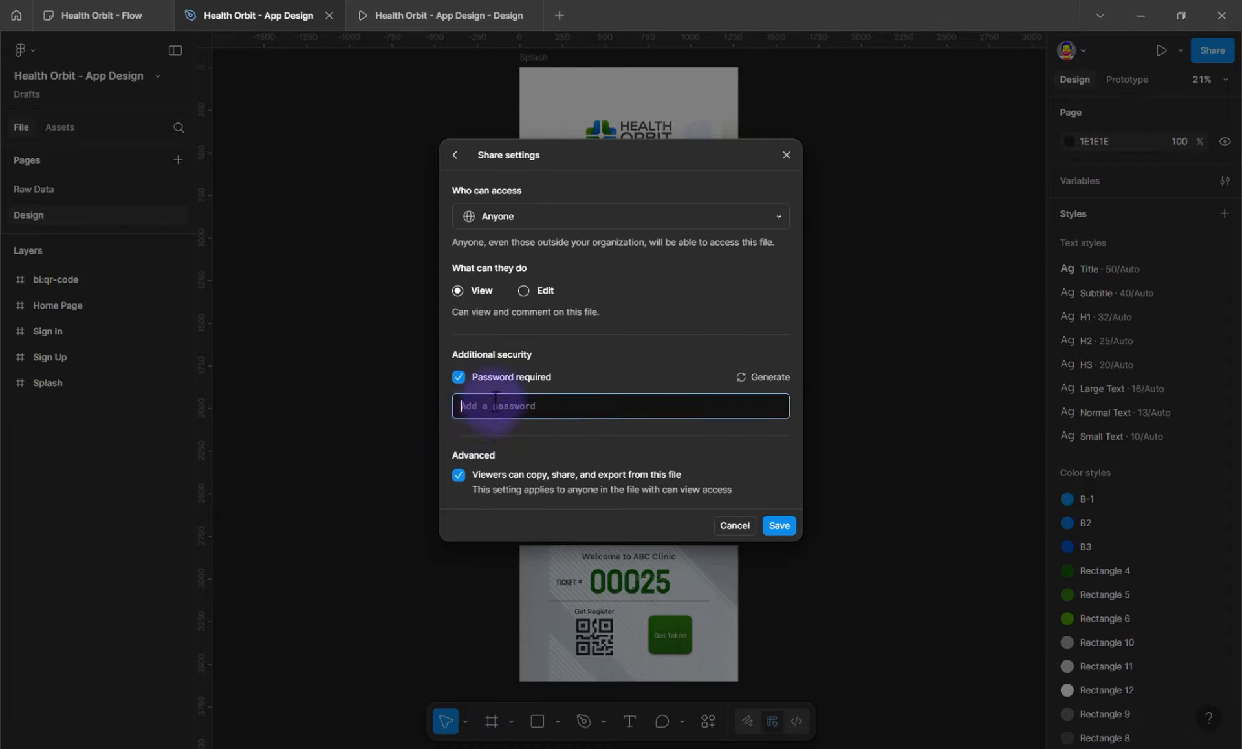
pyautogui.click(458, 378)
pyautogui.click(458, 375)
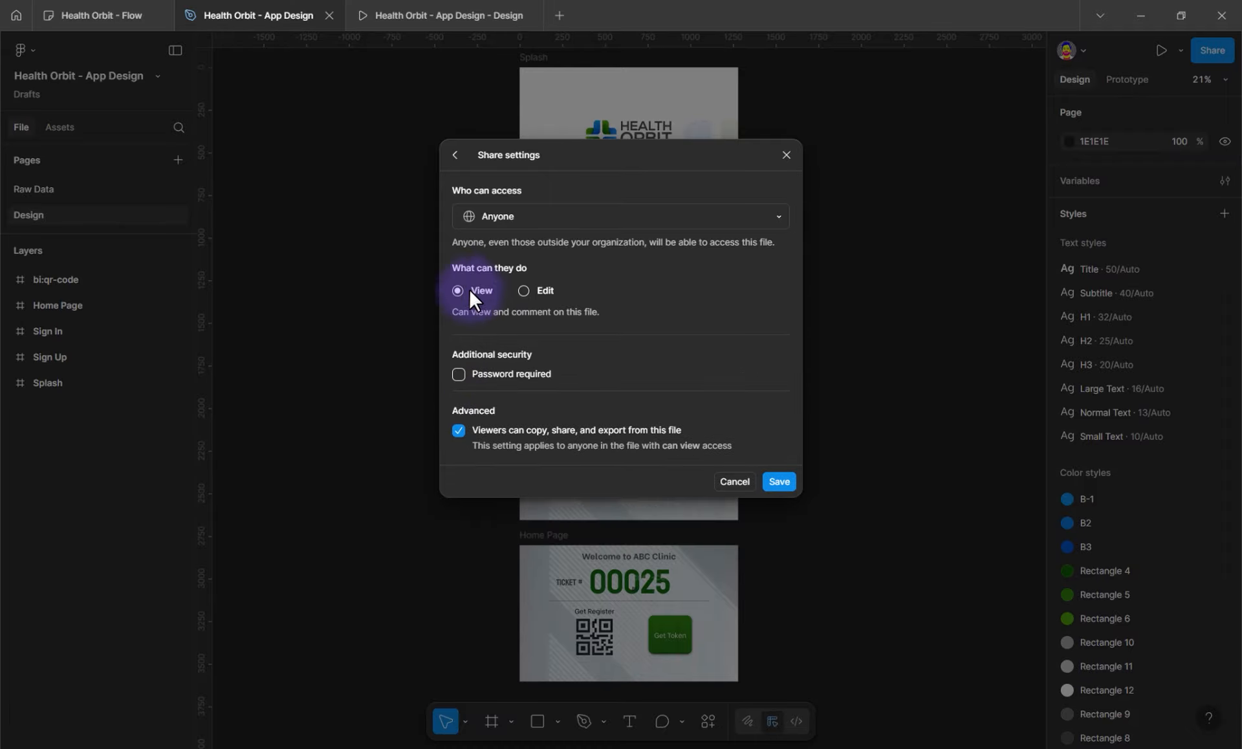
# Save the share settings and copy the file's share link
pyautogui.click(780, 478)
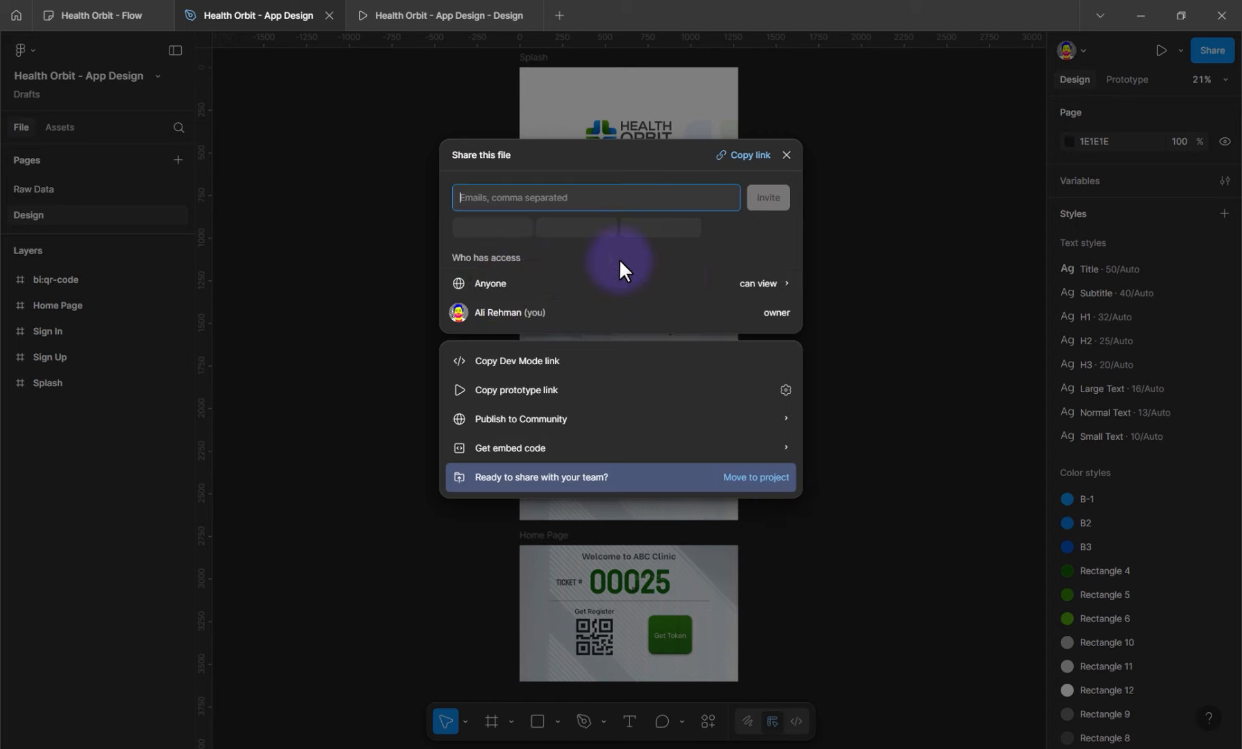
pyautogui.click(755, 154)
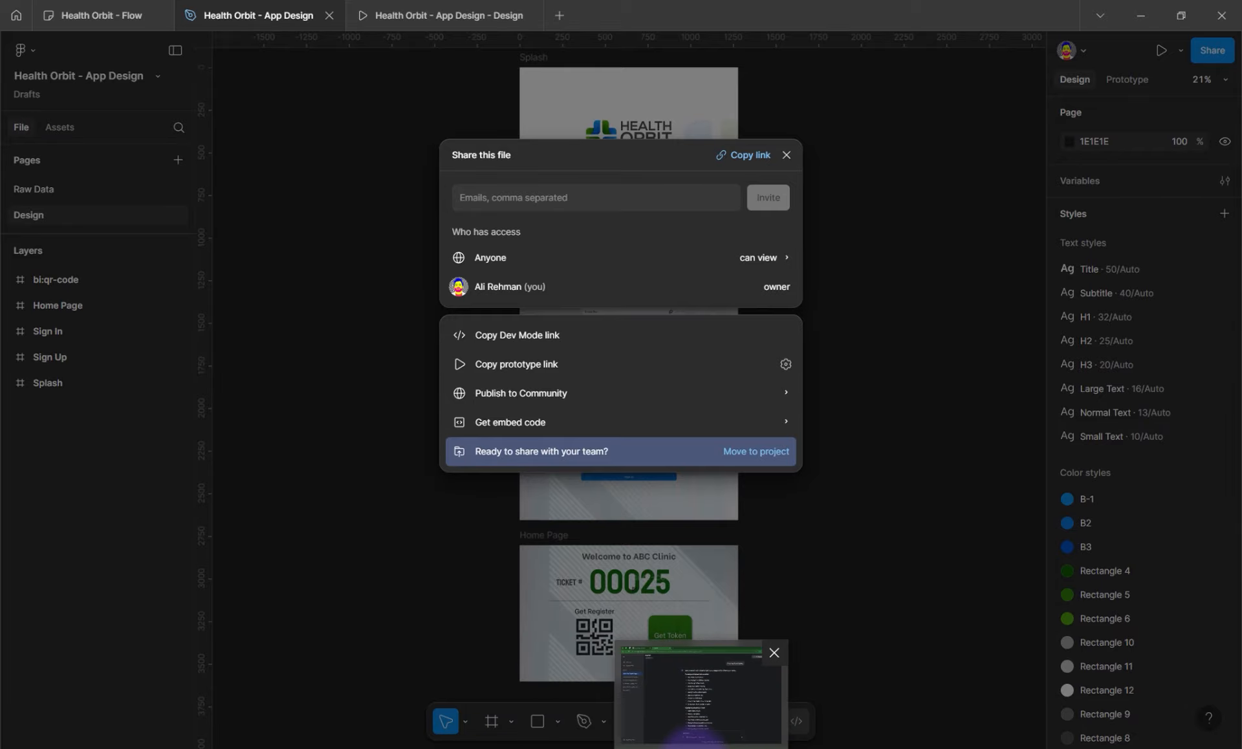
# Switch to Chrome, open the copied Figma link in an incognito window and look over all shared screens
pyautogui.click(697, 737)
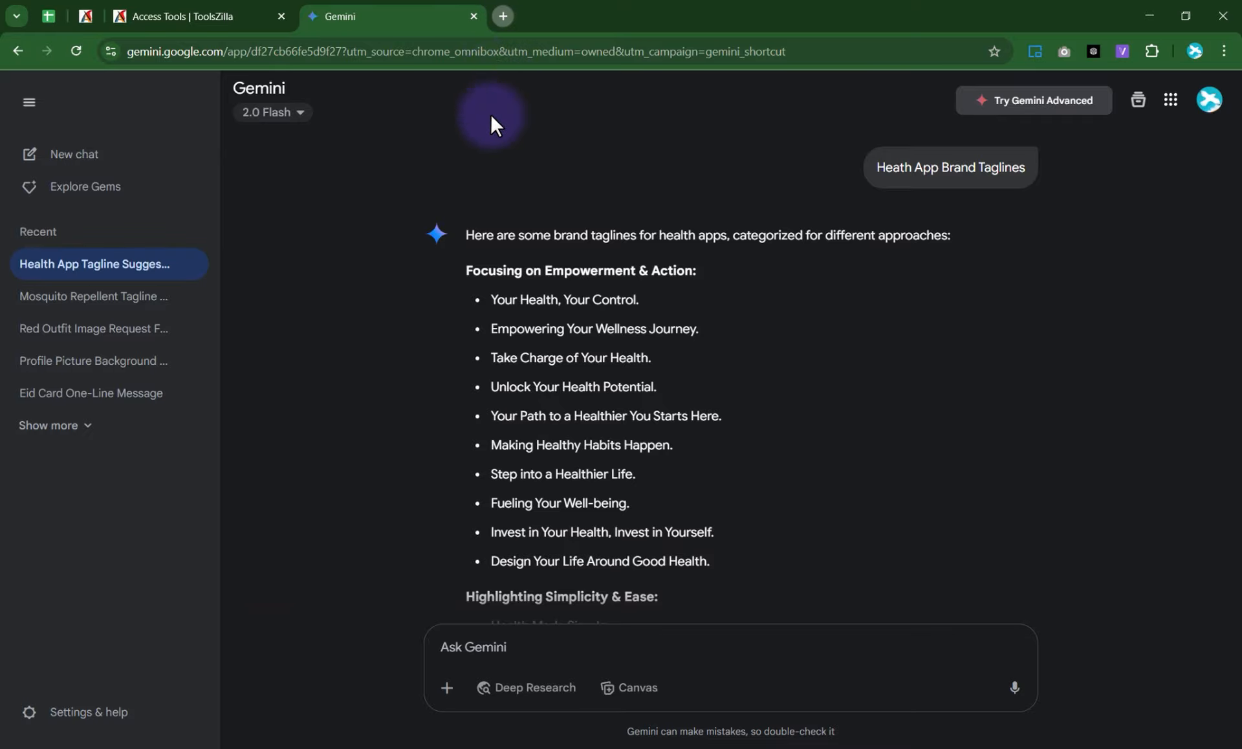
pyautogui.hotkey('ctrl', 't')
pyautogui.click(334, 52)
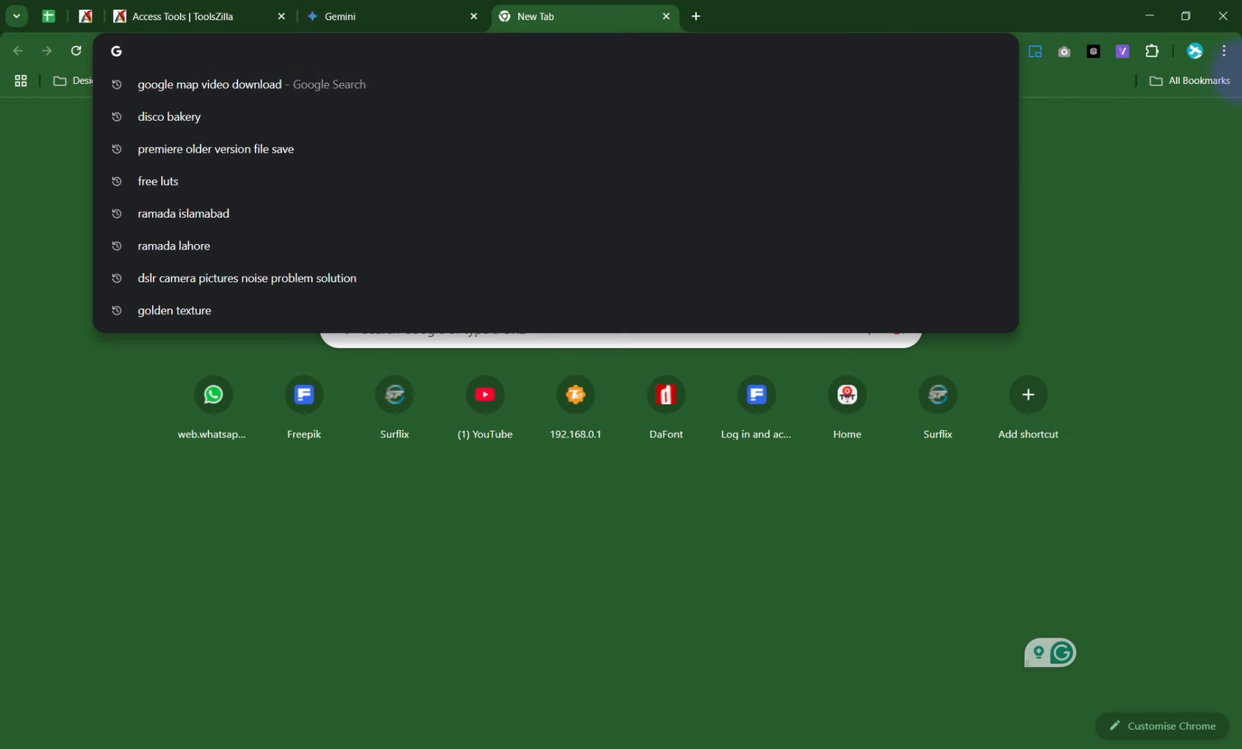
pyautogui.click(1223, 50)
pyautogui.click(1096, 163)
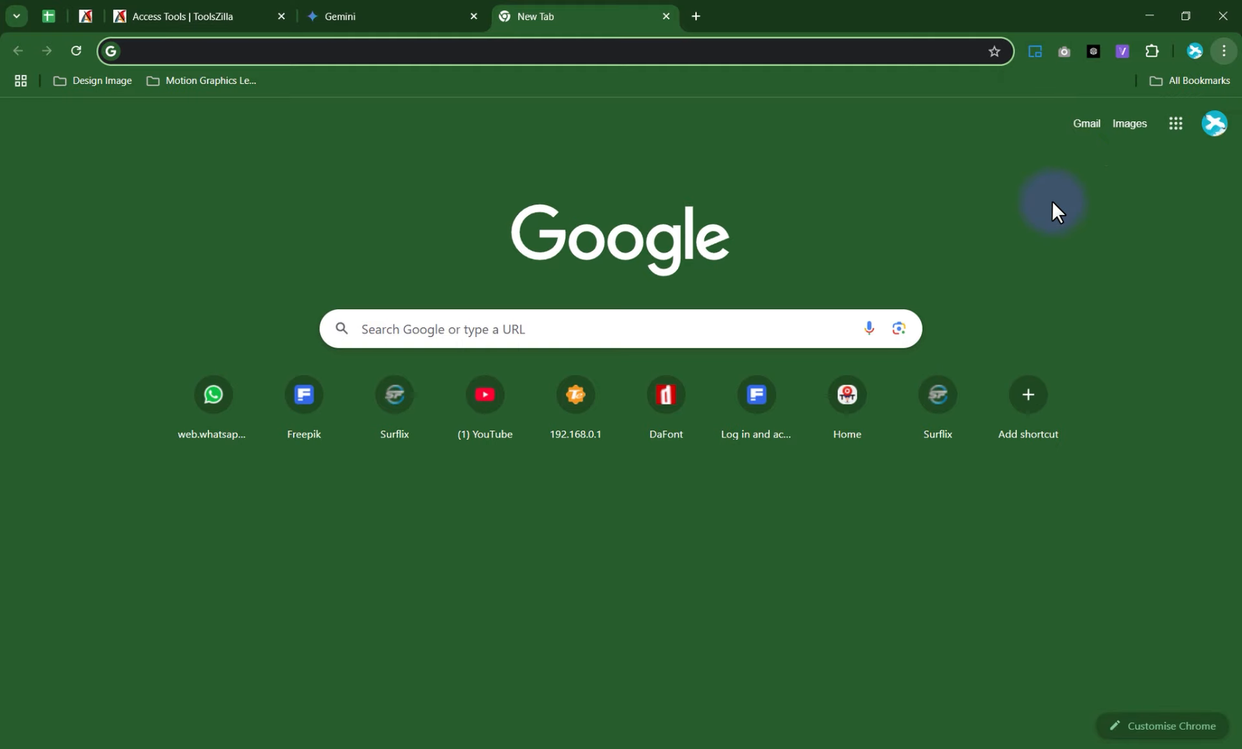
pyautogui.rightClick(157, 52)
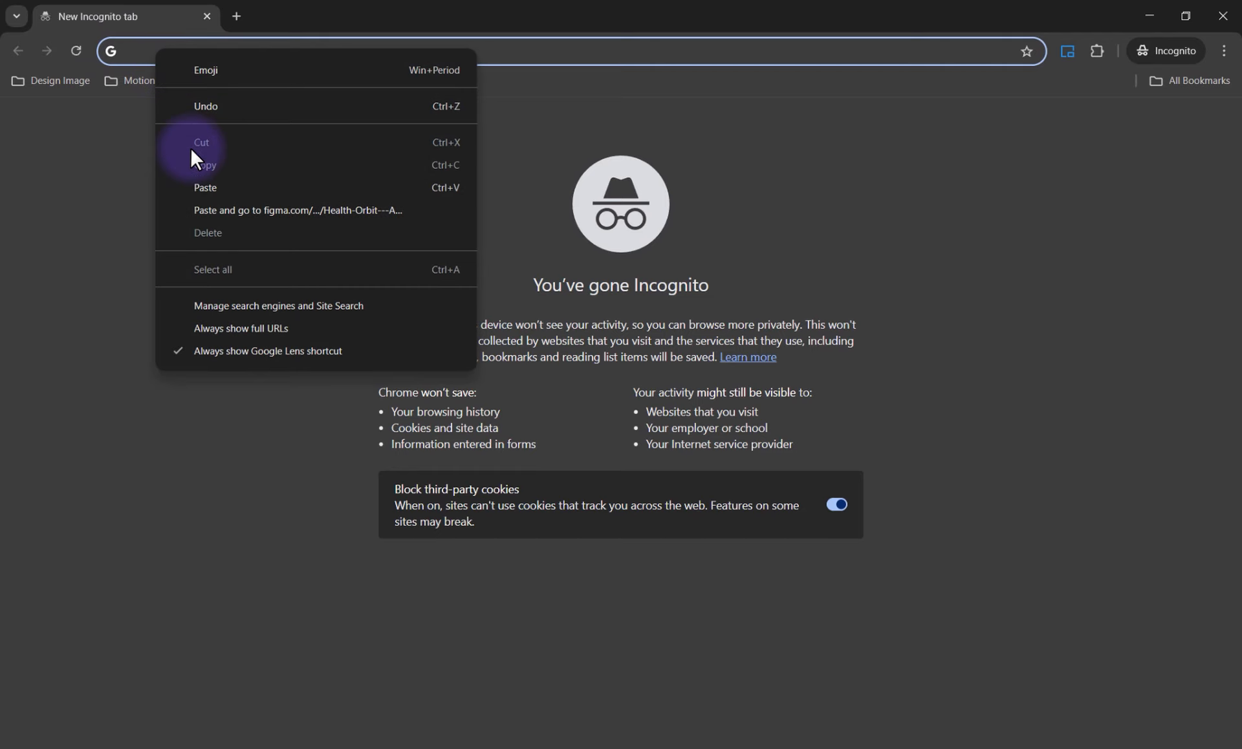
pyautogui.click(200, 211)
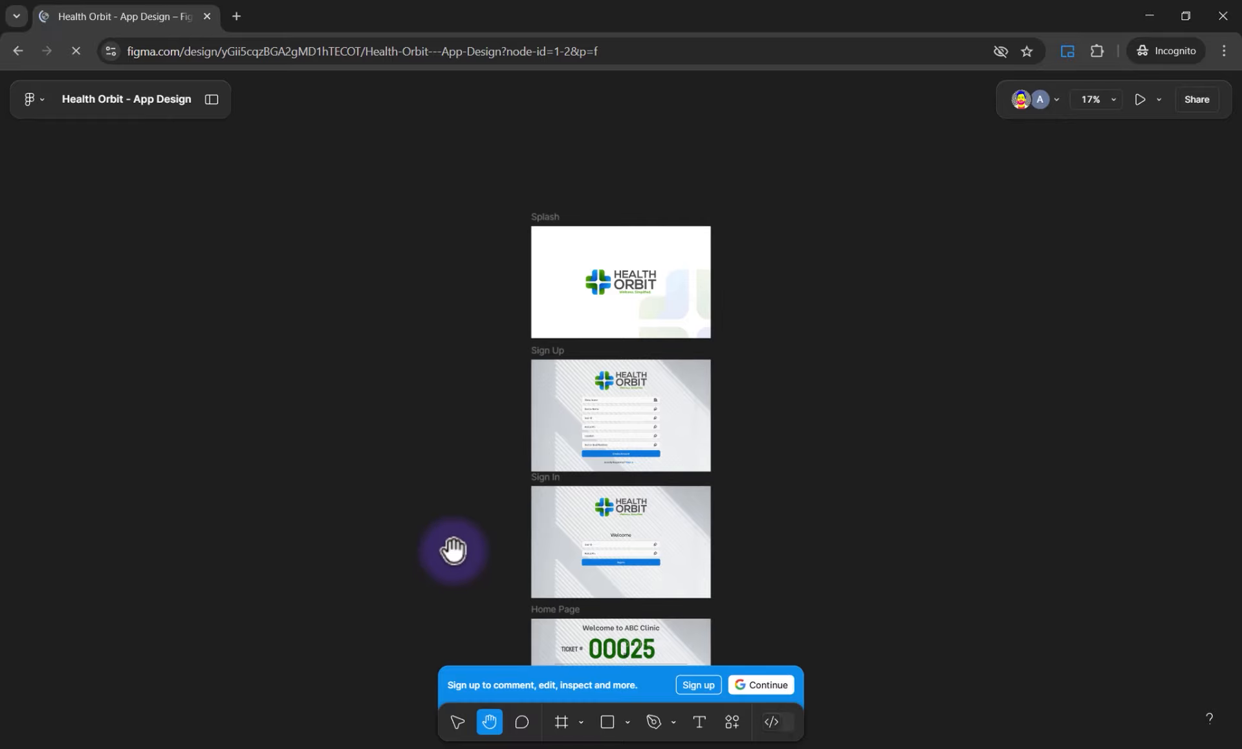
pyautogui.moveTo(470, 541); pyautogui.dragTo(464, 452)
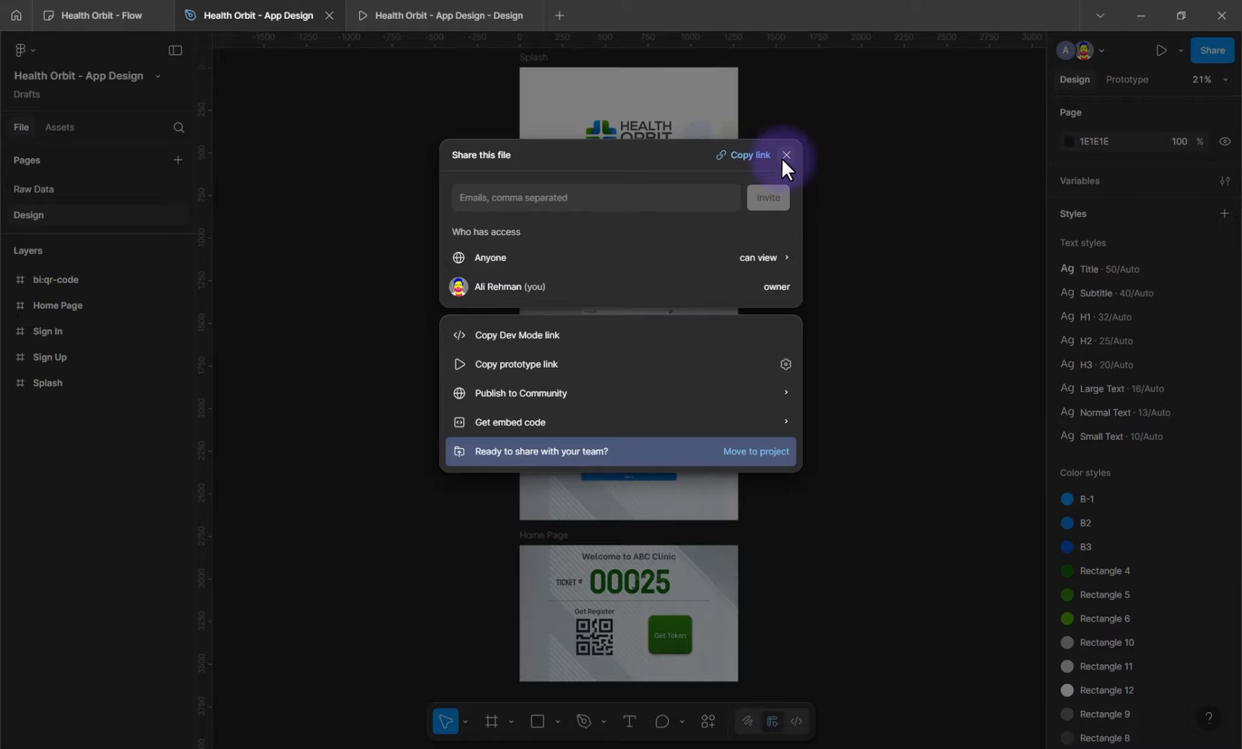
# Check who is currently viewing the shared design file, comparing the Figma app with the incognito browser window
pyautogui.click(1072, 53)
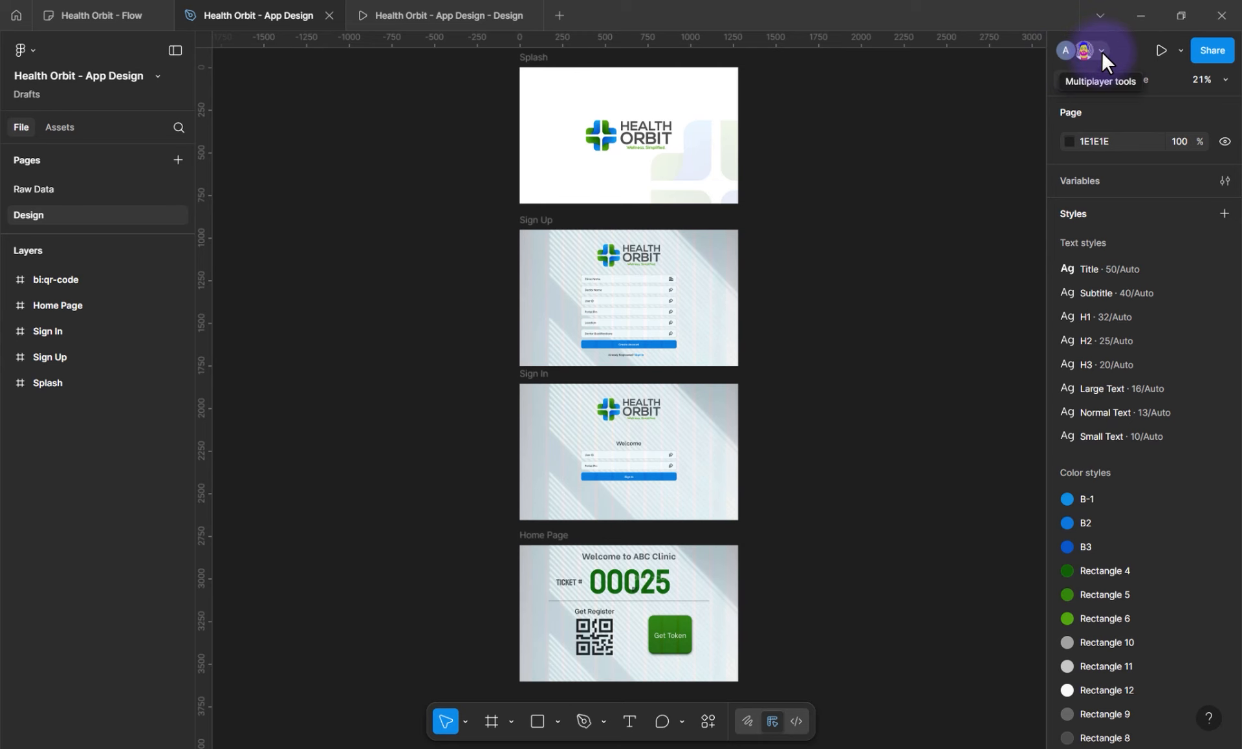
pyautogui.click(1100, 52)
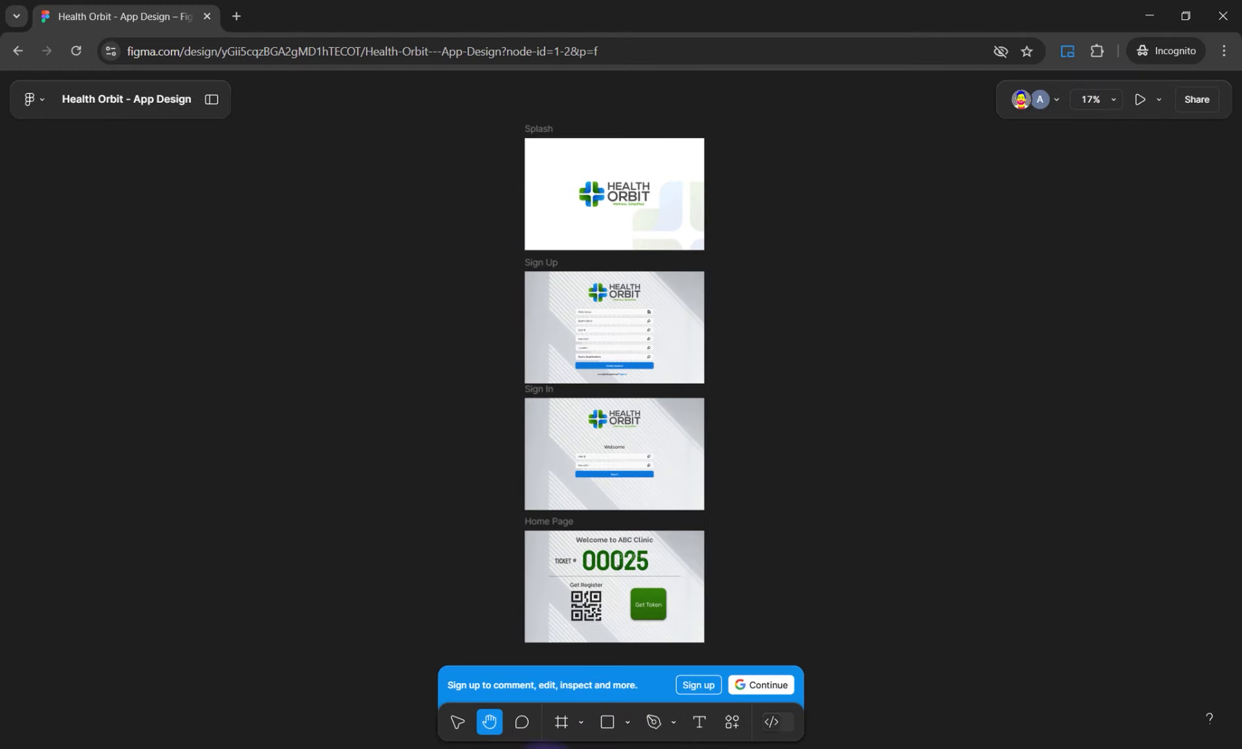
pyautogui.click(368, 747)
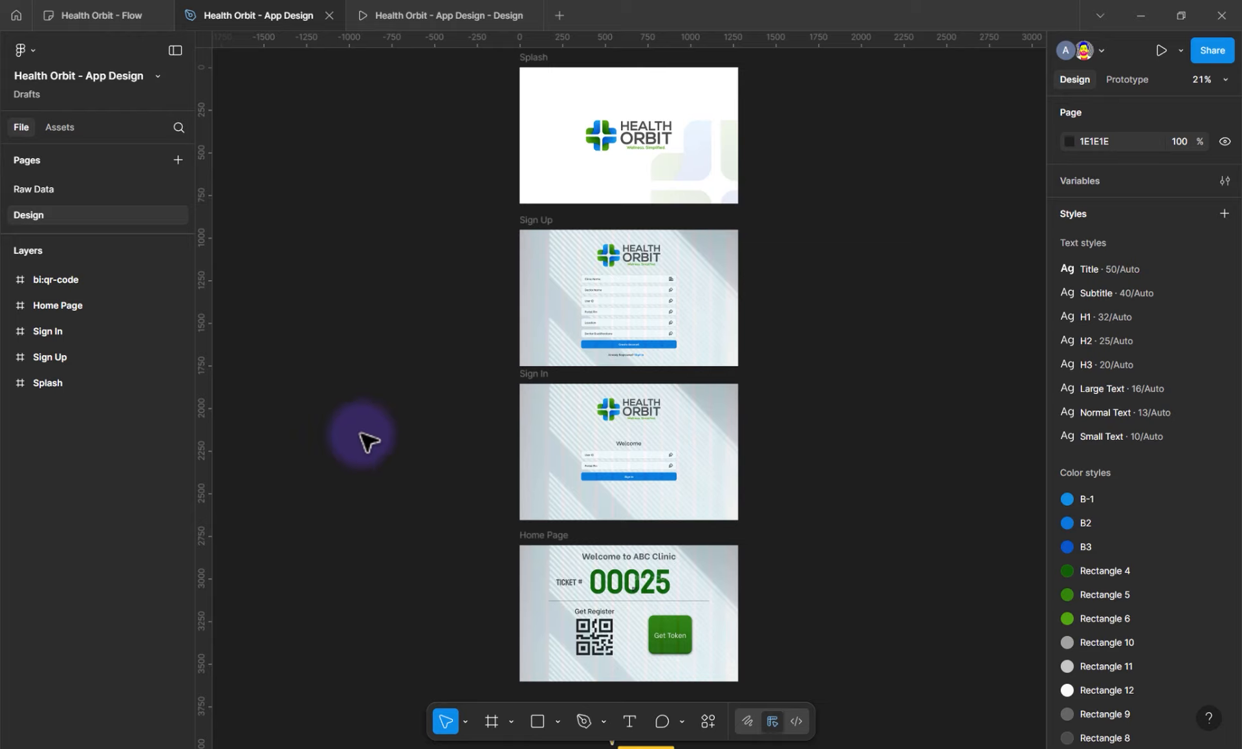
# Test the prototype from the start, following the Sign In link on the sign-up screen and the Sign In button to the home page
pyautogui.click(396, 19)
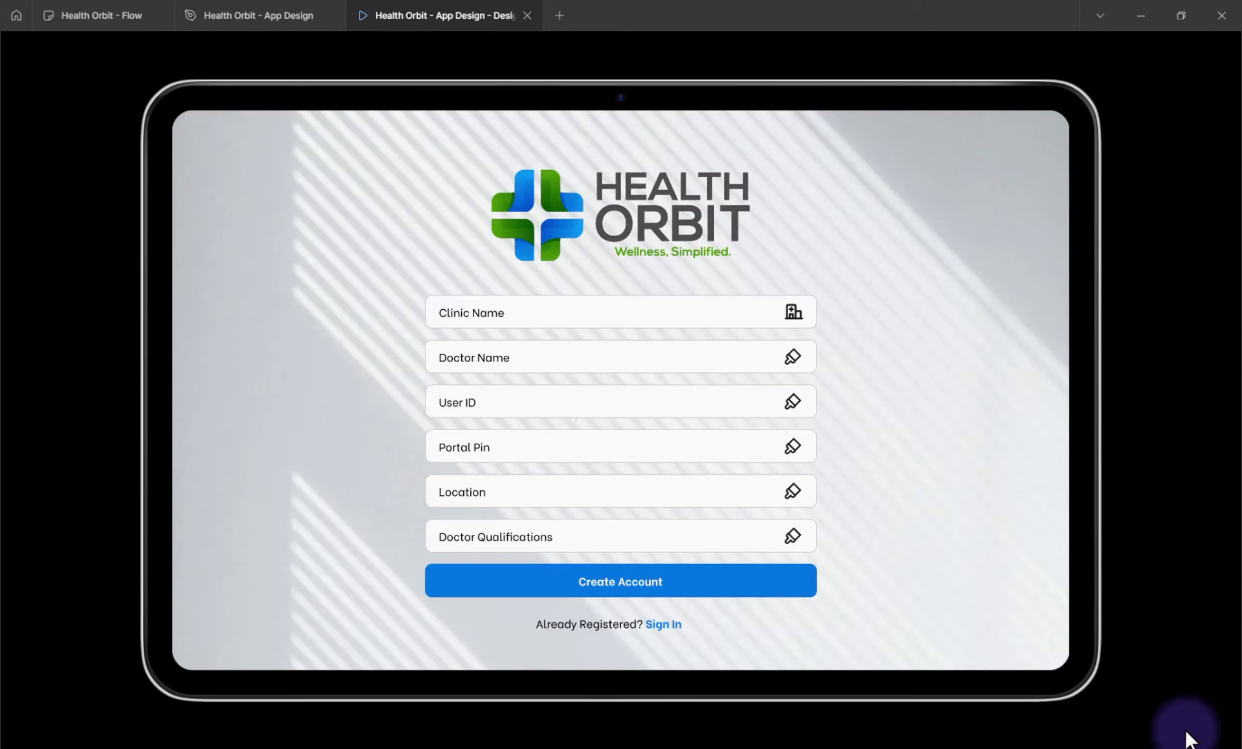
pyautogui.click(1188, 727)
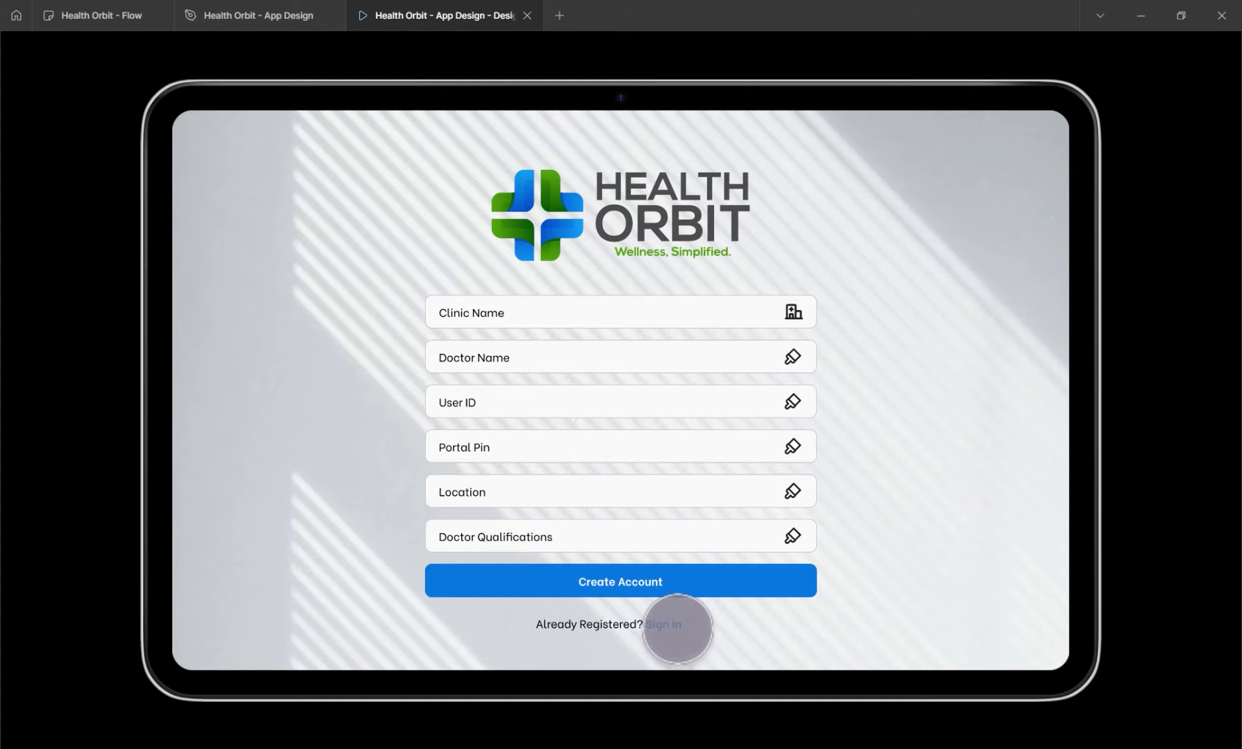
pyautogui.click(666, 624)
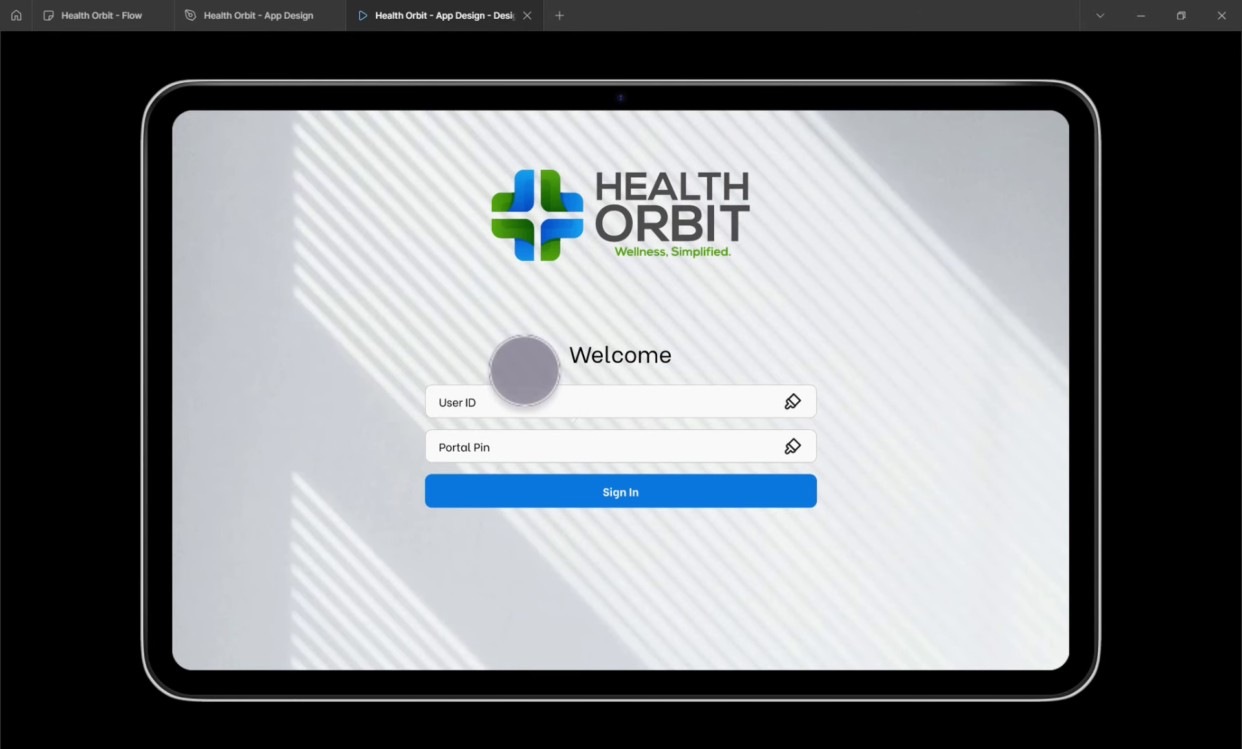
pyautogui.click(1192, 731)
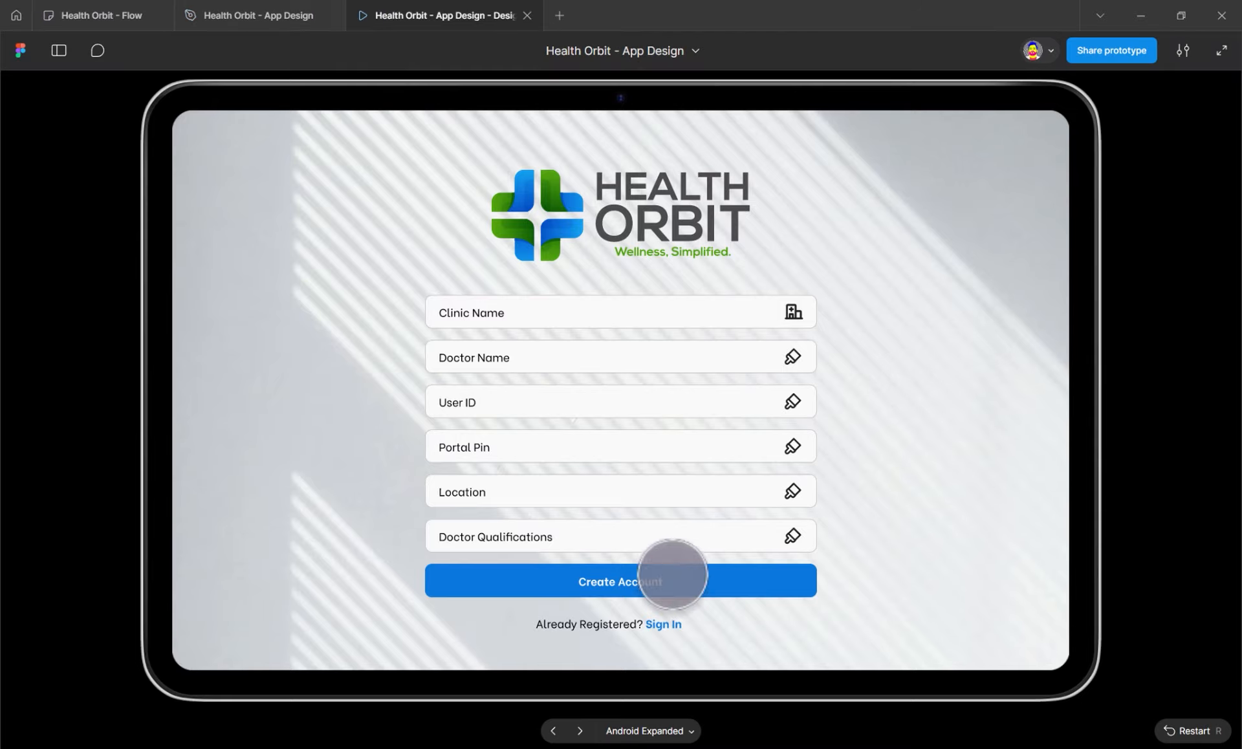
pyautogui.click(656, 623)
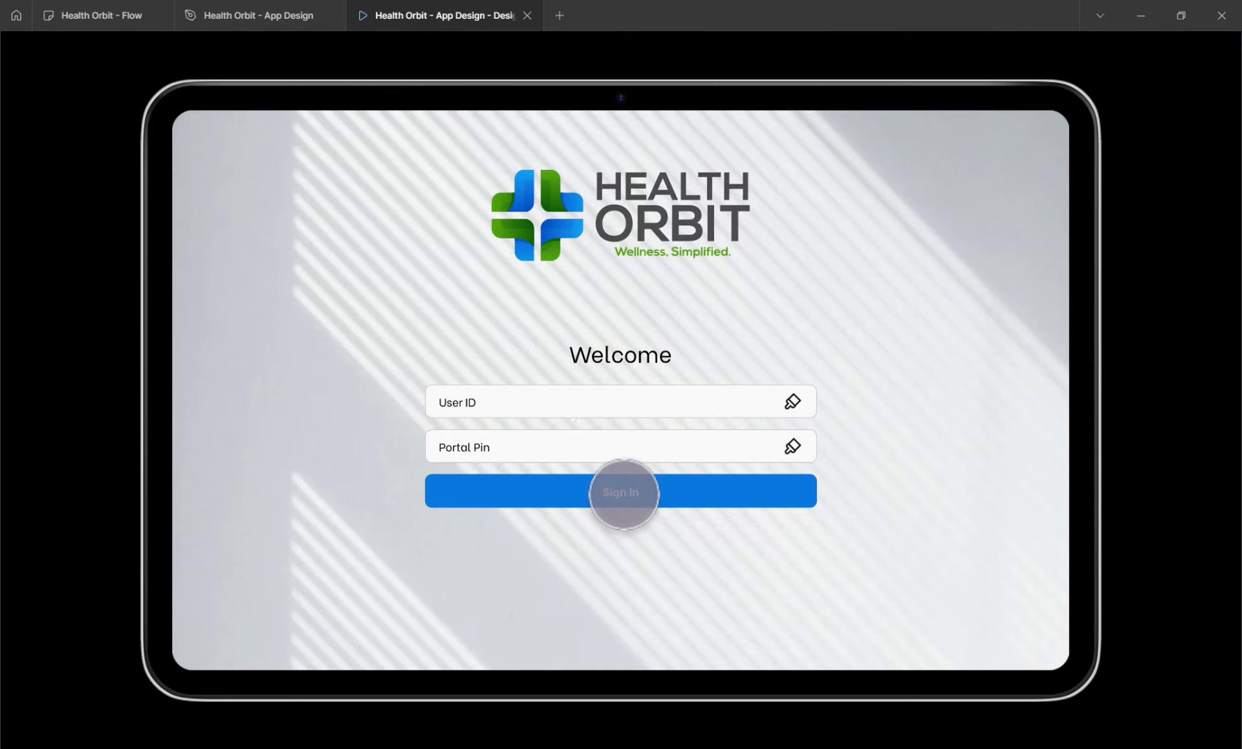
pyautogui.click(624, 490)
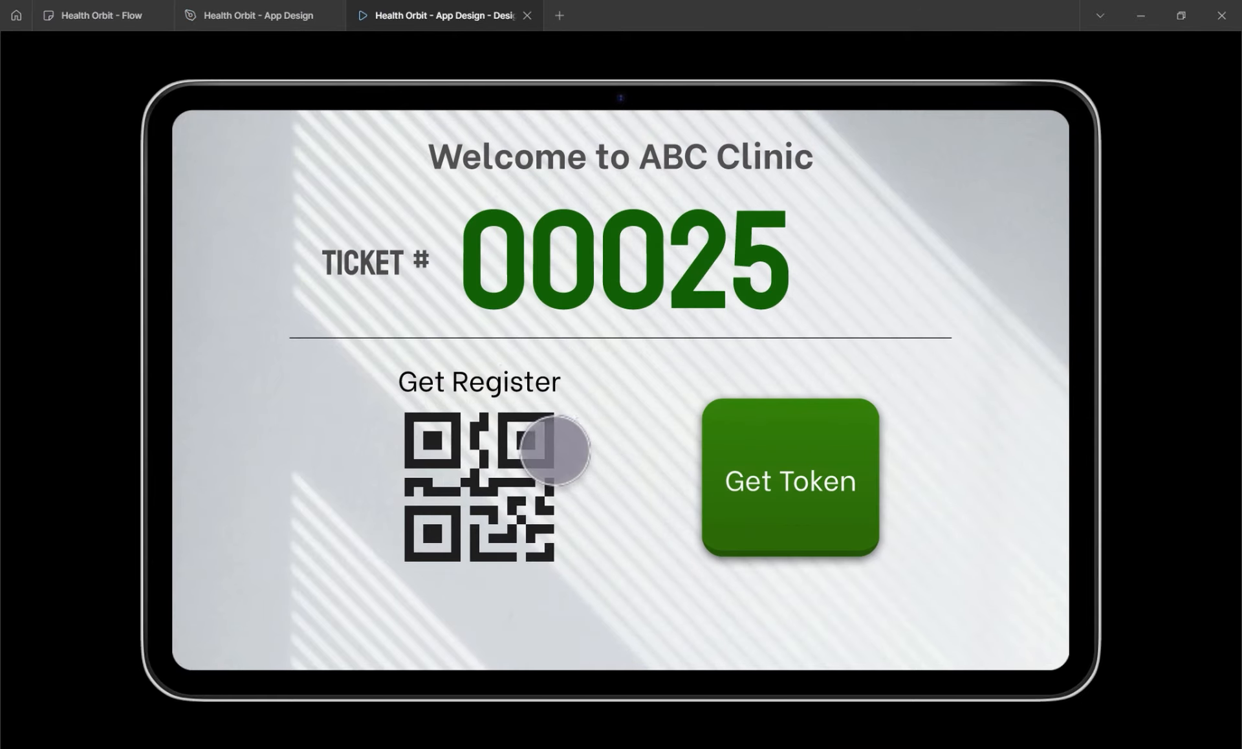
pyautogui.moveTo(770, 57)
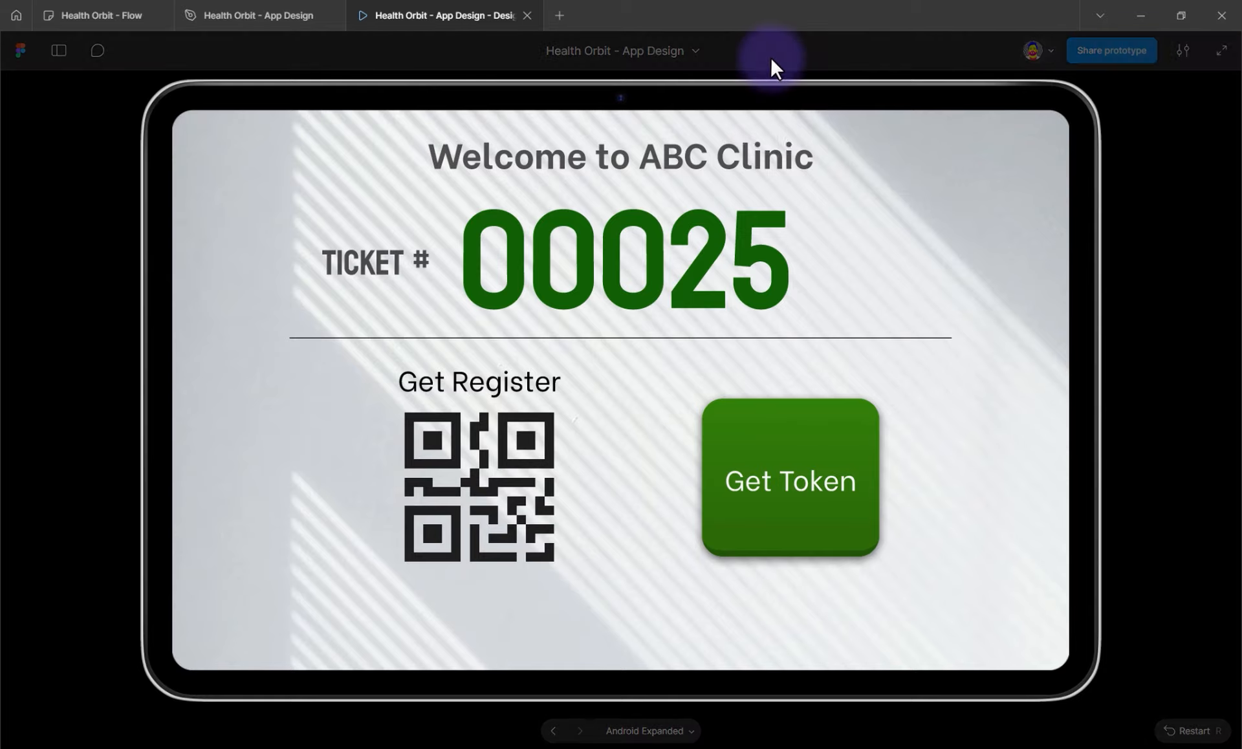
# Copy the prototype's share link and open it in a new tab of the incognito Chrome window
pyautogui.click(1101, 53)
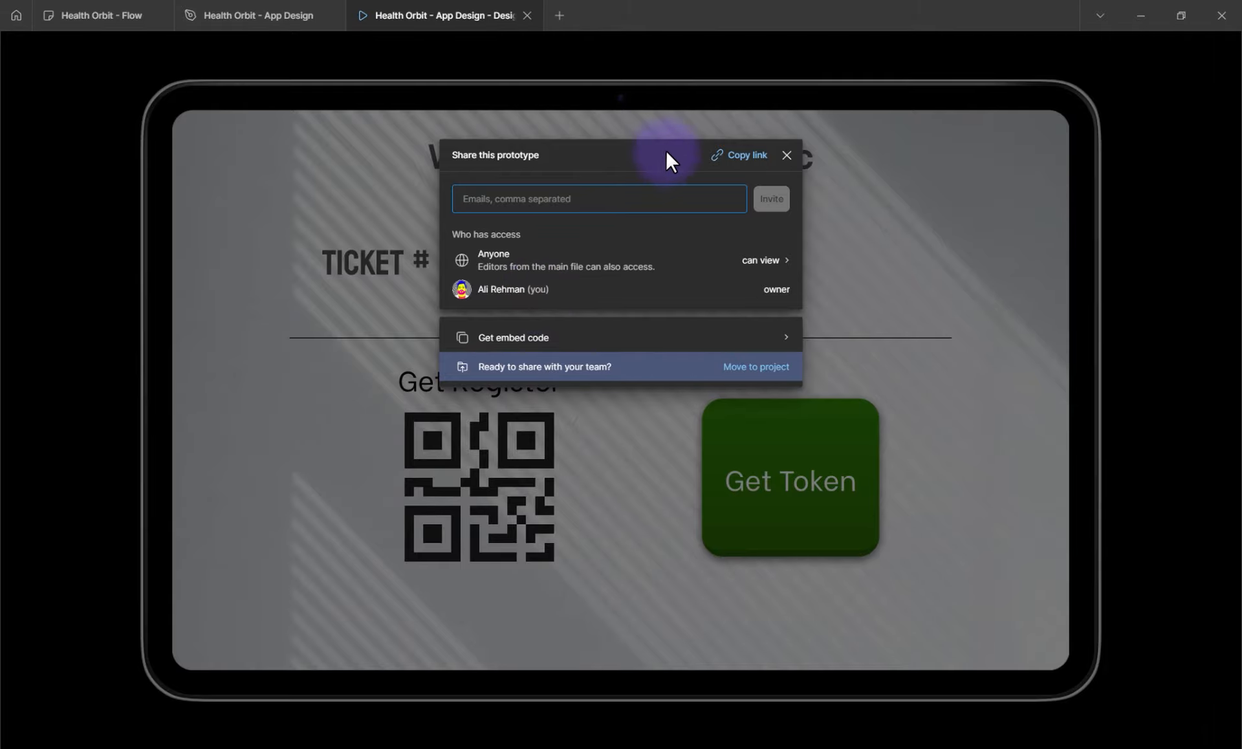
pyautogui.click(755, 155)
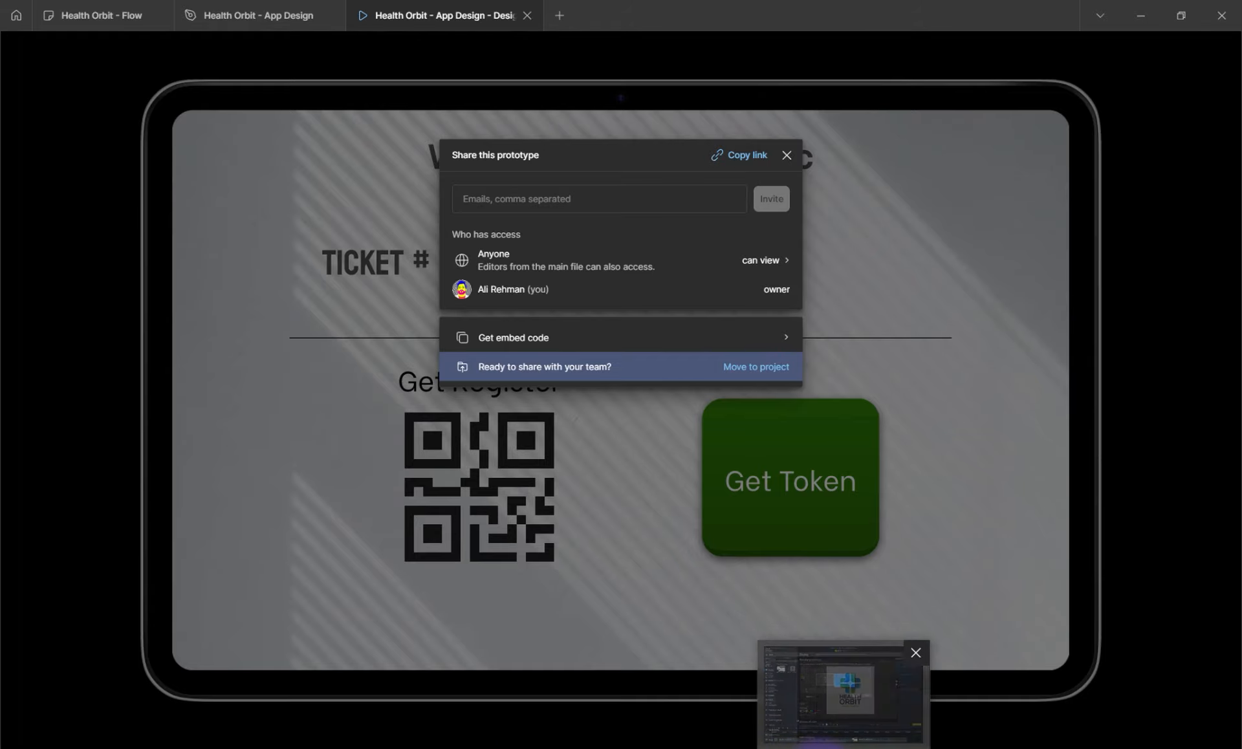
pyautogui.click(743, 748)
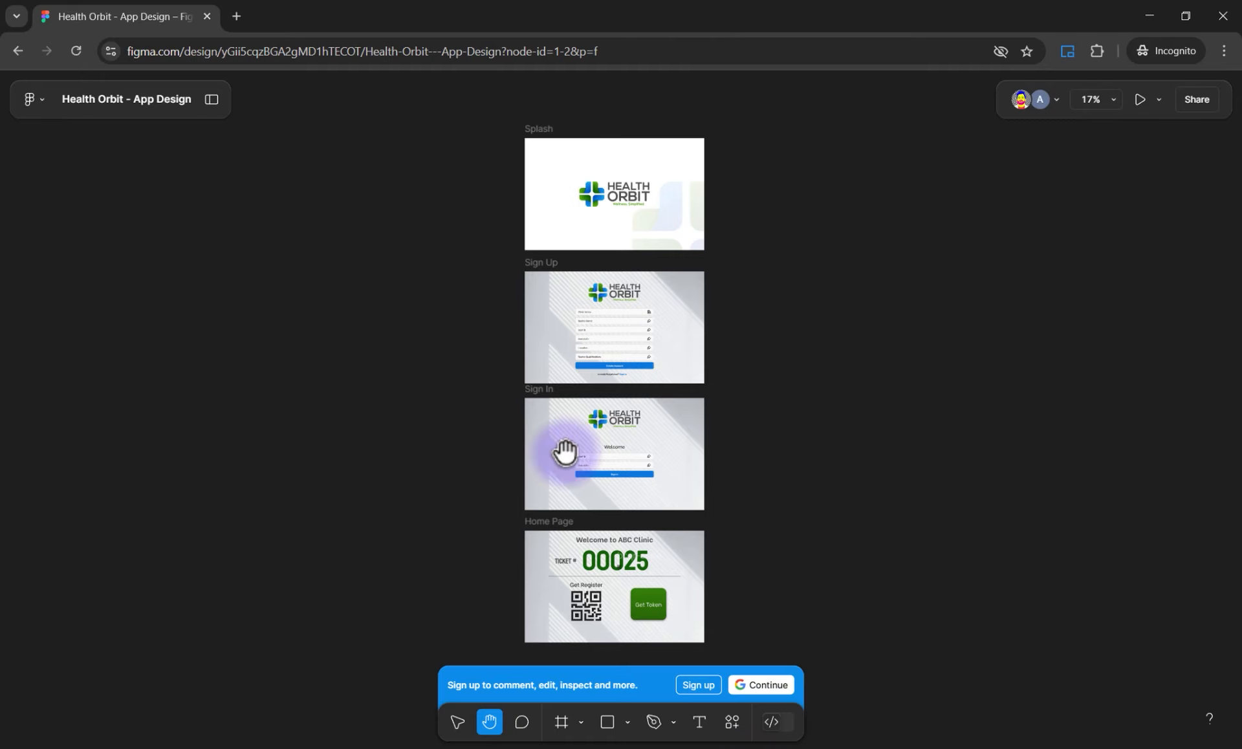
pyautogui.click(237, 16)
pyautogui.rightClick(218, 48)
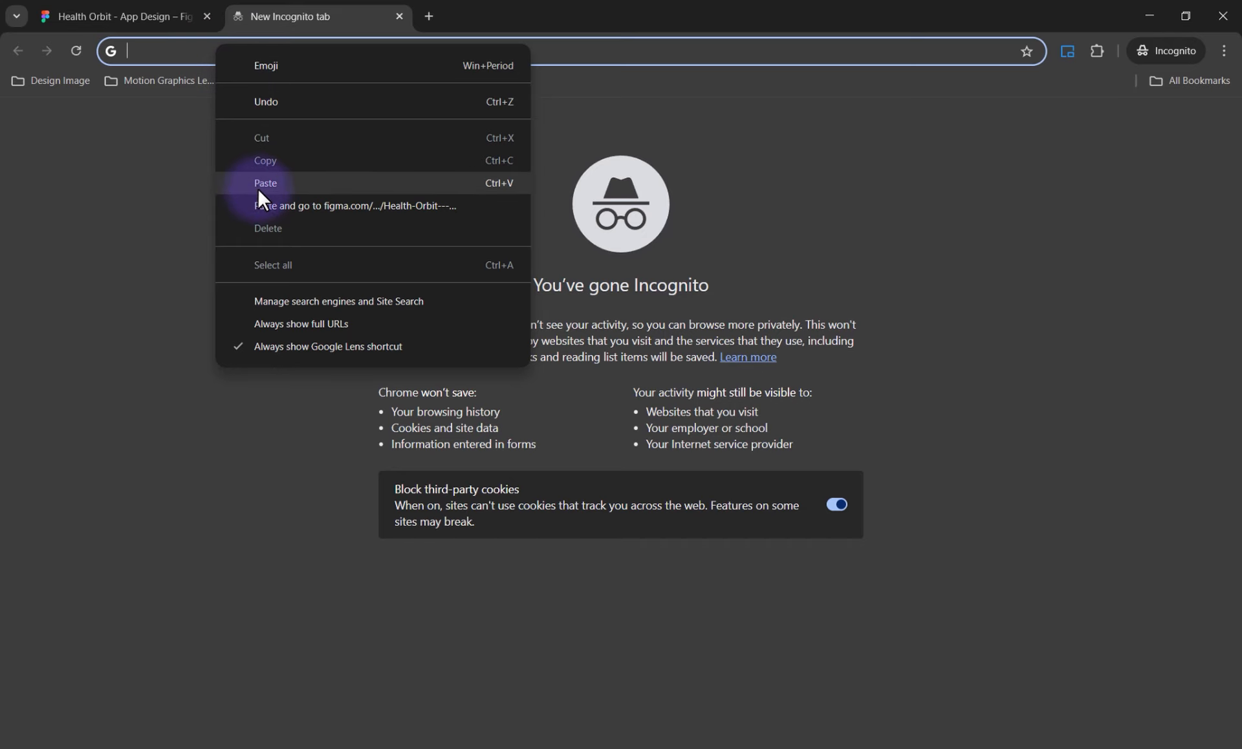
pyautogui.click(261, 205)
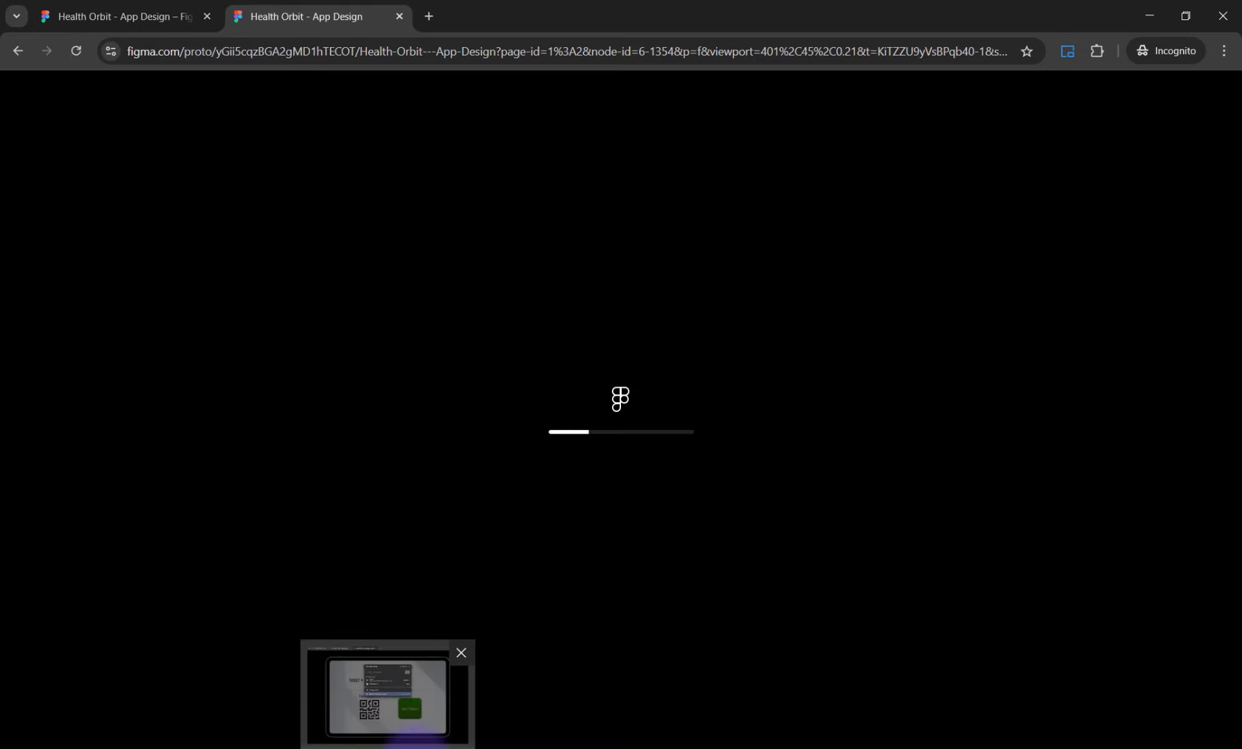
# Switch back to Figma, set the design file's access to Edit for Anyone, save it and copy the file link
pyautogui.click(416, 747)
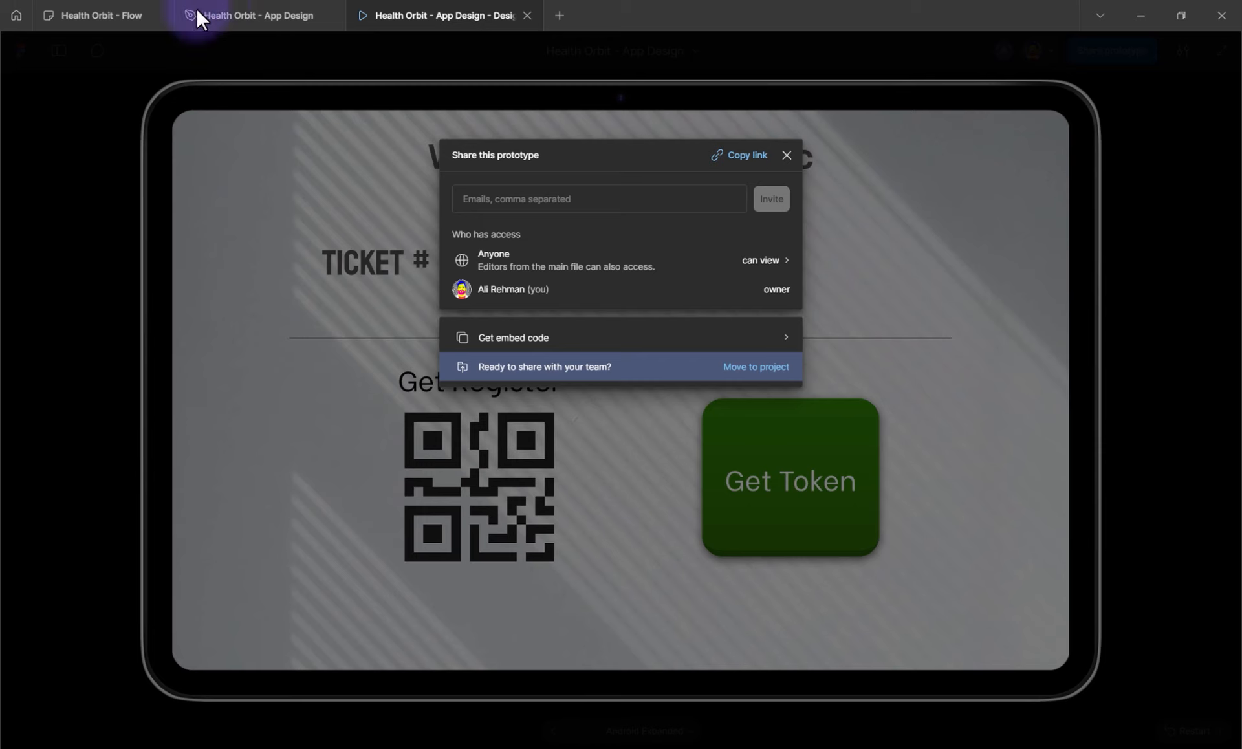
pyautogui.click(250, 15)
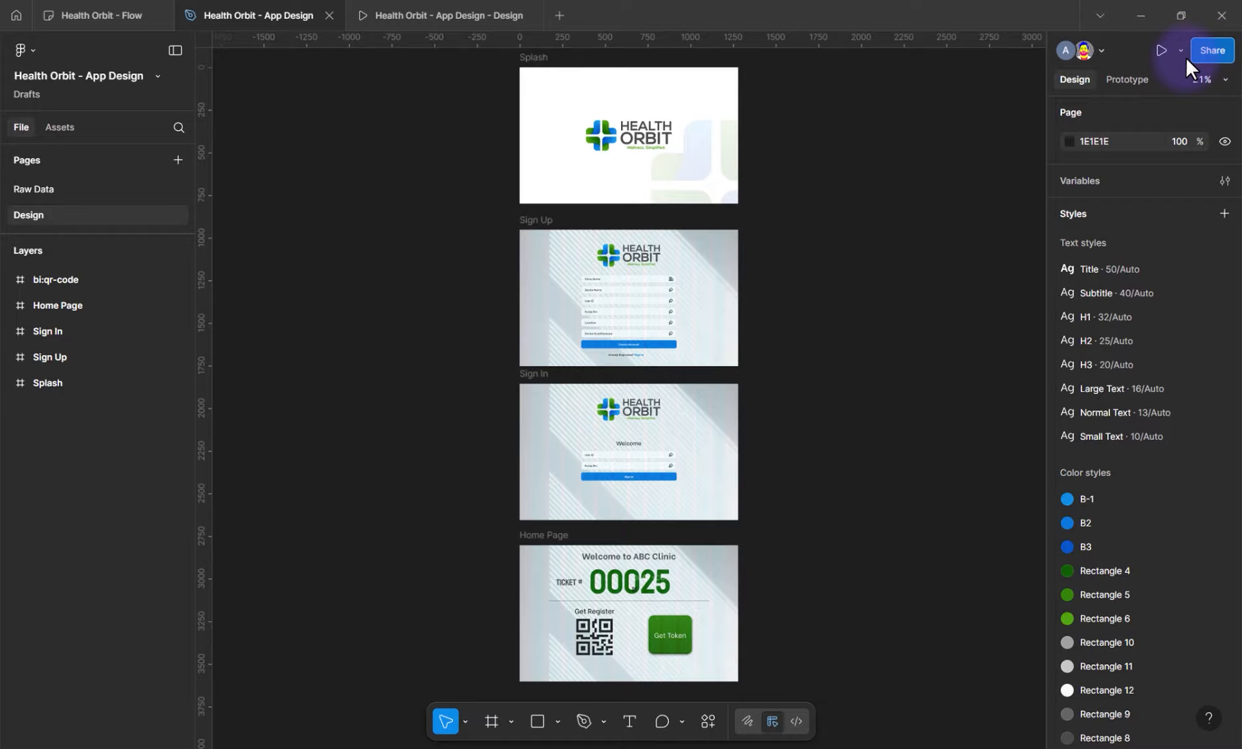
pyautogui.click(1209, 53)
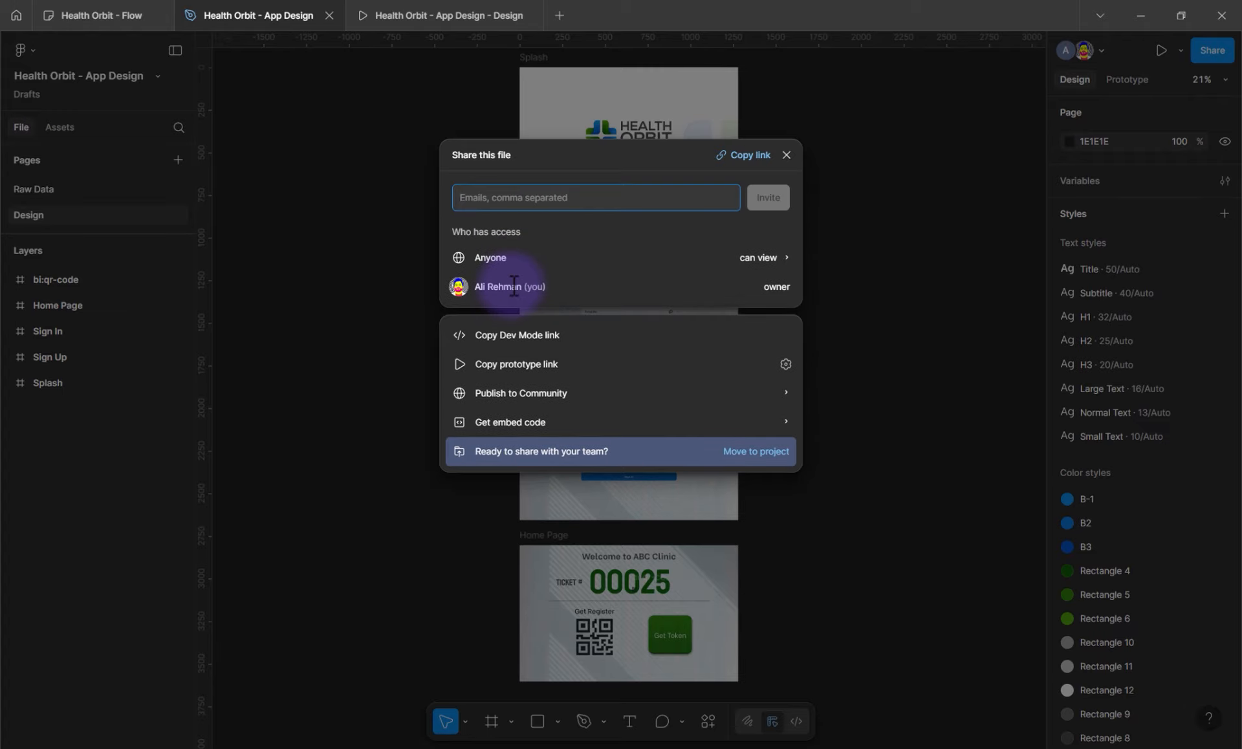
pyautogui.click(749, 257)
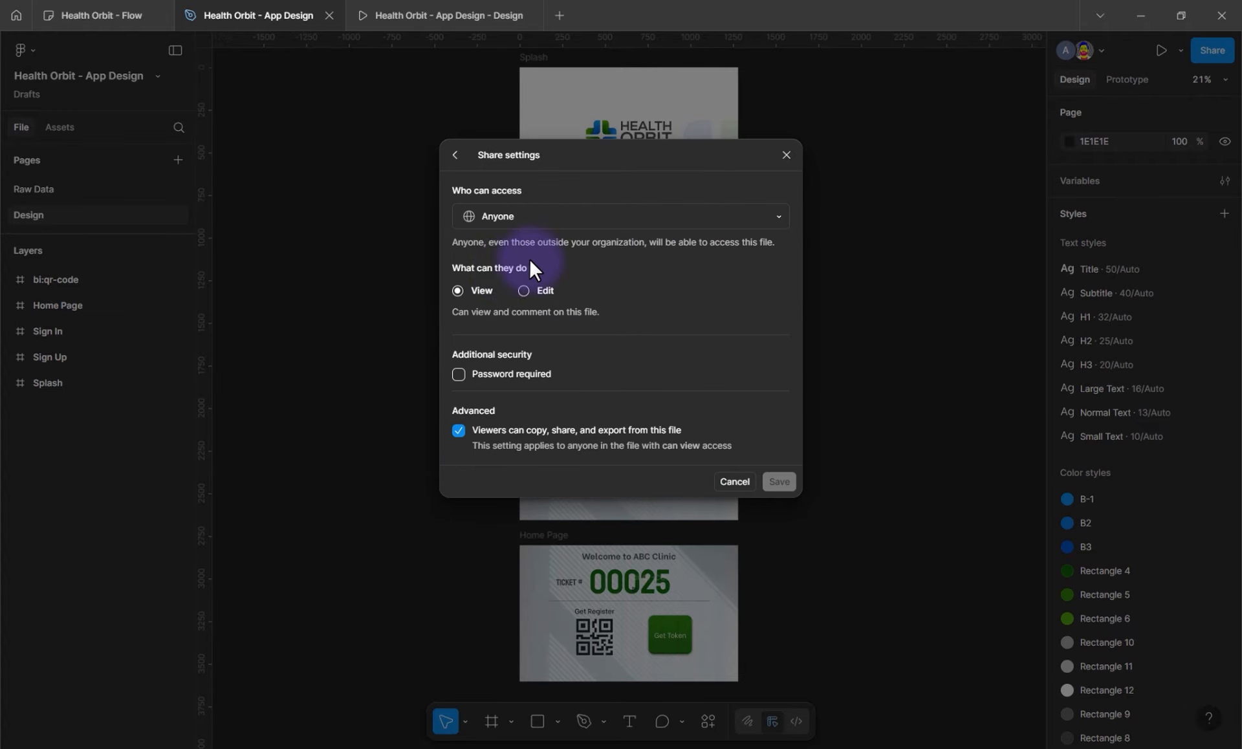
pyautogui.click(525, 292)
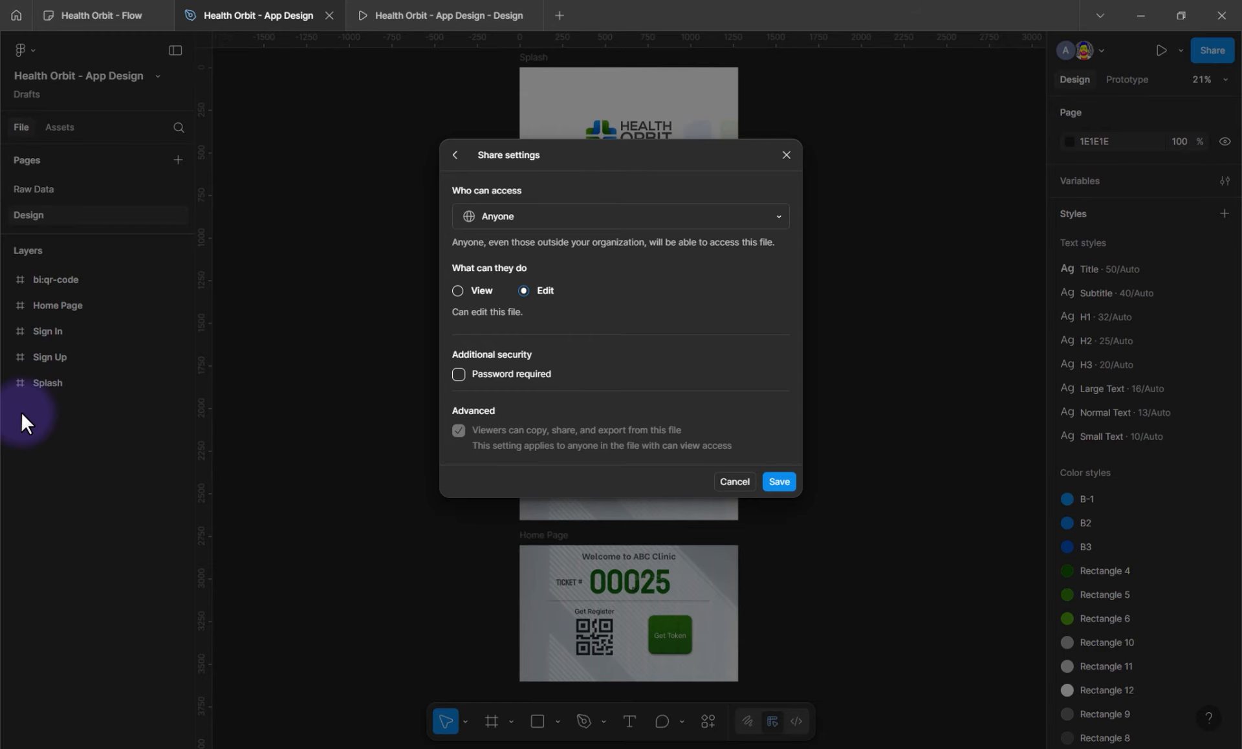
pyautogui.click(776, 482)
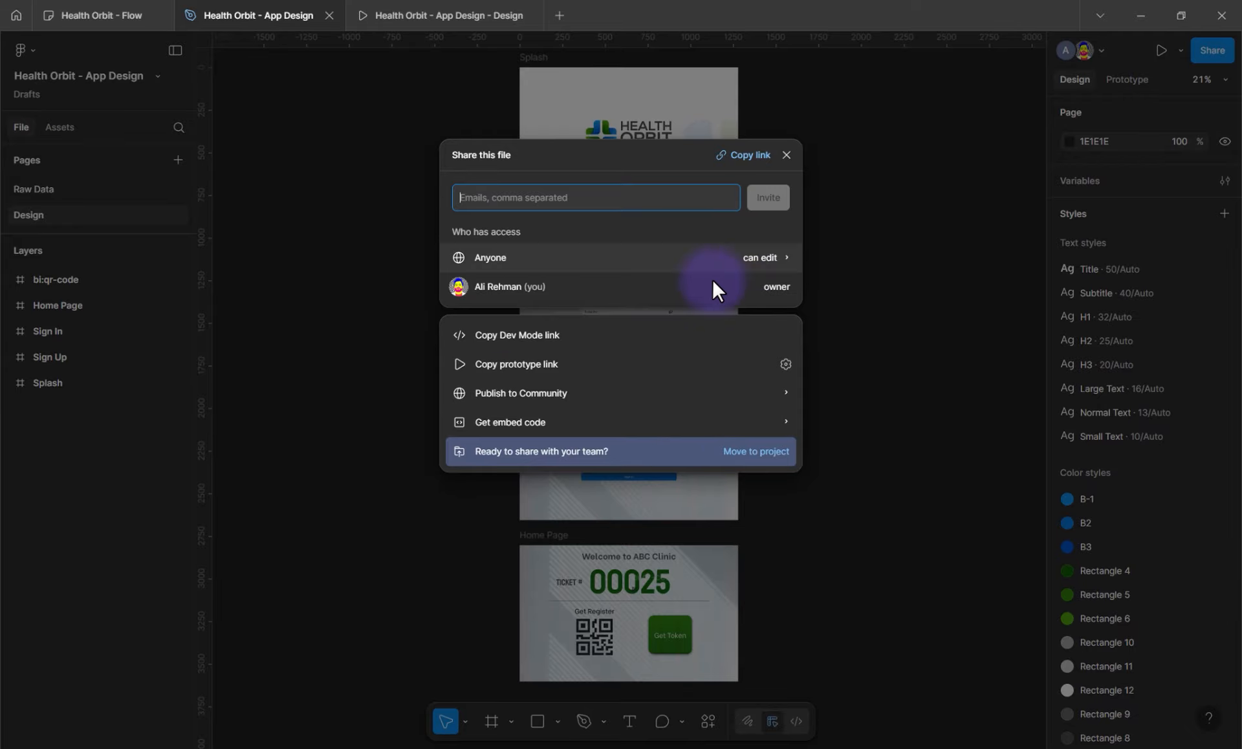
pyautogui.click(751, 151)
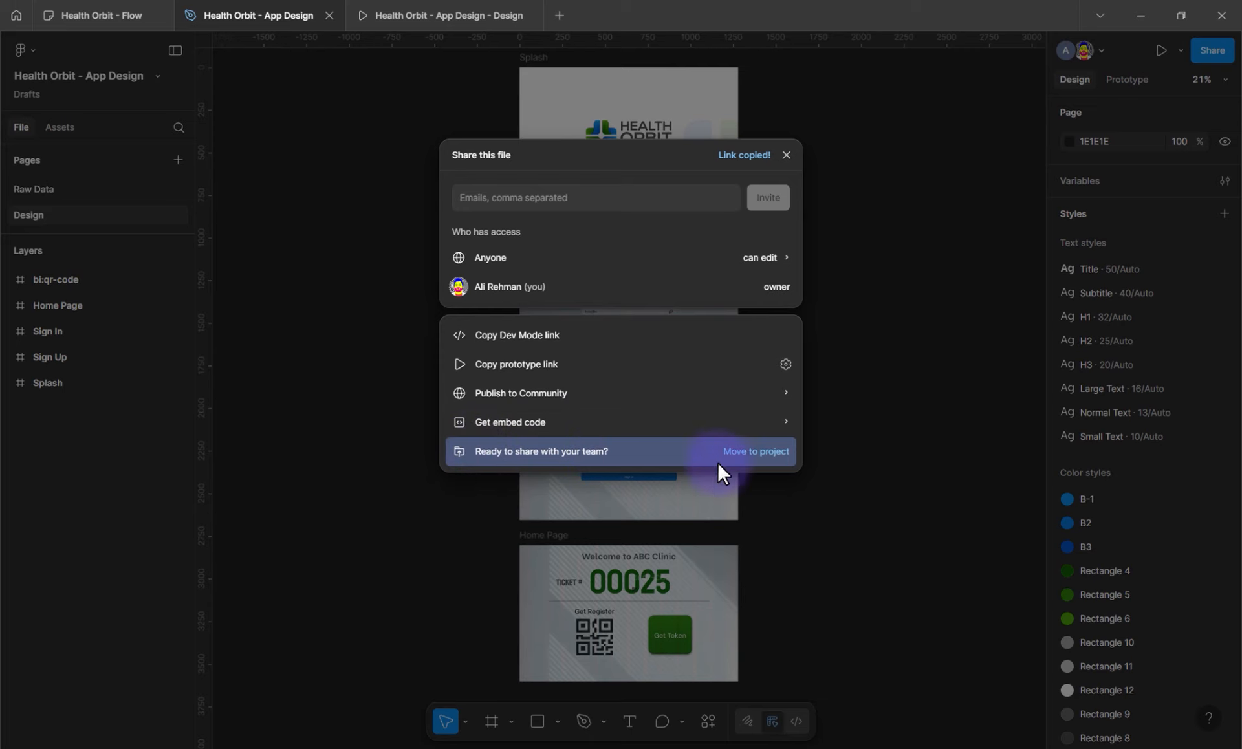
# Move the Health Orbit - App Design file from Drafts to the first suggested project of the Designatic team
pyautogui.click(755, 451)
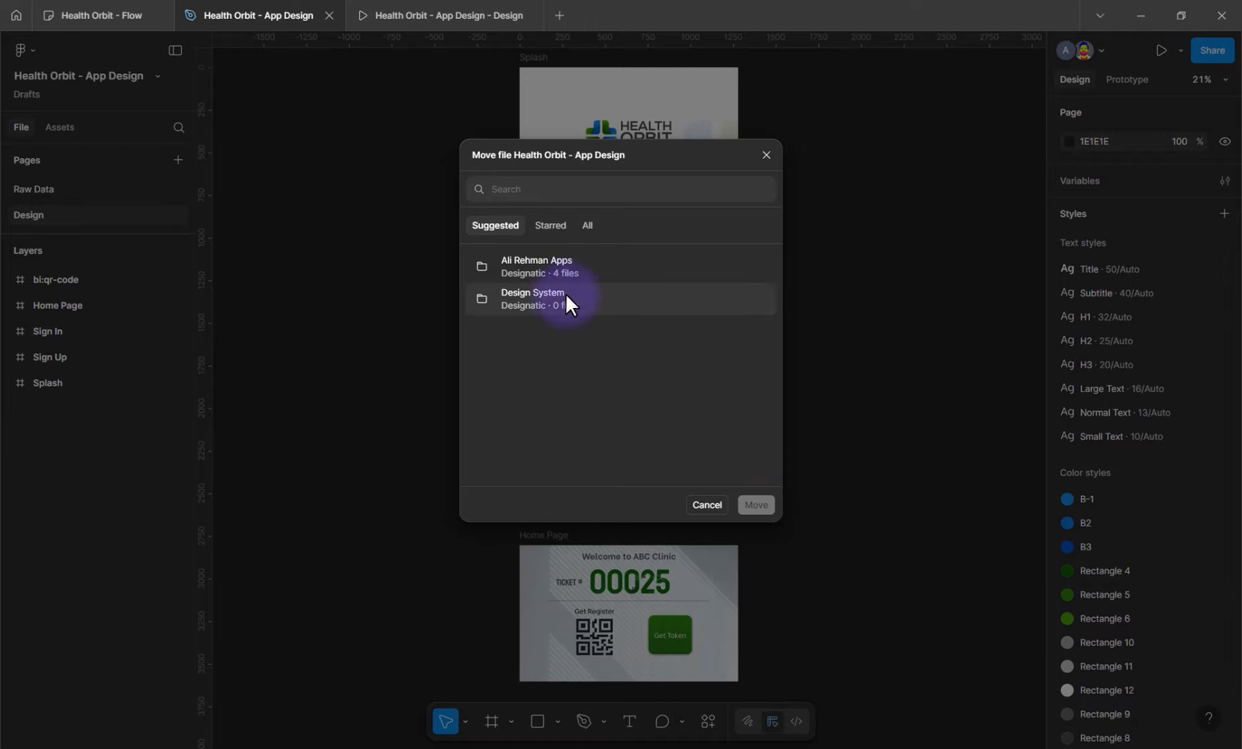
pyautogui.click(537, 261)
pyautogui.click(607, 269)
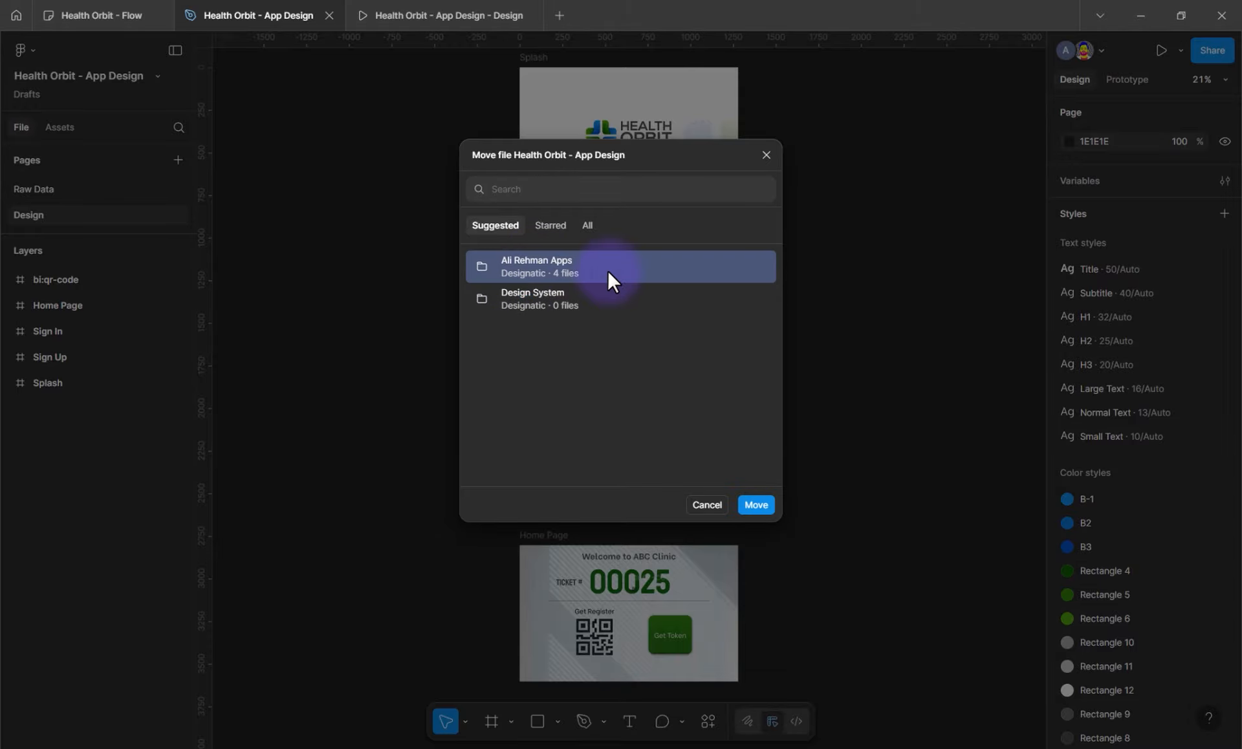
pyautogui.click(763, 505)
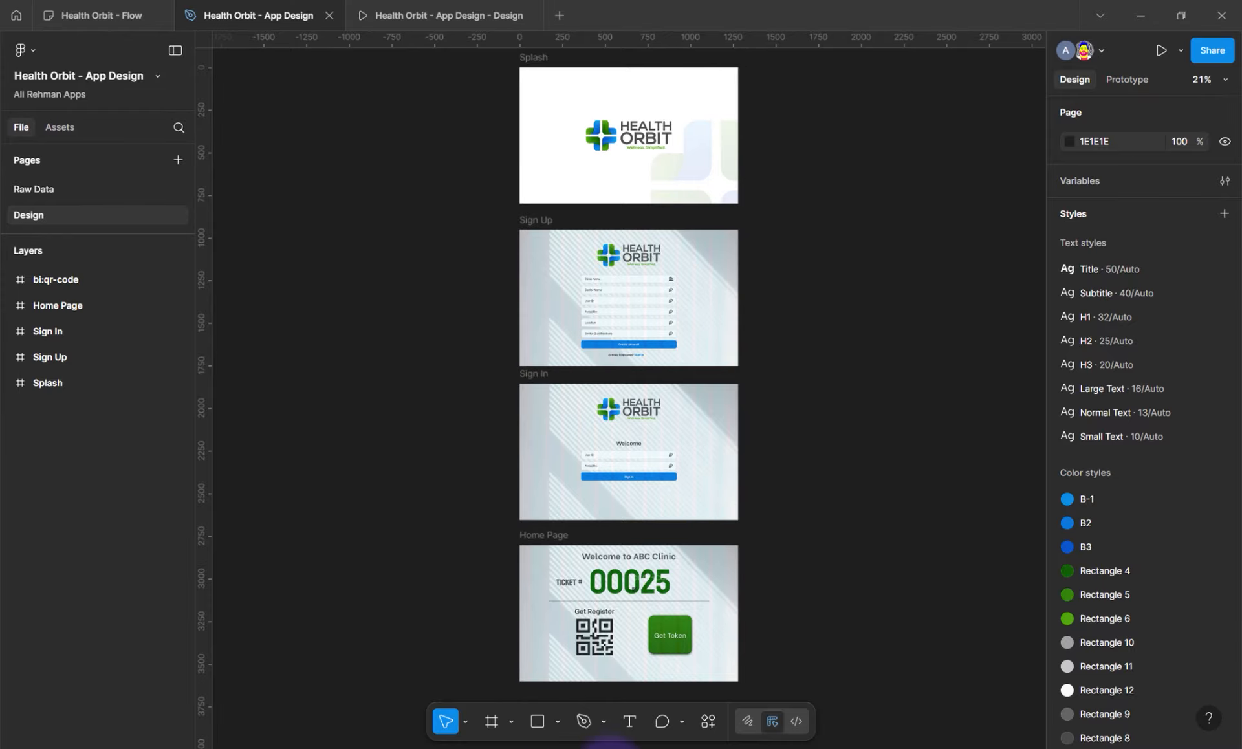
# Switch to the incognito Chrome window and reload the shared design file
pyautogui.click(649, 748)
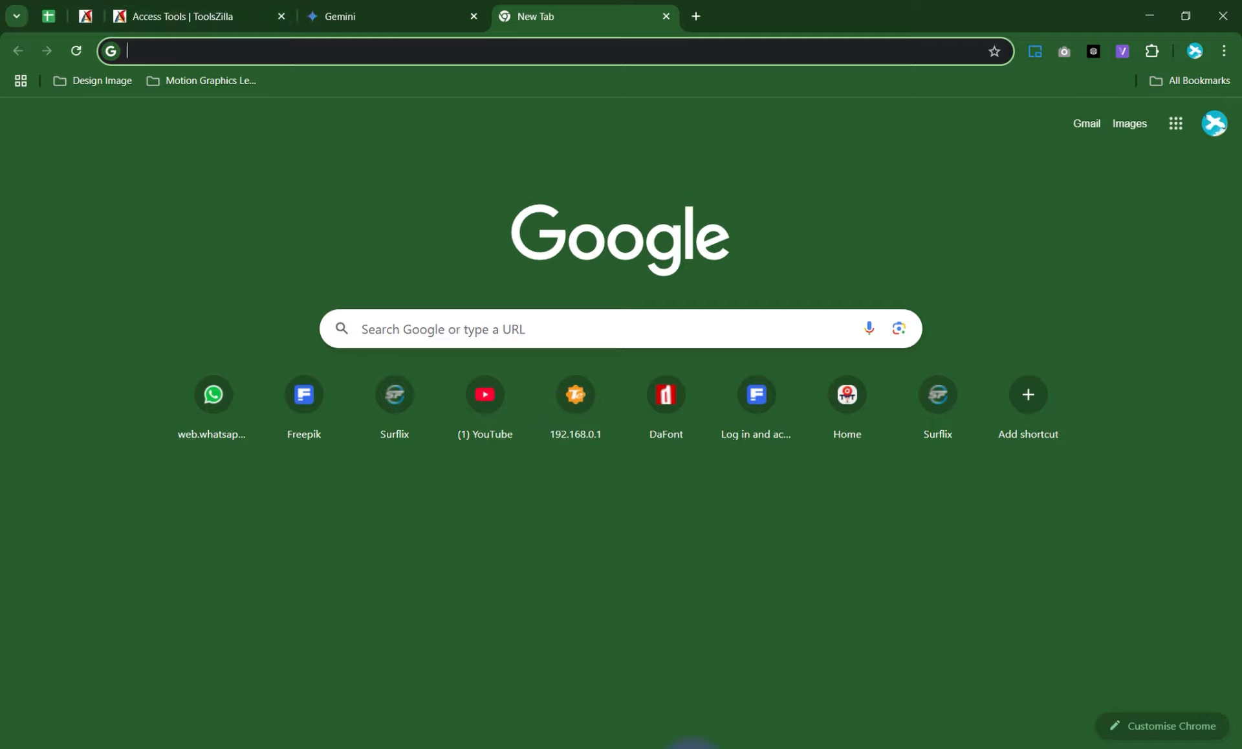
pyautogui.click(665, 744)
pyautogui.click(128, 5)
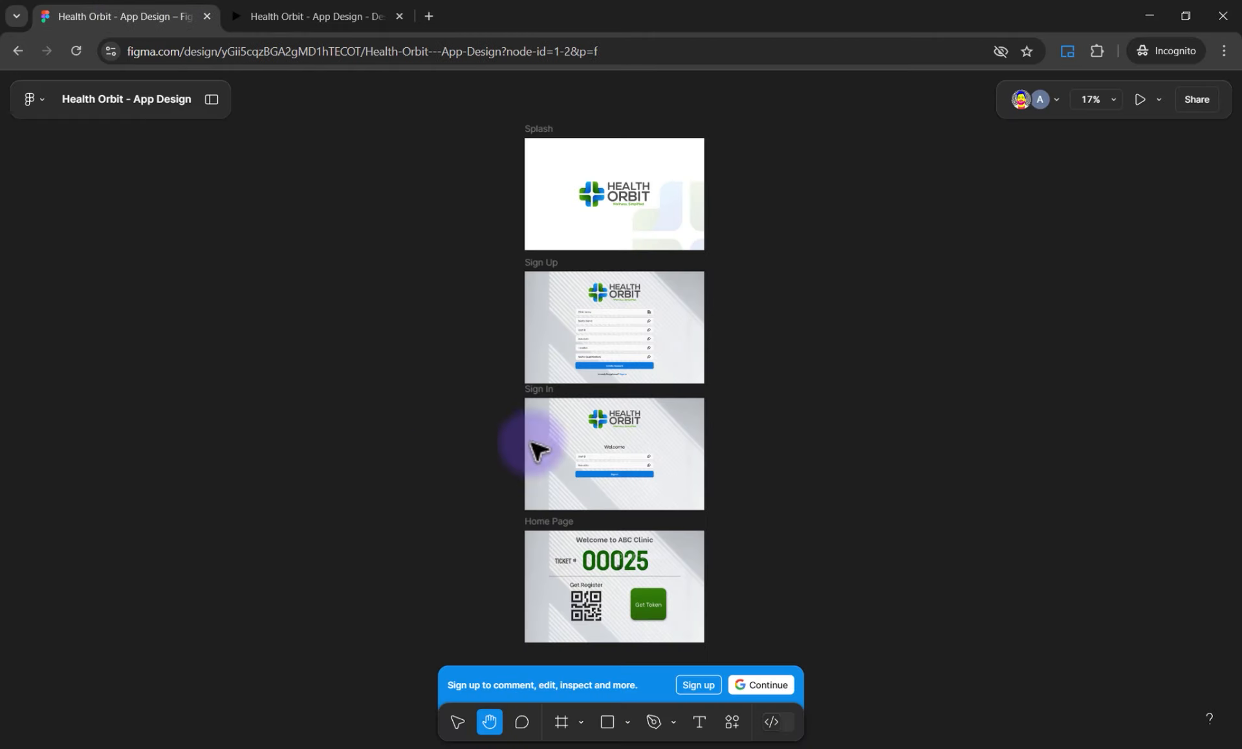
pyautogui.click(75, 51)
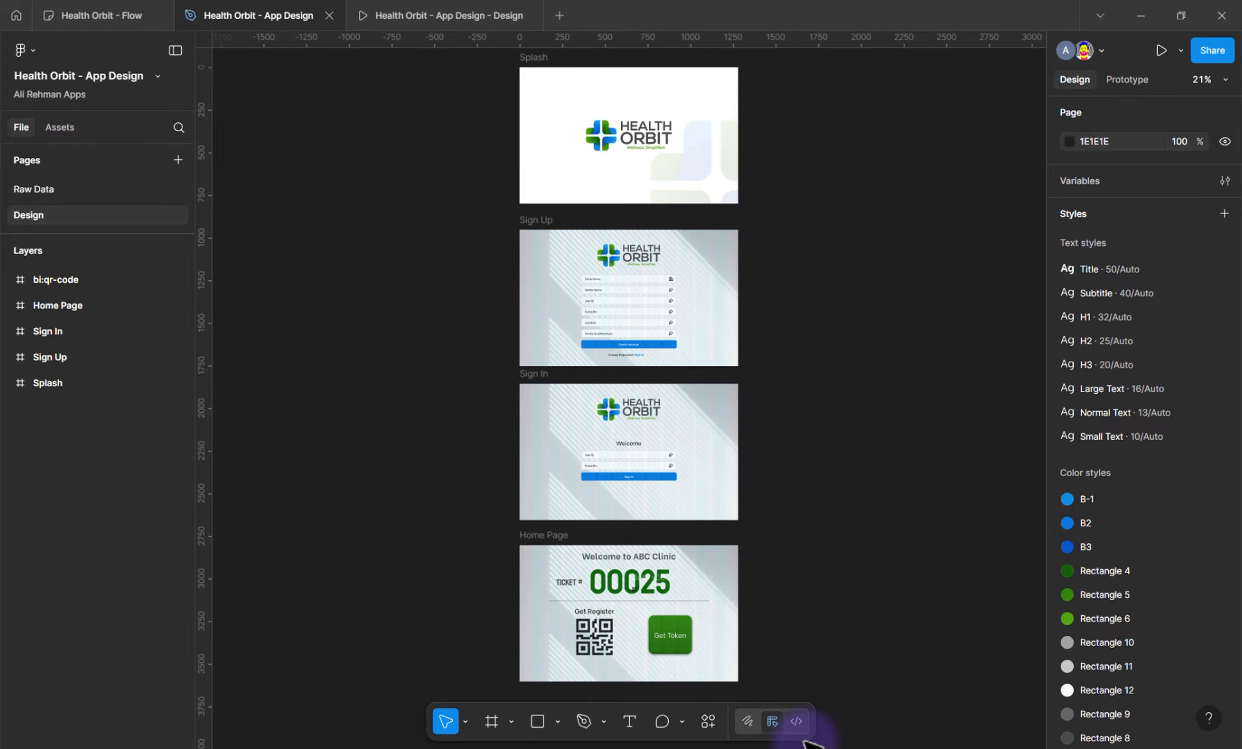
# Switch to the Figma app and, in Dev Mode, inspect the box model, layout and style code of the Create Account button
pyautogui.click(797, 721)
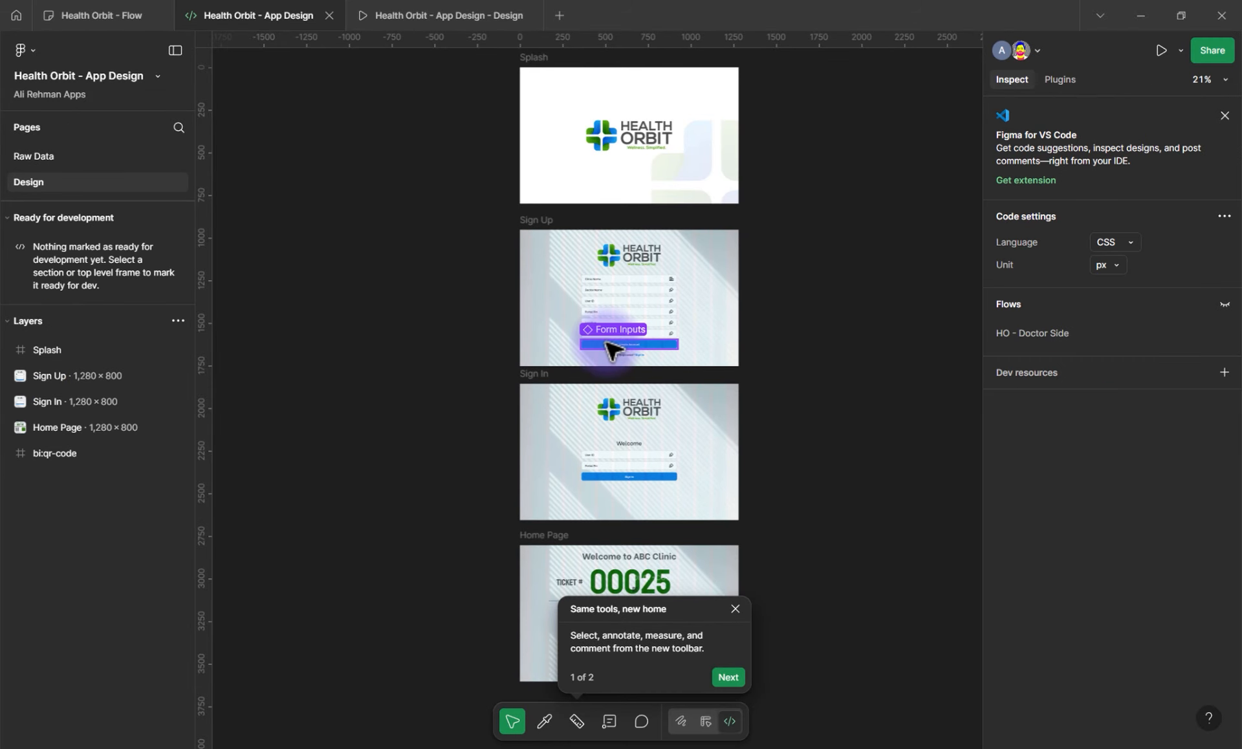
pyautogui.click(641, 346)
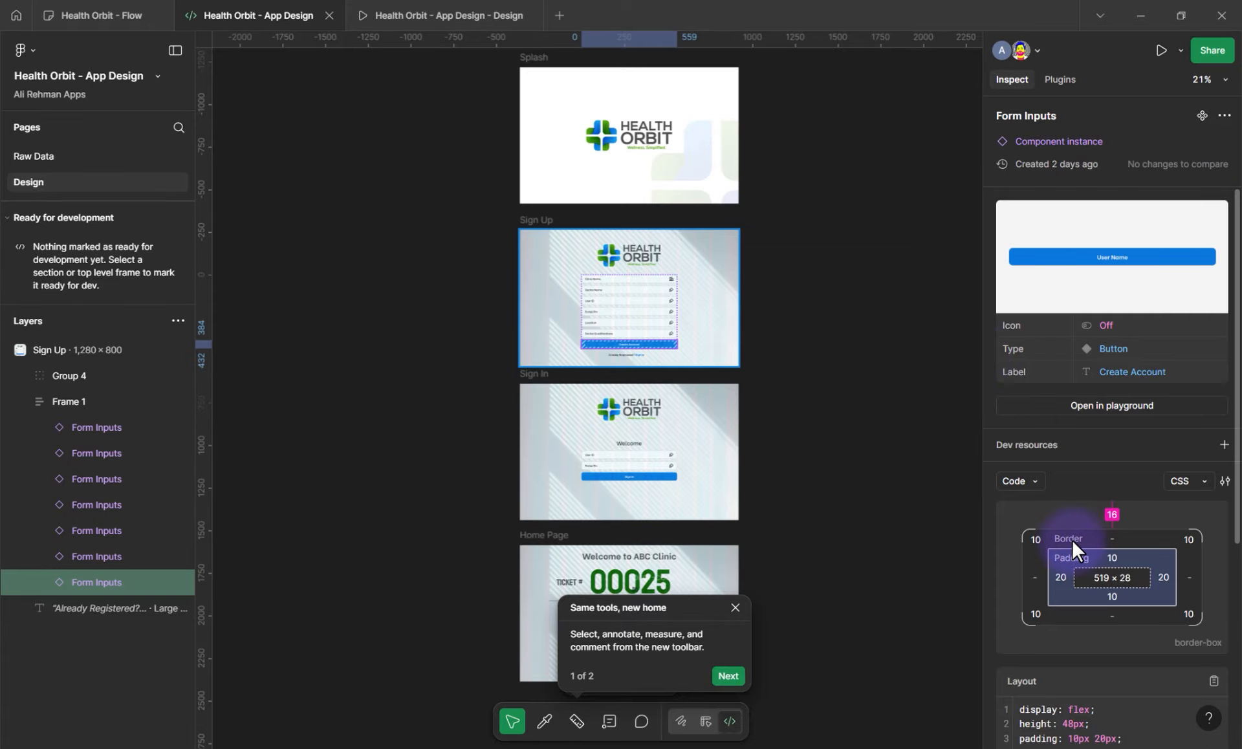
pyautogui.scroll(-5, 1066, 689)
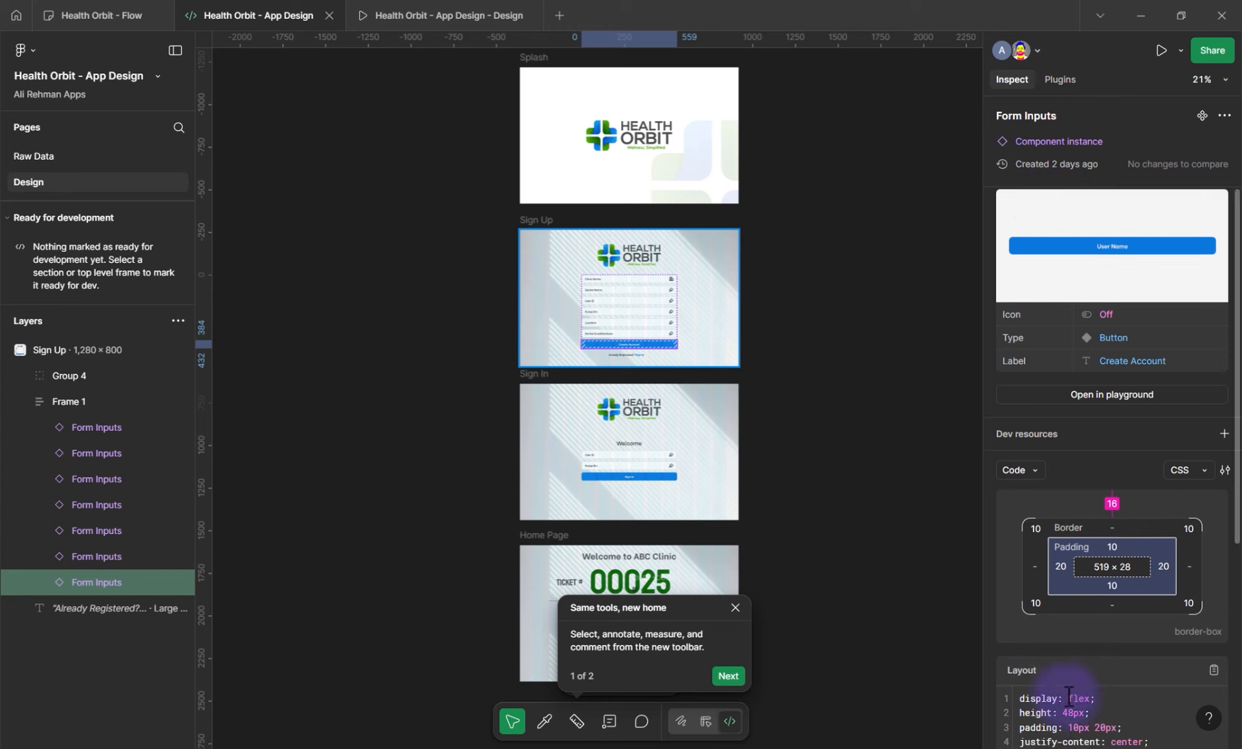
pyautogui.scroll(5, 1065, 689)
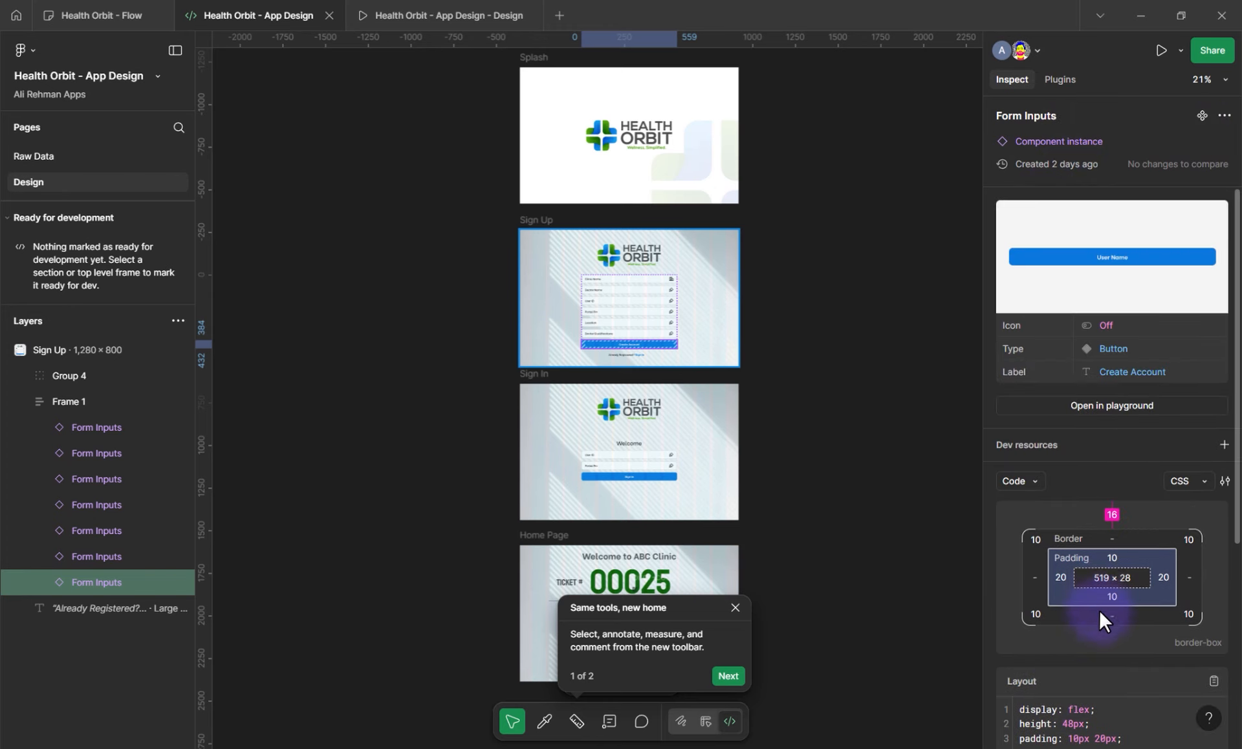
pyautogui.scroll(-5, 1099, 610)
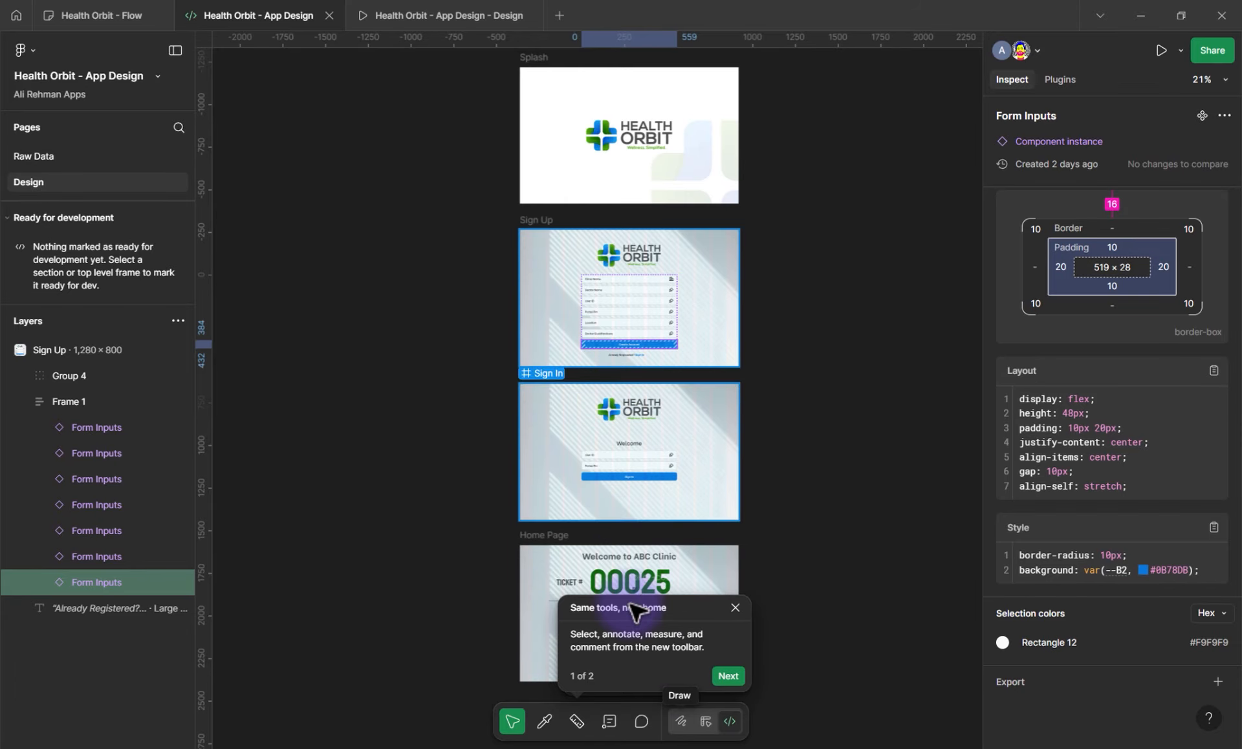
pyautogui.click(642, 464)
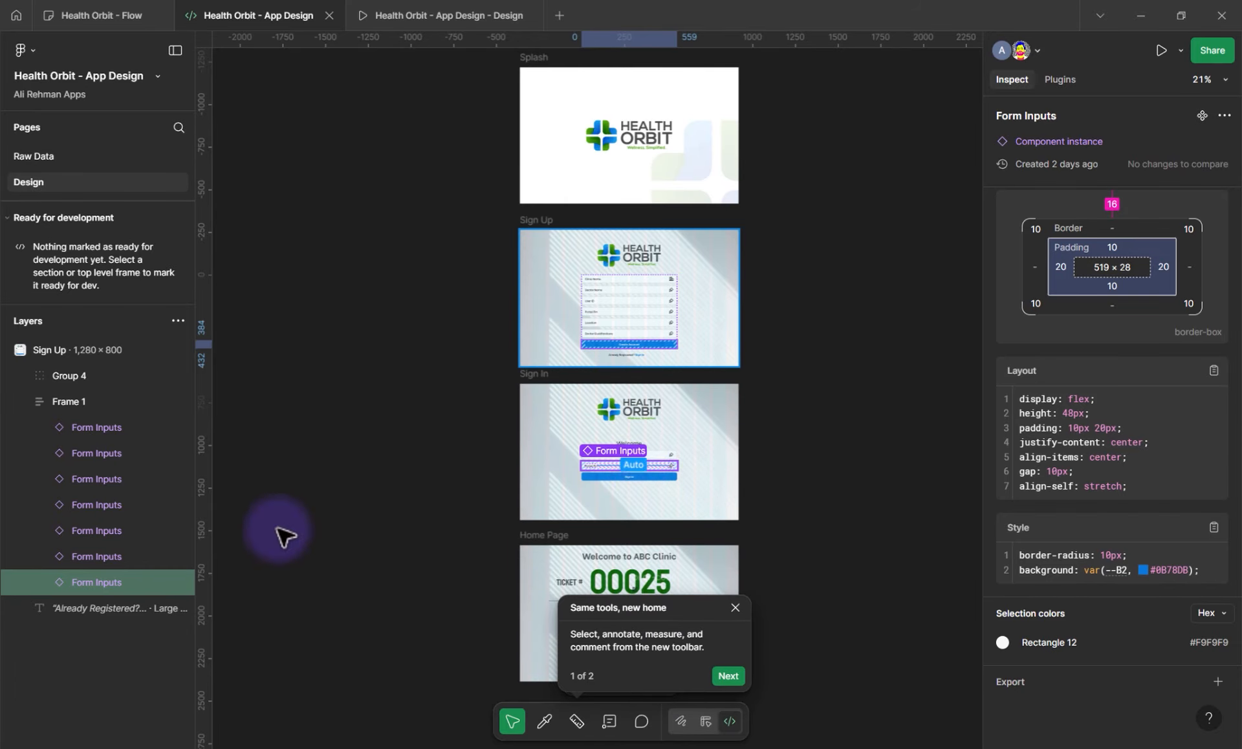
# Inspect the Sign Up screen's logo group and its parts, checking the dimensions, colours and downloadable assets
pyautogui.click(621, 261)
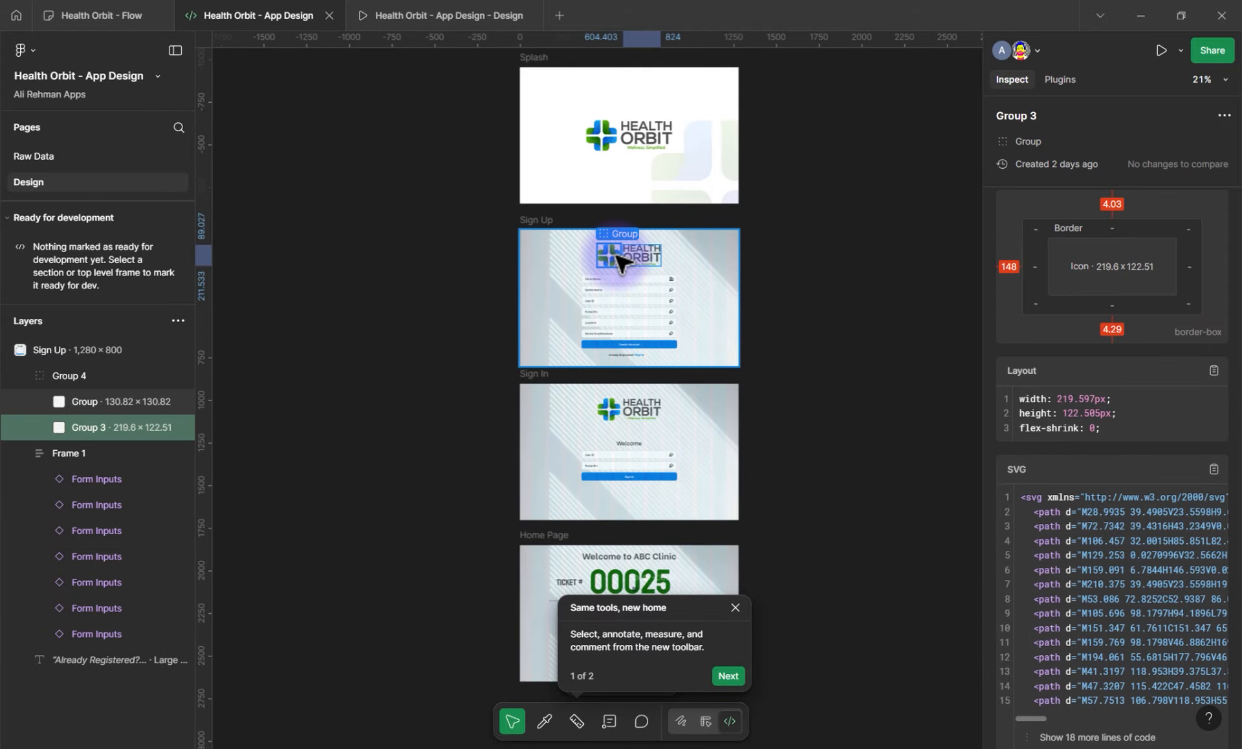
pyautogui.click(97, 399)
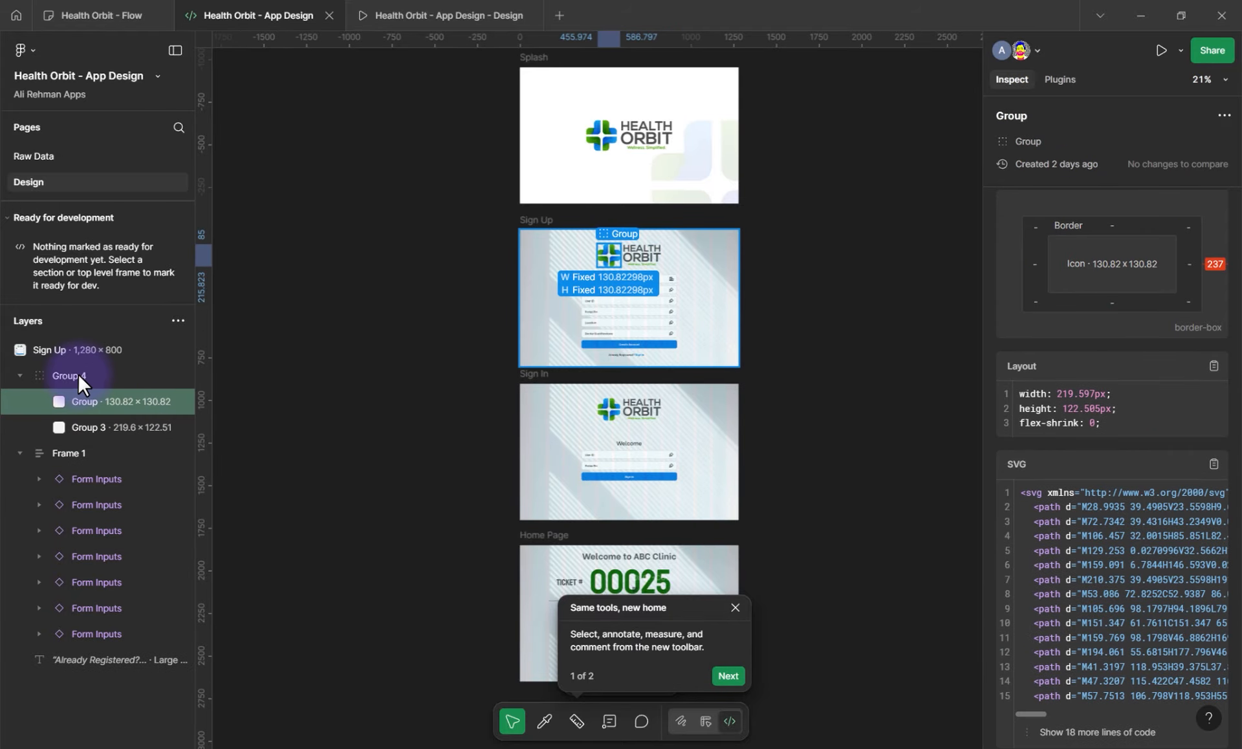
pyautogui.click(73, 375)
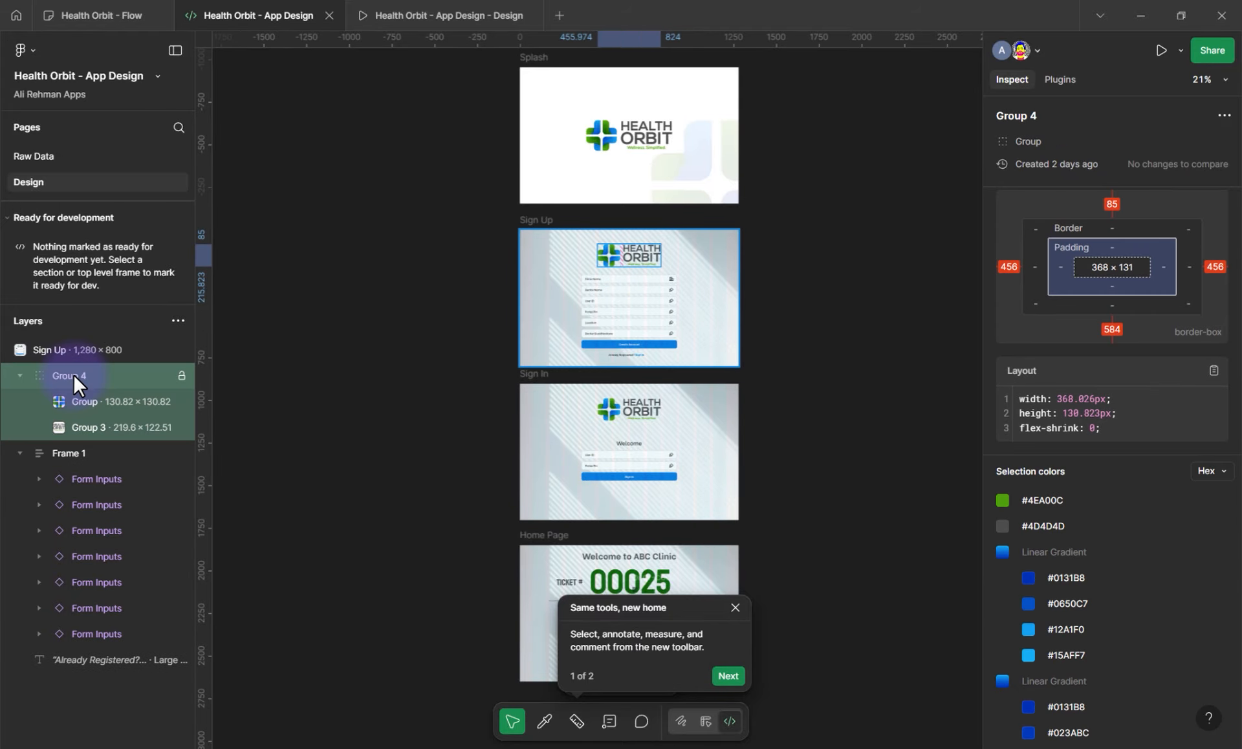
pyautogui.scroll(-5, 1193, 576)
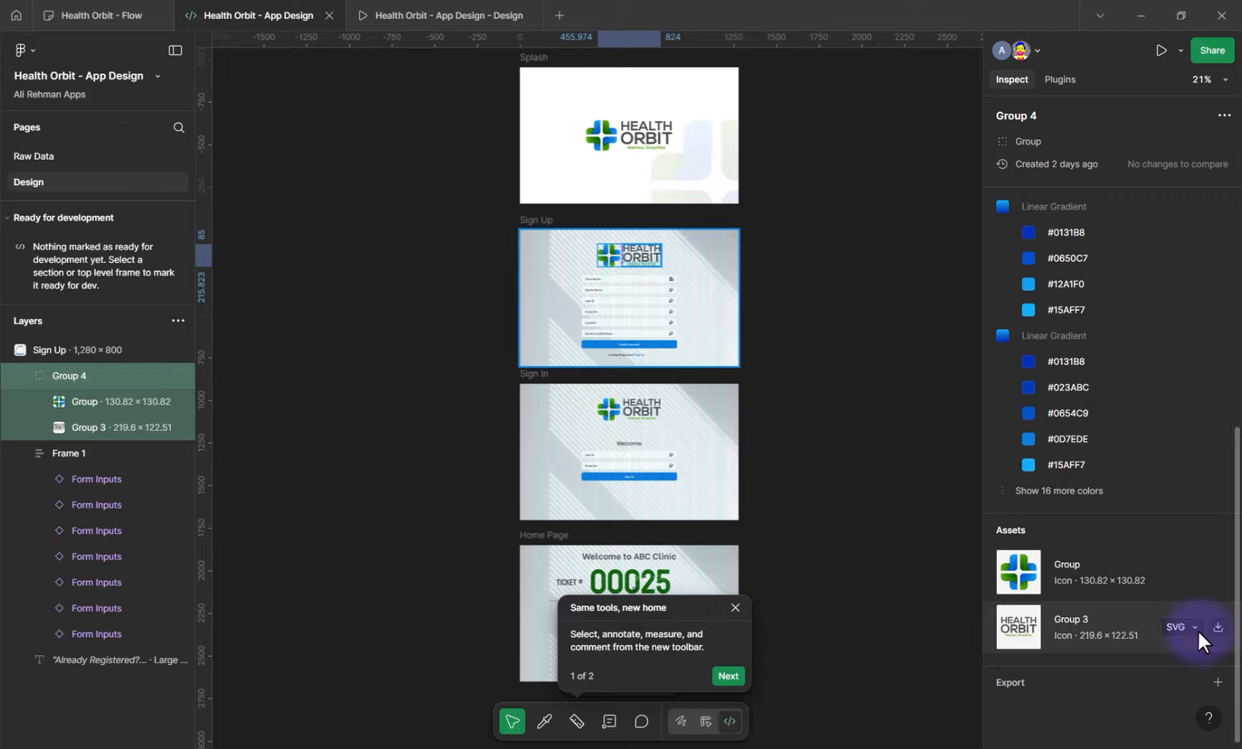
# Add a 1x PNG export setting to the Sign Up logo group and return to Design mode
pyautogui.click(1218, 683)
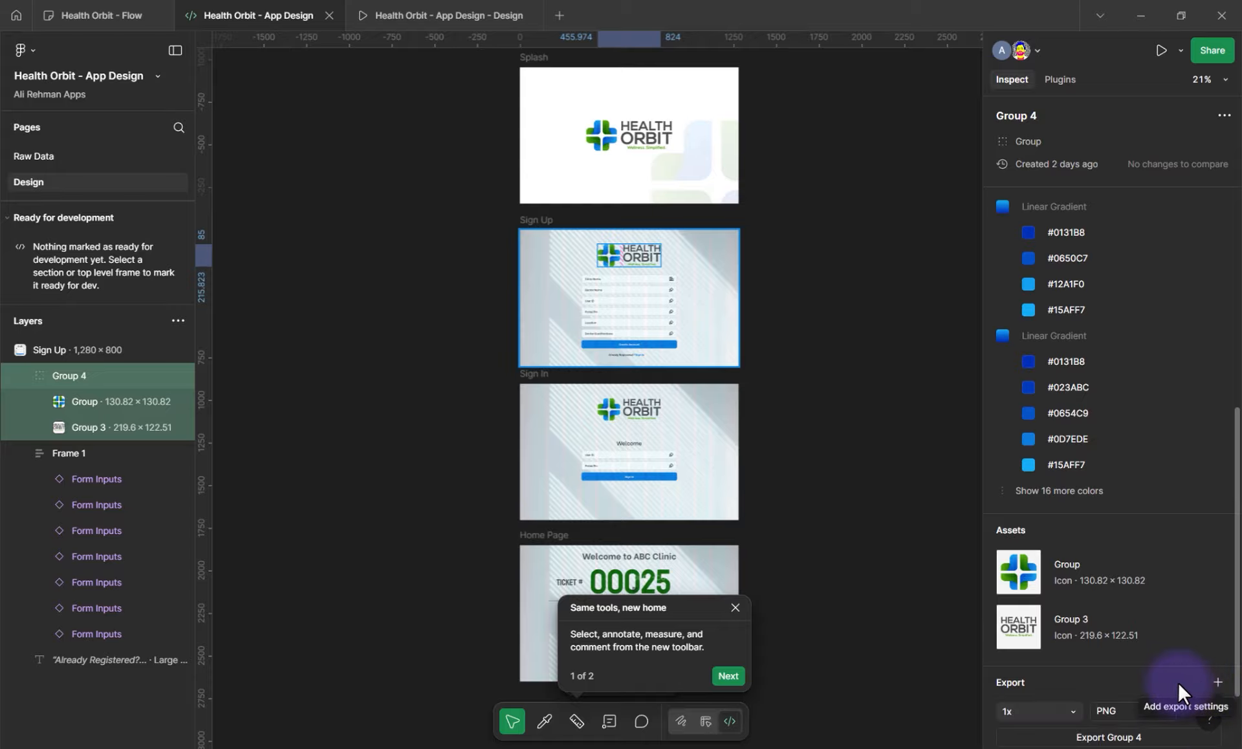
pyautogui.scroll(-2, 1105, 695)
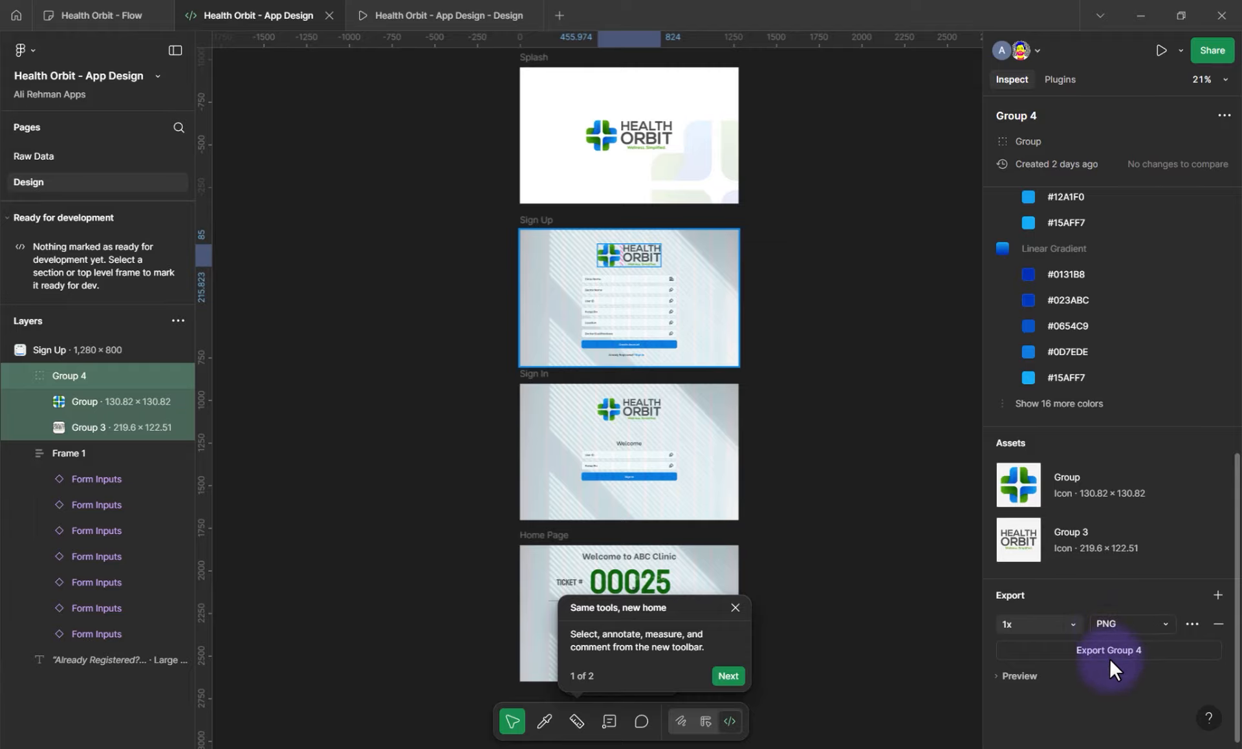
pyautogui.click(1123, 623)
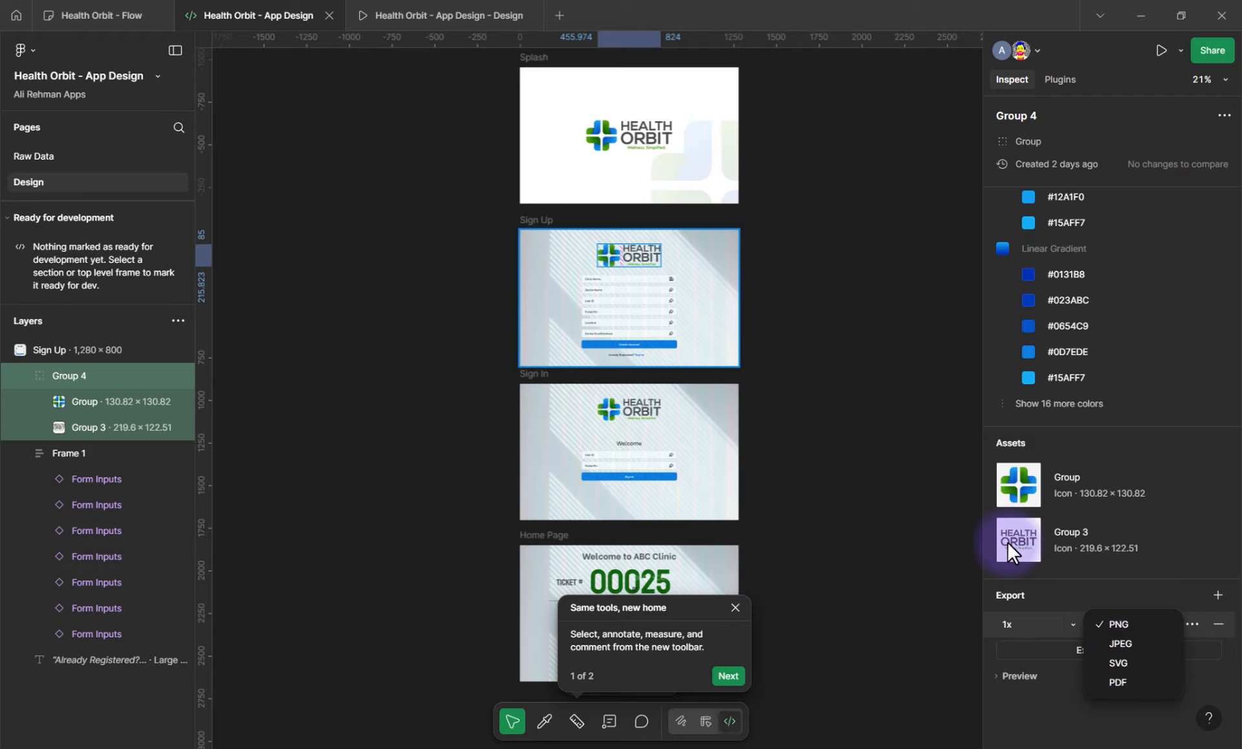
pyautogui.click(914, 464)
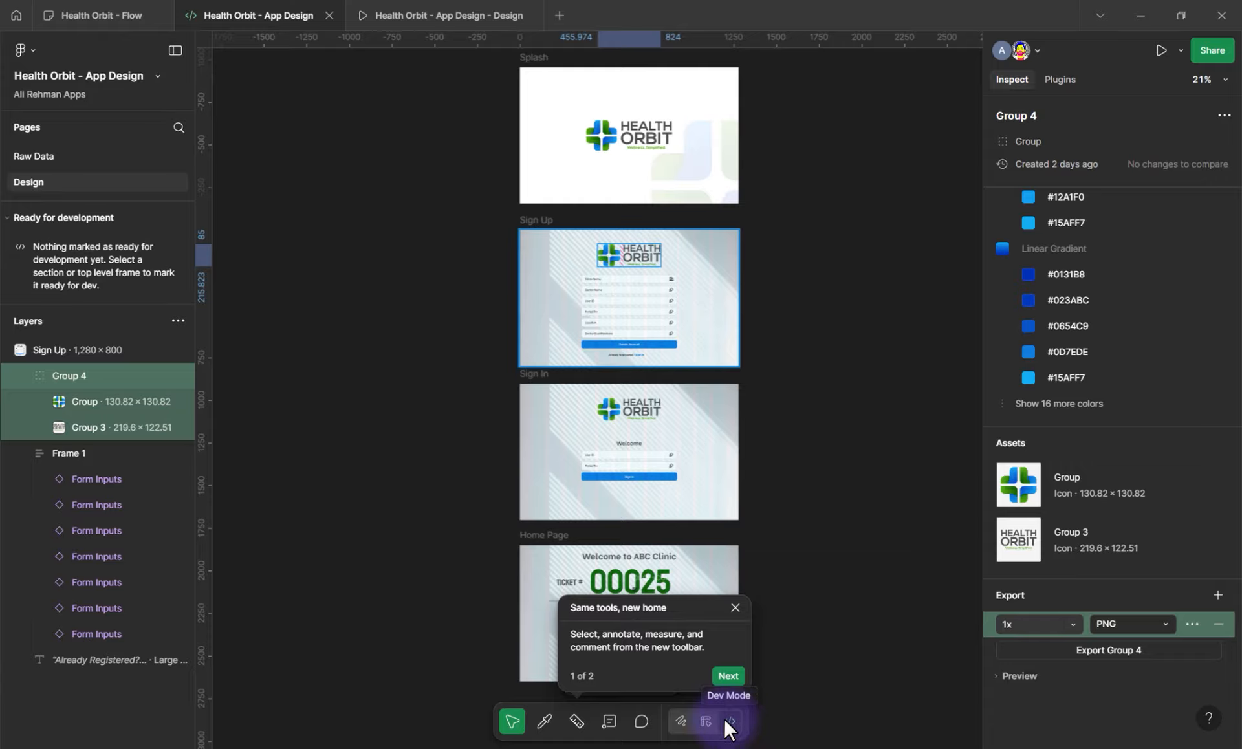
pyautogui.click(735, 608)
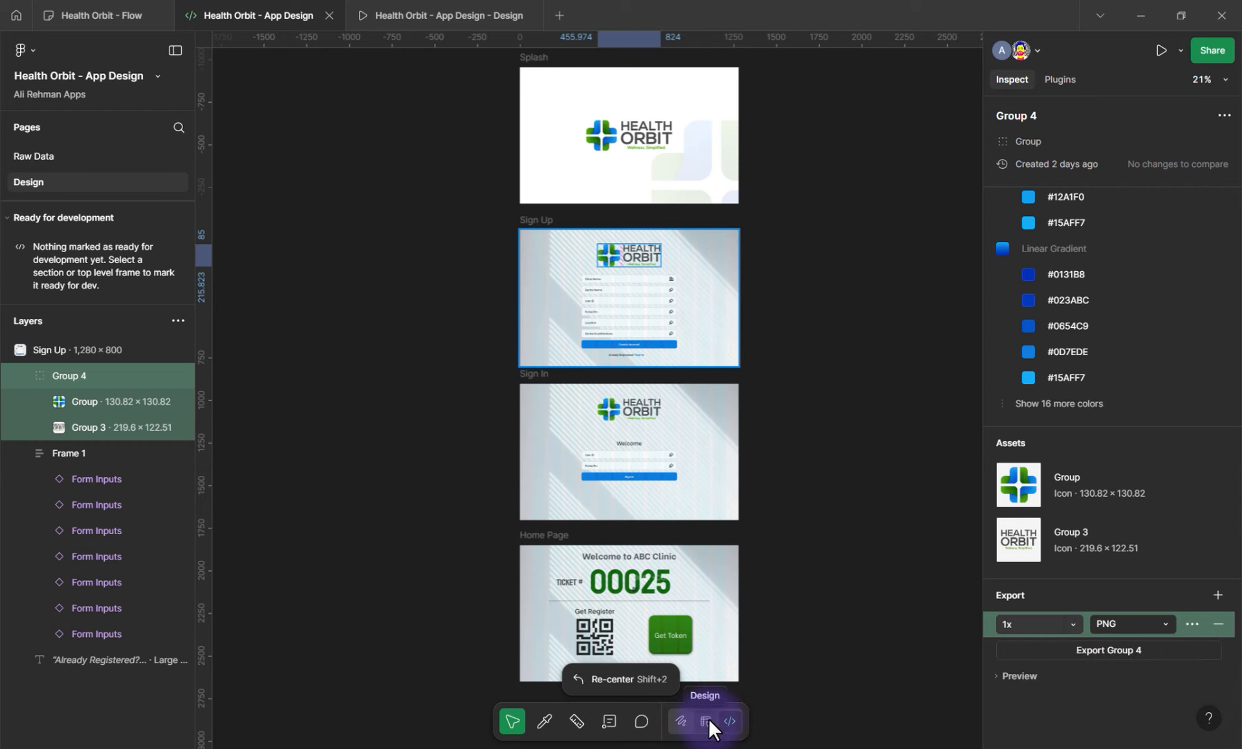
pyautogui.click(706, 720)
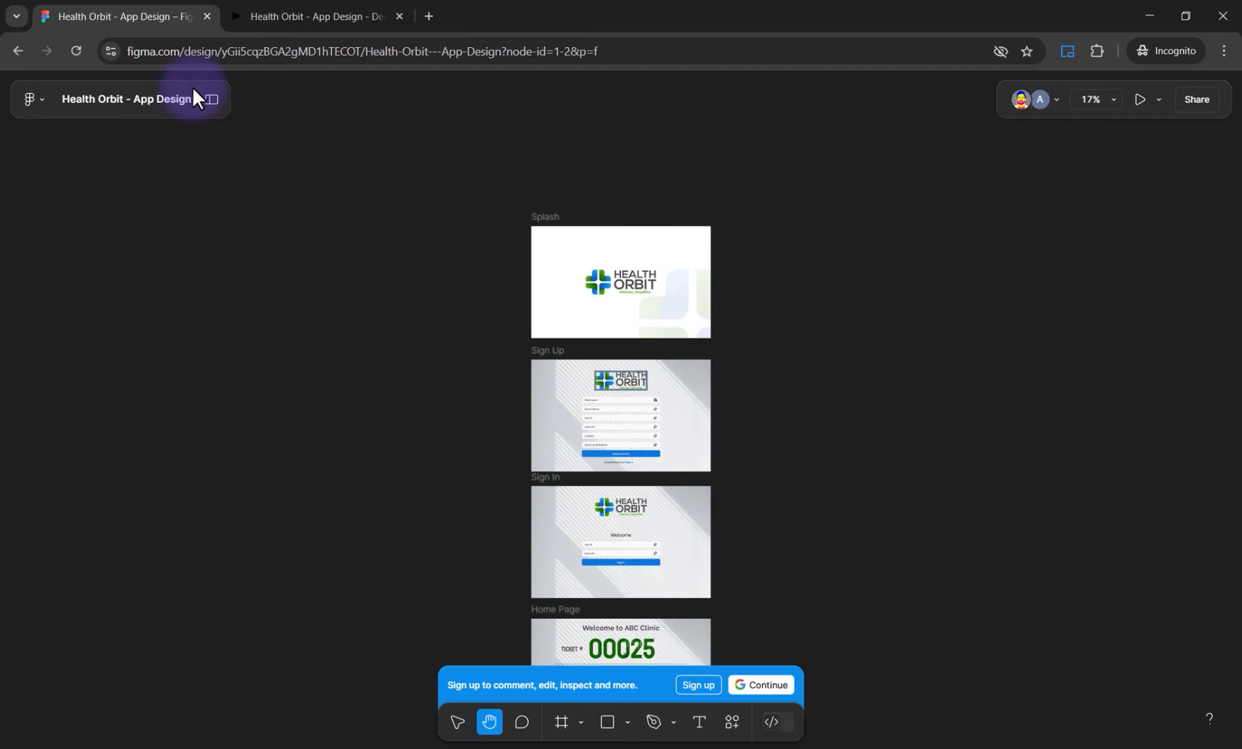
# In the incognito Chrome window, show the shared file's layers, expand the Sign Up frame and select Frame 1
pyautogui.click(213, 99)
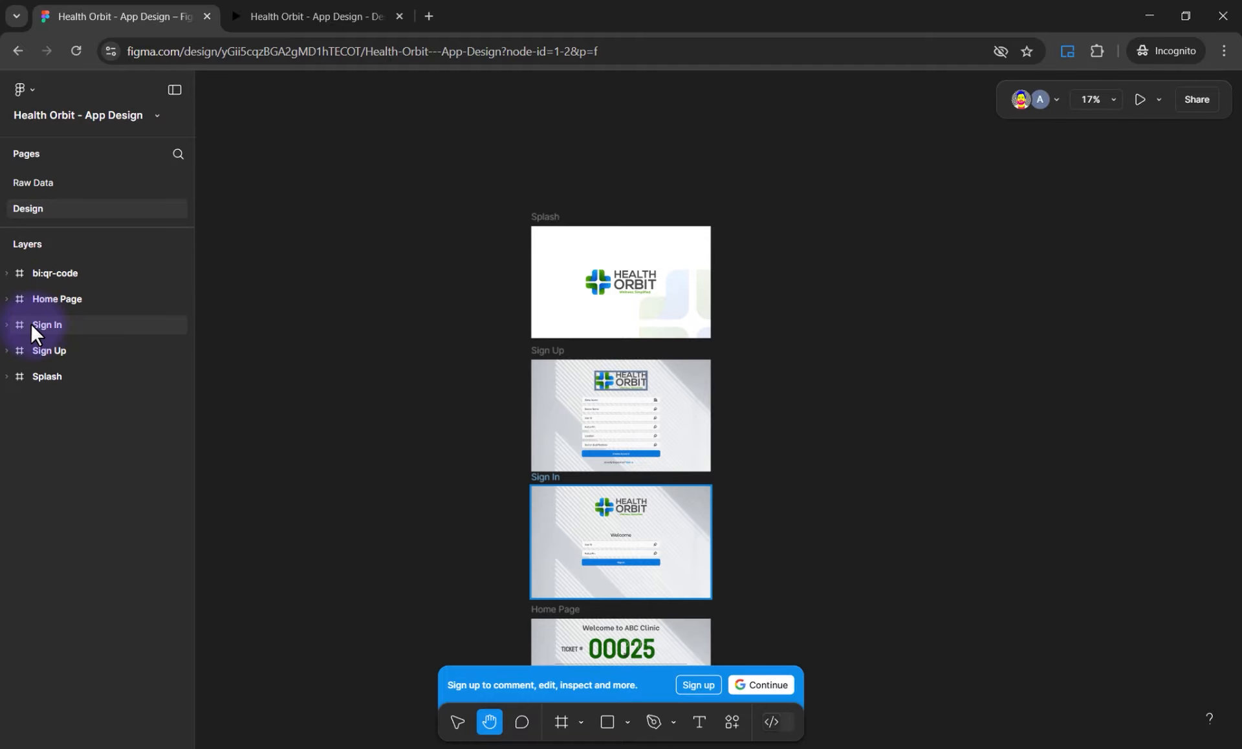
pyautogui.click(29, 300)
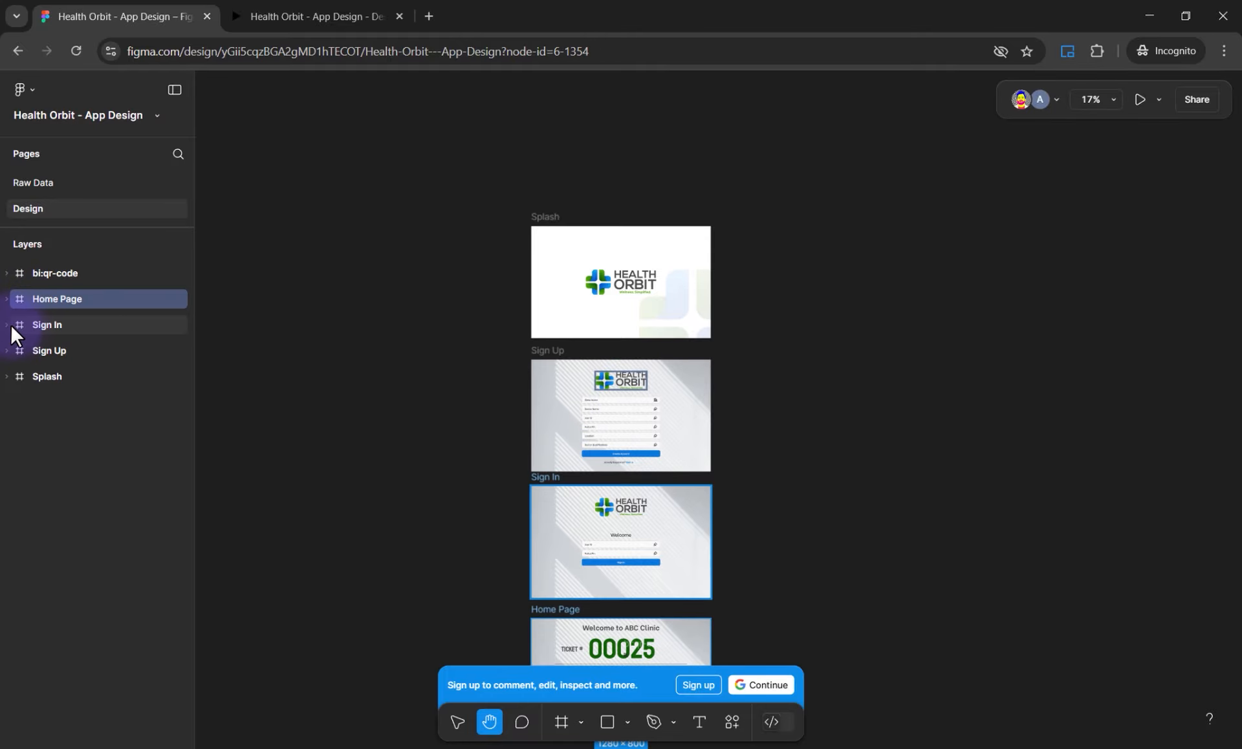
pyautogui.click(6, 348)
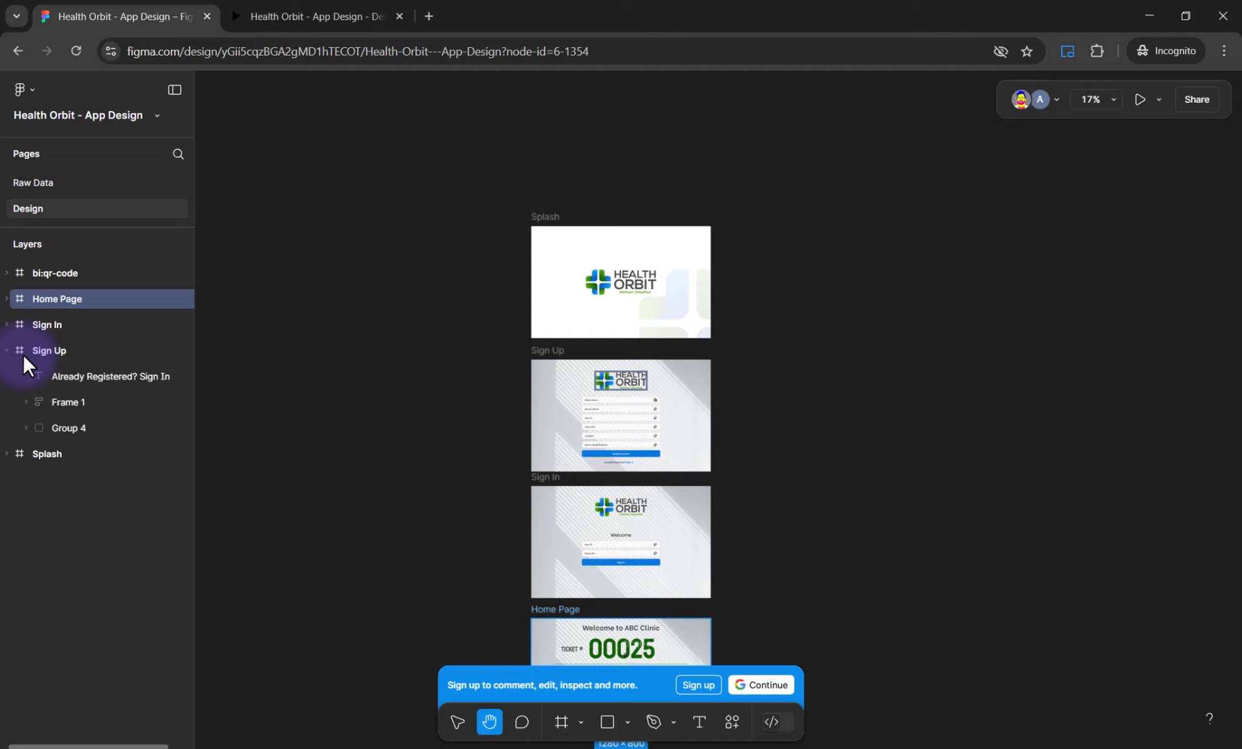
pyautogui.click(72, 384)
pyautogui.click(68, 404)
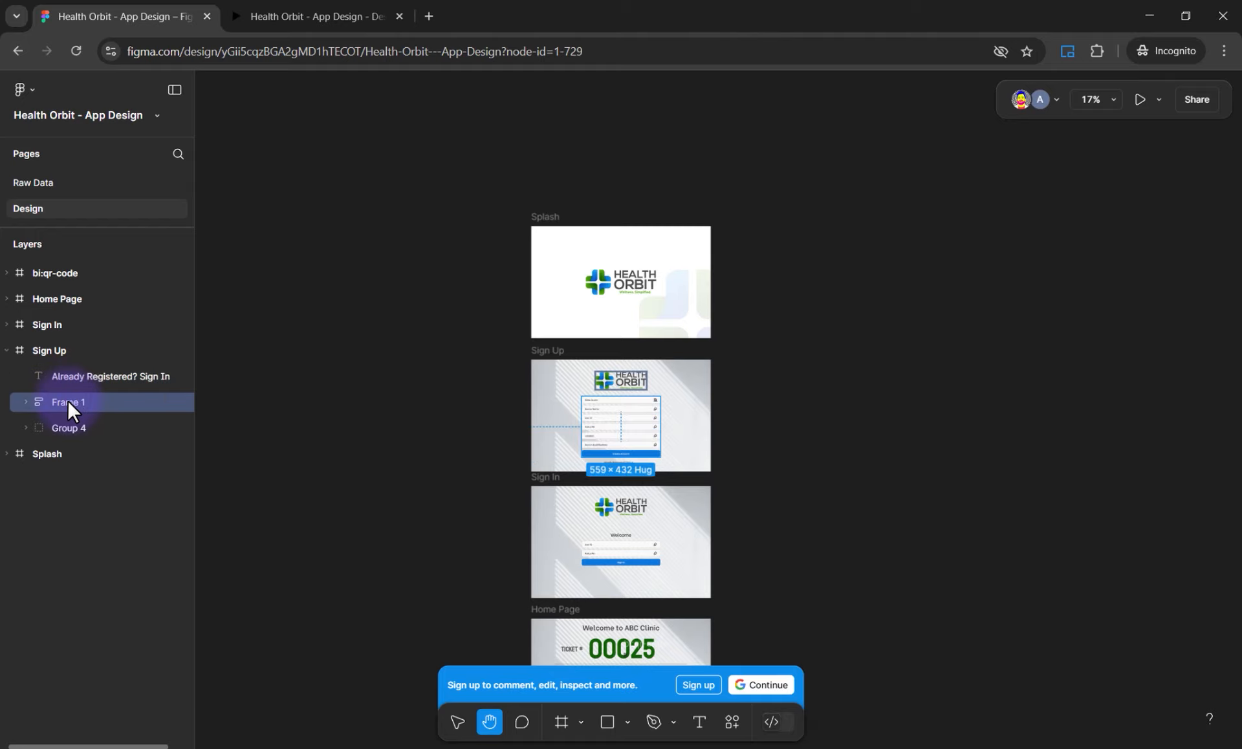